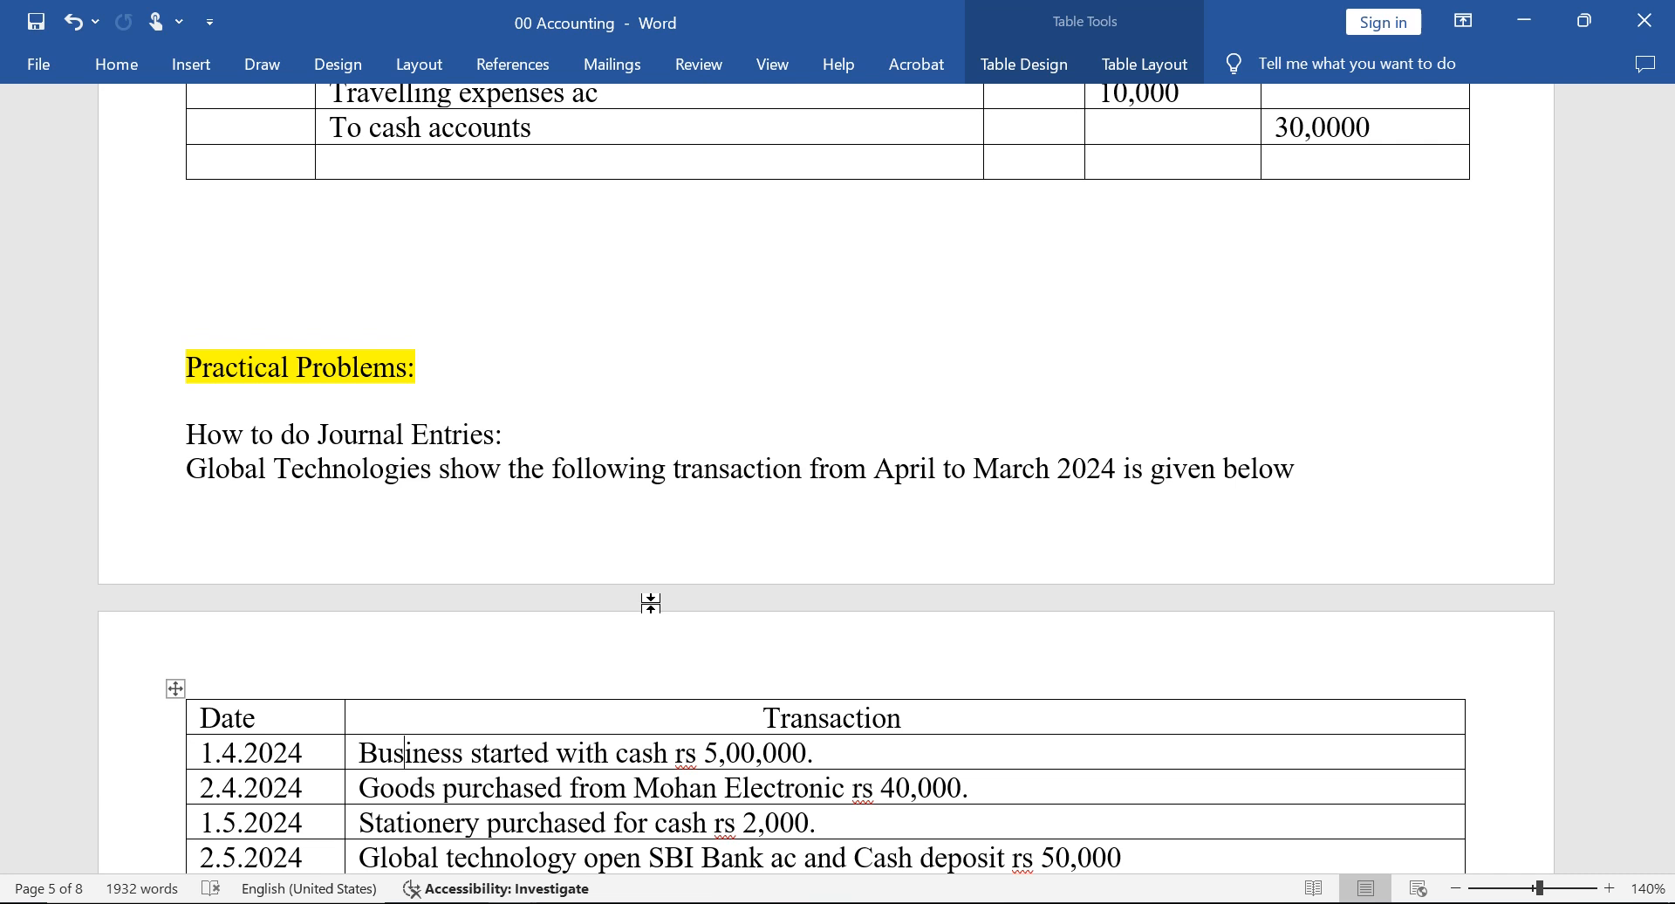
Review the practical-problem transaction table in the 00 Accounting document and the Chapter 4 topics in the Accounting & Tally Chapters document.
scroll(651, 602, down, 3)
scroll(653, 602, down, 1)
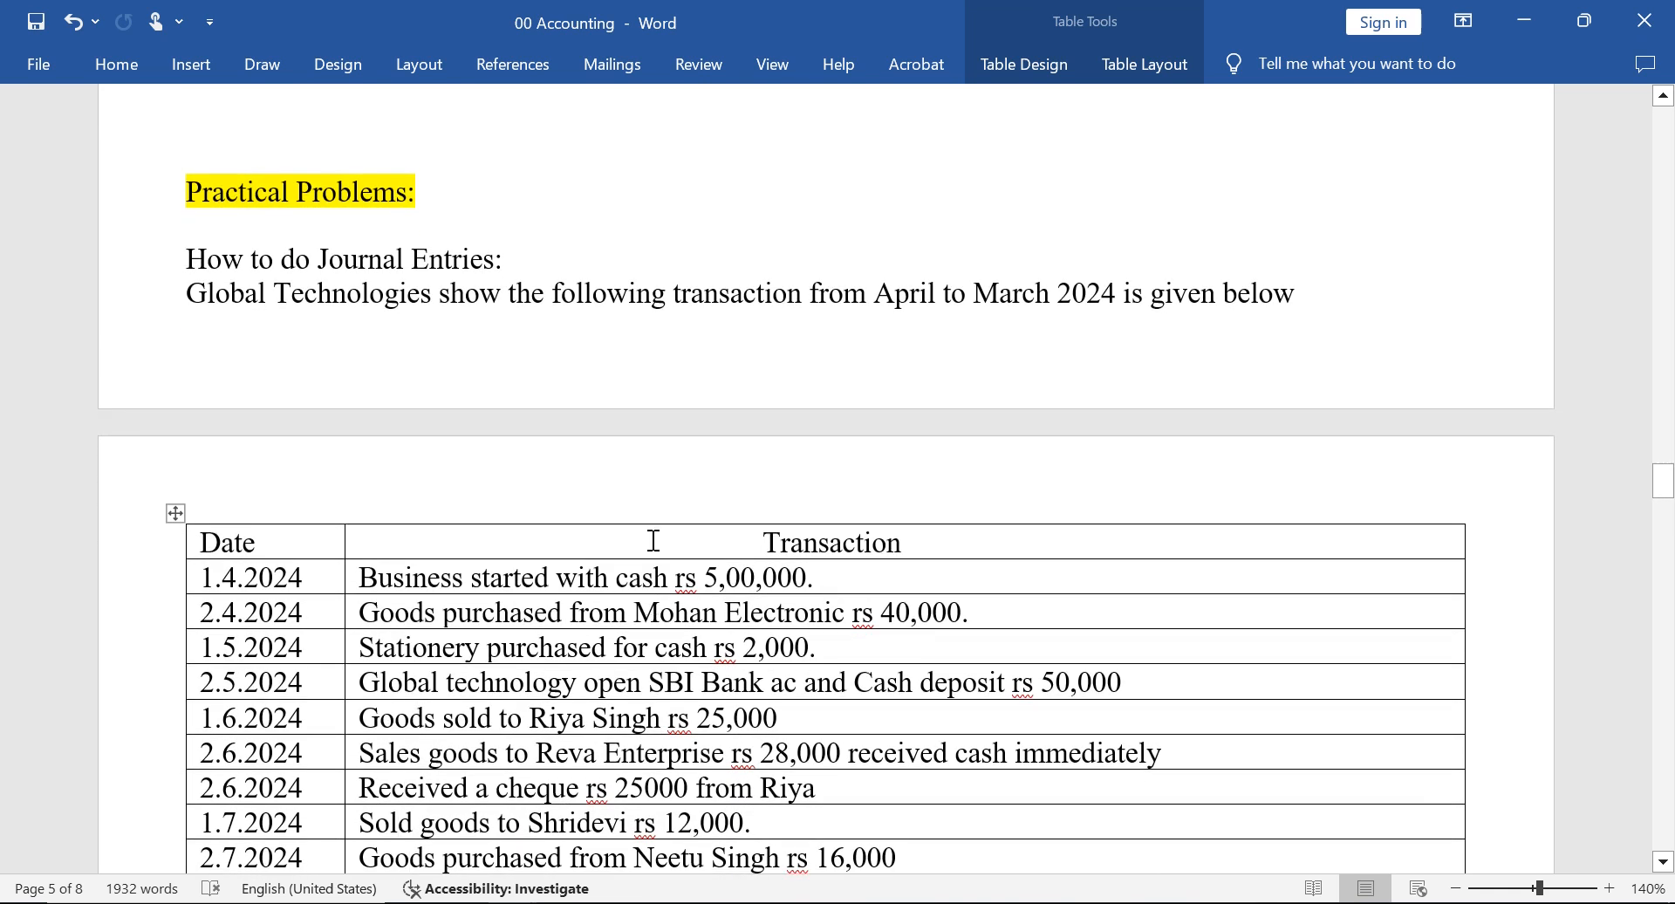
key(alt+Tab)
key(Down)
key(Down)
key(Down)
key(alt+Tab)
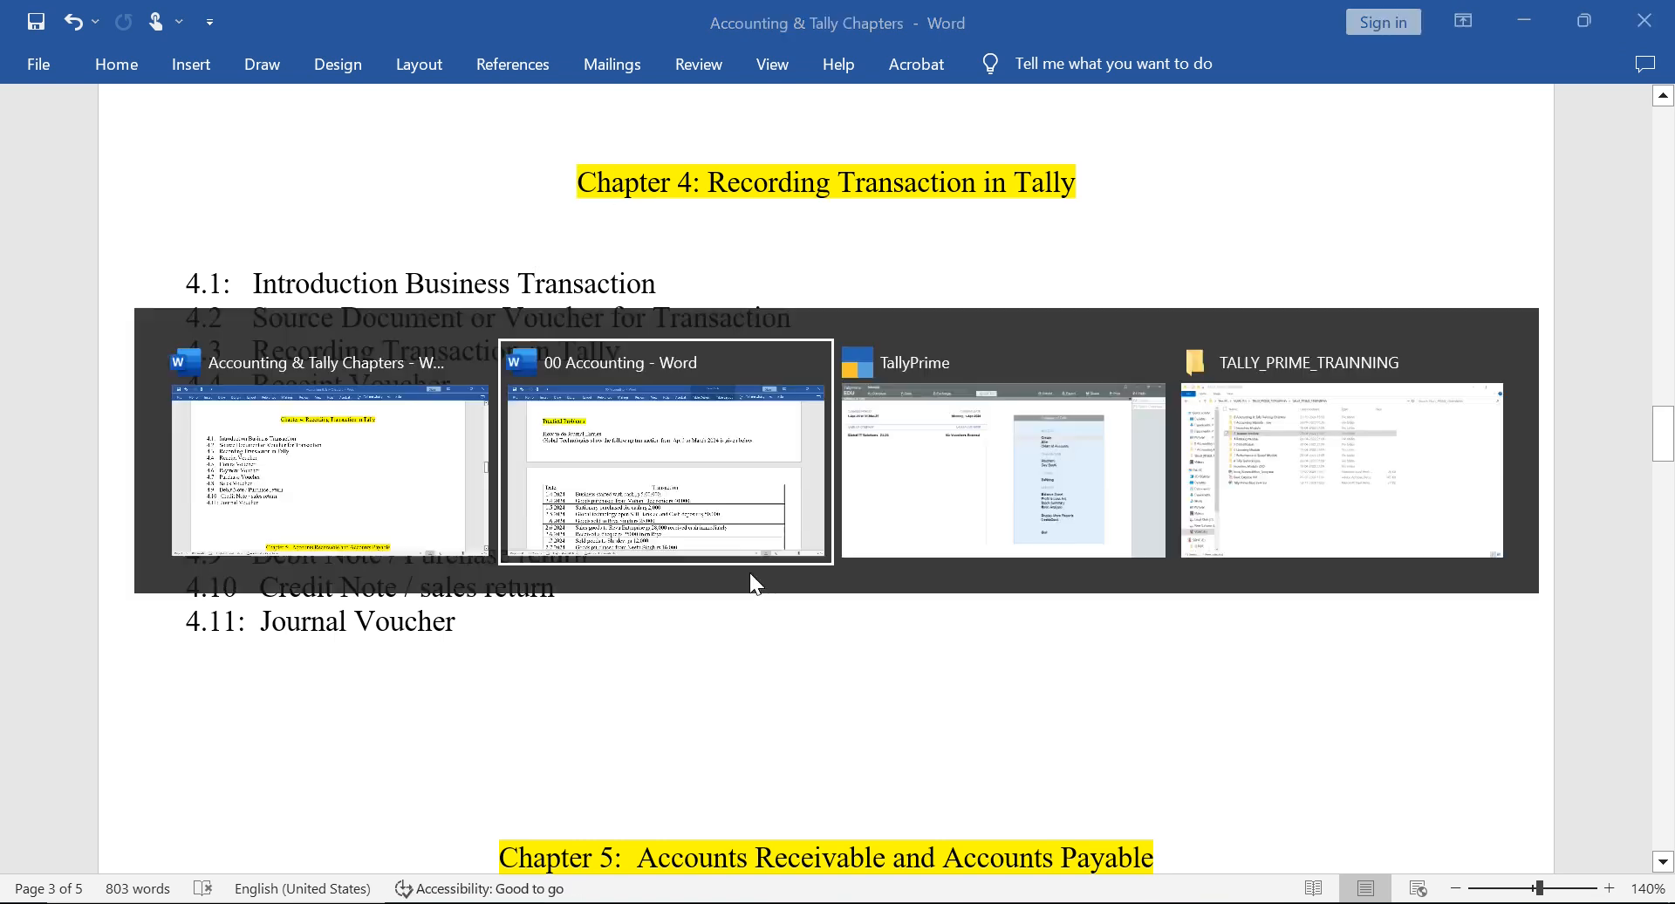
key(Up)
key(Up)
key(Up)
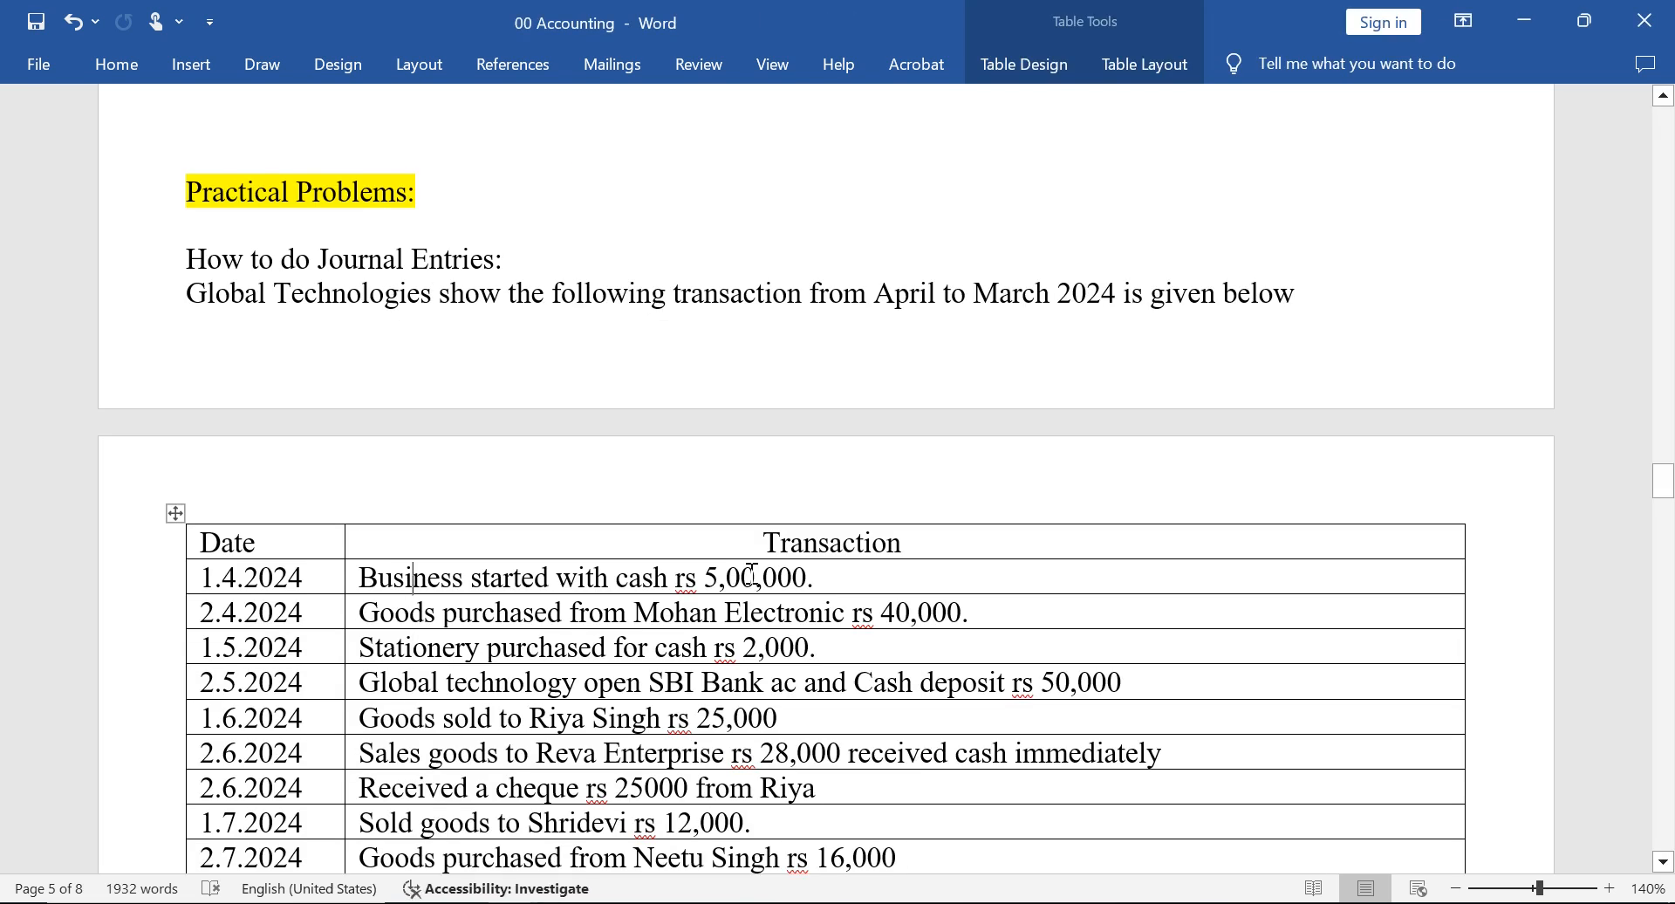
key(ctrl+Right)
key(alt+Tab)
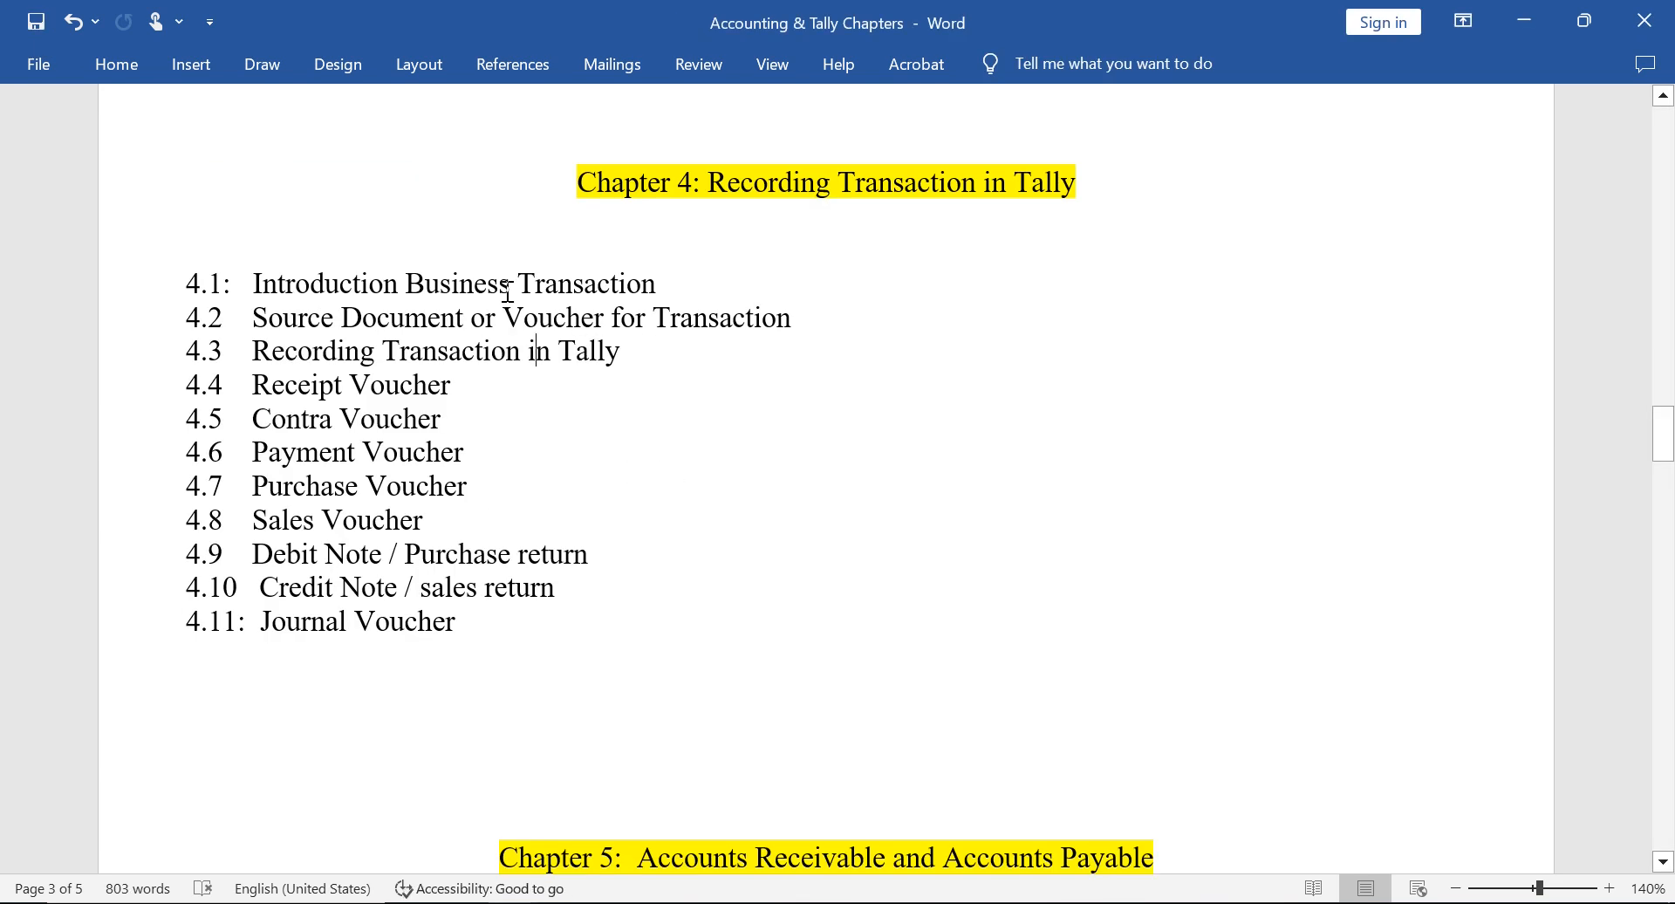
Switch to TallyPrime and examine the existing ledgers available for alteration in Global IT Solutions 24-25.
key(alt+Tab)
key(alt+Tab)
key(Down)
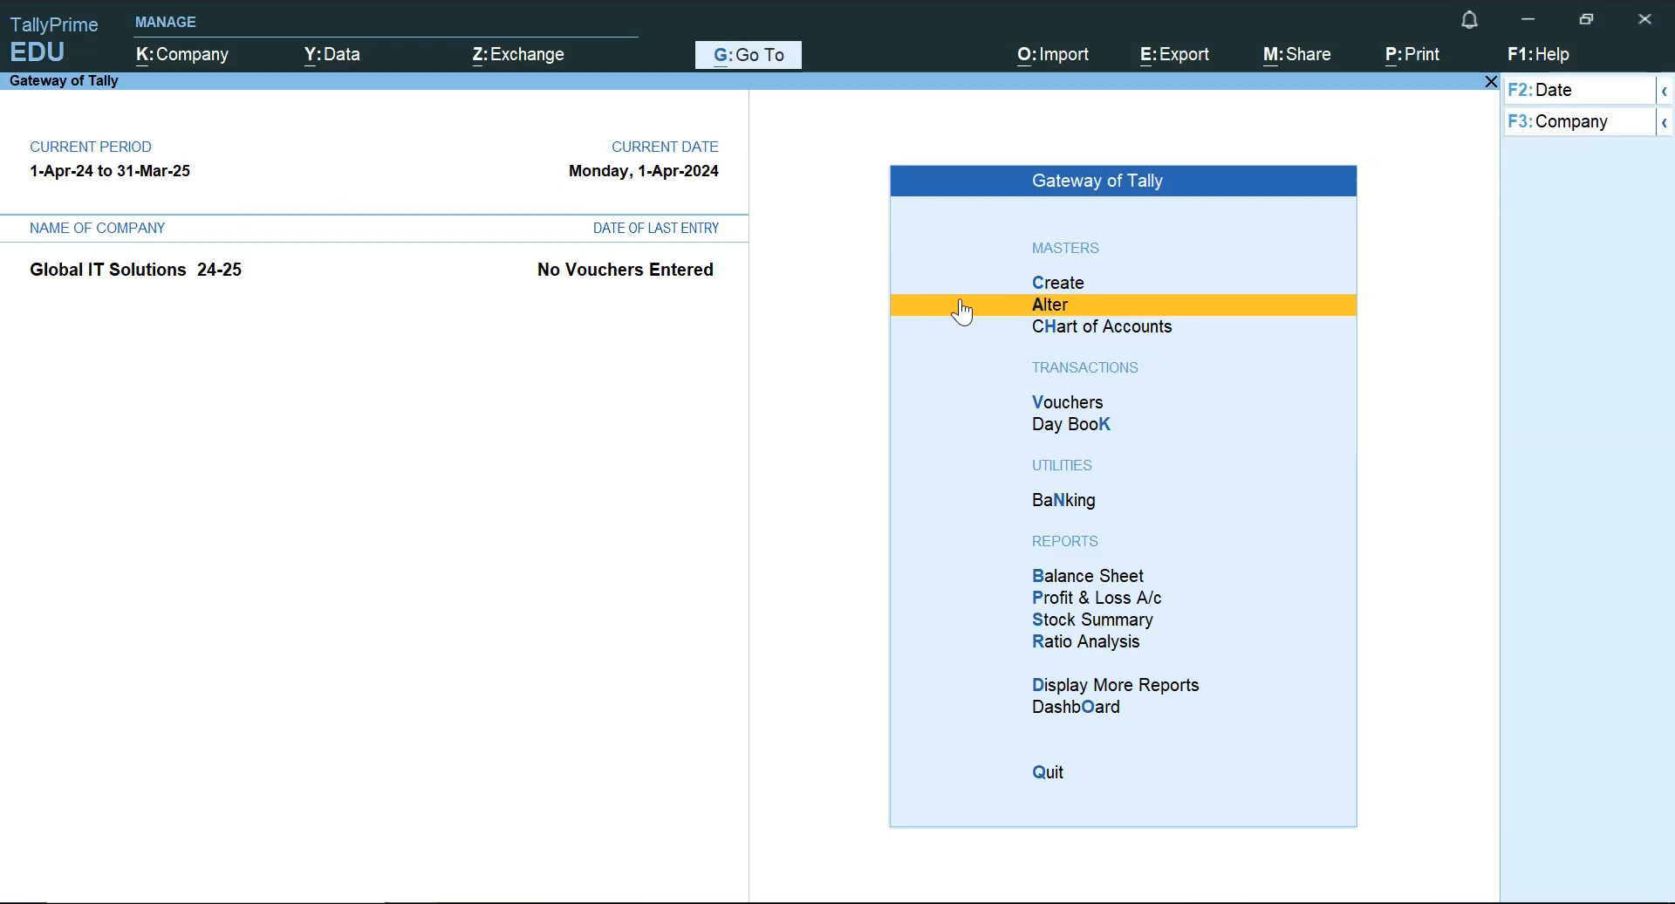
key(alt+Tab)
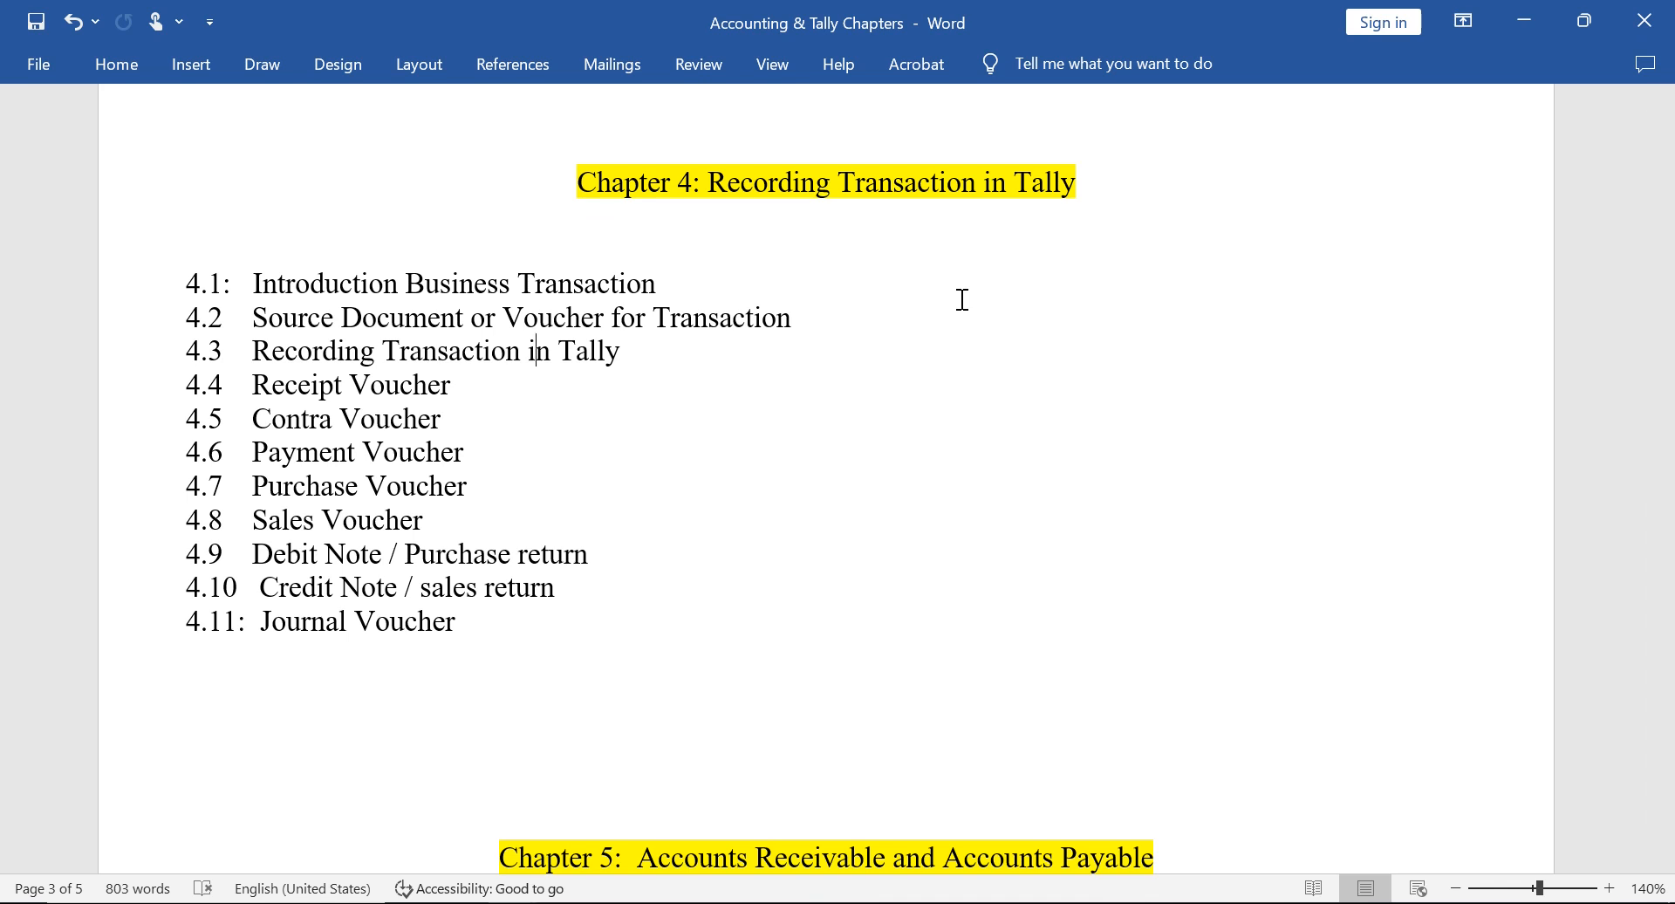
key(alt+Tab)
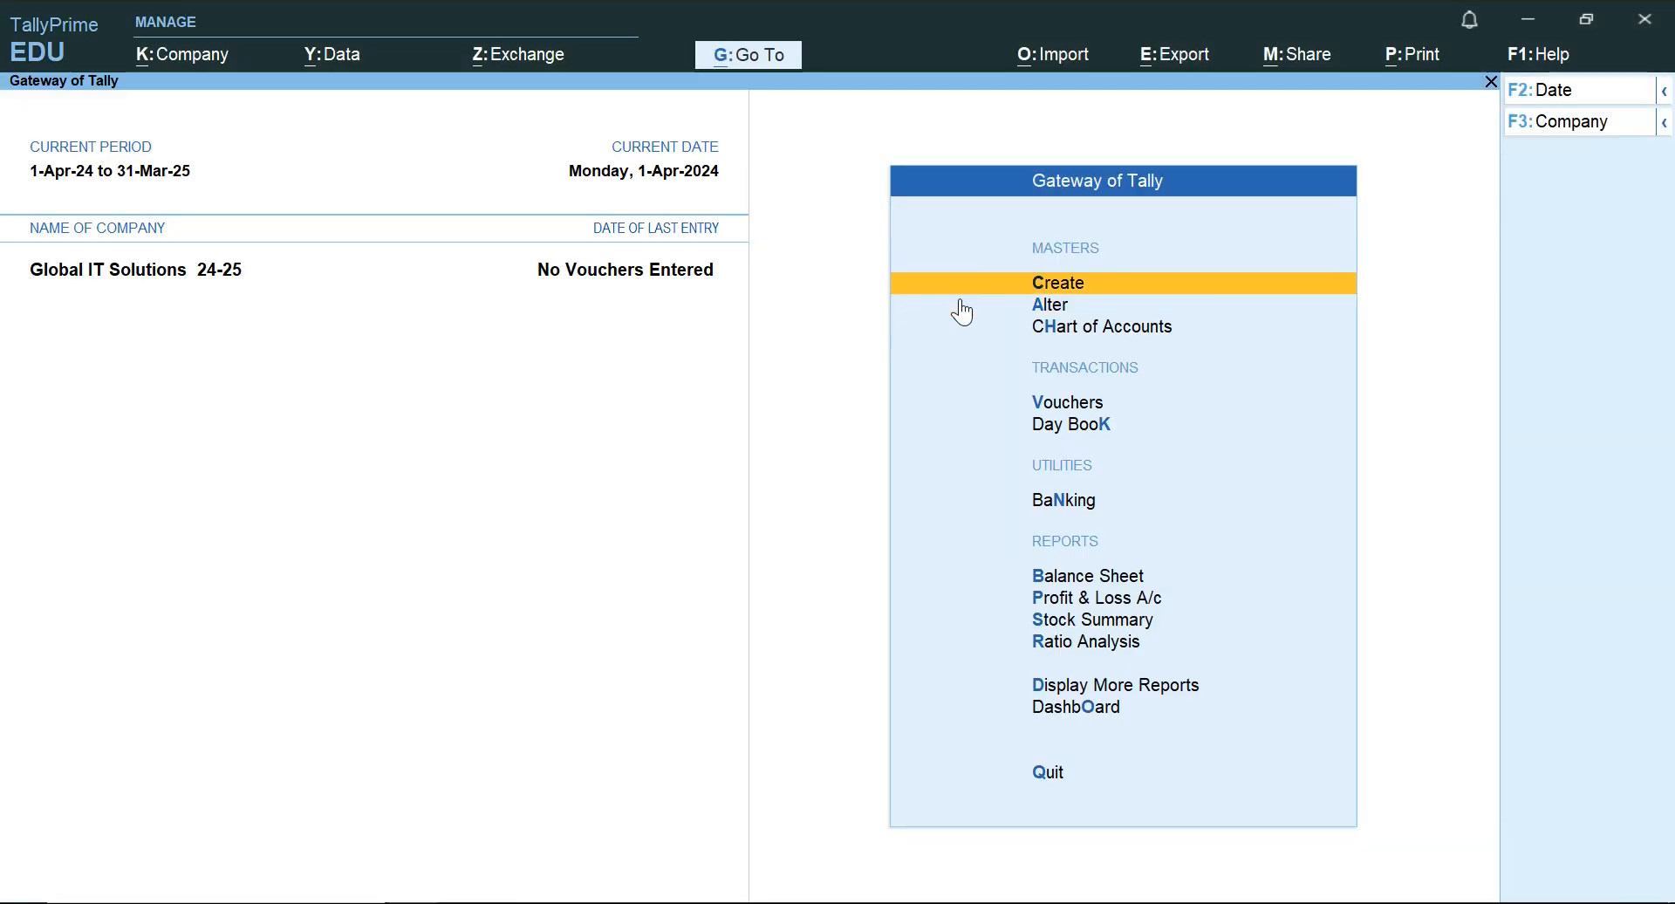
click(962, 305)
key(Down)
key(Return)
key(Down)
key(Down)
key(Down)
key(Down)
key(Down)
key(Down)
key(Down)
key(Down)
key(Down)
key(Down)
key(Down)
key(Down)
key(Down)
key(Down)
key(Down)
key(Down)
key(Down)
key(Down)
key(Down)
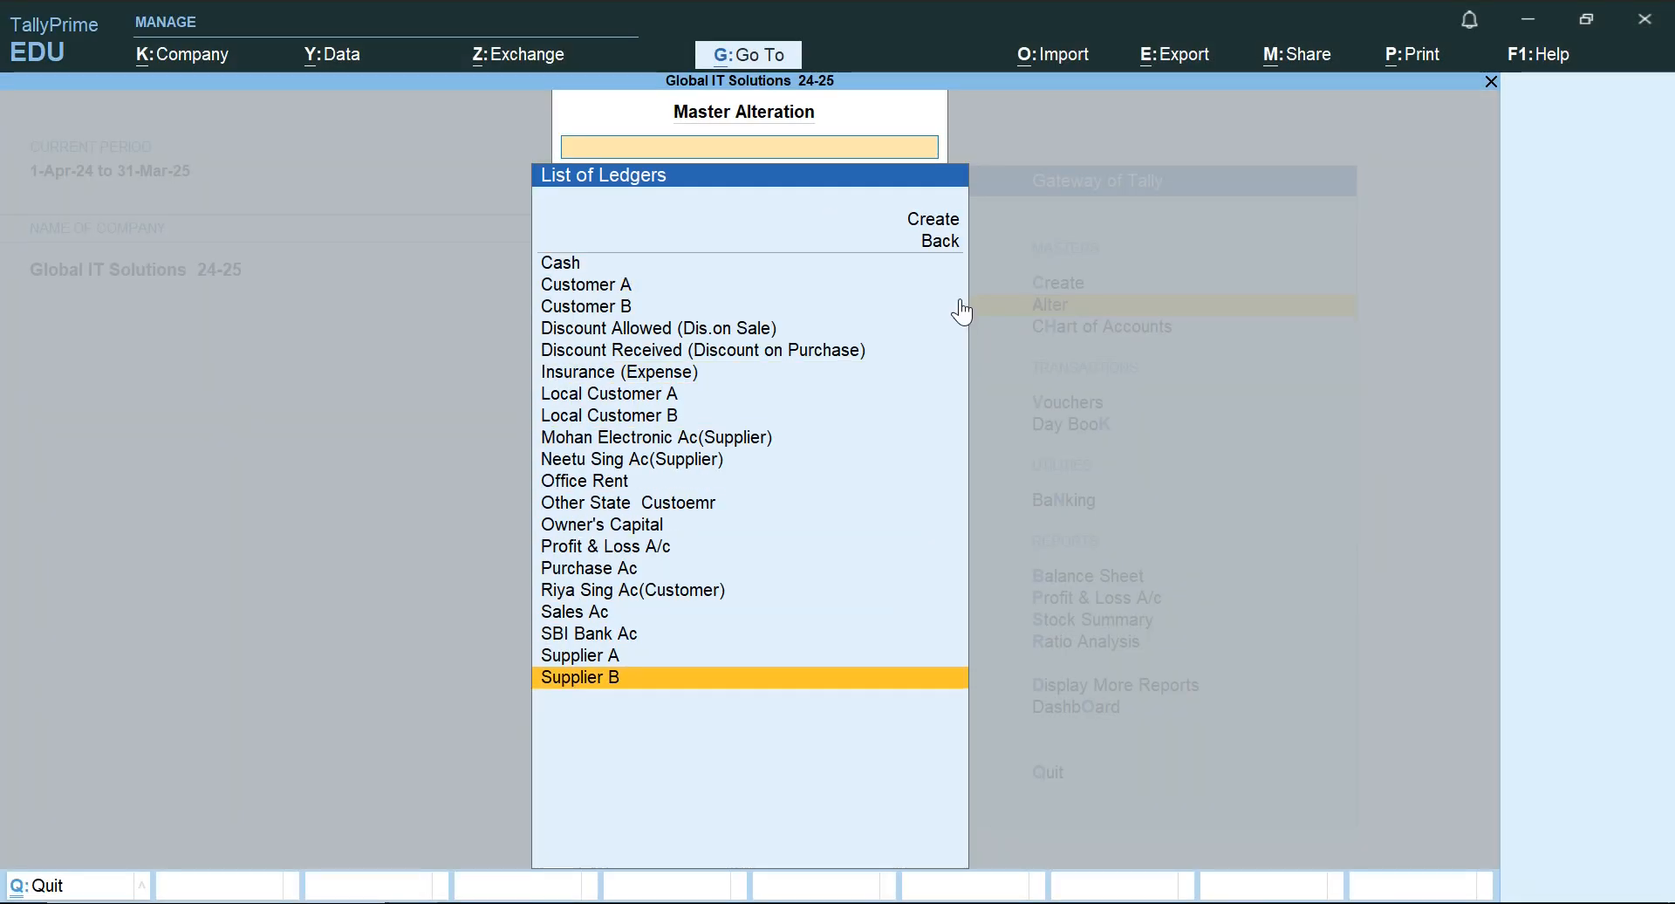
key(Up)
key(Up)
key(Up)
key(Up)
key(Up)
key(Up)
key(Up)
key(Up)
key(Up)
key(Up)
key(Up)
key(Up)
key(Up)
key(Up)
key(Up)
key(Up)
key(Up)
key(Up)
key(Up)
key(Up)
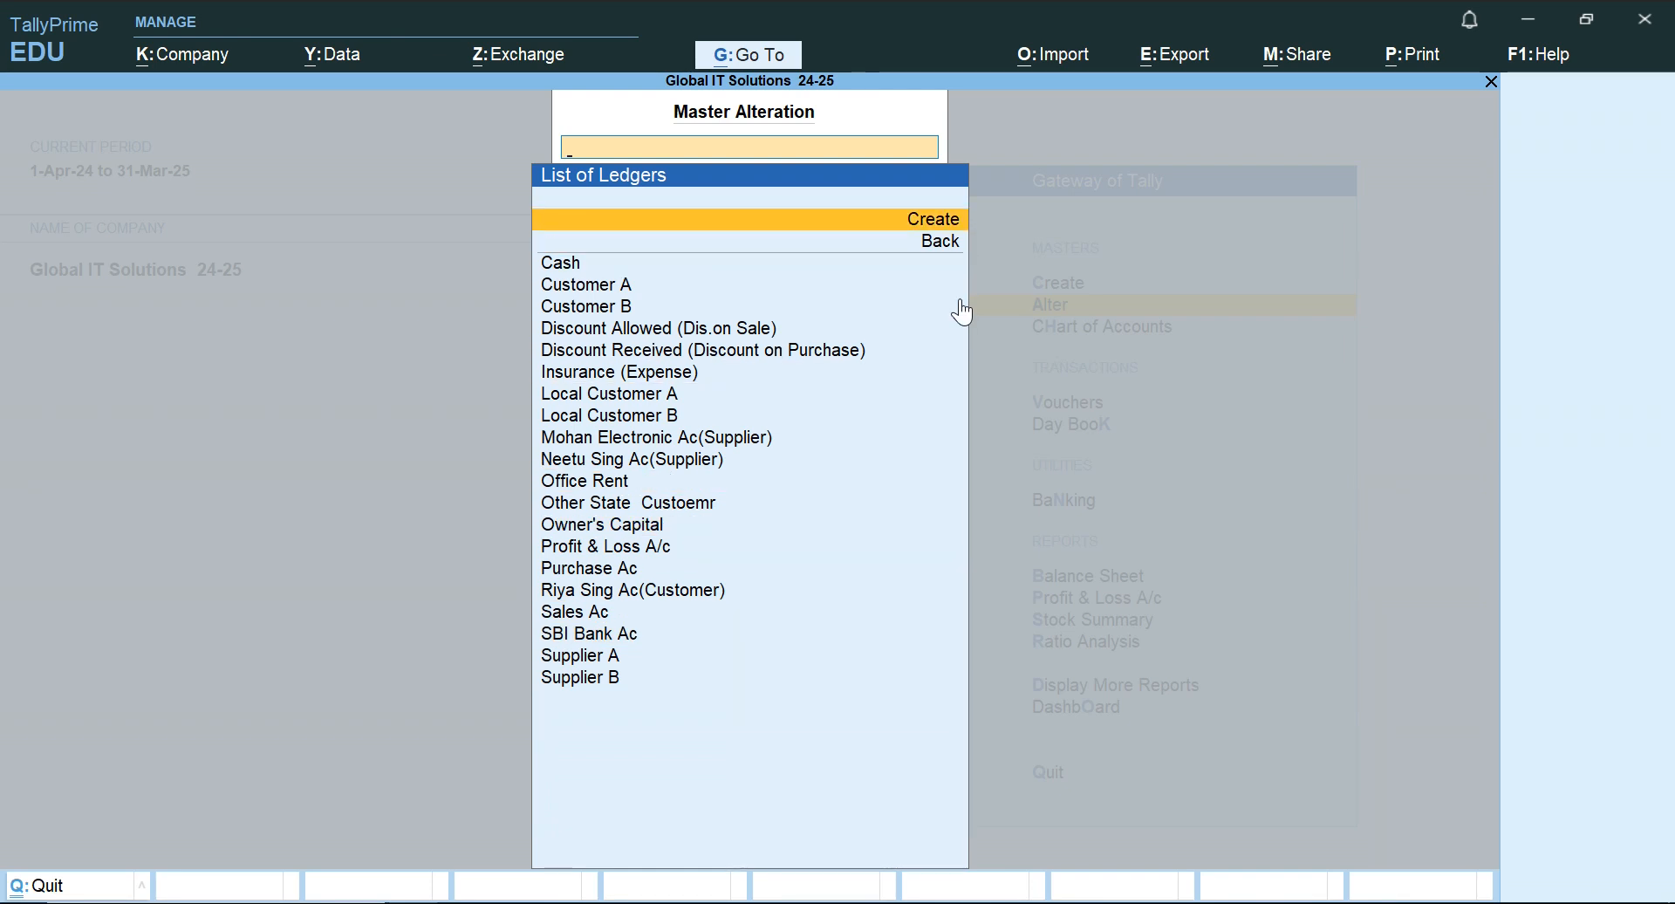
key(Down)
key(Down)
key(Escape)
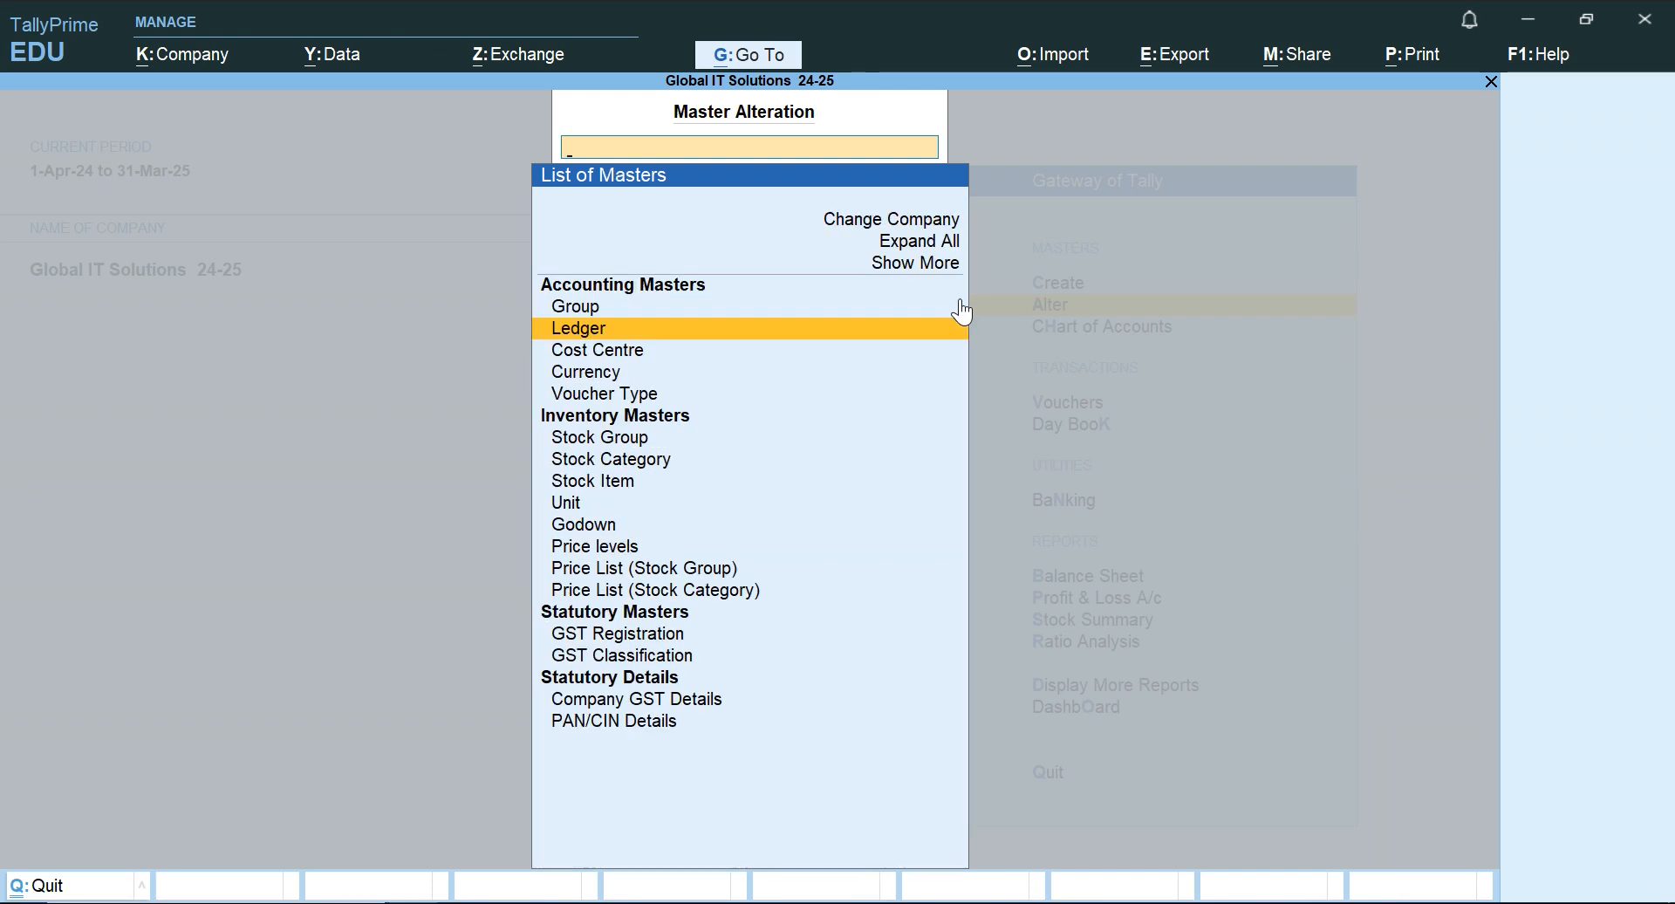
Examine the existing stock items available for alteration among the inventory masters.
key(alt+Tab)
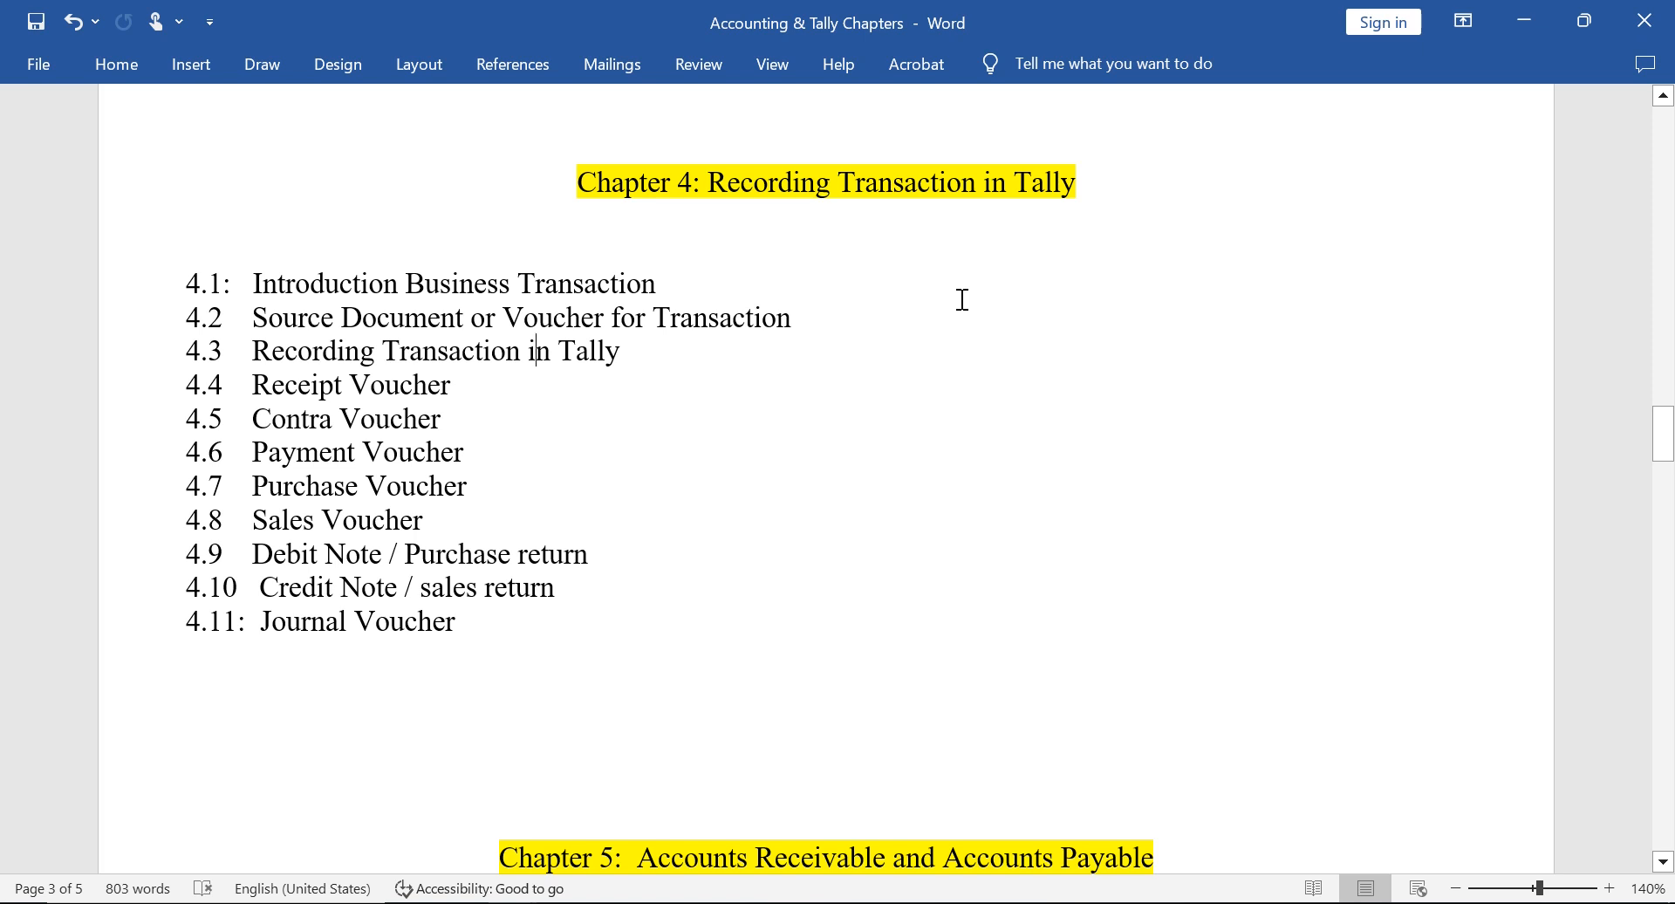
key(alt+Tab)
key(Escape)
key(Down)
key(Up)
key(Return)
key(Down)
key(Down)
key(Down)
key(Down)
key(Down)
key(Down)
key(Down)
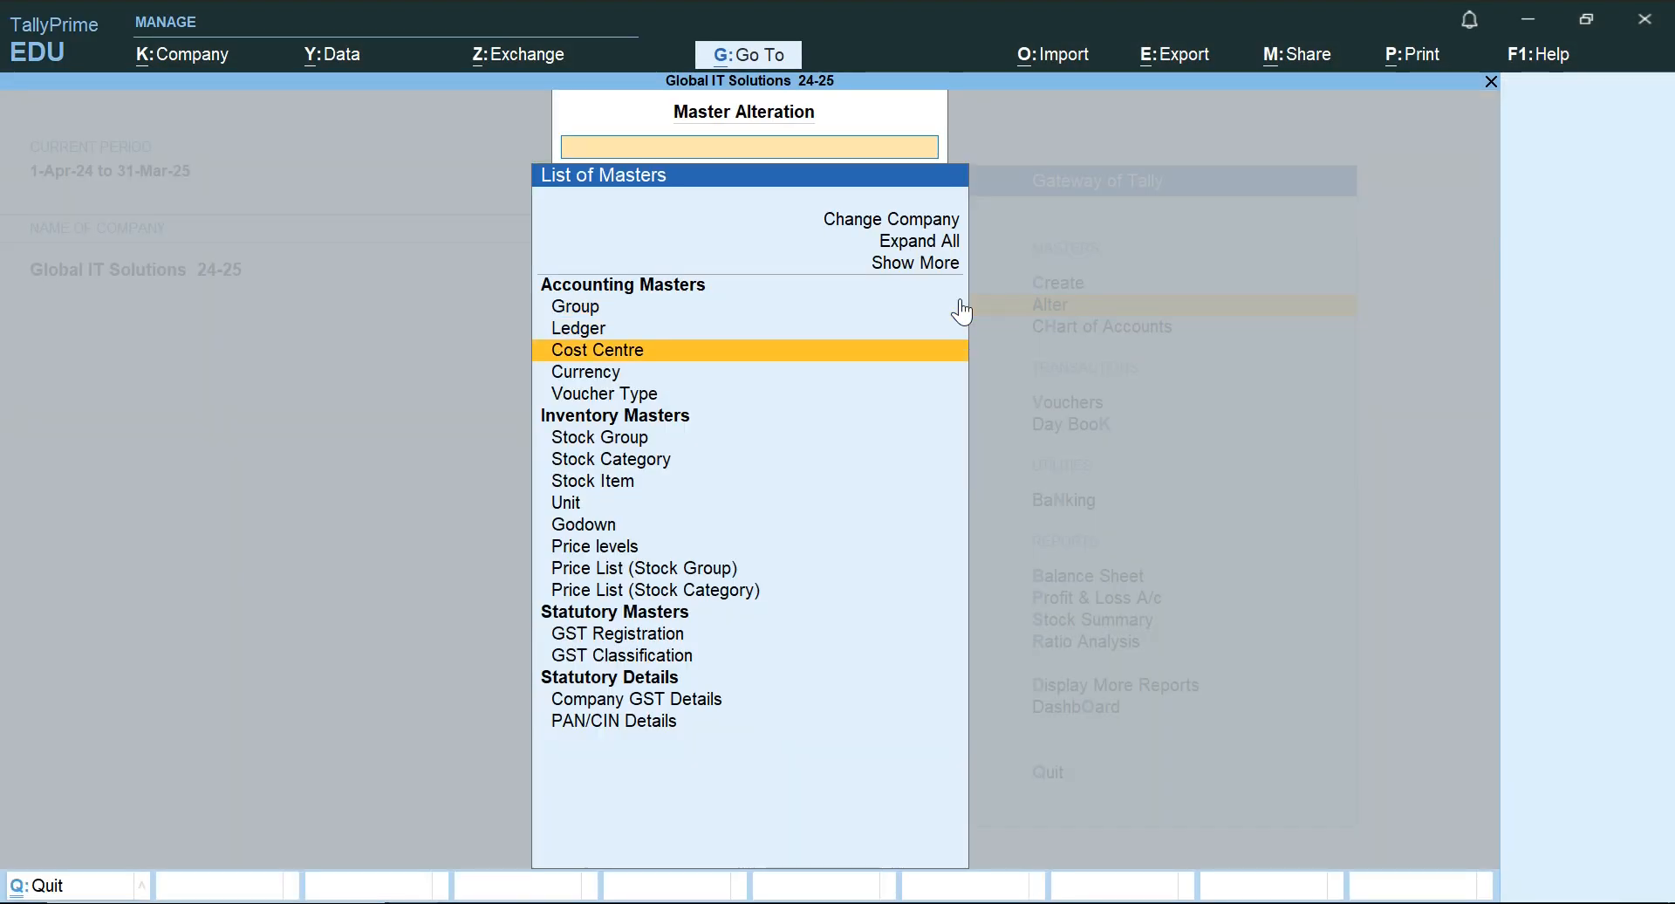
key(Return)
key(Down)
key(Down)
key(Down)
key(Down)
key(Down)
key(Down)
key(Down)
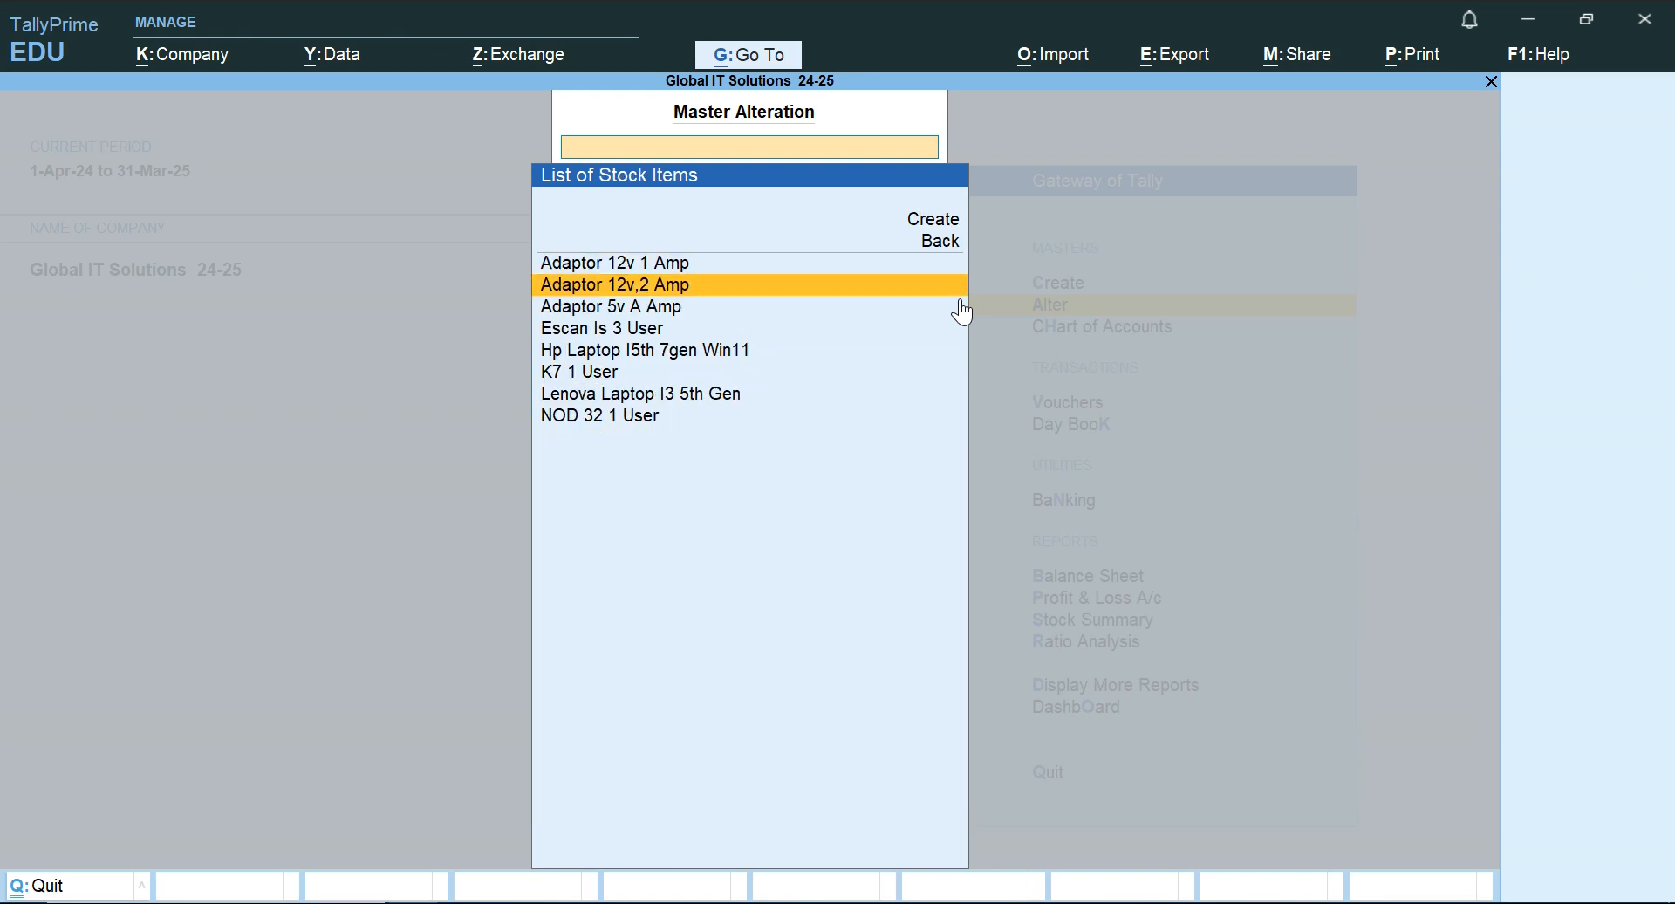
key(Up)
key(Up)
key(Up)
key(Up)
key(Up)
key(Up)
key(Up)
key(Up)
key(Up)
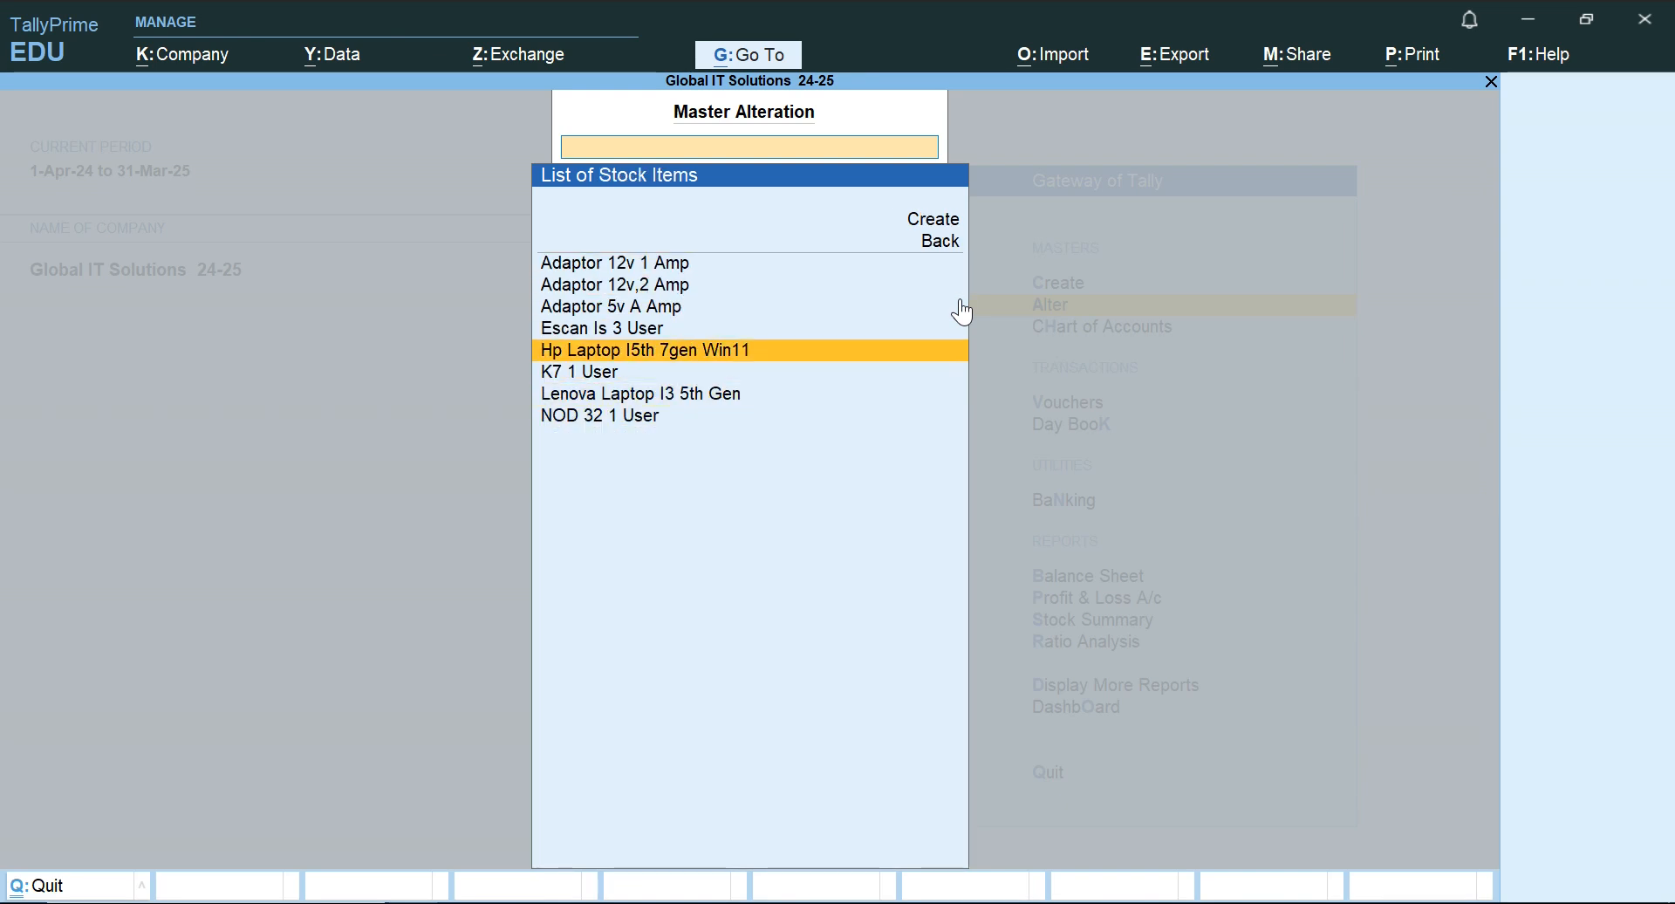
key(Down)
key(Down)
key(Down)
key(Escape)
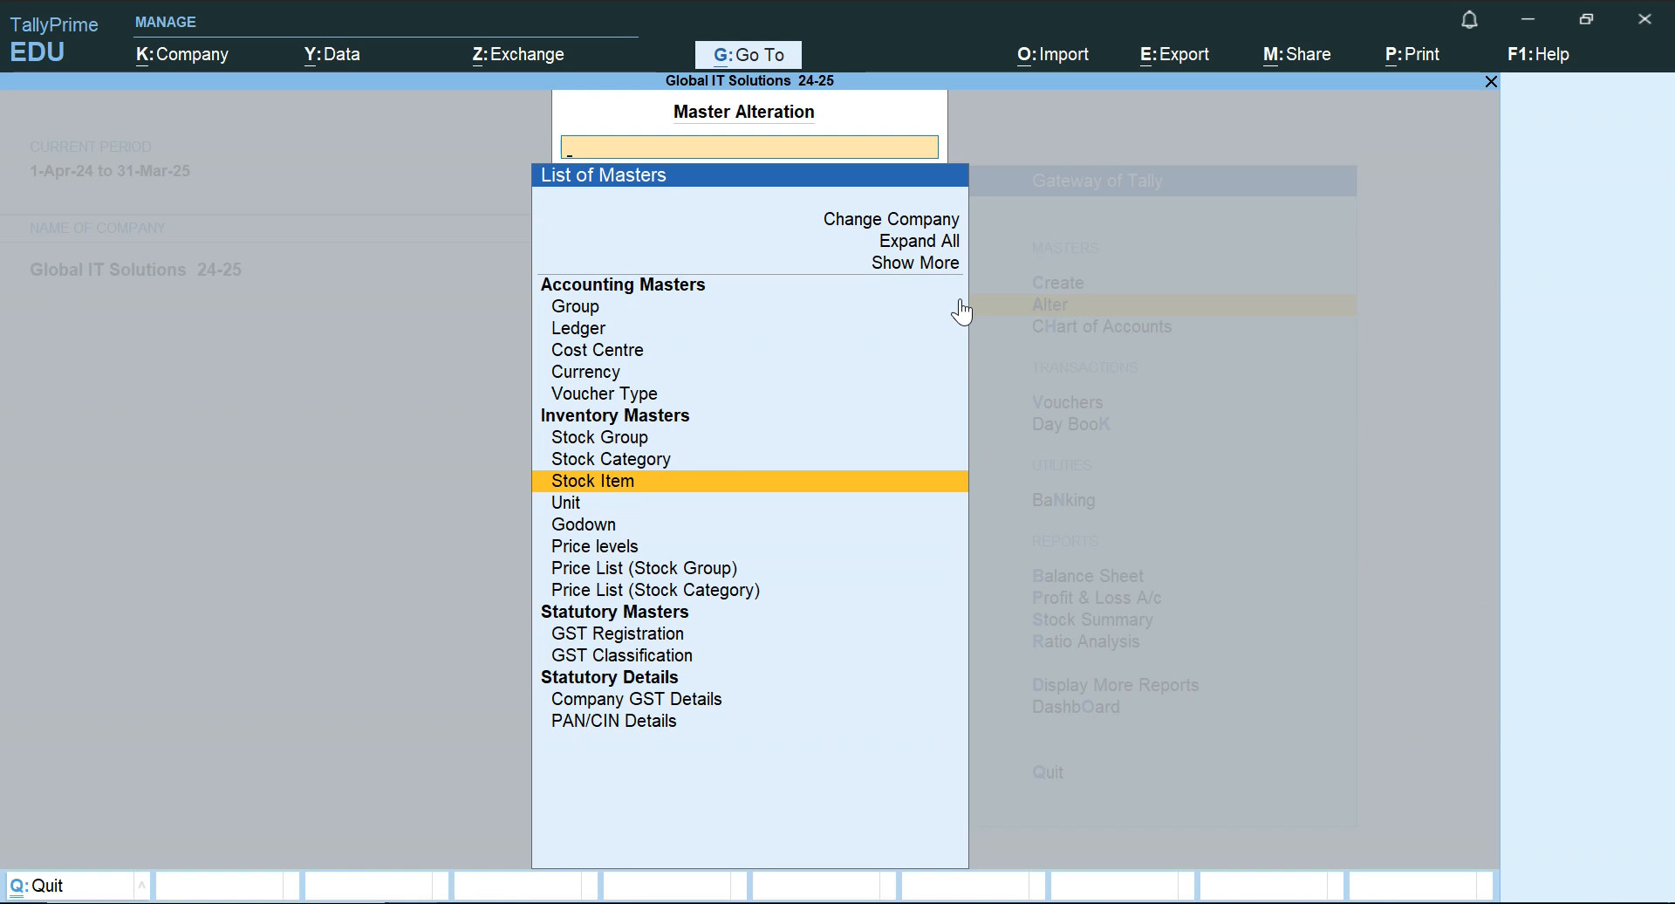
Leave the master alteration list and open accounting voucher creation from the Gateway of Tally.
key(Escape)
key(Down)
key(Down)
key(Return)
Switch to the 00 Accounting Word document and read the first transaction, dated 1.4.2024.
key(alt+Tab)
key(Up)
key(alt+Tab)
key(alt+Tab)
key(alt+Tab)
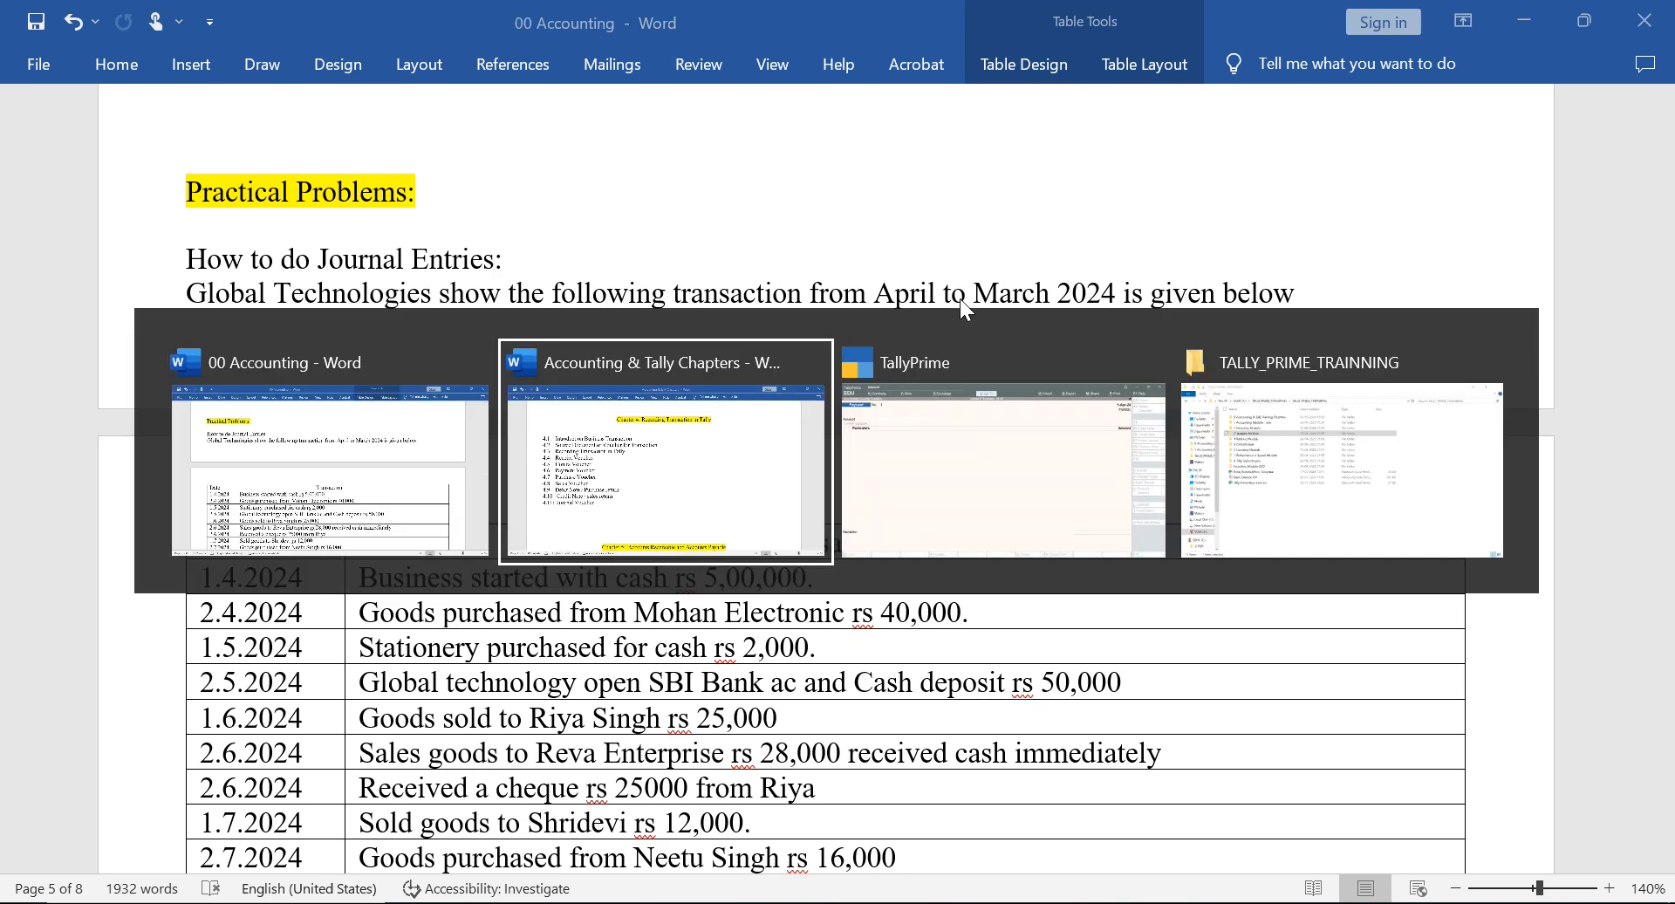
key(alt+Tab)
key(alt+Tab)
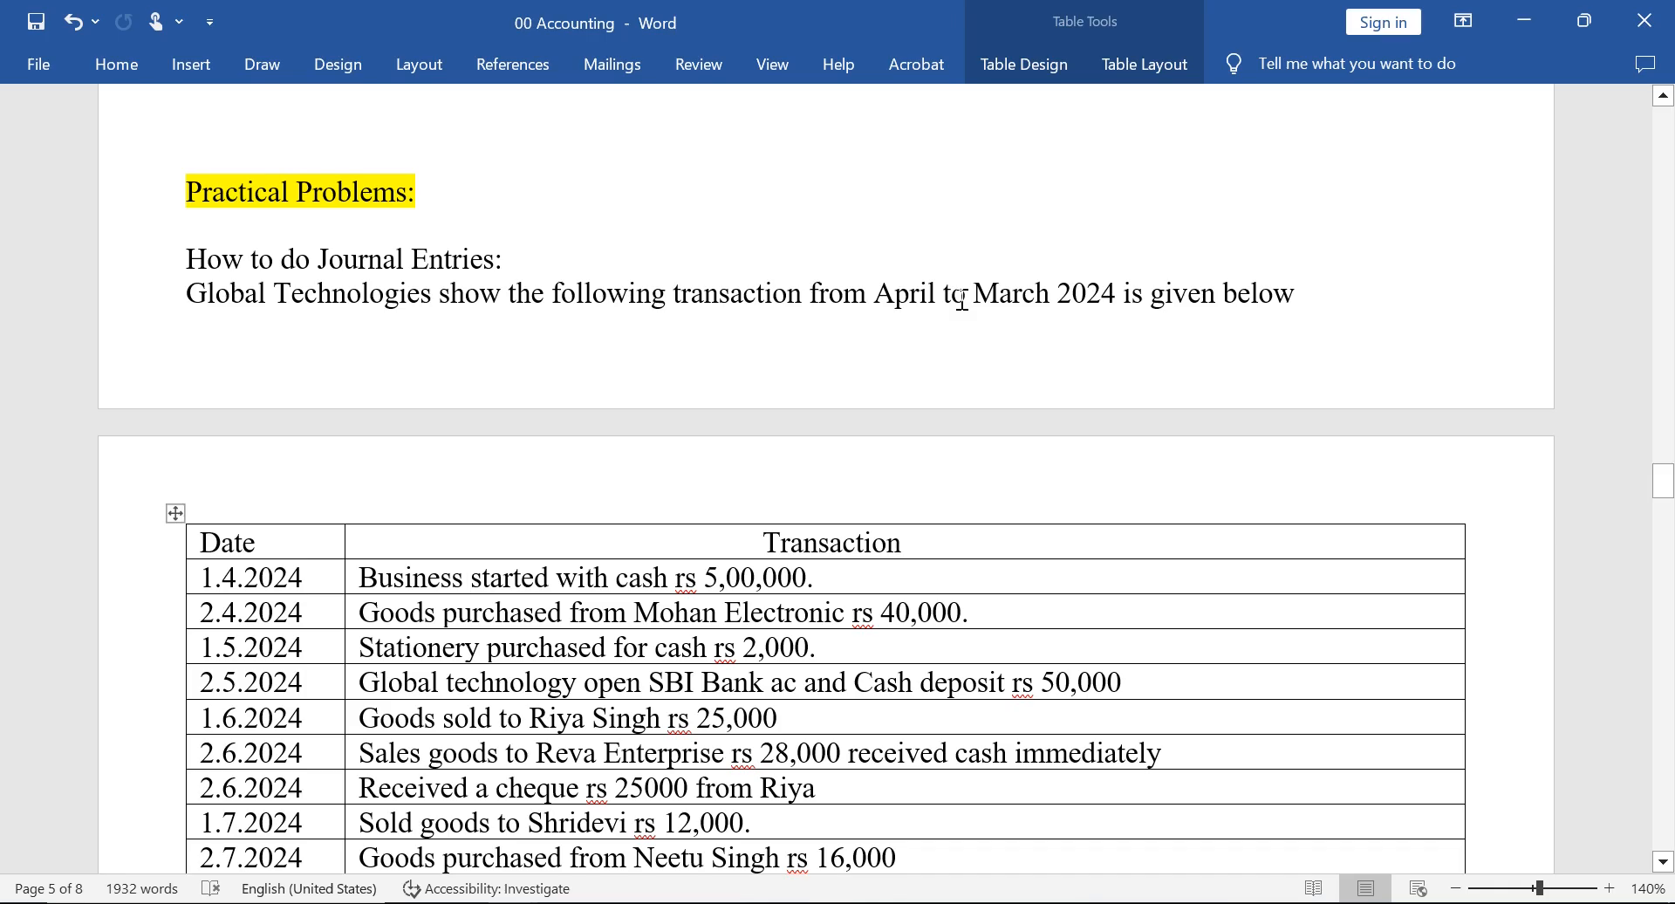
key(Down)
key(Up)
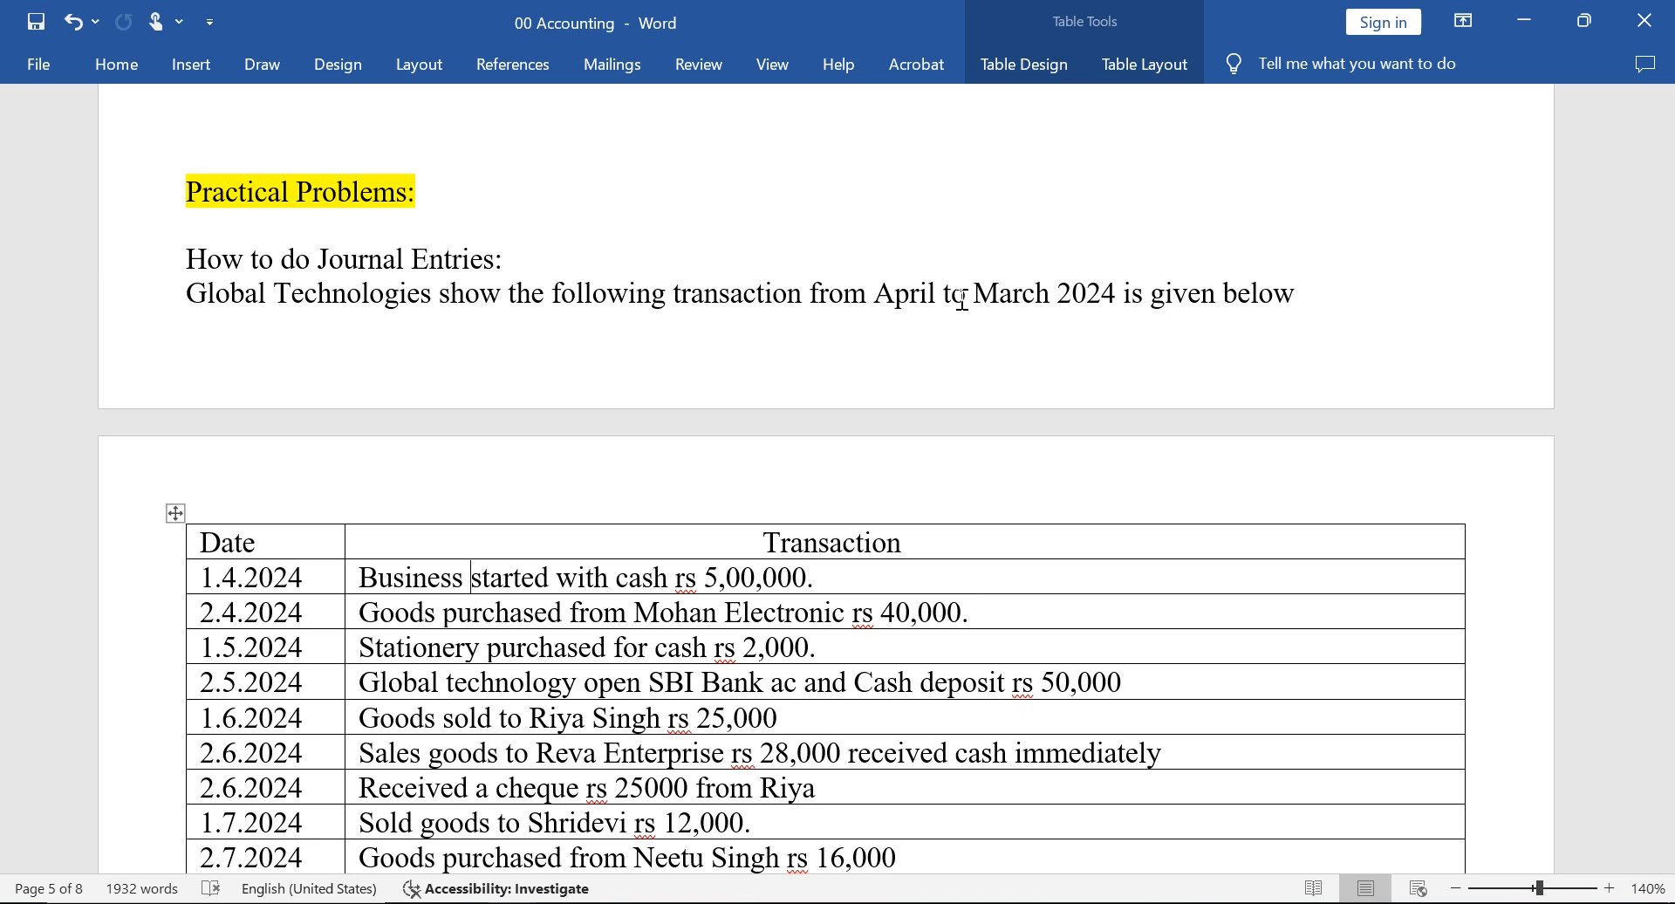
Switch to TallyPrime, change the voucher type to Receipt and choose Cash as the account.
key(alt+Tab)
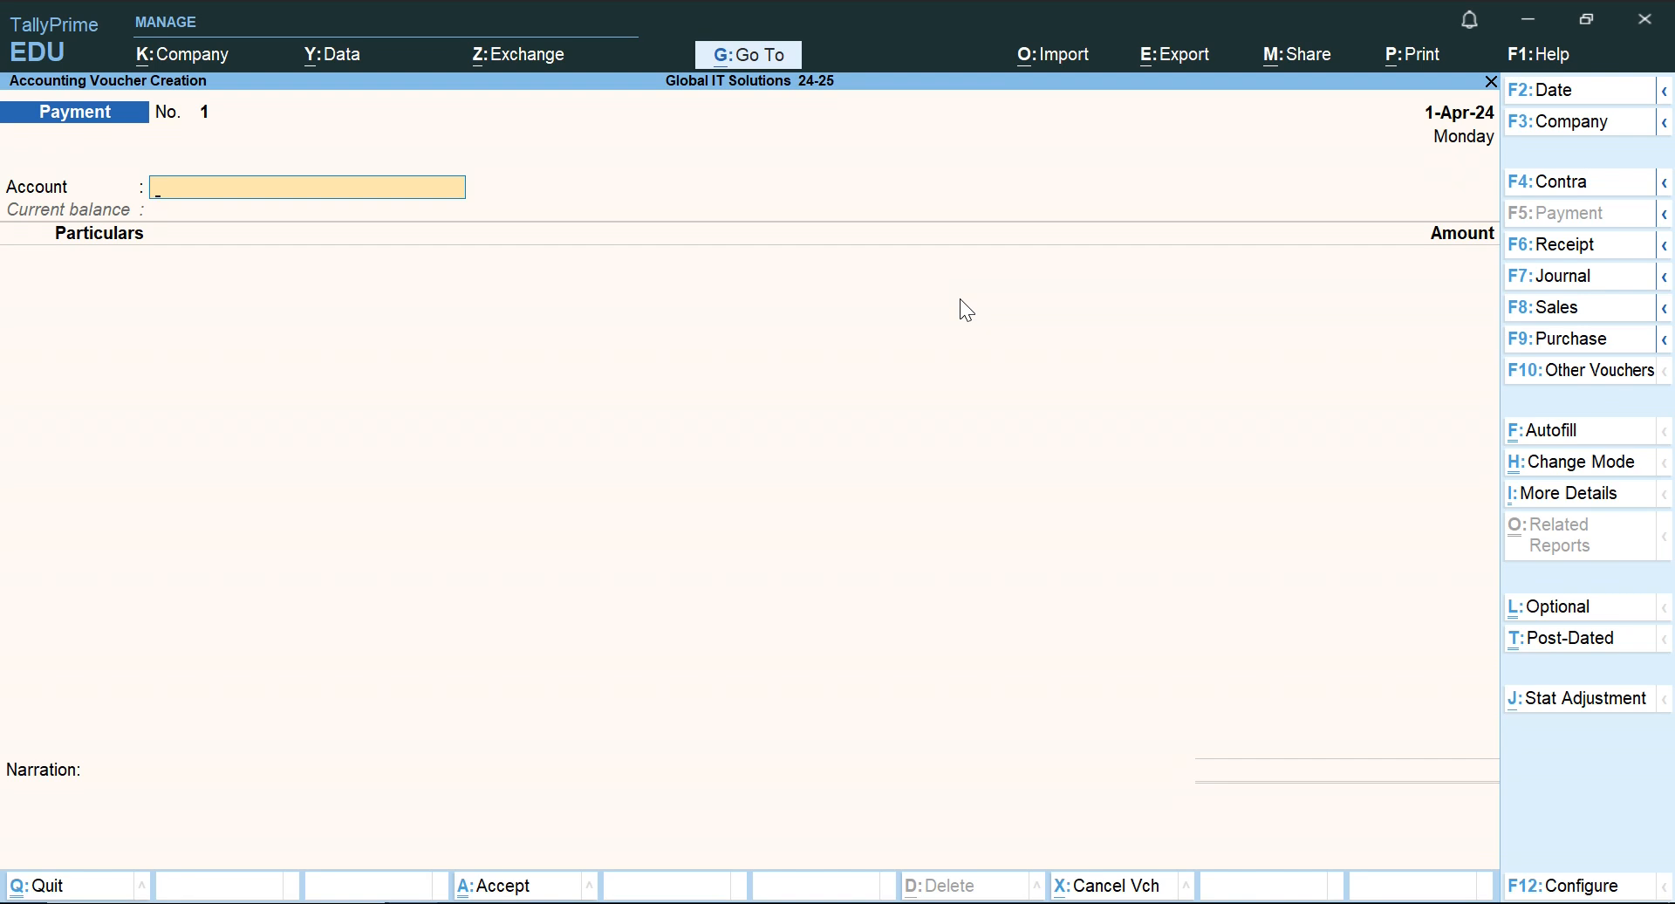
click(1572, 248)
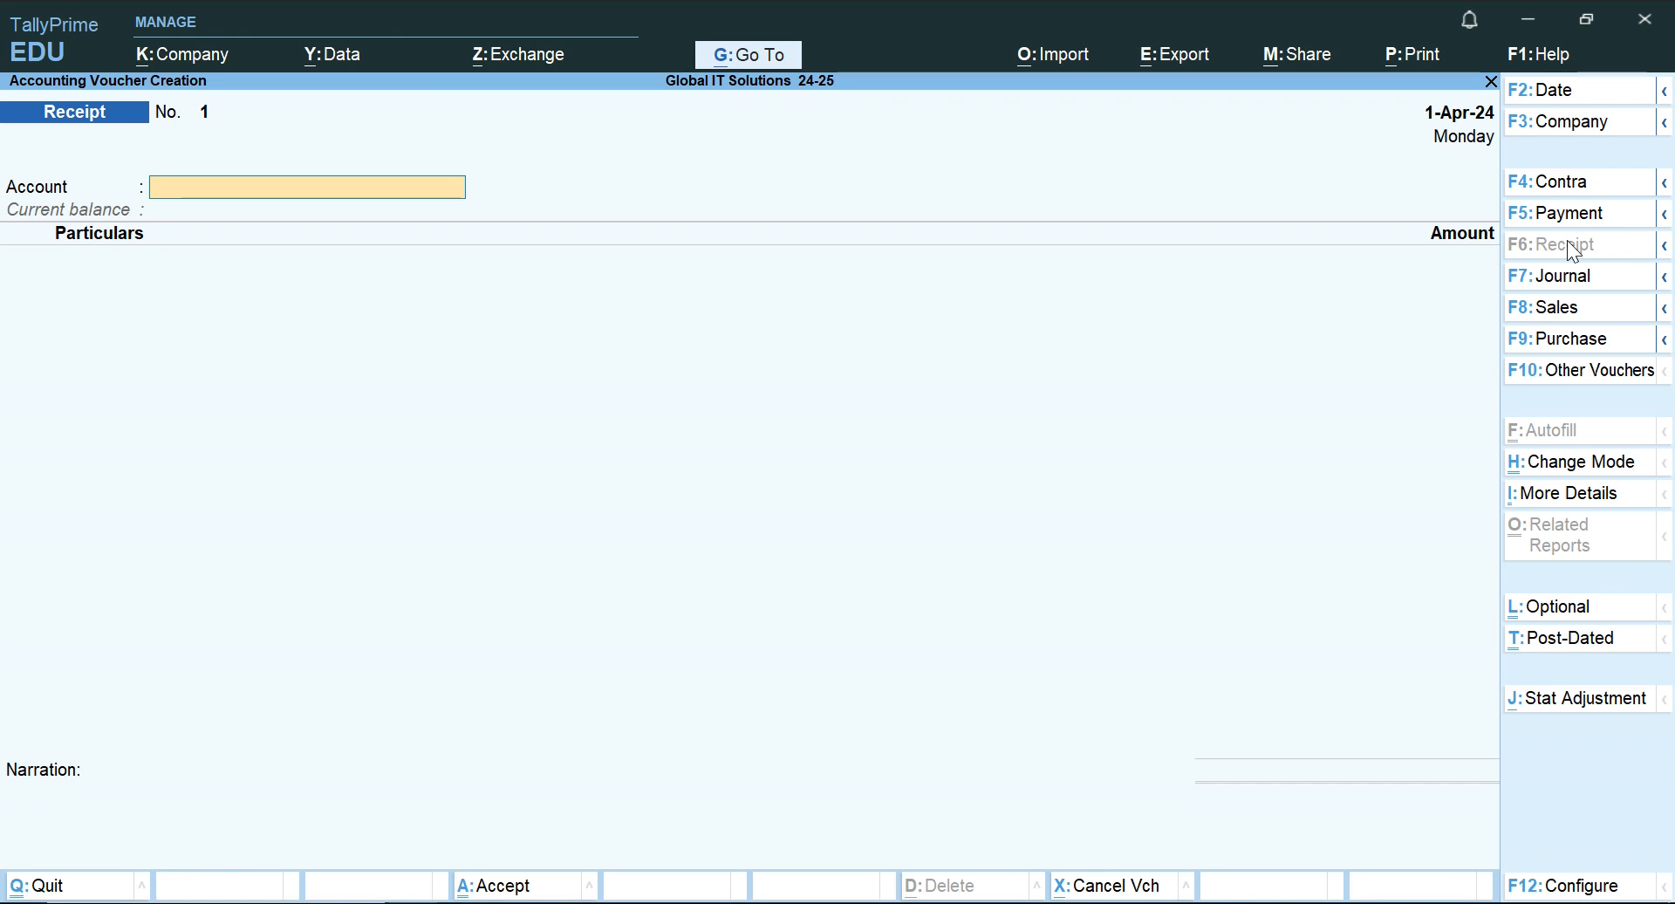
key(space)
click(1389, 165)
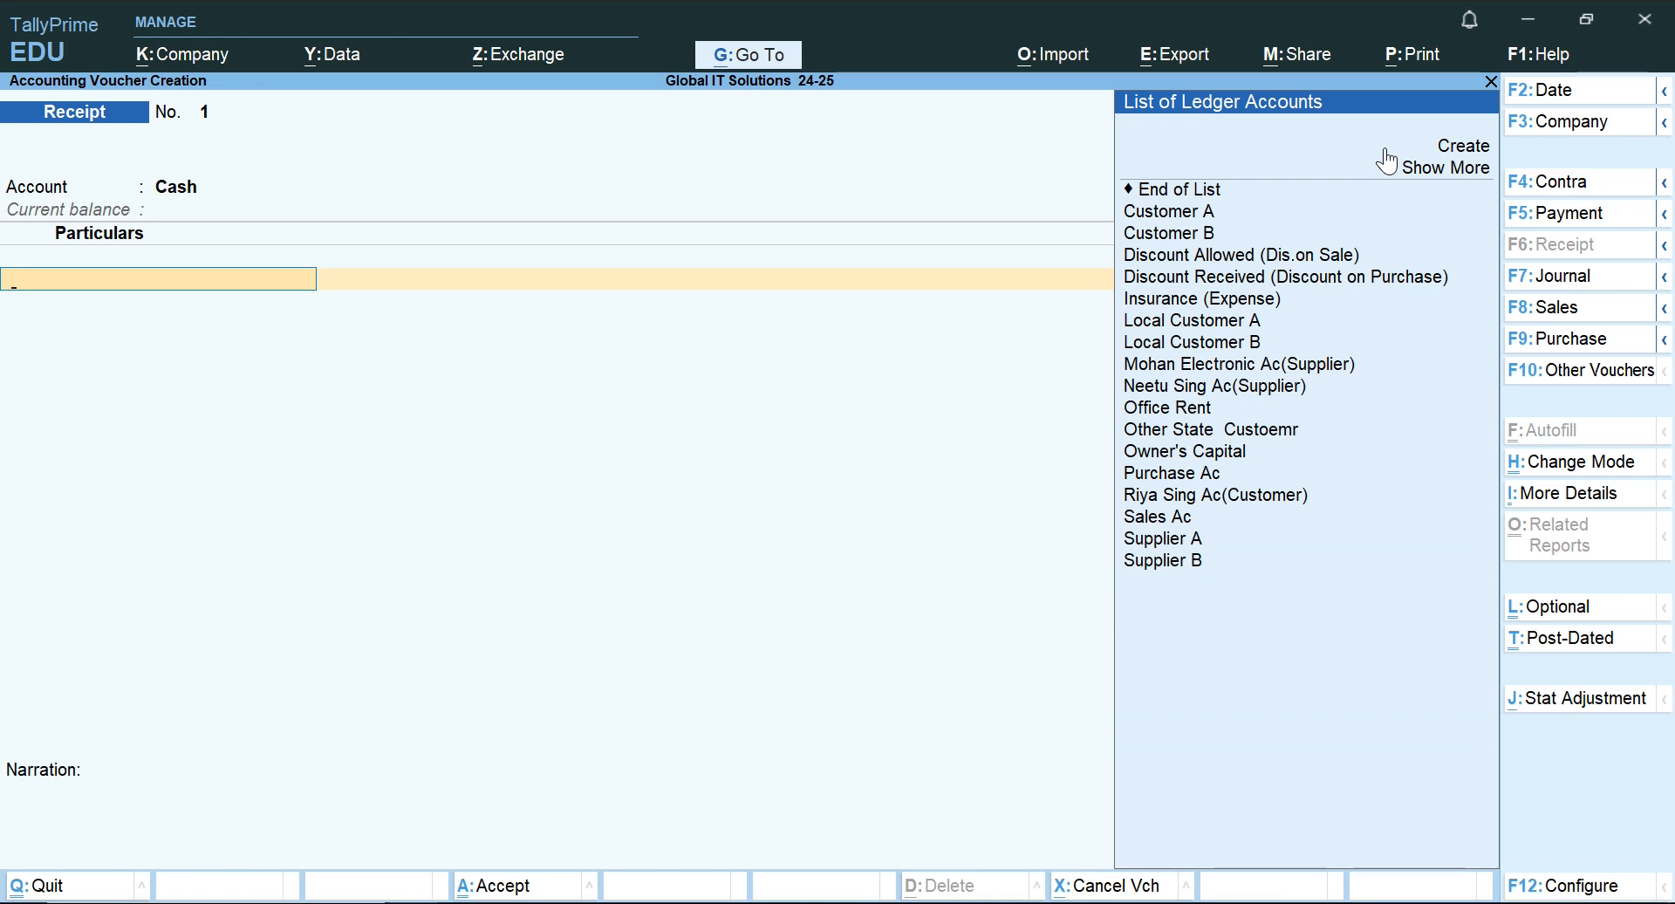
Select the Owner's Capital ledger as the first particulars line of the receipt voucher.
text(Ca)
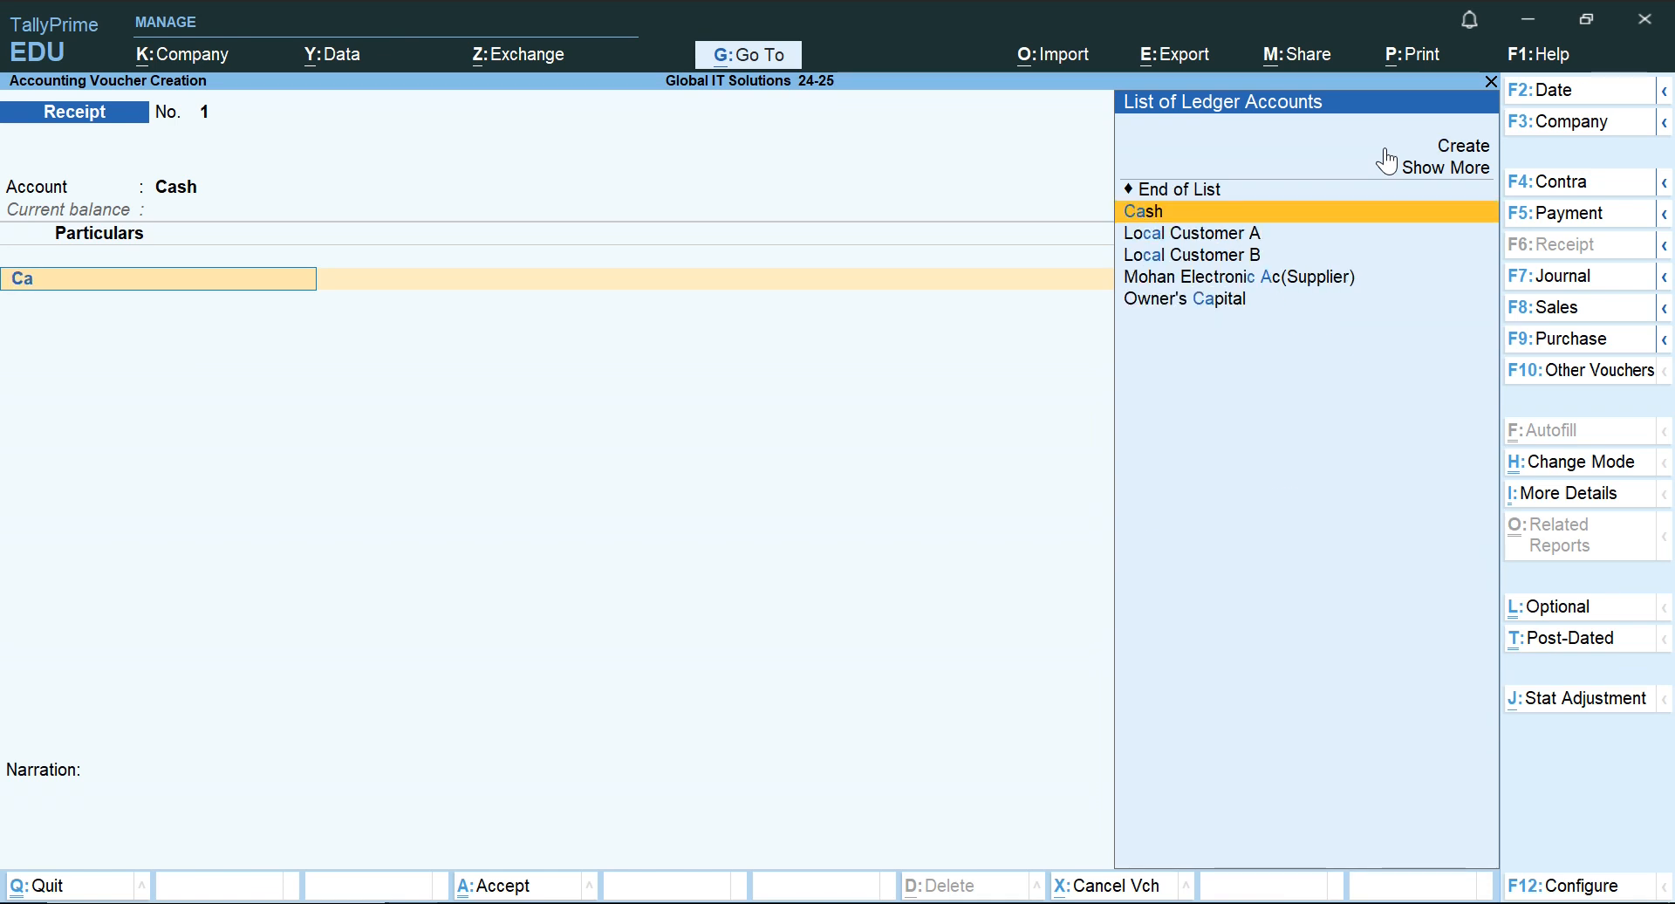
key(Down)
key(Down)
key(Down)
key(Down)
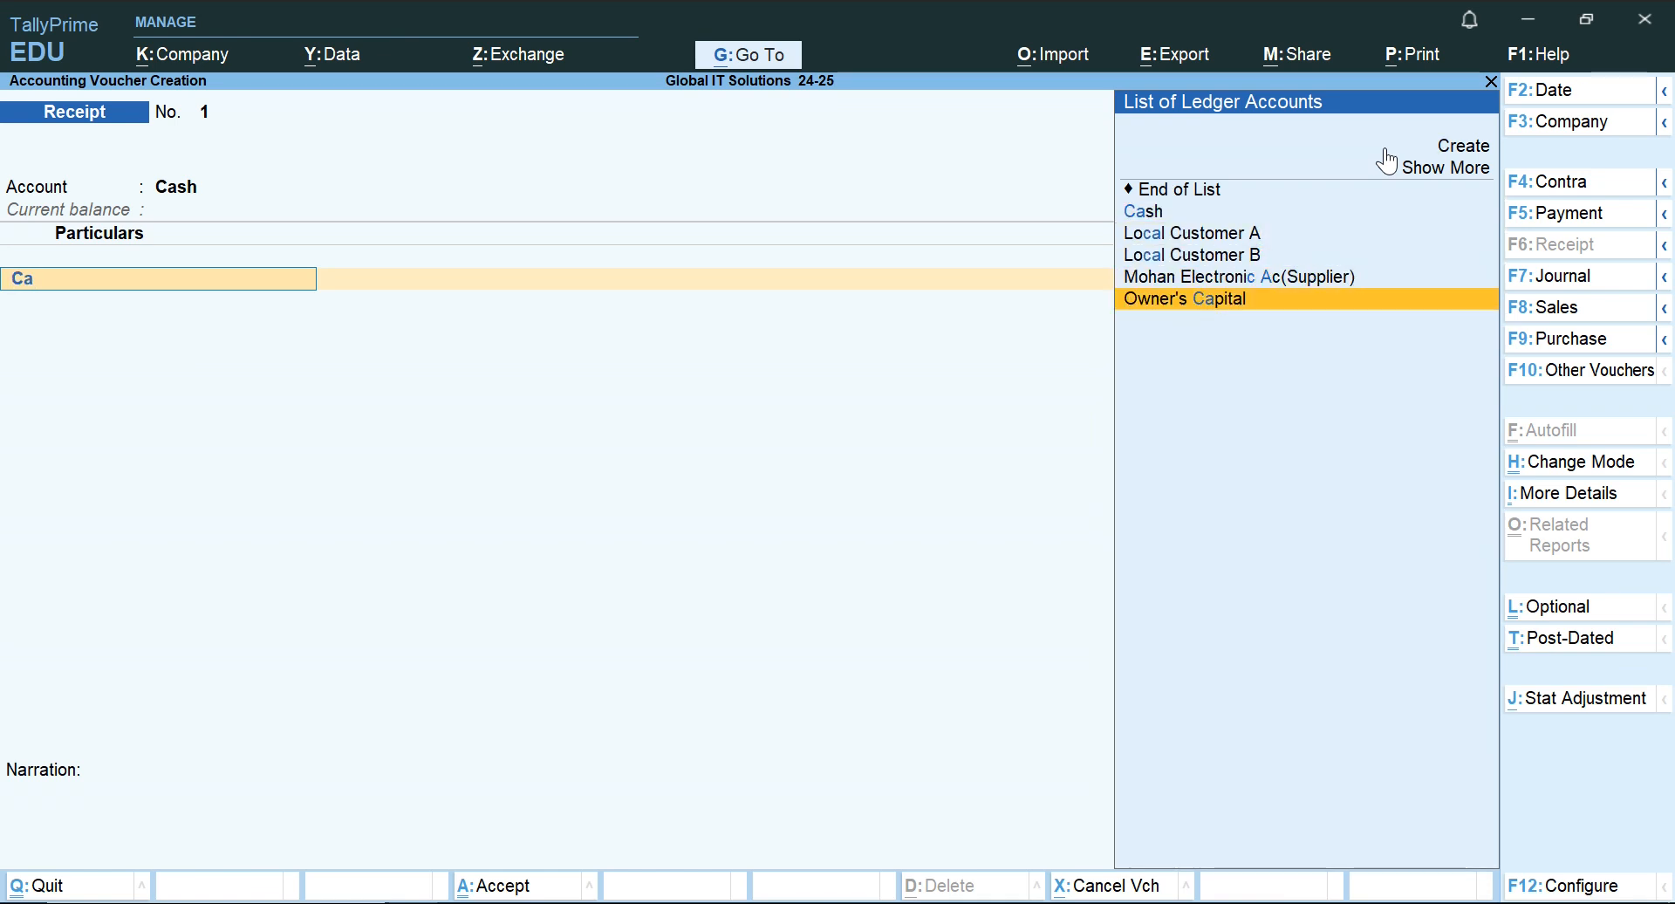
key(Return)
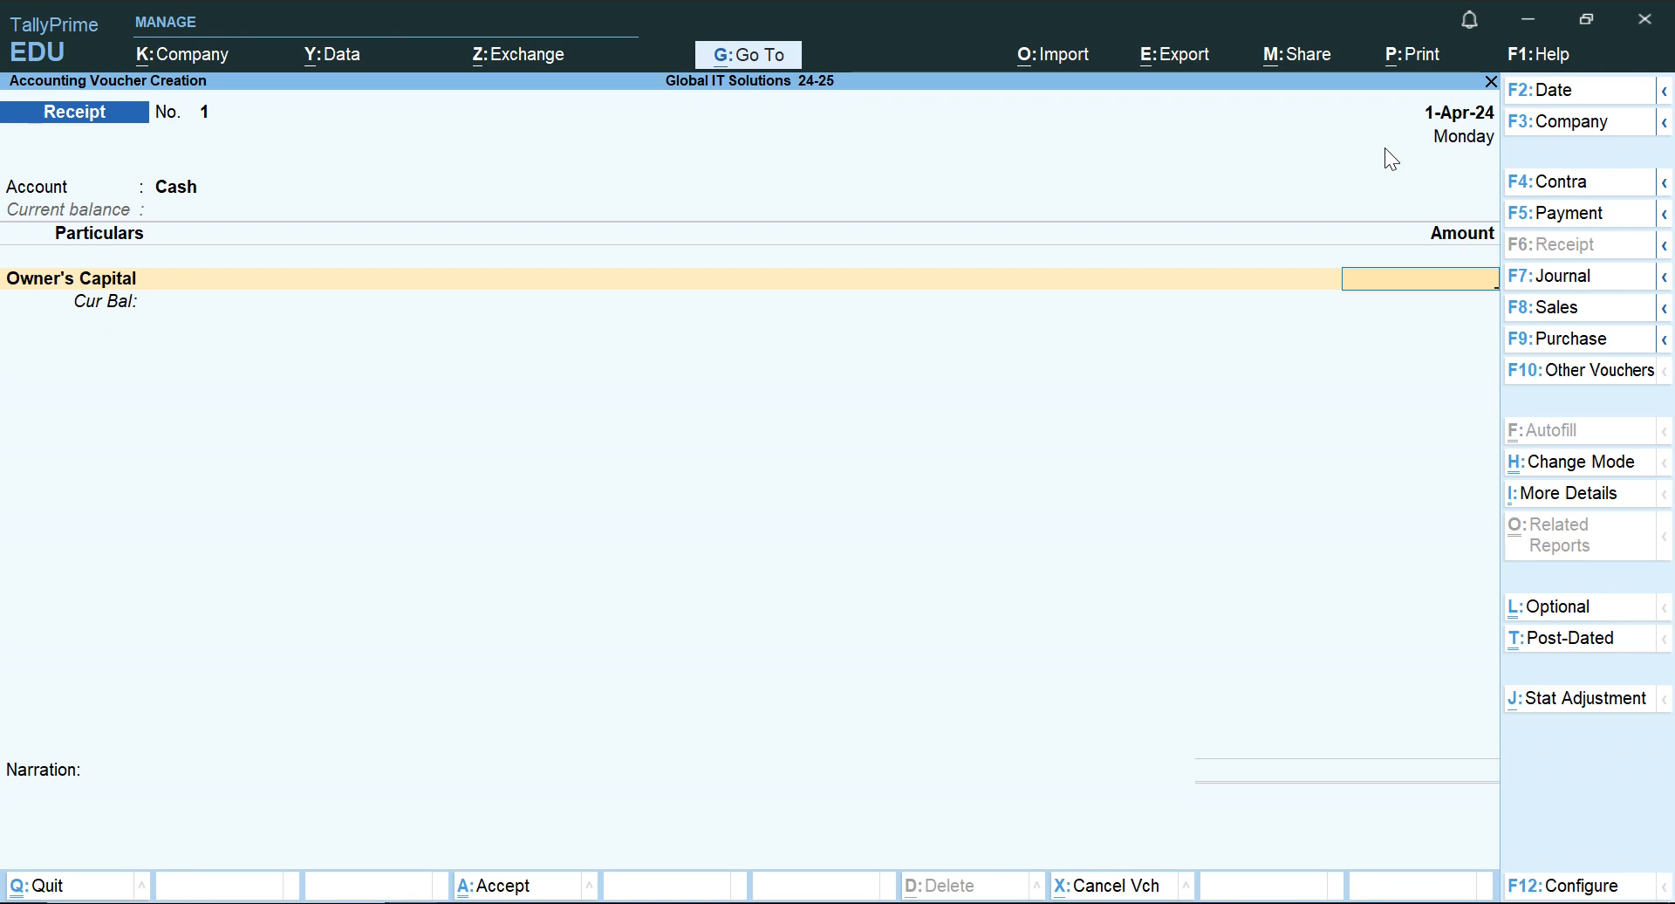
Check the transaction amount in the Word document, enter 5,00,000 for Owner's Capital in TallyPrime and finish the particulars.
key(alt+Tab)
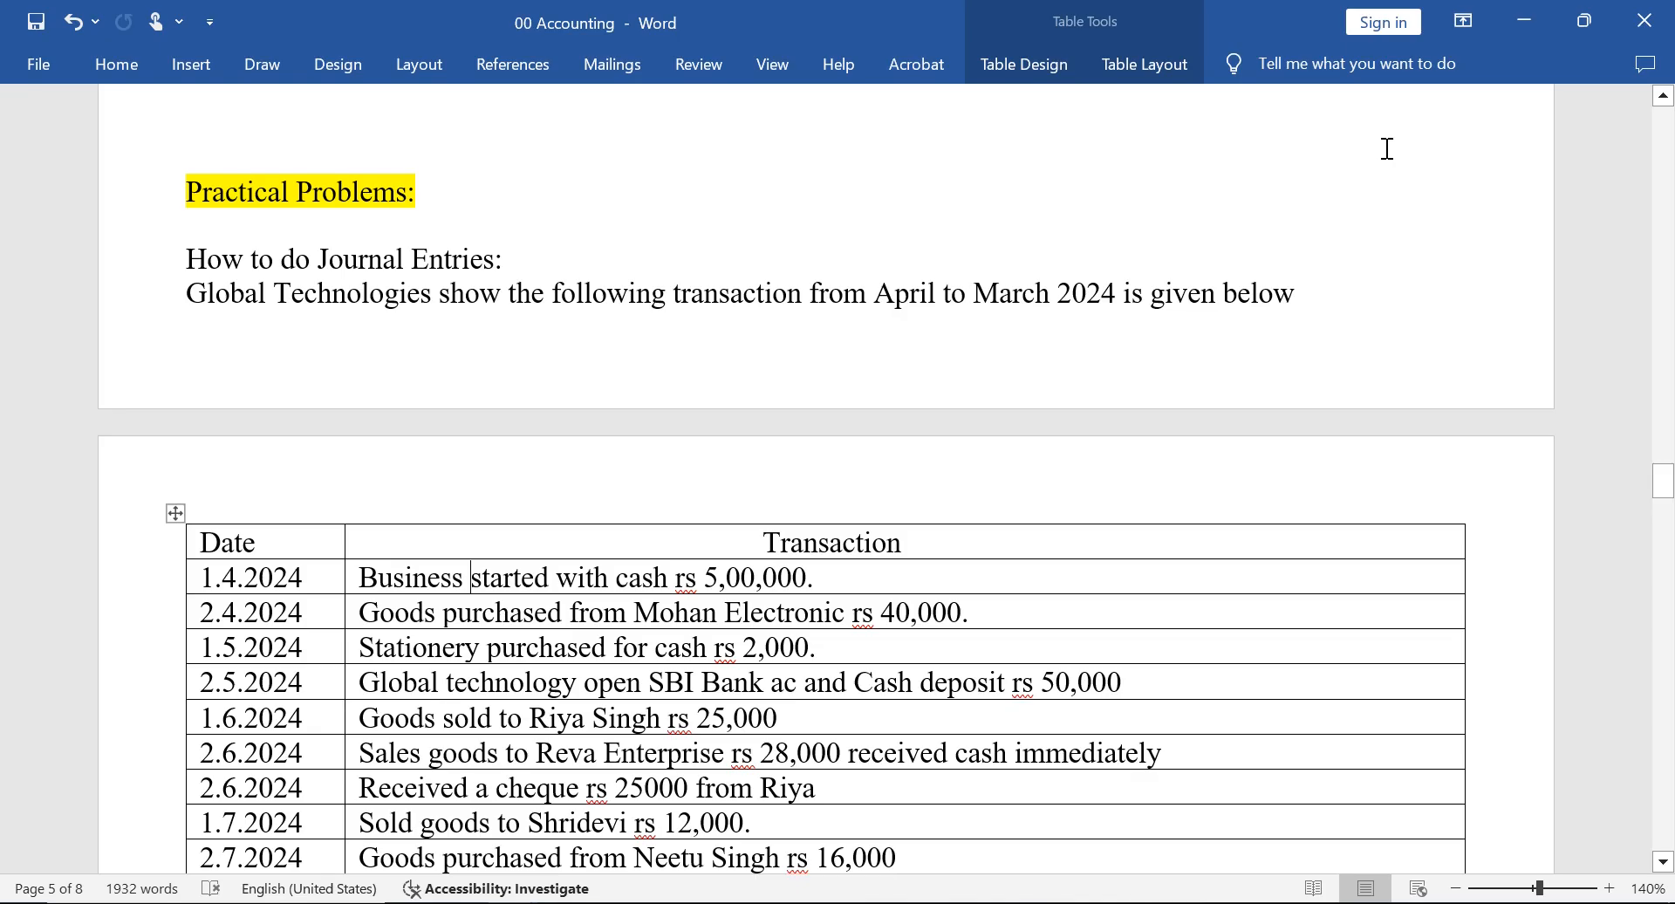
key(alt+Tab)
text(5)
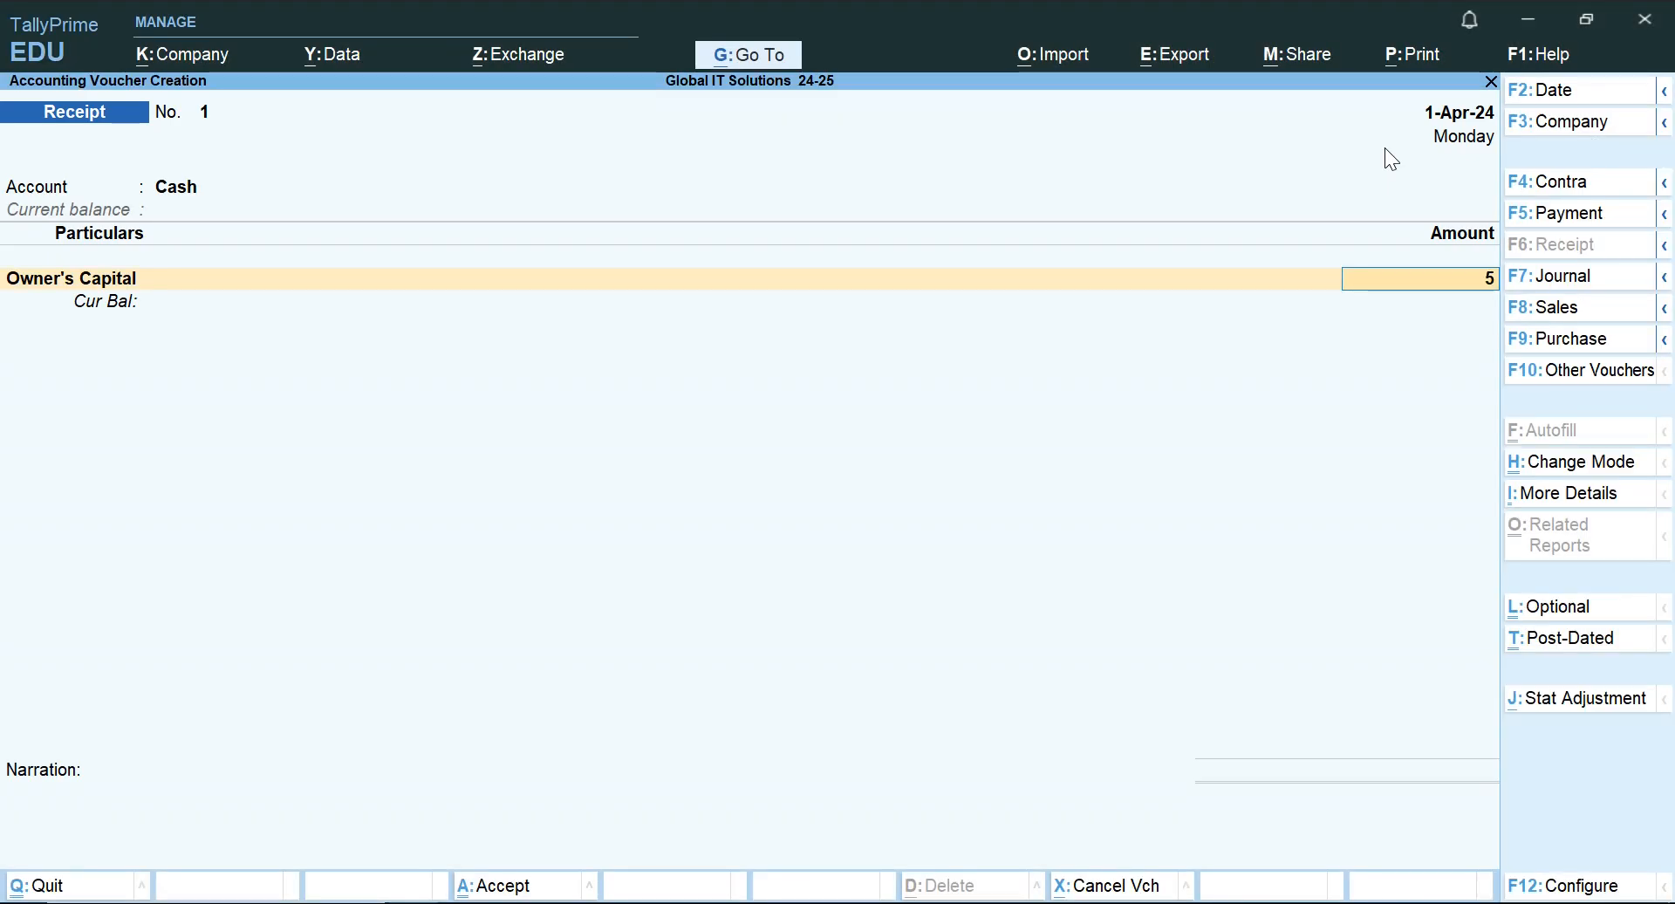
text(,00,000)
key(Return)
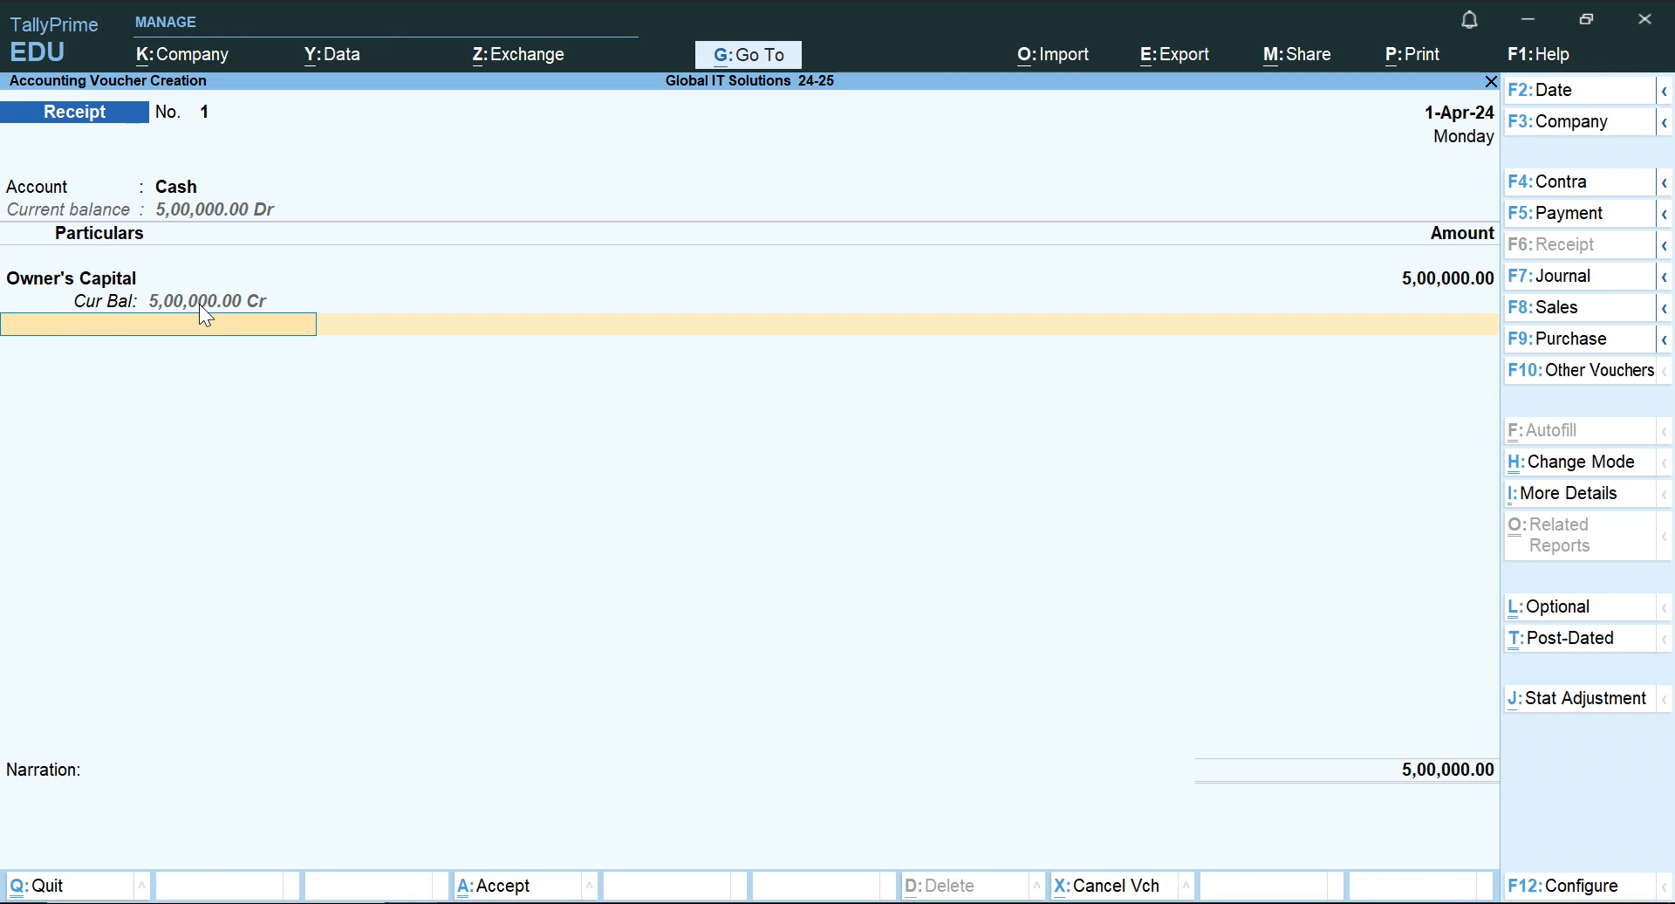
key(Return)
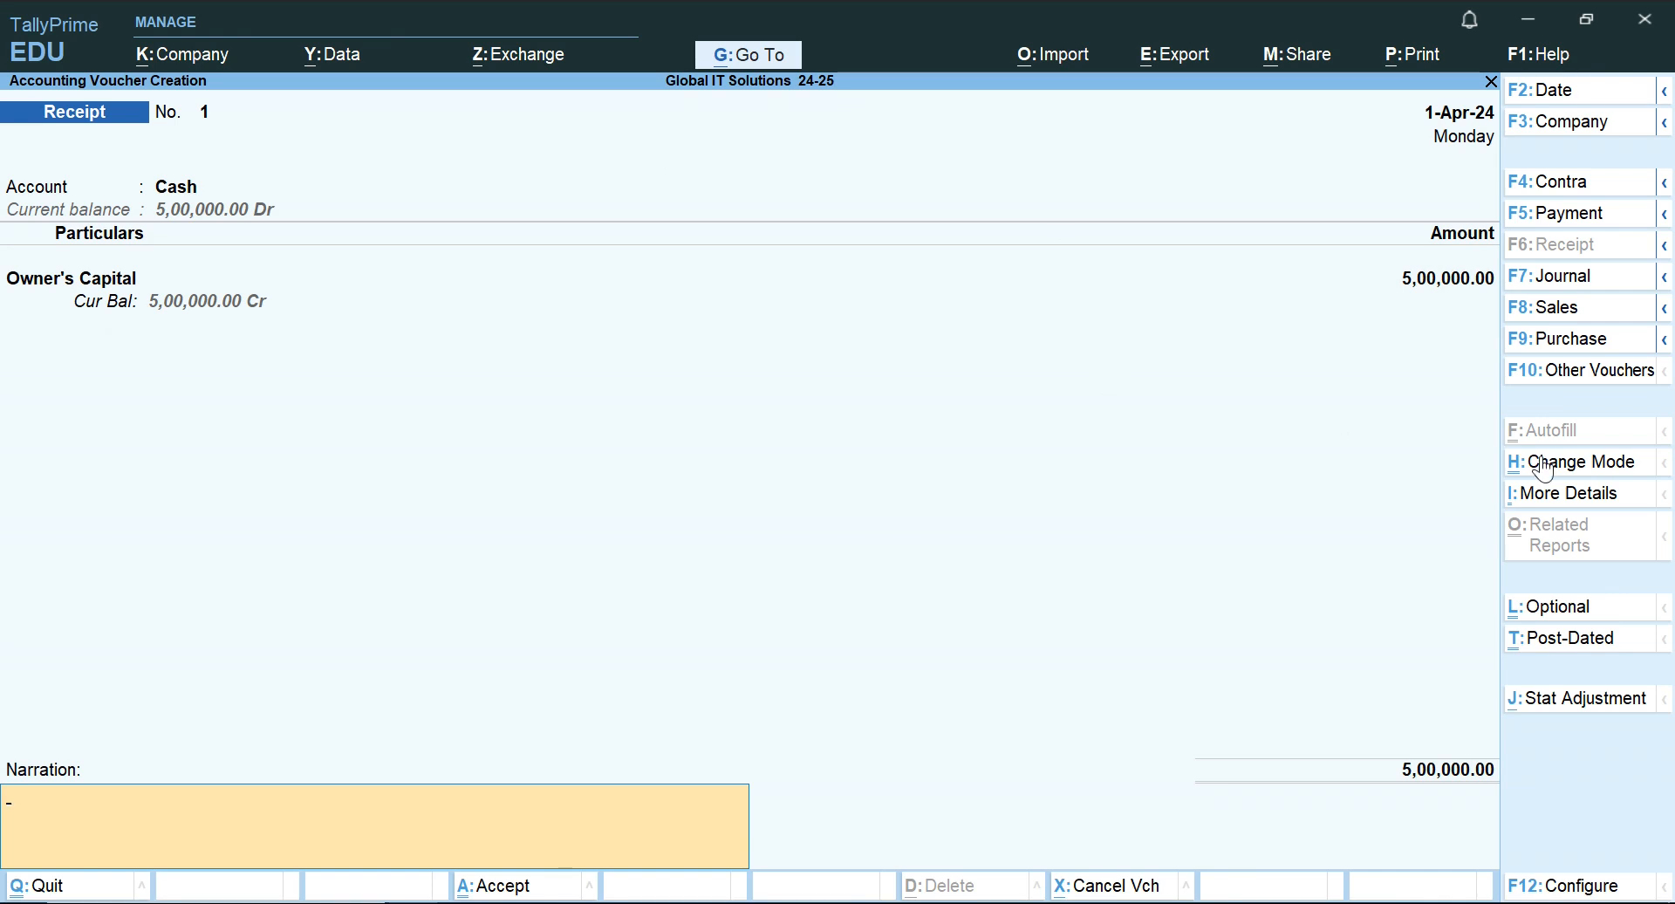
Change the receipt voucher's mode from Single Entry to Double Entry.
key(ctrl+h)
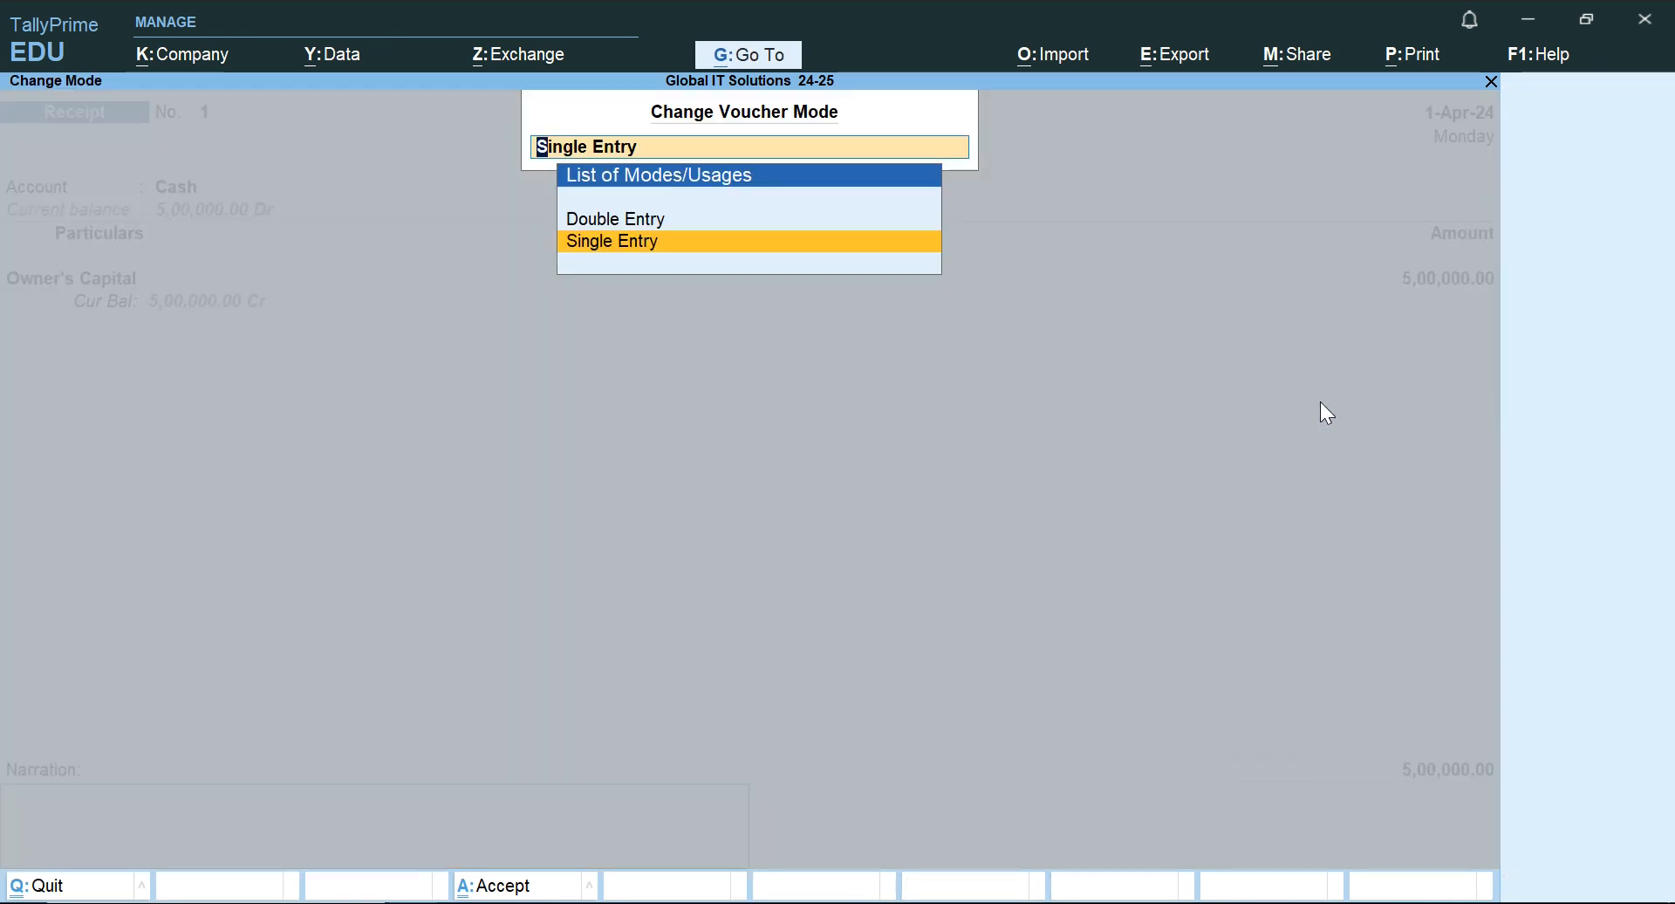
key(Up)
key(Down)
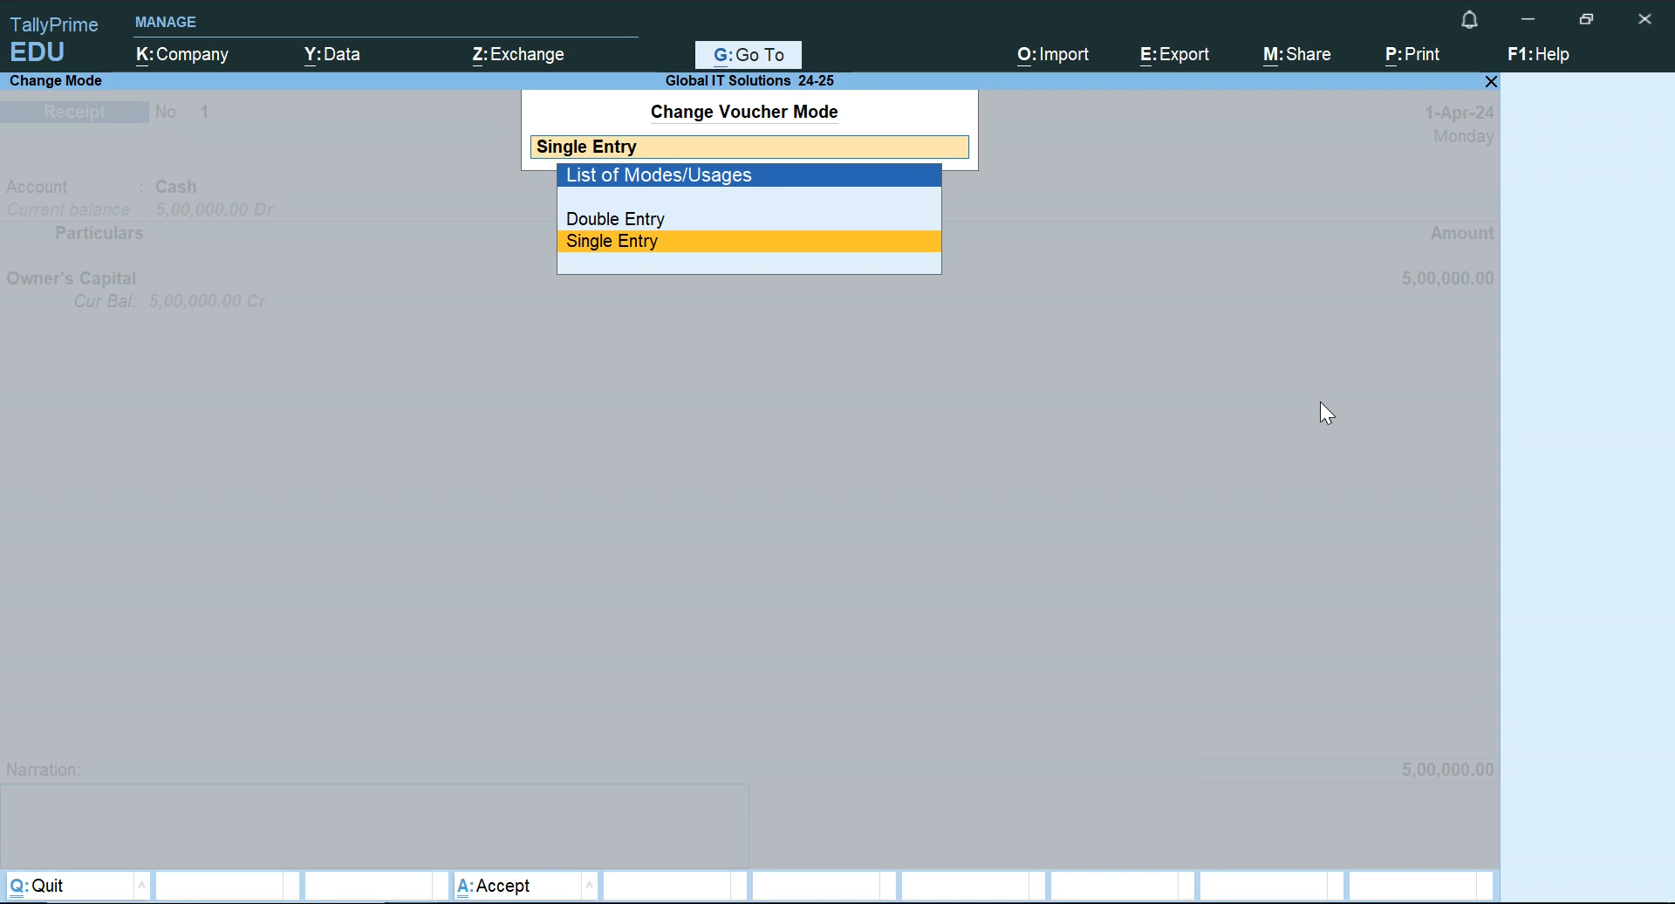
key(Up)
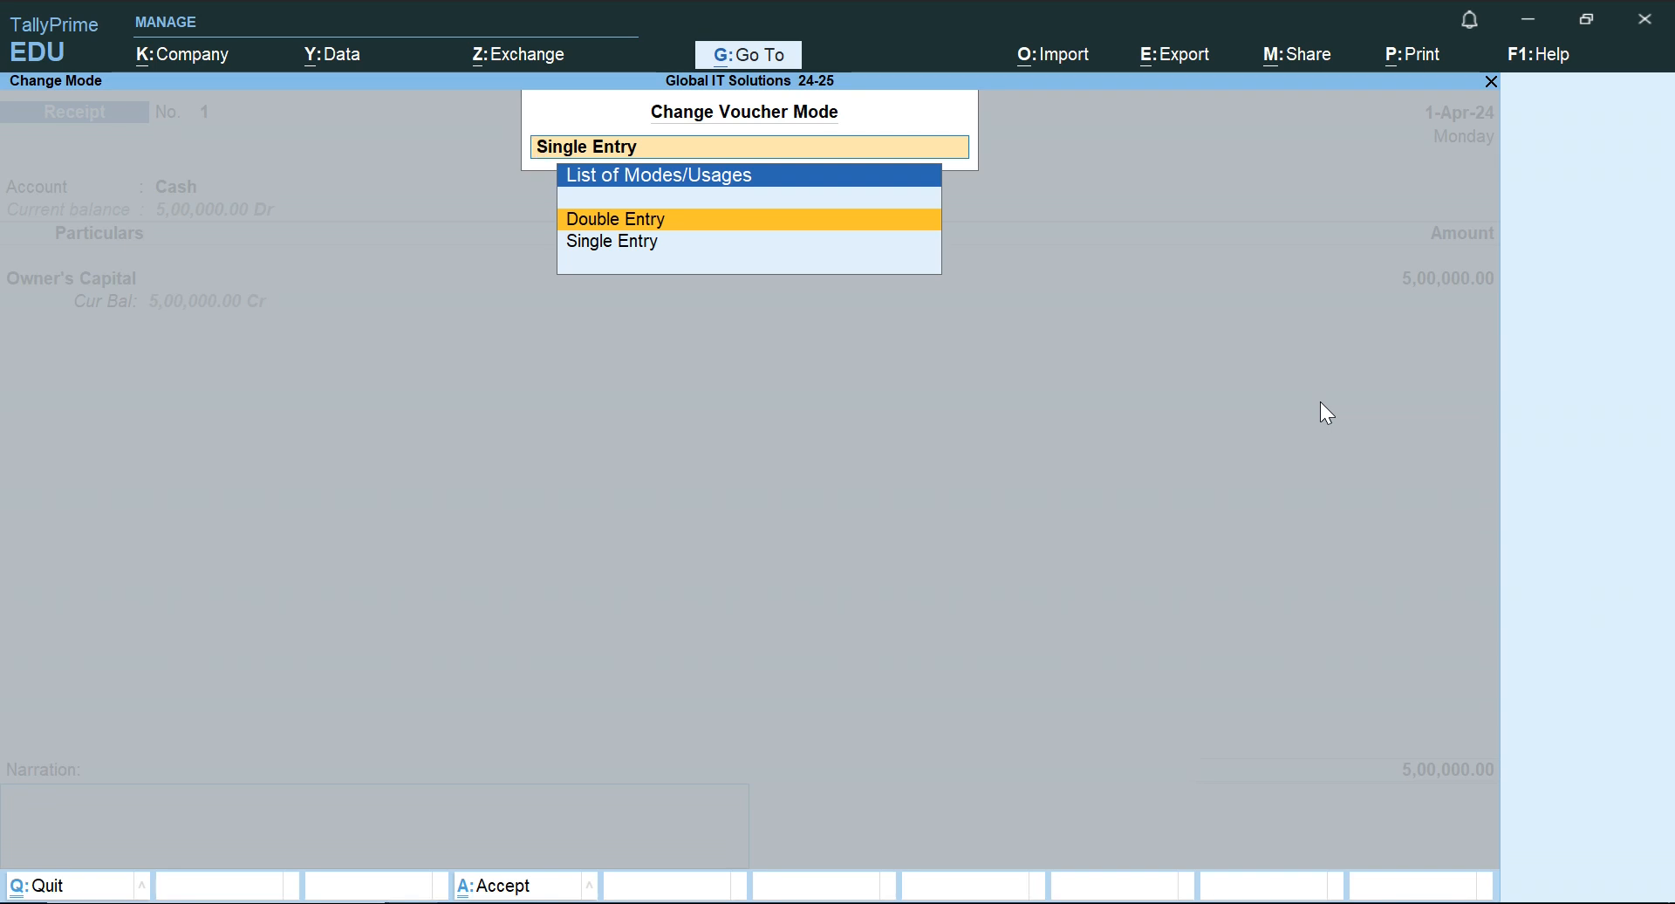
key(Down)
key(Up)
key(Return)
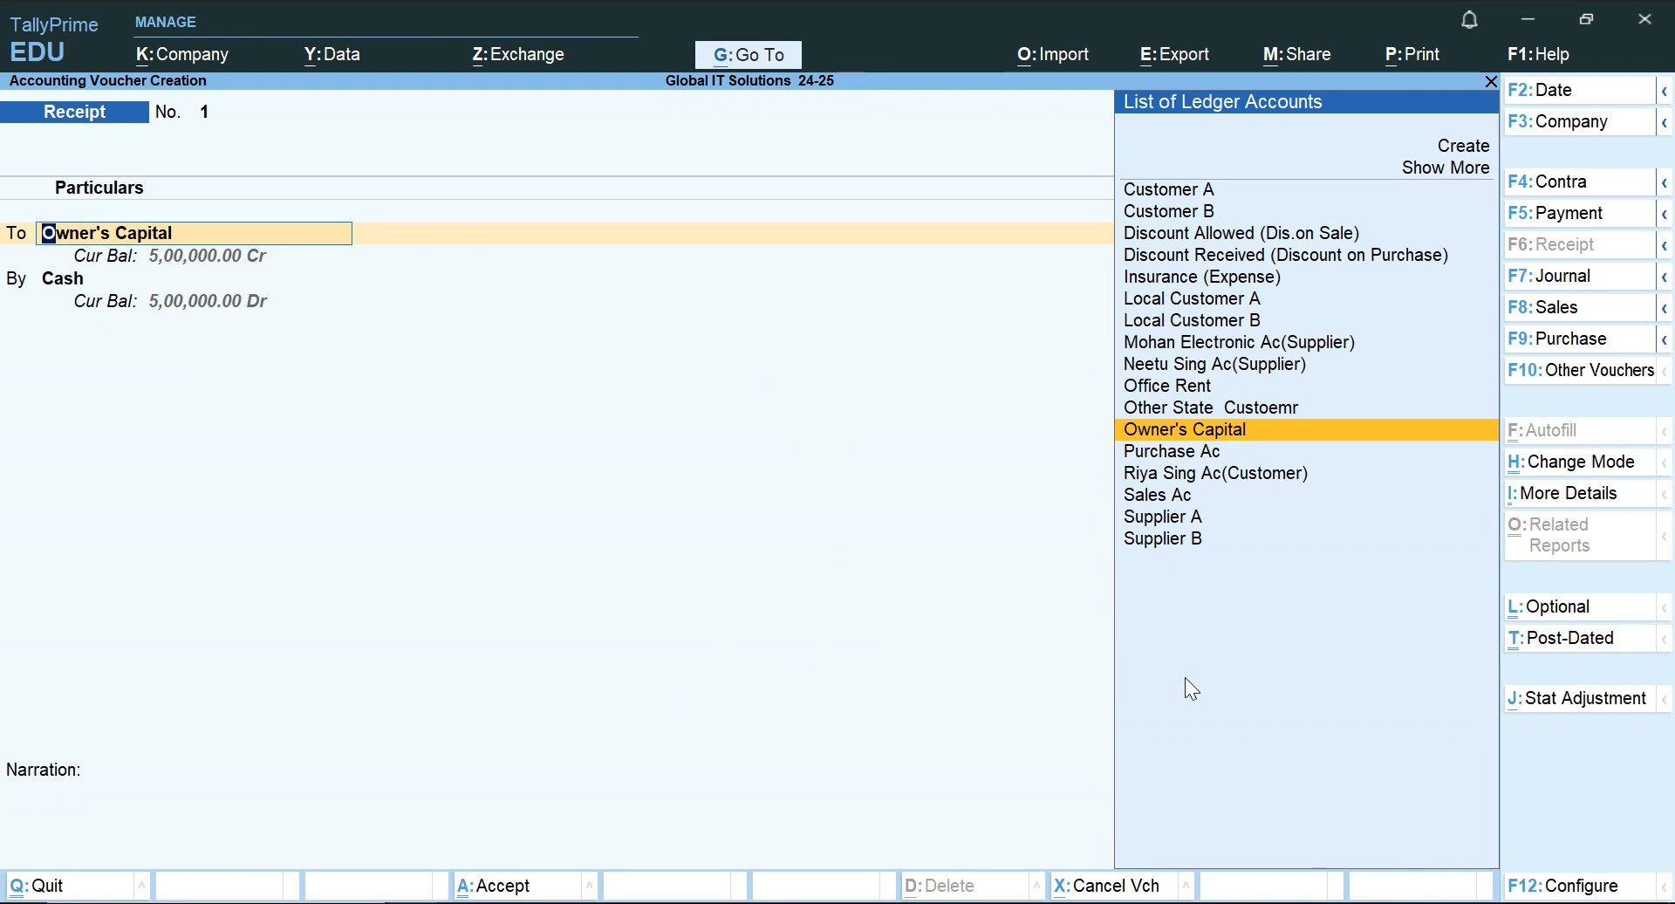
Configure the voucher to use Cr/Dr instead of To/By during entry and save the configuration.
click(1605, 890)
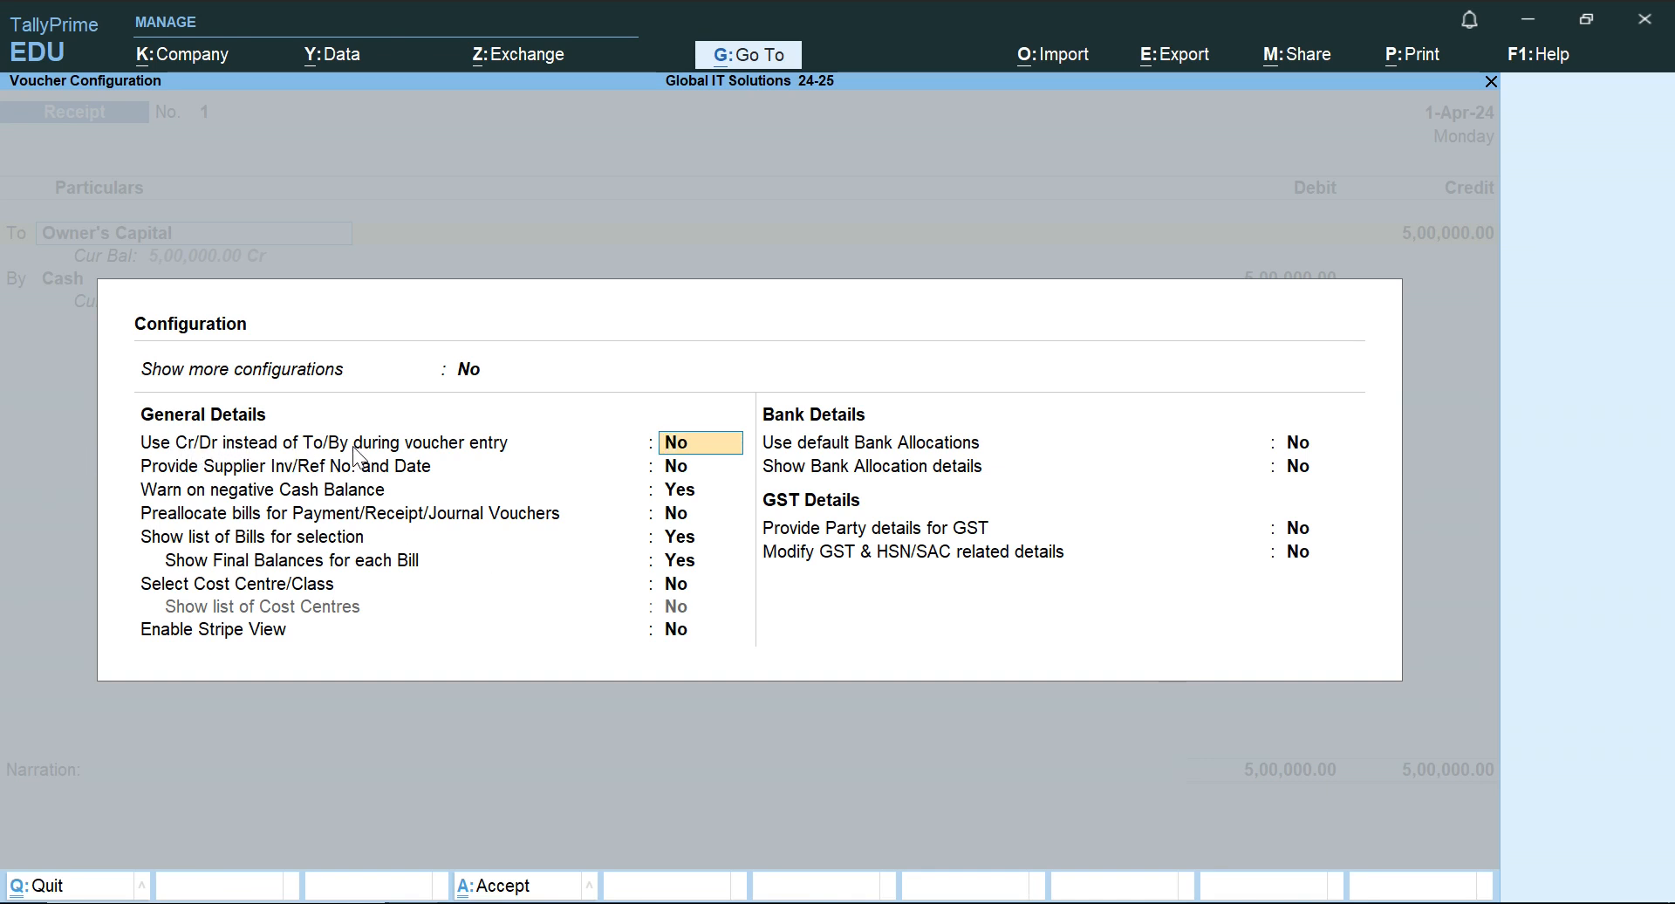
key(y)
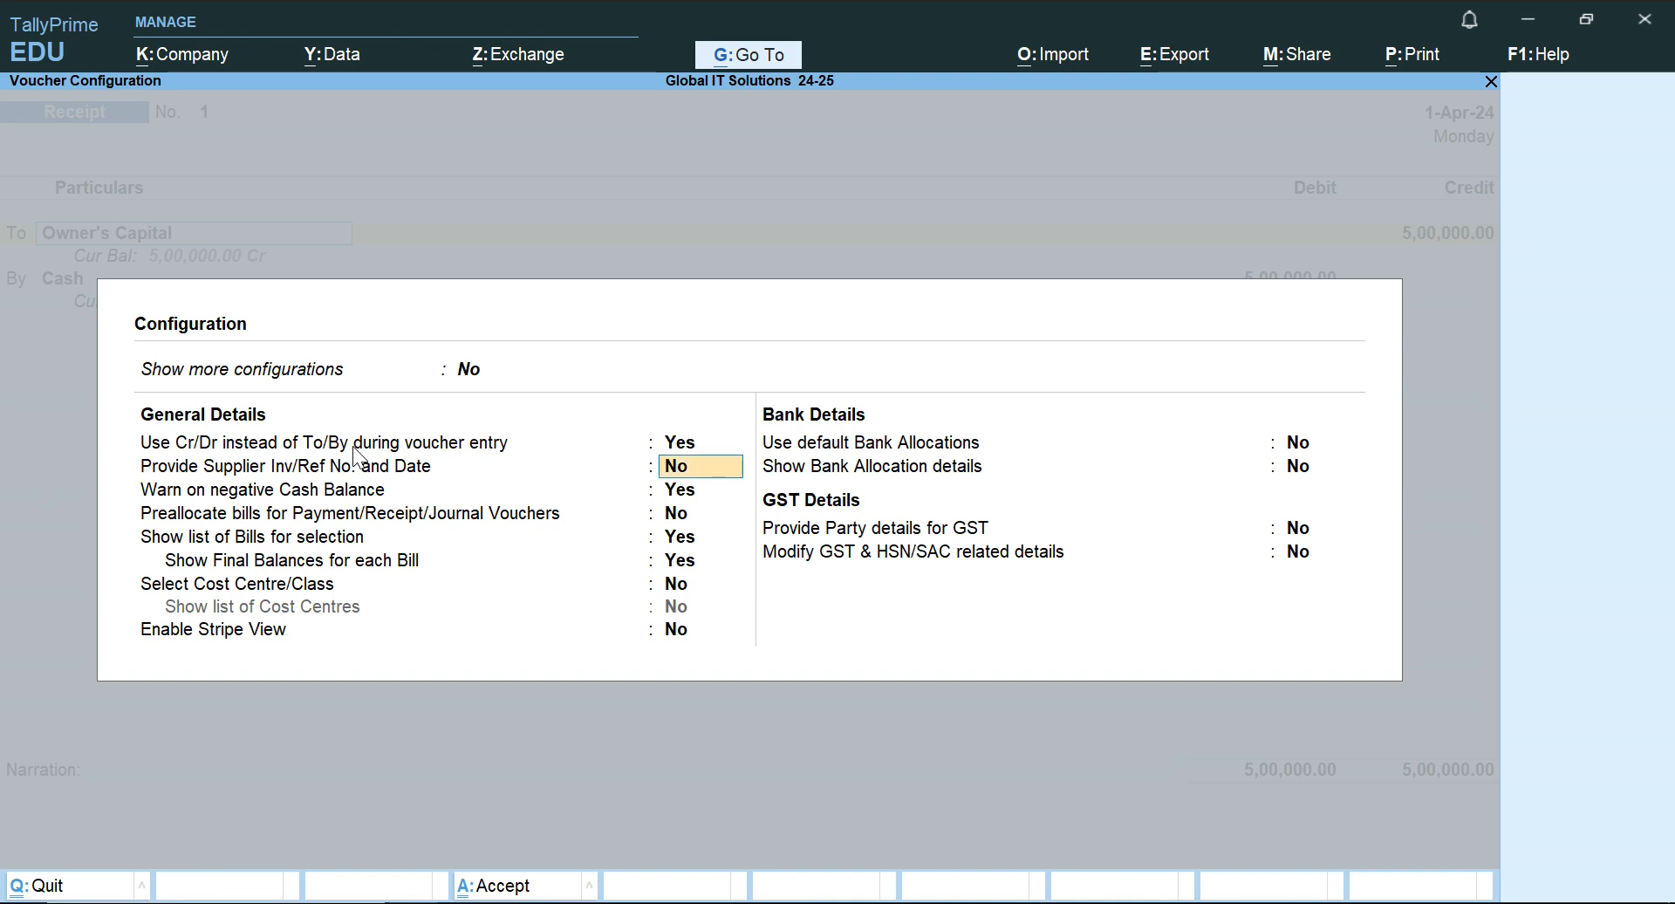
key(Return)
key(Return)
key(Return)
key(Return)
key(ctrl+a)
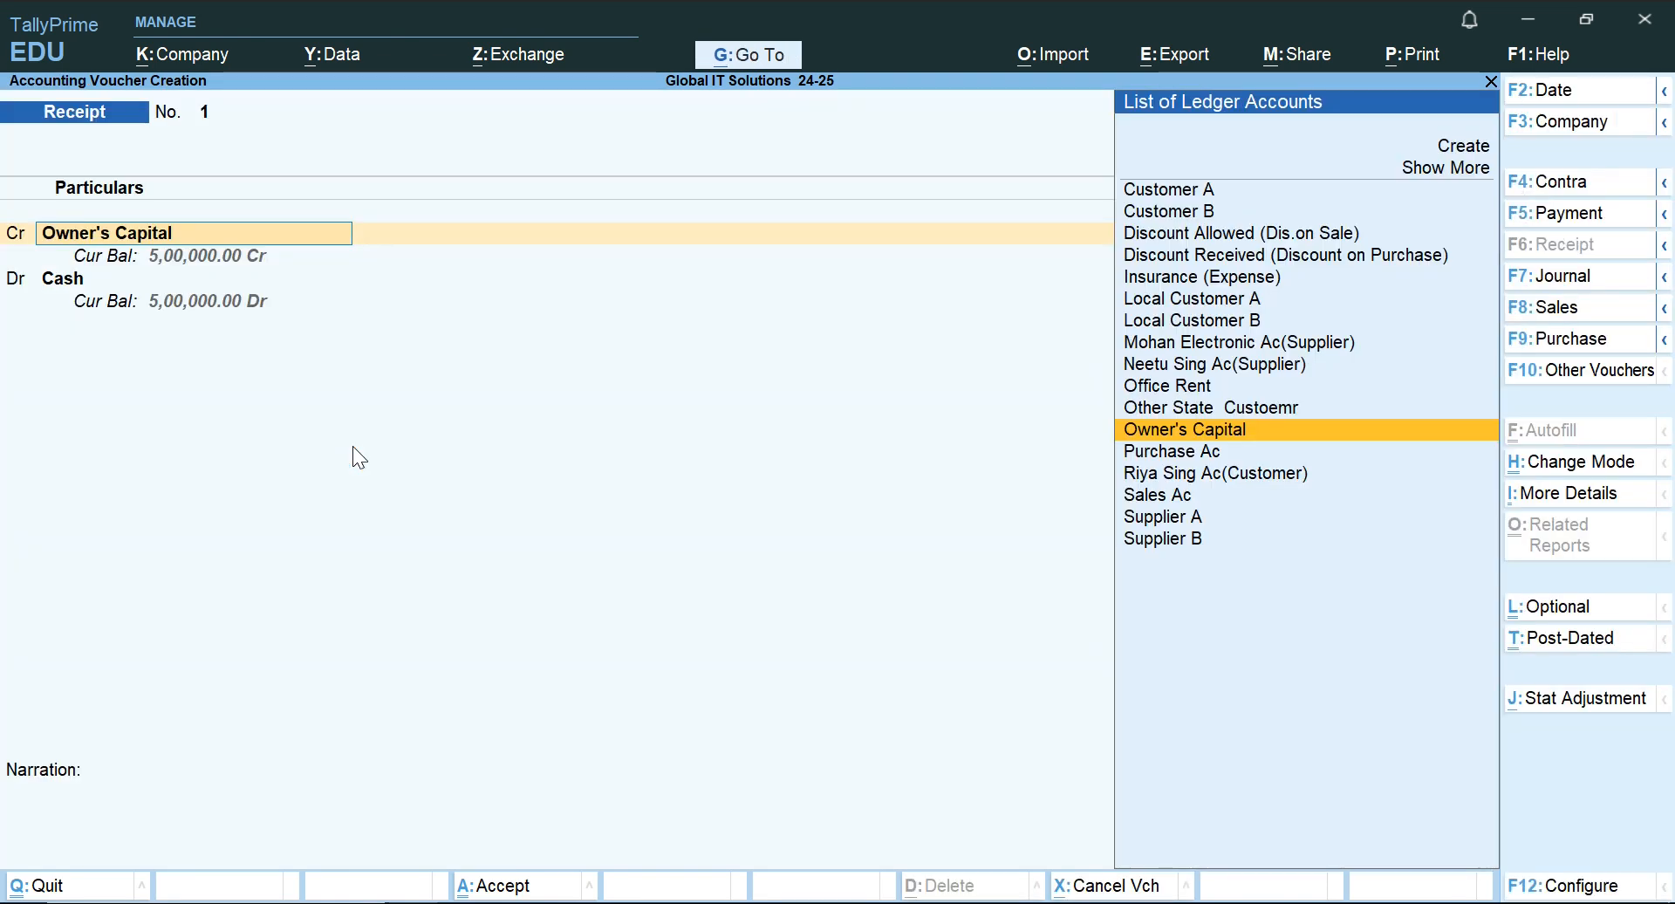
Keep Owner's Capital on the credit line and Cash on the debit line of the receipt voucher, and proceed to its narration.
key(Return)
key(BackSpace)
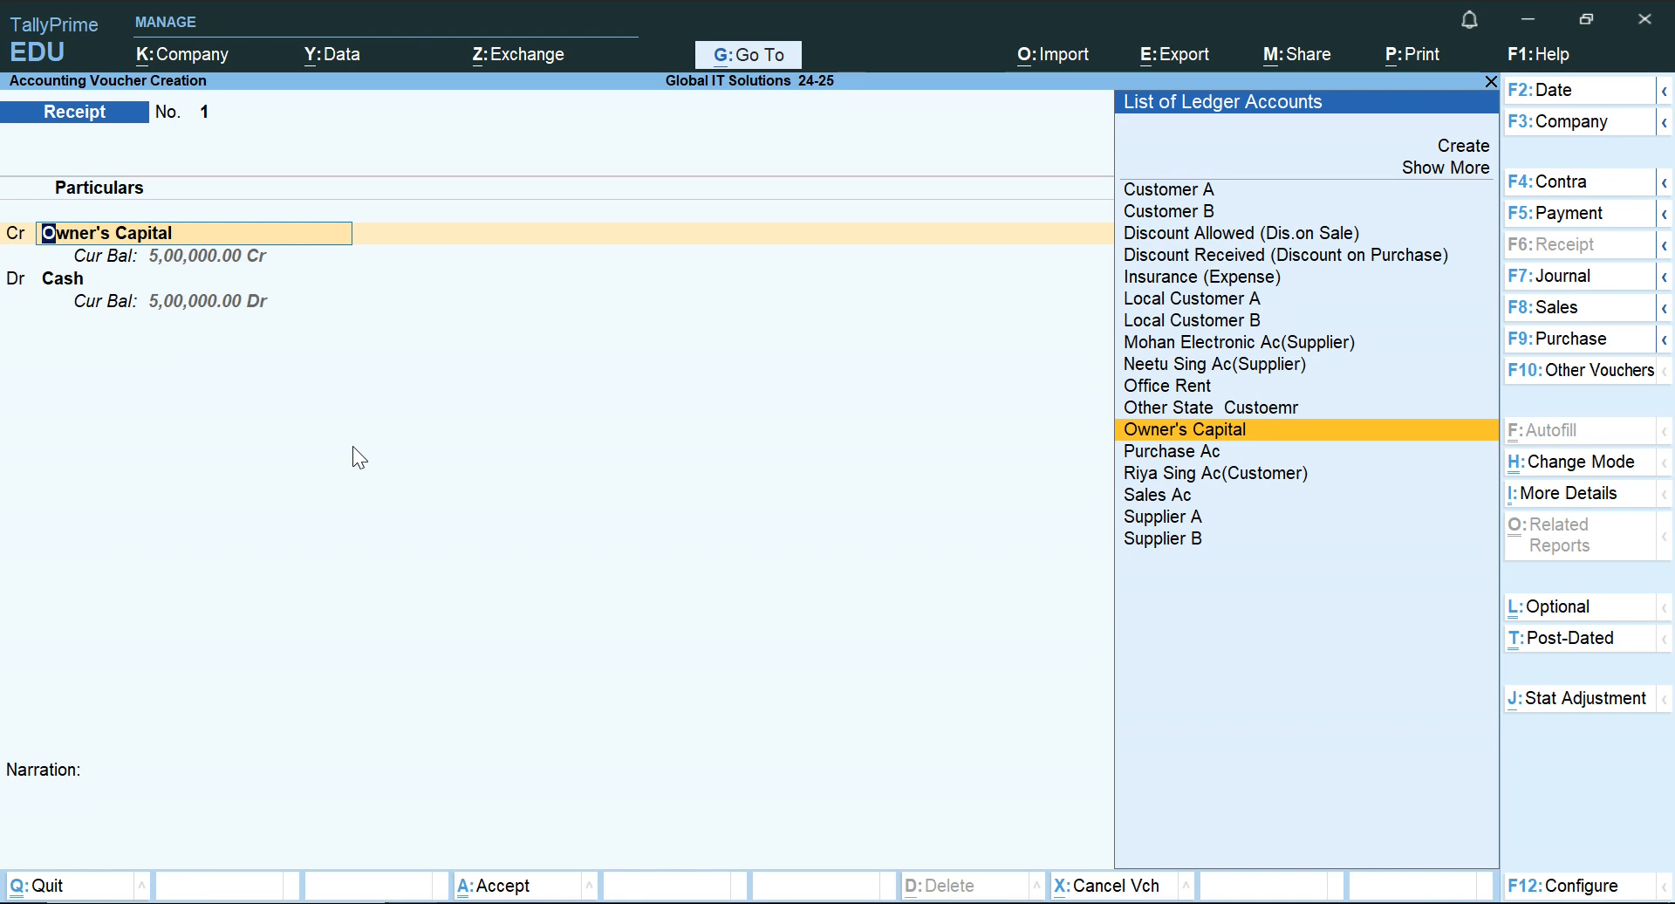
key(Return)
key(Return)
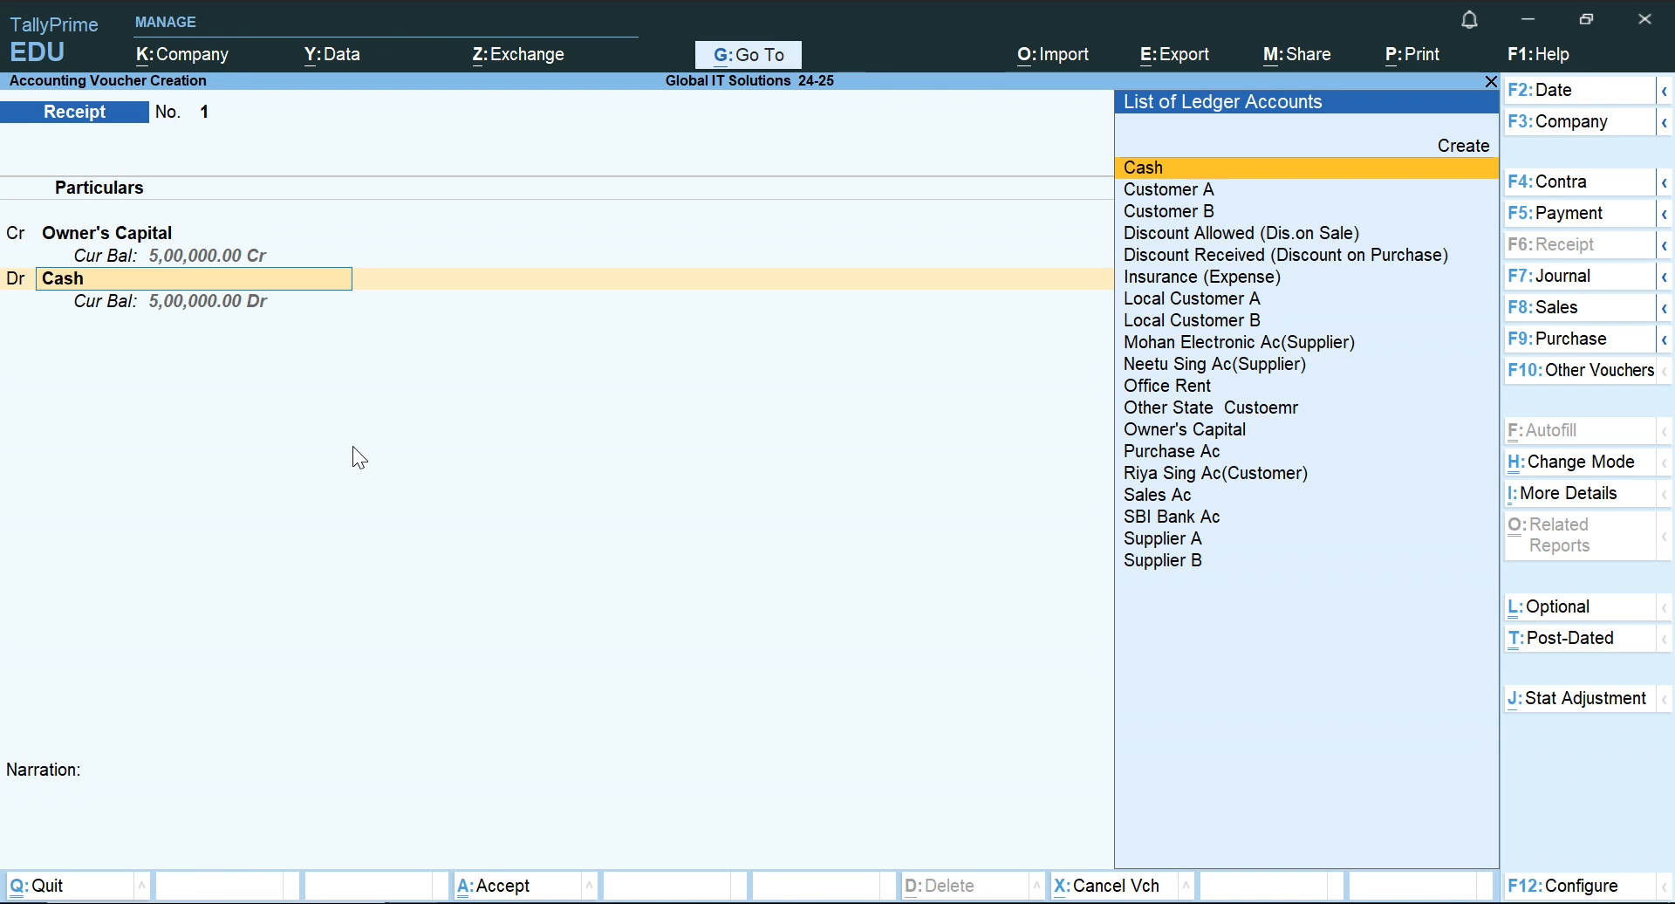
key(Return)
key(Return)
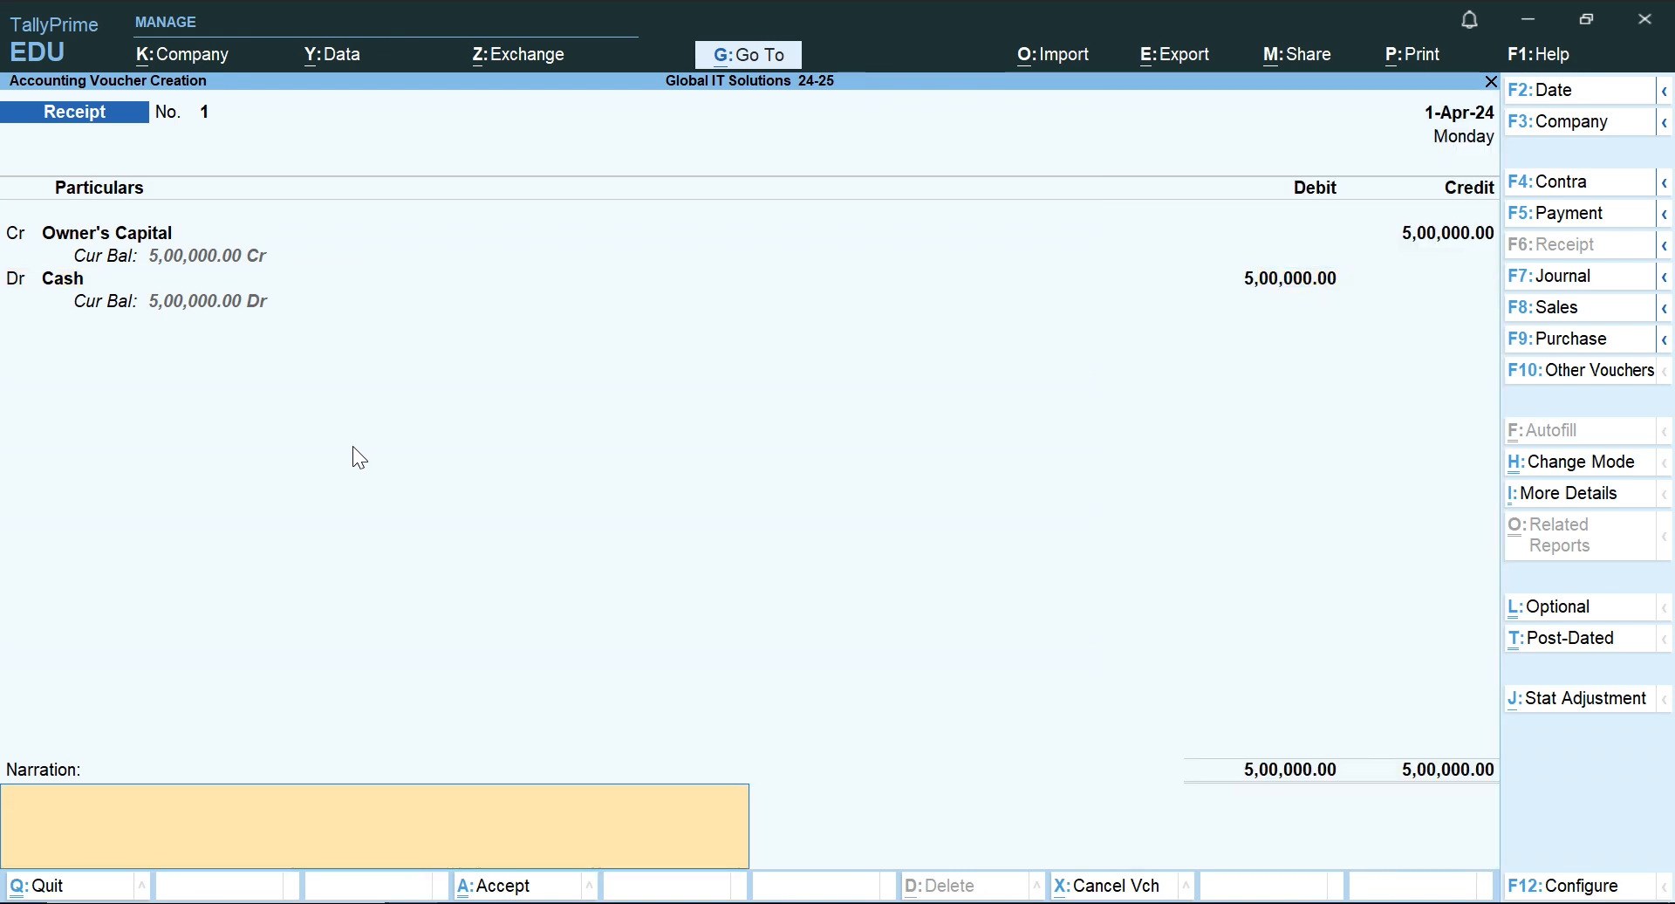
Enter the narration "started business with cash" for the receipt voucher and save the voucher.
text(started business with cash)
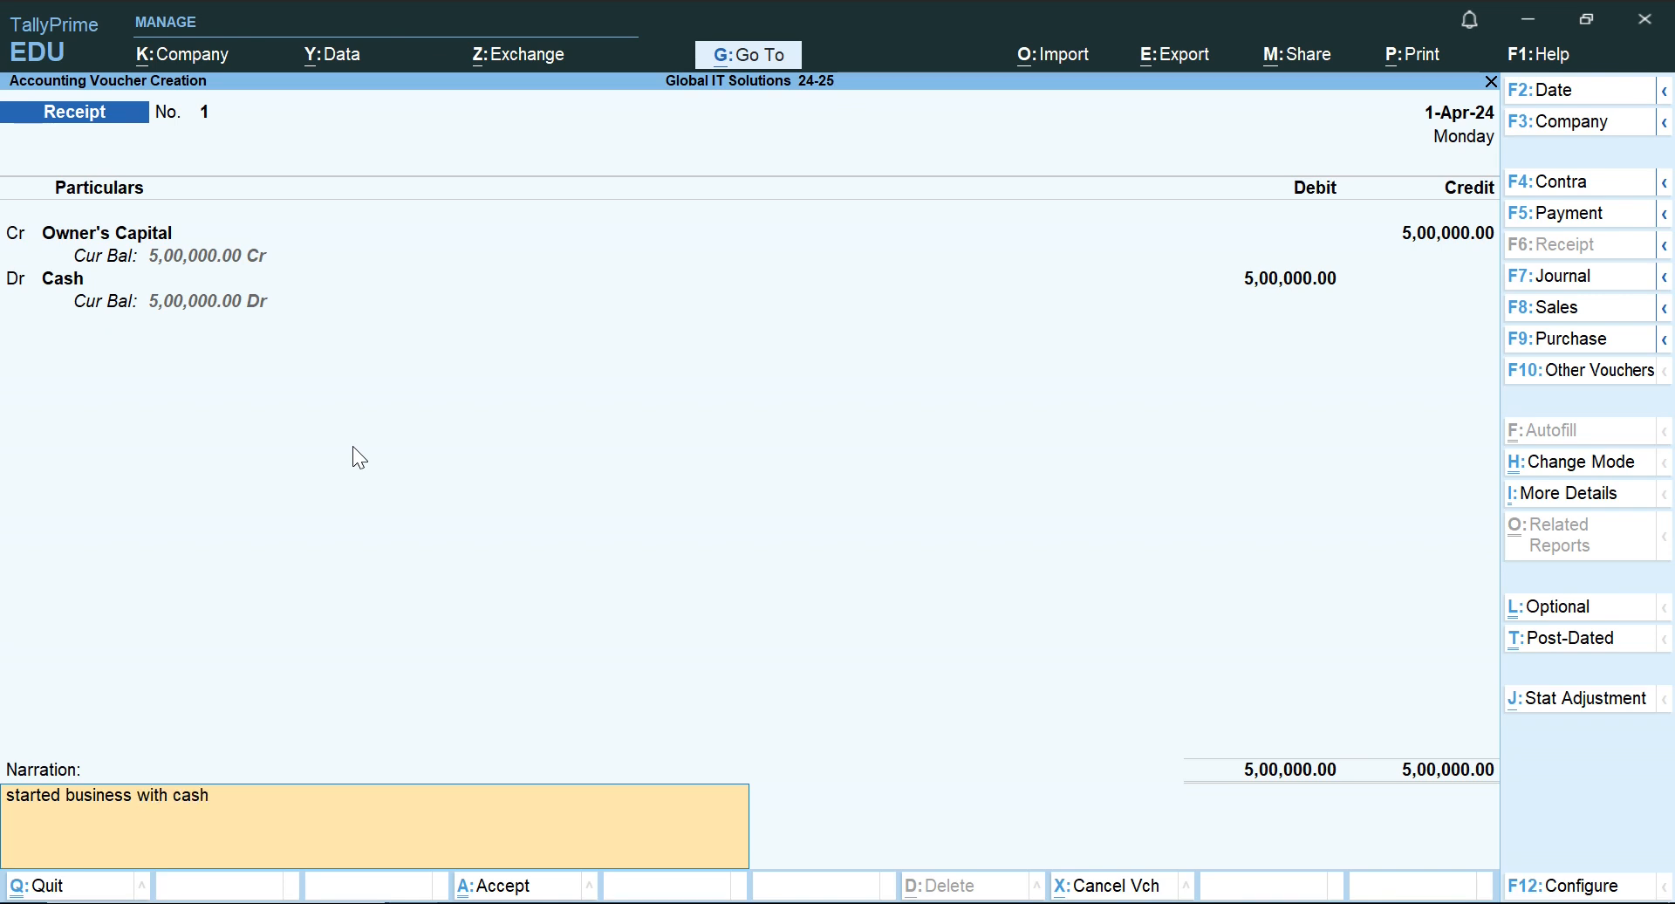
key(Return)
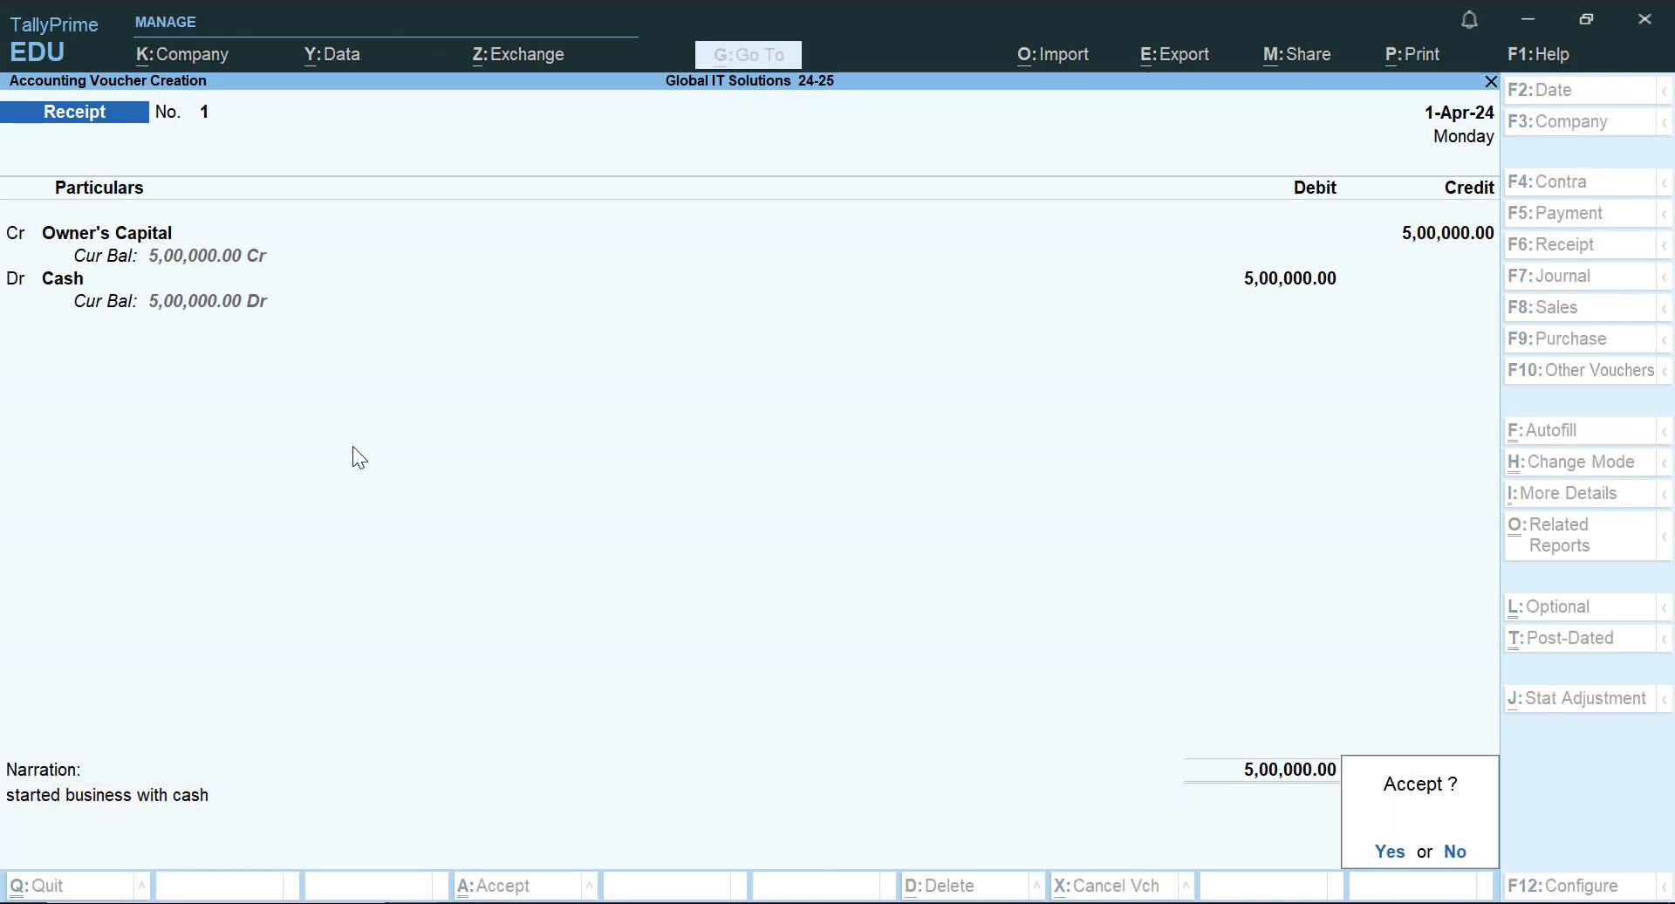
key(Return)
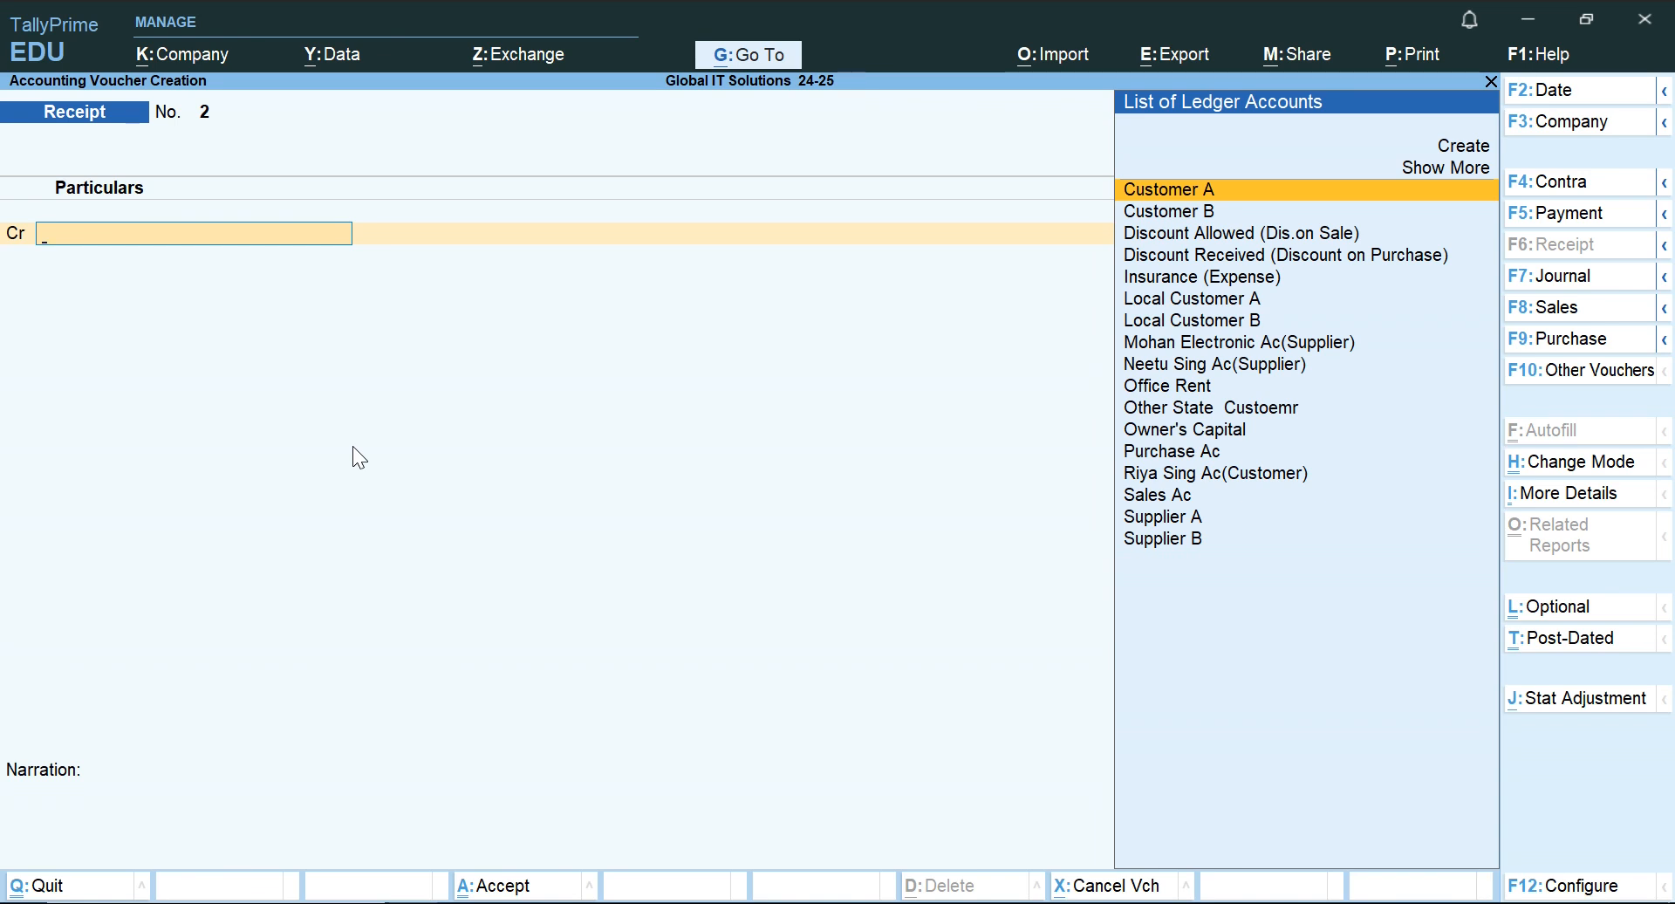
Leave voucher creation and check the recorded receipt in the Day Book, then close the report.
key(Escape)
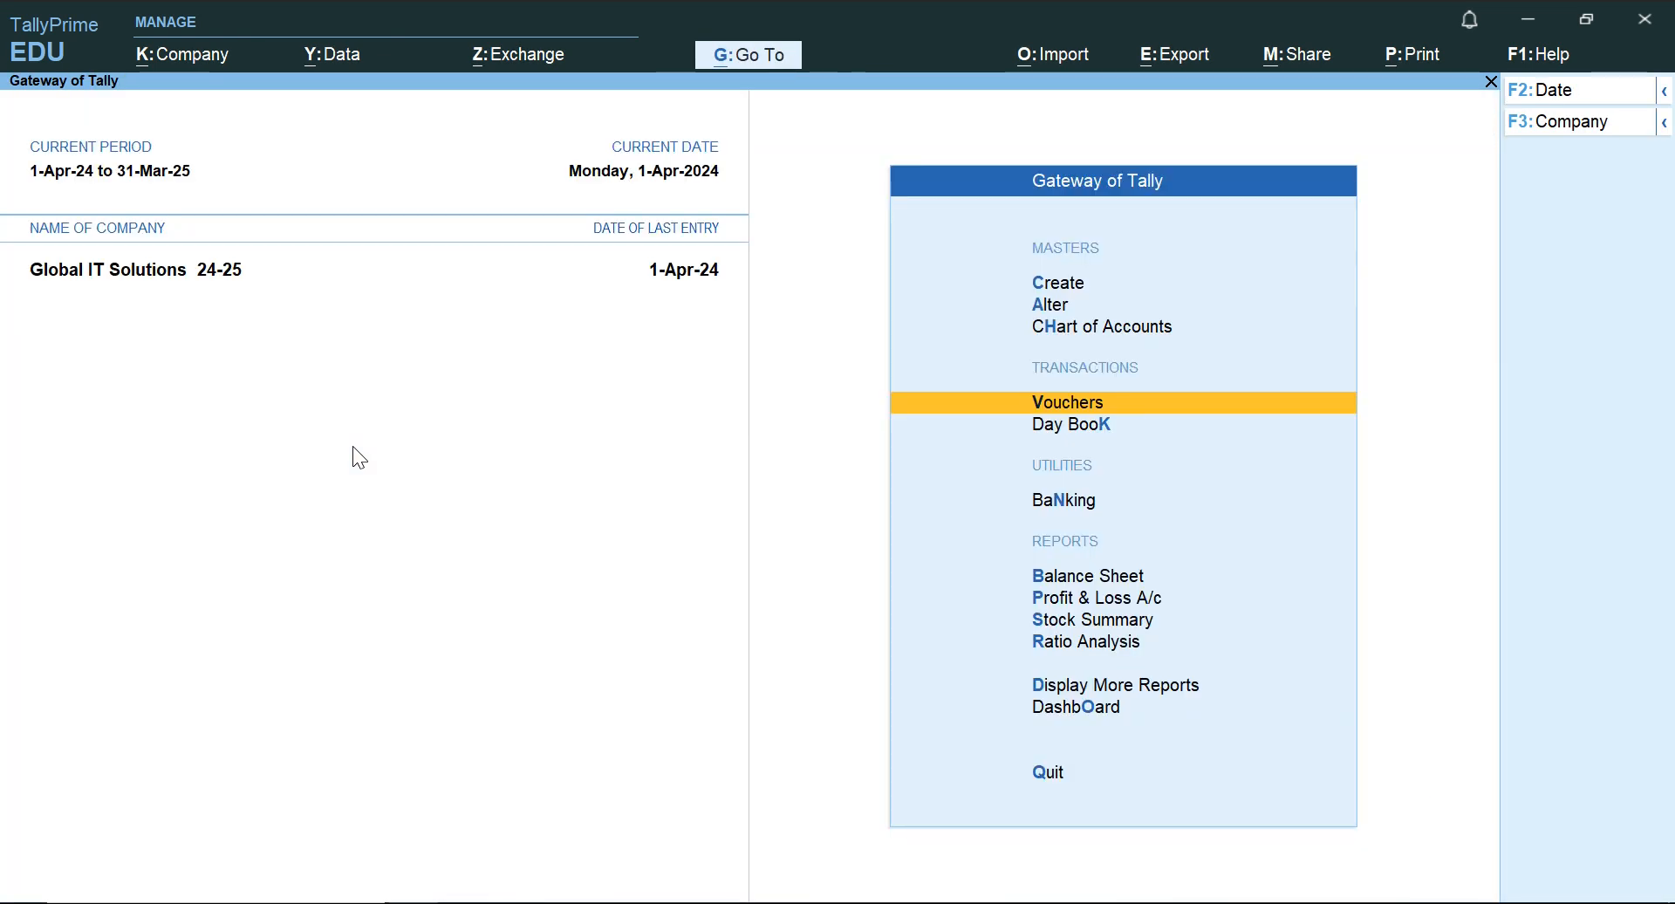
key(Escape)
key(Escape)
key(Down)
key(Down)
key(Down)
key(Return)
key(Escape)
key(Escape)
key(Escape)
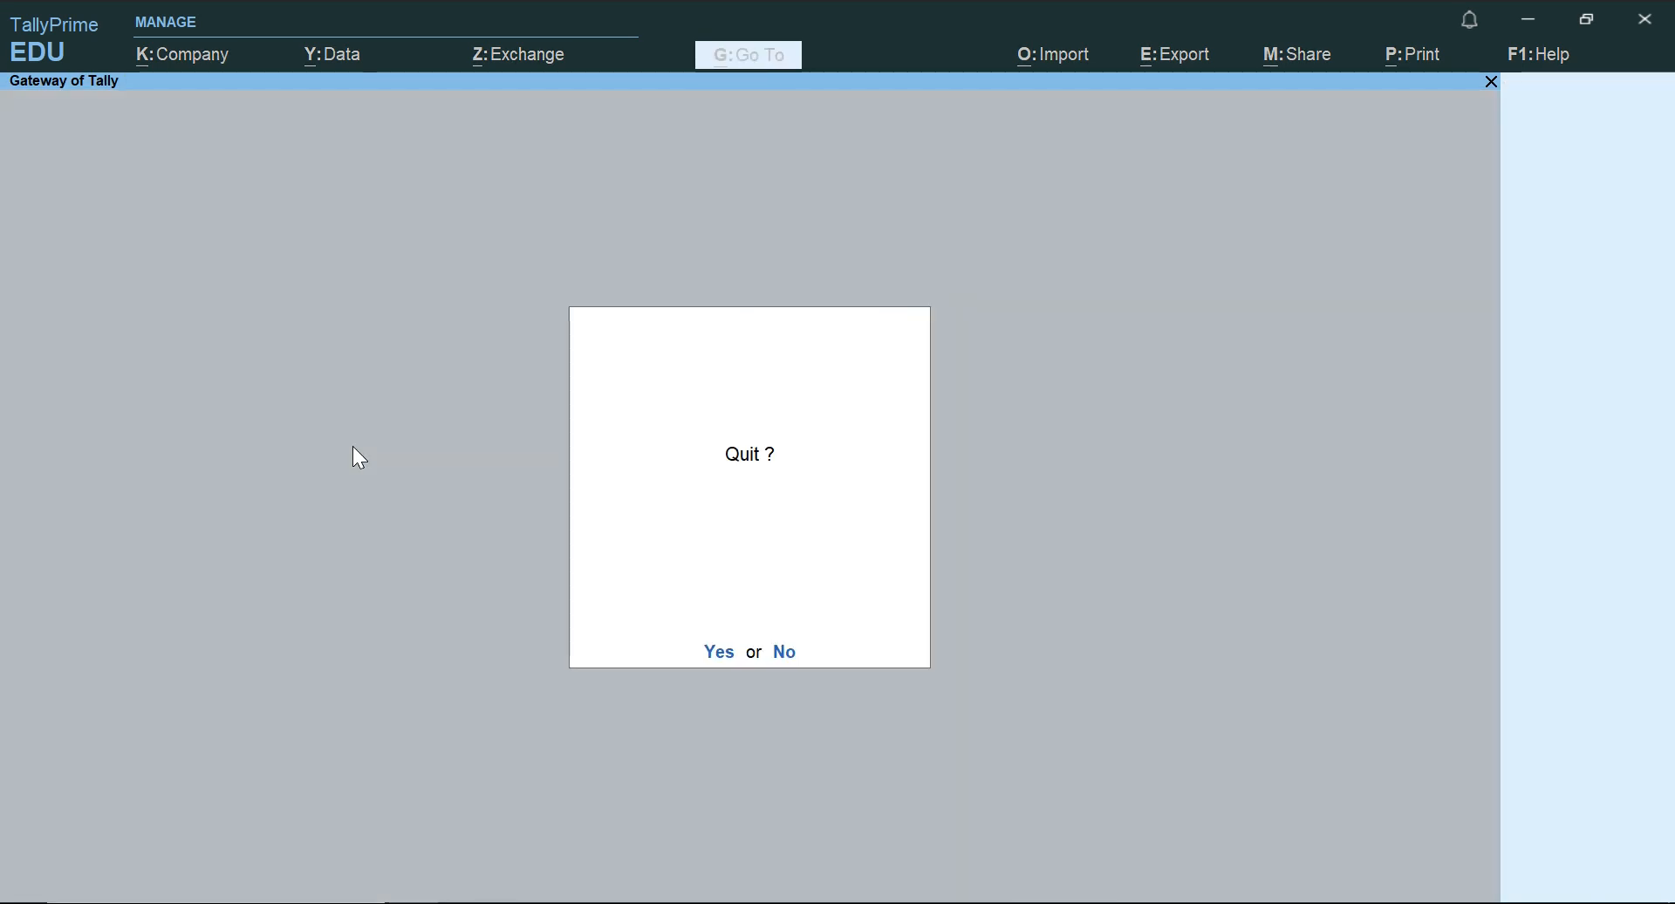
key(k)
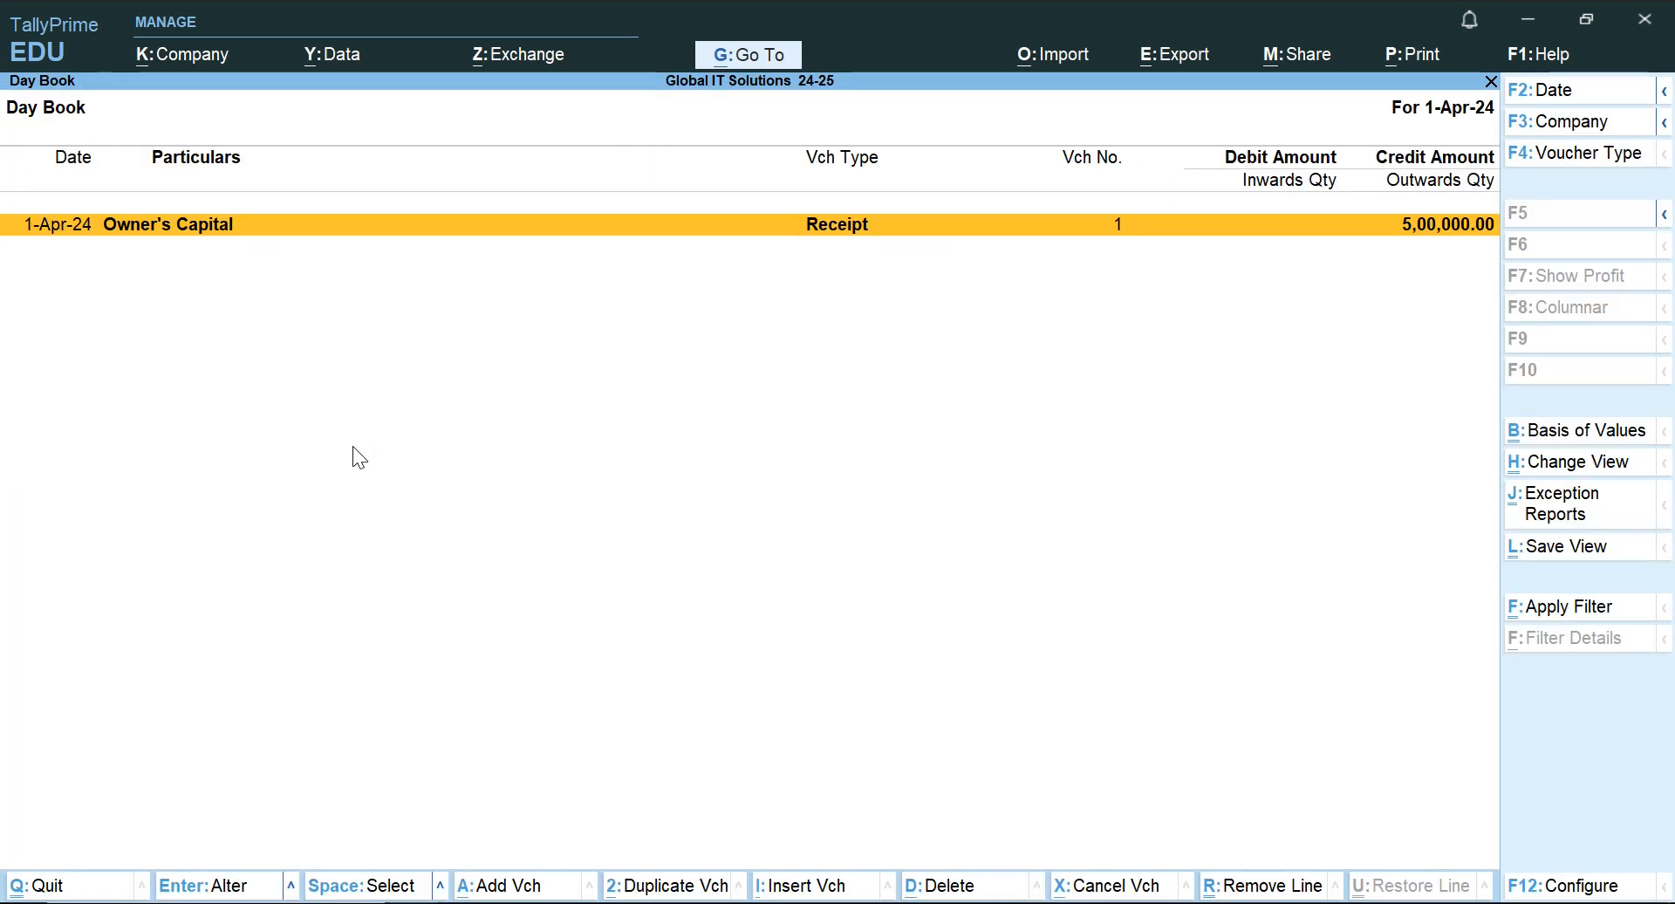
key(Escape)
key(Escape)
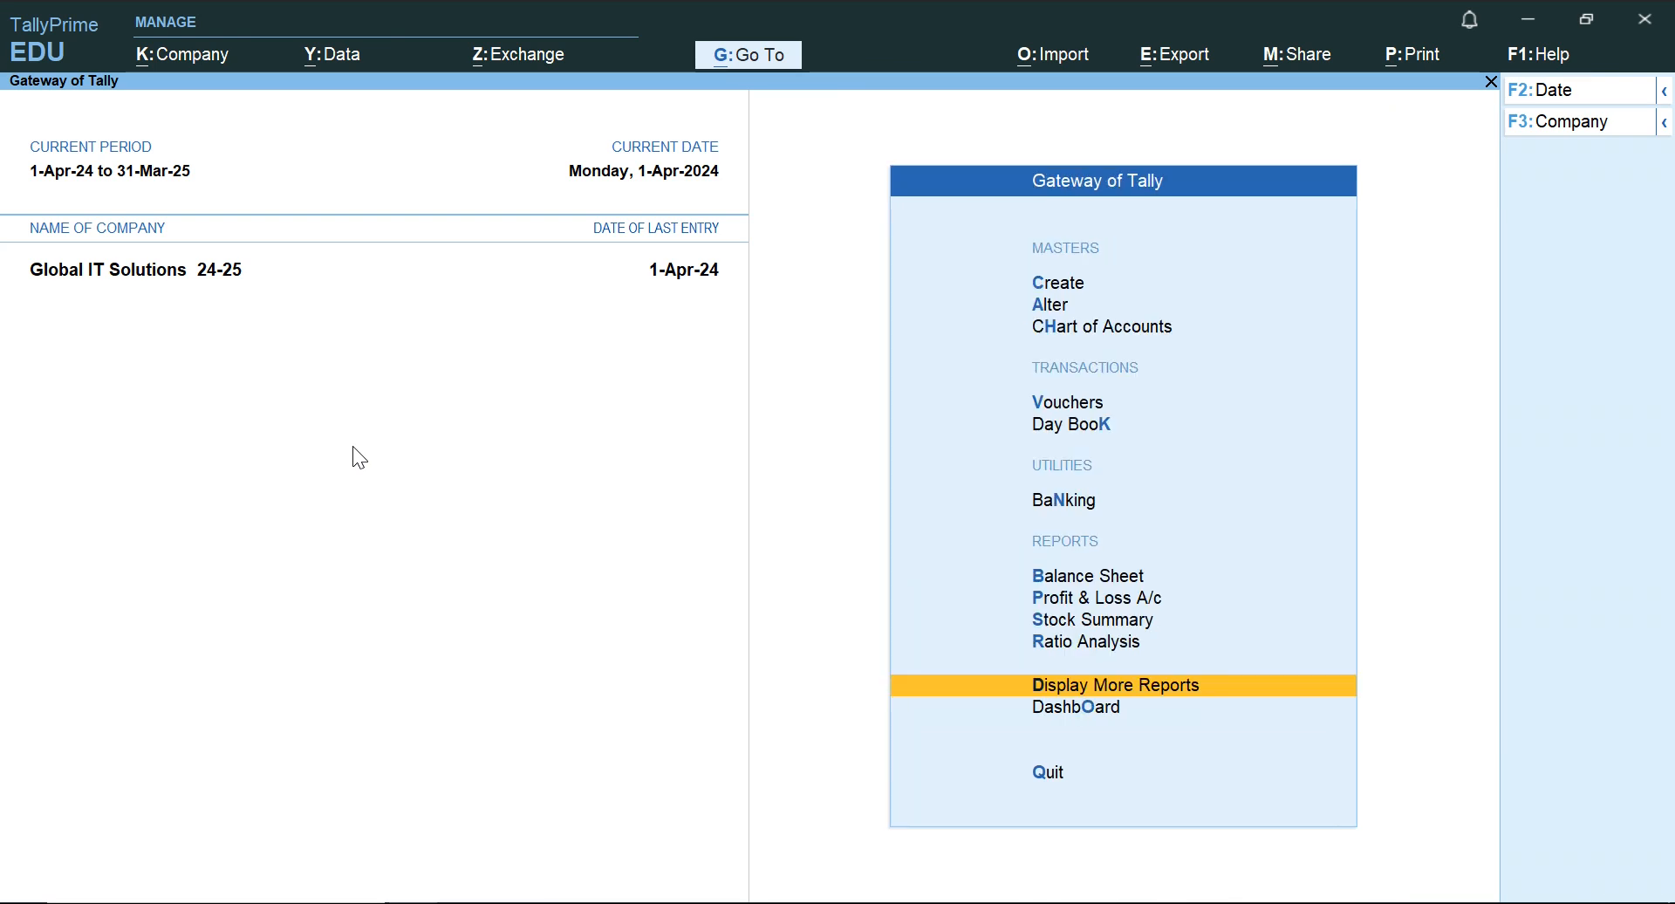
Display the ledger vouchers of Owner's Capital from the account books.
key(Down)
key(Up)
key(Return)
key(Down)
key(Down)
key(Down)
key(Down)
key(Up)
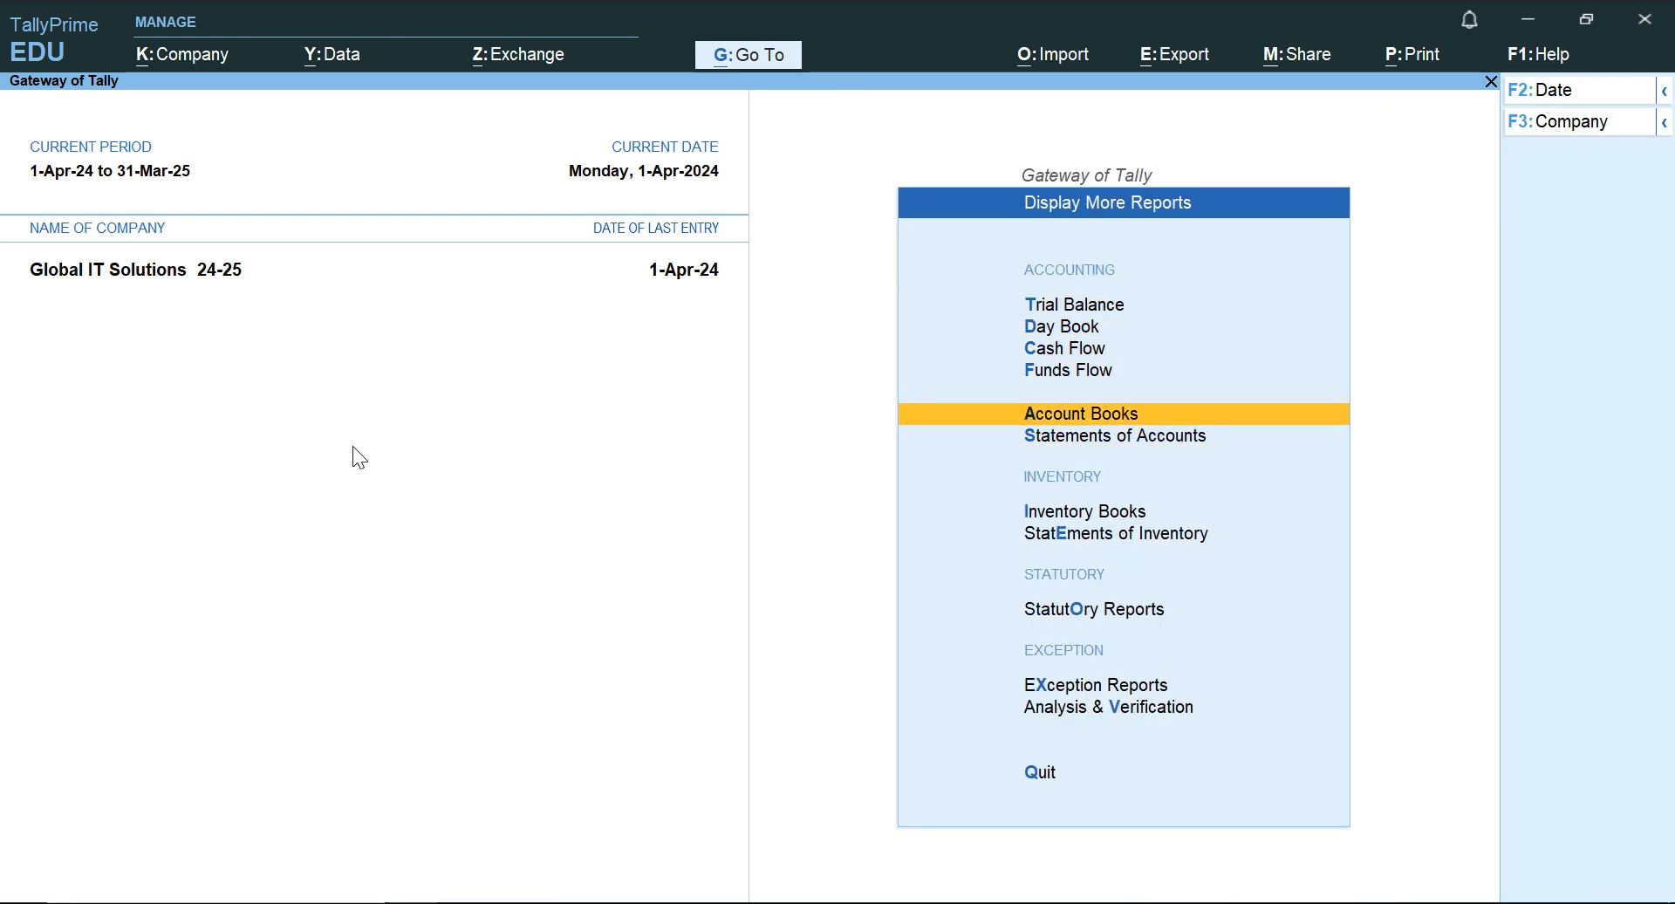
key(Return)
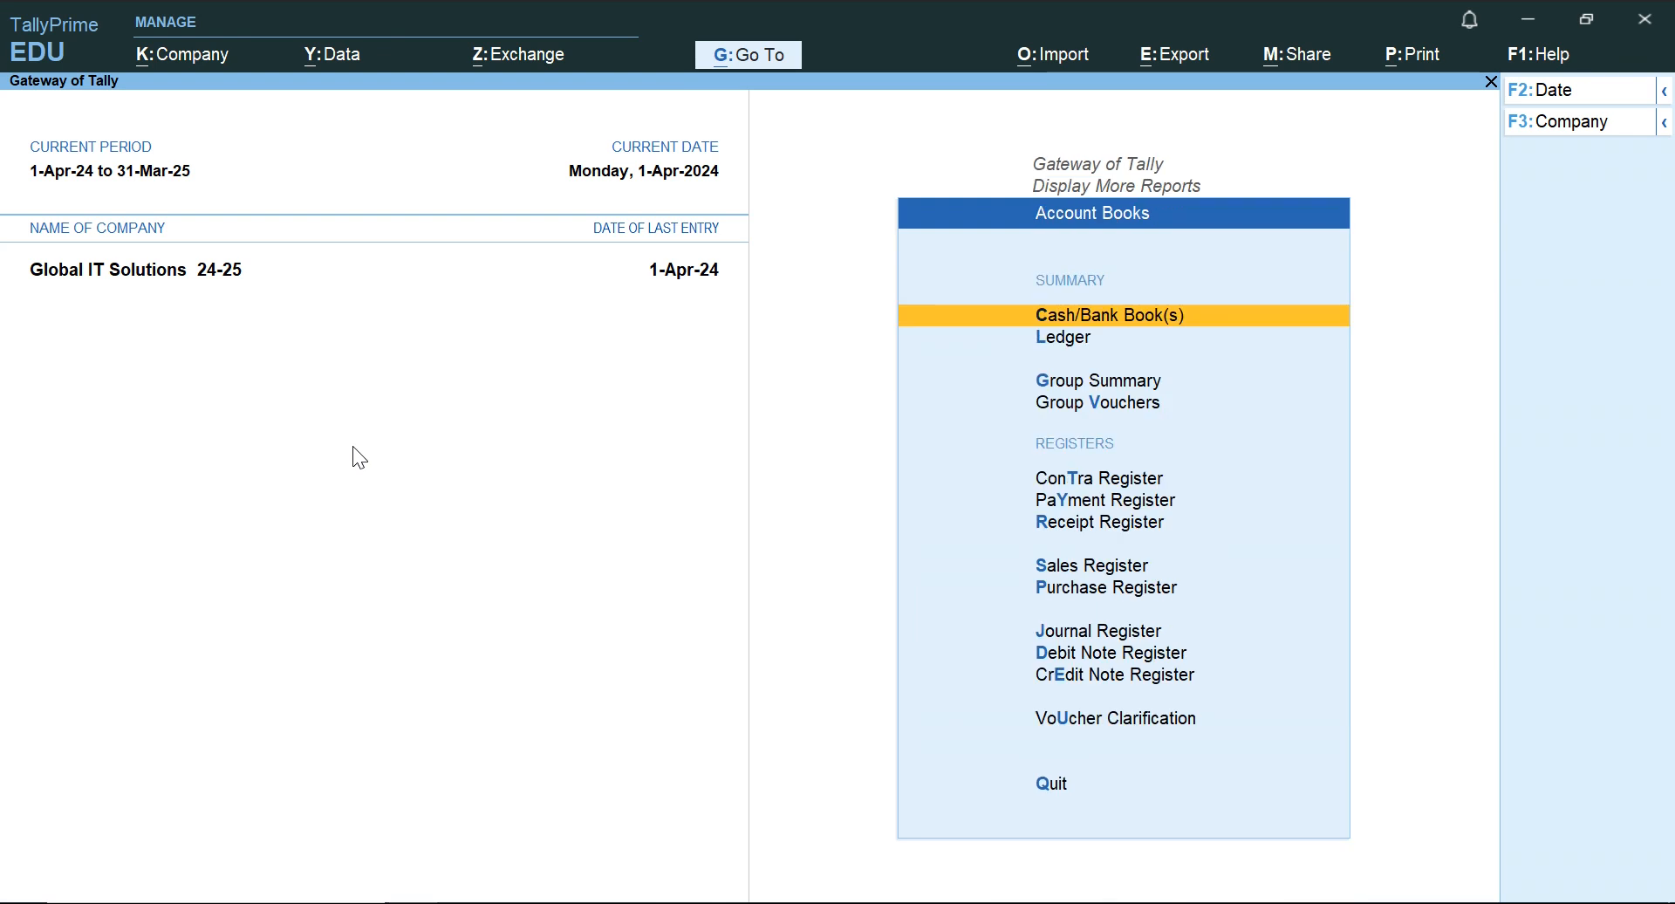
key(Down)
key(Return)
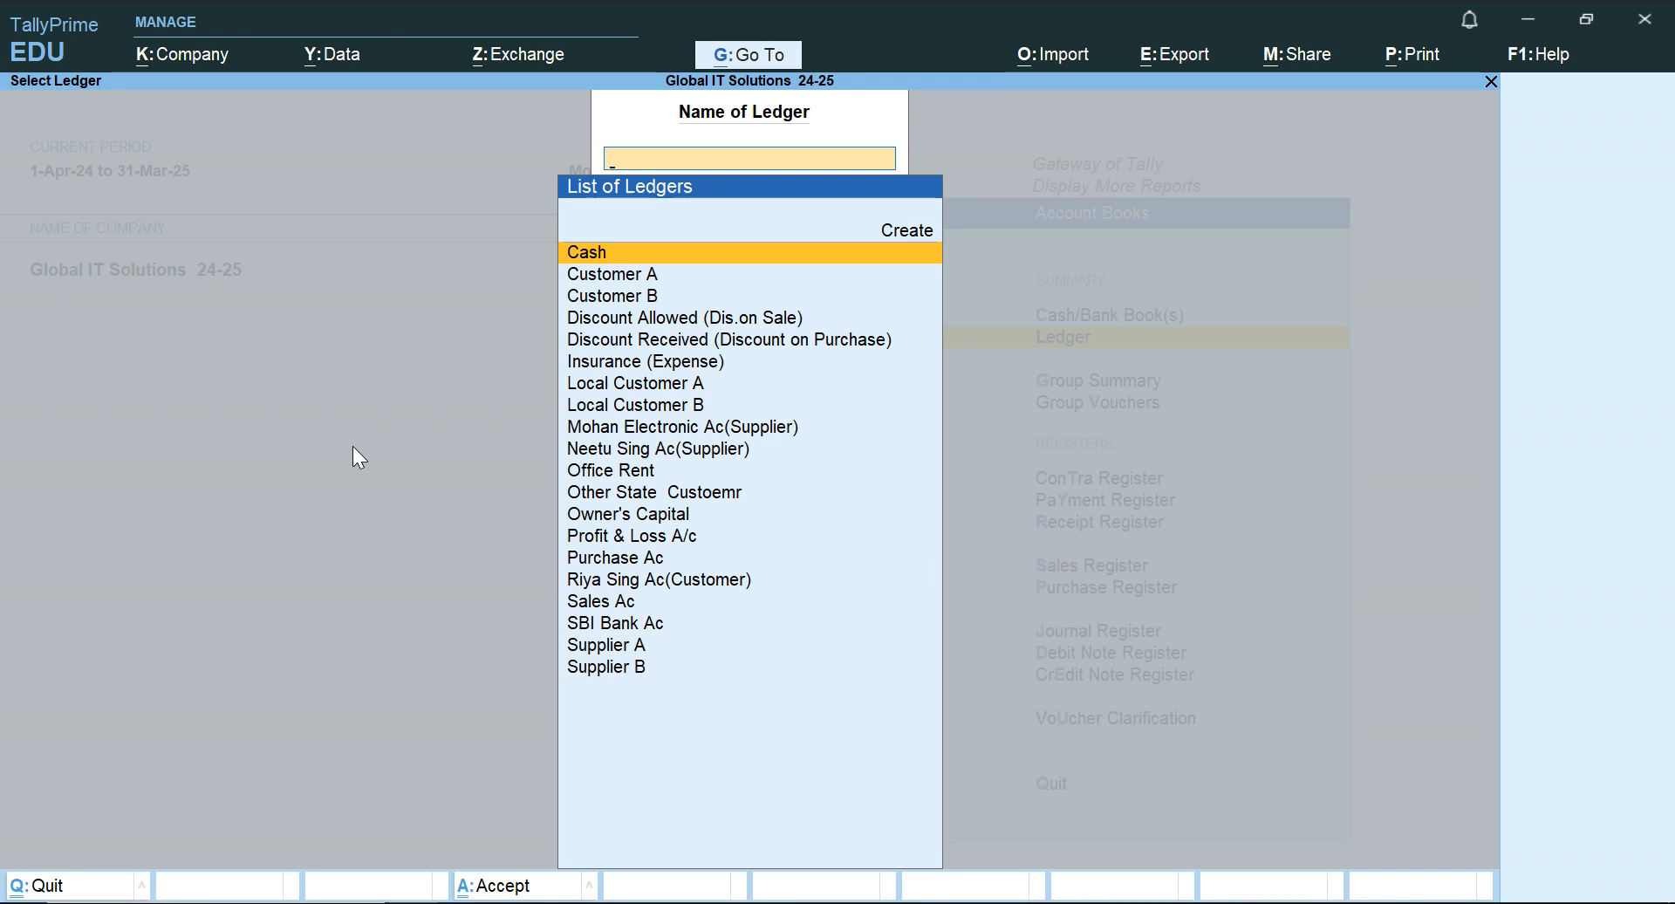
text(Cas)
key(BackSpace)
key(BackSpace)
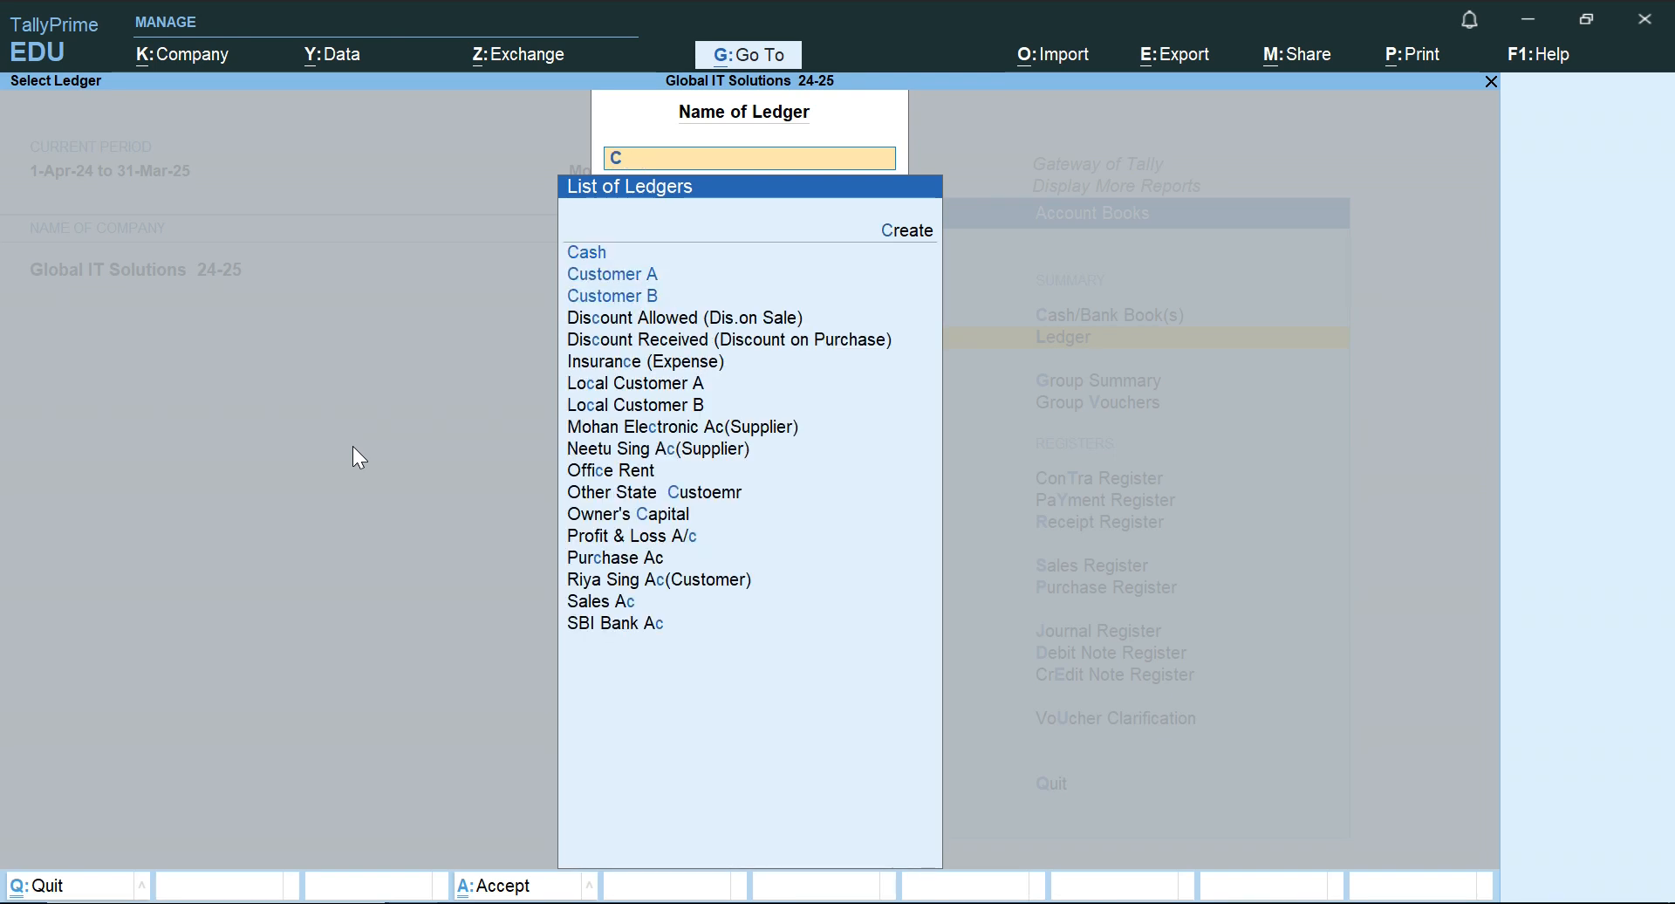
text(api)
key(Return)
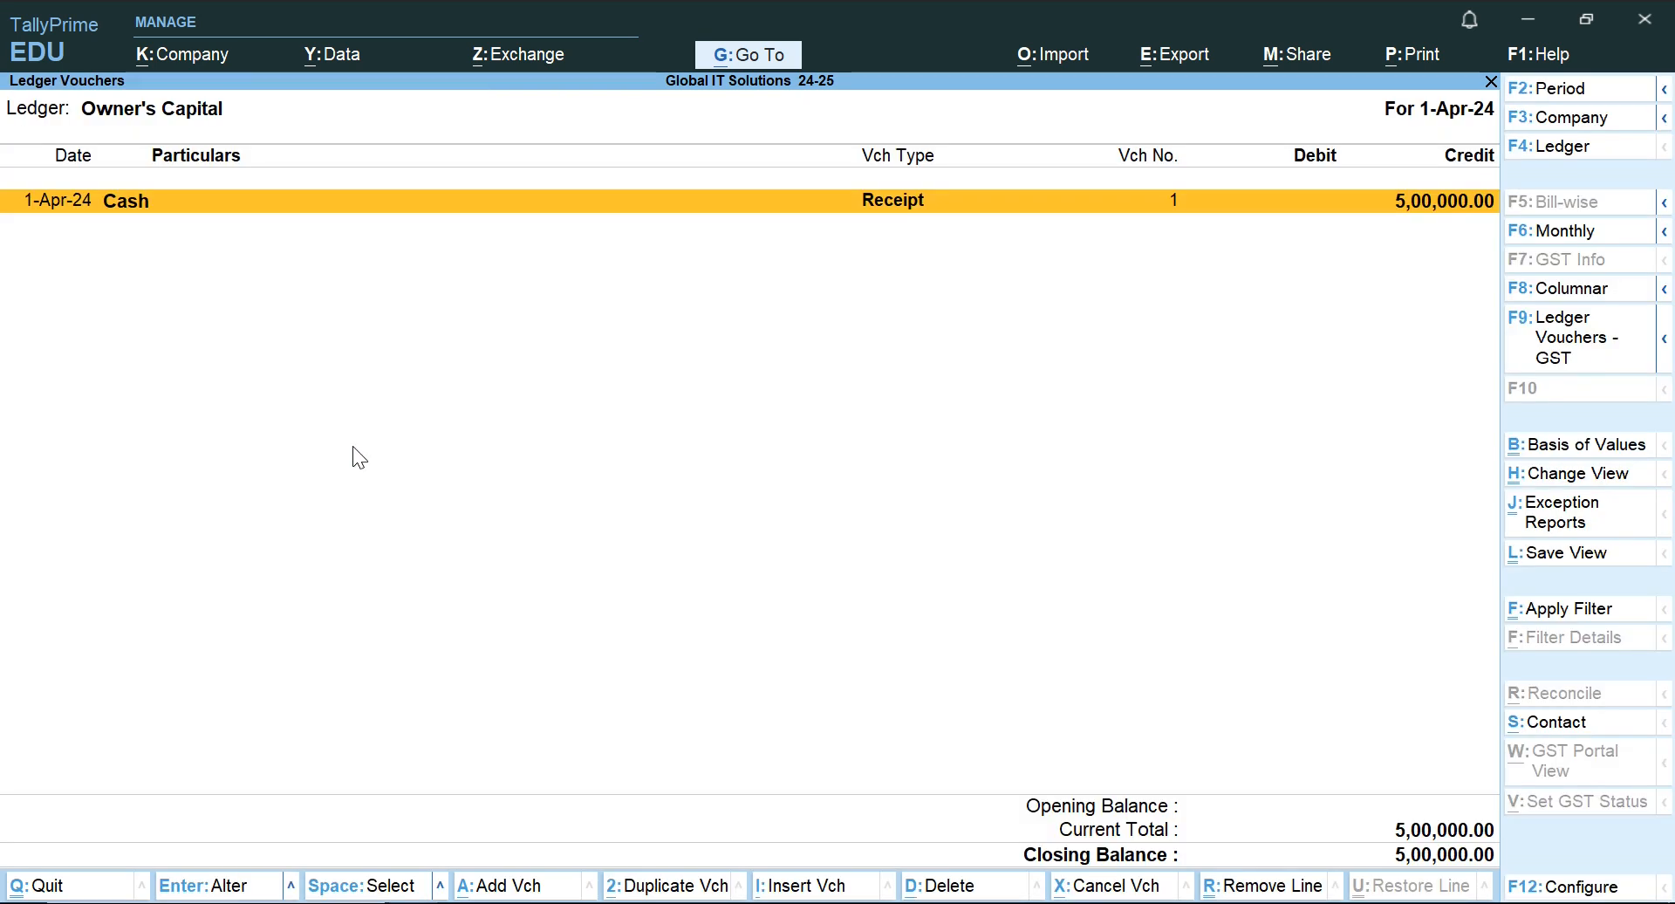
Check the reporting period of the Owner's Capital ledger and close the ledger report.
key(F2)
key(Return)
key(Return)
key(Escape)
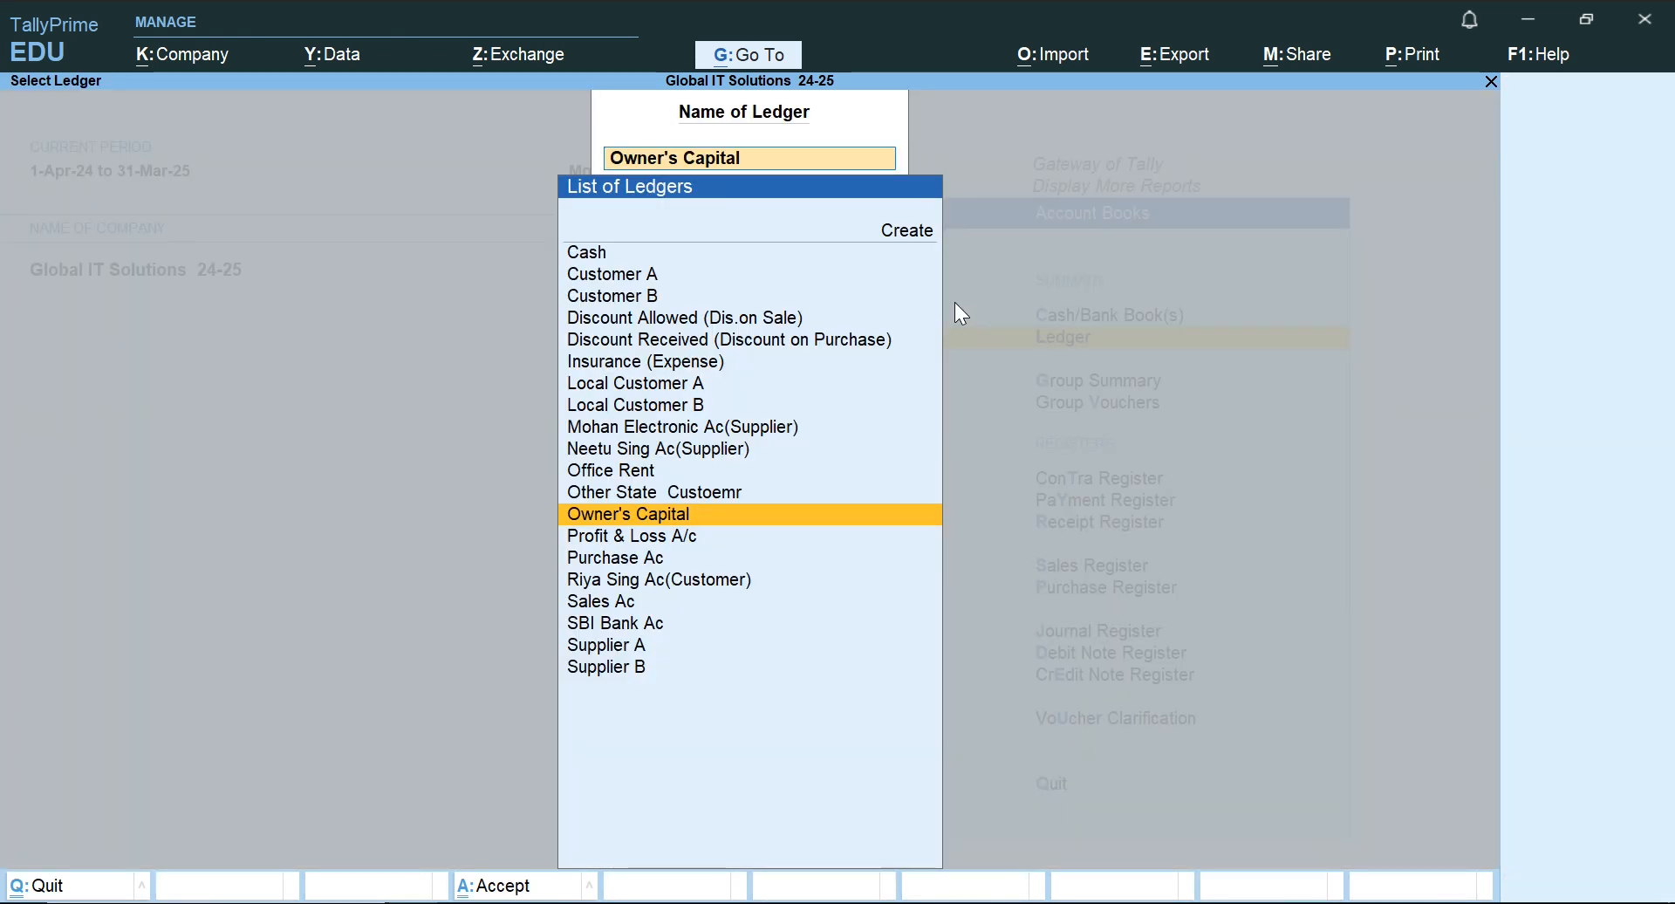
key(Escape)
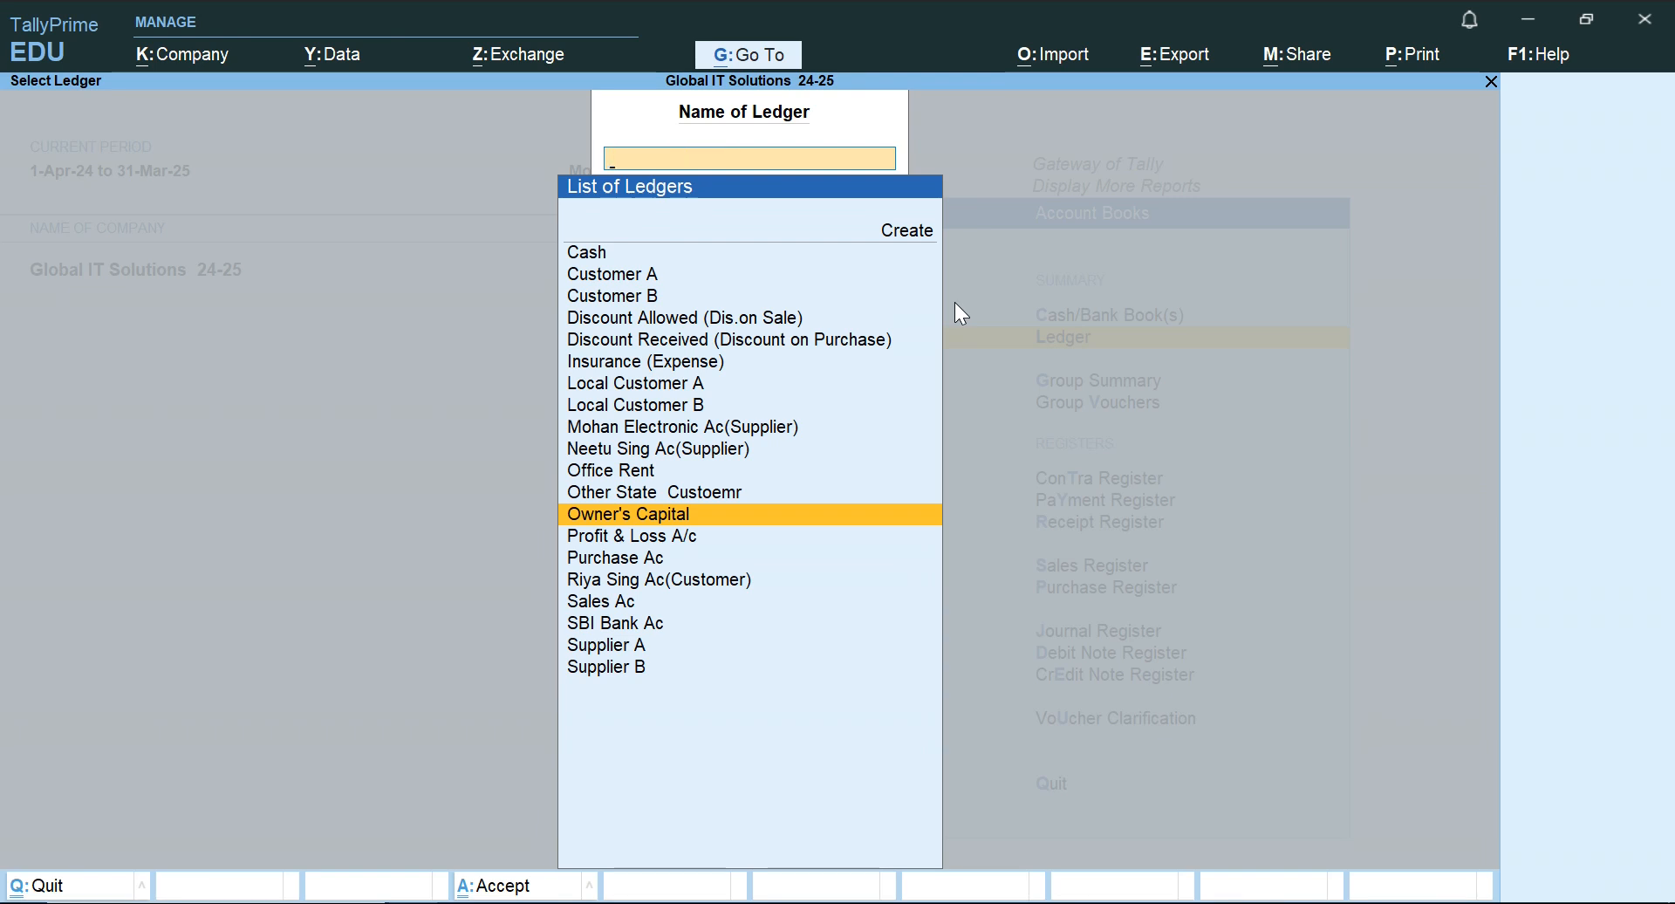
key(Escape)
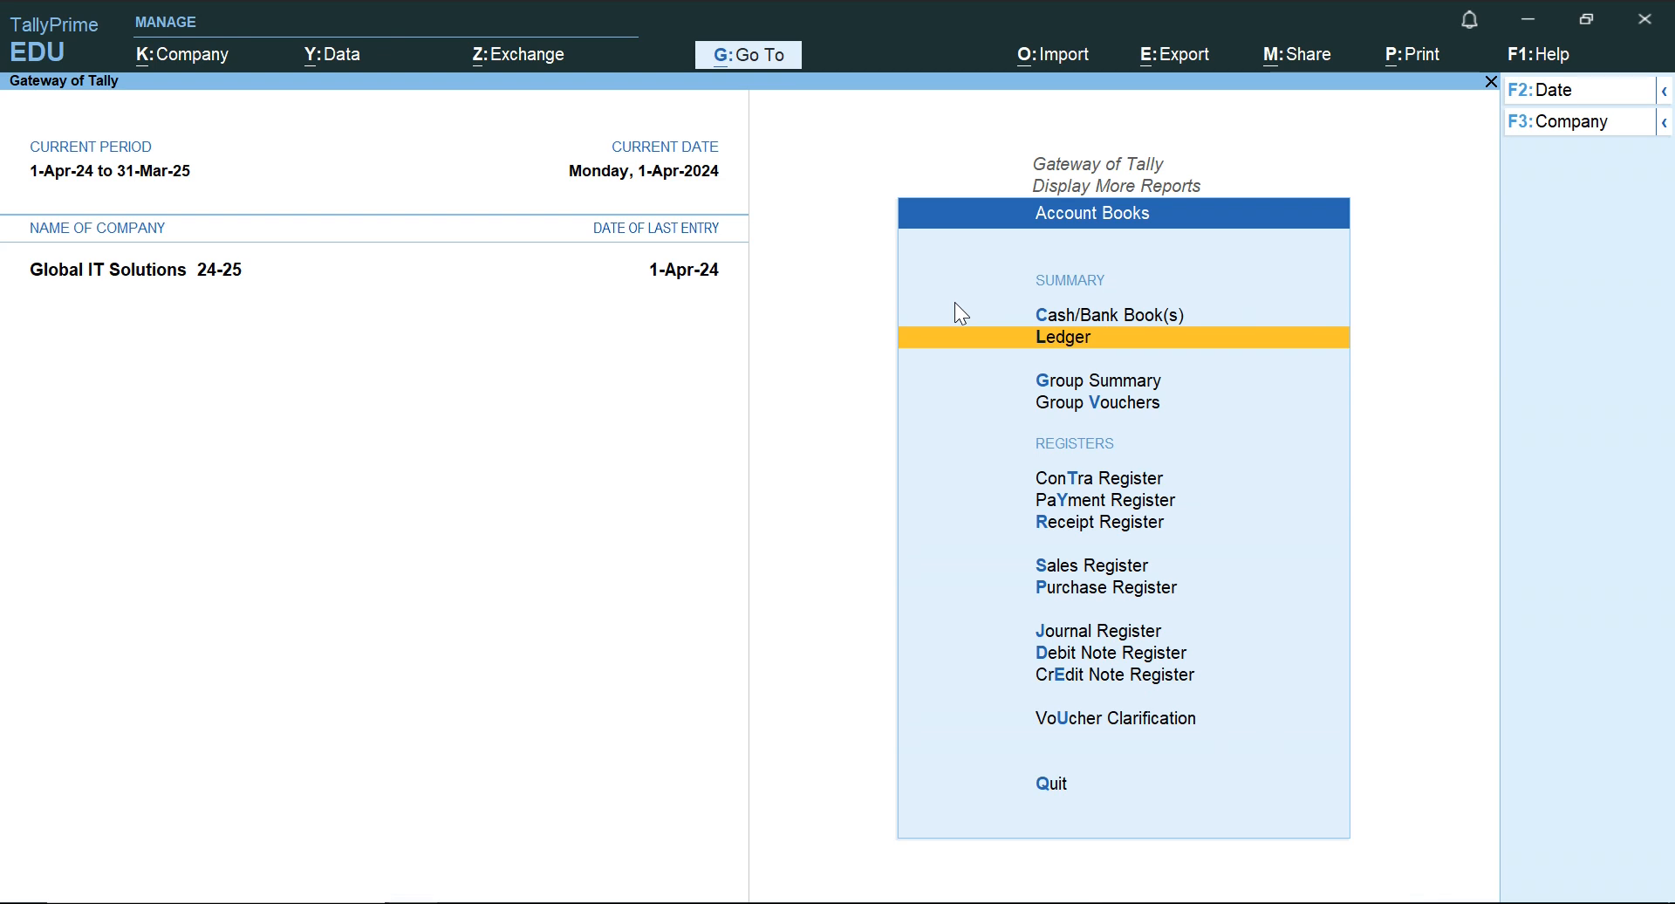
Display the Trial Balance in detailed view to examine the capital and cash balances, then close it.
key(Escape)
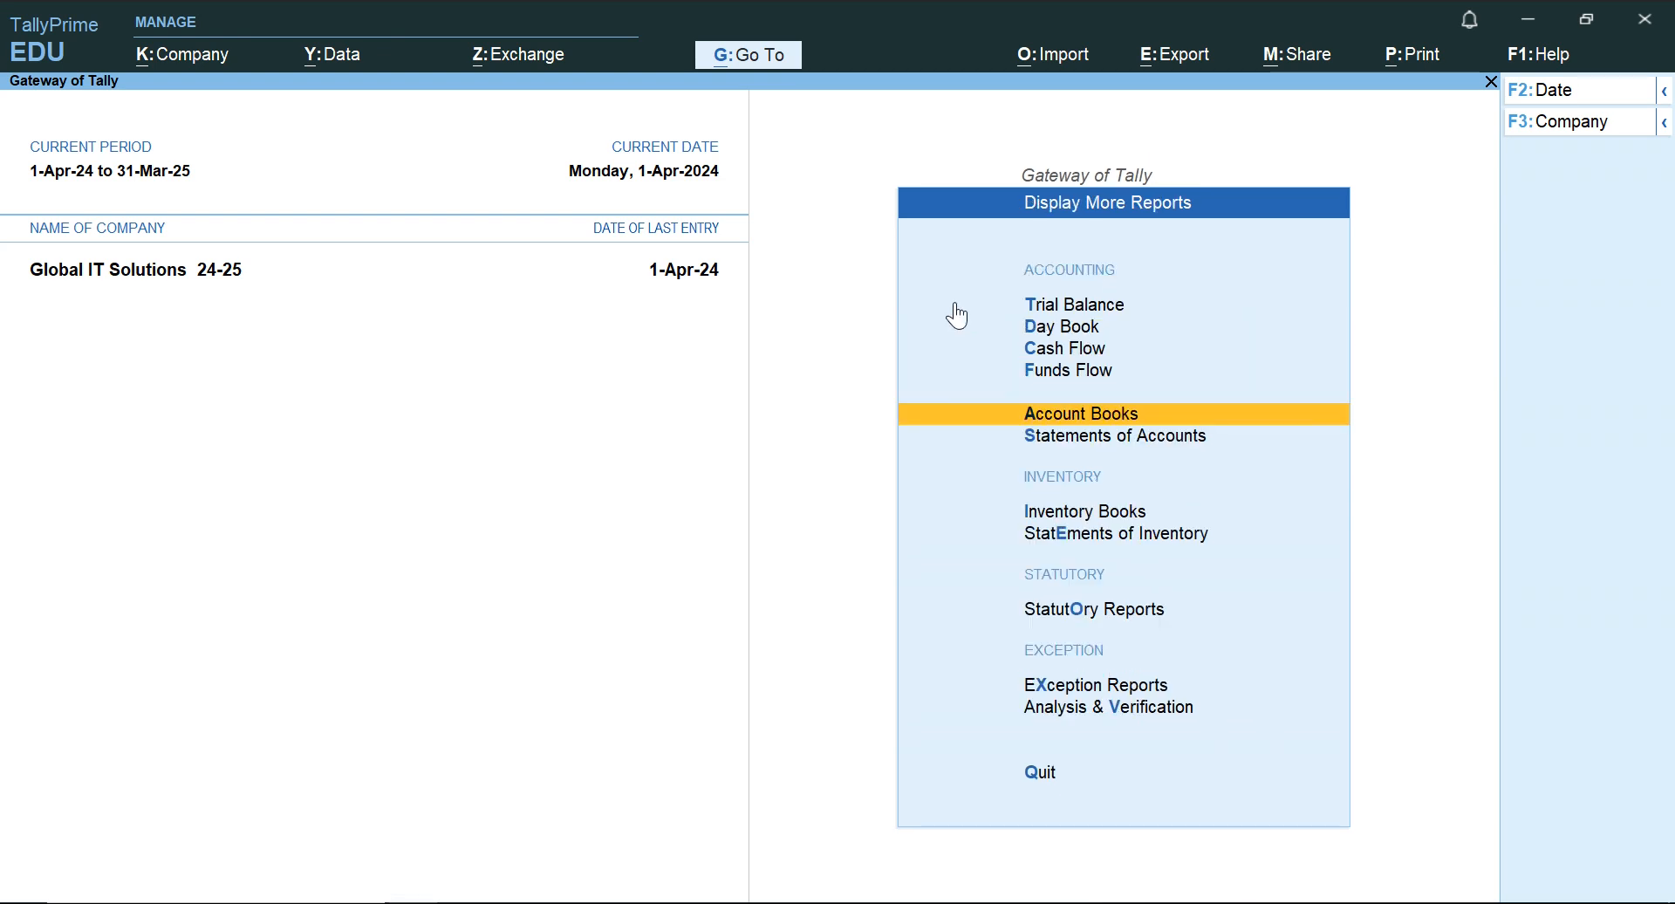
key(Up)
key(Up)
key(Up)
key(Up)
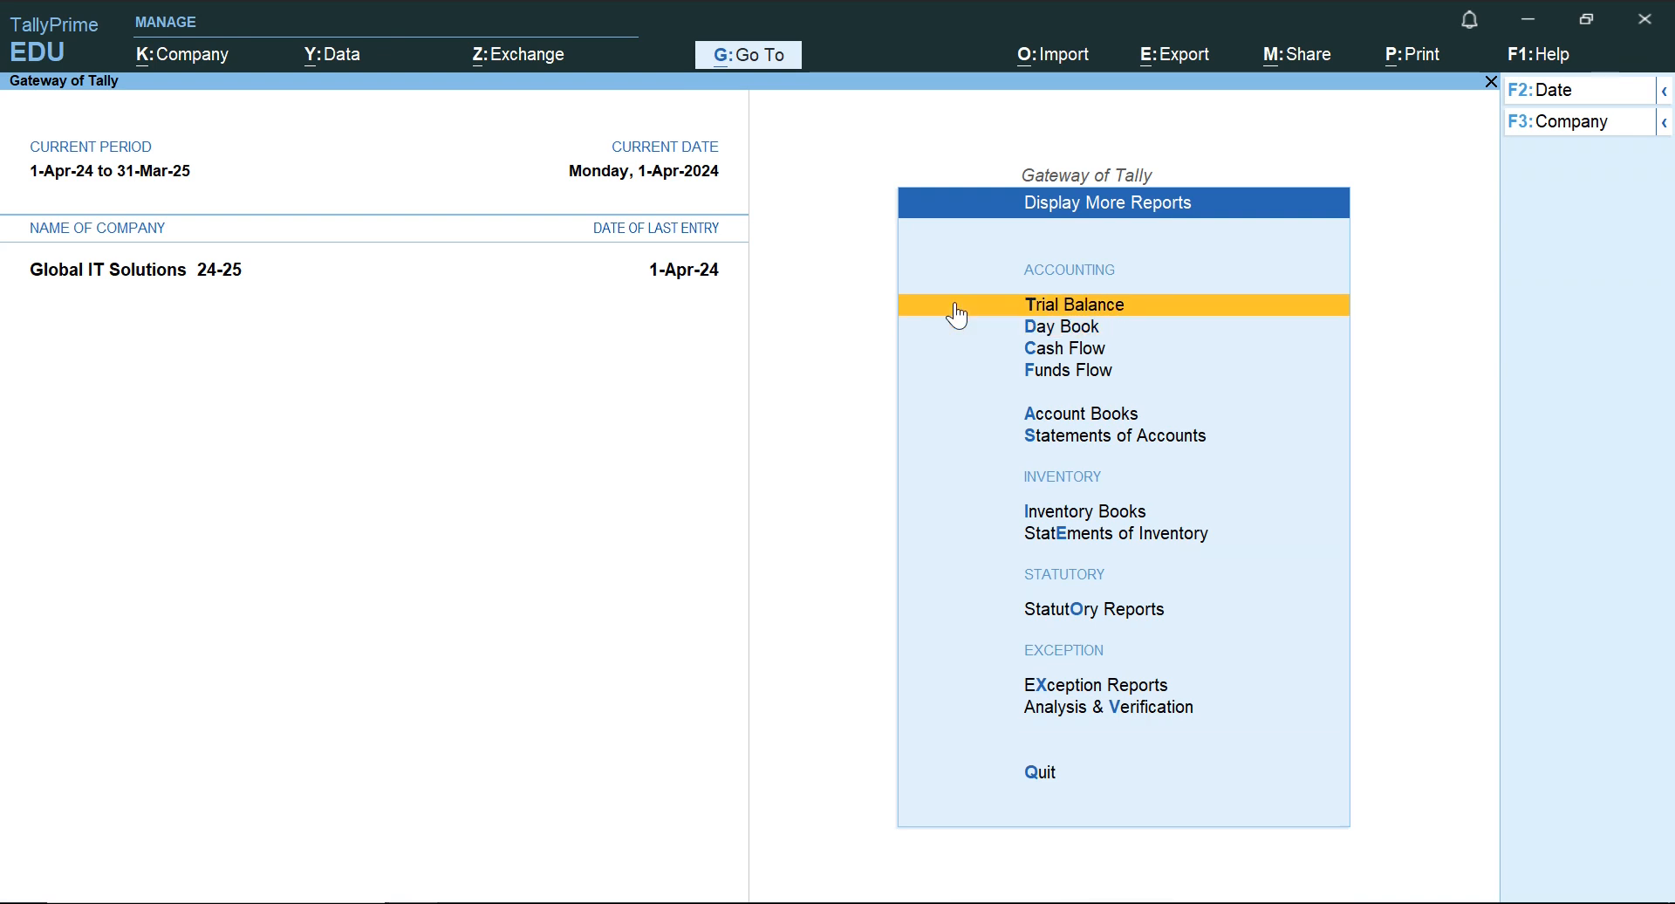
key(Return)
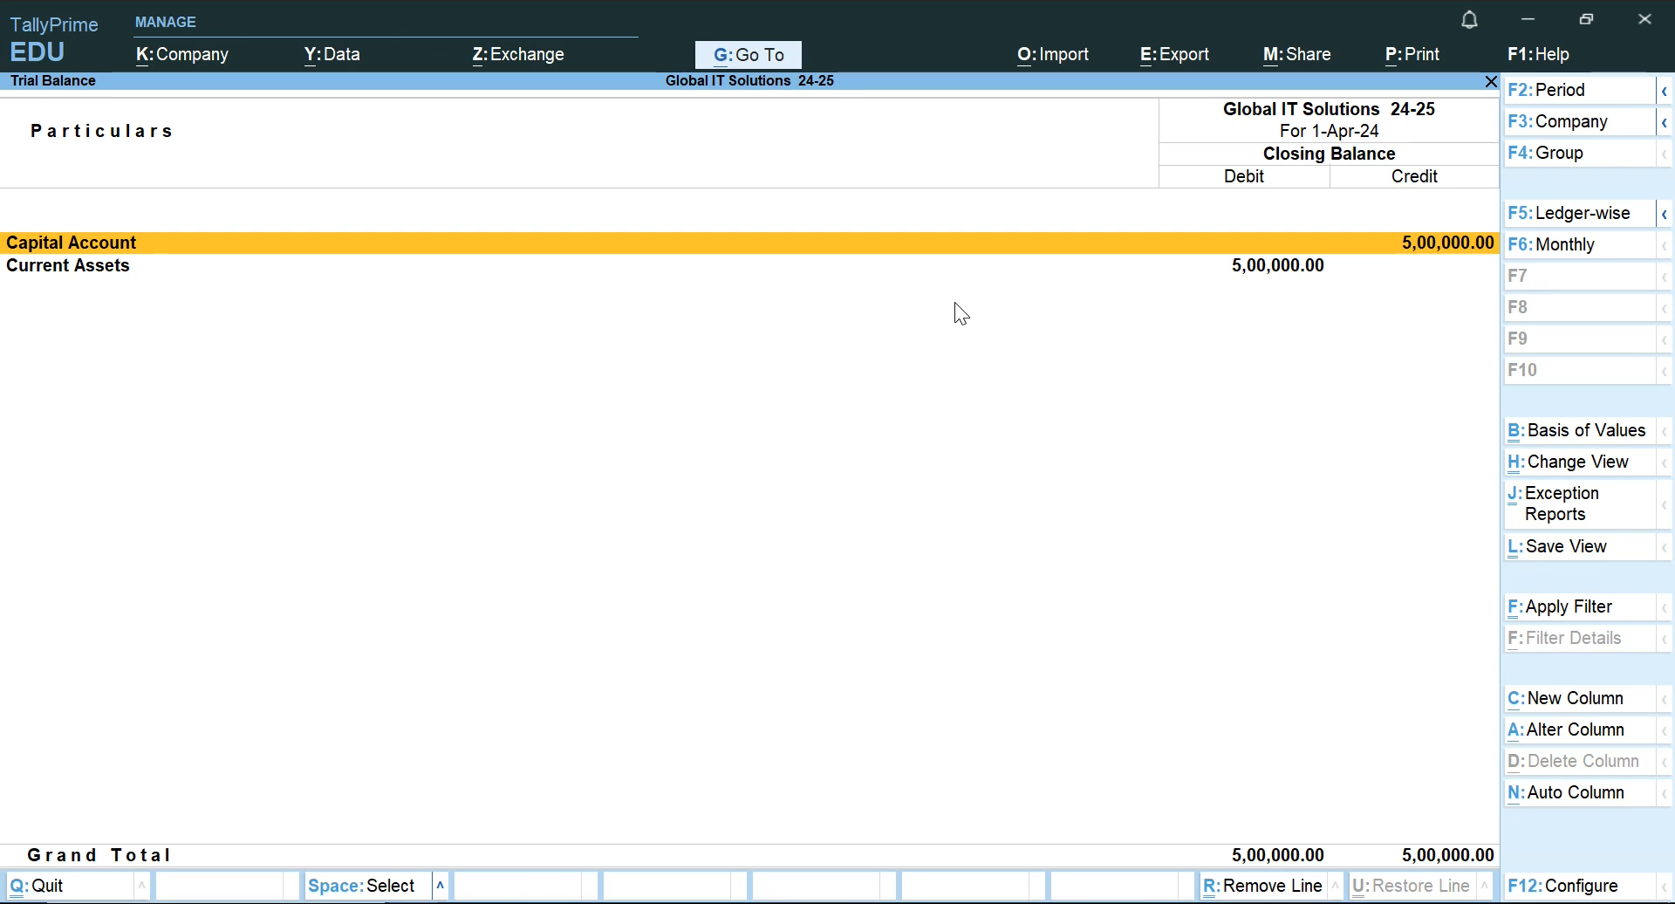
key(alt+F5)
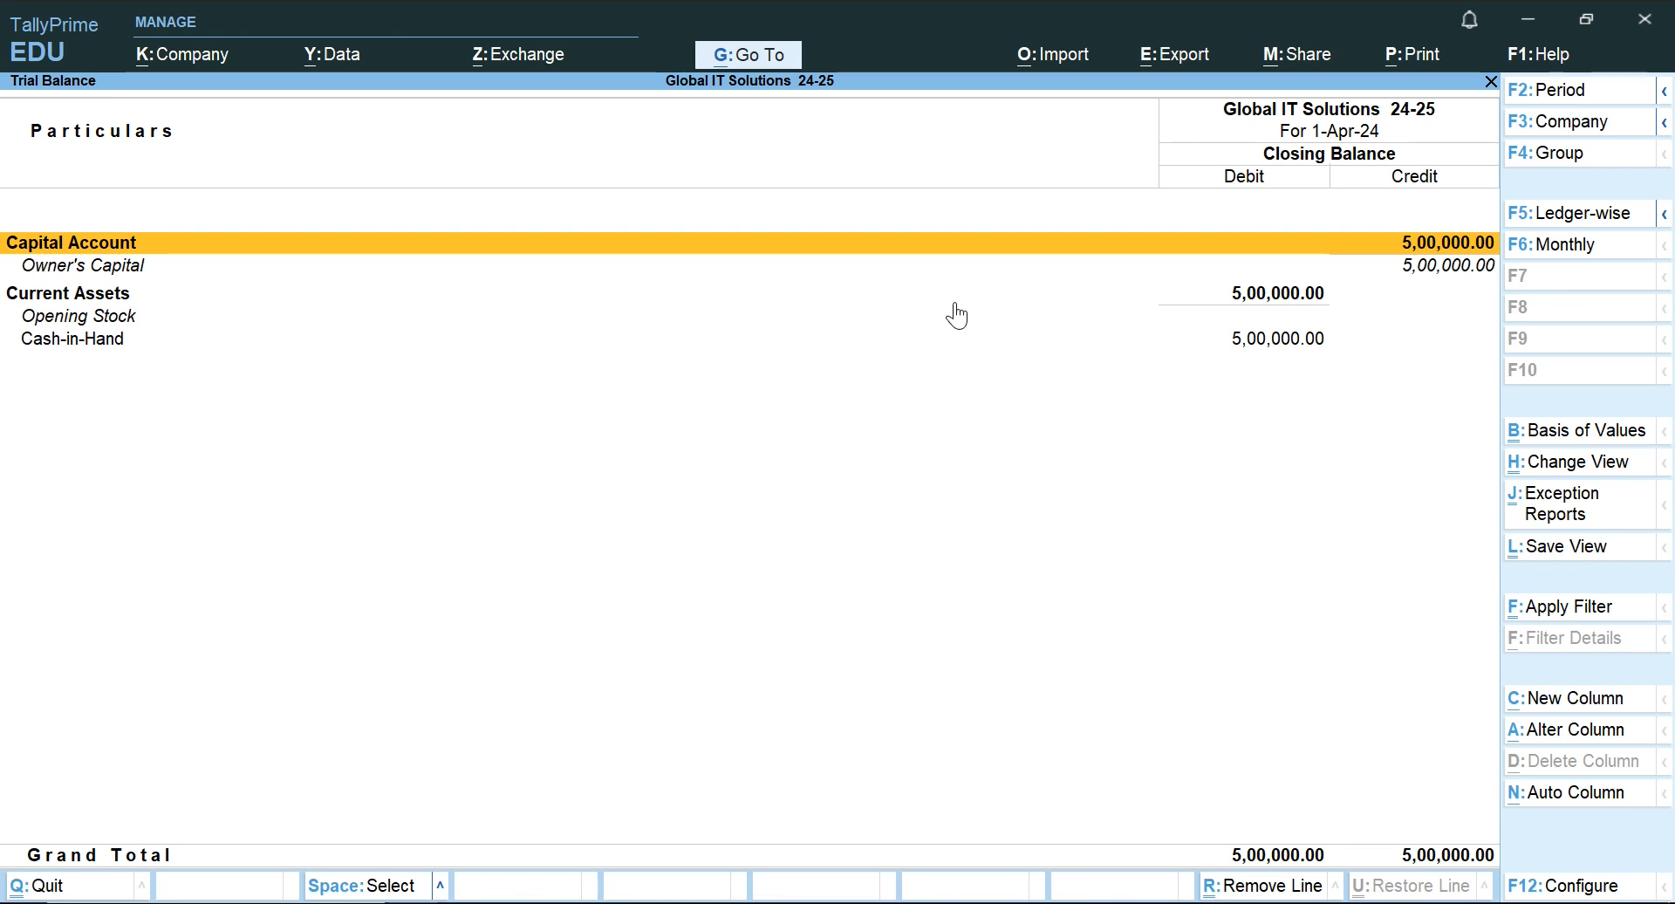
key(Escape)
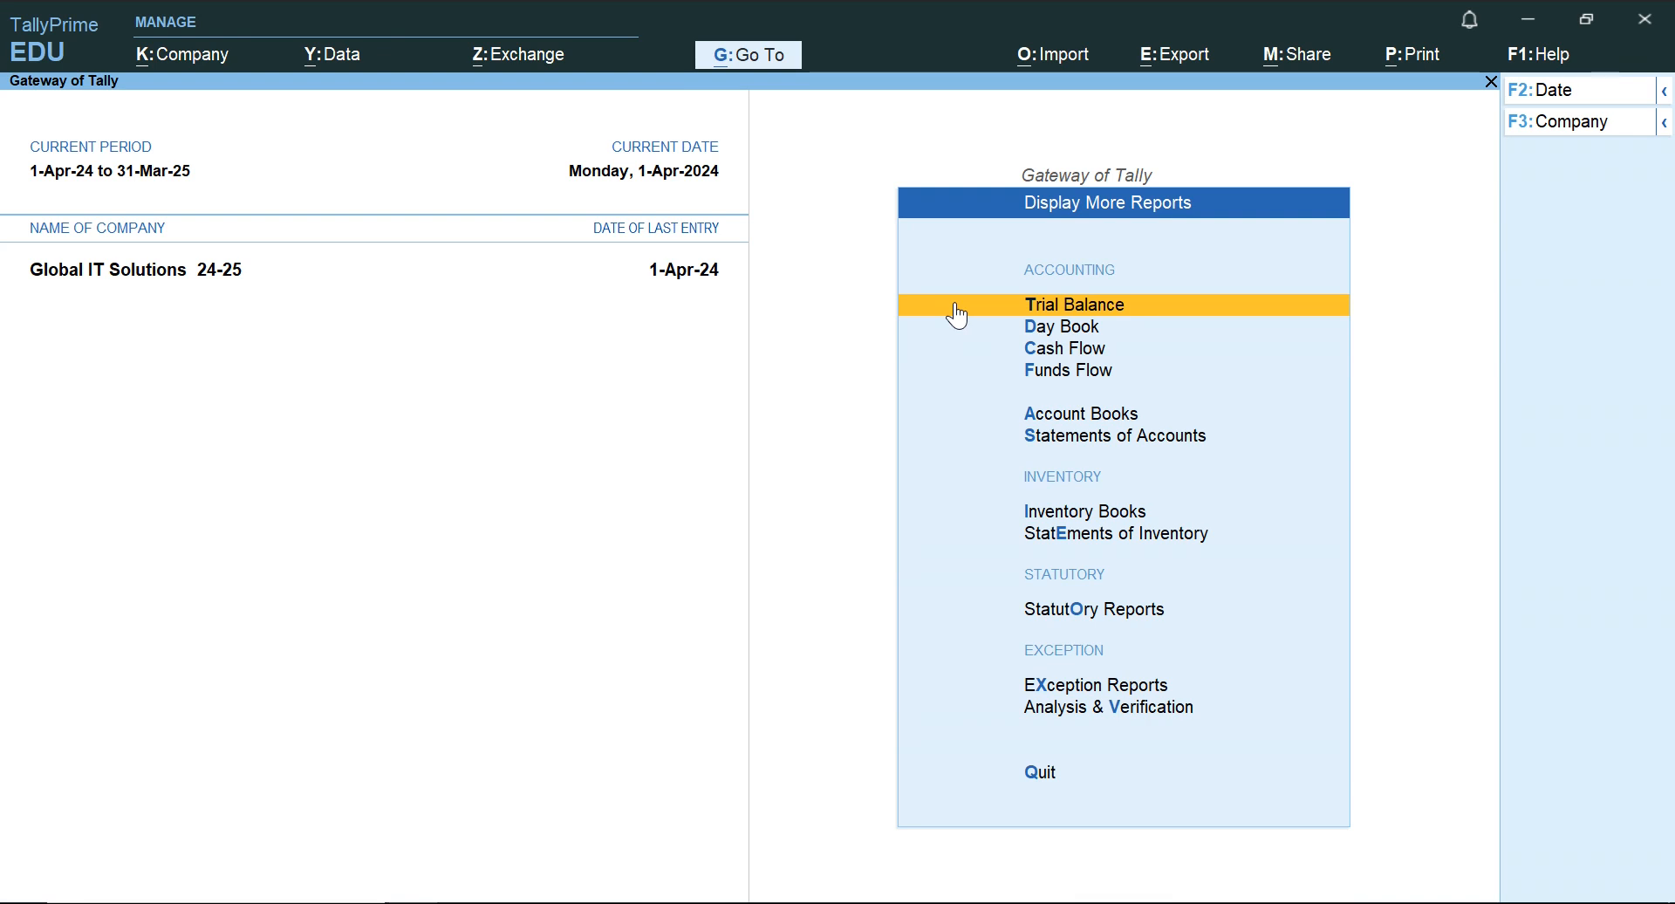
Display the Profit & Loss A/c, go through its period setting and close the report.
key(Escape)
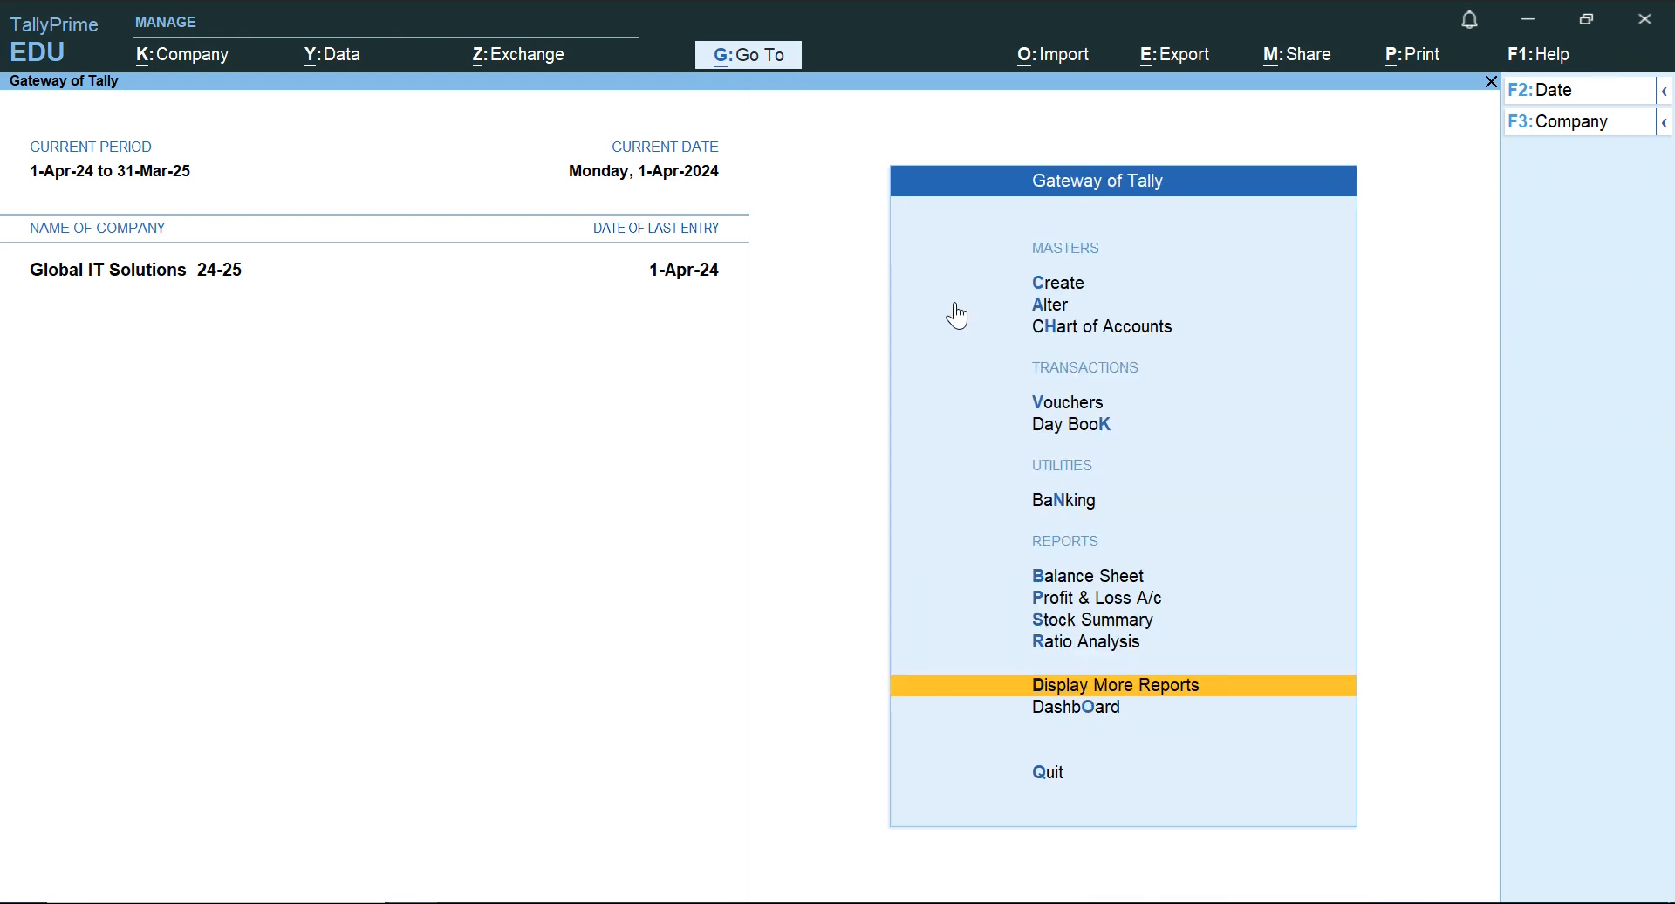
key(Up)
key(Up)
key(Up)
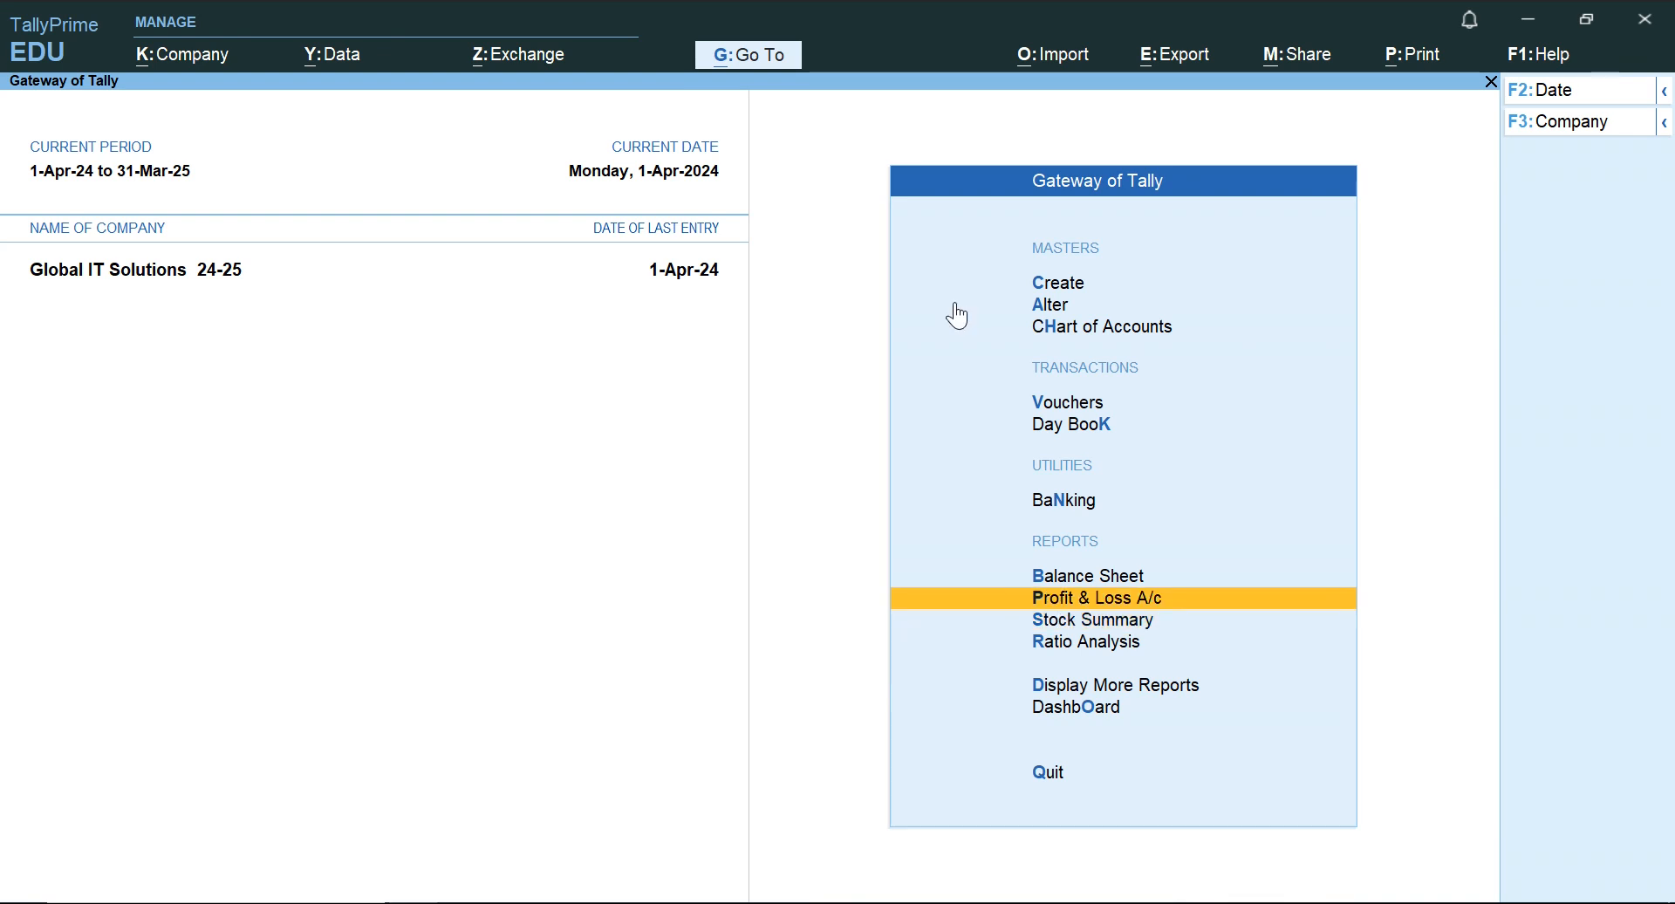
key(Return)
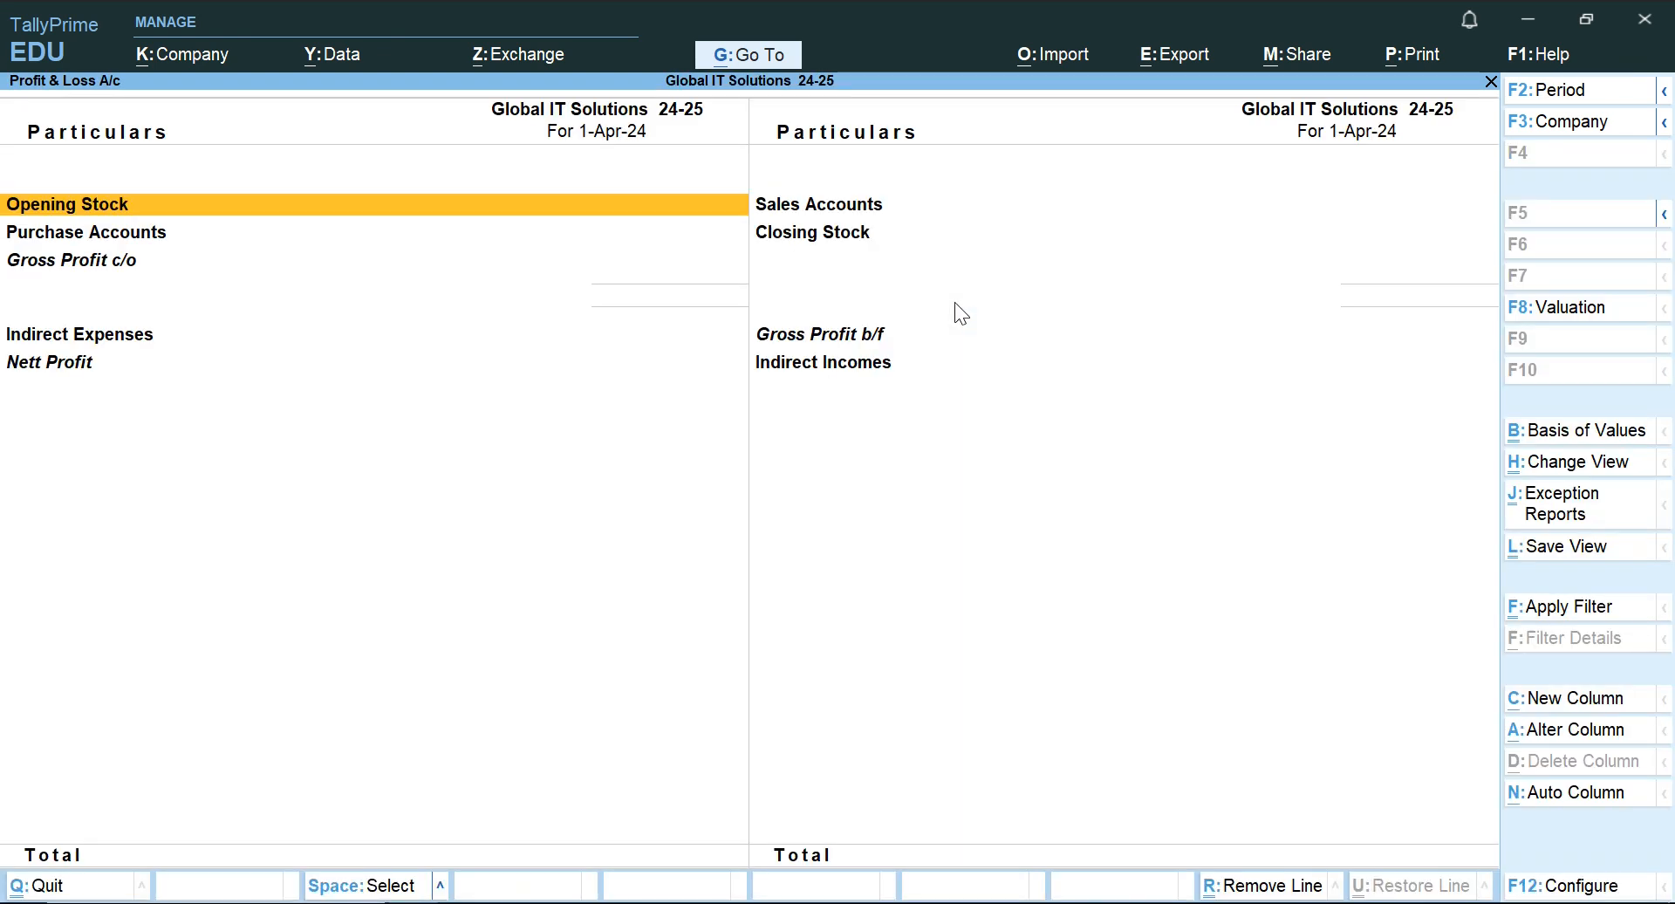
key(alt+F2)
key(BackSpace)
key(Return)
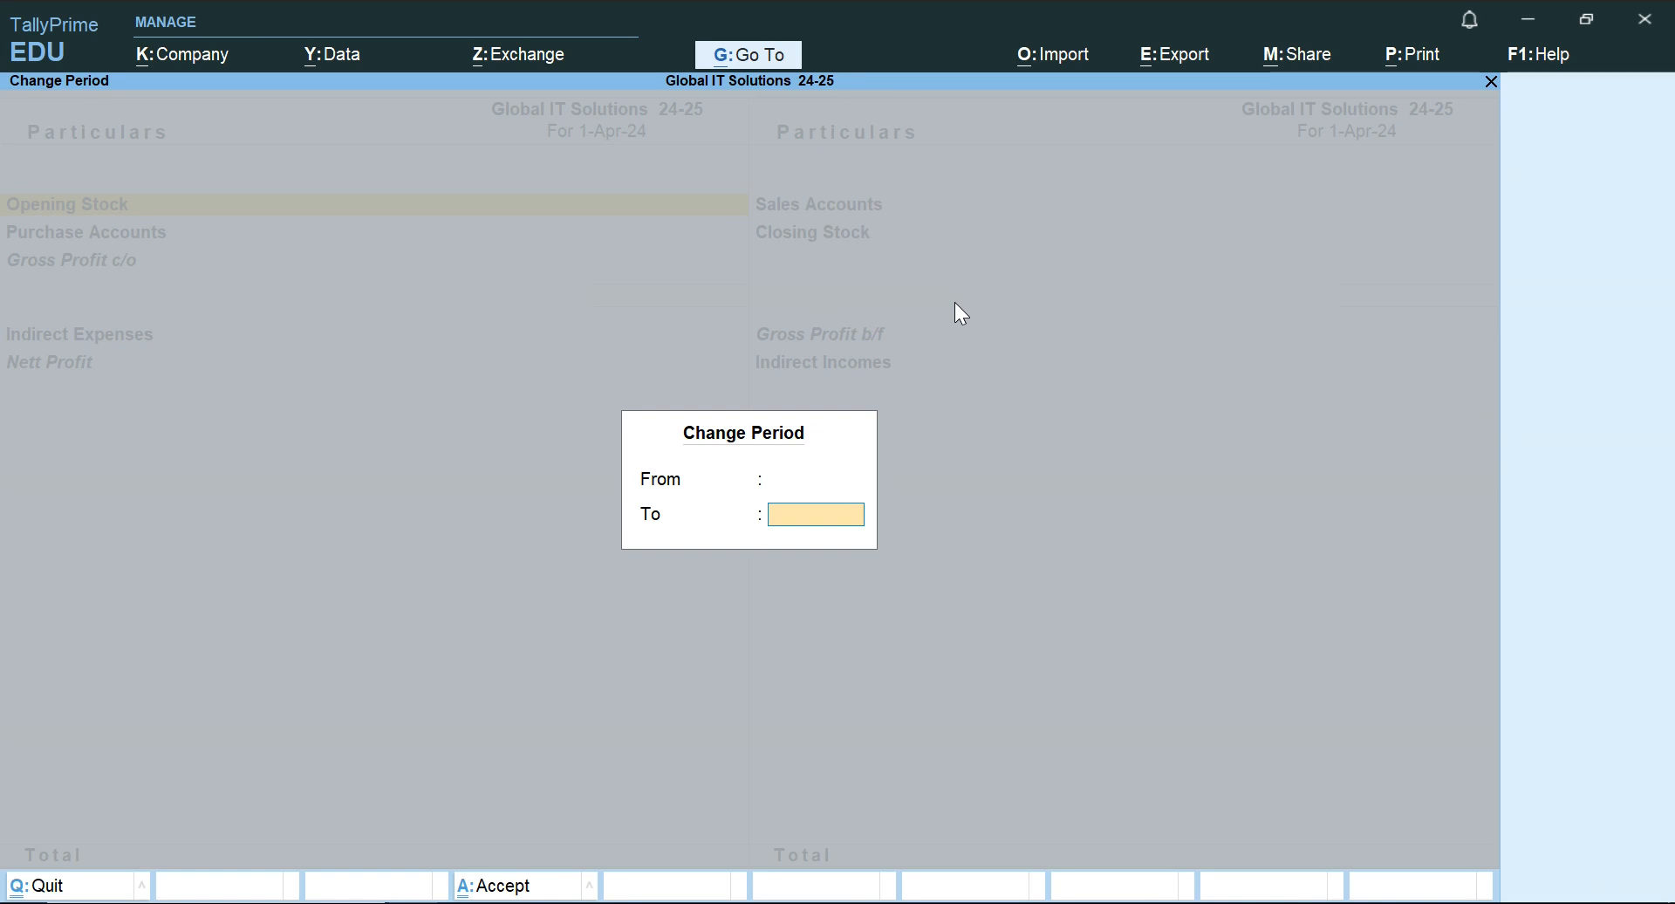
key(Return)
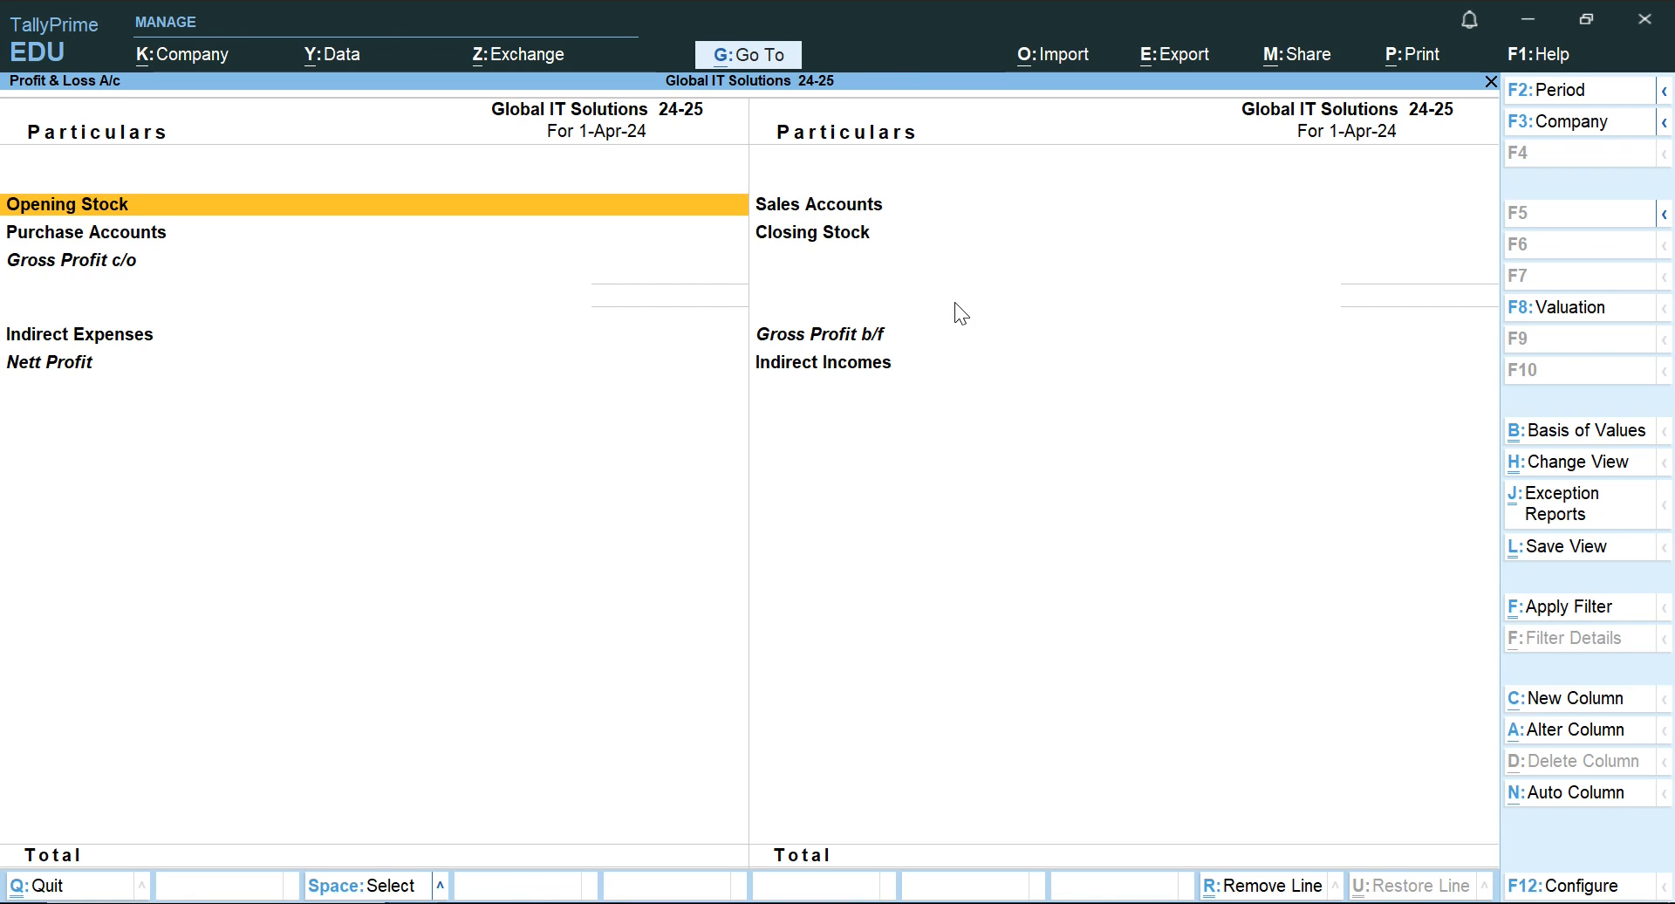
key(Escape)
Display the Balance Sheet in detailed view to examine the liabilities and assets, then close it.
key(Up)
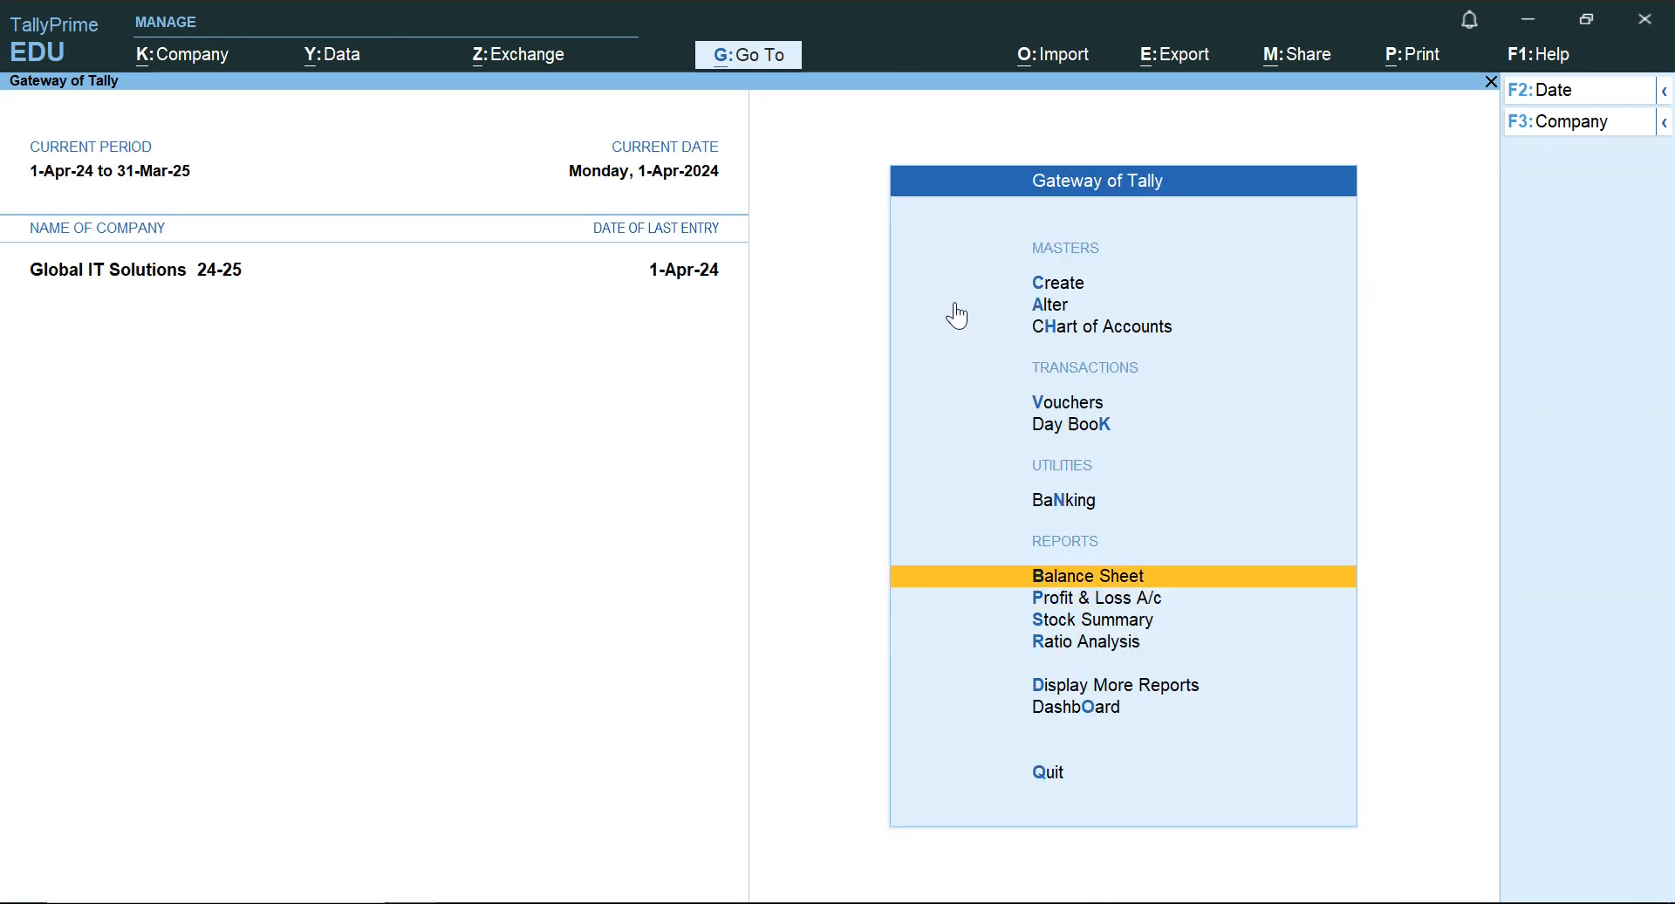
key(Return)
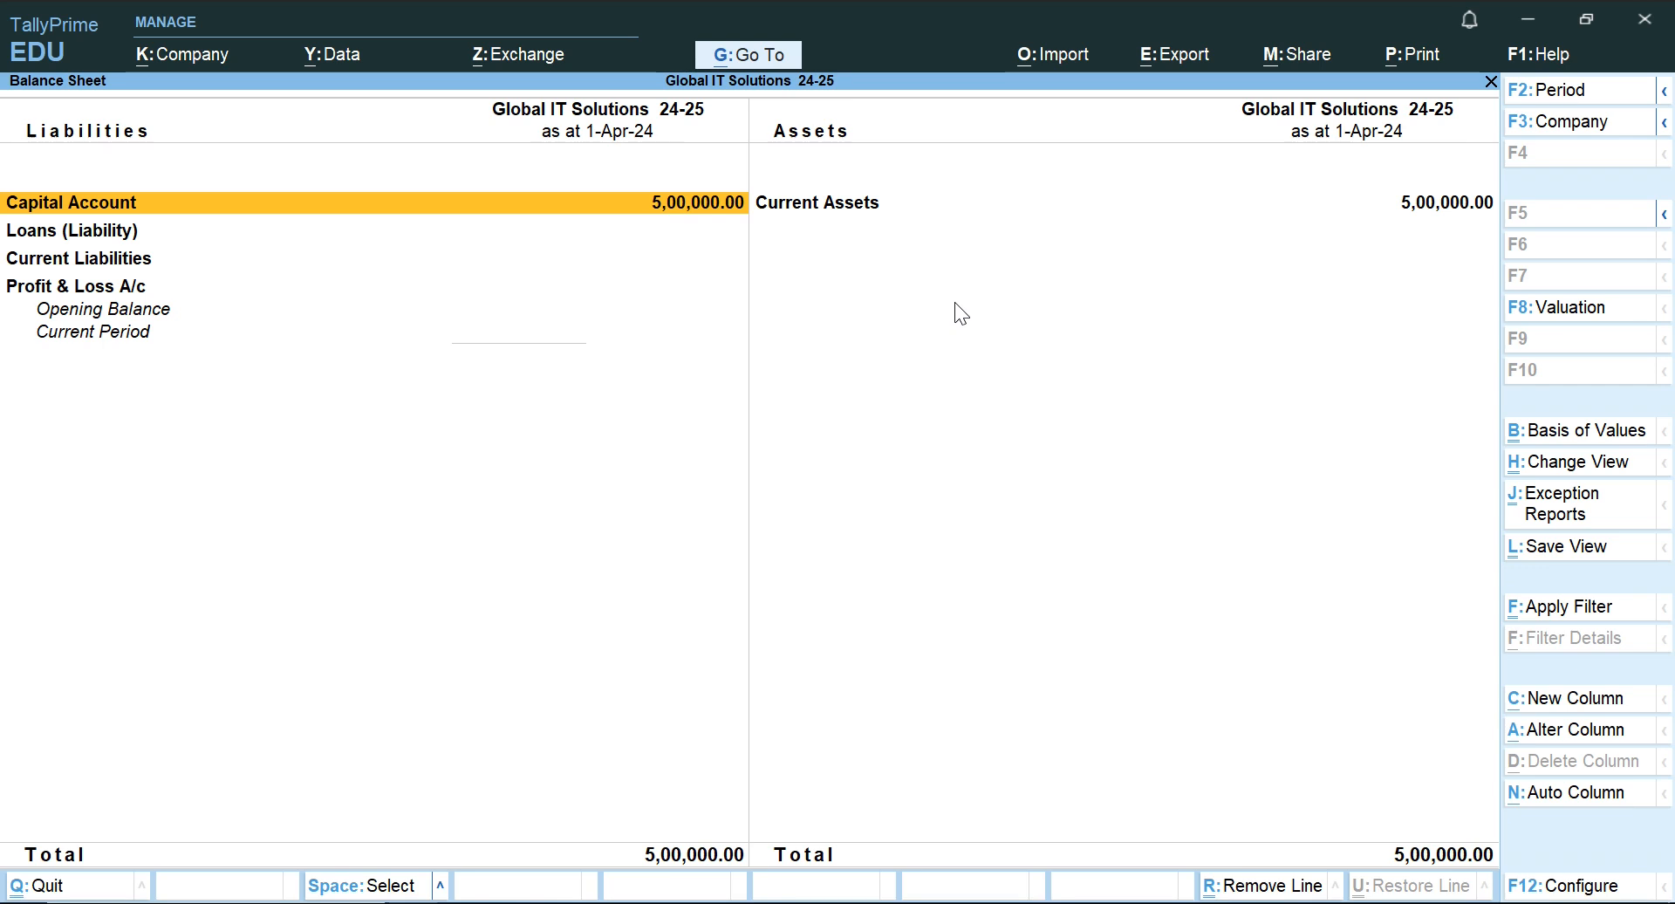
key(alt+F5)
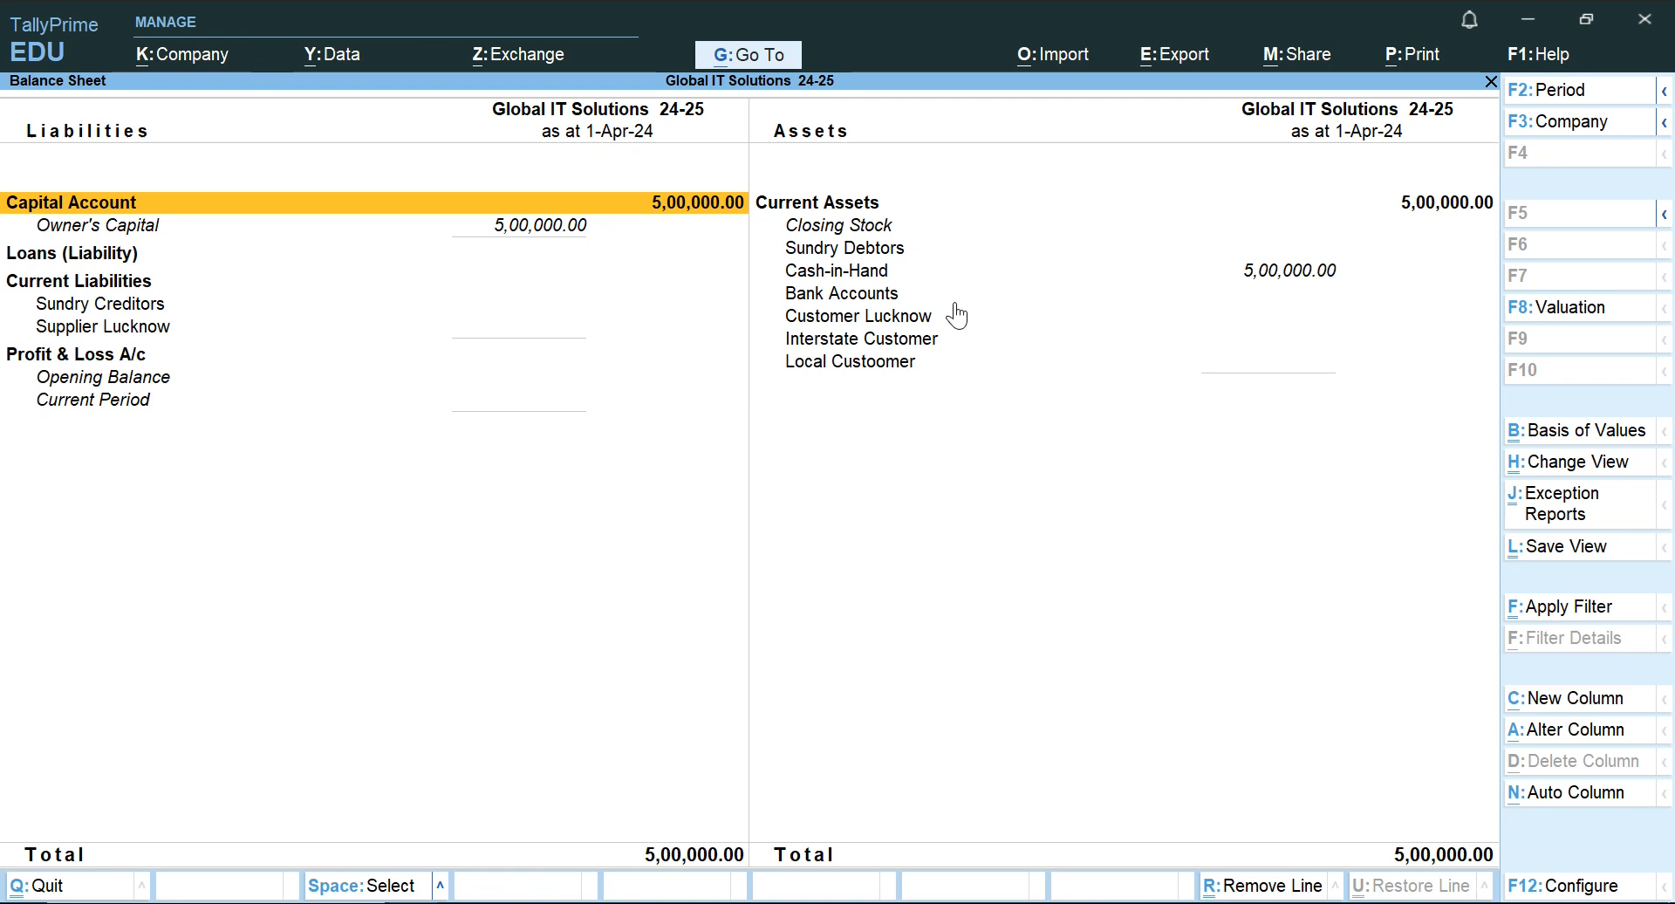
key(Escape)
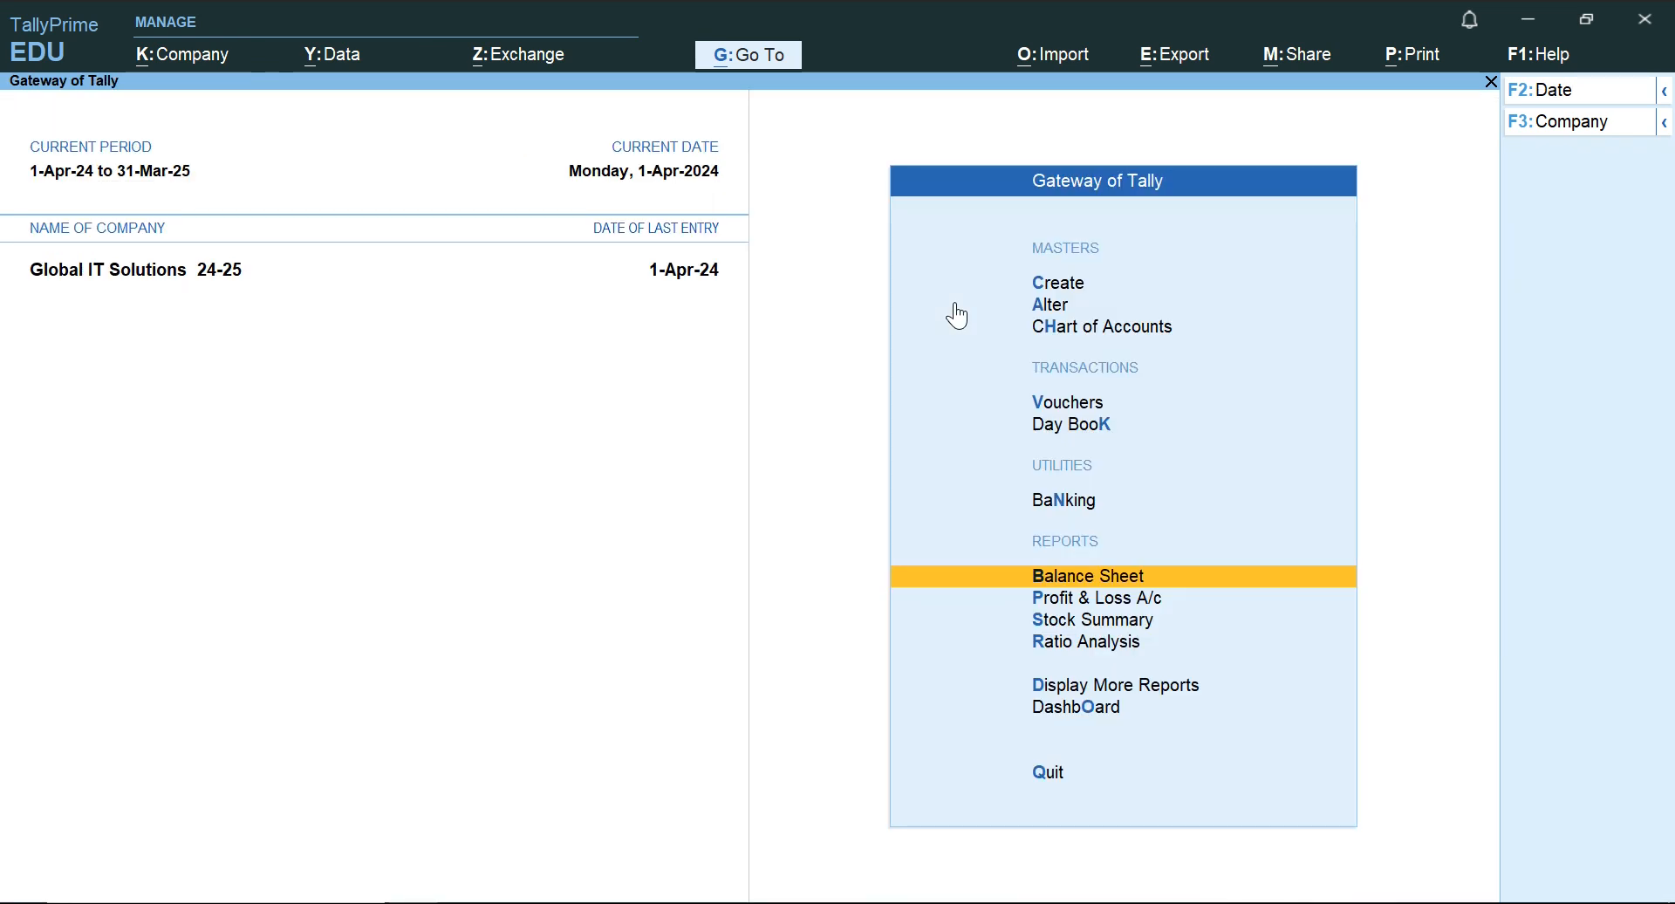
Switch to the Word document and read the 2.4.2024 transaction in the practice table.
key(alt+Tab)
key(Down)
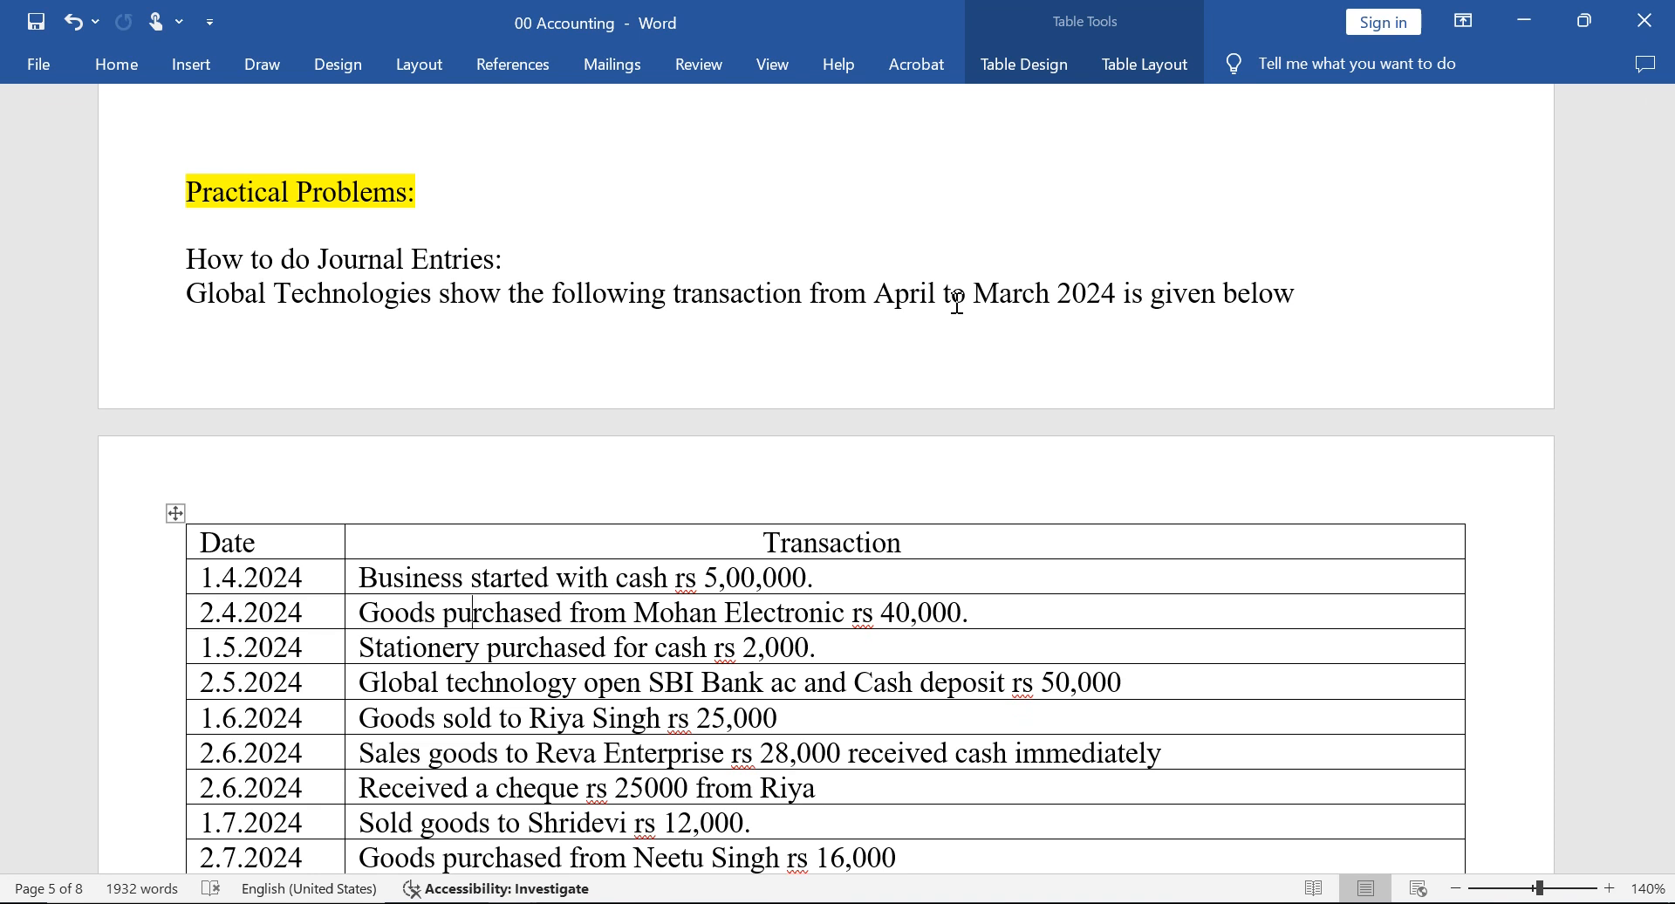
key(Right)
key(Right)
key(Right)
Switch to TallyPrime and start a new Purchase voucher.
key(alt+Tab)
key(Up)
key(Up)
key(Up)
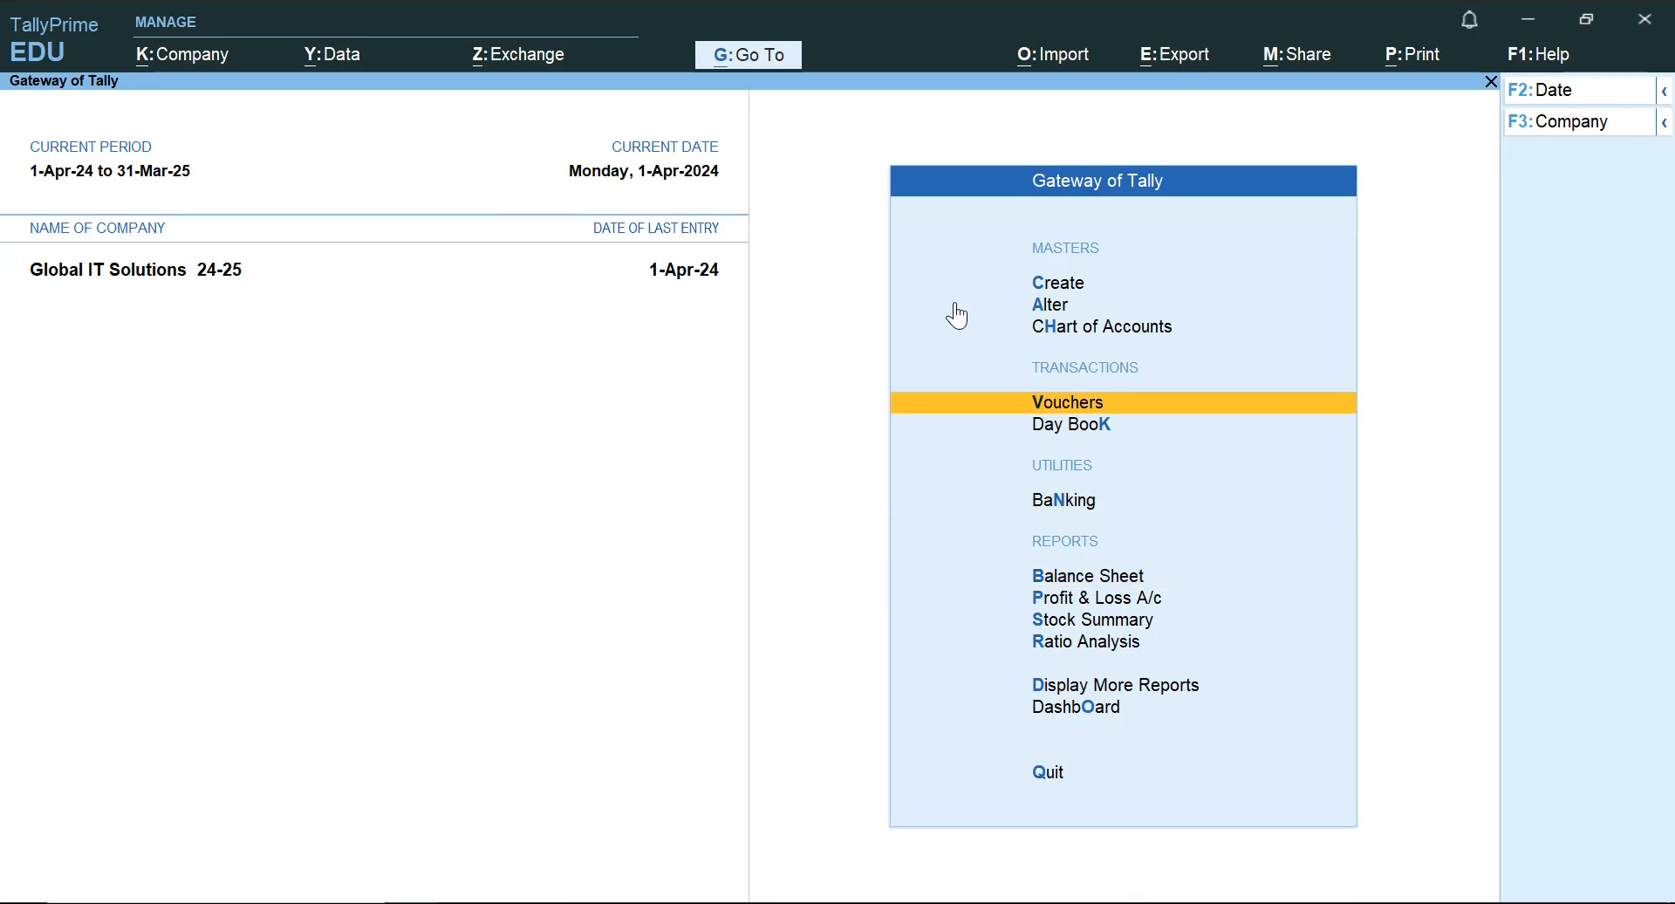
key(Down)
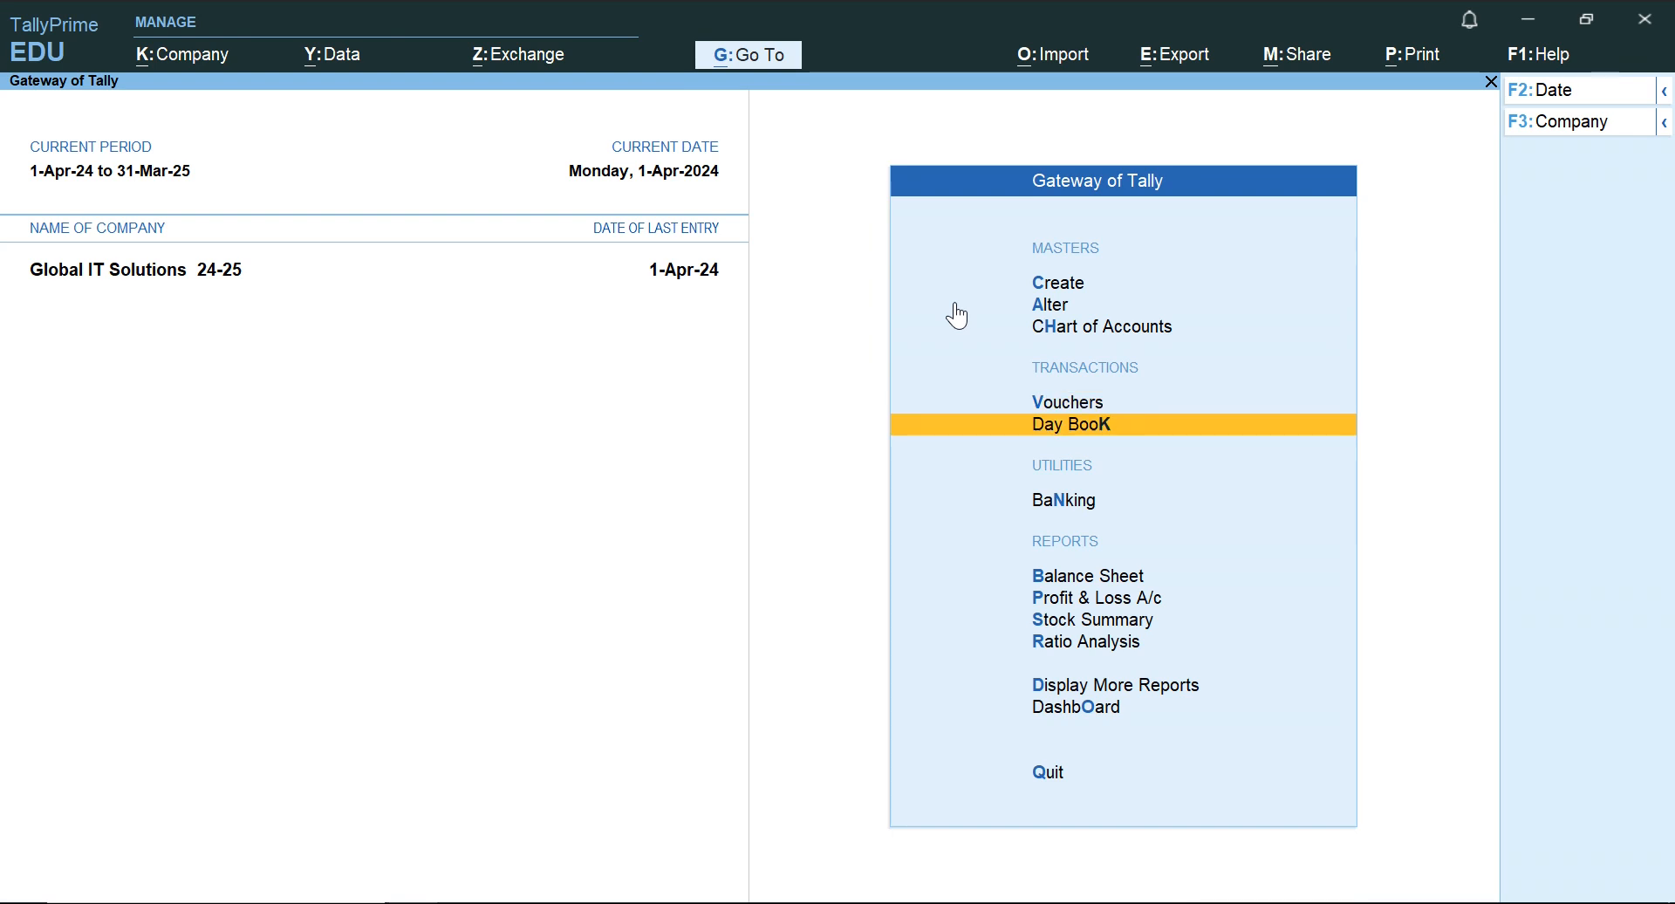
key(Up)
key(Return)
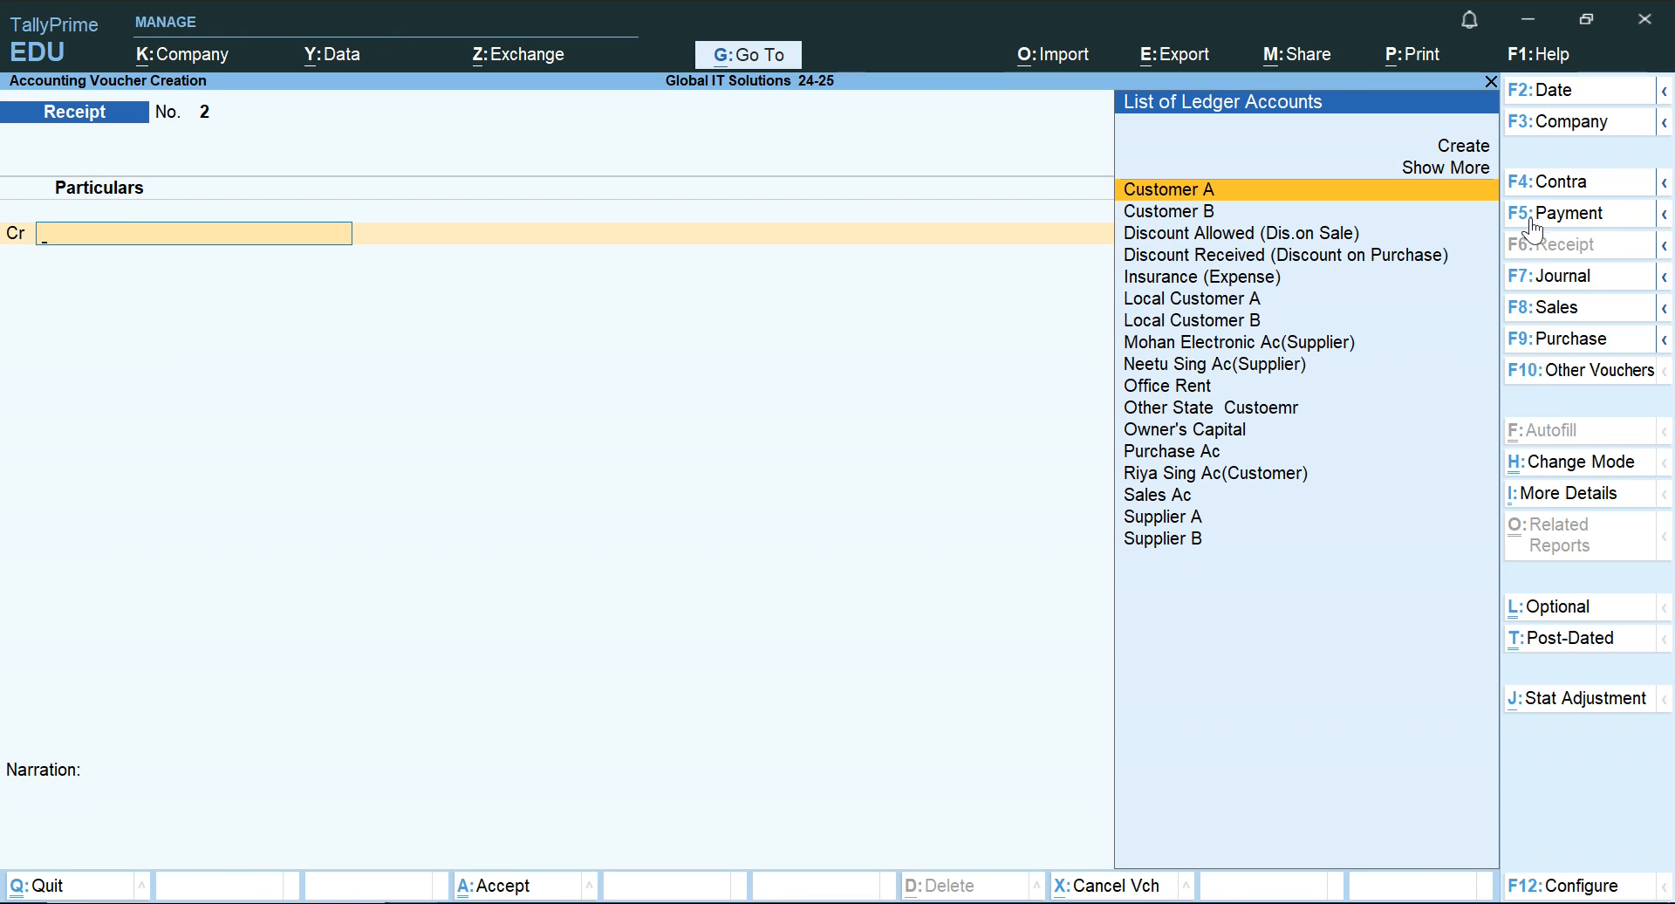
click(1542, 348)
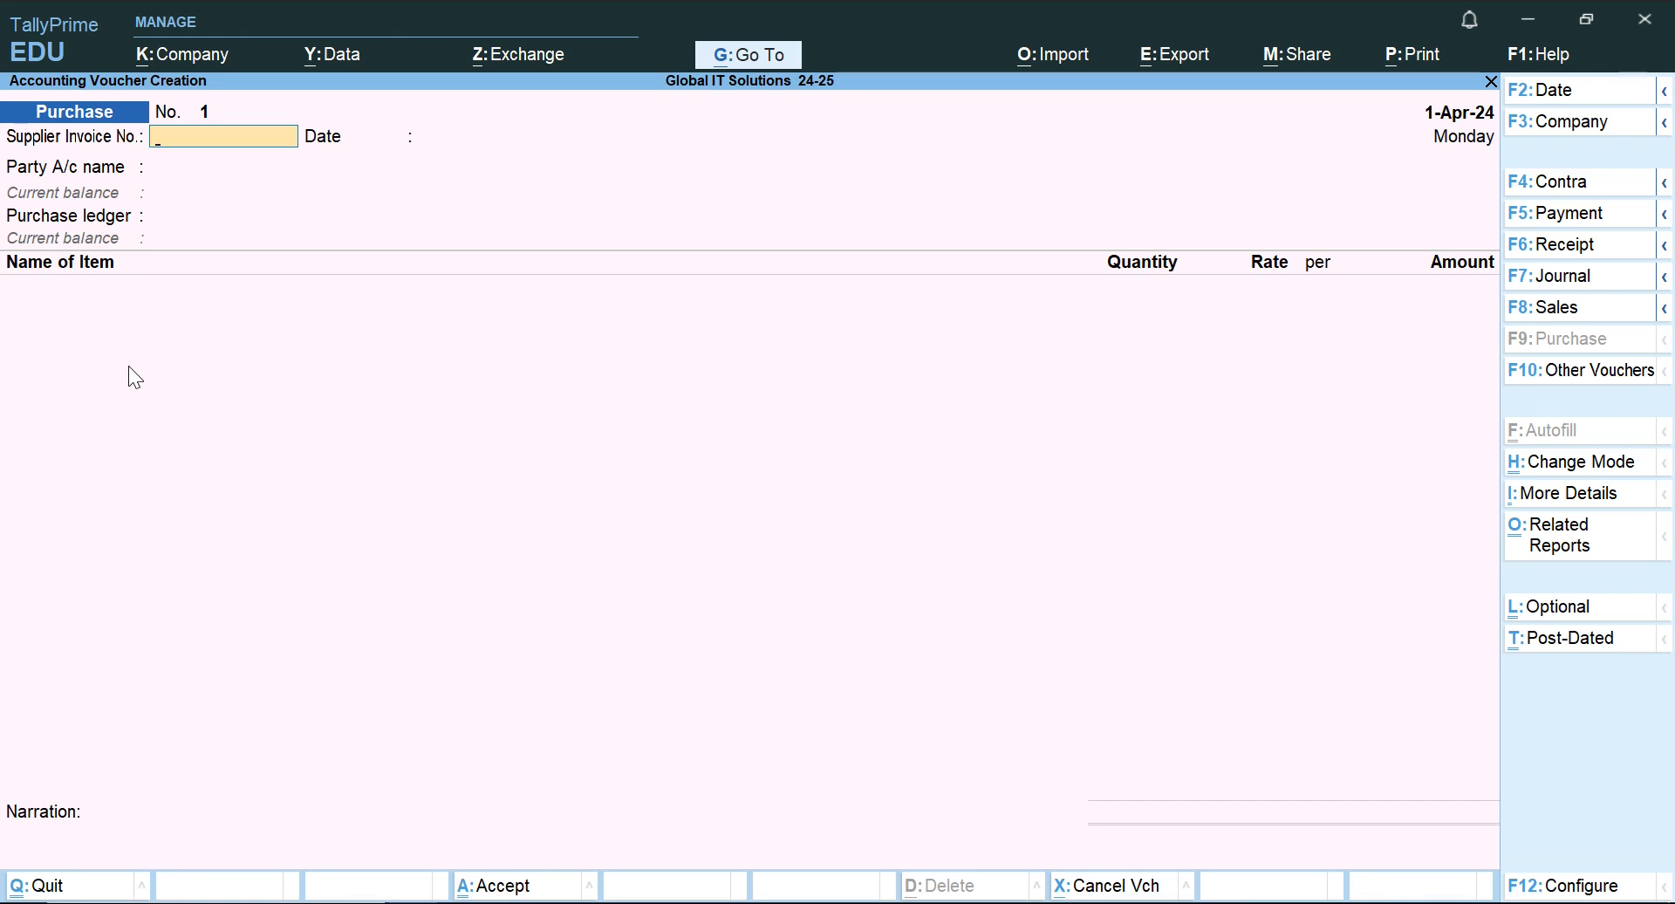
Change the Purchase voucher's mode from Item Invoice to As Voucher.
click(1546, 467)
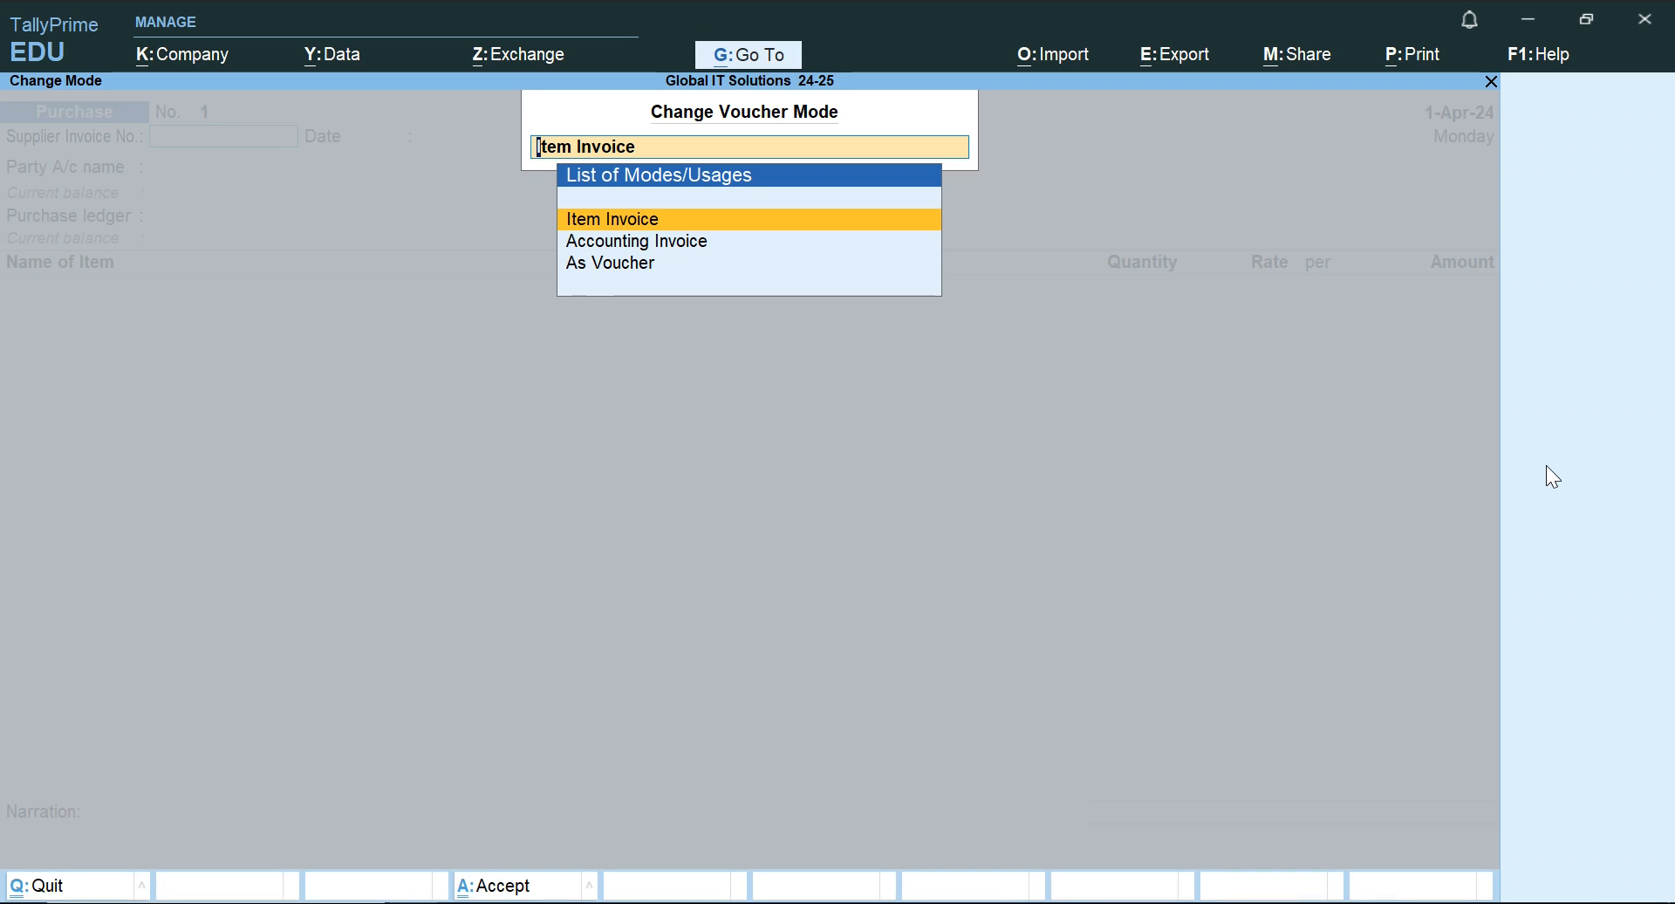
key(Down)
key(Down)
key(Return)
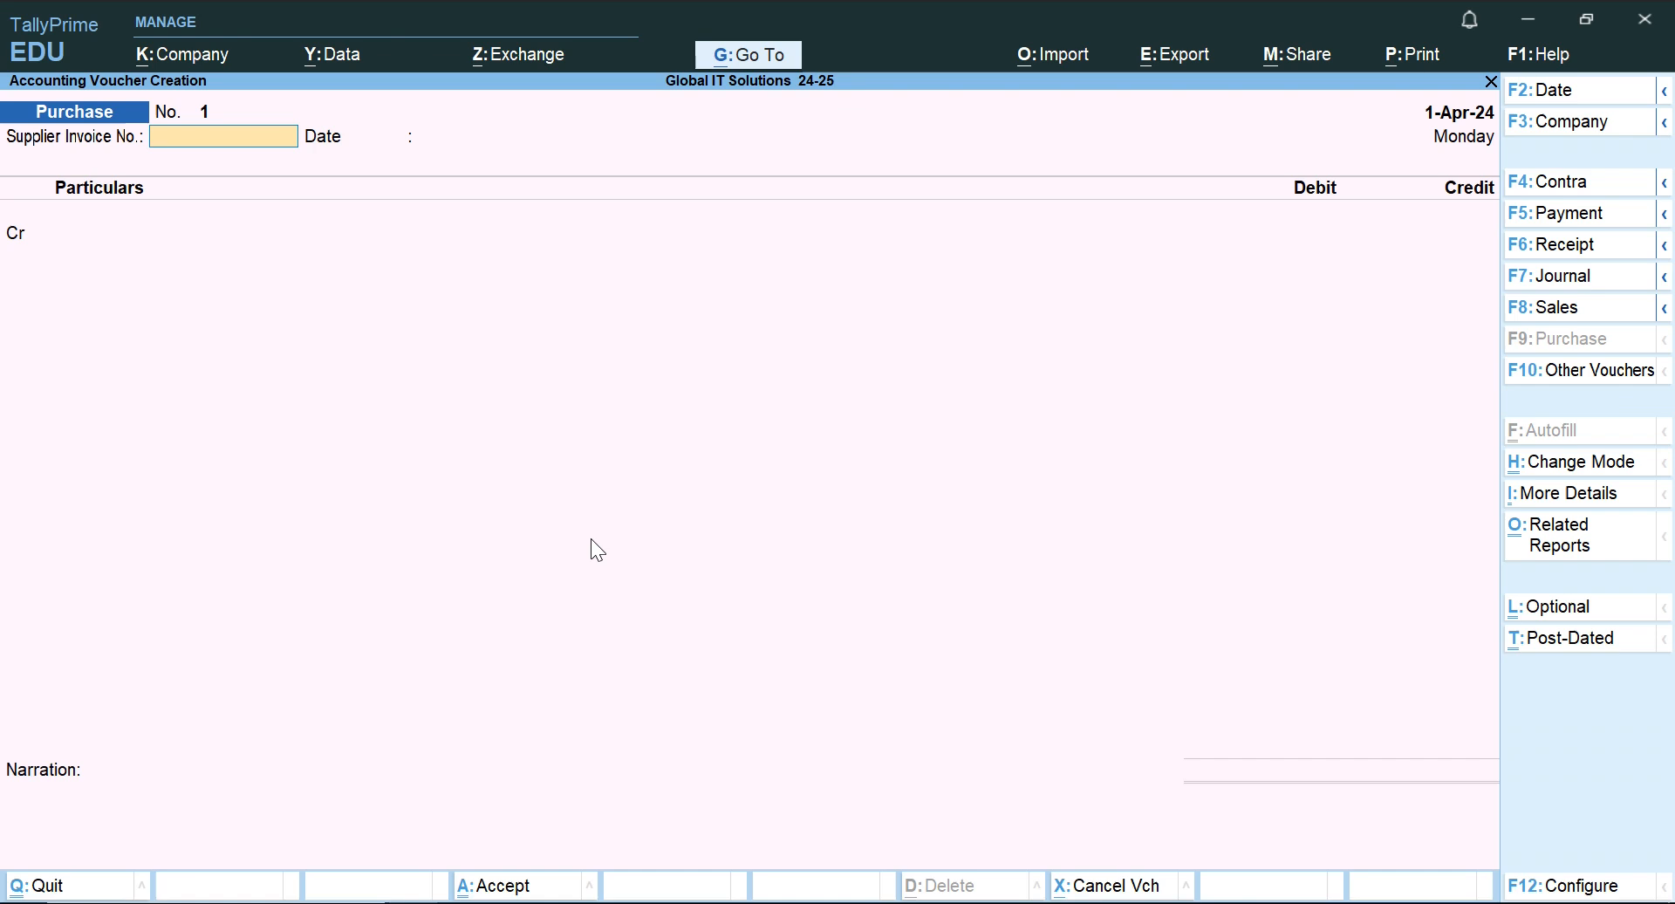
Display the company features of Global IT Solutions 24-25 with Show more features and Show all features set to Yes.
click(196, 61)
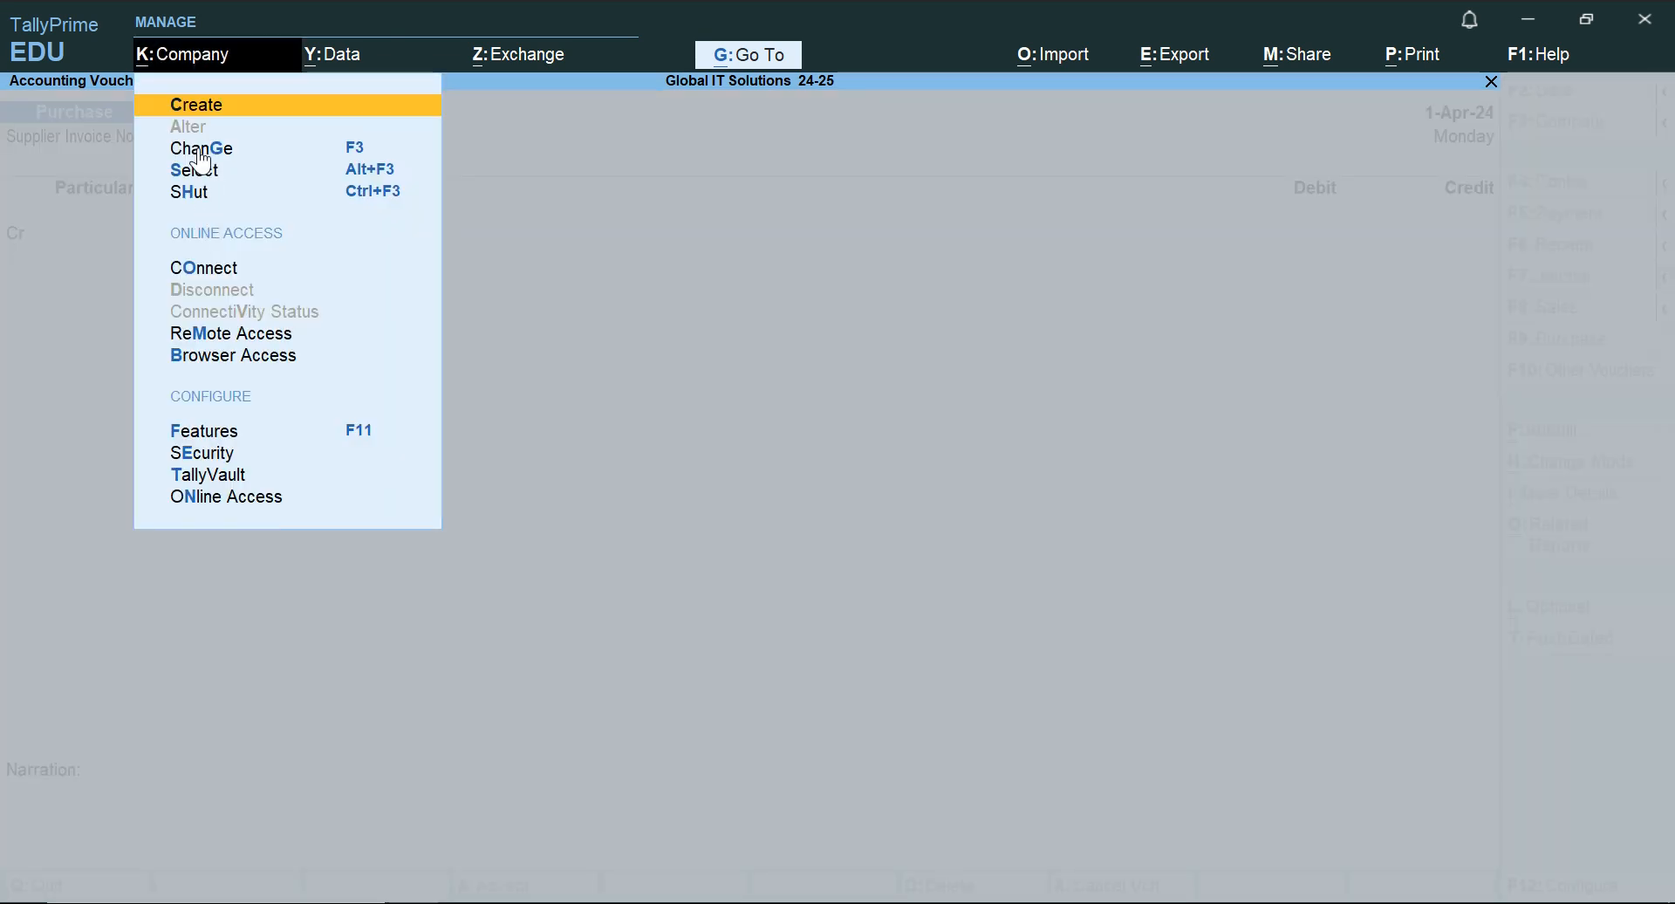
click(199, 429)
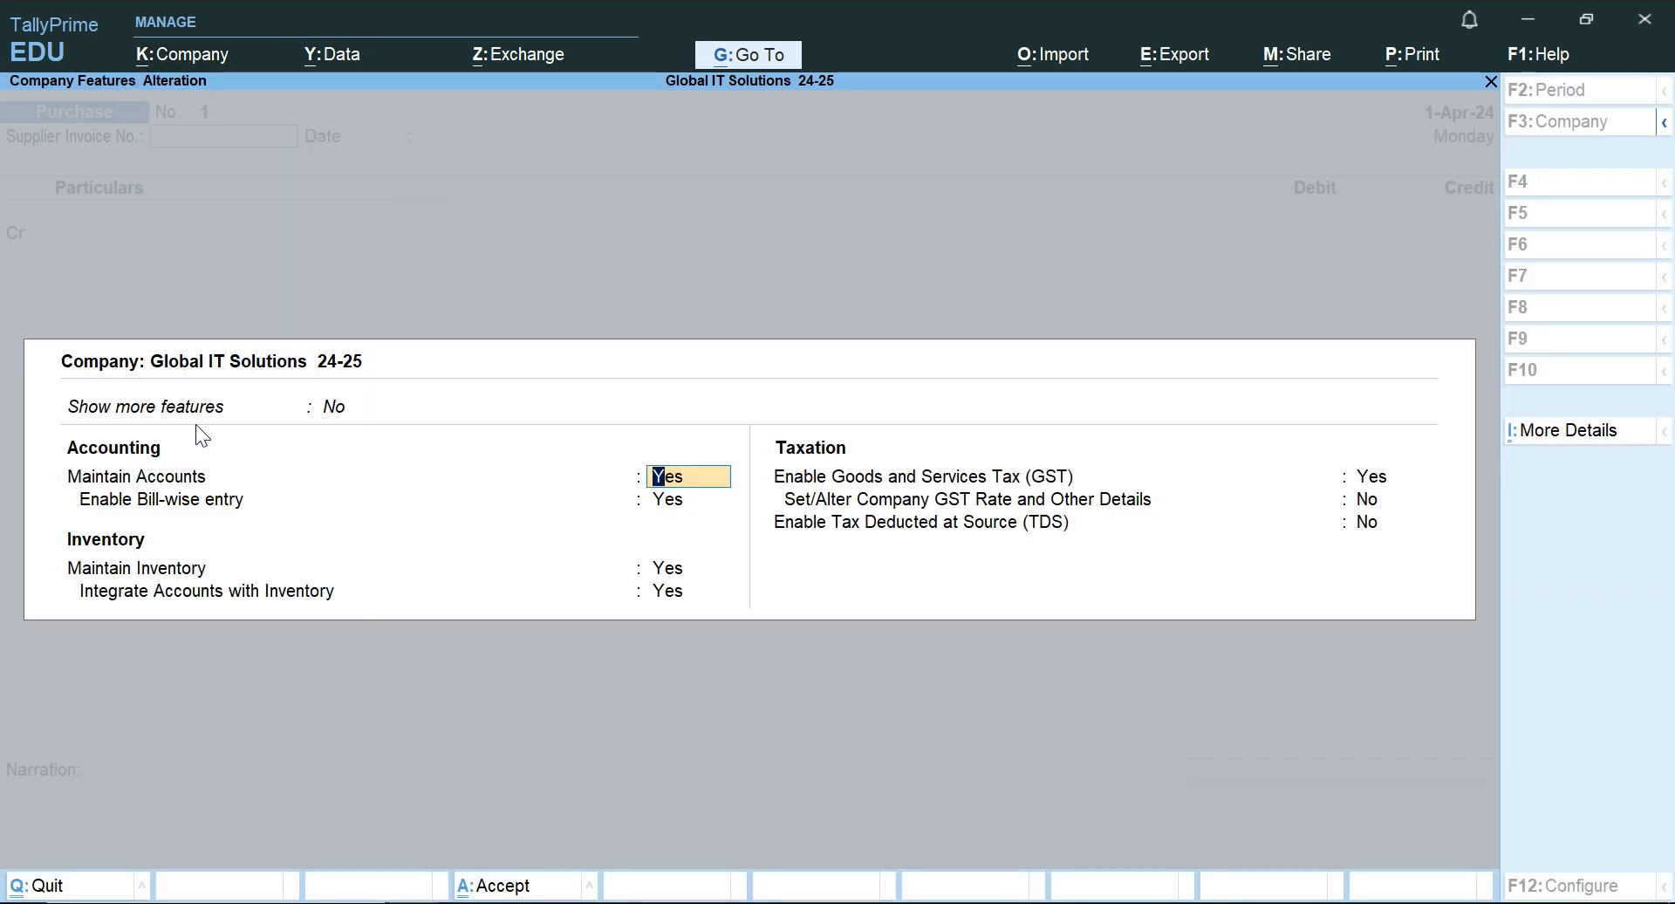
key(Up)
key(Down)
key(Return)
key(Up)
key(Down)
key(Return)
Set Maintain Inventory to No in the company features.
key(Down)
key(Down)
key(Down)
key(Down)
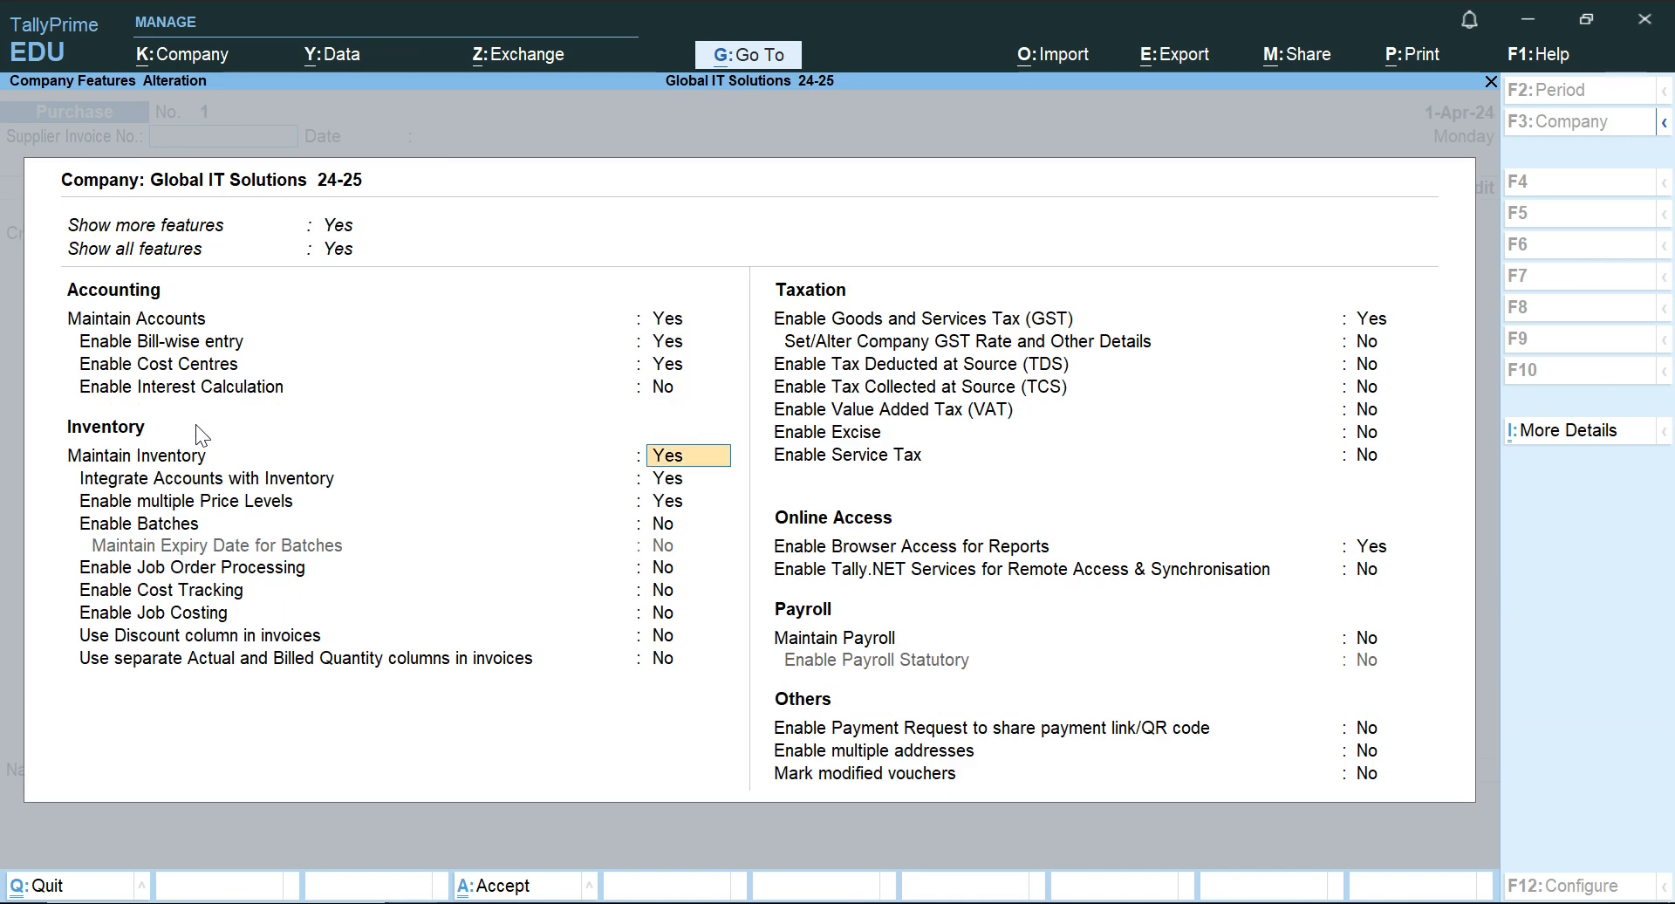
key(n)
key(Return)
Go through the GST registration details, keeping Monthly periodicity and e-Invoicing set to No, and save the company features.
key(Return)
key(Return)
key(Return)
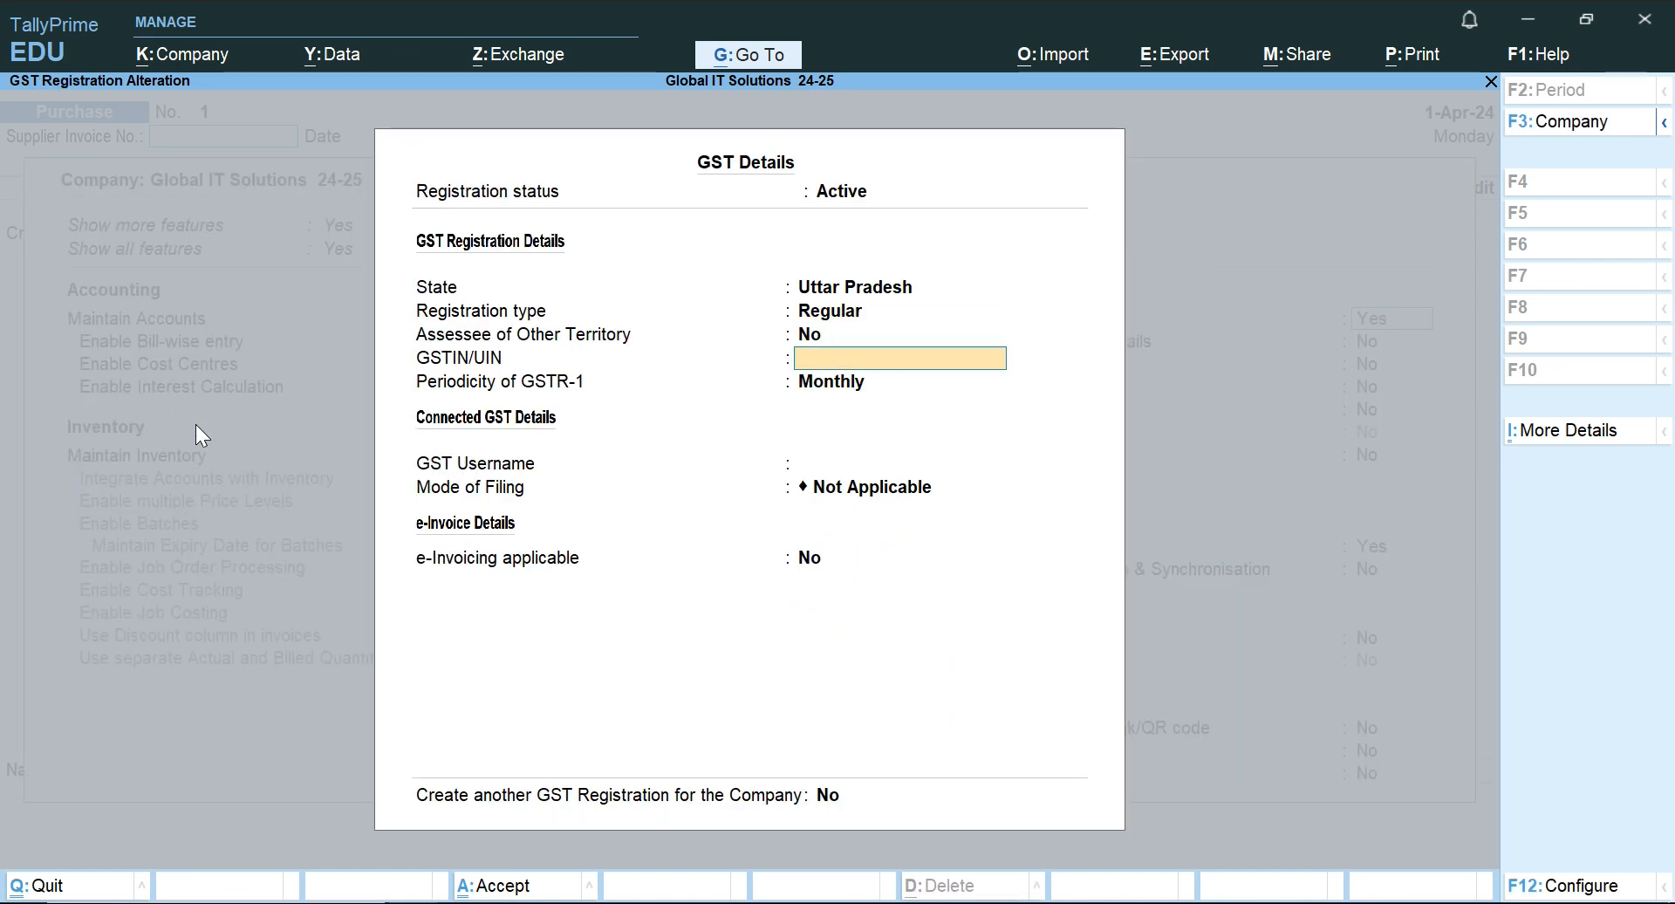
key(Return)
key(Return)
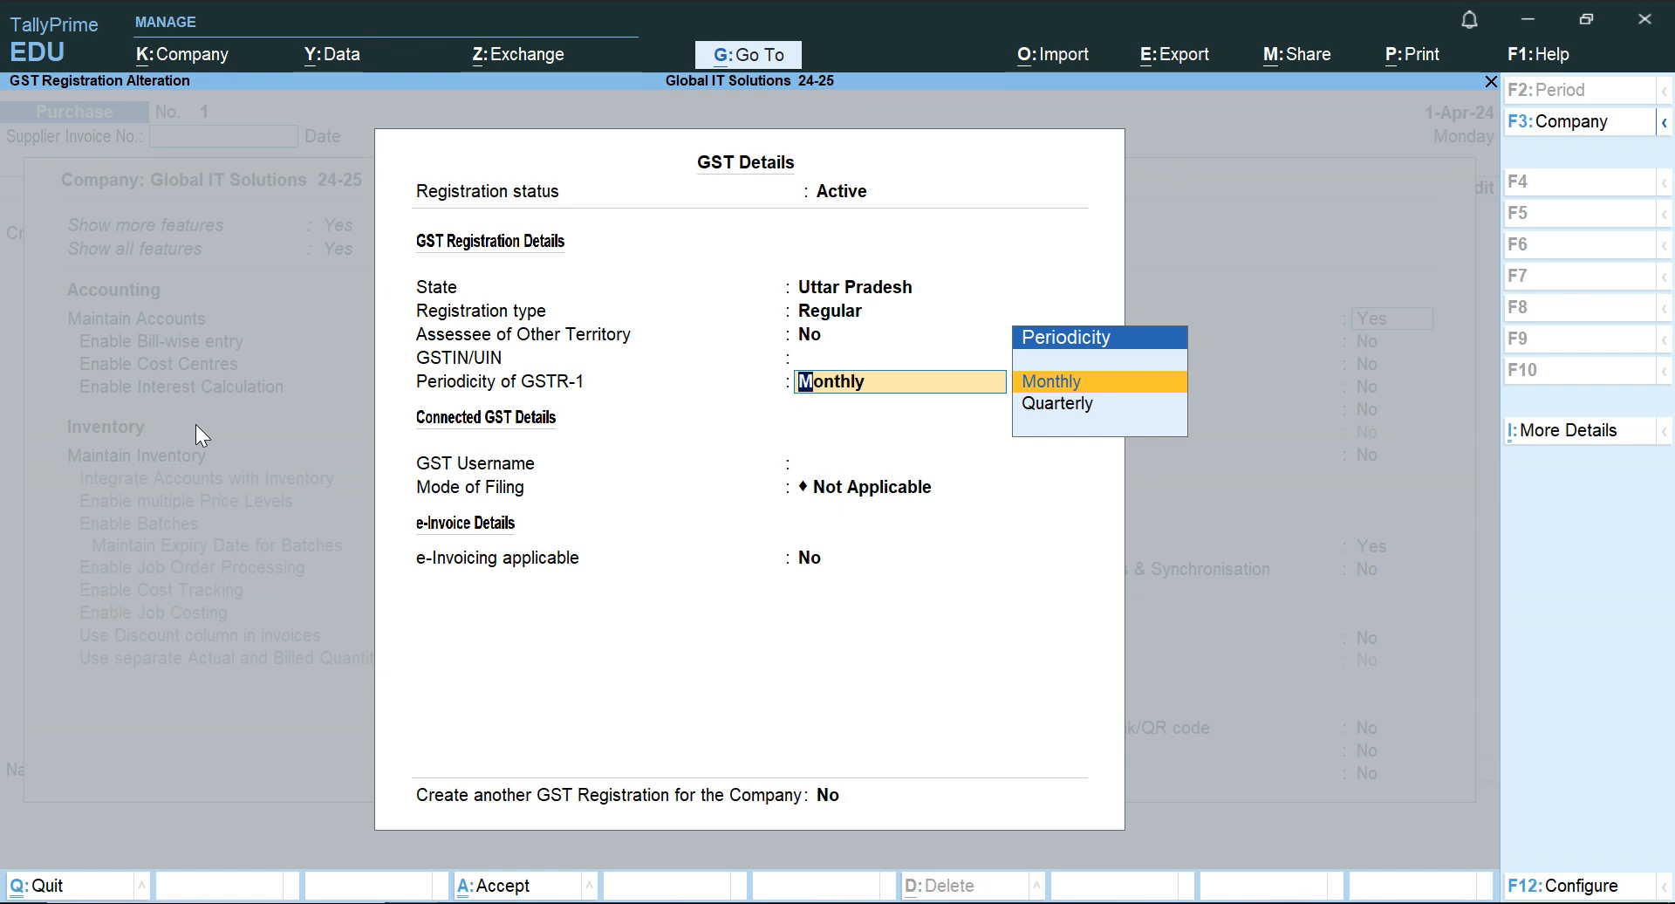
key(Return)
key(Return)
key(Return)
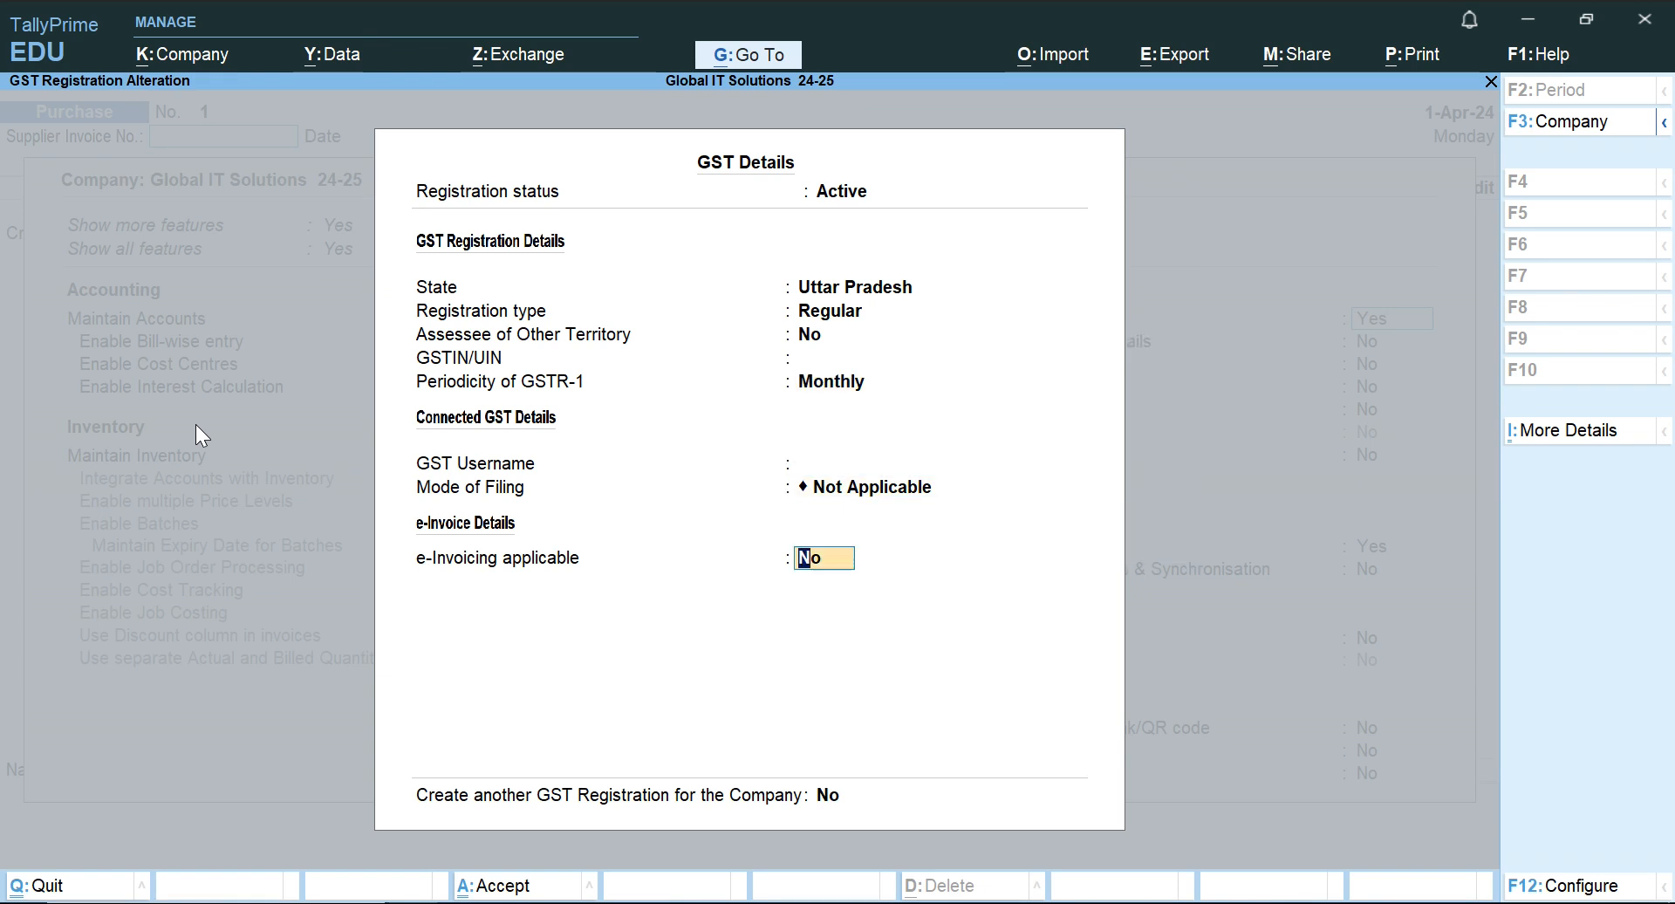
key(Return)
key(Return)
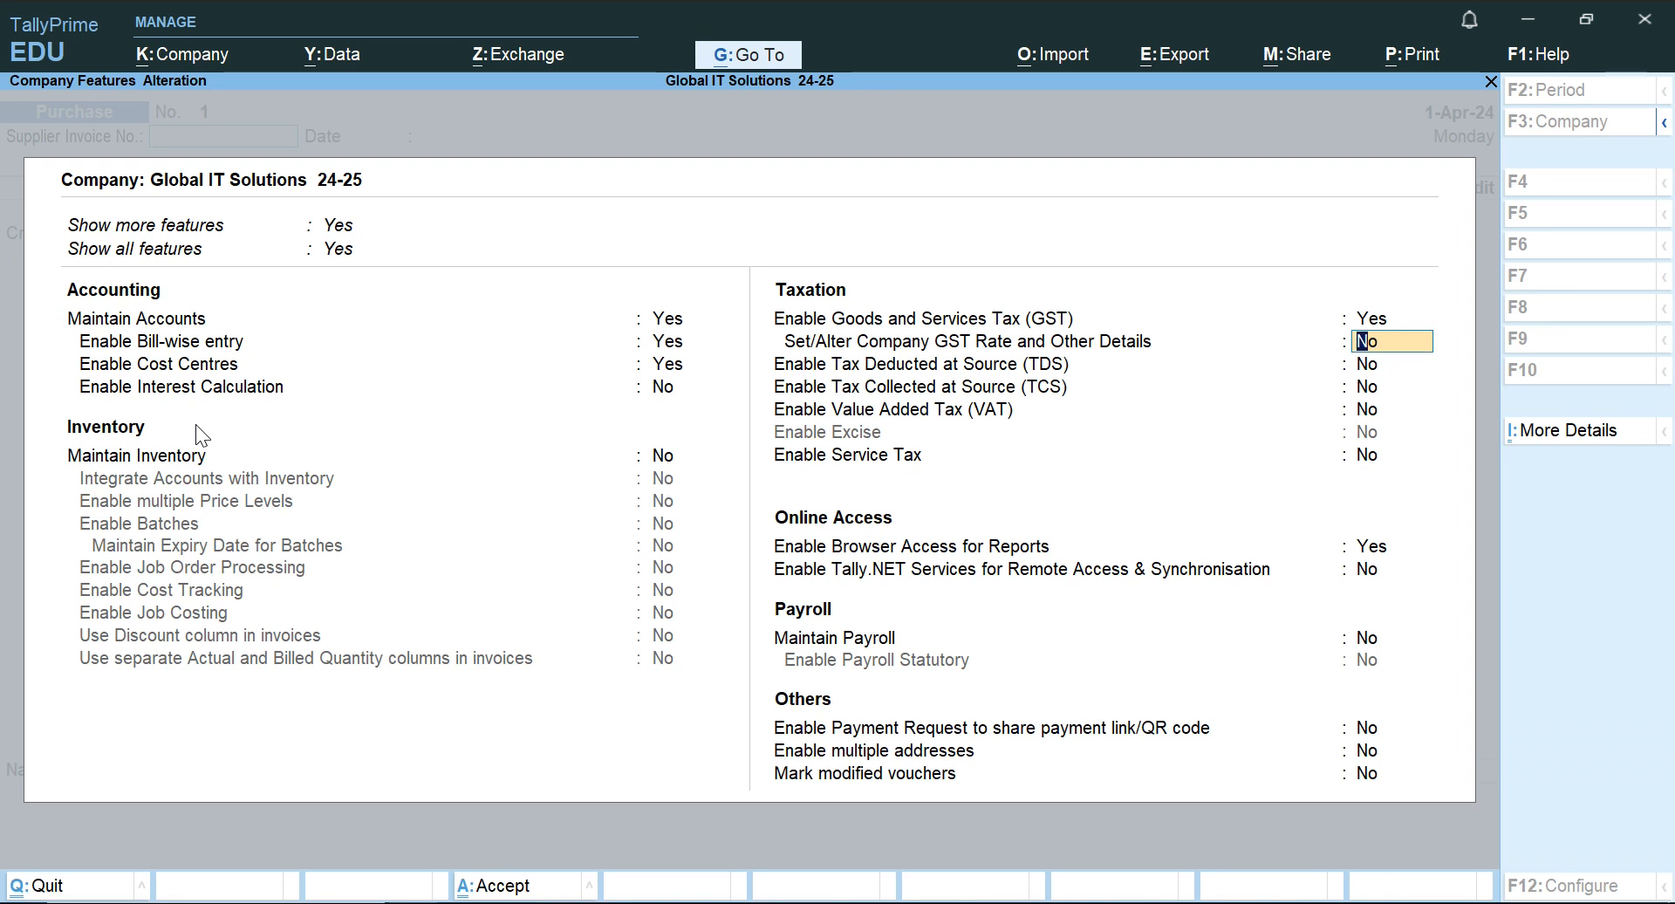
key(ctrl+a)
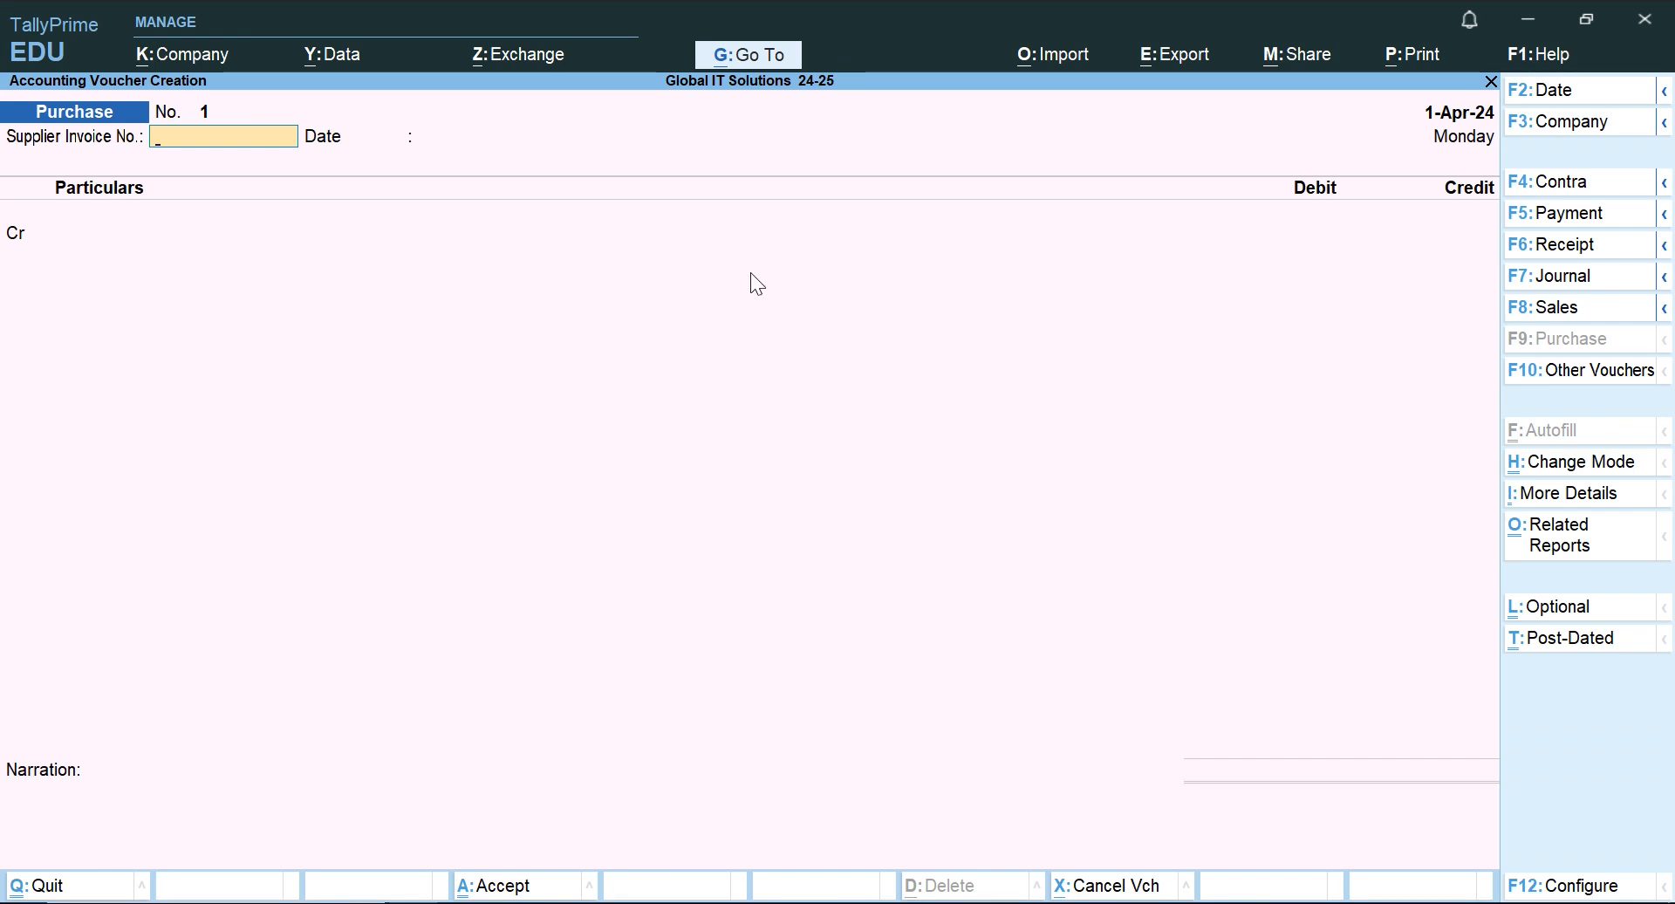
Reopen the company features to review the accounting, inventory and taxation options, then leave them without changes.
click(189, 62)
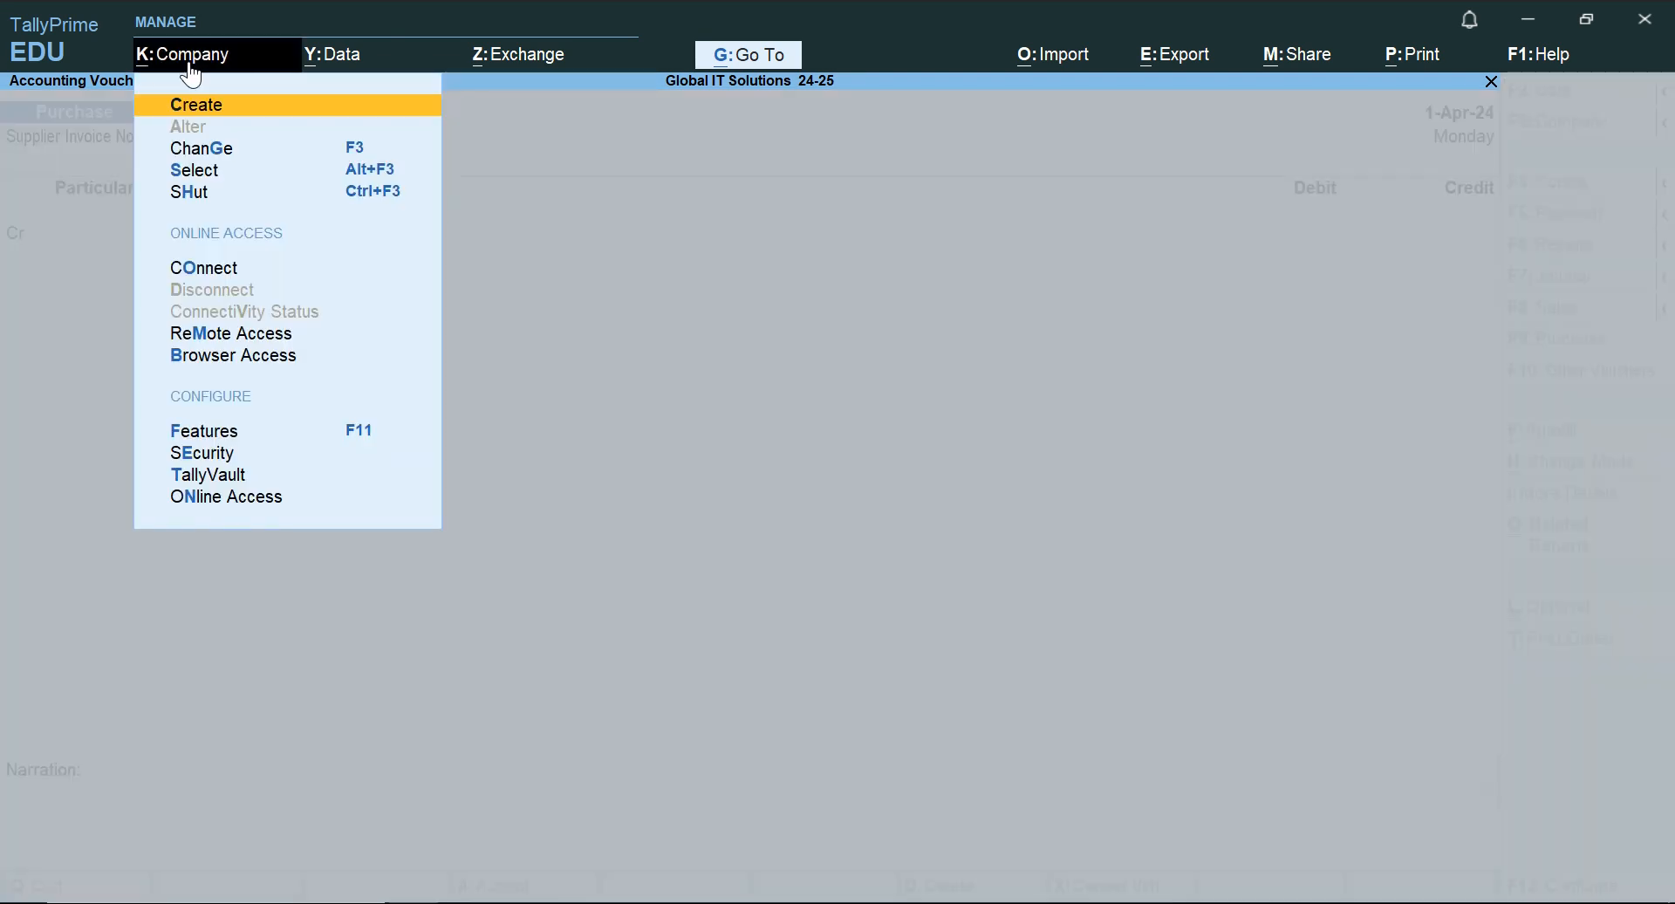
click(222, 431)
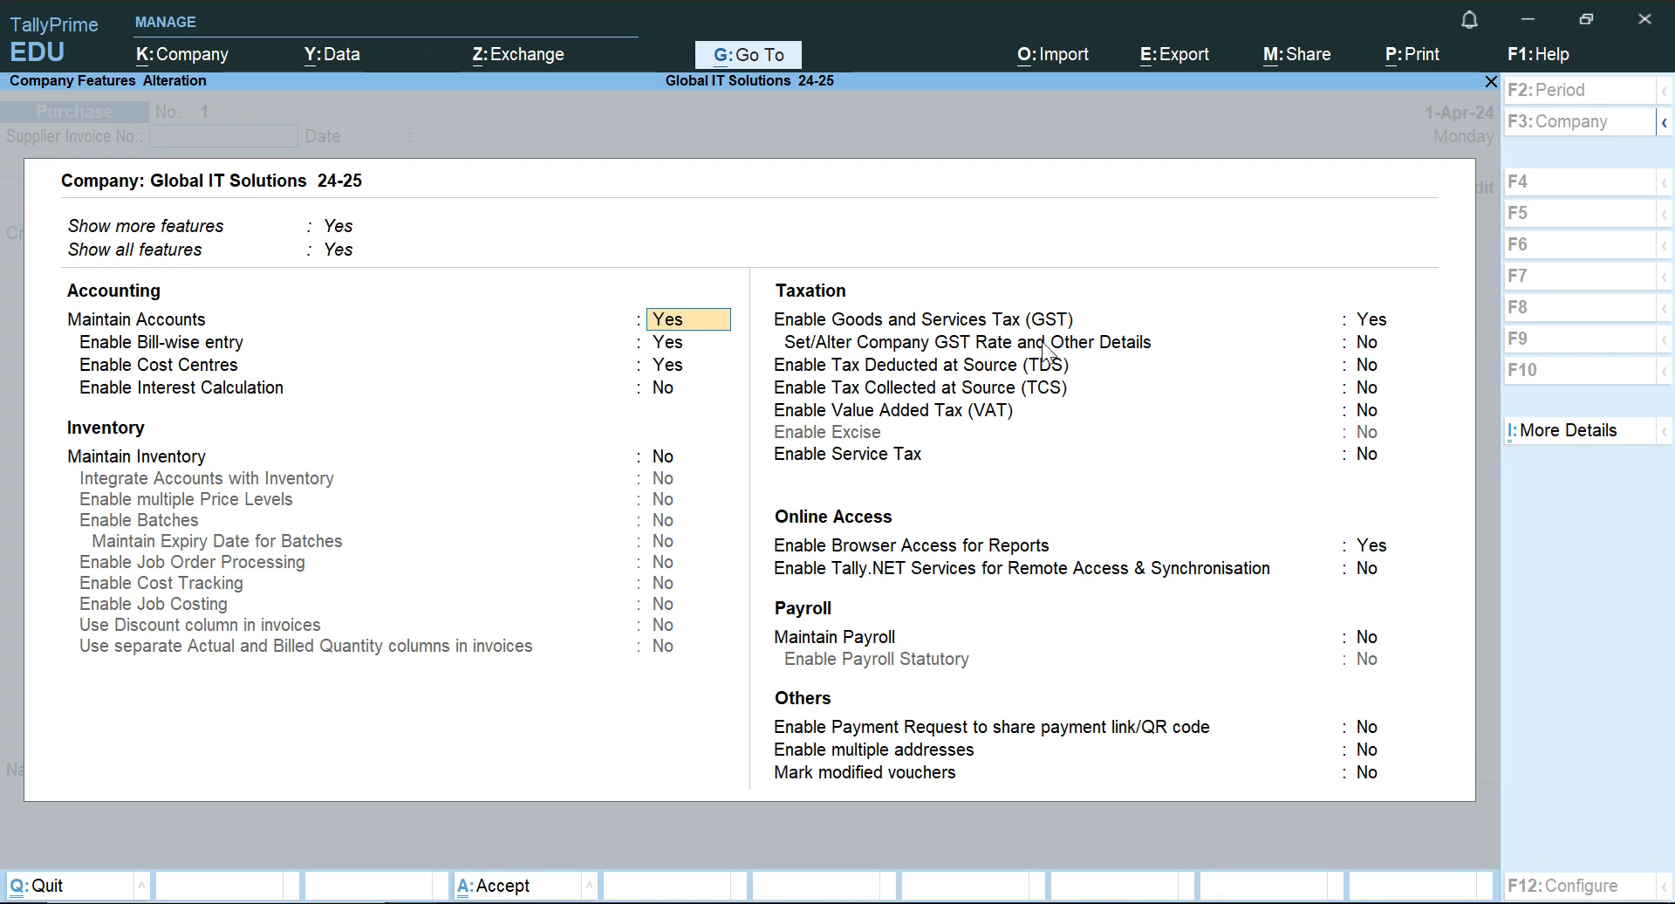
key(Escape)
key(y)
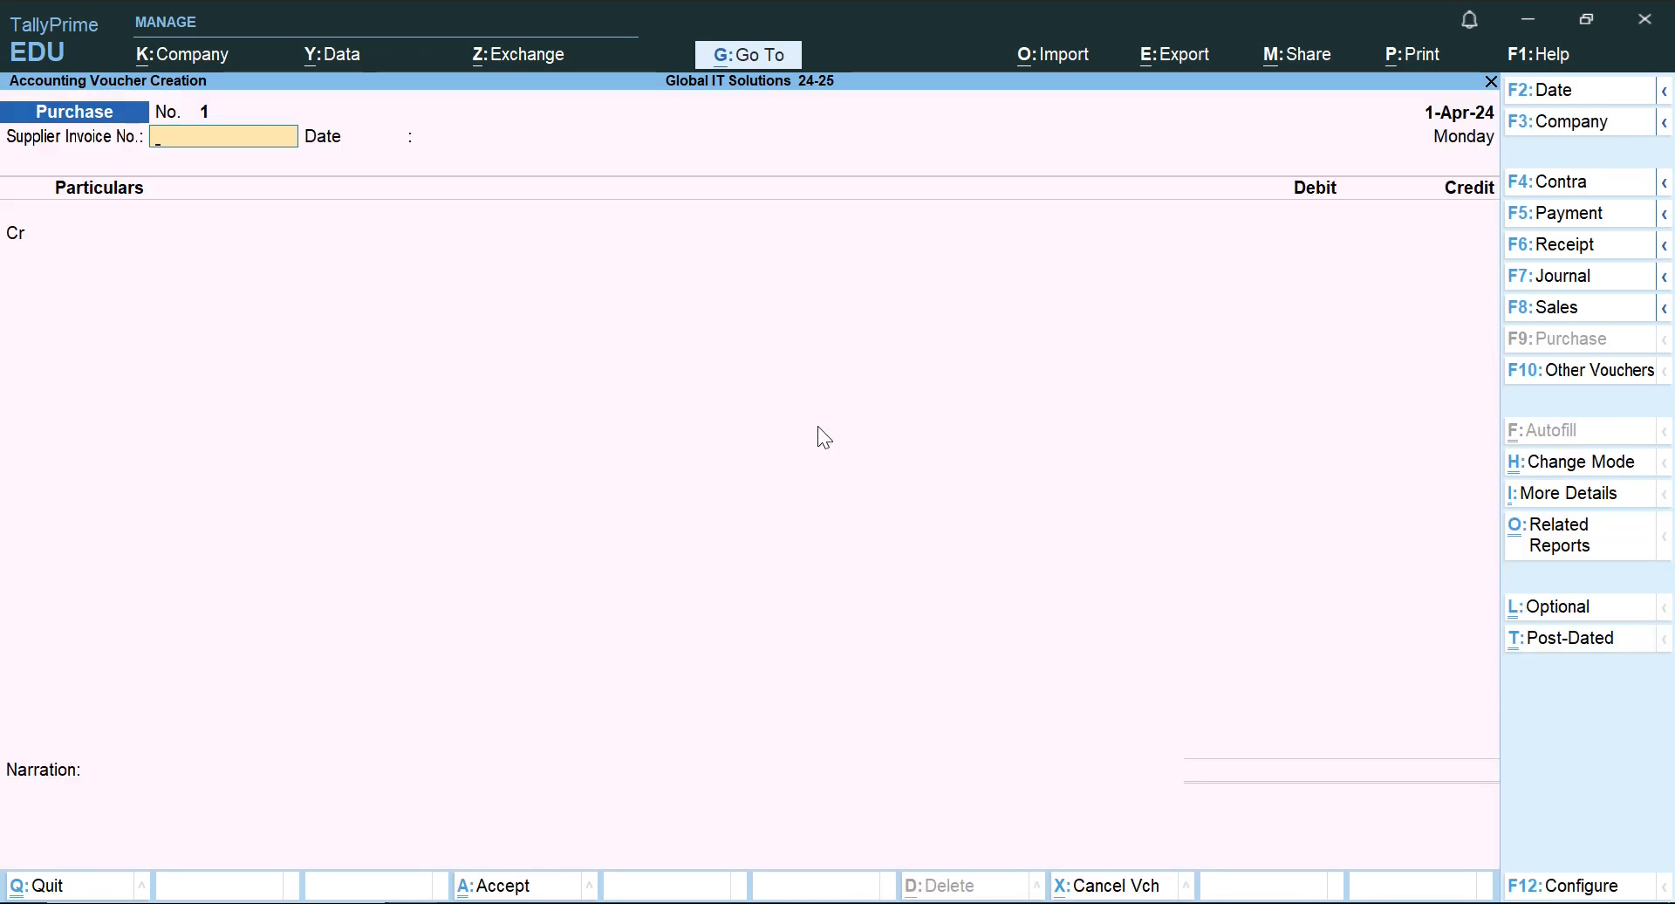
Check the 2.4.2024 entry in Word, then give the Purchase voucher supplier invoice number 1 dated 1-Apr-24 and voucher date 2-4-2024.
key(alt+Tab)
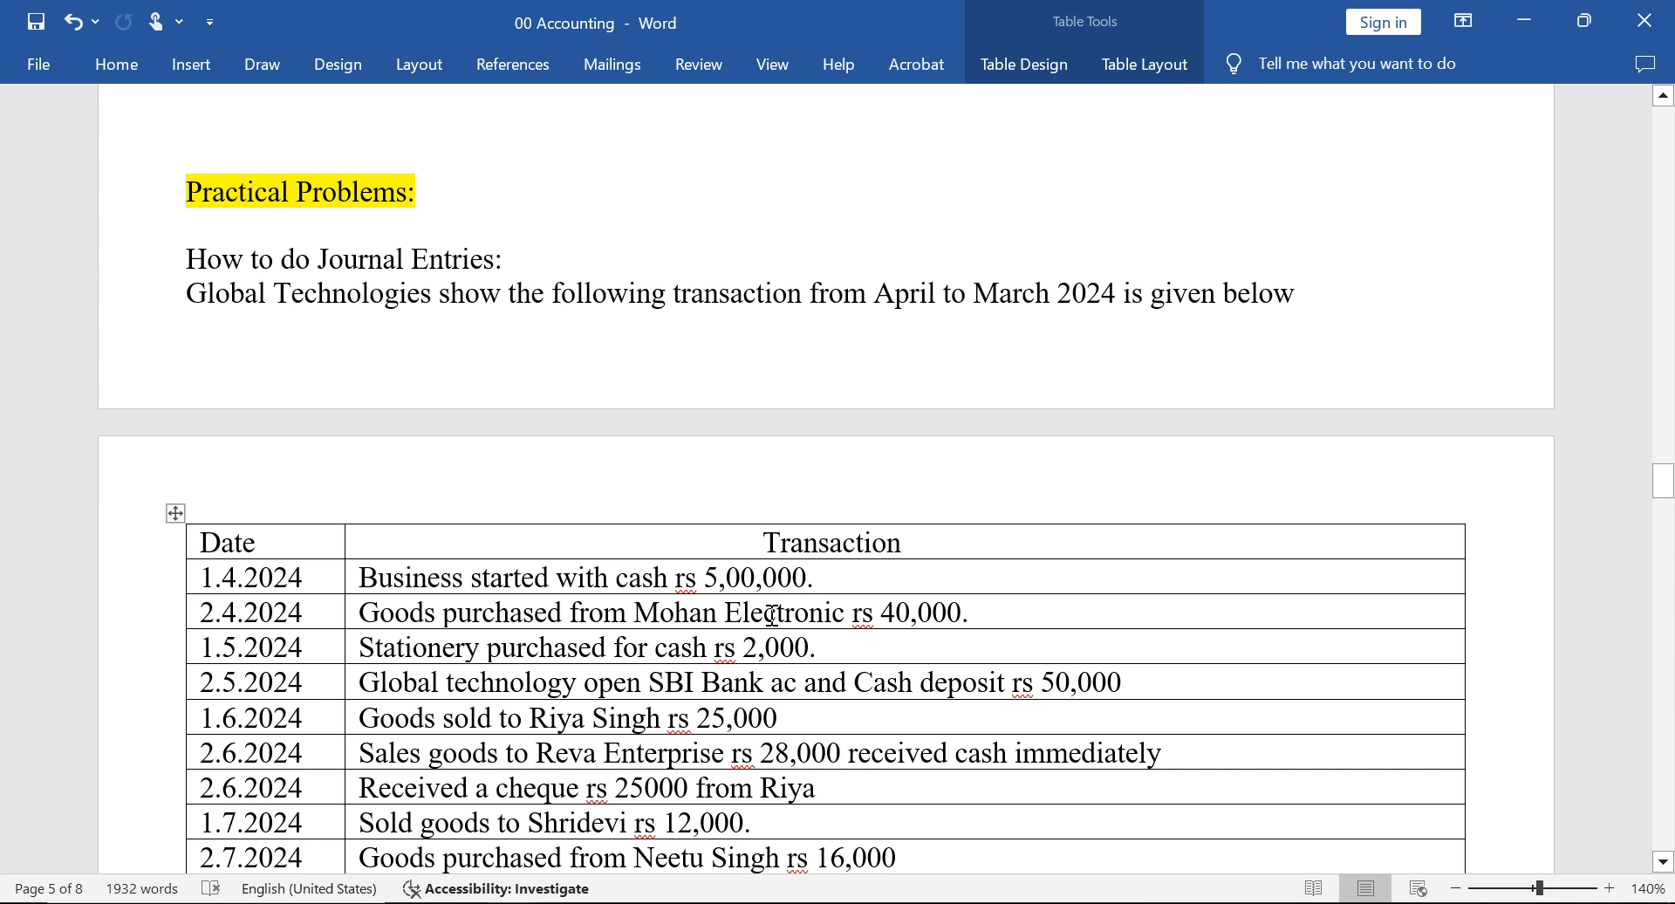
key(alt+Tab)
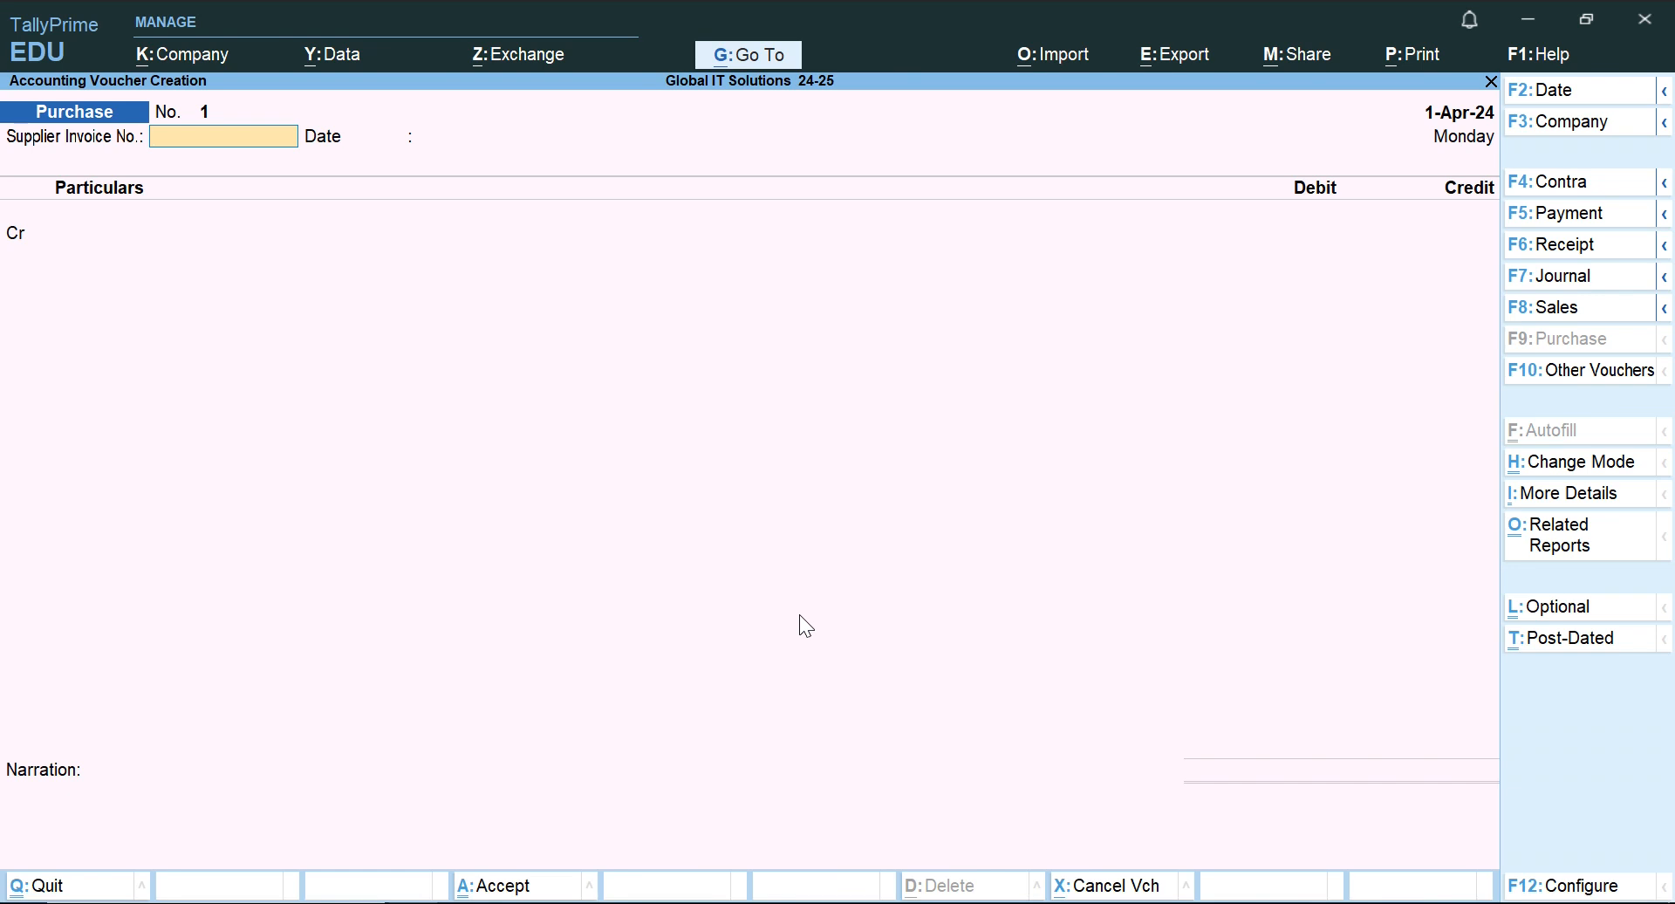
key(Return)
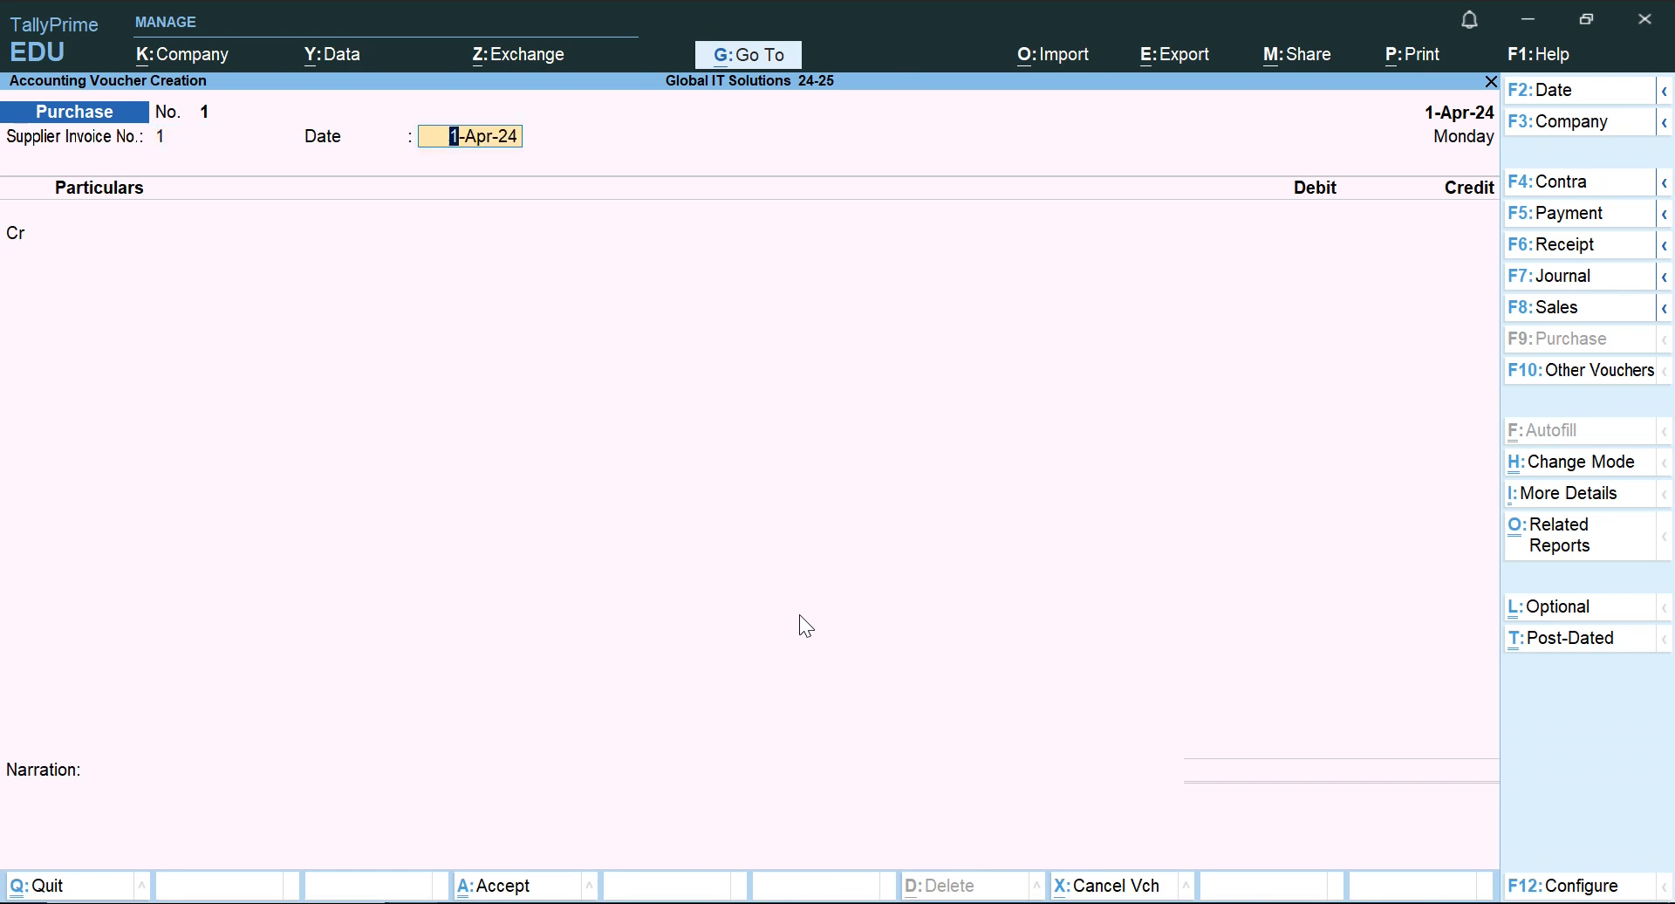
key(Return)
key(F2)
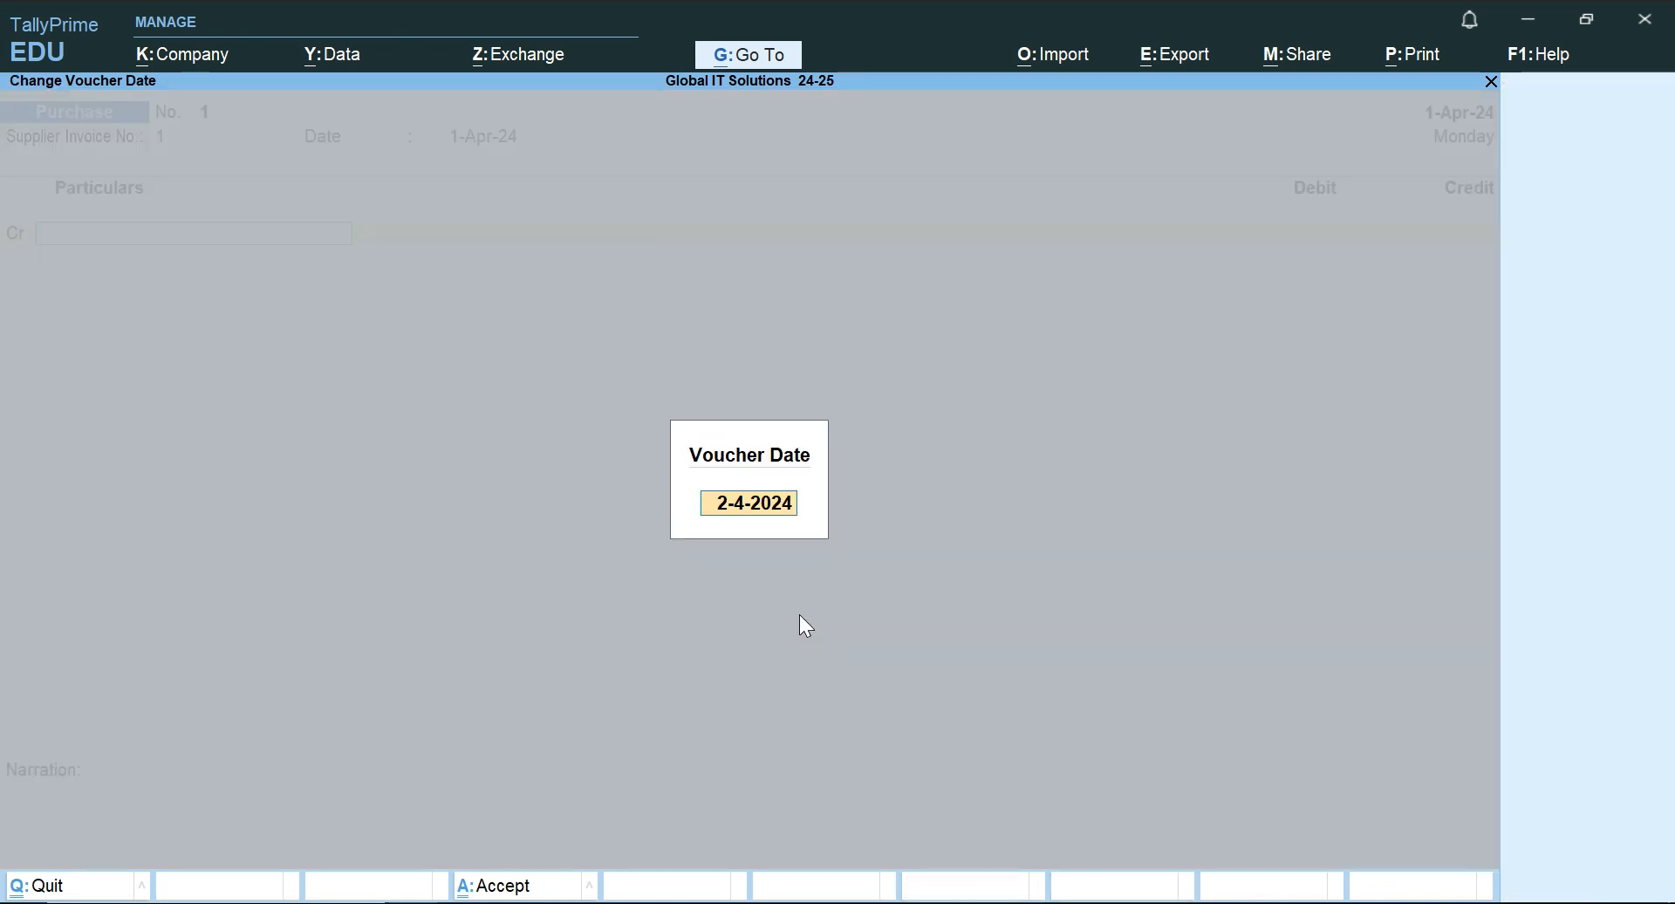
key(Escape)
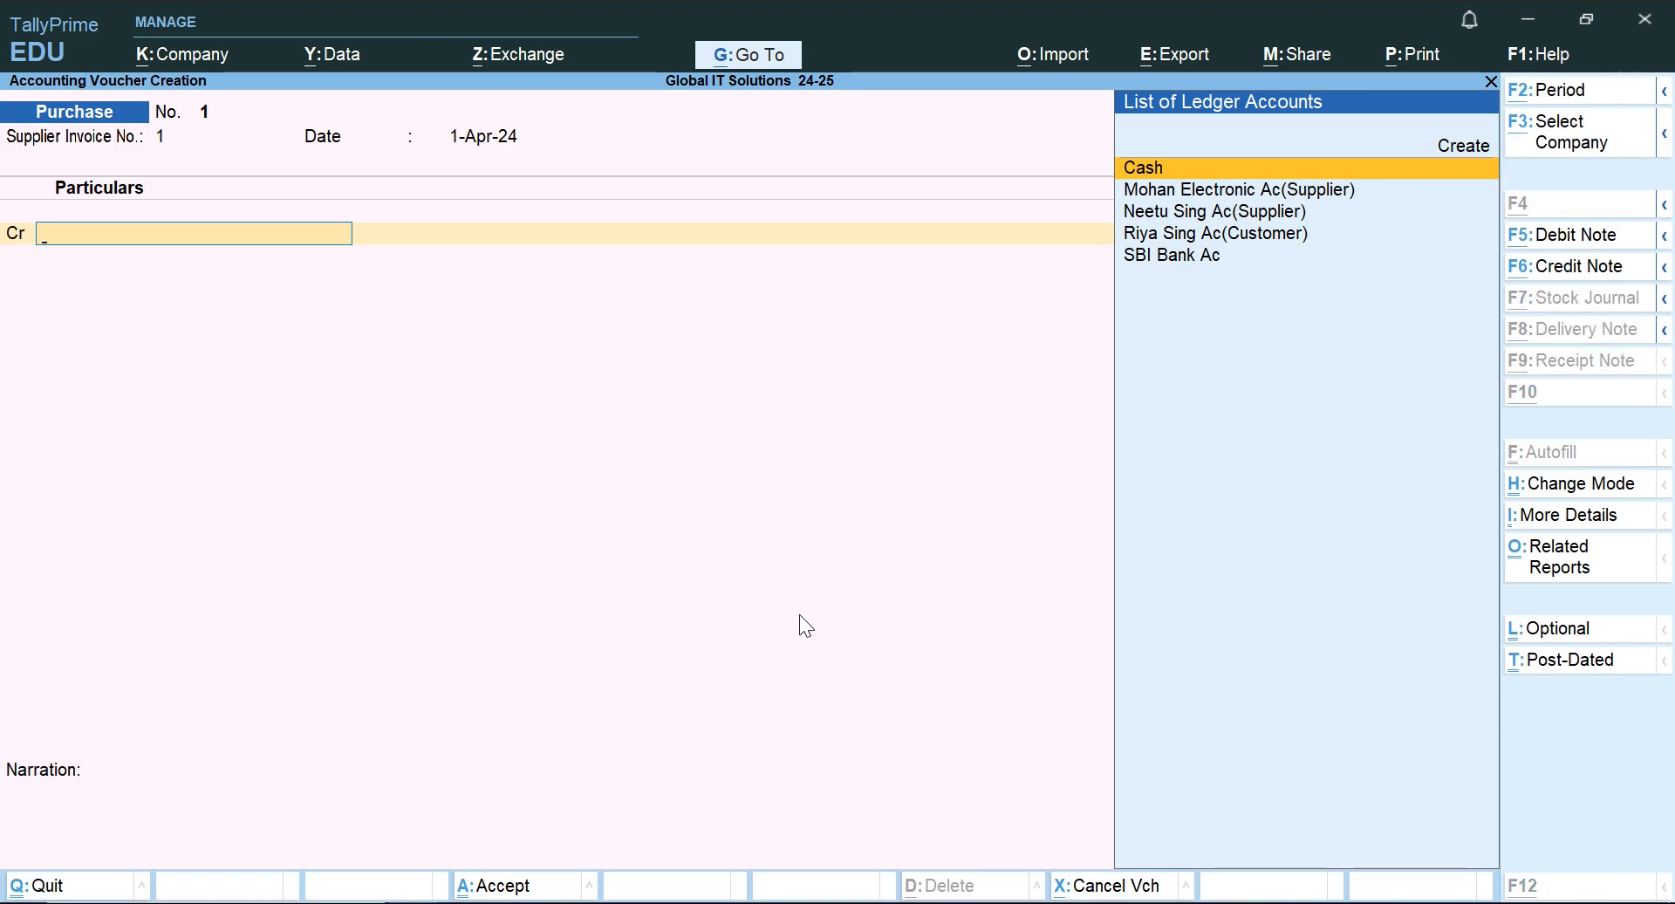
Reread the Mohan Electronic purchase transaction in the Word document and return to the Purchase voucher in TallyPrime.
key(alt+Tab)
key(Up)
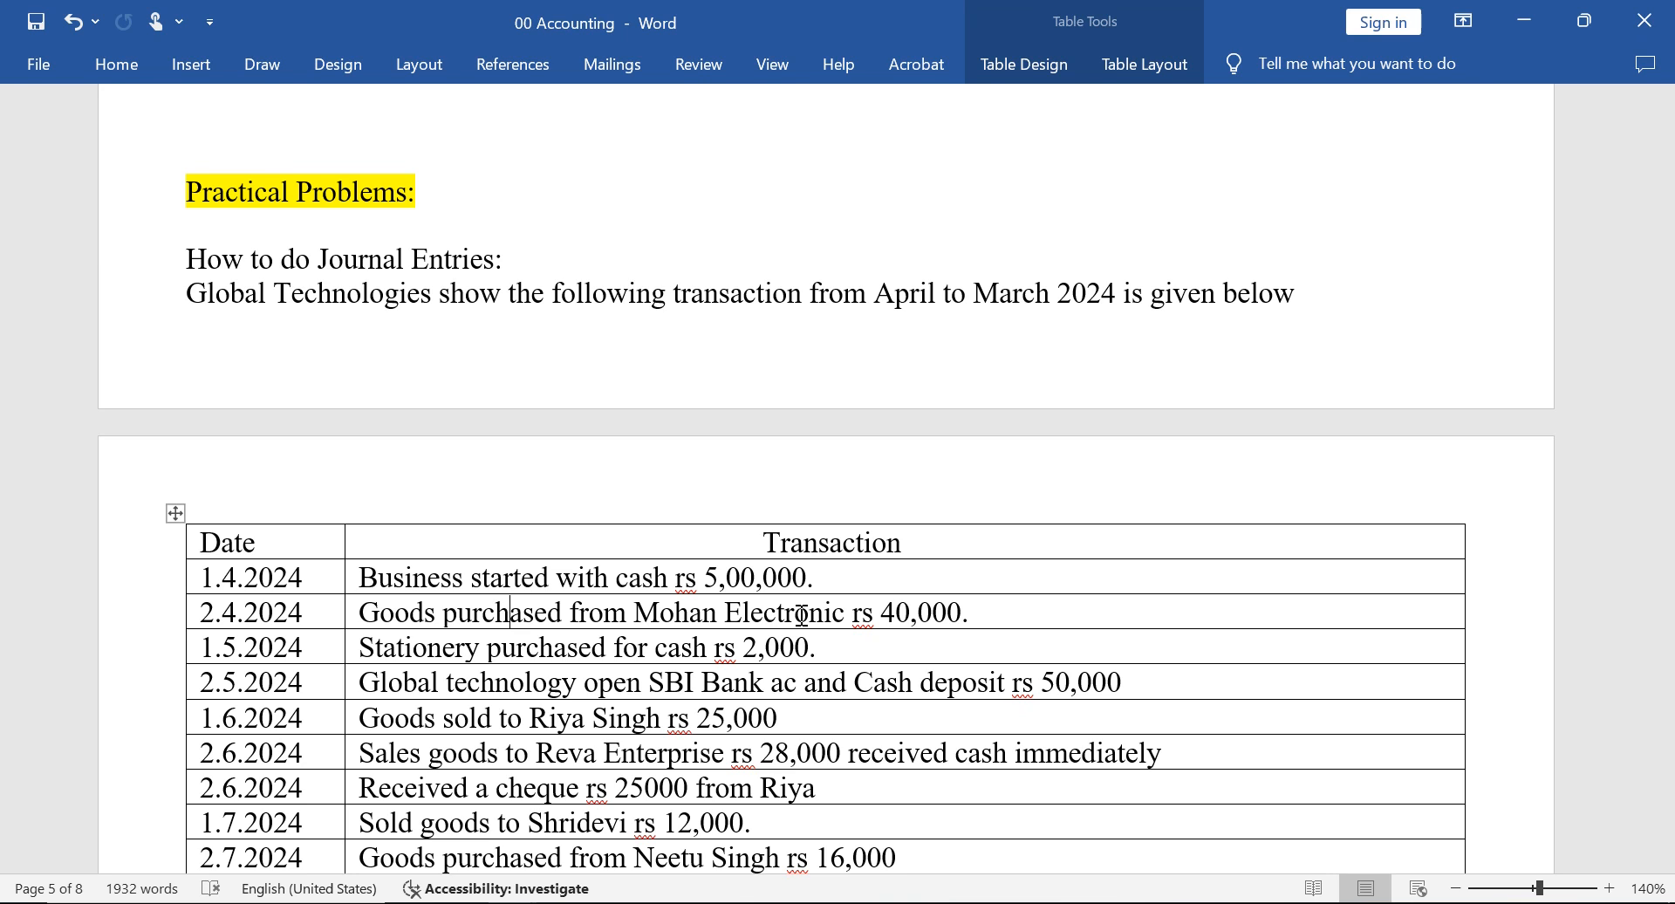
key(alt+Tab)
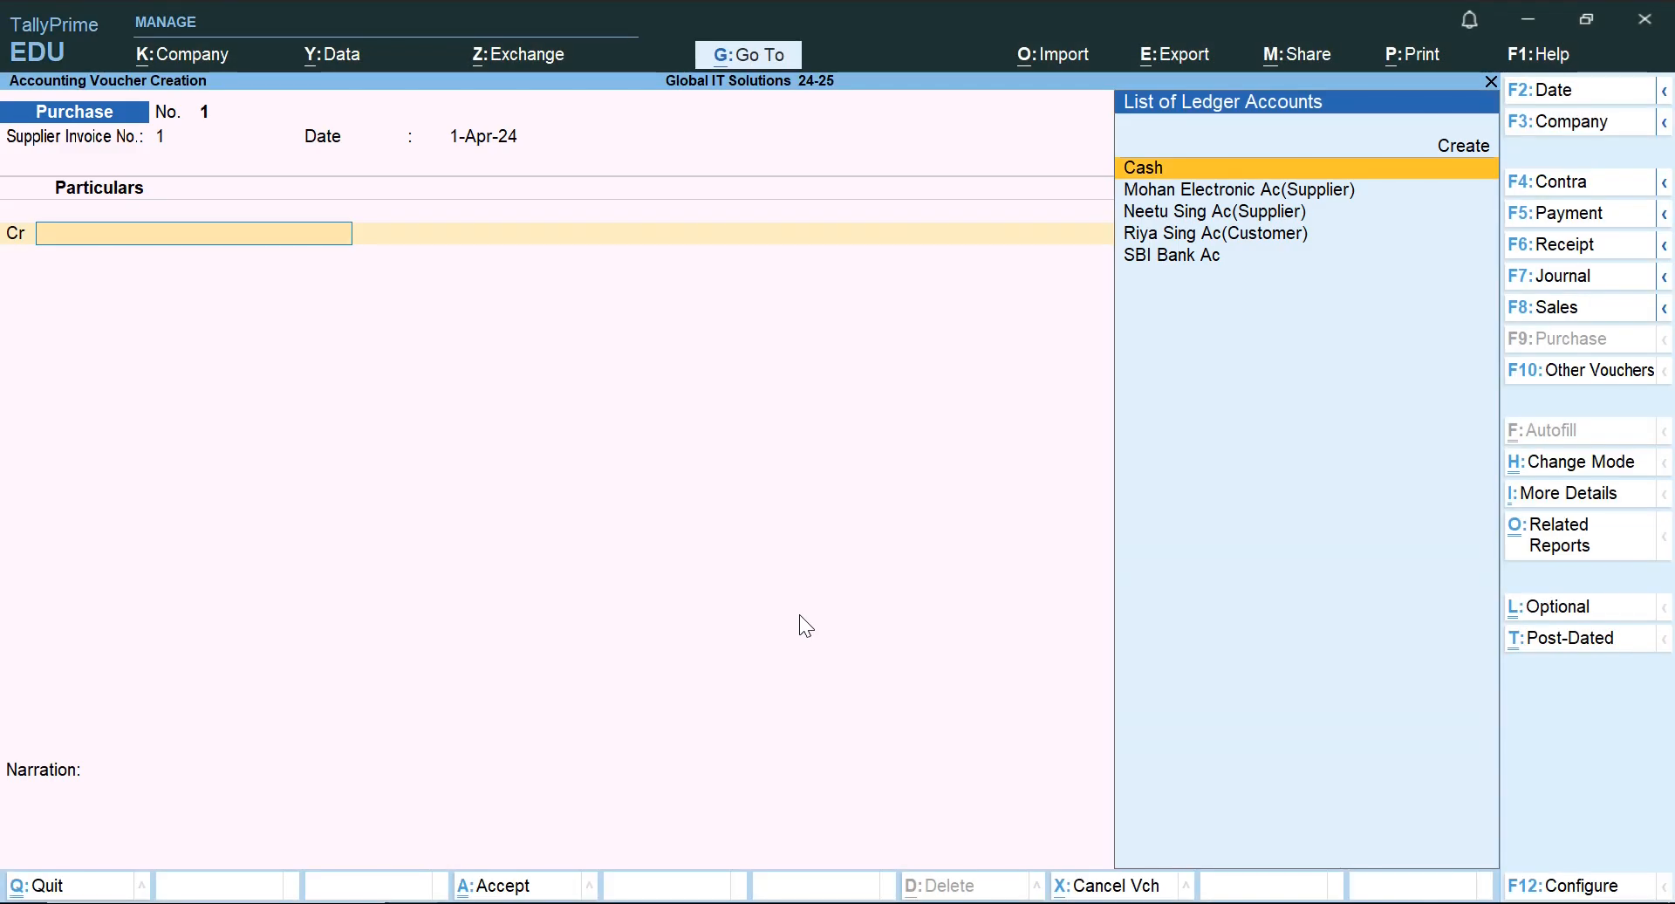
key(alt+Tab)
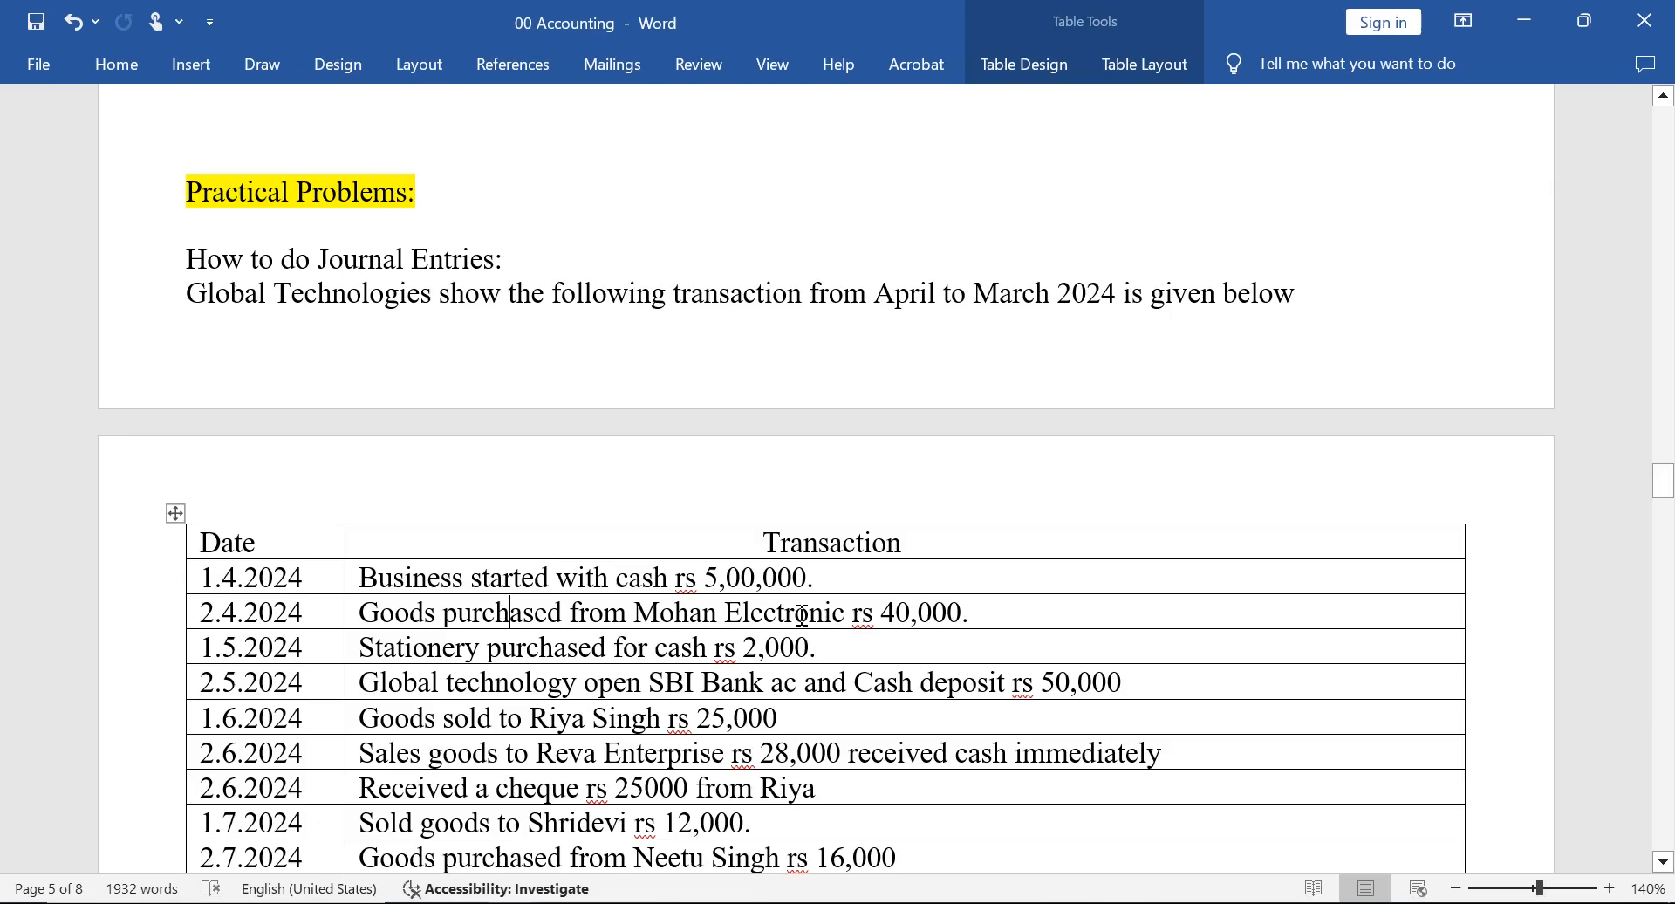
key(alt+Tab)
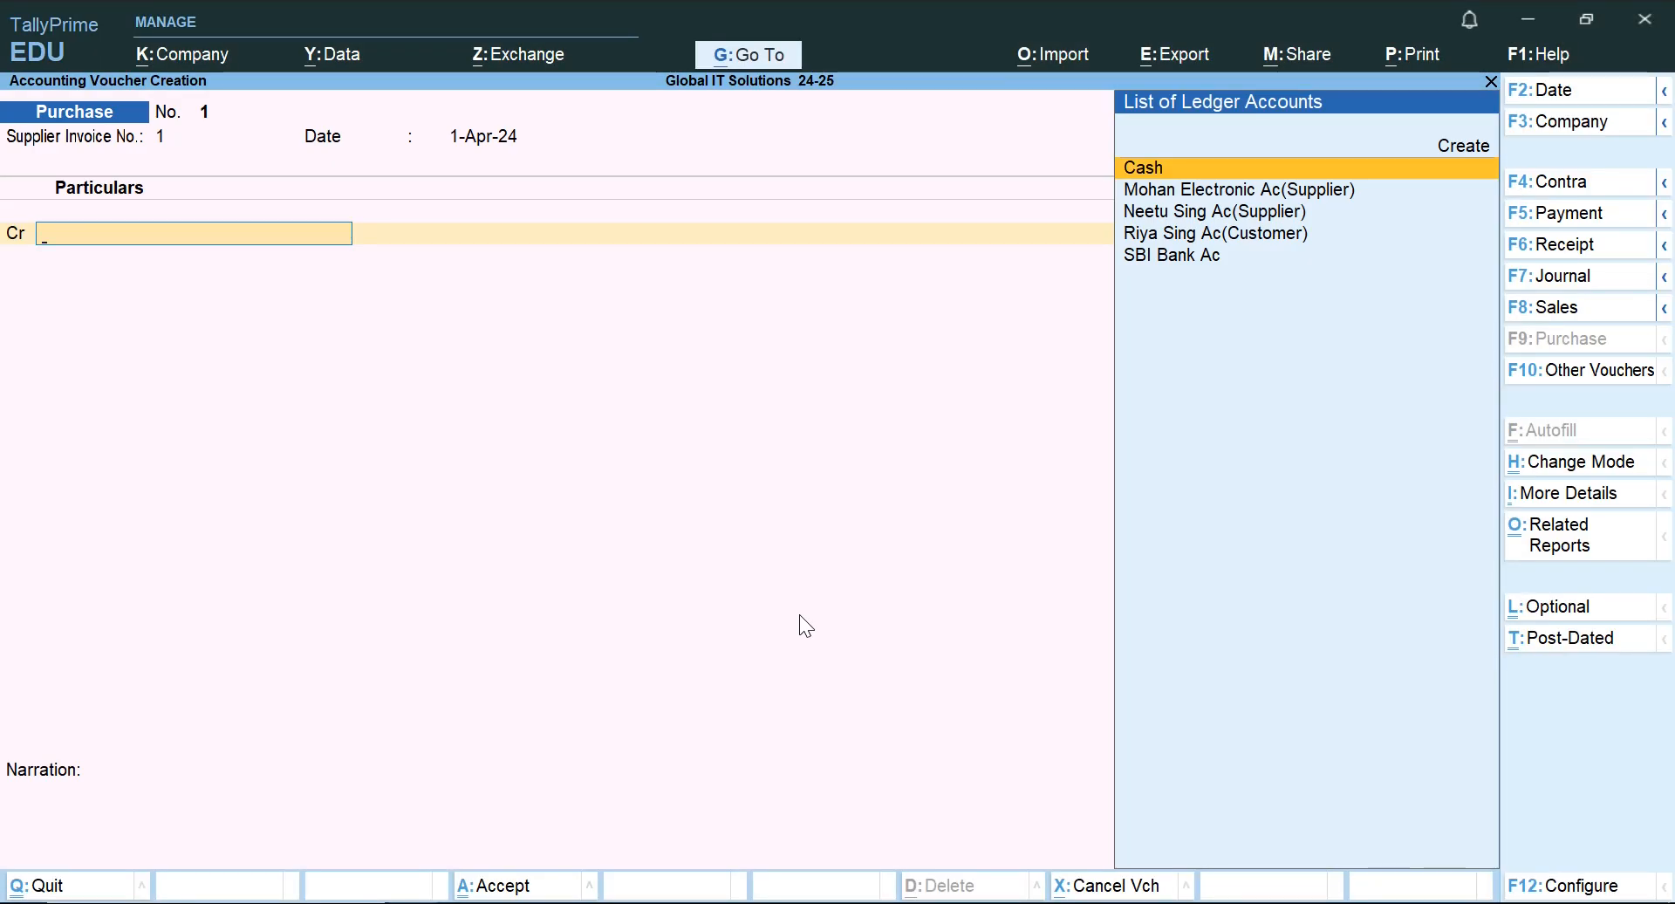
Look through the cash, supplier, customer and bank ledgers available for the voucher's credit line.
key(Down)
key(Down)
key(Down)
key(Down)
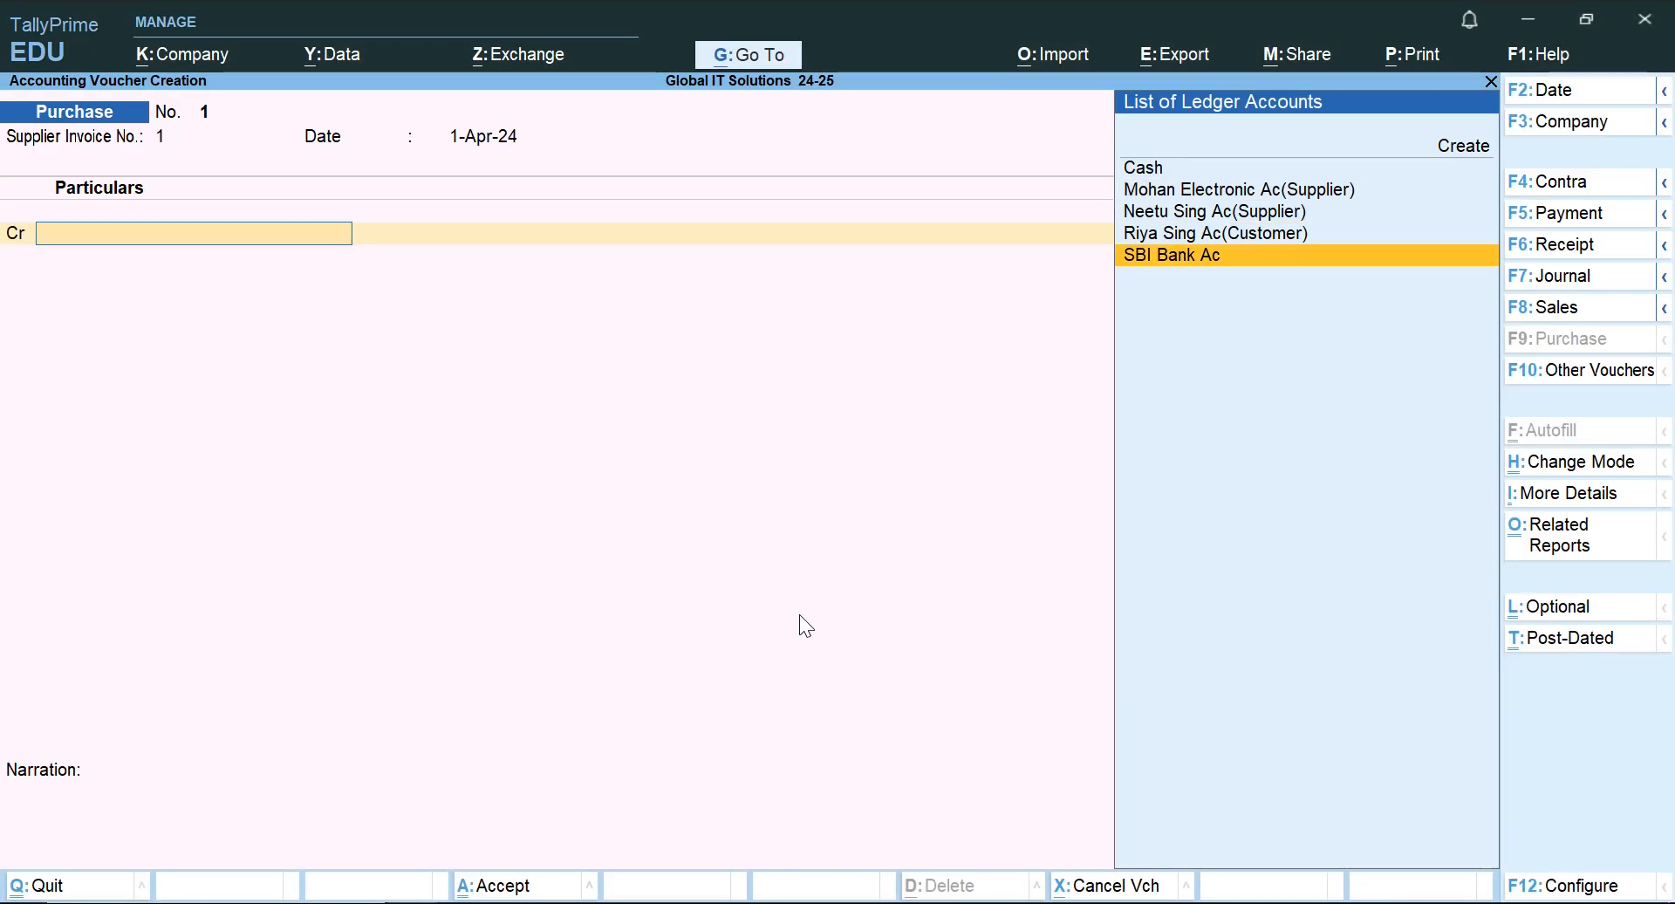
key(Up)
key(Up)
key(Up)
key(Up)
key(Up)
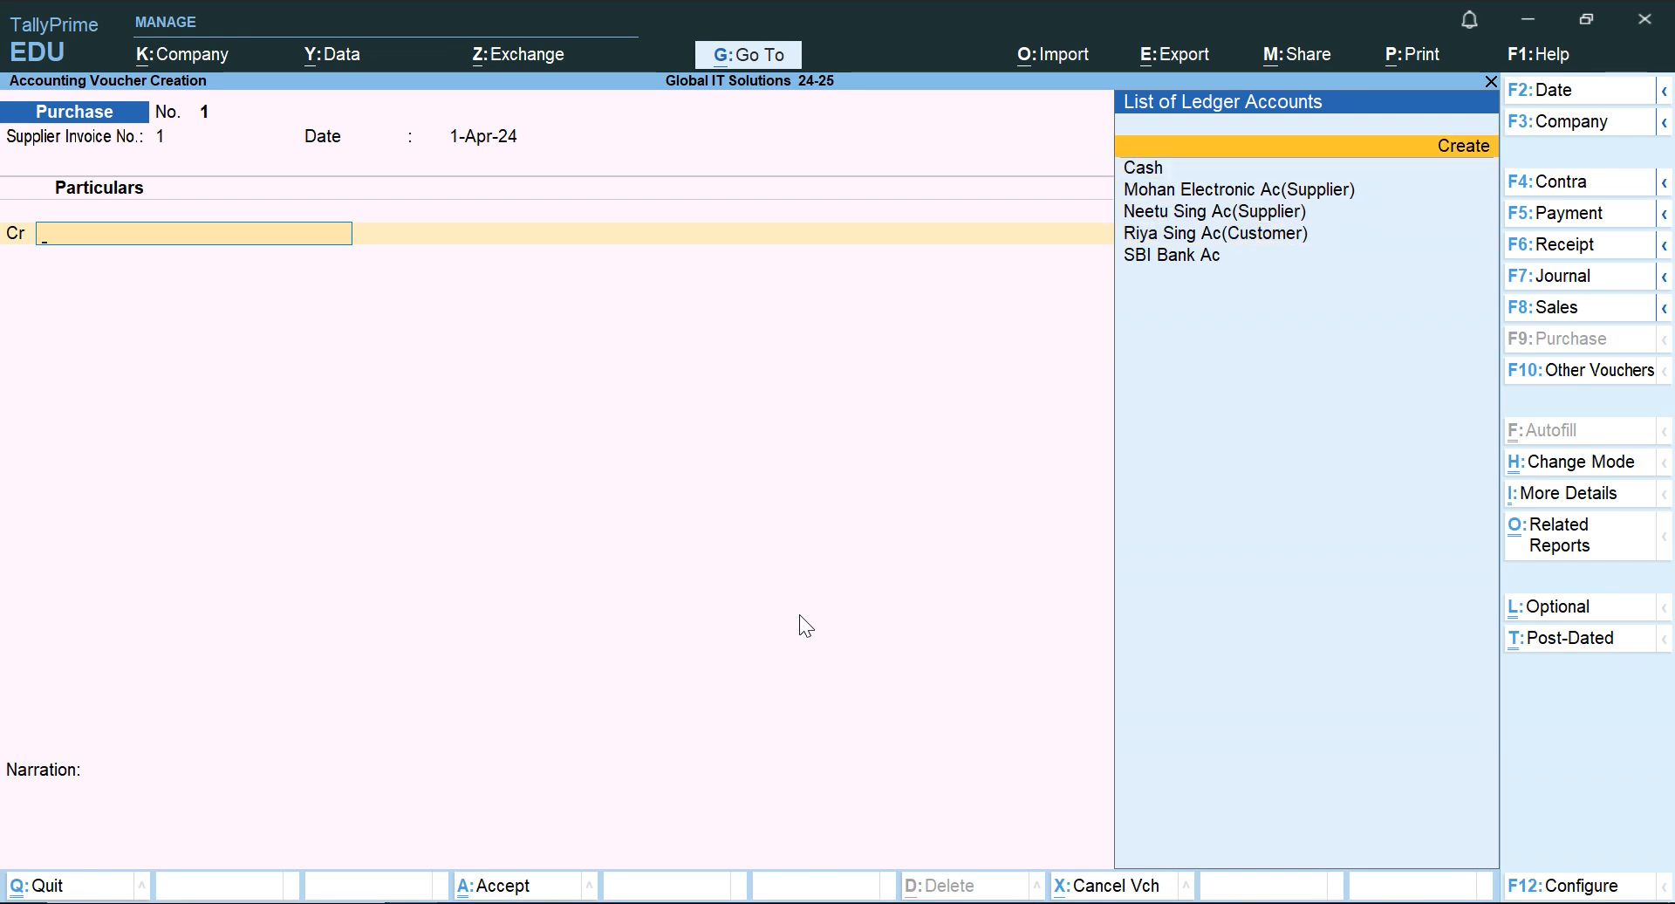
key(Down)
key(Down)
key(Down)
key(Down)
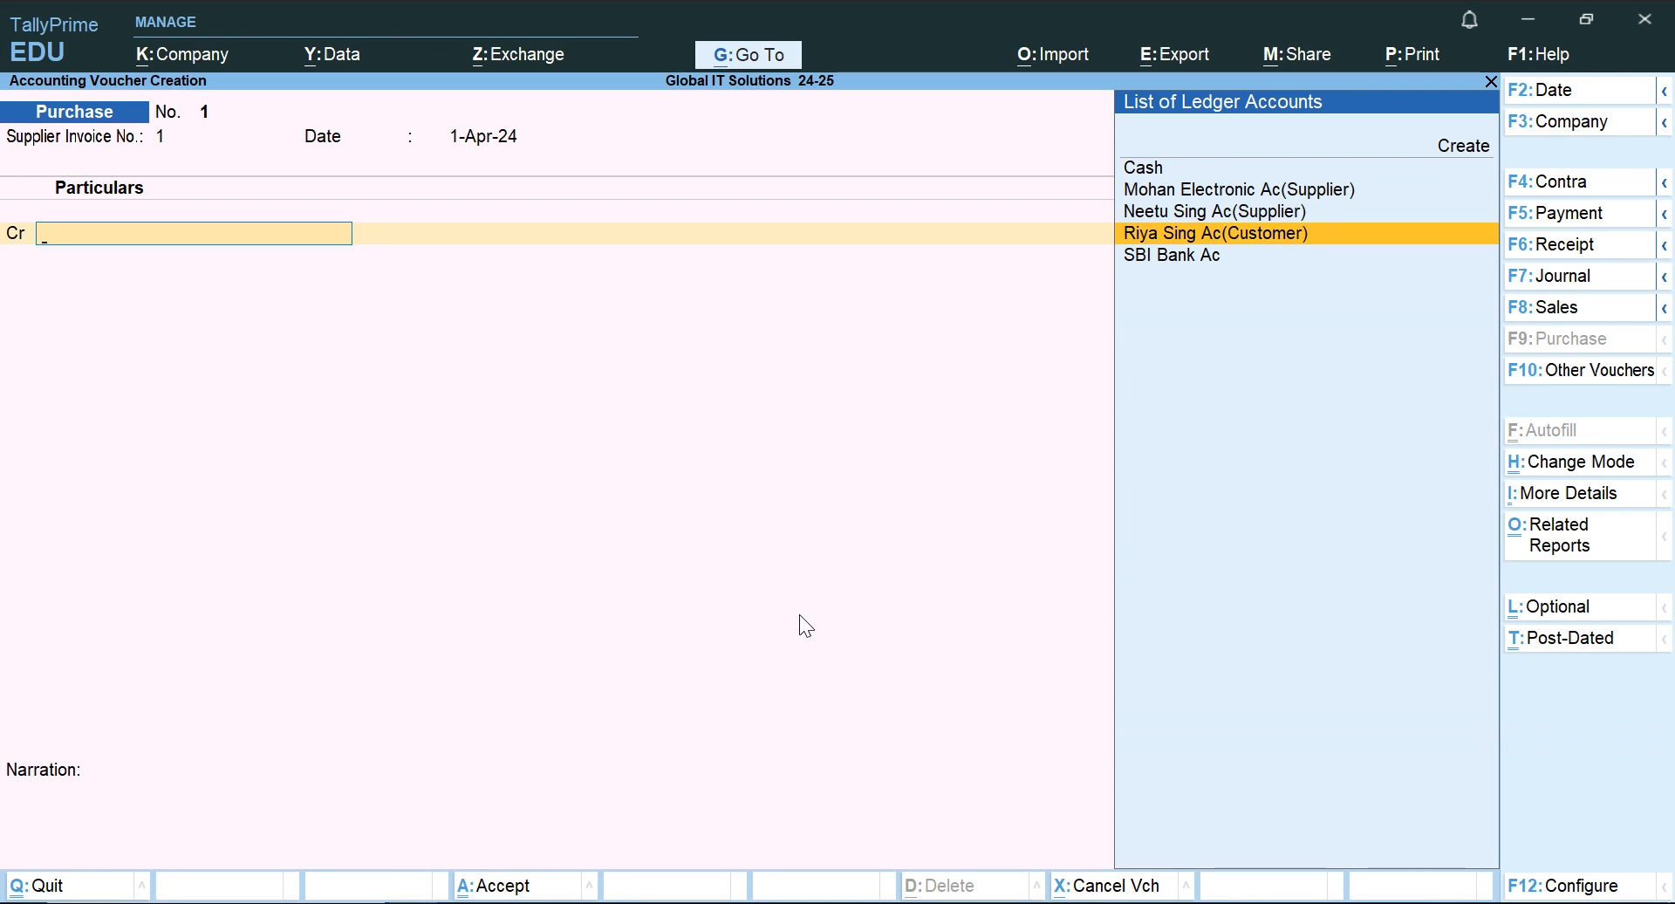
key(Up)
key(Up)
key(Up)
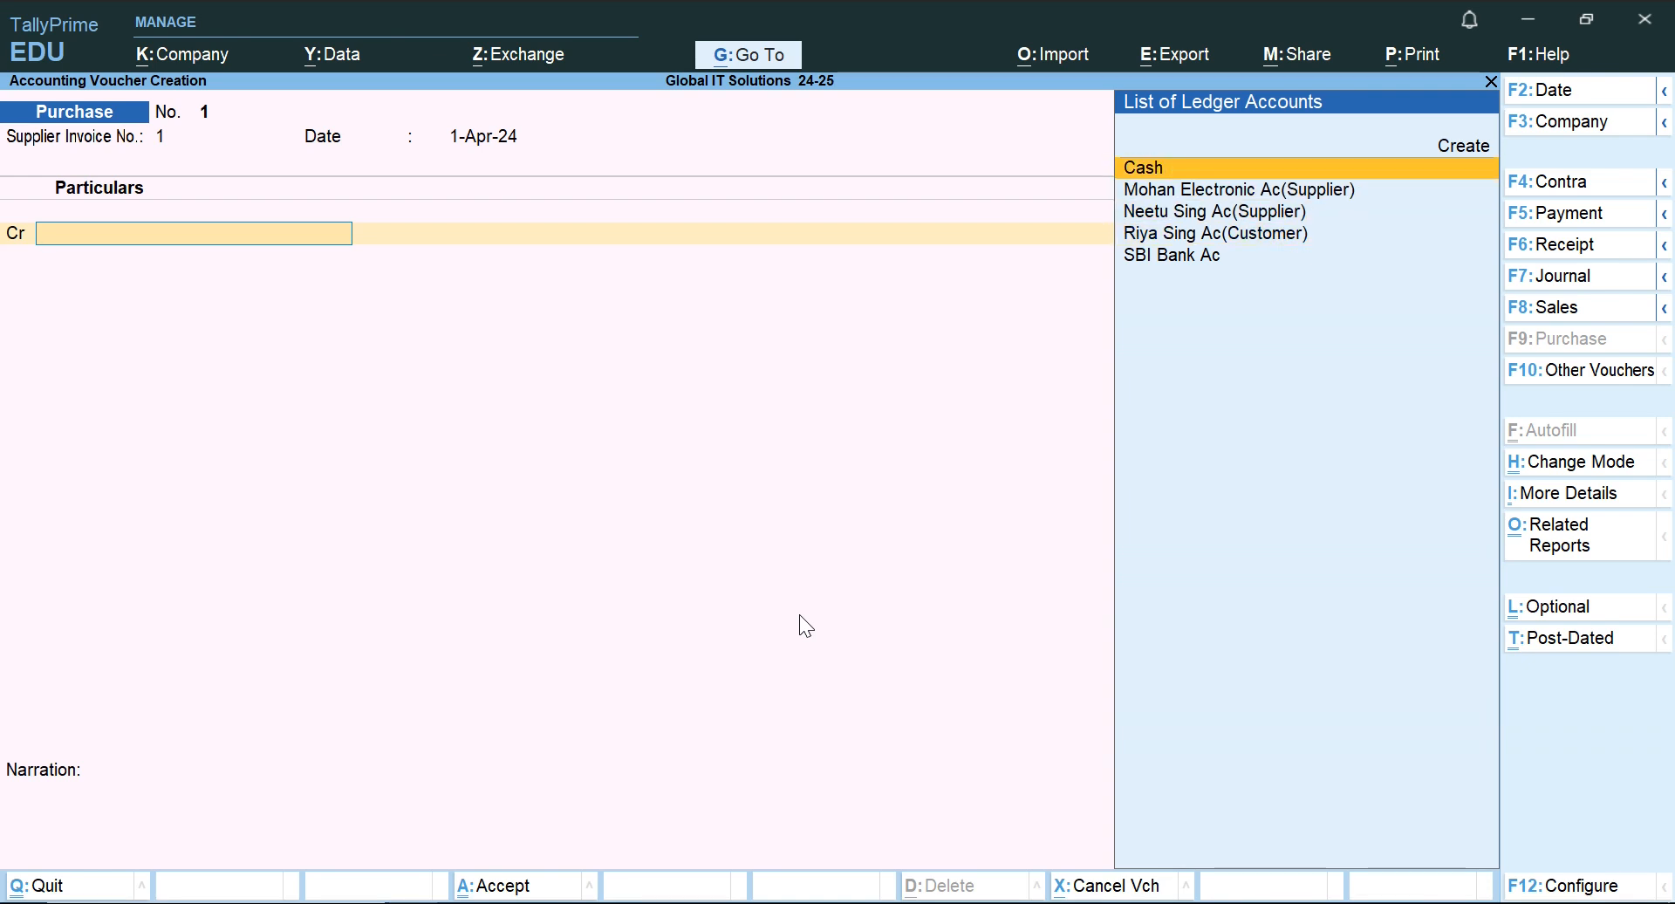
Recheck the supplier in the Word document and choose Mohan Electronic Ac(Supplier) as the voucher's credit ledger.
key(alt+Tab)
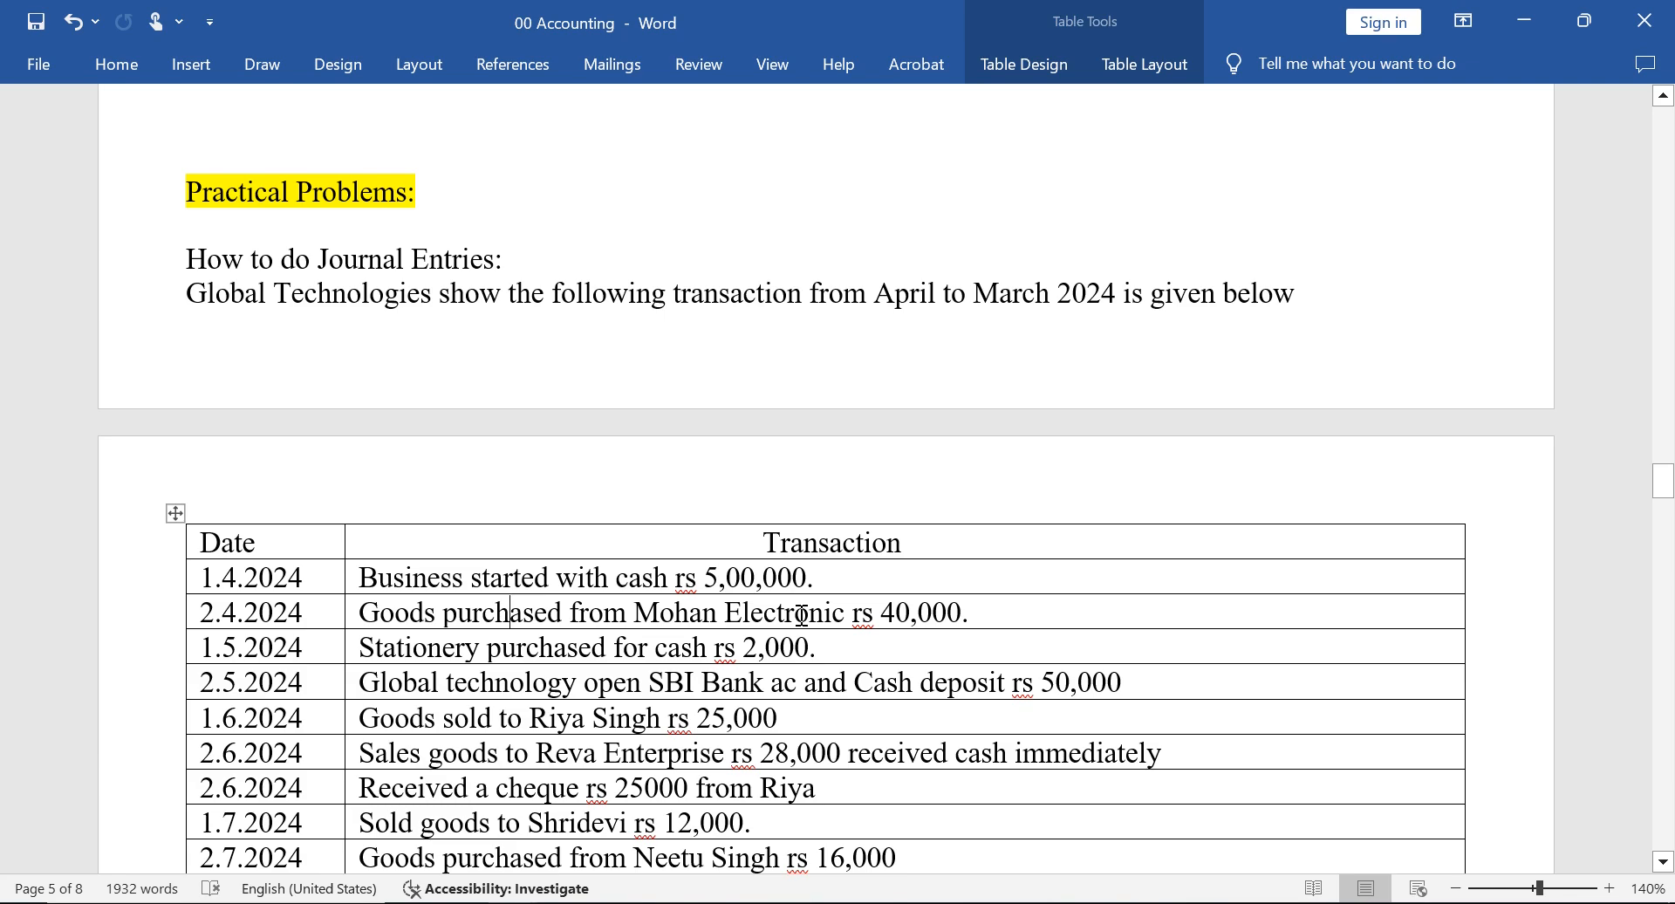
key(alt+Tab)
key(Down)
key(Return)
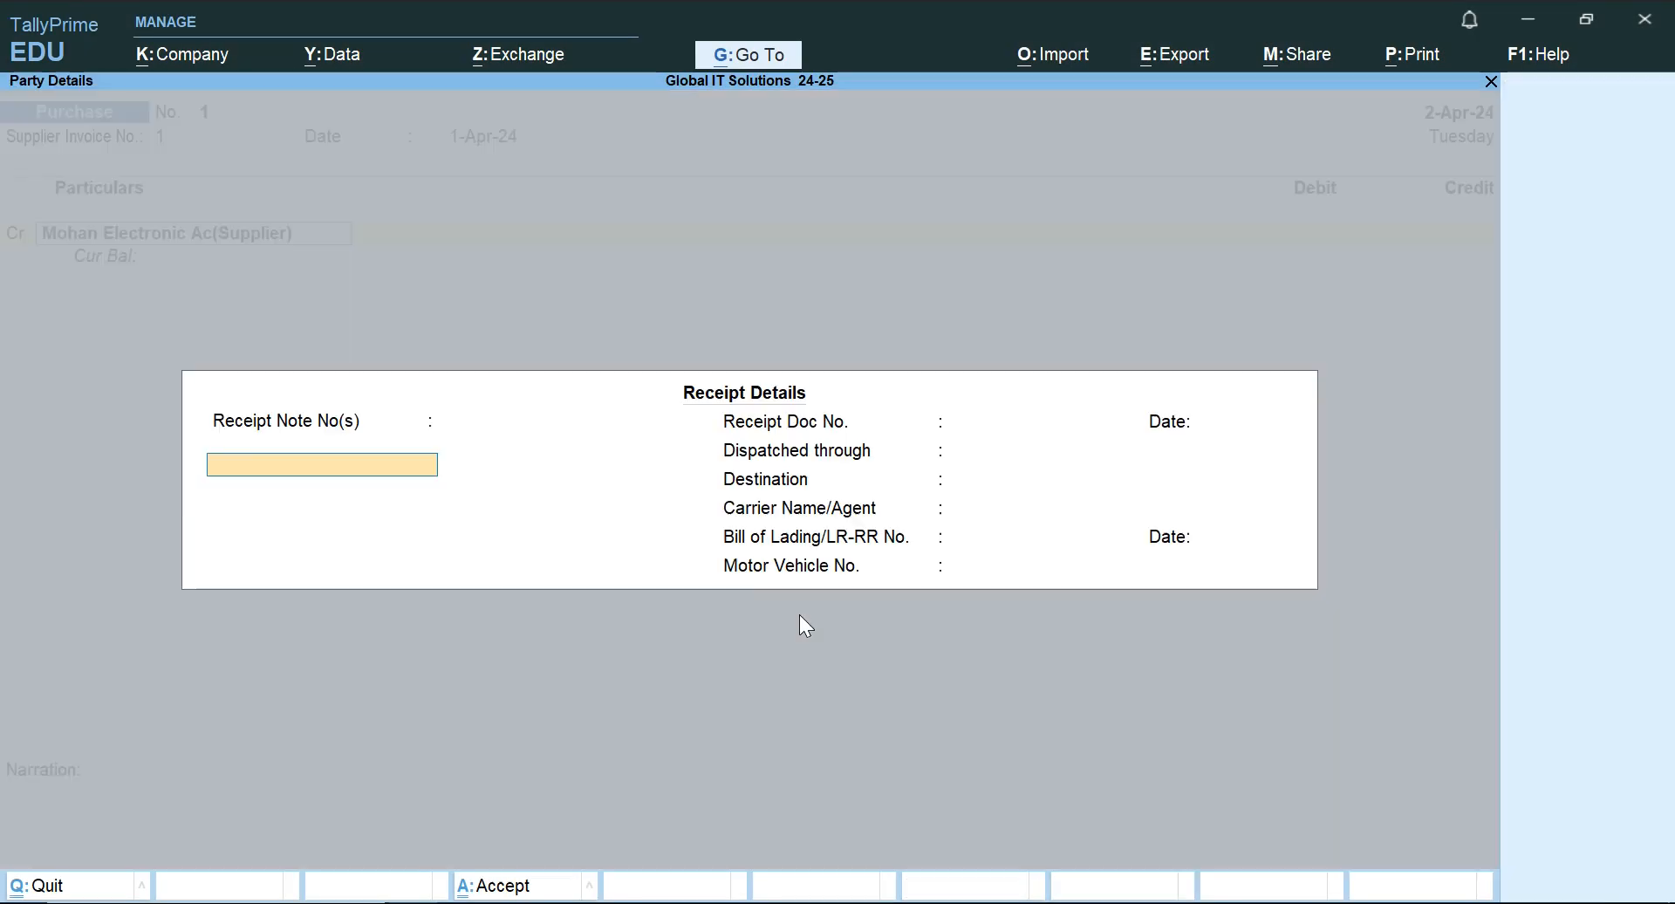
Leave the receipt details blank and accept the supplier's party details with Uttar Pradesh as the place of supply.
key(Return)
key(Return)
key(Return)
key(Return)
key(Return)
key(Return)
key(Return)
key(Return)
key(Return)
key(Return)
key(Return)
key(Return)
key(Return)
key(Return)
key(Return)
key(Return)
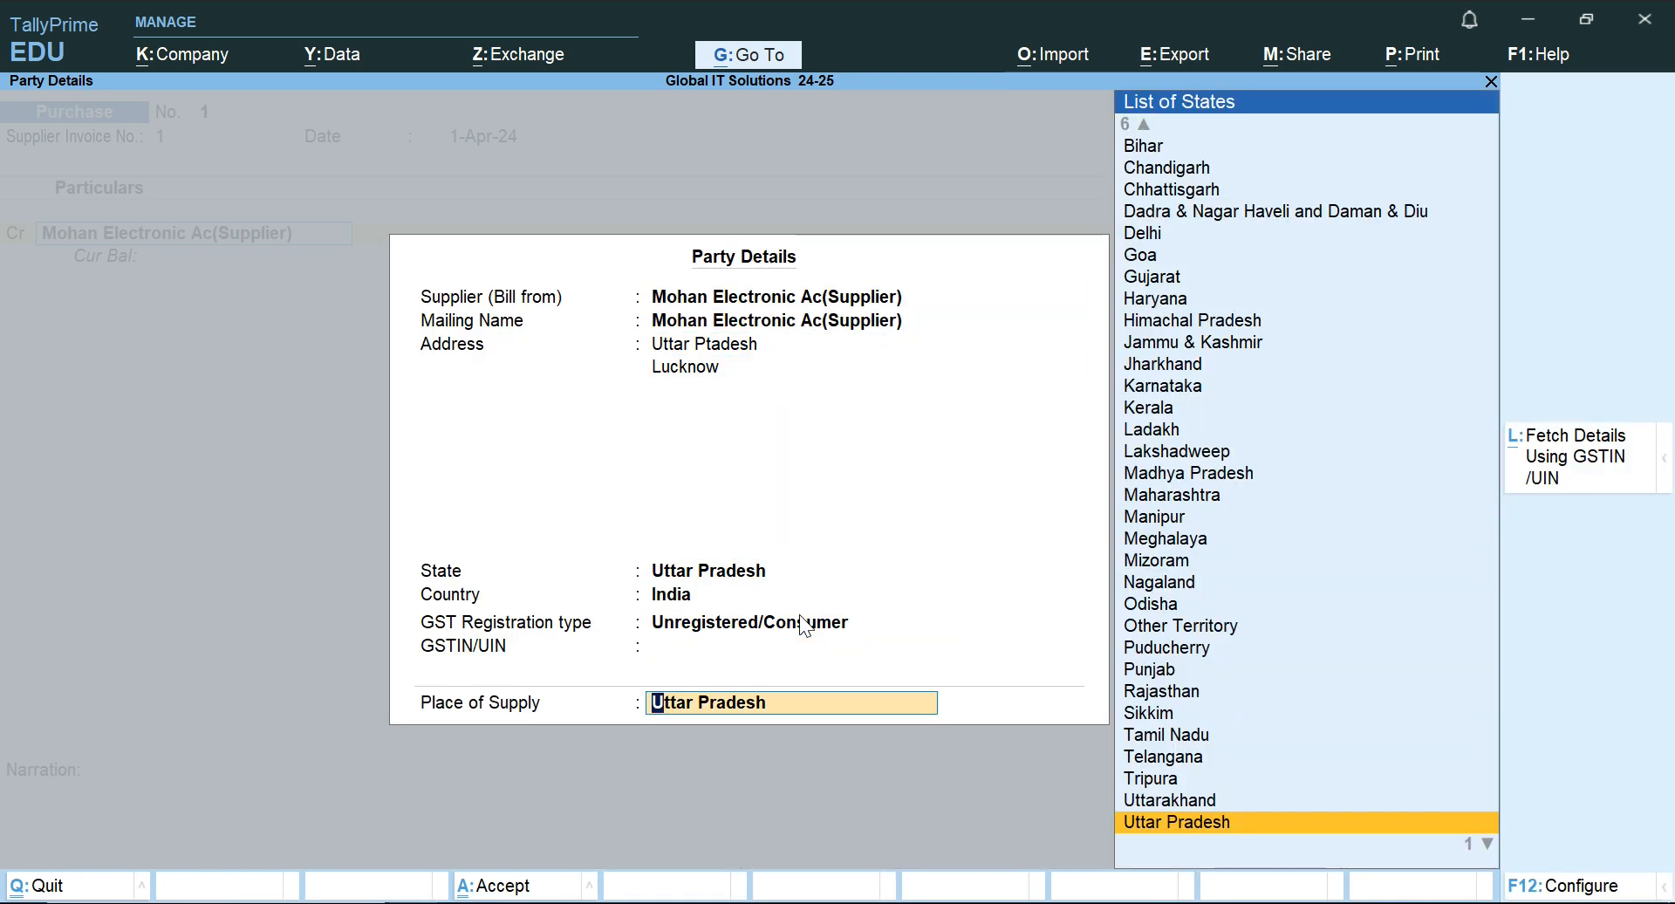
key(Return)
Credit Mohan Electronic Ac(Supplier) with 40,000 and allocate the amount to New Ref 1.
text(40,)
text(000)
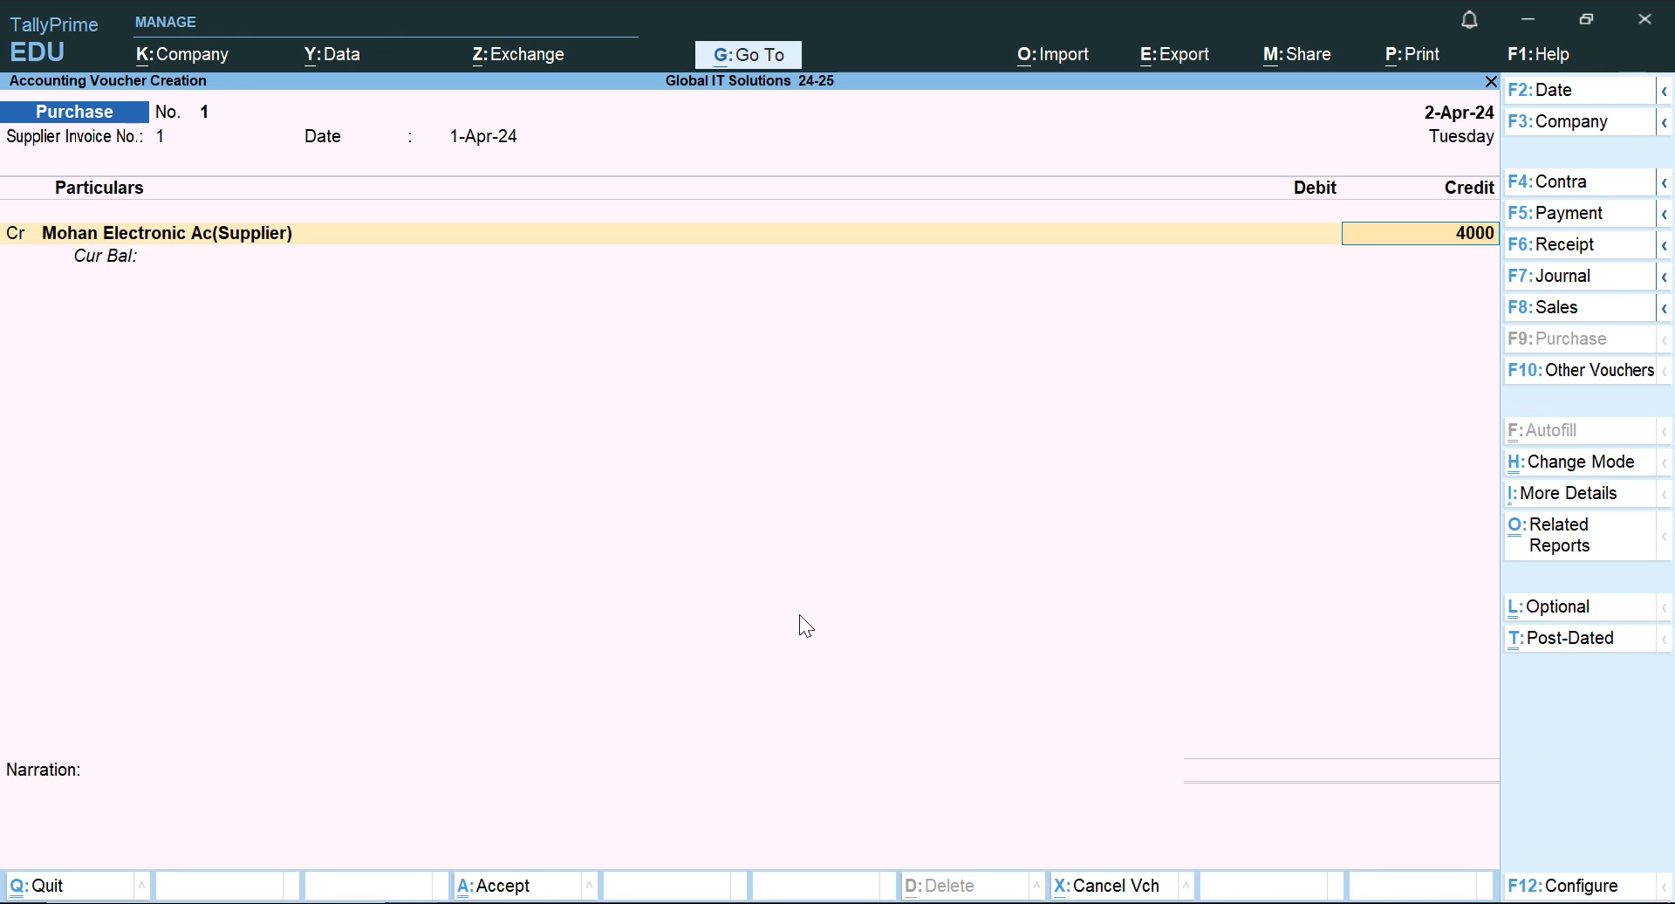
key(Return)
key(Return)
key(Return)
key(Return)
key(Return)
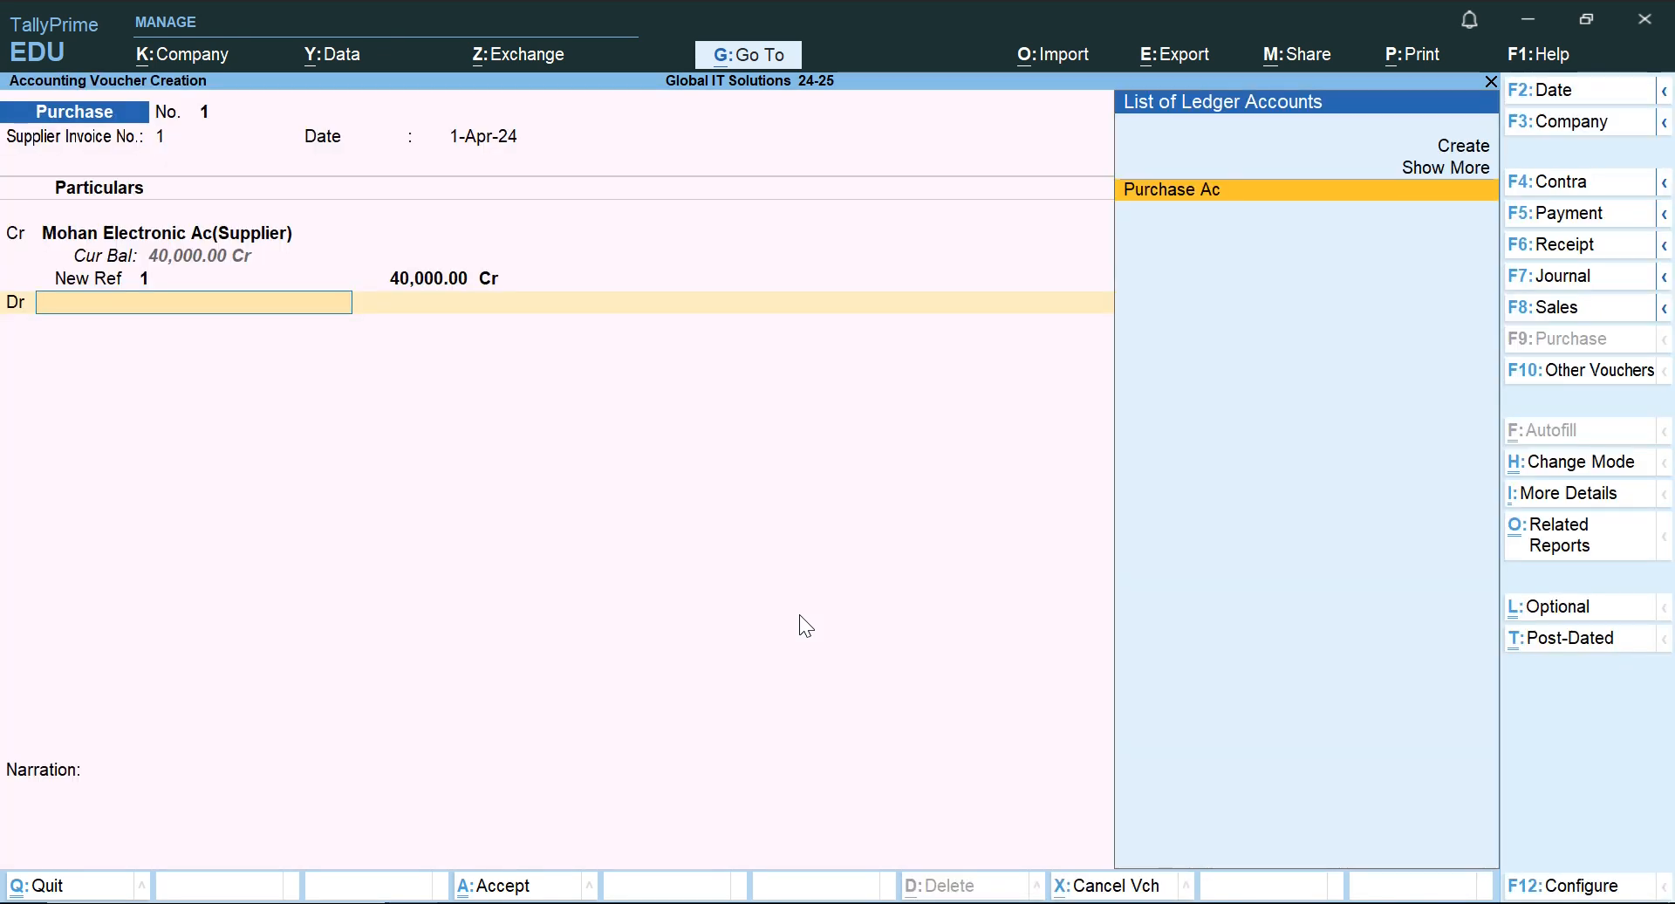
Choose Purchase Ac as the voucher's debit ledger and rename that ledger Purchase Accounts.
key(Return)
key(BackSpace)
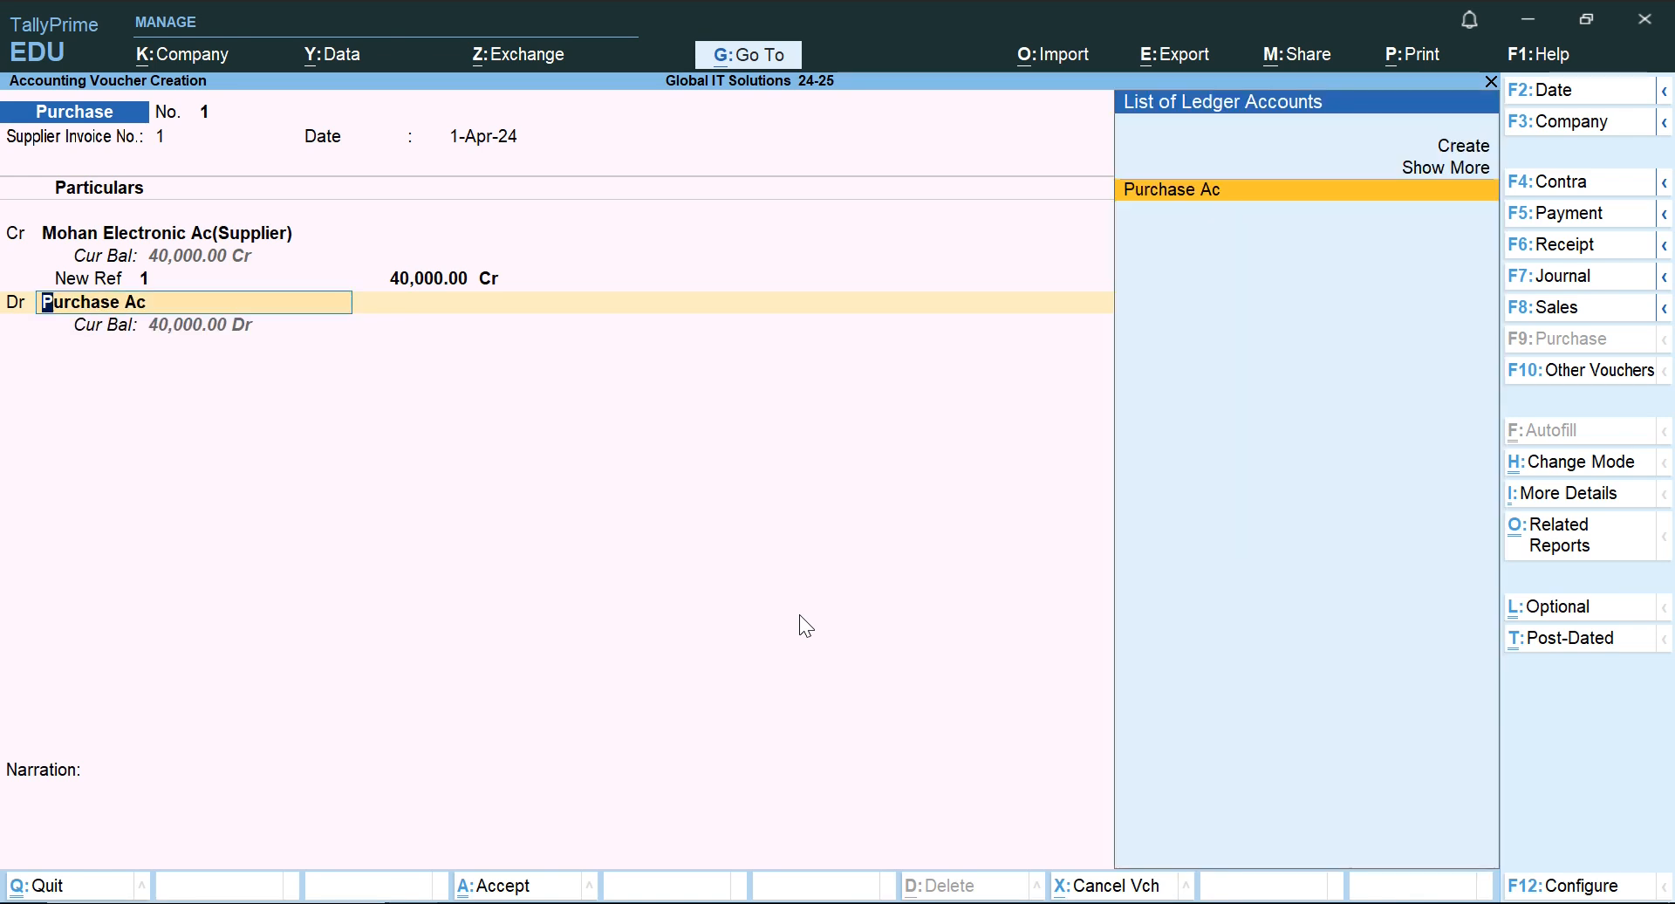
key(ctrl+Return)
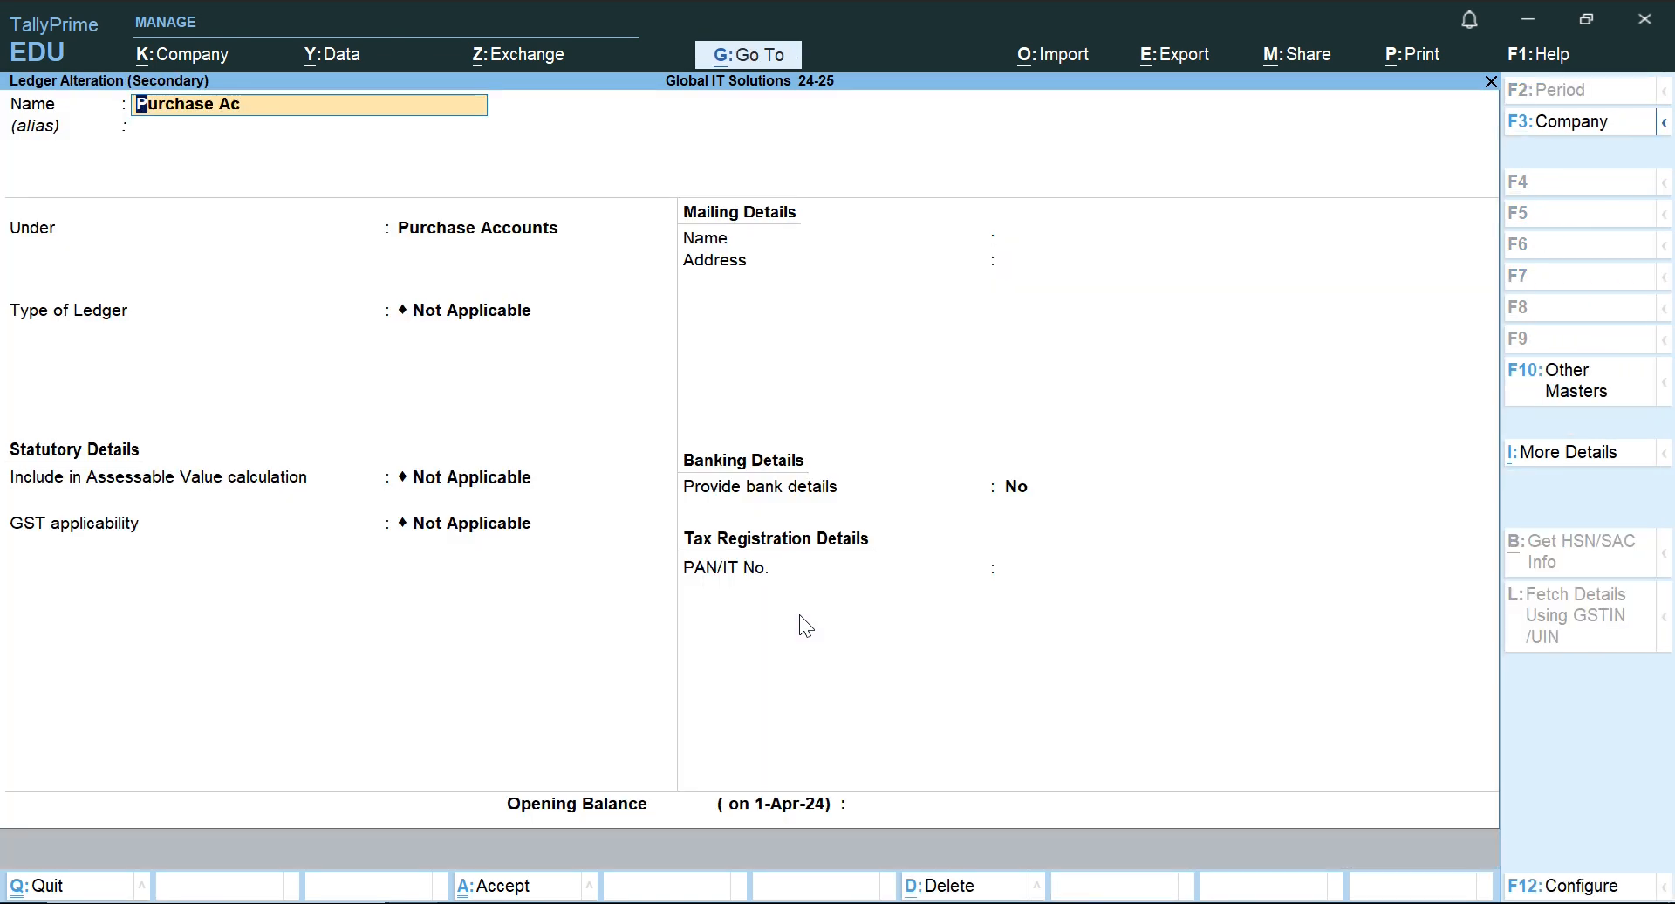
key(BackSpace)
text(cco)
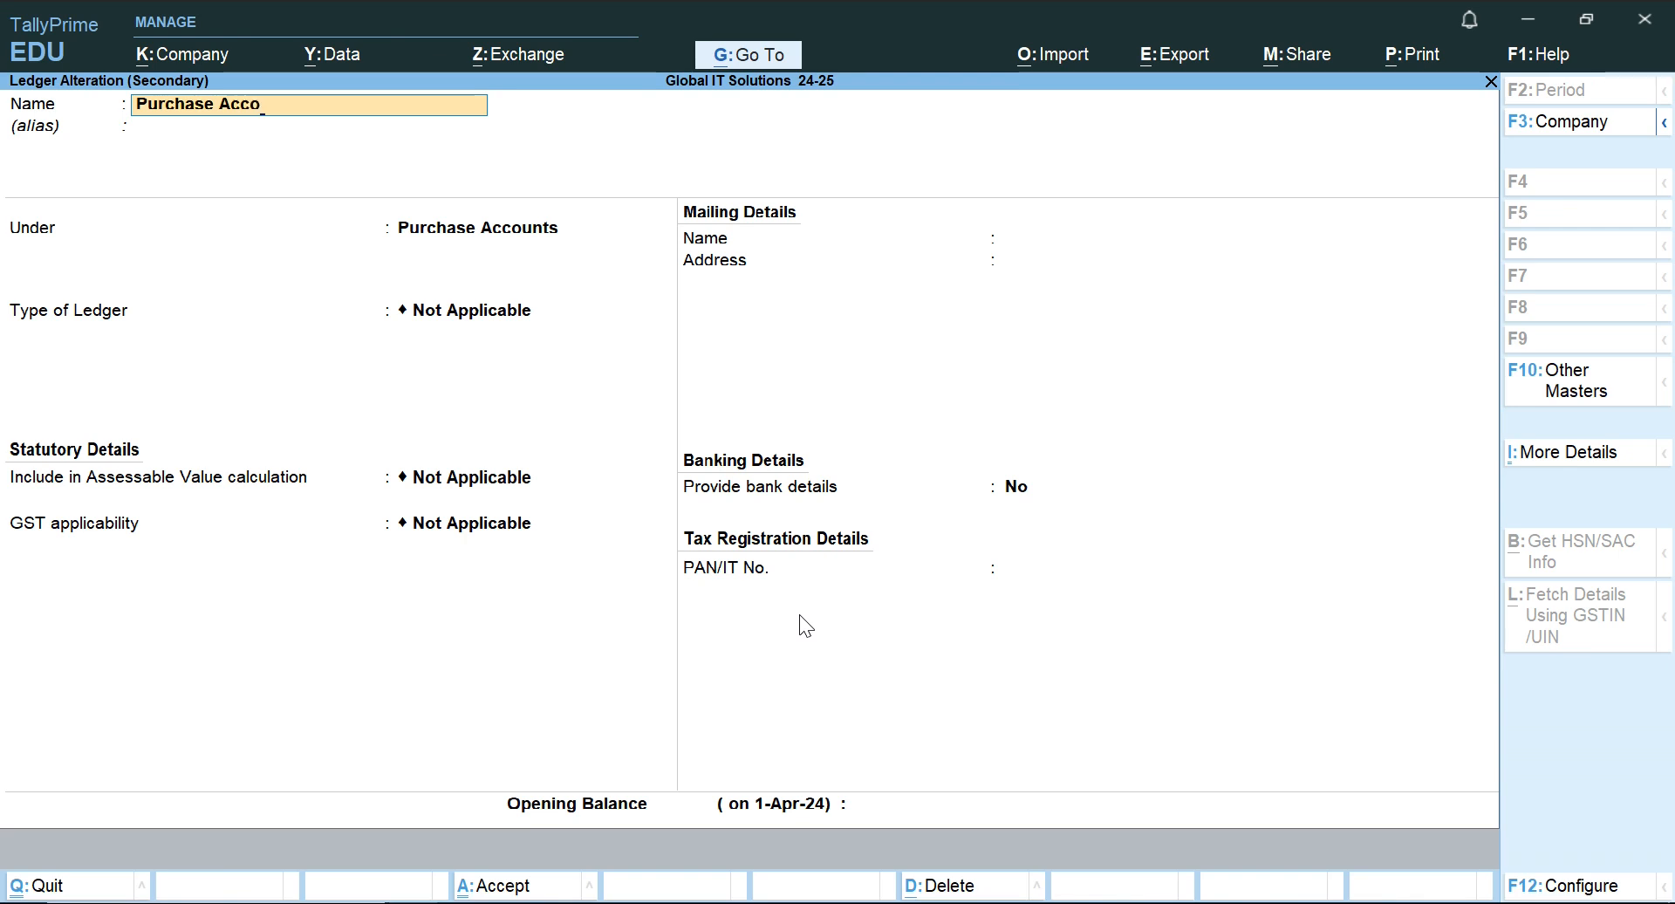
text(unts)
Accept the renamed ledger's remaining details, keeping Not Applicable for the assessable value and no opening balance.
key(Return)
key(Return)
key(Return)
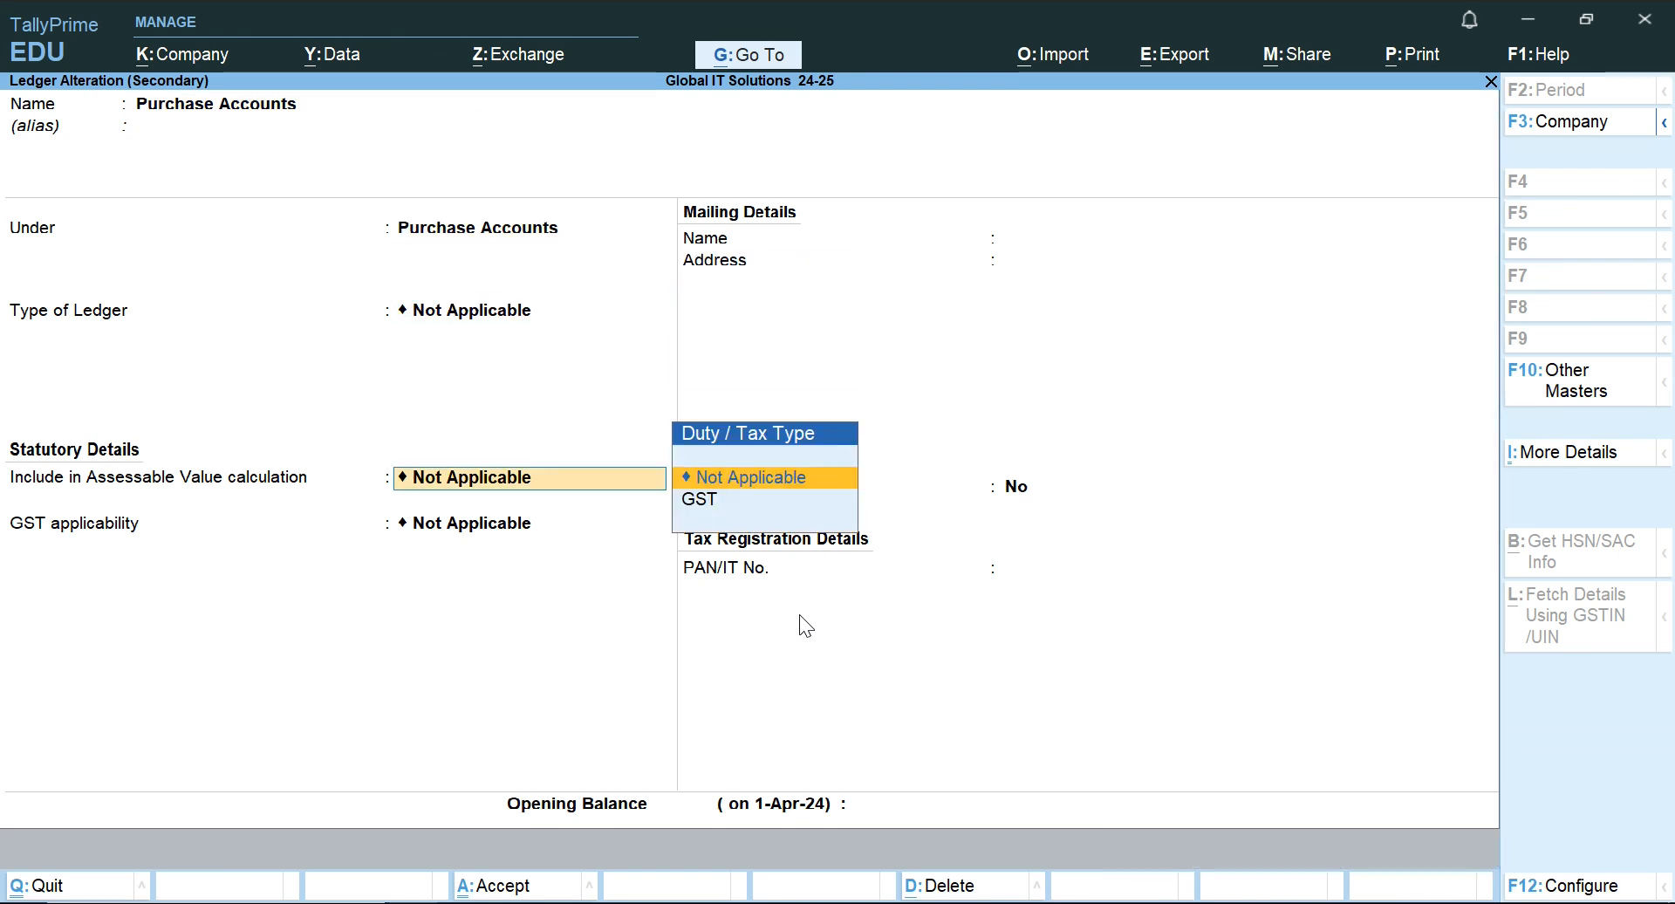
key(Return)
key(Return)
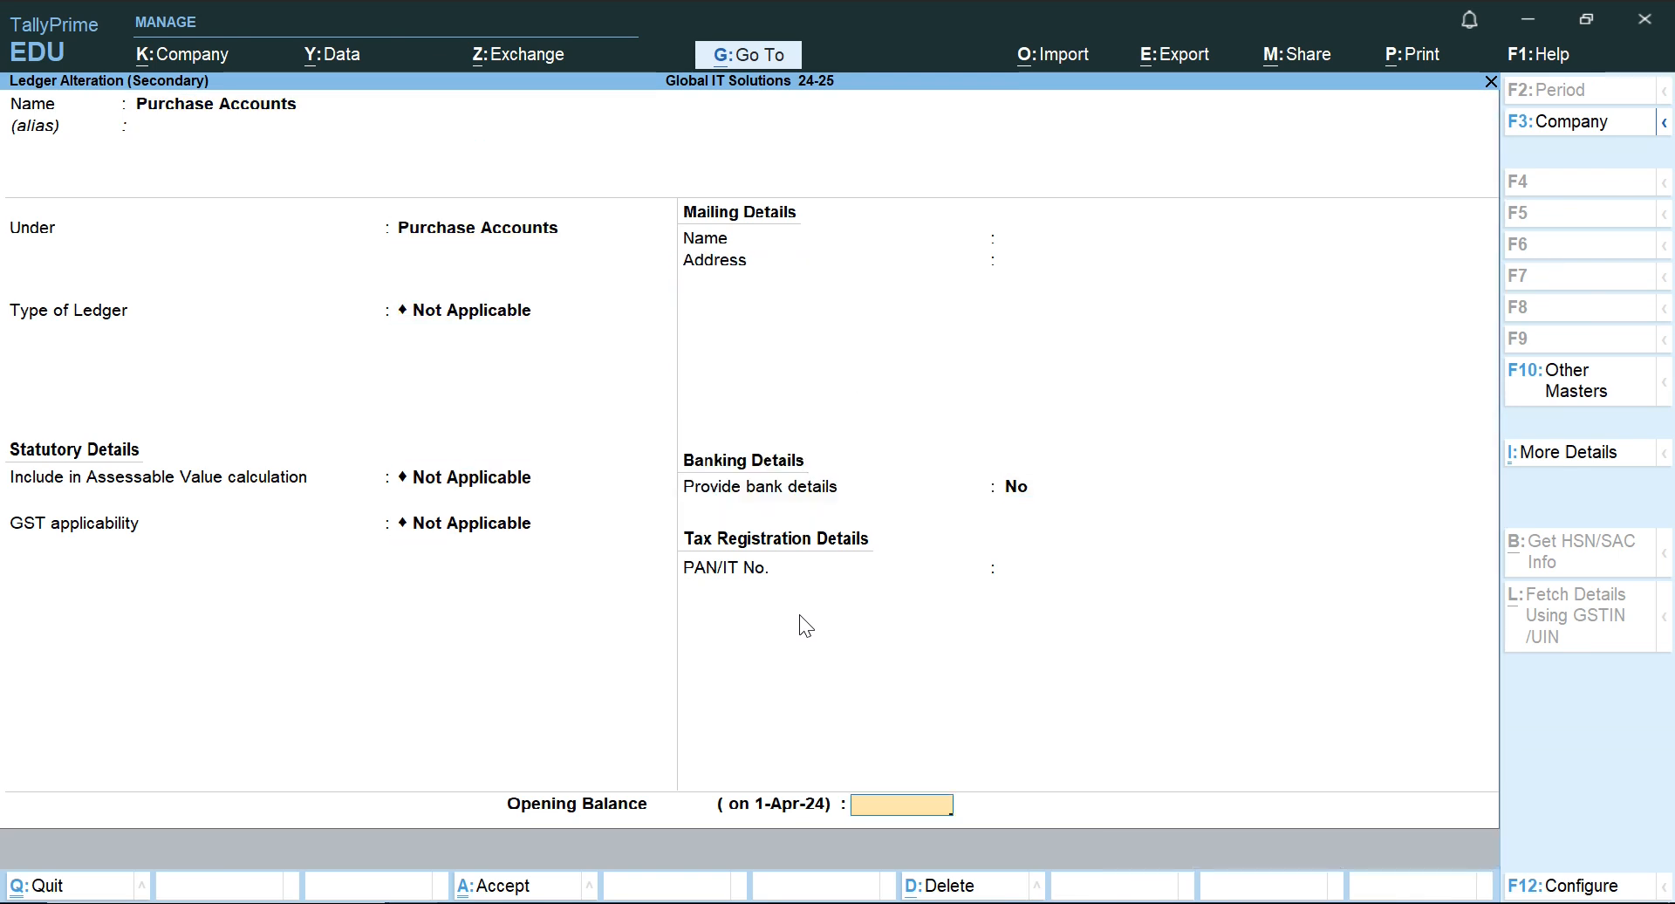
key(Return)
key(Return)
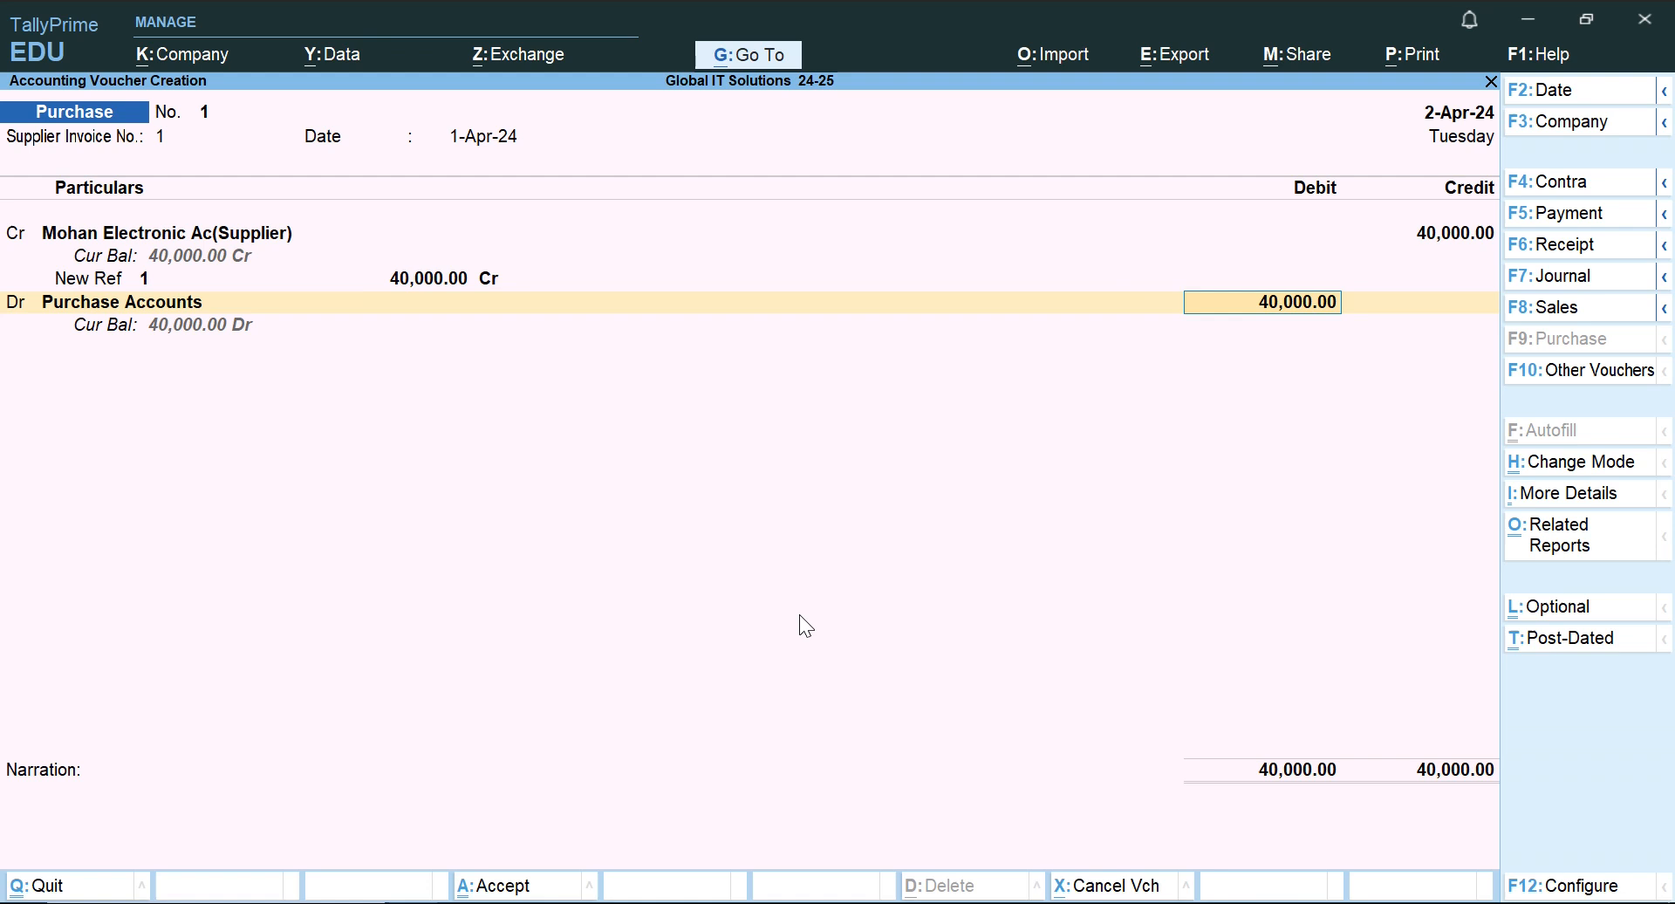
key(Return)
key(alt+c)
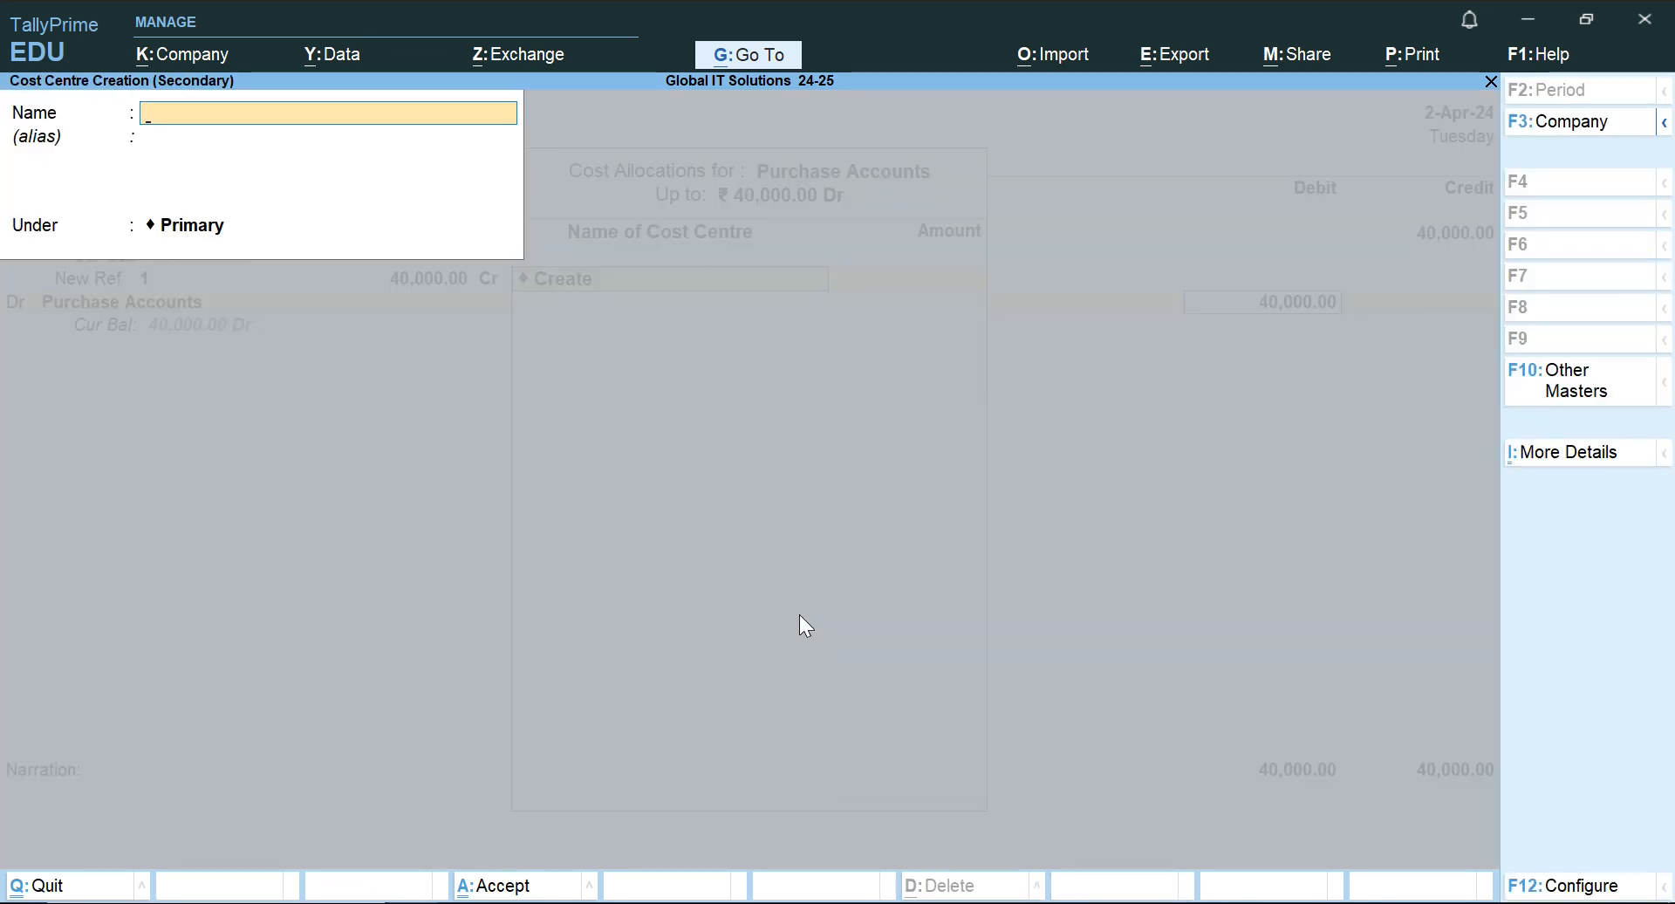
key(Escape)
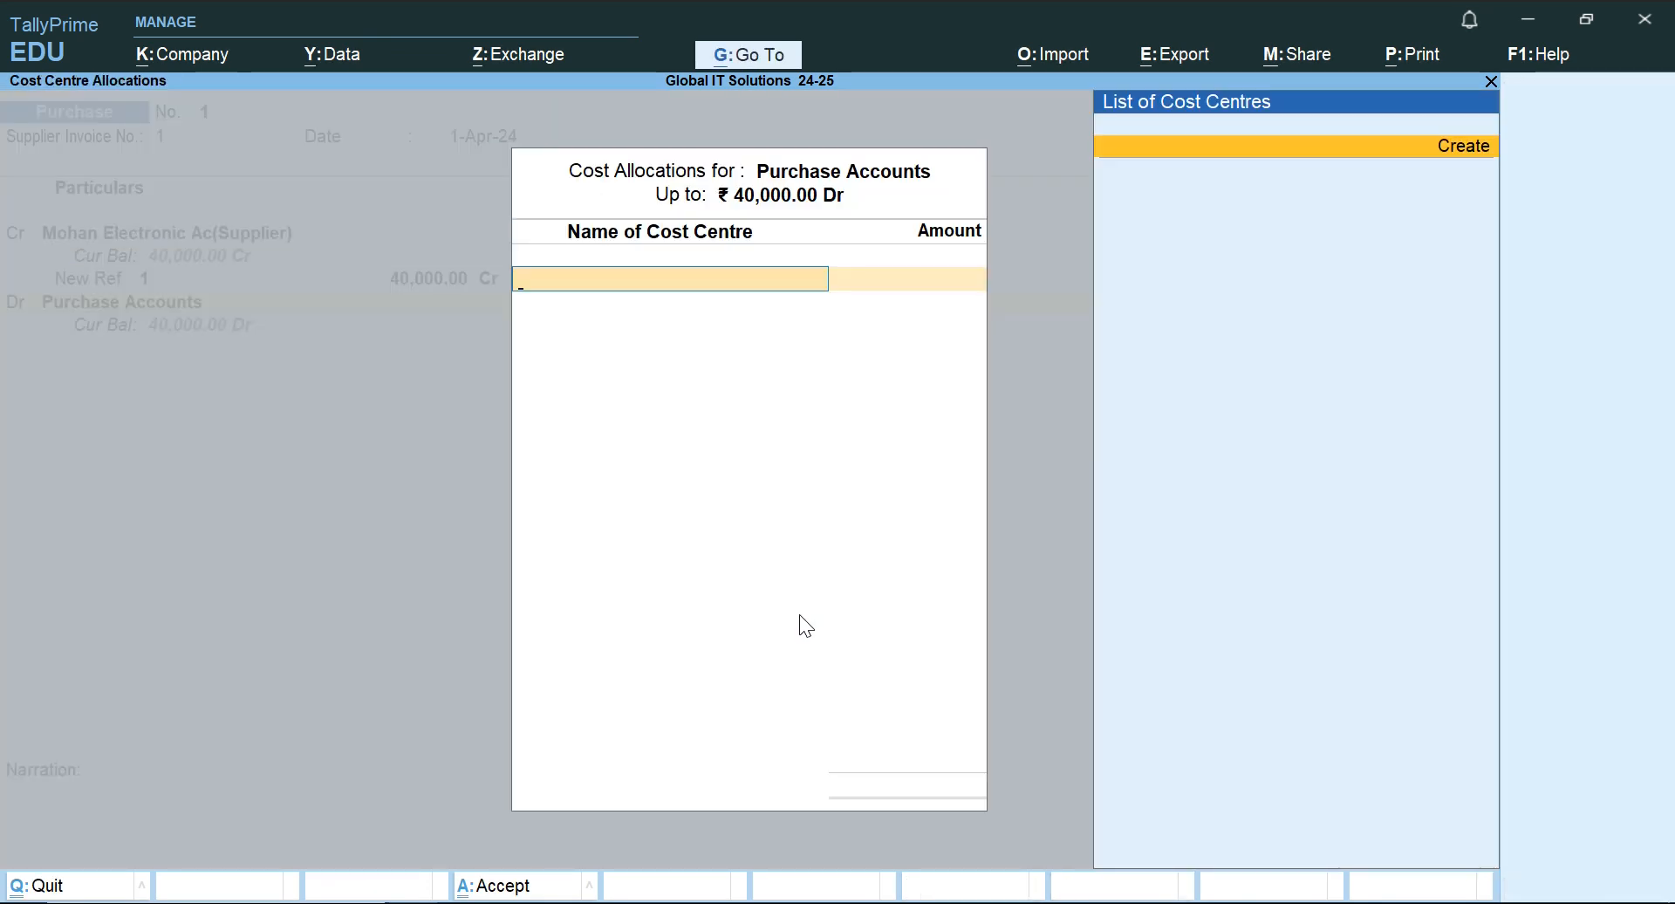
key(Escape)
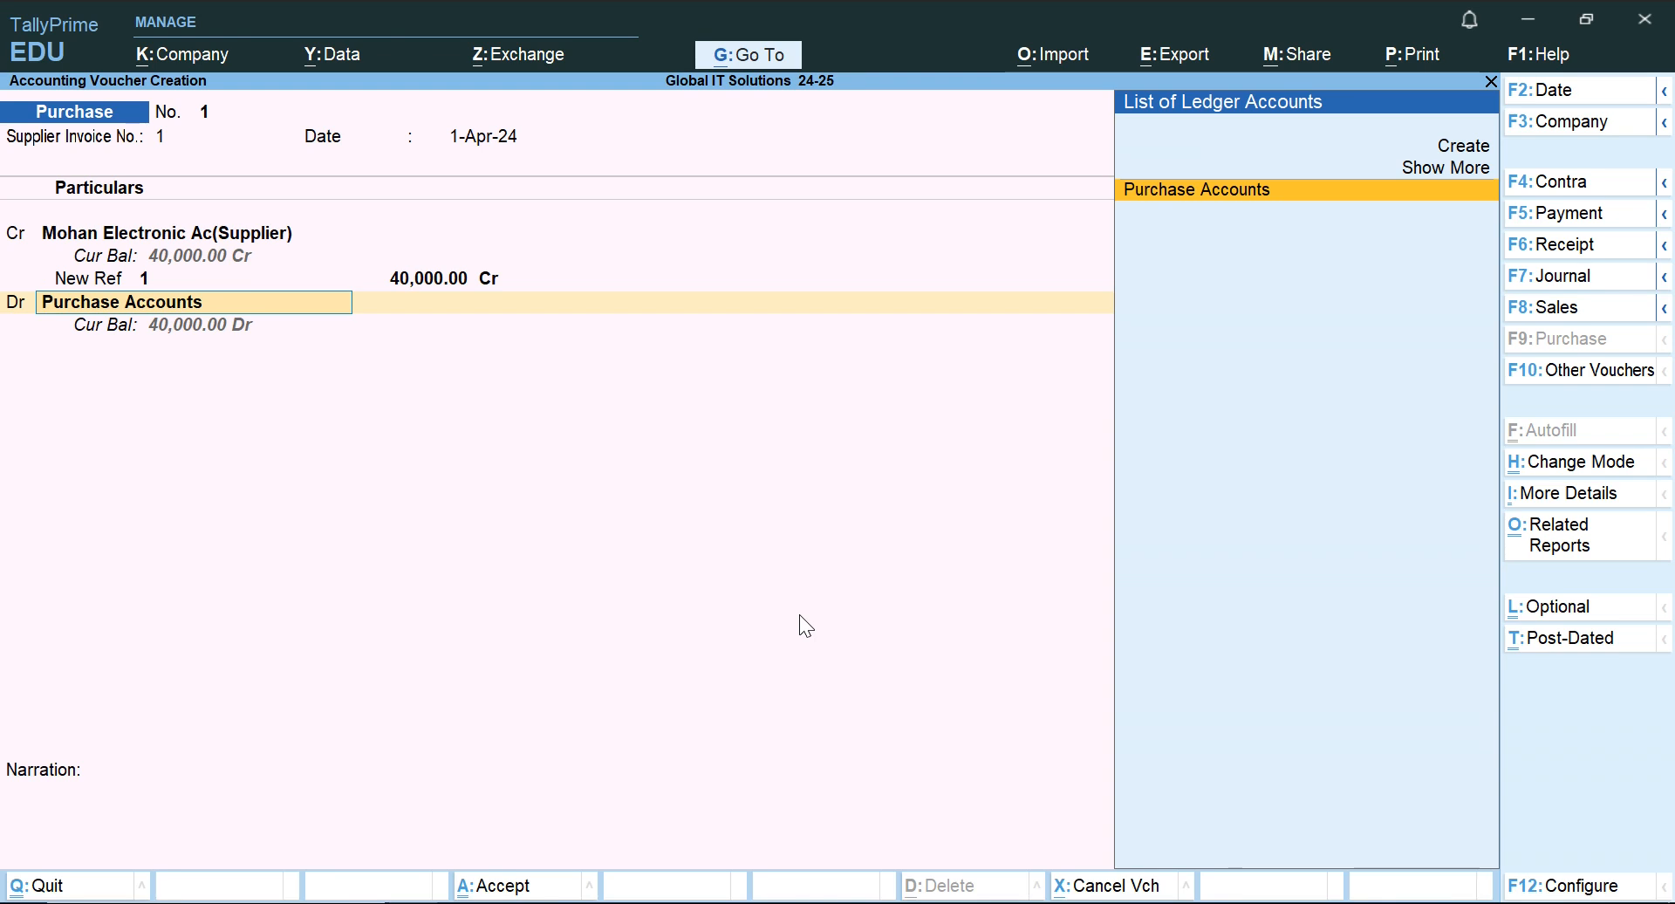
Disable bill-wise entry and cost centres in the company features.
key(F11)
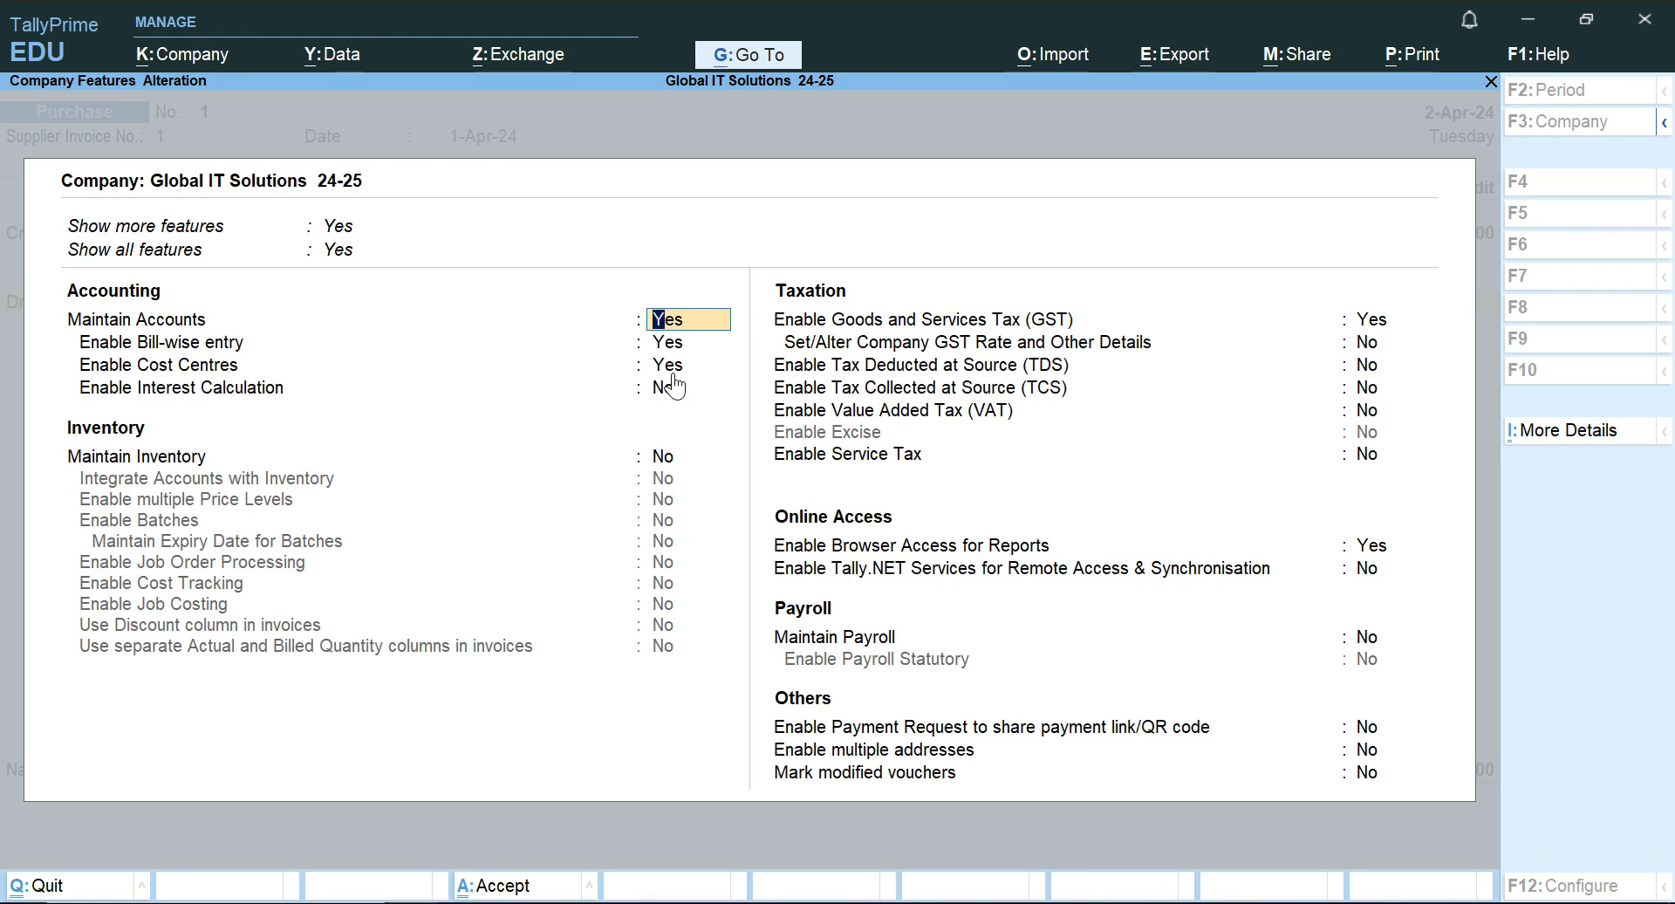
key(Down)
key(Down)
text(n)
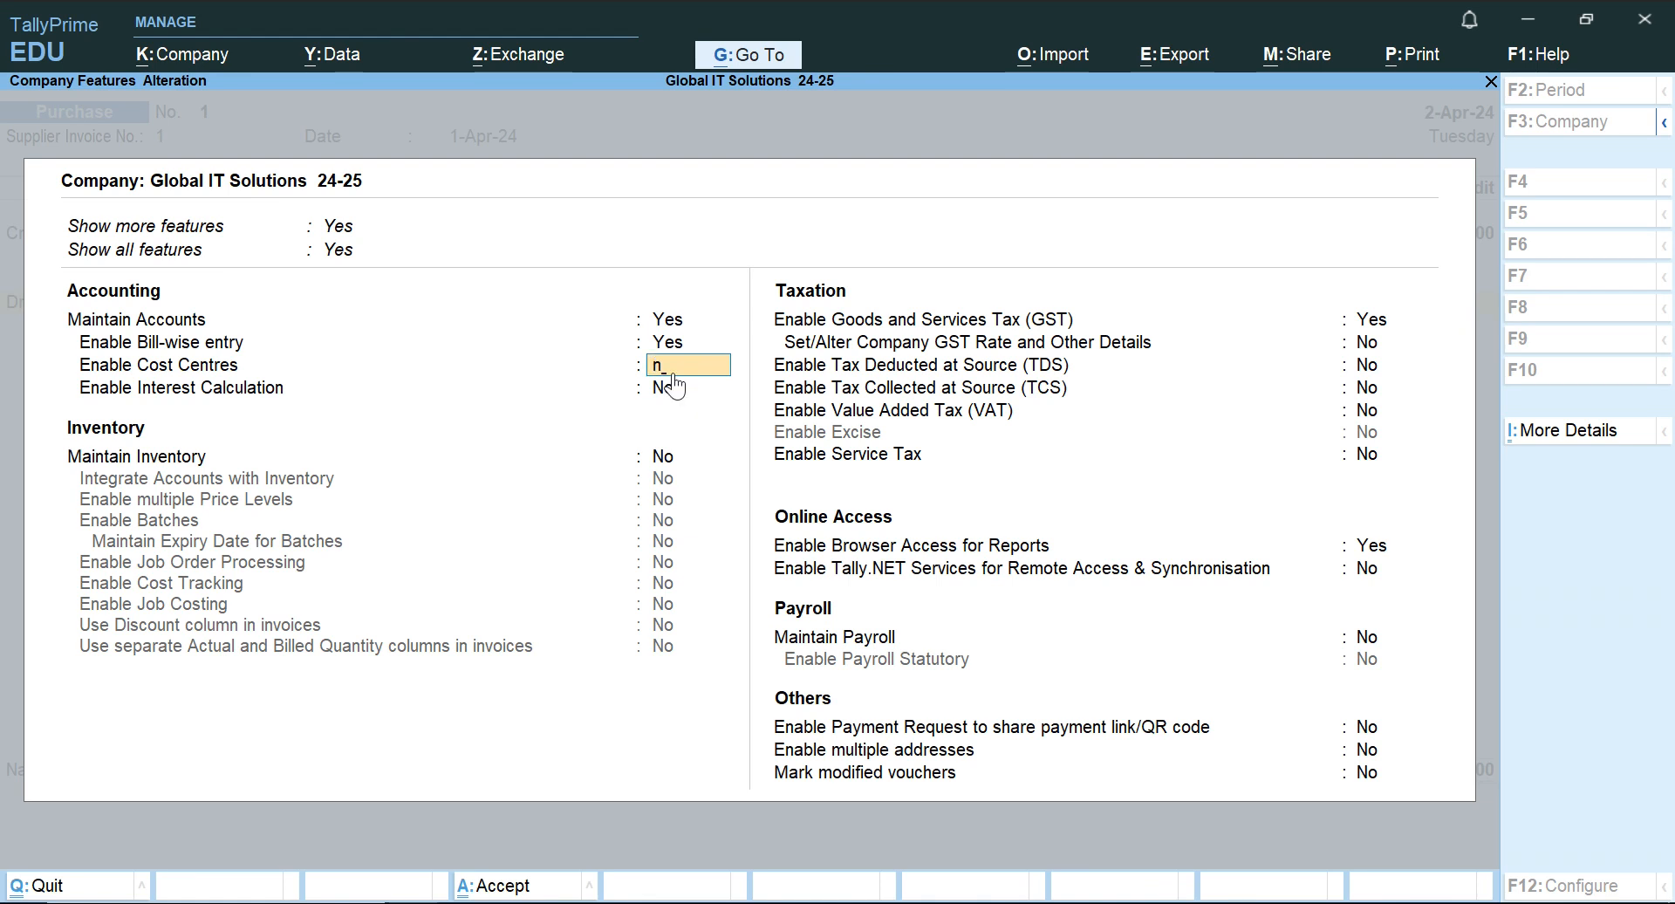
key(Up)
text(n)
key(Down)
key(Down)
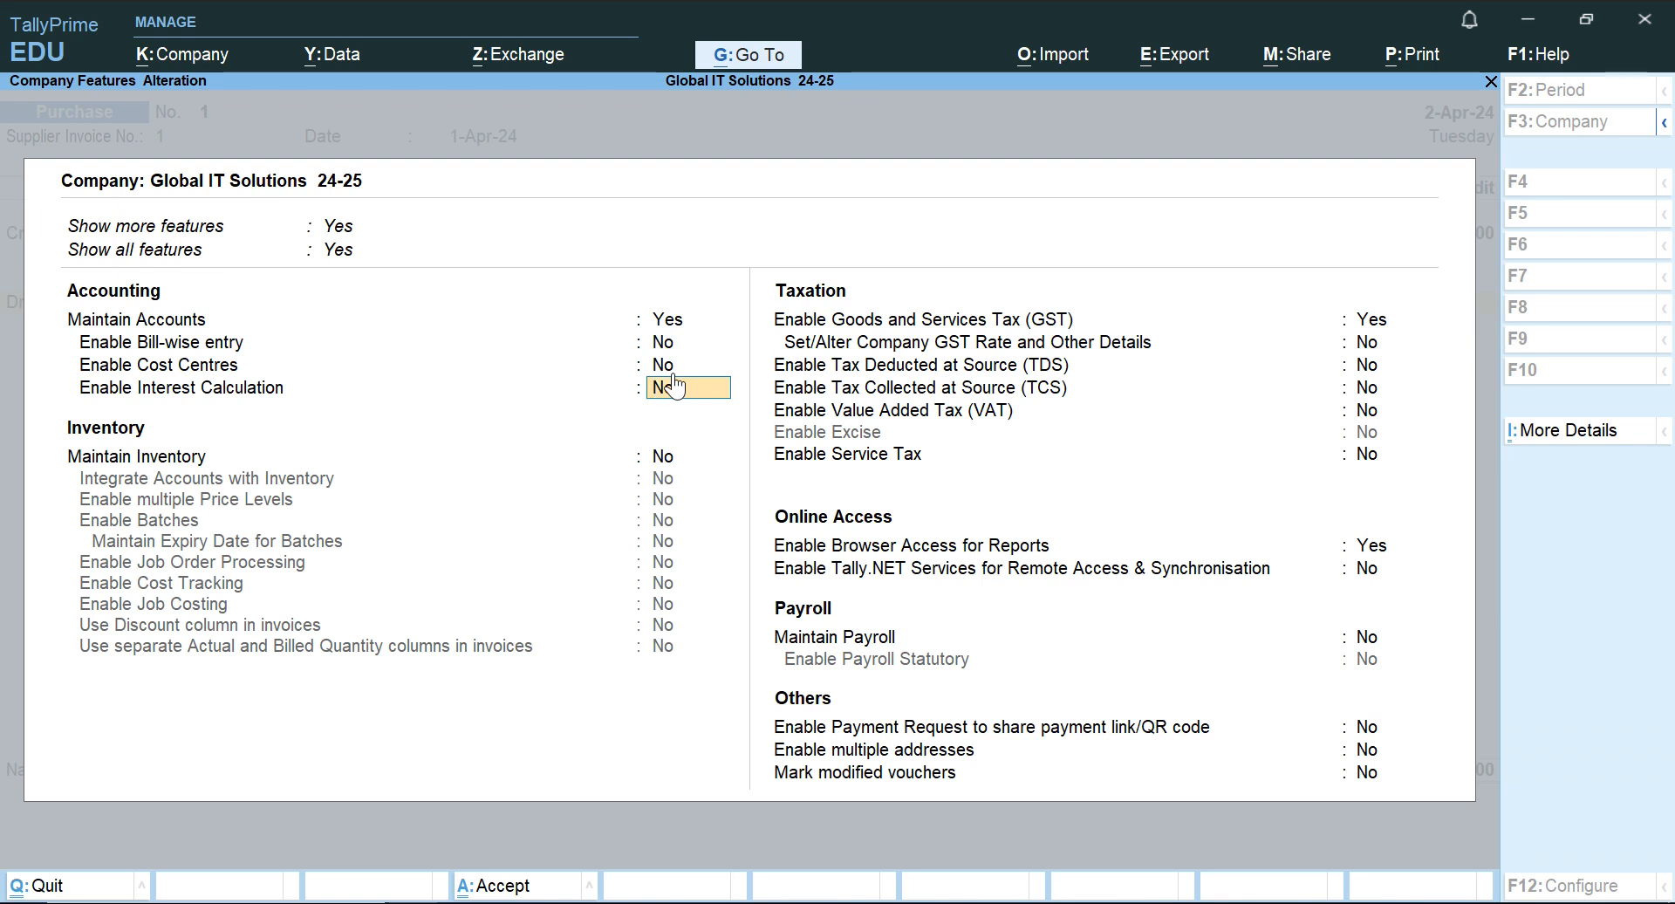
Recheck the bill-wise entry, cost centre and interest calculation settings and save the company features.
key(Up)
key(Up)
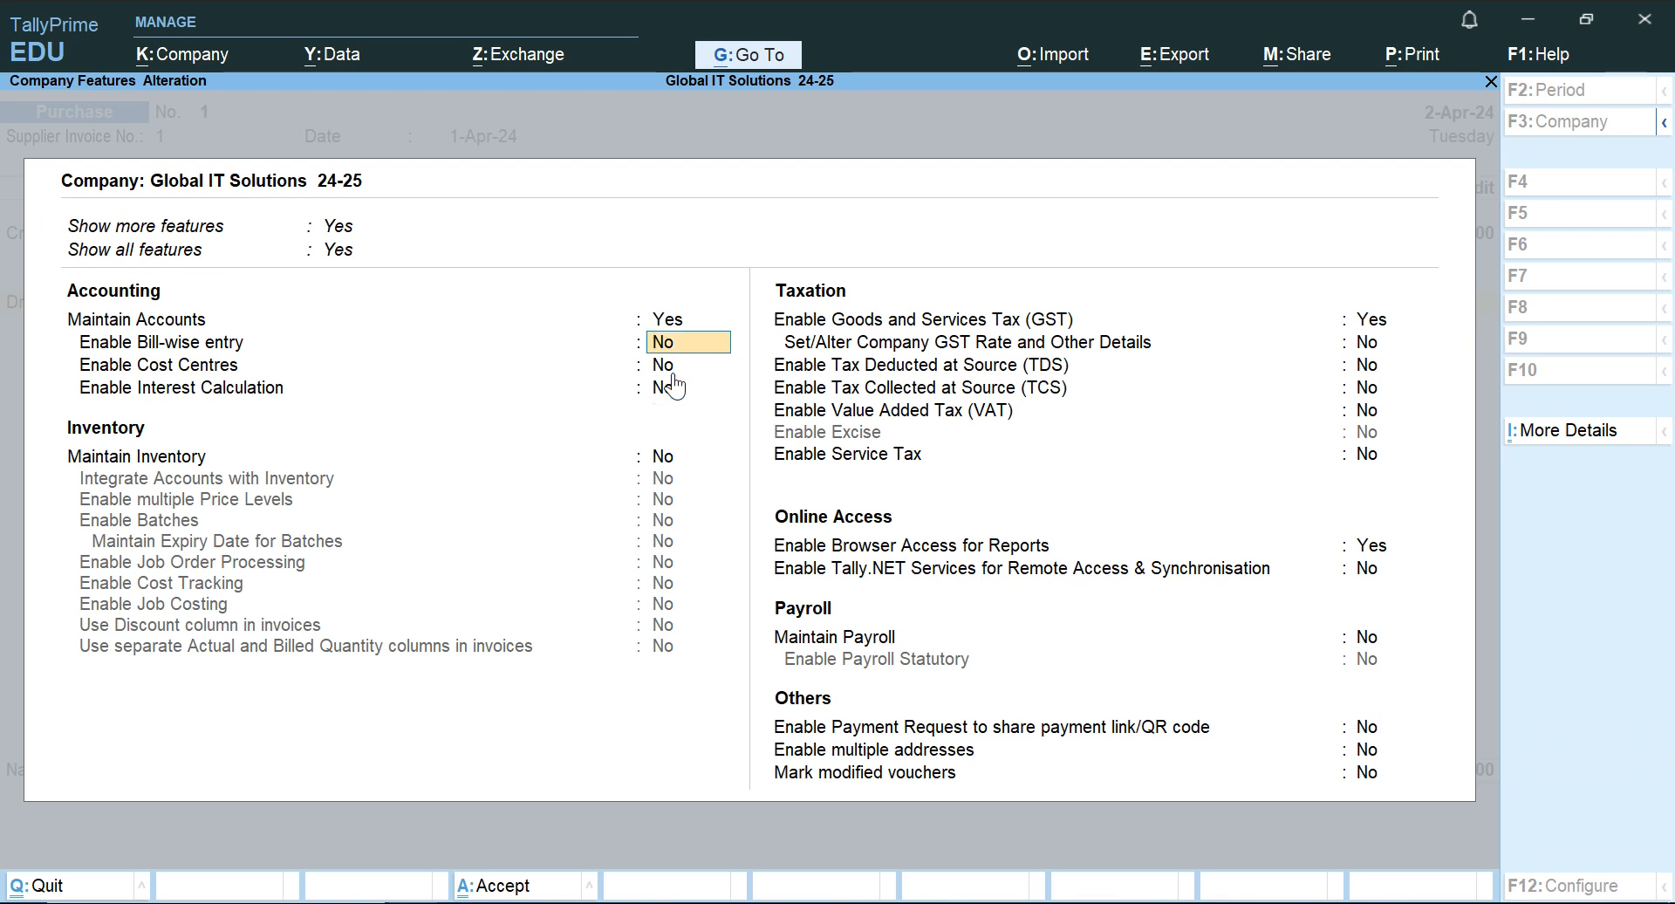
key(Down)
key(Down)
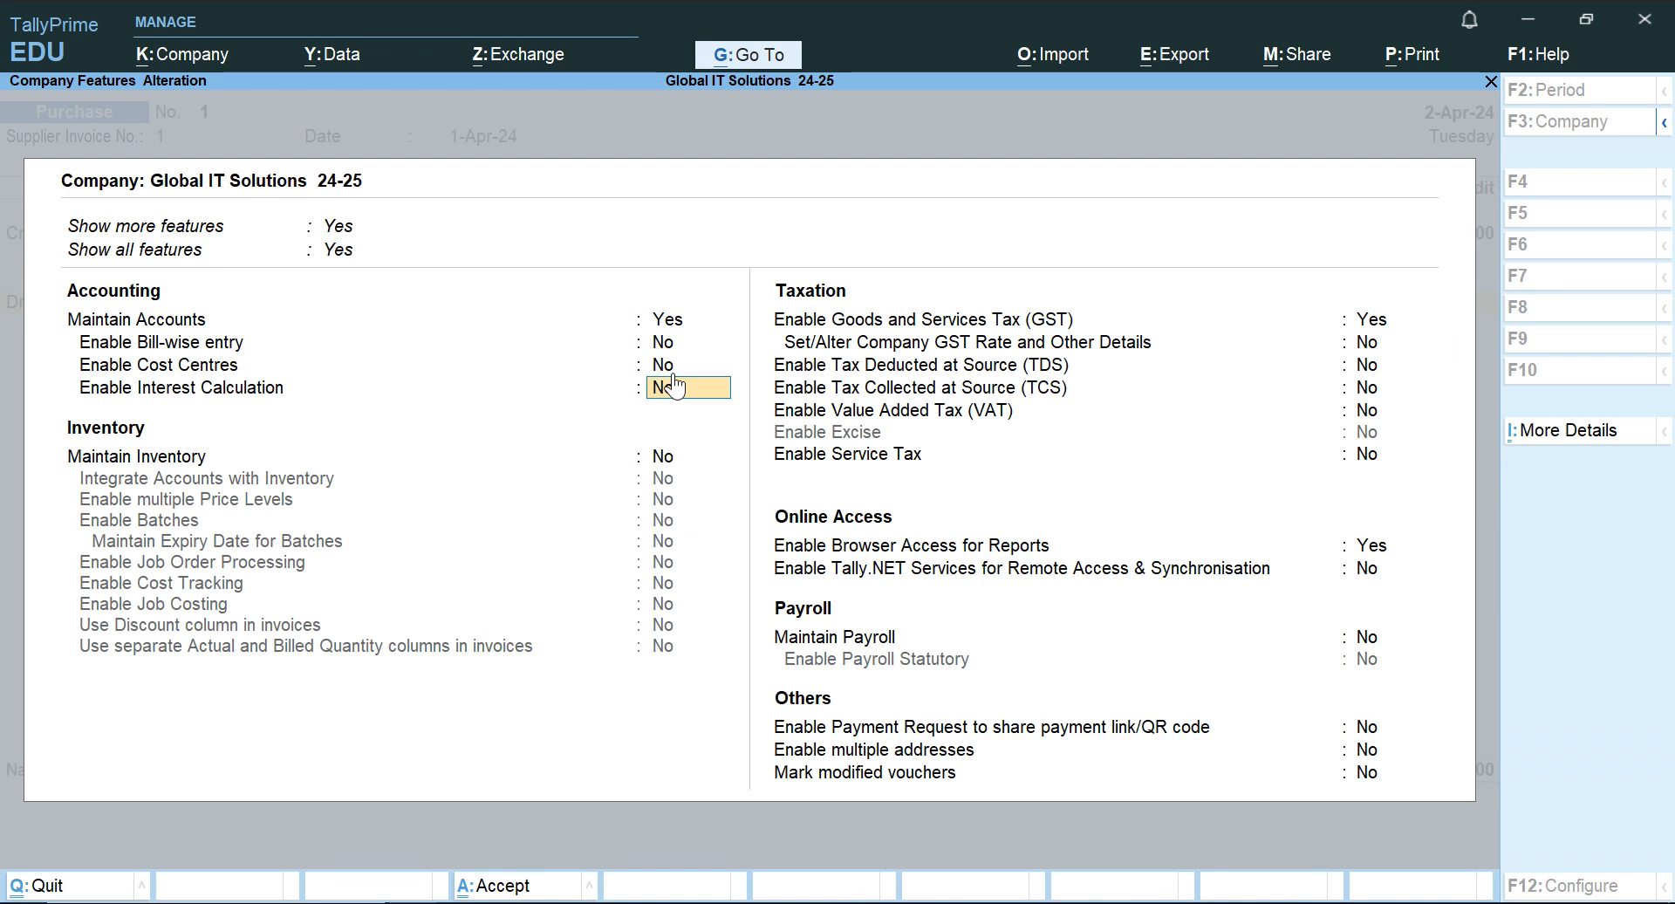
key(Up)
key(Down)
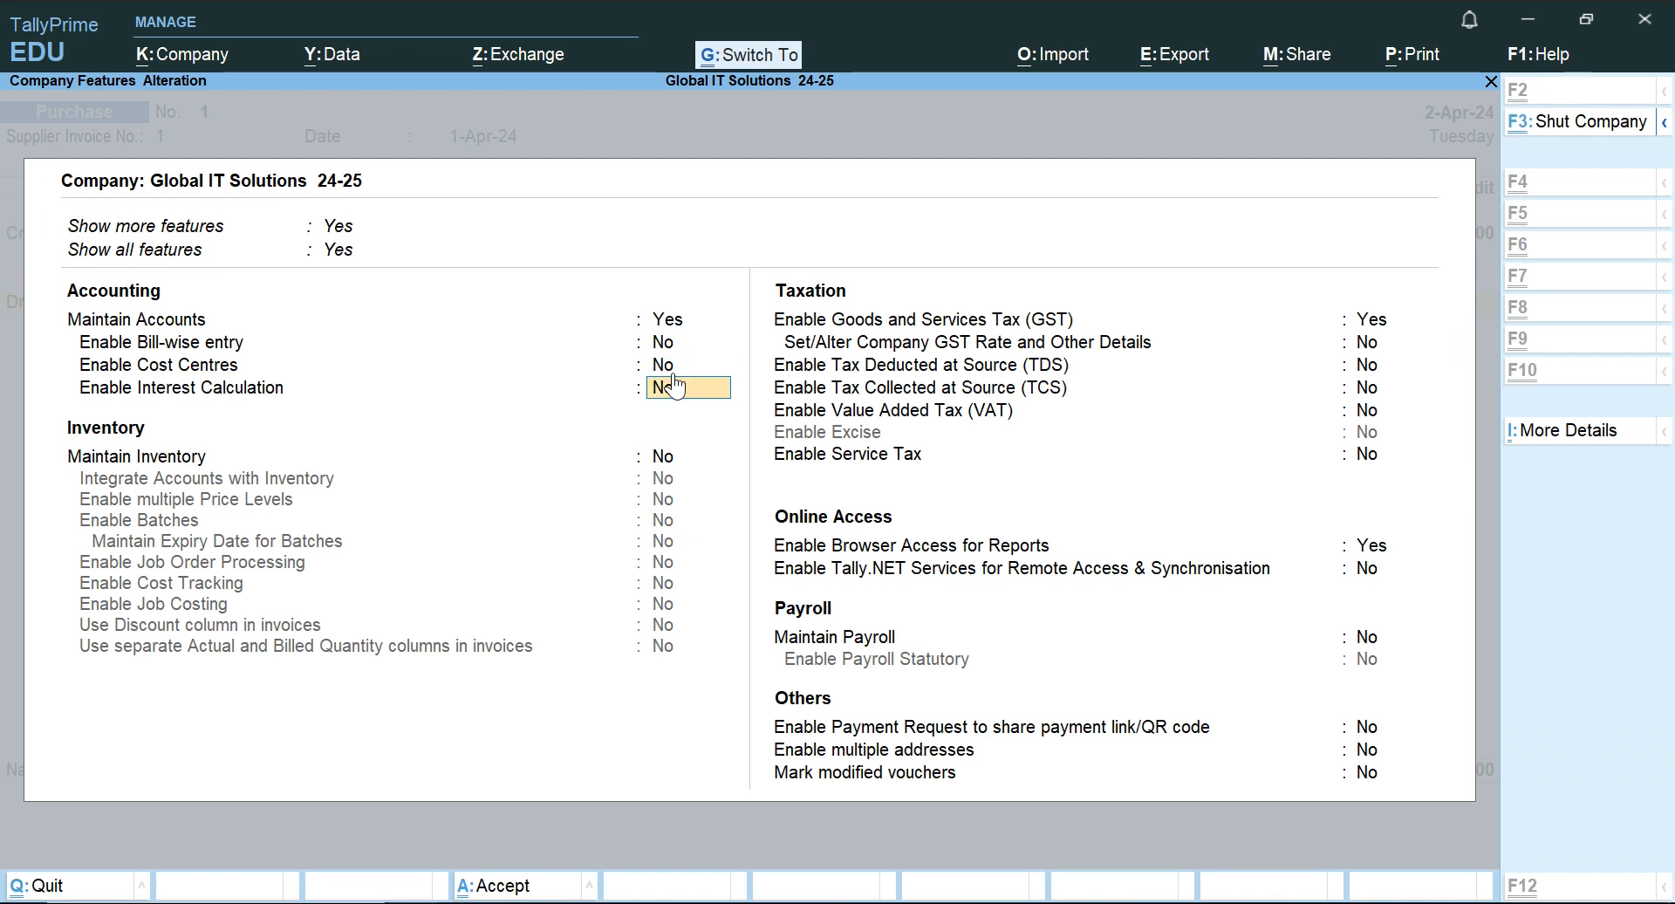
key(ctrl+a)
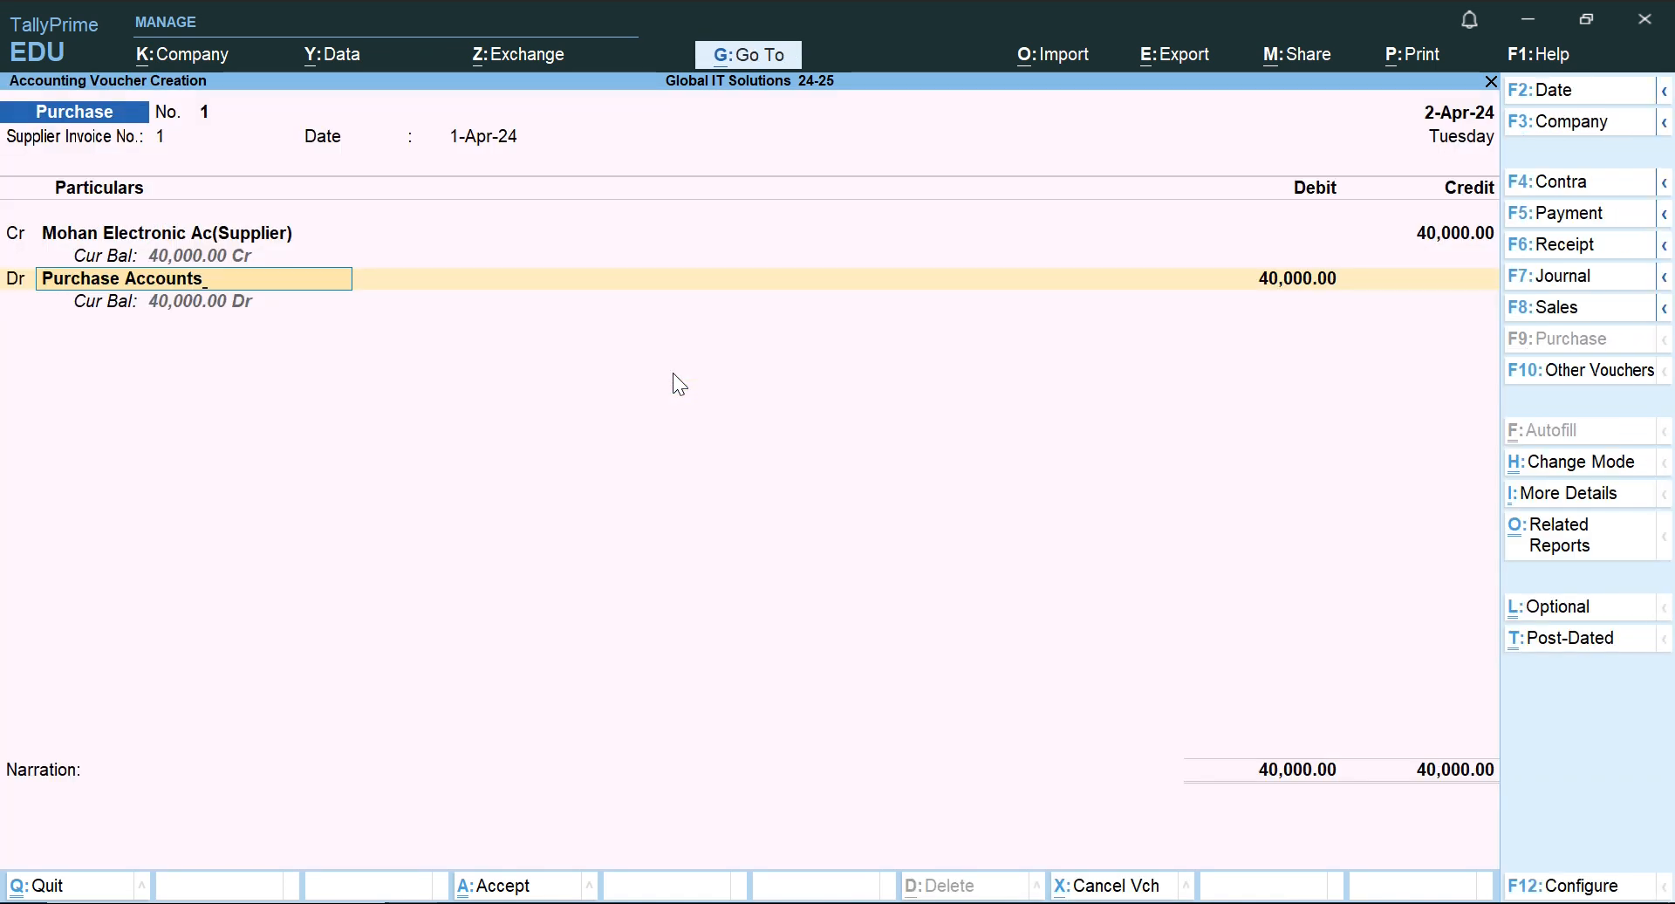
Debit Purchase Accounts with 40,000, enter the narration "purchase" and save the purchase voucher.
key(Return)
key(Return)
key(Return)
key(Escape)
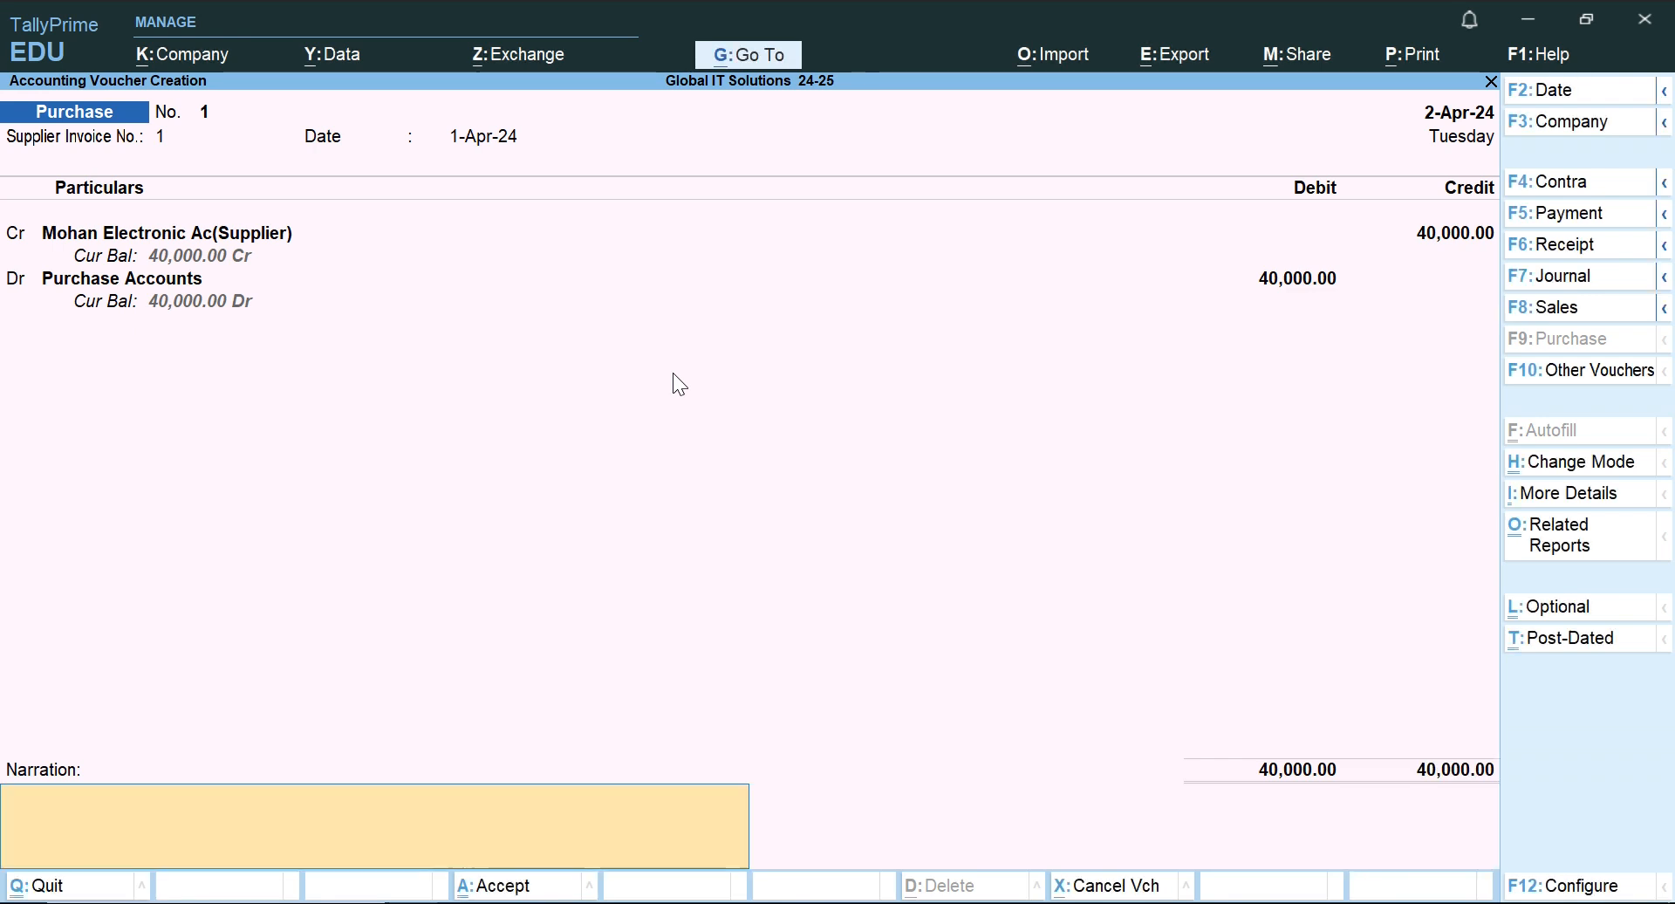
text(purchase)
key(Return)
key(Return)
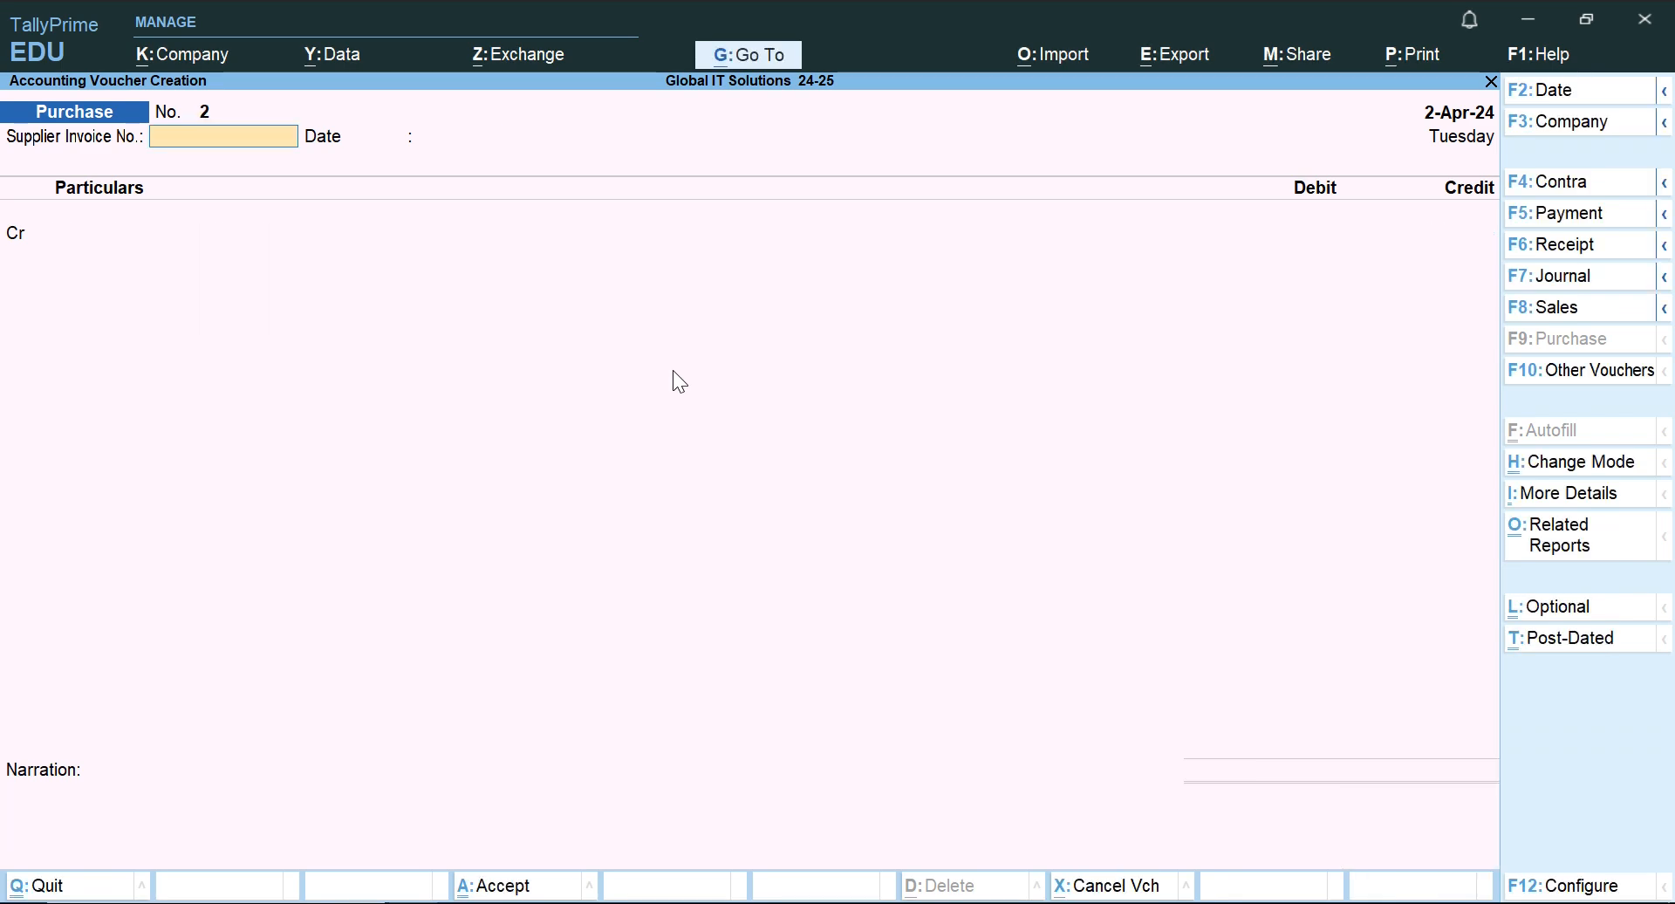
Switch to the Word document and read the 1.5.2024 stationery transaction, then return to TallyPrime.
key(alt+Tab)
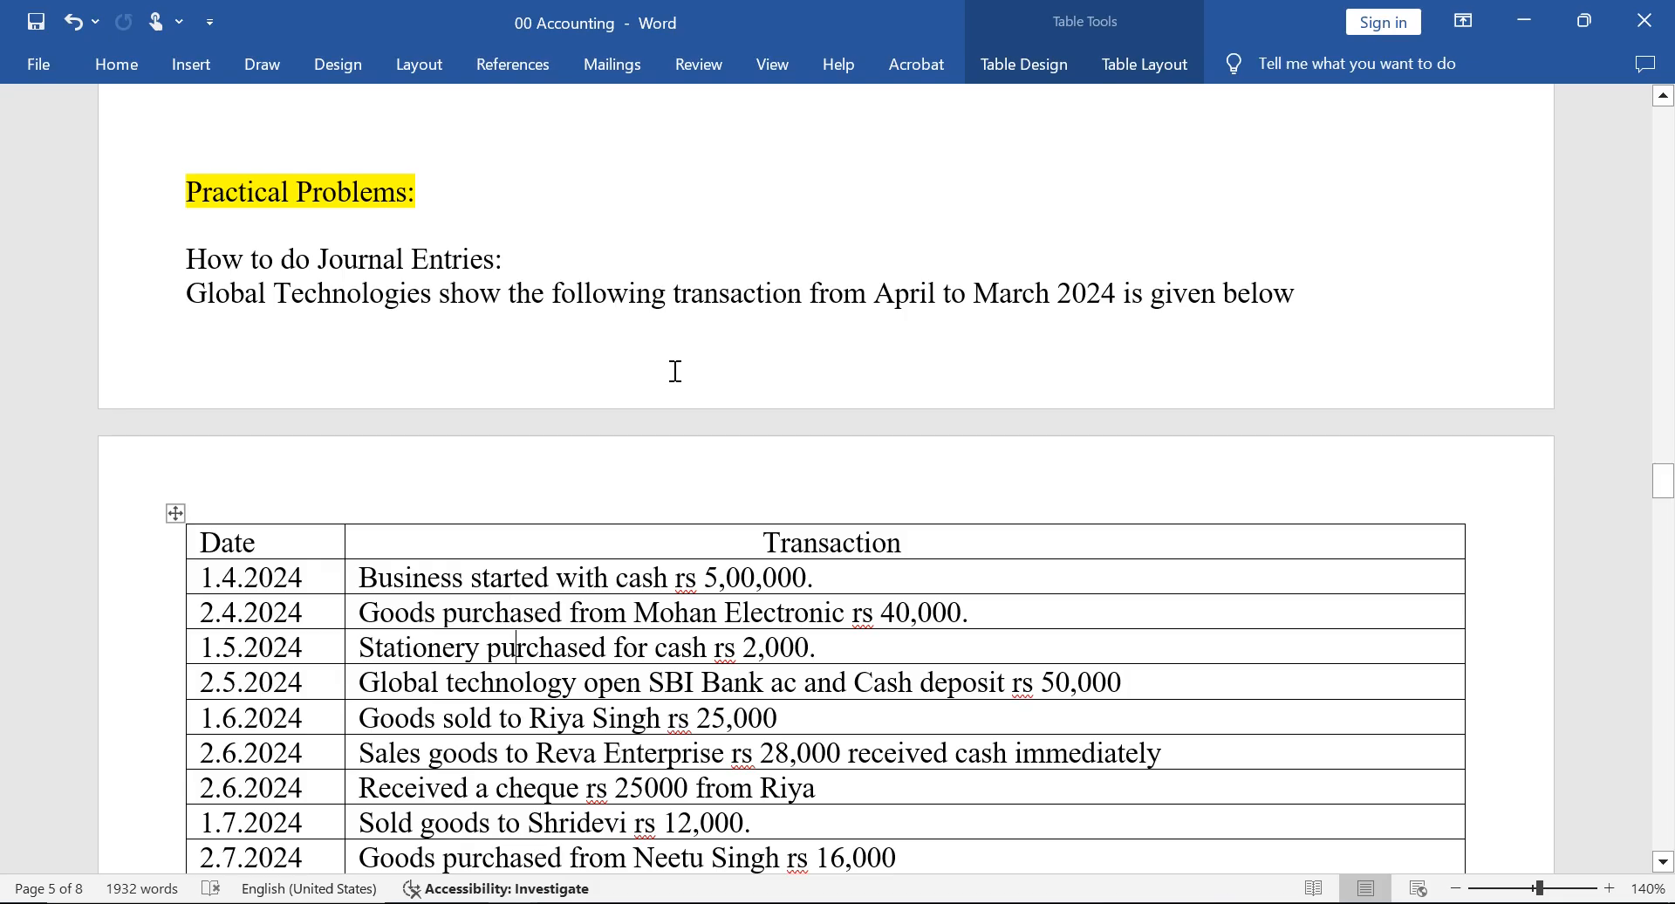
key(Down)
key(Up)
key(Left)
key(Left)
key(Left)
key(Left)
key(Left)
key(Left)
key(Left)
key(Left)
key(Left)
key(Left)
key(Left)
key(Right)
key(Right)
key(Right)
key(Right)
key(Right)
key(Right)
key(Right)
key(Right)
key(Right)
key(Right)
key(Right)
key(Right)
key(Right)
key(Right)
key(Right)
key(Right)
key(Right)
key(Right)
key(Right)
key(Right)
key(Right)
key(Right)
key(Right)
key(Right)
key(Right)
key(Right)
key(Right)
key(alt+Tab)
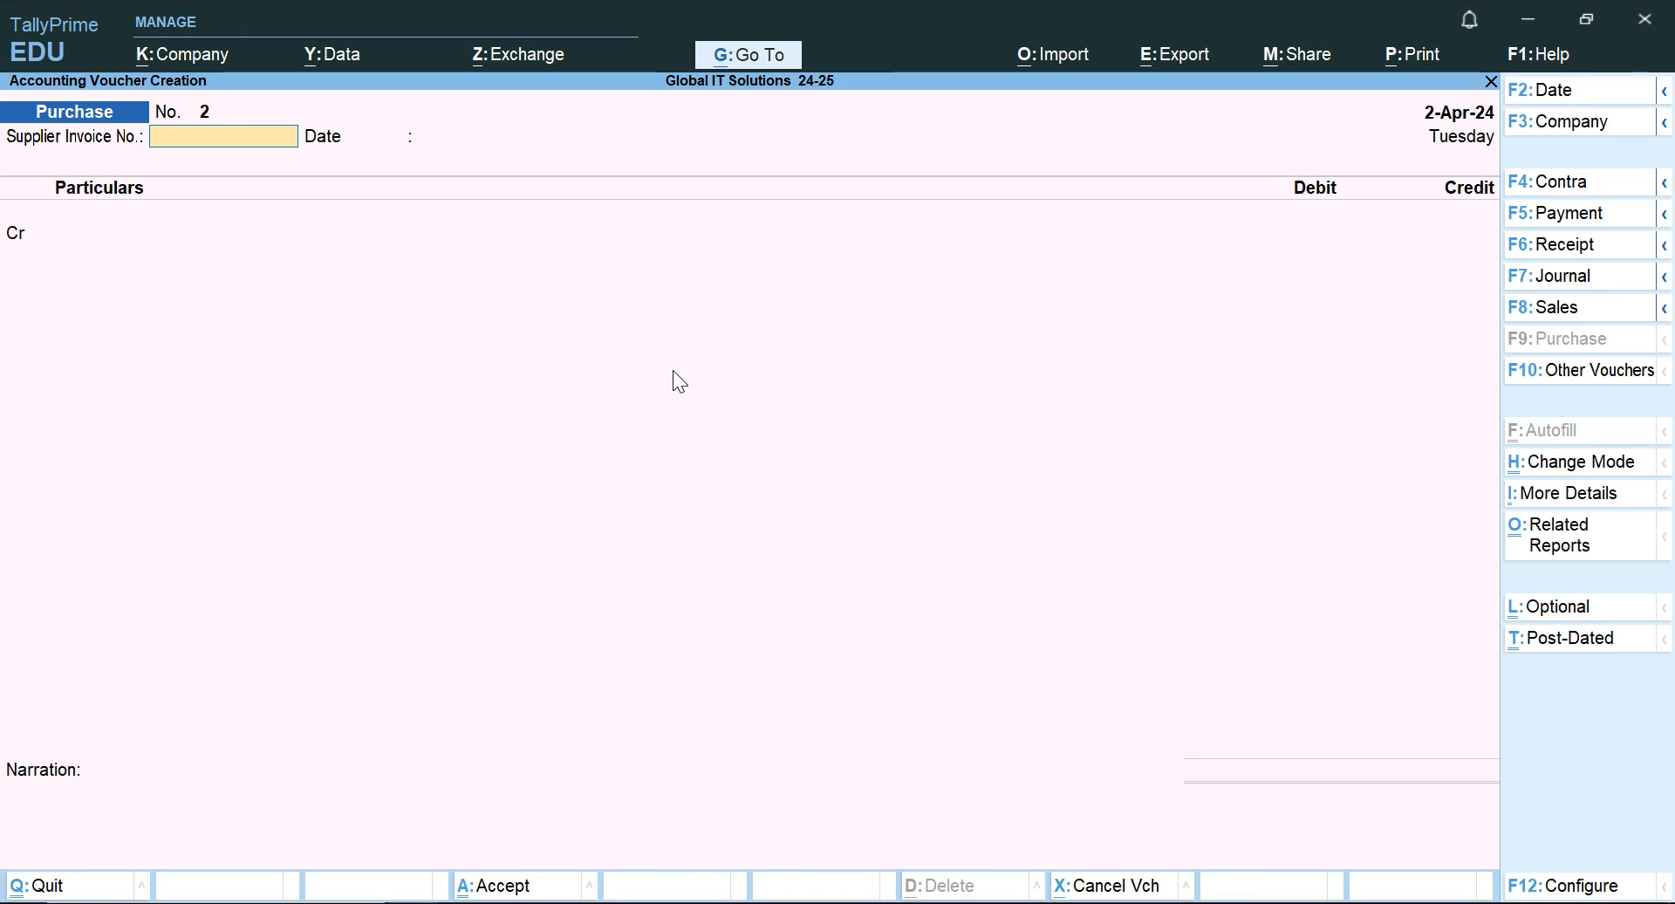
Set the new purchase voucher's supplier invoice number to 2 and accept 2-Apr-24 as the invoice date.
text(2)
key(Return)
key(Return)
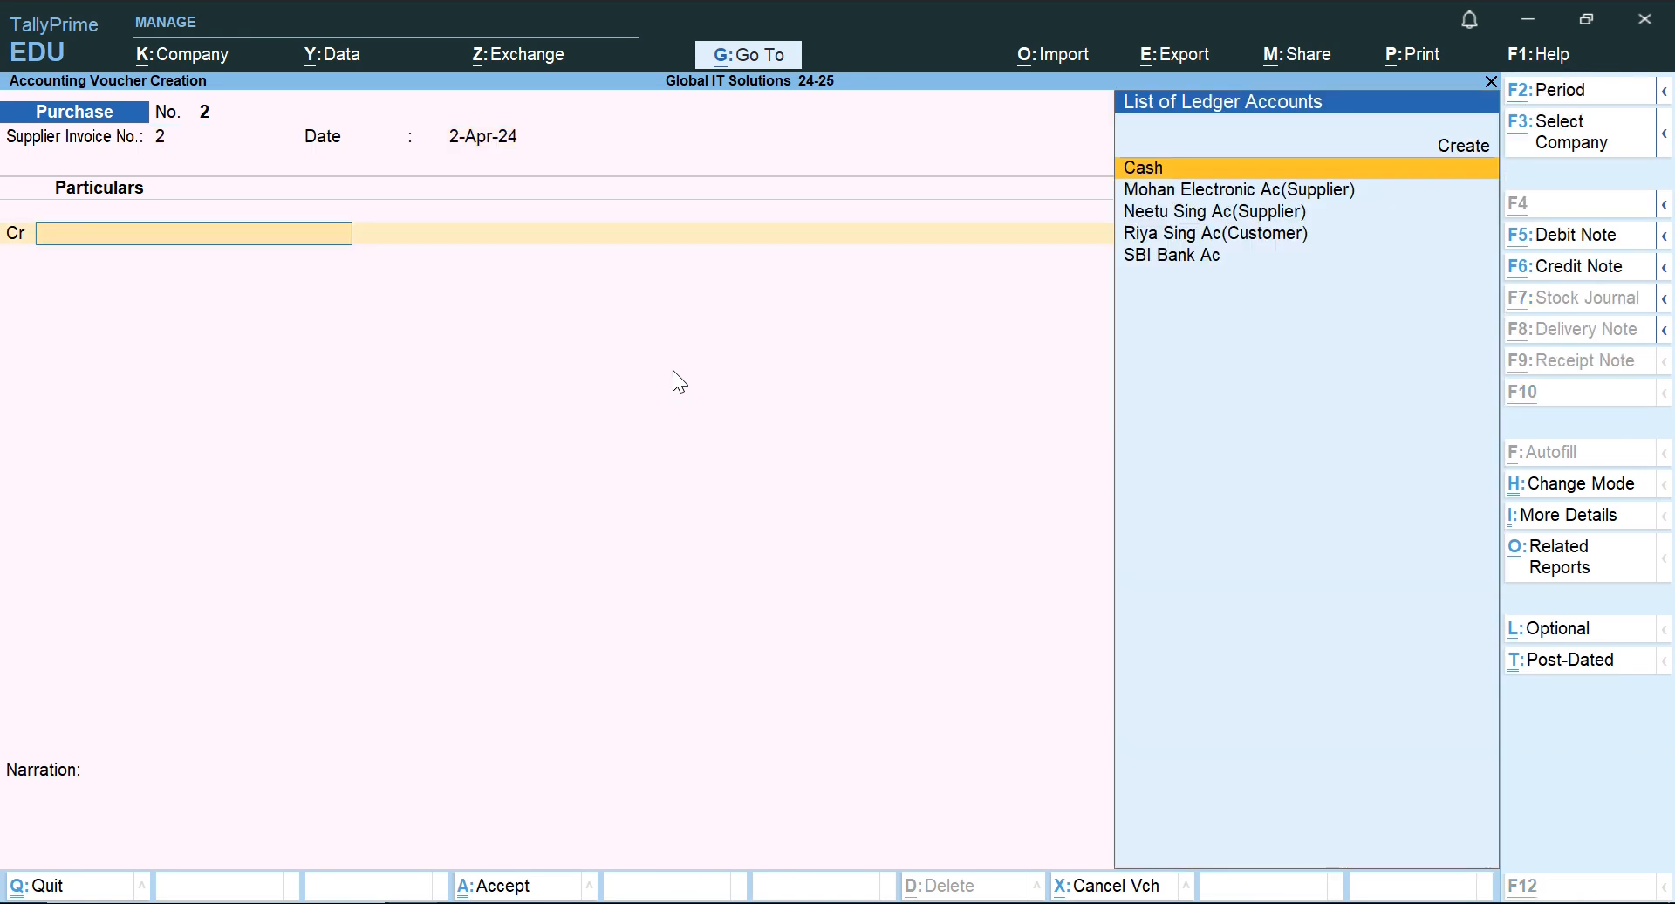
Recheck in the Word document how the stationery purchase was paid.
key(alt+Tab)
key(Left)
key(Left)
key(Left)
key(alt+Tab)
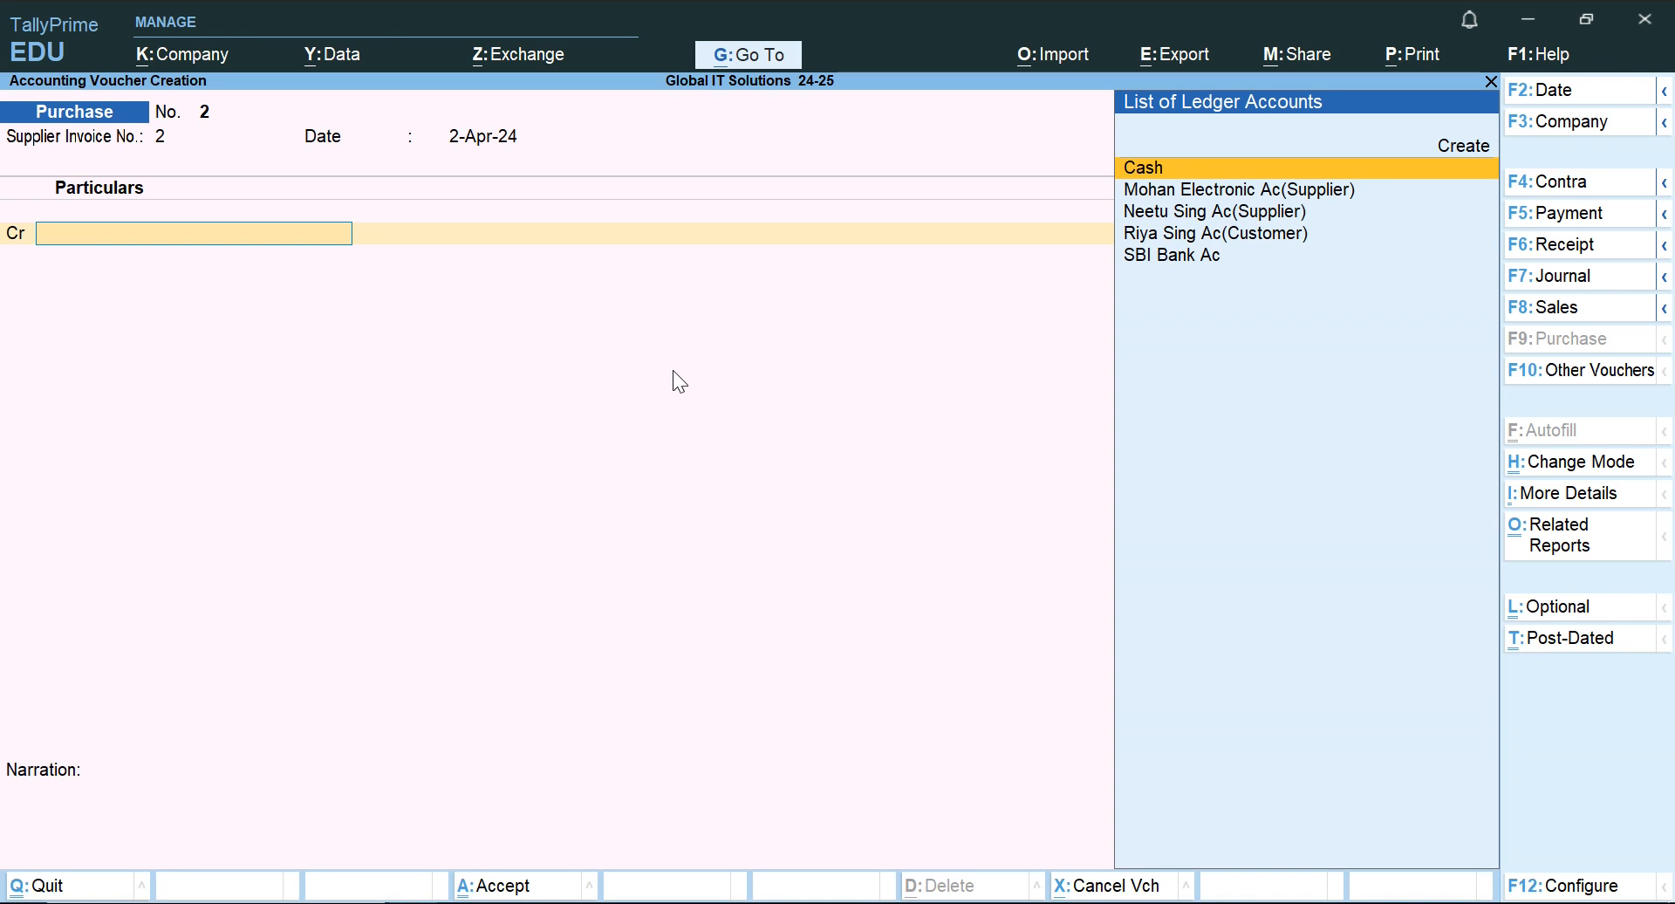
Credit Cash with 2,000 on the purchase voucher, leaving the receipt and party details unfilled.
key(Return)
key(Return)
key(Return)
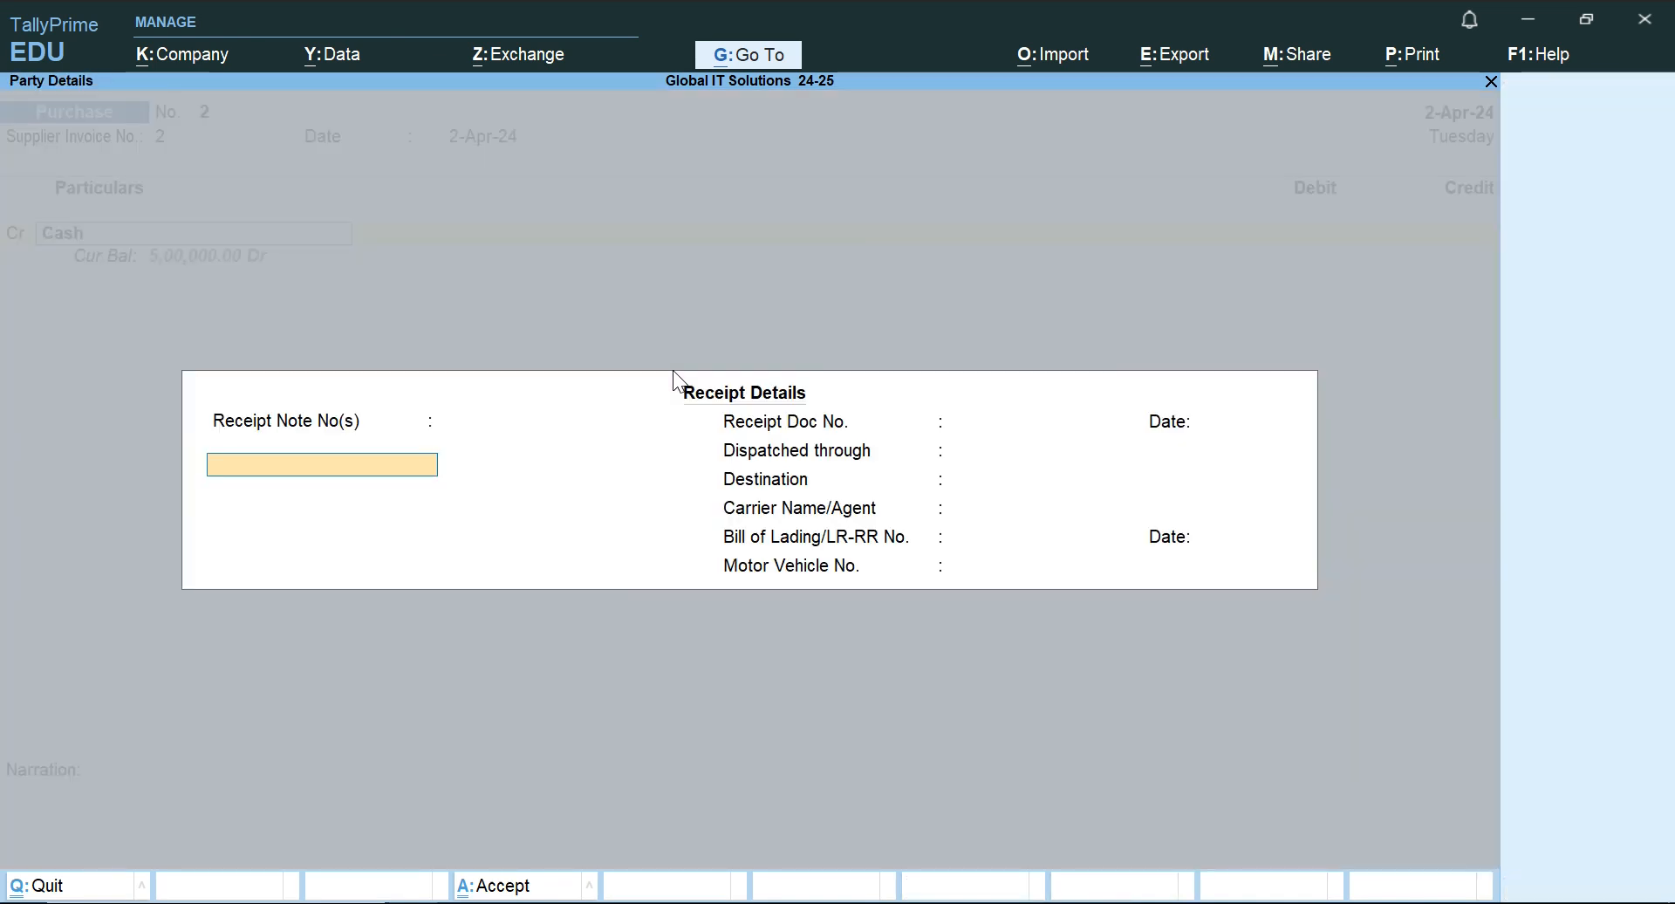
key(Return)
key(Return)
key(Return)
key(Return)
key(Return)
key(Return)
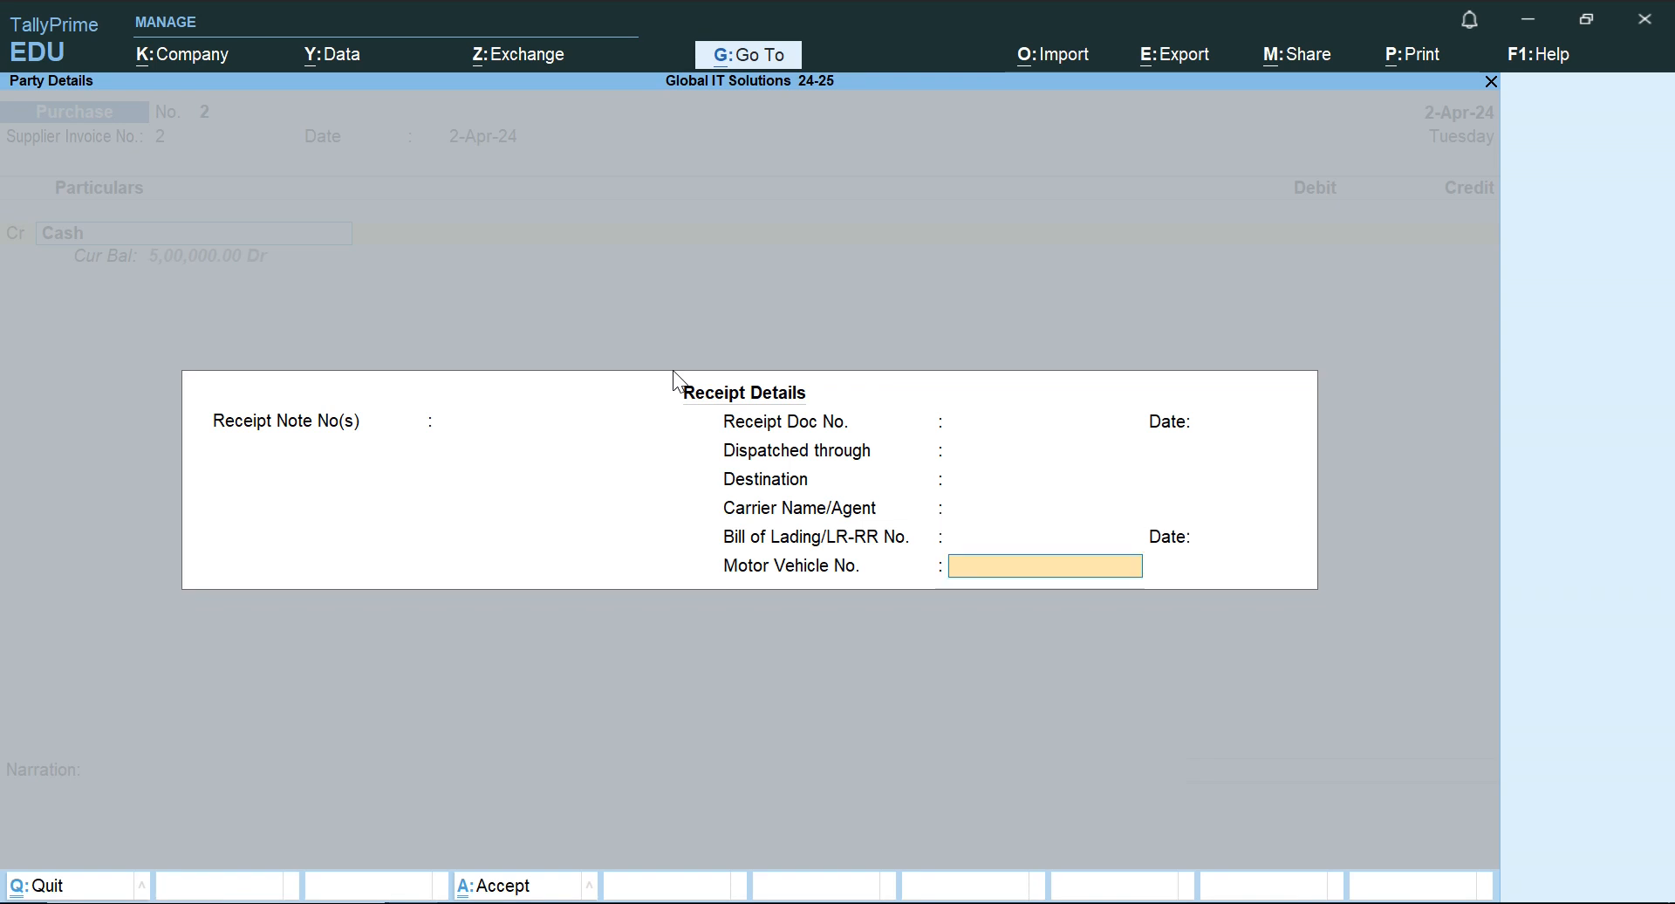
key(ctrl+a)
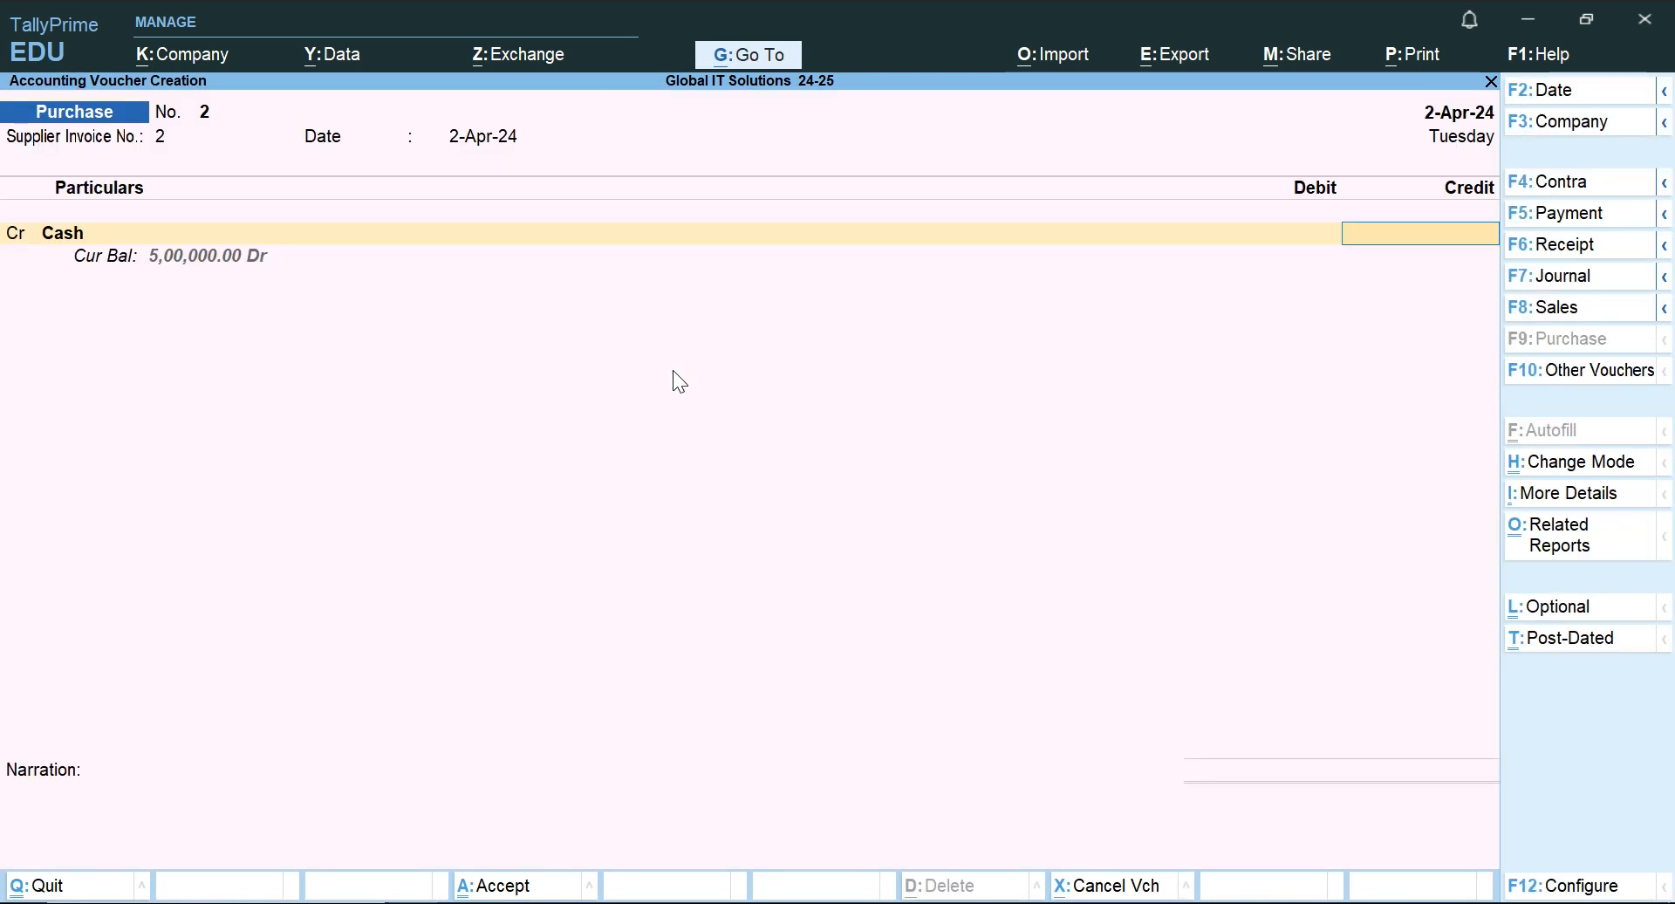
text(2000)
key(Return)
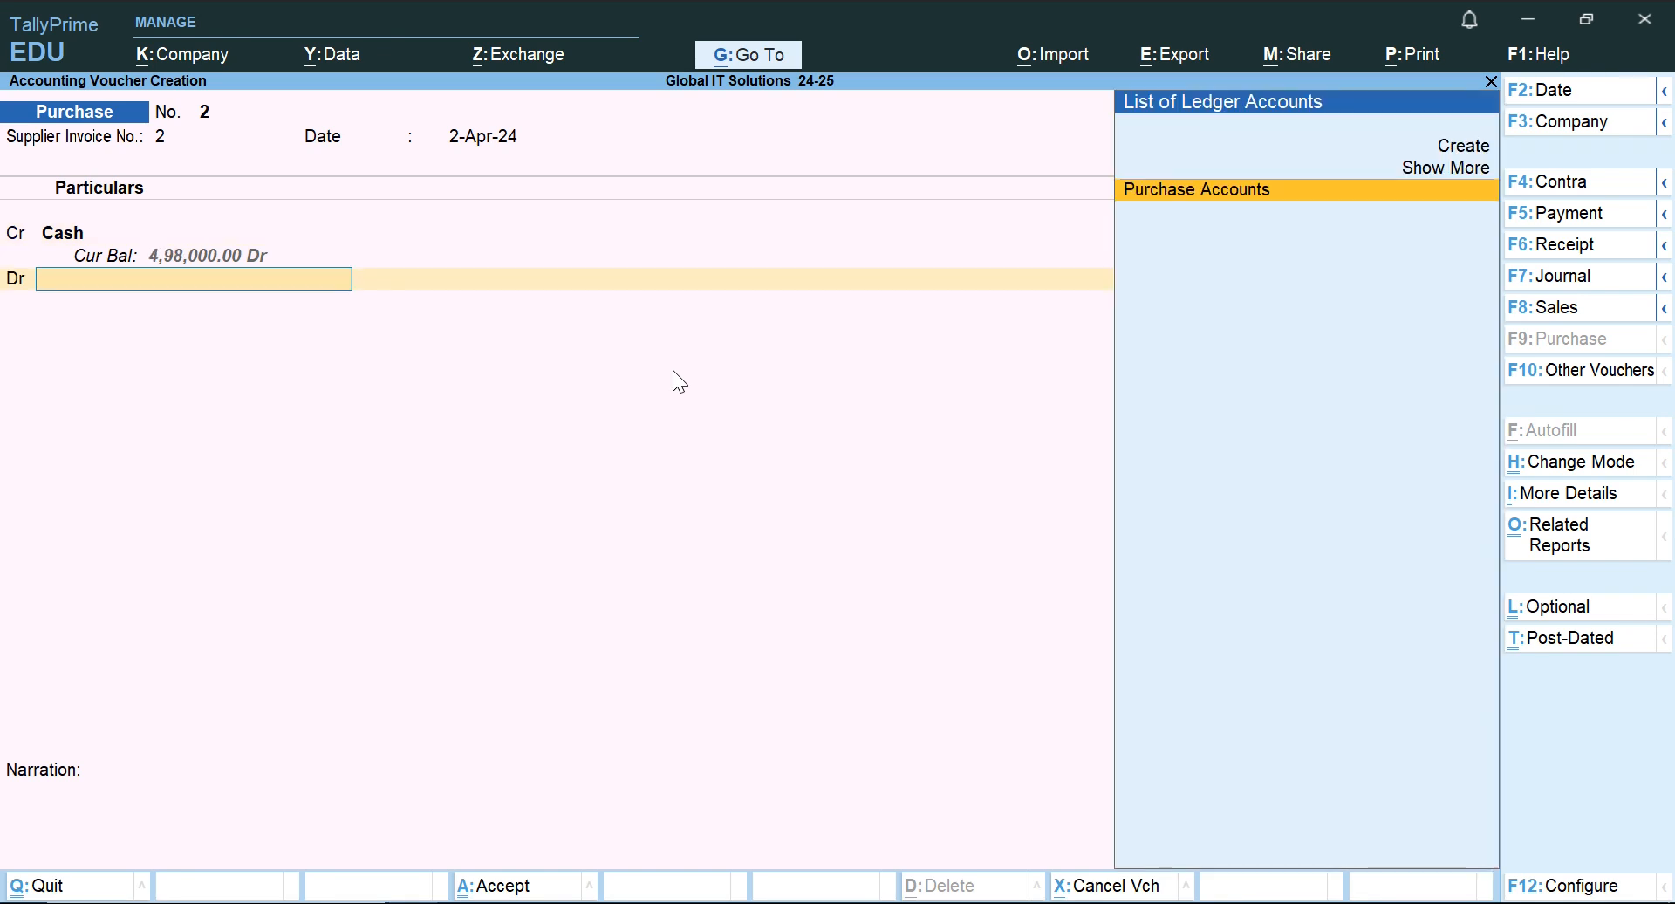
Reopen the voucher's debit ledger choice and expand the ledger list to include expense accounts.
key(Return)
key(BackSpace)
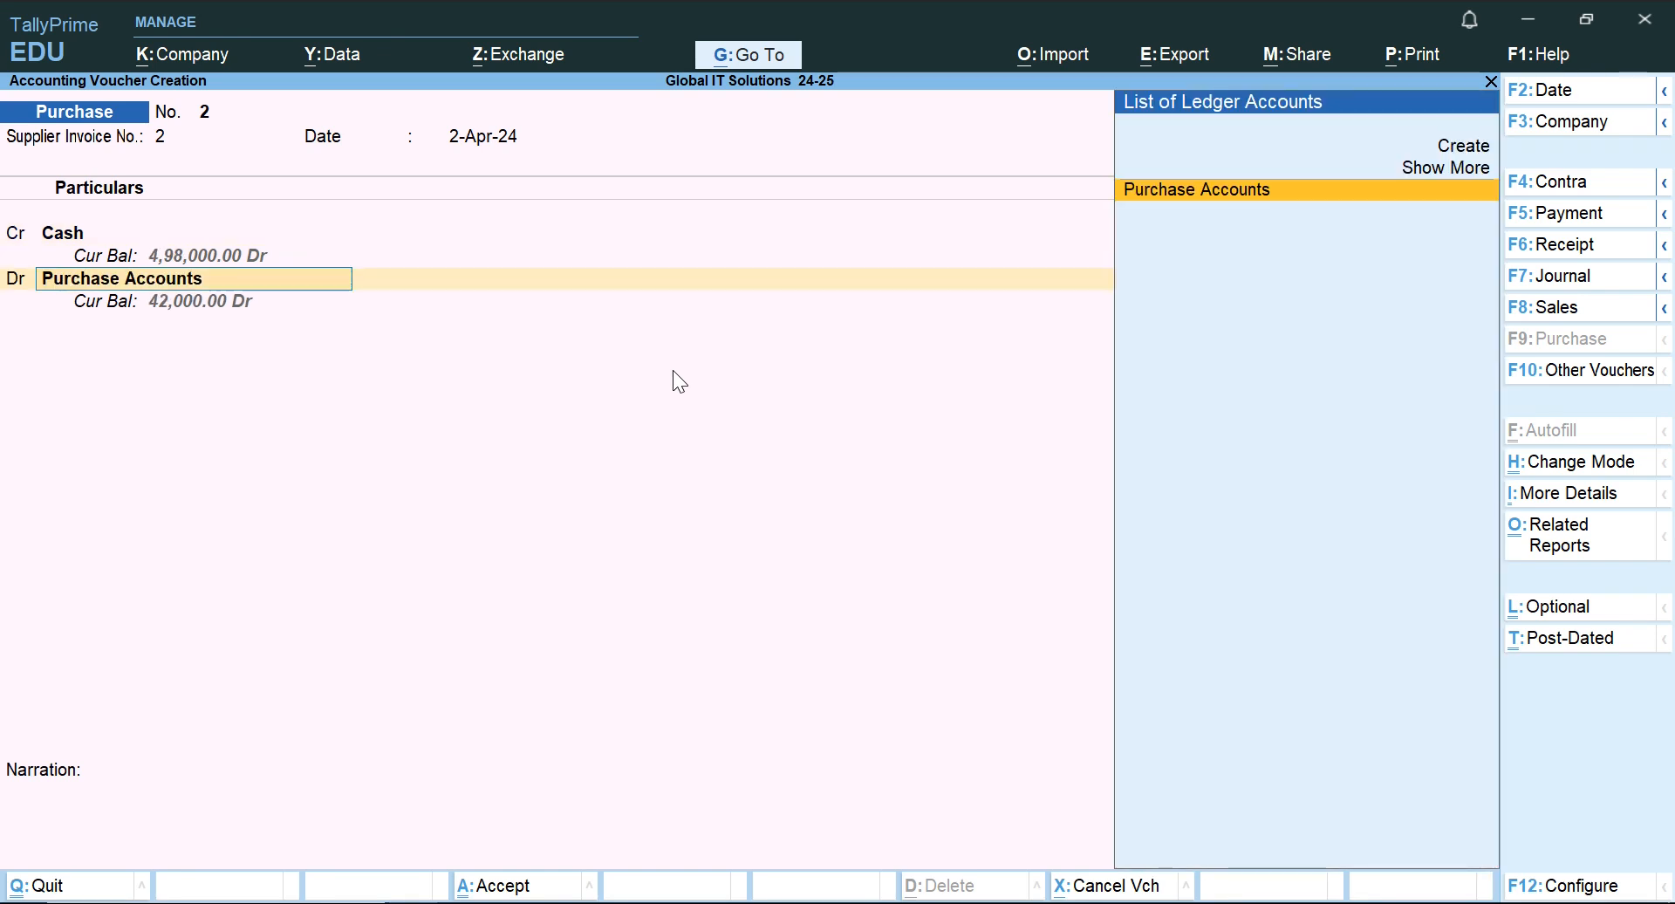
key(Up)
key(Return)
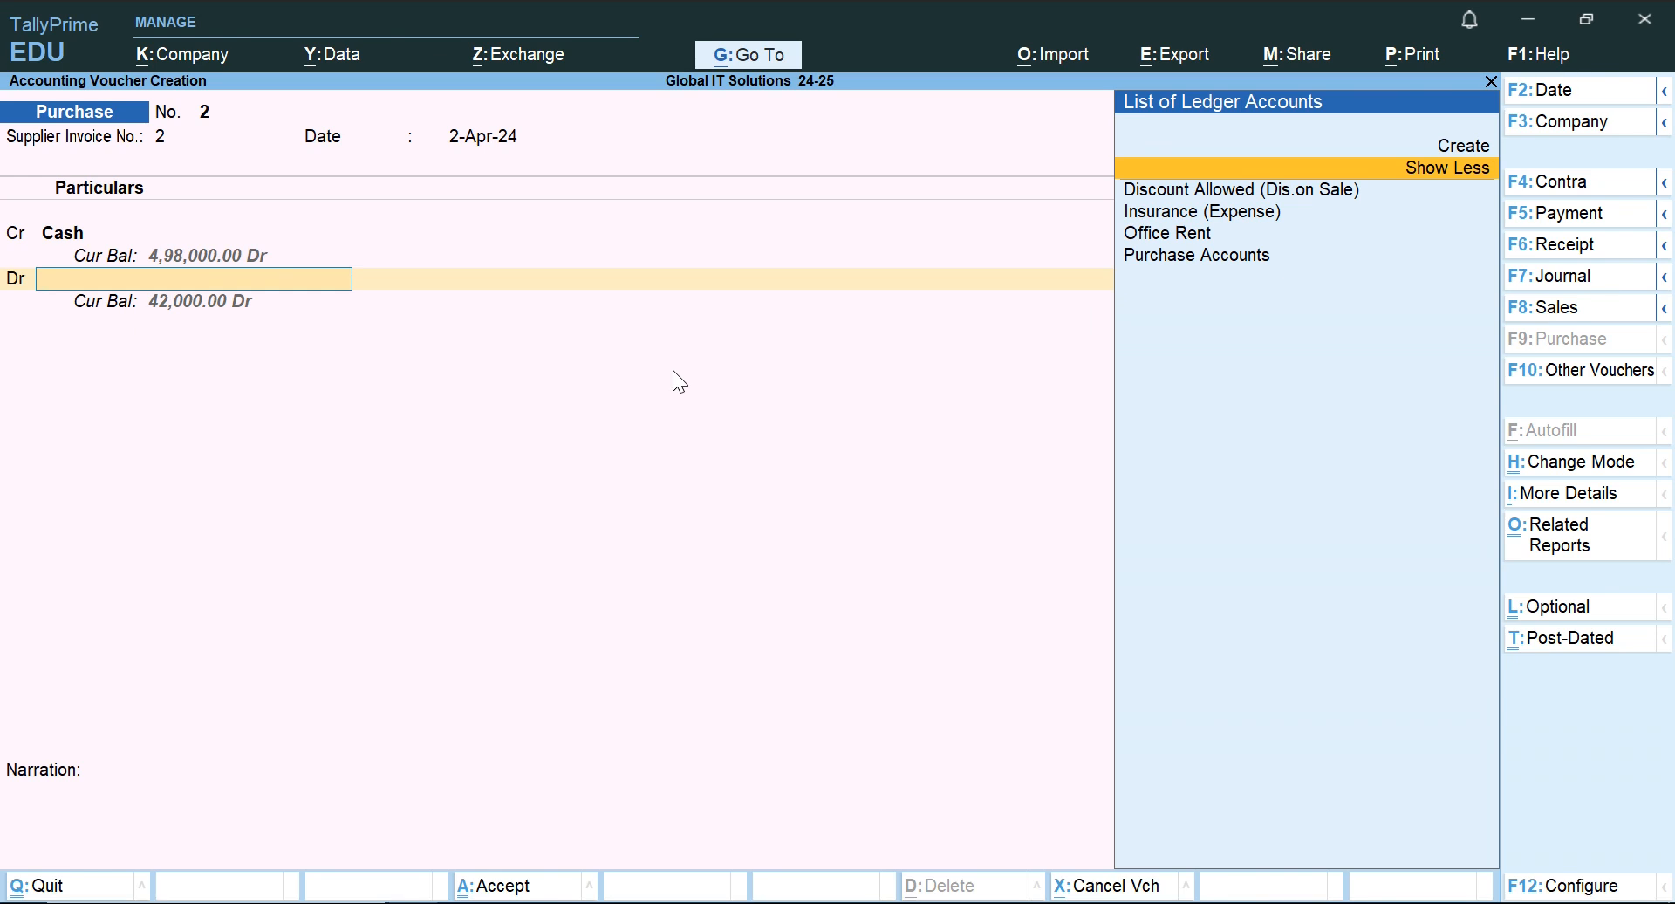
Copy the word Stationery from the 1.5.2024 transaction in the Word document and return to TallyPrime.
key(alt+Tab)
key(Left)
key(Left)
key(Left)
key(Left)
key(Left)
key(Left)
key(Left)
key(Left)
key(Left)
key(Left)
key(Left)
key(Left)
key(Left)
key(Left)
key(Left)
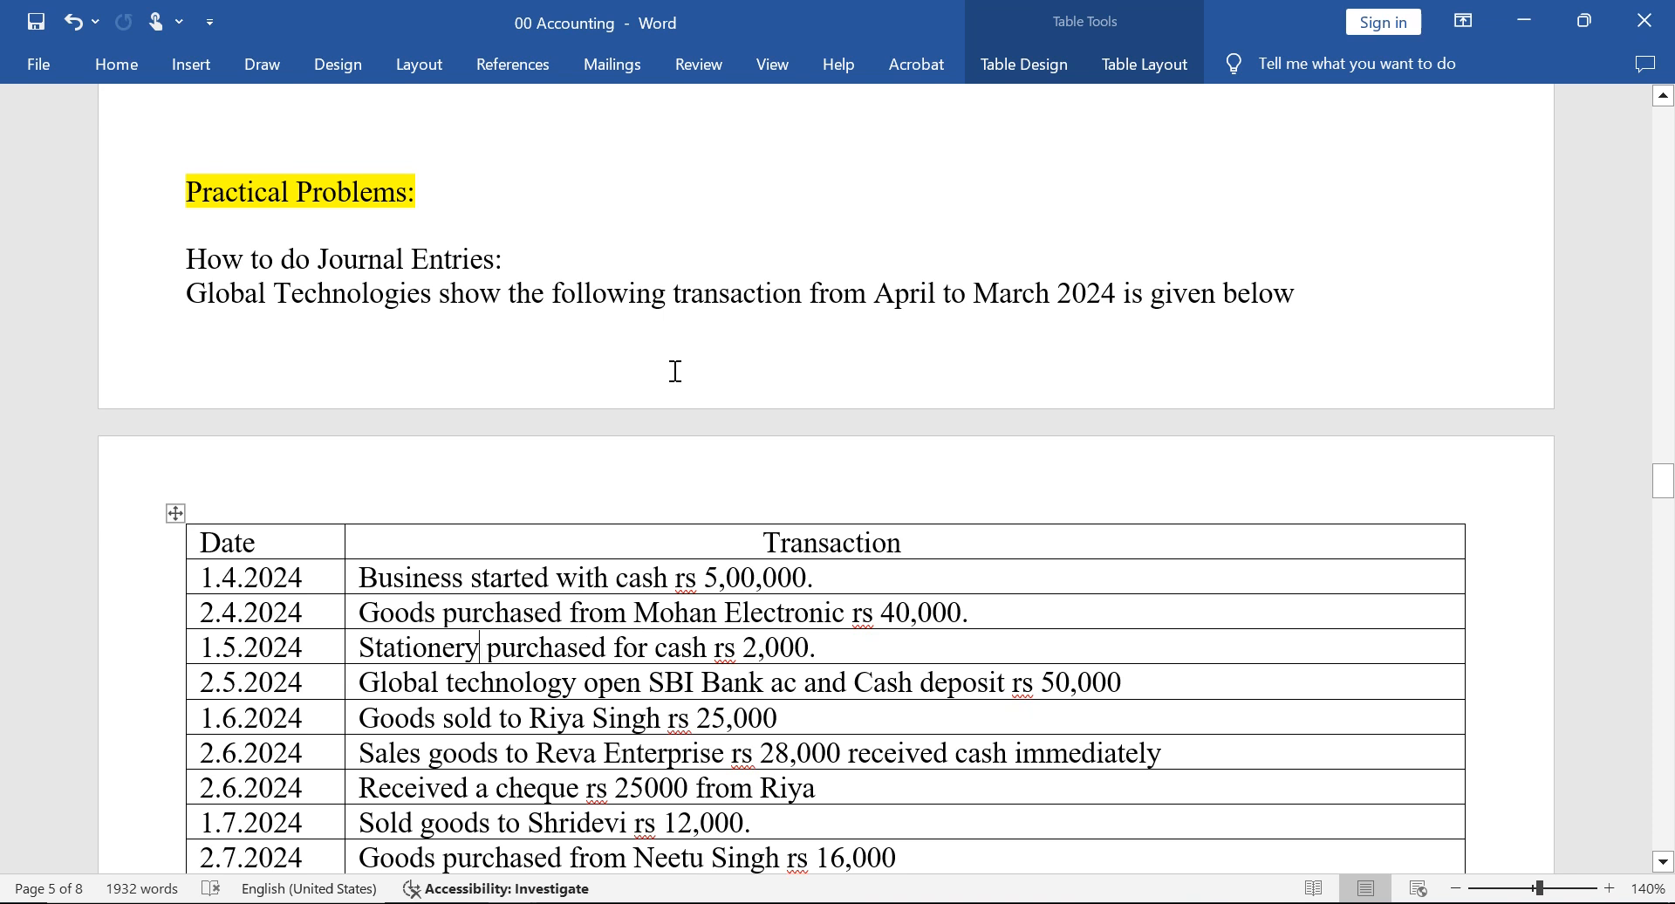
key(ctrl+shift+Left)
key(ctrl+c)
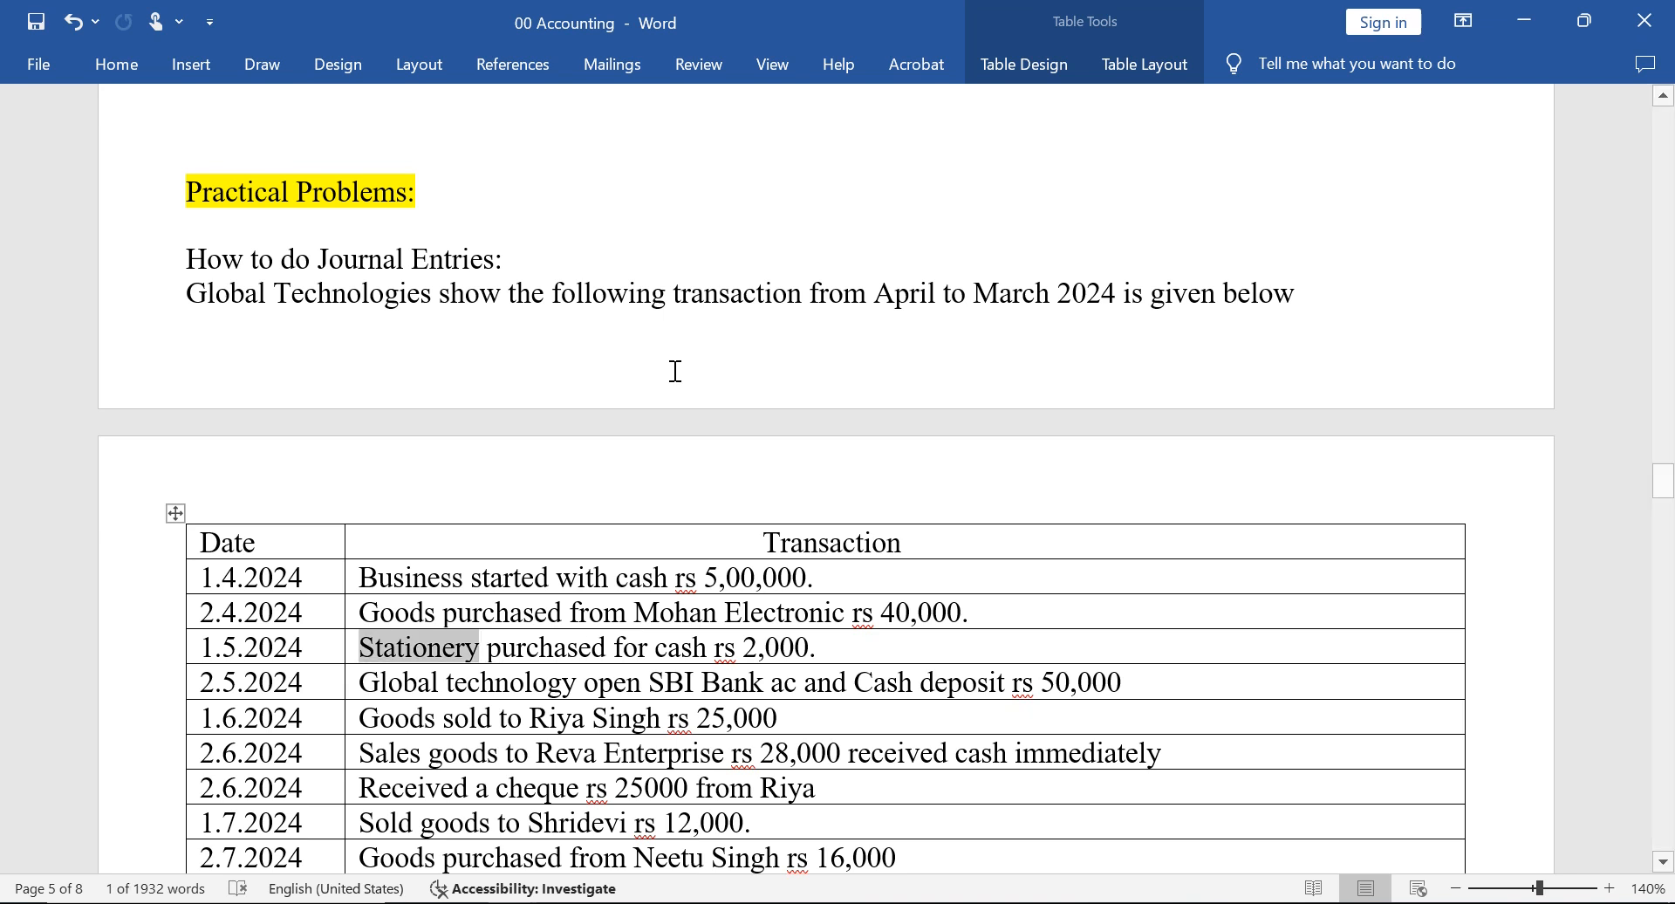
key(alt+Tab)
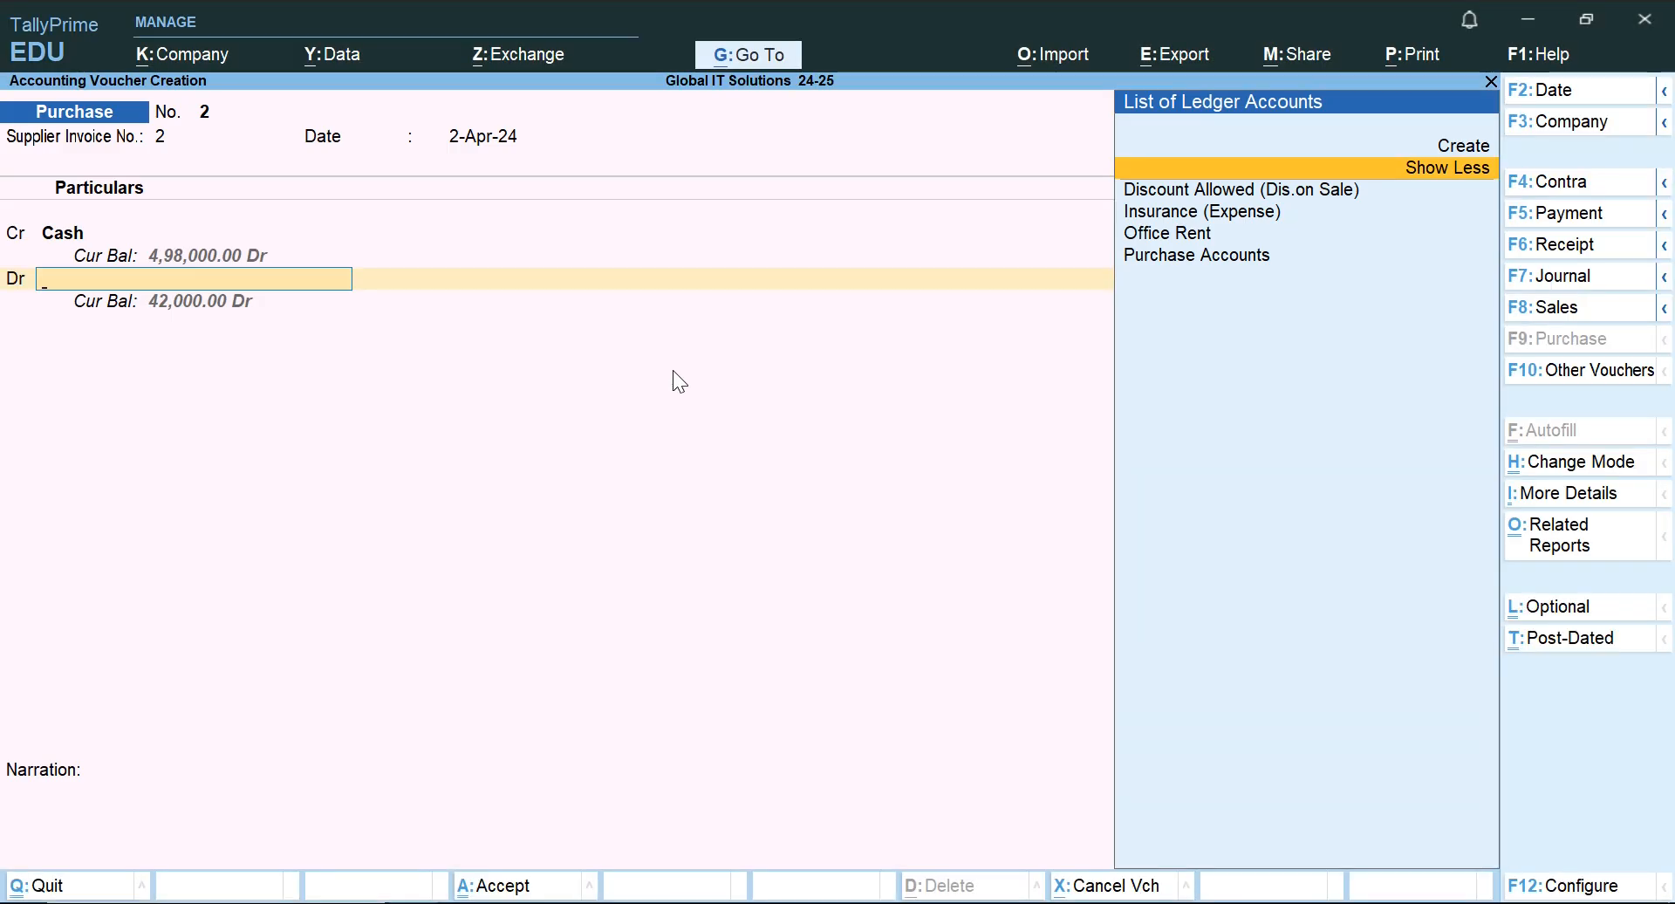
Start a new ledger for the debit line named Stationery Account, without an alias.
key(Up)
key(Return)
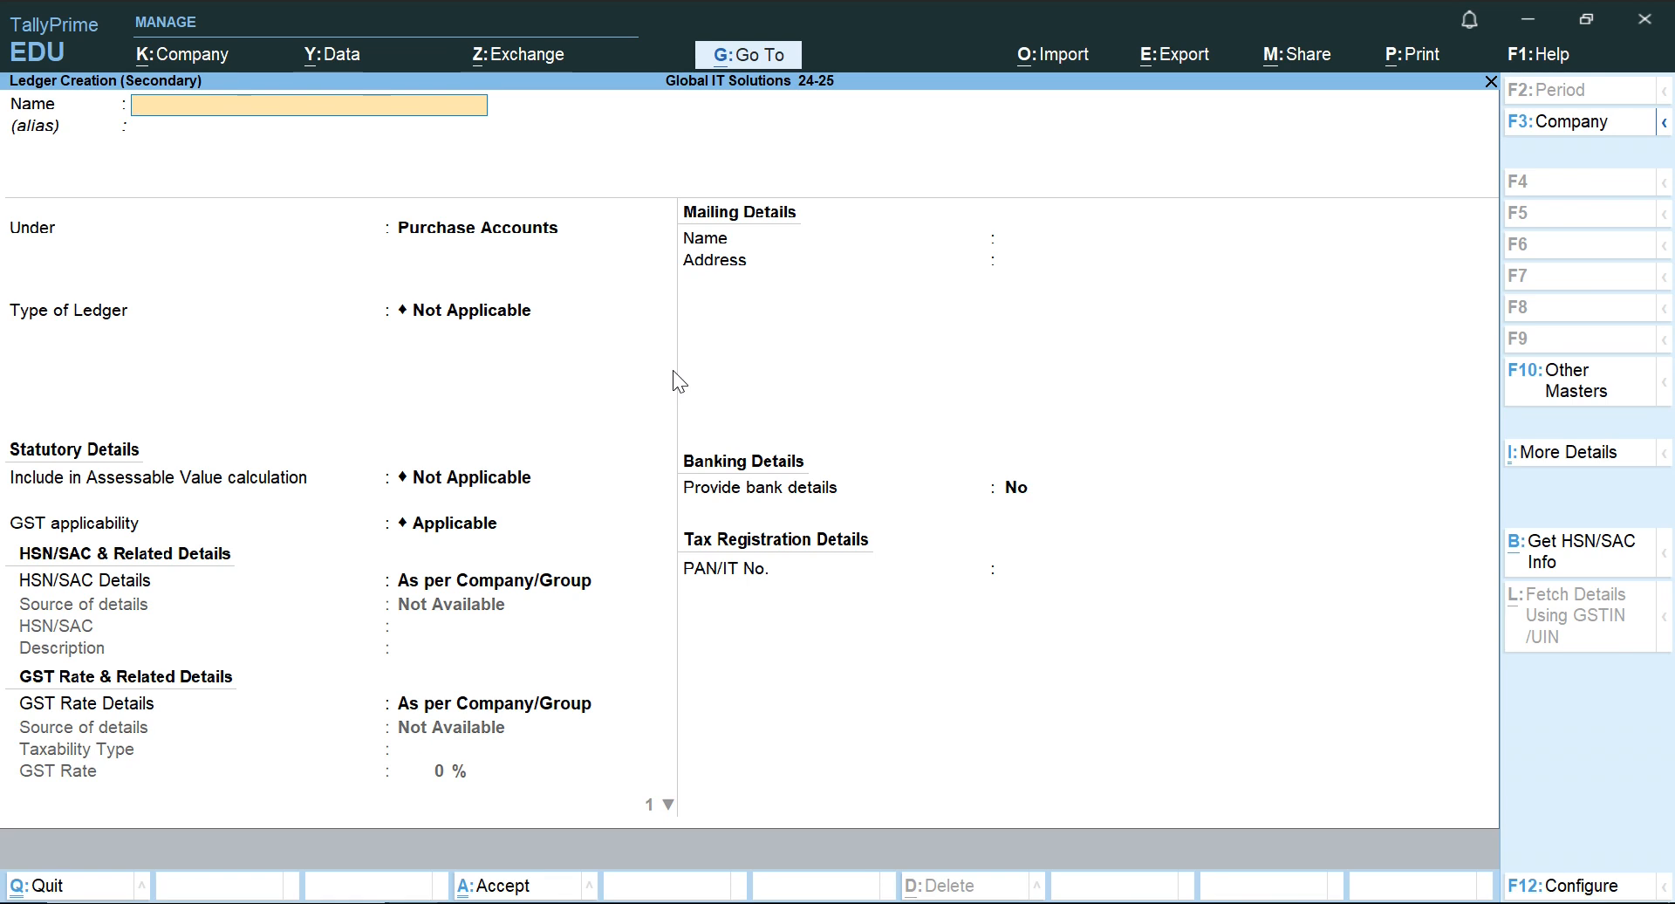
key(ctrl+v)
text(Account)
key(Return)
key(Return)
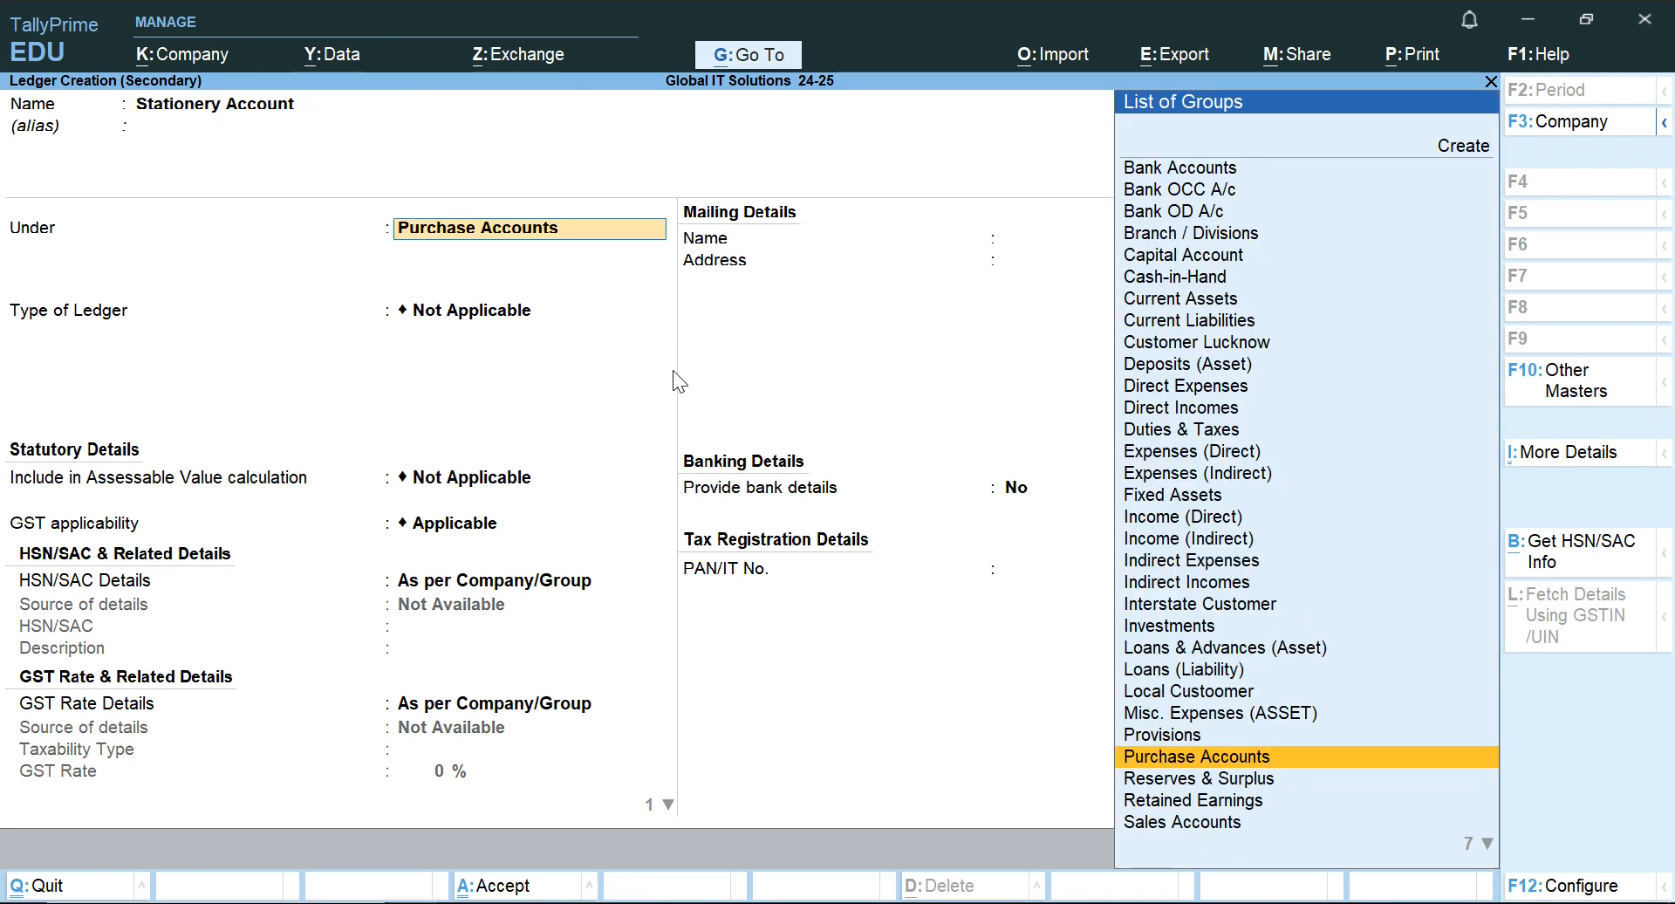
Place the Stationery Account ledger under the Indirect Expenses group.
text(In)
key(BackSpace)
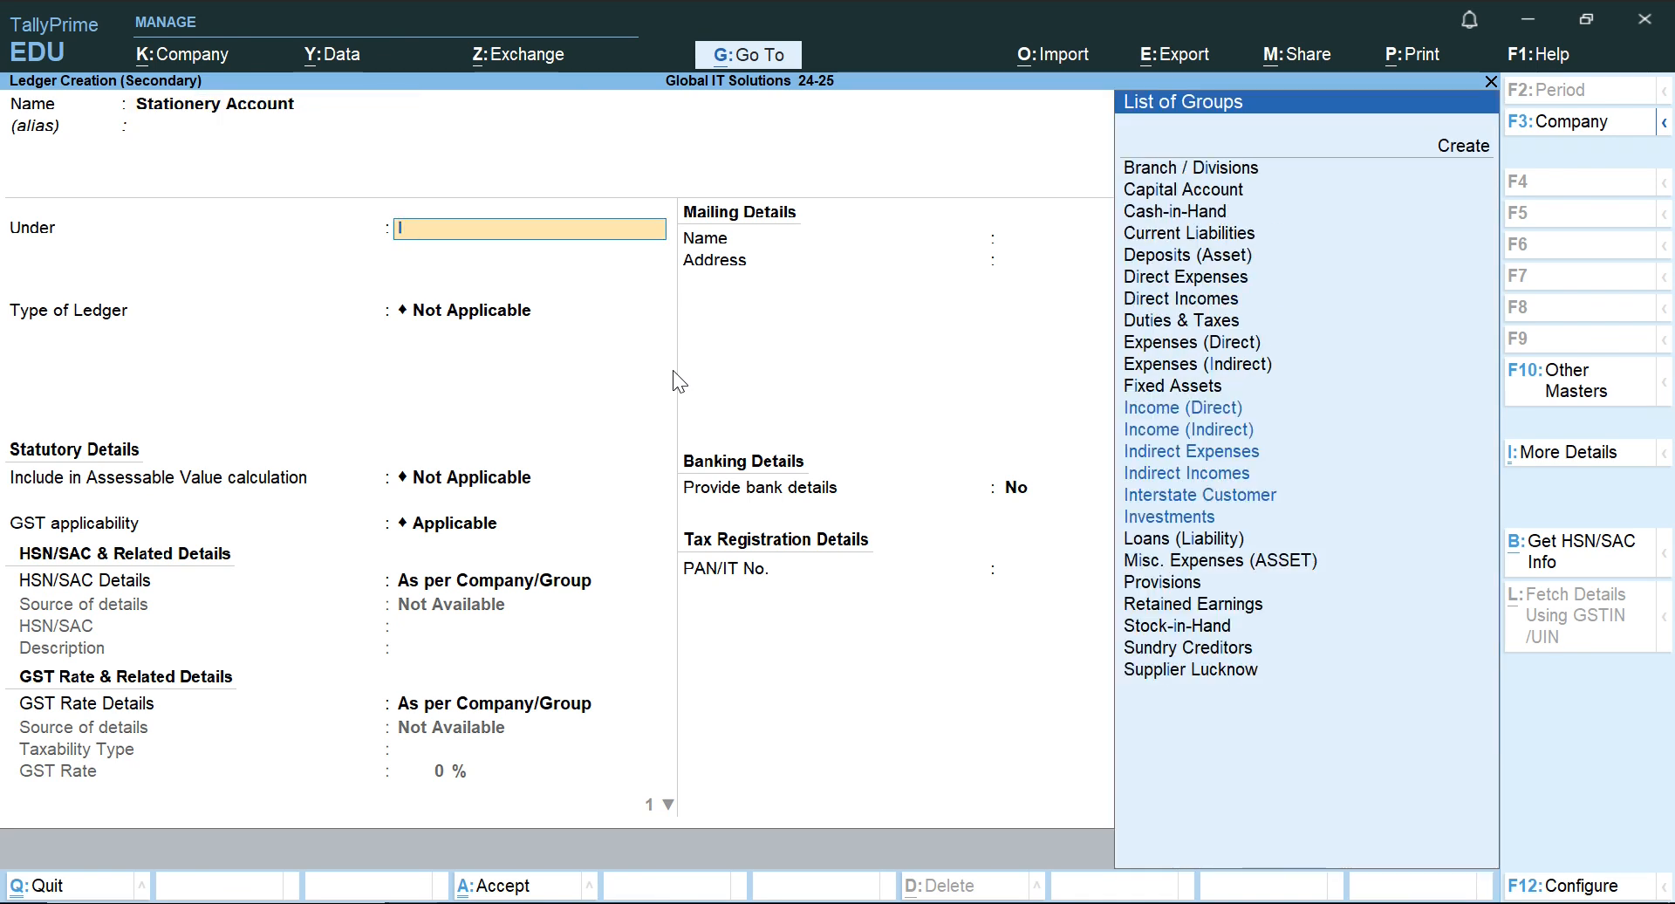
key(BackSpace)
text(xpe)
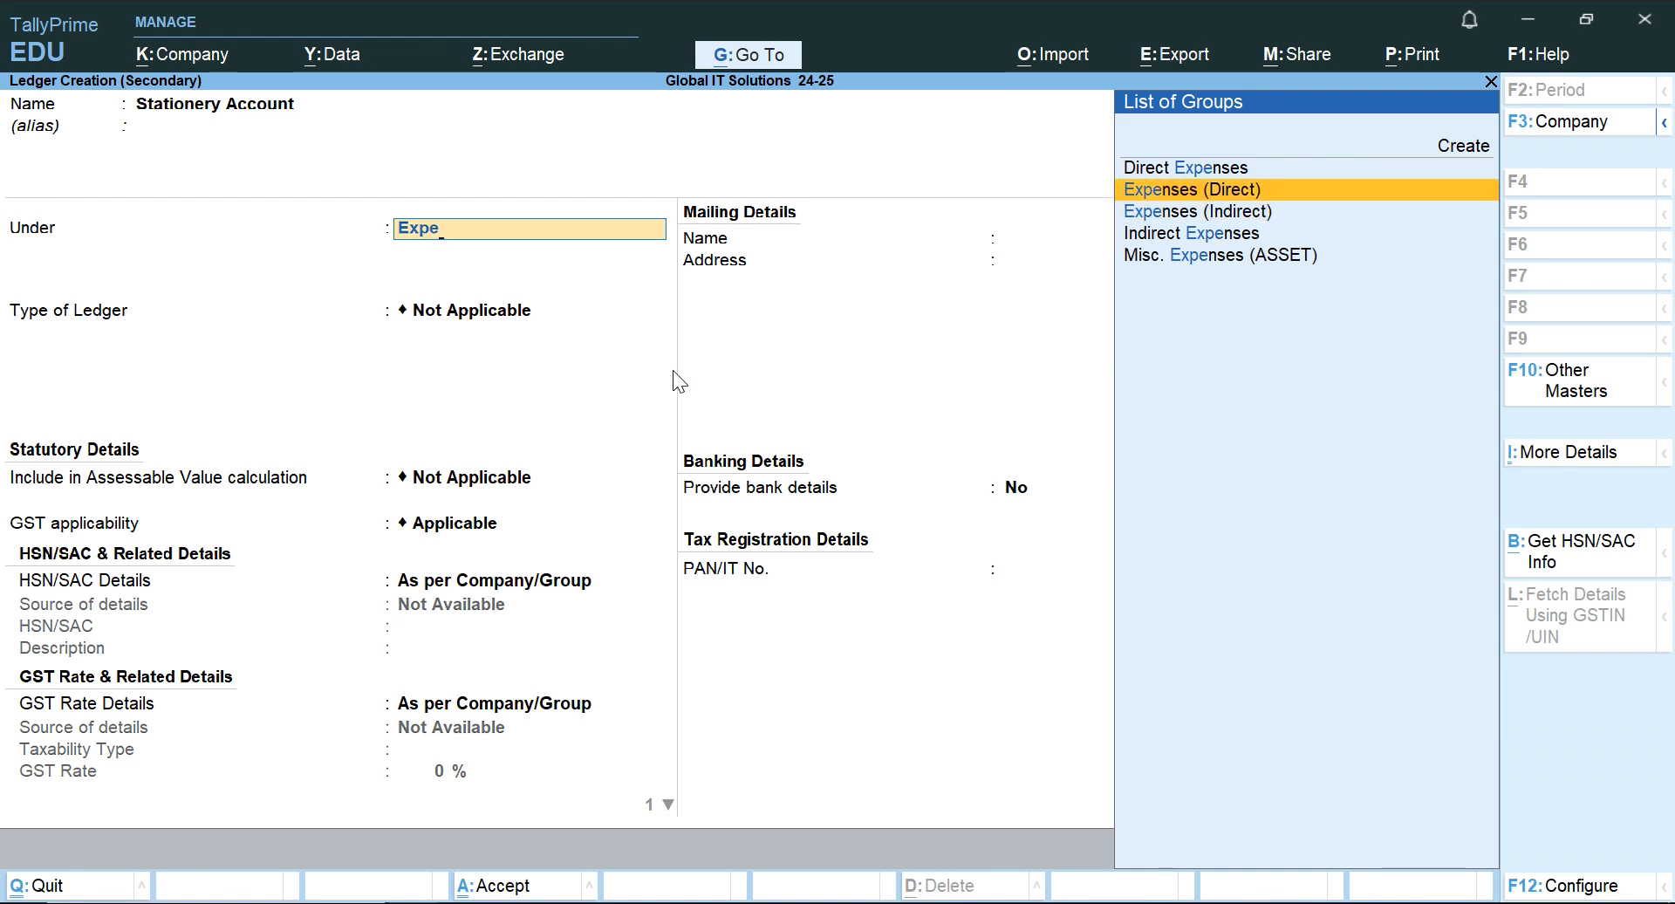
key(Down)
key(Up)
key(Down)
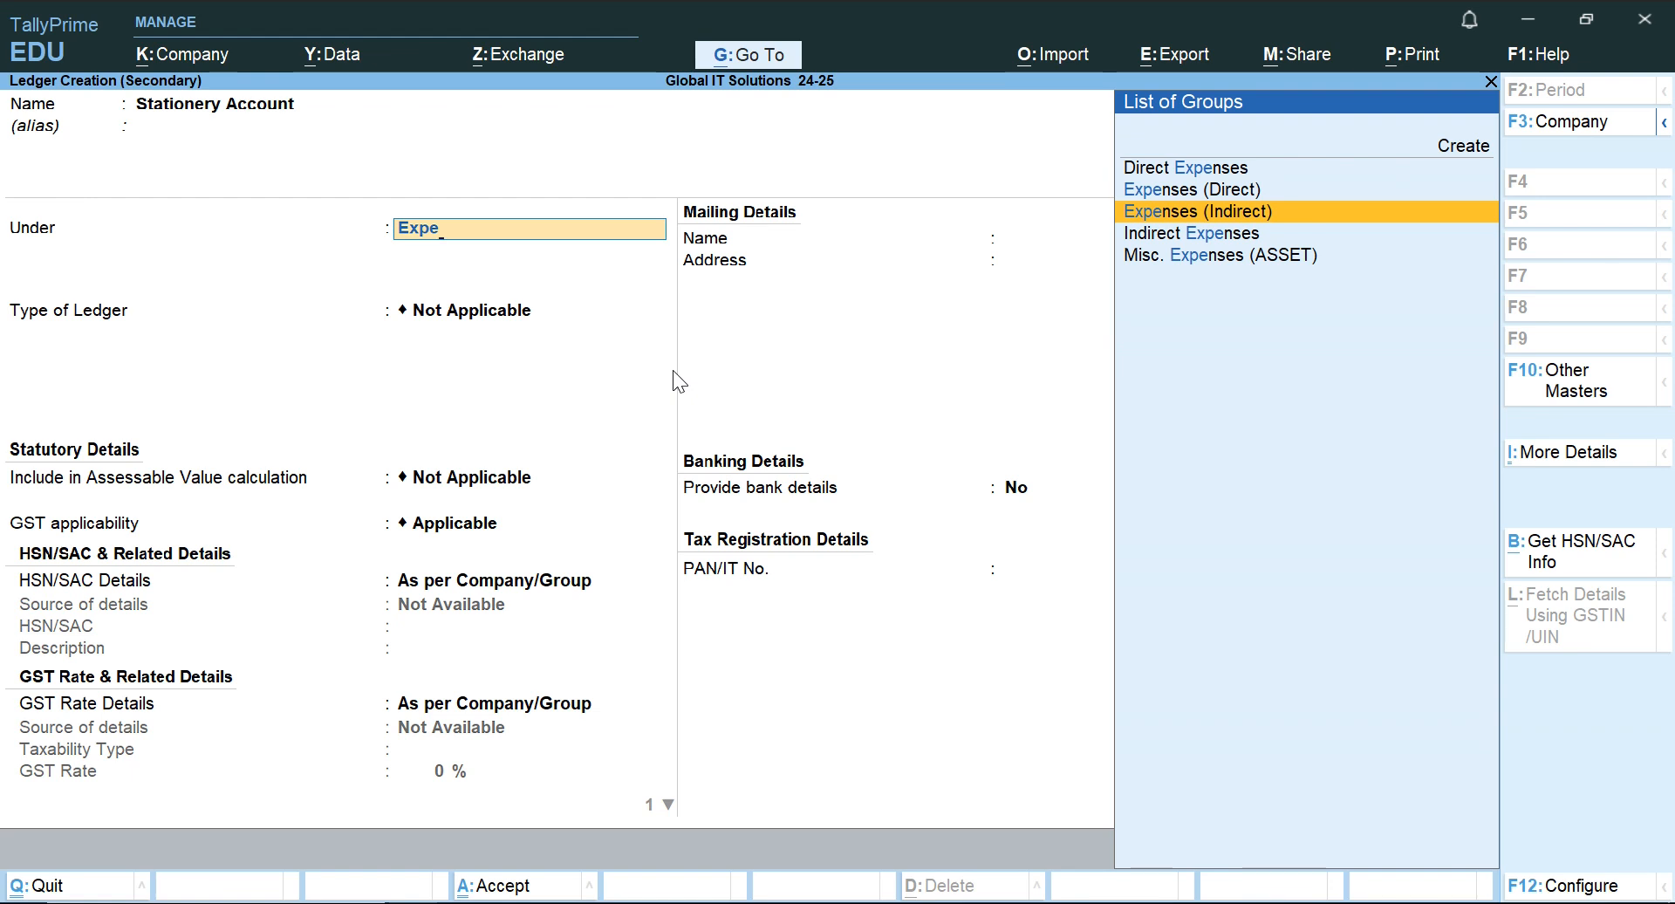
key(Return)
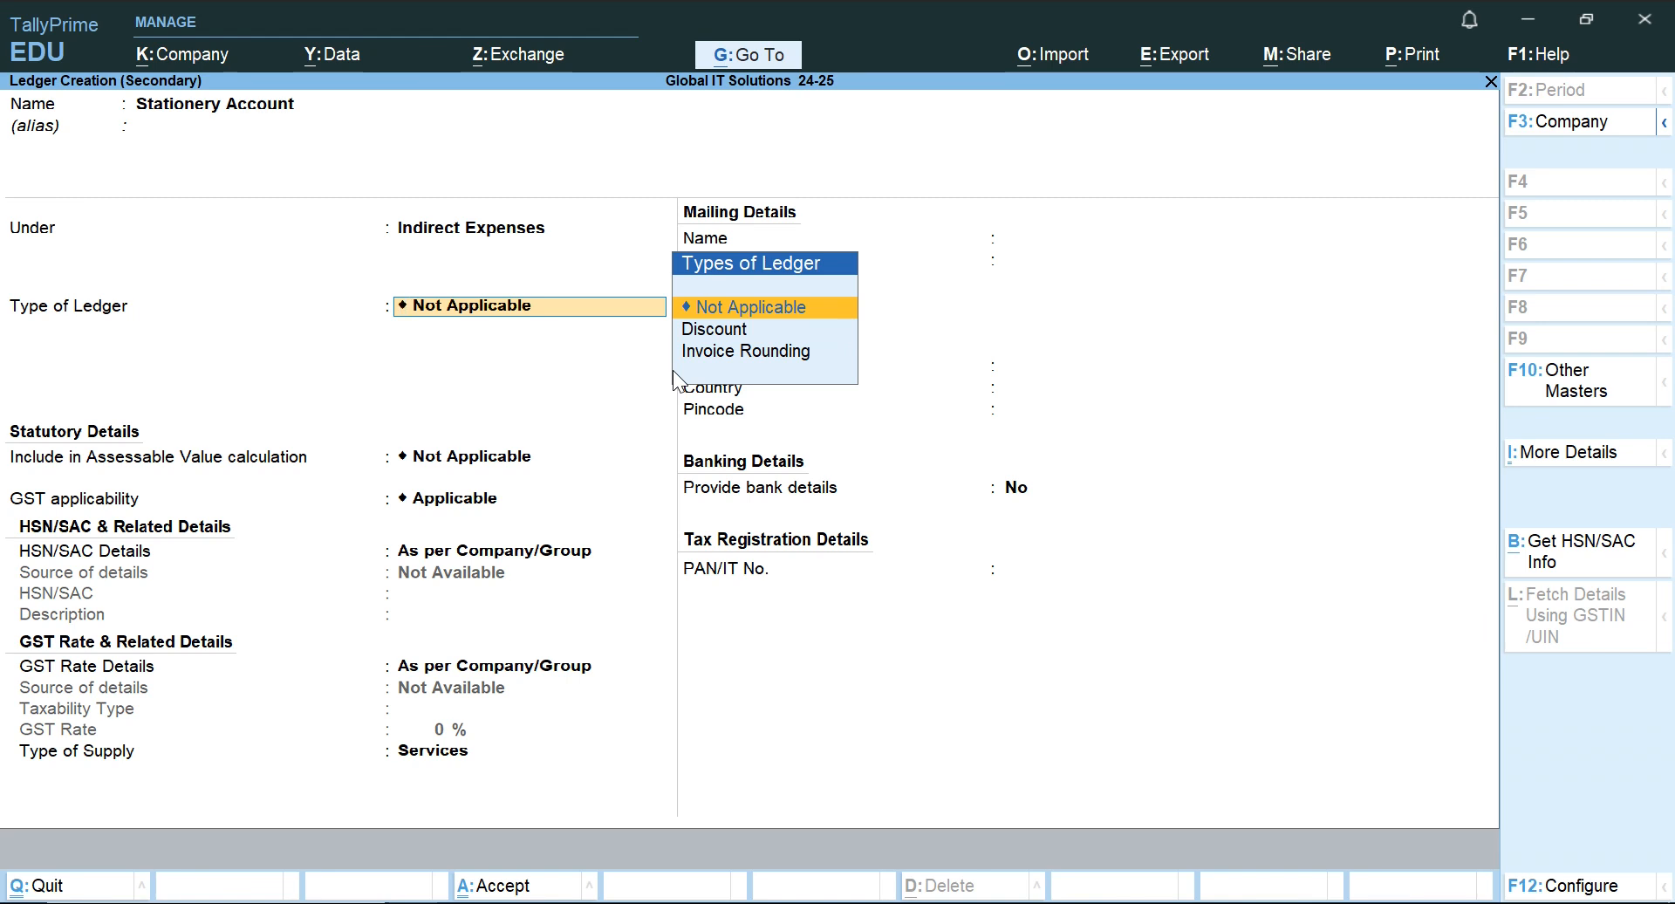
Set the ledger's GST applicability to Not Applicable, save the ledger, and accept 2,000 as its debit amount on the voucher.
key(Return)
key(Return)
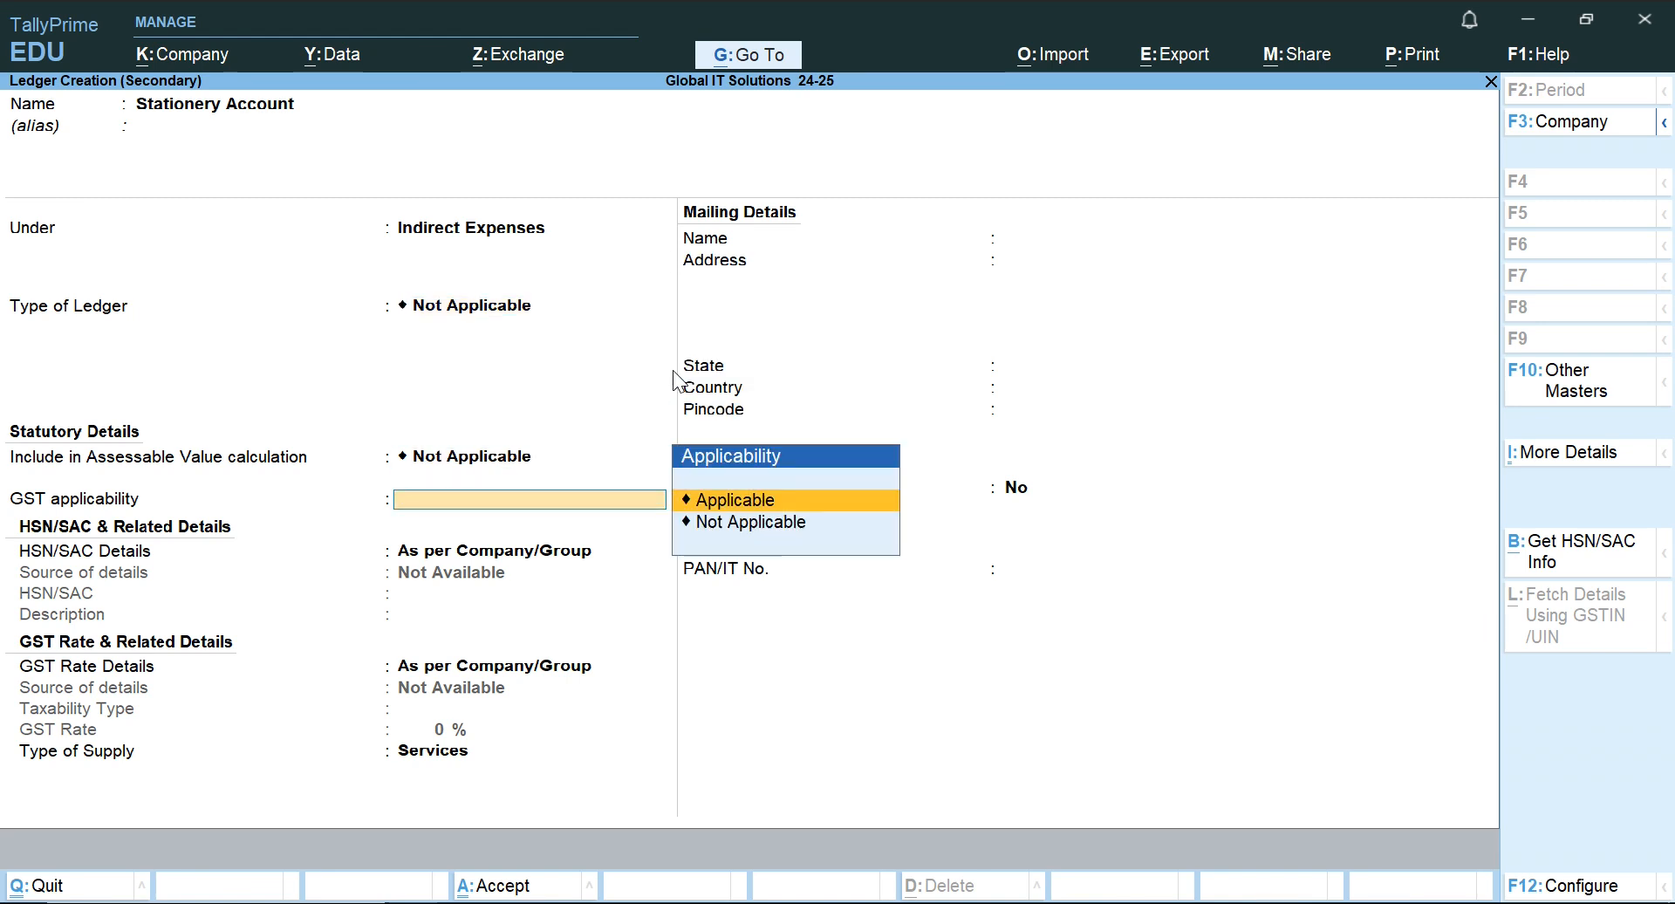
key(Down)
key(Return)
key(ctrl+a)
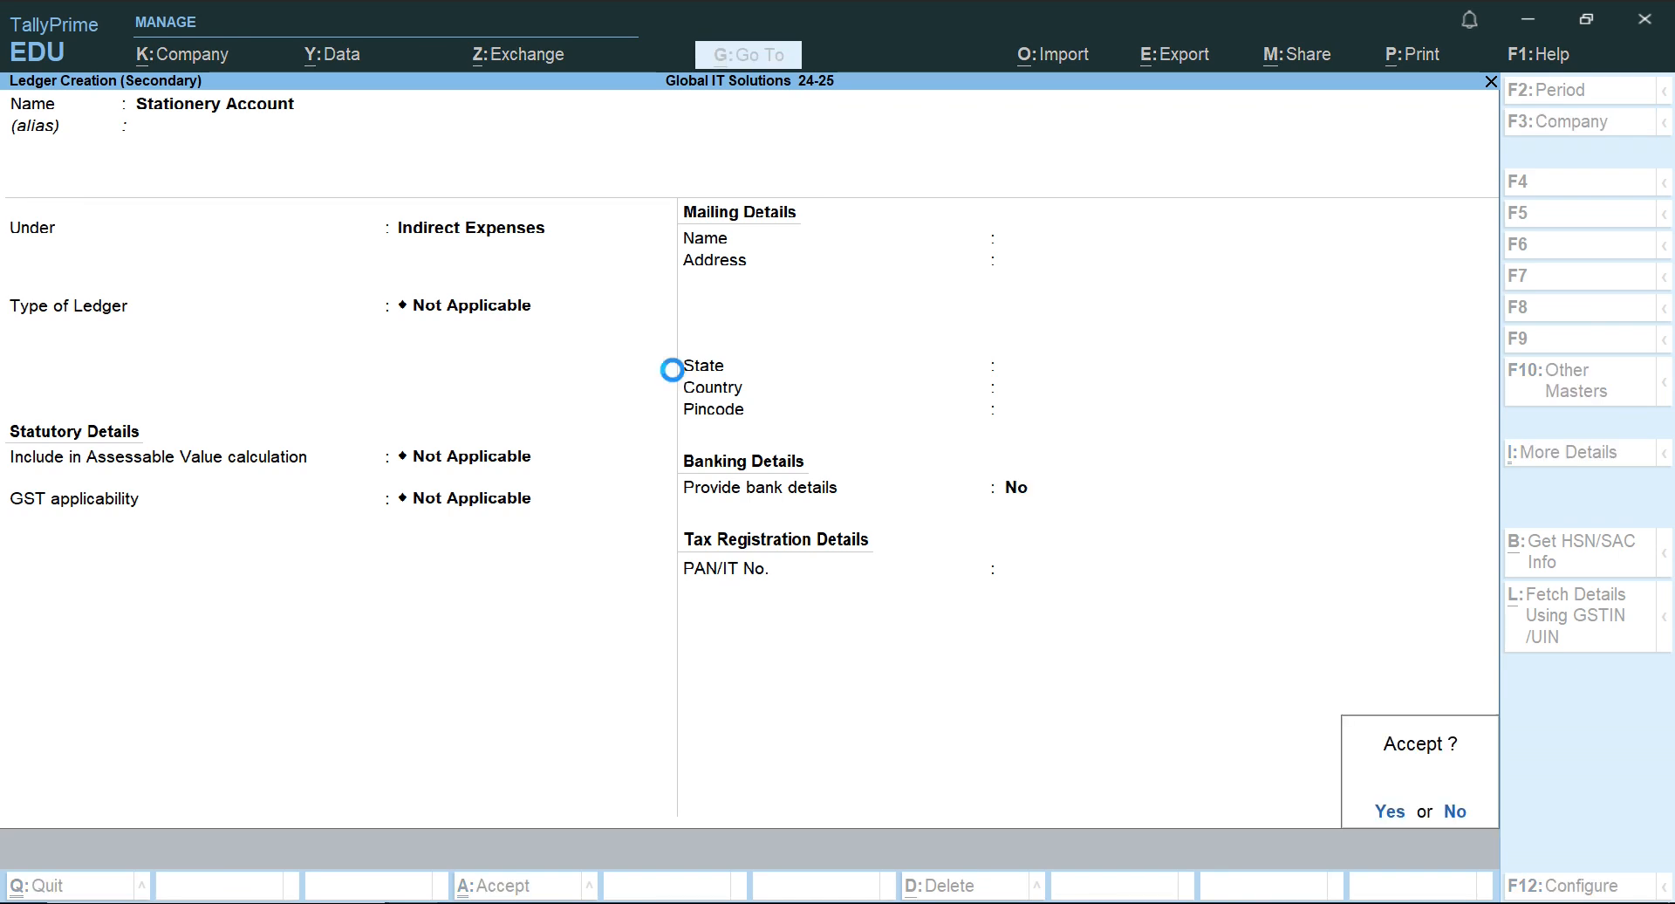
key(Return)
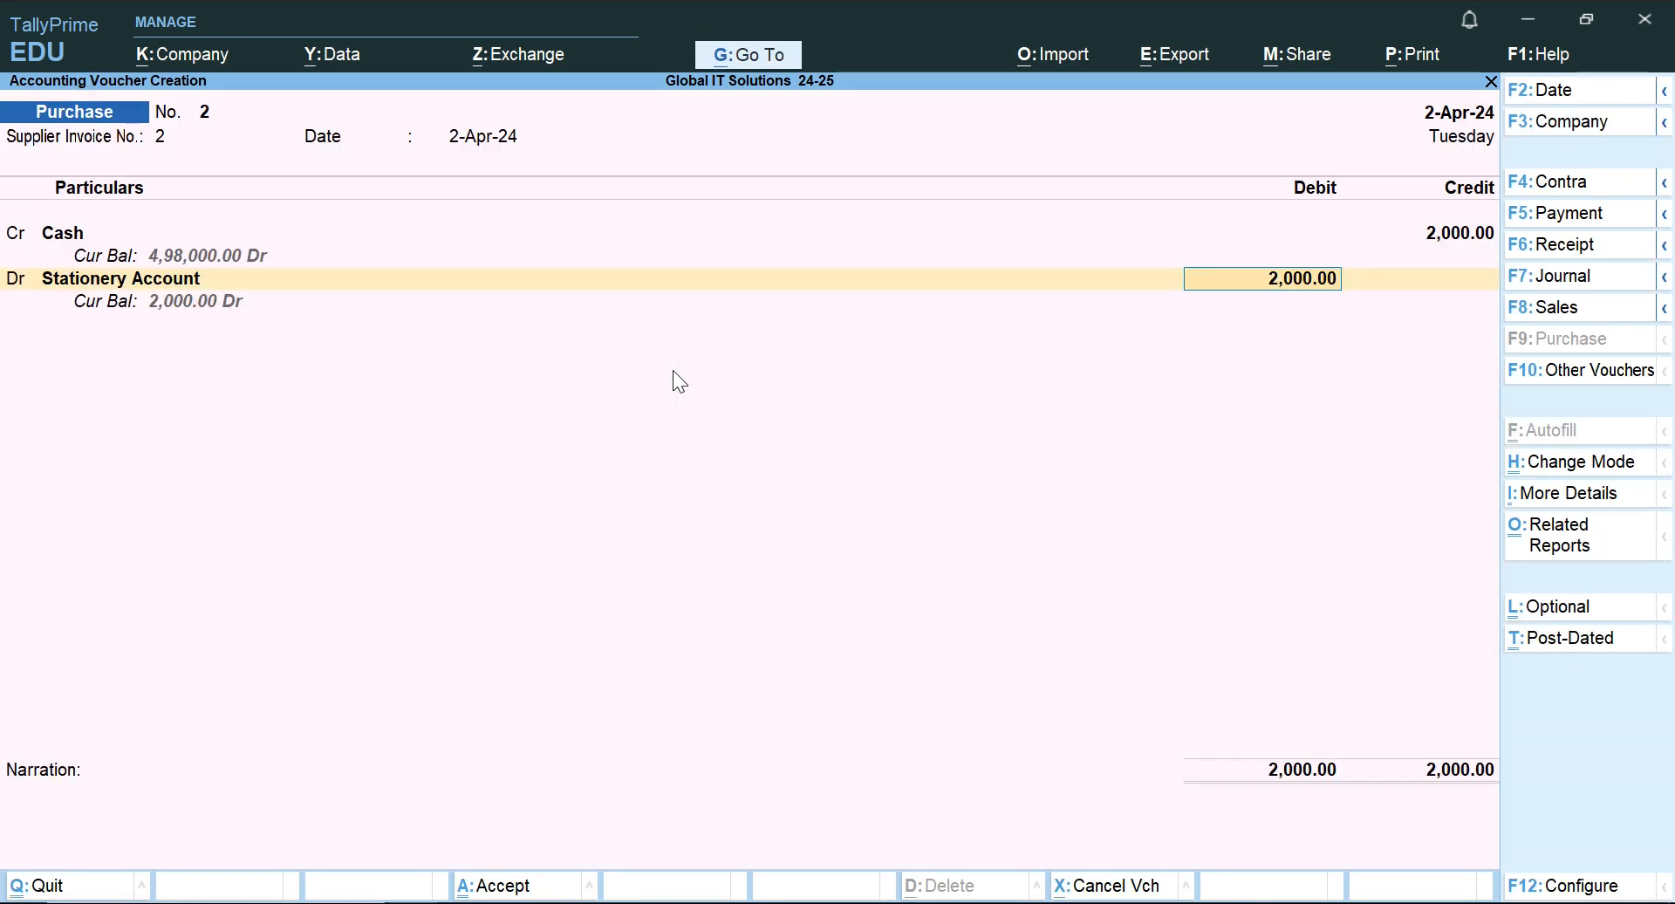
key(Return)
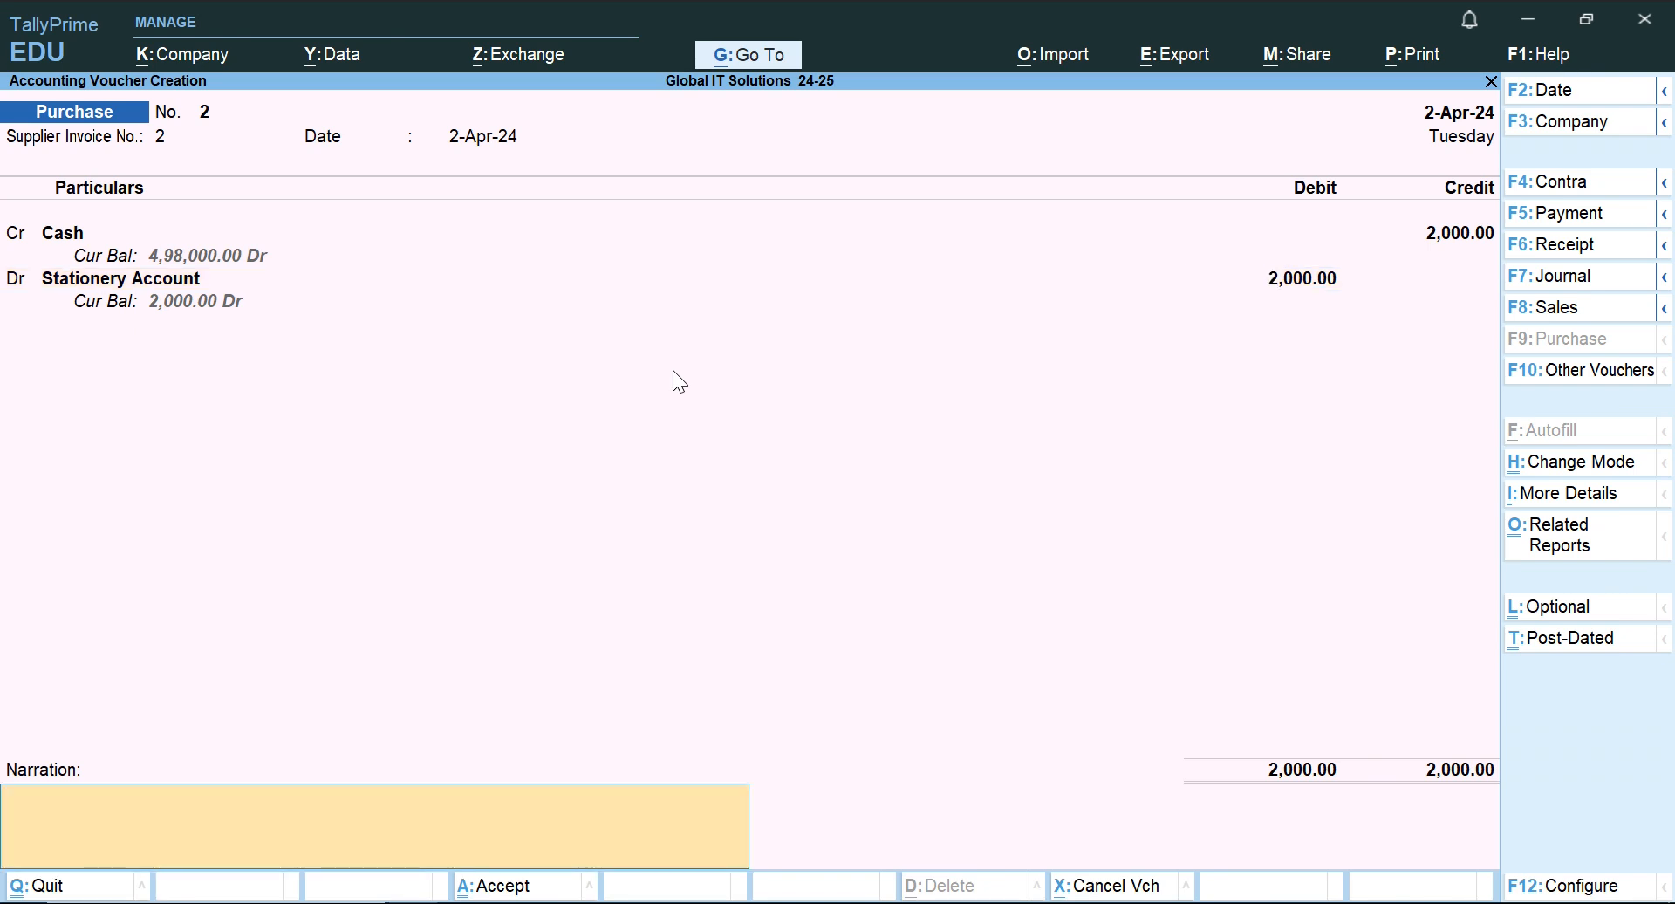
key(BackSpace)
key(BackSpace)
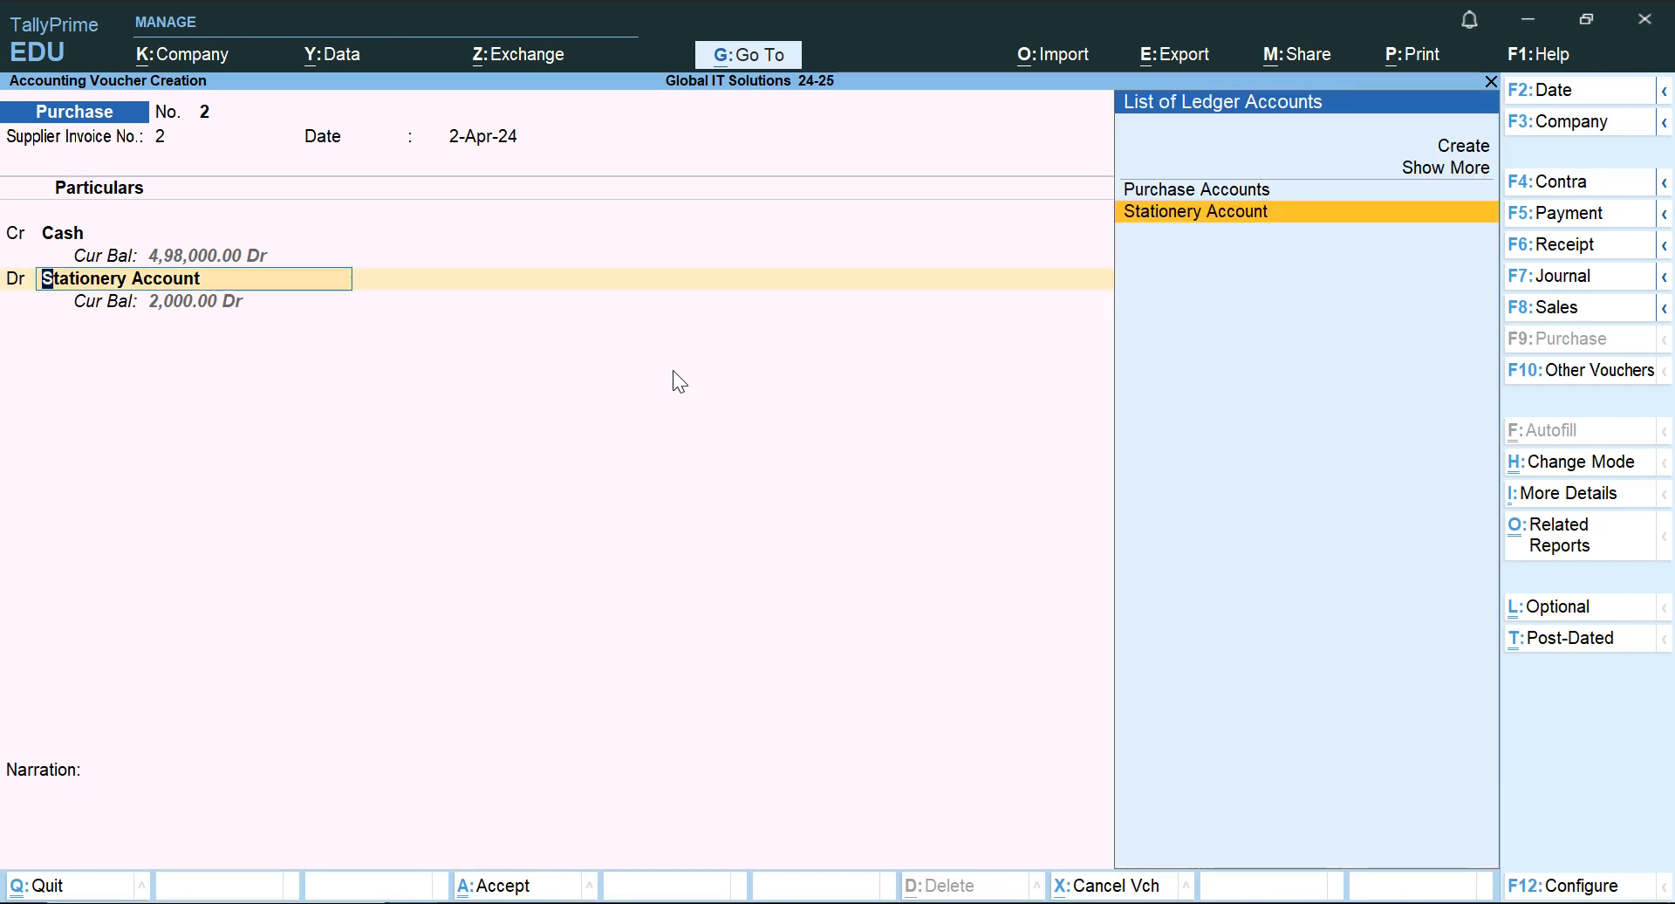
key(BackSpace)
key(BackSpace)
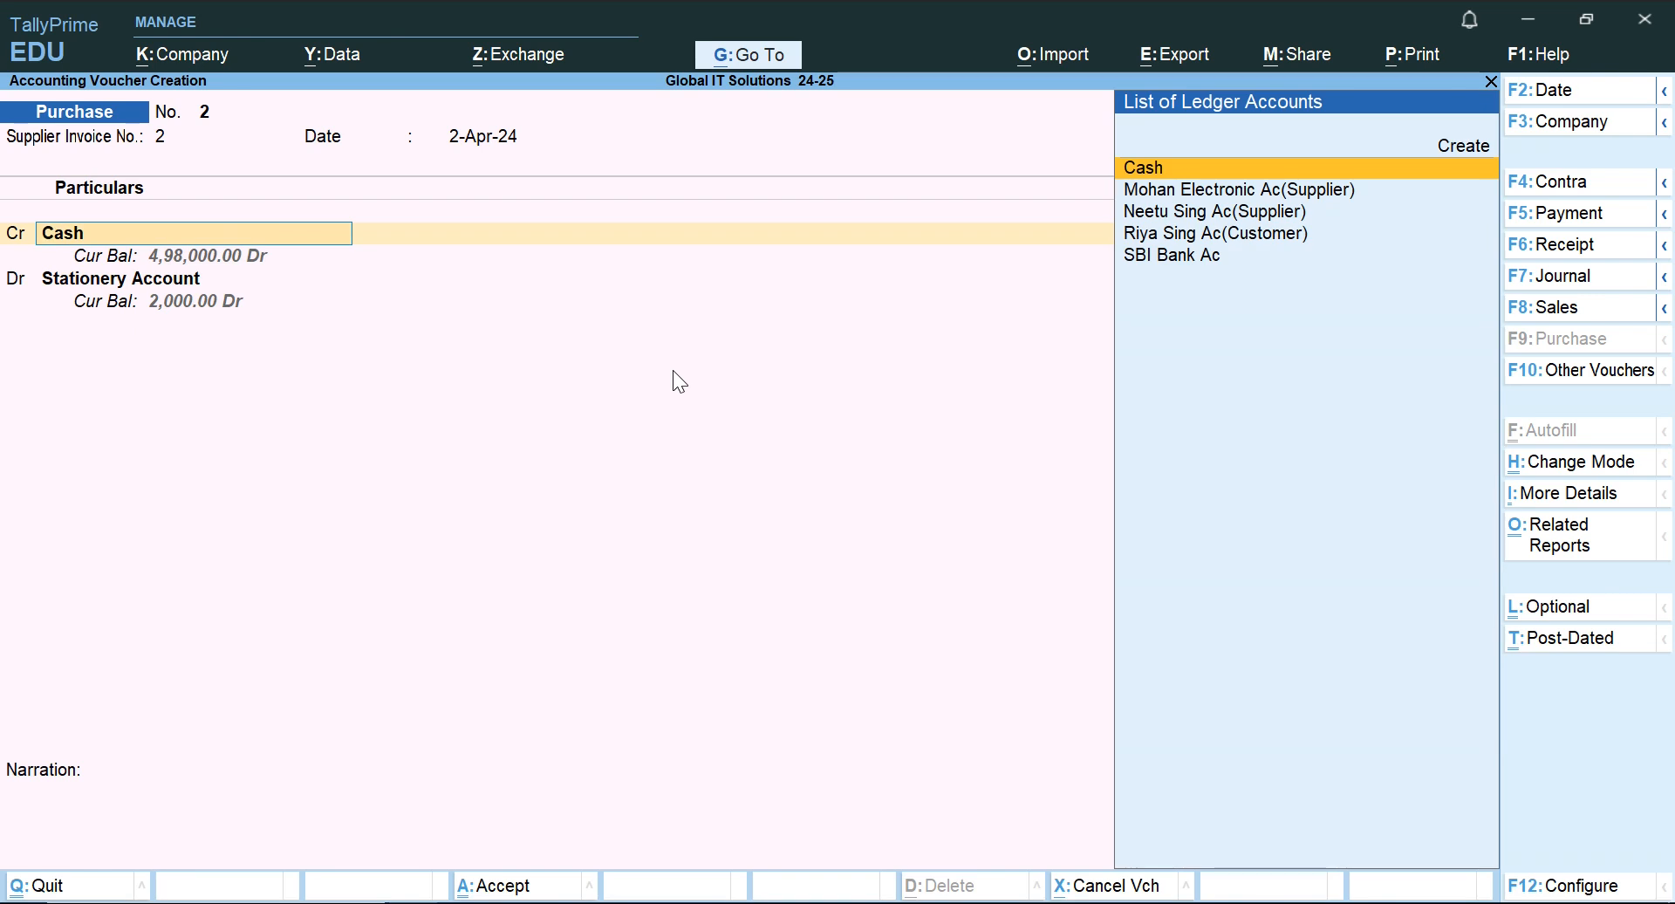
key(Return)
key(Return)
key(Return)
key(Return)
key(Return)
key(Return)
key(Return)
key(Return)
key(Return)
key(Return)
key(Return)
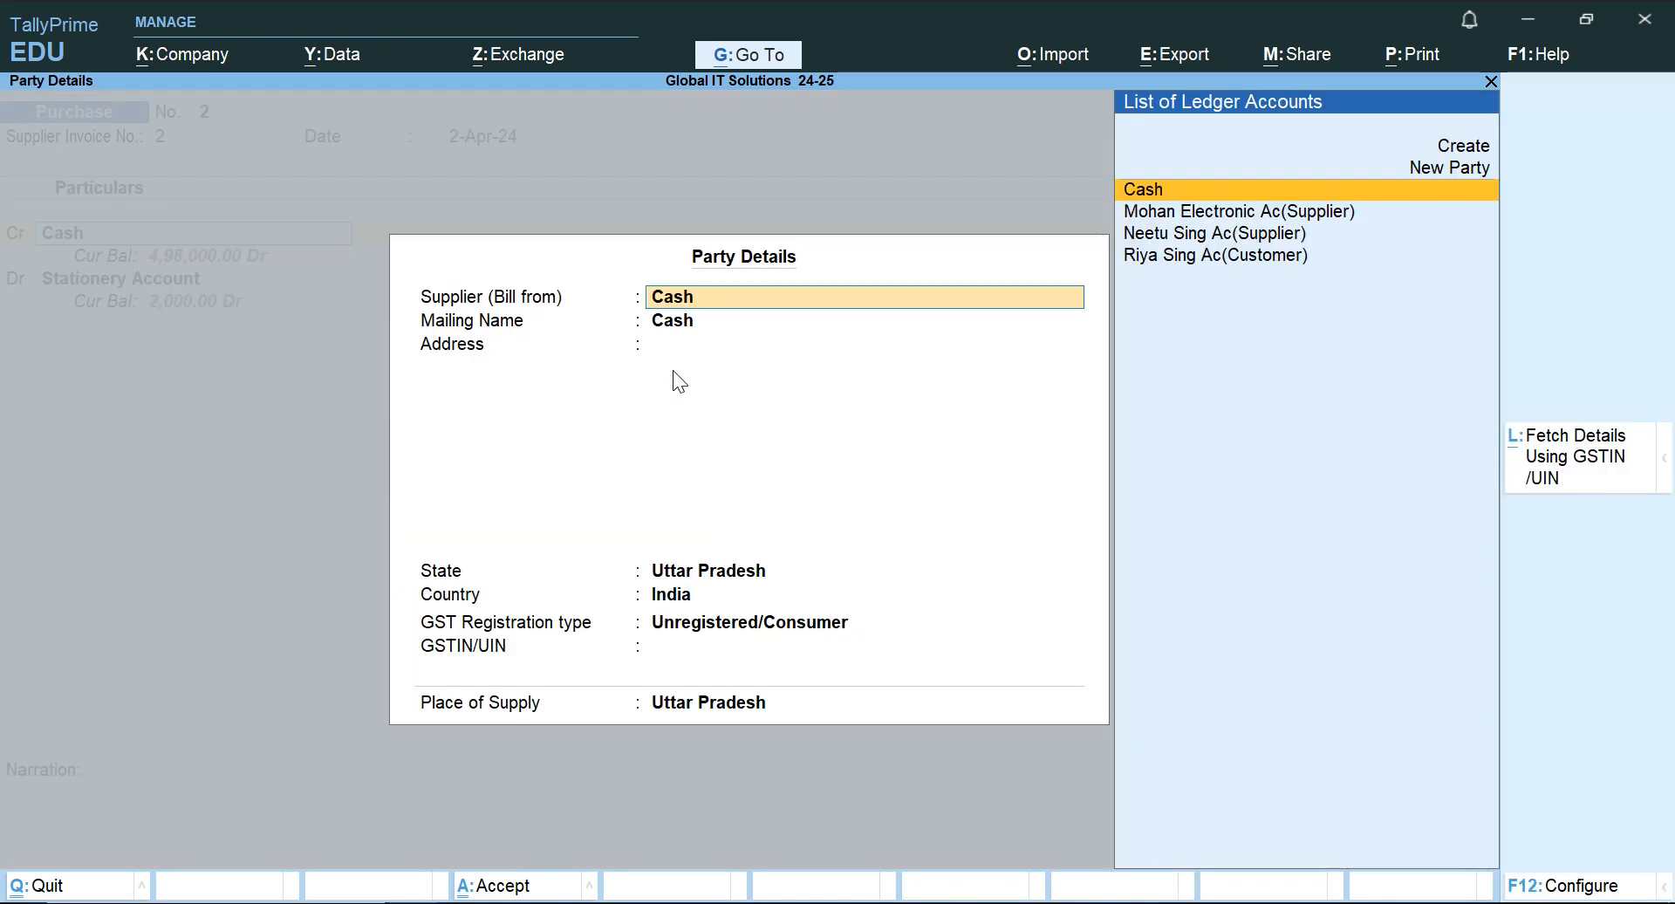
key(Return)
key(Return)
key(ctrl+a)
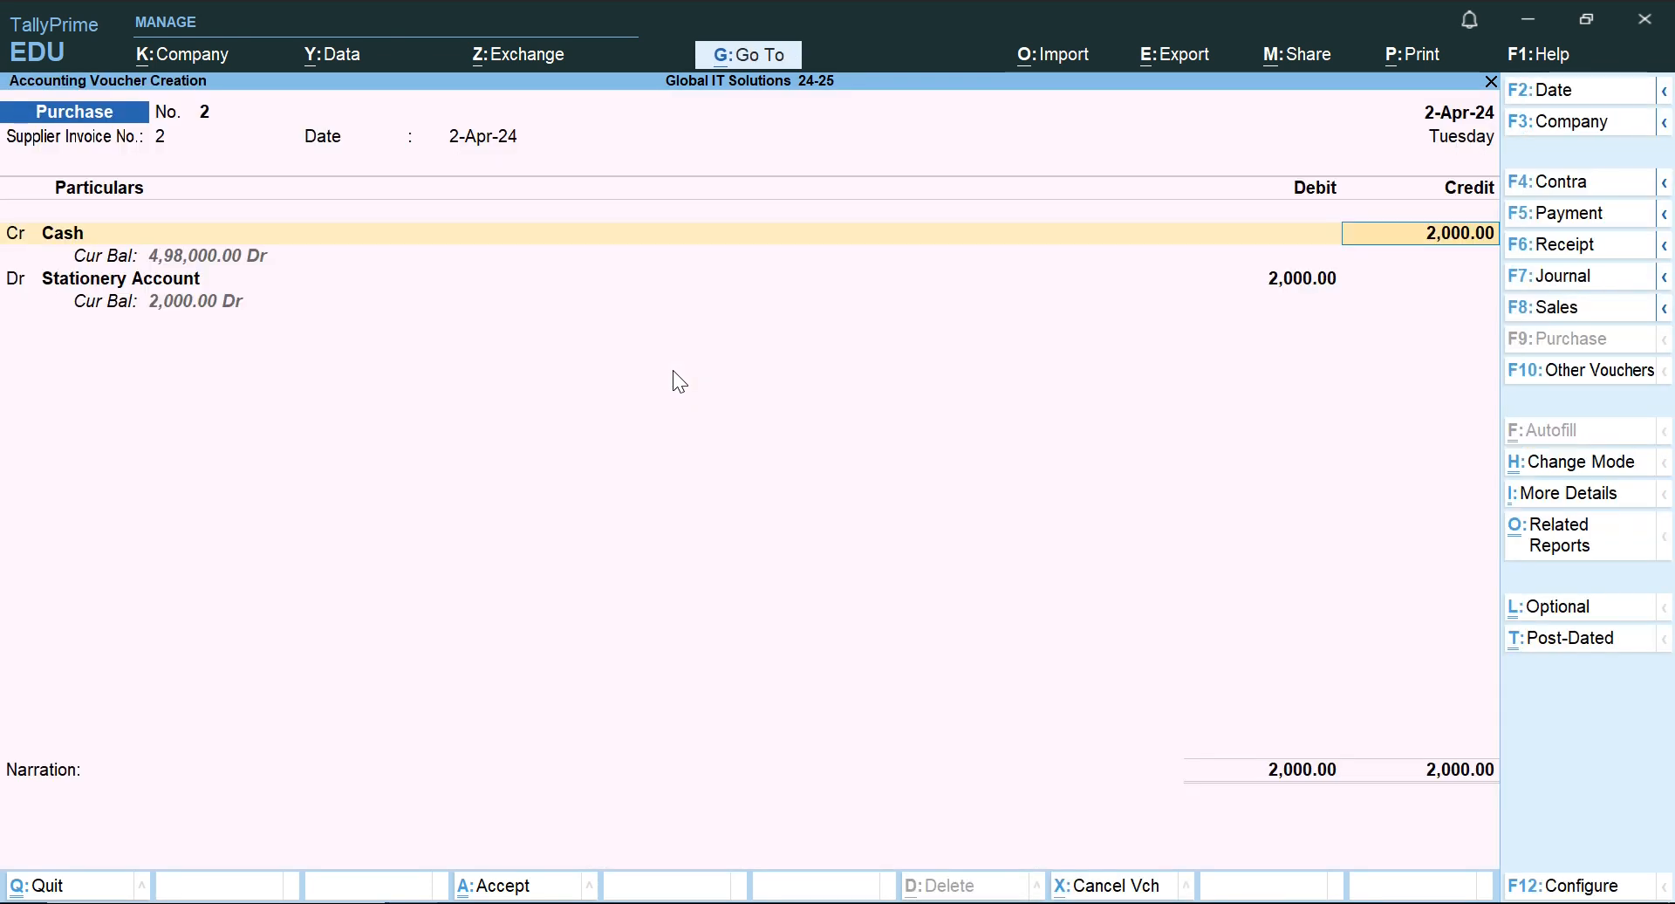
key(Return)
key(Return)
key(Return)
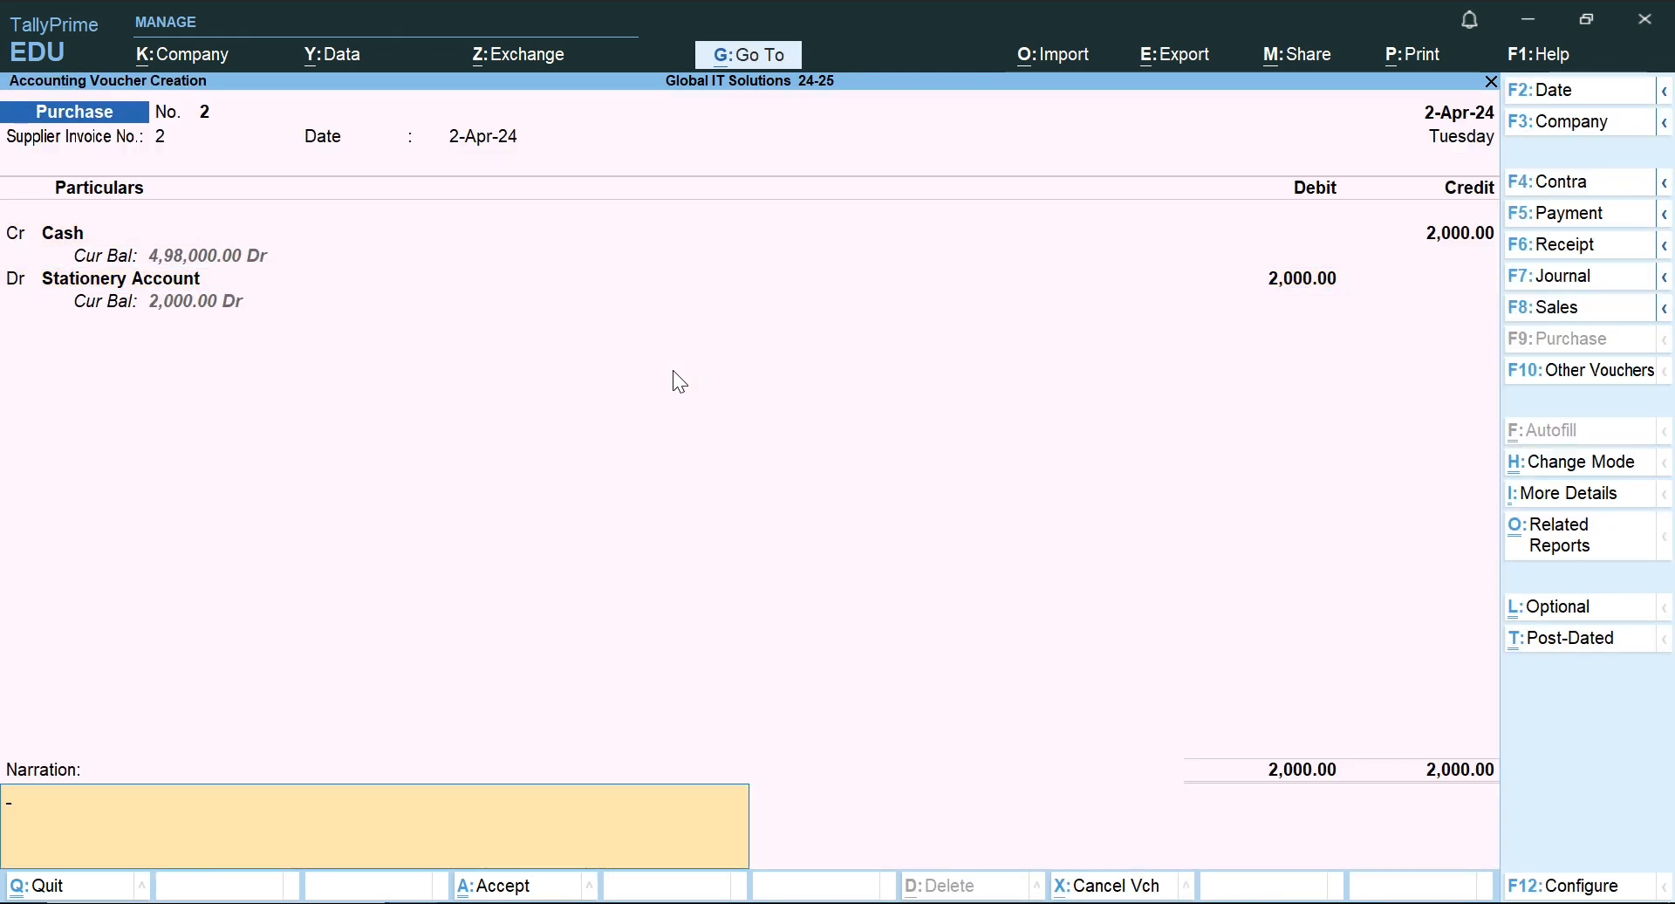
Enter the narration "stationery purchase" and save the purchase voucher.
text(stationery purchase)
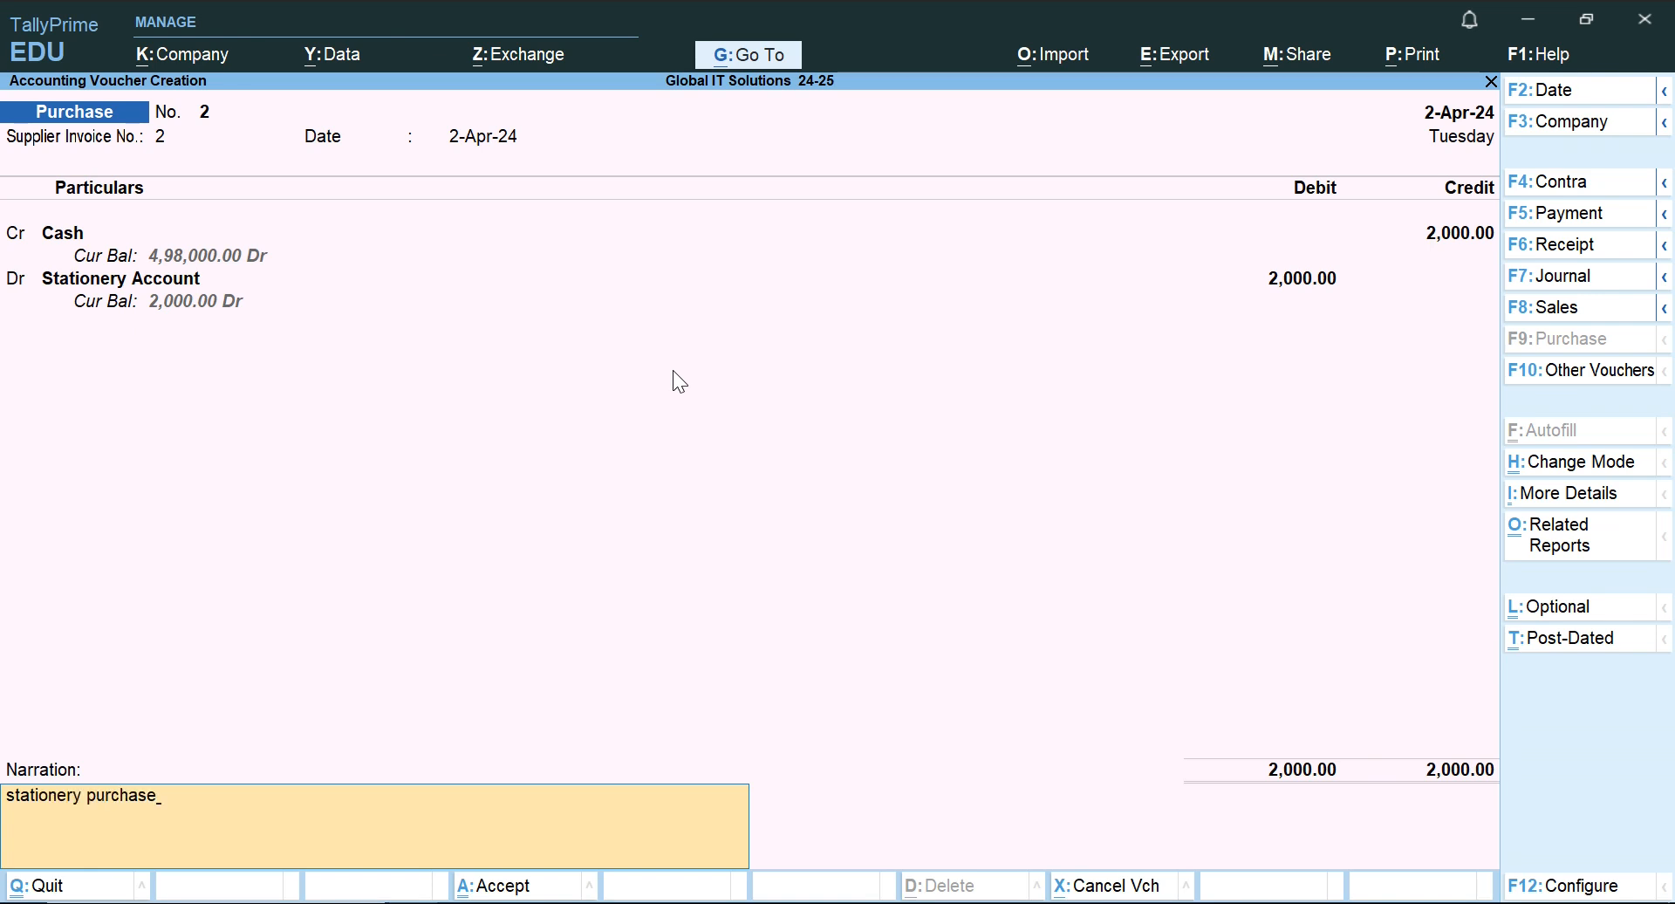
key(Return)
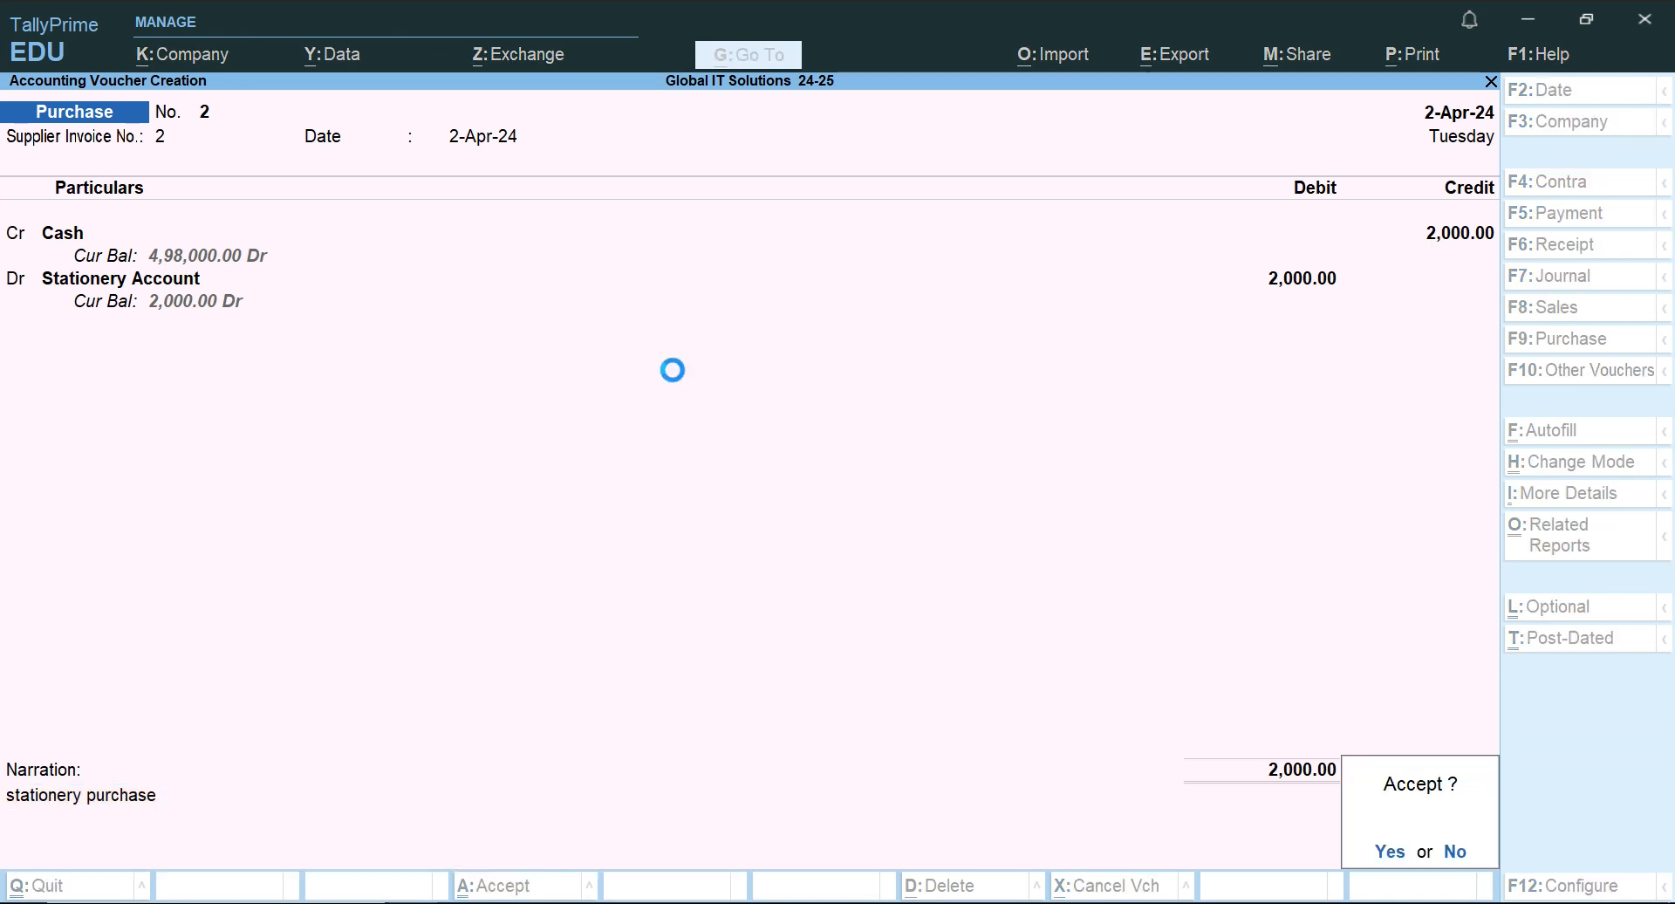
key(Return)
Switch to the Word document and read the 2.5.2024 transaction about the SBI Bank account and cash deposit.
key(alt+Tab)
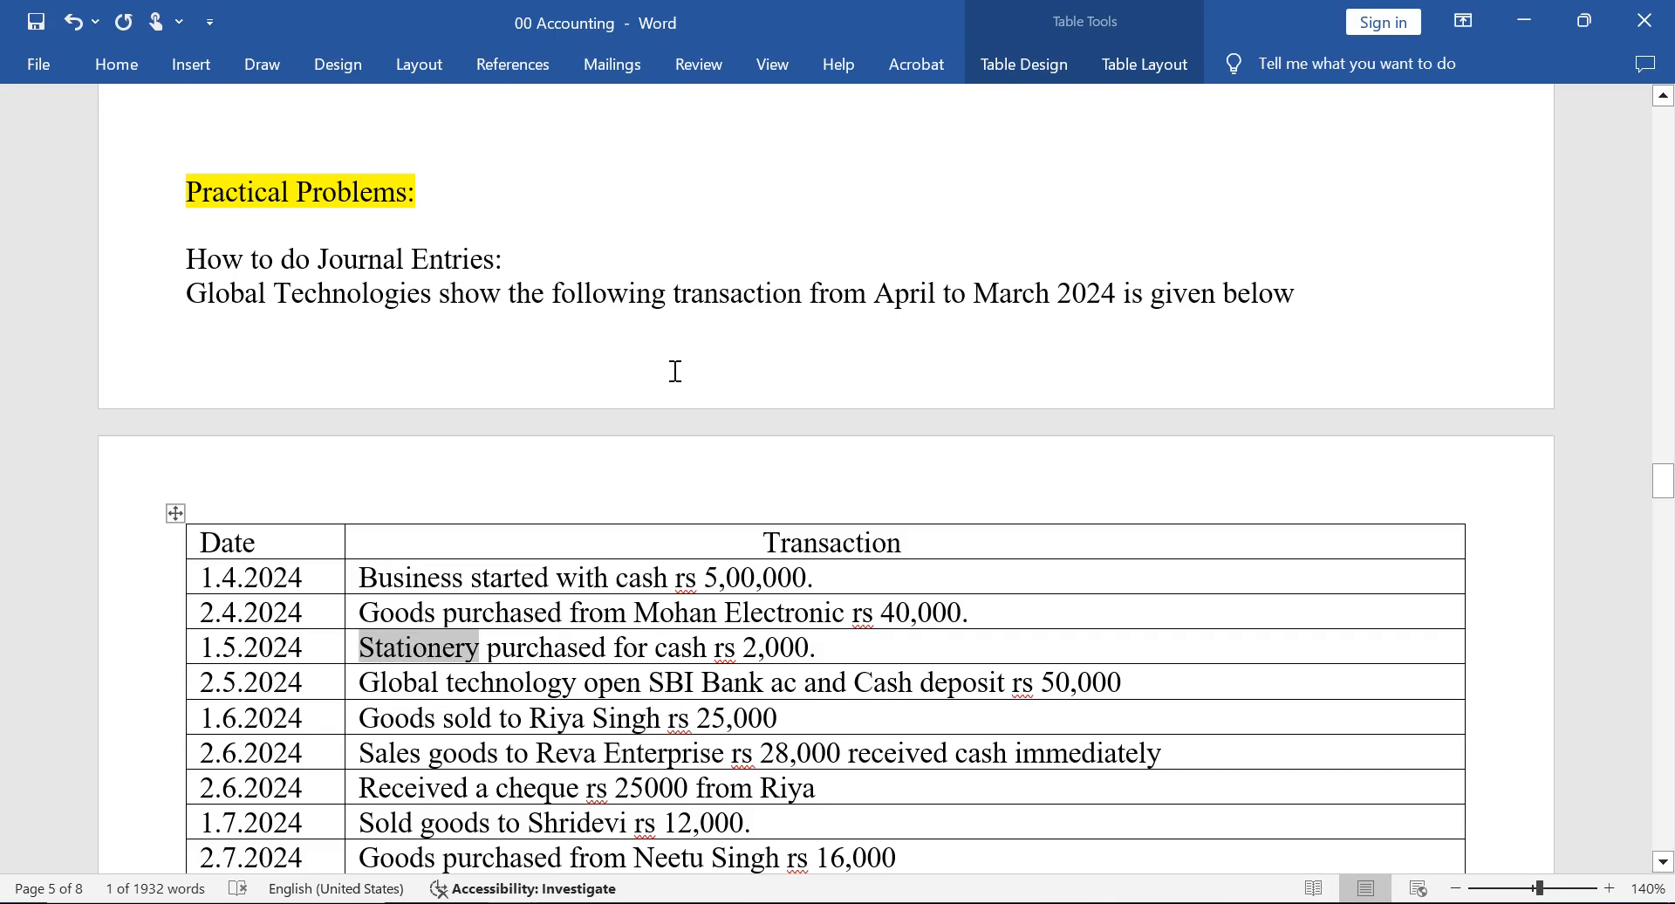
key(Down)
key(Down)
key(Down)
key(Down)
key(Down)
key(Down)
scroll(677, 371, down, 3)
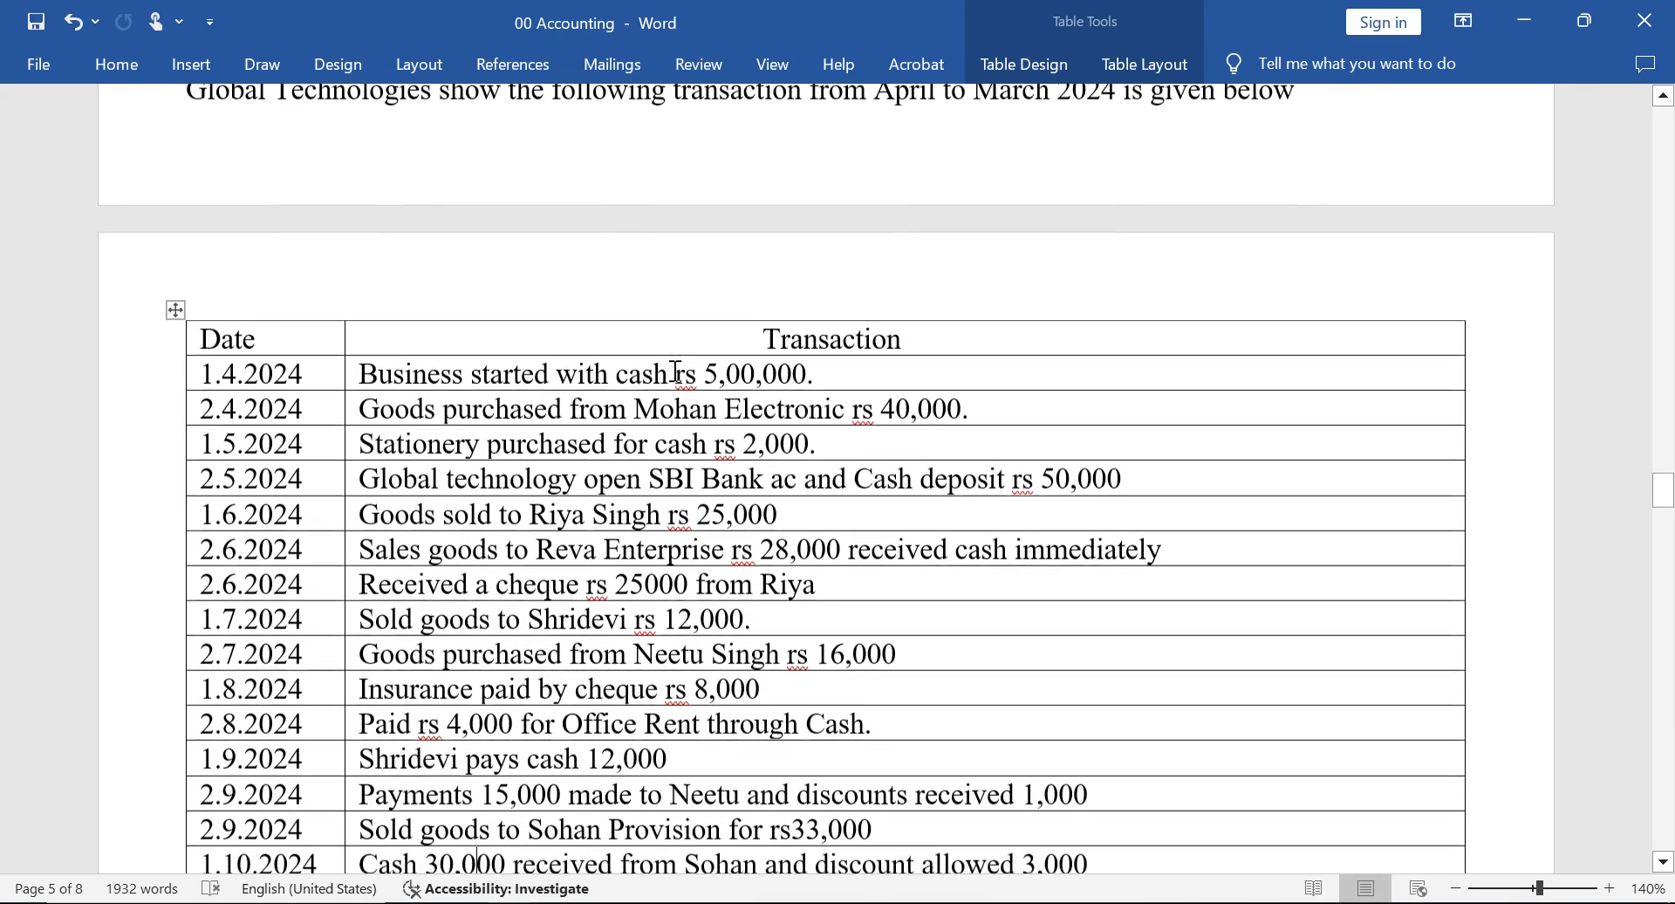
scroll(676, 371, down, 1)
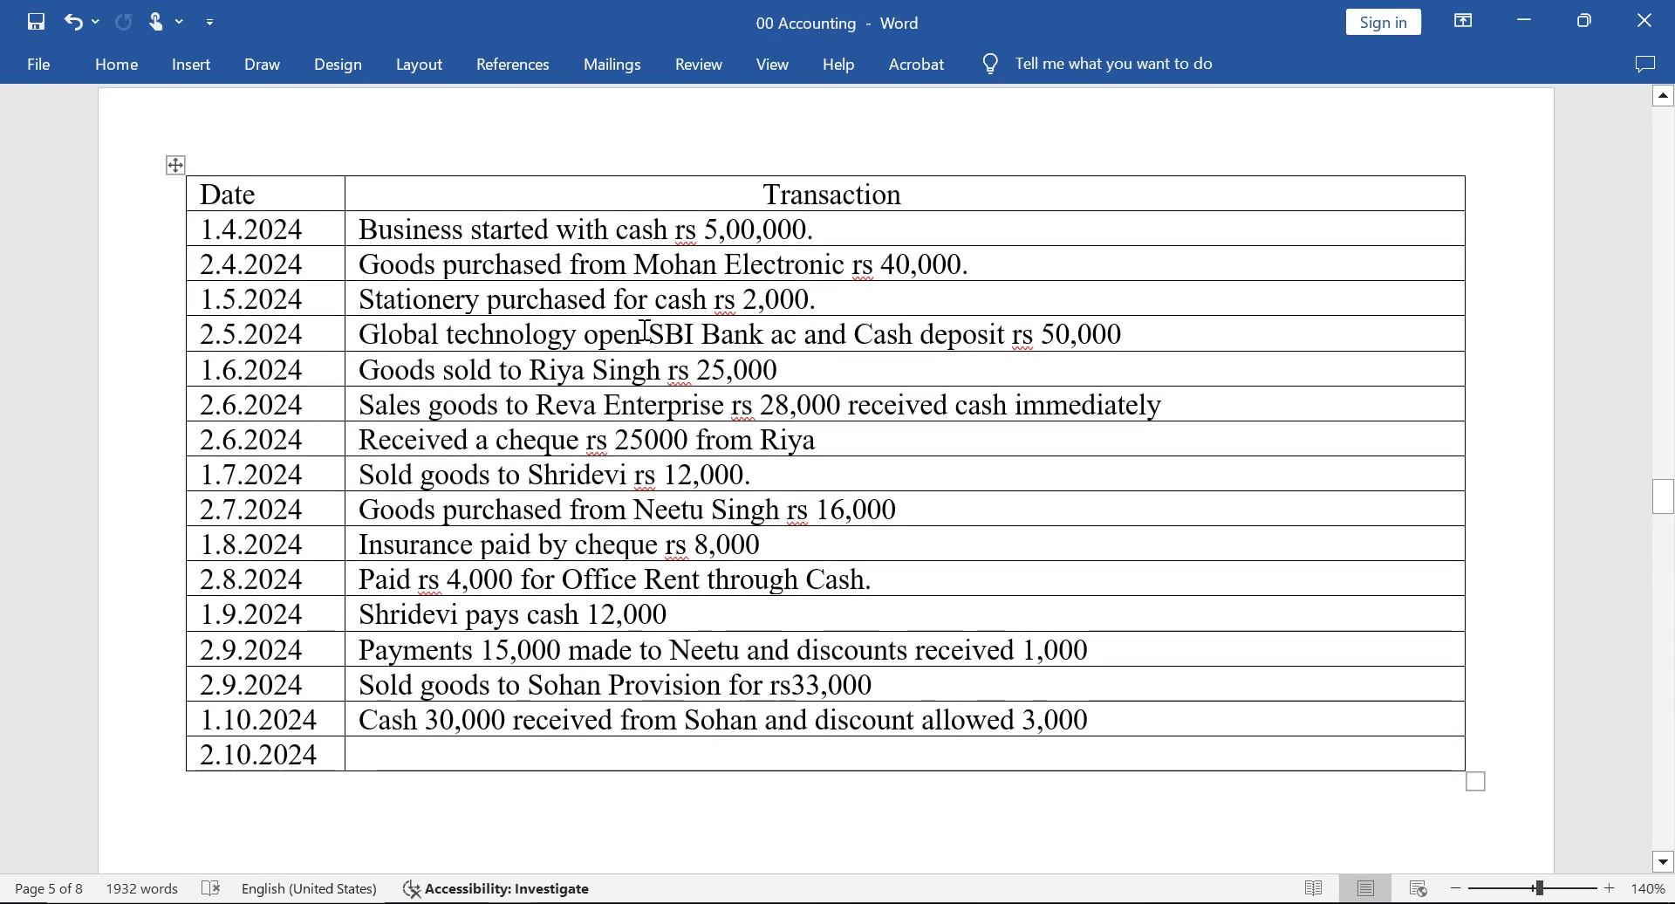
click(770, 335)
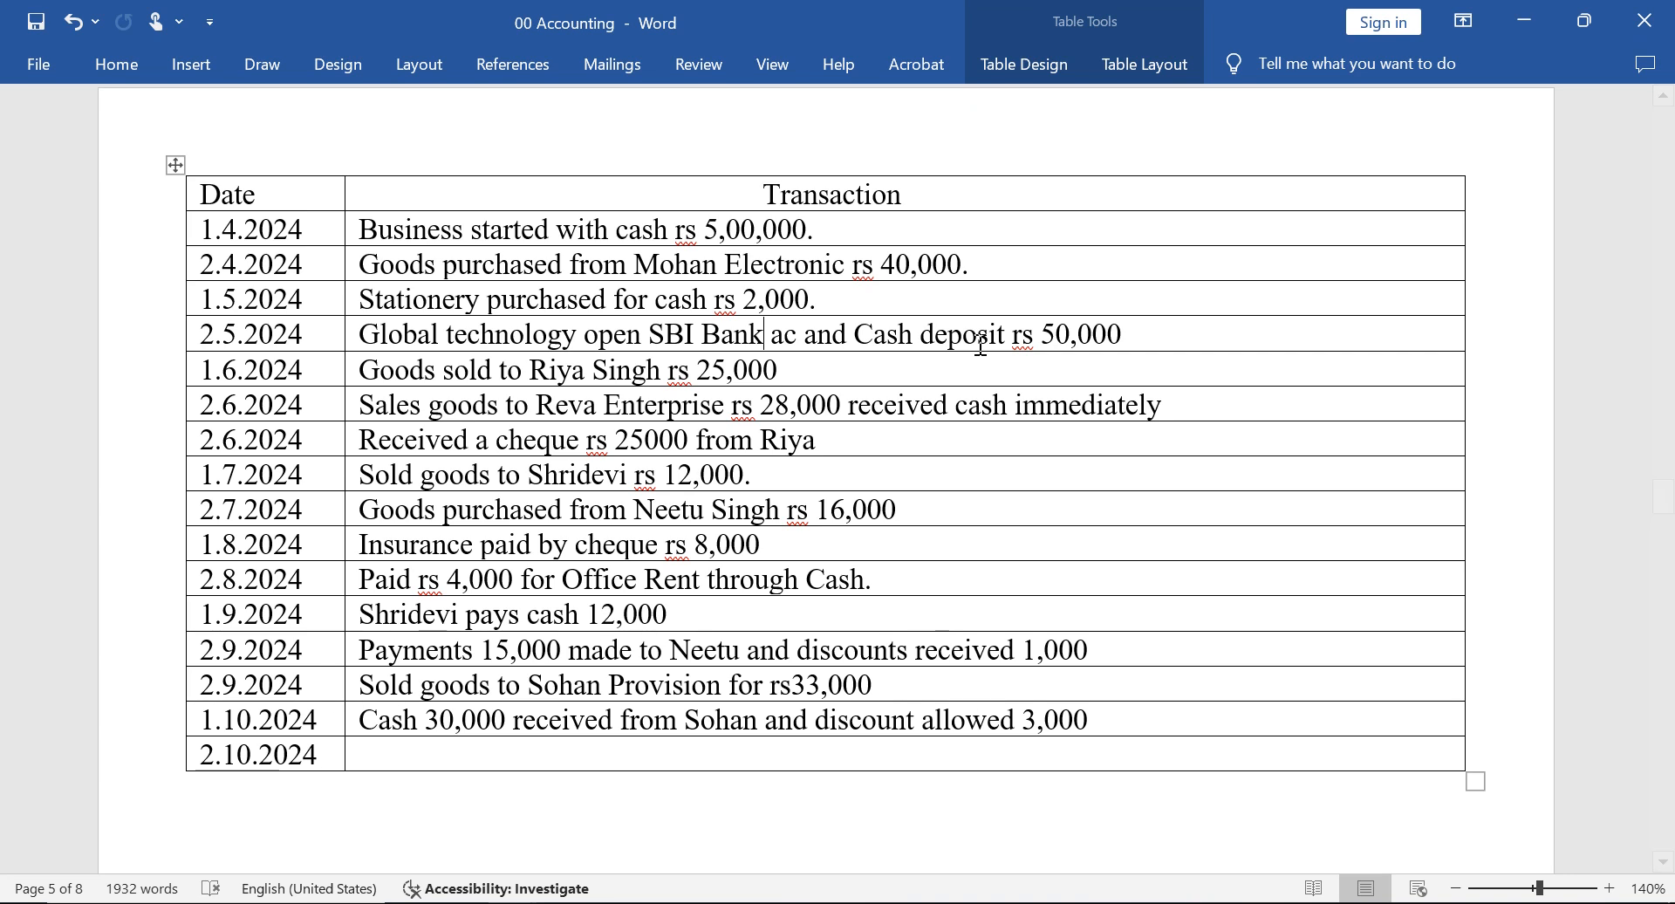
Return to TallyPrime and date the new voucher 1-May-24, leaving the supplier invoice number and date blank.
key(alt+Tab)
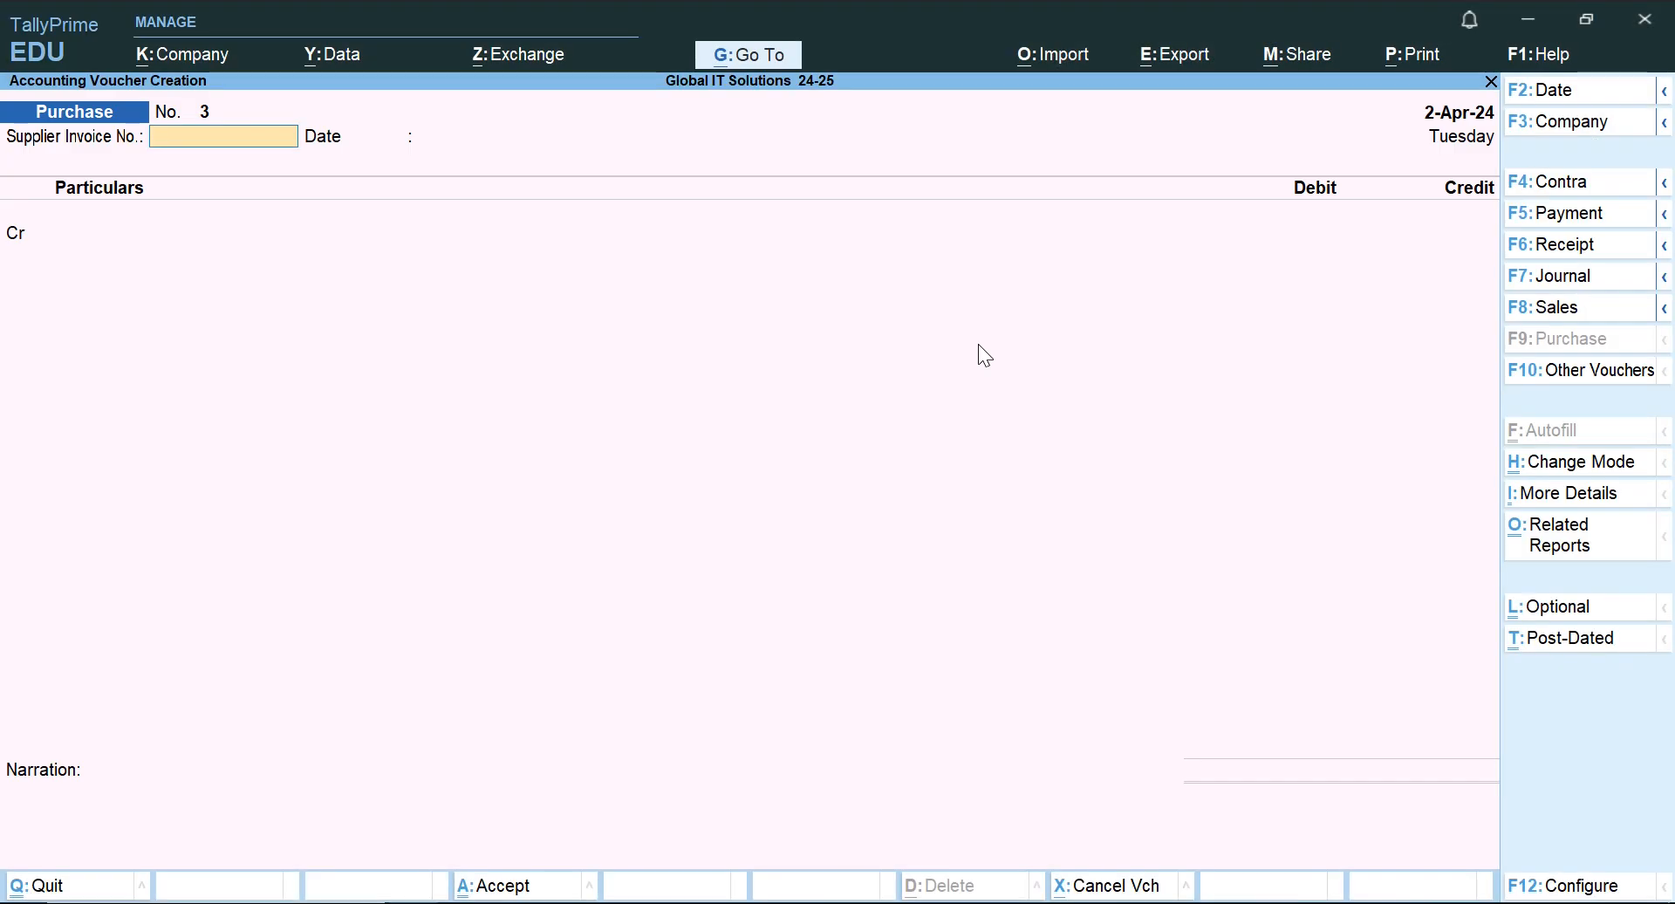
key(Return)
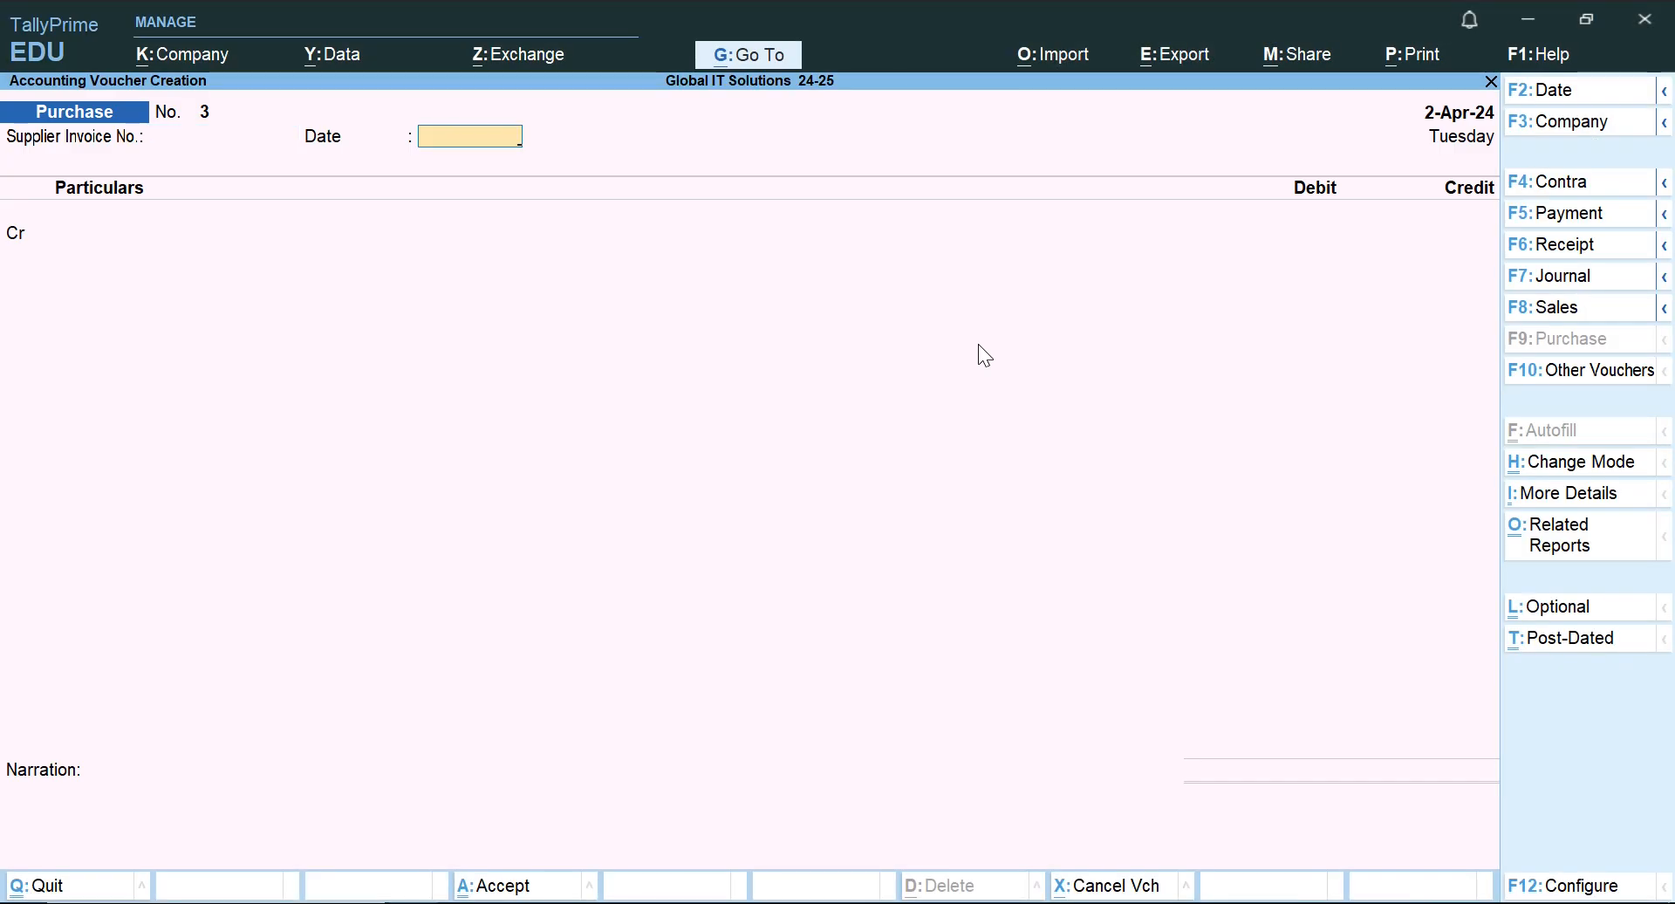
key(Return)
key(Escape)
key(Return)
key(alt+Tab)
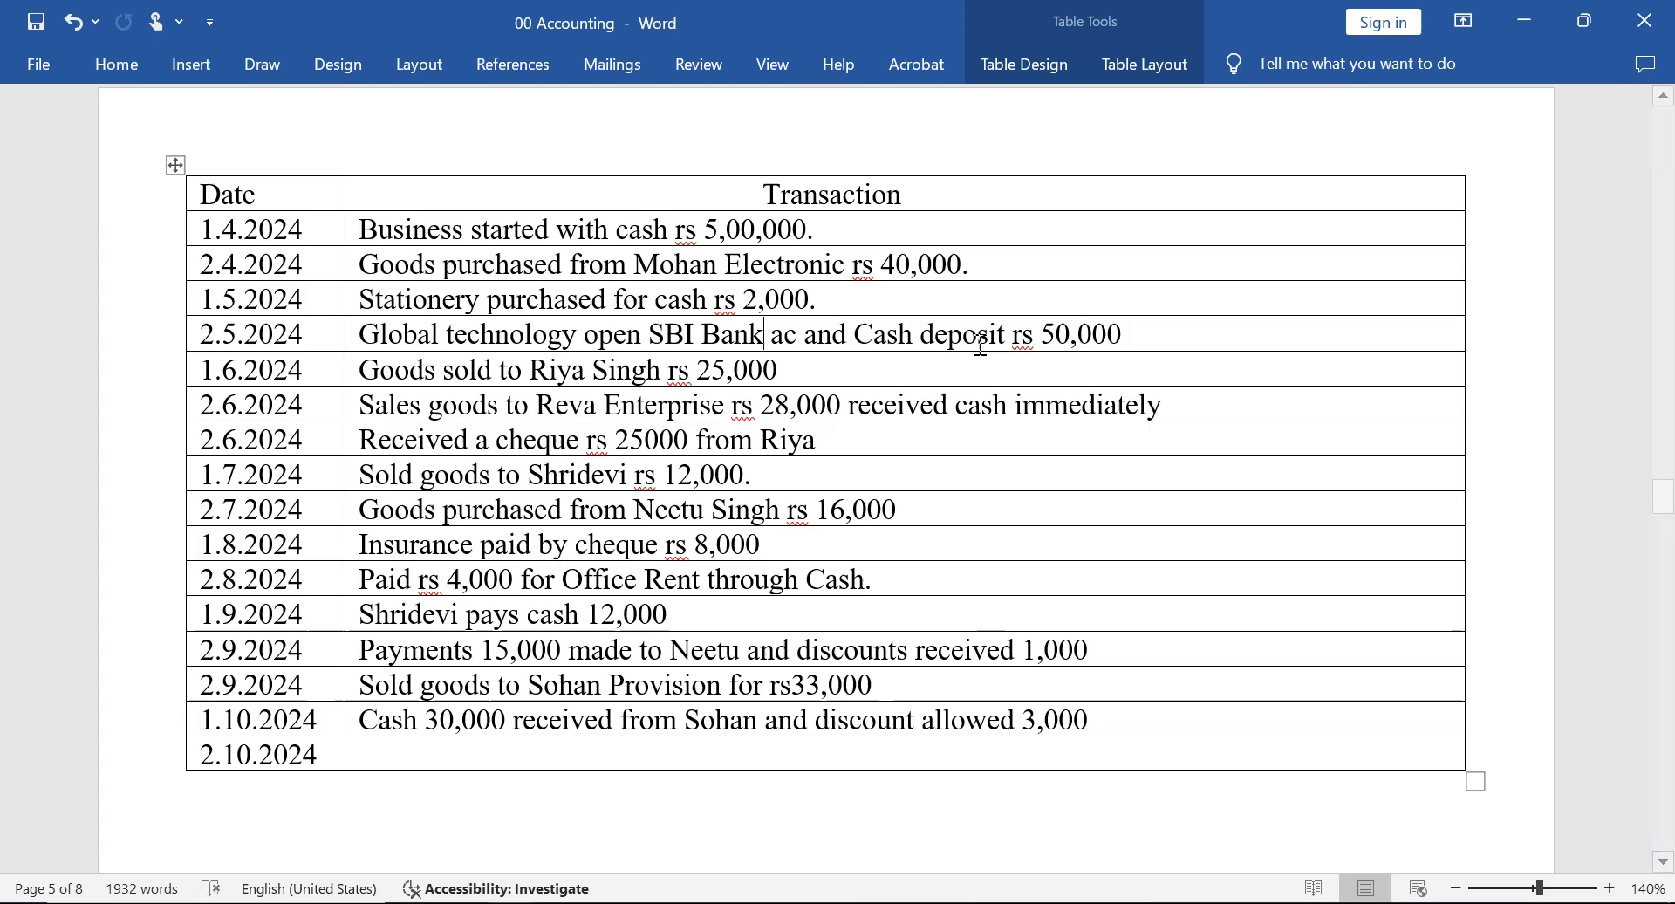
key(Left)
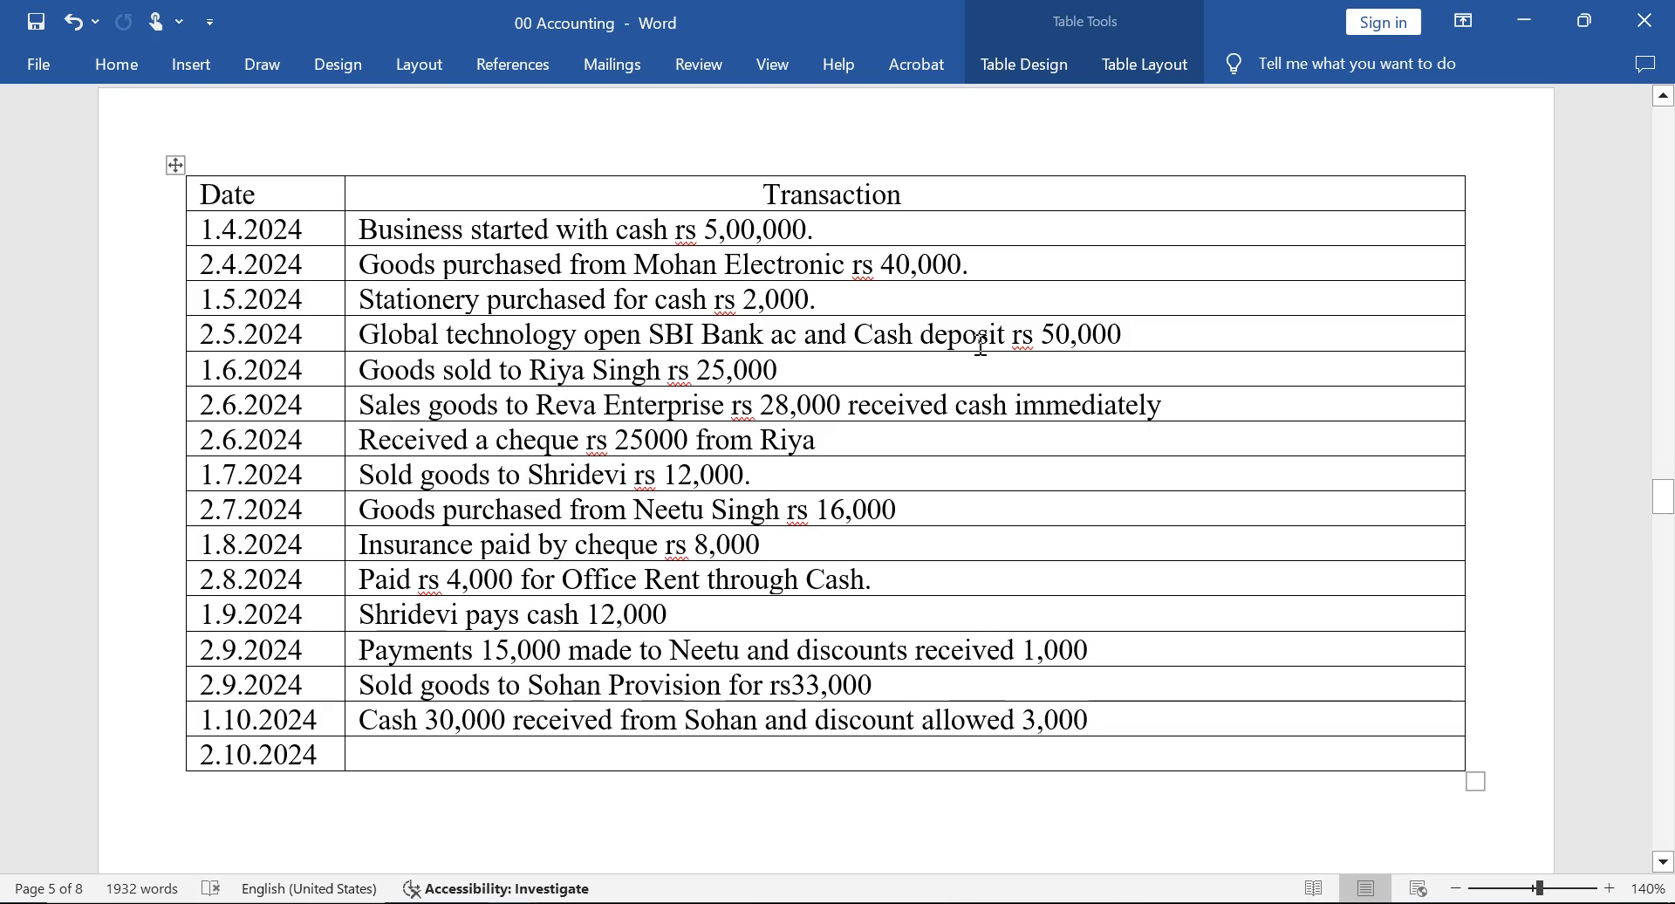
key(alt+Tab)
key(F2)
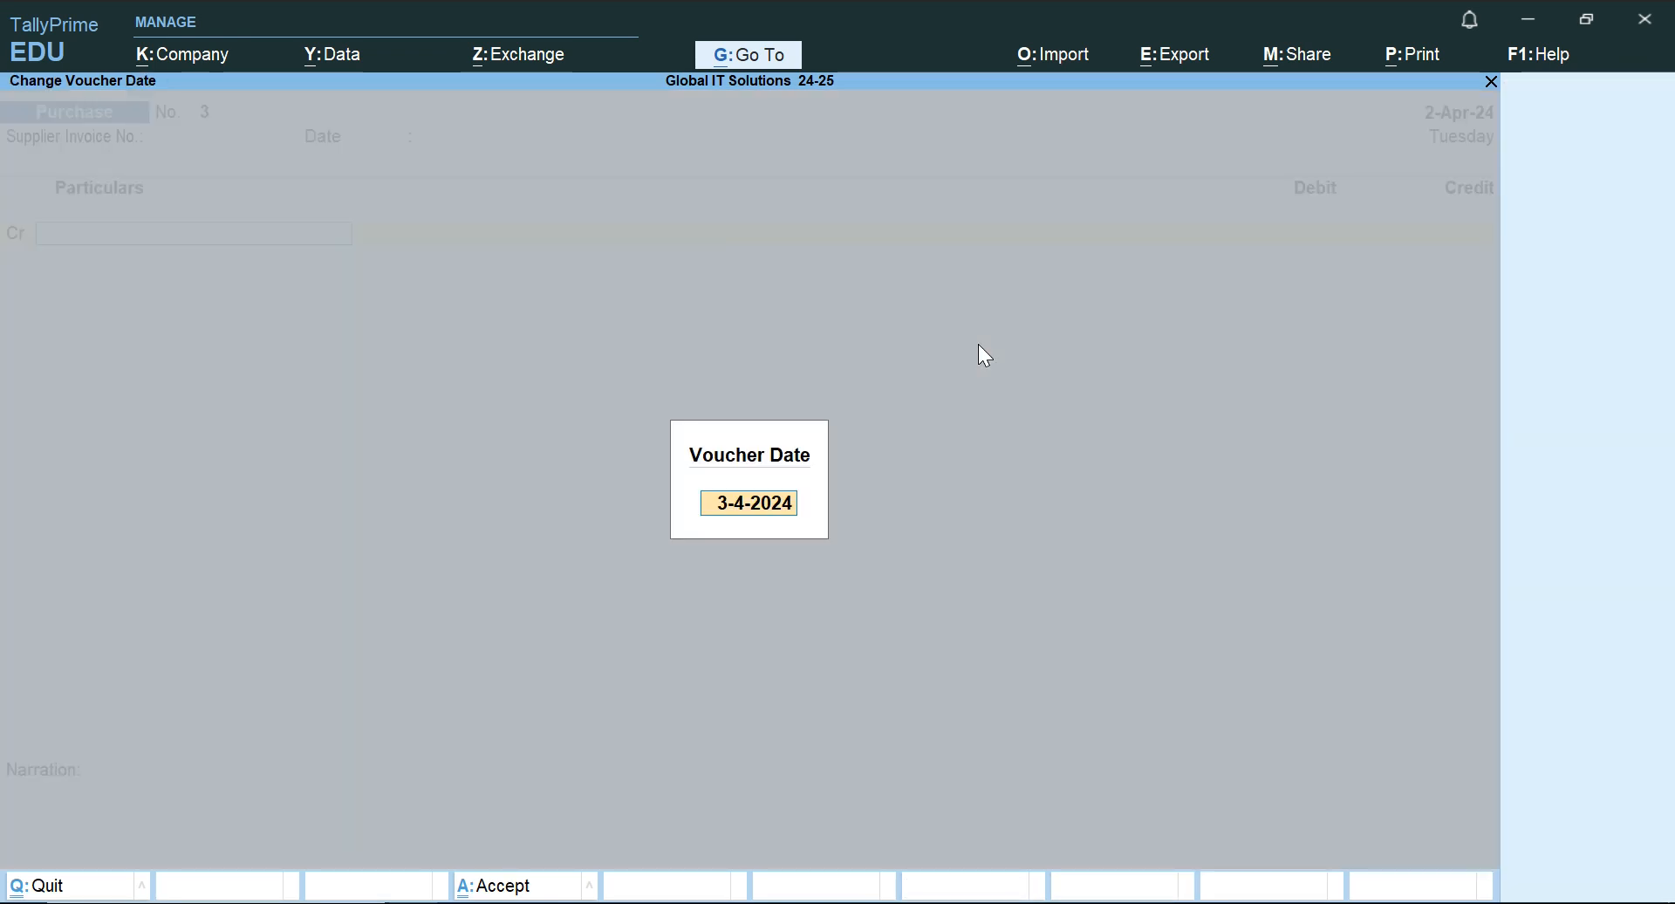
text(ma)
key(Return)
Recheck the transaction in Word, and credit Cash with 50,000 on the TallyPrime voucher, keeping the default party details.
key(alt+Tab)
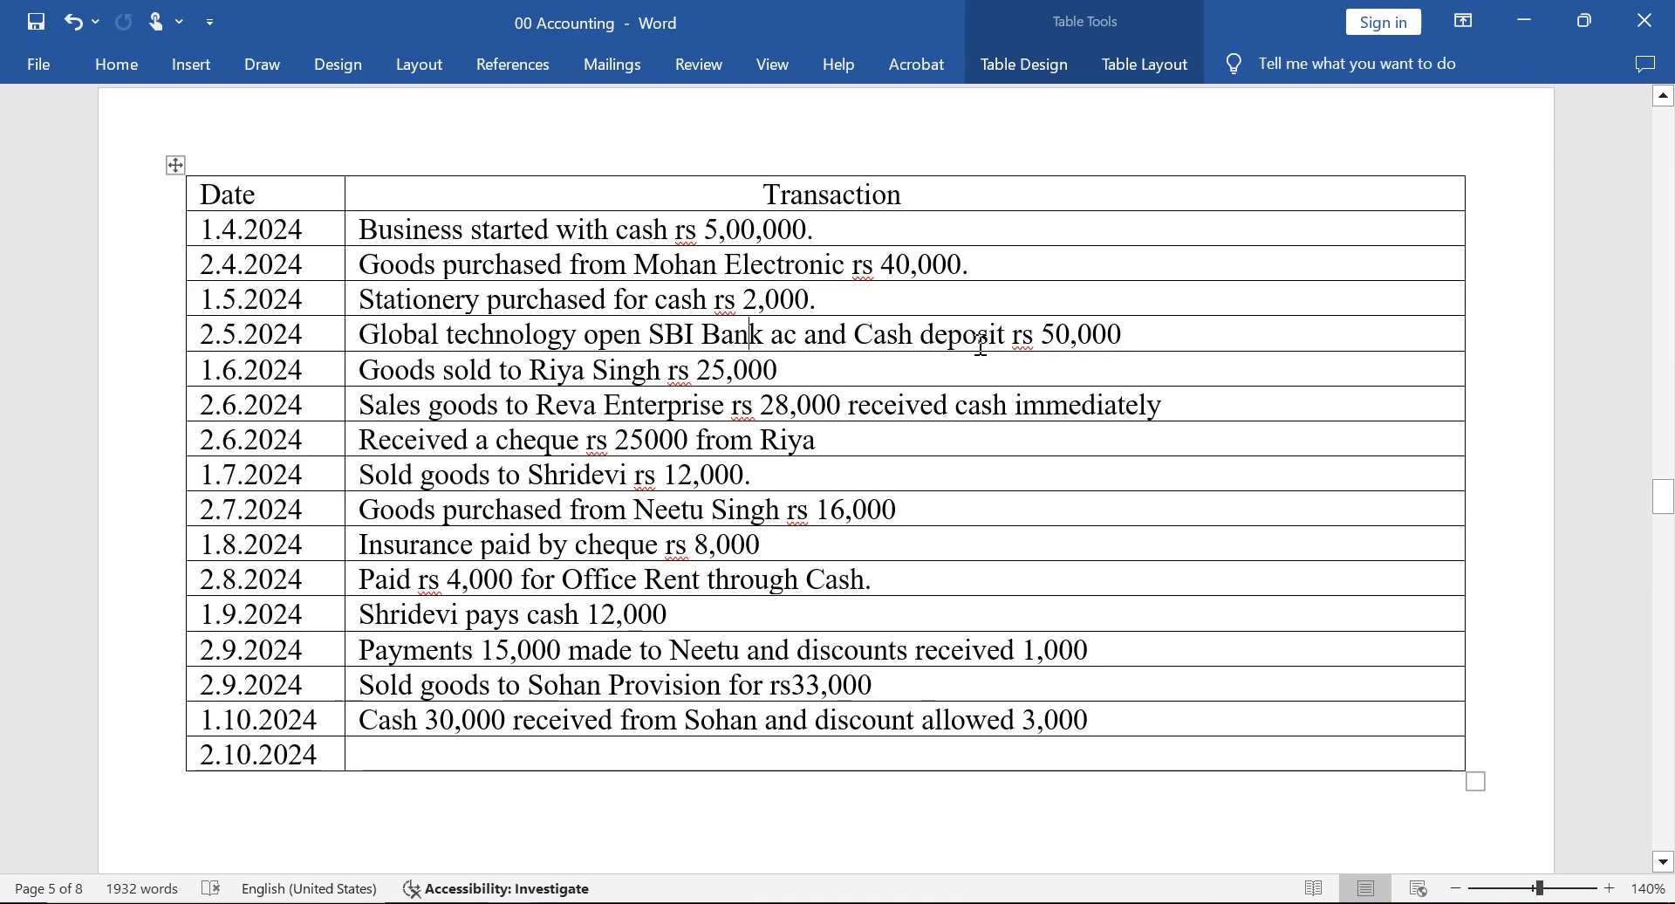
key(alt+Tab)
text(Ca)
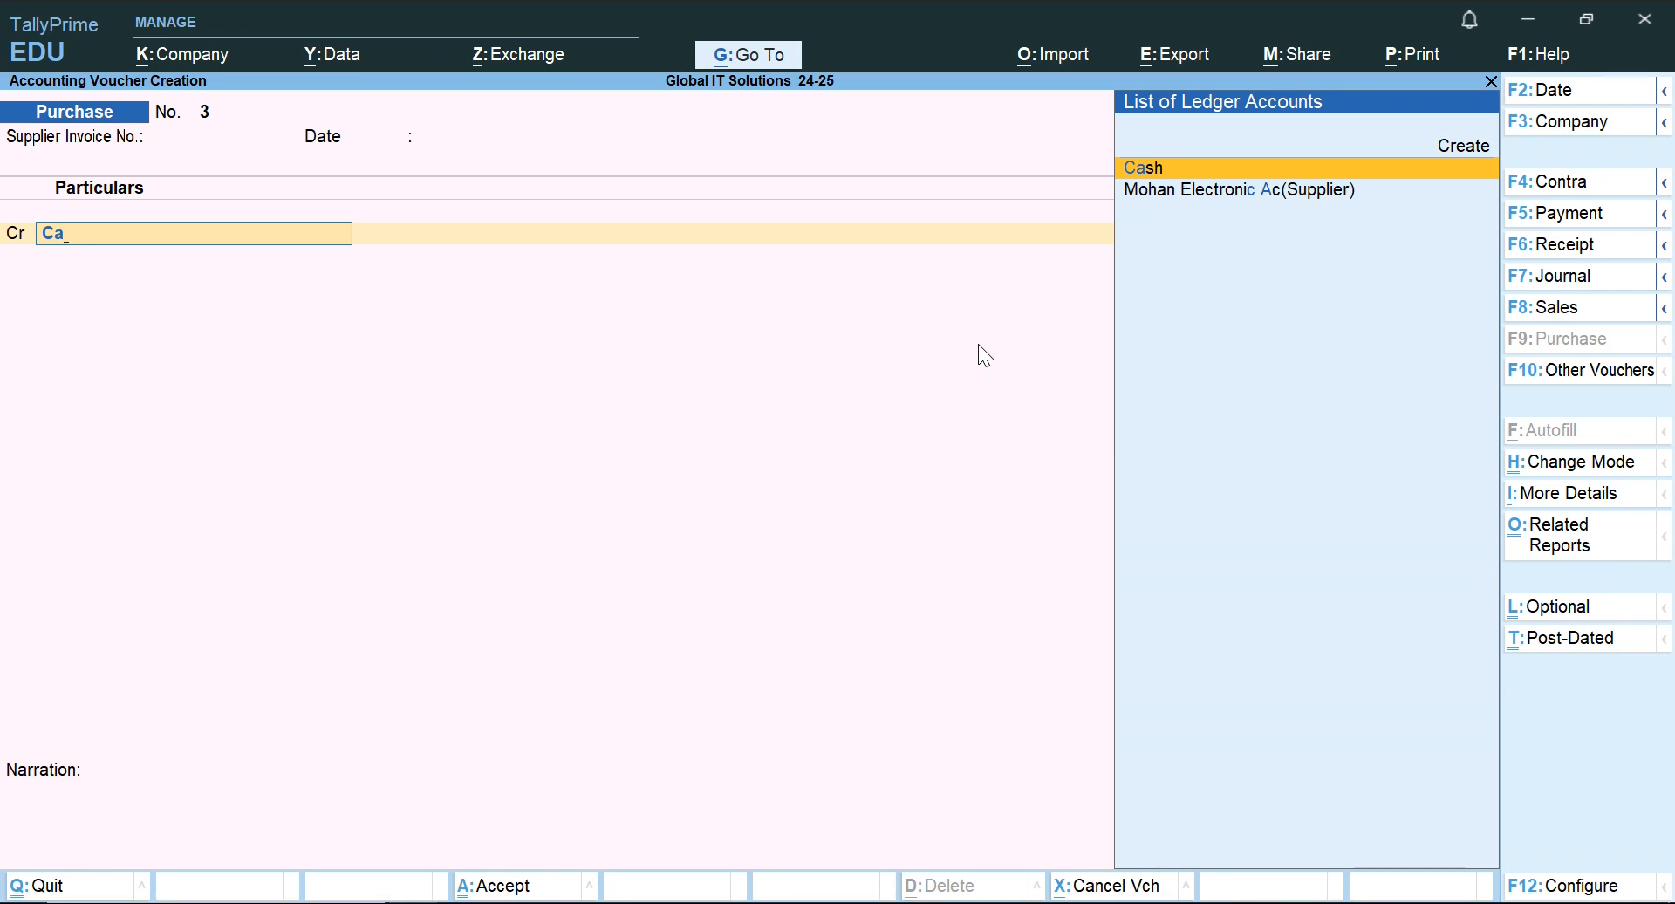
key(Return)
key(Return)
key(Return)
key(ctrl+a)
key(Return)
key(Return)
key(Return)
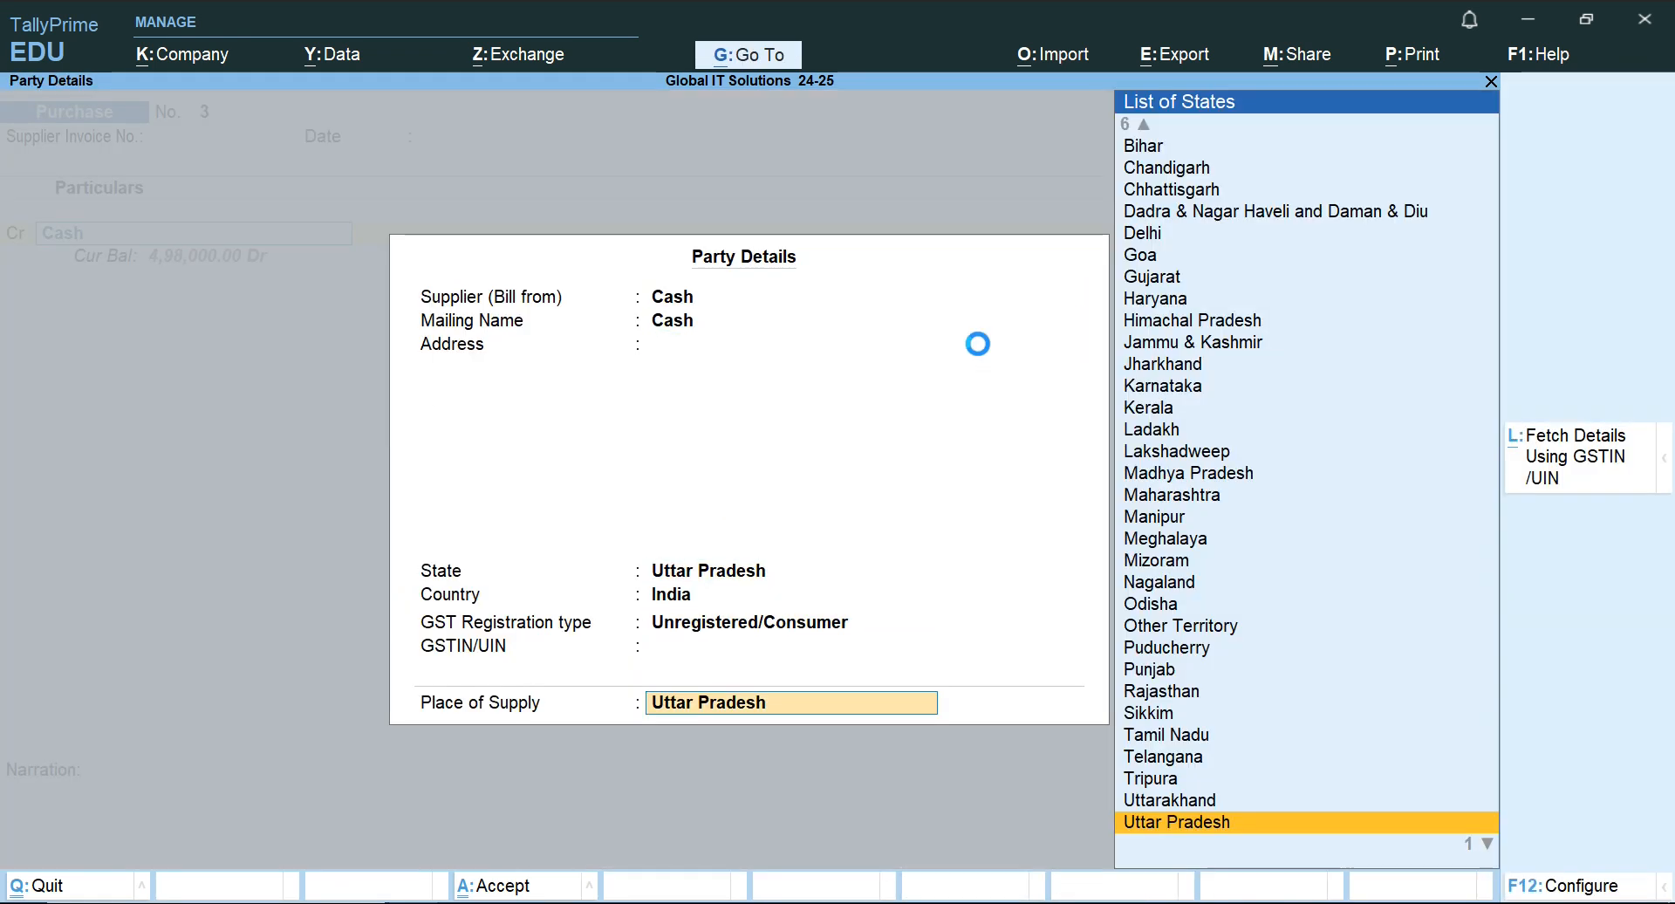
key(Return)
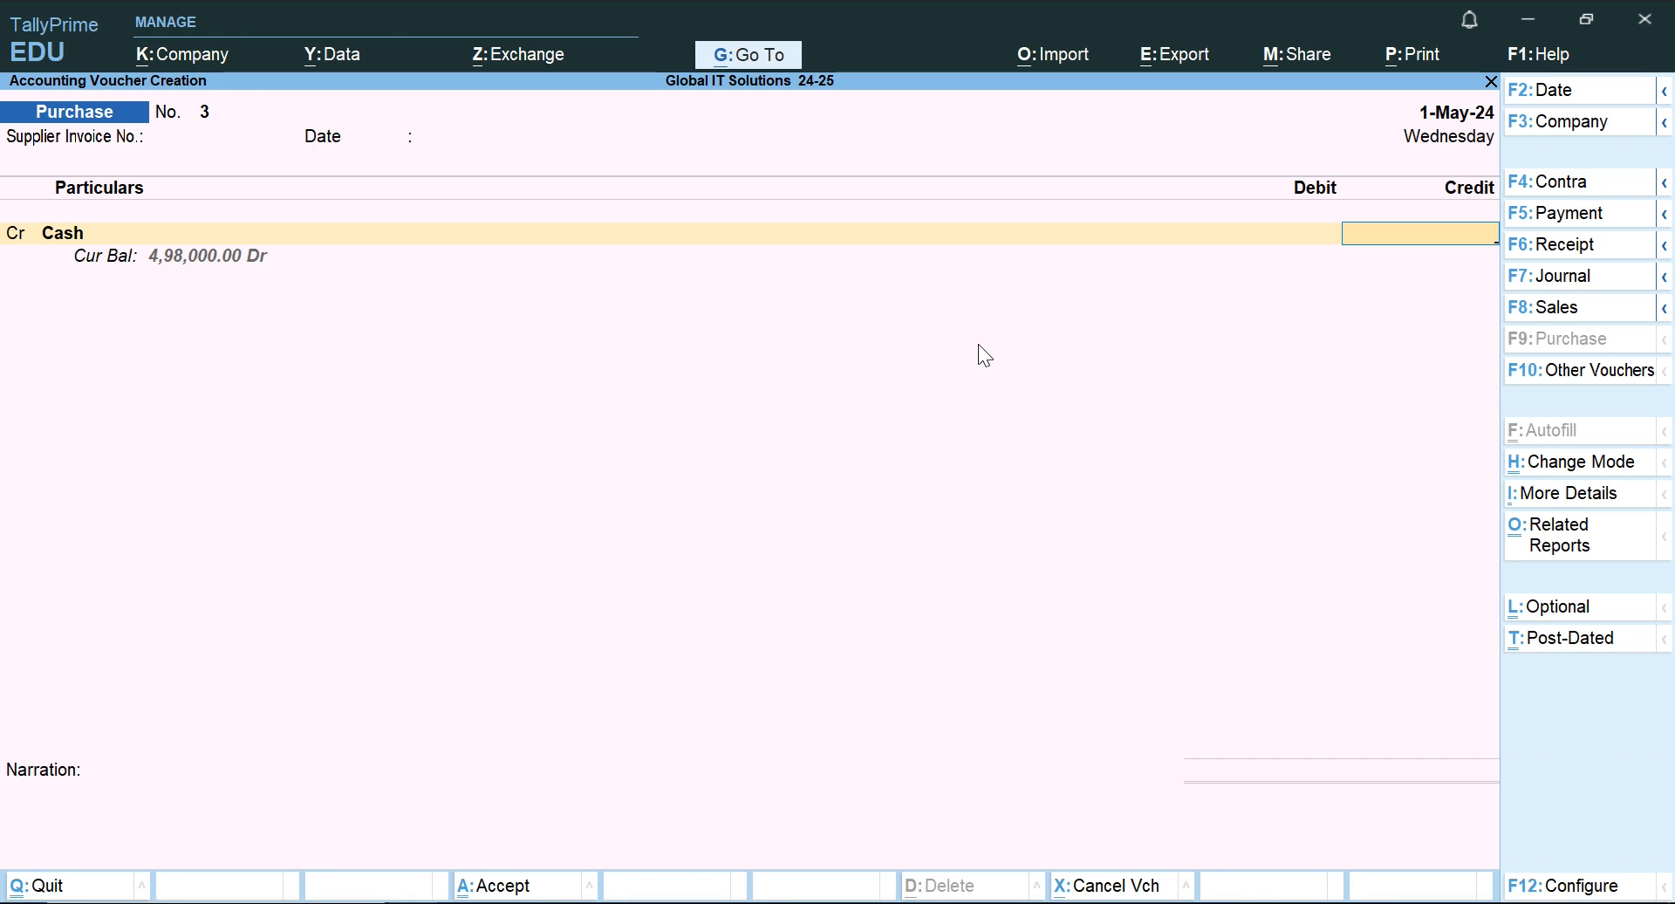
text(50000)
key(Return)
Change the purchase voucher into a Contra voucher.
key(Up)
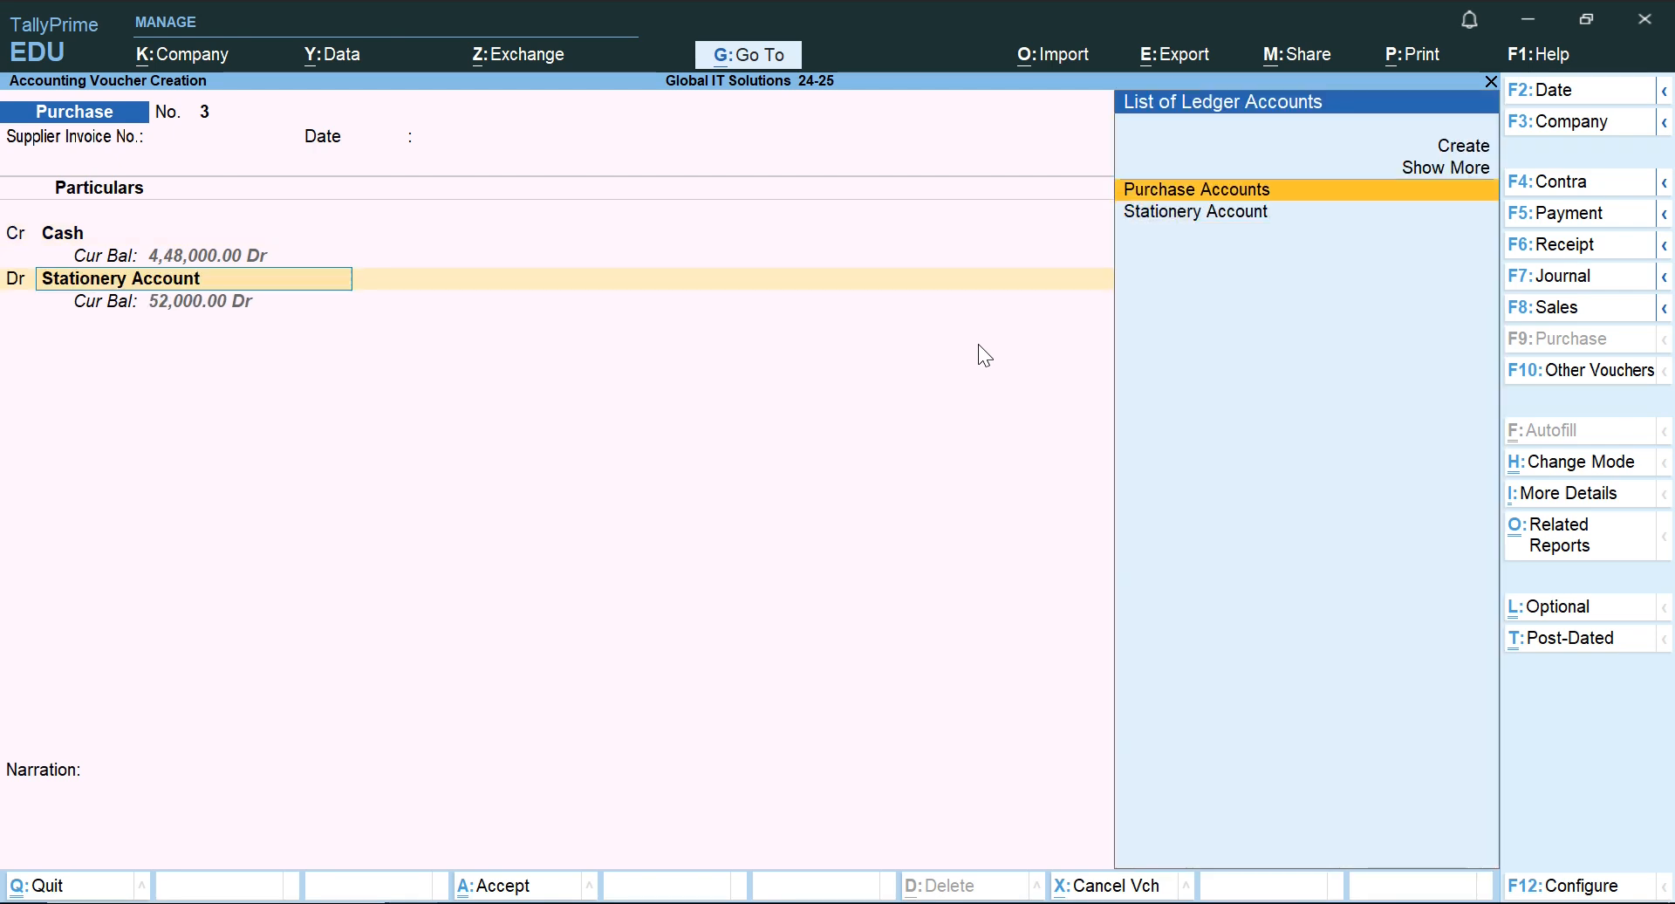
key(Up)
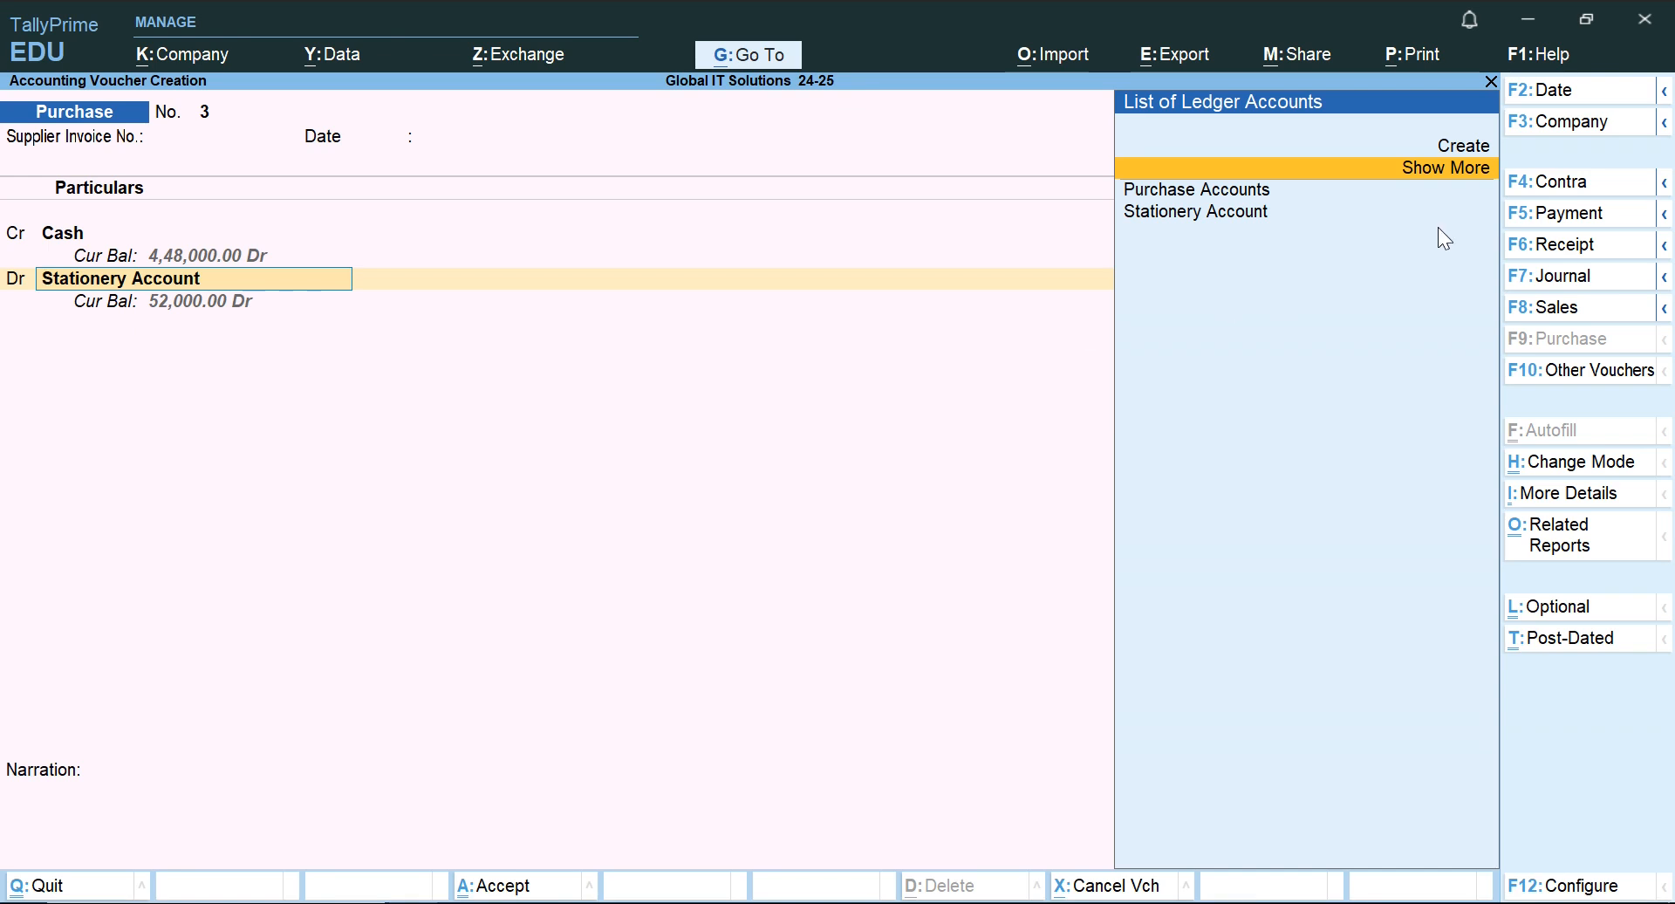
click(1558, 190)
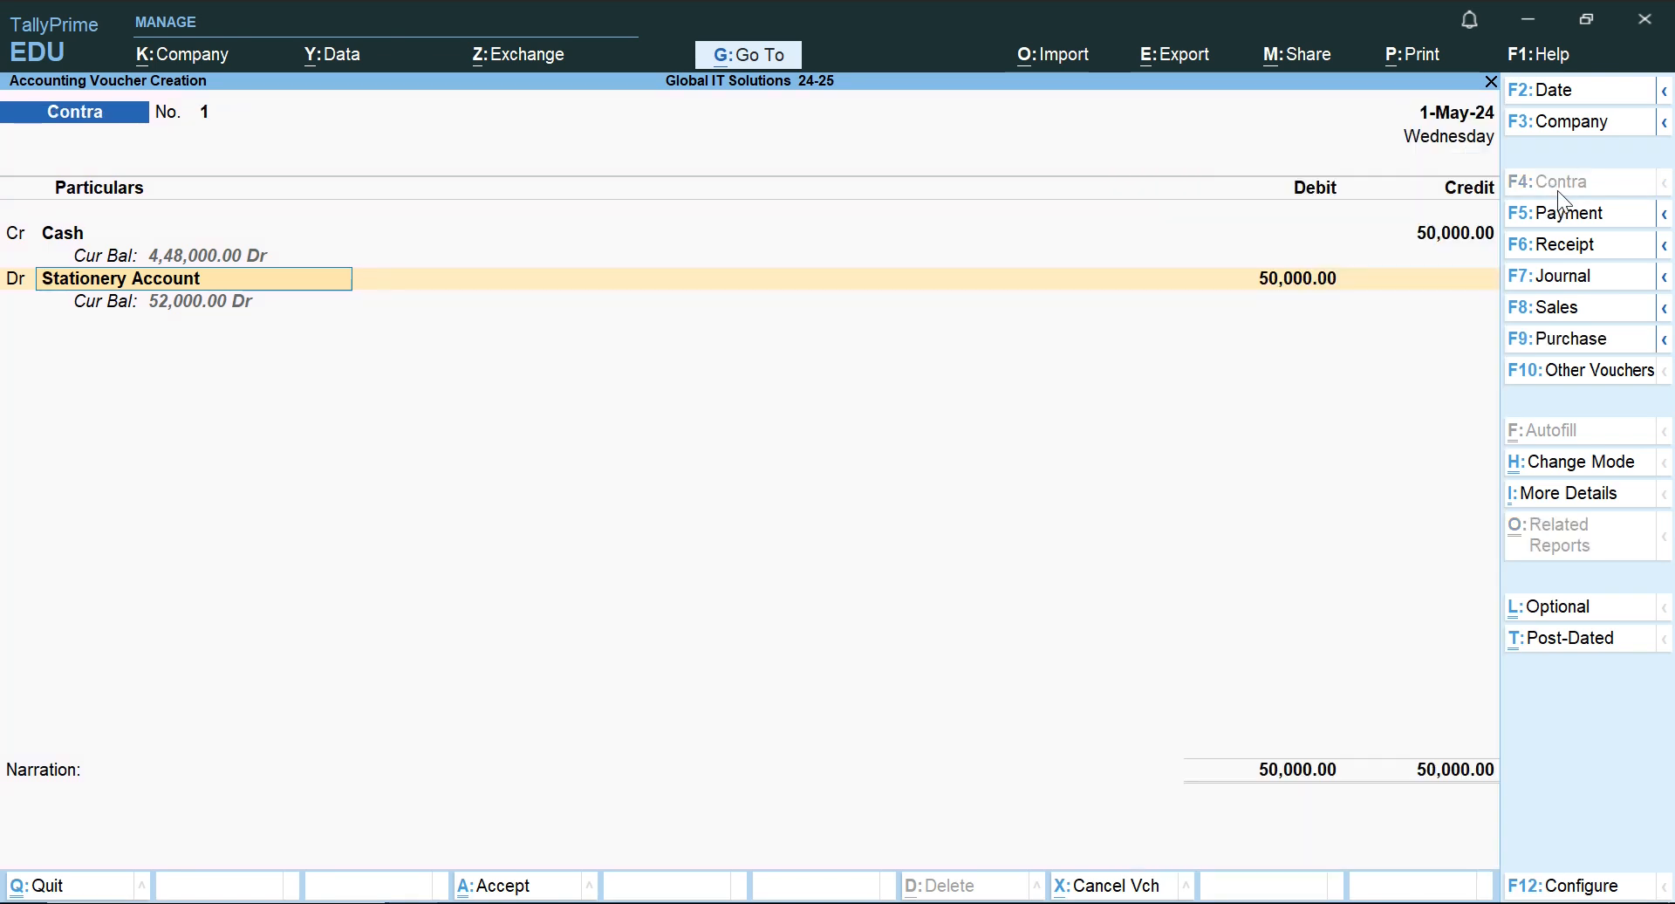
Replace Stationery Account with SBI Bank Ac as the Contra voucher's debit ledger and accept the 50,000 debit.
key(BackSpace)
key(BackSpace)
key(BackSpace)
key(BackSpace)
key(BackSpace)
key(BackSpace)
key(BackSpace)
key(BackSpace)
key(BackSpace)
key(BackSpace)
key(BackSpace)
key(BackSpace)
key(BackSpace)
key(BackSpace)
key(BackSpace)
key(BackSpace)
key(BackSpace)
key(BackSpace)
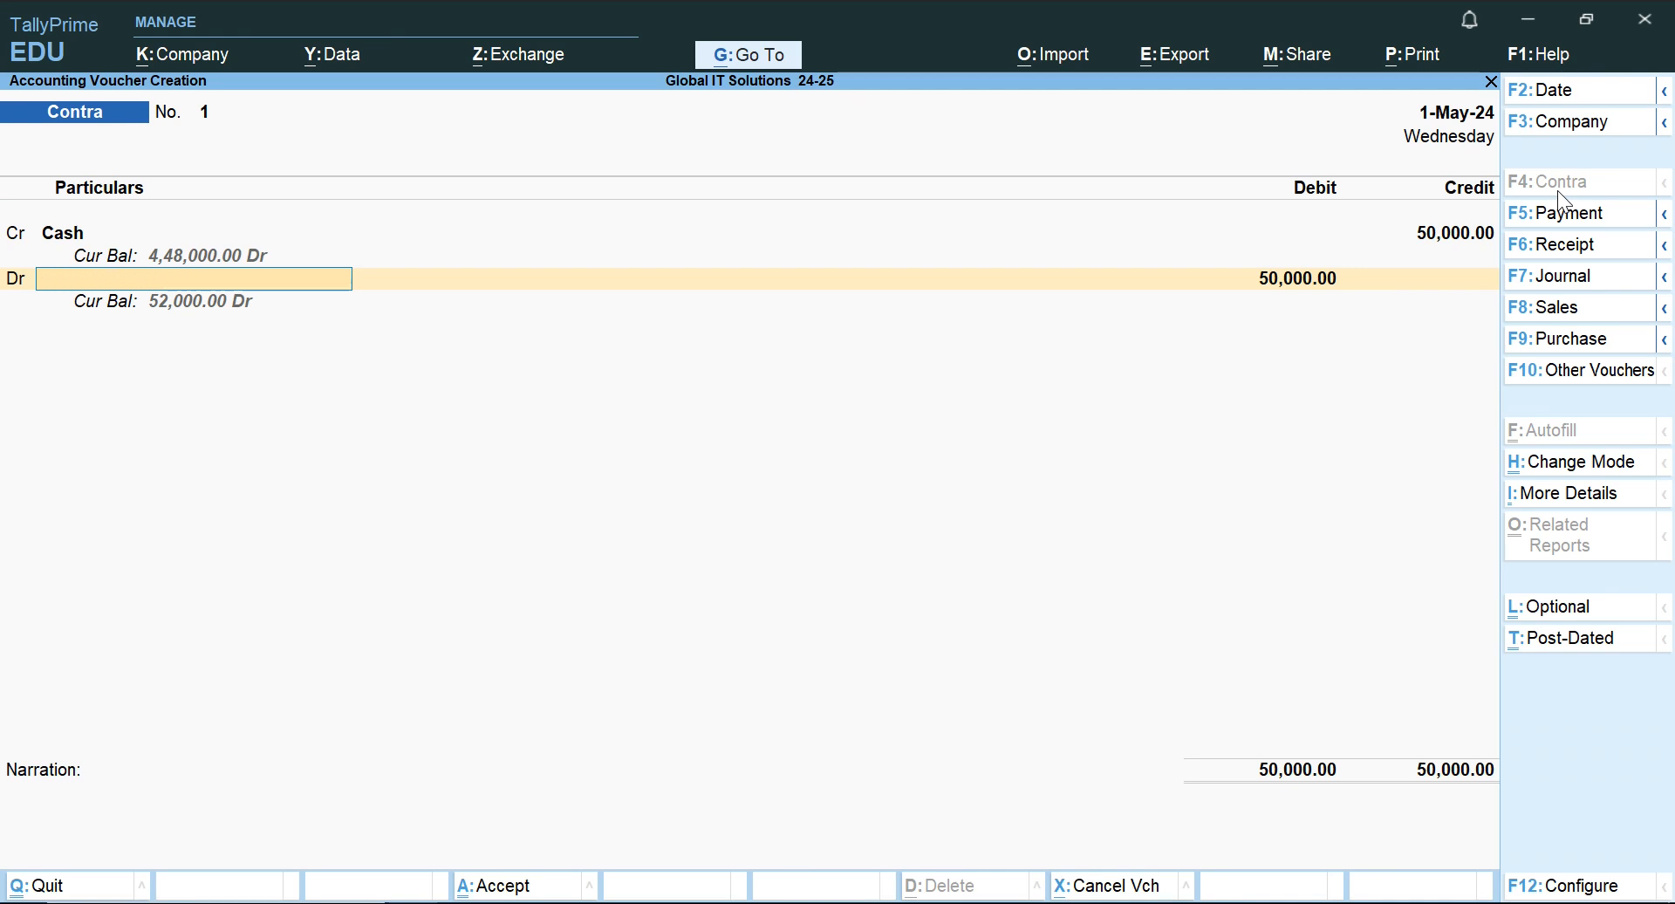
text(S)
key(BackSpace)
key(BackSpace)
key(Return)
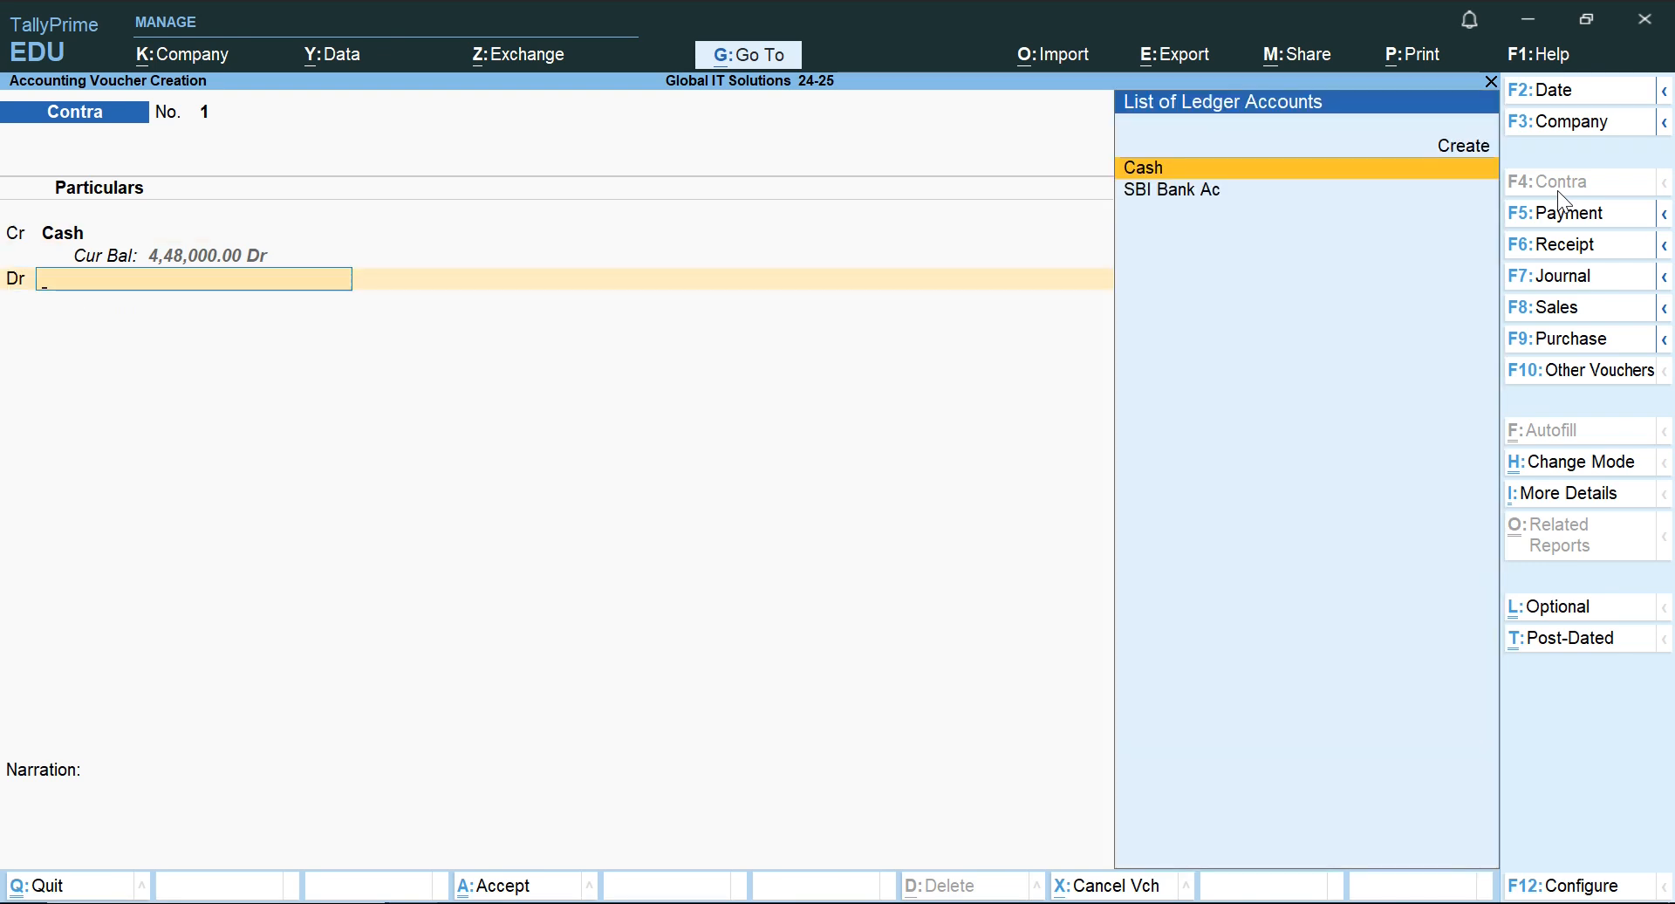
key(Down)
key(Return)
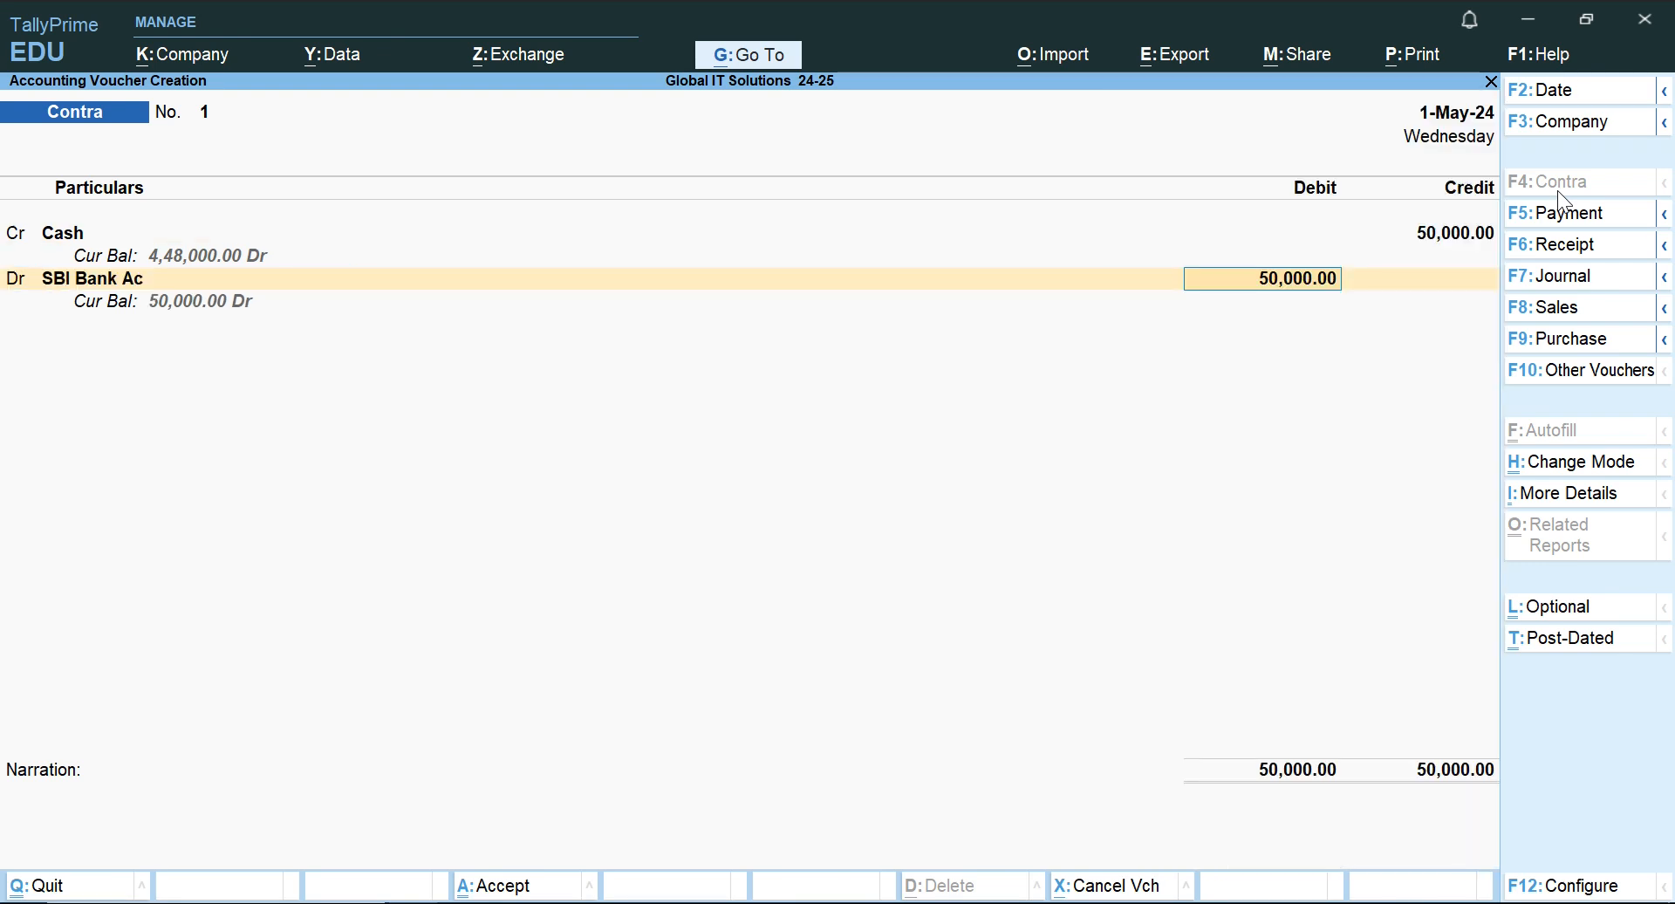
key(Return)
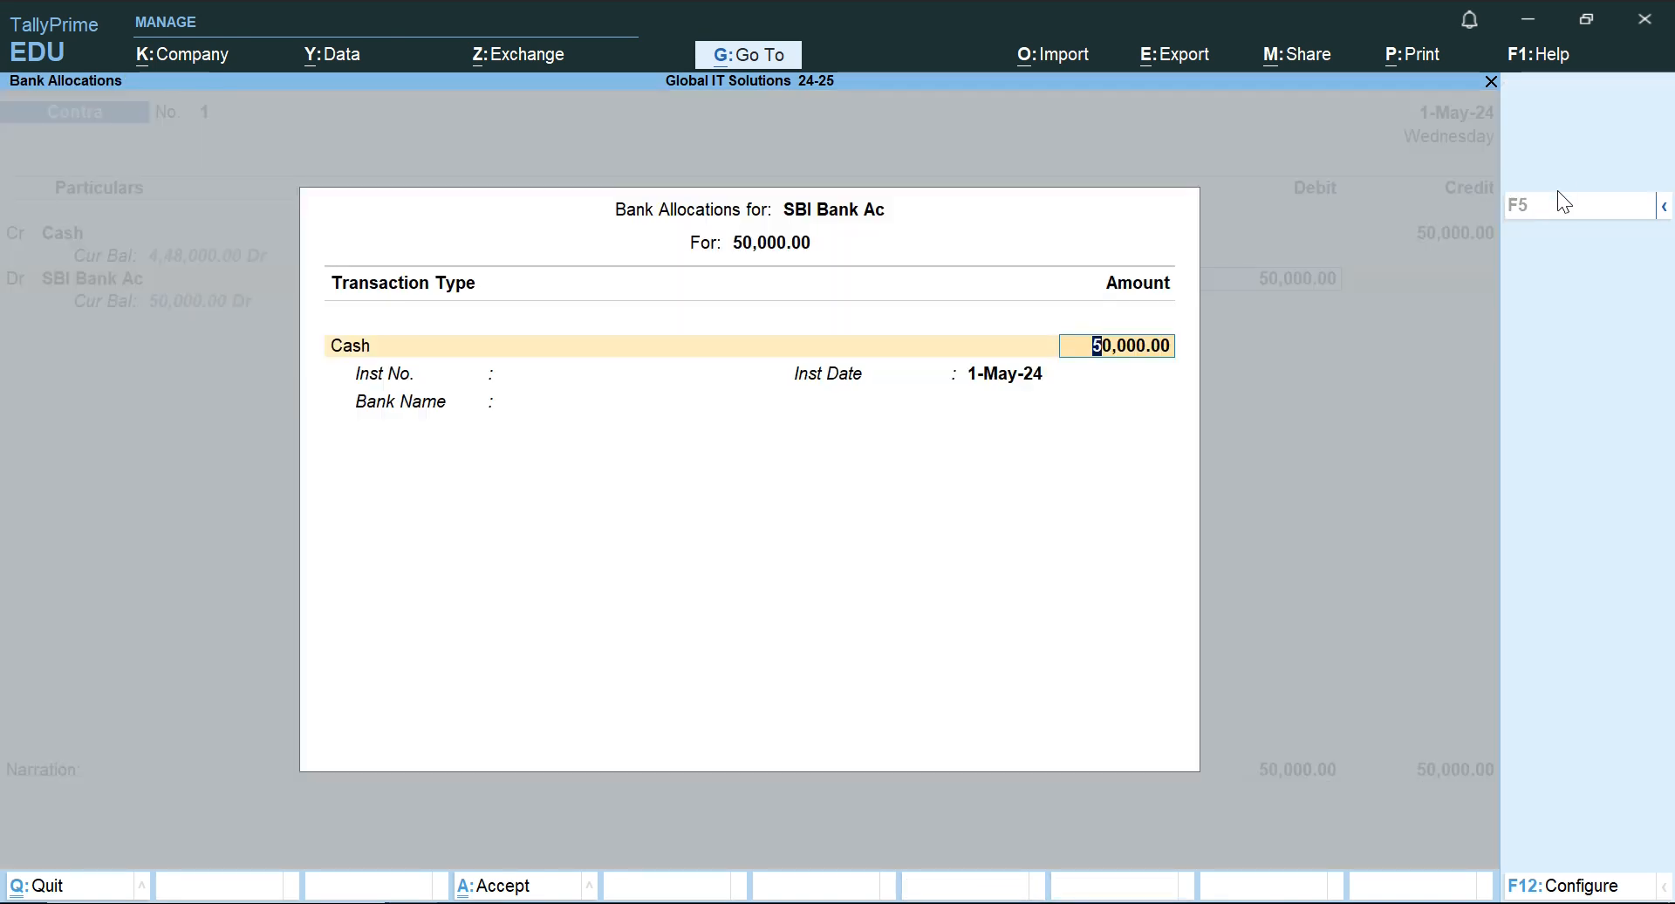
Accept the SBI Bank Ac allocation as Cash 50,000 with instrument date 1-May-24, leaving instrument number, bank name and denominations blank.
key(Return)
key(Return)
key(Return)
key(Return)
key(Return)
key(Return)
key(Return)
key(Return)
key(Return)
key(Return)
key(Return)
key(Return)
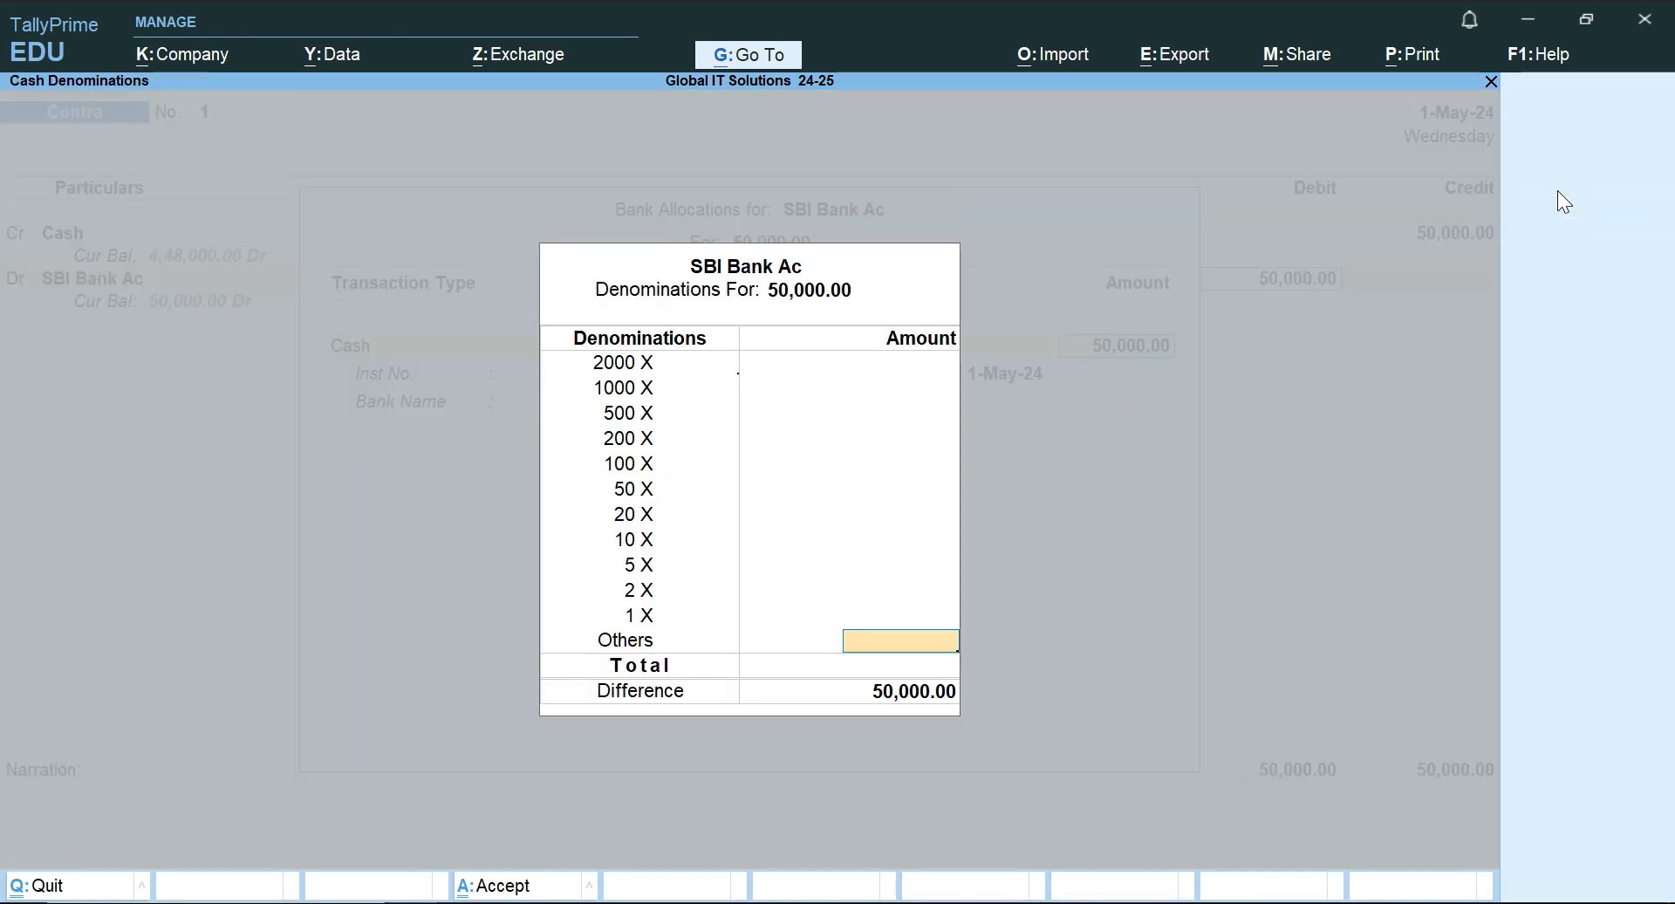
key(Return)
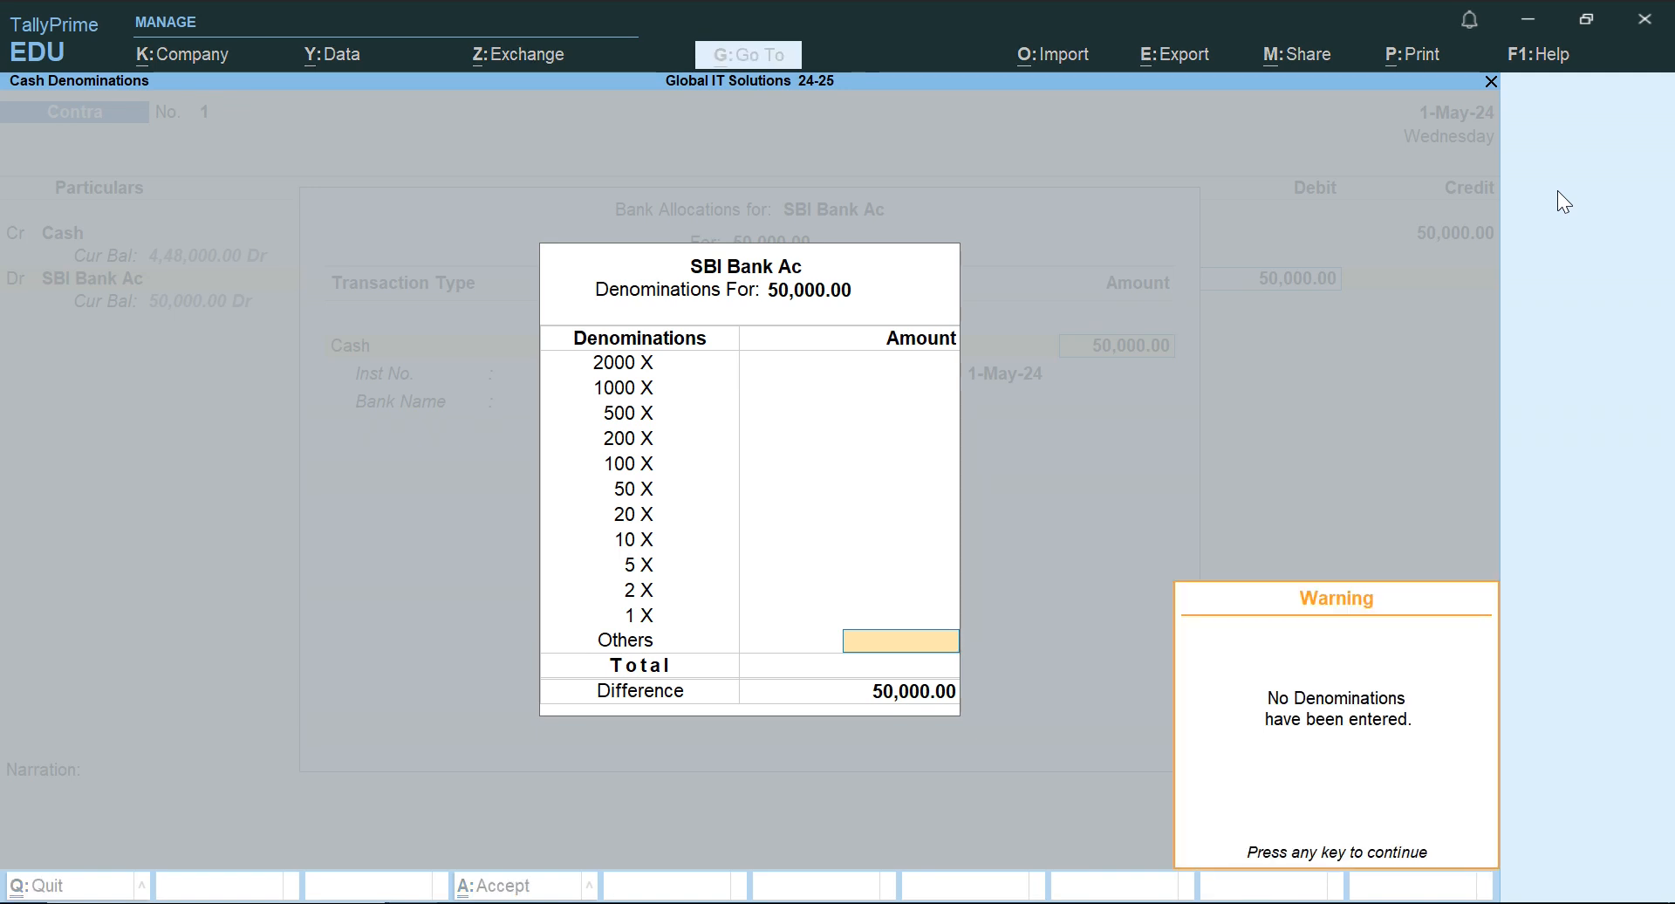
key(Return)
key(Return)
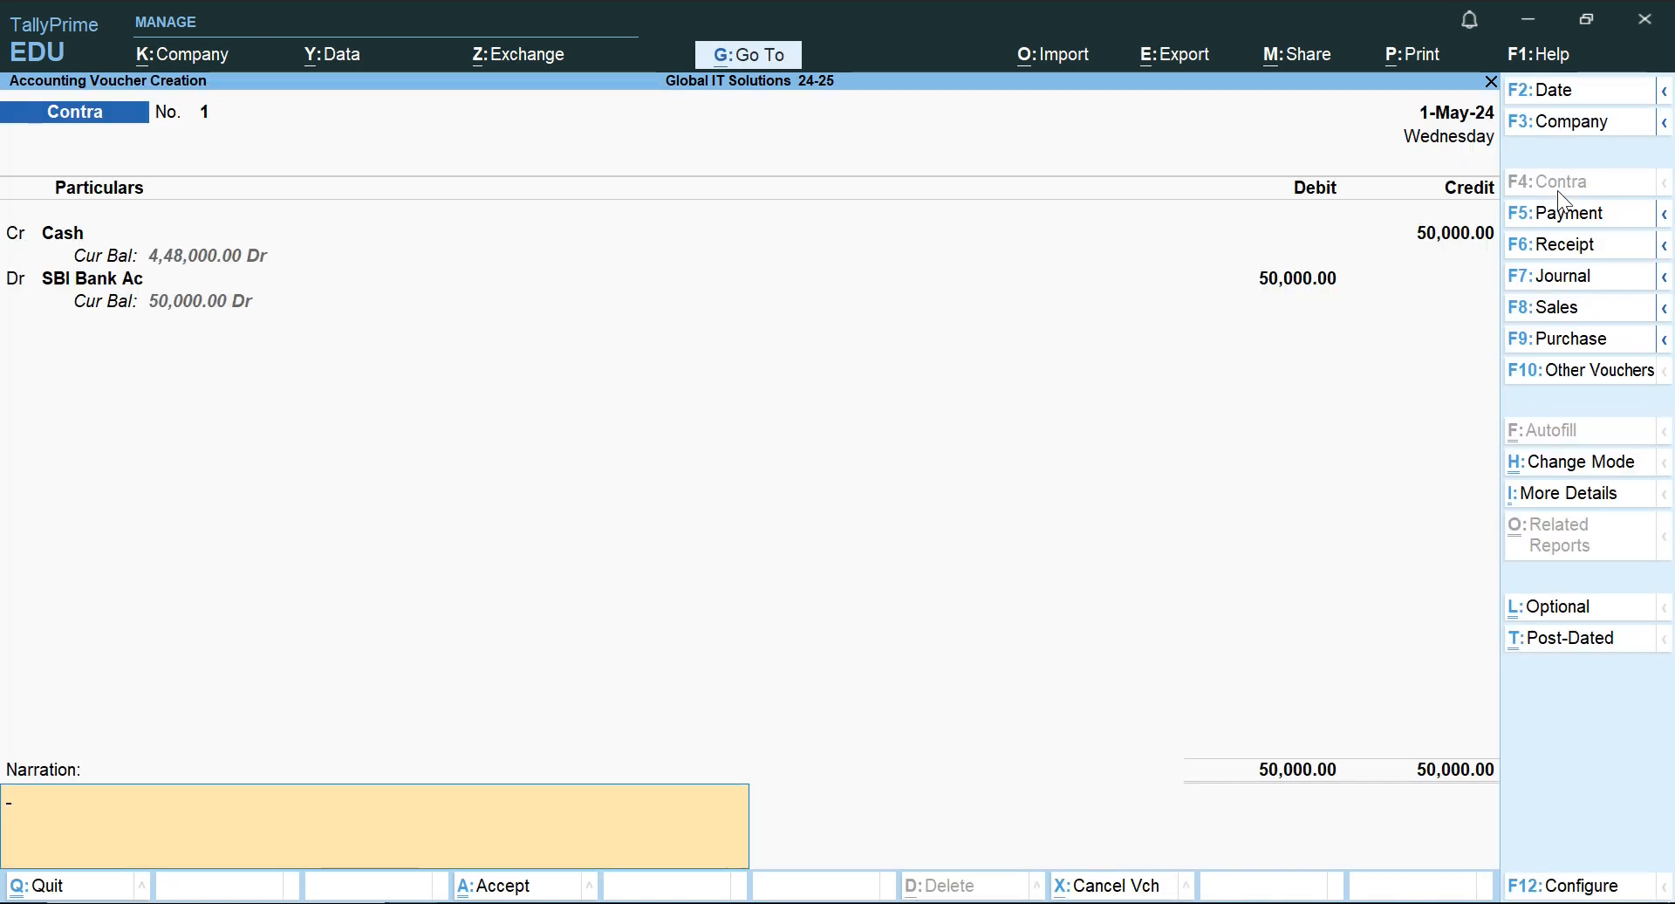
Enter the narration "cash diposited into bank" and save the Contra voucher.
text(cash)
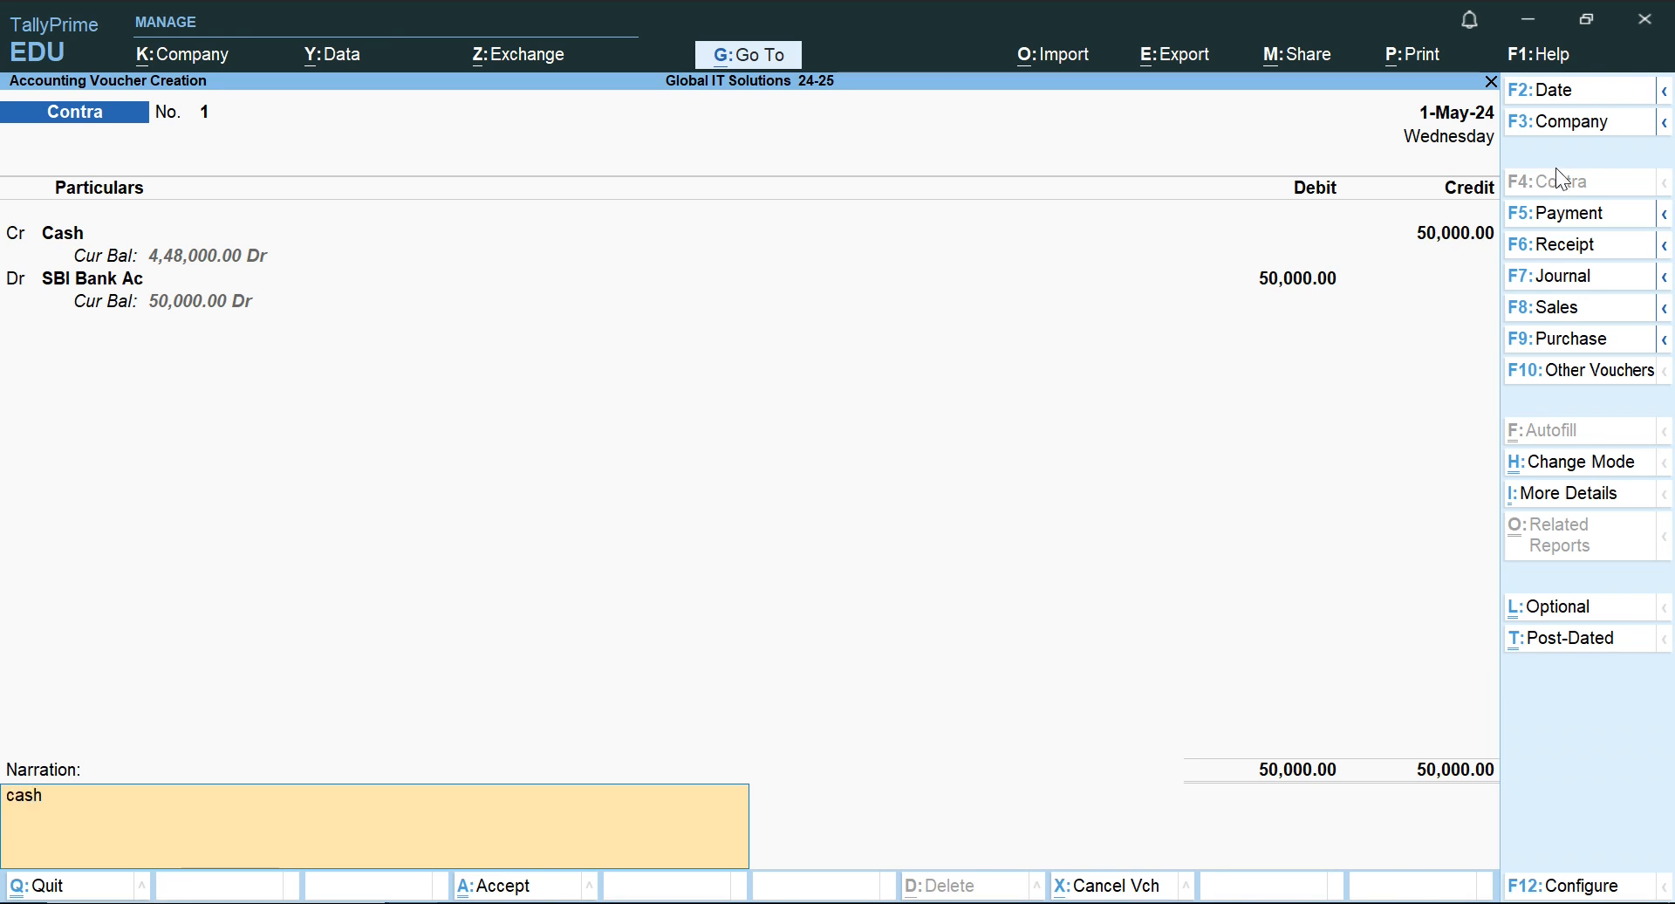
text( diposited into bank)
key(Return)
key(Return)
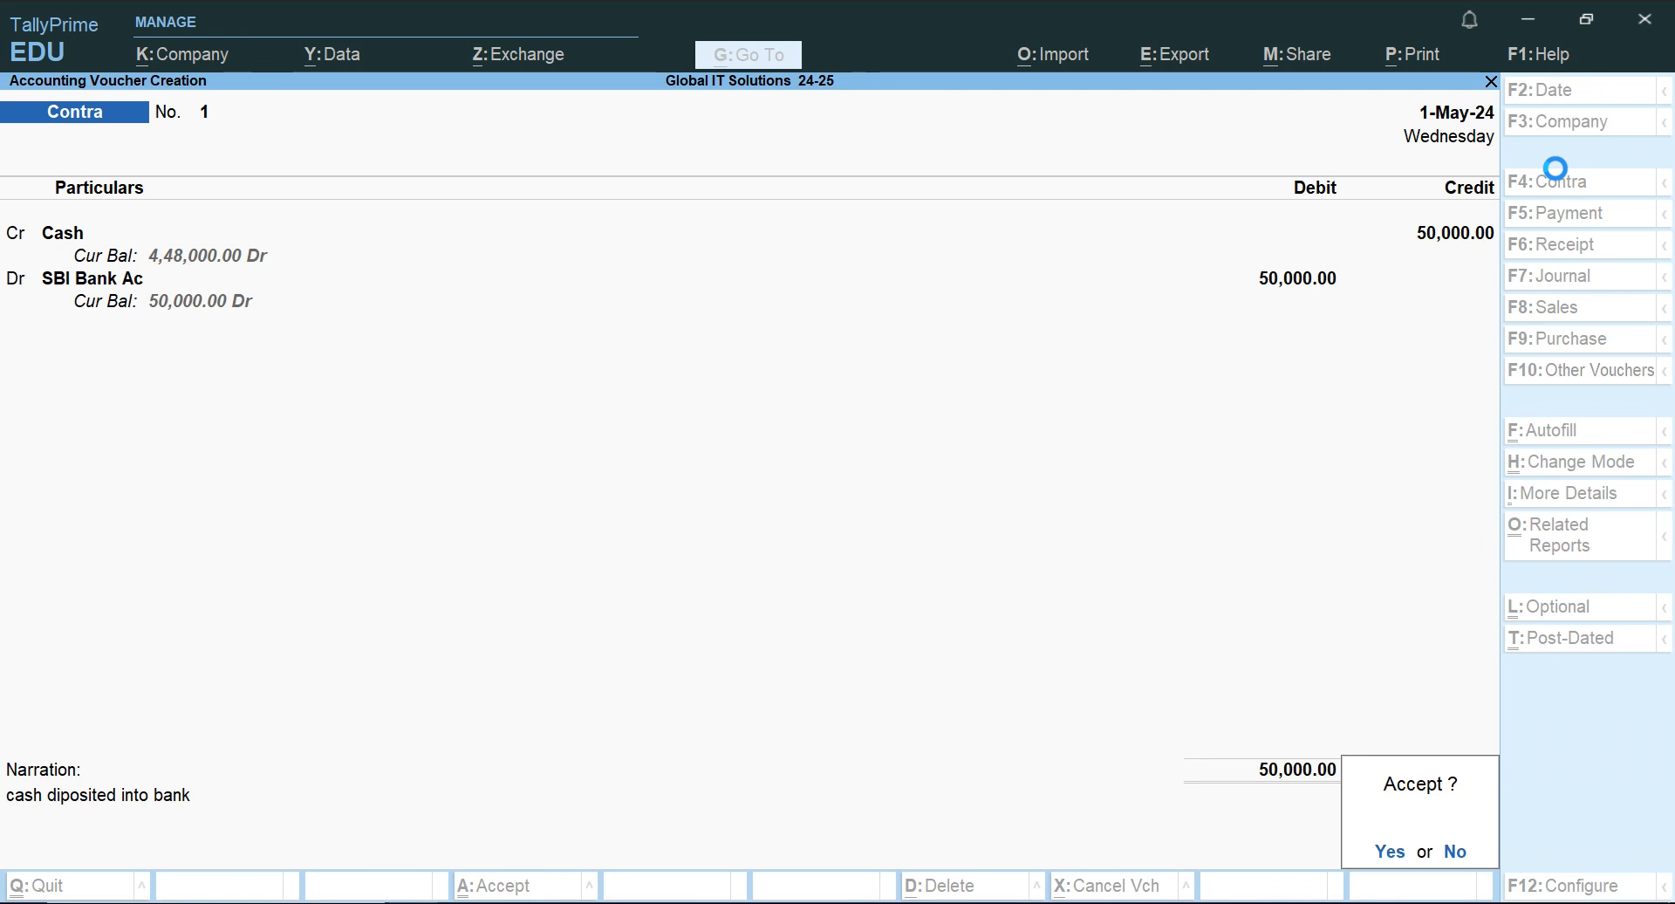
Check the next transaction in Word, and in TallyPrime start a Sales voucher in As Voucher mode.
key(alt+Tab)
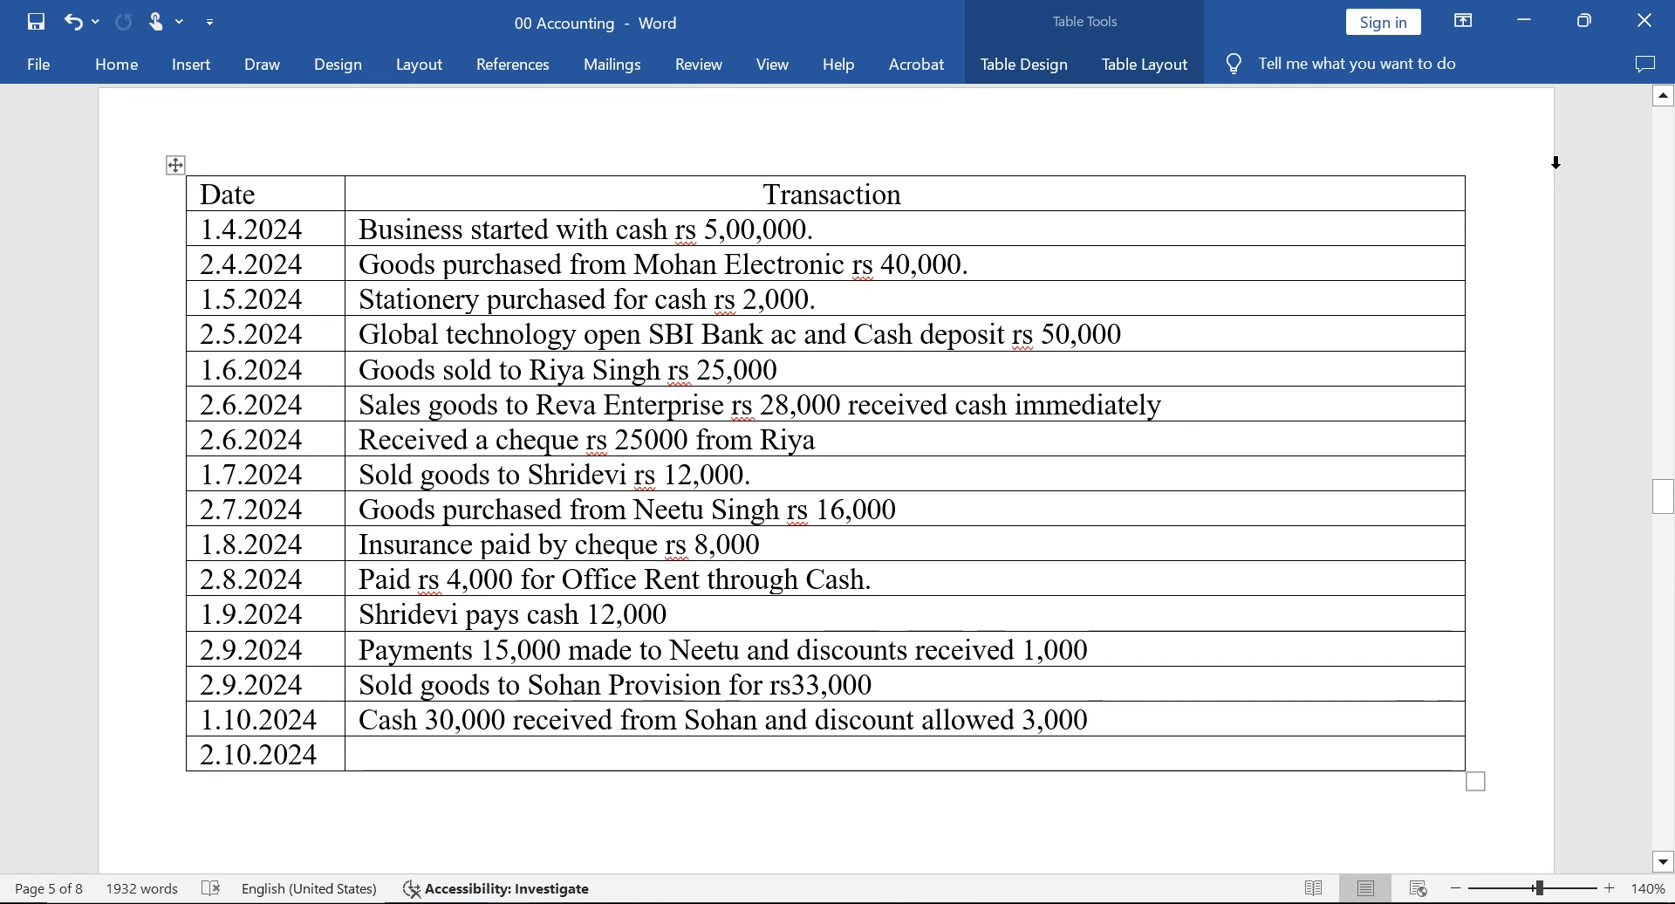
key(Down)
key(Left)
key(Left)
key(Left)
key(Left)
key(Left)
key(Left)
key(Left)
key(Left)
key(Left)
key(Left)
key(Left)
key(Left)
key(Left)
key(Left)
key(Left)
key(Left)
key(Left)
key(Left)
key(Left)
key(Left)
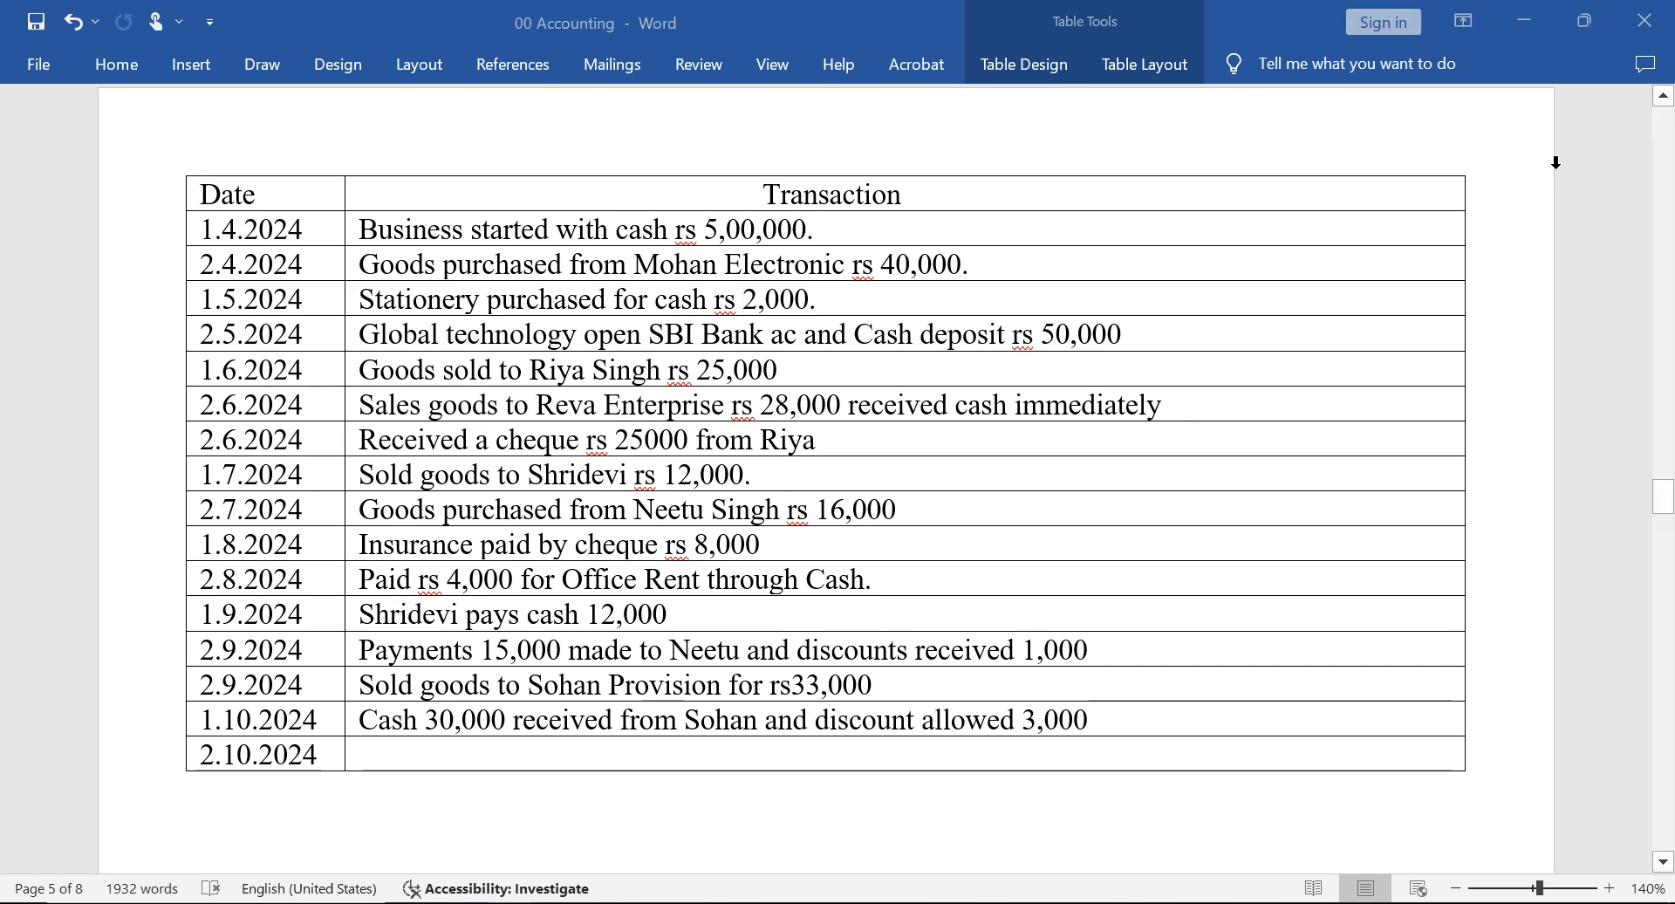
key(alt+Tab)
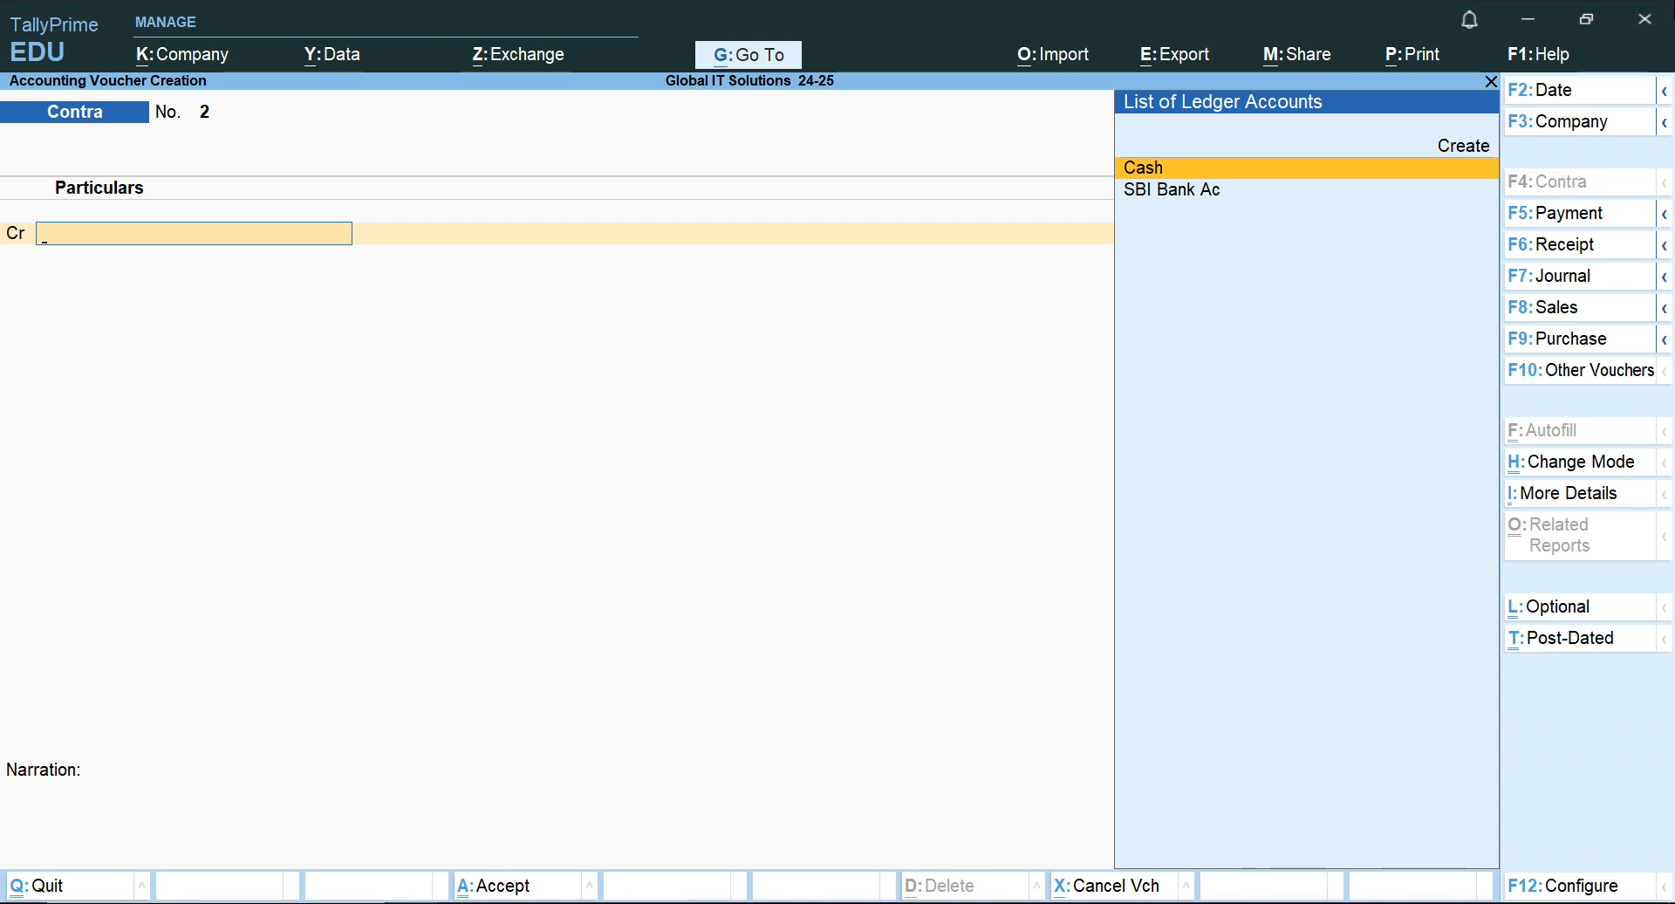
click(1582, 308)
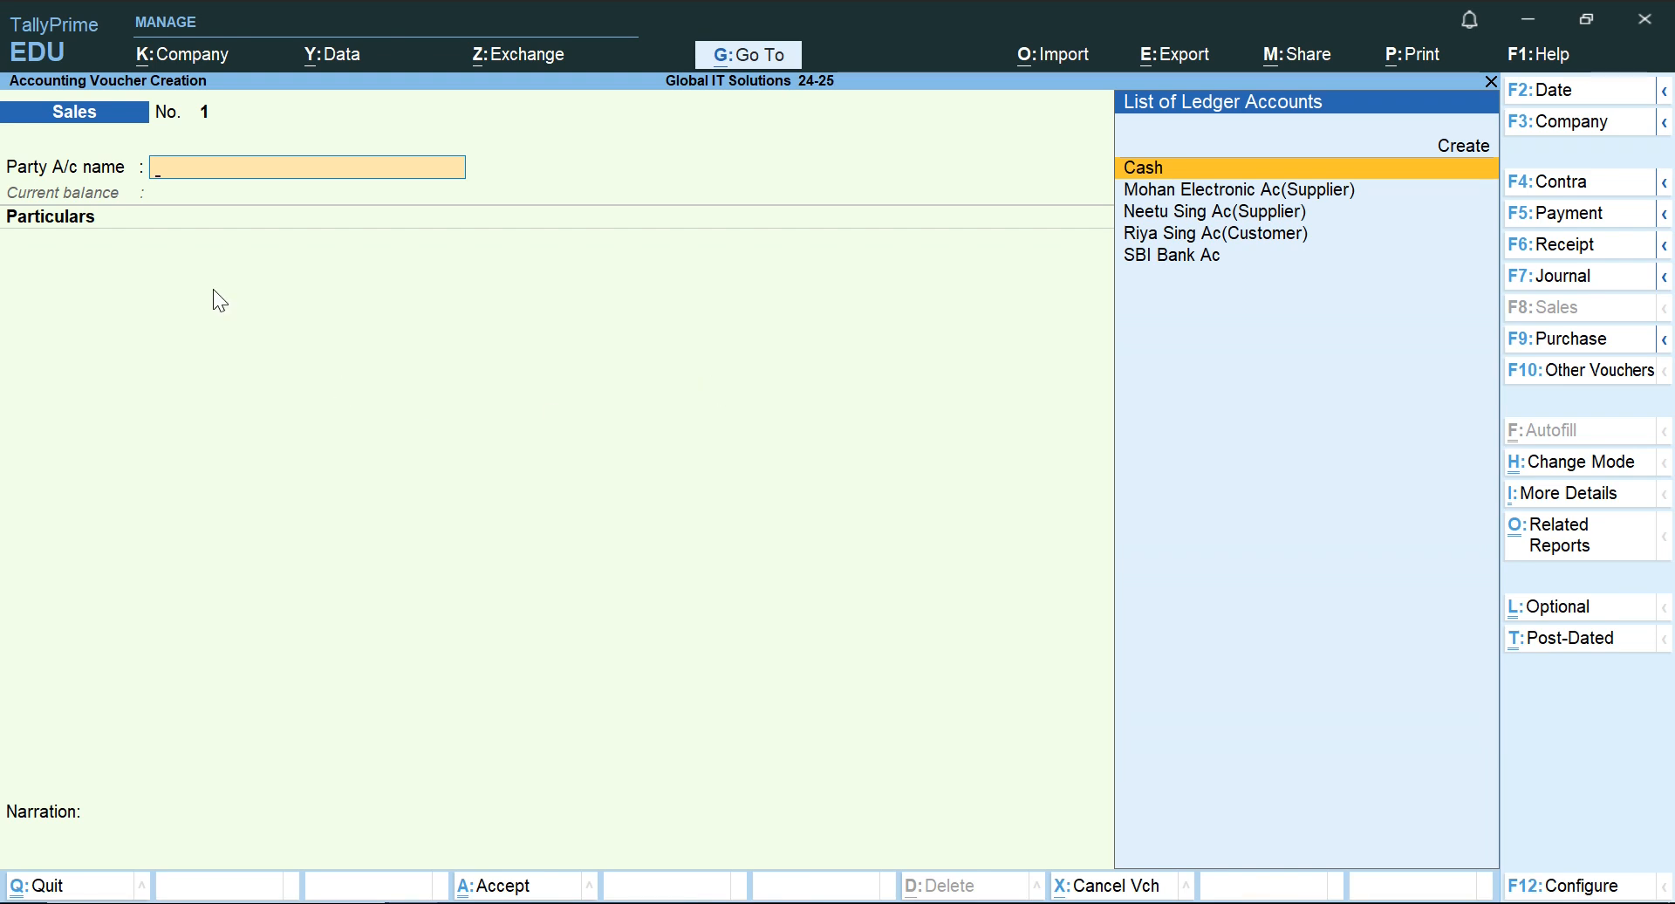
click(1581, 472)
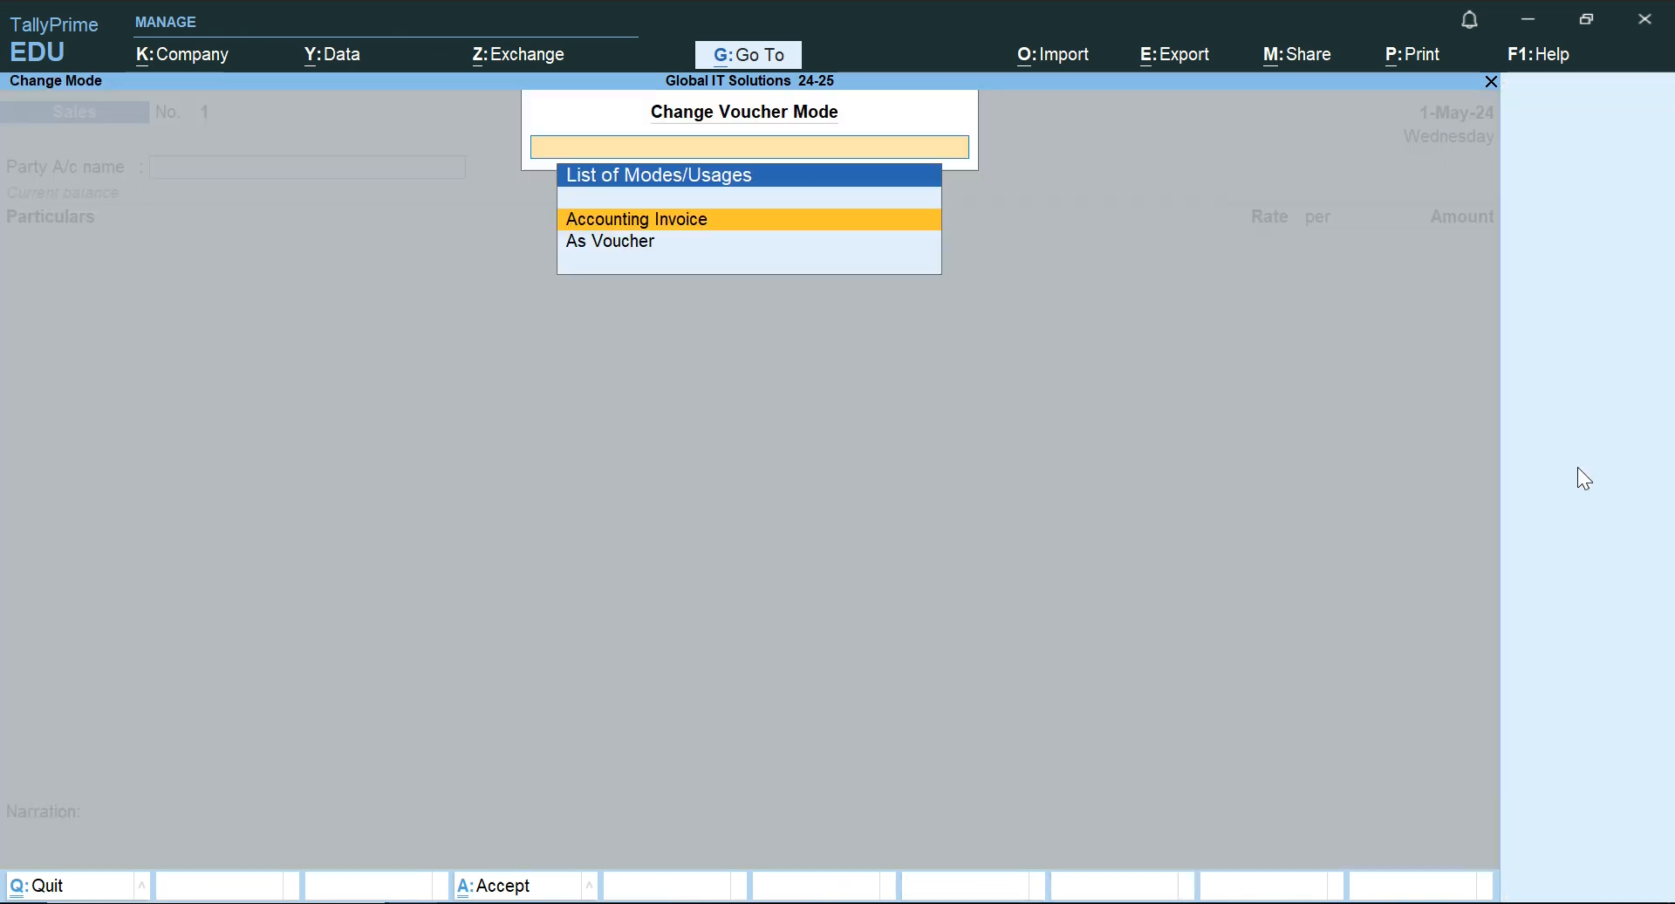
key(Down)
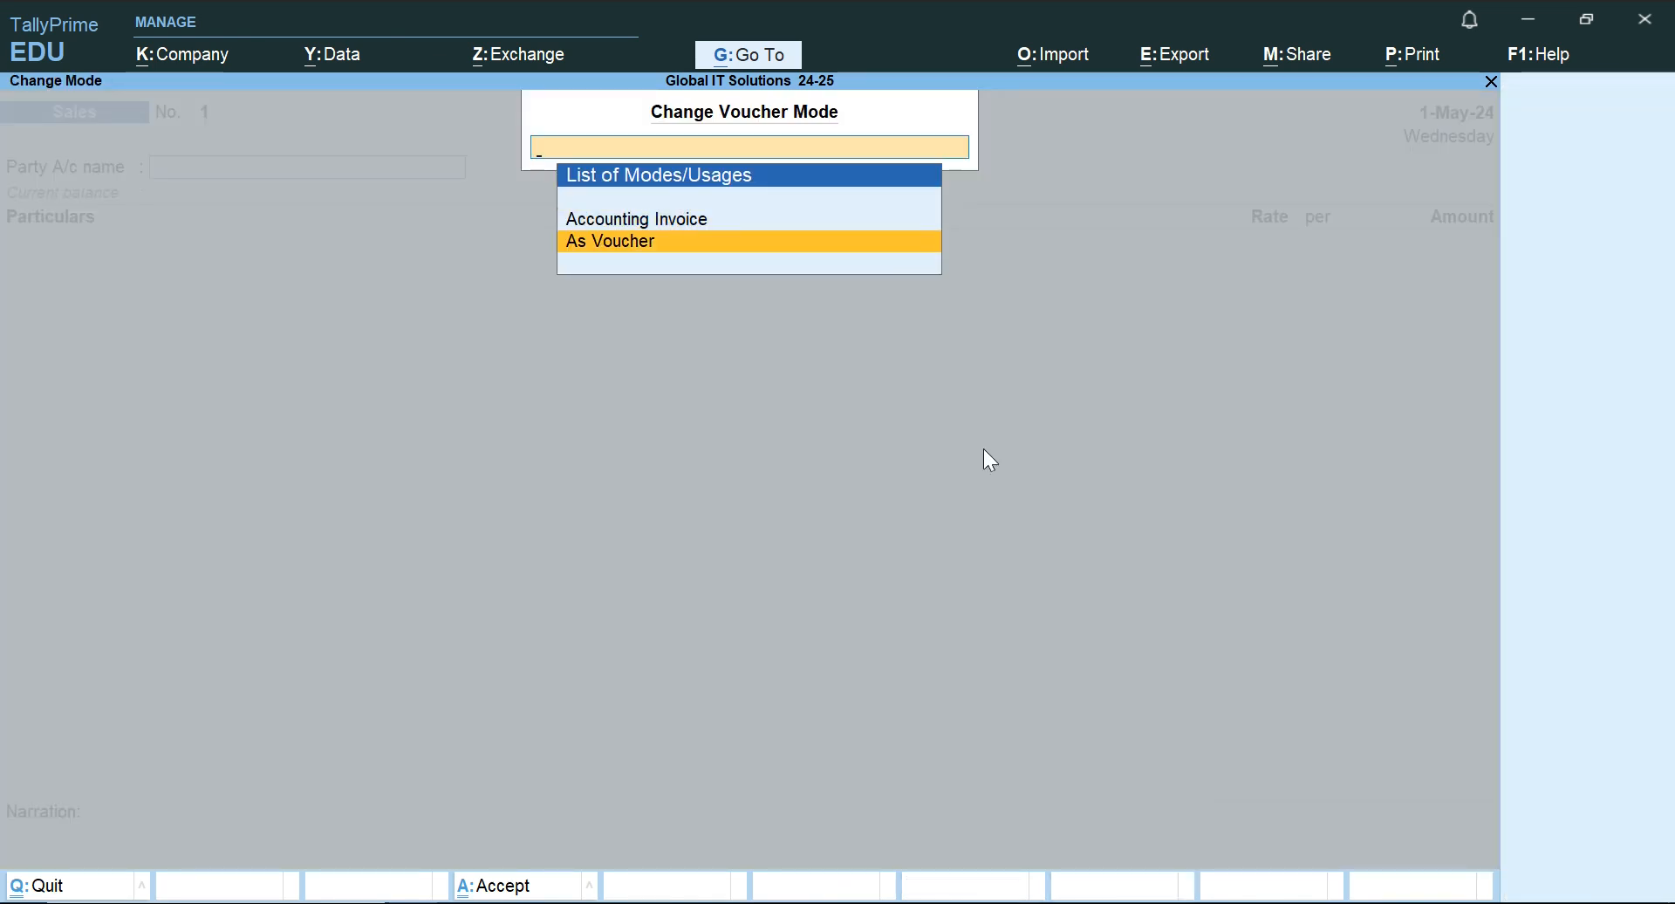
key(Return)
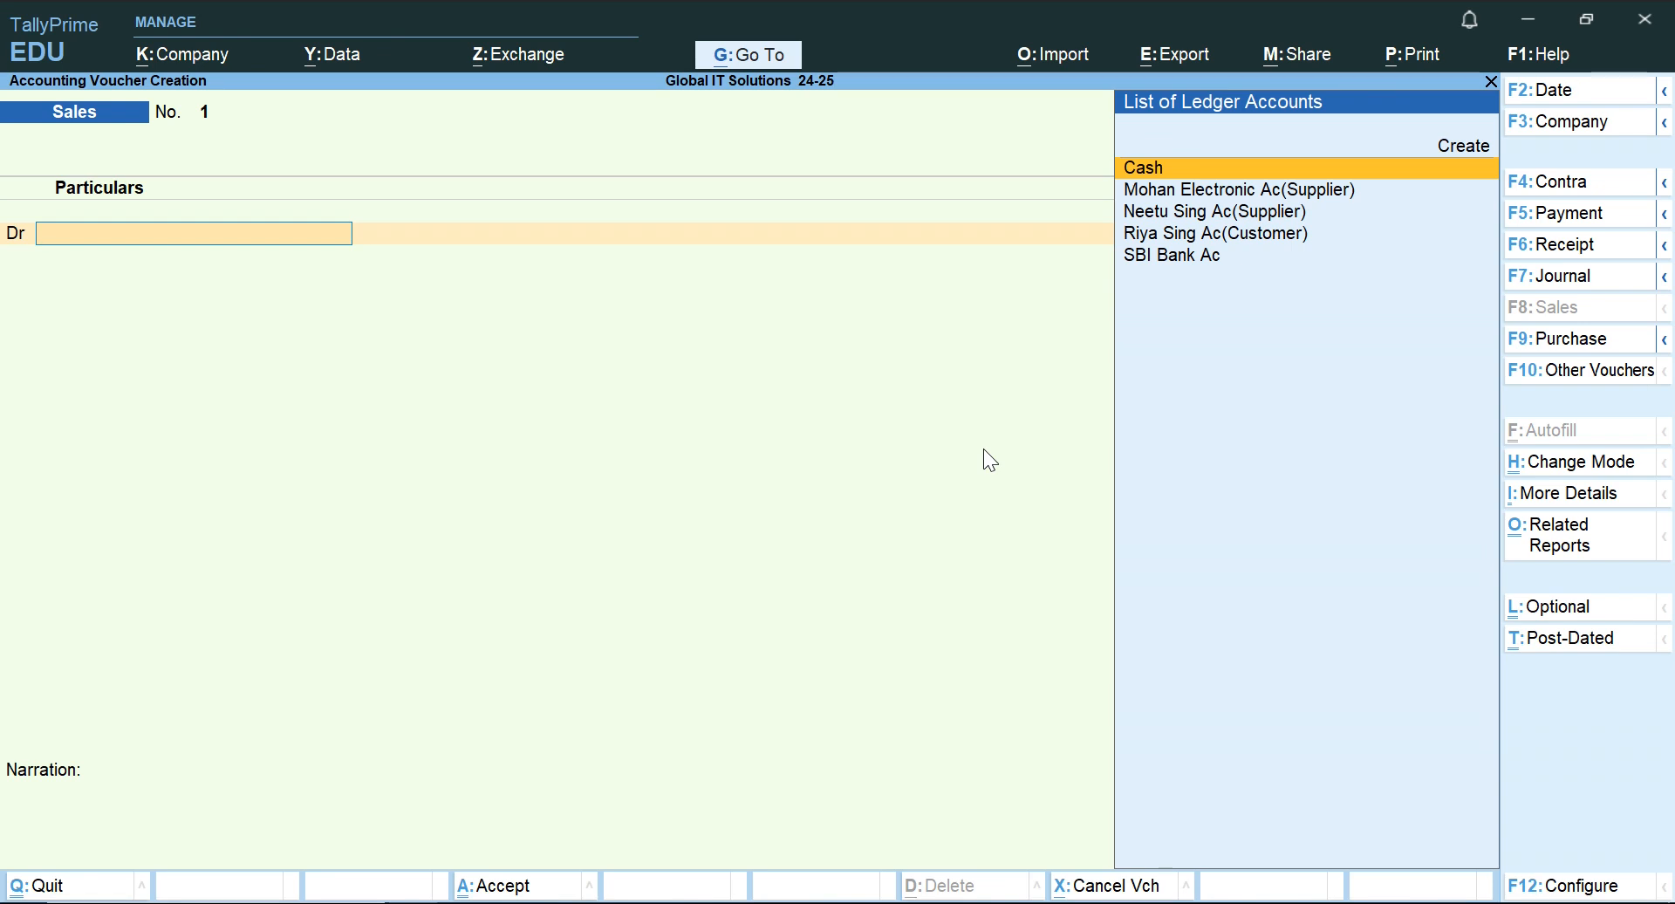
Recheck the 1.6.2024 sale in Word, and choose the customer's ledger as the TallyPrime debit account, keeping default dispatch and party details.
key(alt+Tab)
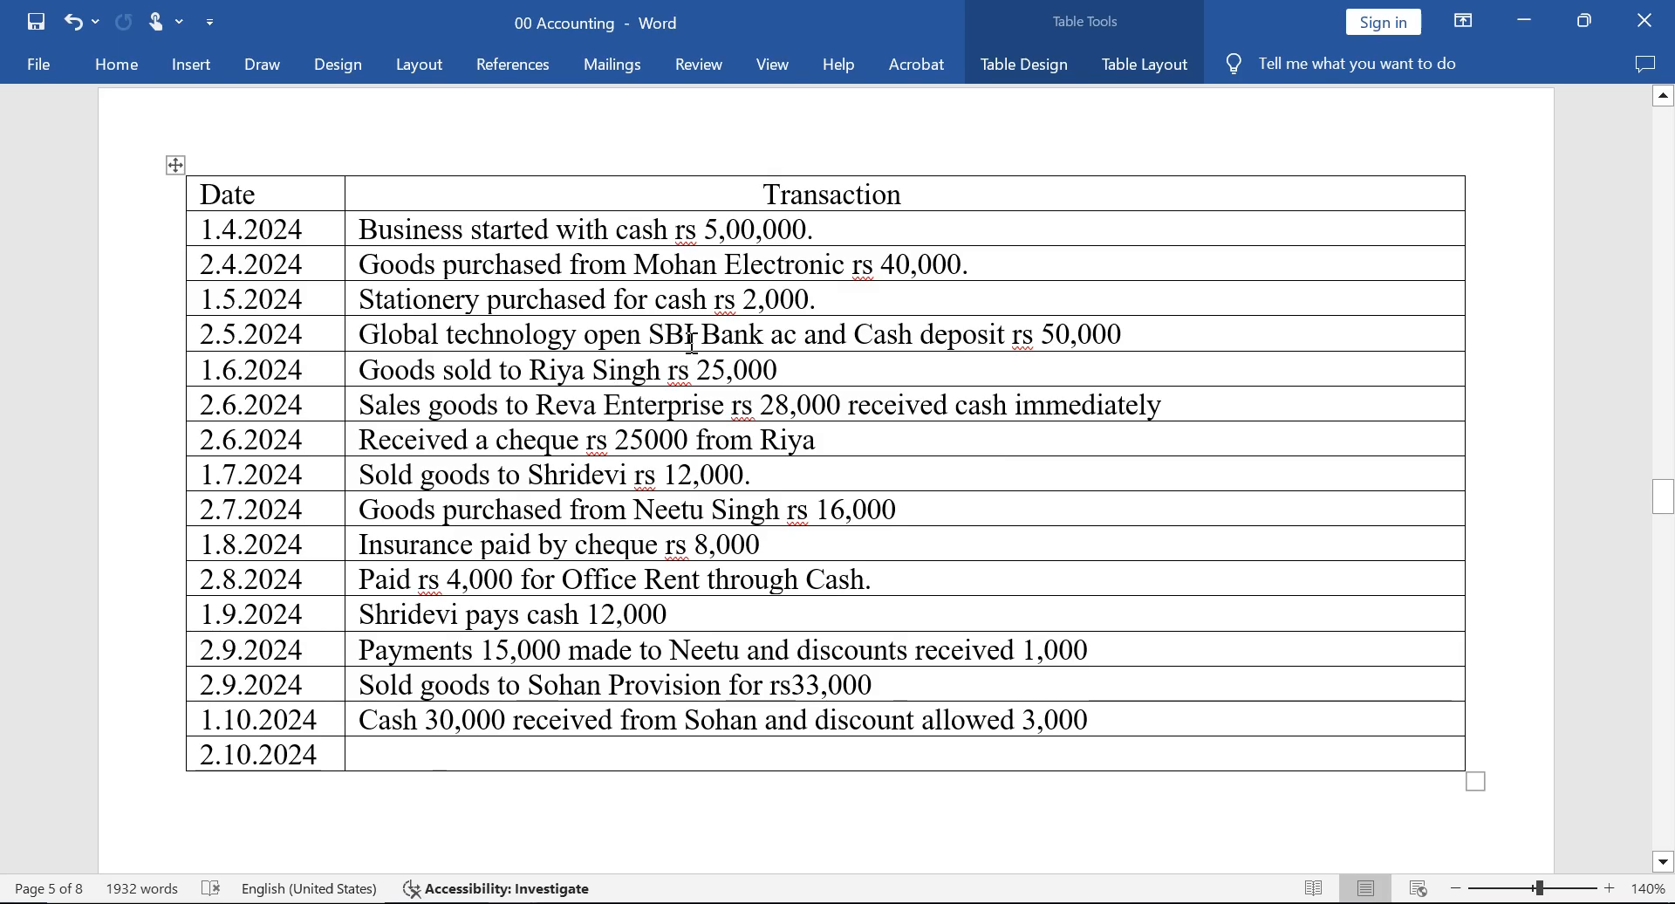
key(alt+Tab)
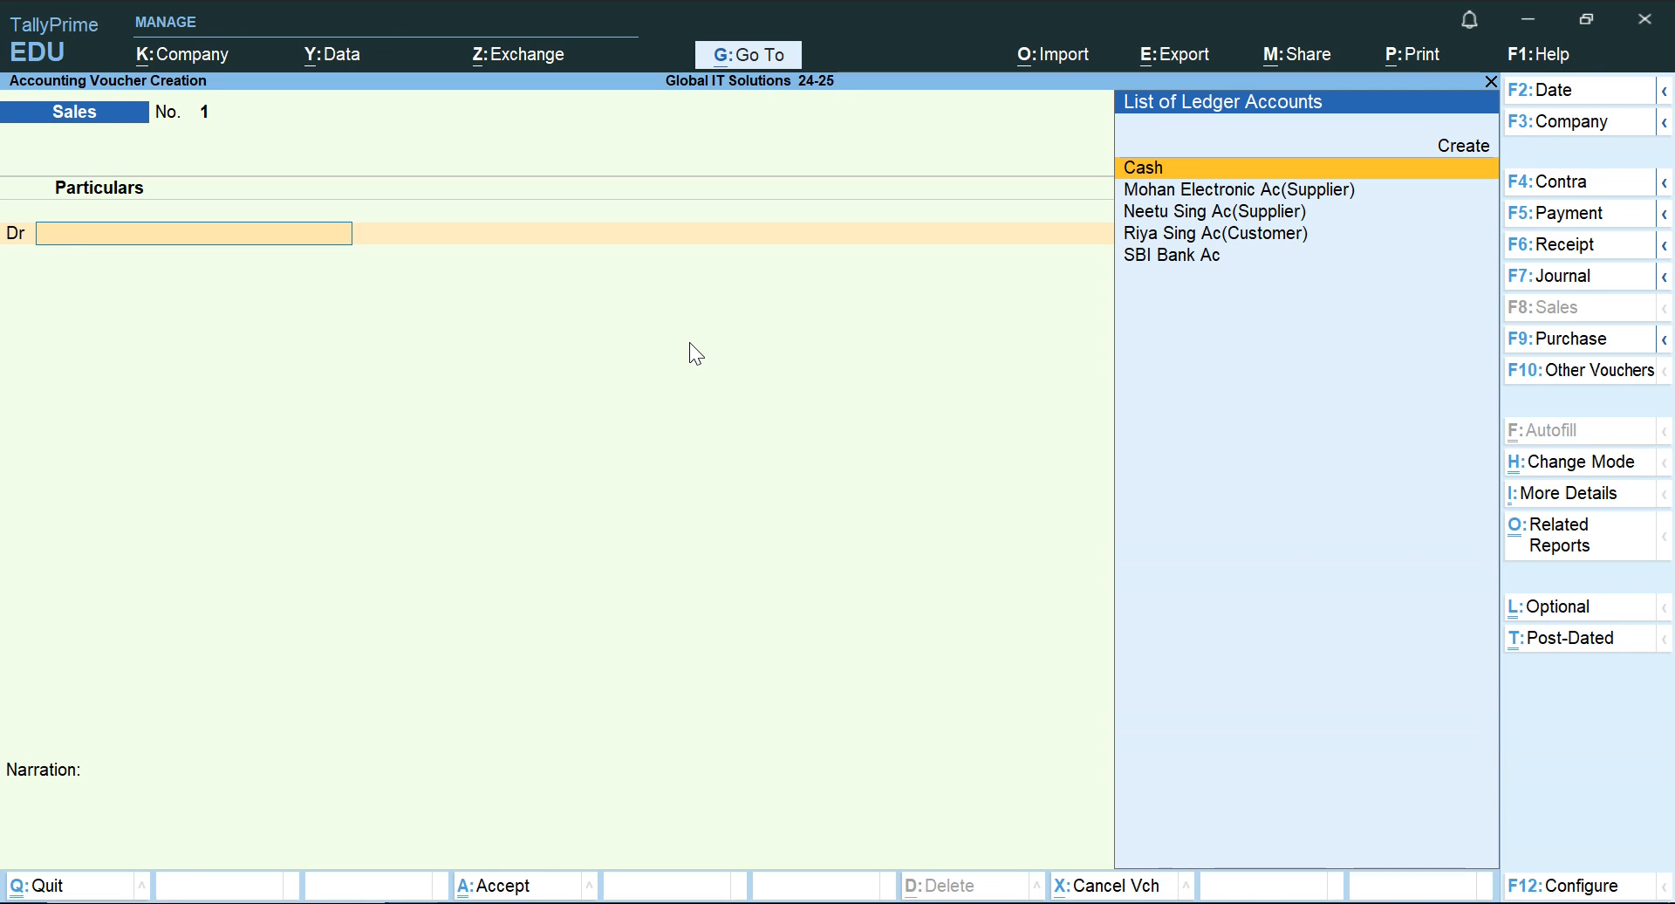
key(Down)
key(Down)
key(Down)
key(Return)
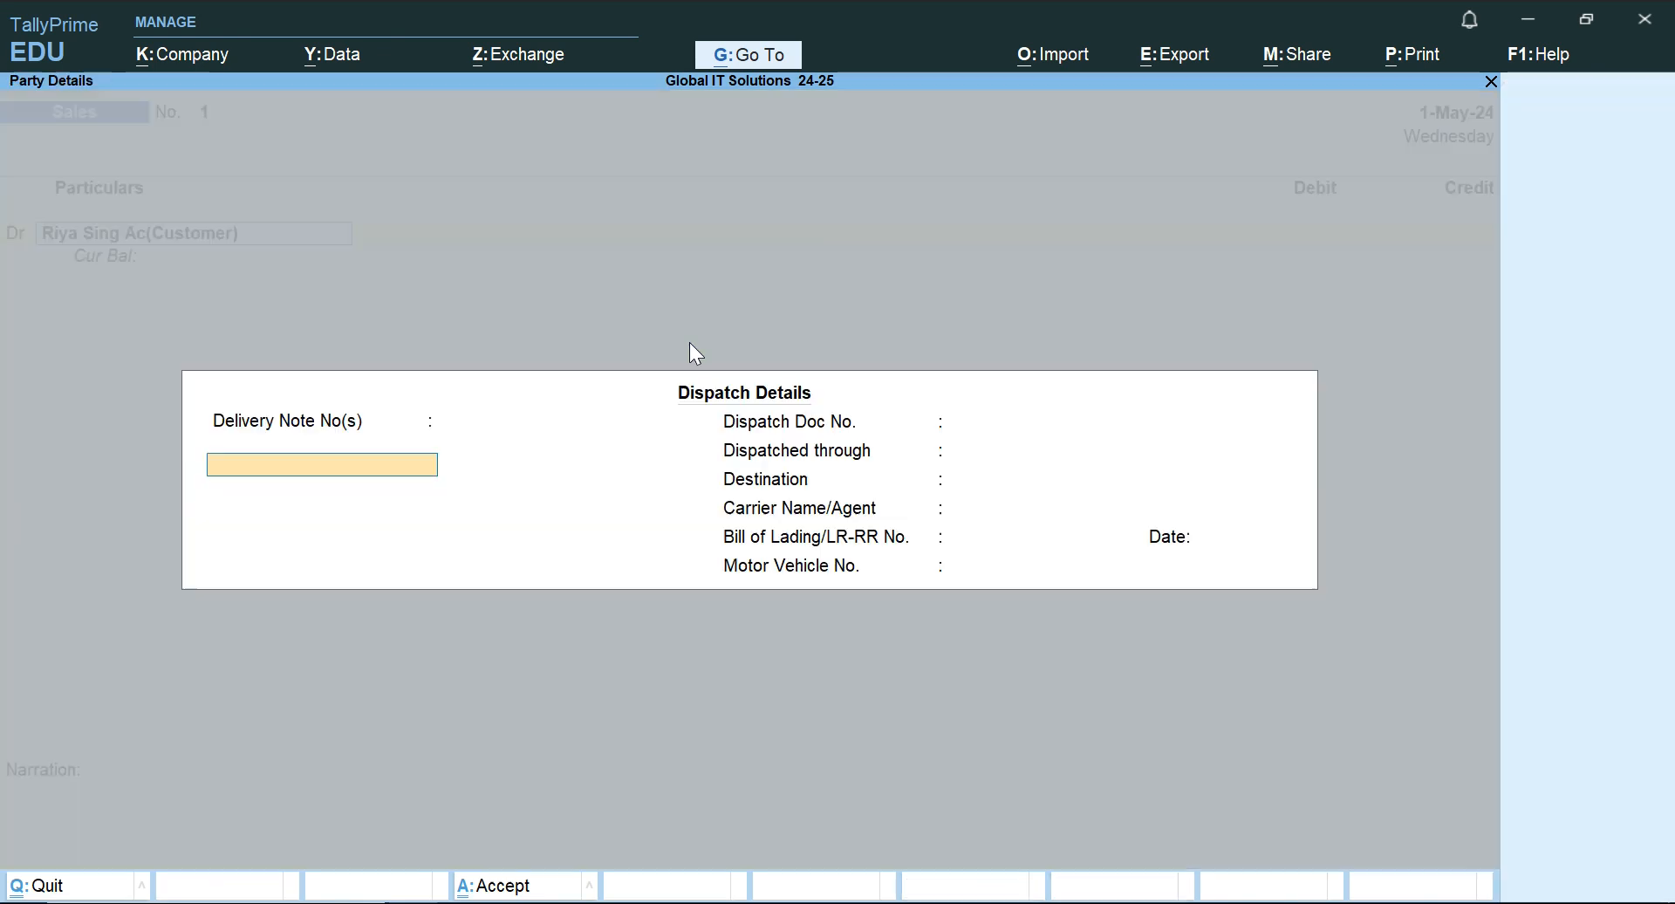
key(Return)
key(Return)
key(Return)
key(Return)
key(Return)
key(Return)
key(Return)
key(Return)
key(Return)
key(Return)
key(Return)
key(Return)
key(Return)
key(Return)
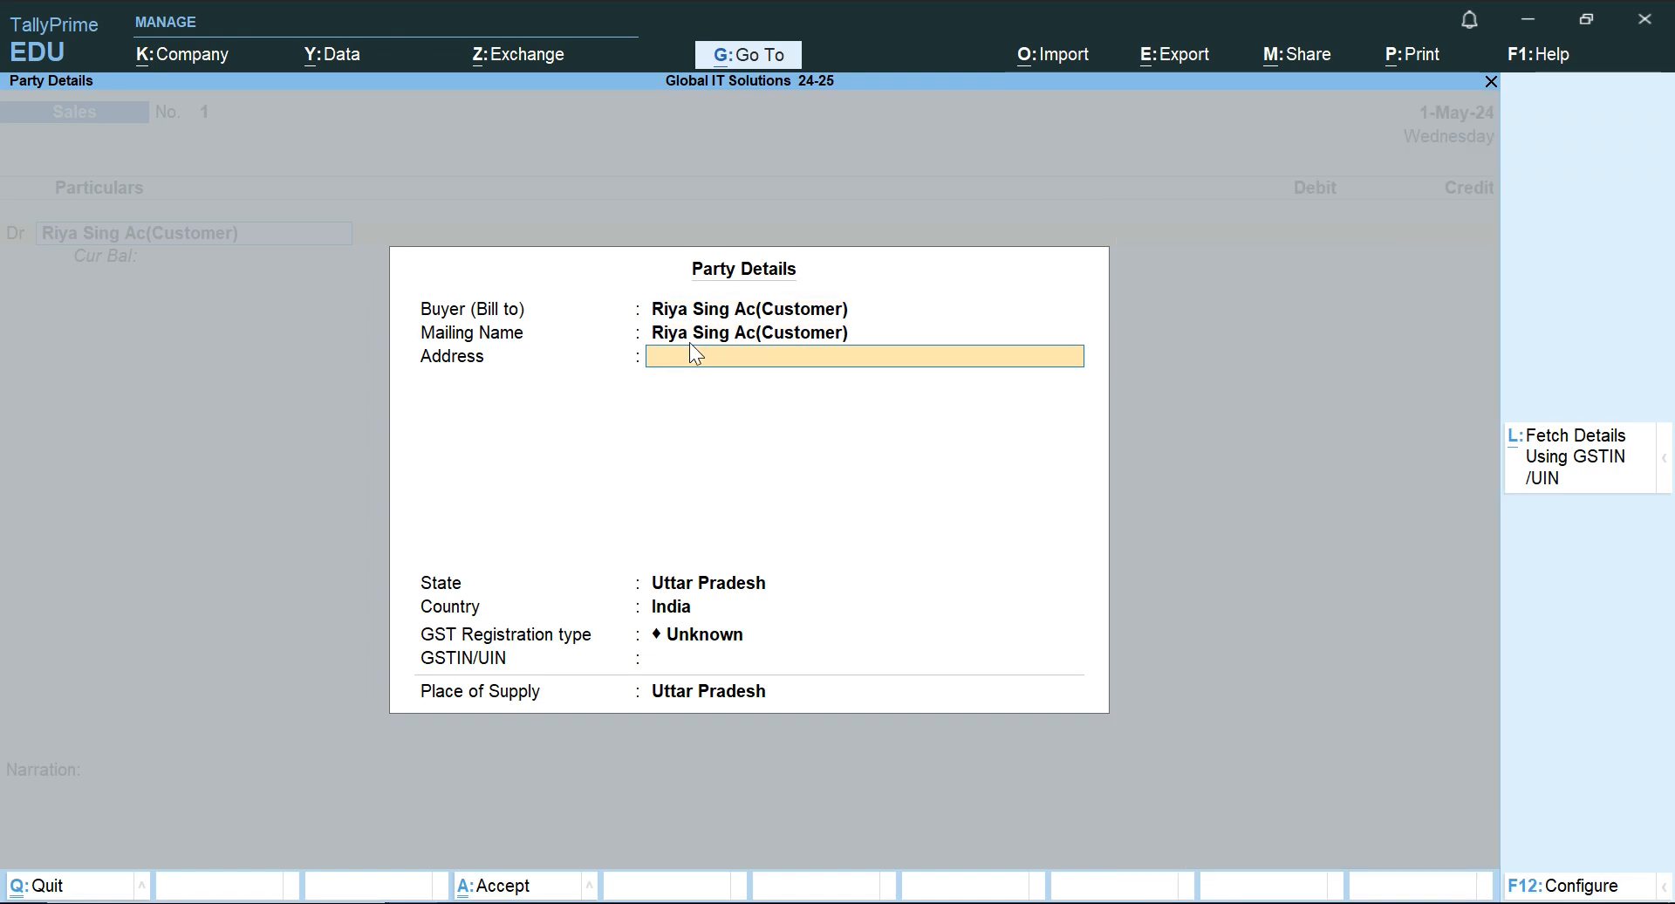
key(Return)
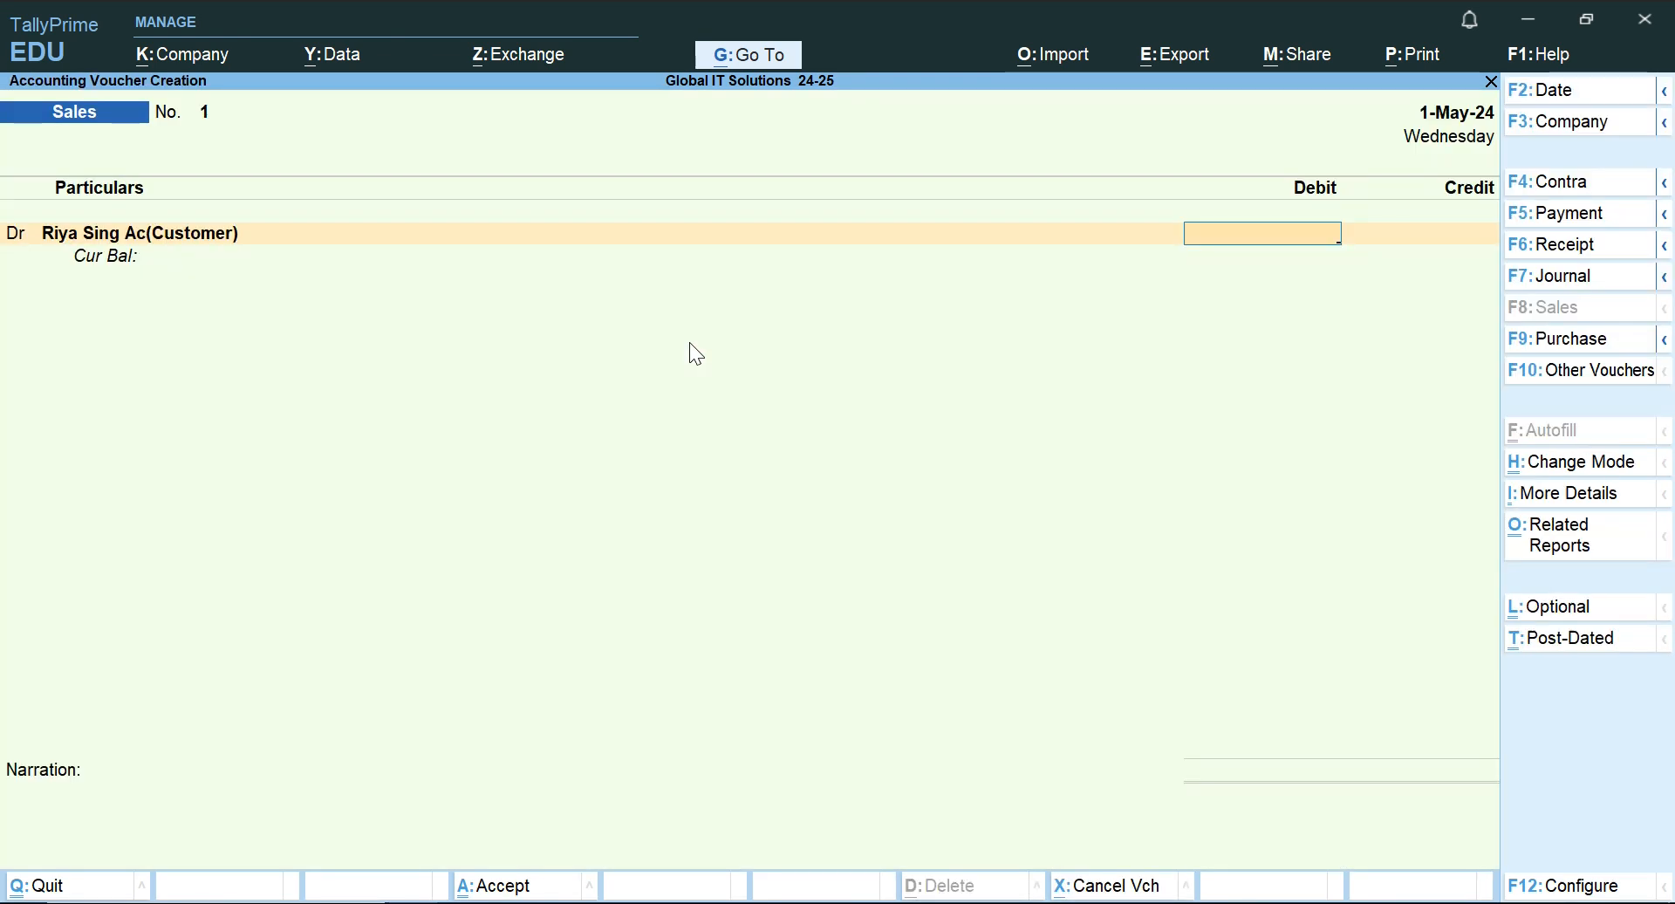
Look up the sale amount in the Word table, and debit the customer's ledger with 25,000 on the TallyPrime Sales voucher.
key(alt+Tab)
key(Left)
key(Down)
key(Down)
key(Up)
key(Right)
key(Right)
key(Right)
key(Right)
key(Right)
key(Right)
key(Right)
key(Right)
key(Right)
key(Up)
key(Right)
key(Right)
key(Right)
key(alt+Tab)
text(25000)
key(Return)
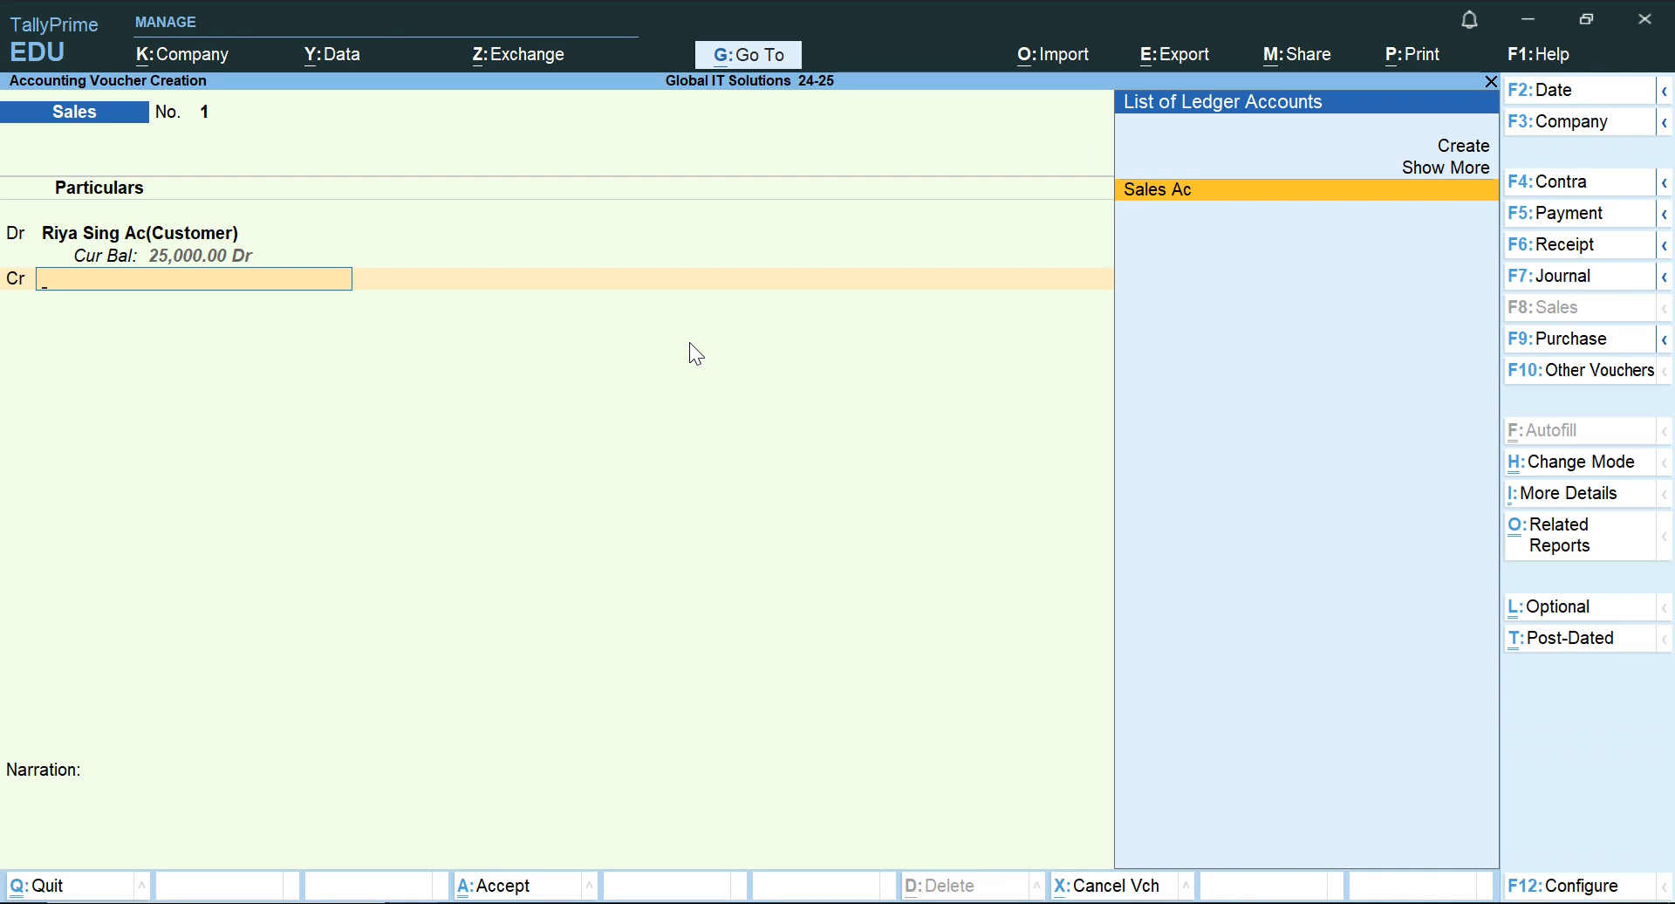
Credit Sales Ac with 25,000, add a narration saying the goods were sold to the customer, and save the voucher.
key(Return)
key(Return)
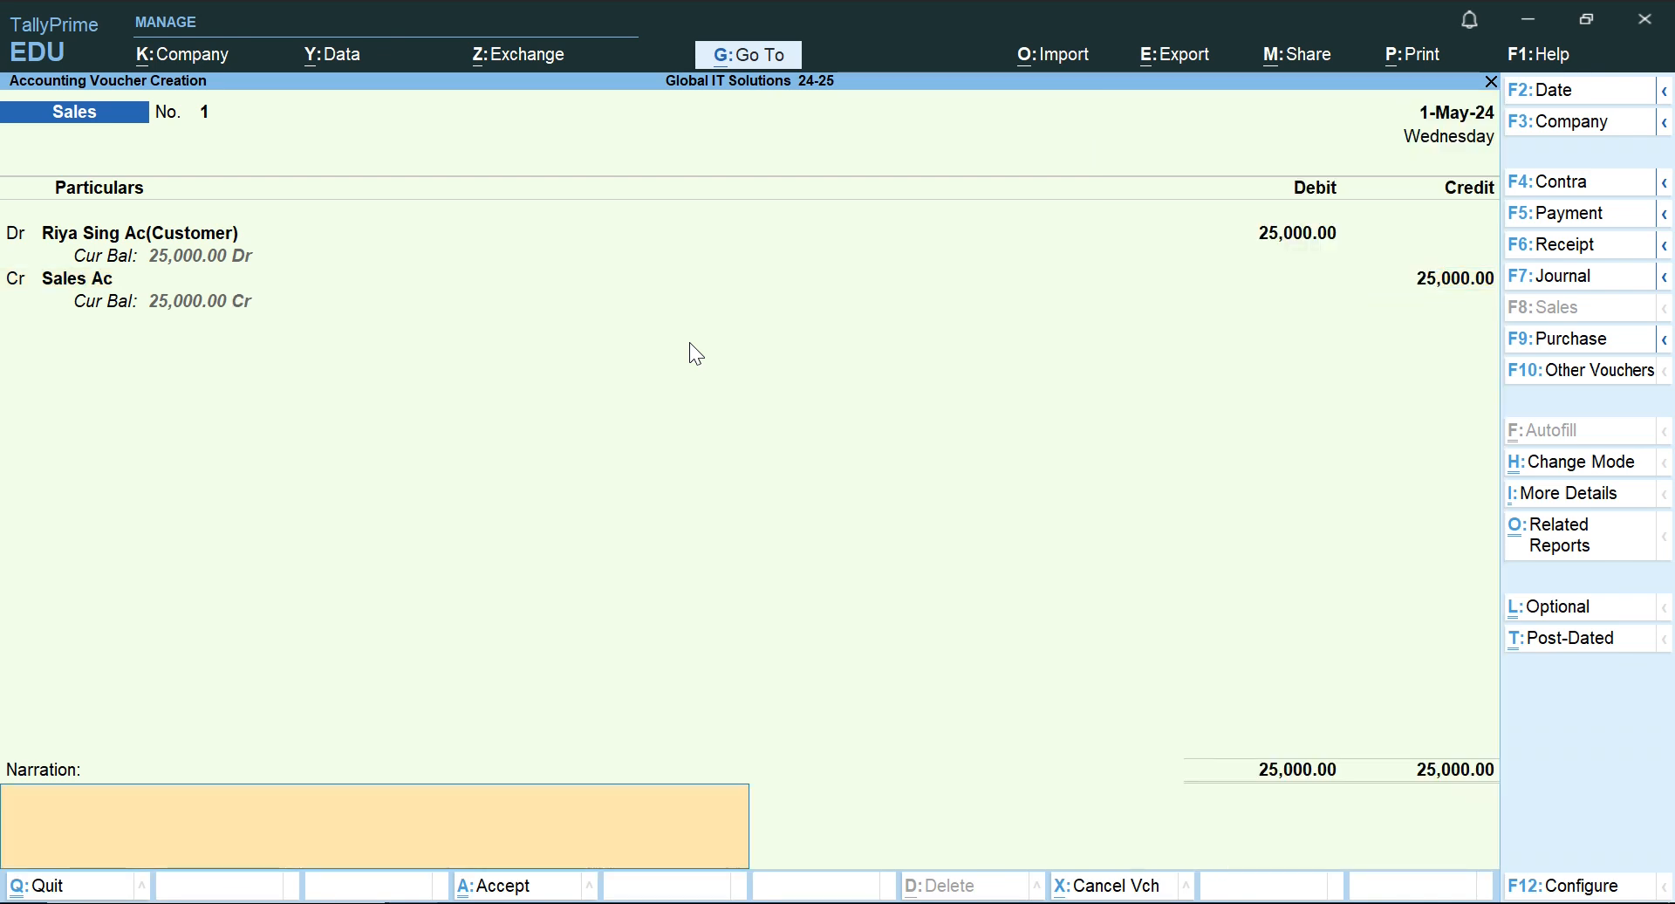
text(sold to riya)
key(Return)
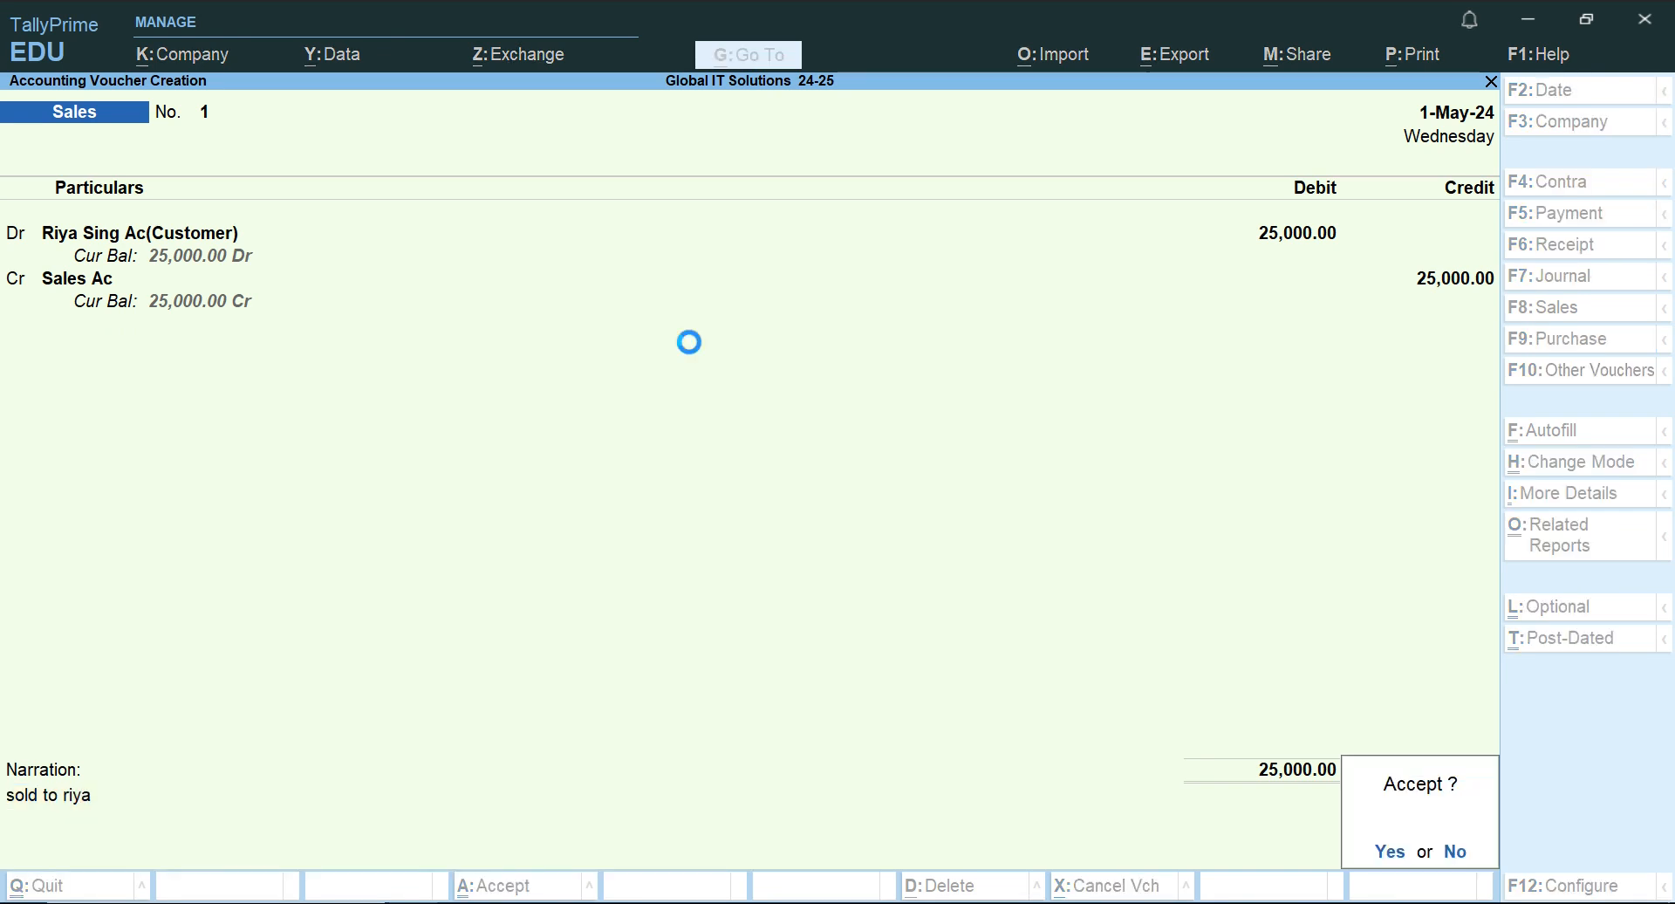
key(Return)
Glance at the Word transactions, and in TallyPrime leave voucher entry and open the Day Book for 1-Apr-24 to 1-May-24.
key(alt+Tab)
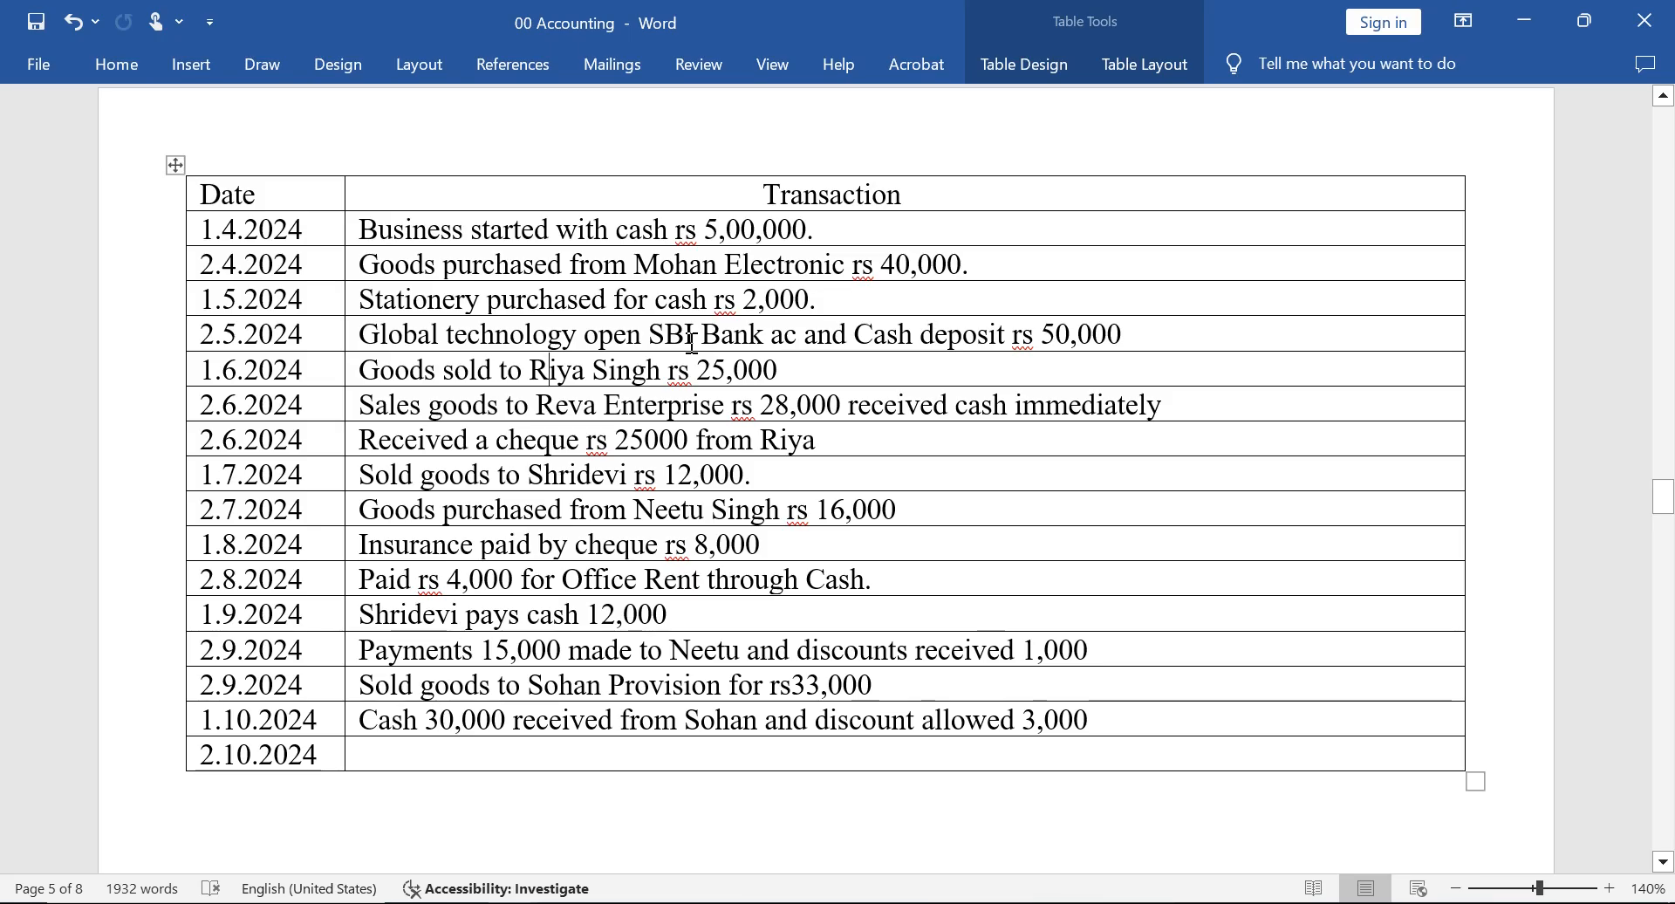
key(alt+Tab)
key(Escape)
key(Escape)
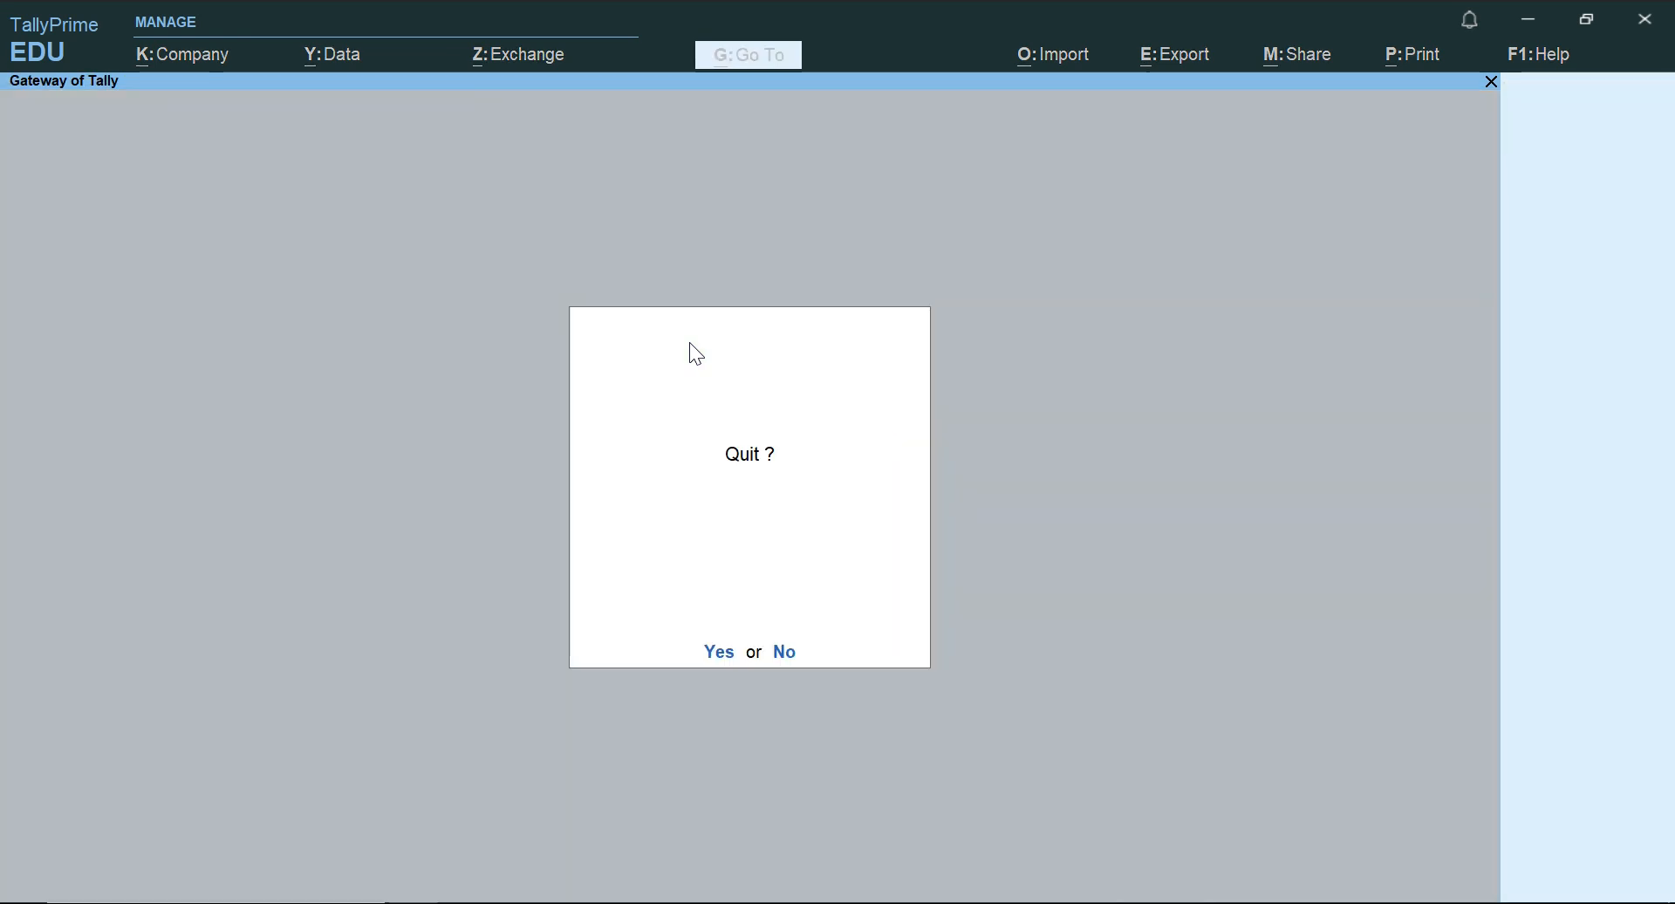
key(n)
key(k)
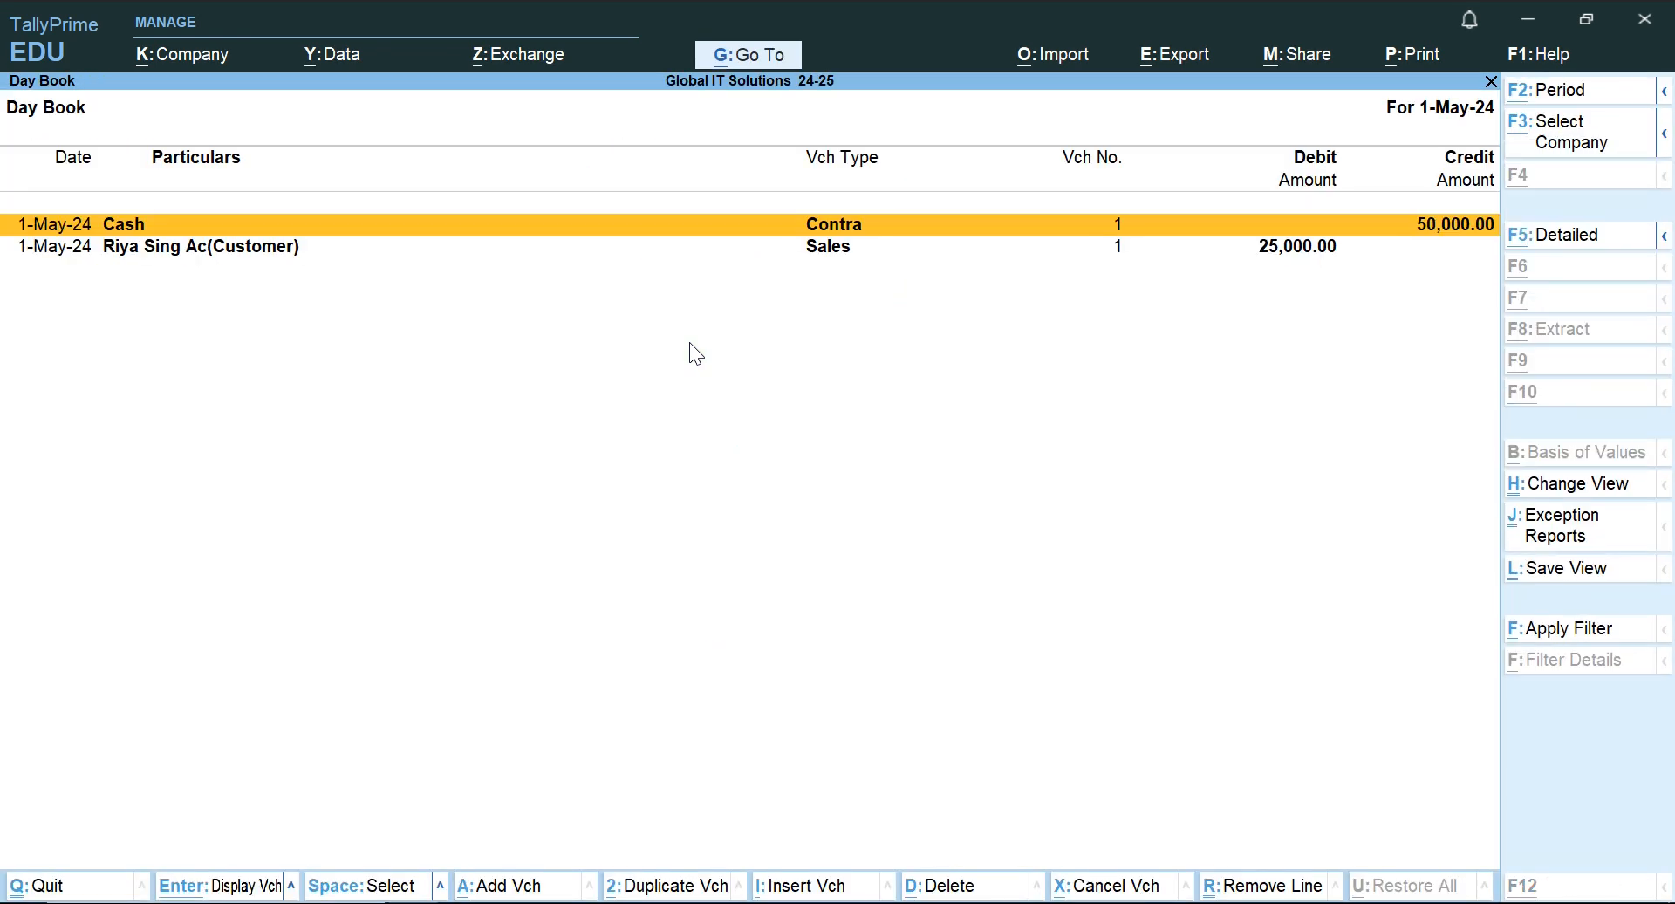
key(alt+F2)
key(BackSpace)
key(Return)
key(Return)
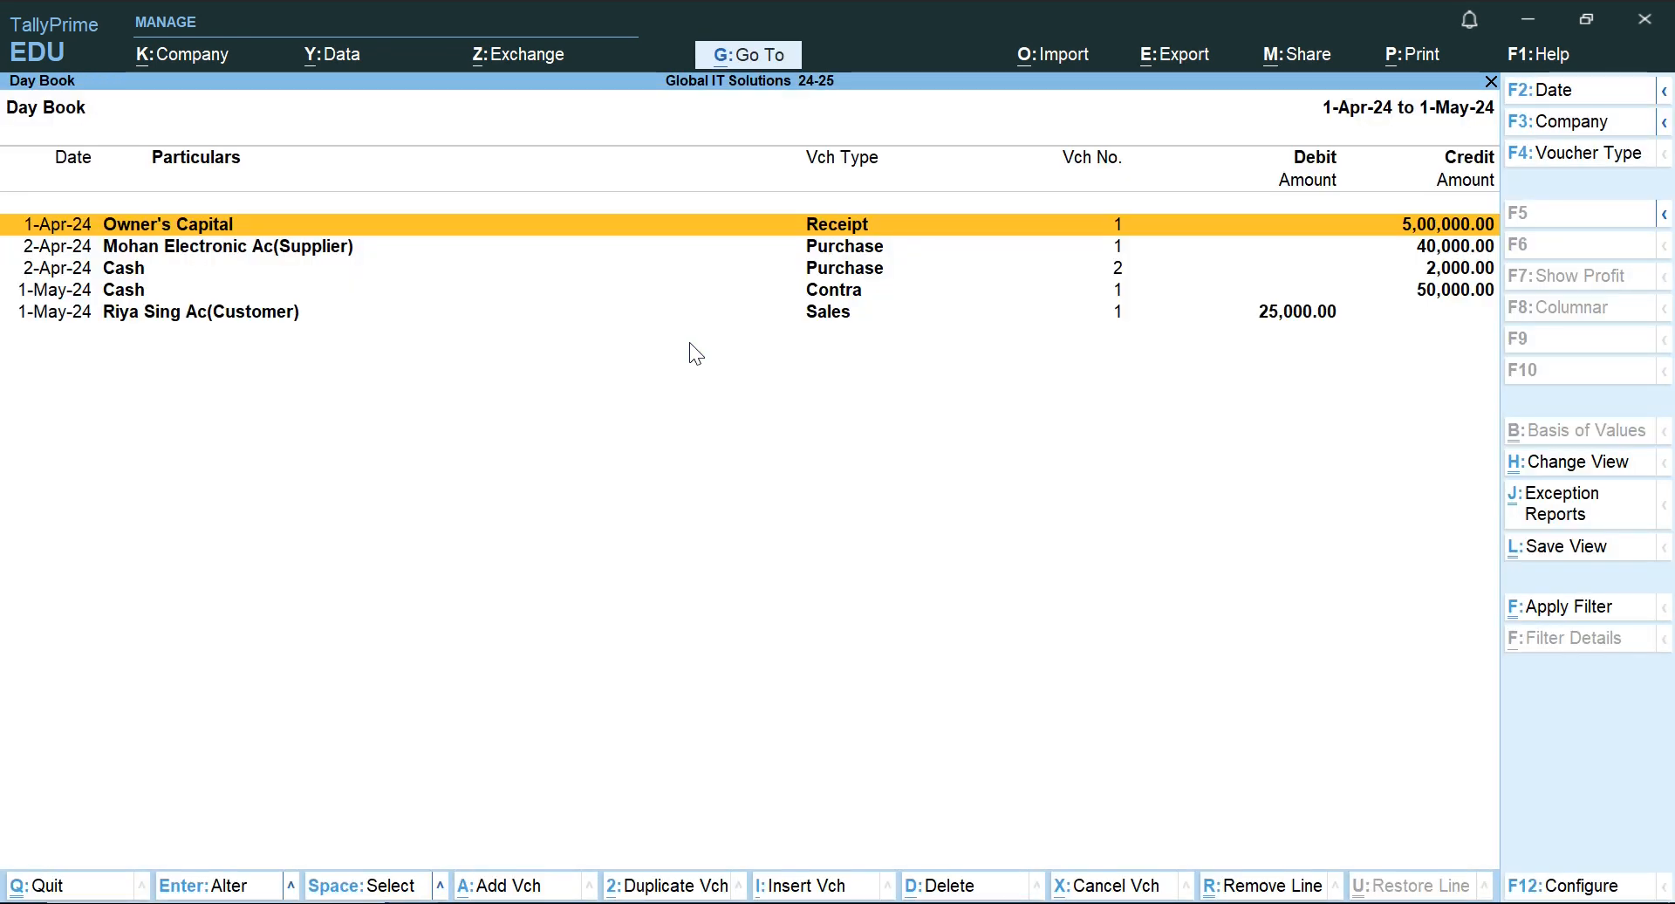
Go through the Day Book's vouchers and expand the list to show each voucher's opposite ledger and amount.
key(Down)
key(Down)
key(Down)
key(Down)
key(Up)
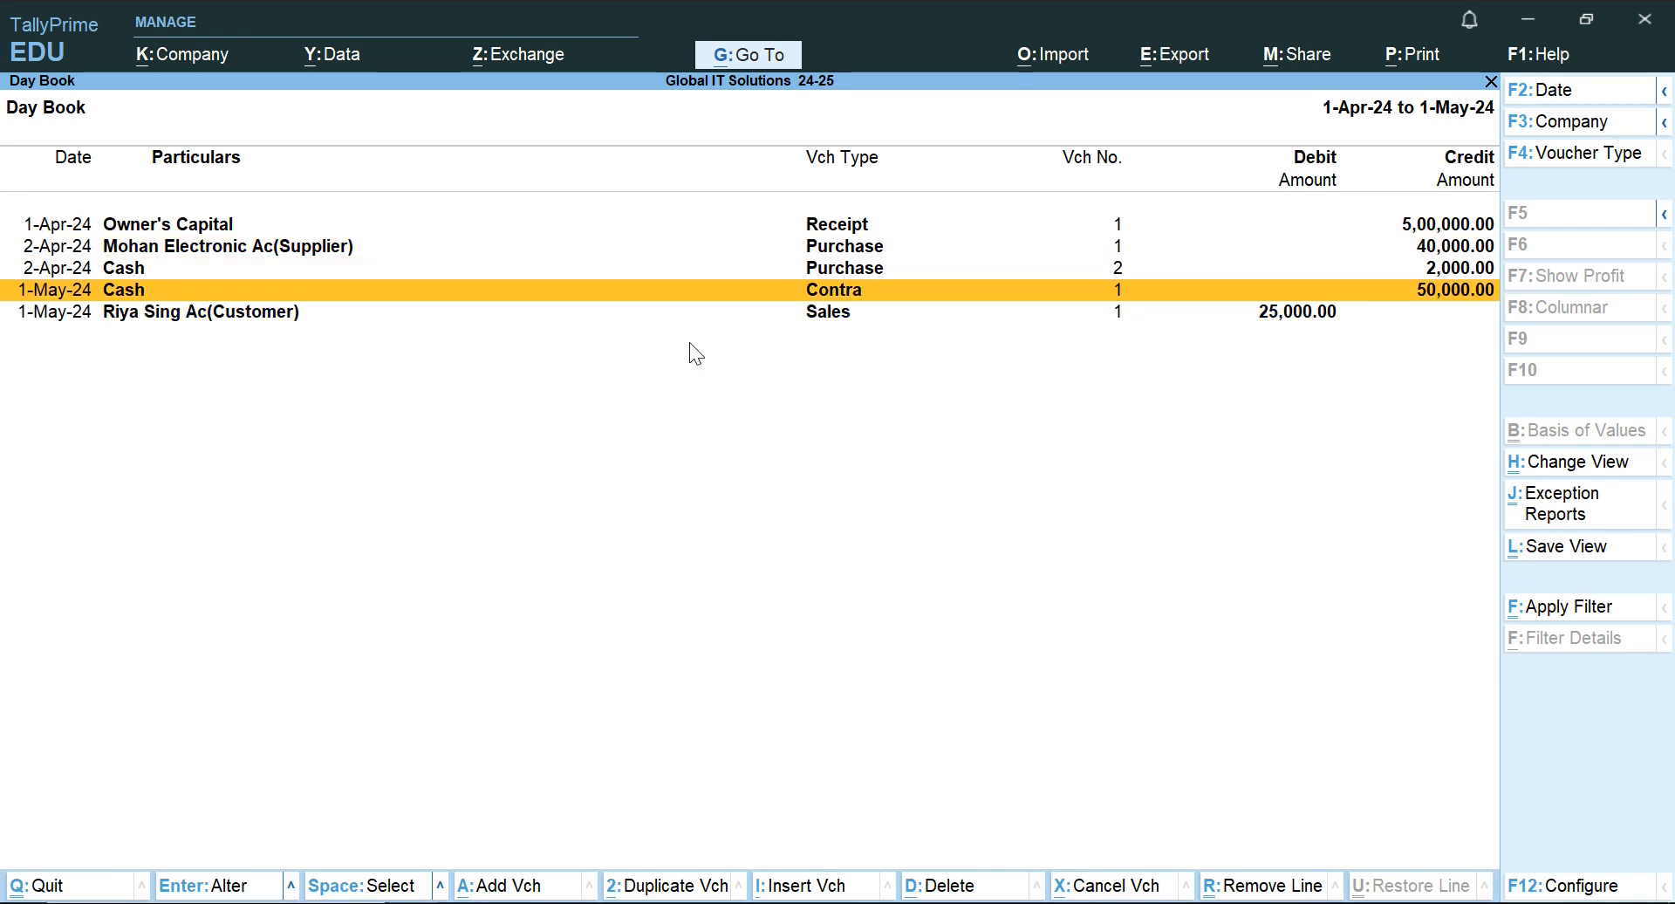
key(Up)
key(Up)
key(Up)
key(Down)
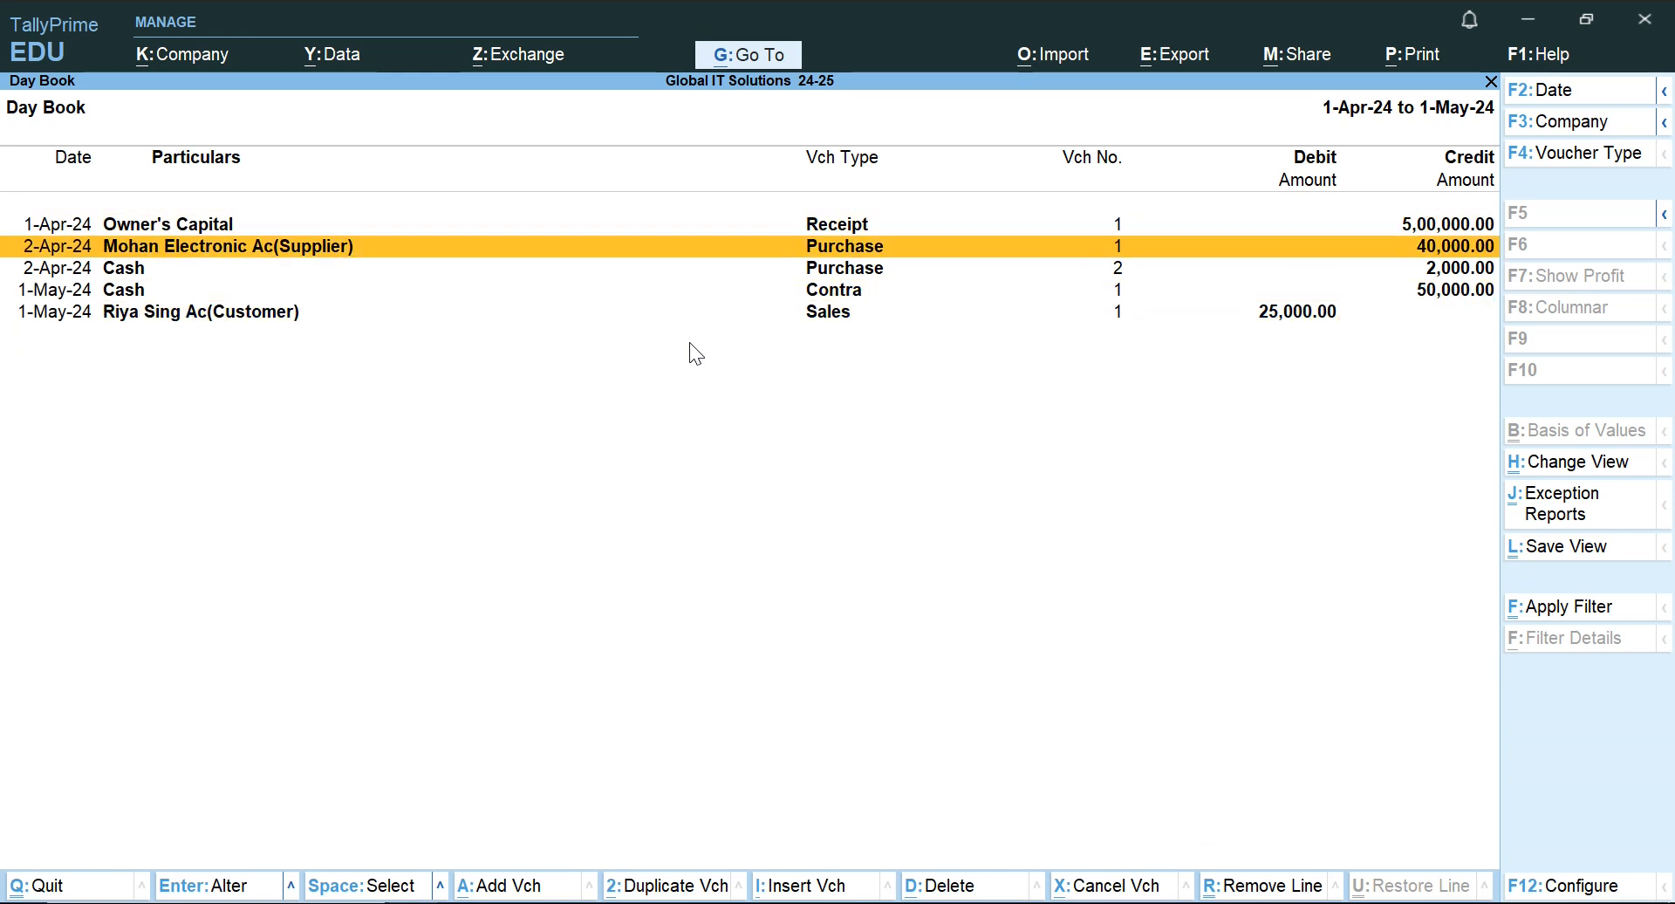
key(alt+F5)
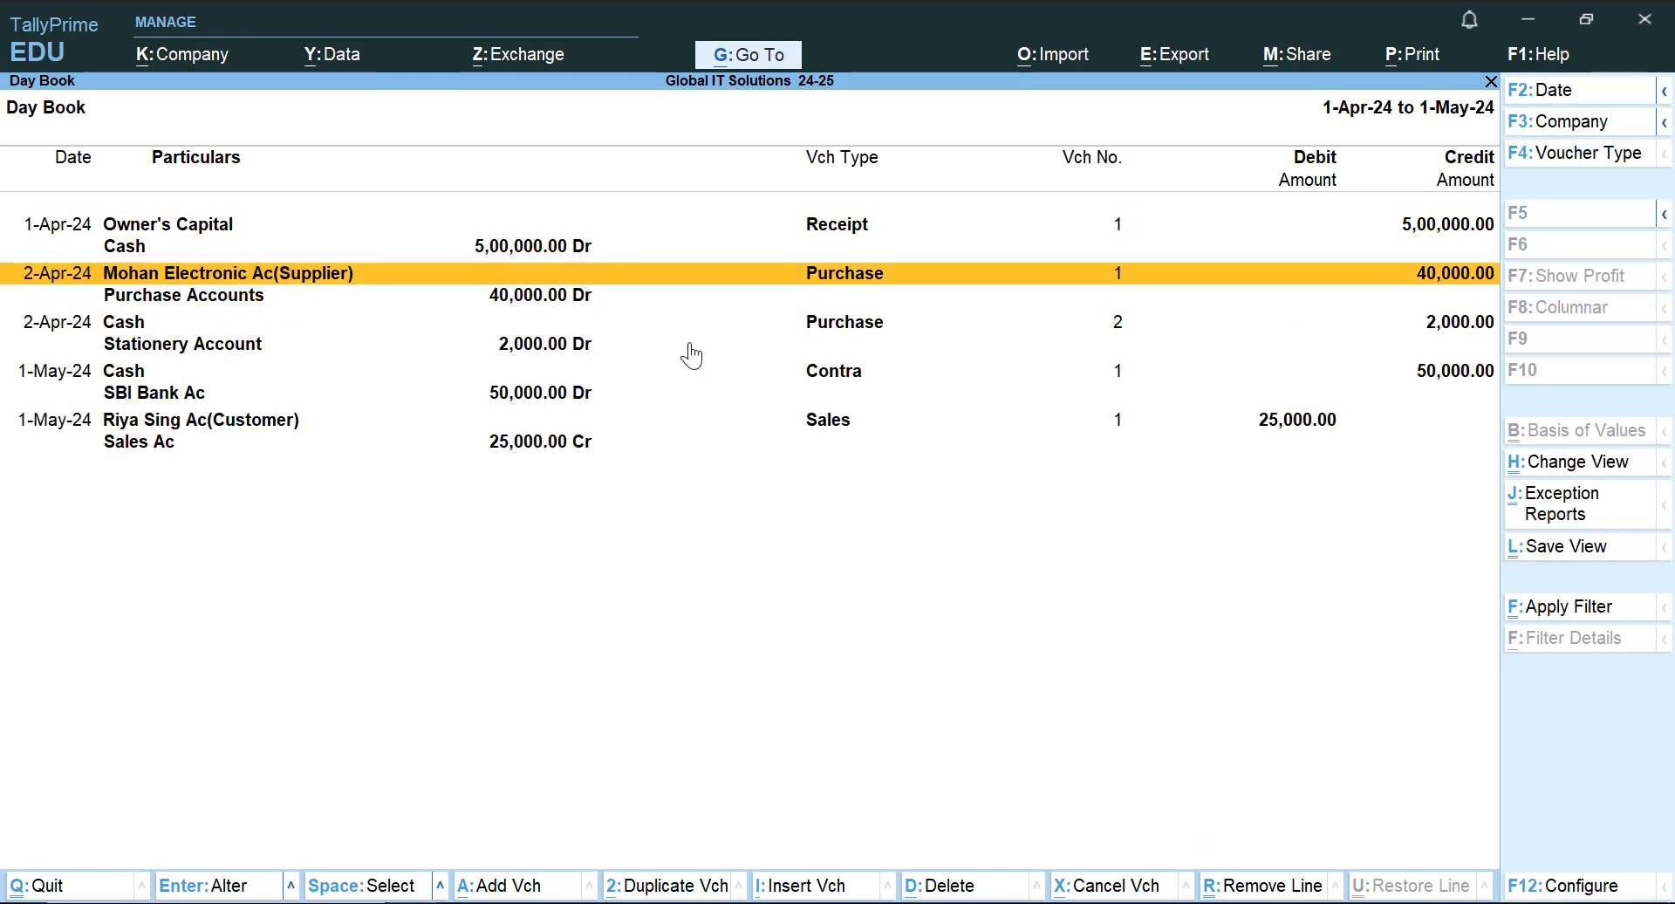
Examine the debit and credit ledgers of the Owner's Capital receipt and the 40,000 purchase in the Day Book.
key(Up)
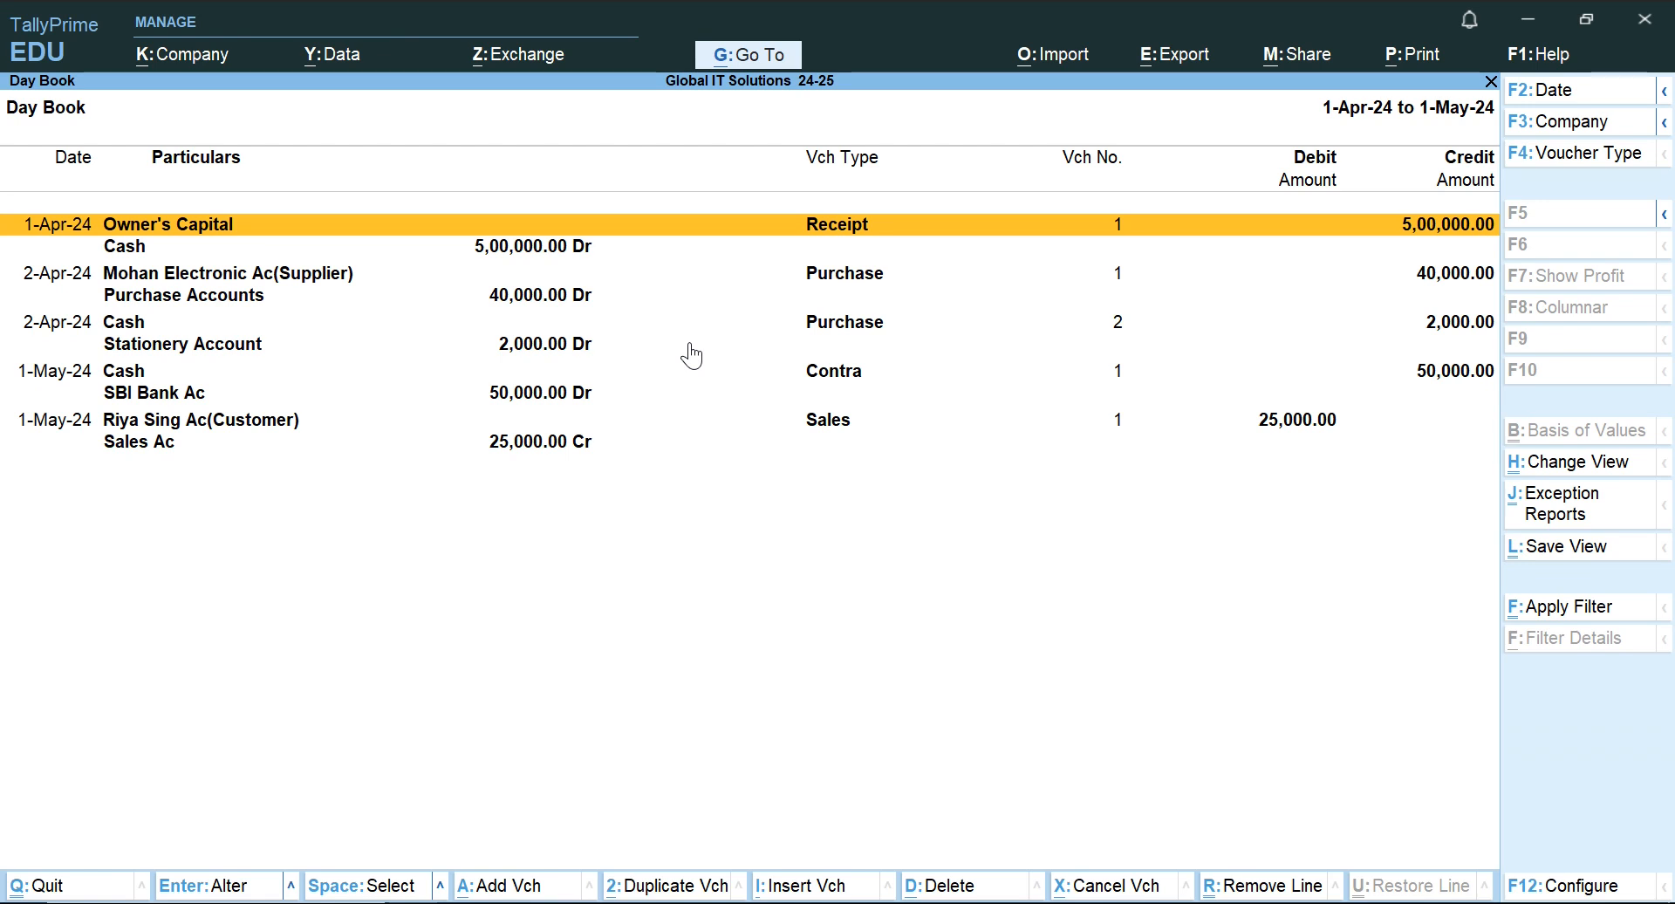
key(Down)
key(Up)
key(Down)
key(Up)
key(Down)
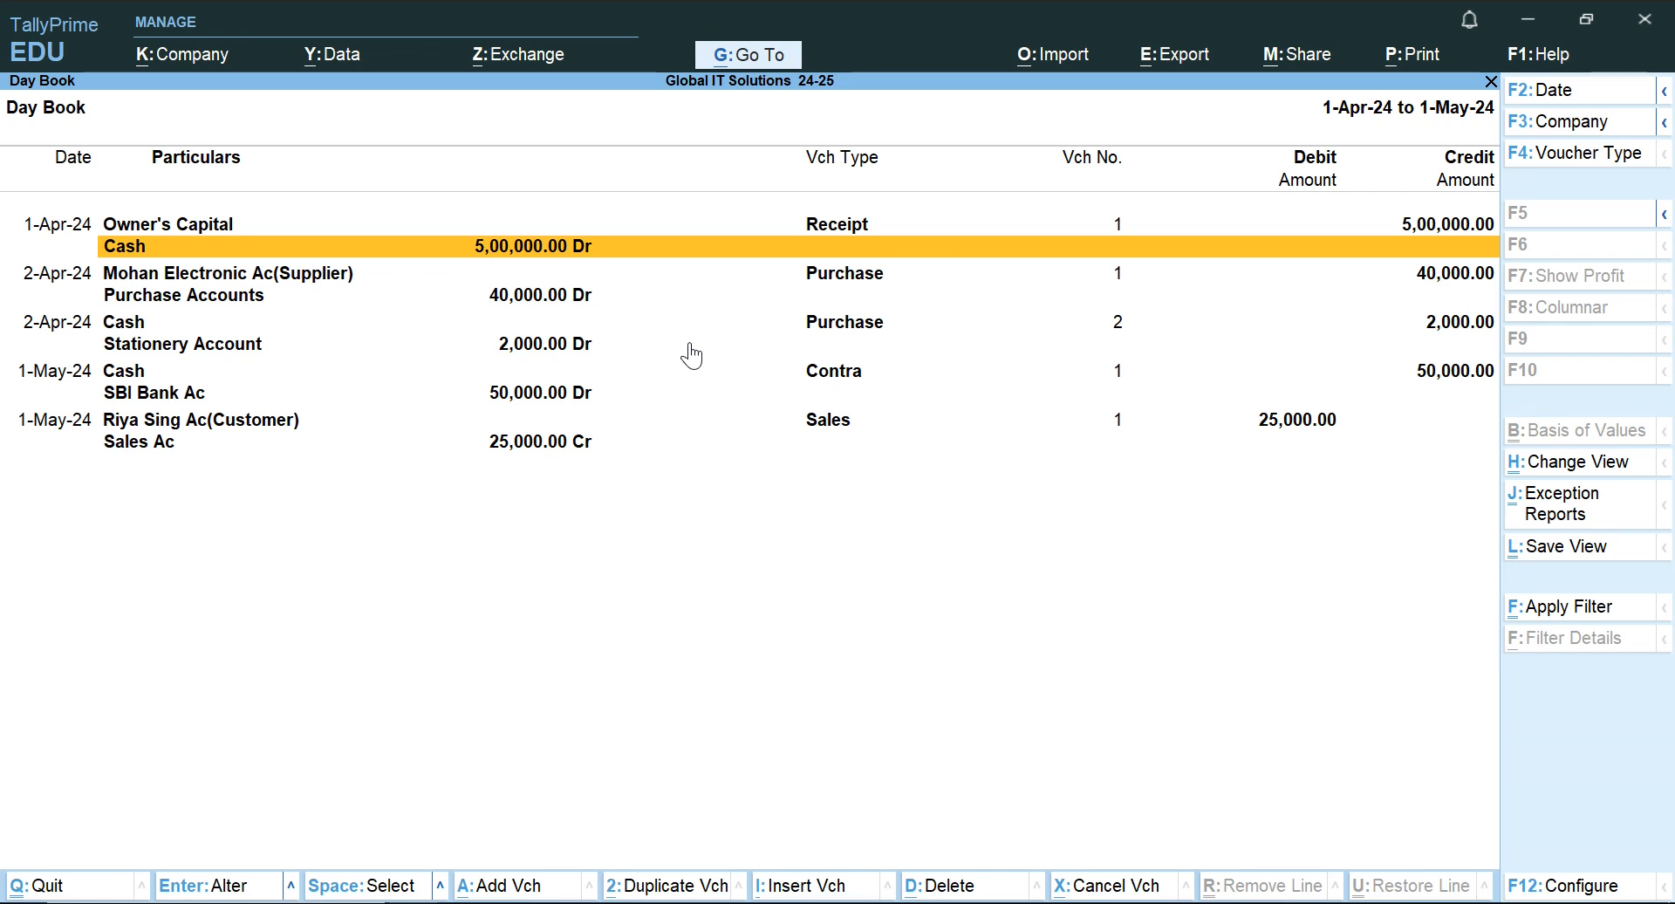
key(Down)
key(Down)
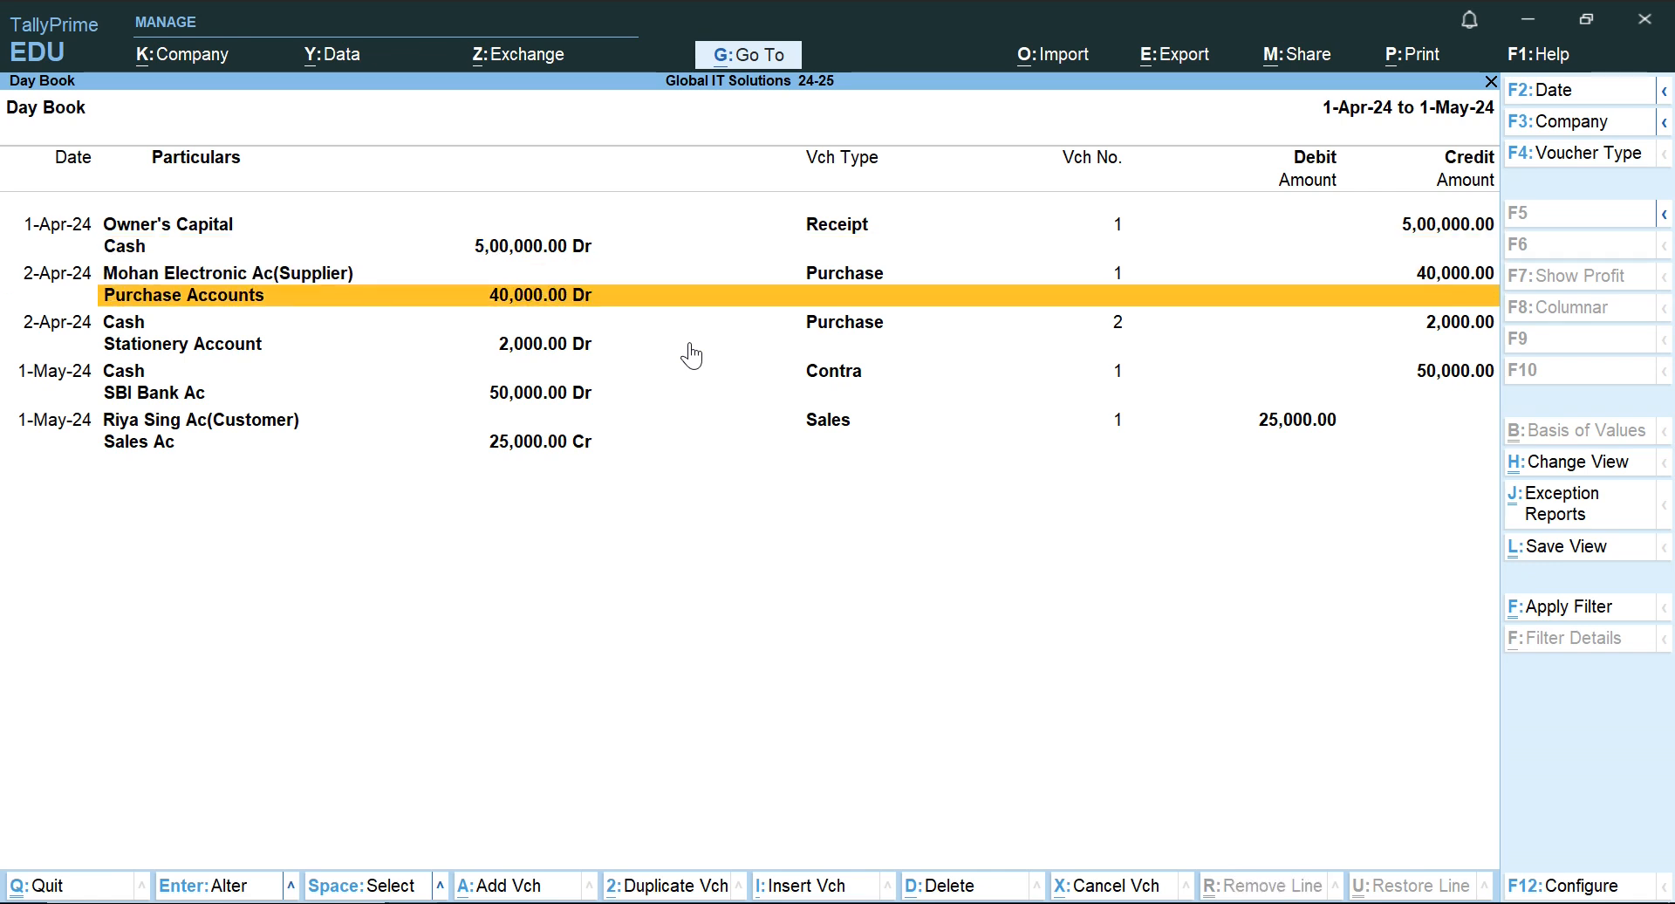
key(Up)
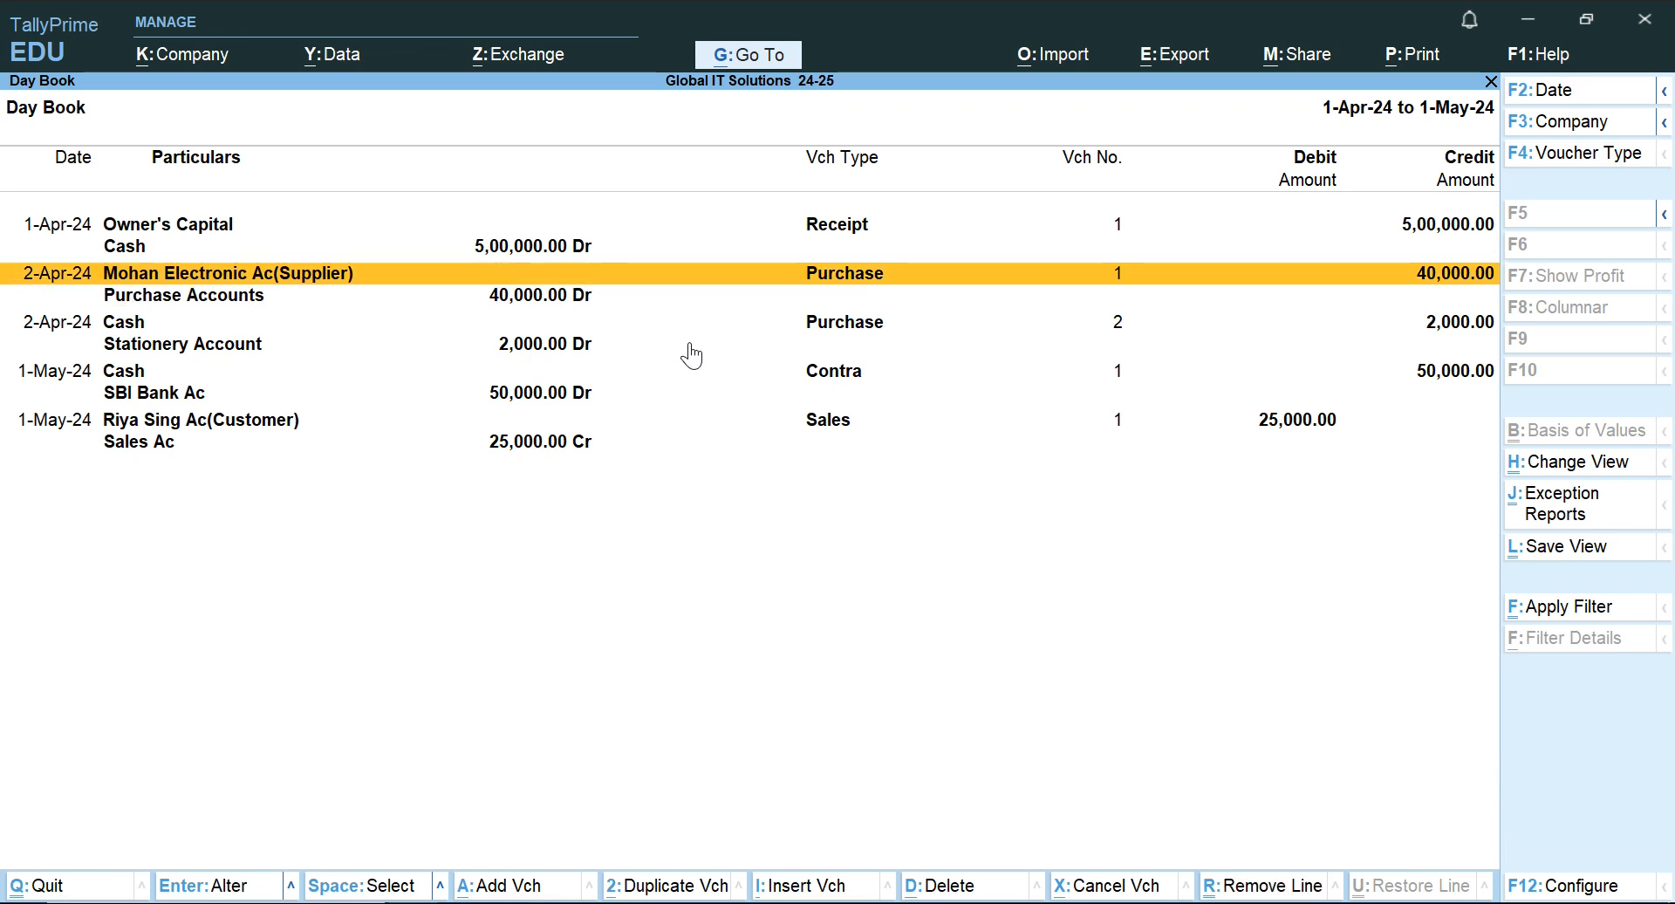
key(Down)
key(Up)
key(Down)
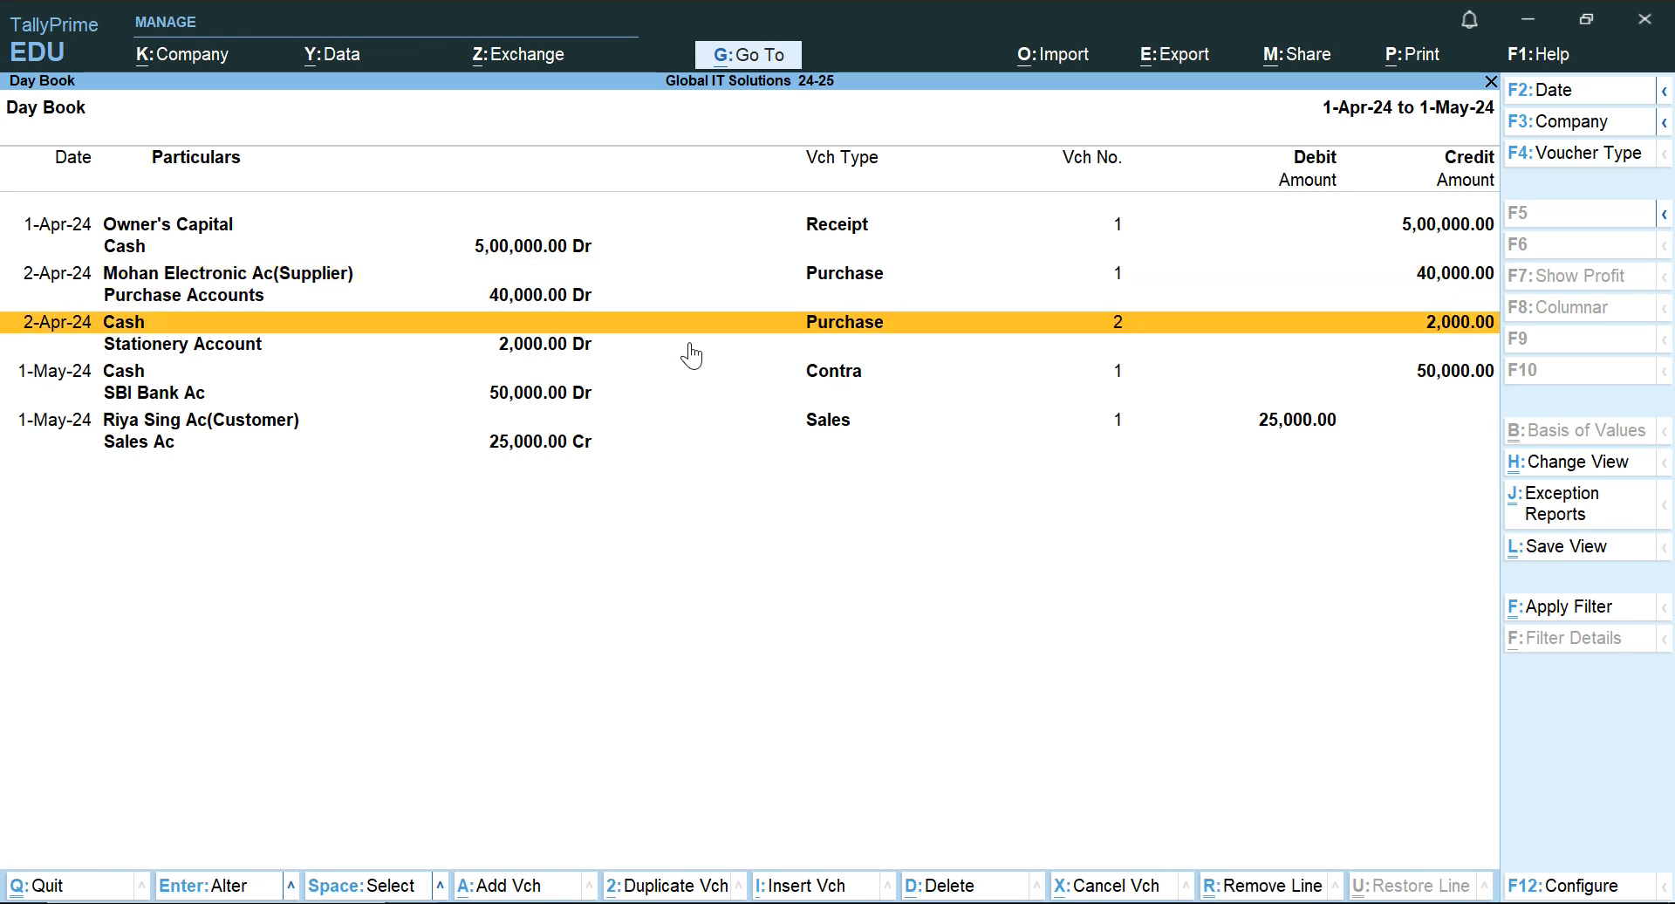
Examine the debit and credit ledgers of the stationery purchase, the Contra deposit and the sale in the Day Book.
key(Down)
key(Up)
key(Down)
key(Up)
key(Down)
key(Down)
key(Down)
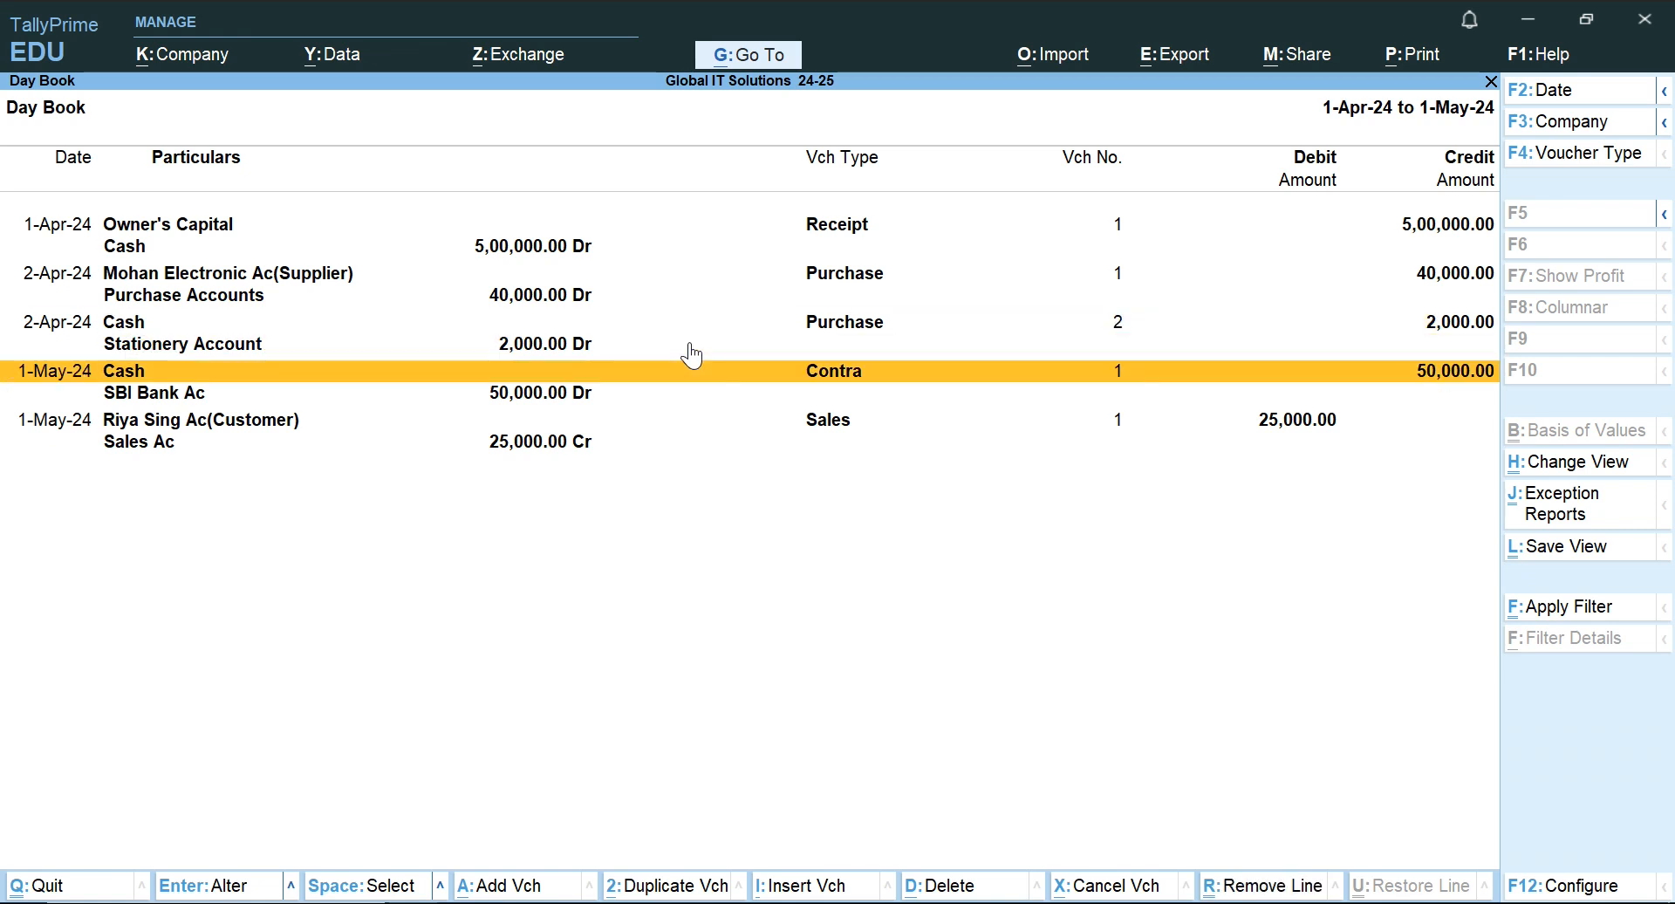
key(Up)
key(Down)
key(Up)
key(Down)
key(Up)
key(Down)
Close the Day Book and return to the main Gateway of Tally menu.
key(Down)
key(Escape)
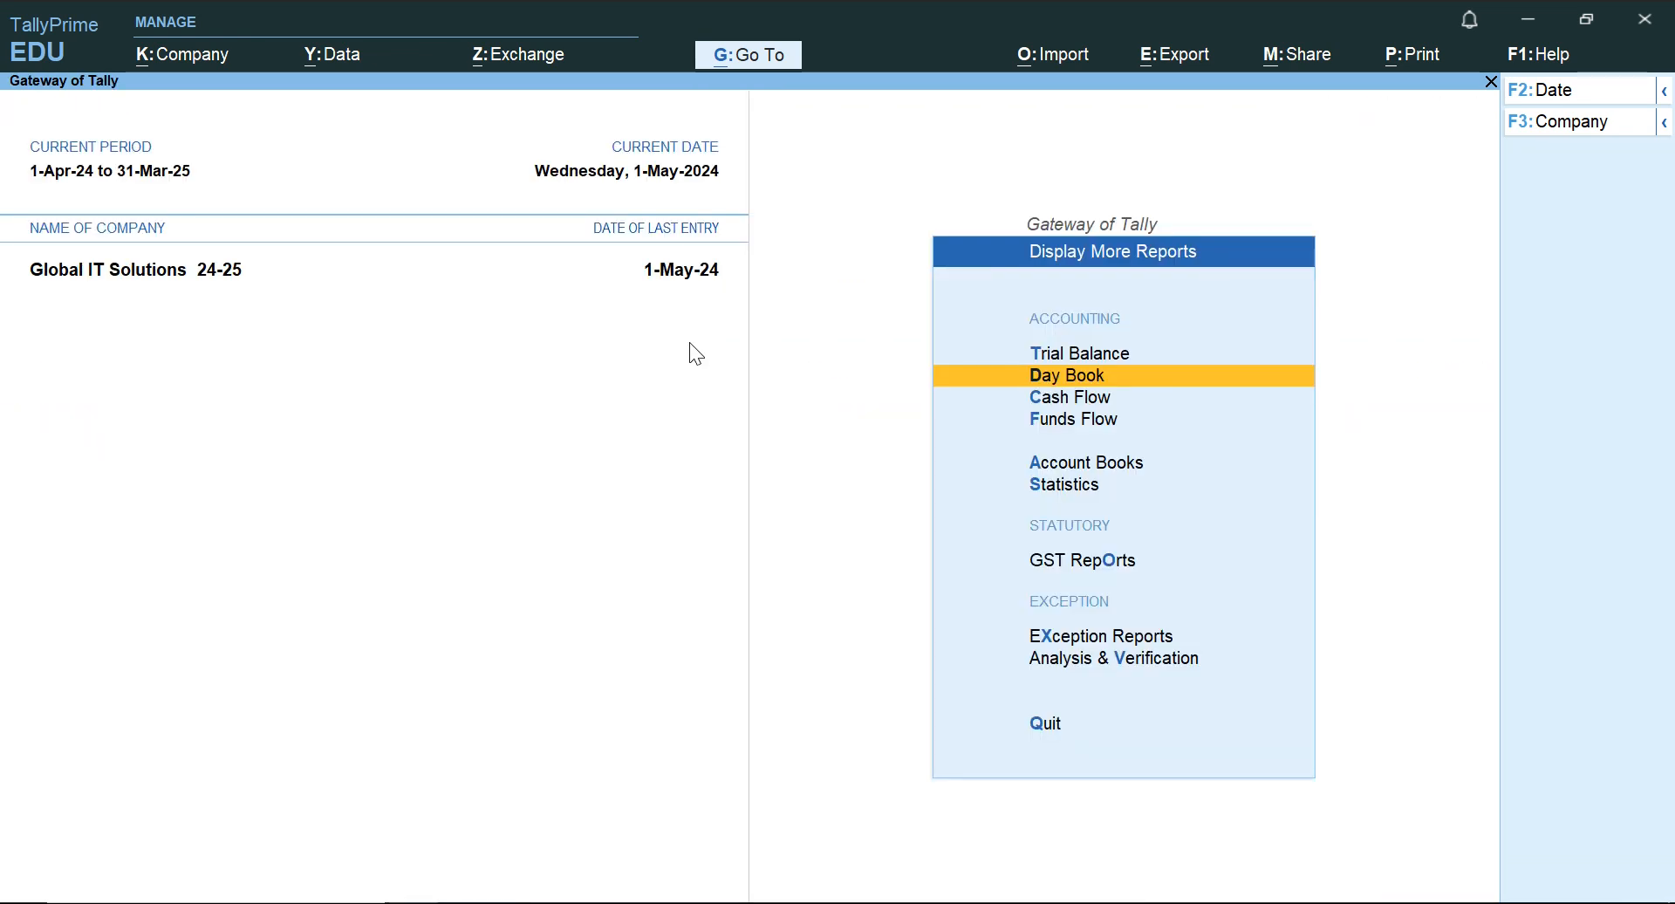
key(Escape)
key(Up)
key(Up)
Open the ledger selection list in the Account Books reports.
key(Down)
key(Down)
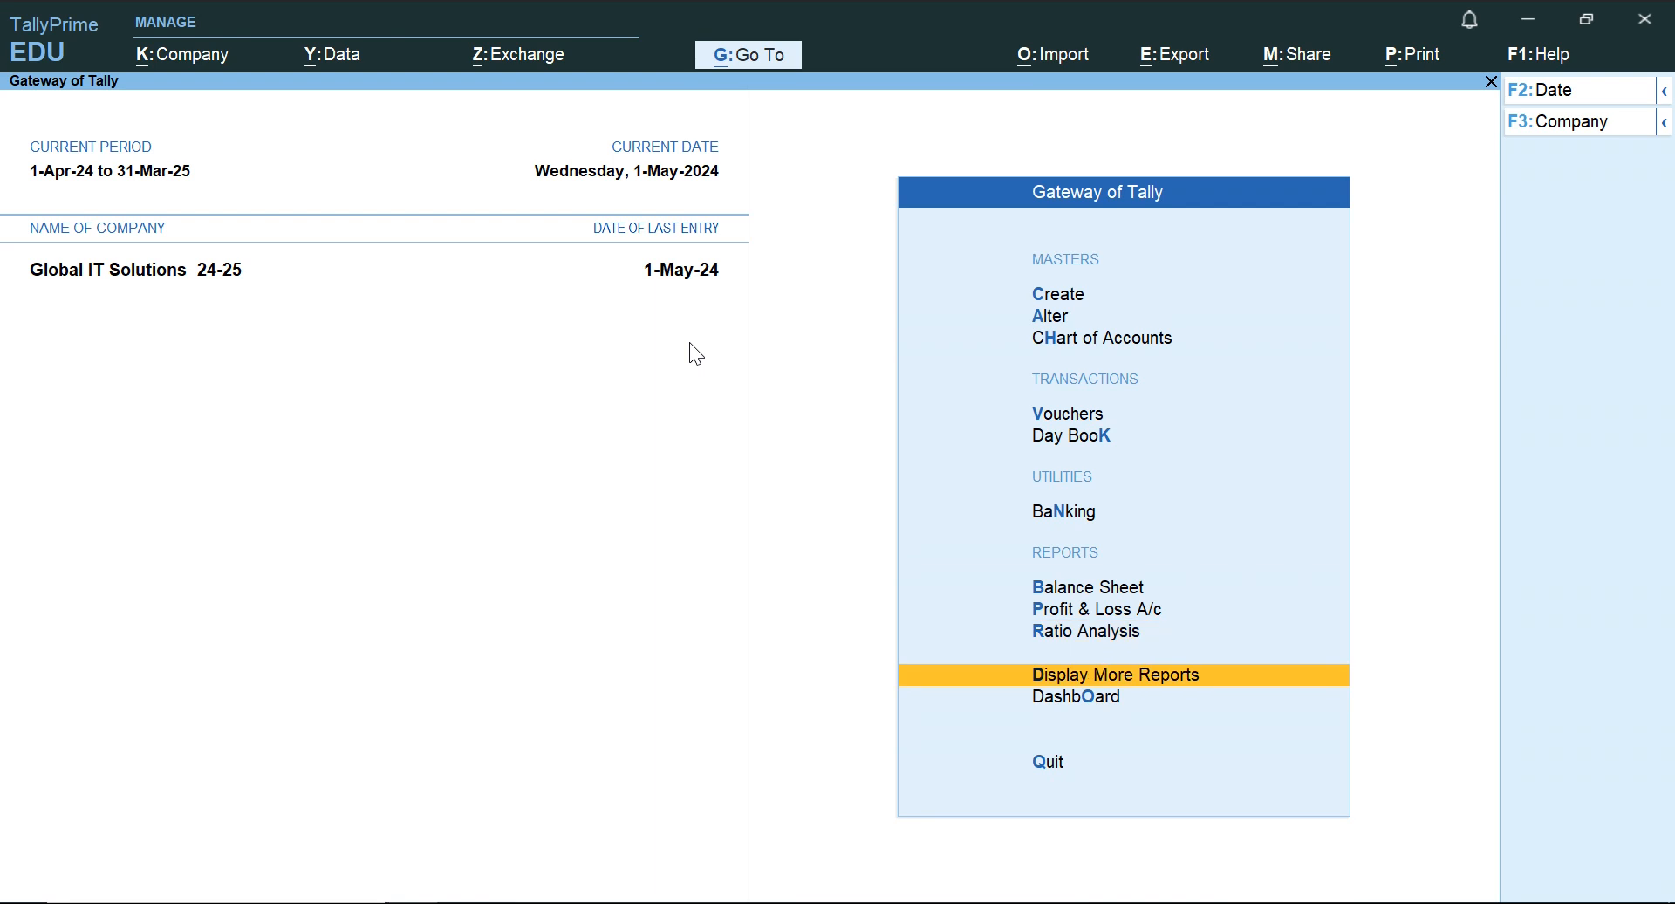
key(Return)
key(Down)
key(Down)
key(Down)
key(Down)
key(Return)
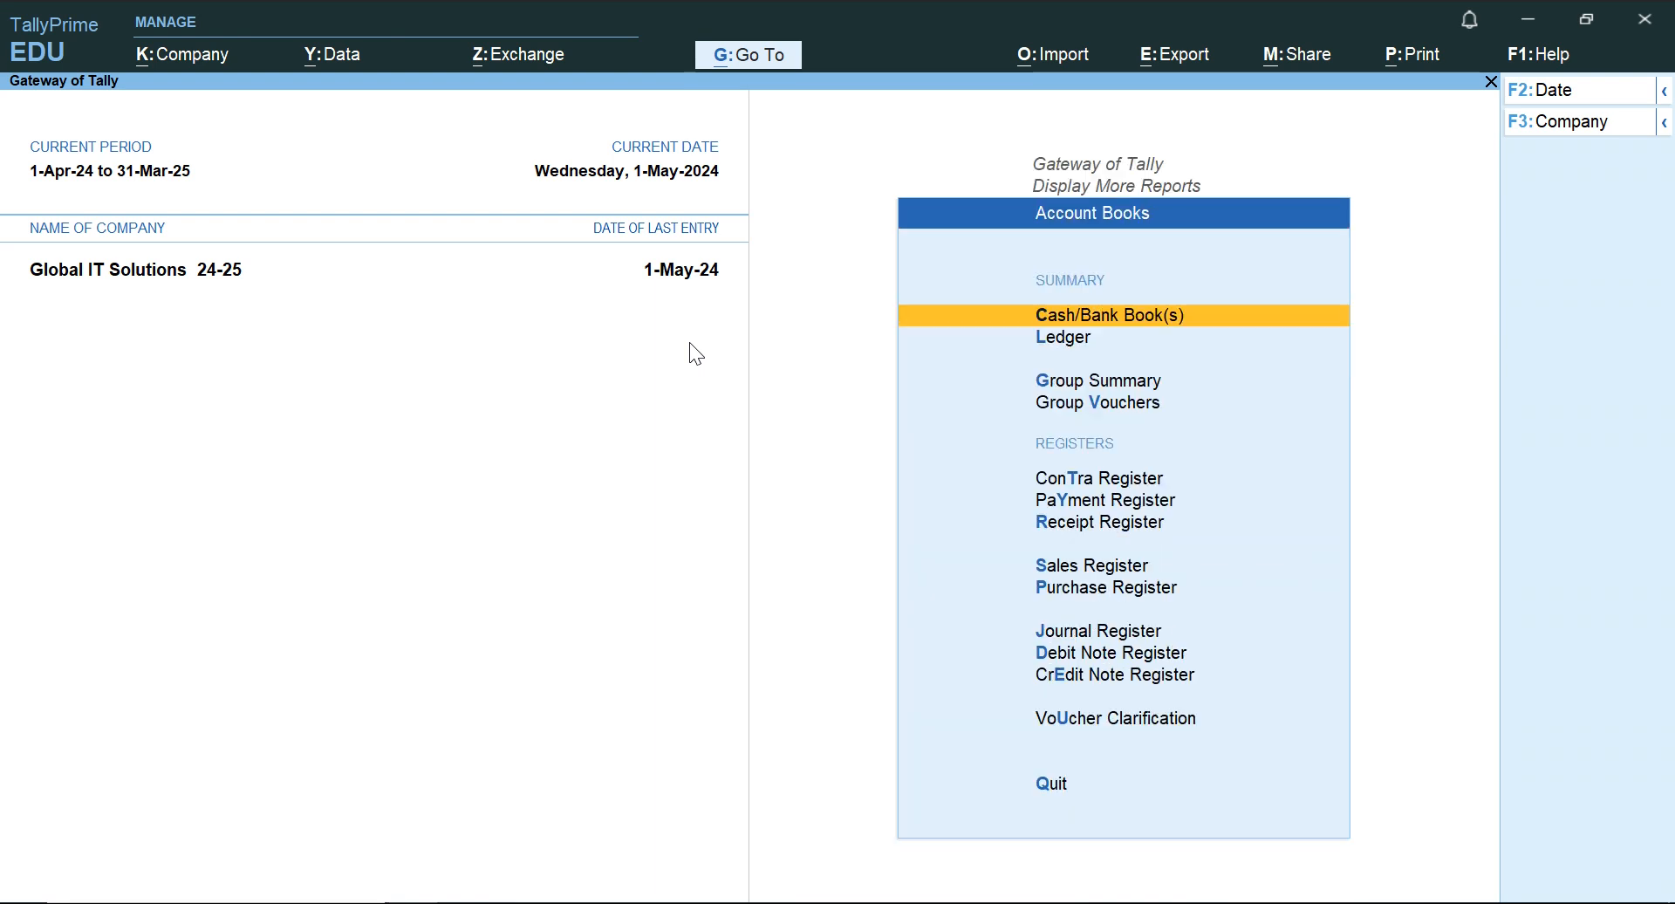
key(Down)
key(Down)
key(Down)
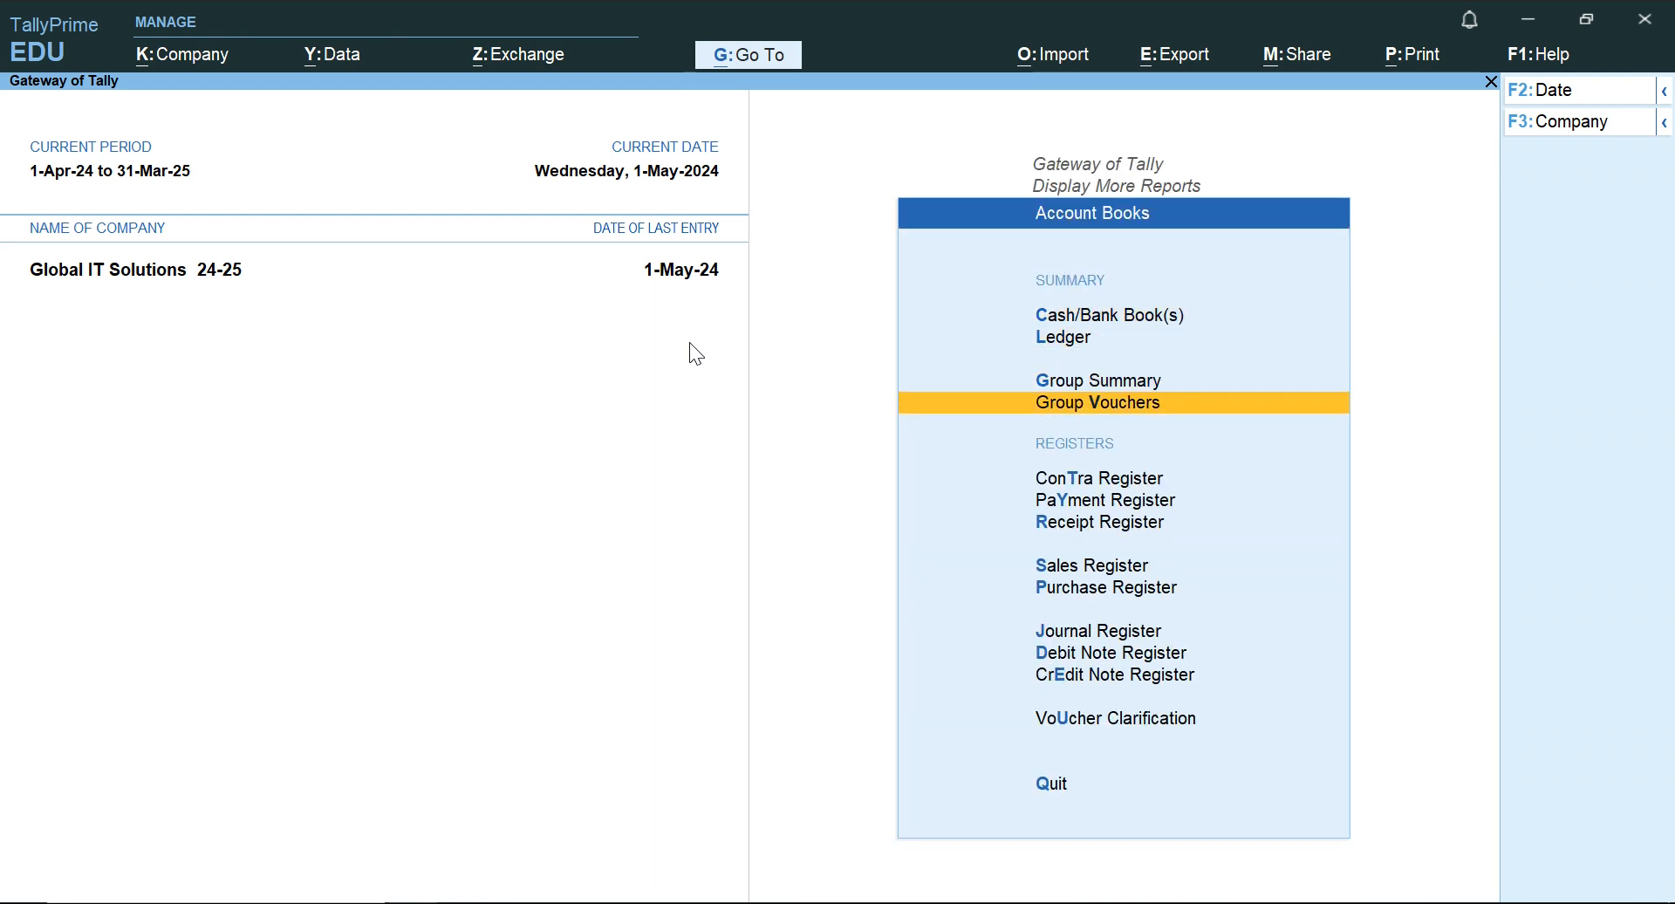
key(Up)
key(Up)
key(Return)
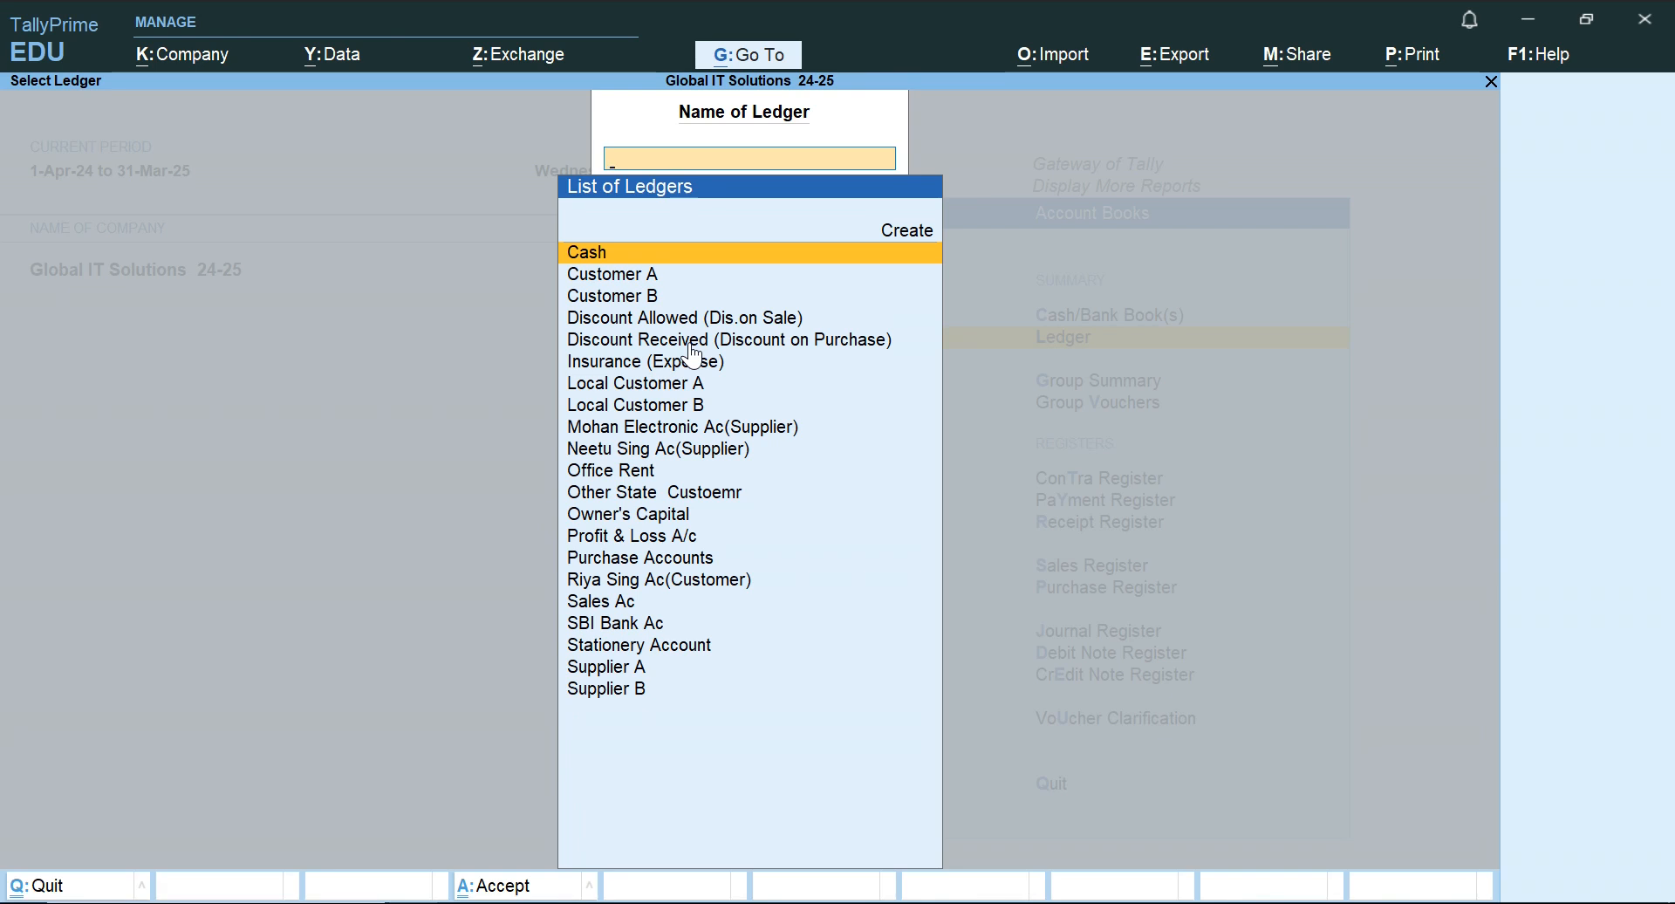
Look through the list of ledgers and display the vouchers of the Purchase Accounts ledger.
key(Down)
key(Down)
key(Down)
key(Down)
key(Down)
key(Down)
key(Down)
key(Down)
key(Down)
key(Down)
key(Down)
key(Down)
key(Down)
key(Down)
key(Down)
key(Down)
key(Down)
key(Down)
key(Down)
key(Down)
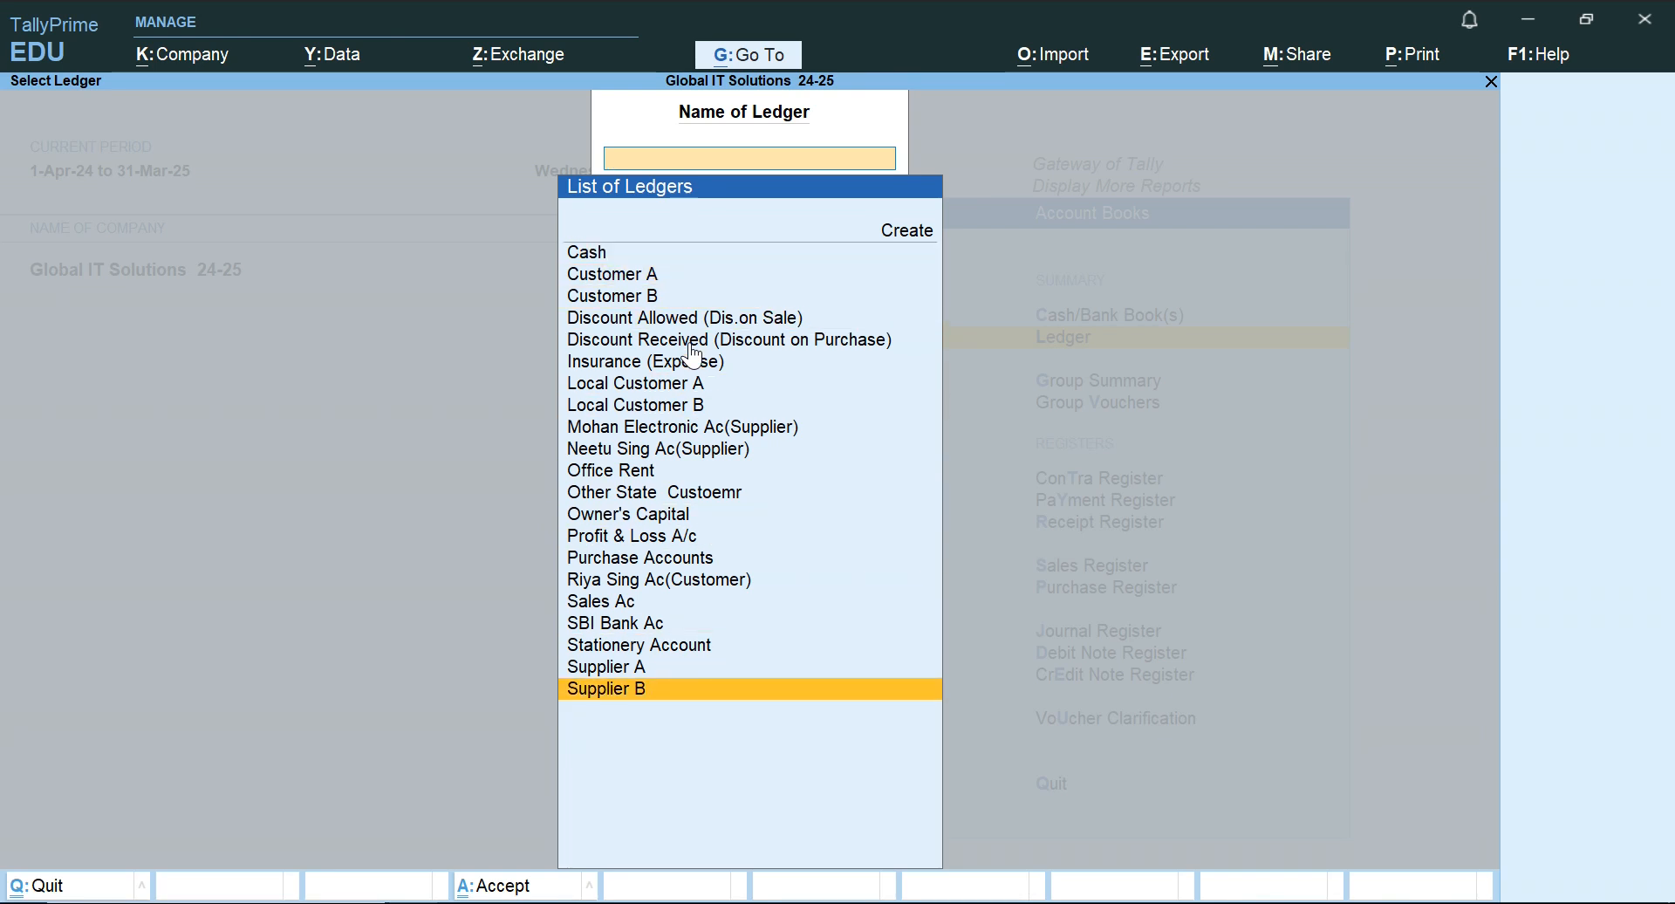
key(Up)
key(Up)
key(Up)
key(Up)
key(Up)
key(Up)
key(Up)
key(Up)
key(Up)
key(Up)
key(Up)
key(Up)
key(Up)
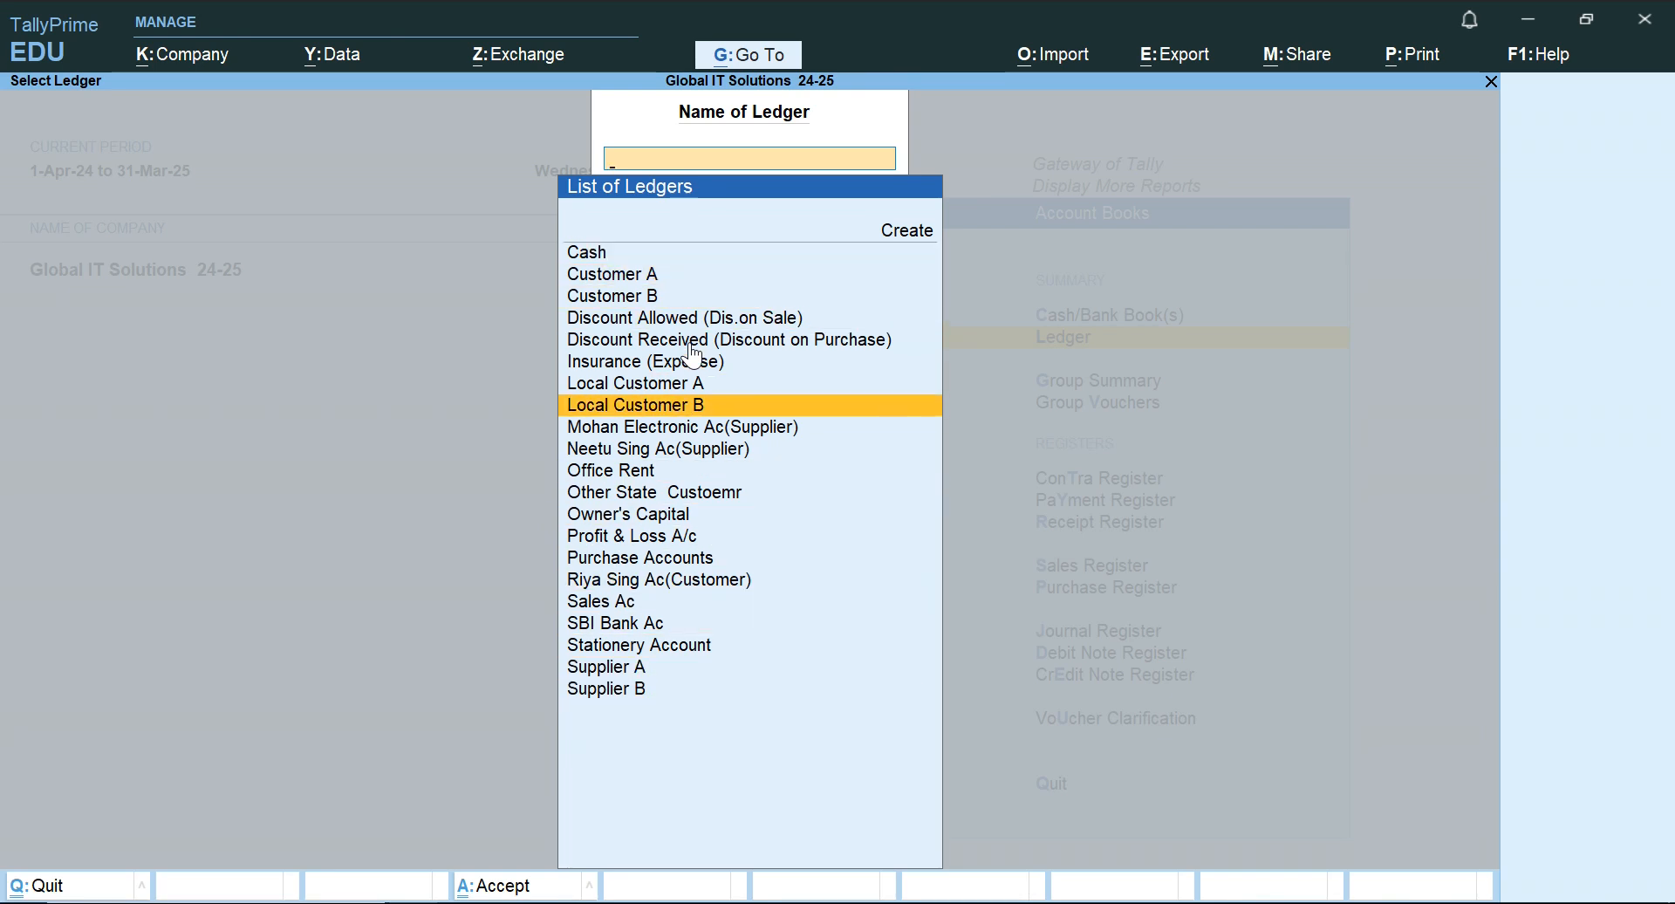
text(Pu)
key(Return)
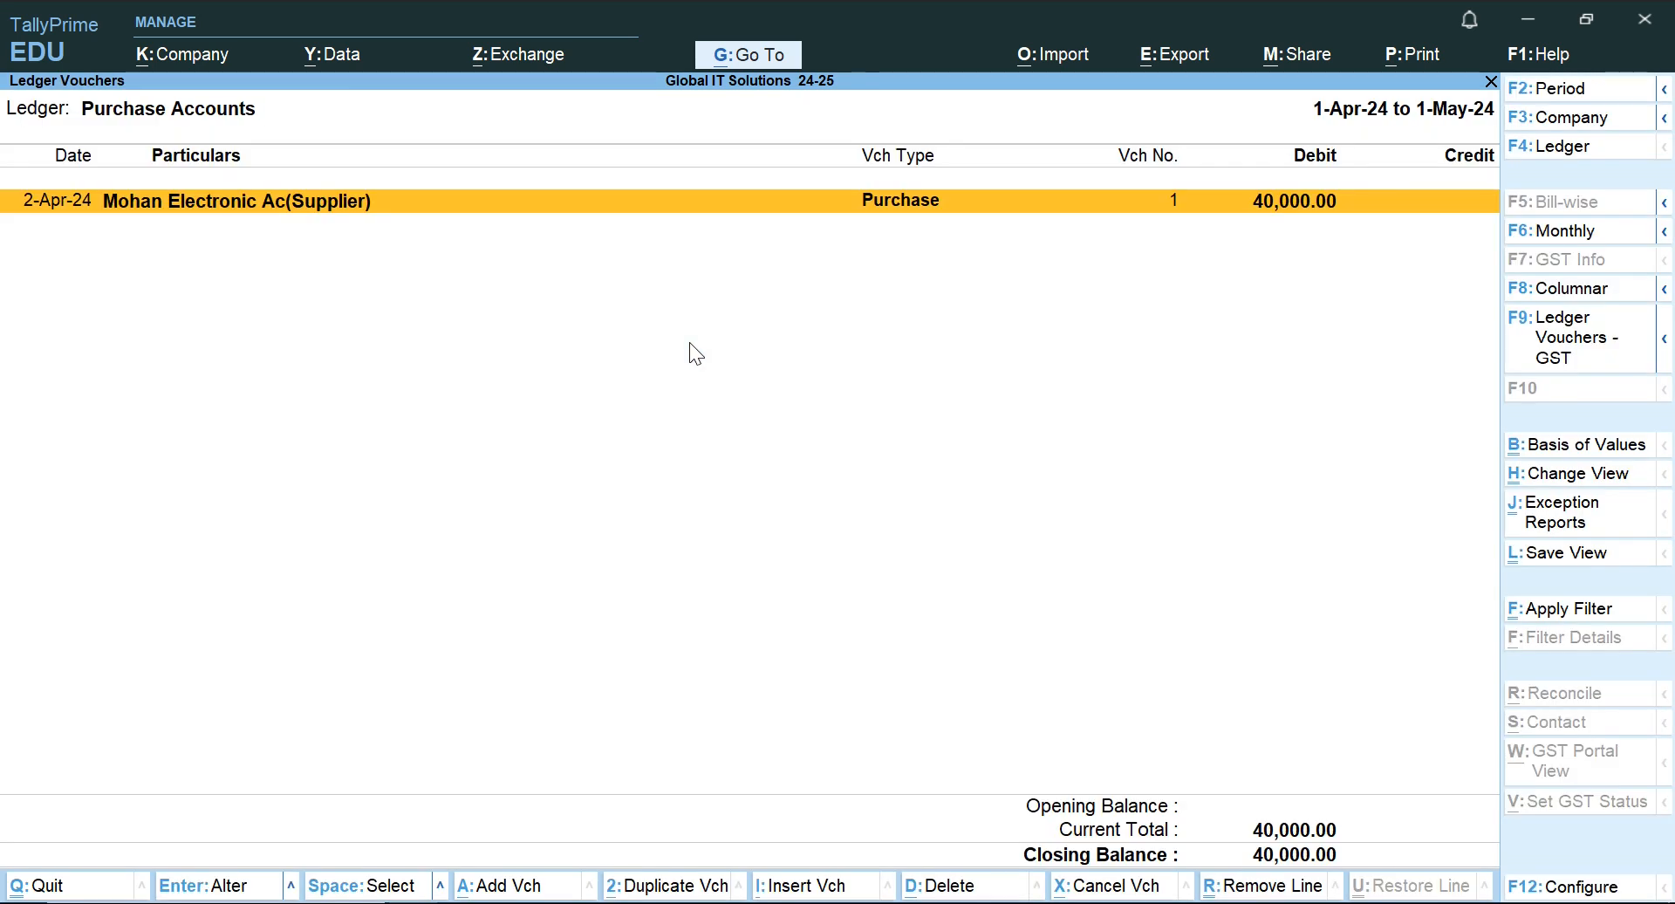
Close the Purchase Accounts ledger report and return to the main Gateway of Tally menu.
key(F2)
key(Escape)
key(Escape)
key(Escape)
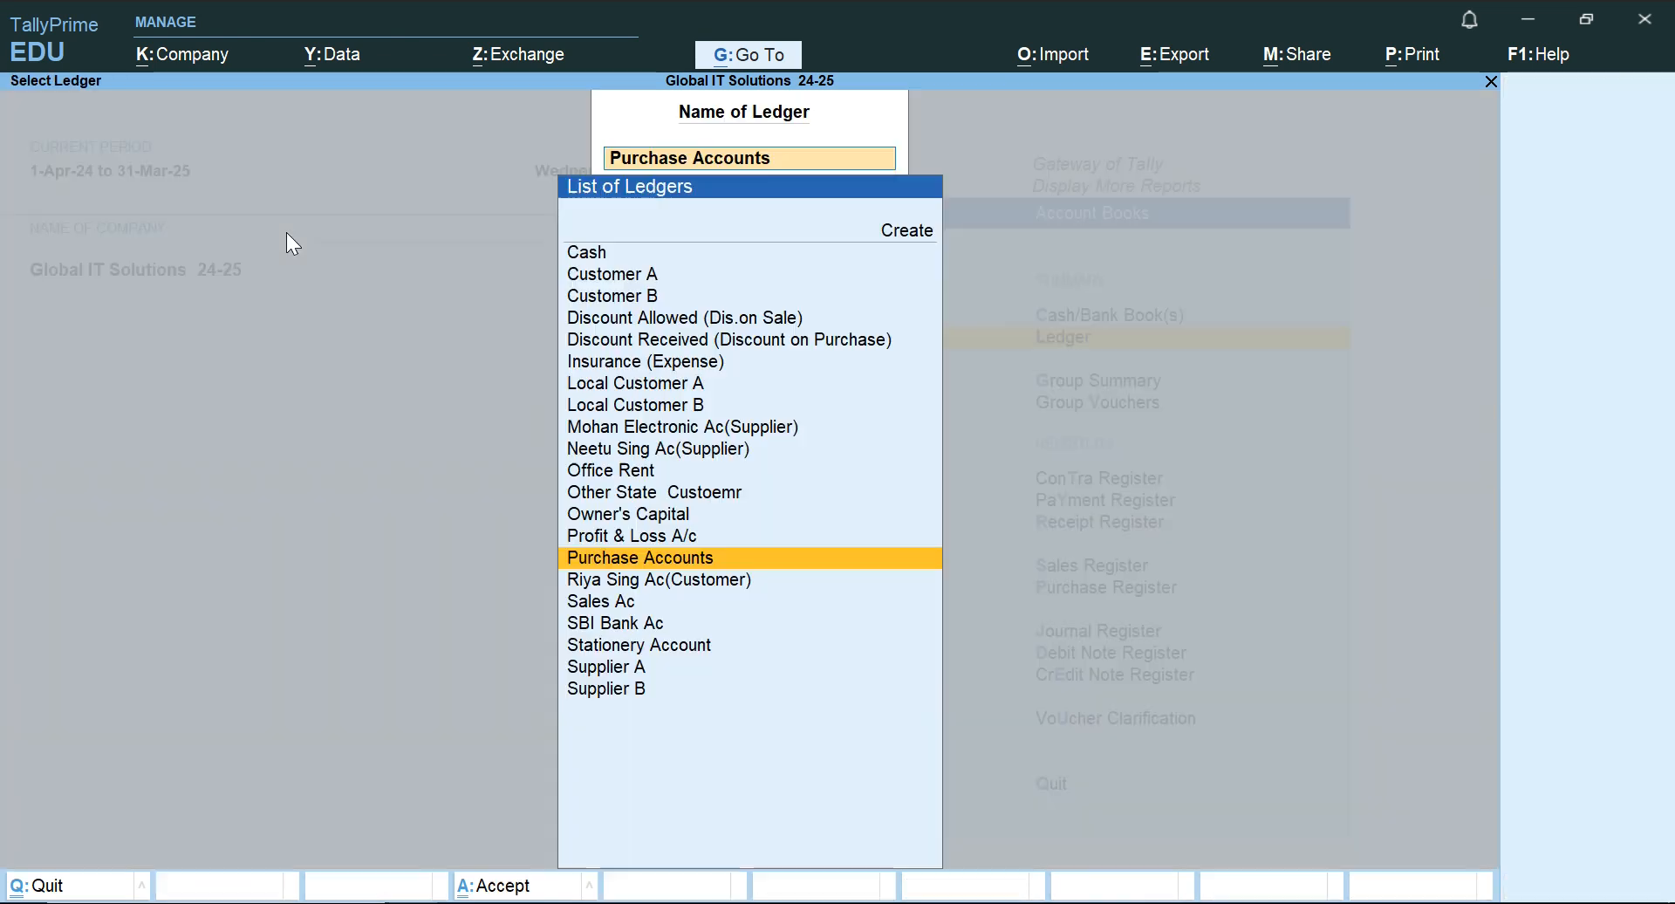
key(Escape)
key(Escape)
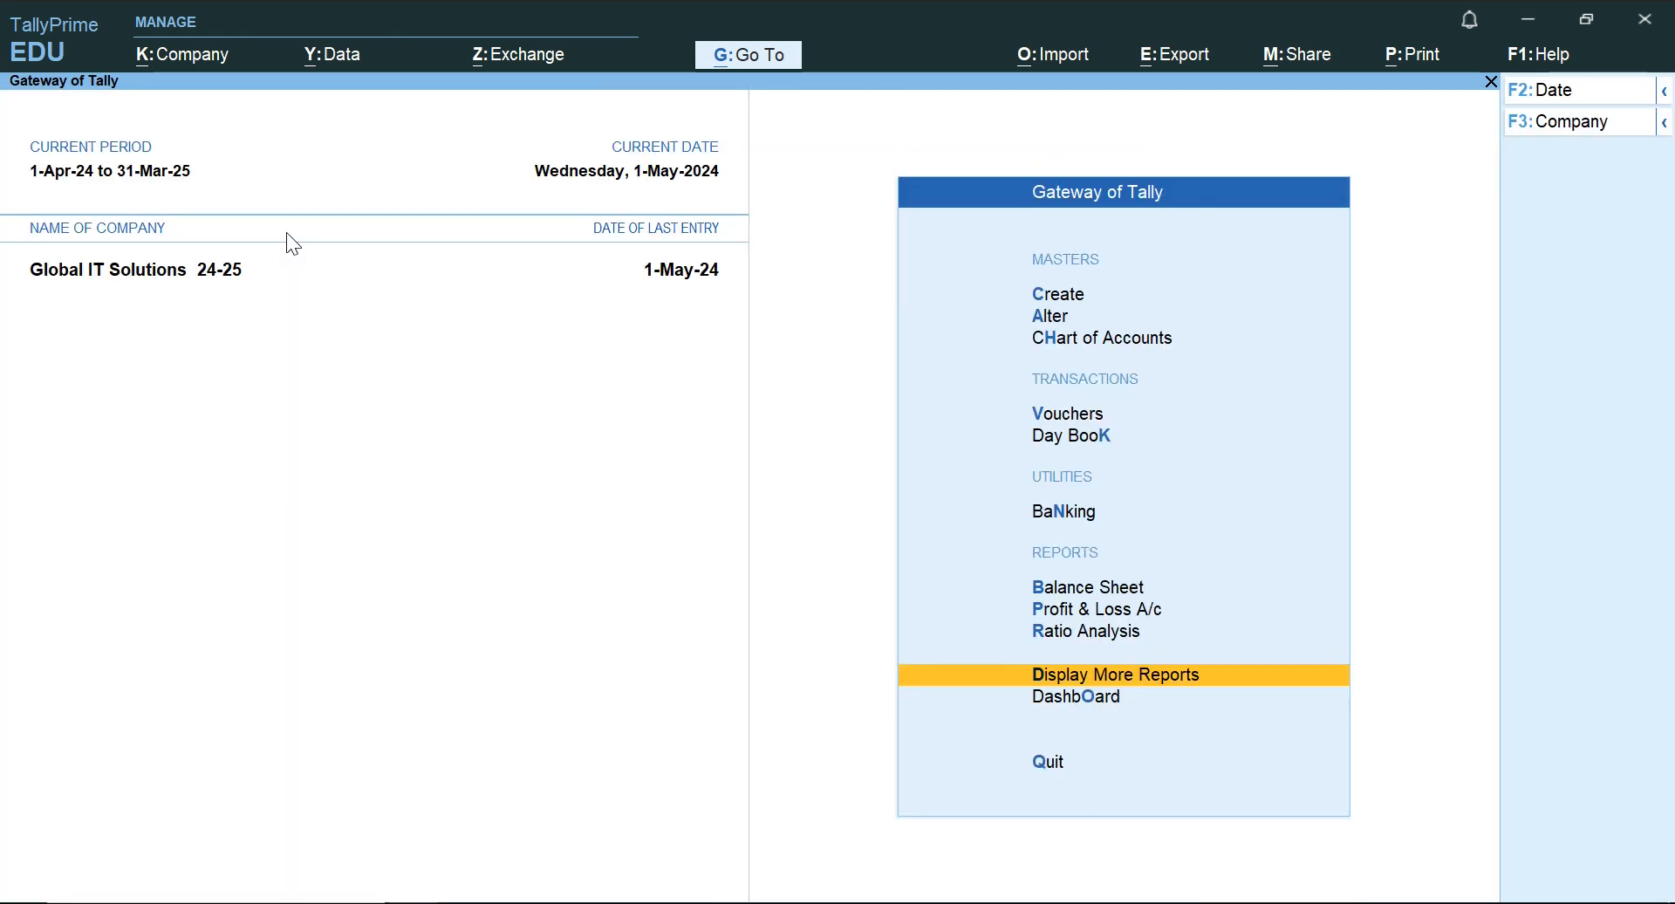
key(Home)
Switch to the Word document and read the 2.6.2024 transaction for the goods sold to Reva Enterprise.
key(alt+Tab)
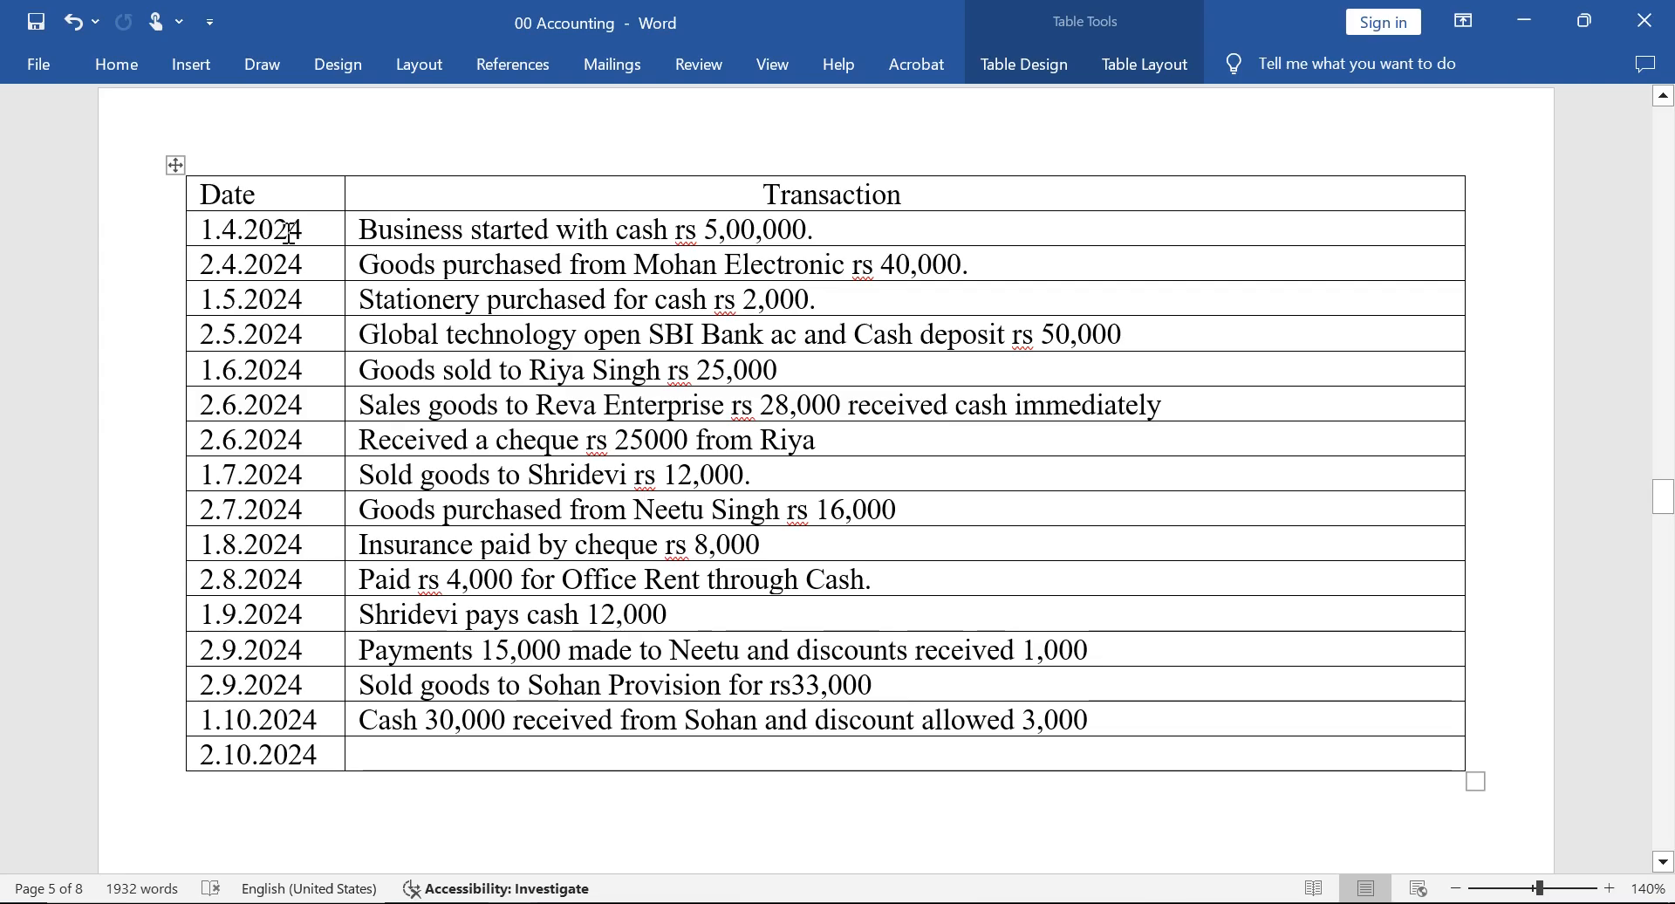
key(Down)
key(Left)
key(Left)
key(Left)
key(Left)
key(Left)
key(Left)
key(Left)
key(Left)
key(Left)
key(Left)
key(Left)
key(Left)
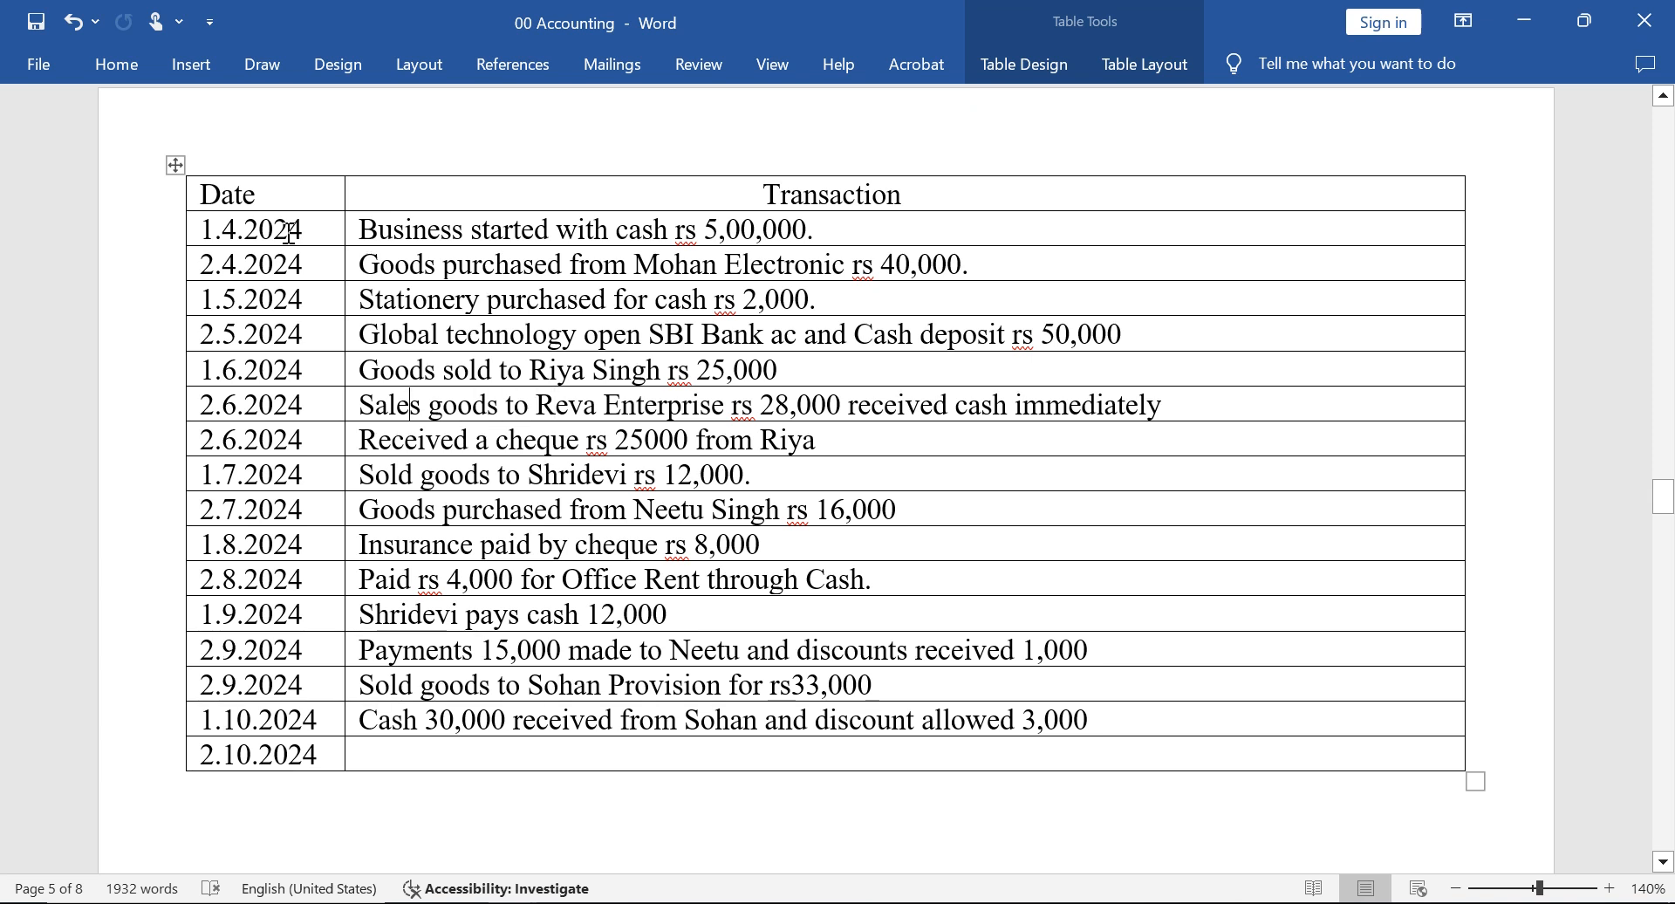
key(Right)
key(Right)
key(Right)
key(Right)
key(Right)
key(Right)
key(Right)
key(Right)
key(Right)
key(Right)
key(Right)
key(Right)
key(Right)
key(Right)
key(Right)
key(Right)
key(Right)
key(Right)
key(Right)
key(Right)
key(Right)
key(Right)
key(Right)
key(Right)
key(Right)
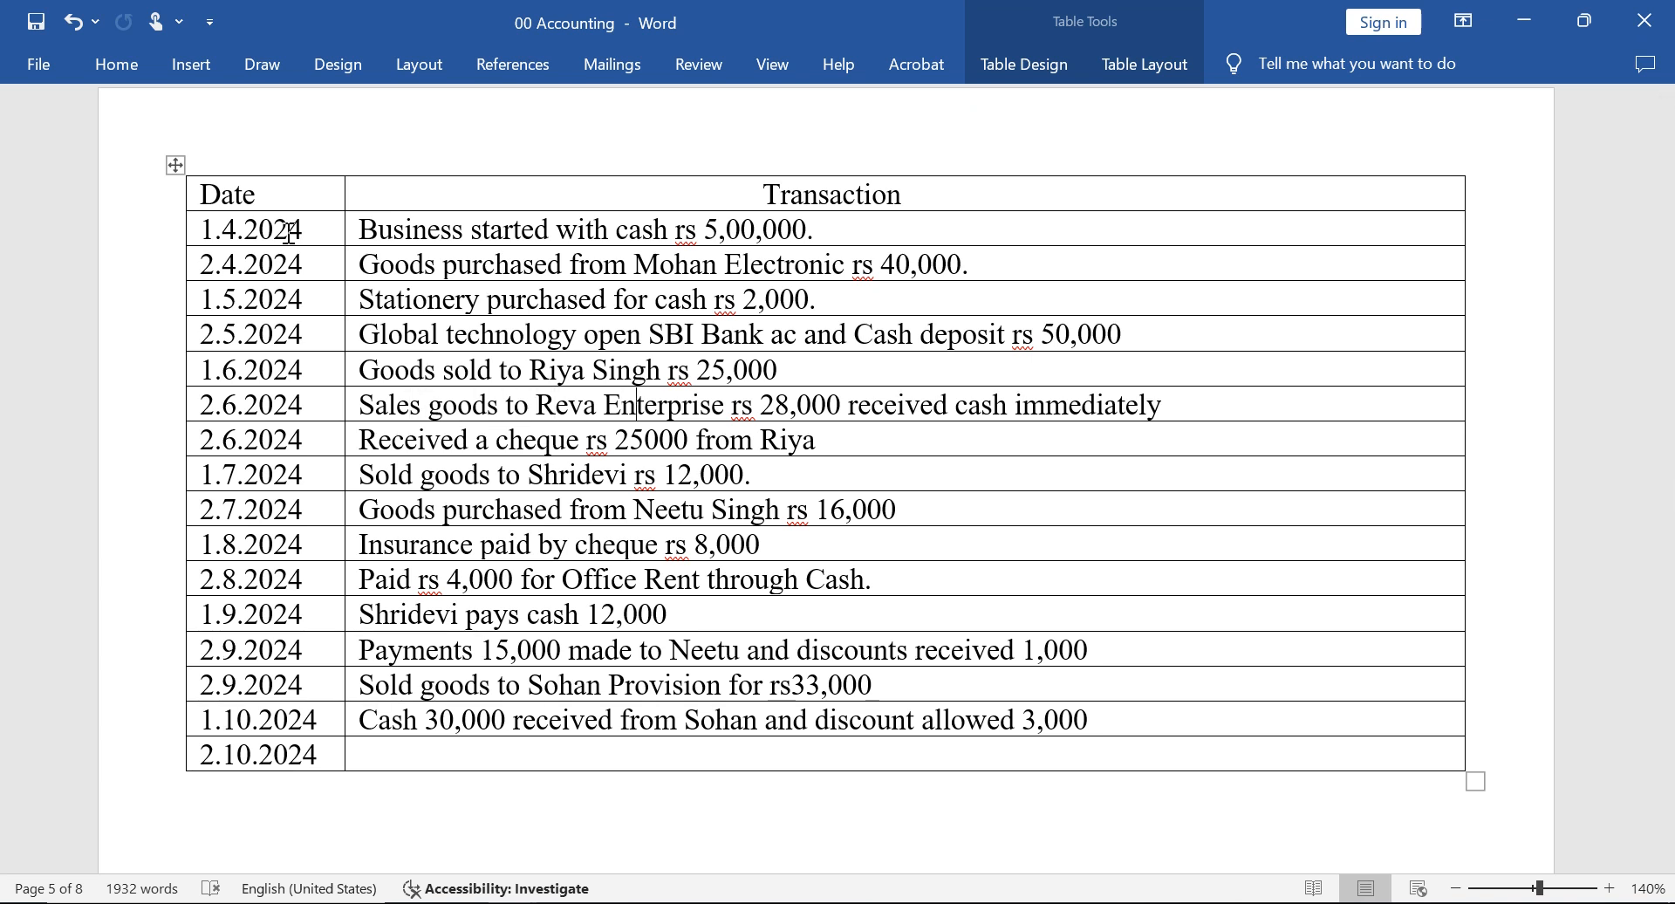
Switch back to TallyPrime and open a new Sales voucher for entry.
key(alt+Tab)
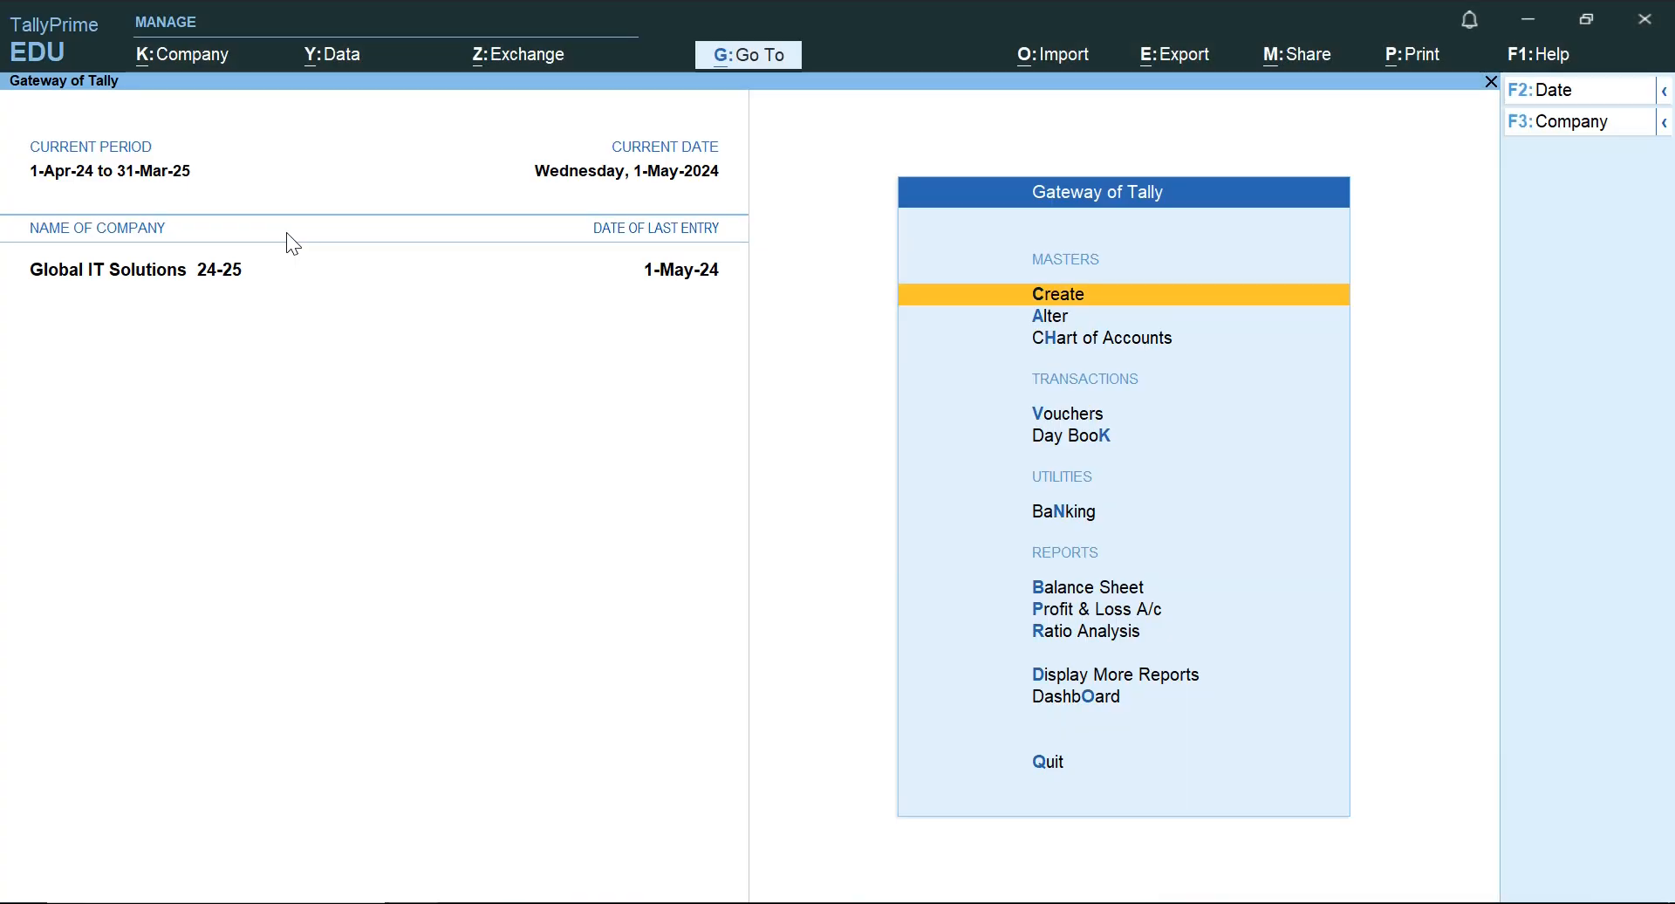
key(Down)
key(Down)
key(Down)
key(Return)
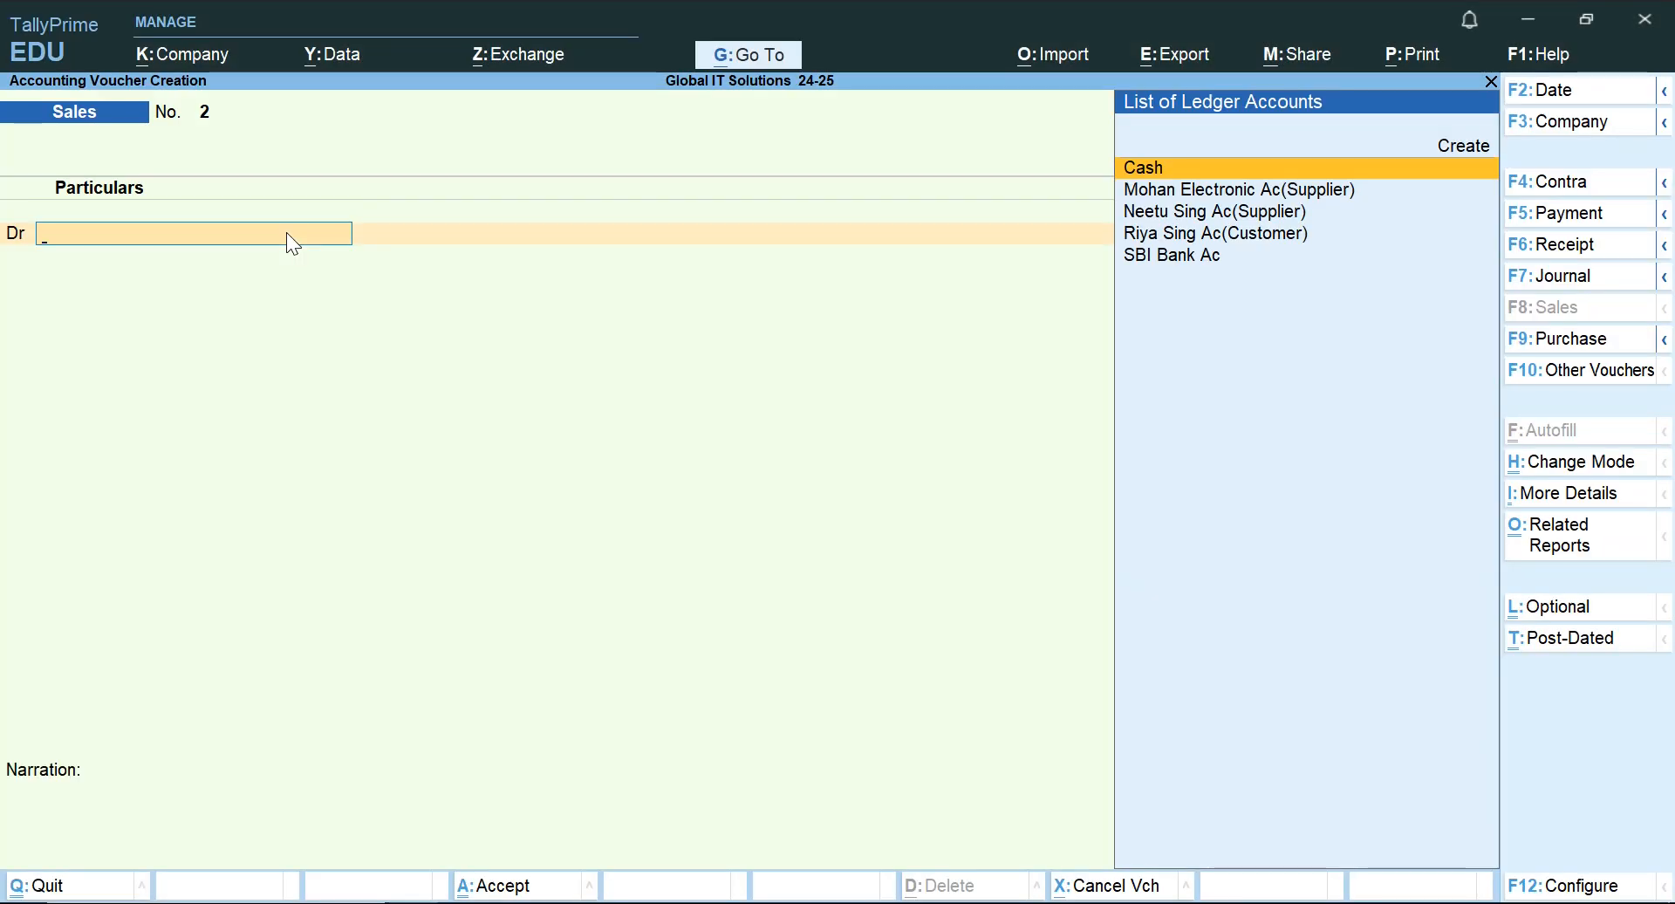
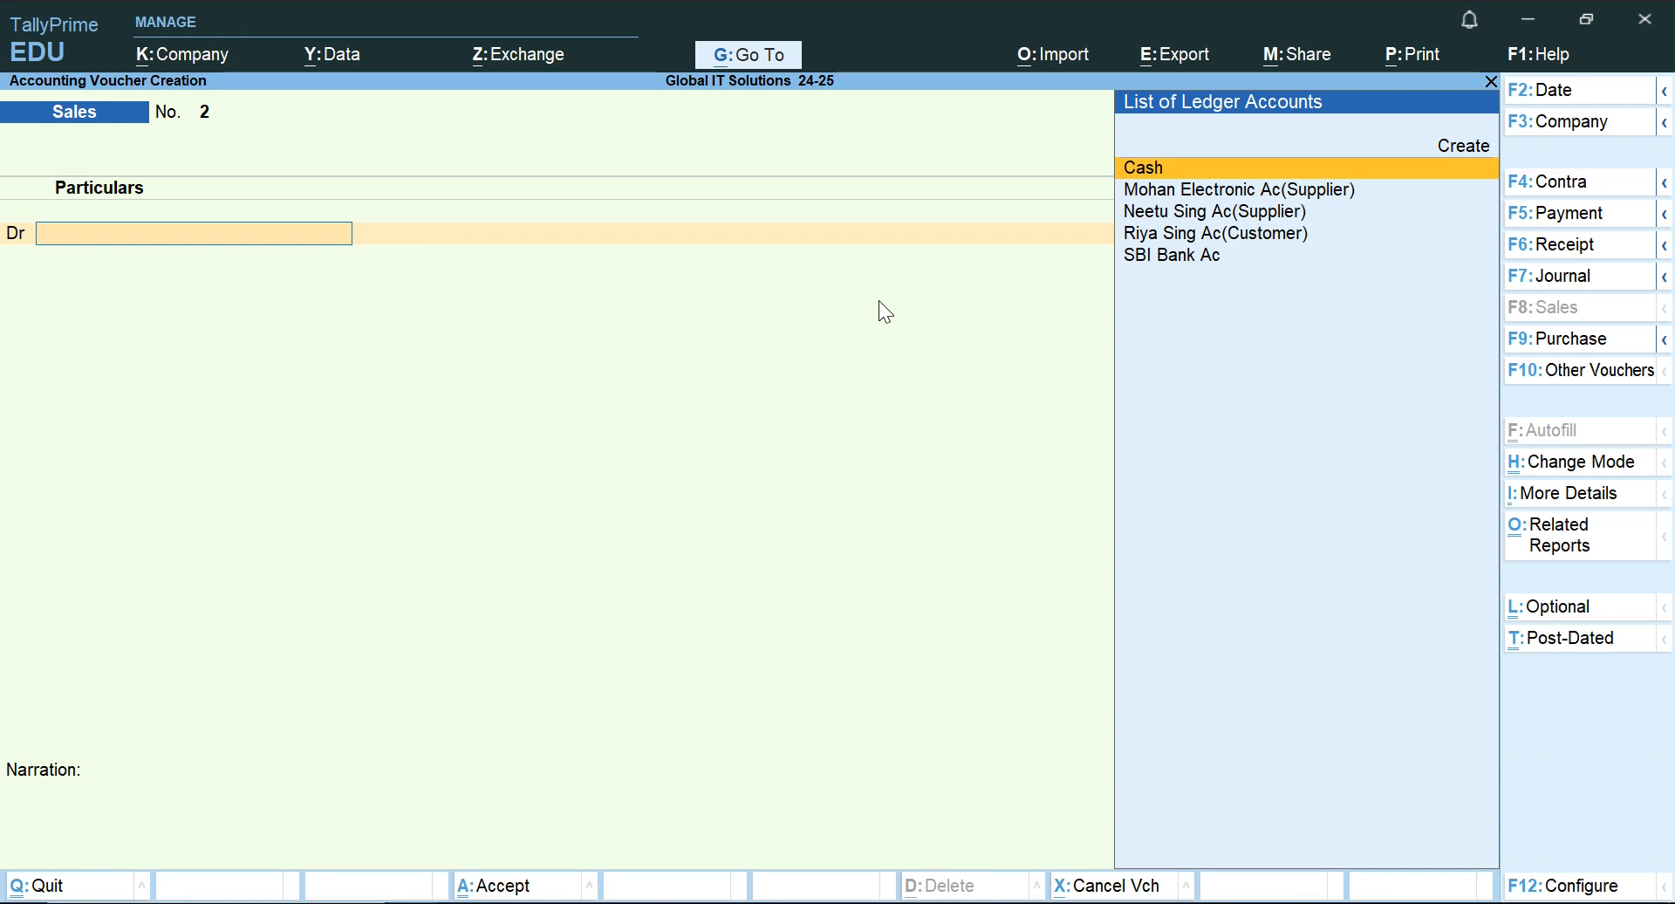
Look through the party ledgers available for the Sales voucher and recheck the 2.6.2024 Reva Enterprise sale in the Word document.
key(Down)
key(Up)
key(Down)
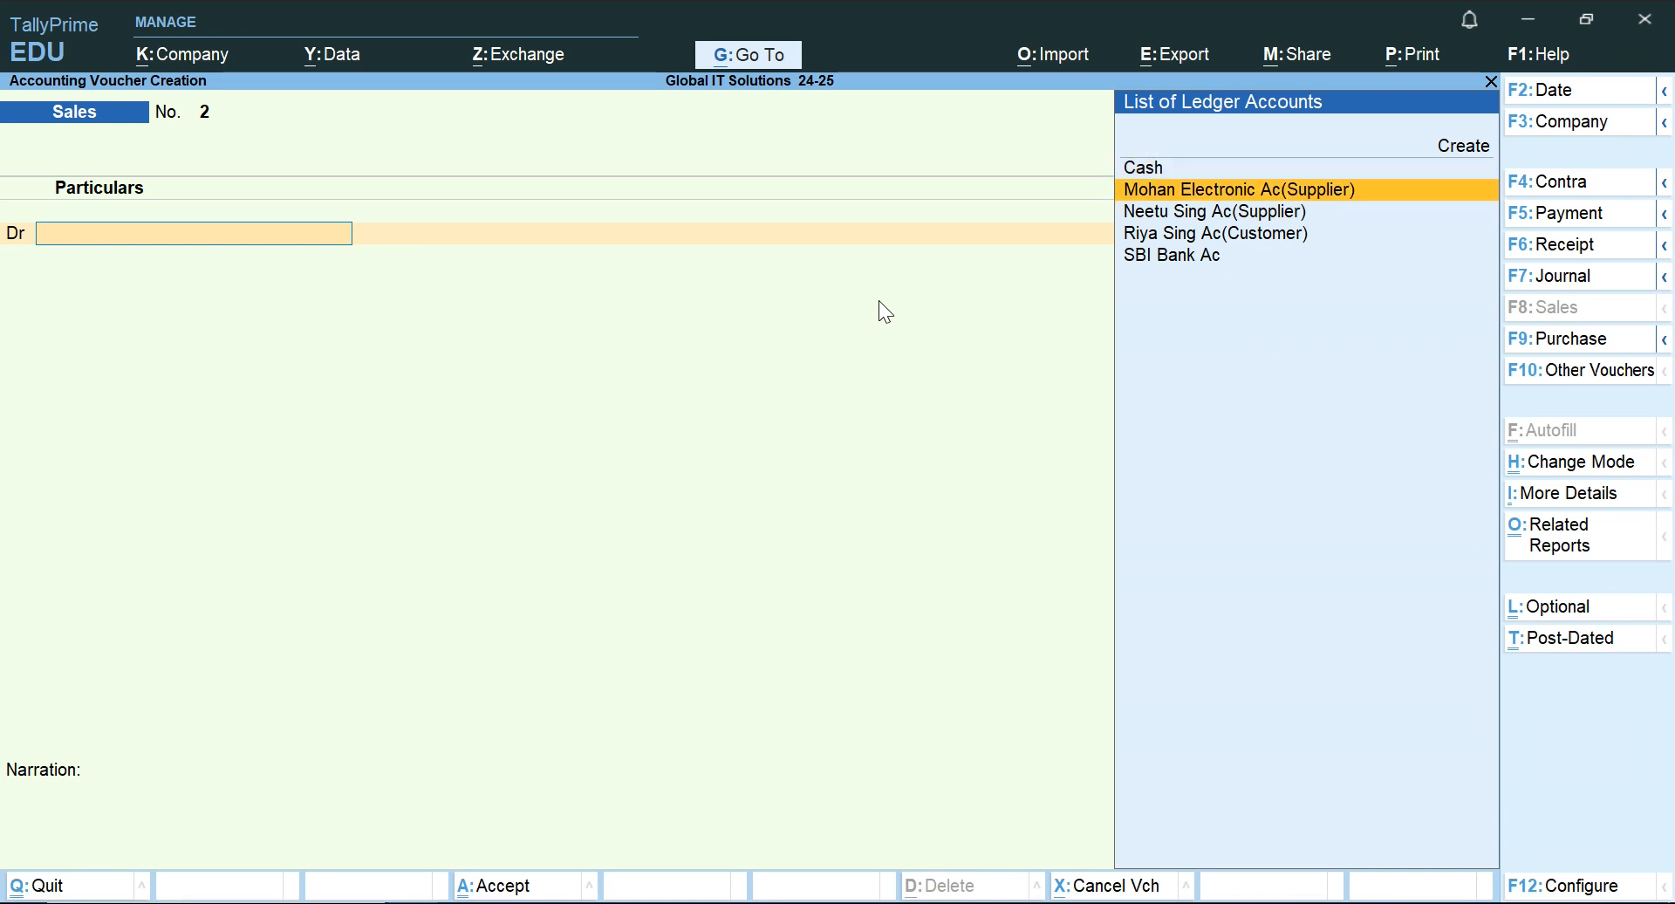
key(Down)
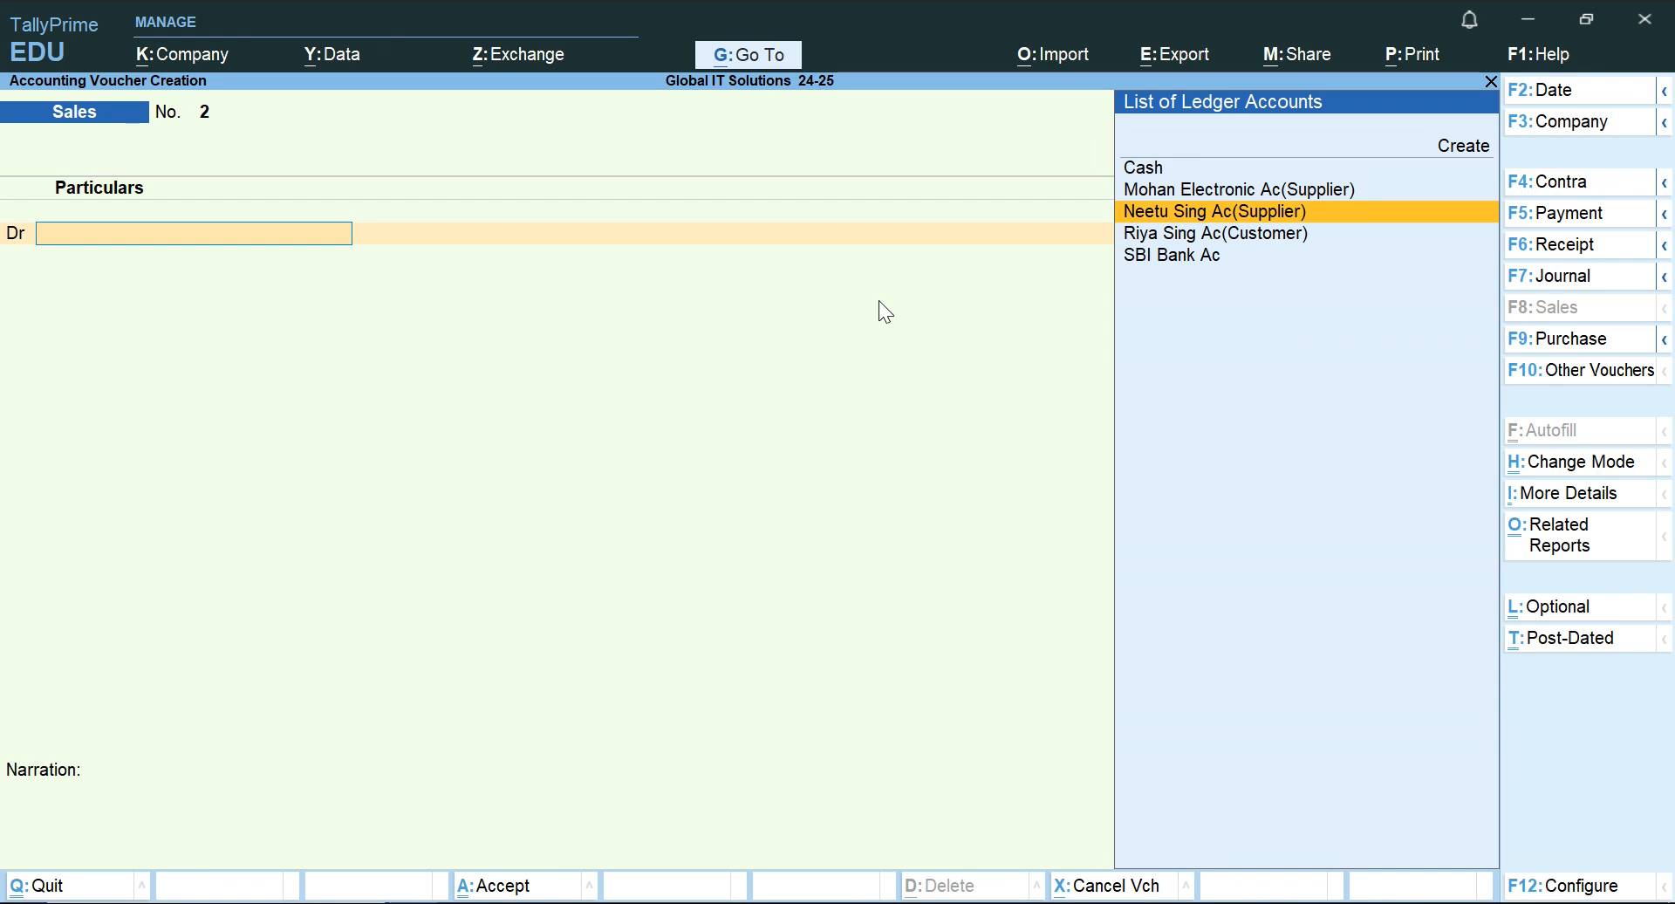
key(alt+Tab)
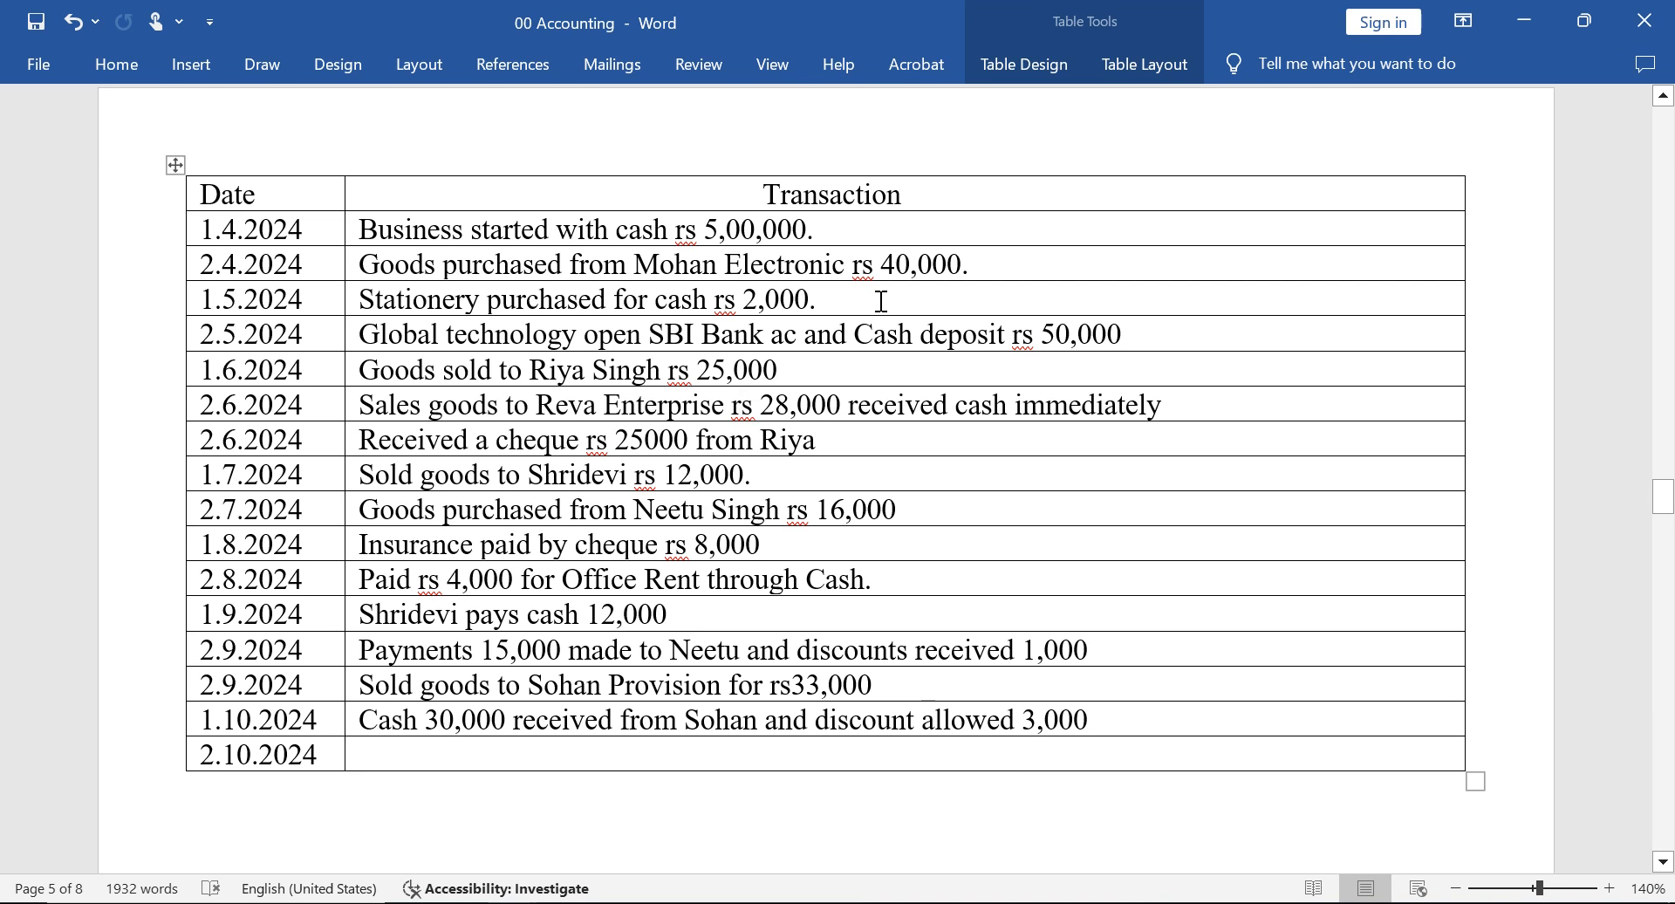
key(Left)
key(Left)
key(Left)
key(Left)
key(Left)
key(Left)
key(Left)
key(Left)
key(Left)
key(Left)
key(Left)
key(Left)
key(Left)
key(Left)
key(Left)
key(Left)
key(Left)
key(Left)
key(Left)
key(alt+Tab)
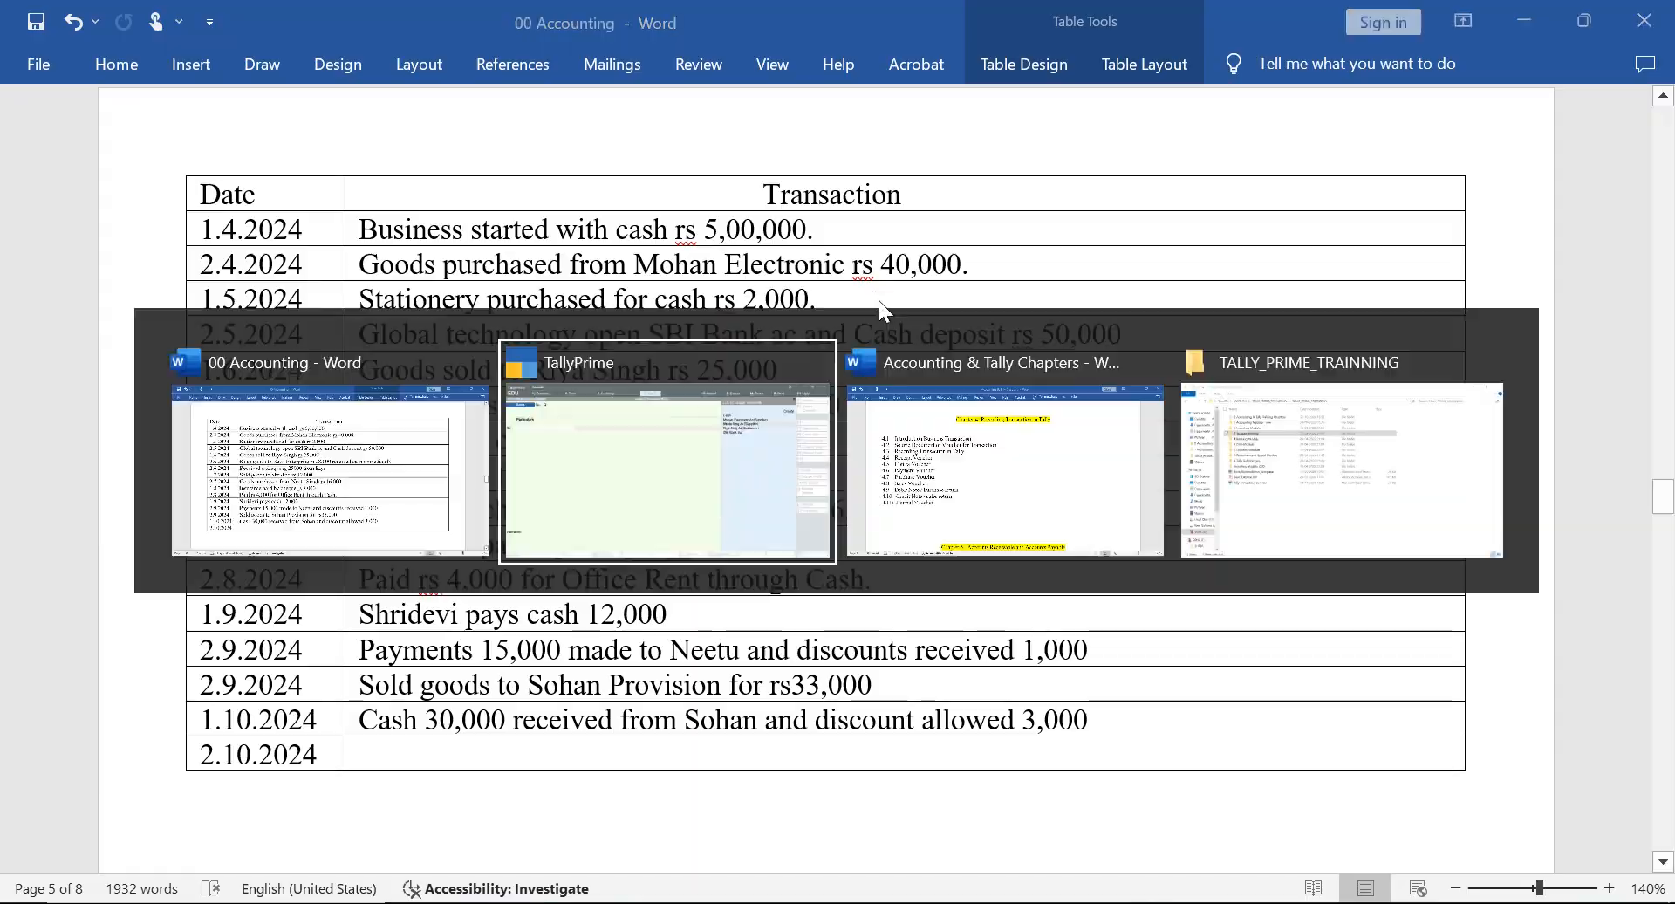
key(Down)
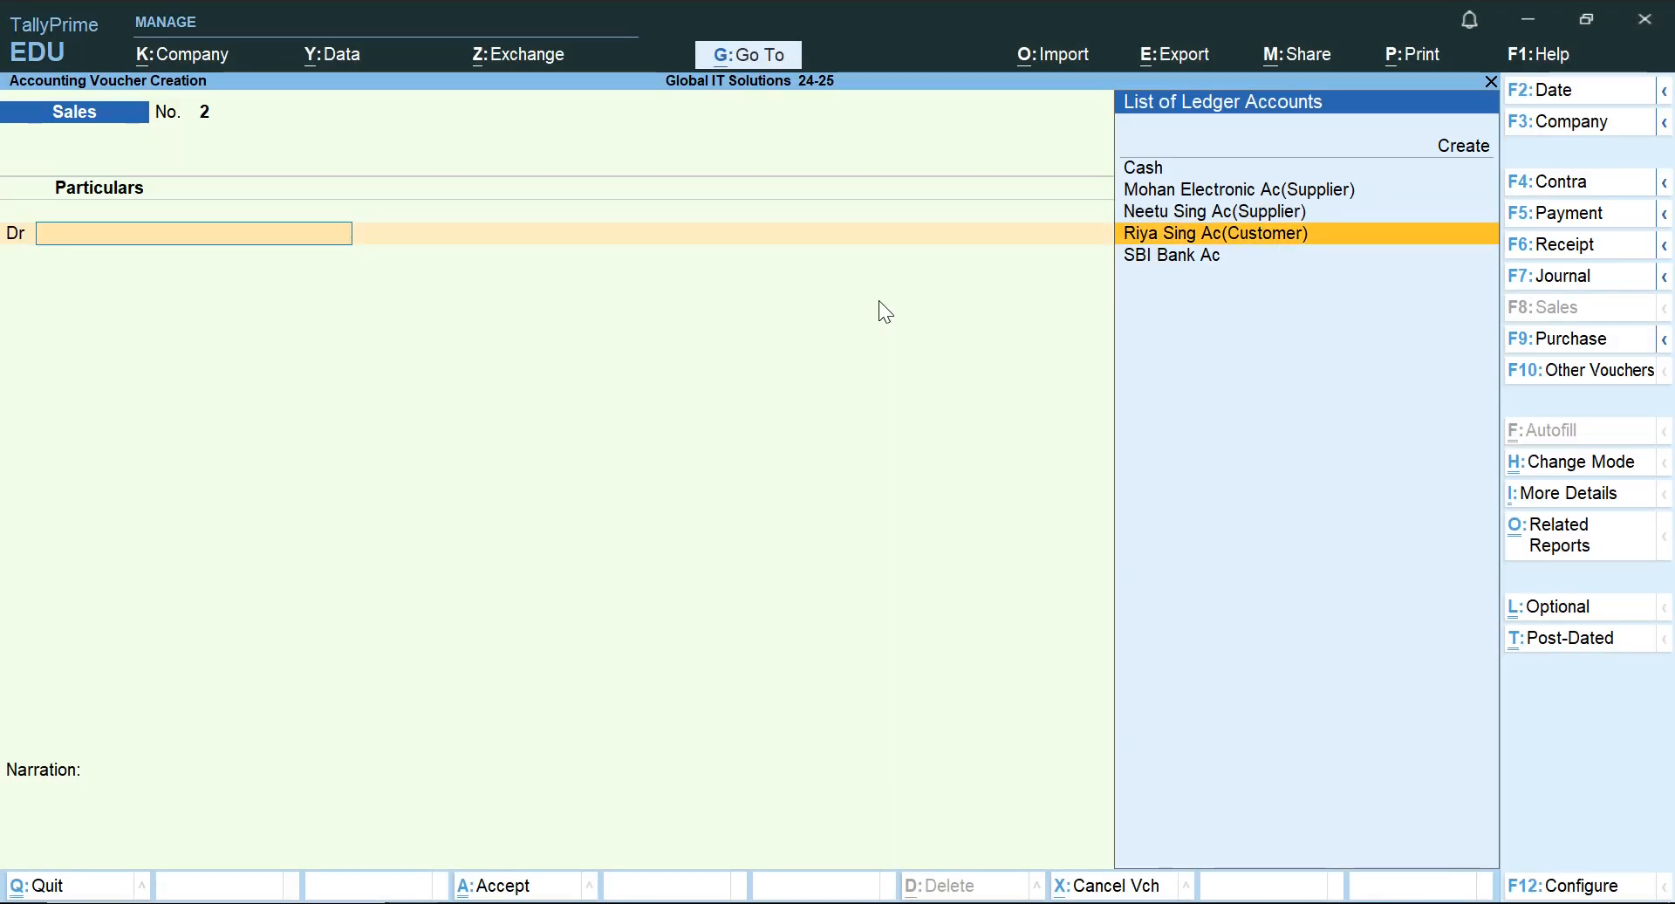
key(Up)
key(Up)
key(Down)
key(Up)
key(Up)
key(Up)
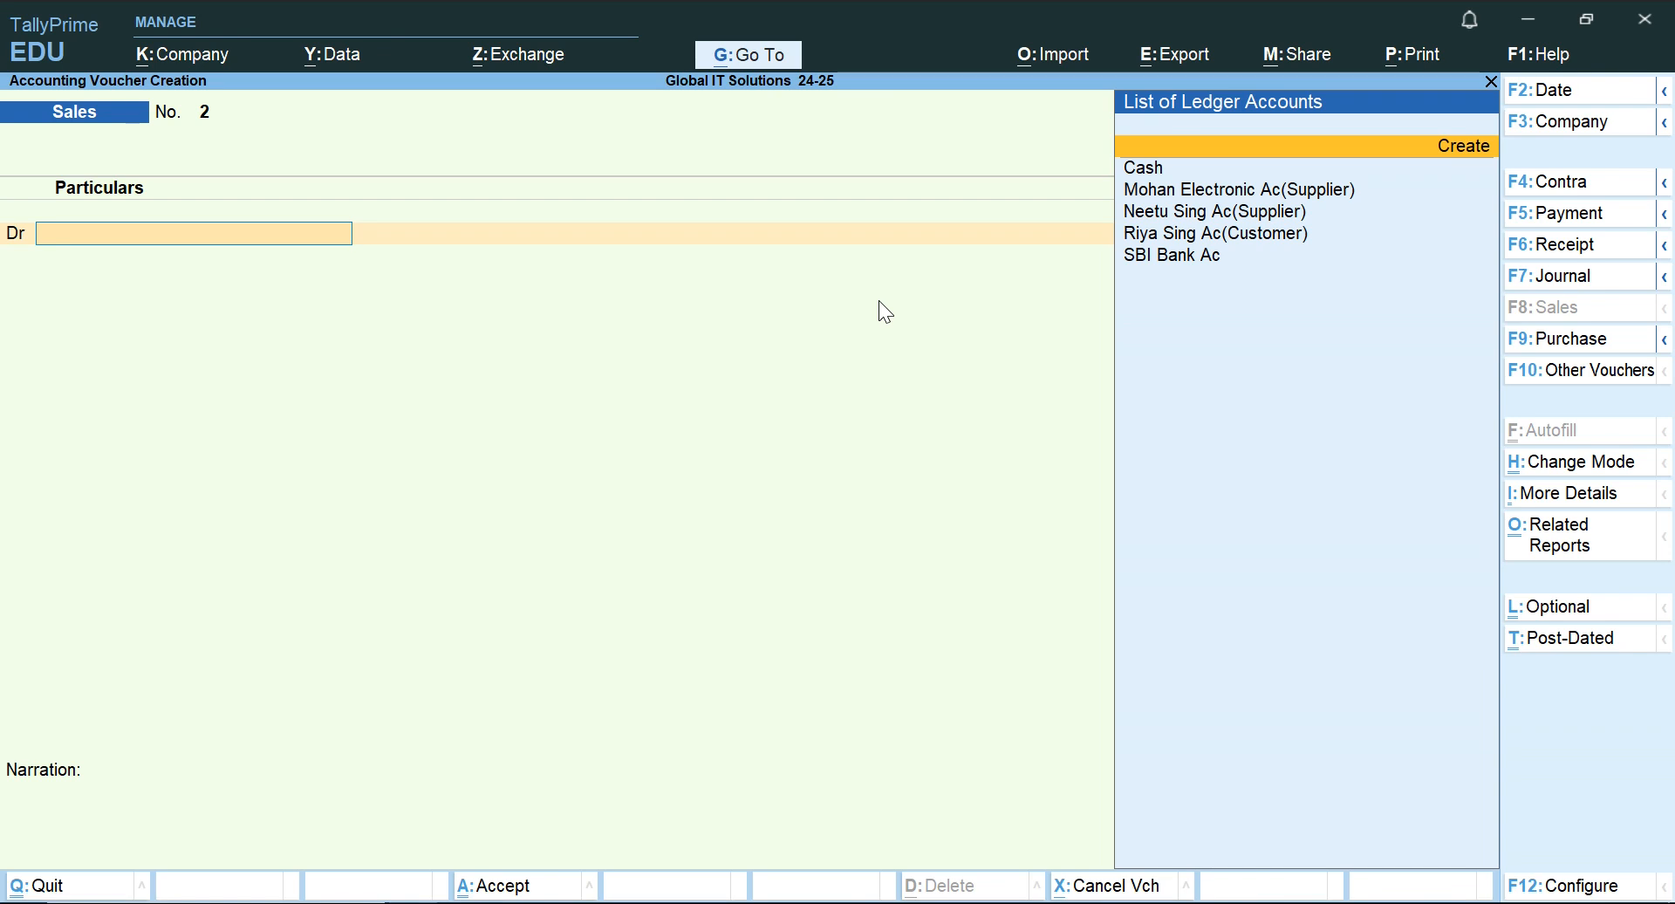
key(Return)
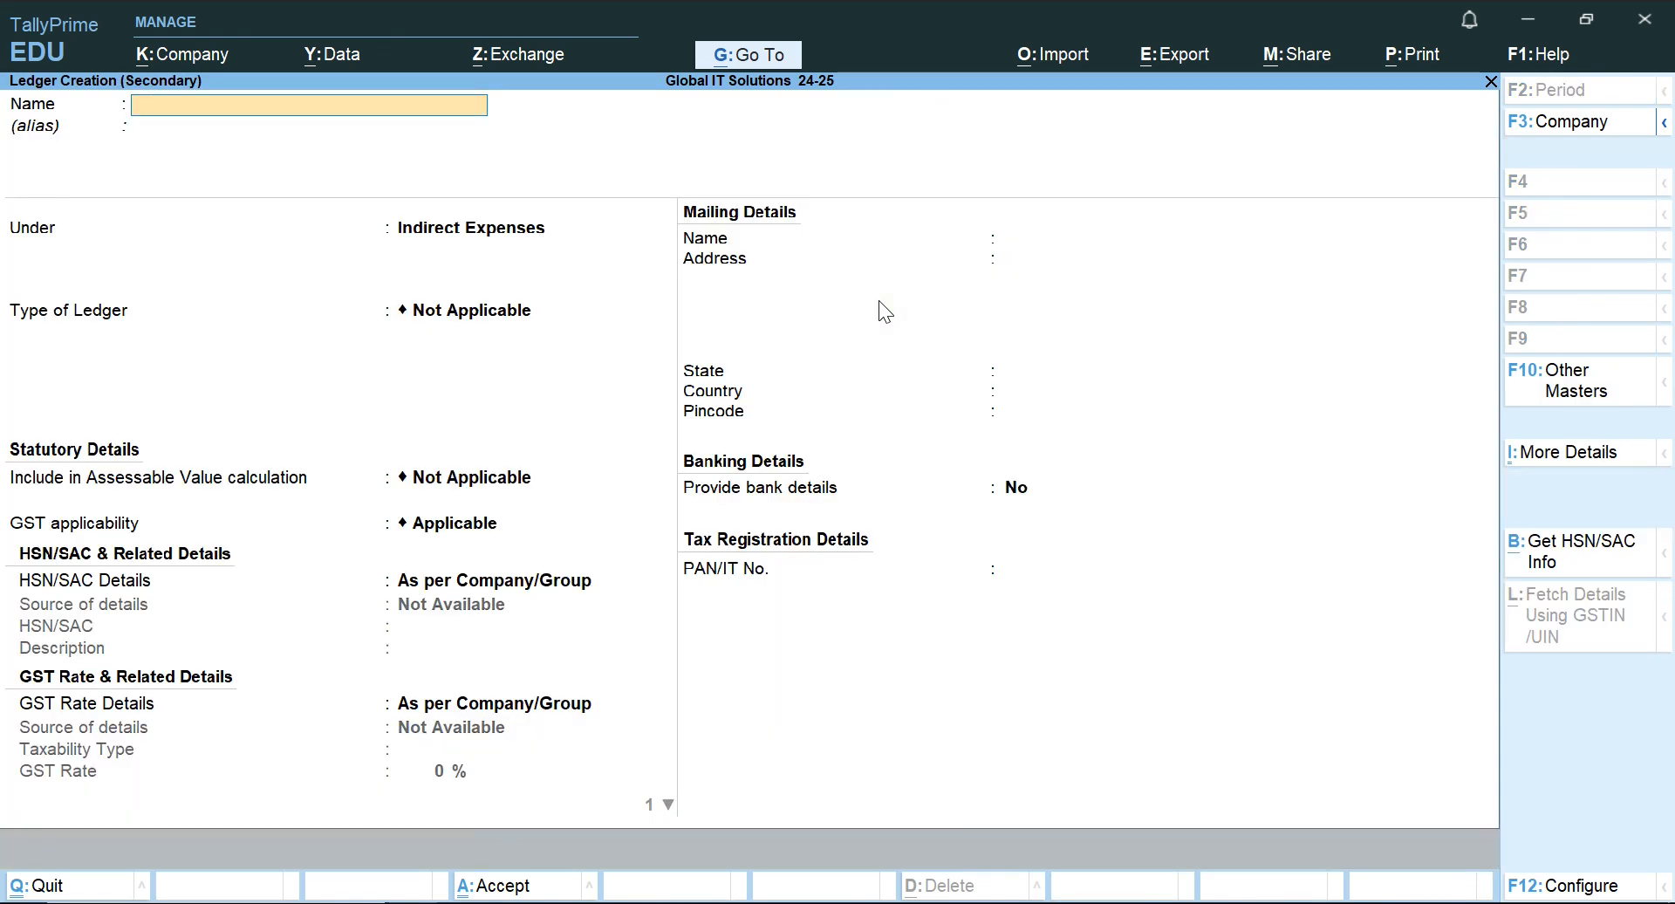
key(Escape)
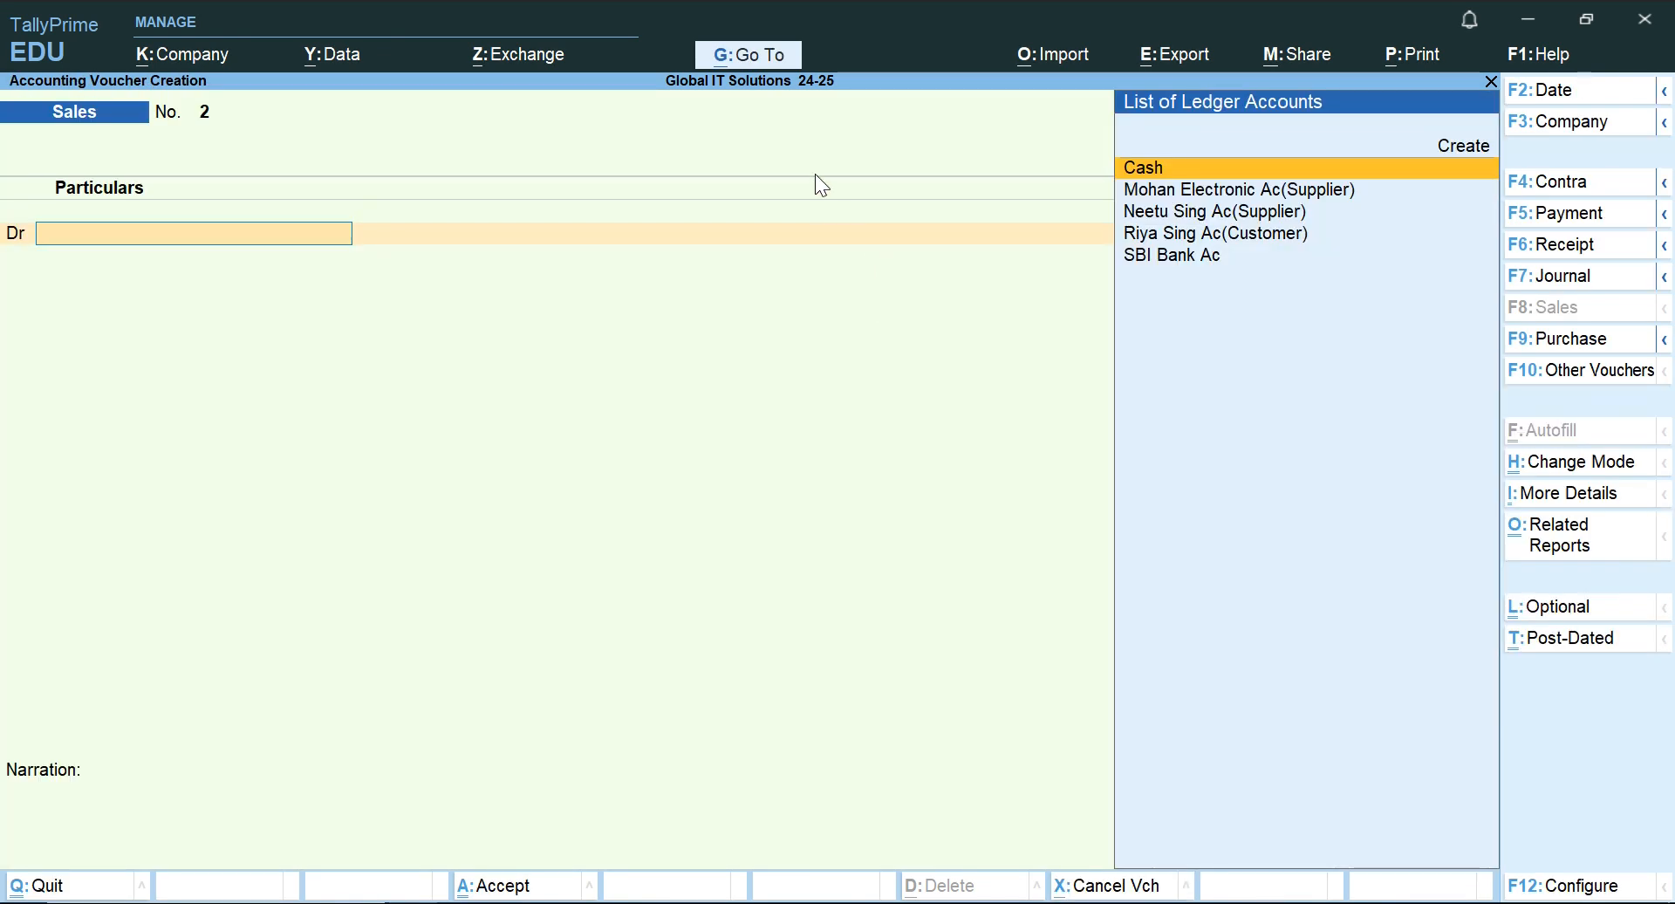
Start a new ledger master from within the Sales voucher and name it Reeva Enterprises.
click(765, 54)
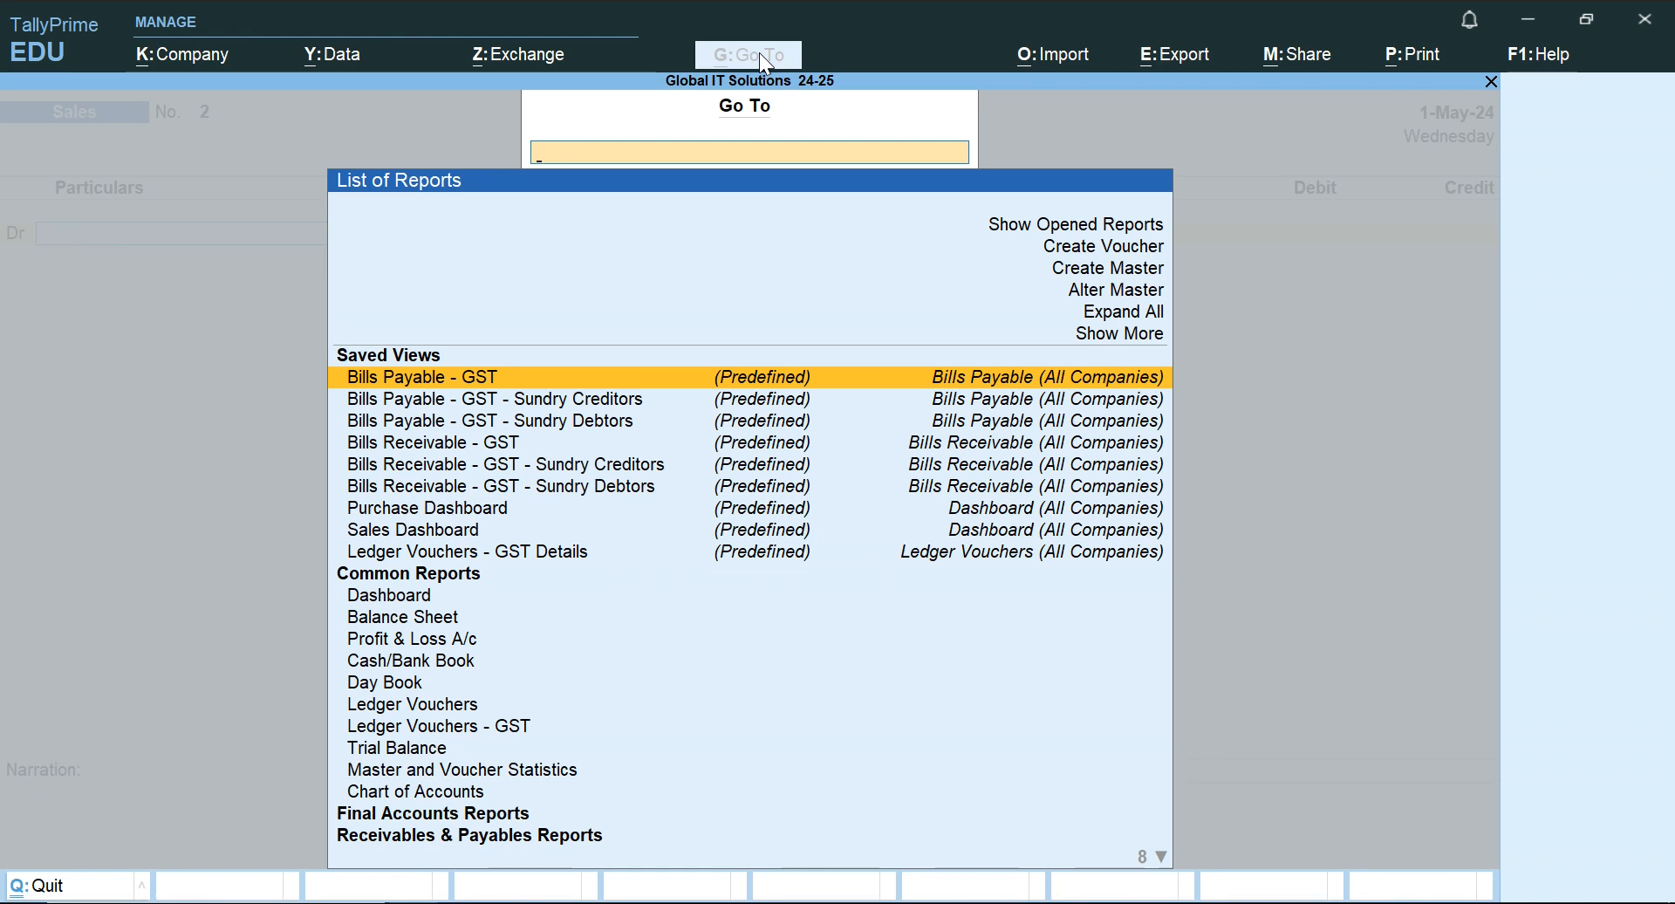
key(Up)
key(Up)
key(Up)
key(Up)
key(Return)
key(Down)
key(Return)
text(R)
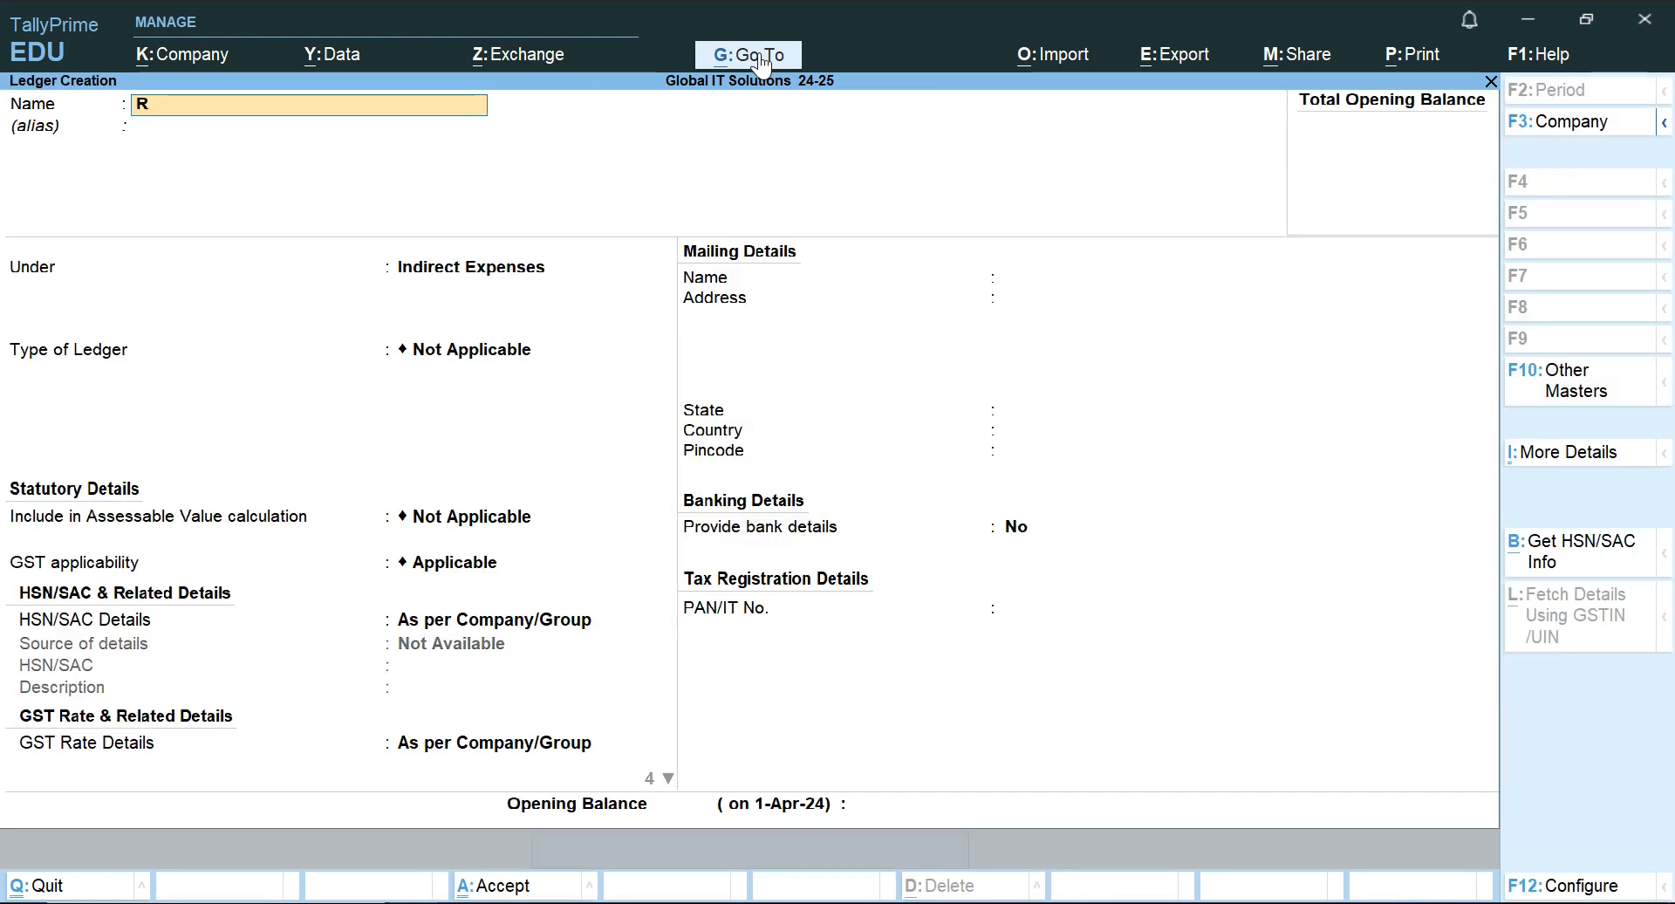
text(eeva)
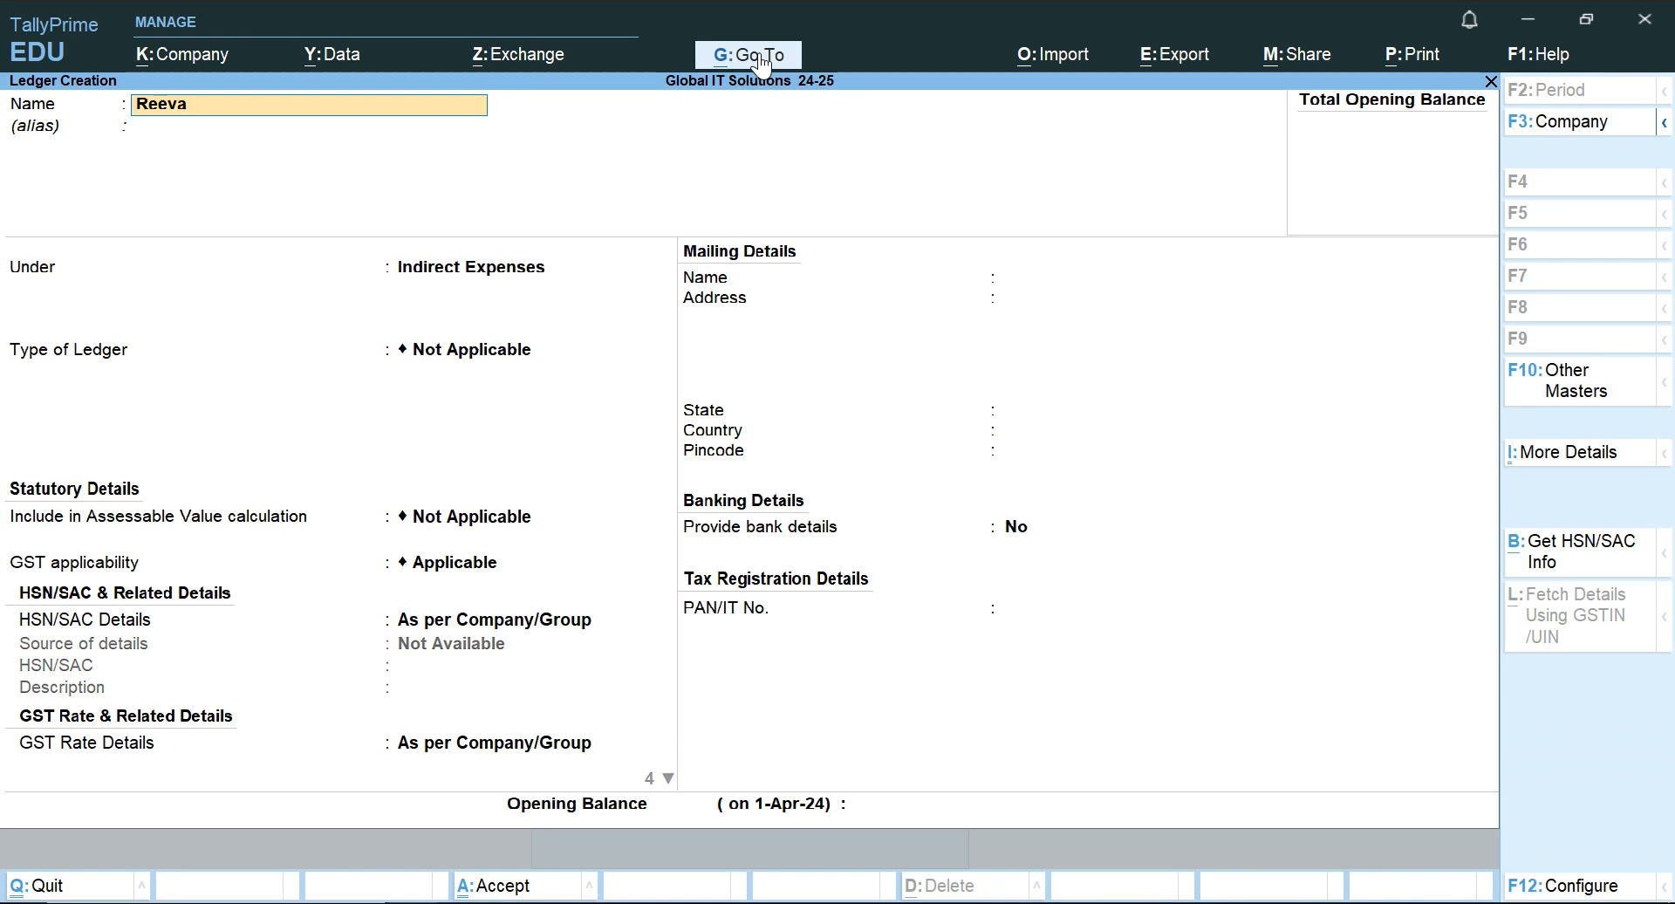
text( Enterprises)
key(Return)
Group the Reeva Enterprises ledger under Sundry Debtors, save it and return to the Sales voucher.
text(Sun)
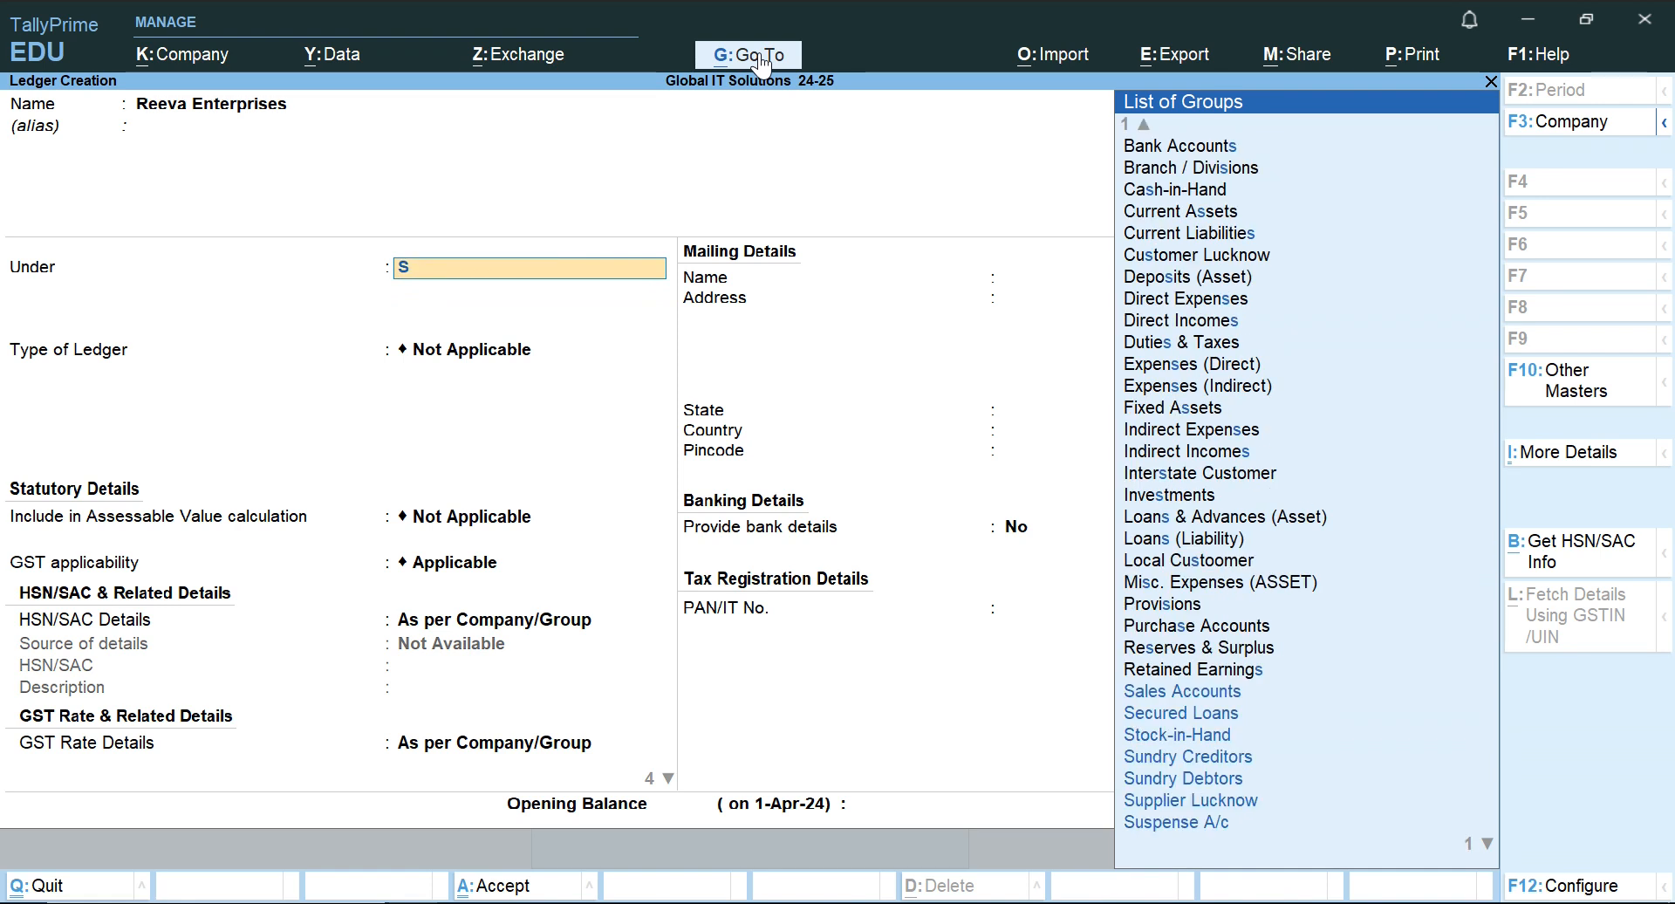
key(Down)
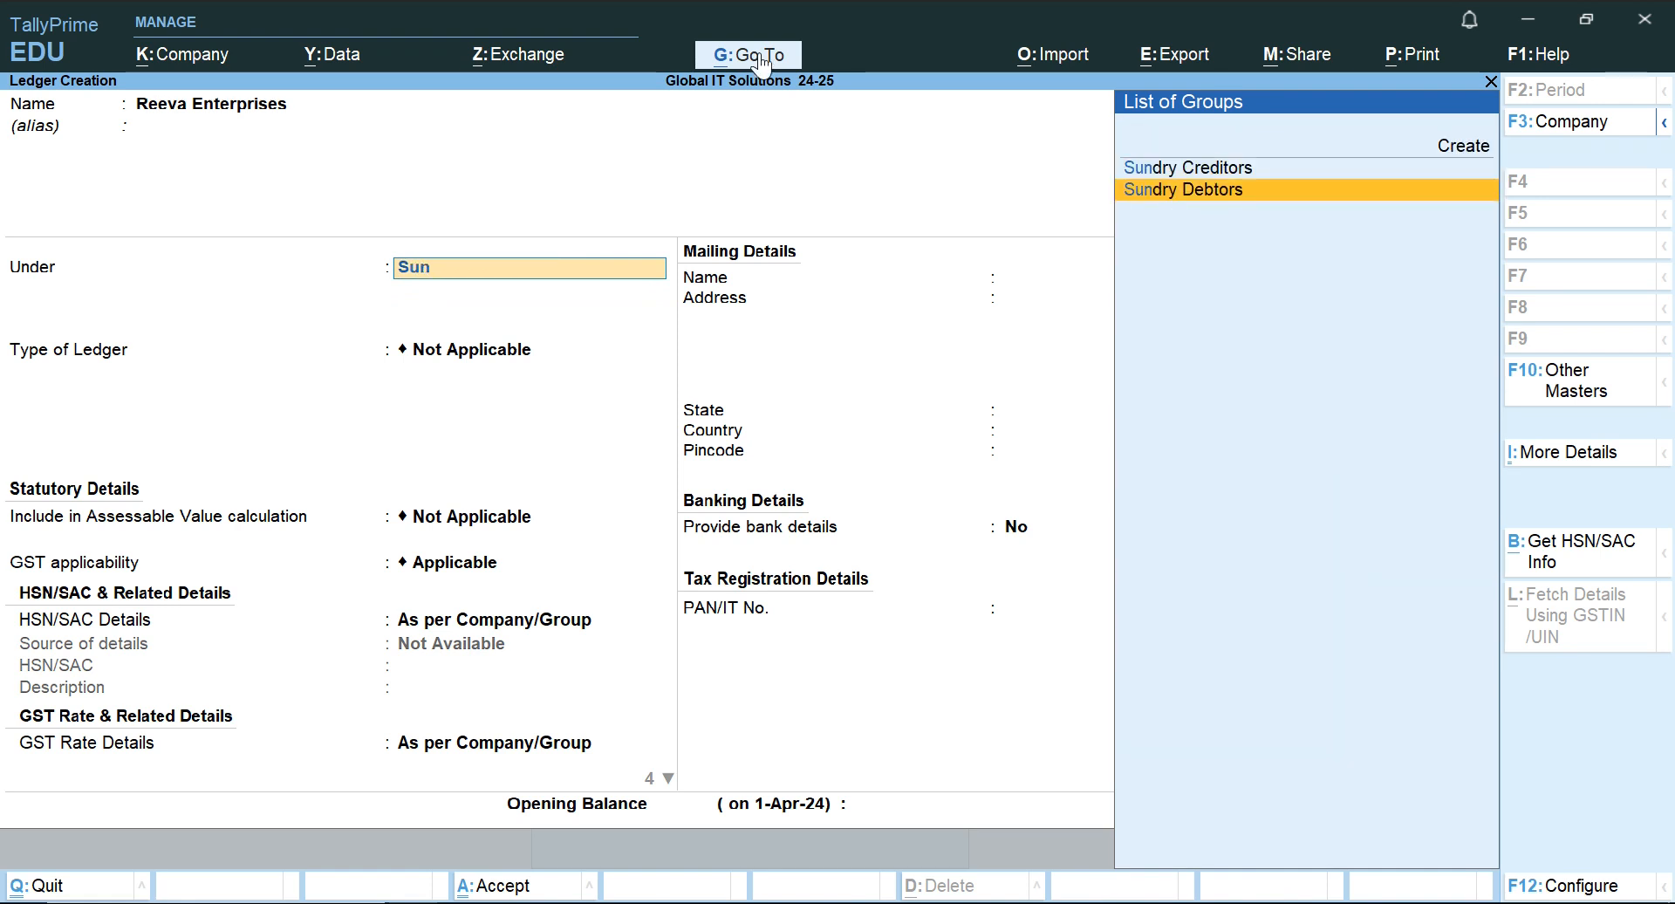
key(Return)
key(Return)
key(Return)
key(Return)
key(Return)
key(Return)
key(Return)
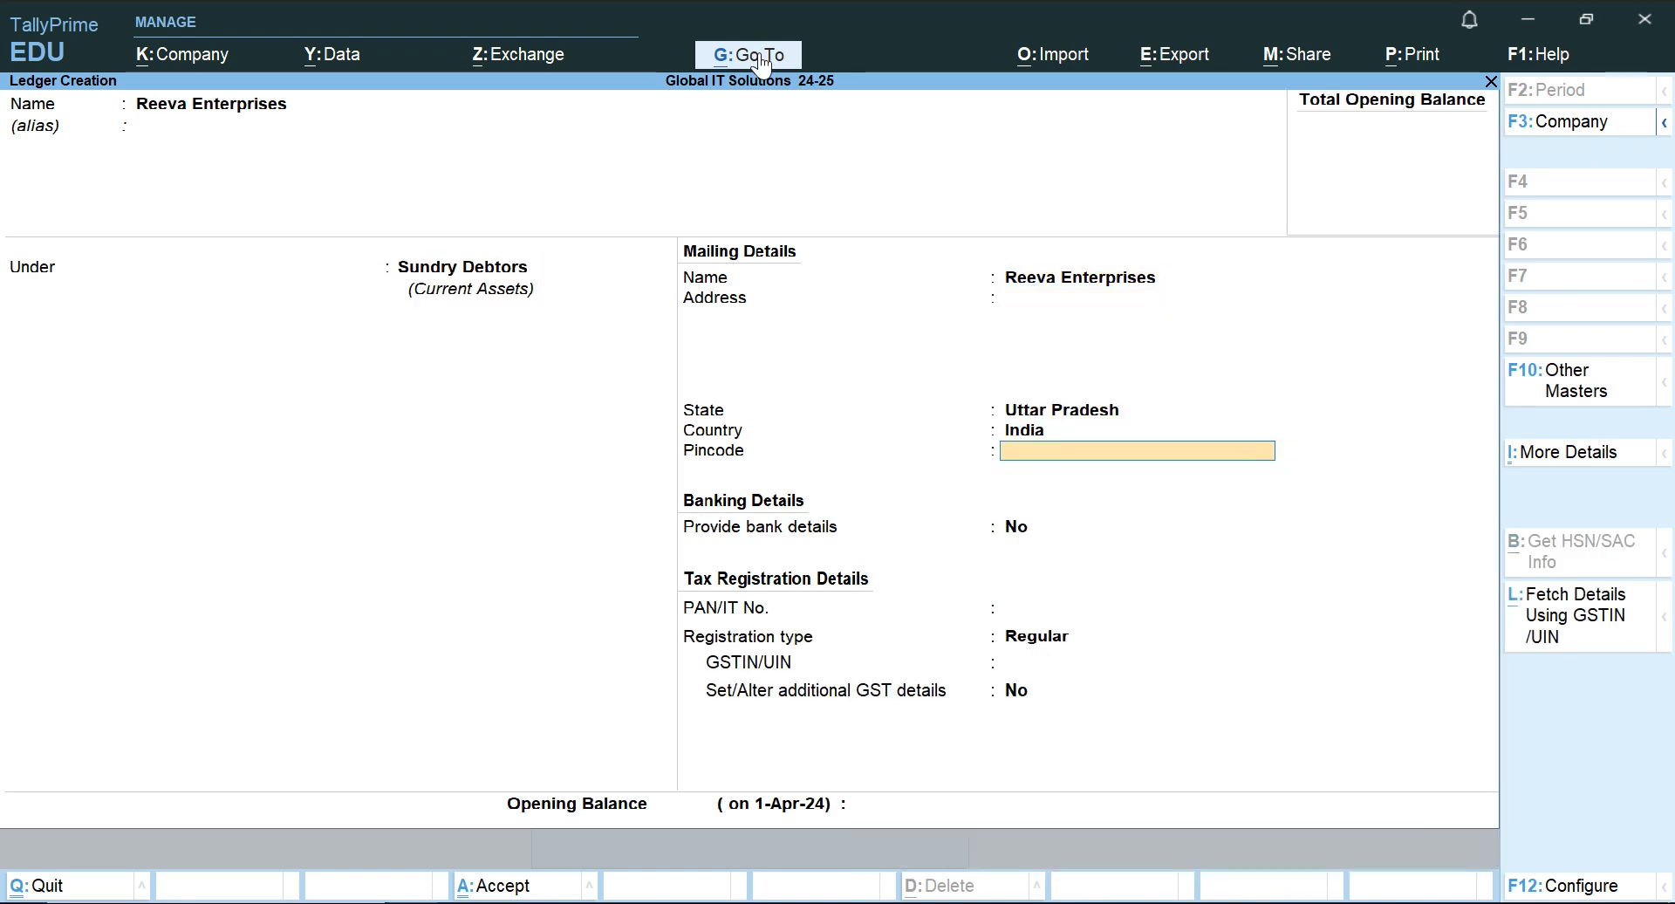
key(BackSpace)
key(Down)
key(Return)
ctrl+click(760, 54)
key(ctrl+a)
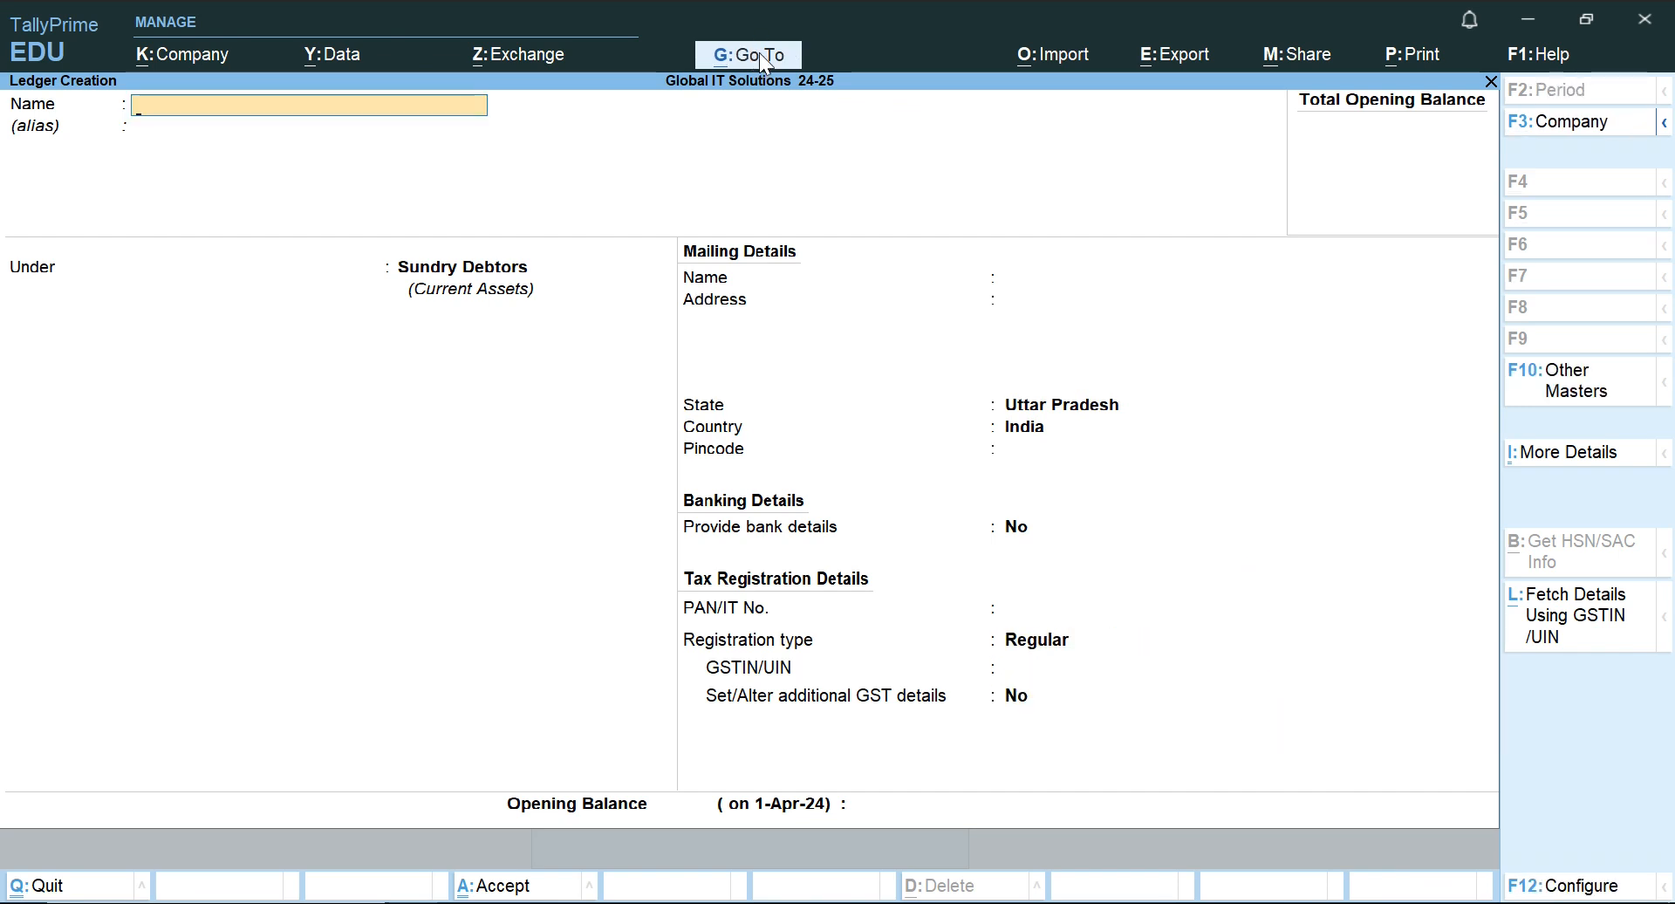
key(Escape)
key(y)
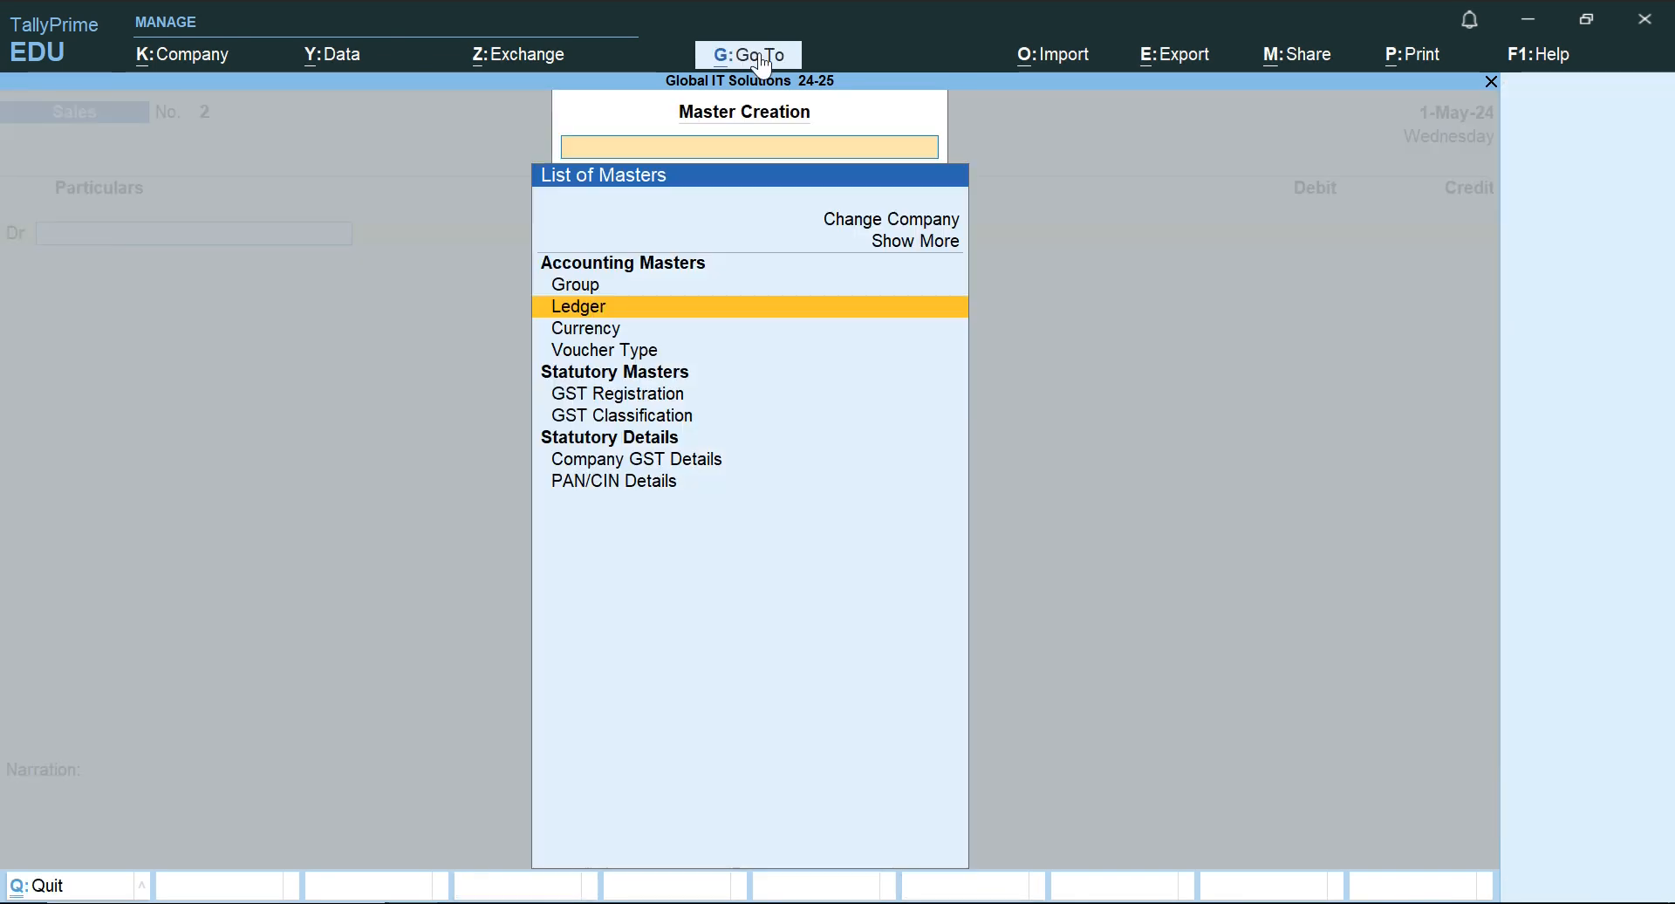
key(Escape)
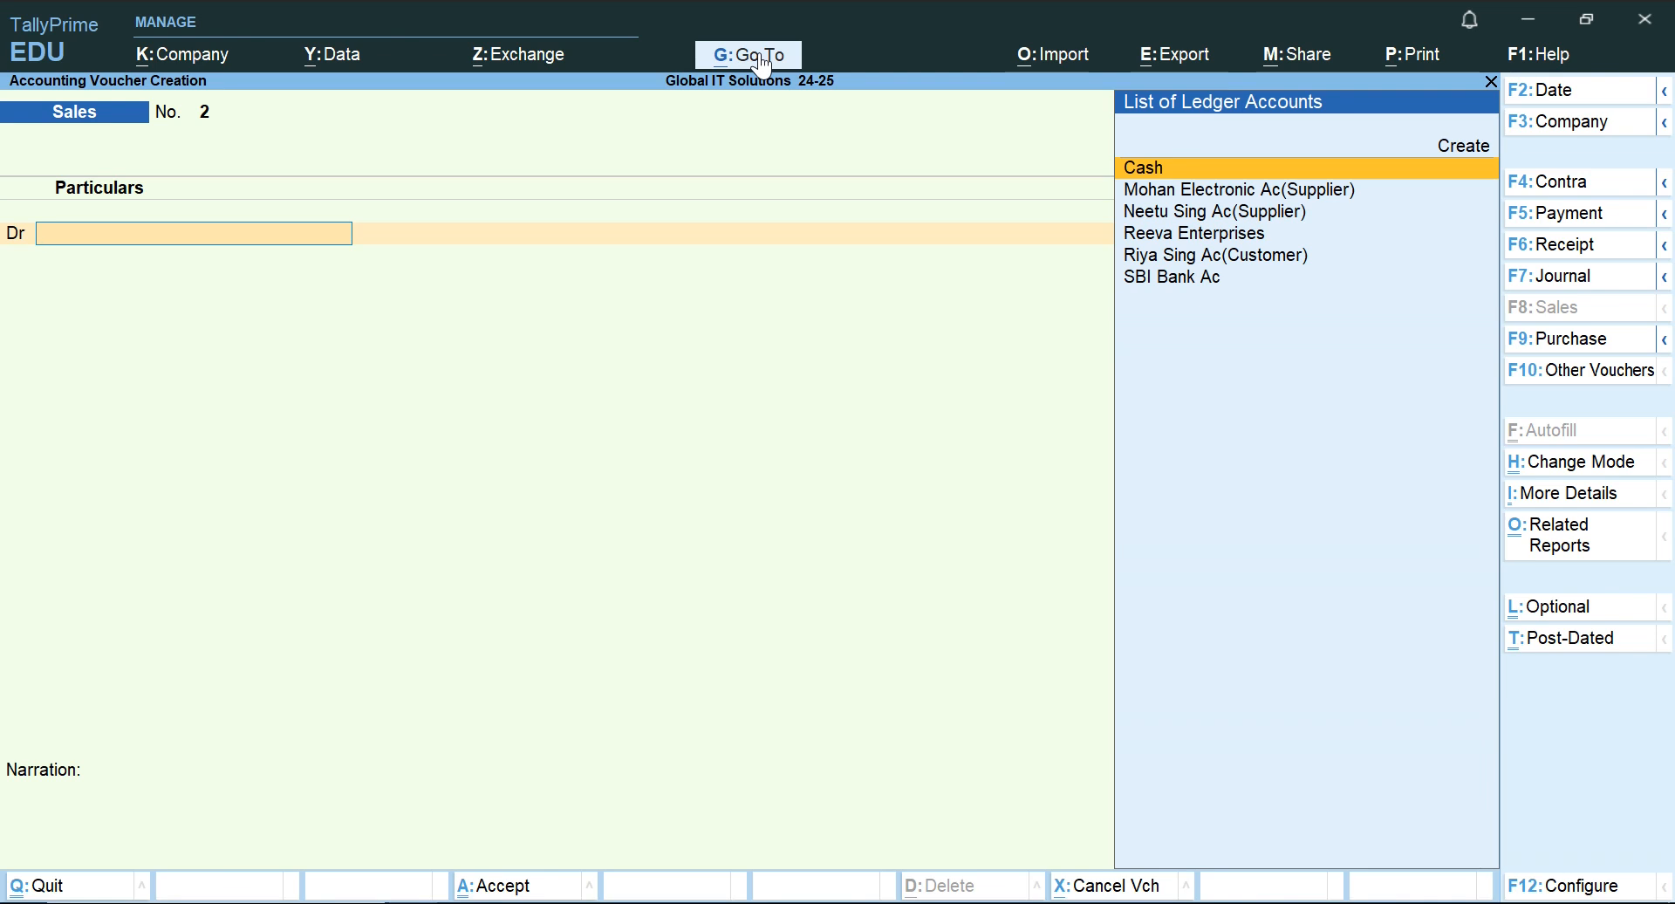
Set Reeva Enterprises as the debit party of the Sales voucher and accept its party details with the state Uttar Pradesh.
key(Down)
key(Down)
key(Down)
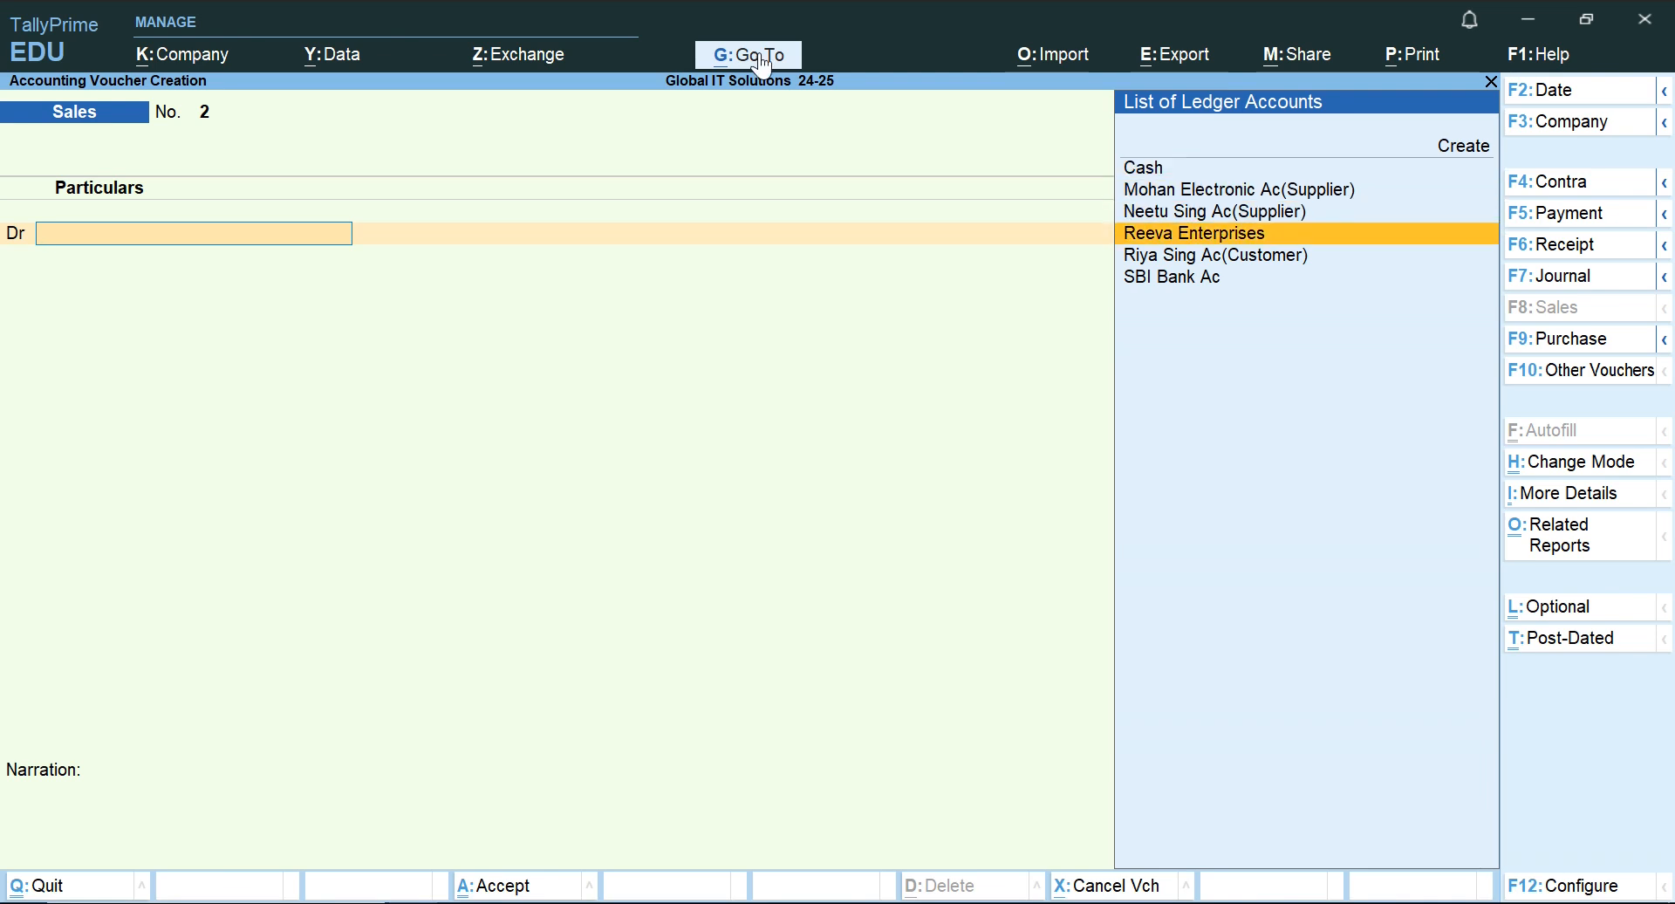
key(Return)
key(Return)
key(Return)
key(ctrl+a)
key(Return)
key(Return)
key(Return)
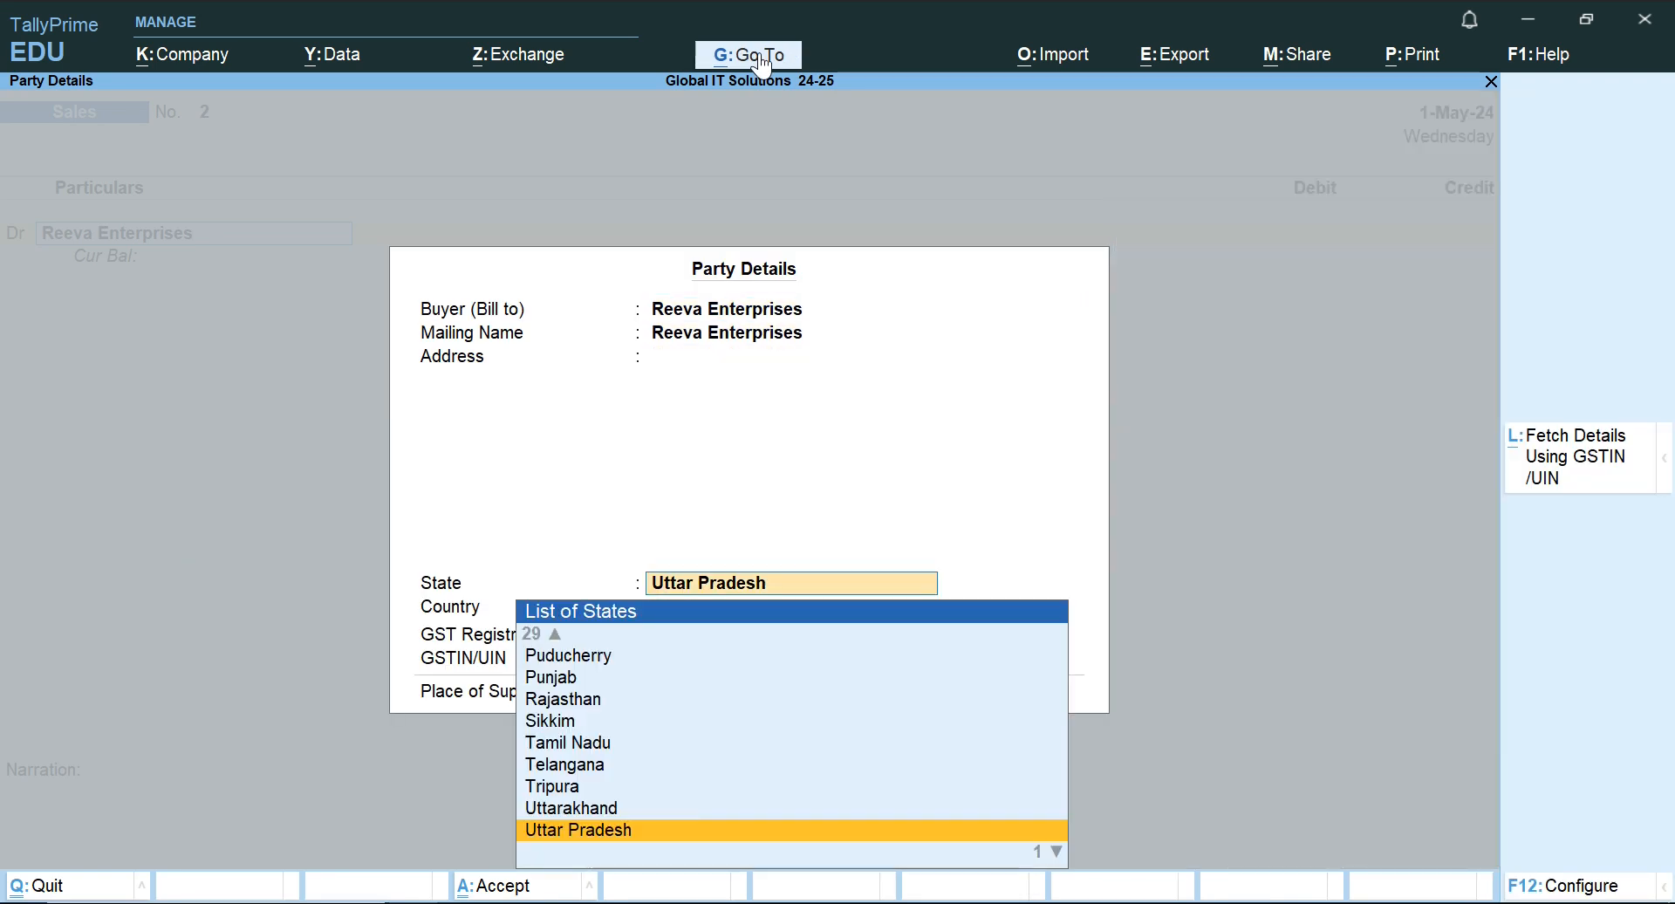
key(ctrl+a)
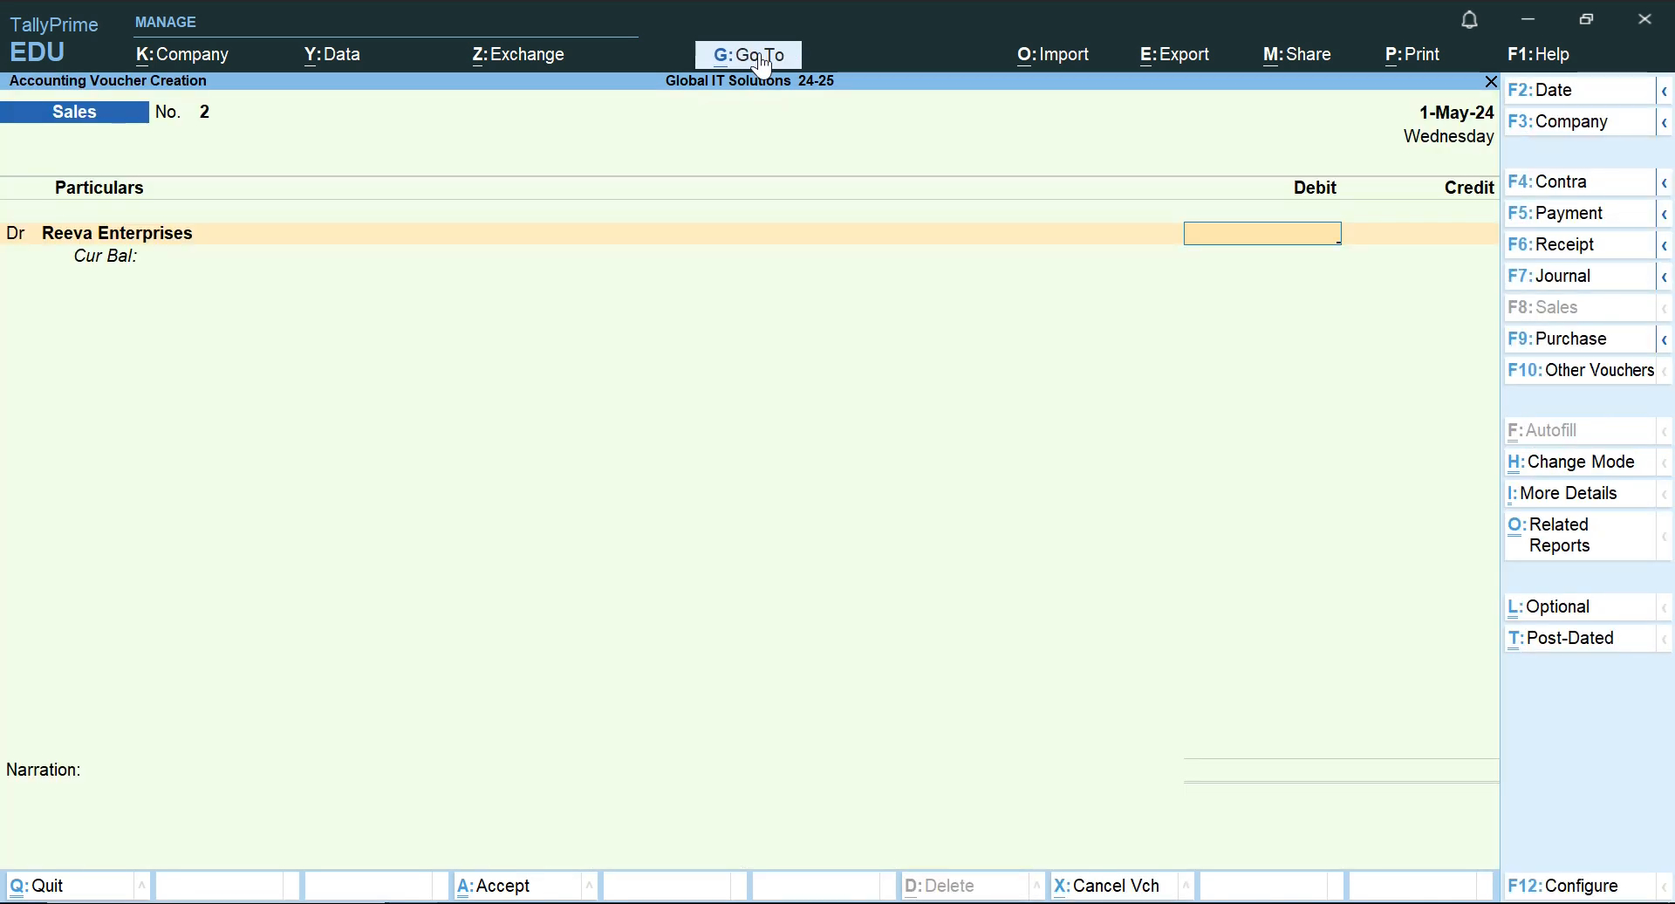
Check the sale amount in the Word document and enter 28000 as the debit amount for Reeva Enterprises in TallyPrime.
key(alt+Tab)
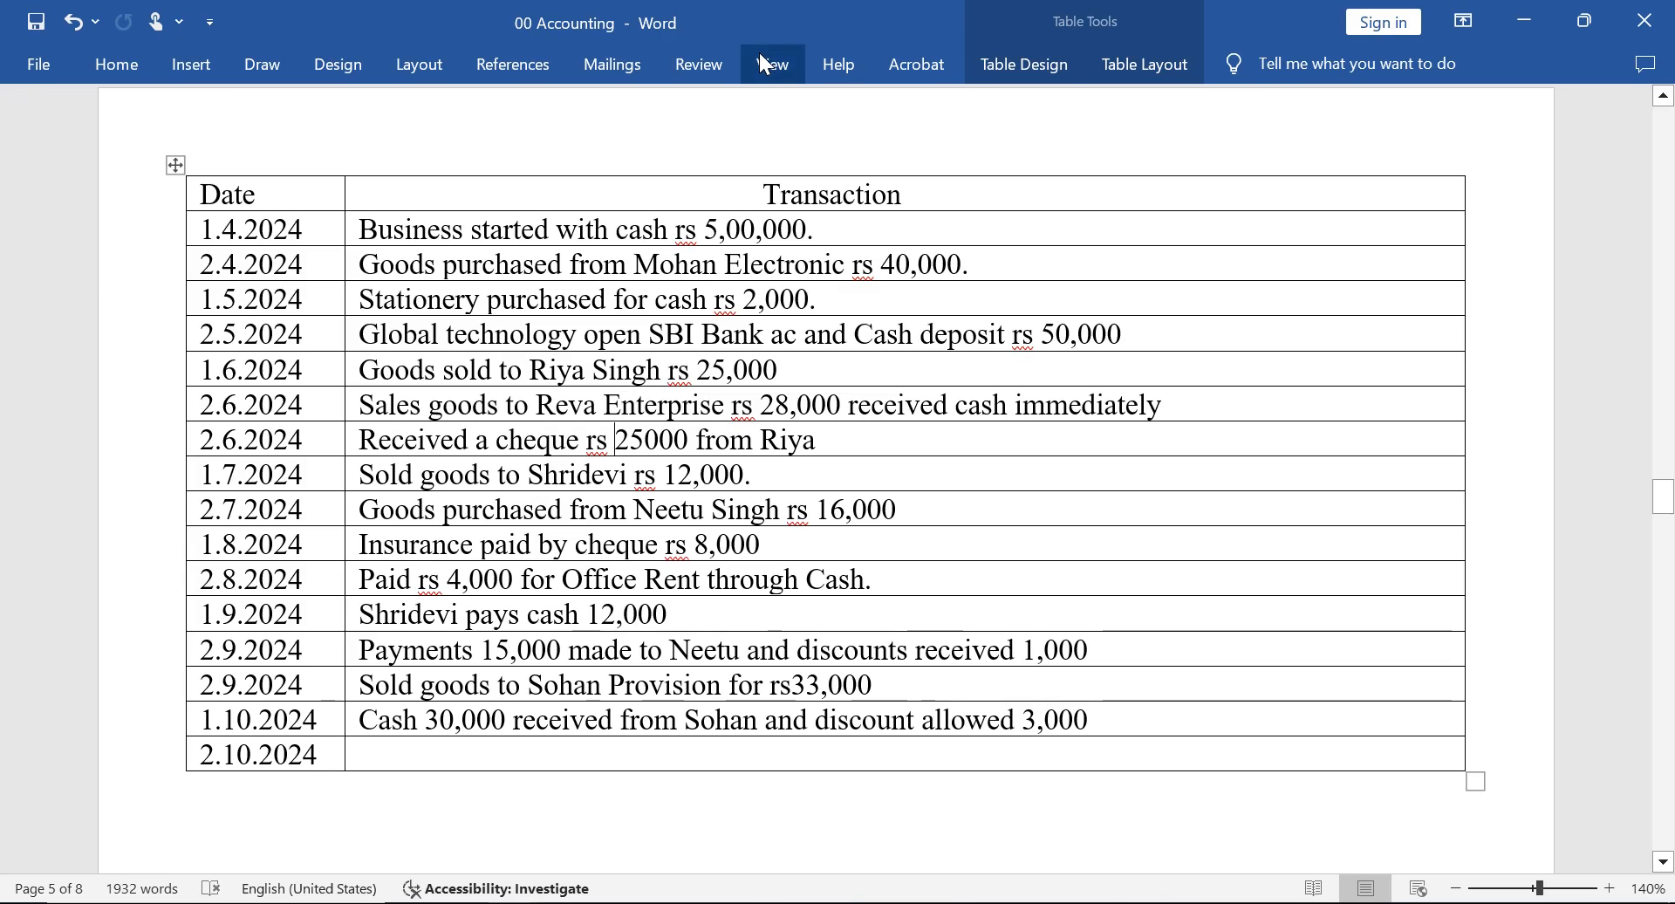
key(alt+Tab)
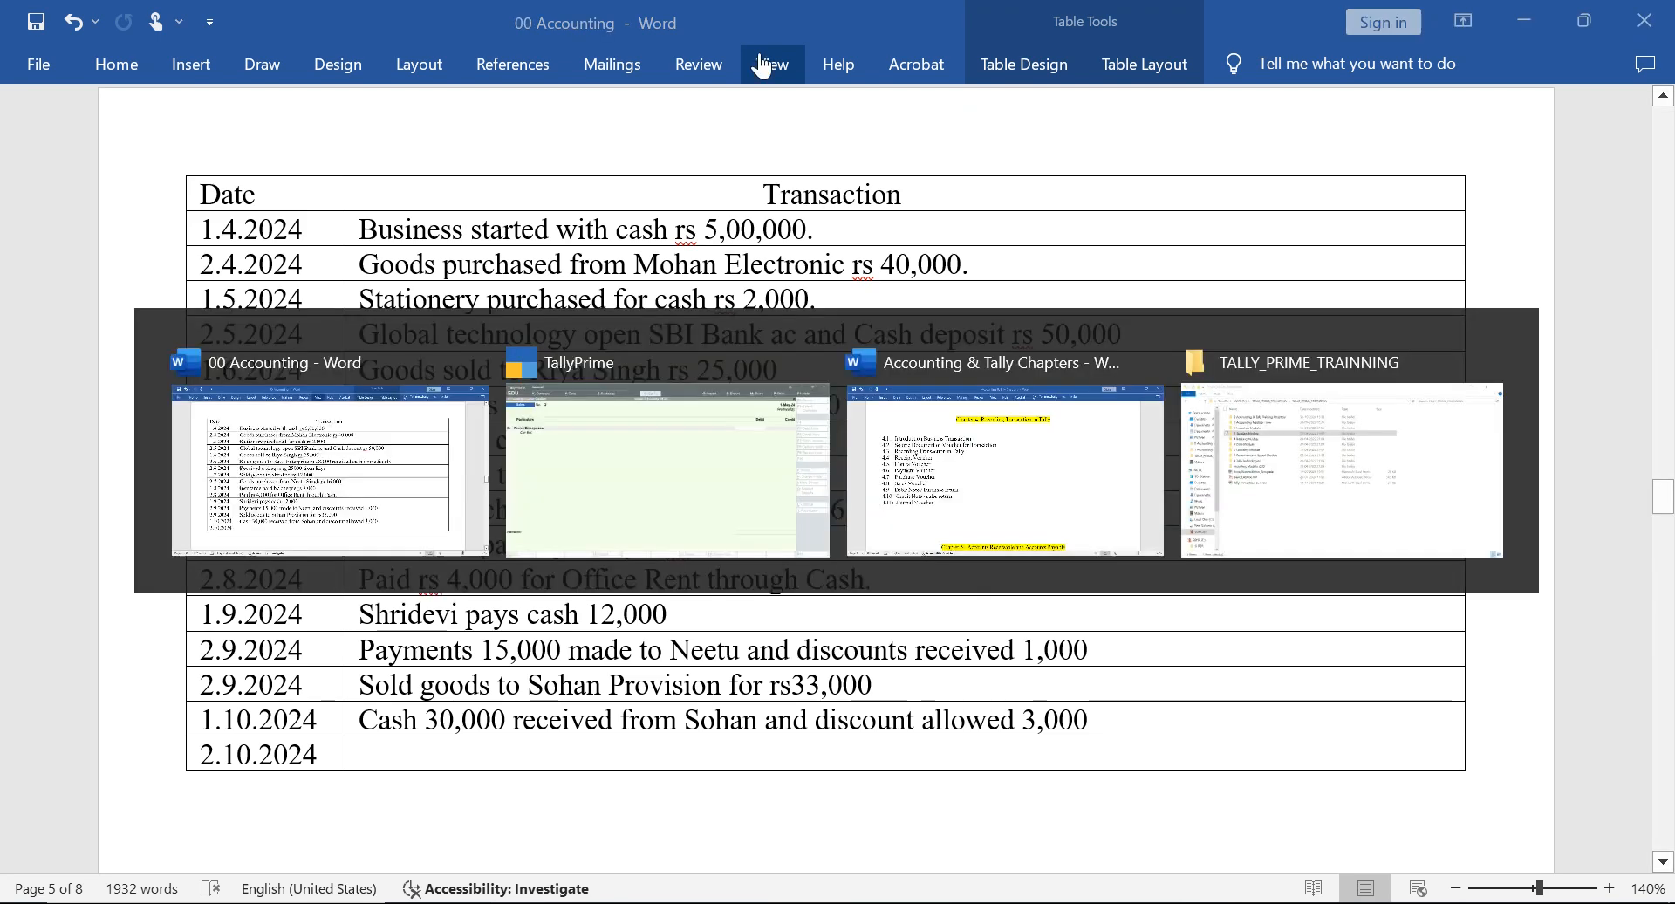
text(28)
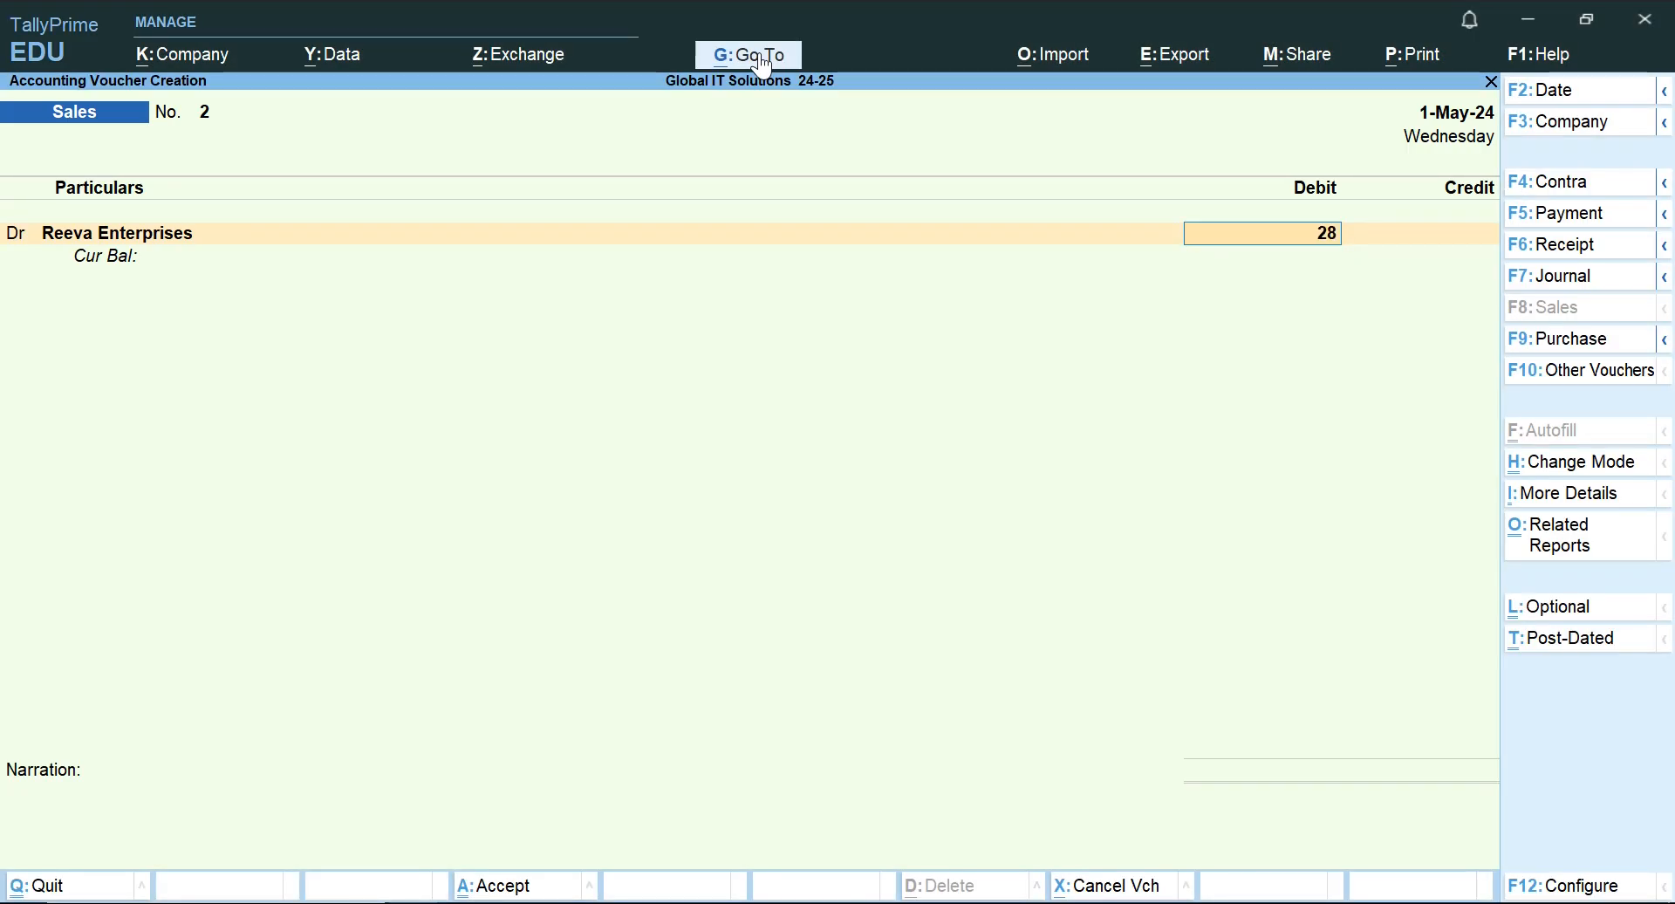
text(000)
key(Return)
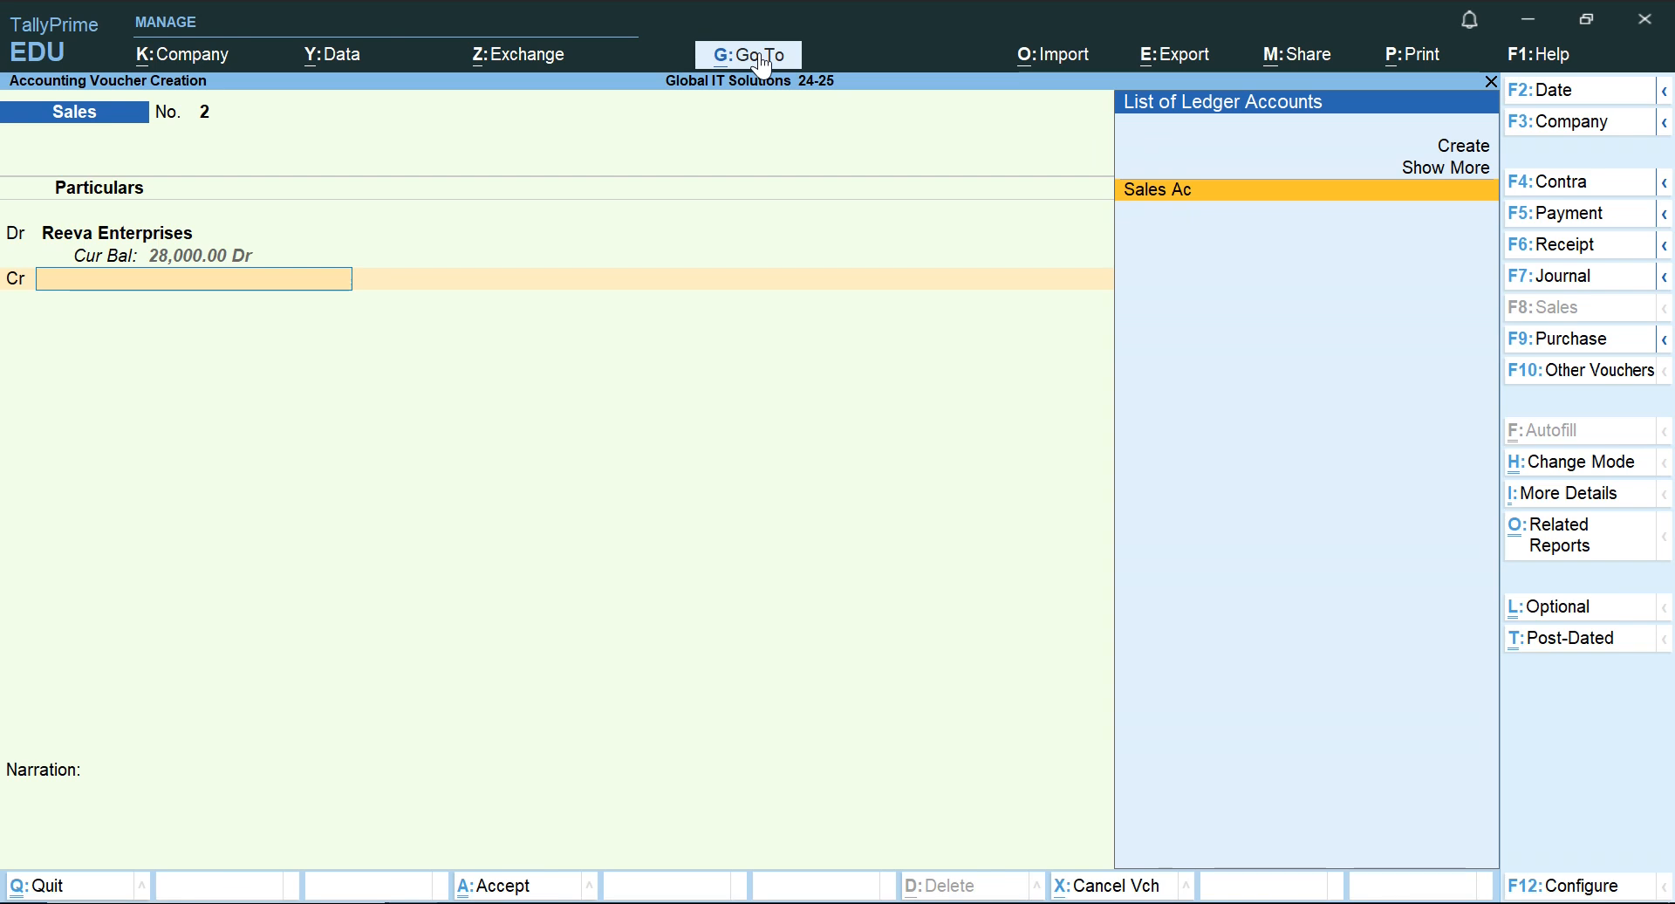
Credit Sales Ac with 28,000 and save the Sales voucher without a narration.
key(Return)
key(Return)
key(Return)
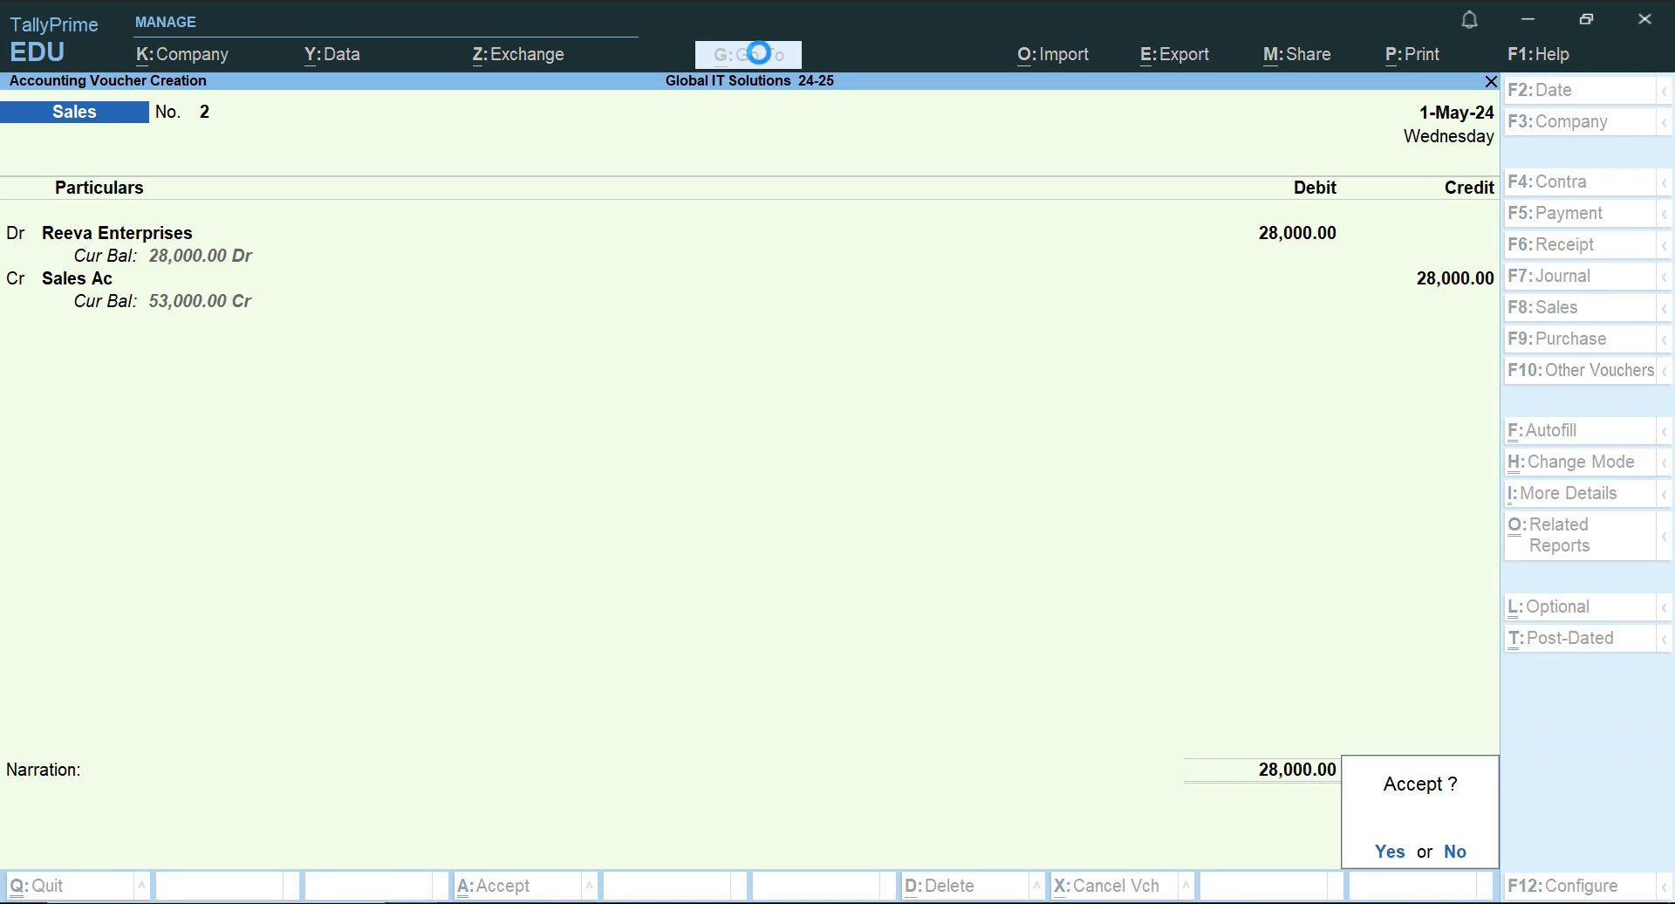
key(Return)
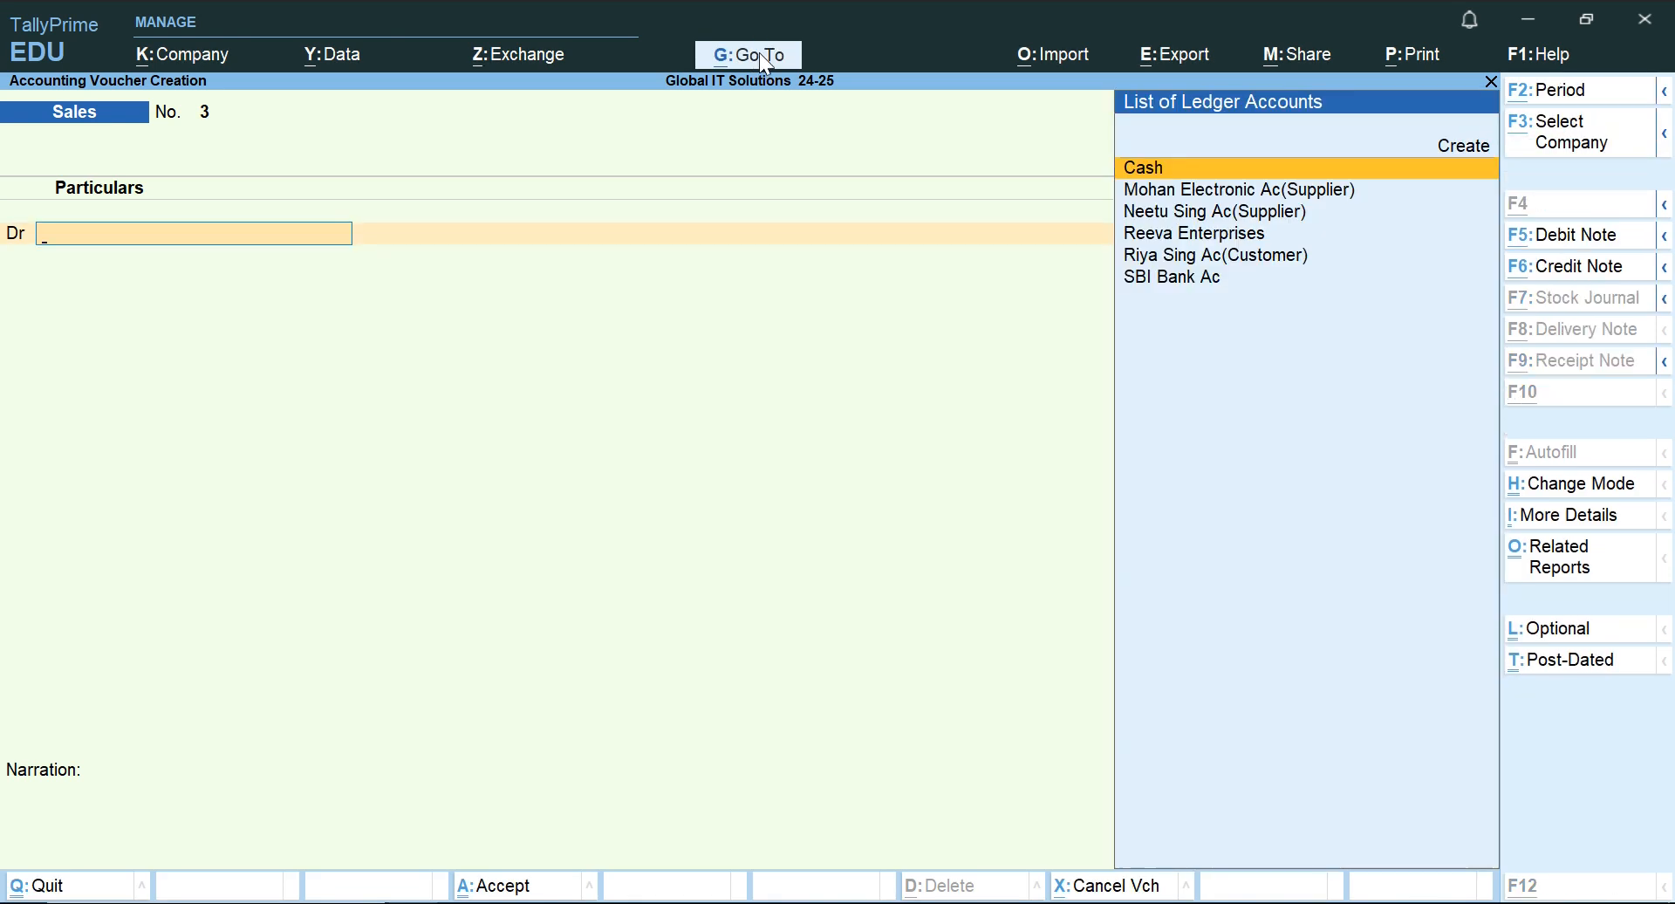
Switch to the Word document, read the 2.6.2024 transaction about the received cheque, and return to TallyPrime.
key(alt+Tab)
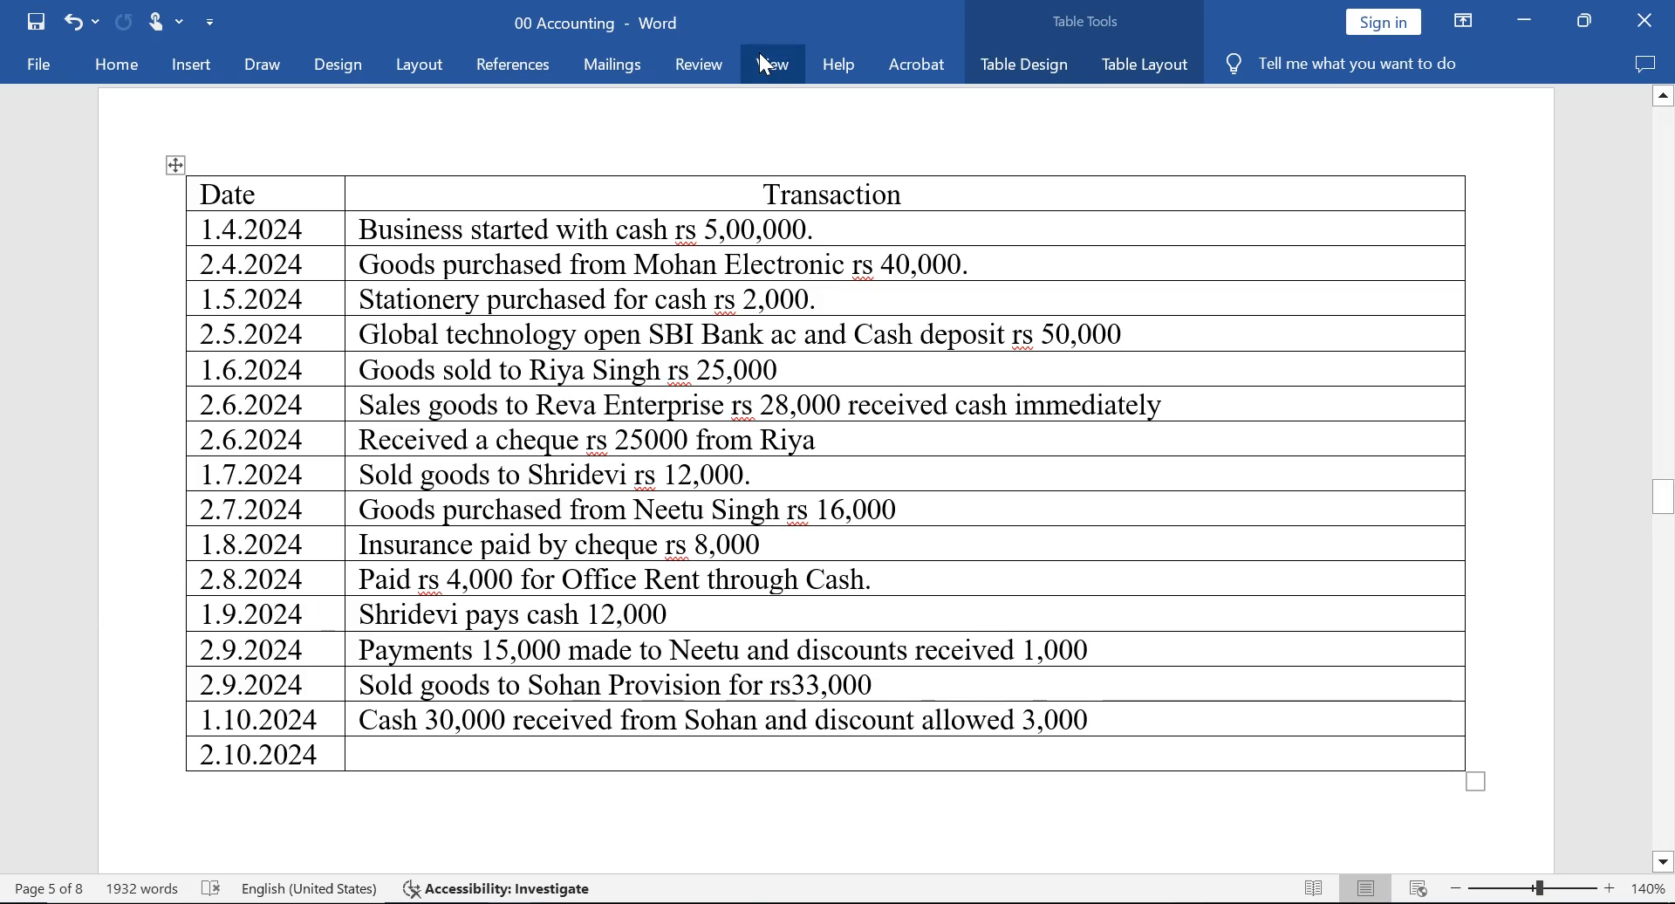
key(Left)
key(Left)
key(Left)
key(Left)
key(Left)
key(Left)
key(Left)
key(Left)
key(Left)
key(Left)
key(Left)
key(Left)
key(Left)
key(Left)
key(Left)
key(Left)
key(Left)
key(Left)
key(Left)
key(Left)
key(Right)
key(Right)
key(Right)
key(Right)
key(Right)
key(Right)
key(Right)
key(Right)
key(Right)
key(Right)
key(Right)
key(Right)
key(Right)
key(Right)
key(Right)
key(Right)
key(Right)
key(Right)
key(Right)
key(Right)
key(Right)
key(Right)
key(Right)
key(Right)
key(Right)
key(Right)
key(Right)
key(Right)
key(Right)
key(Right)
key(Right)
key(Right)
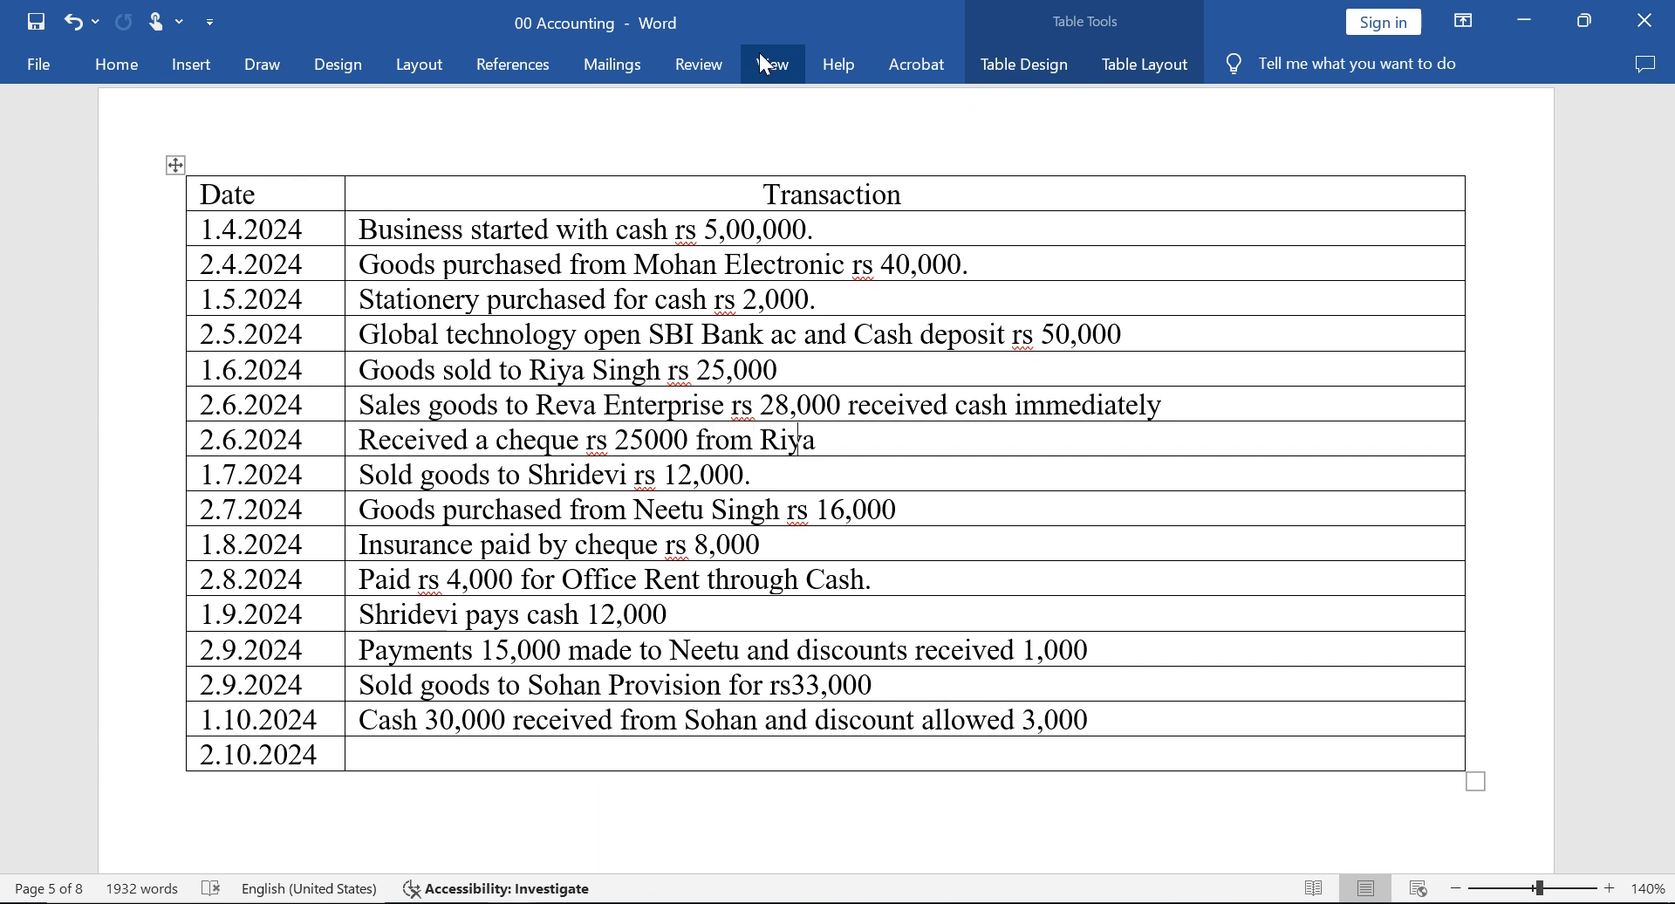
key(Right)
key(alt+Tab)
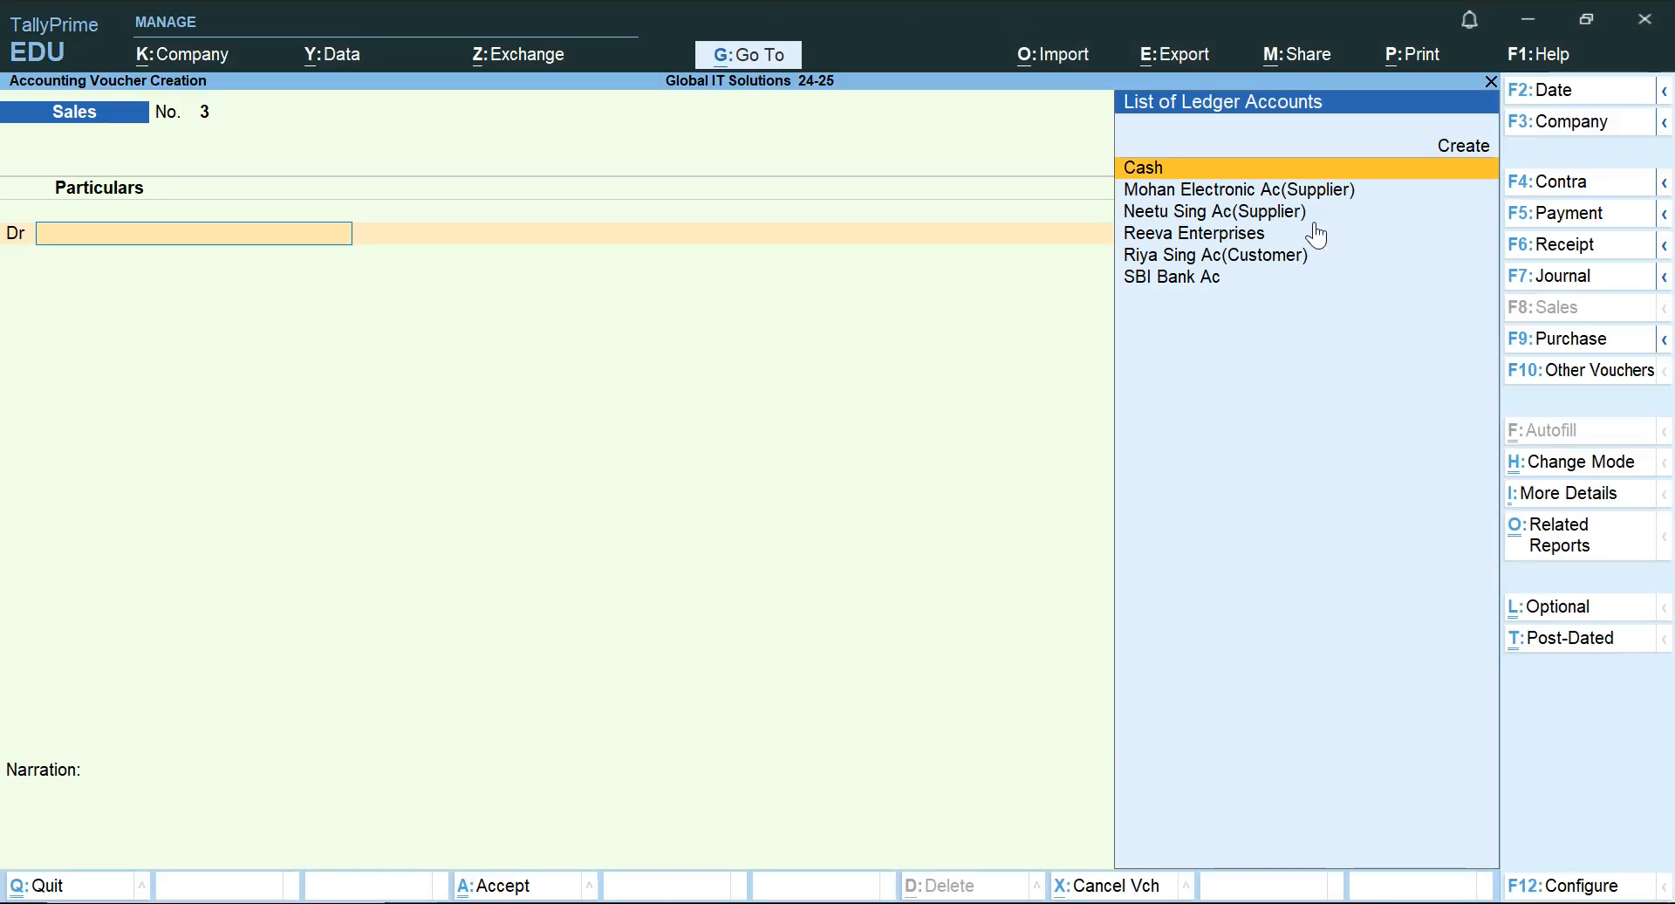
Start a Receipt voucher and choose the individual customer's Ac(Customer) ledger for the credit line.
click(1559, 249)
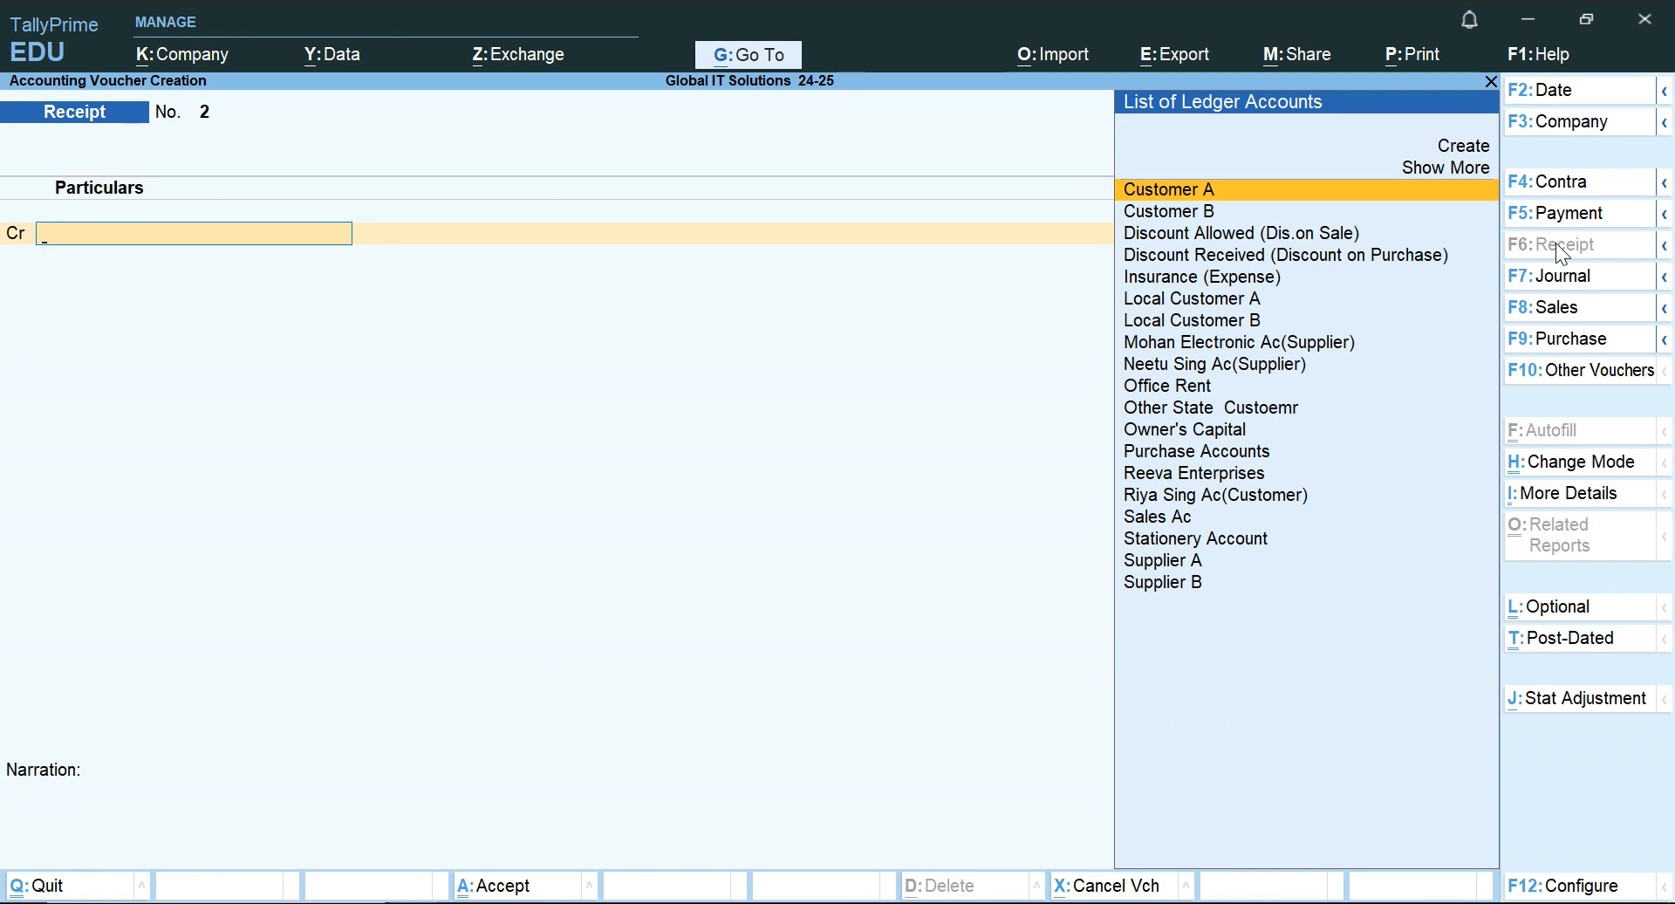
text(R)
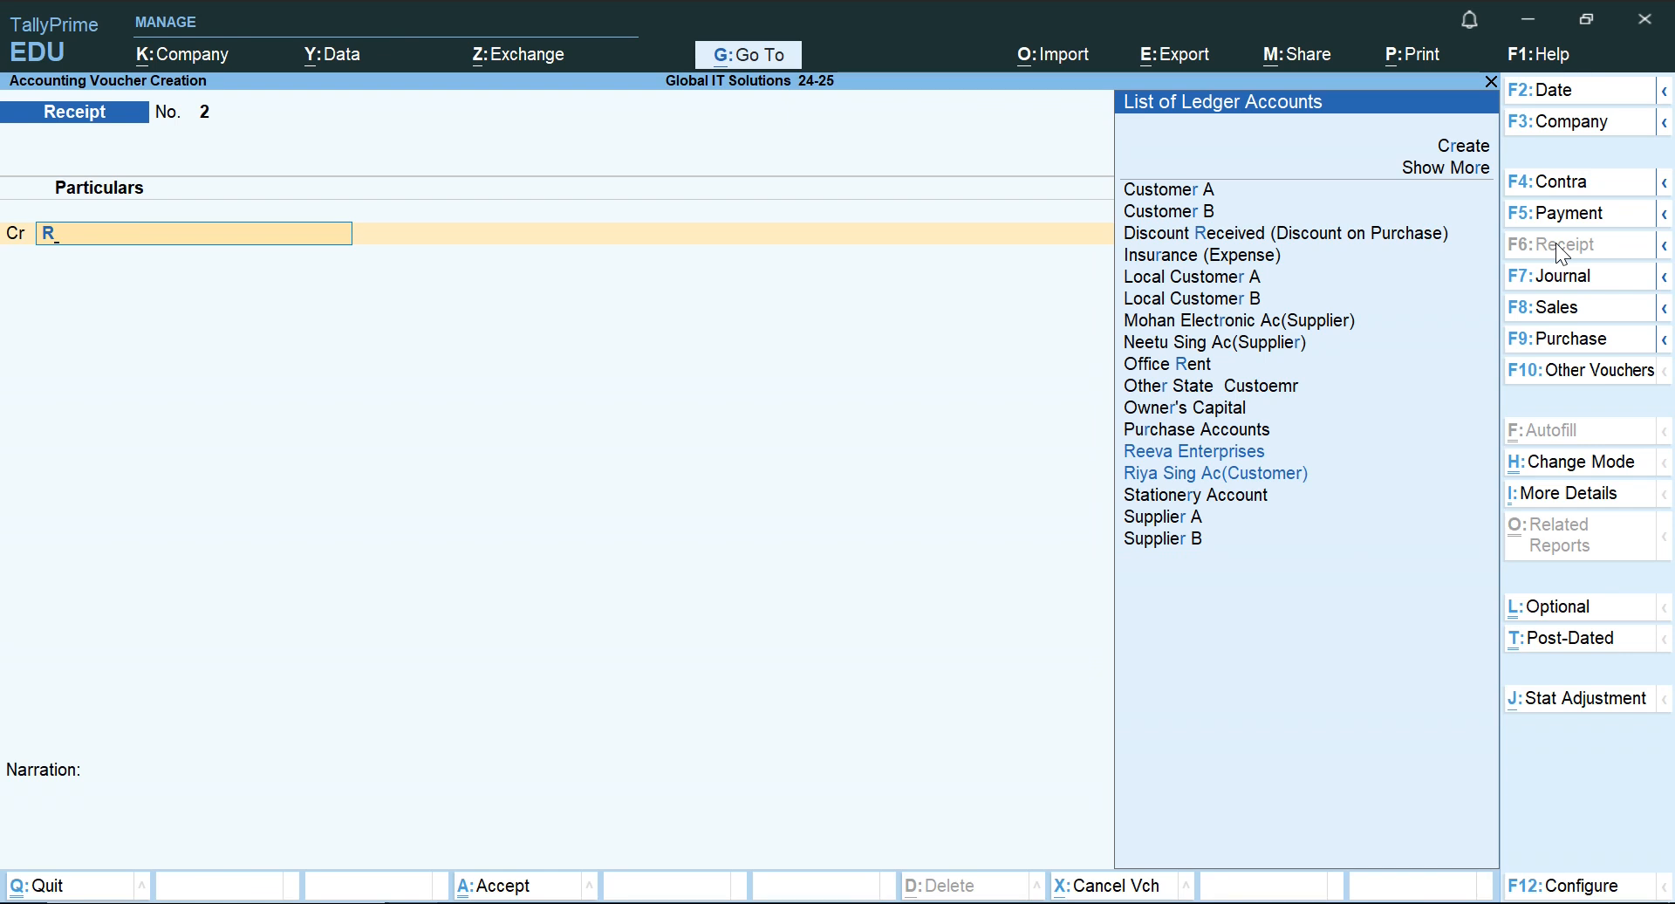
text(i)
key(Return)
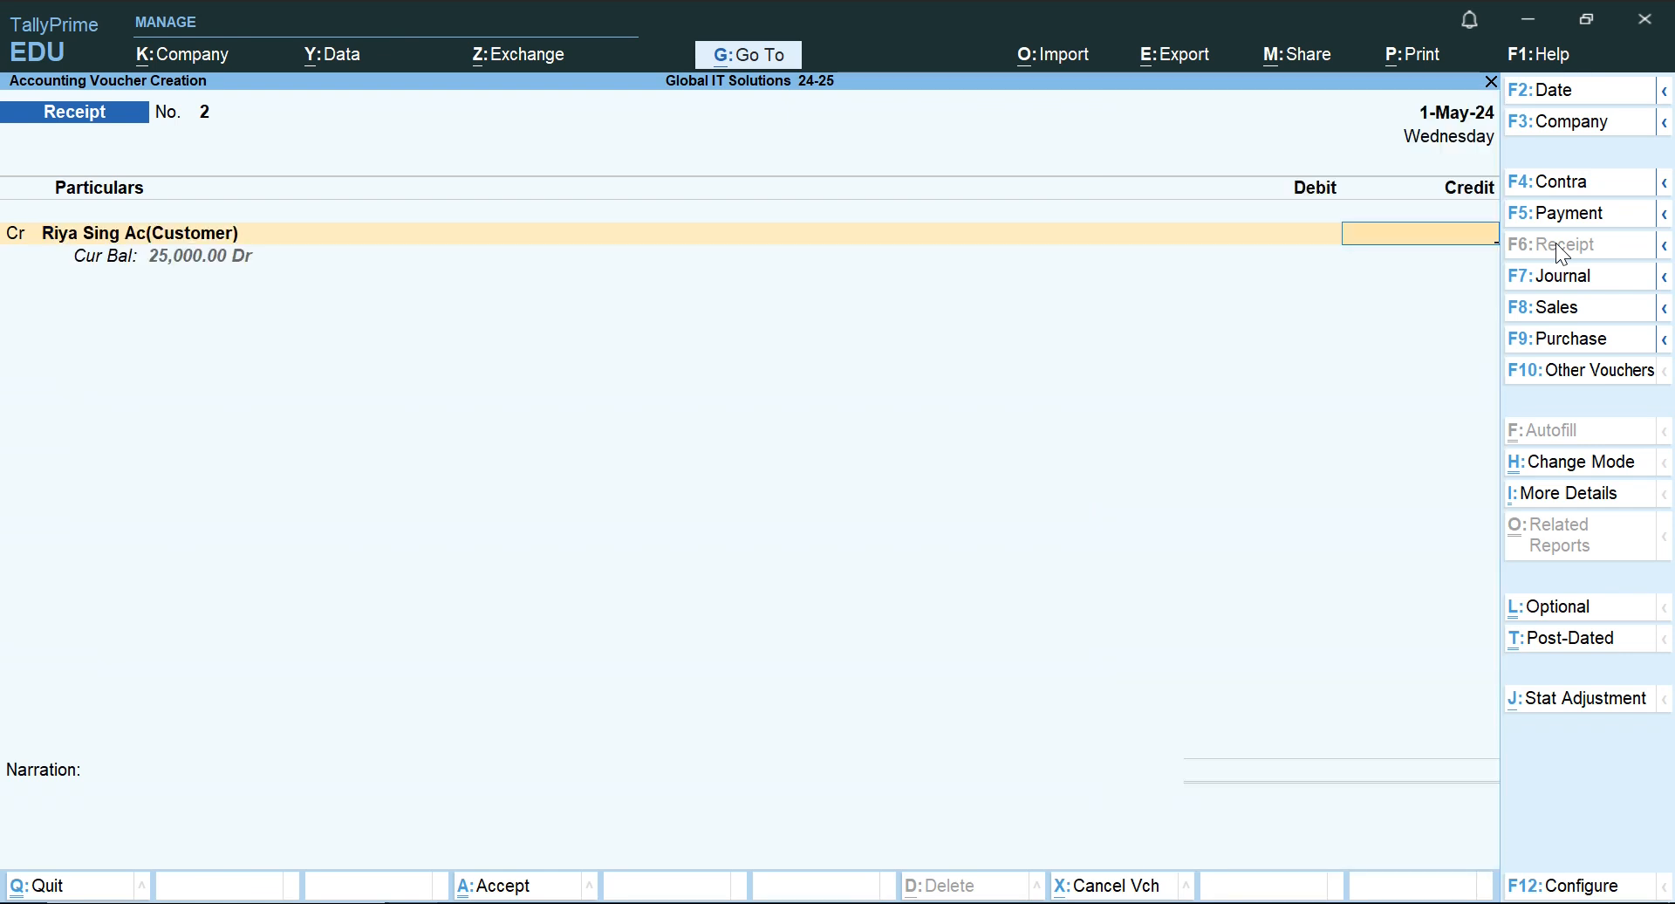
Recheck the cheque amount in the Word document and enter 25000 as the customer's credit amount in the Receipt voucher.
key(alt+Tab)
key(alt+Tab)
text(25)
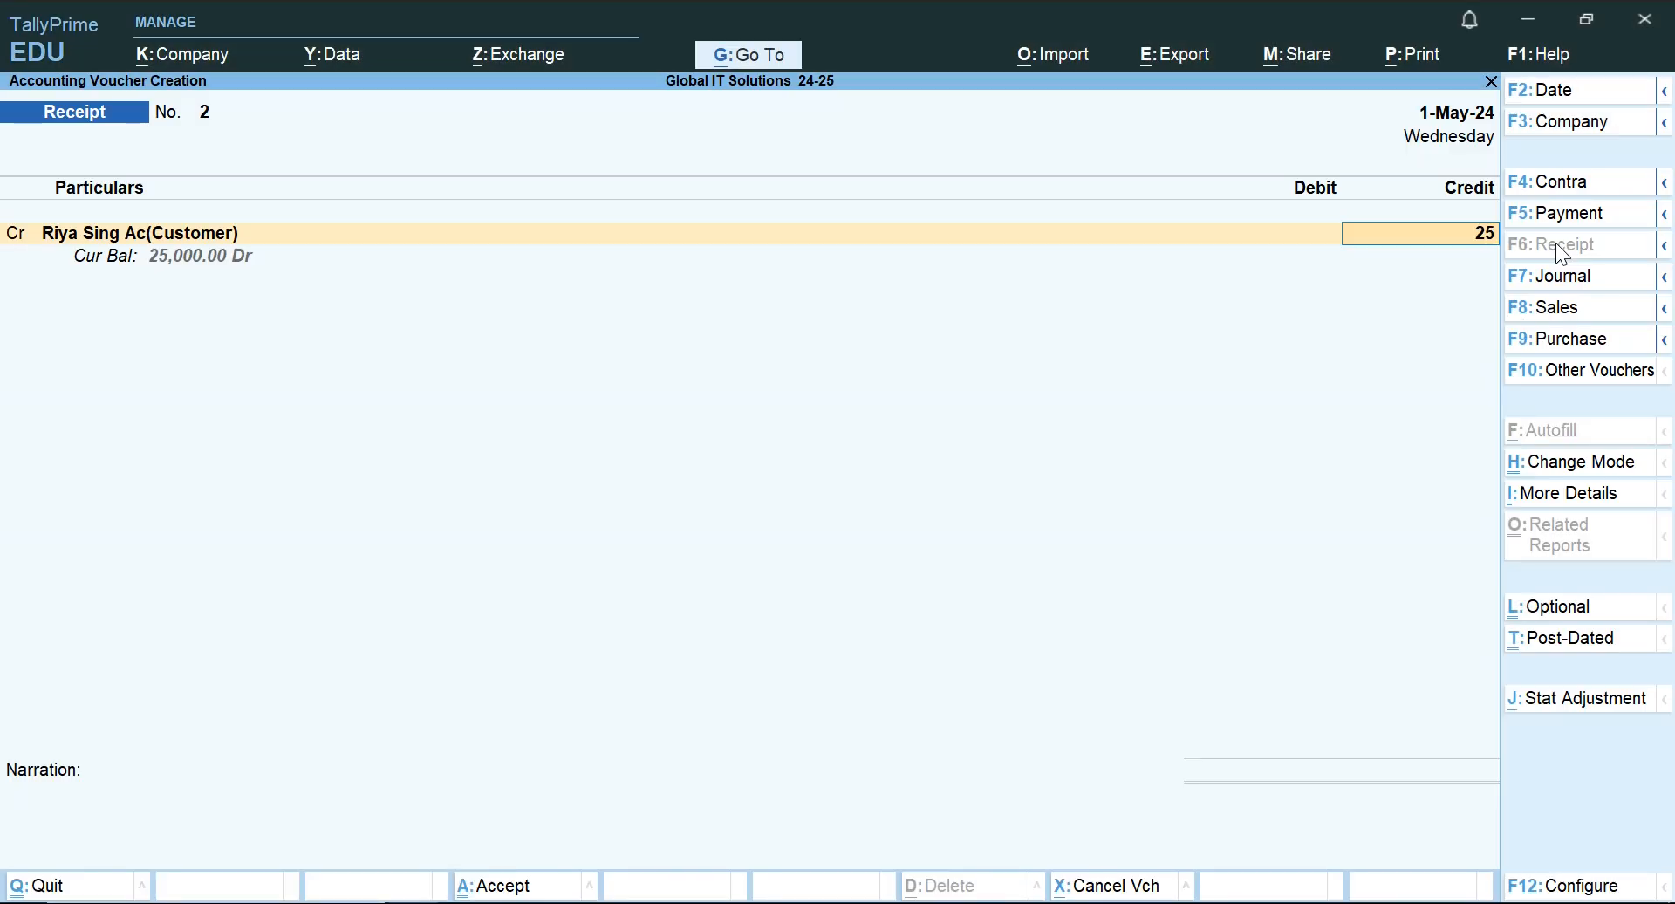
text(000)
key(Return)
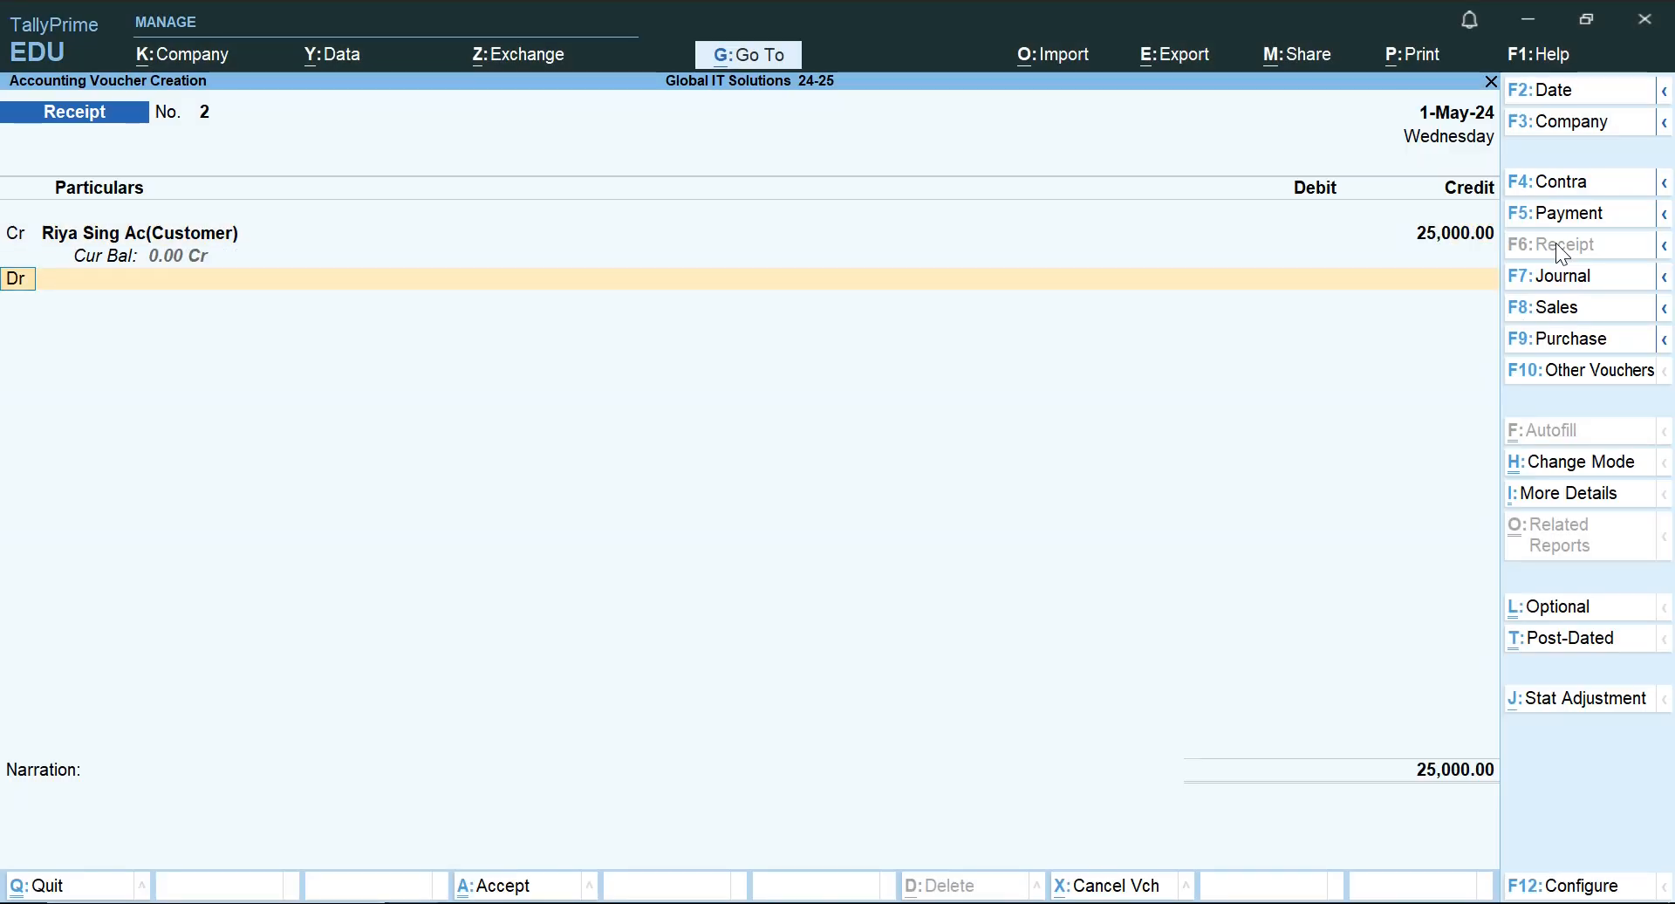
key(Return)
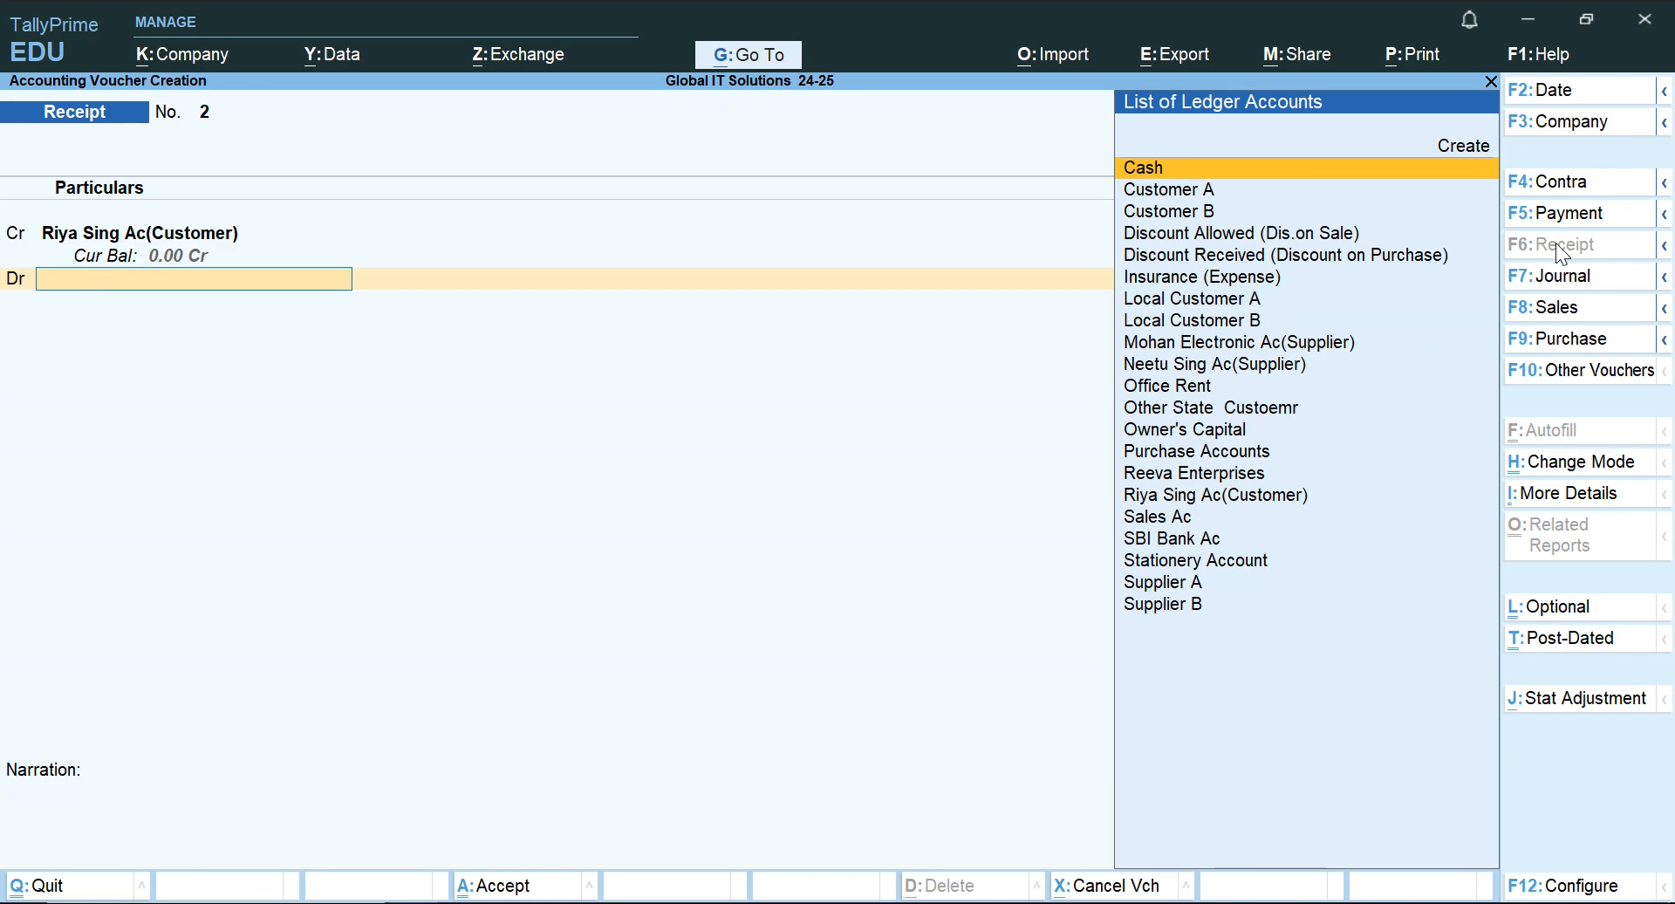
Switch to the Word document and reread the 2.6.2024 transaction about the cheque received from the customer.
key(alt+Tab)
key(Left)
key(Left)
key(Left)
key(Left)
key(Left)
key(Left)
key(Left)
key(Left)
key(Left)
key(Left)
key(Left)
key(Left)
key(Left)
key(Left)
key(Left)
key(Left)
key(Left)
key(Left)
key(Left)
key(Left)
key(Left)
key(Right)
key(Right)
key(Right)
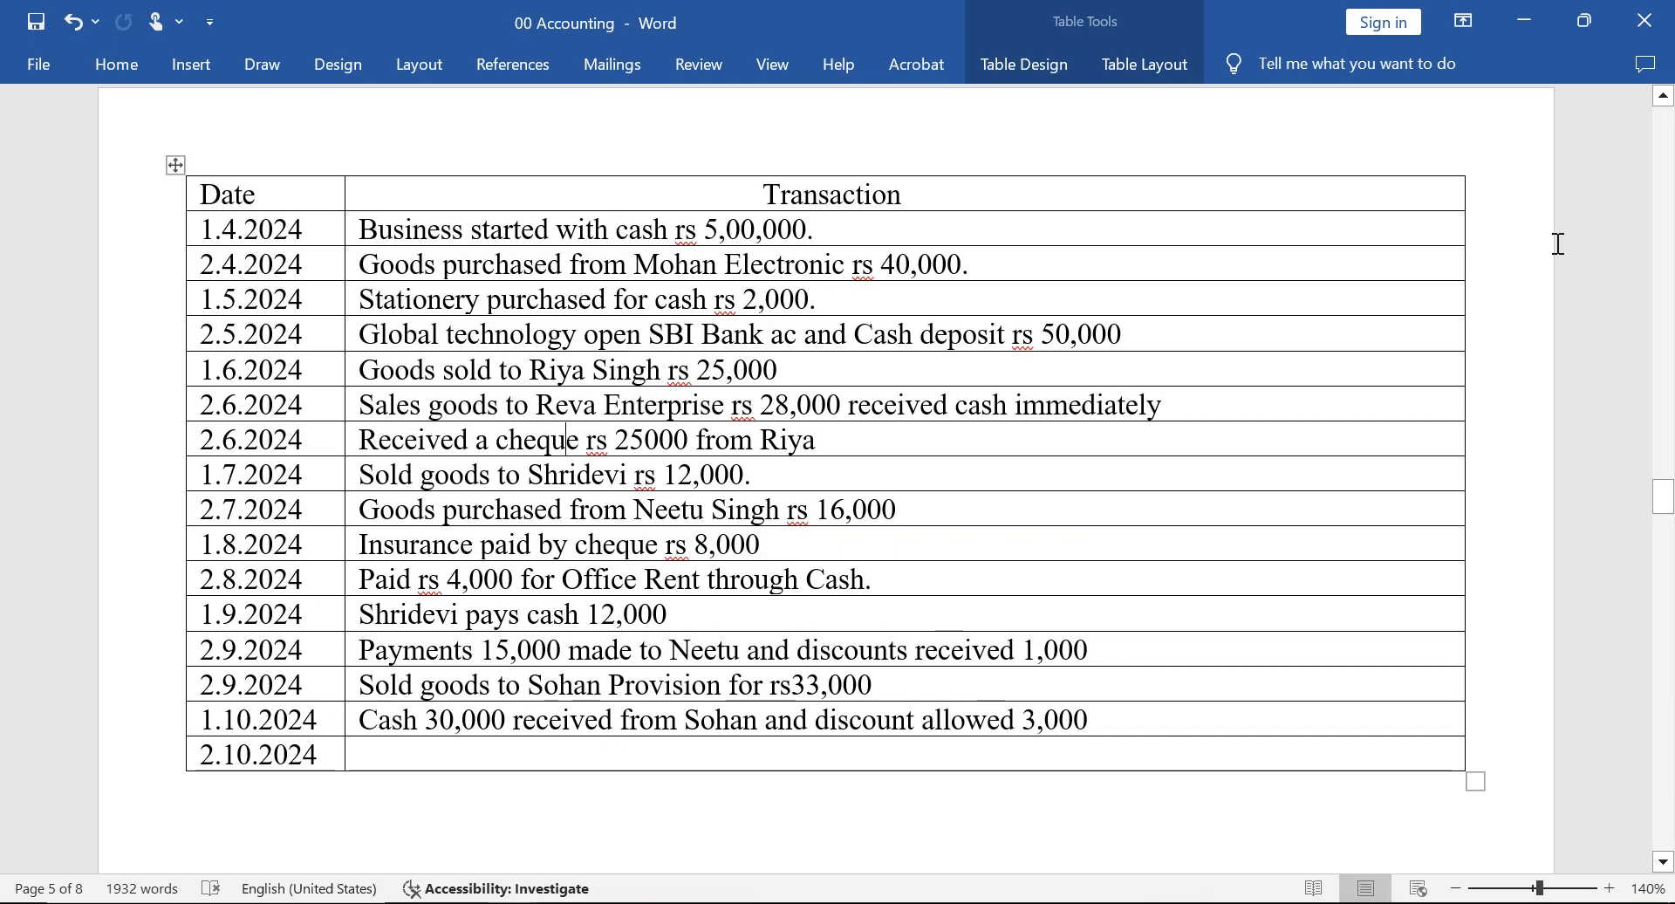
key(Right)
key(Right)
key(Right)
key(Right)
key(Right)
key(Right)
key(Right)
key(Right)
key(Right)
key(Right)
key(Right)
key(Right)
key(Right)
key(Right)
key(Right)
key(Right)
key(Right)
key(Right)
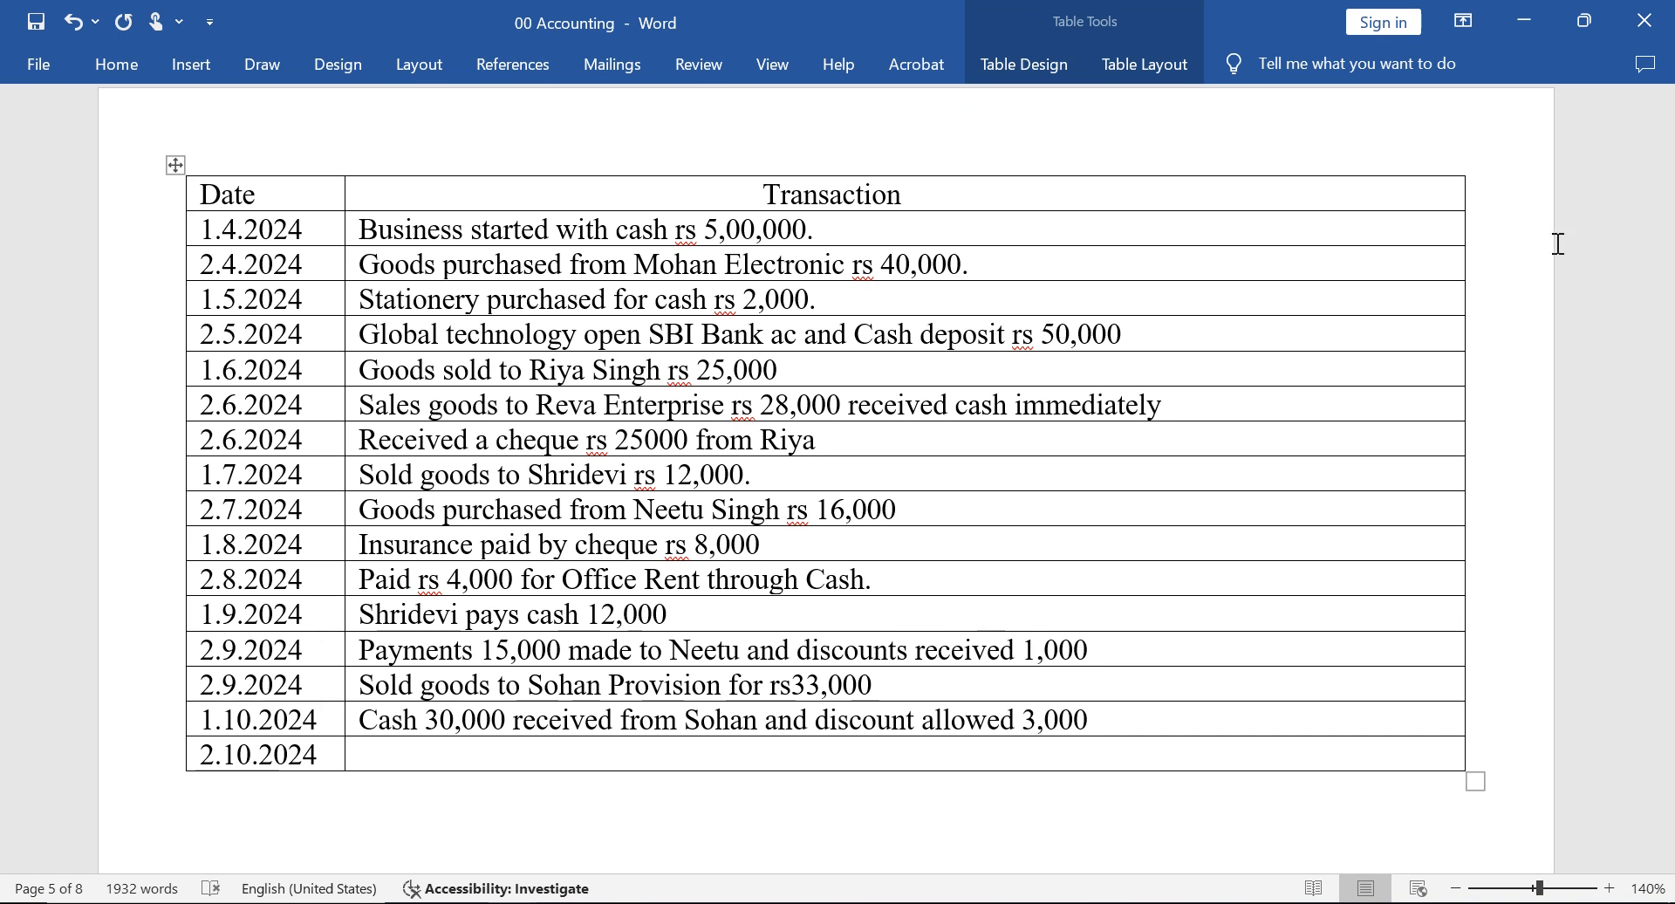
Return to TallyPrime and debit SBI Bank Ac with 25,000 in the Receipt voucher.
key(alt+Tab)
text(Ban)
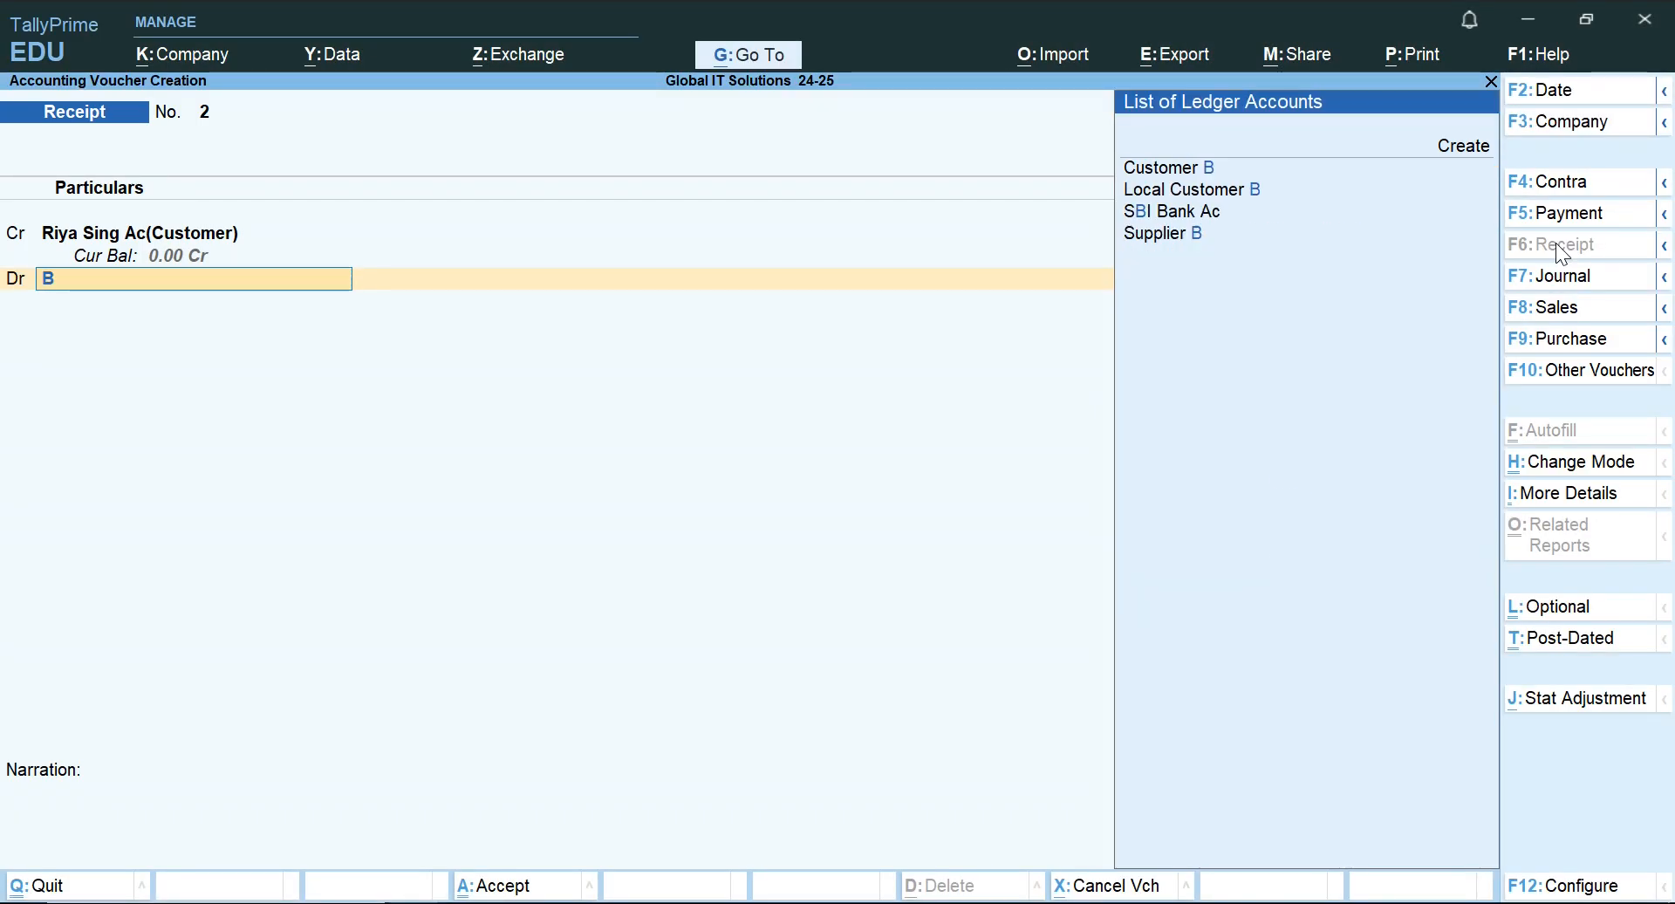
key(Return)
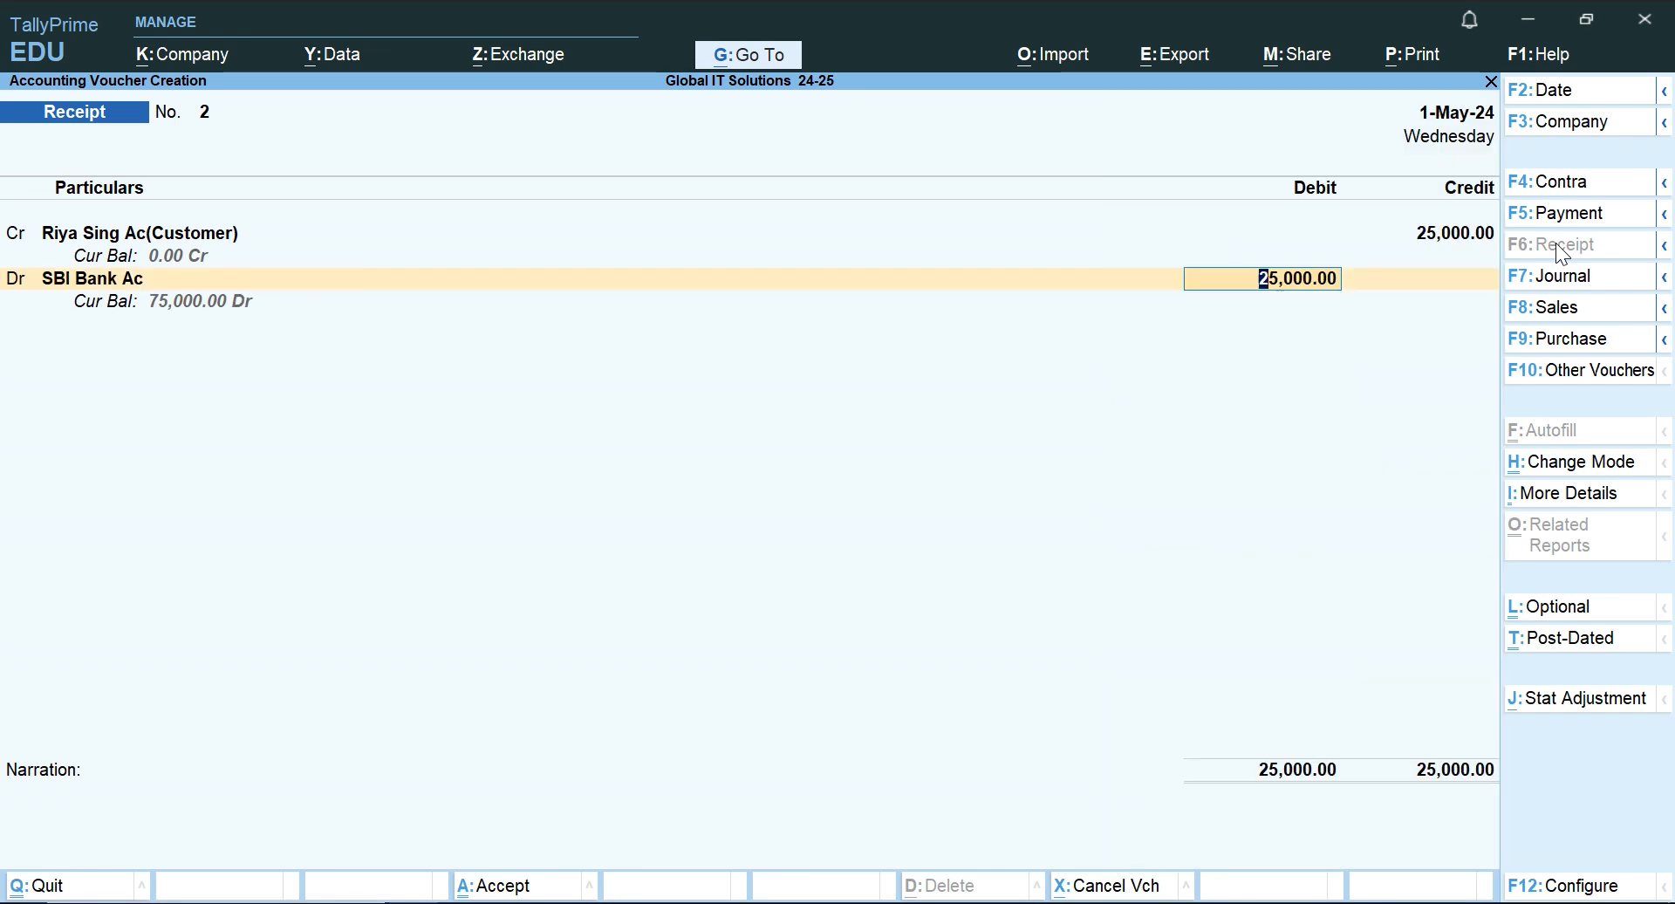
key(Return)
Accept the Cheque/DD bank allocation without instrument number or bank name, and save the Receipt voucher without a narration.
key(Return)
key(Return)
key(Return)
key(Return)
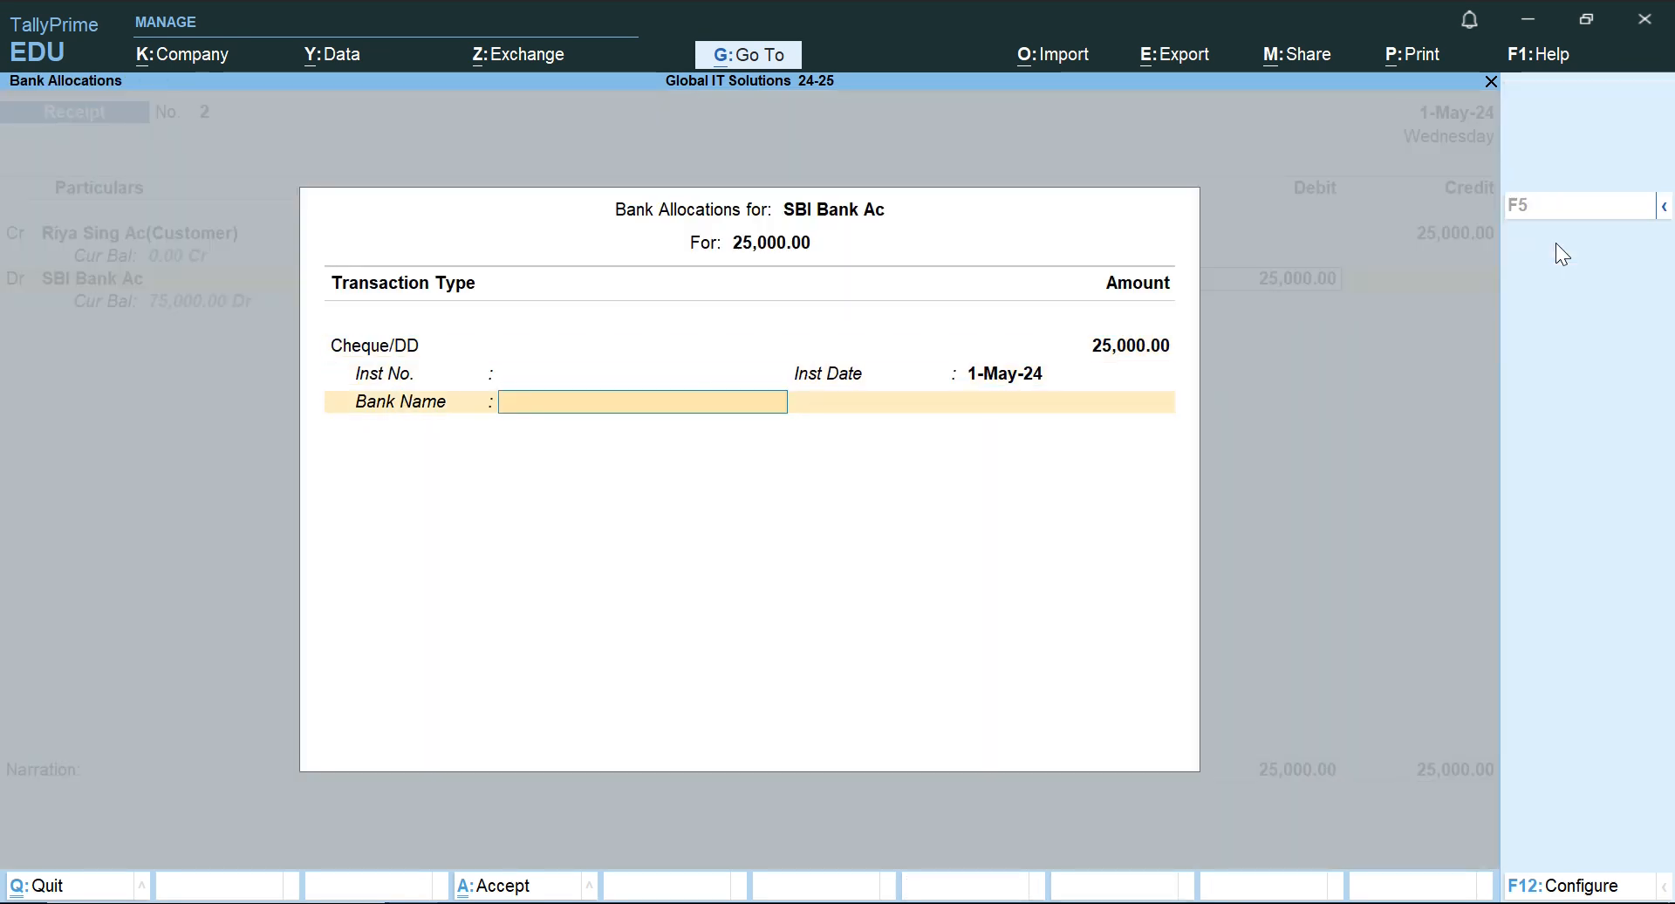
key(Return)
key(Return)
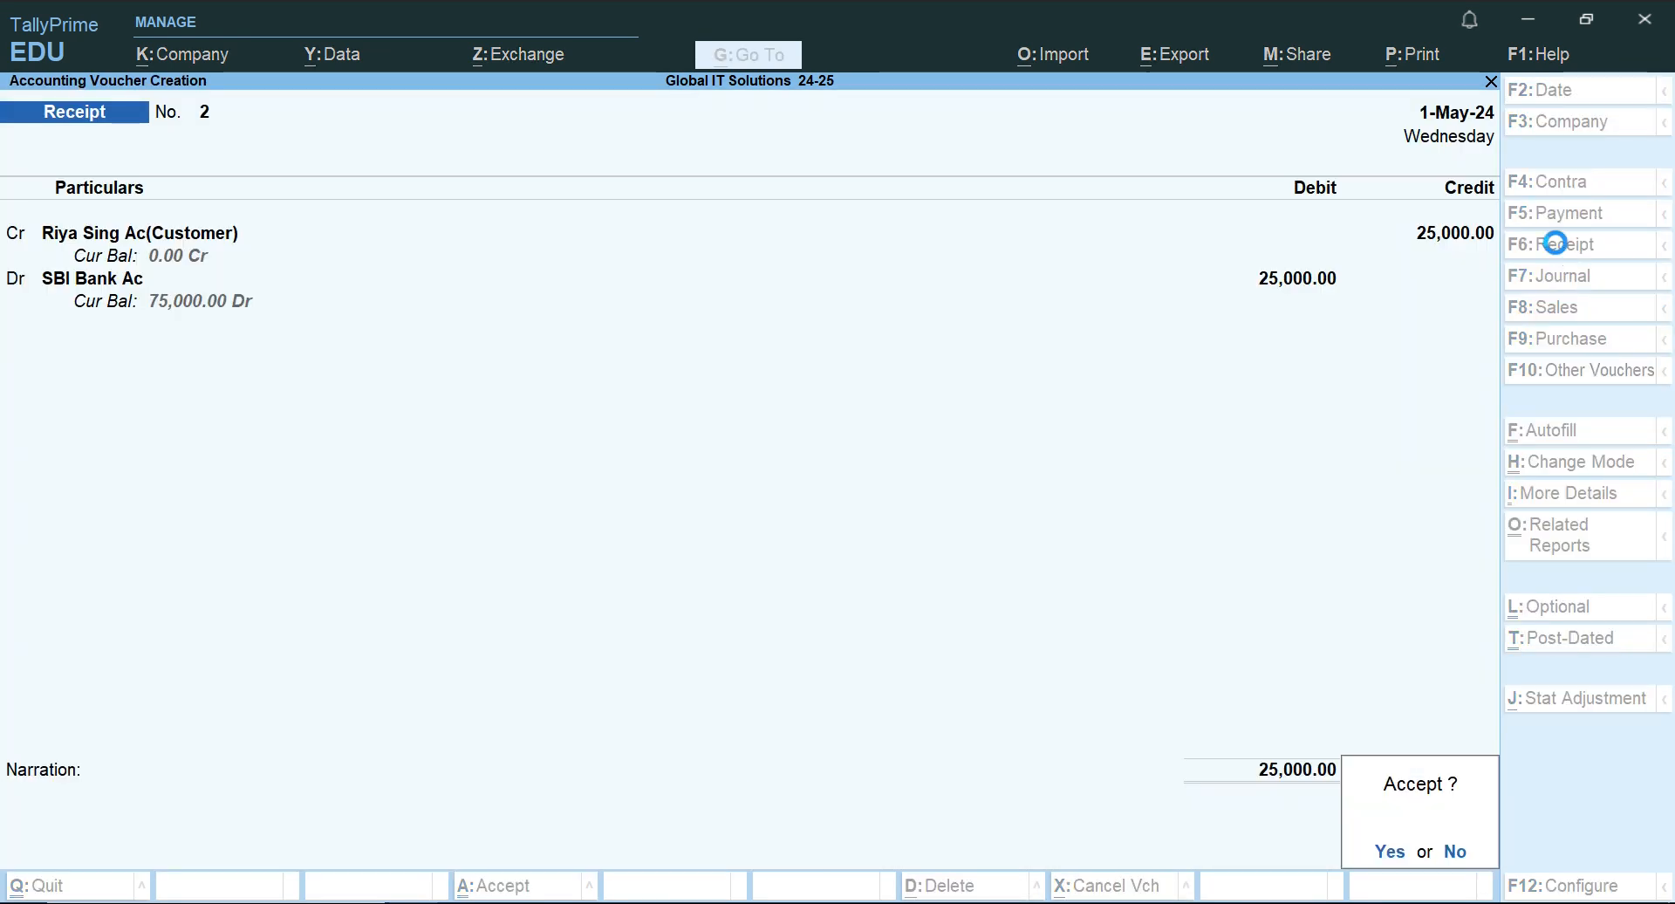
key(Return)
Switch to the Word document, read the 1.7.2024 transaction about goods sold to a customer, and return to TallyPrime.
key(alt+Tab)
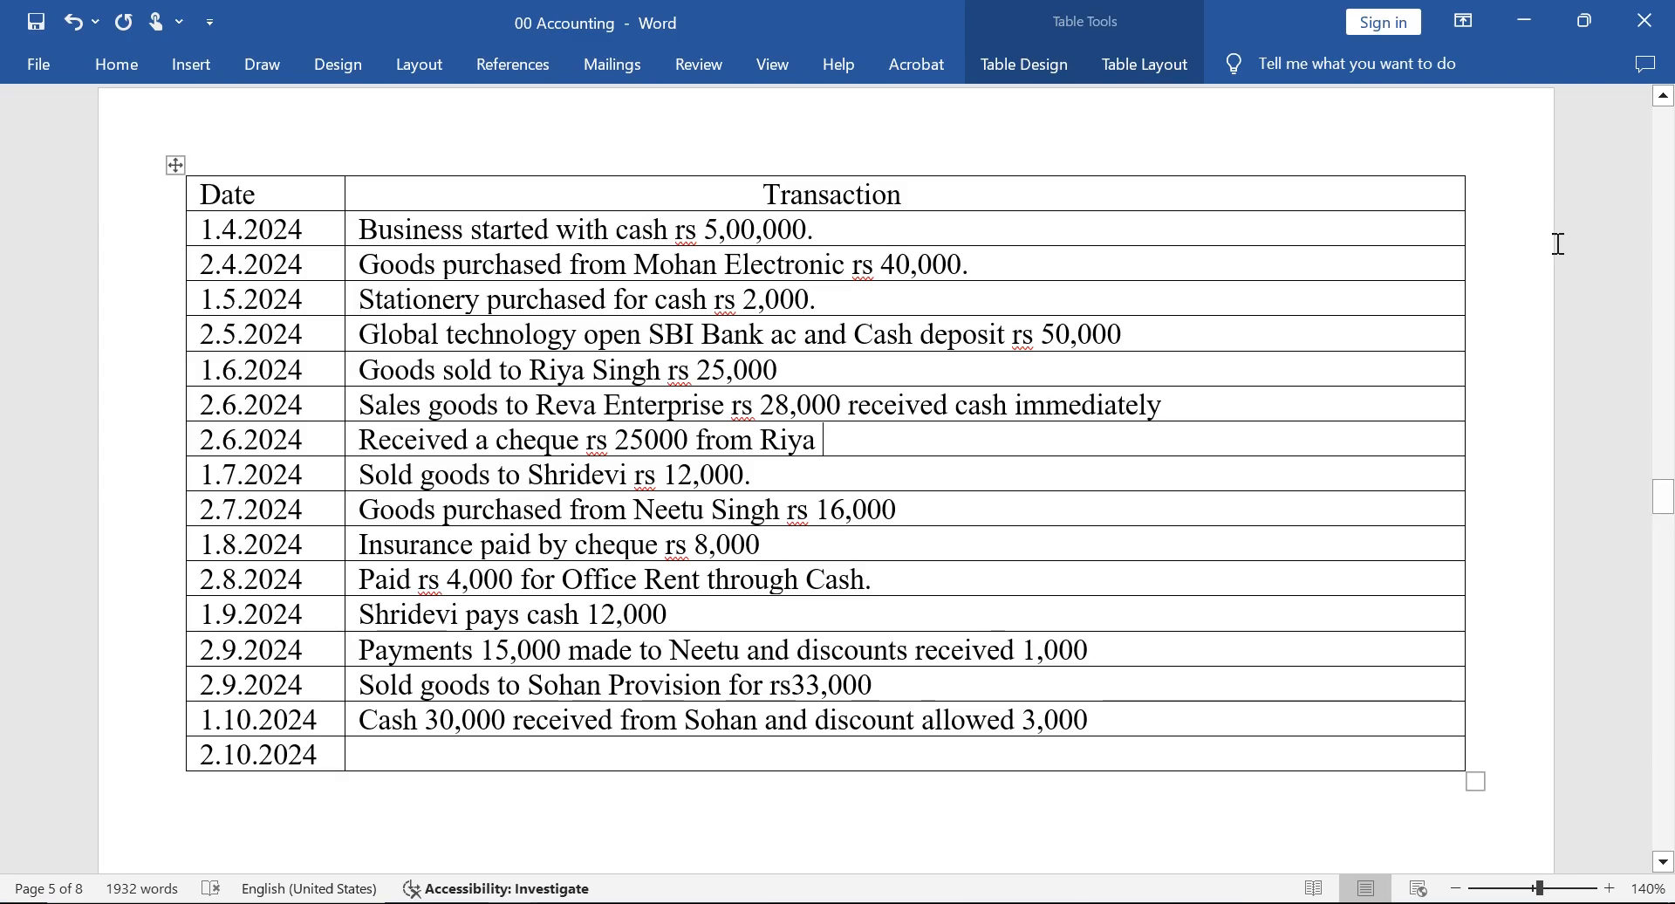
key(Left)
key(Left)
key(Left)
key(Left)
key(Left)
key(Left)
key(Left)
key(Left)
key(Left)
key(Left)
key(Left)
key(Left)
key(Left)
key(Left)
key(Left)
key(Left)
key(Left)
key(Left)
key(Left)
key(Left)
key(Left)
key(Left)
key(Left)
key(Left)
key(Left)
key(Left)
key(Left)
key(Left)
key(Left)
key(Right)
key(Right)
key(Right)
key(Right)
key(Right)
key(Right)
key(Right)
key(Right)
key(Right)
key(Right)
key(Right)
key(Right)
key(Right)
key(Right)
key(Right)
key(Right)
key(Right)
key(Right)
key(Right)
key(Right)
key(alt+Tab)
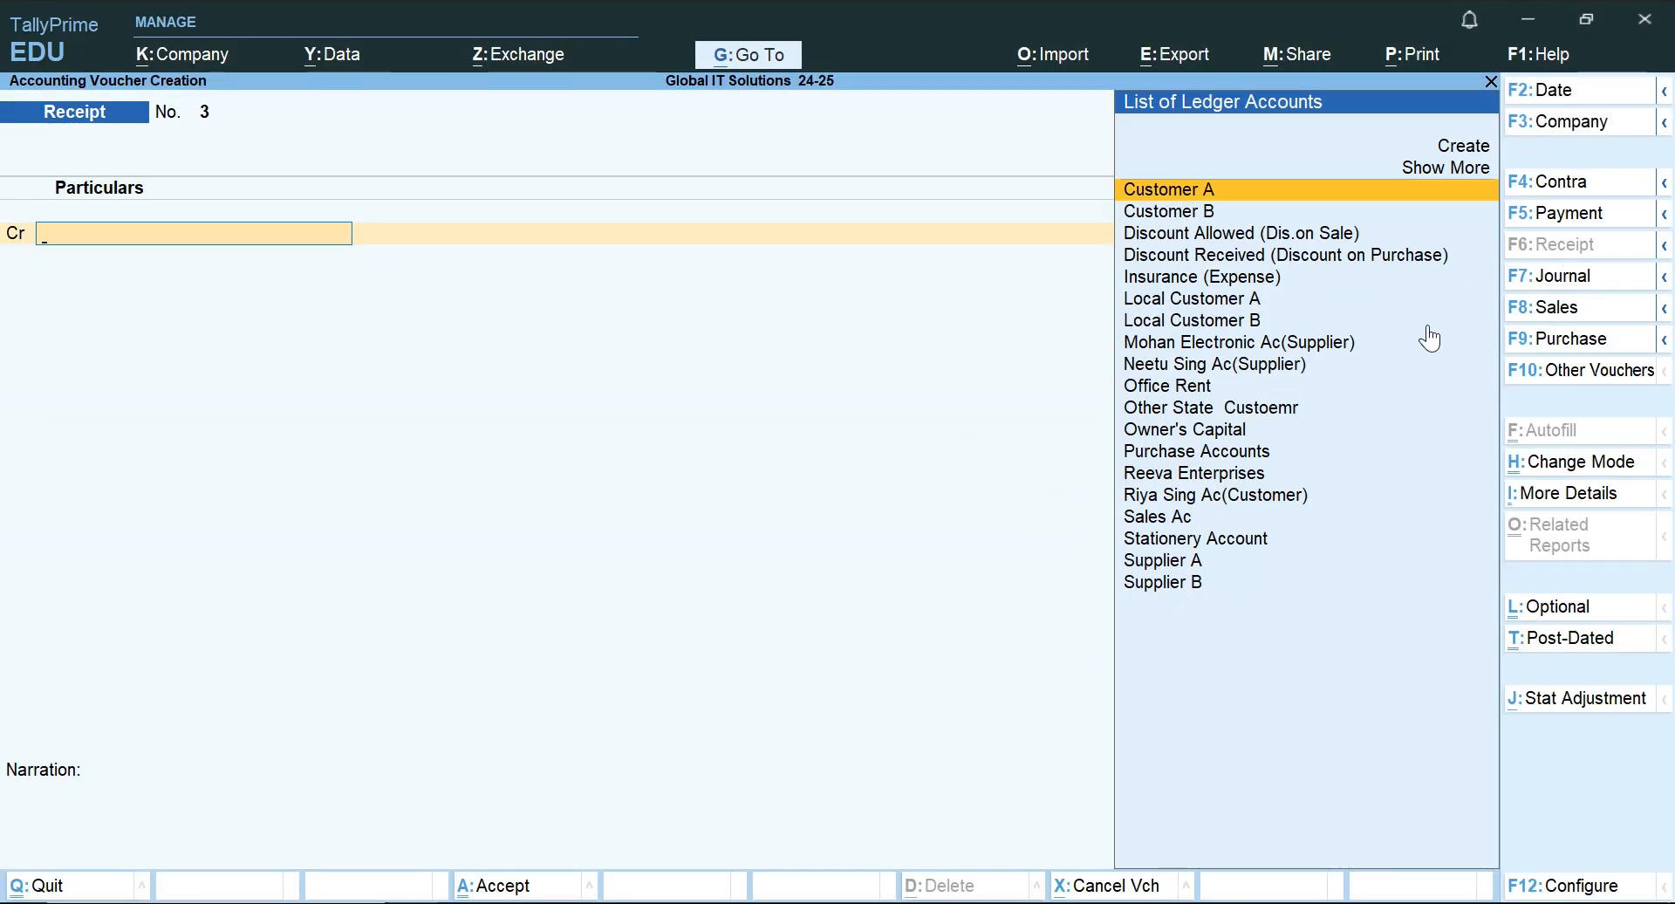
Start a Sales voucher and recheck the 1.7.2024 sale in the Word document before returning to TallyPrime.
click(1563, 310)
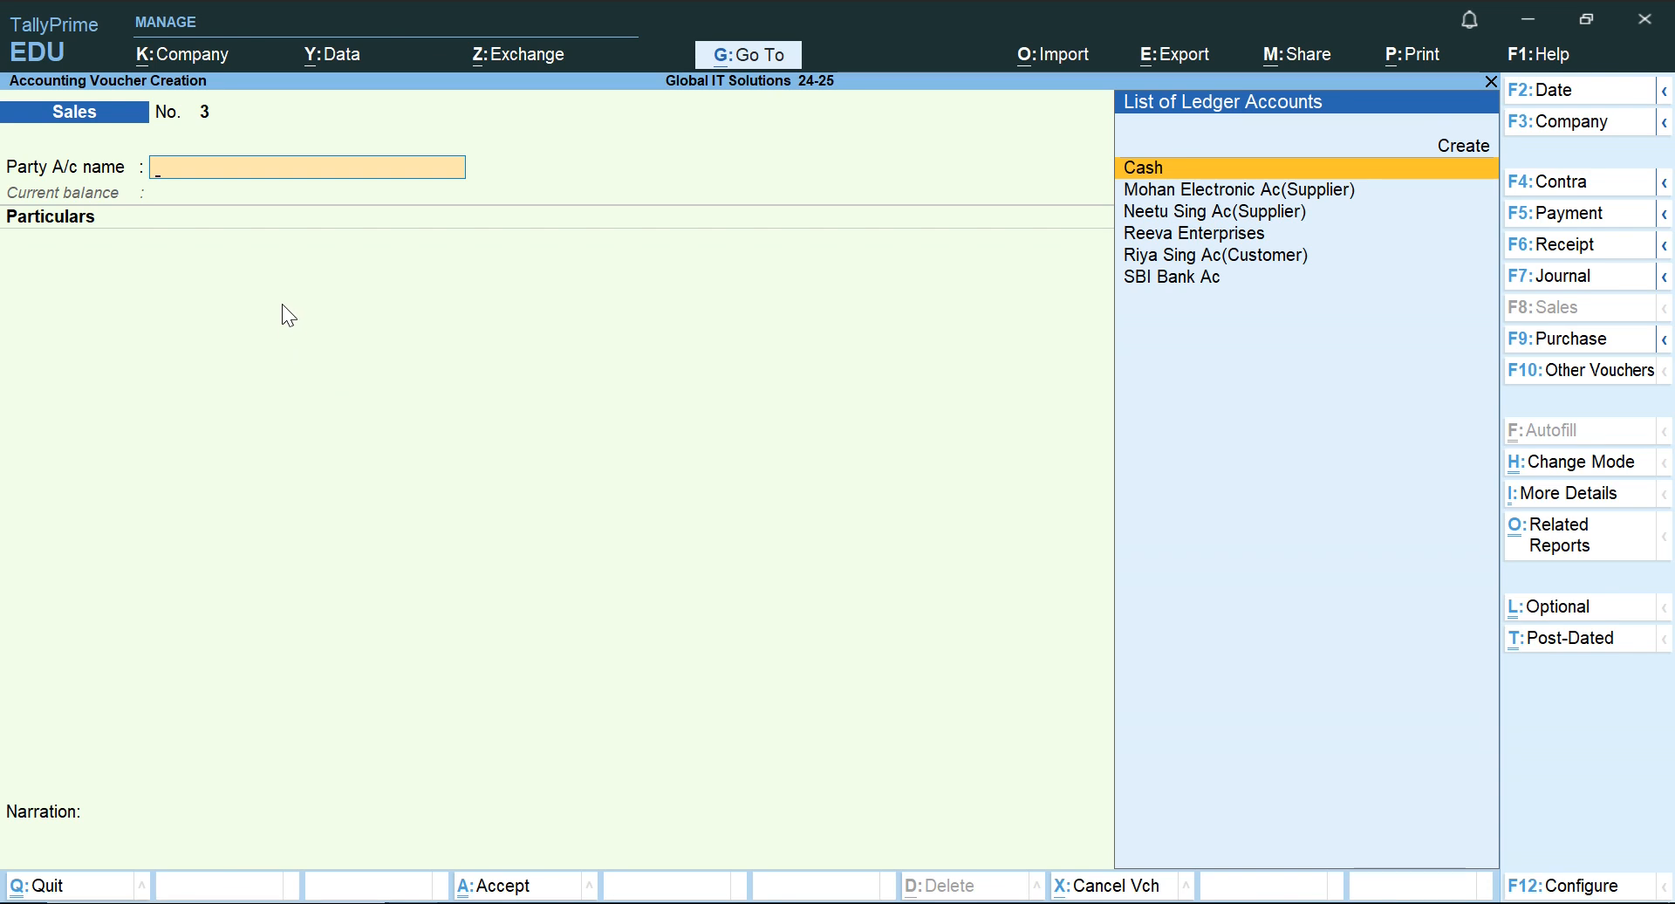
key(alt+Tab)
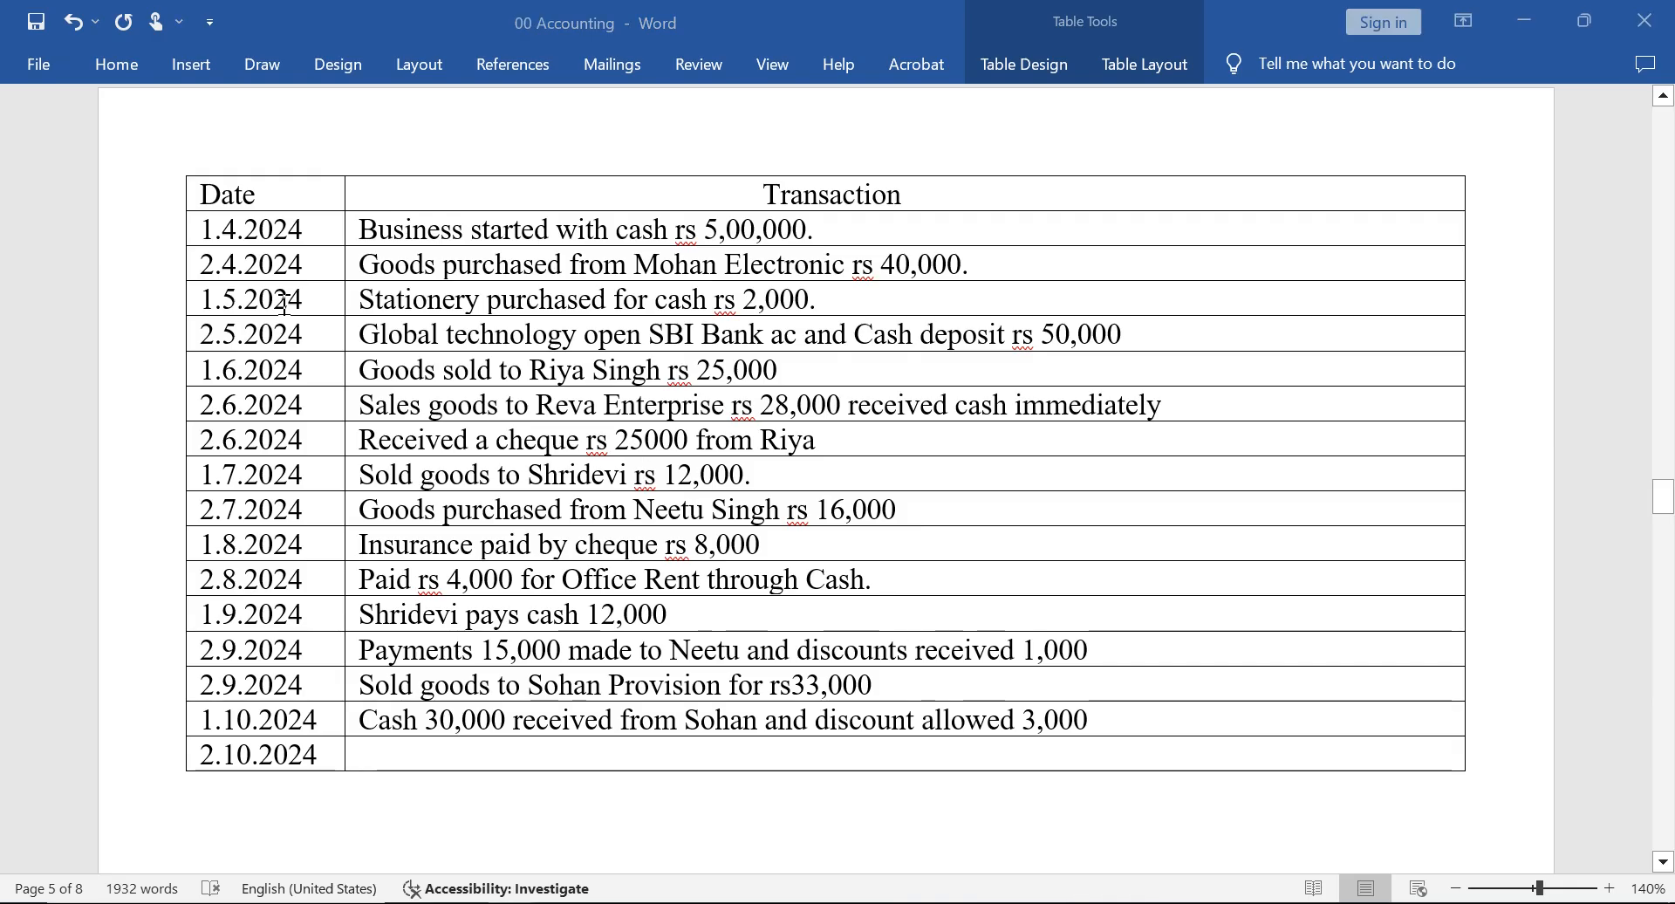
key(alt+Tab)
Look through the Sales voucher's party ledger list for the account of the 1.7.2024 customer.
key(Down)
key(Down)
key(Down)
key(Down)
key(Down)
key(Up)
key(Up)
key(Up)
key(Up)
key(Up)
key(Up)
key(Down)
key(Down)
key(Down)
key(Down)
key(Down)
key(Down)
key(Up)
key(Up)
key(Up)
key(Up)
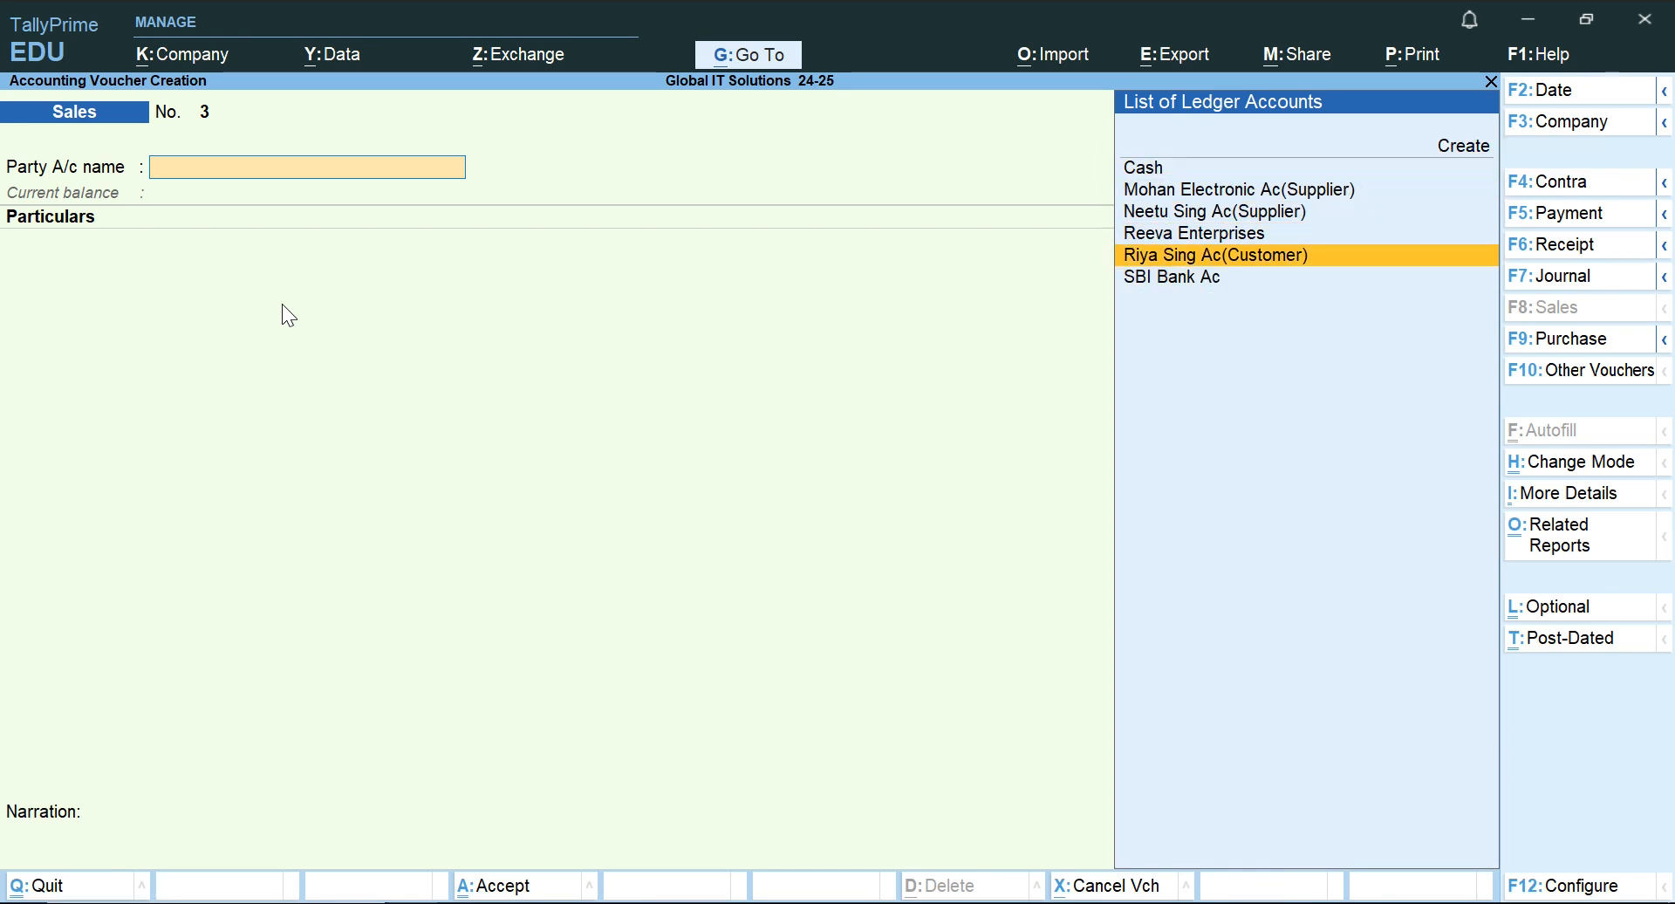
key(Up)
key(Up)
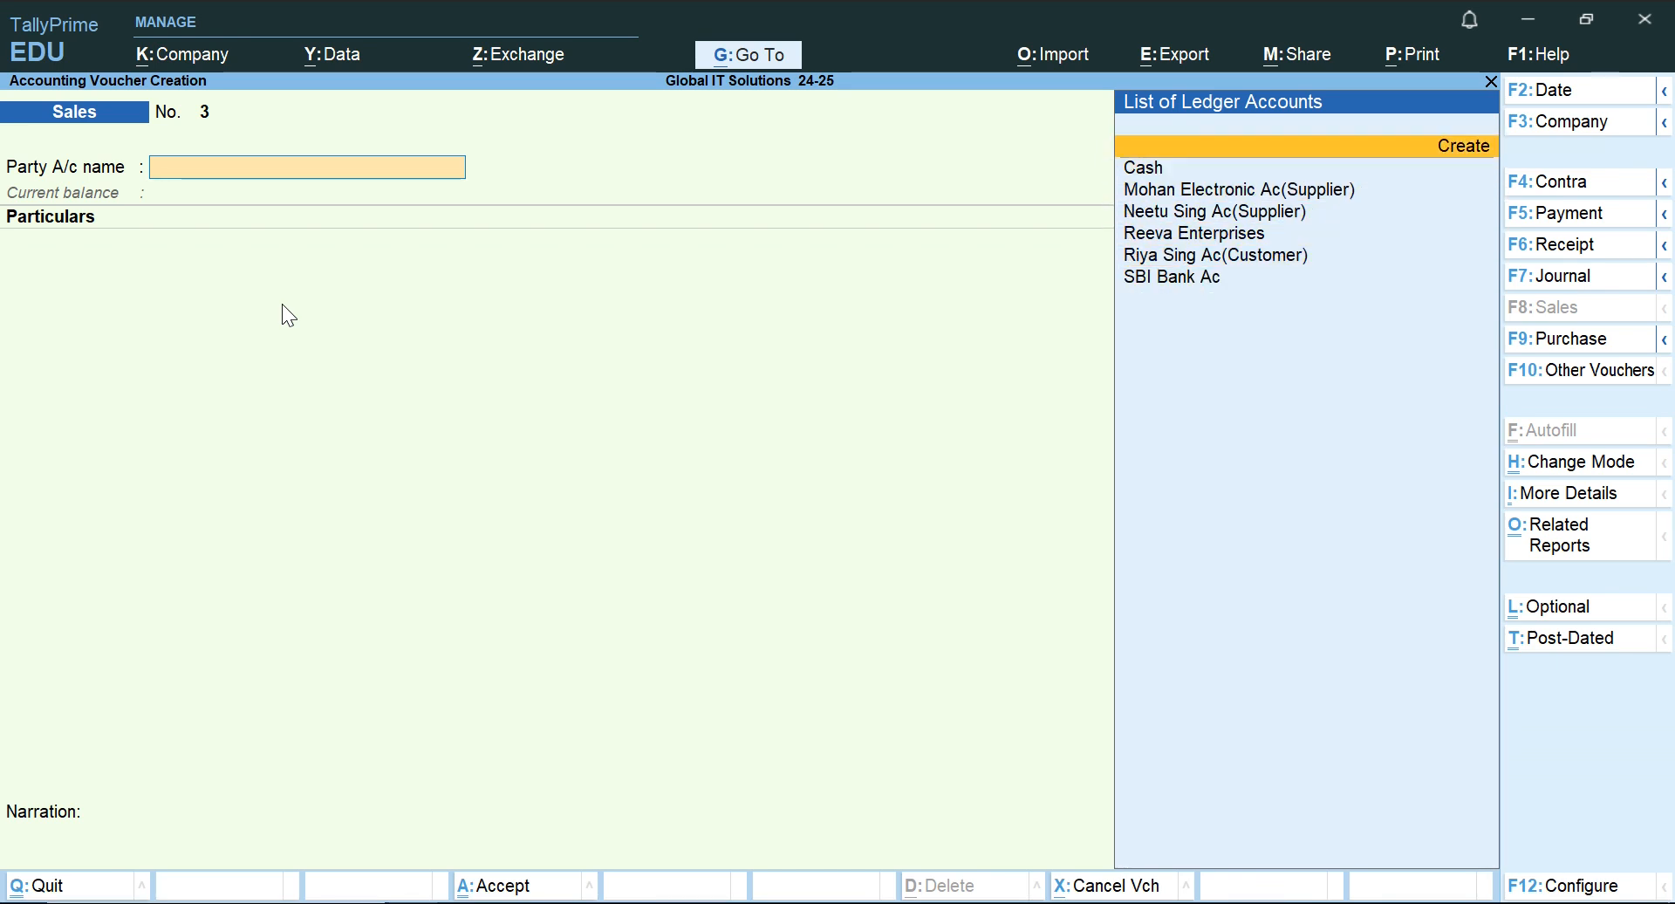
key(Return)
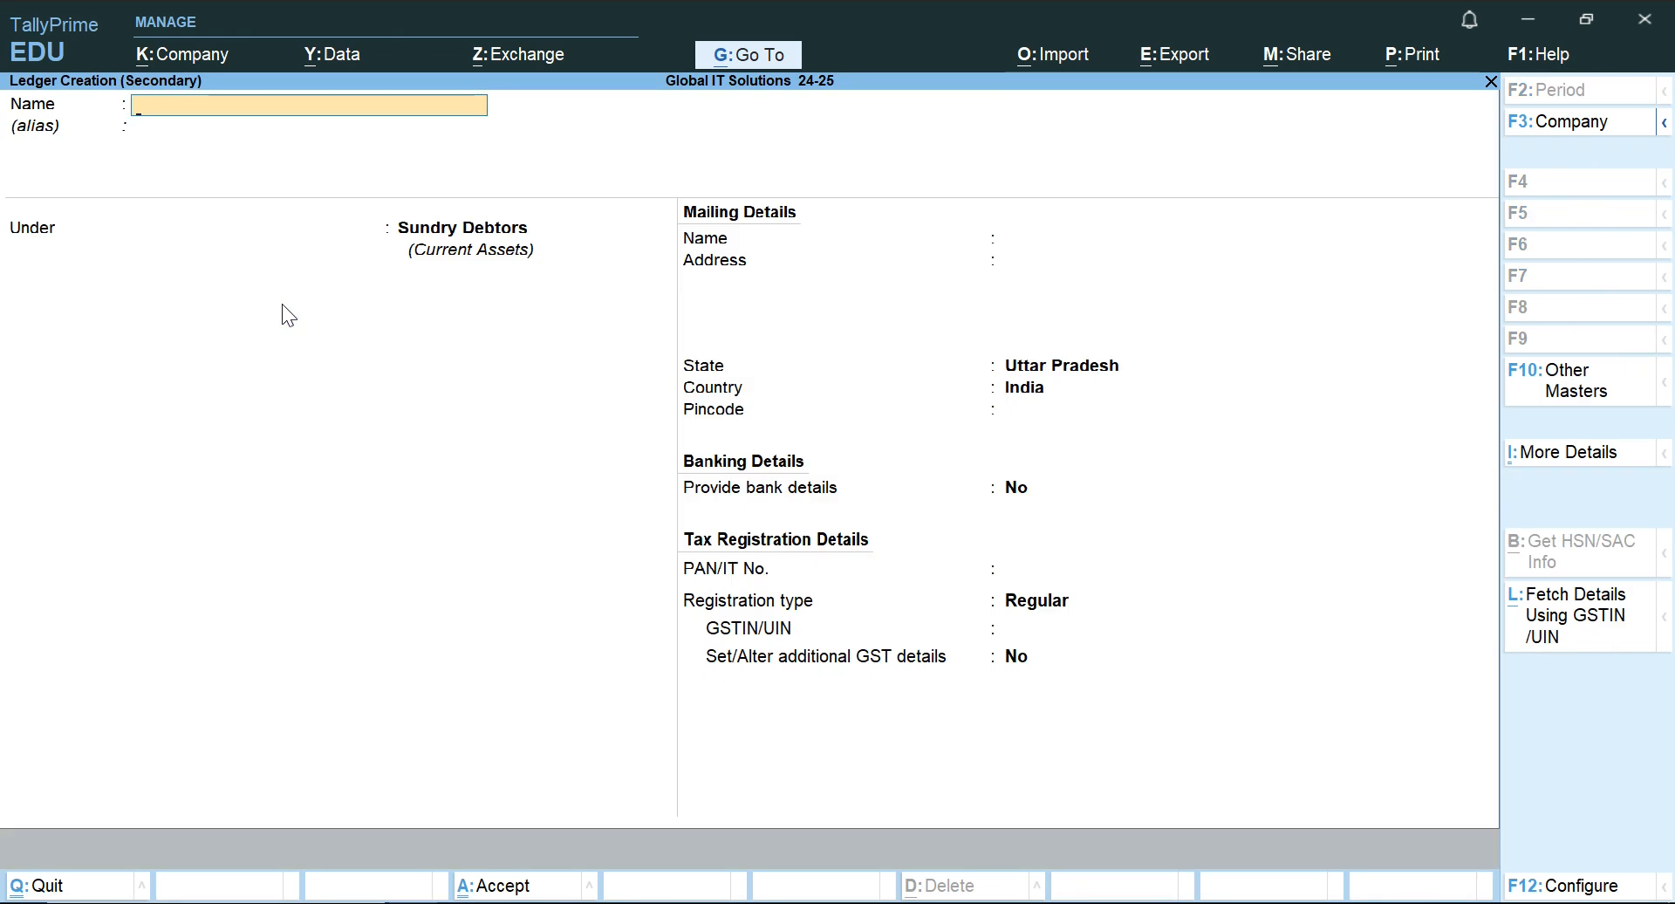
key(Escape)
key(Return)
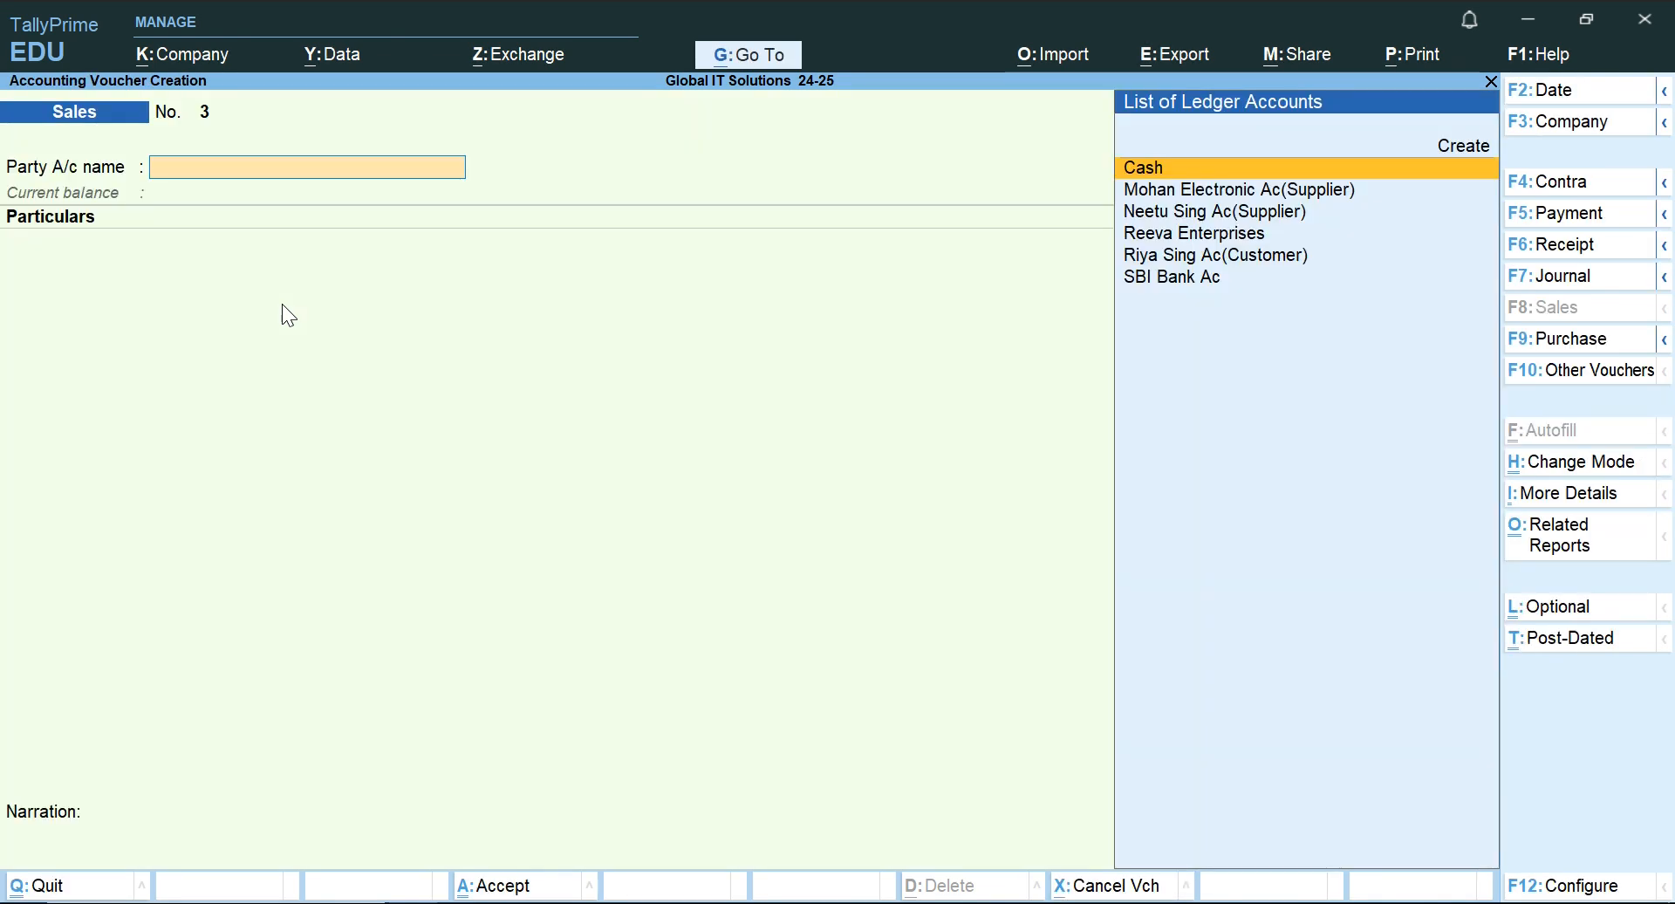
Leave the Sales voucher unsaved and start creating a new ledger from the Gateway of Tally.
key(Escape)
key(Return)
key(Escape)
key(Escape)
key(Down)
key(Down)
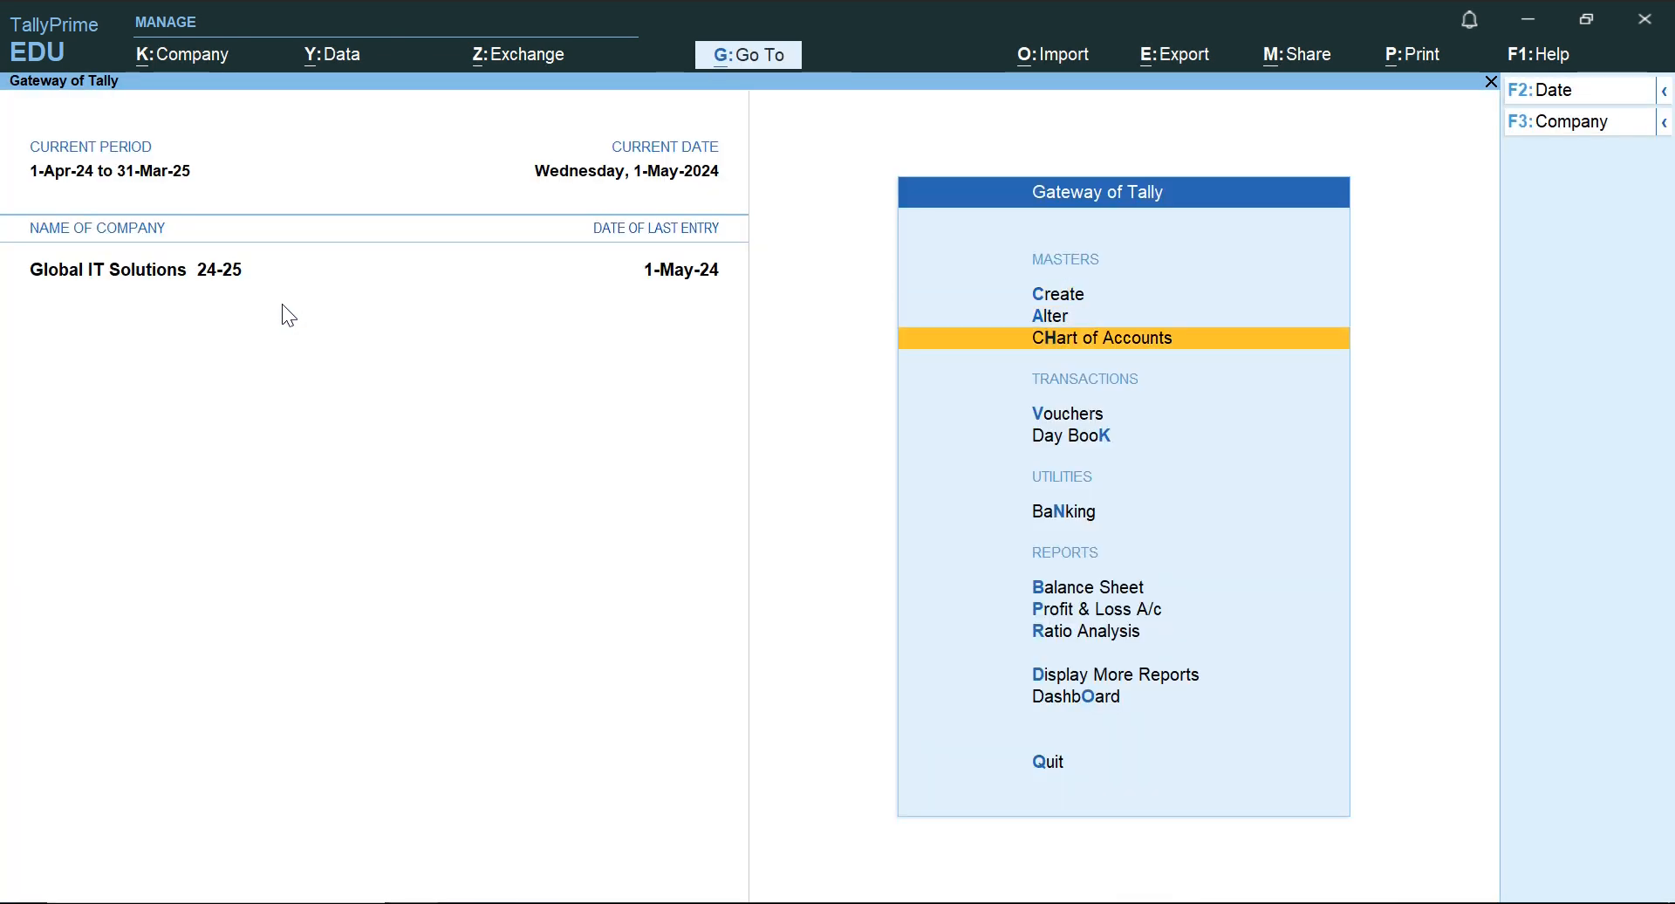
key(Up)
key(Up)
key(Return)
key(Down)
key(Return)
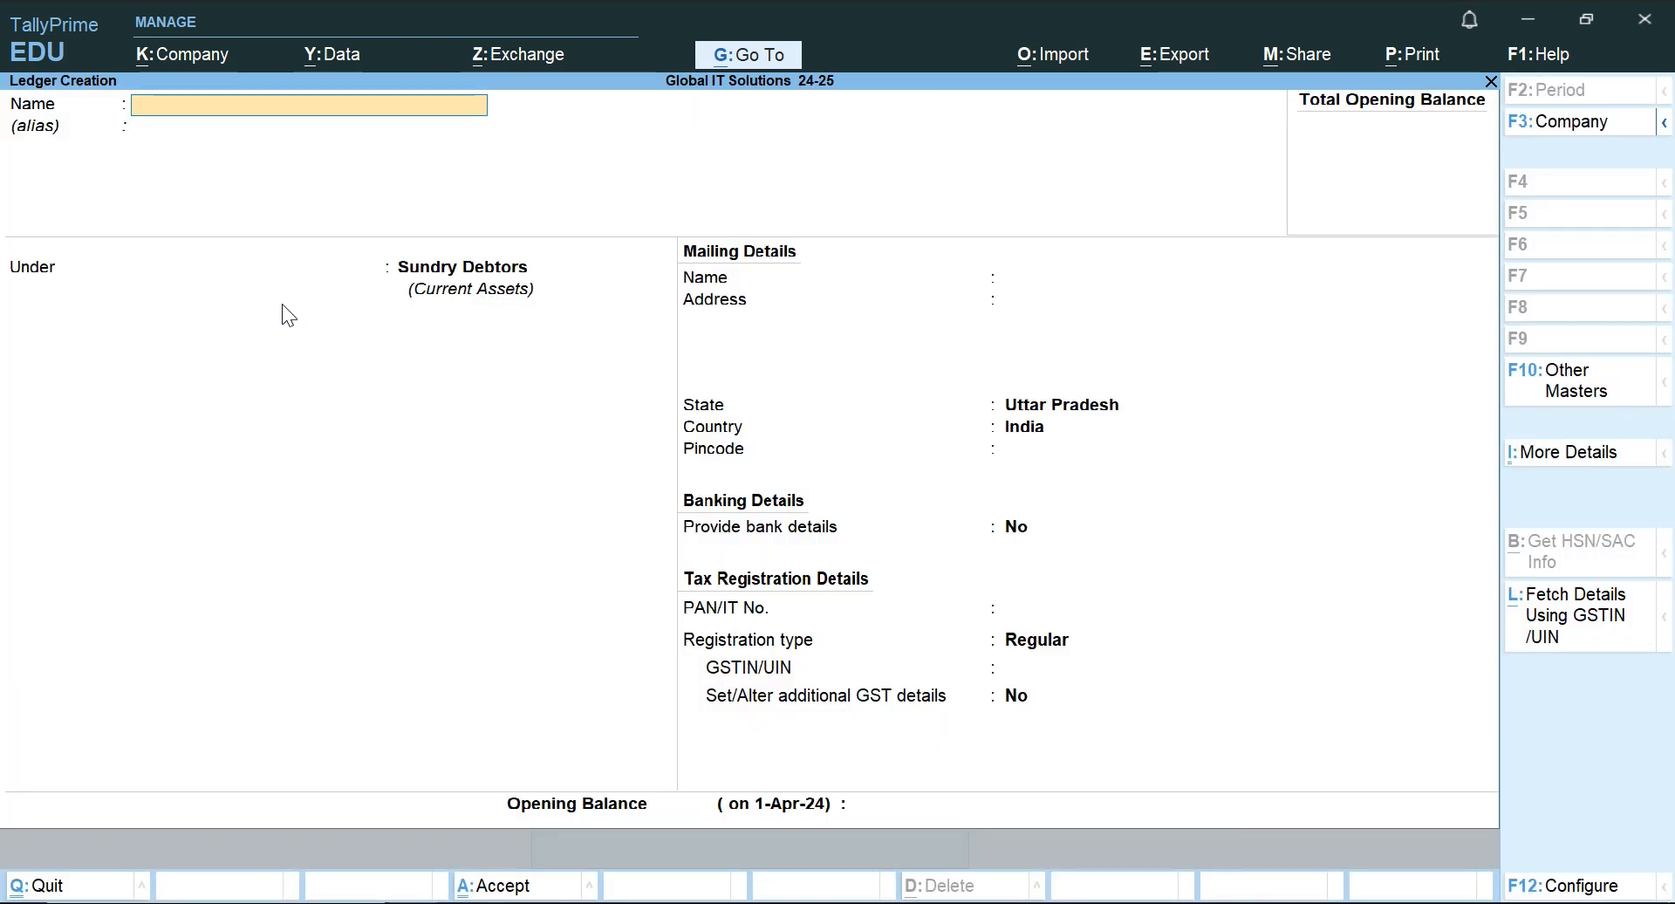
Name the new ledger with the 1.7.2024 customer's name followed by "Actress", leaving the alias empty.
text(Shre)
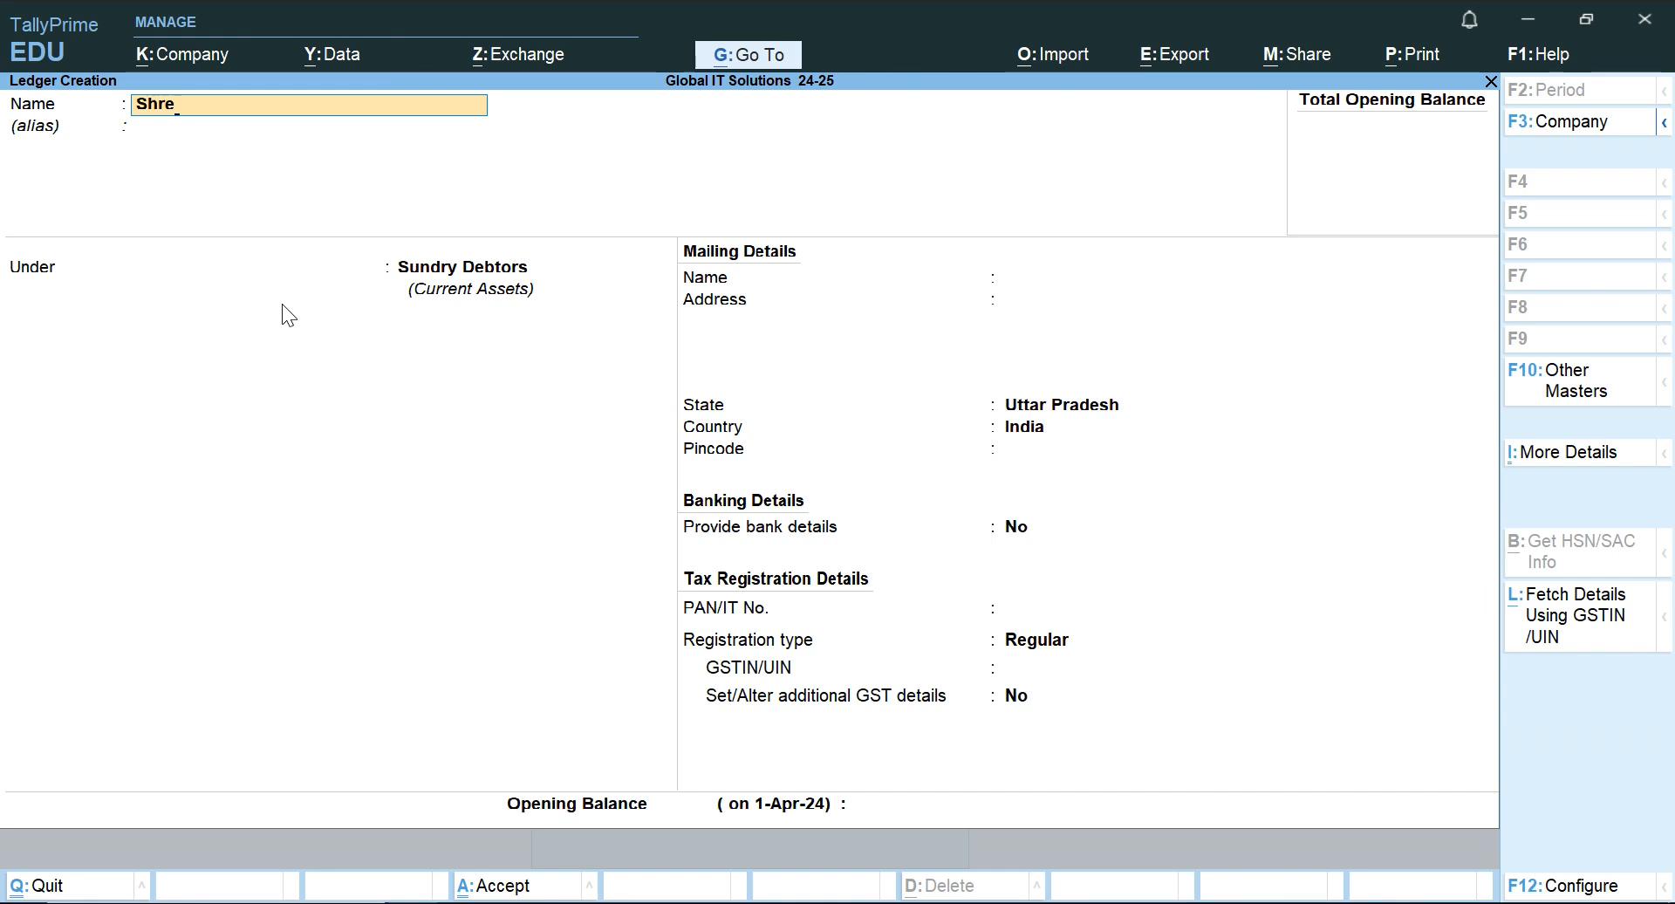
text(devi)
key(Return)
key(BackSpace)
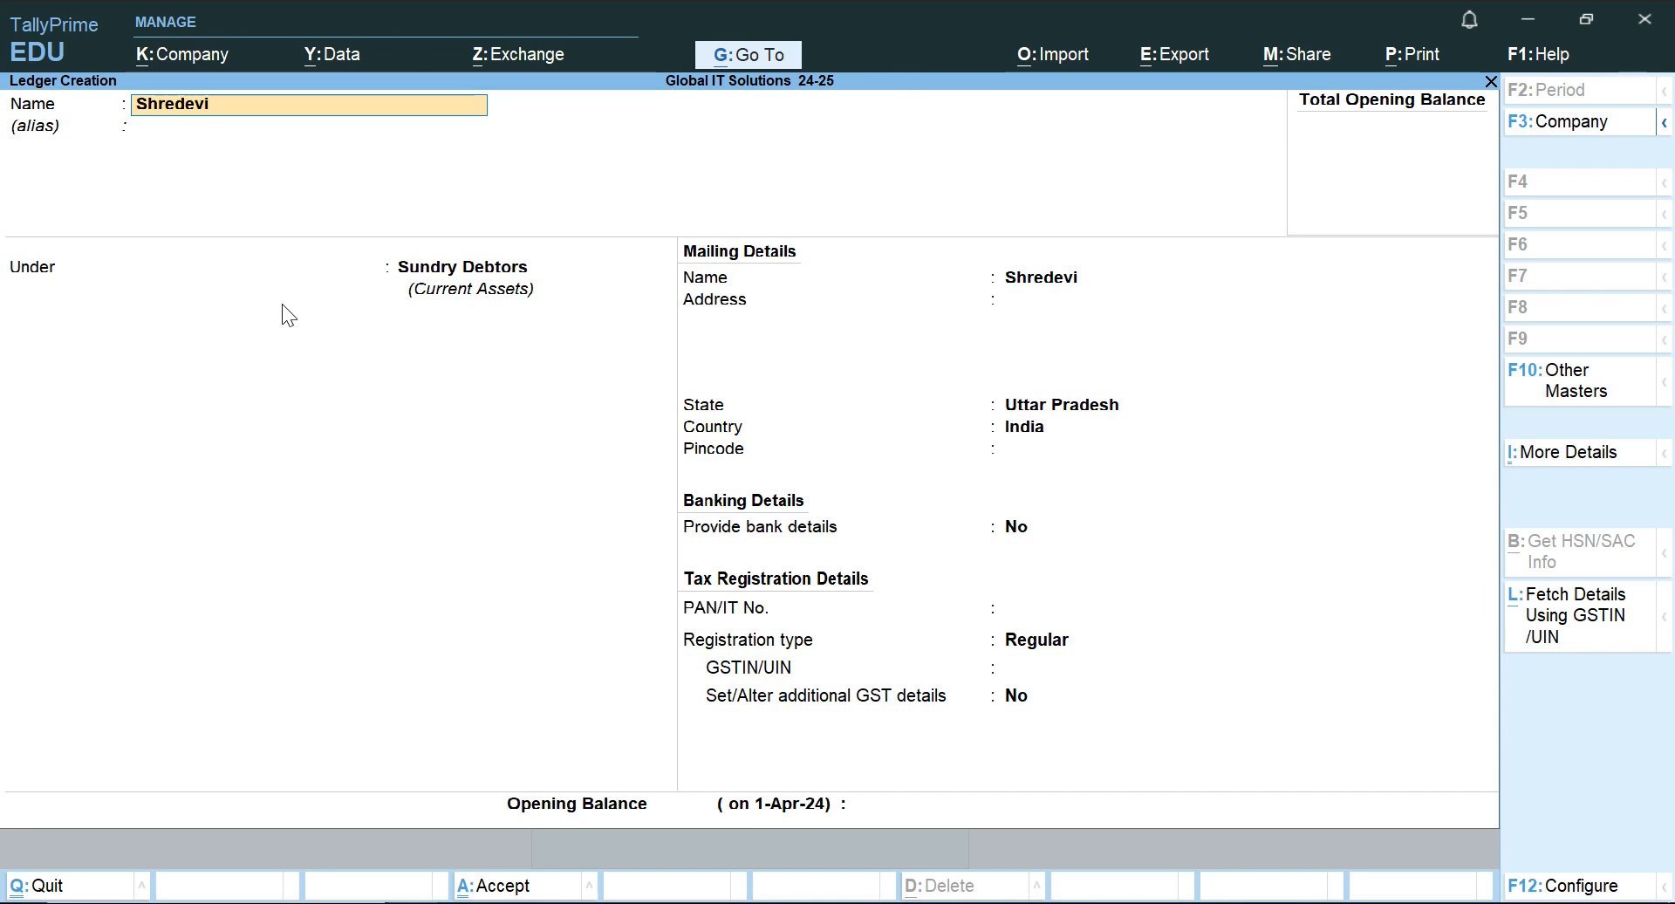
text(Accre)
key(BackSpace)
key(BackSpace)
key(BackSpace)
key(BackSpace)
key(BackSpace)
text(actress)
key(Return)
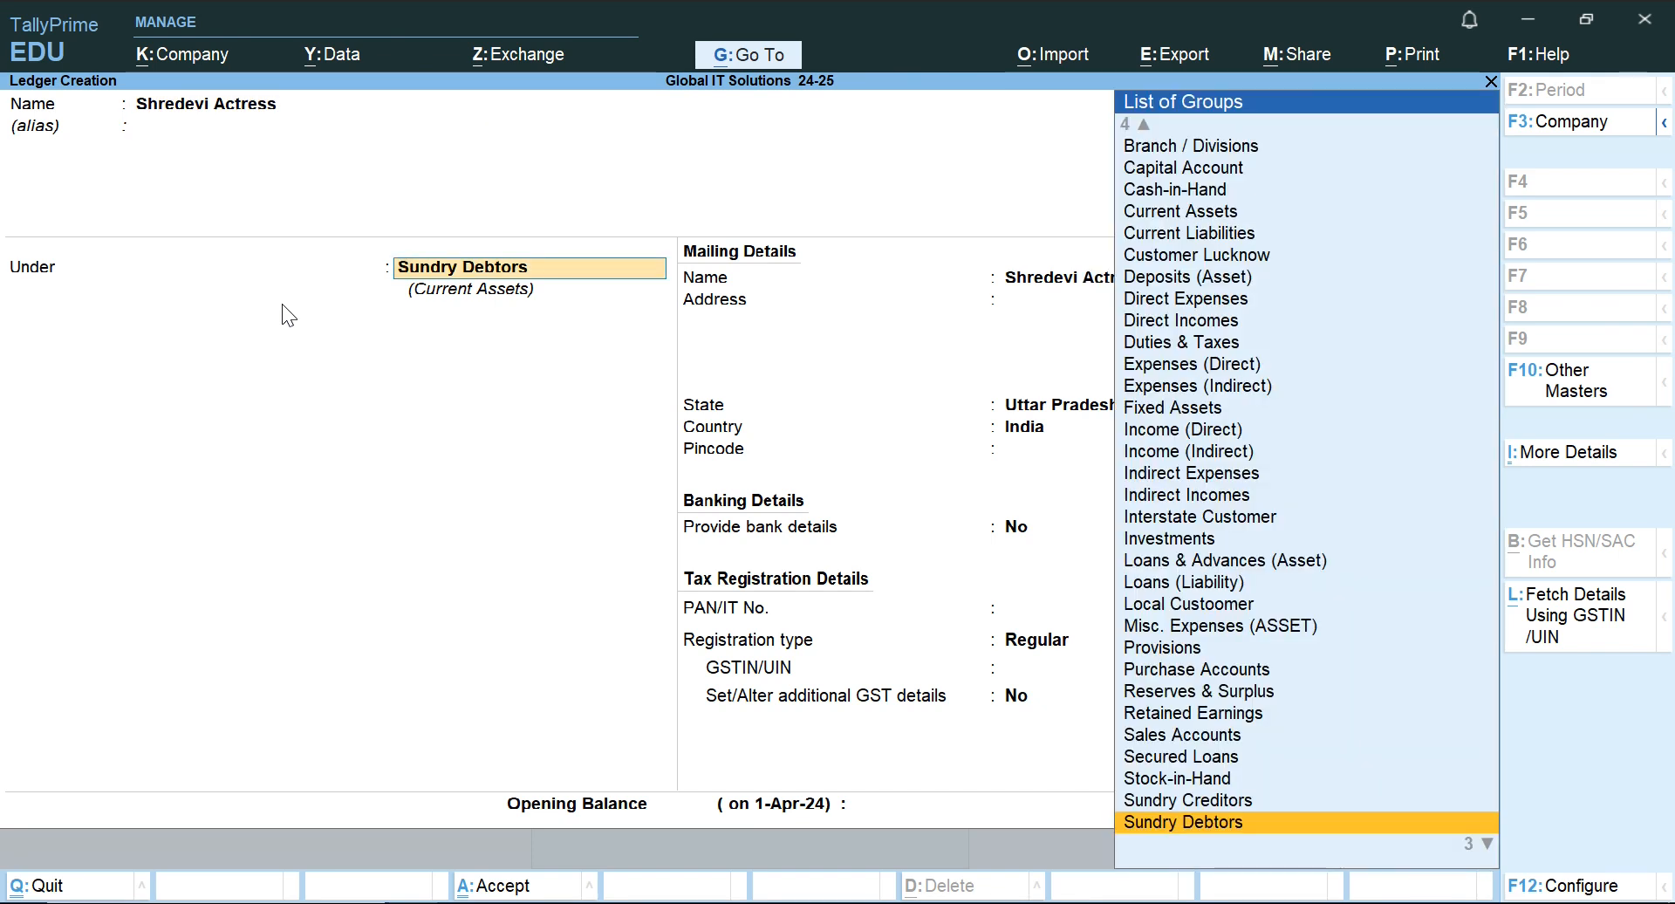
Place the customer ledger under Sundry Debtors, keep the default mailing and tax details, and save it without an opening balance.
key(Return)
key(Return)
key(Return)
key(Return)
key(Return)
key(Return)
key(Return)
key(Return)
key(Return)
key(Return)
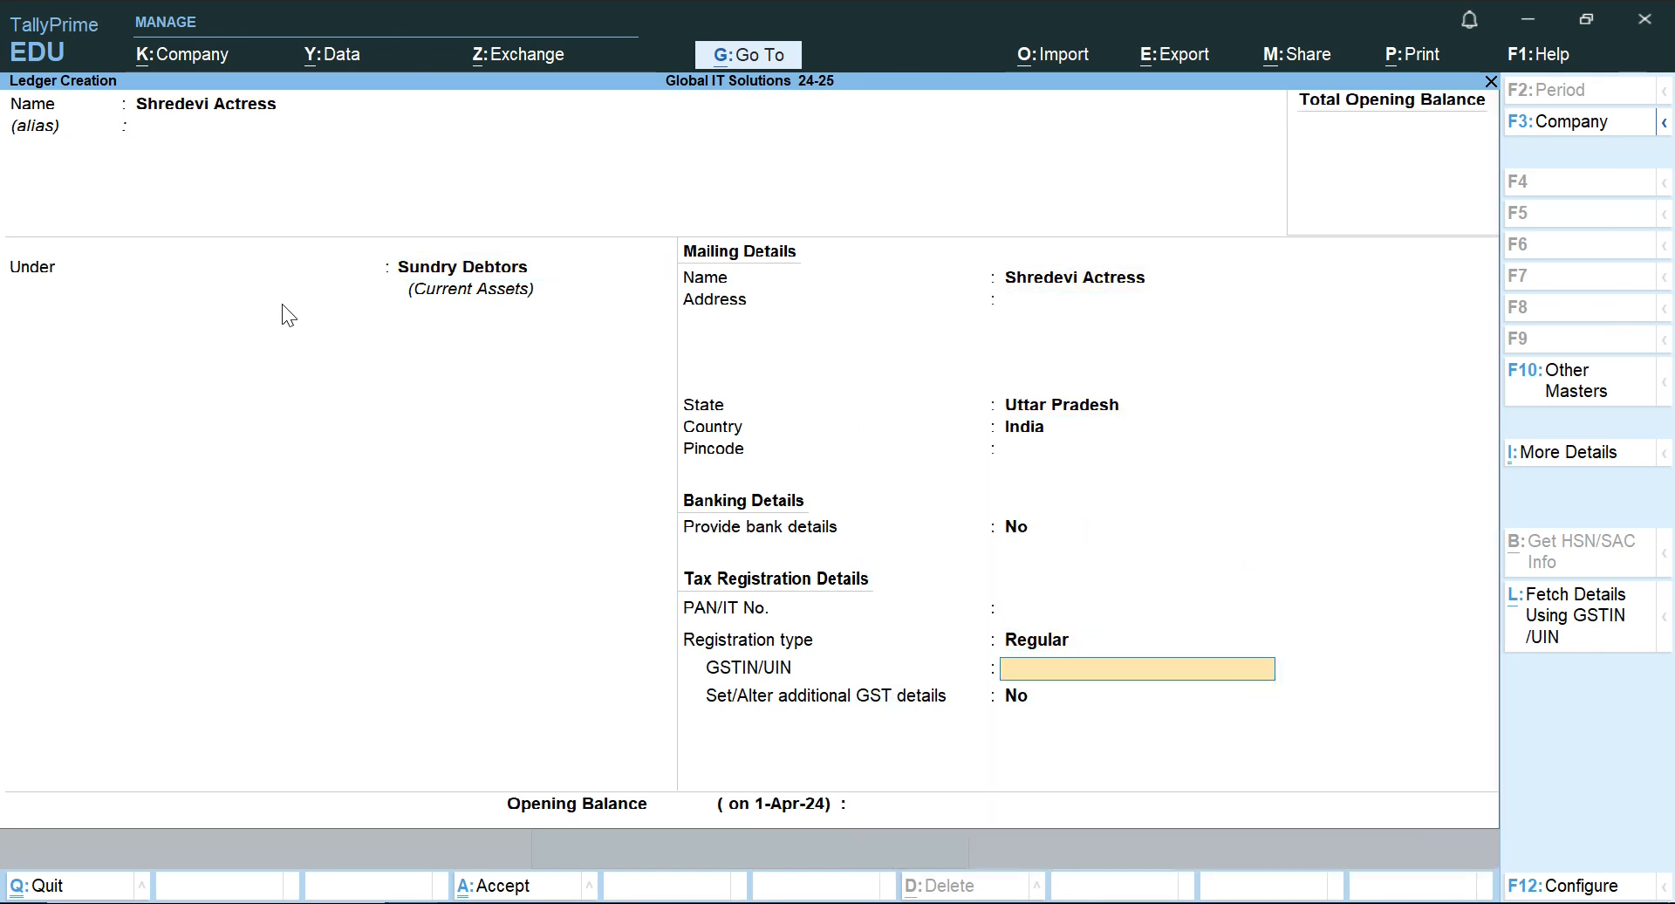
key(Return)
key(Return)
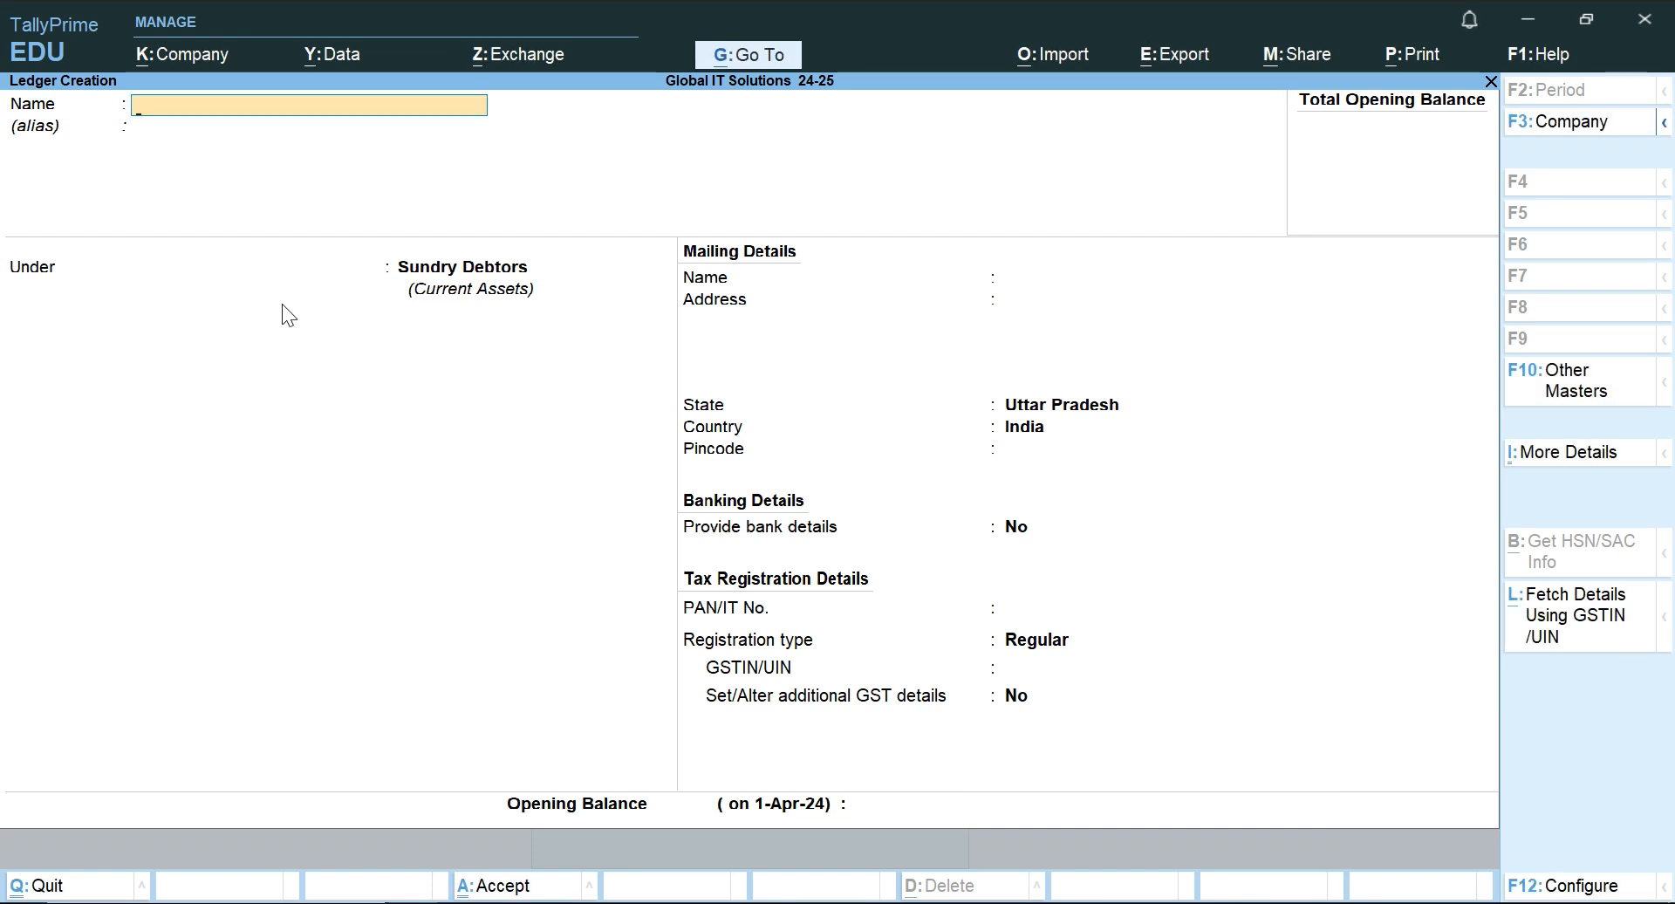
Leave ledger creation, reopen the Sales voucher, and recheck the 1.7.2024 sale in the Word document before returning to TallyPrime.
key(Escape)
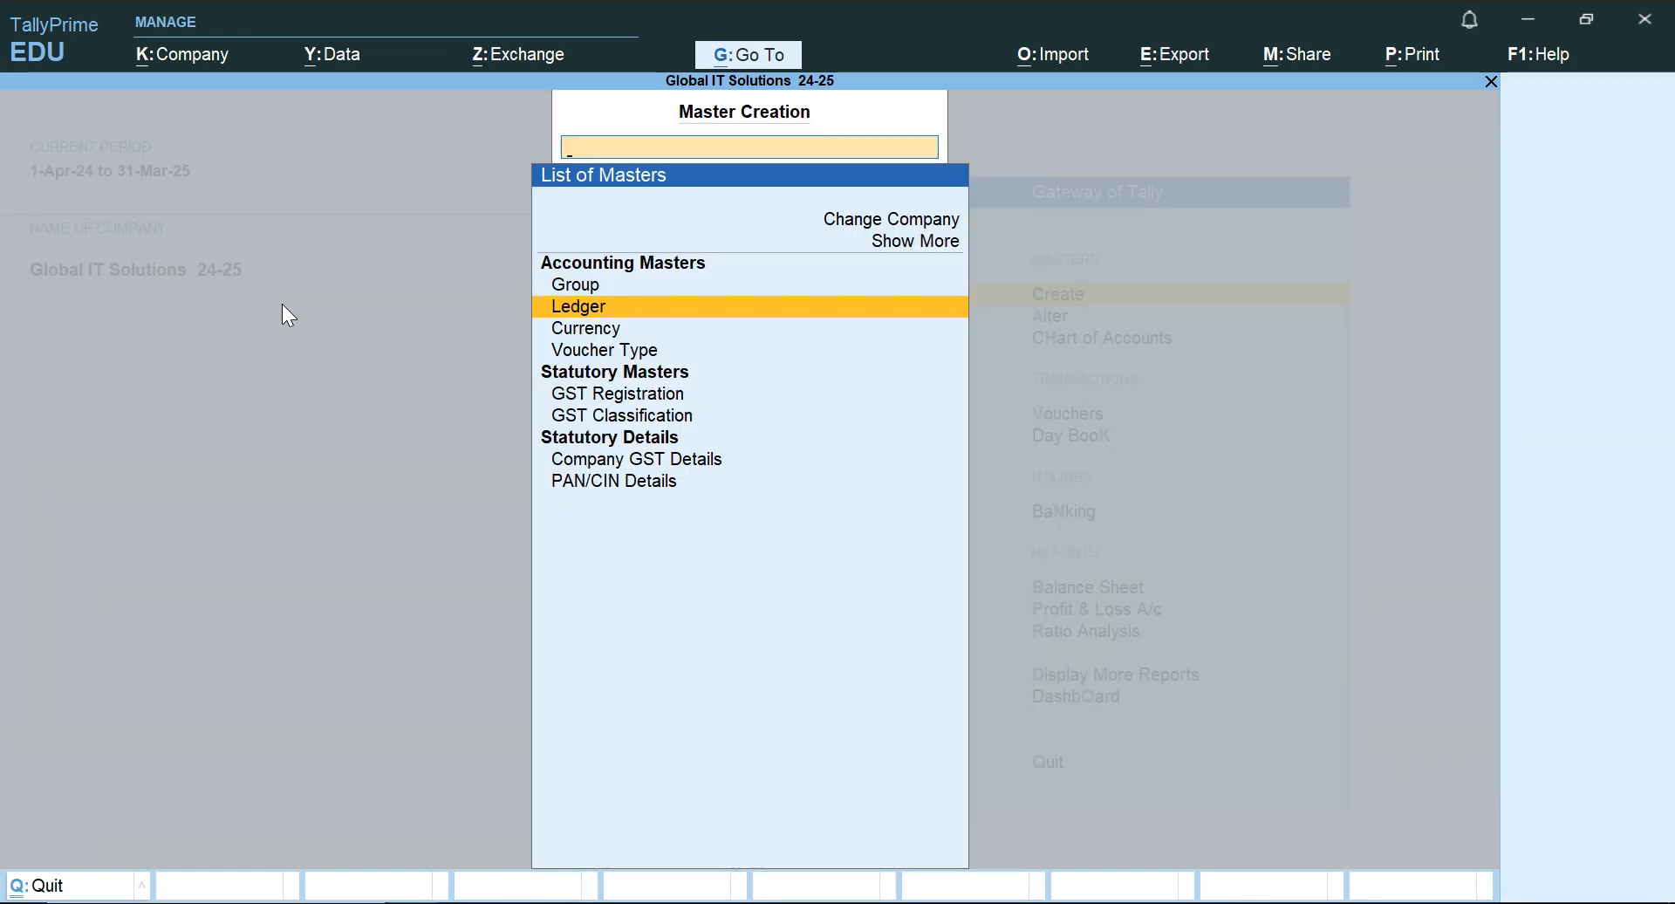
key(Escape)
key(Down)
key(Down)
key(Down)
key(Return)
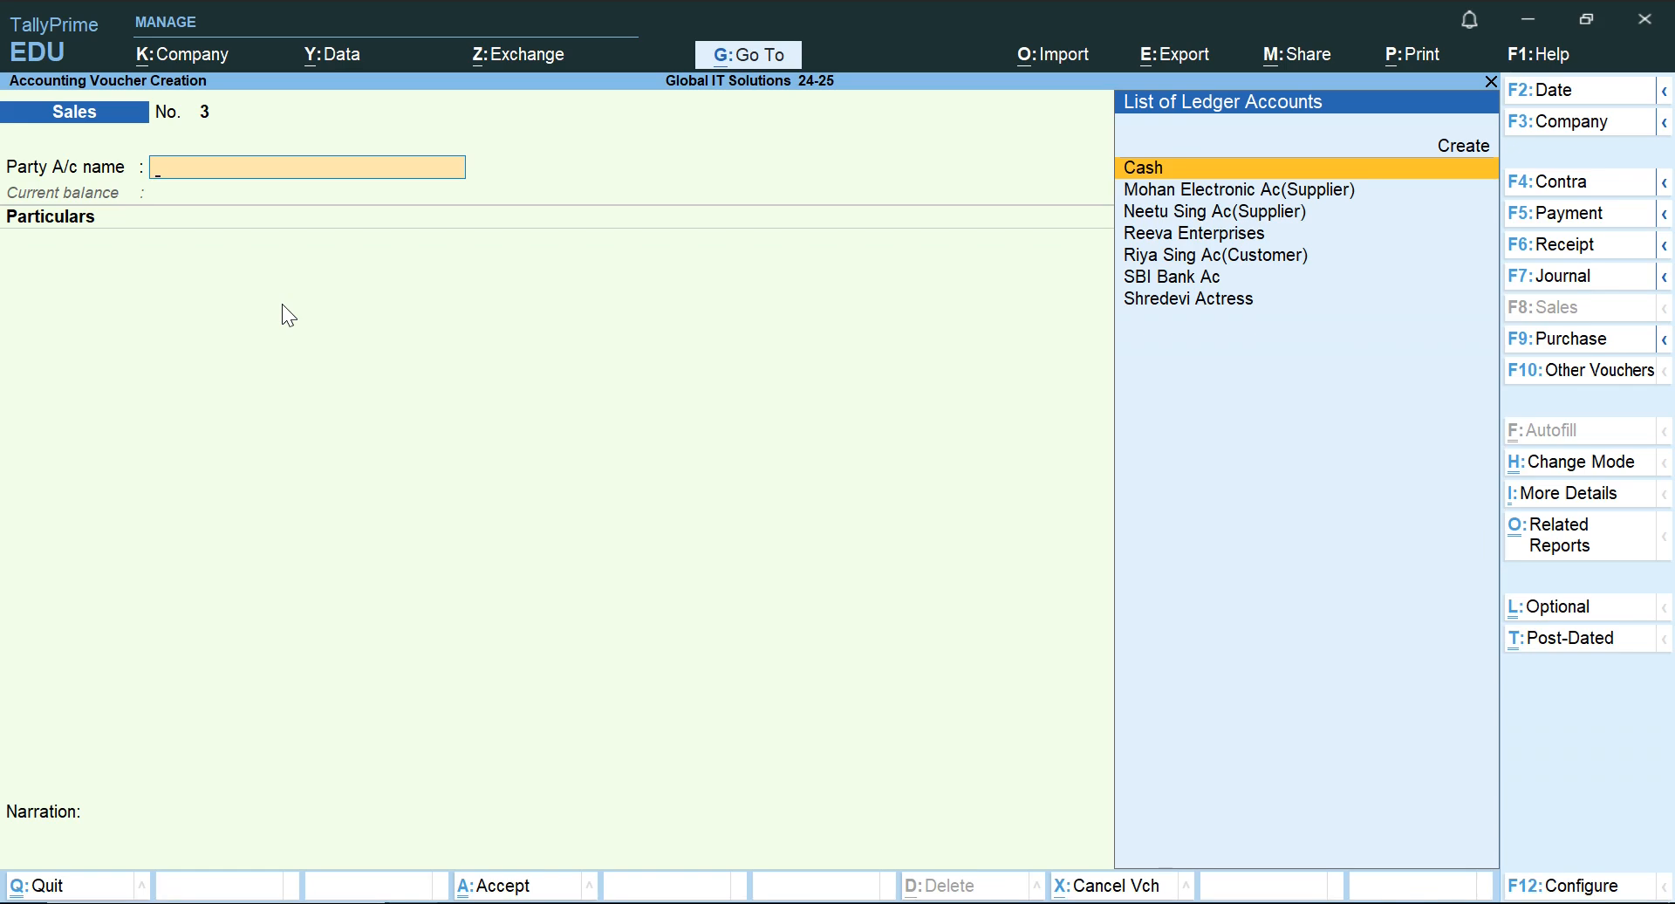
key(alt+Tab)
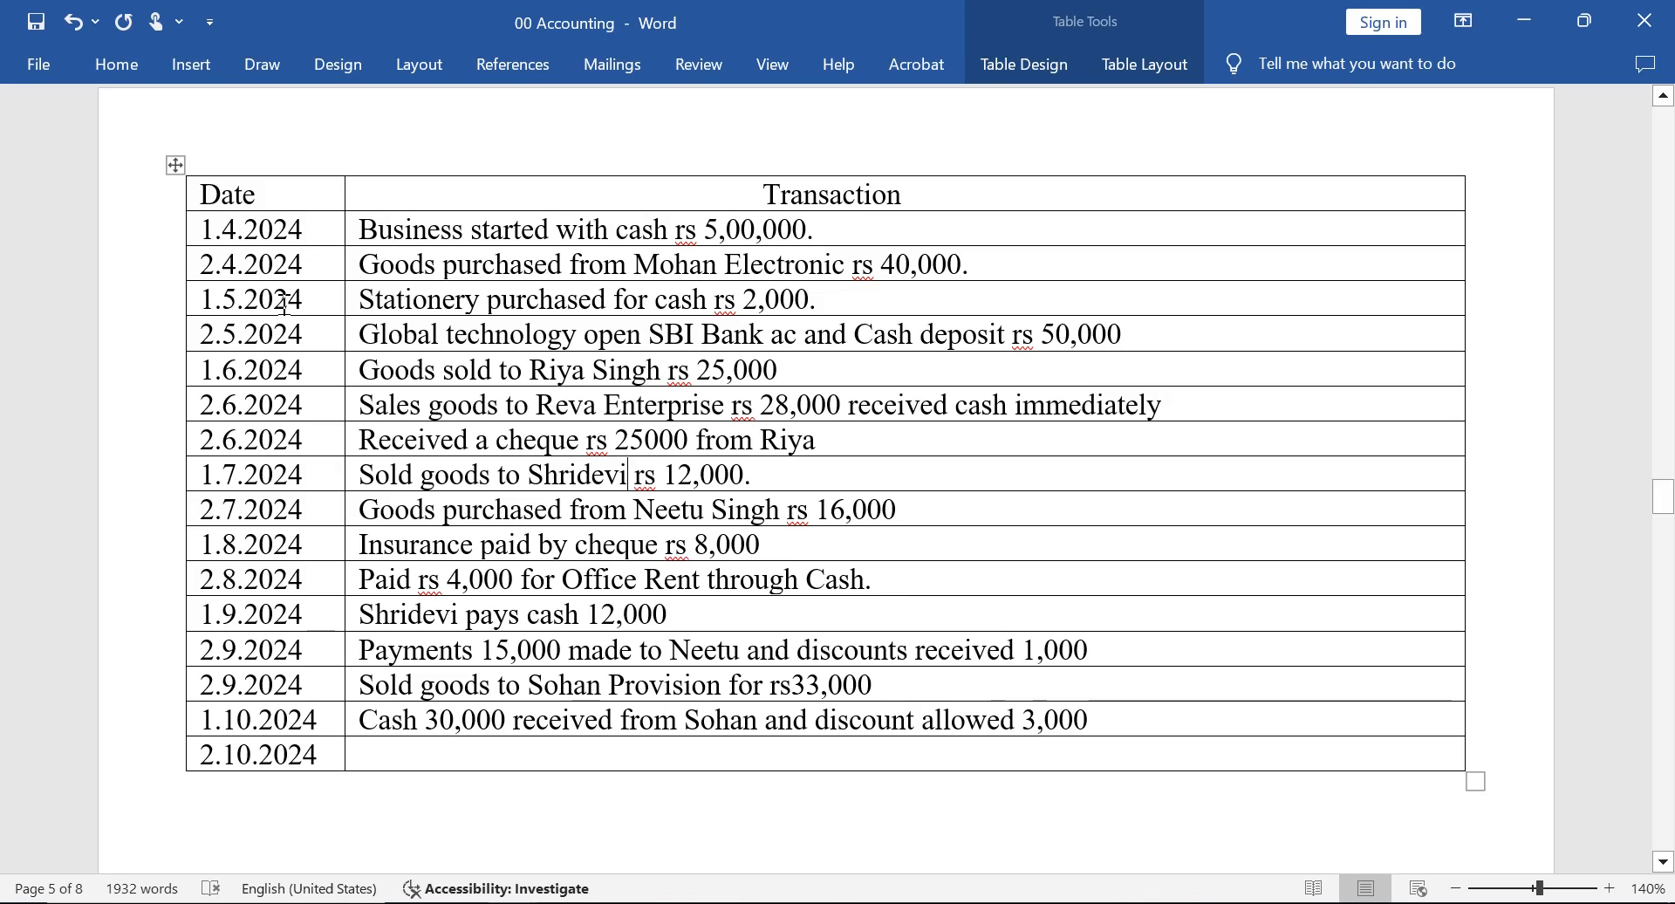
key(alt+Tab)
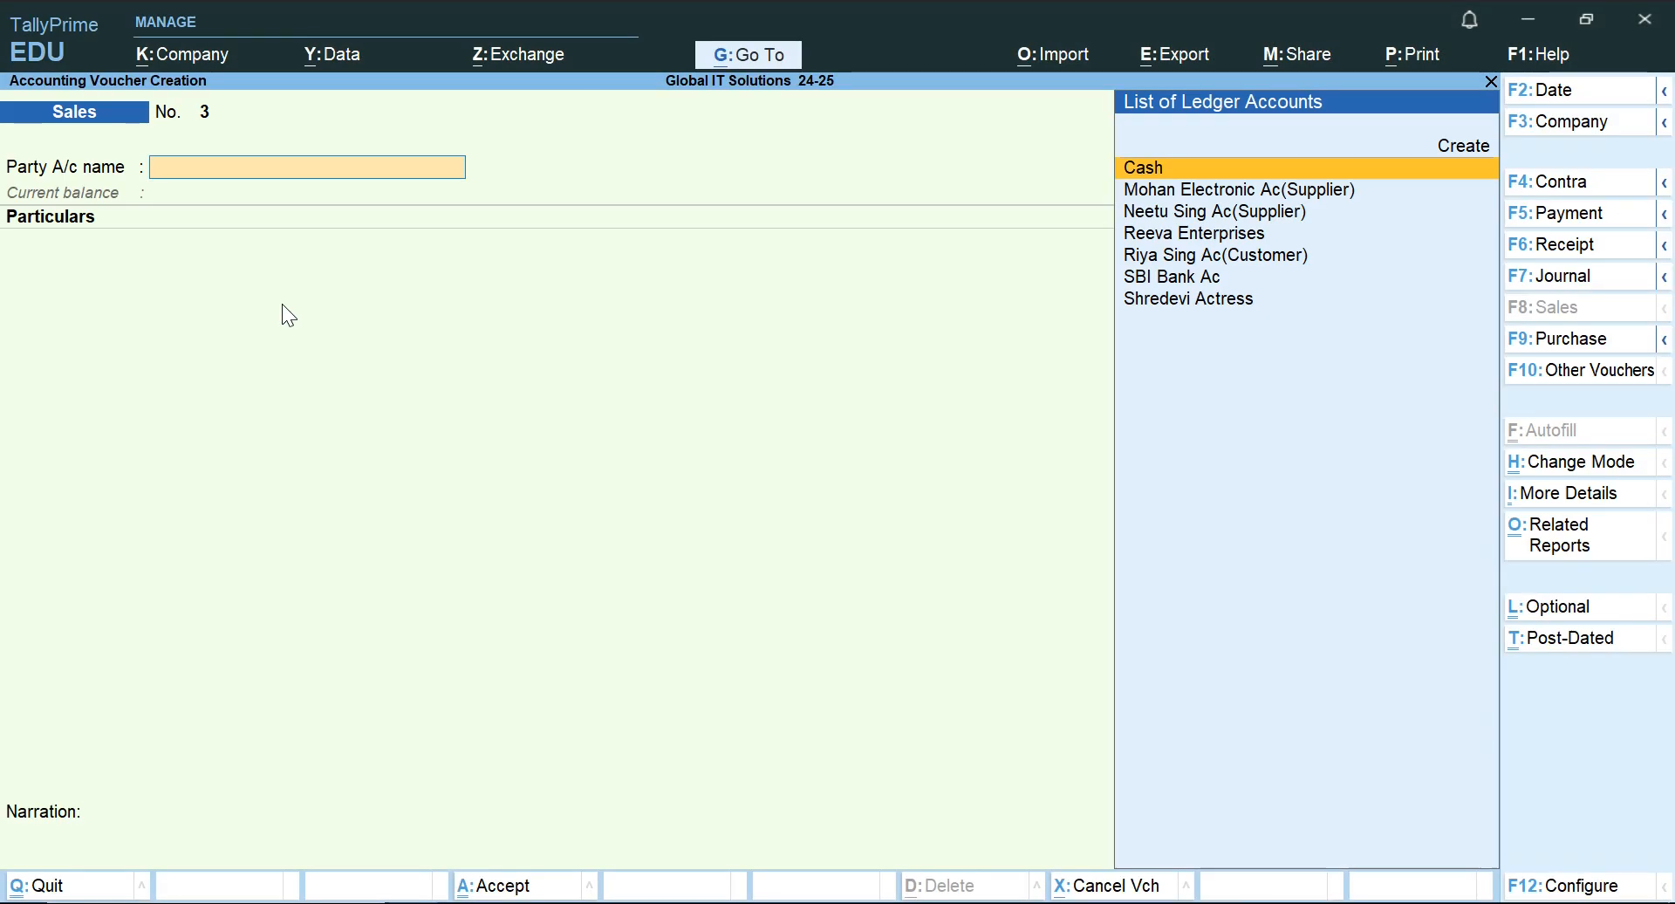
Filter the party ledgers by "Re" and set the Sales voucher's mode to Accounting Invoice.
key(Down)
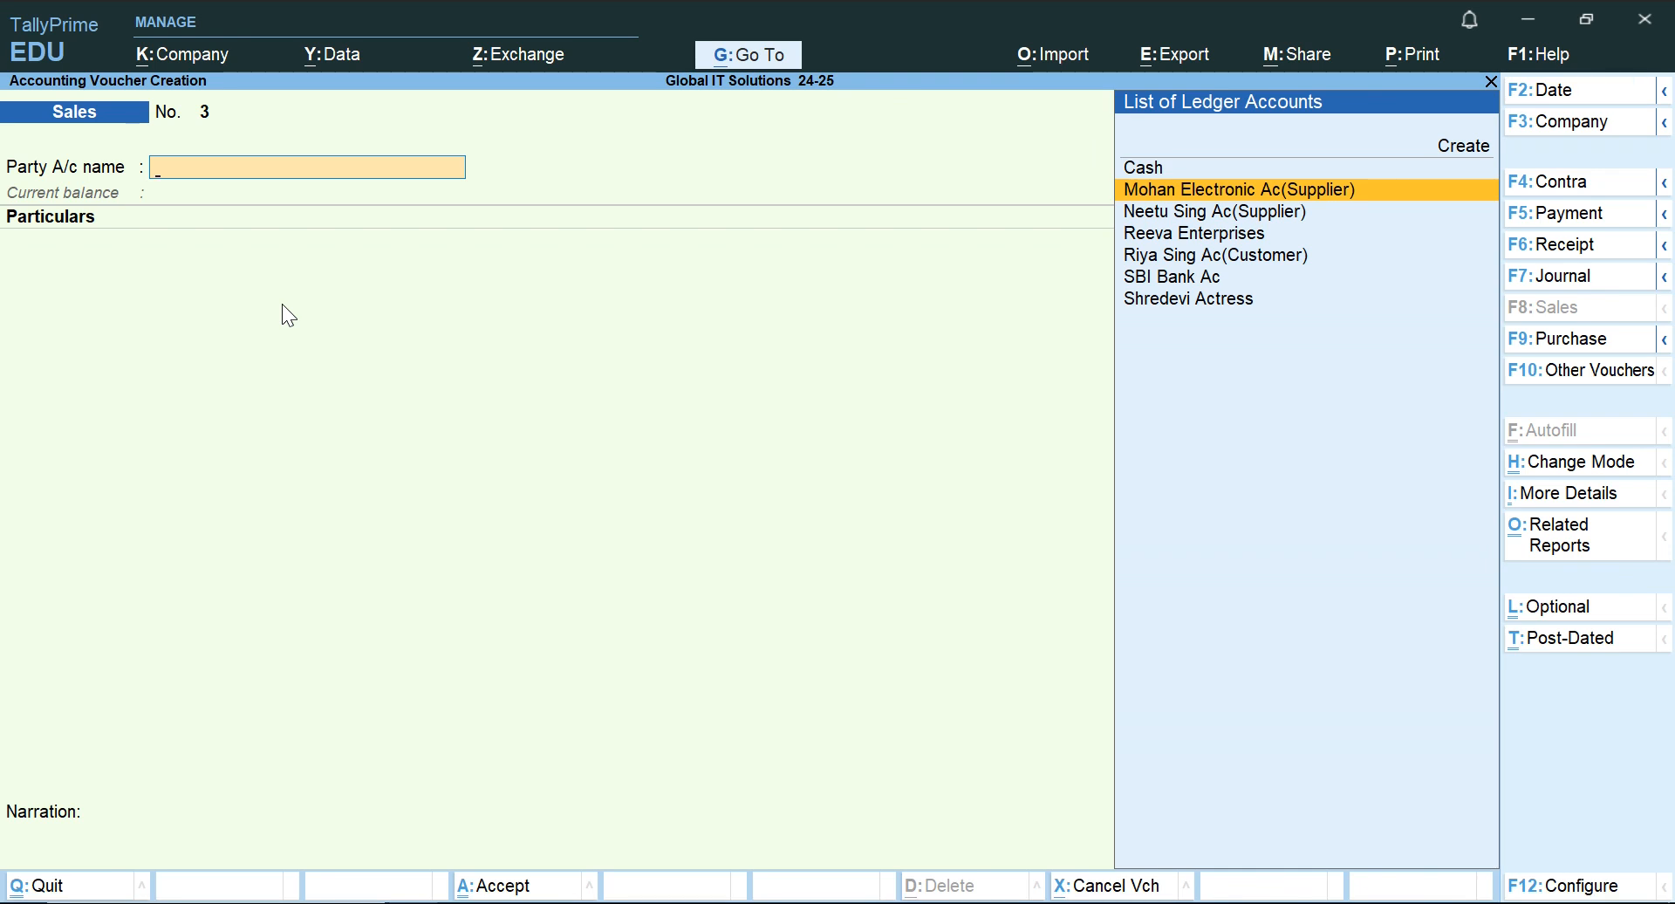
text(Re)
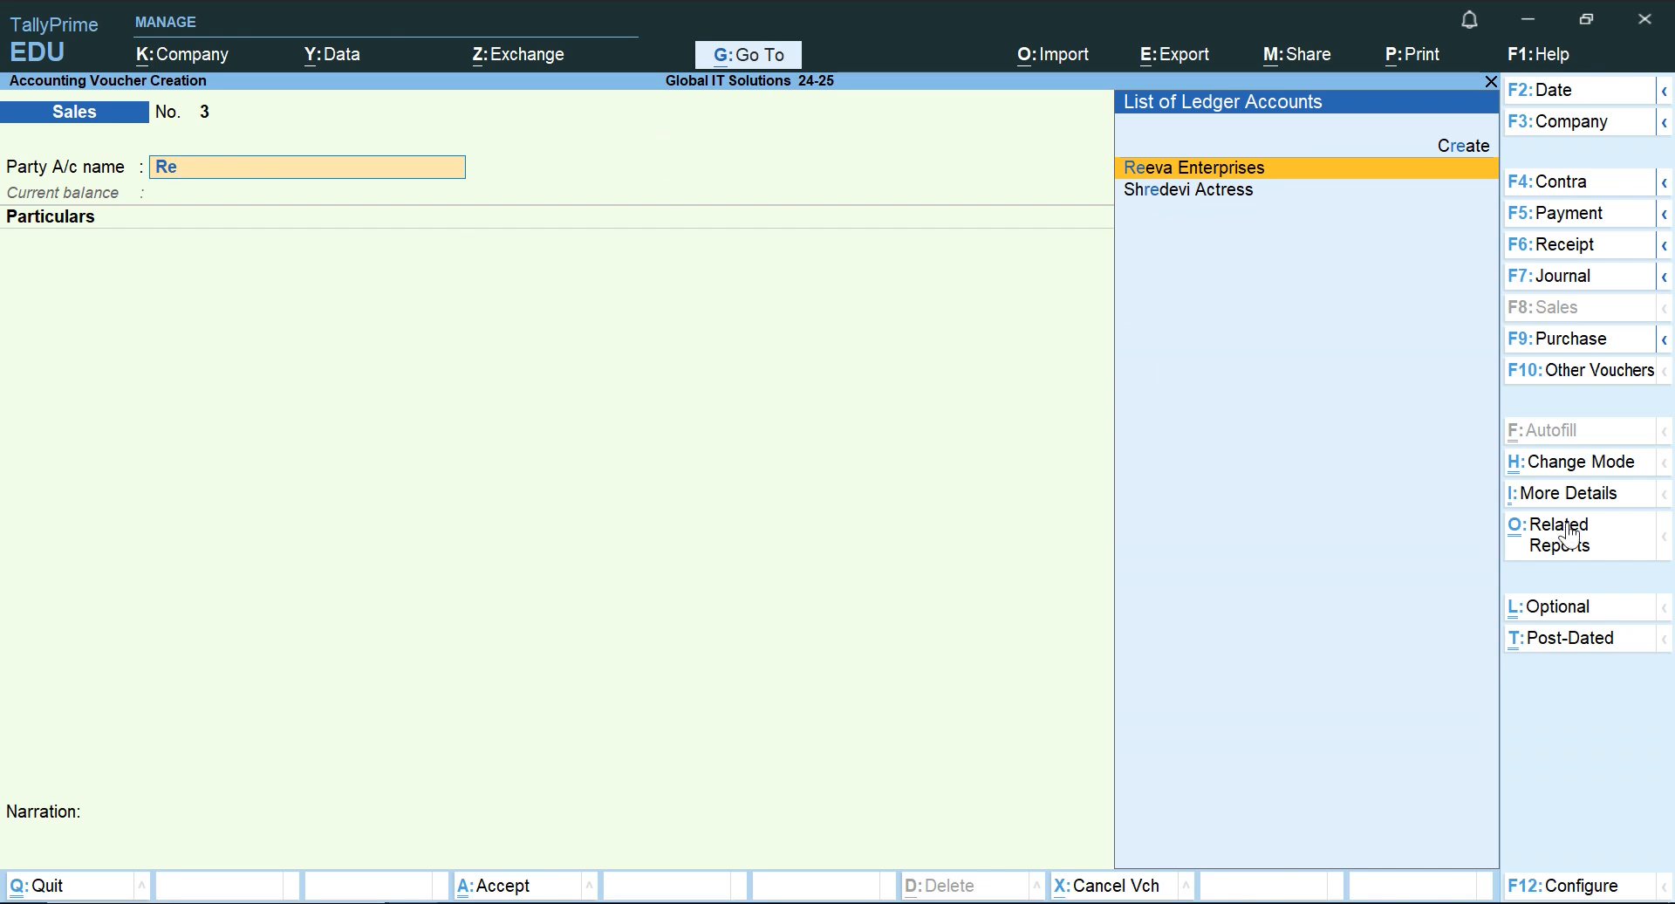
click(1557, 465)
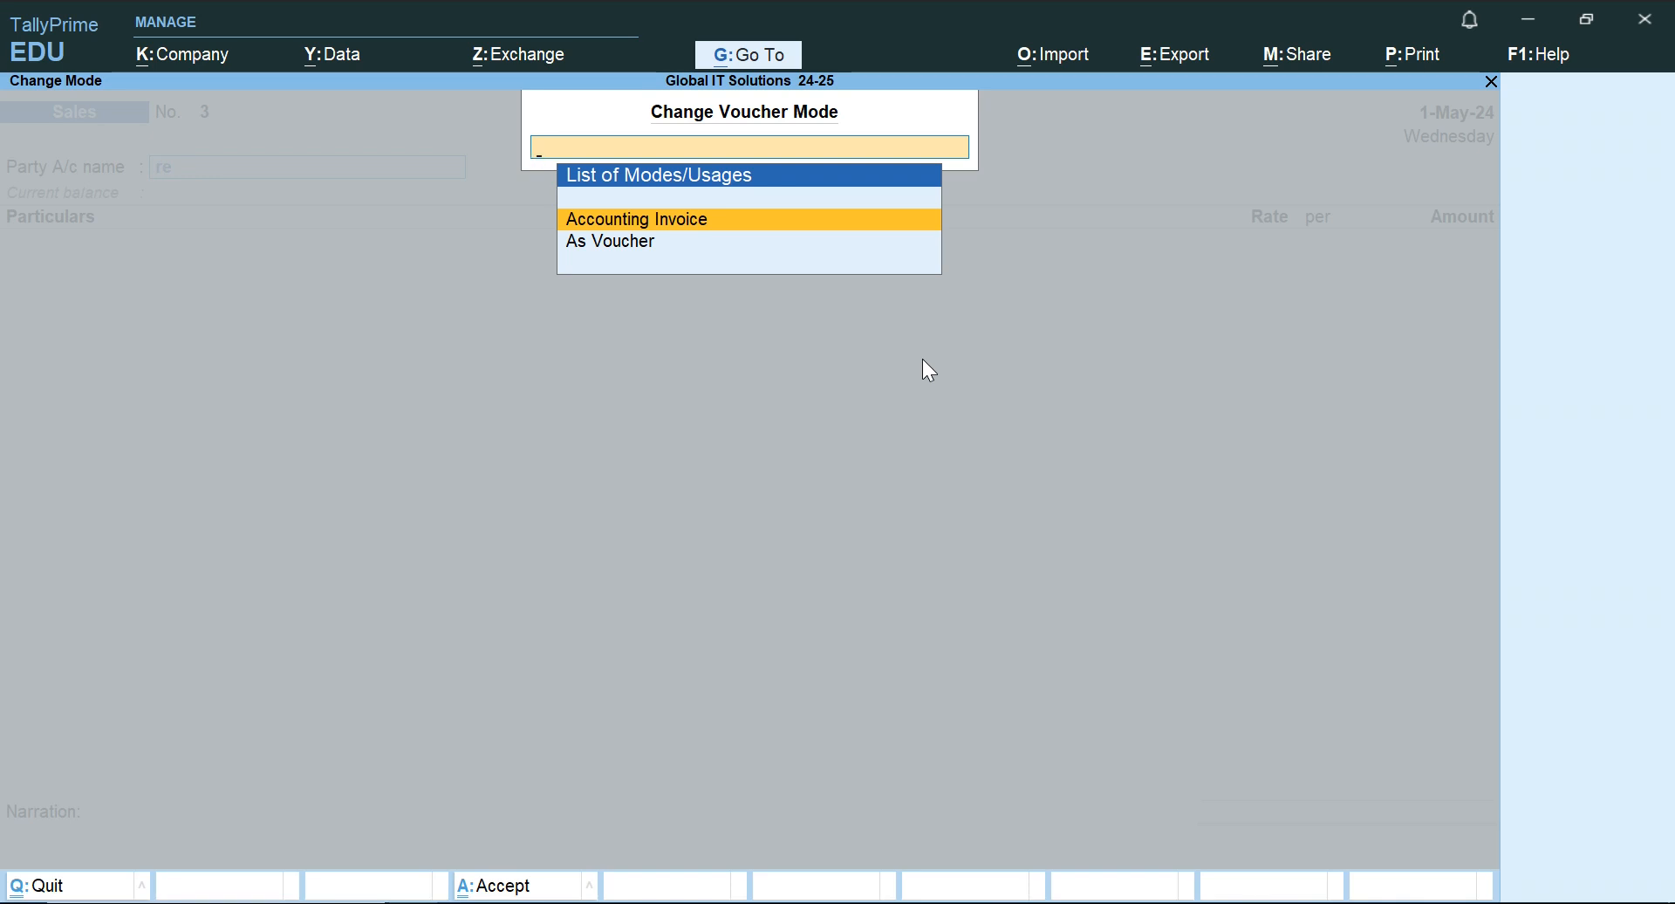
key(Return)
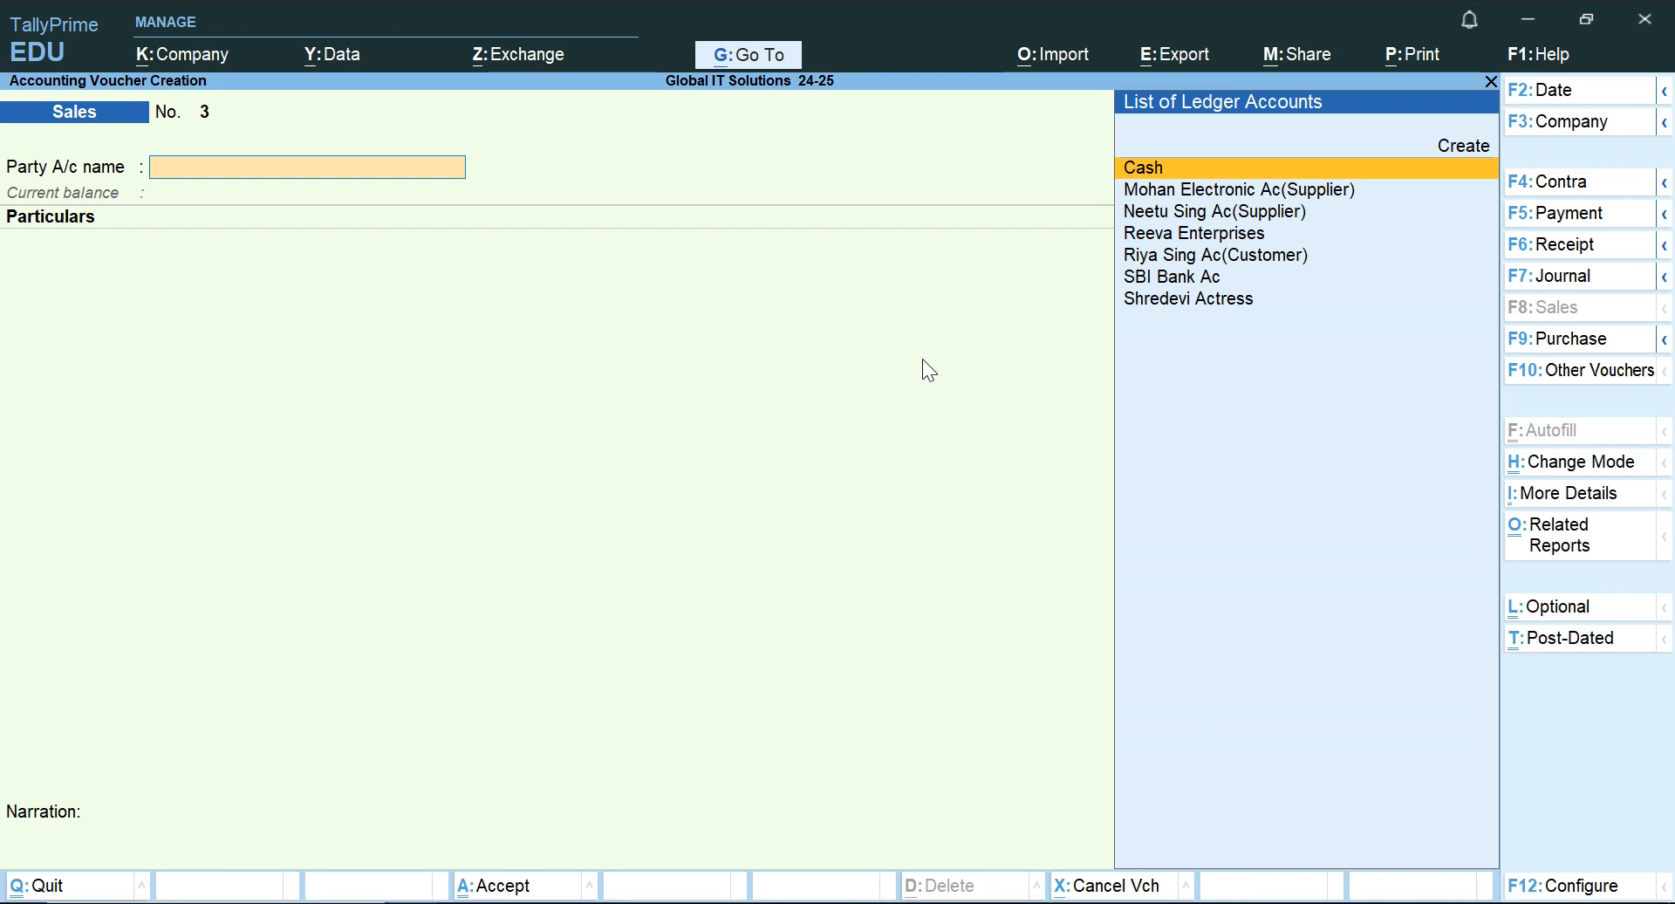
Choose the new customer's ledger as the party account of the Sales voucher.
text(S)
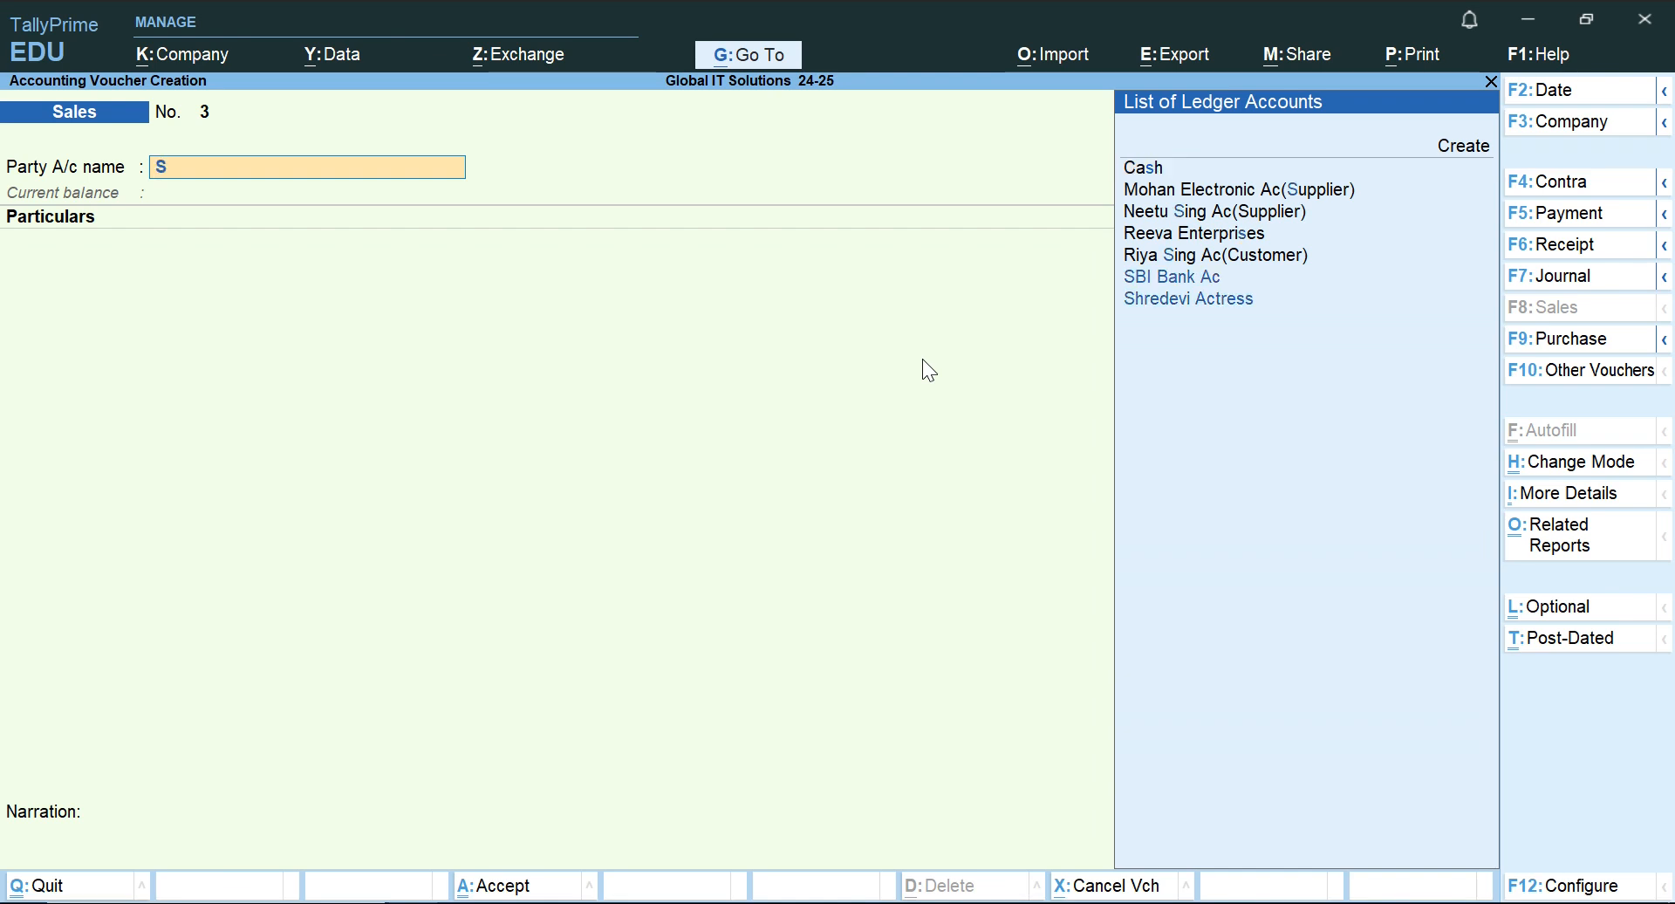
key(Down)
key(Down)
key(Return)
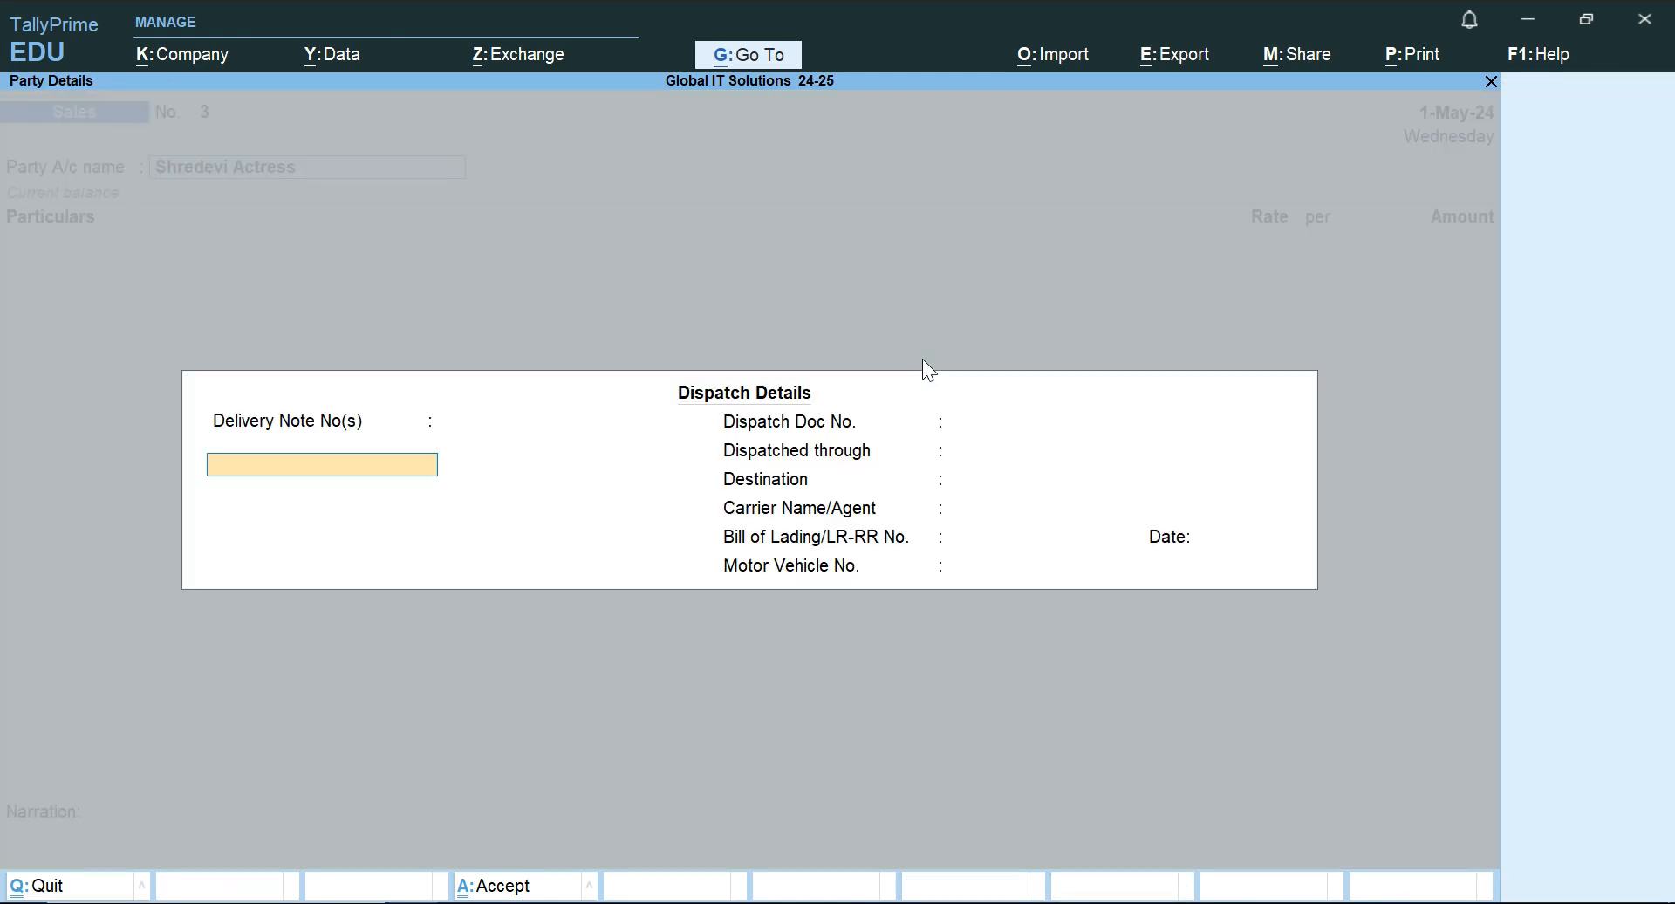
Leave the dispatch details blank and accept the buyer's default party details with Uttar Pradesh as the state.
key(Return)
key(Return)
key(Return)
key(Return)
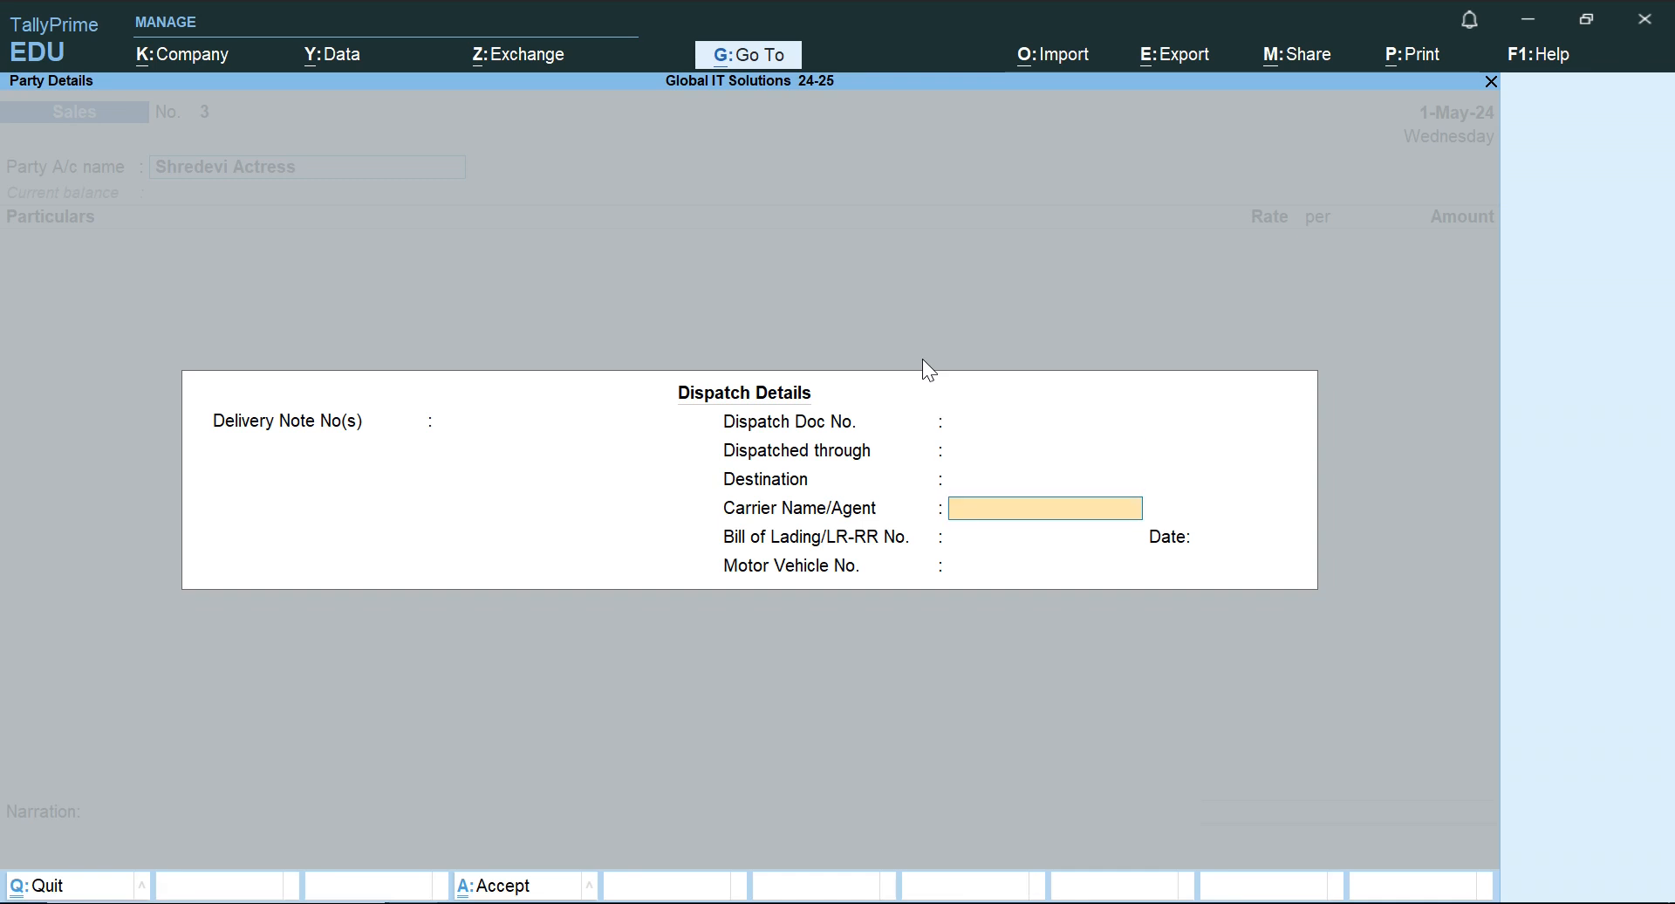
key(Return)
key(Return)
key(Return)
key(Return)
key(Return)
key(Return)
key(Return)
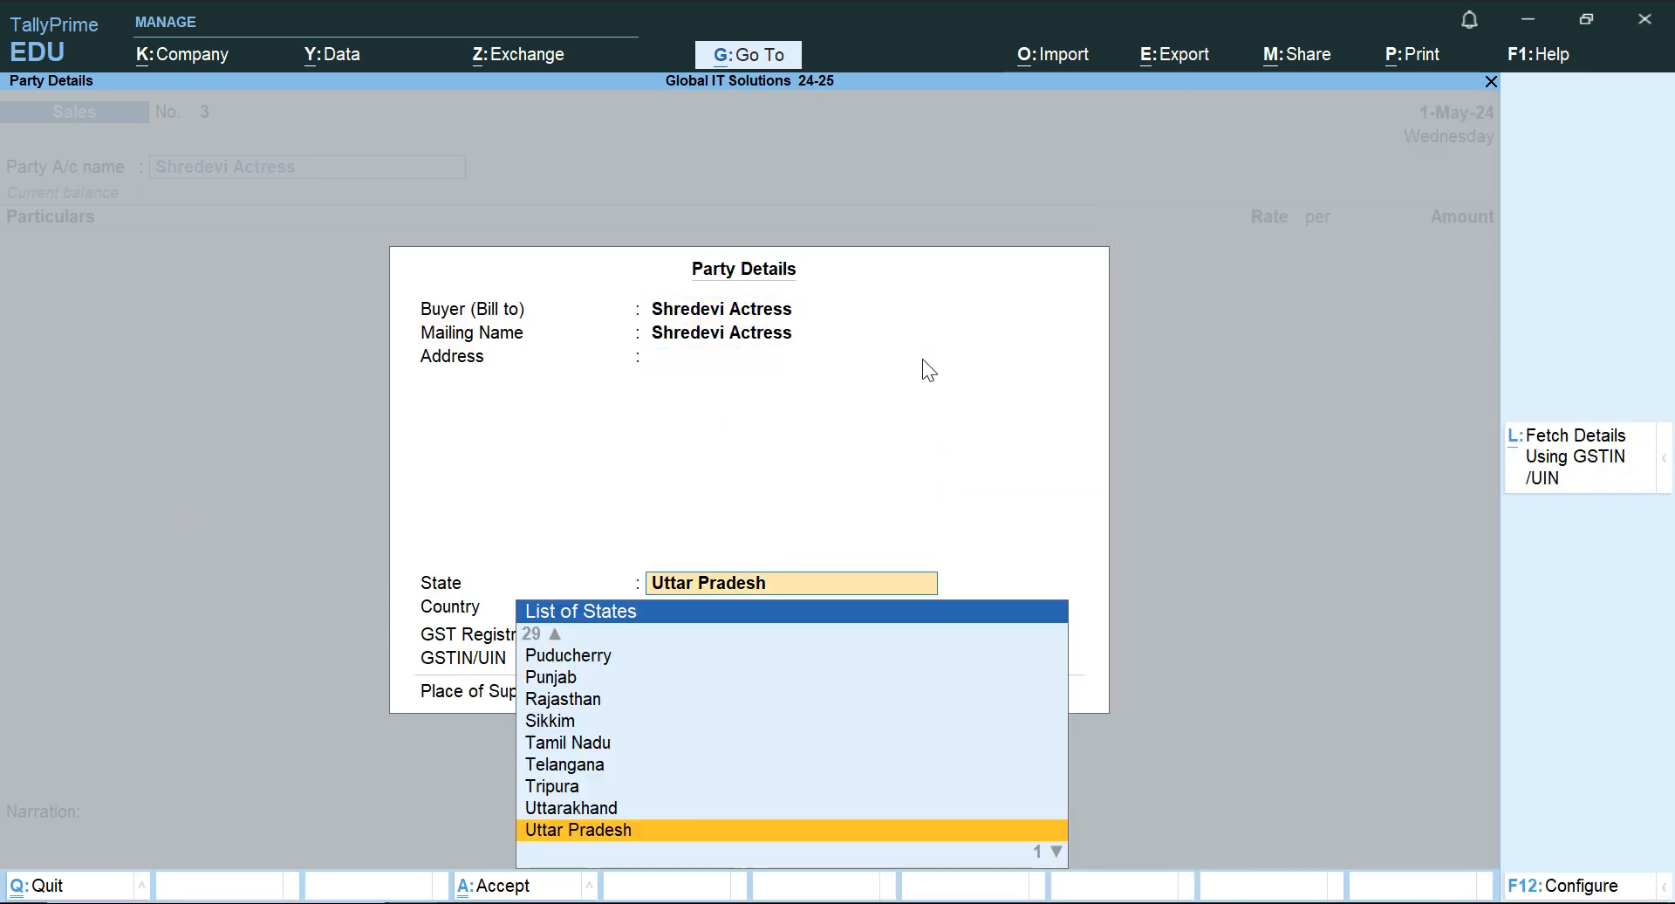
key(ctrl+a)
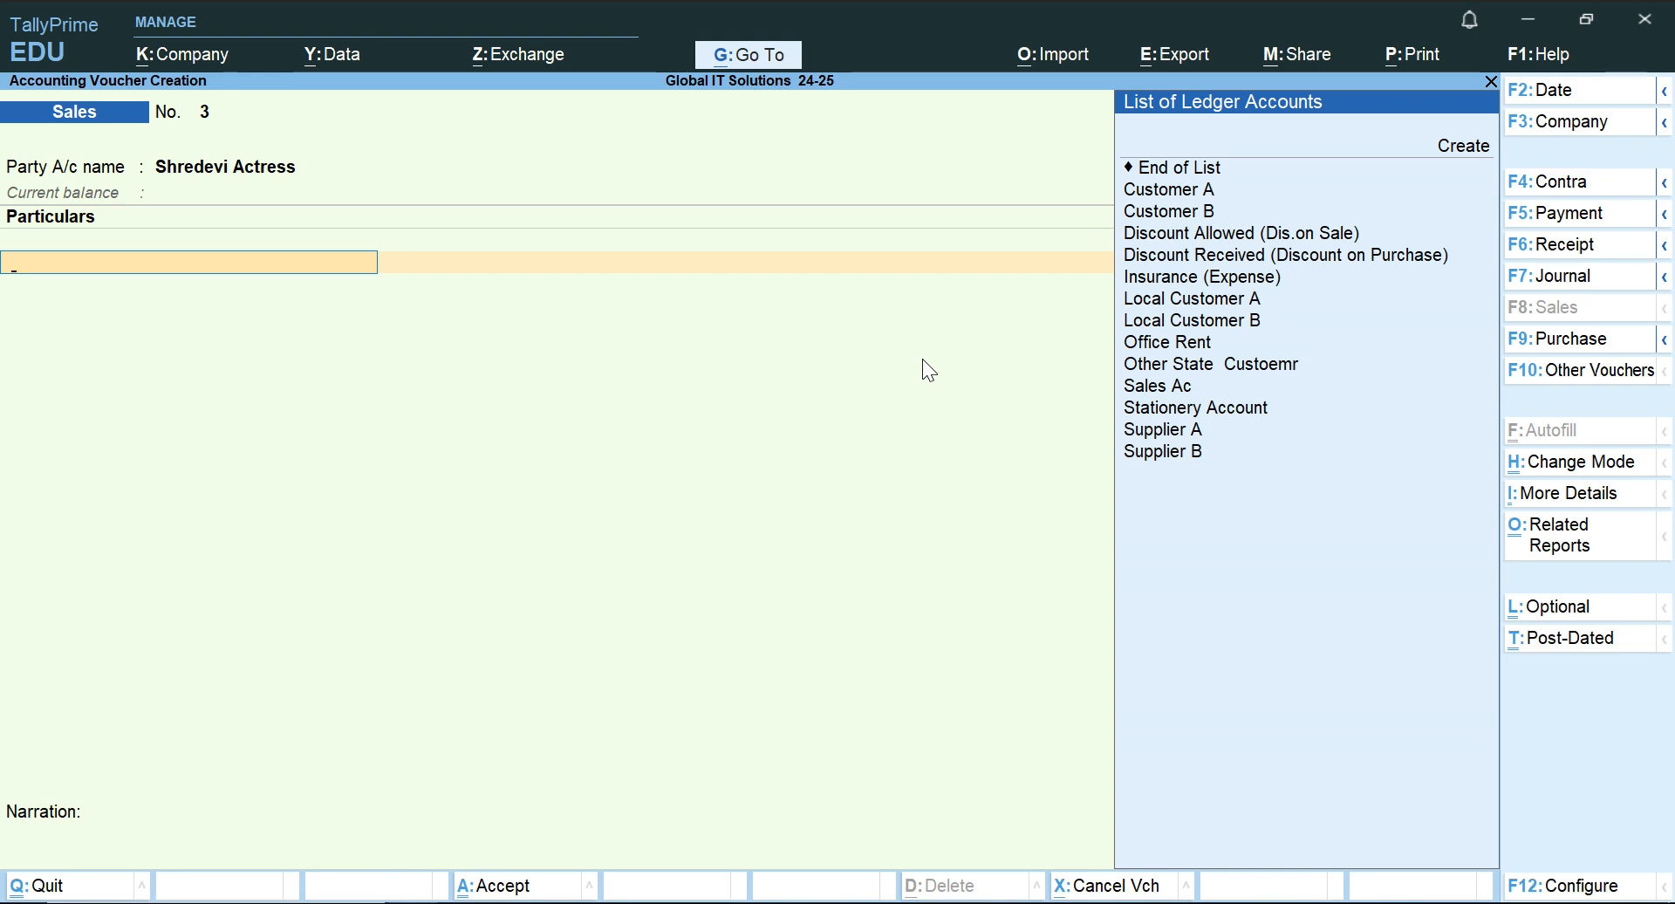
Add Sales Ac with an amount of 12,000, checked against the Word document, and save the Sales voucher without a narration.
text(Sa)
key(Return)
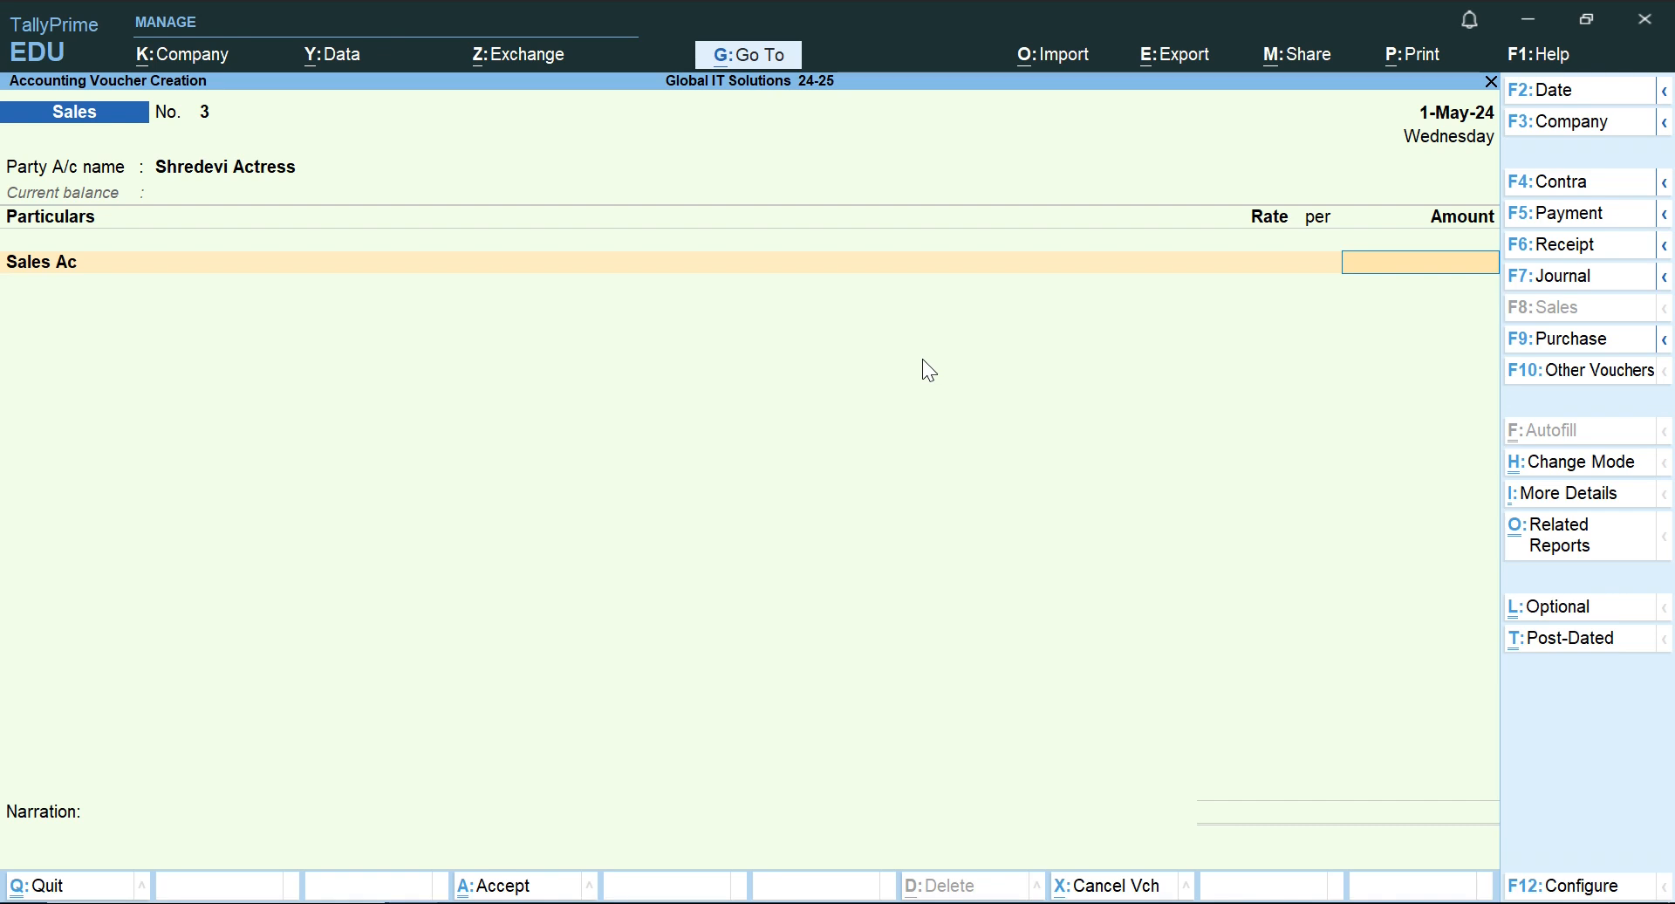
key(alt+Tab)
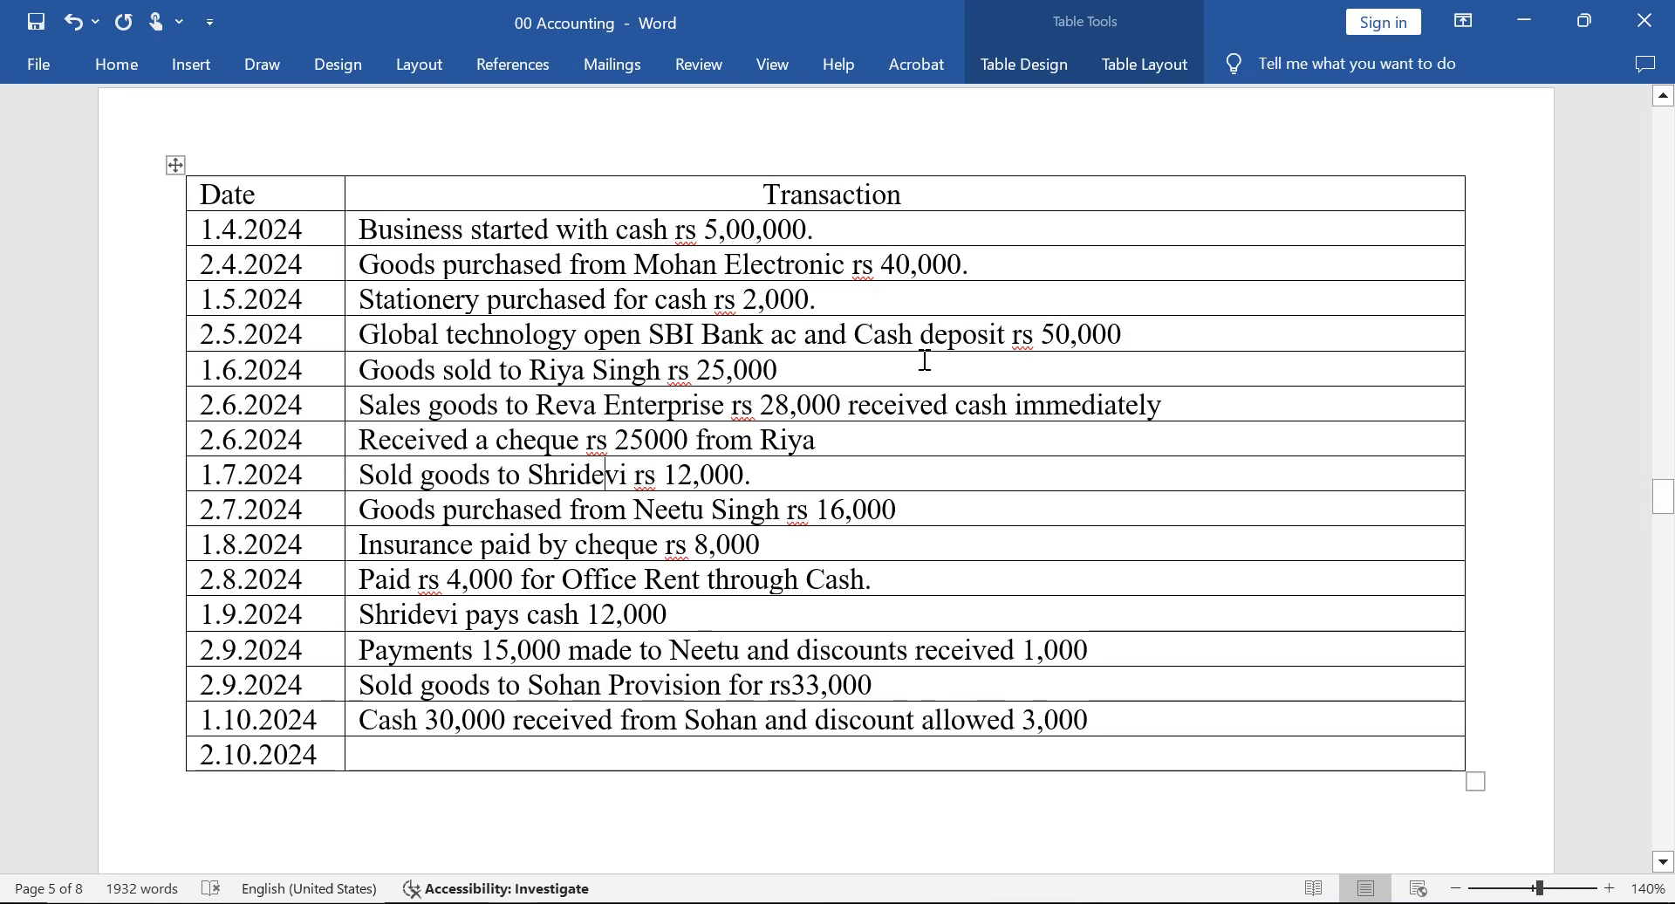
key(alt+Tab)
text(12000)
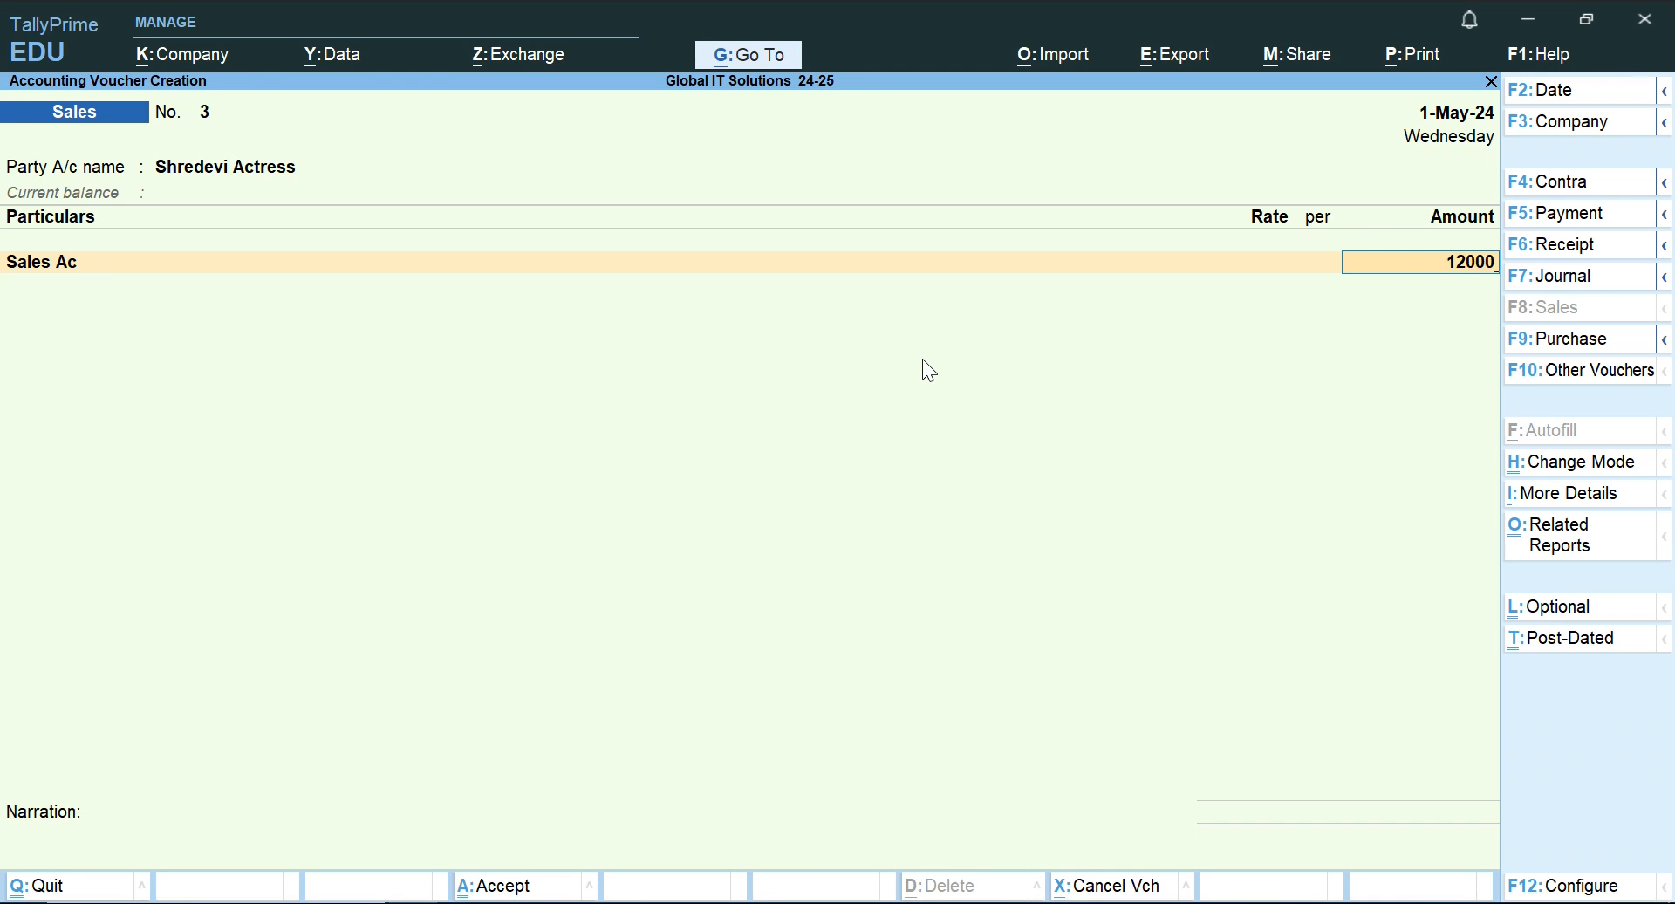
key(Return)
key(Return)
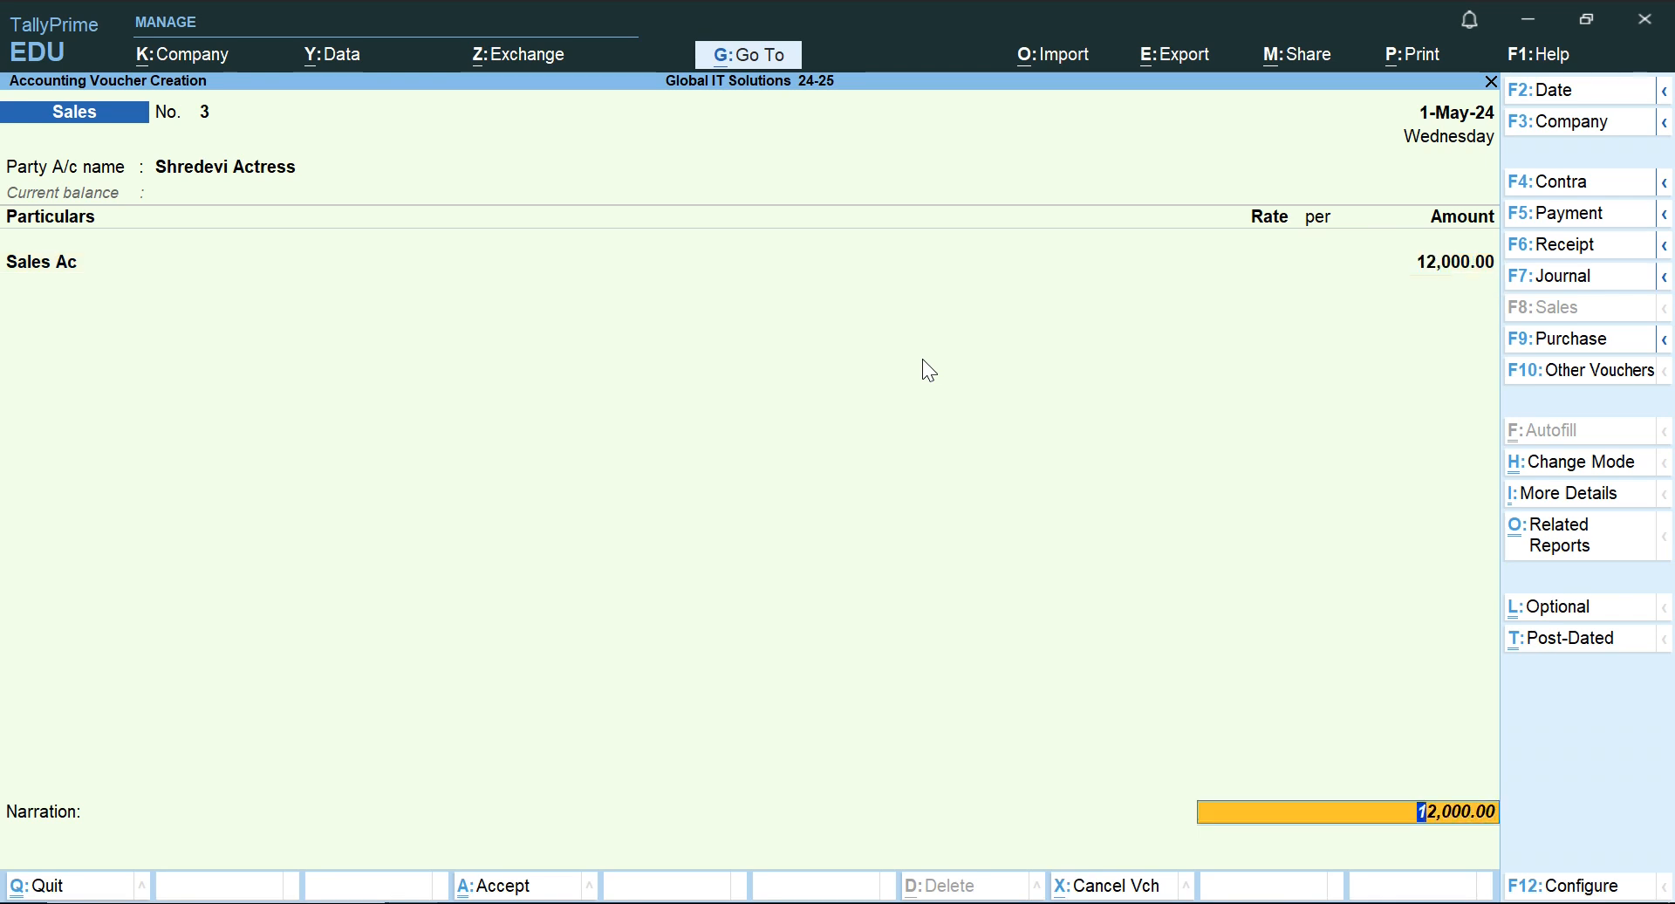
key(Return)
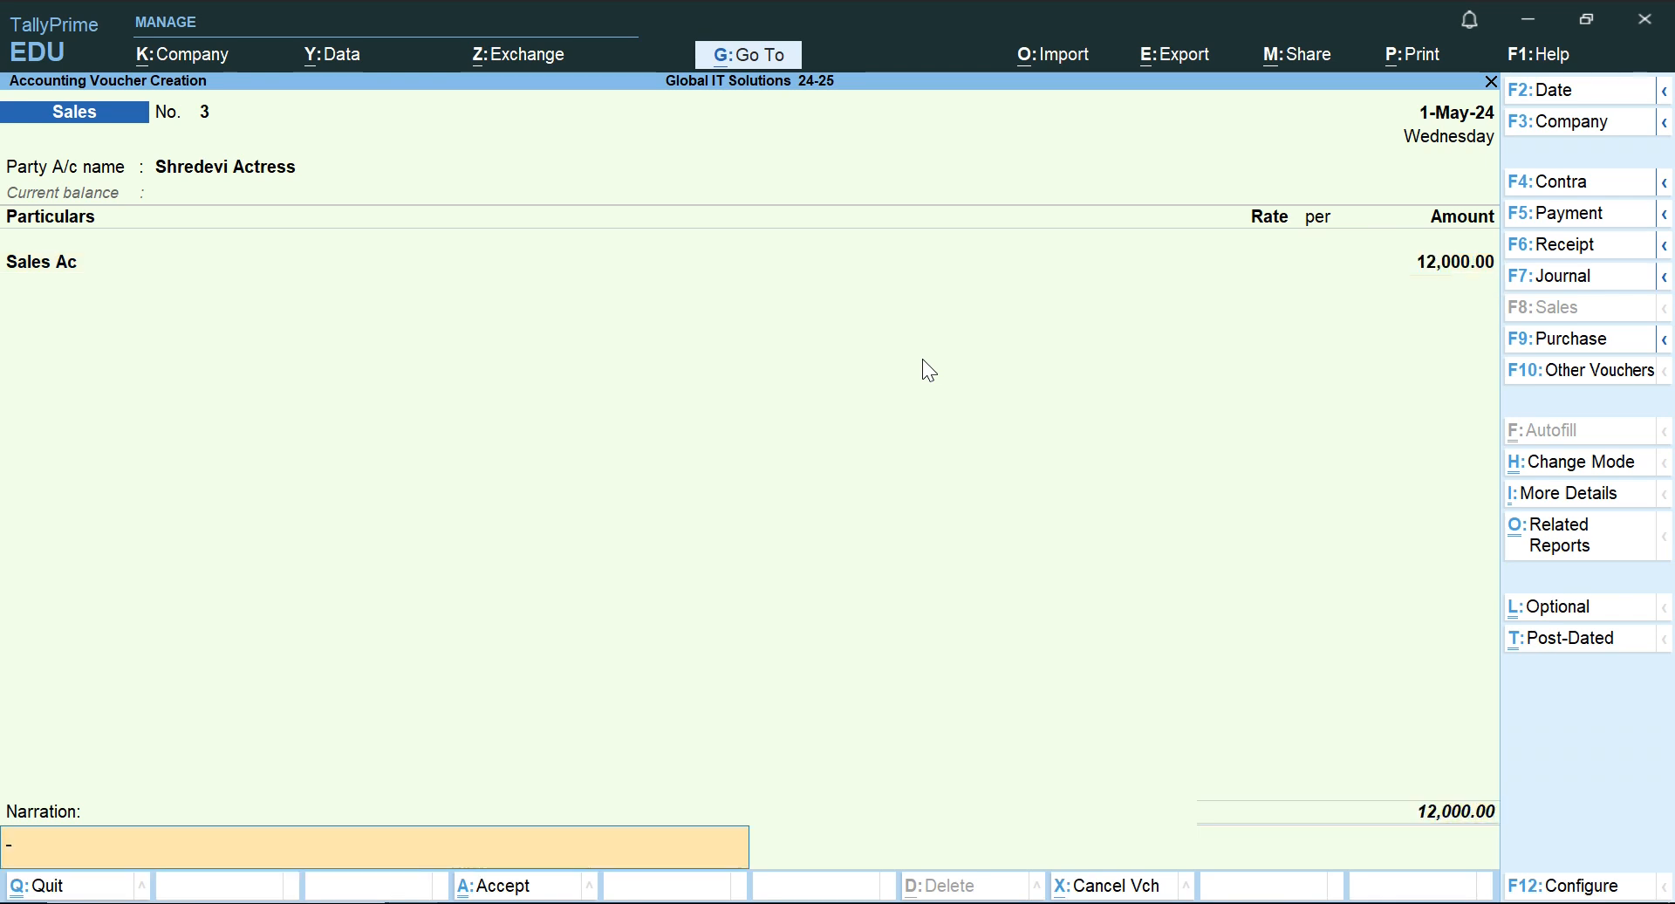
key(Return)
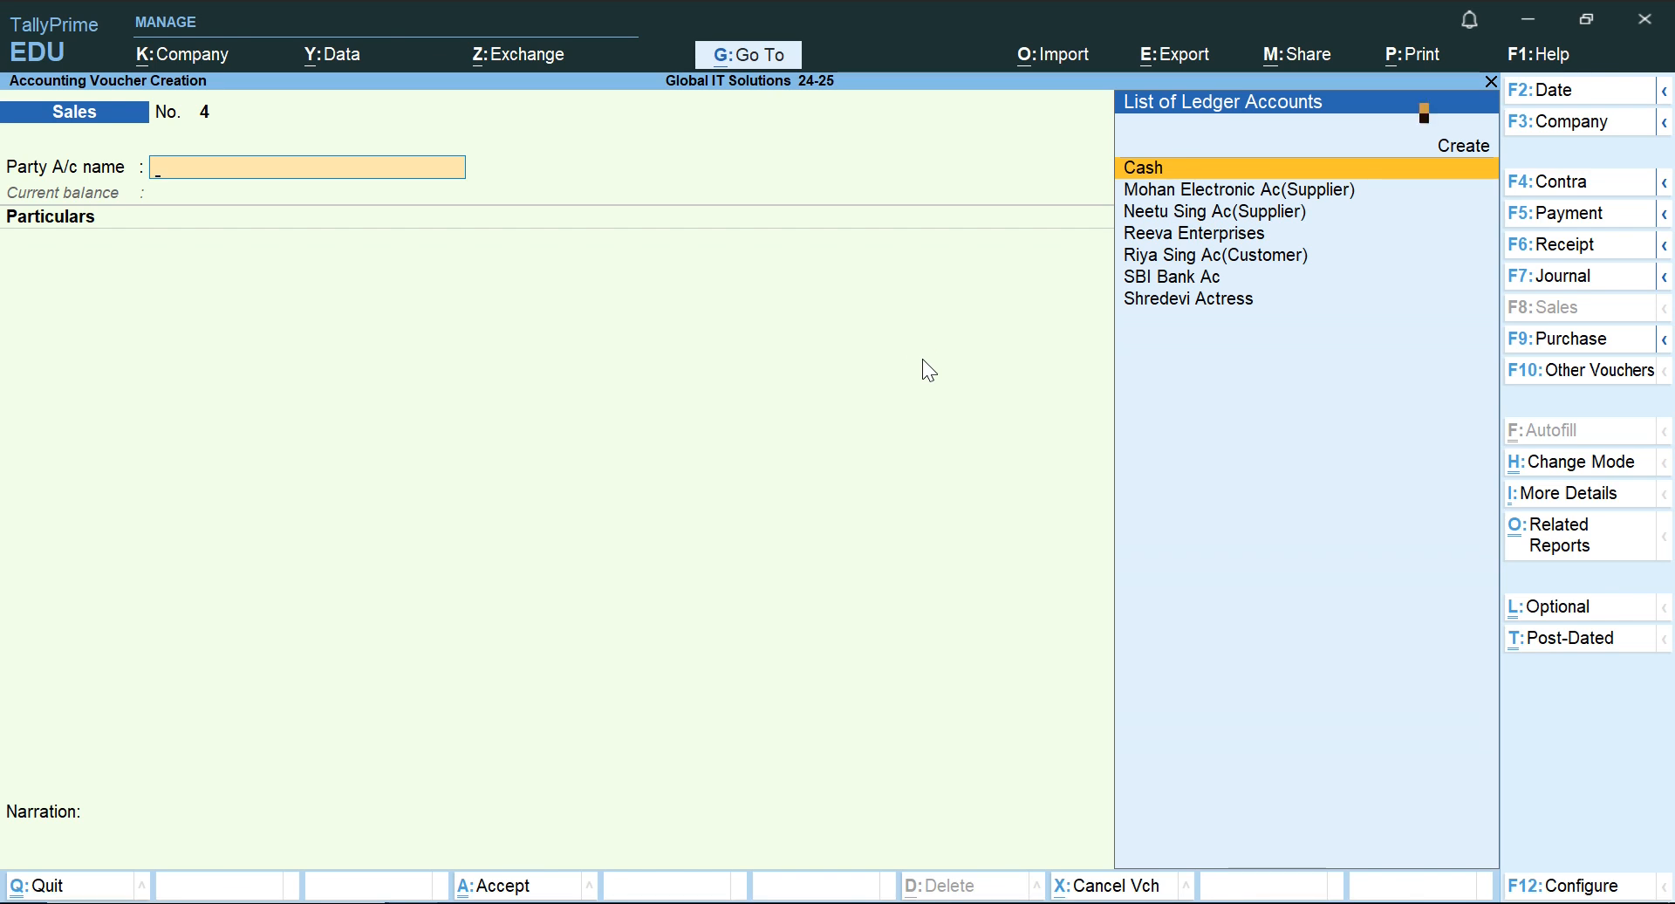
Review the saved sales entry's debit and credit lines in As Voucher mode, then leave the vouchers for the Gateway of Tally.
key(Page_Up)
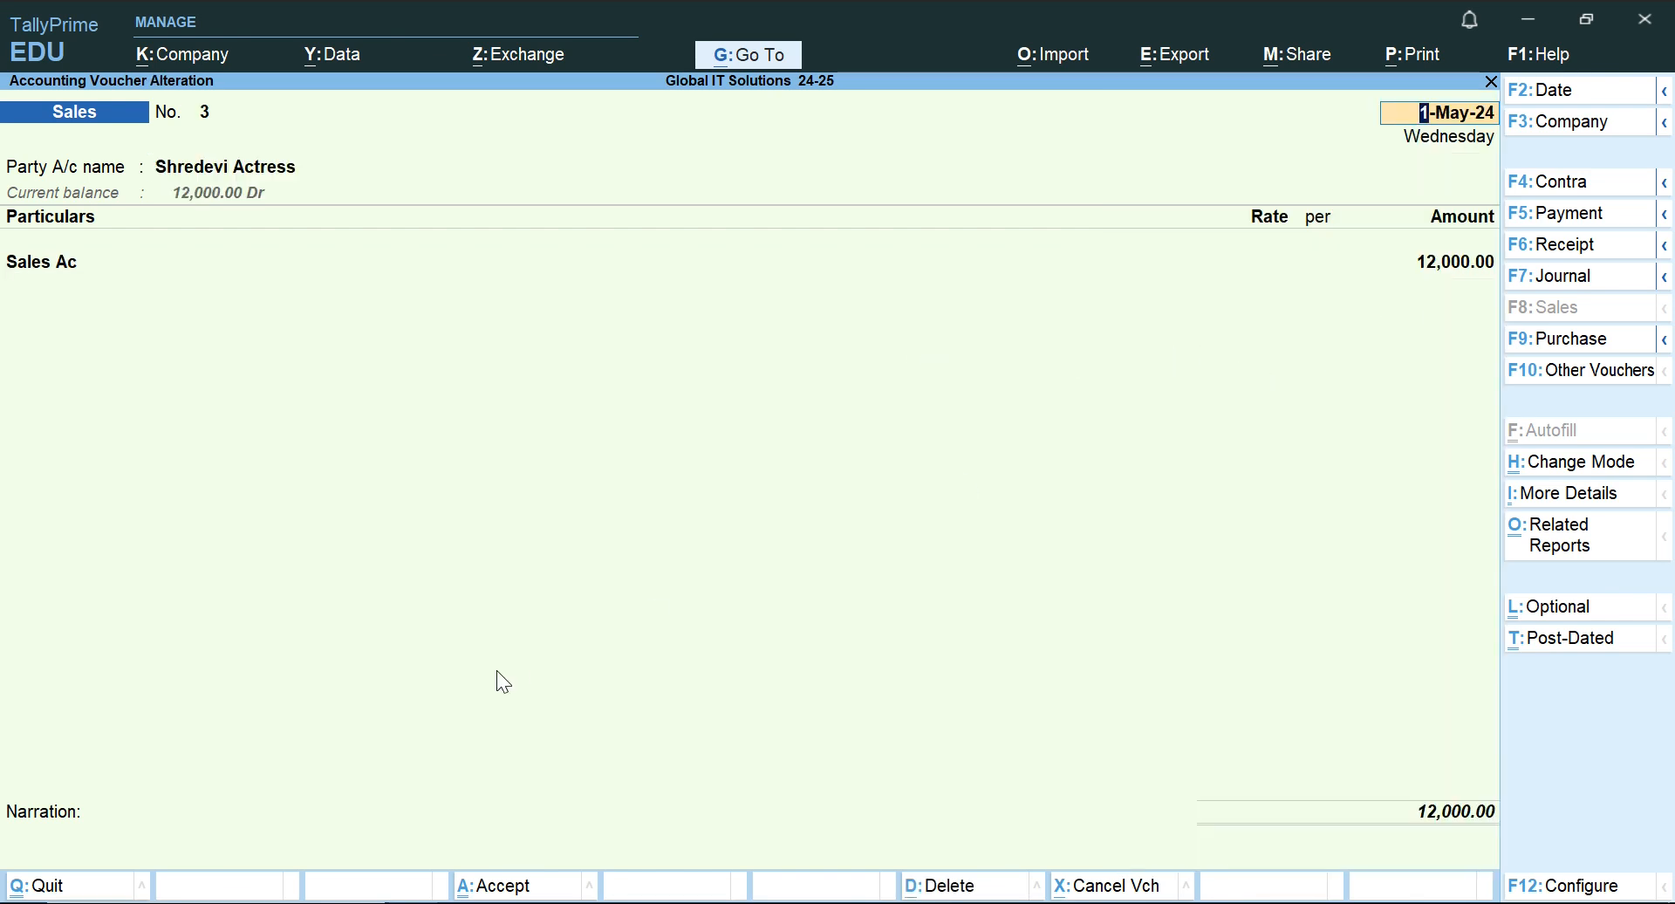
click(1596, 472)
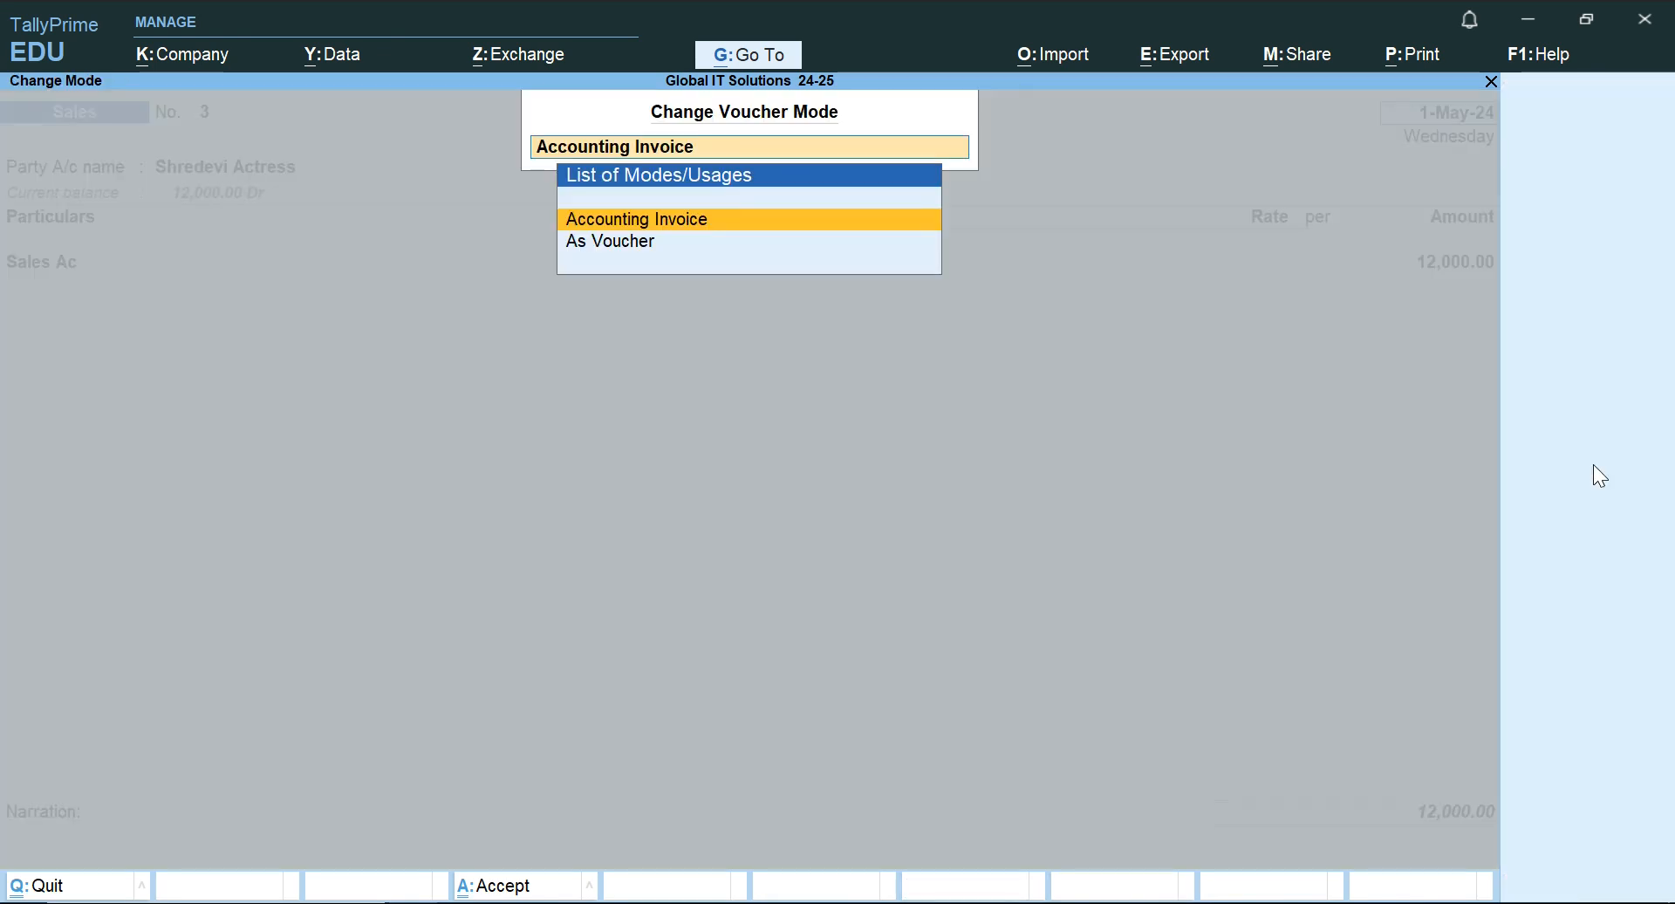
key(Down)
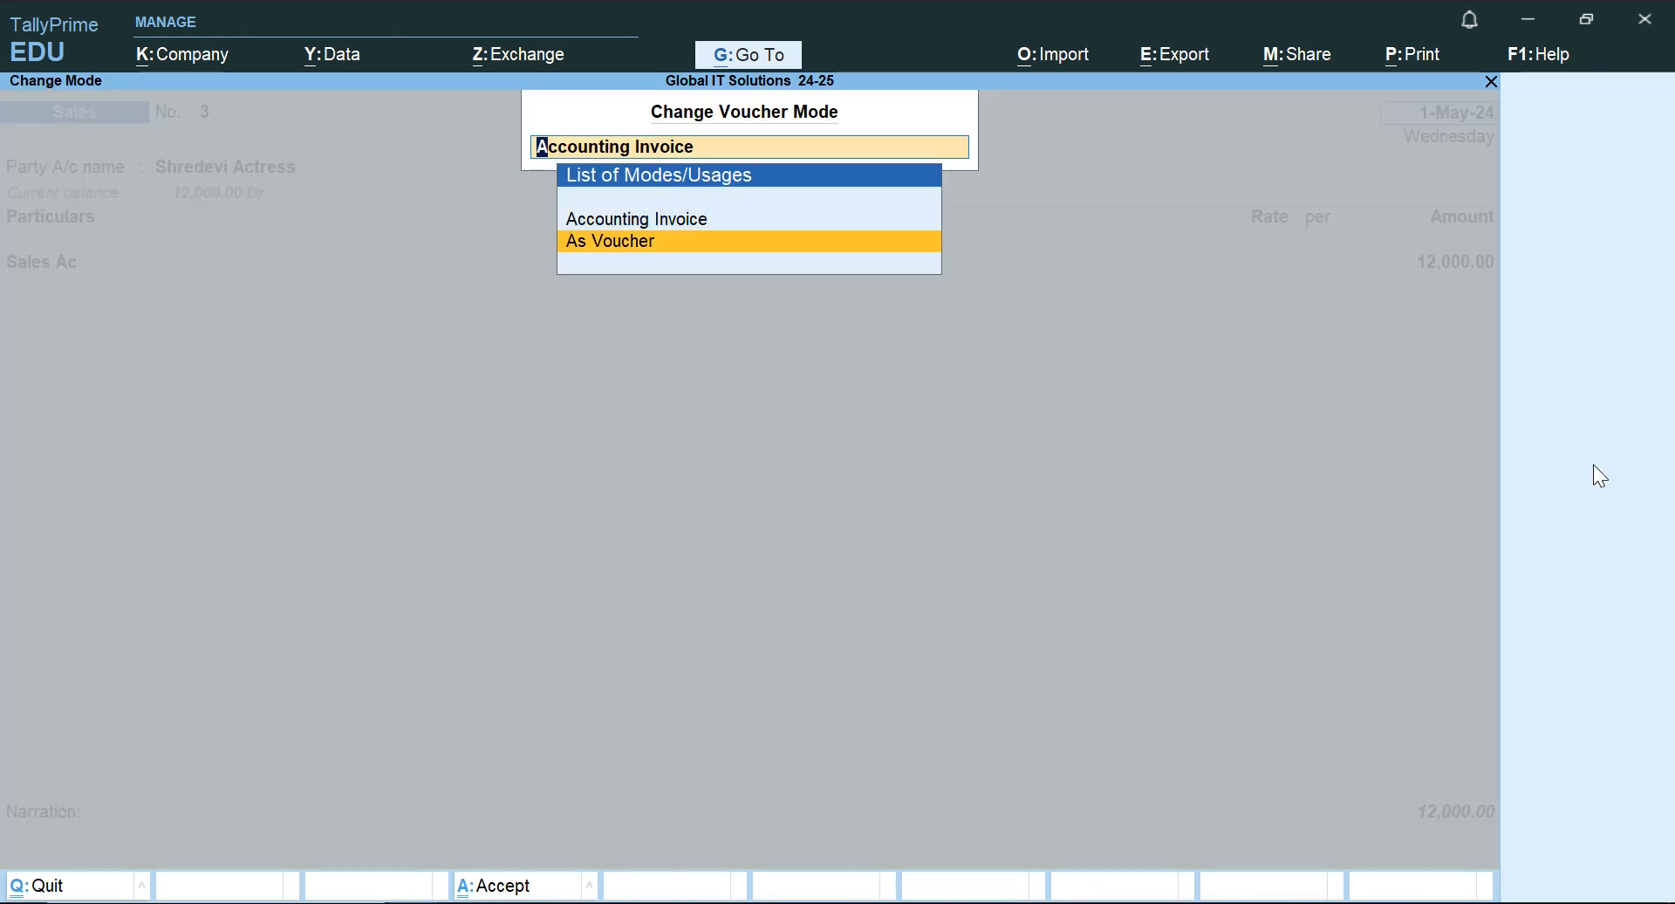
key(Return)
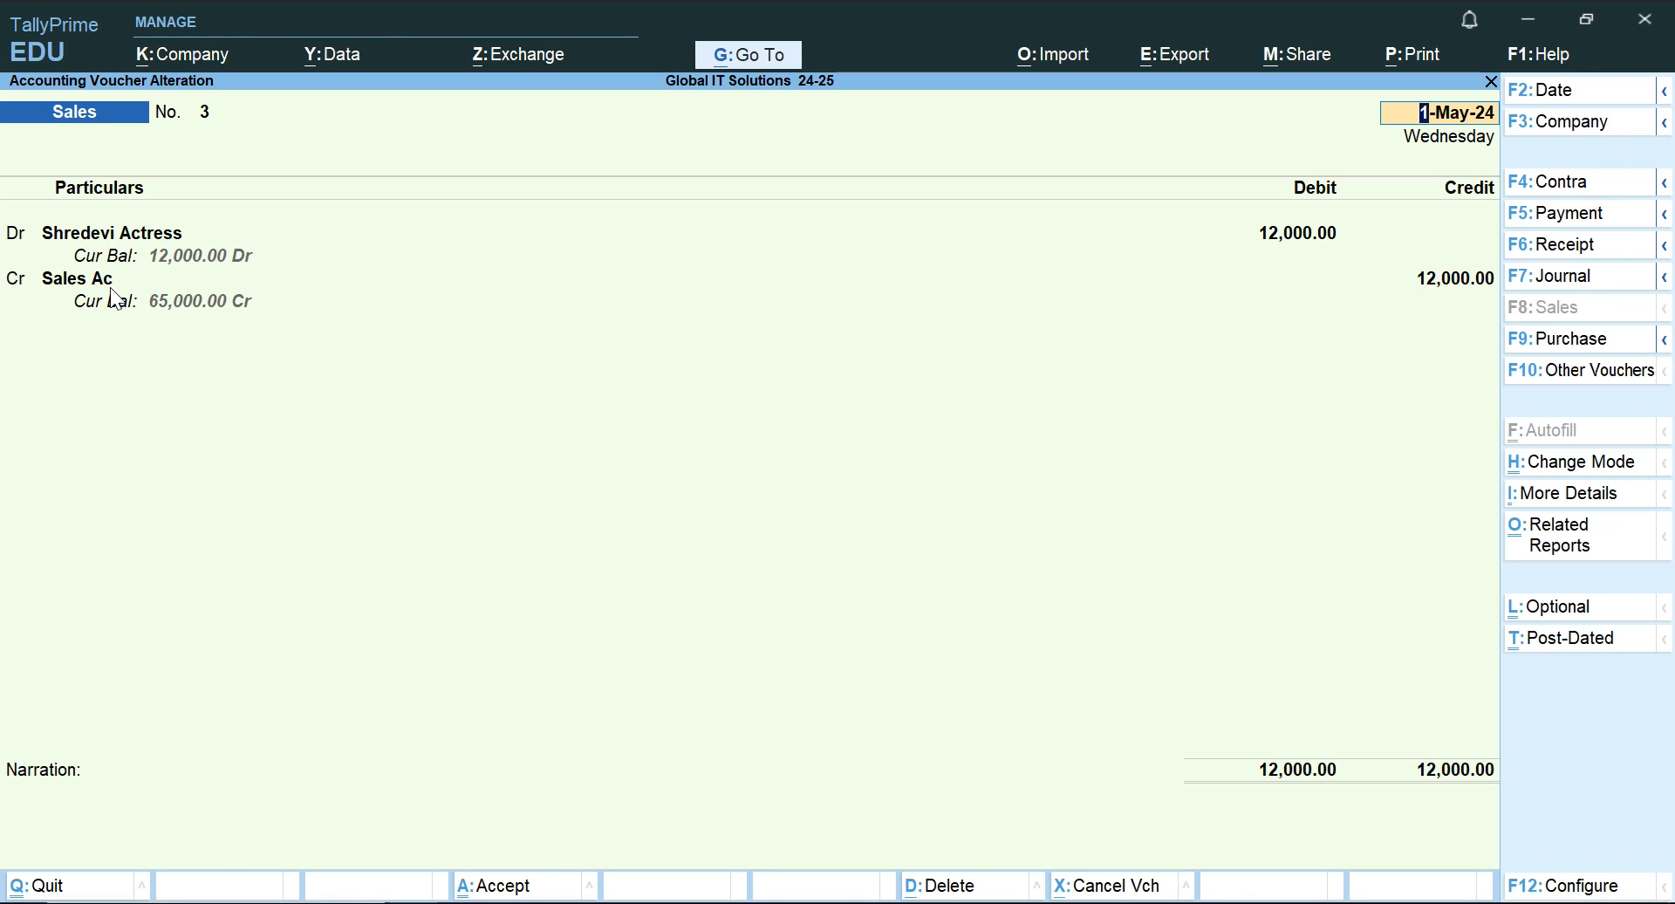
key(BackSpace)
key(Escape)
key(Return)
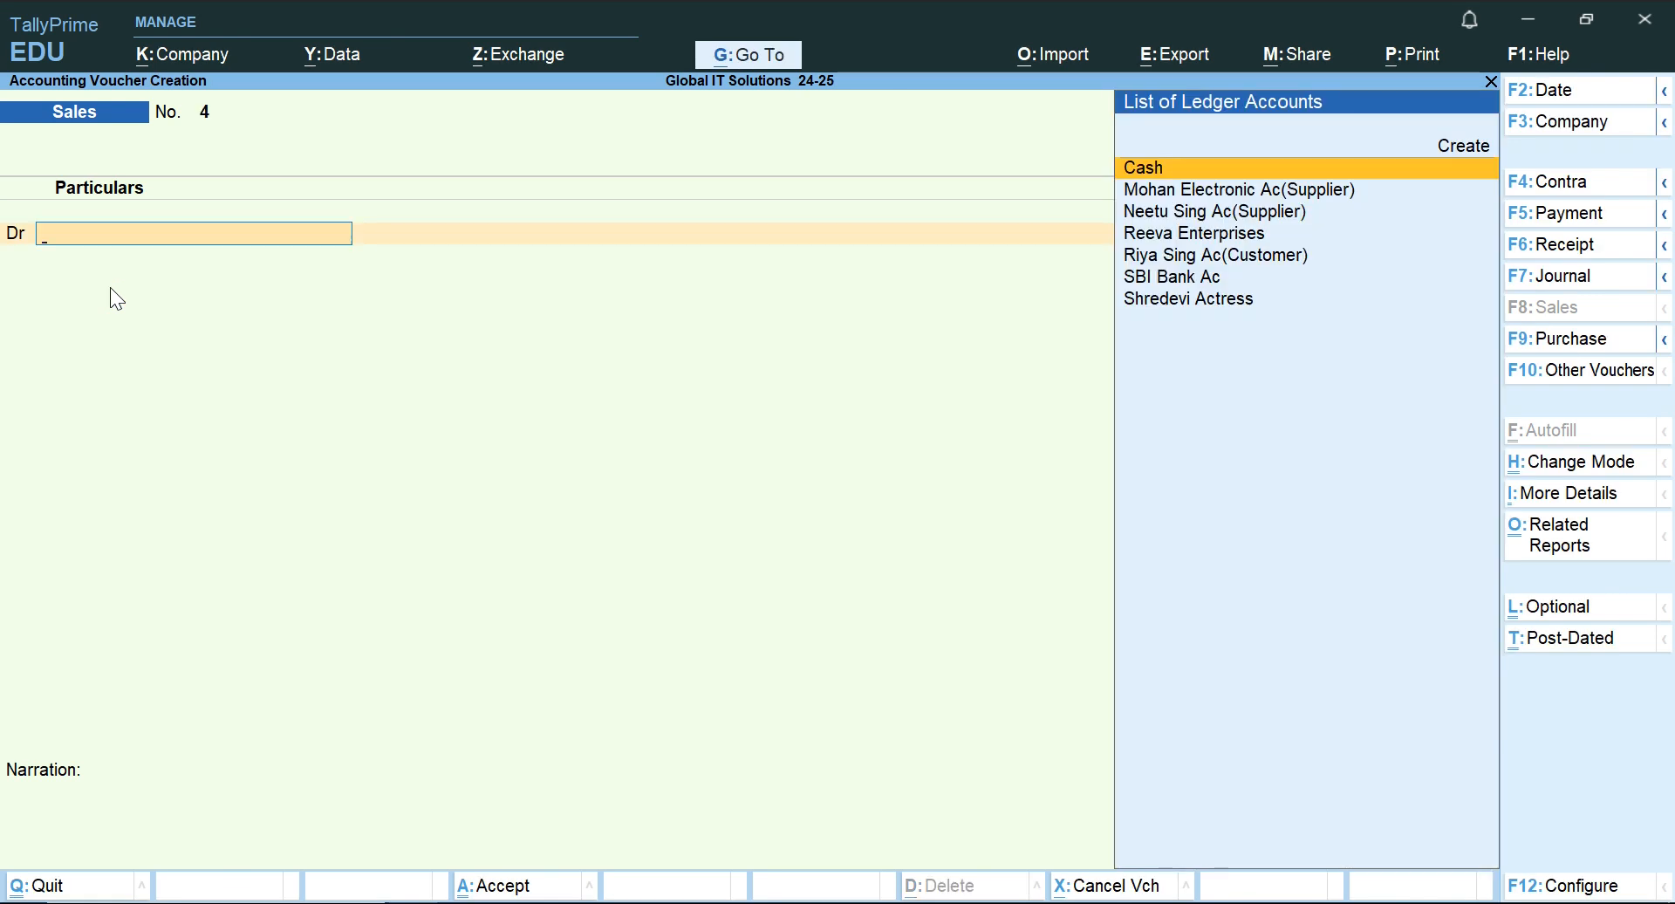
key(Escape)
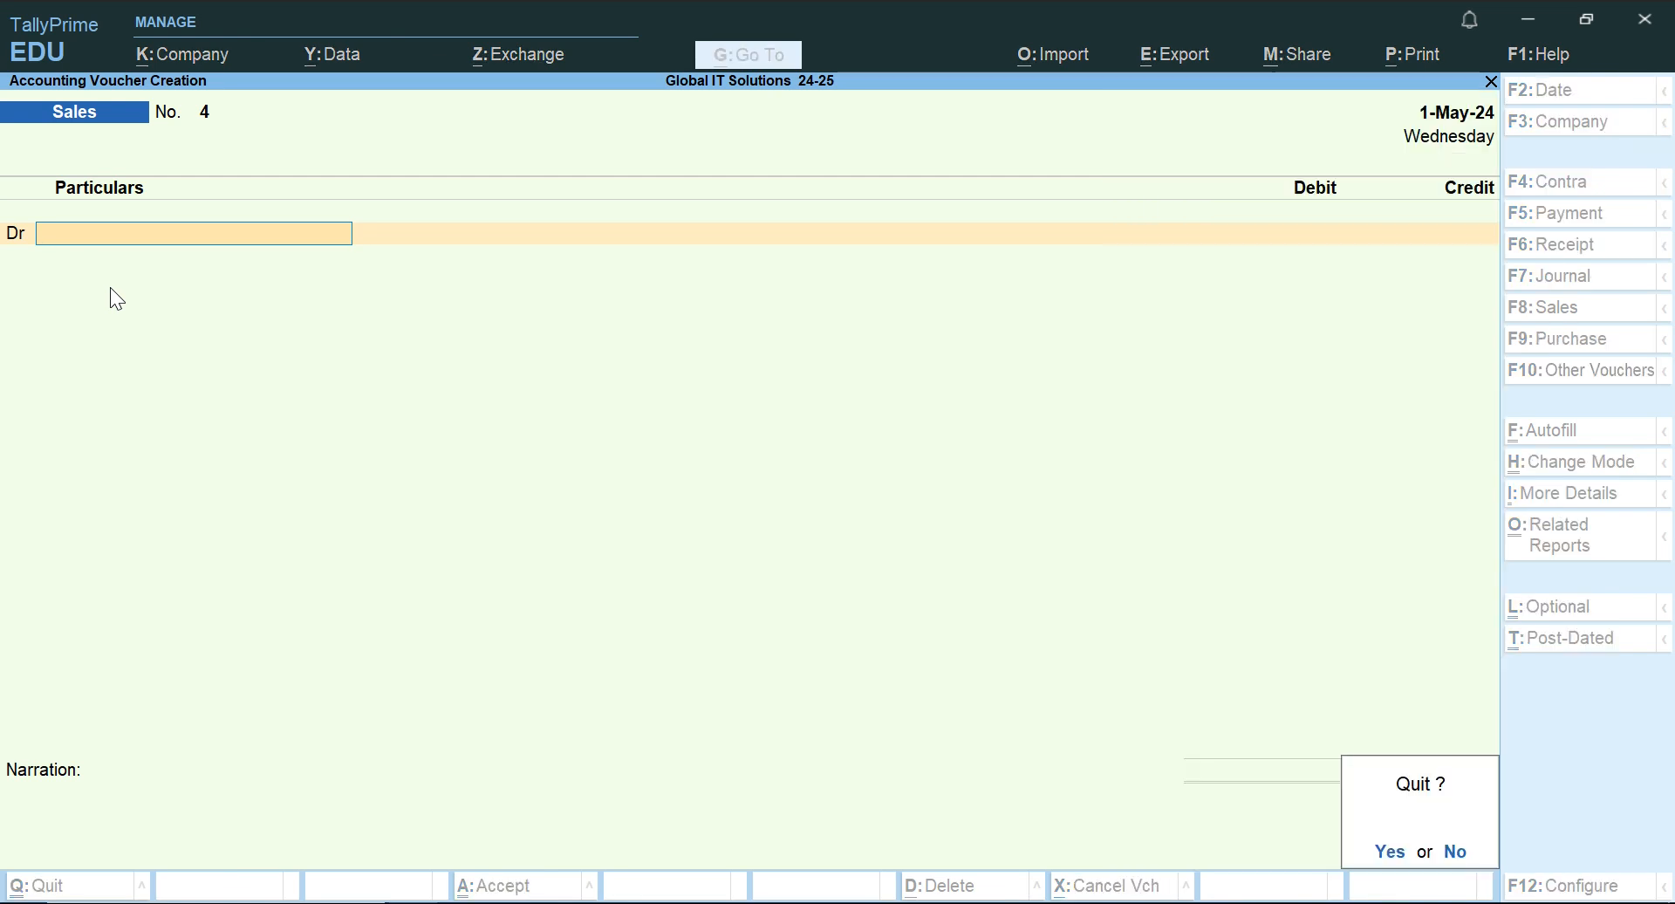
key(Return)
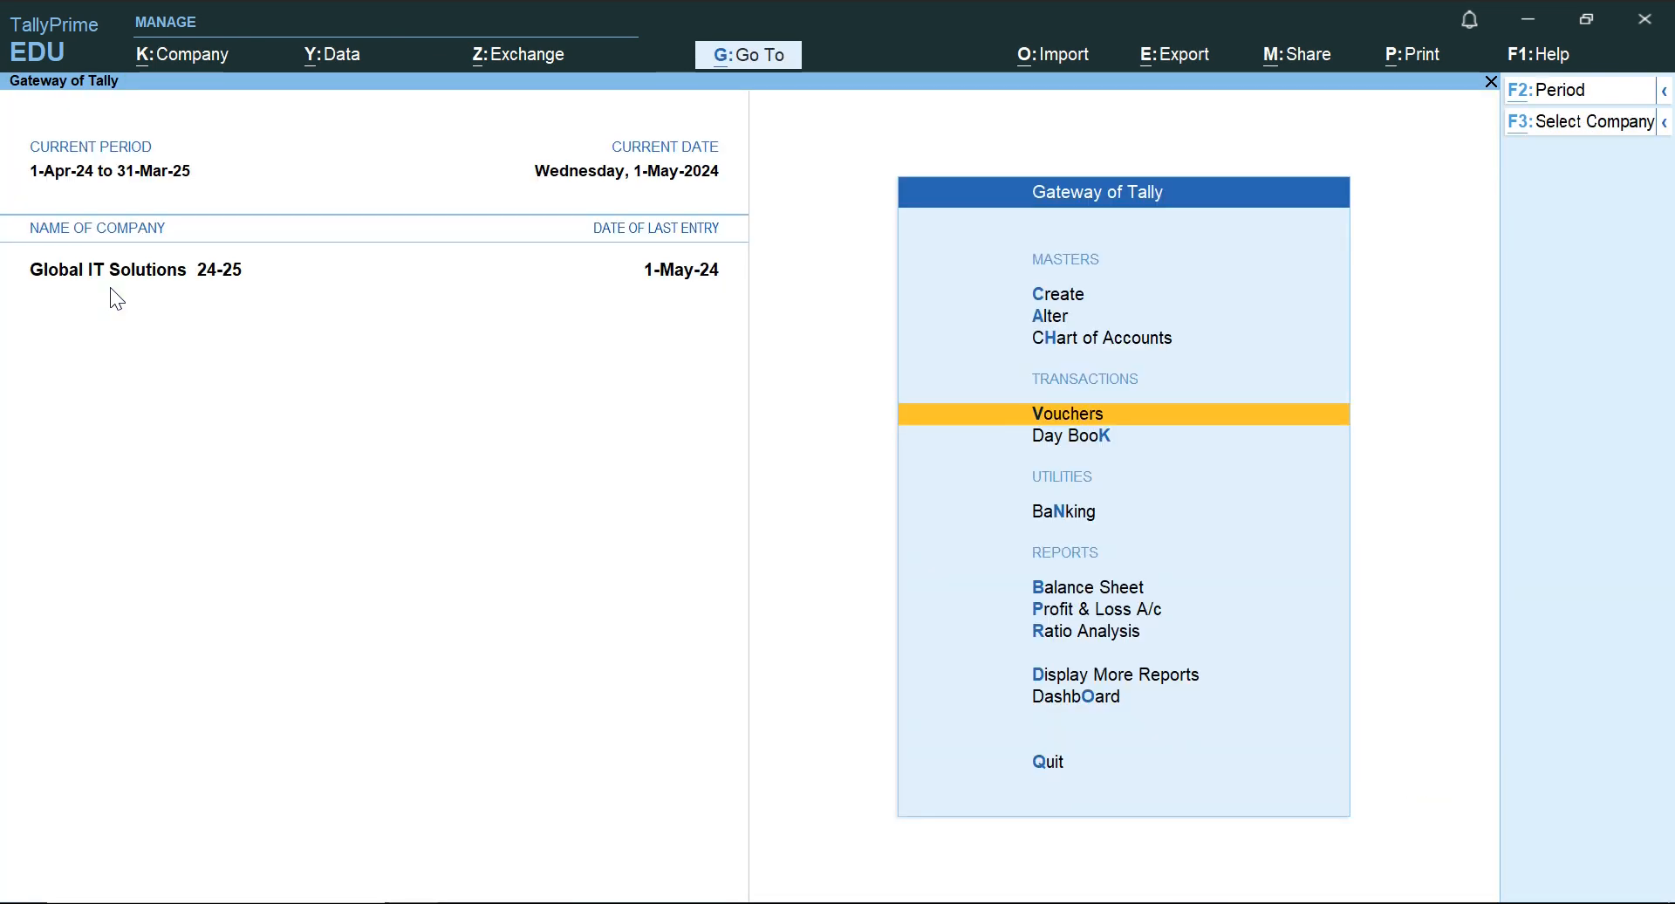
Check the 2.7.2024 transaction in the Word document and start a Purchase voucher in TallyPrime, leaving the supplier invoice number and date blank.
key(alt+Tab)
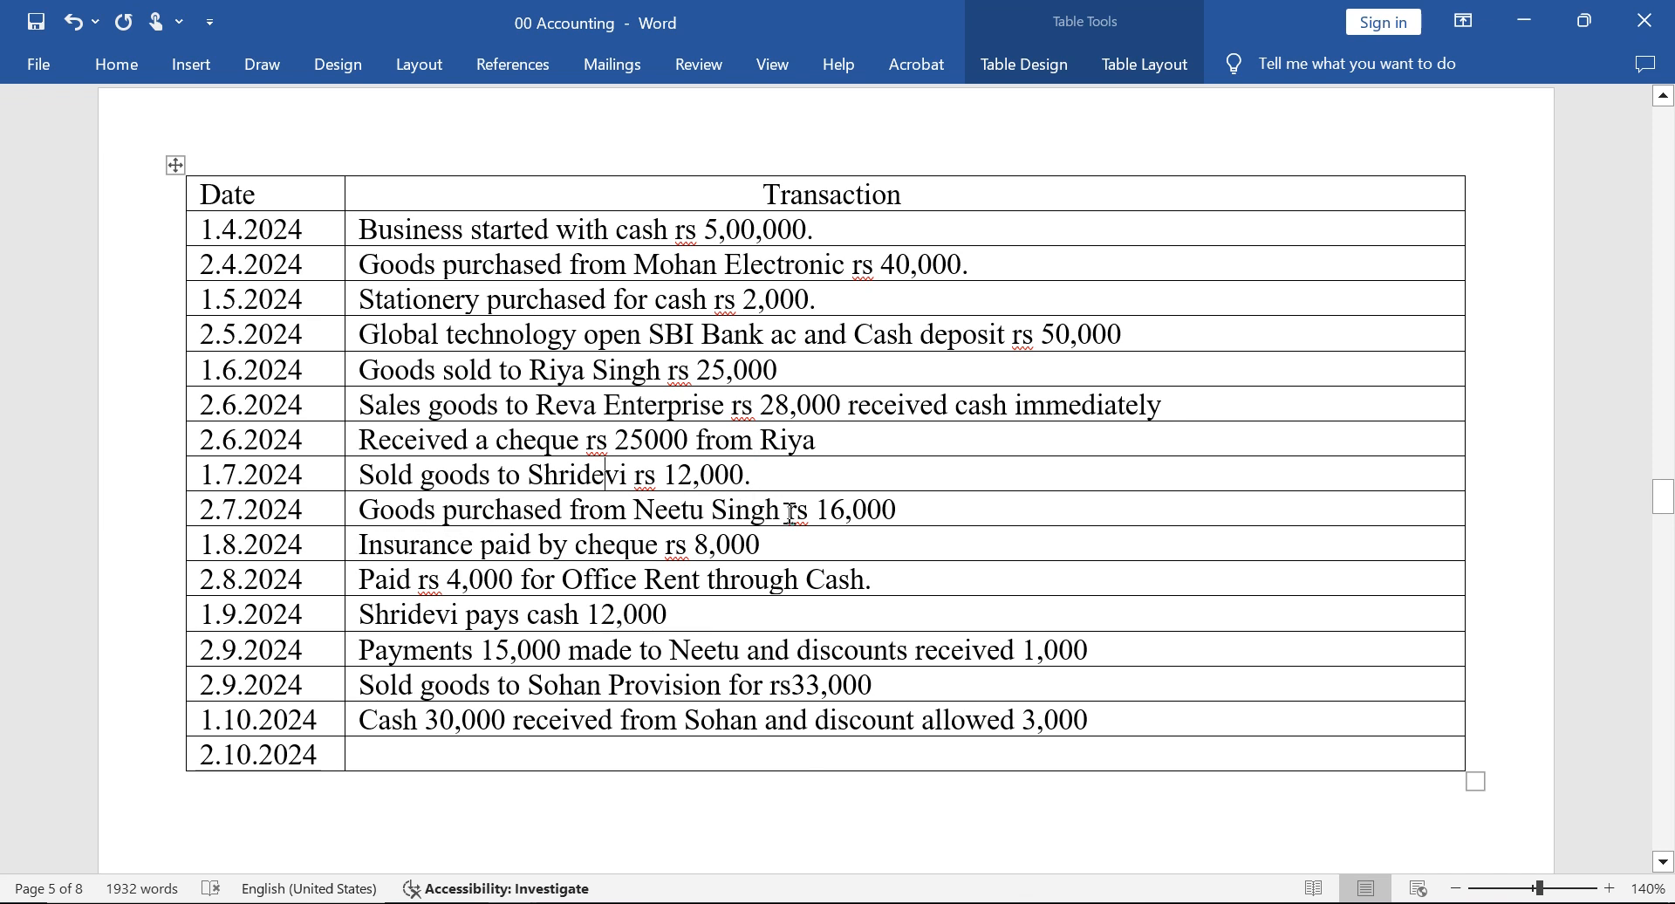
key(alt+Tab)
key(Return)
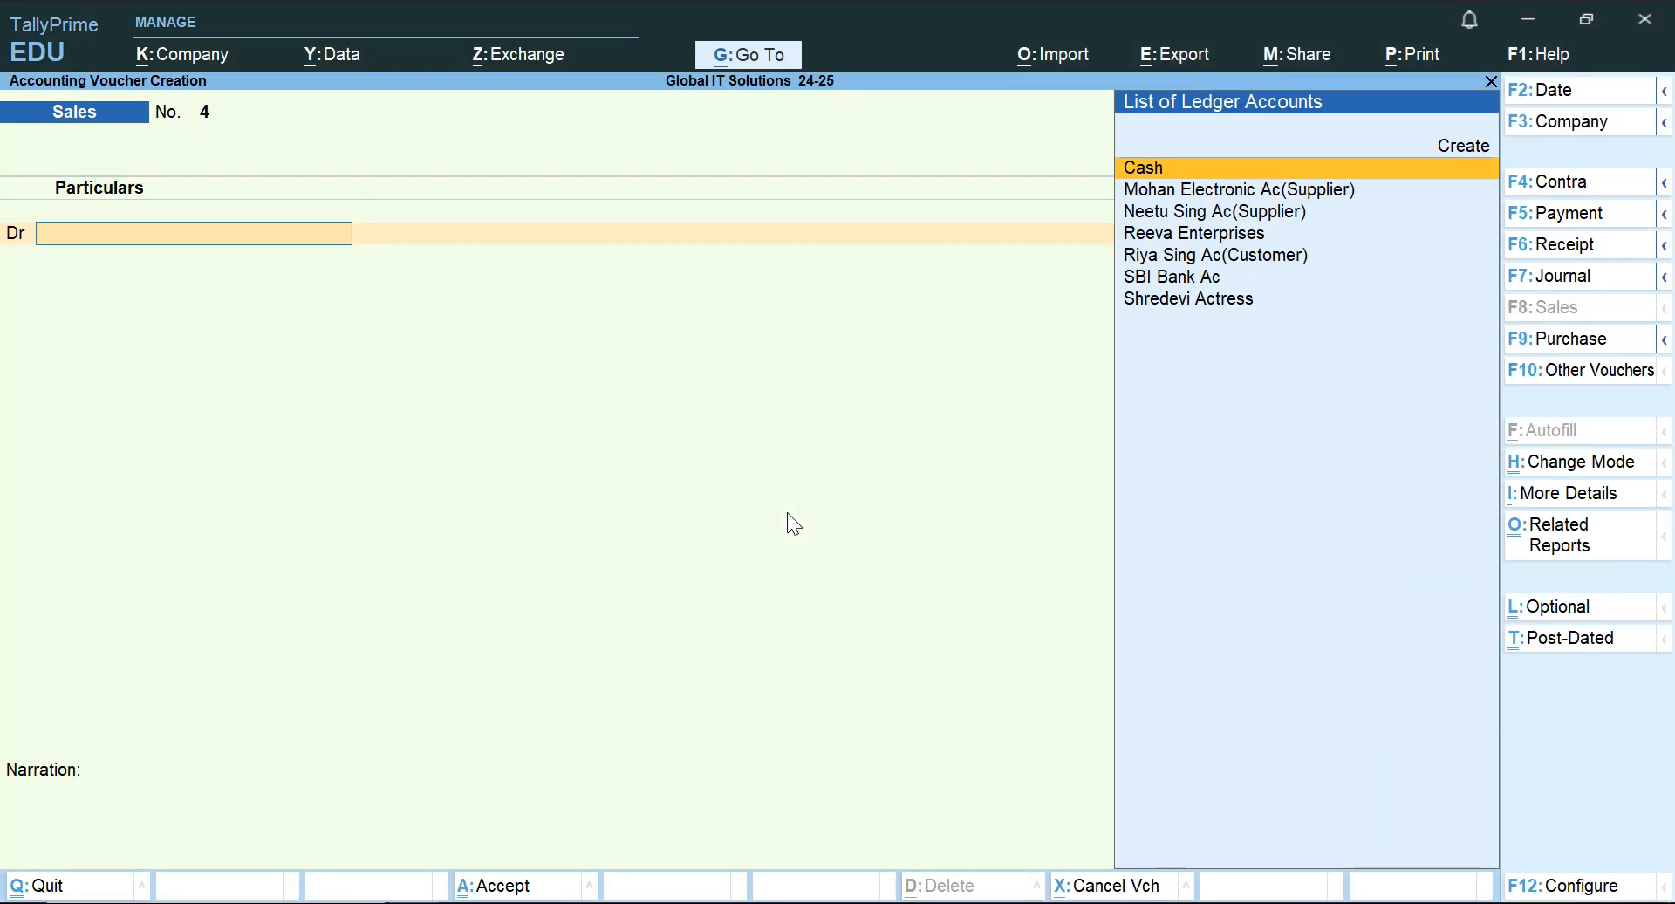
click(1537, 343)
key(Return)
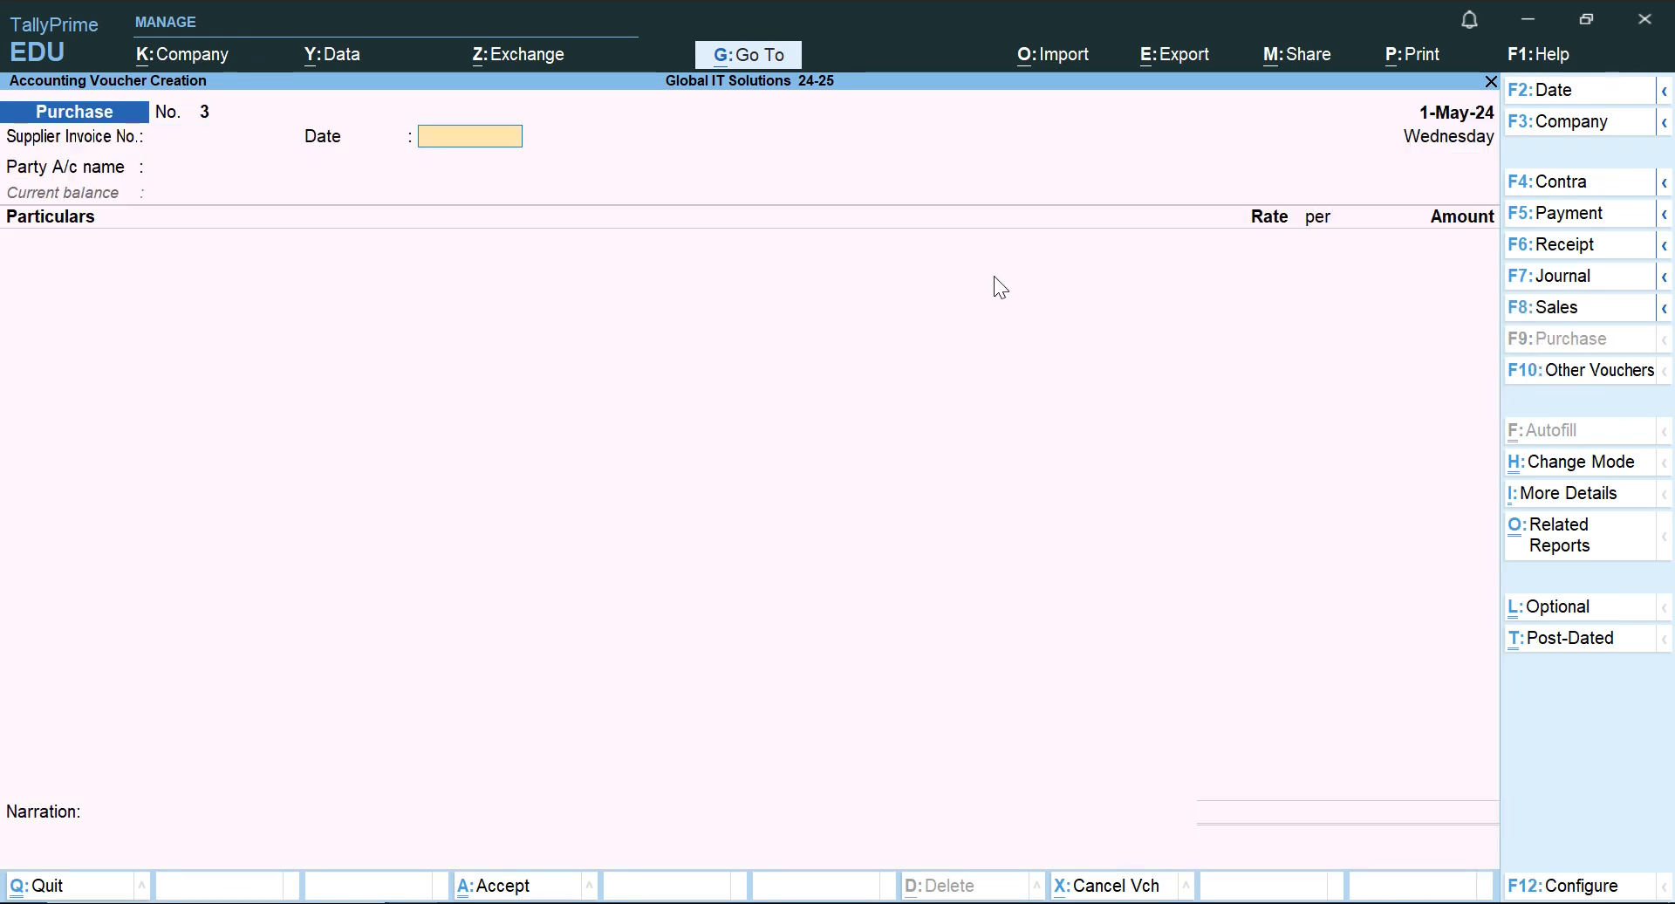
key(Return)
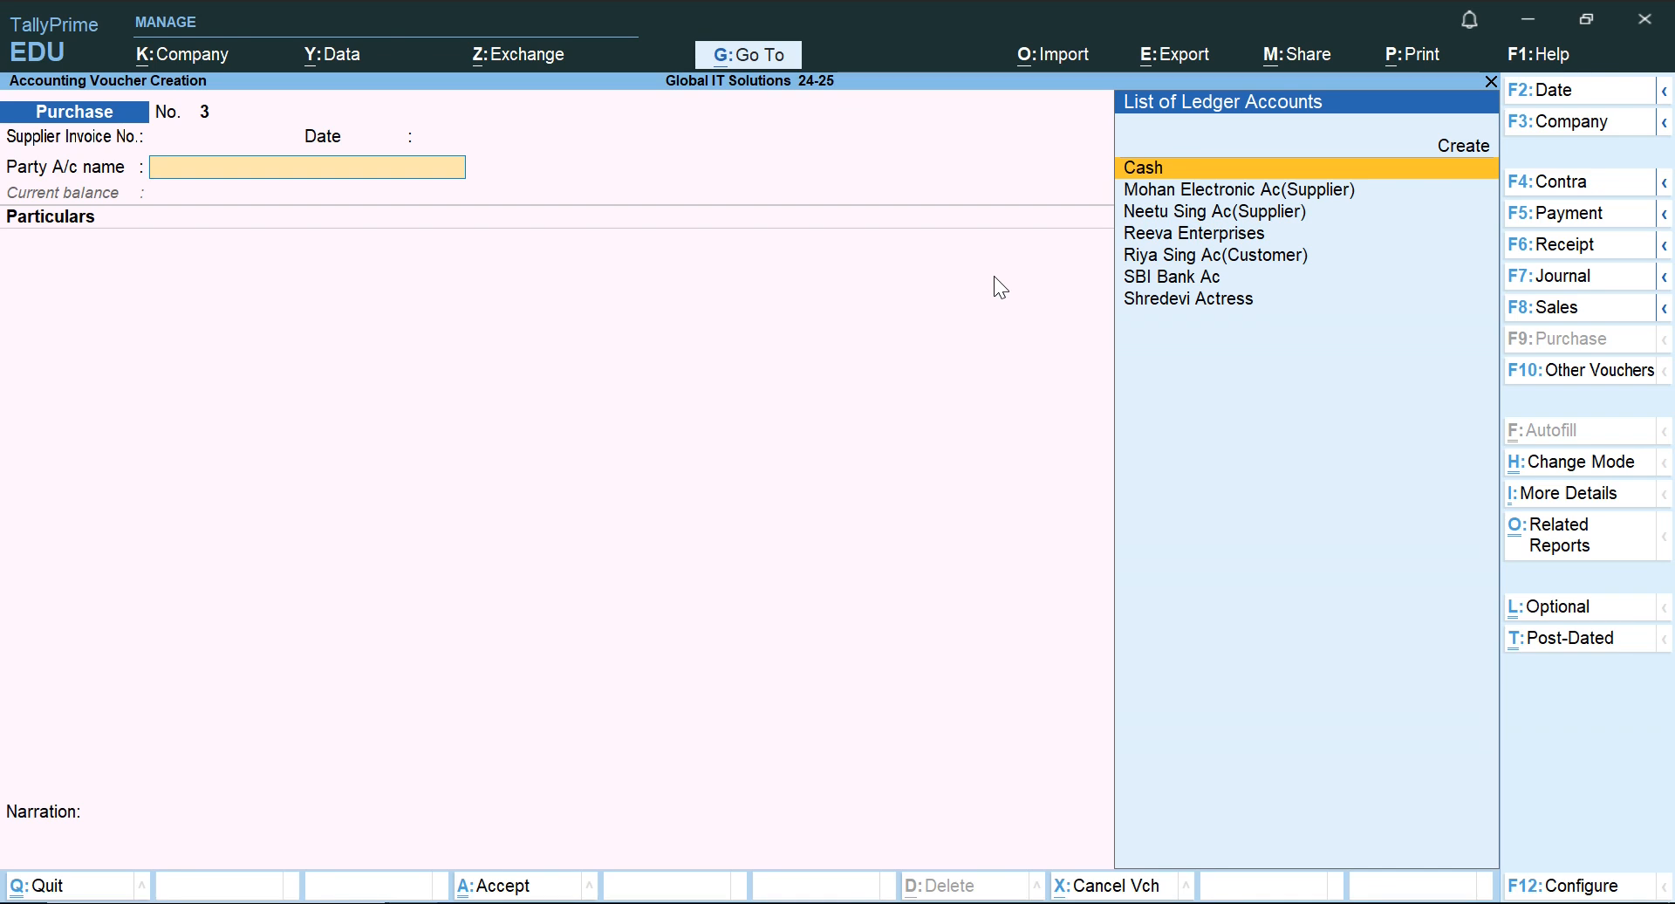
Choose the supplier named in the 2.7.2024 transaction as the Purchase voucher's party account and leave the receipt details blank.
text(Ne)
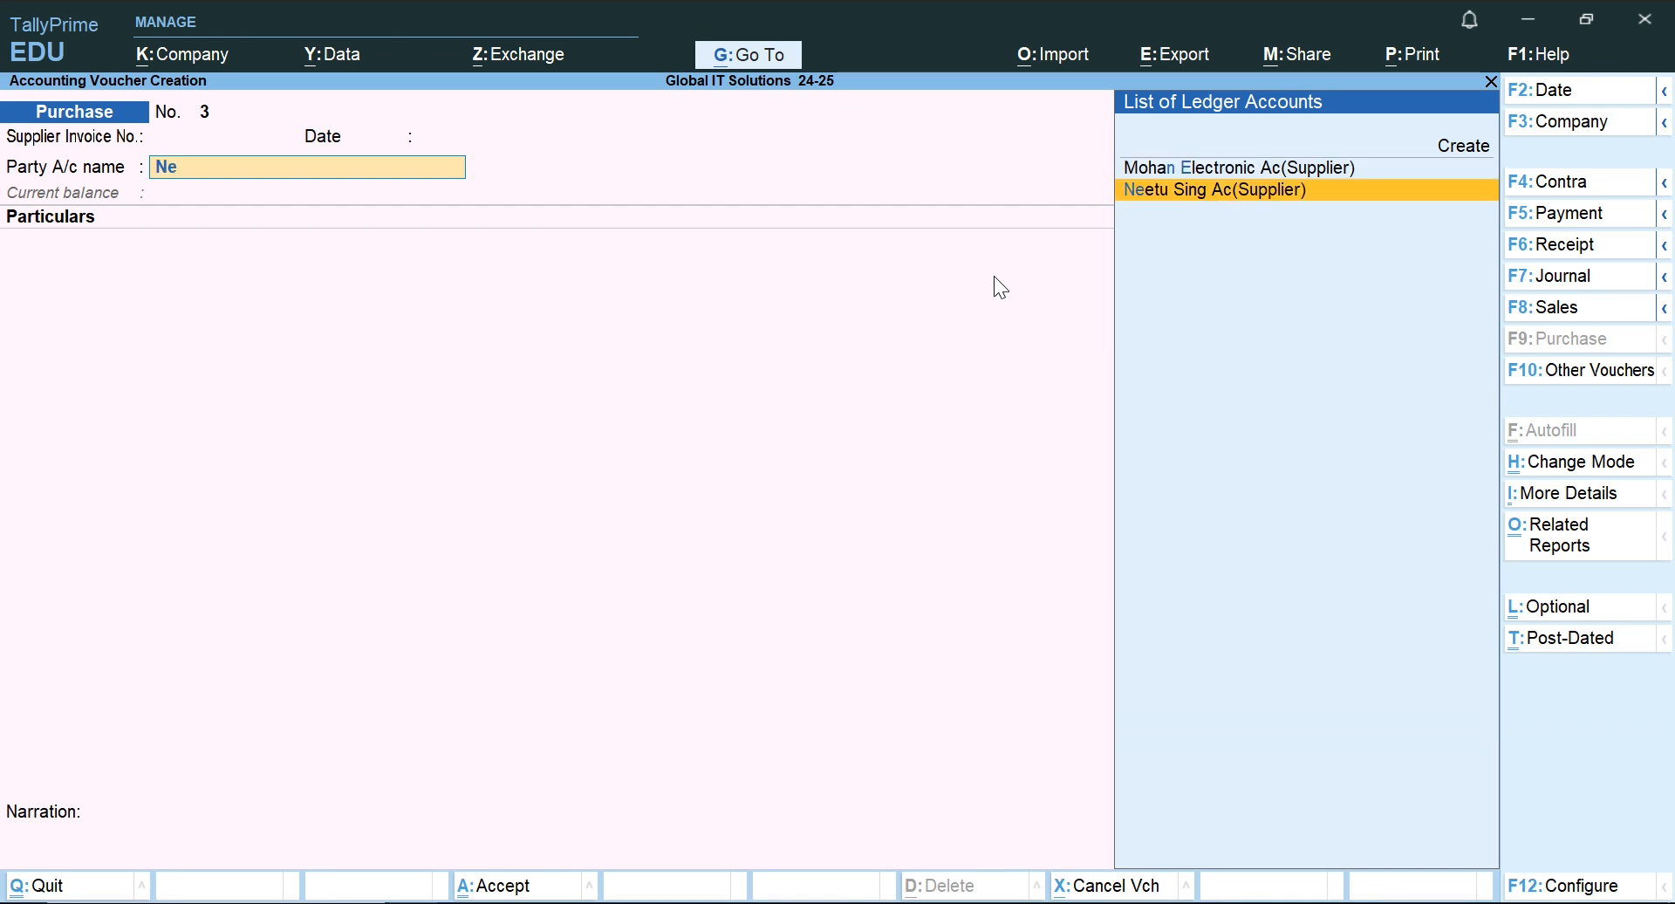
key(Return)
key(Return)
key(Return)
key(Return)
key(Return)
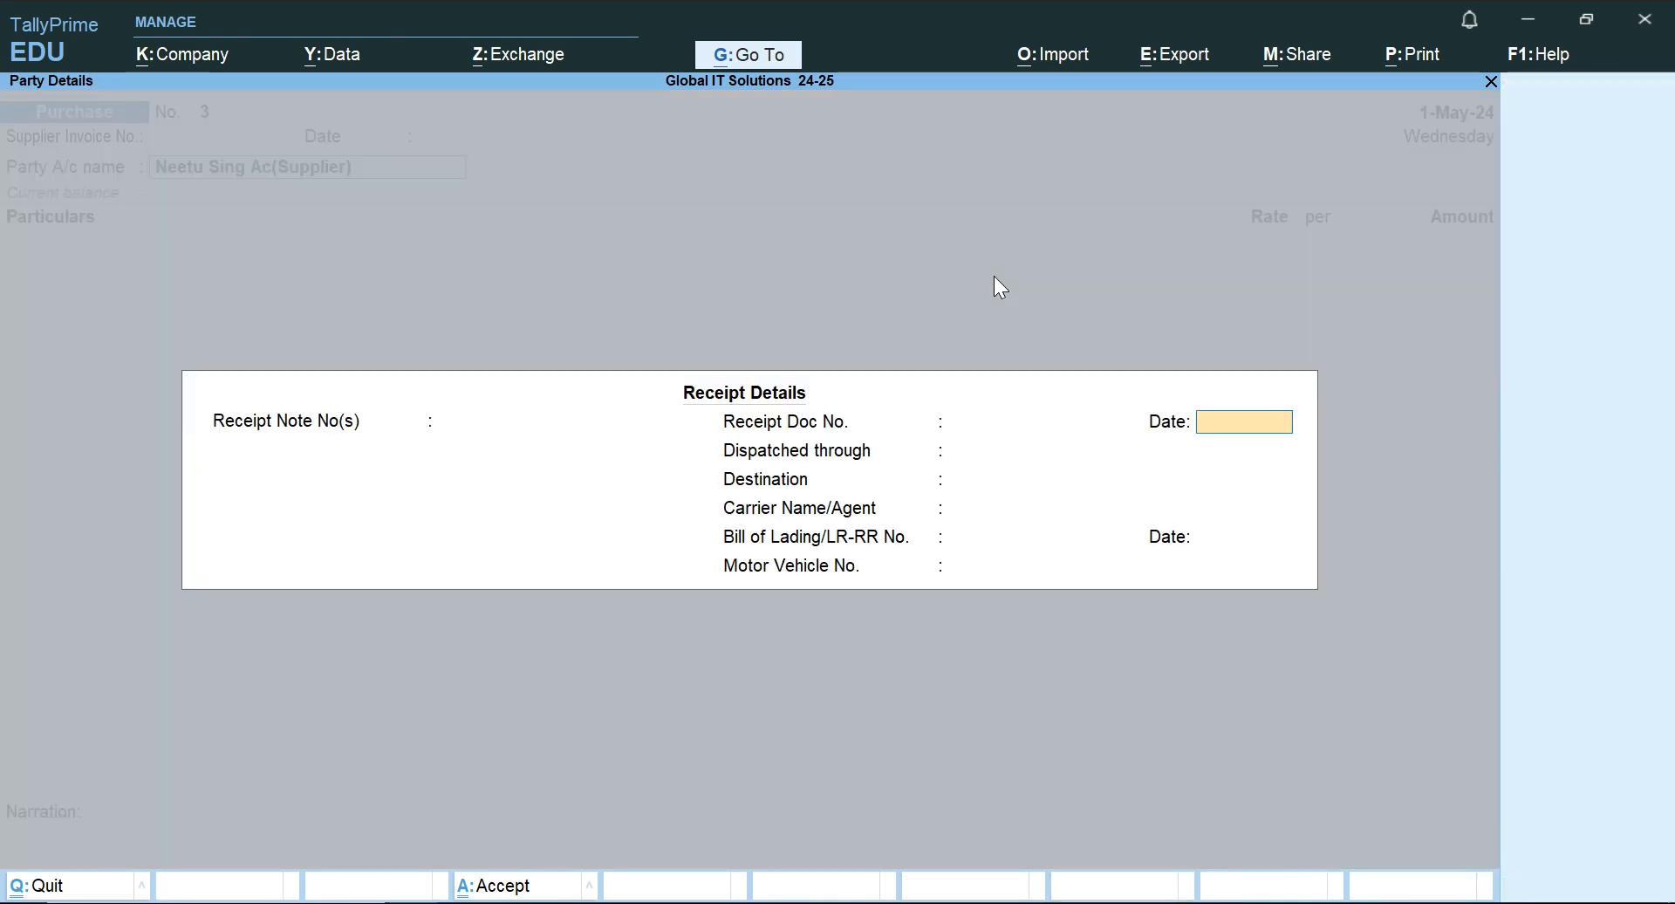
key(ctrl+a)
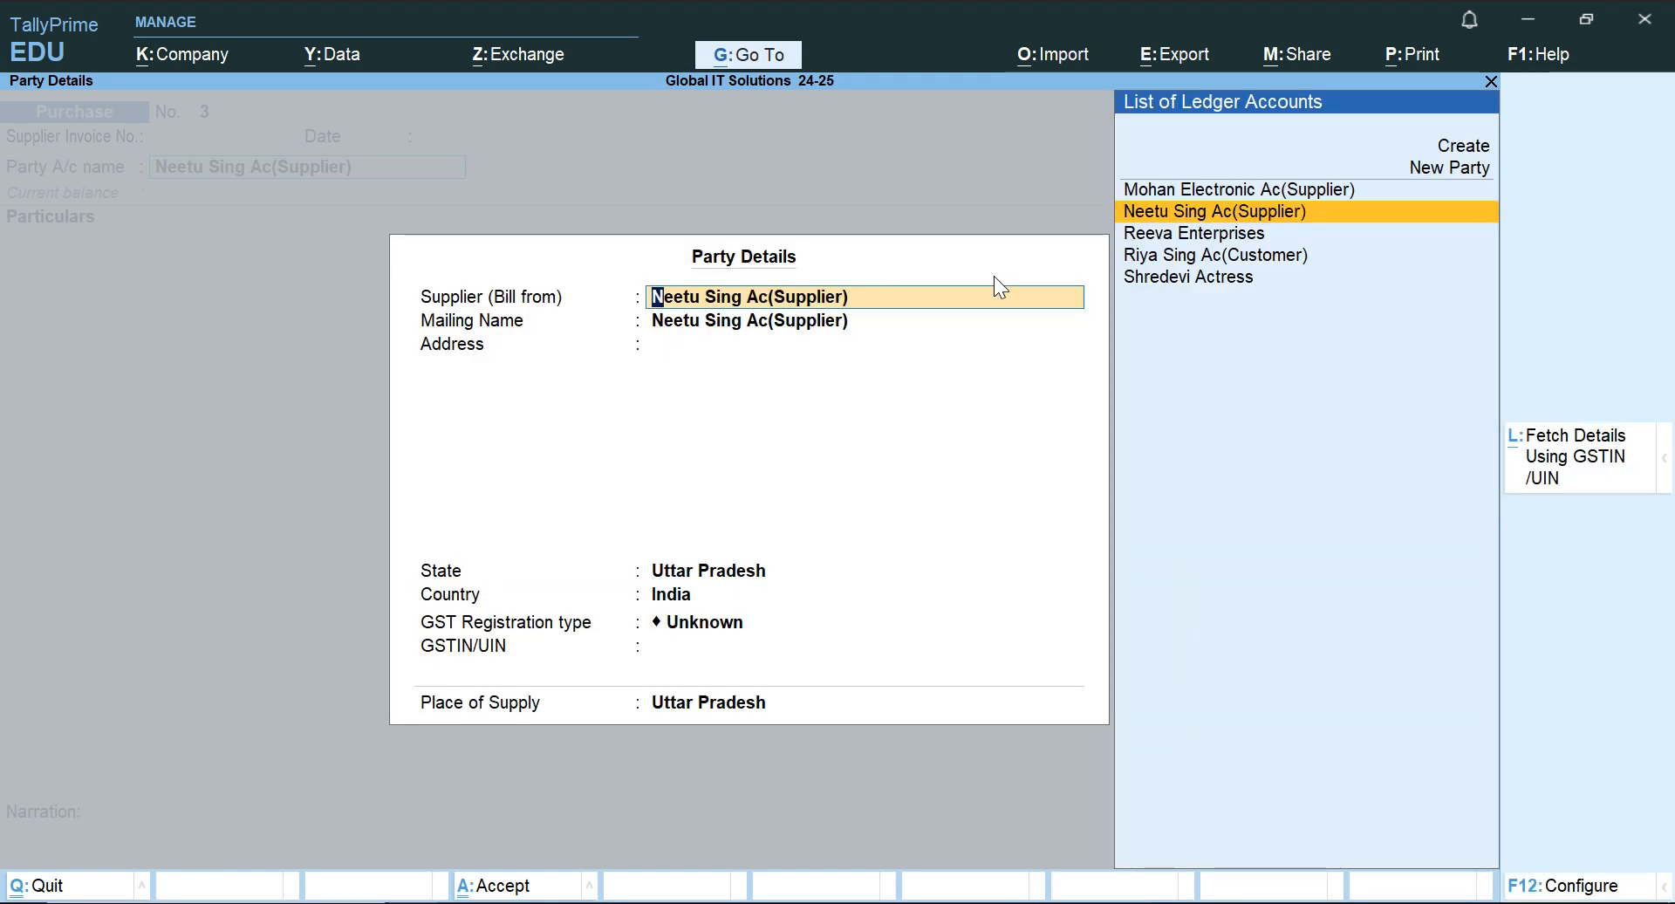
Mark the 2.7.2024 purchase row in the Word document, then accept the supplier's default party details in TallyPrime.
key(alt+Tab)
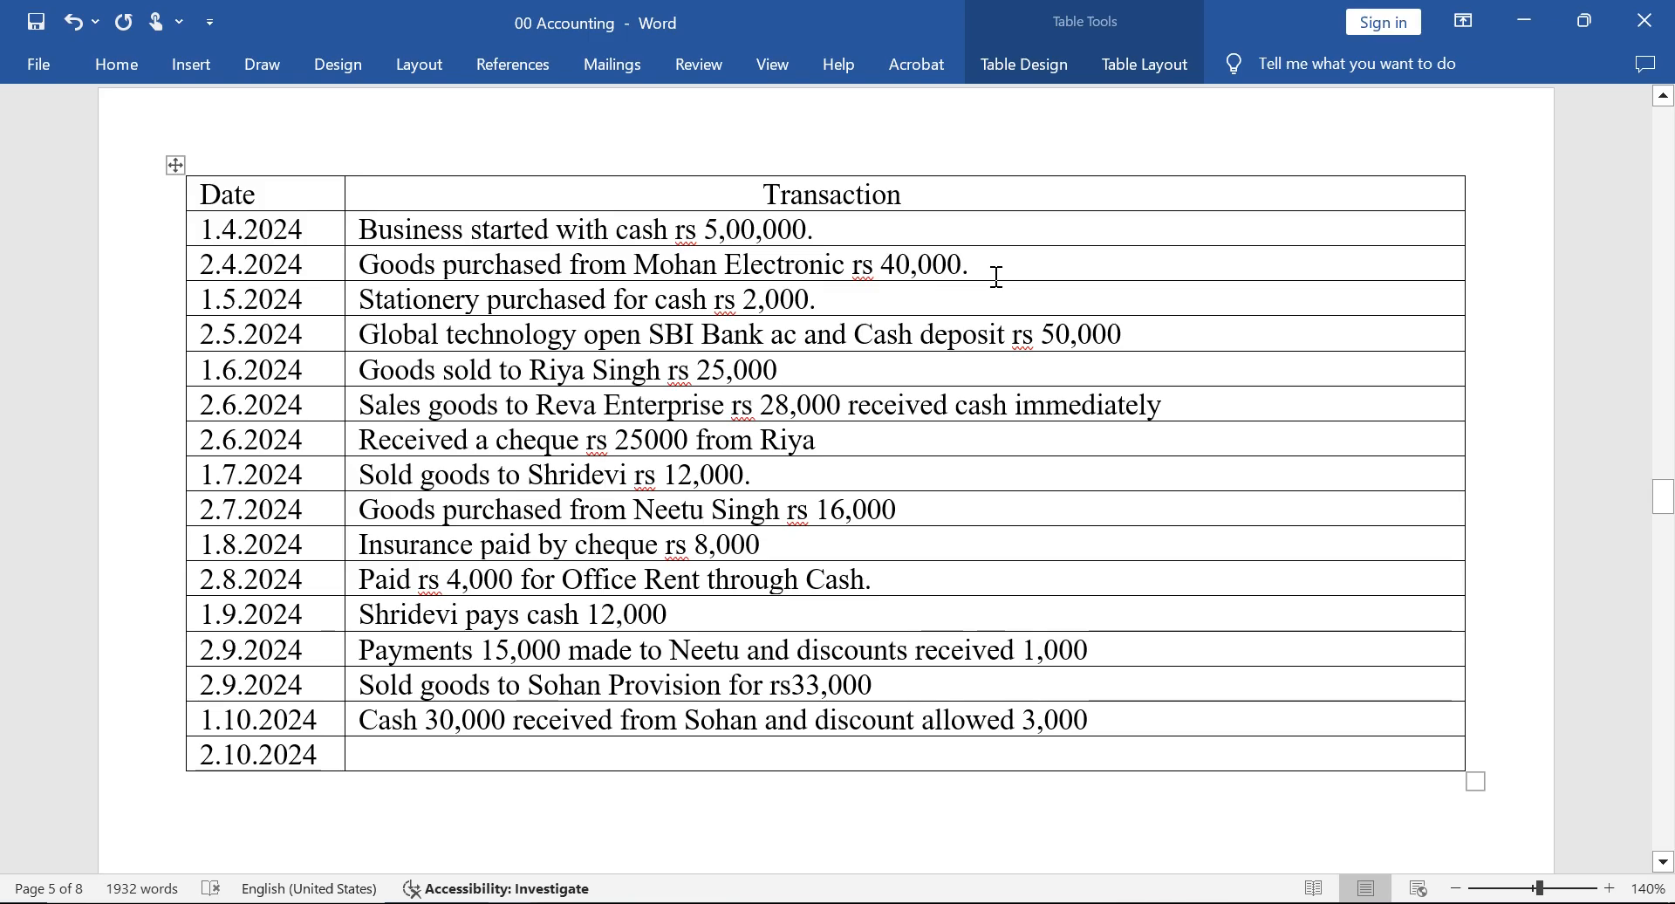
key(Down)
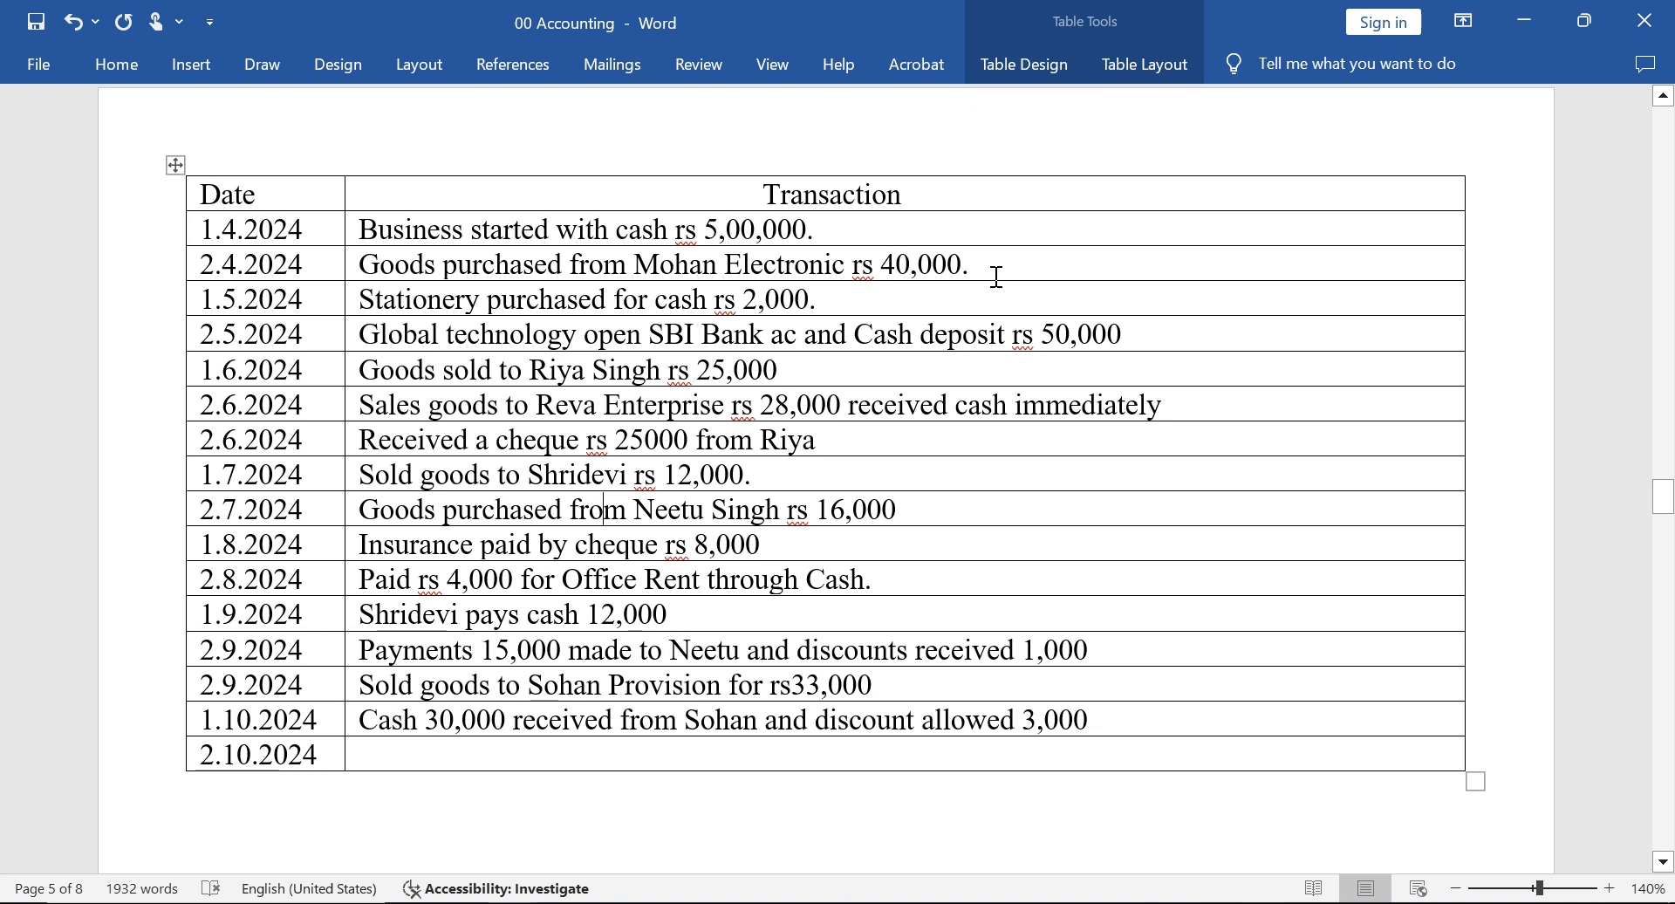
key(Right)
key(Right)
key(Right)
key(Right)
key(Right)
key(Right)
key(Right)
key(Right)
key(Right)
key(Right)
key(Right)
key(Right)
key(Right)
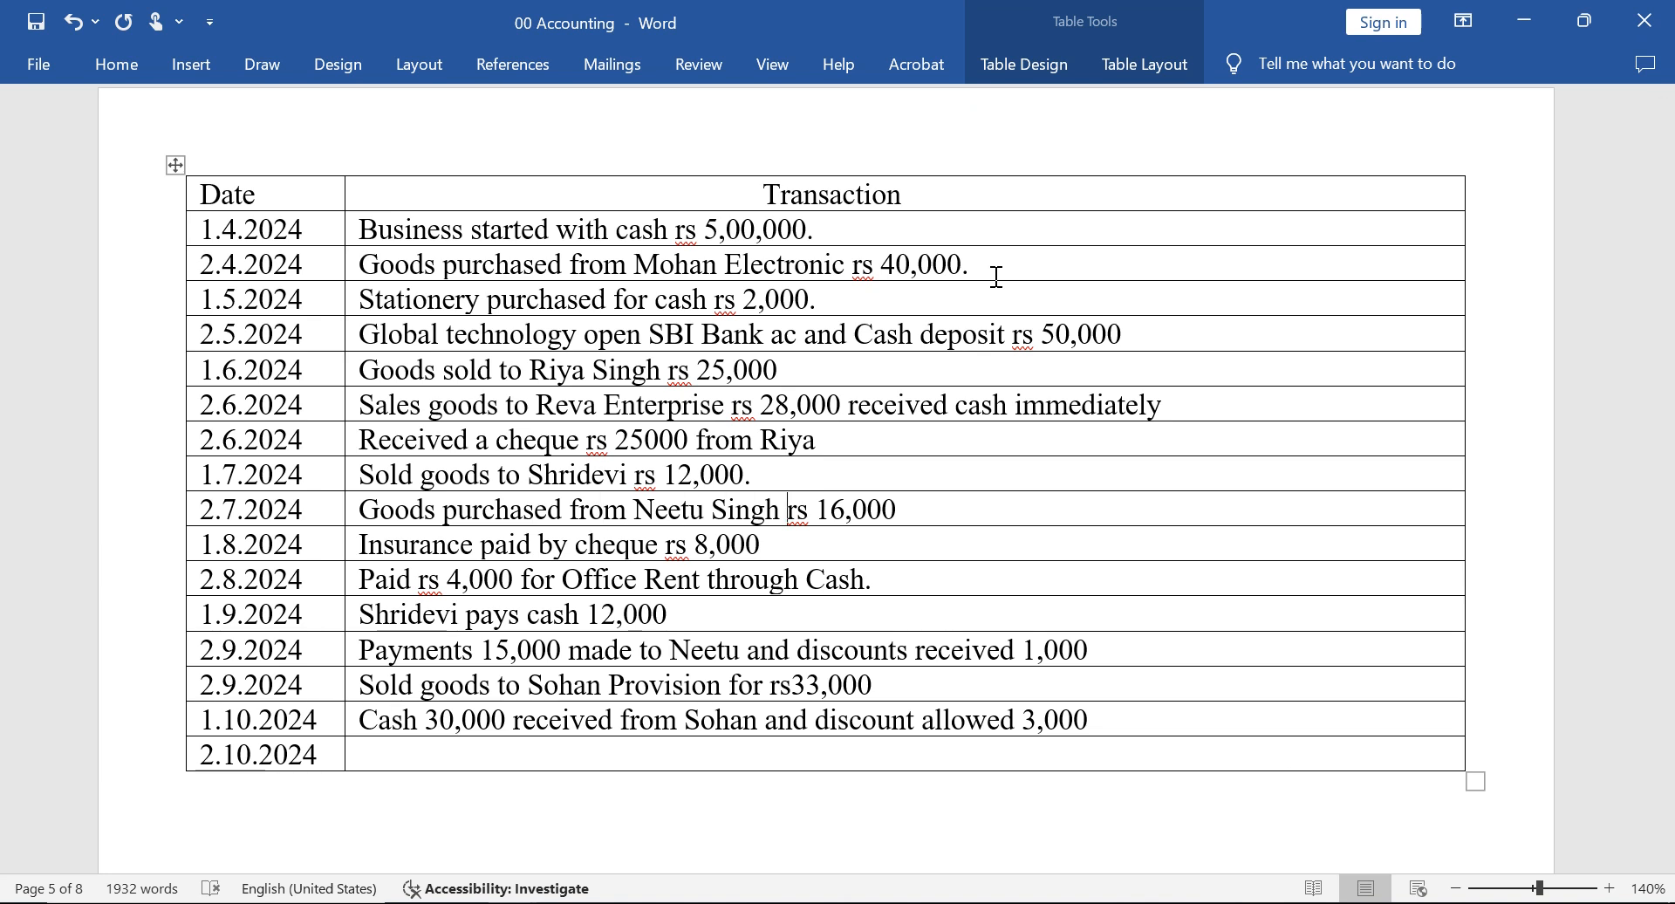
key(alt+Tab)
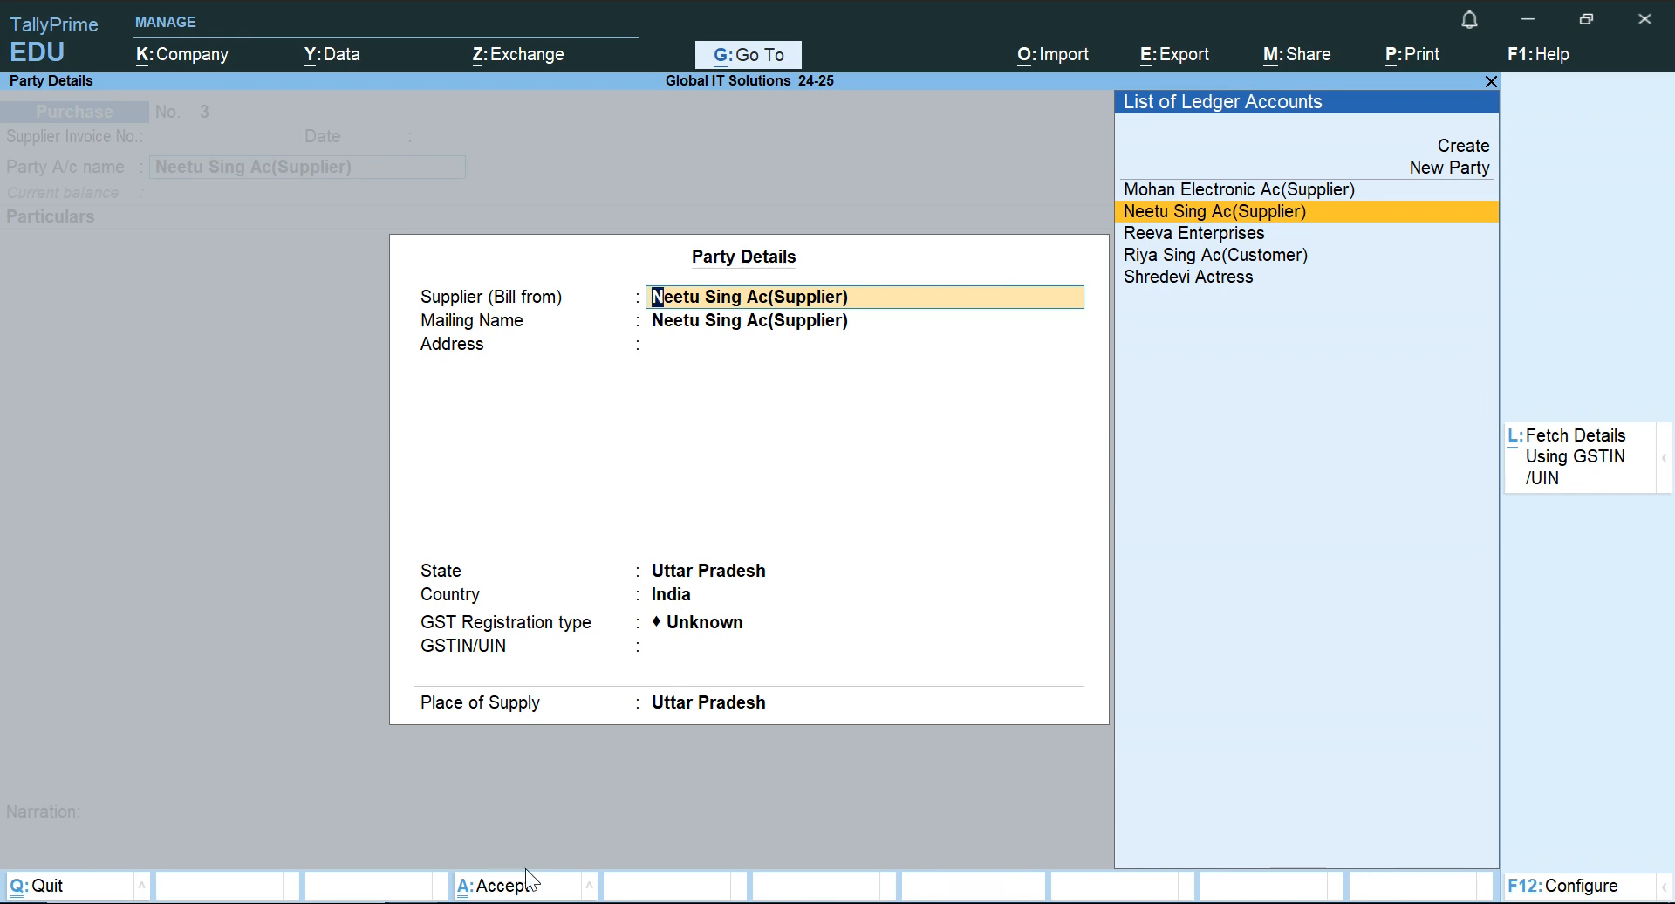
click(493, 886)
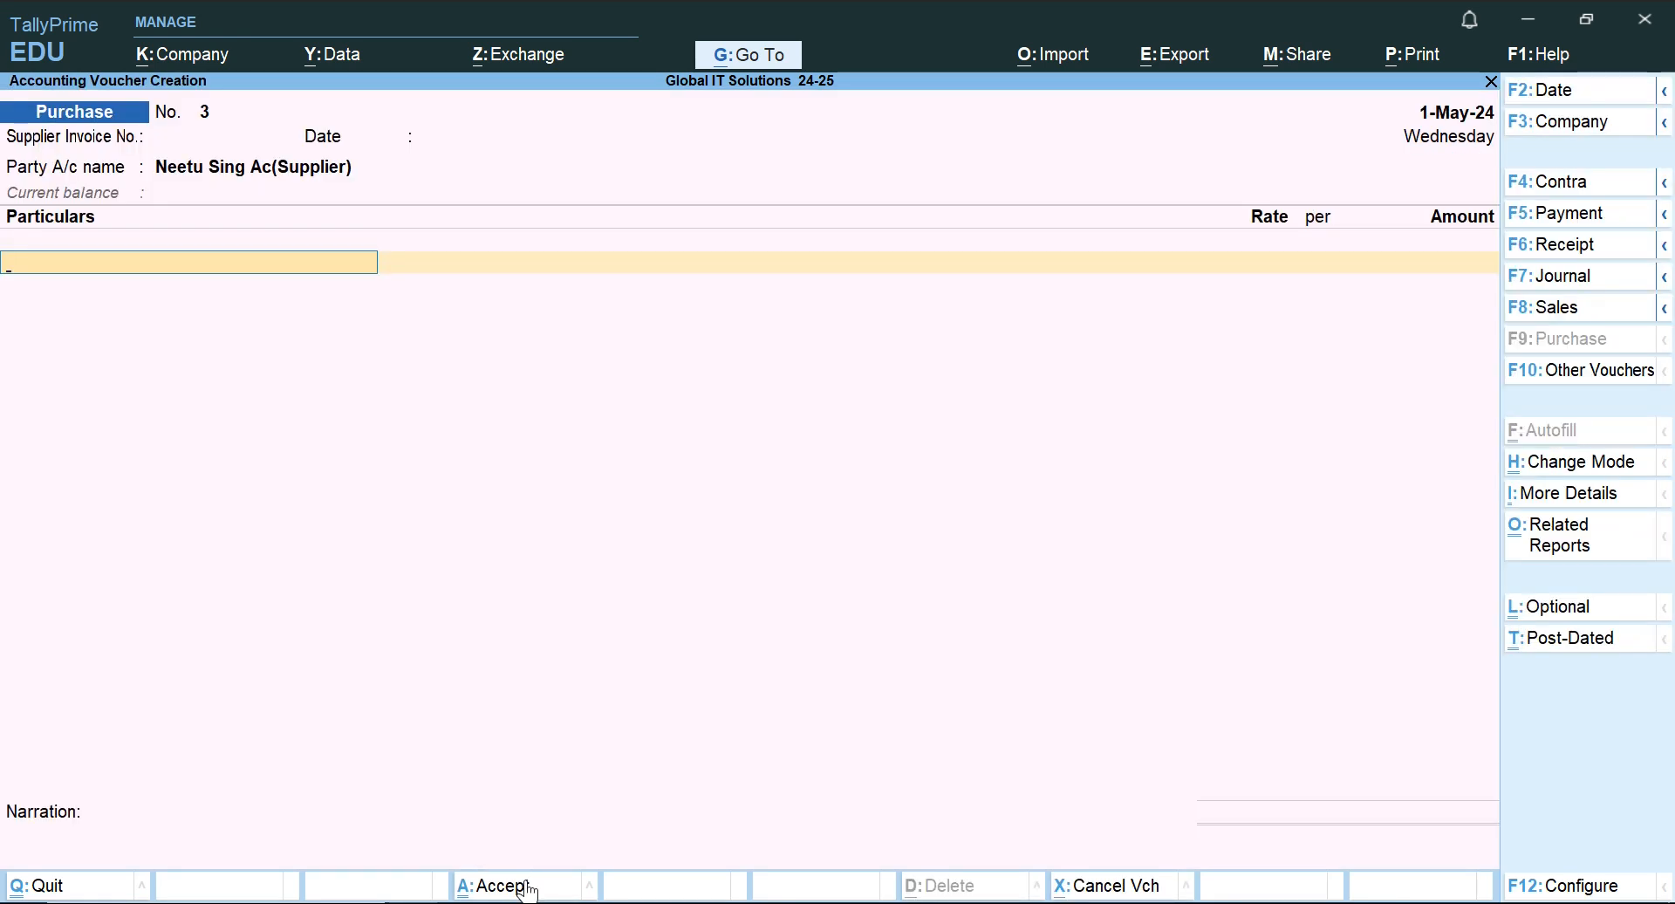
Add Purchase Accounts with an amount of 16,000 and save the Purchase voucher without a narration.
text(Pu)
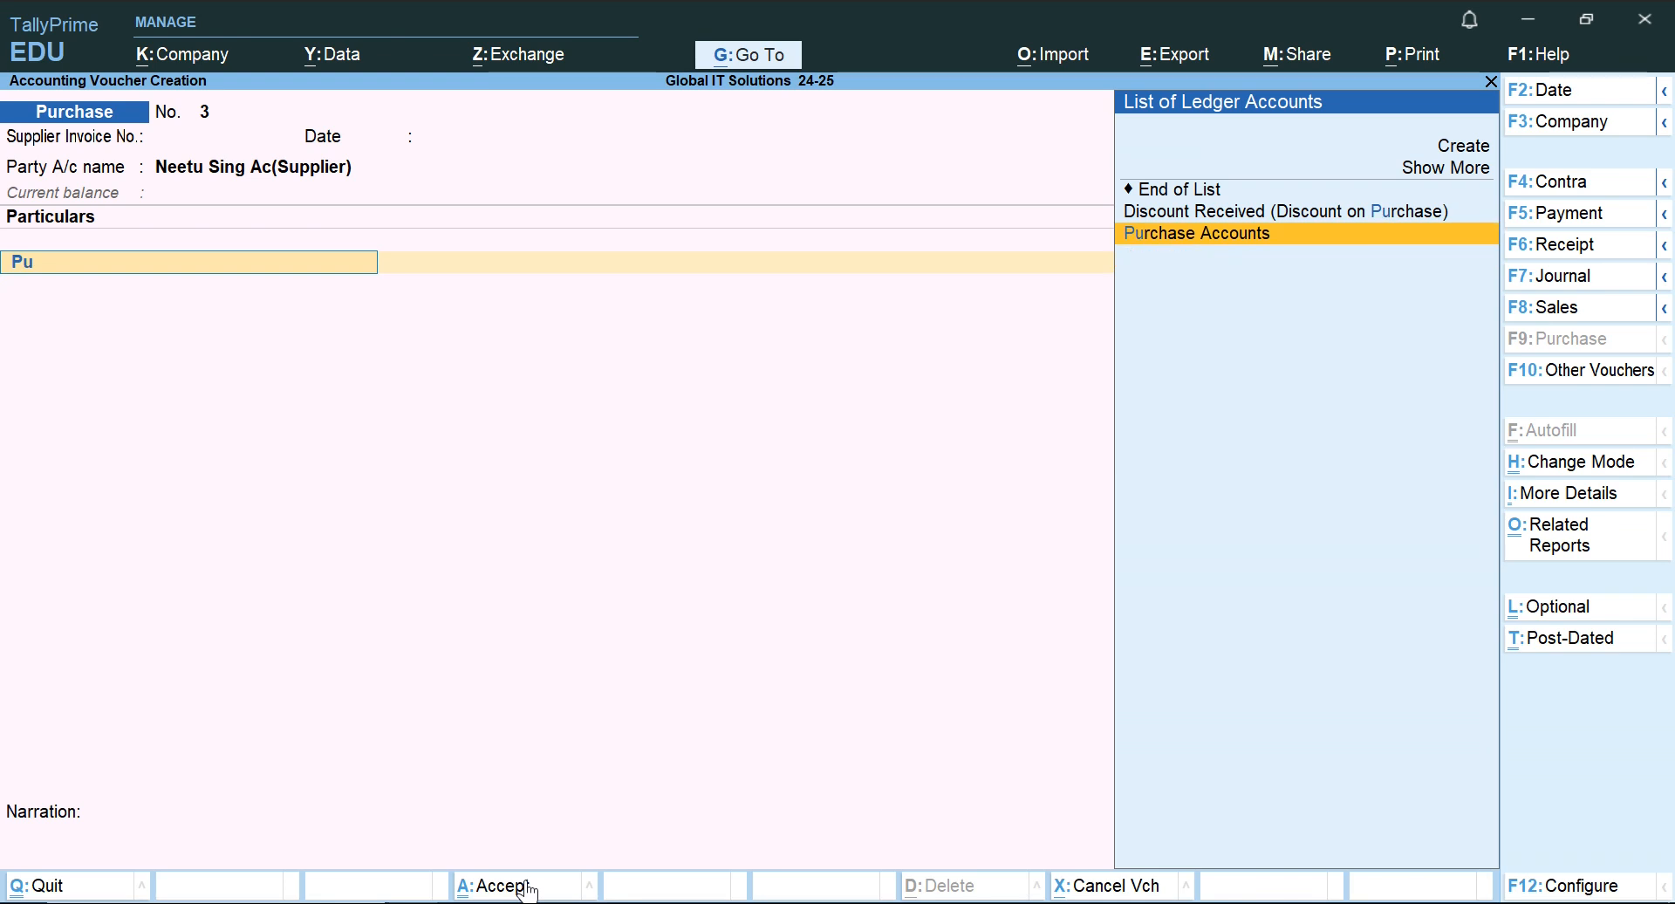
key(Return)
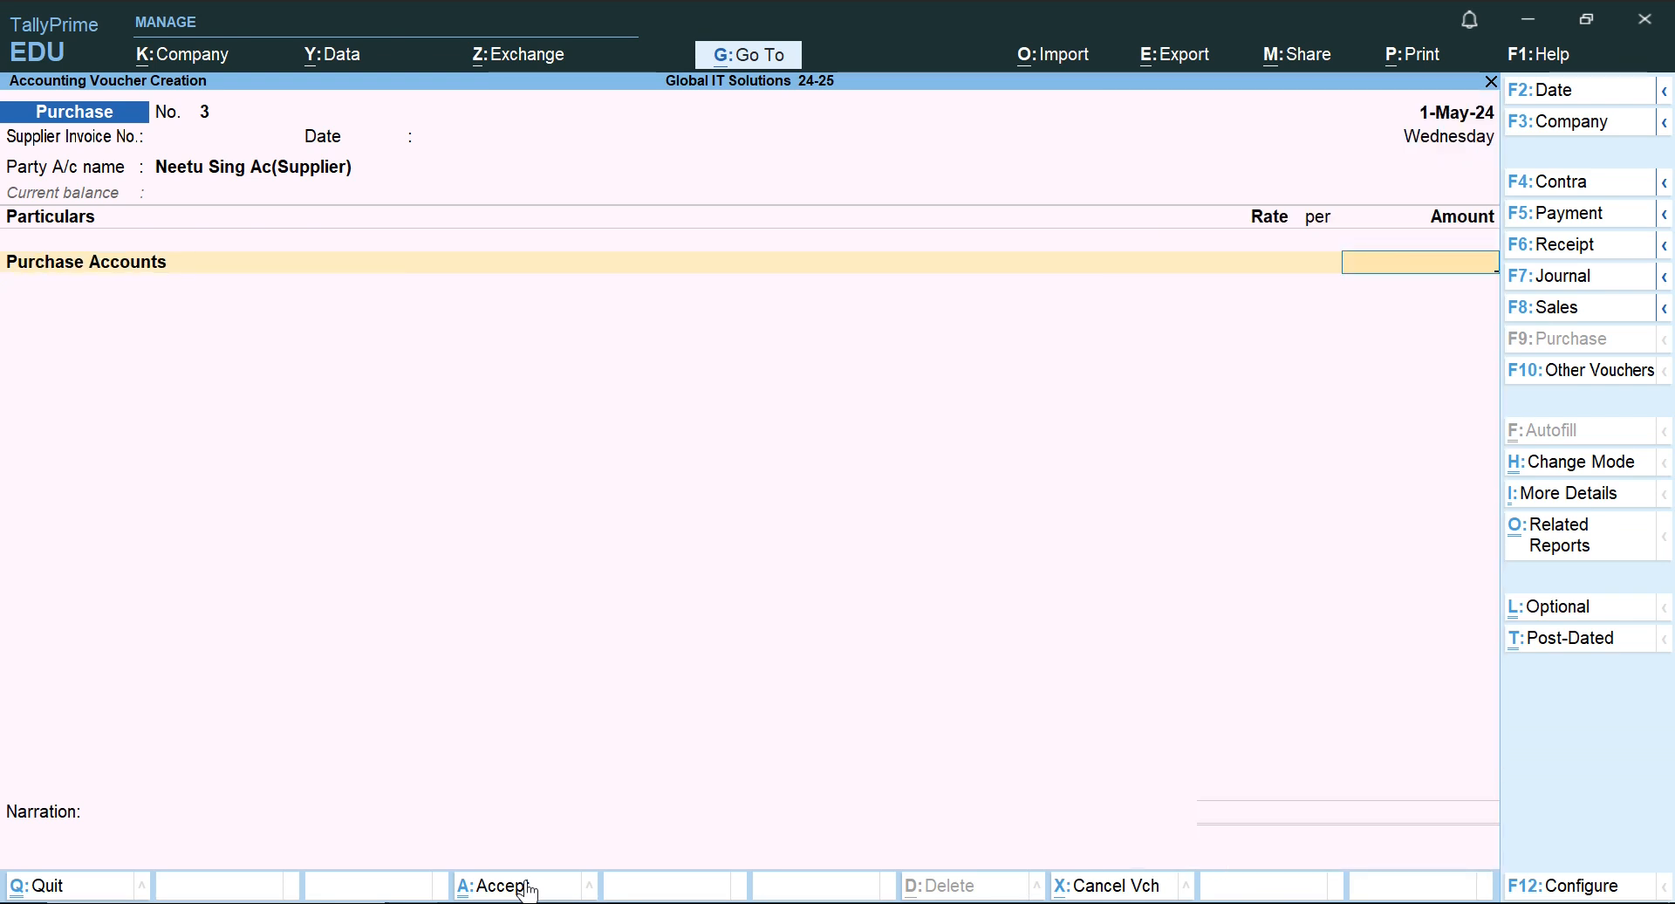
text(160000.00)
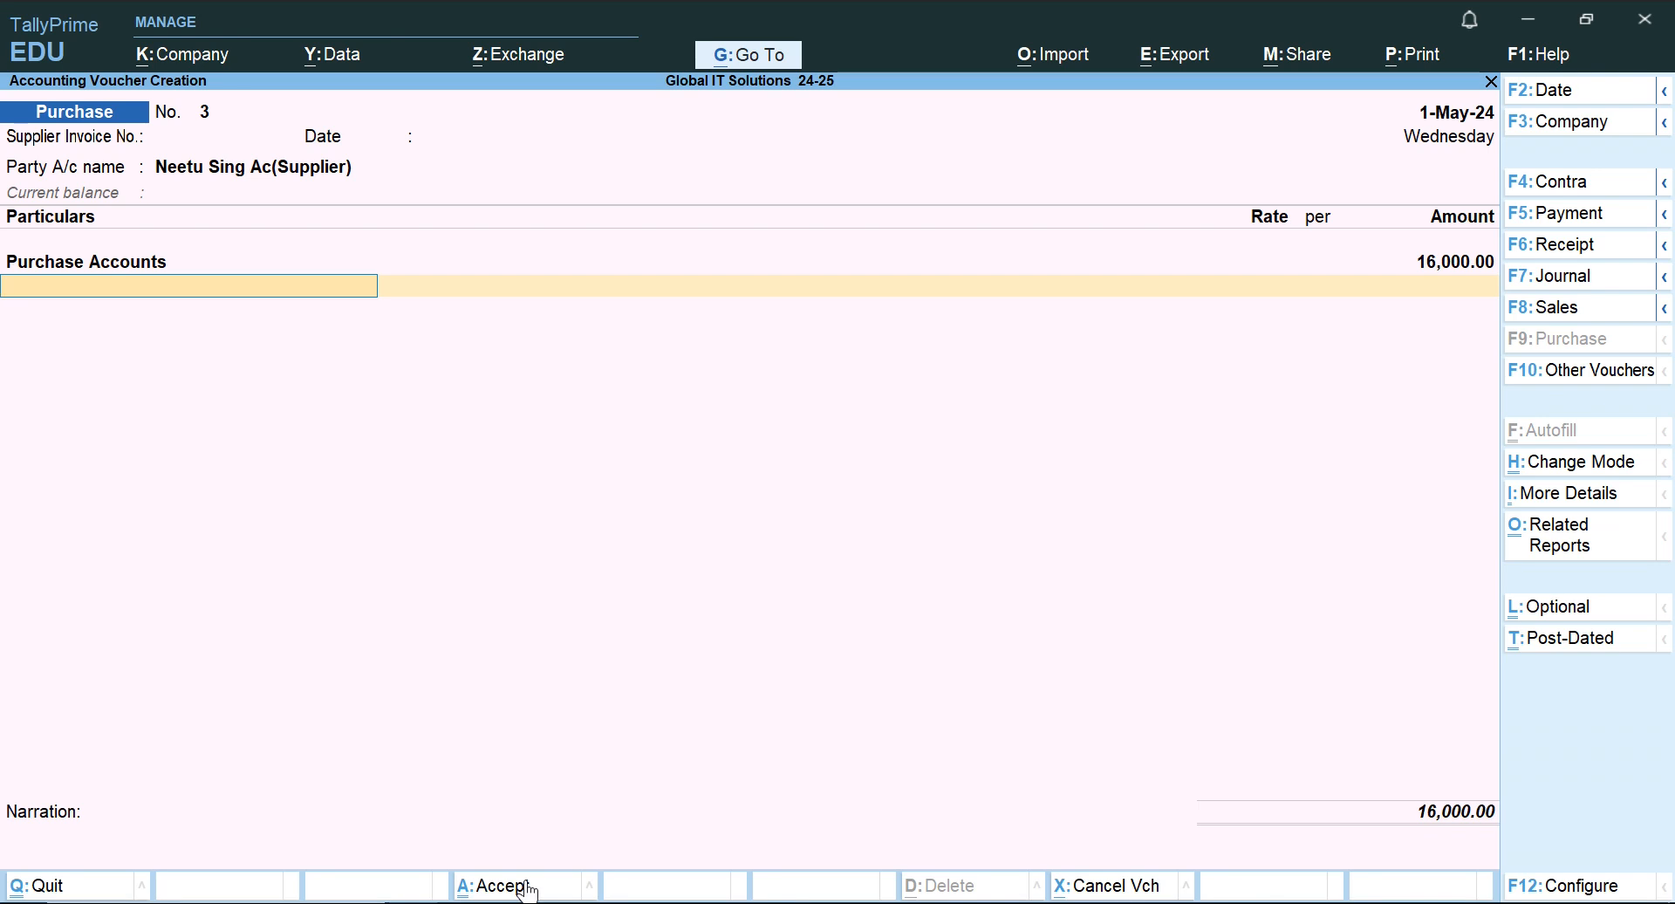
click(523, 886)
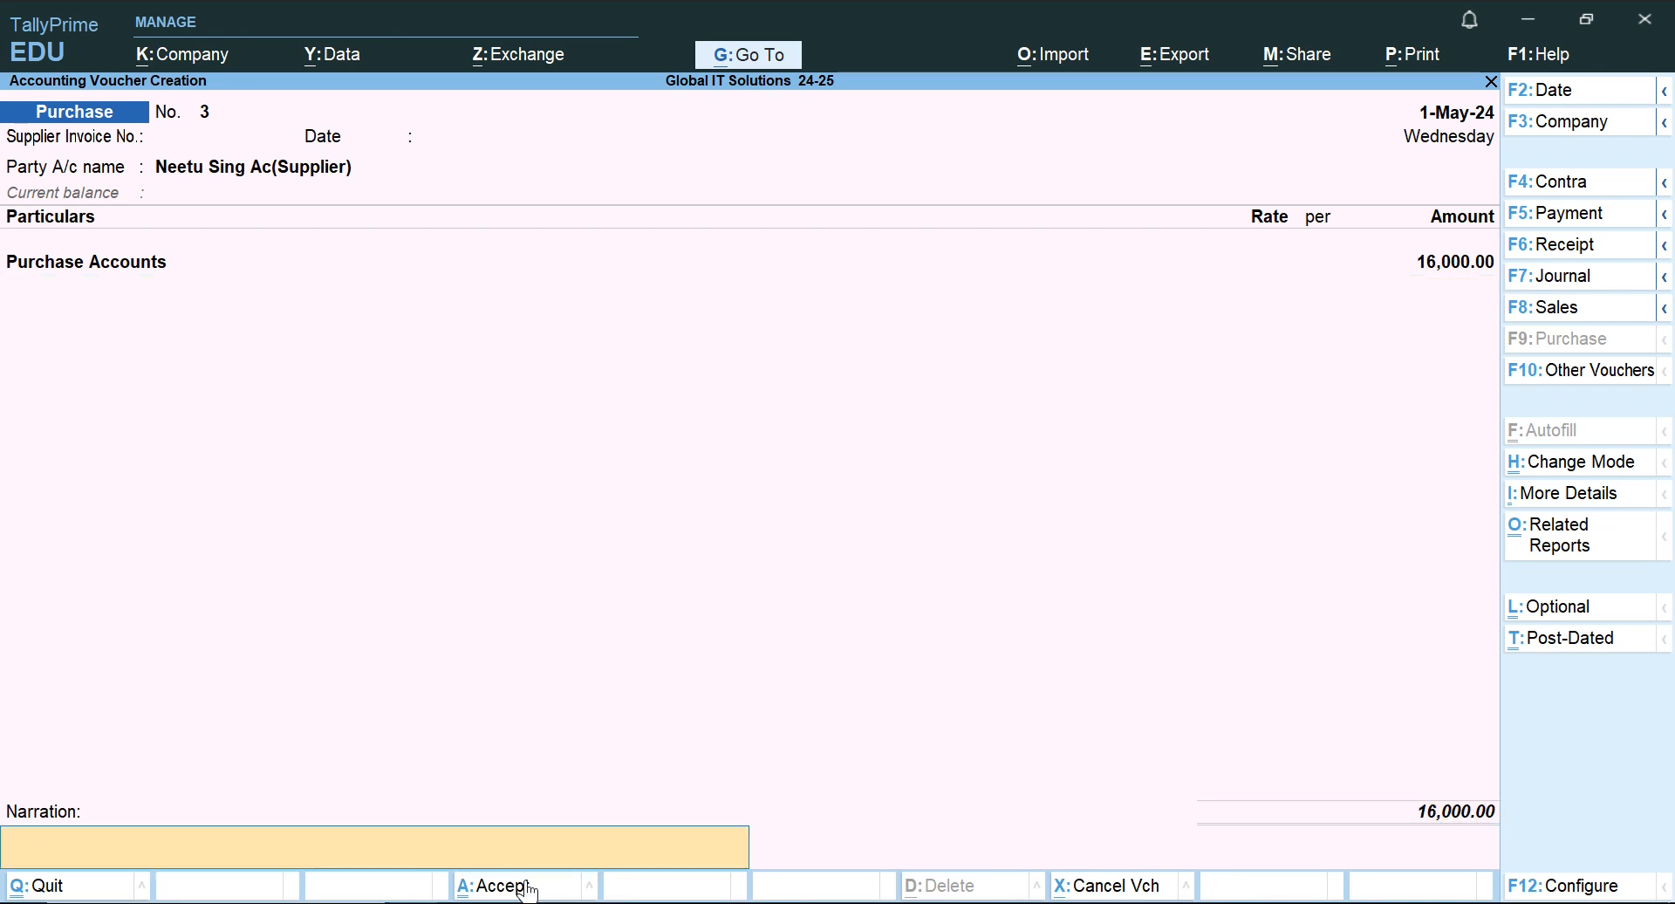
click(529, 886)
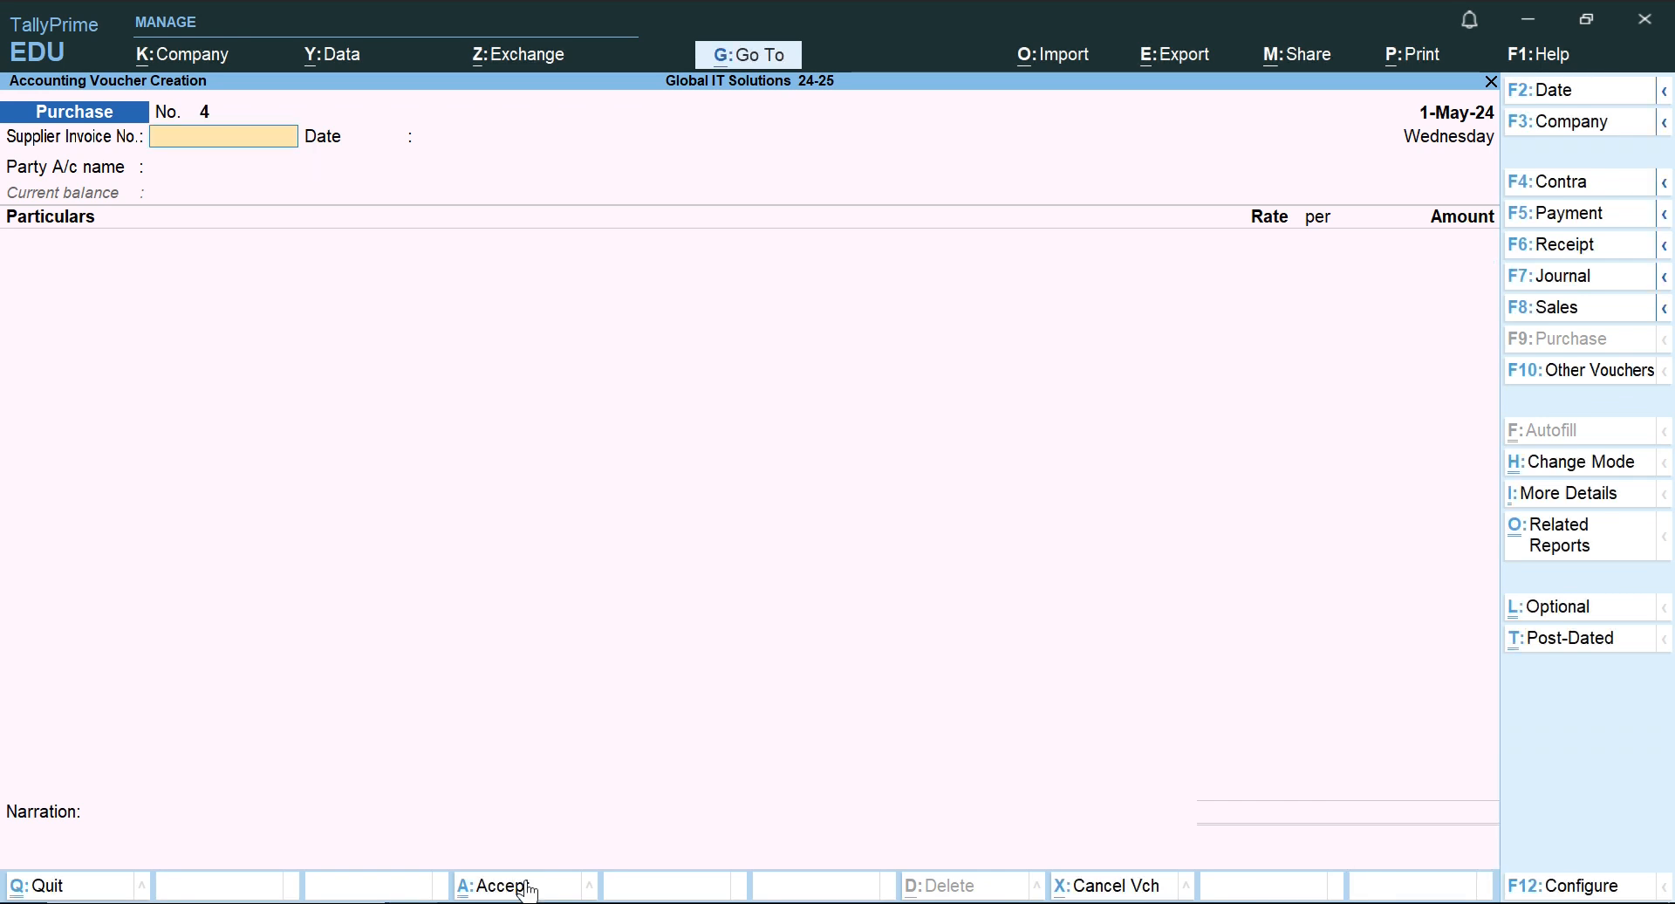
Check the 1.8.2024 insurance transaction in Word, then start a Payment voucher in TallyPrime with Insurance (Expense) as the debit ledger.
key(alt+Tab)
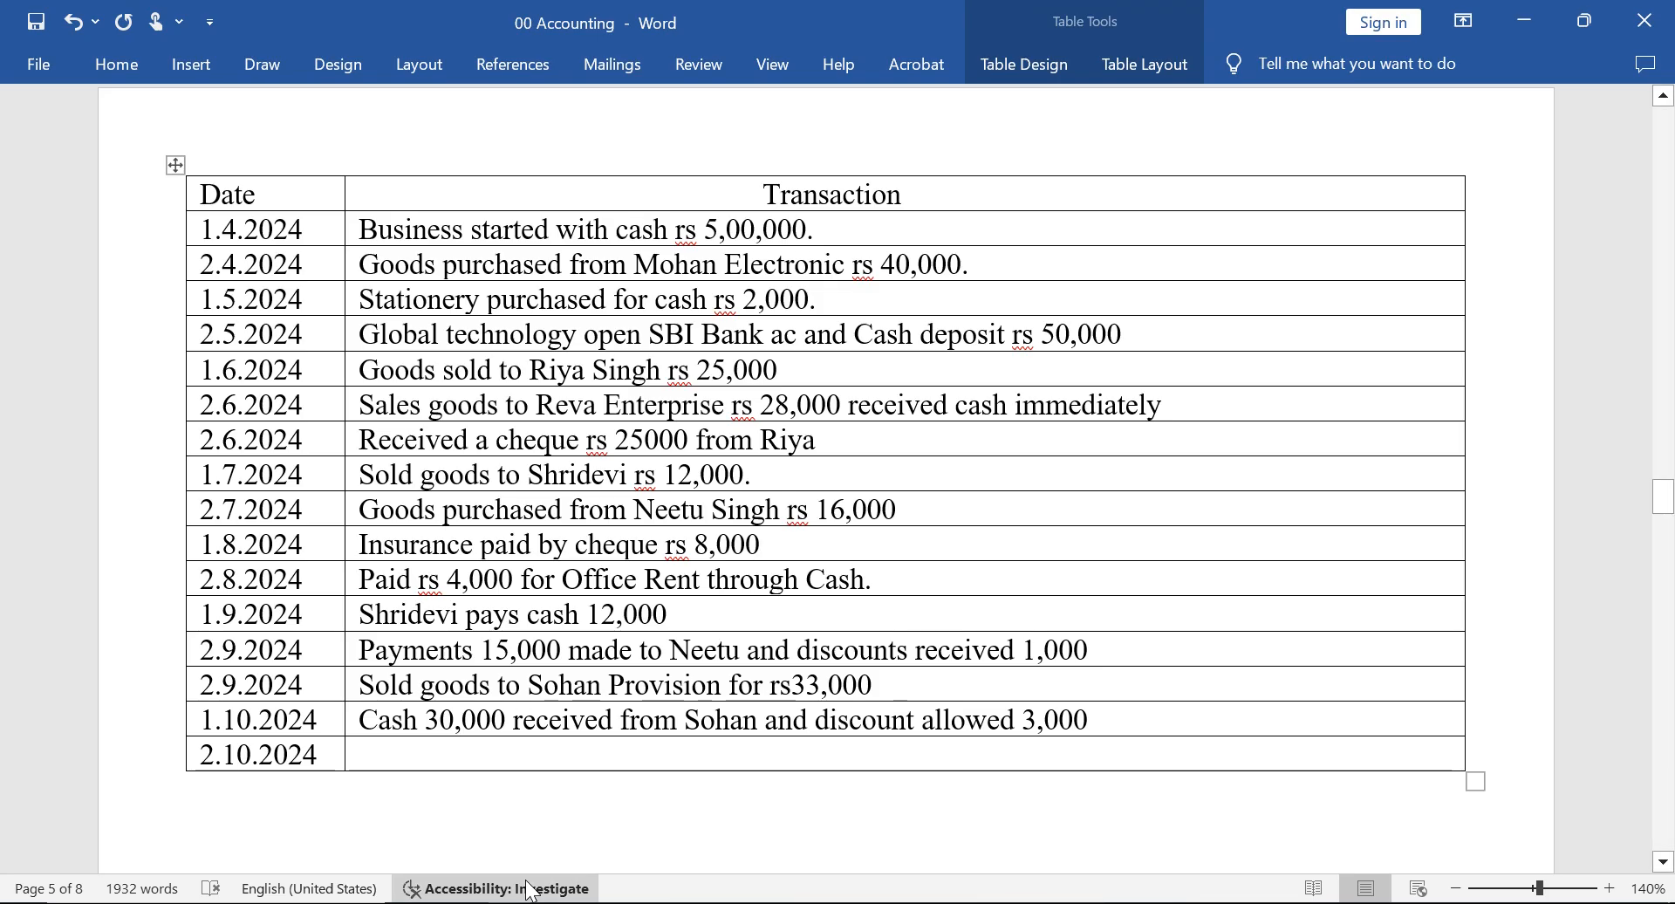
key(alt+Tab)
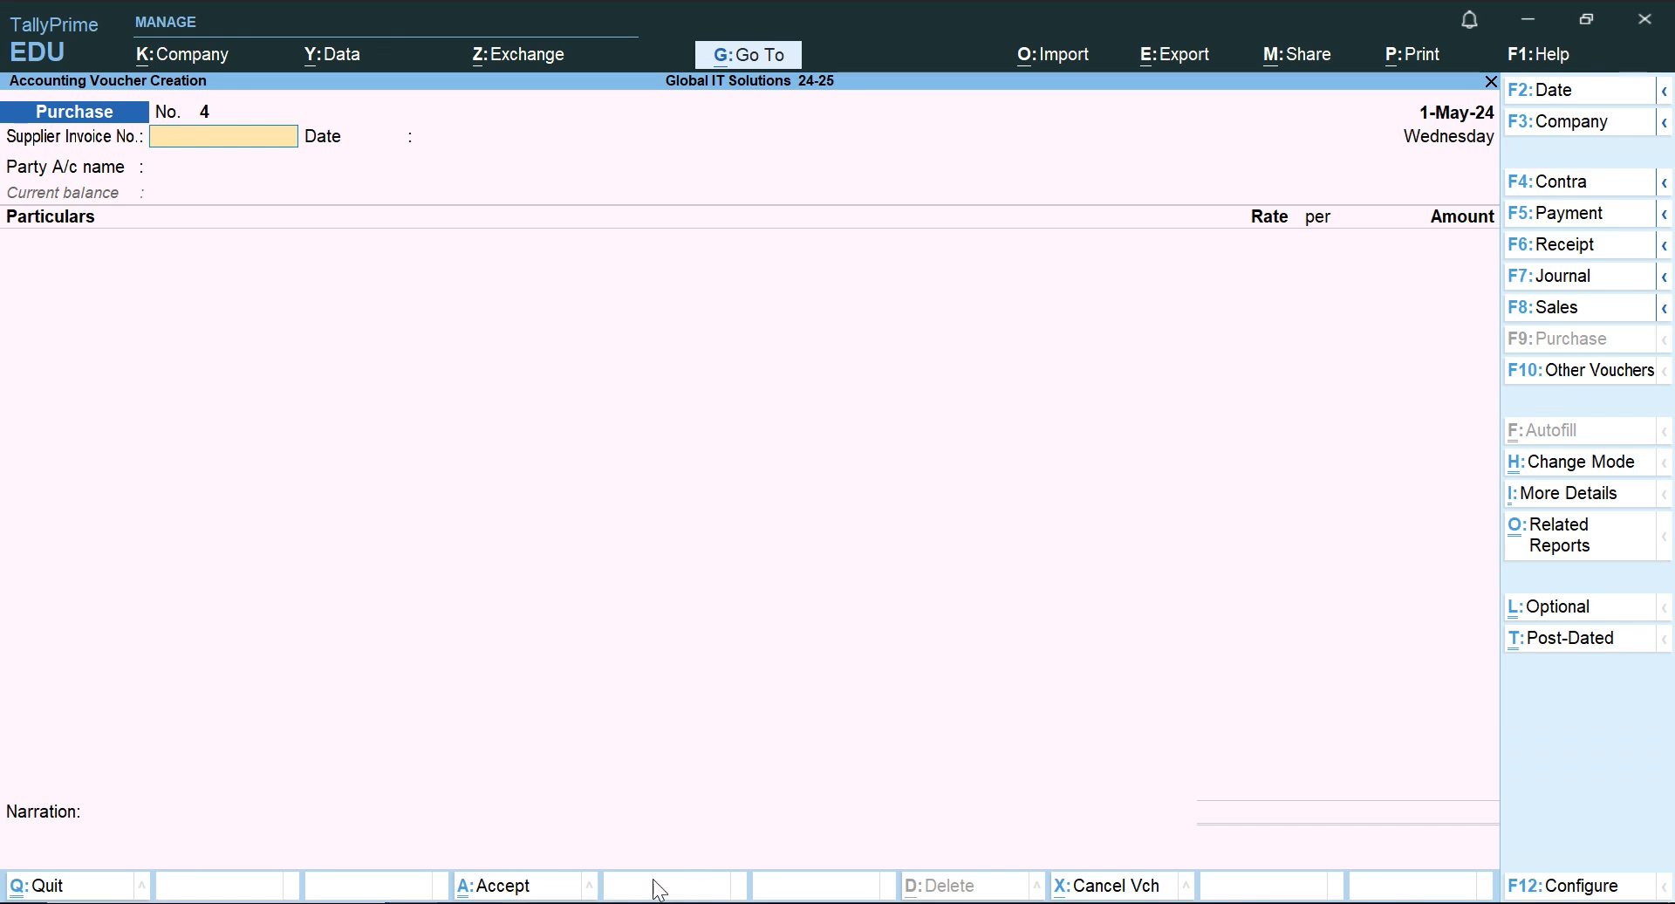
click(1557, 222)
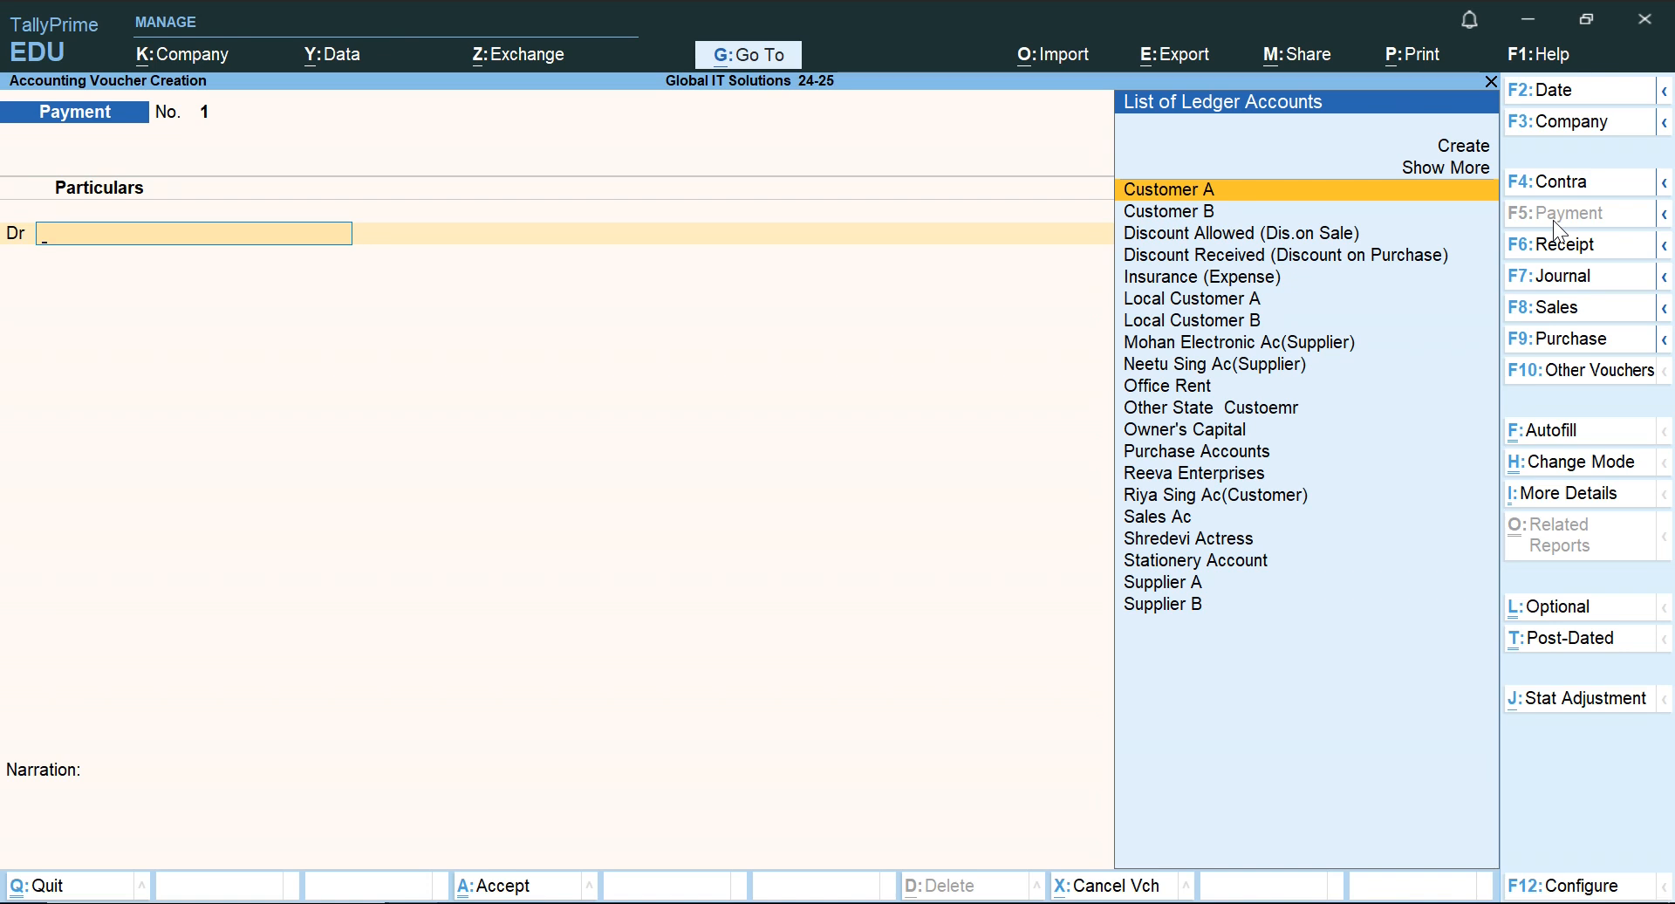
text(Ins)
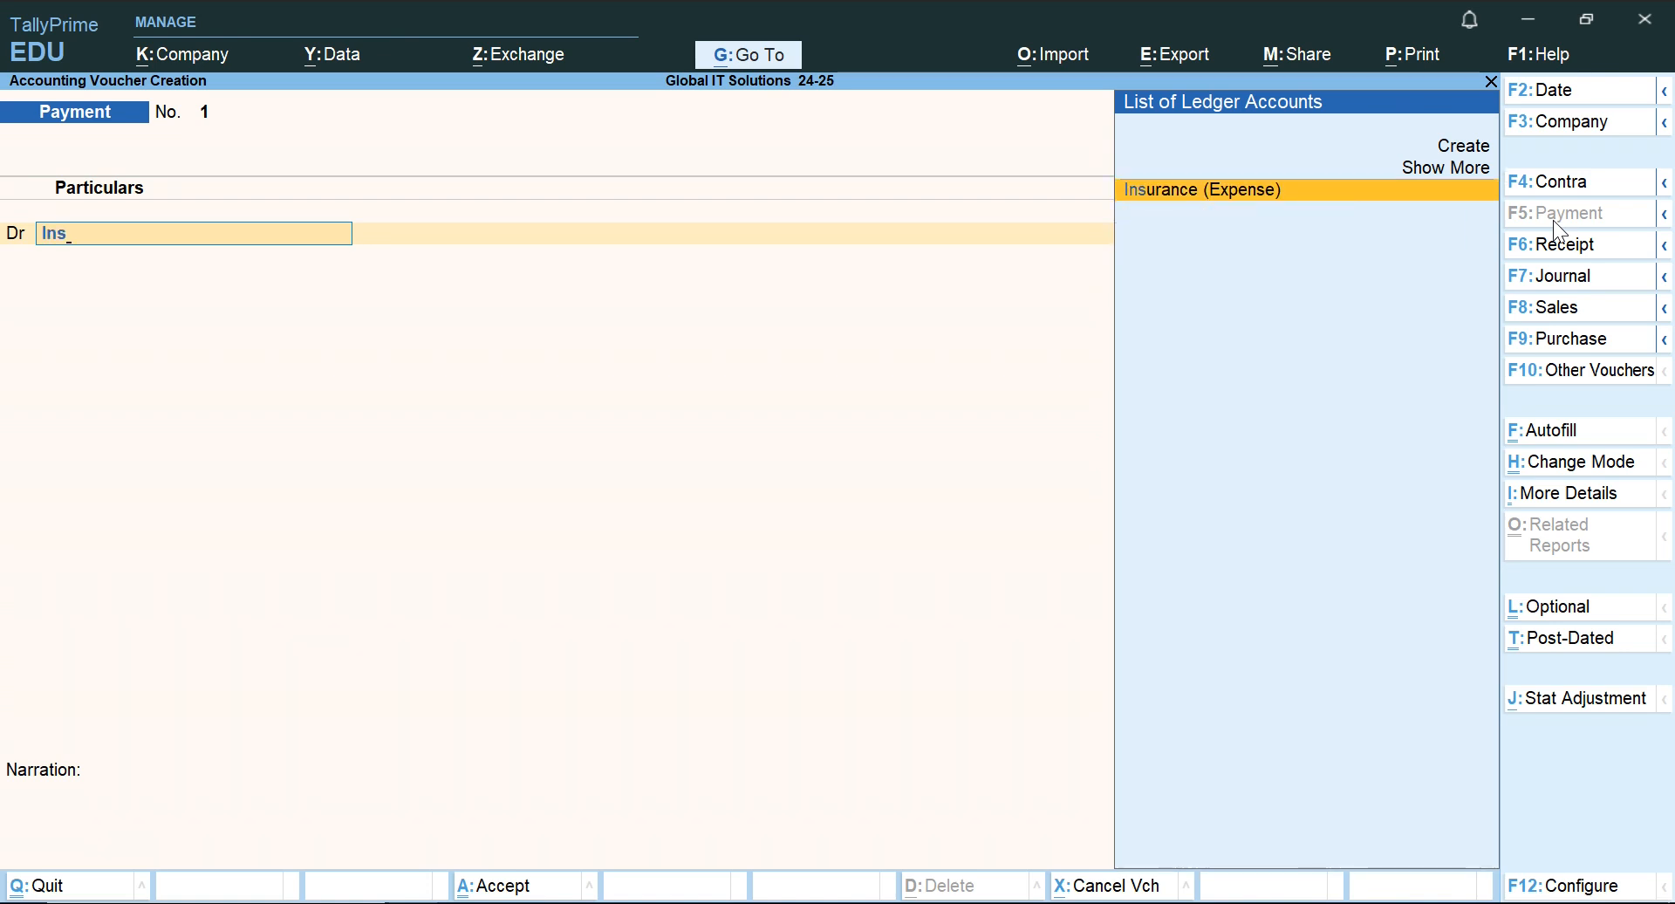
key(Return)
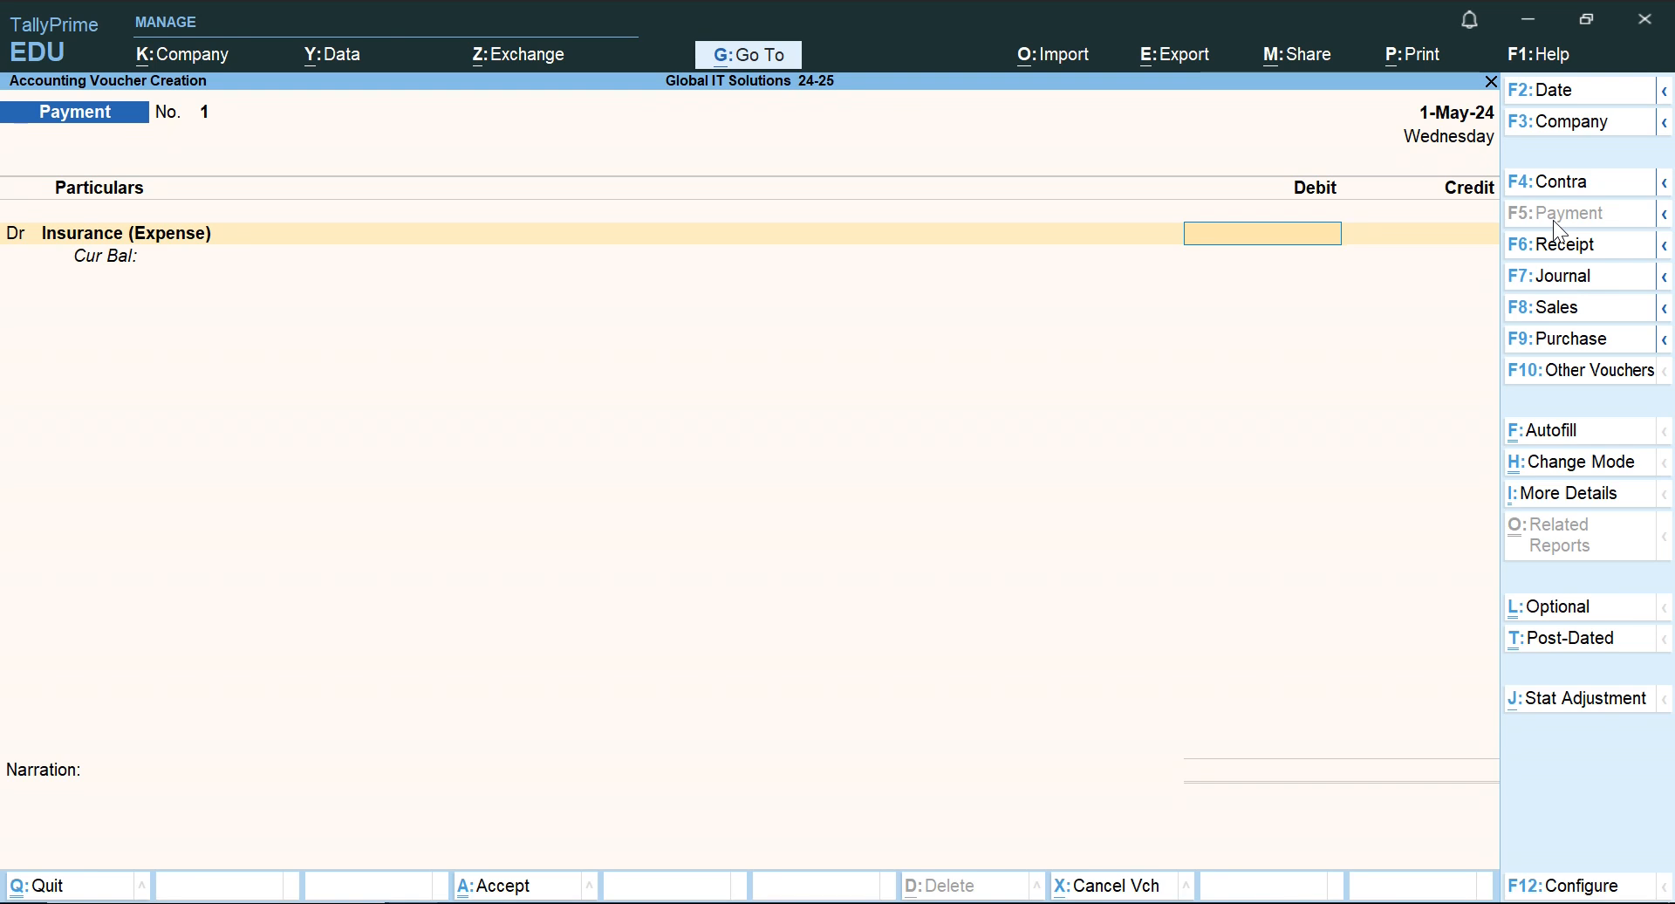
Check the insurance amount in the Word document, then set the Insurance (Expense) debit to 8,000 in TallyPrime.
key(alt+Tab)
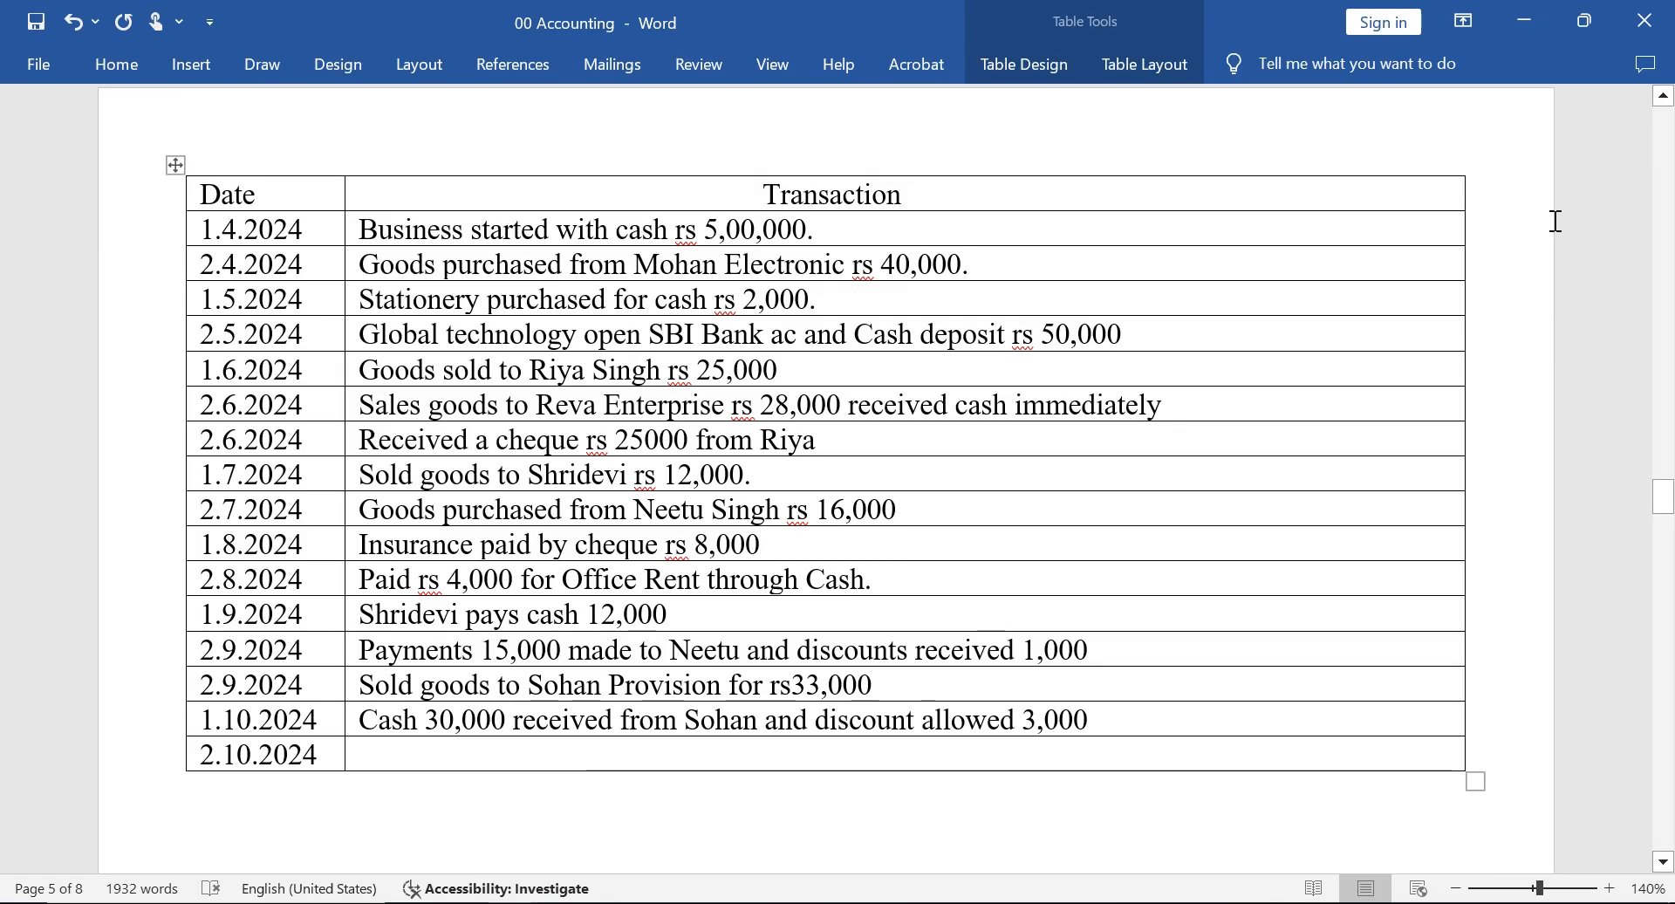
key(alt+Tab)
text(8000)
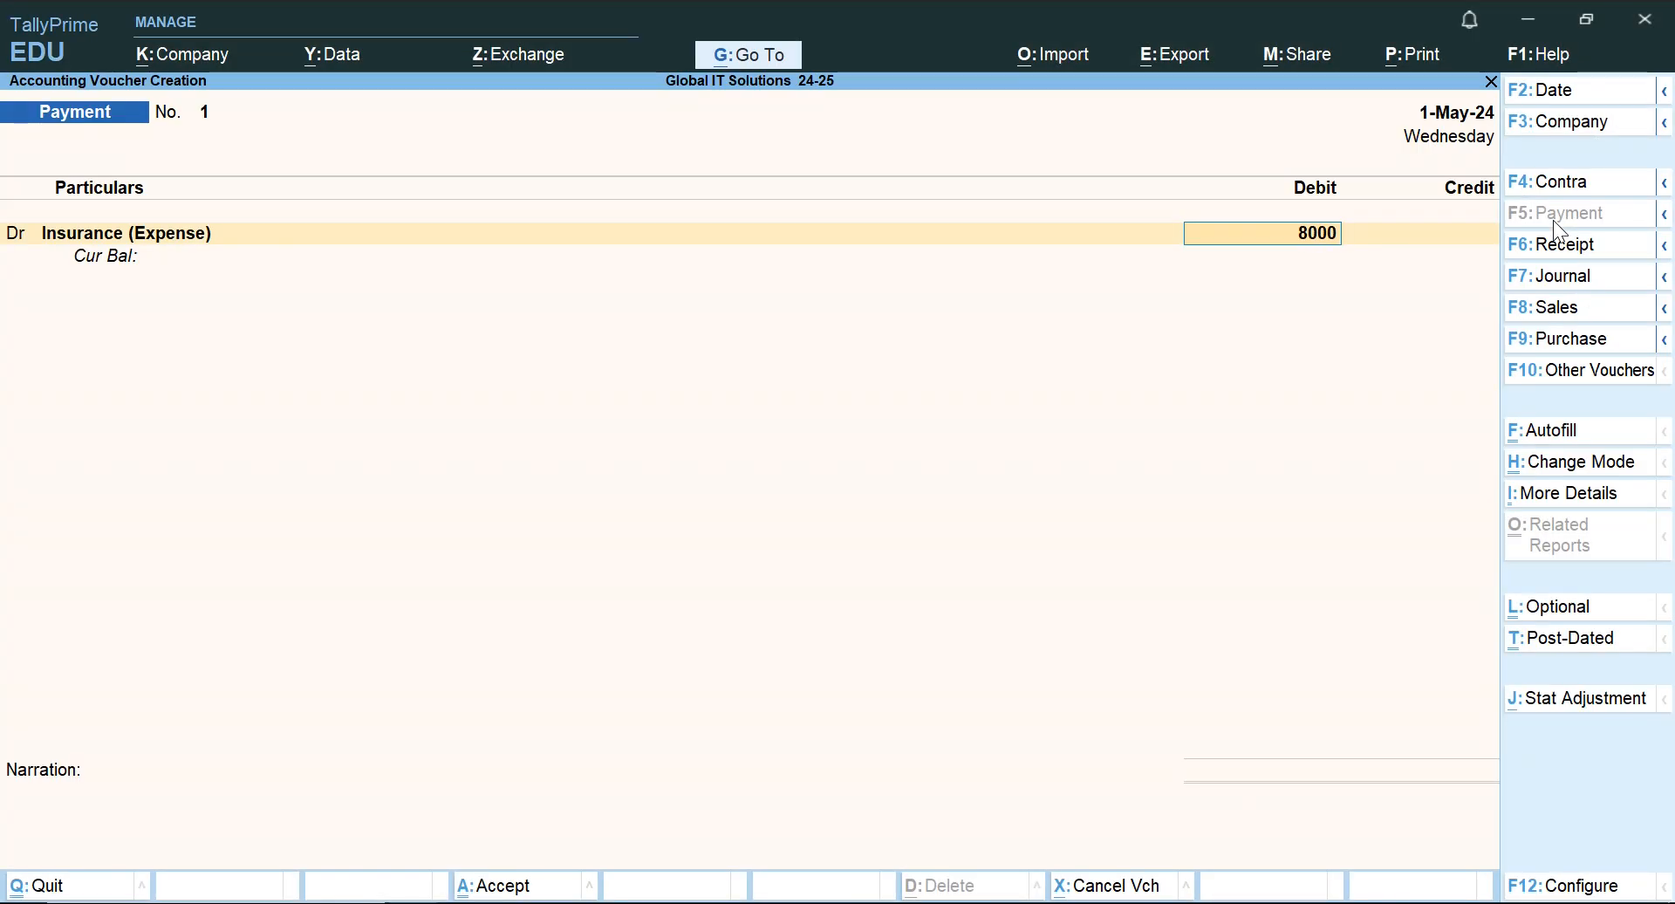
key(Return)
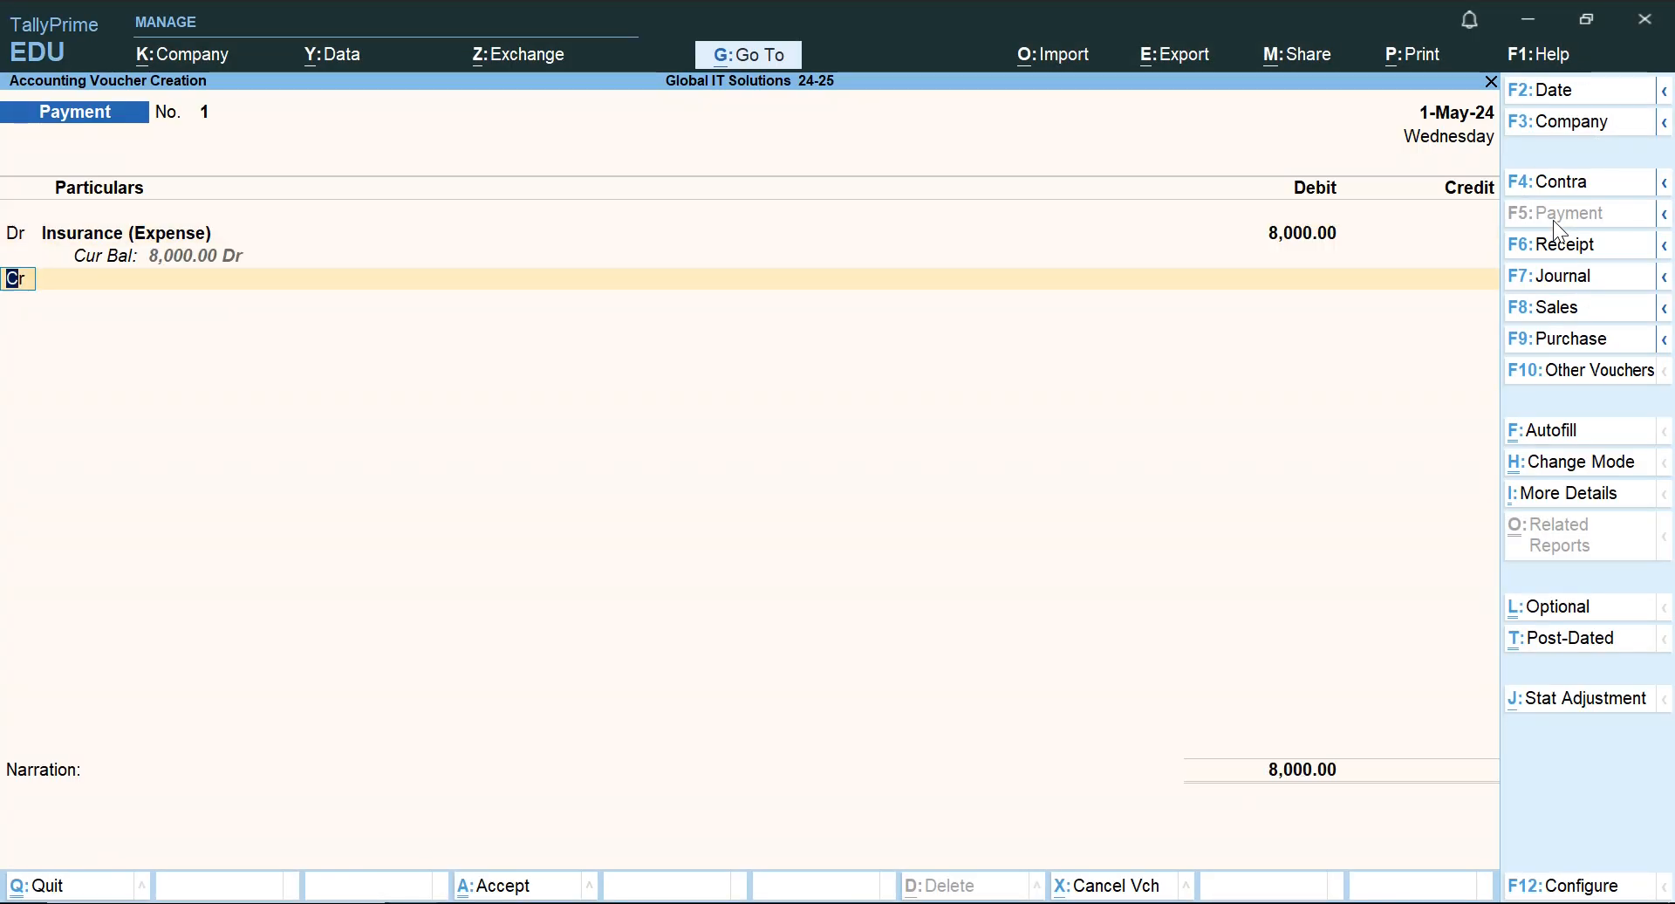
Credit SBI Bank Ac with 8,000, keep the default bank details, and save the Payment voucher without a narration.
key(Return)
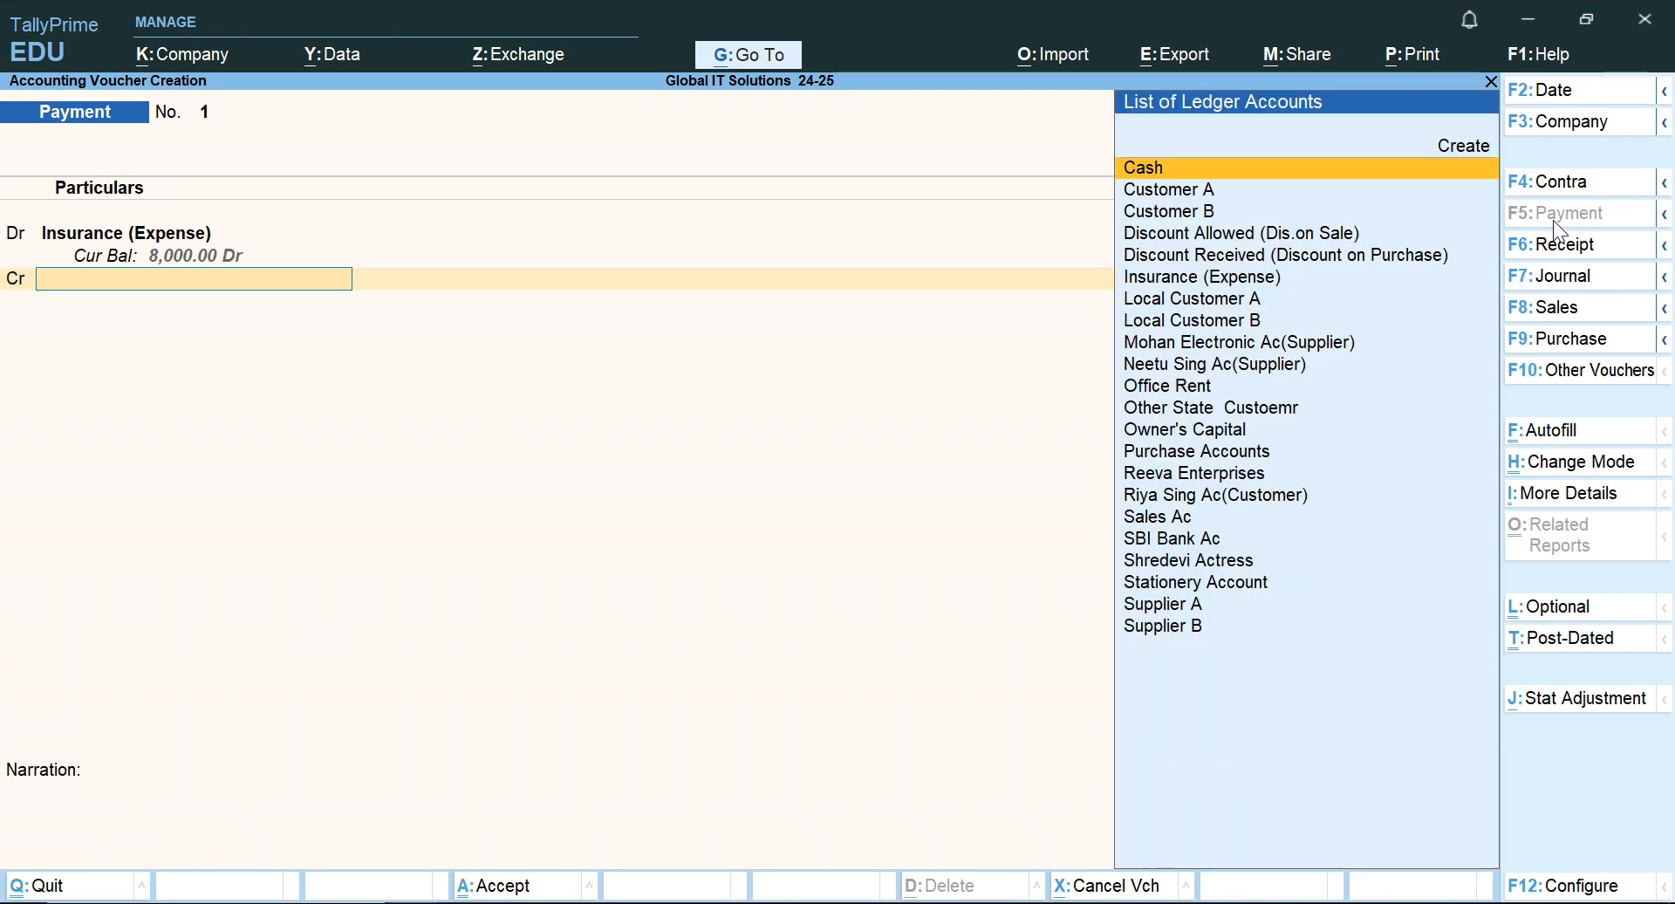
text(Bank)
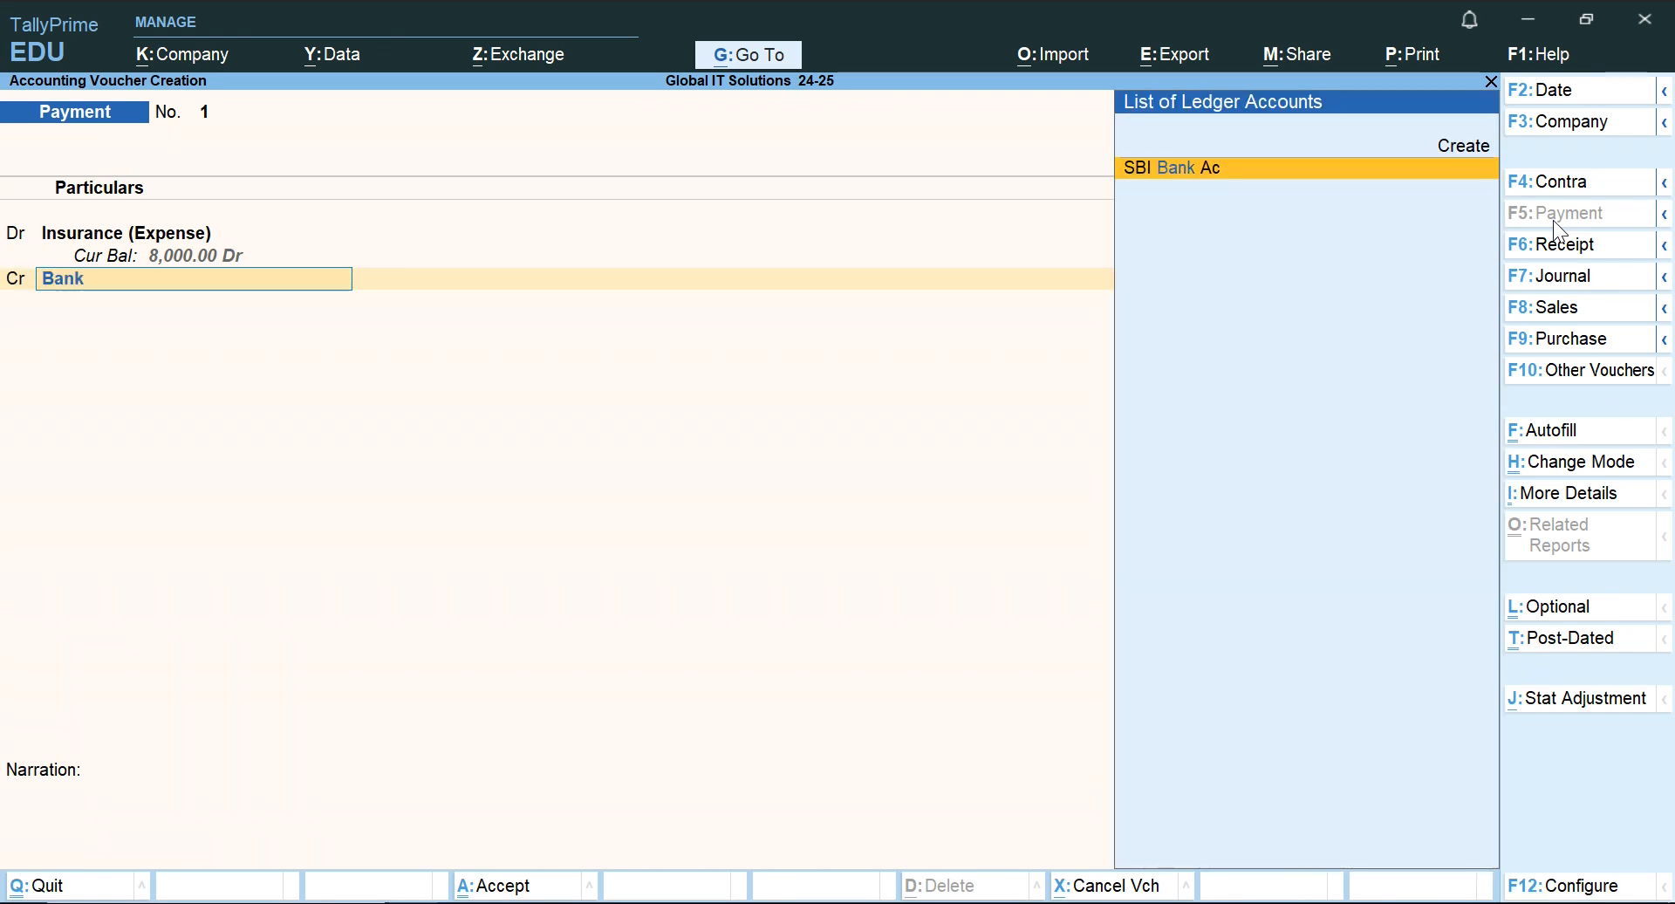
key(Return)
key(Return)
key(Return)
key(Return)
key(Return)
key(Return)
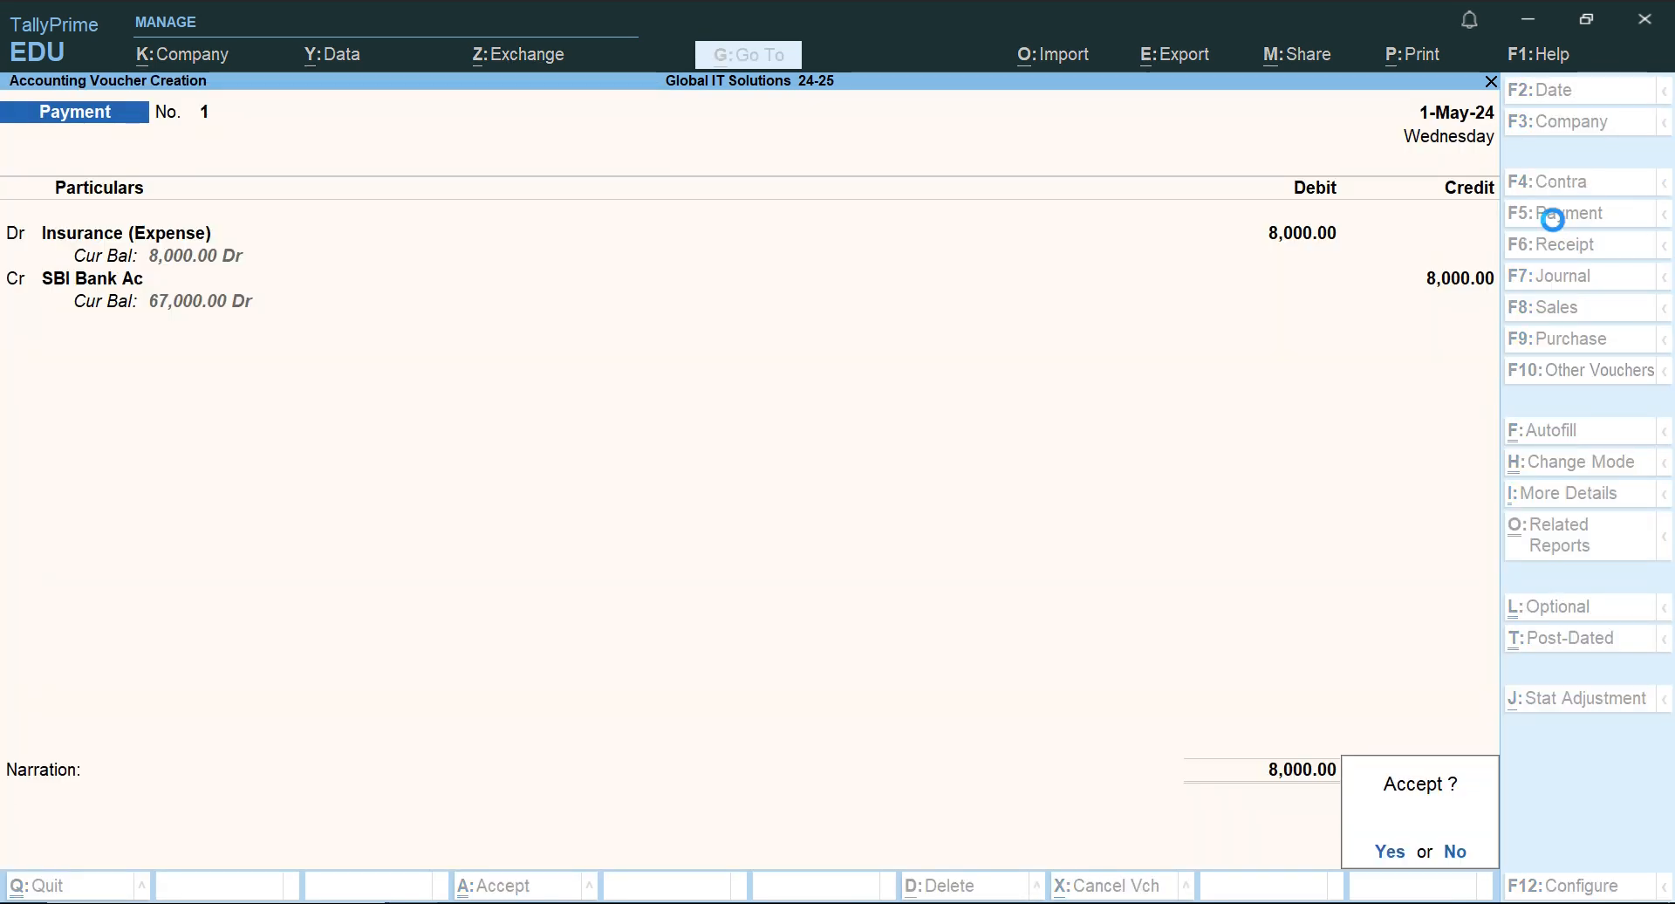
key(Return)
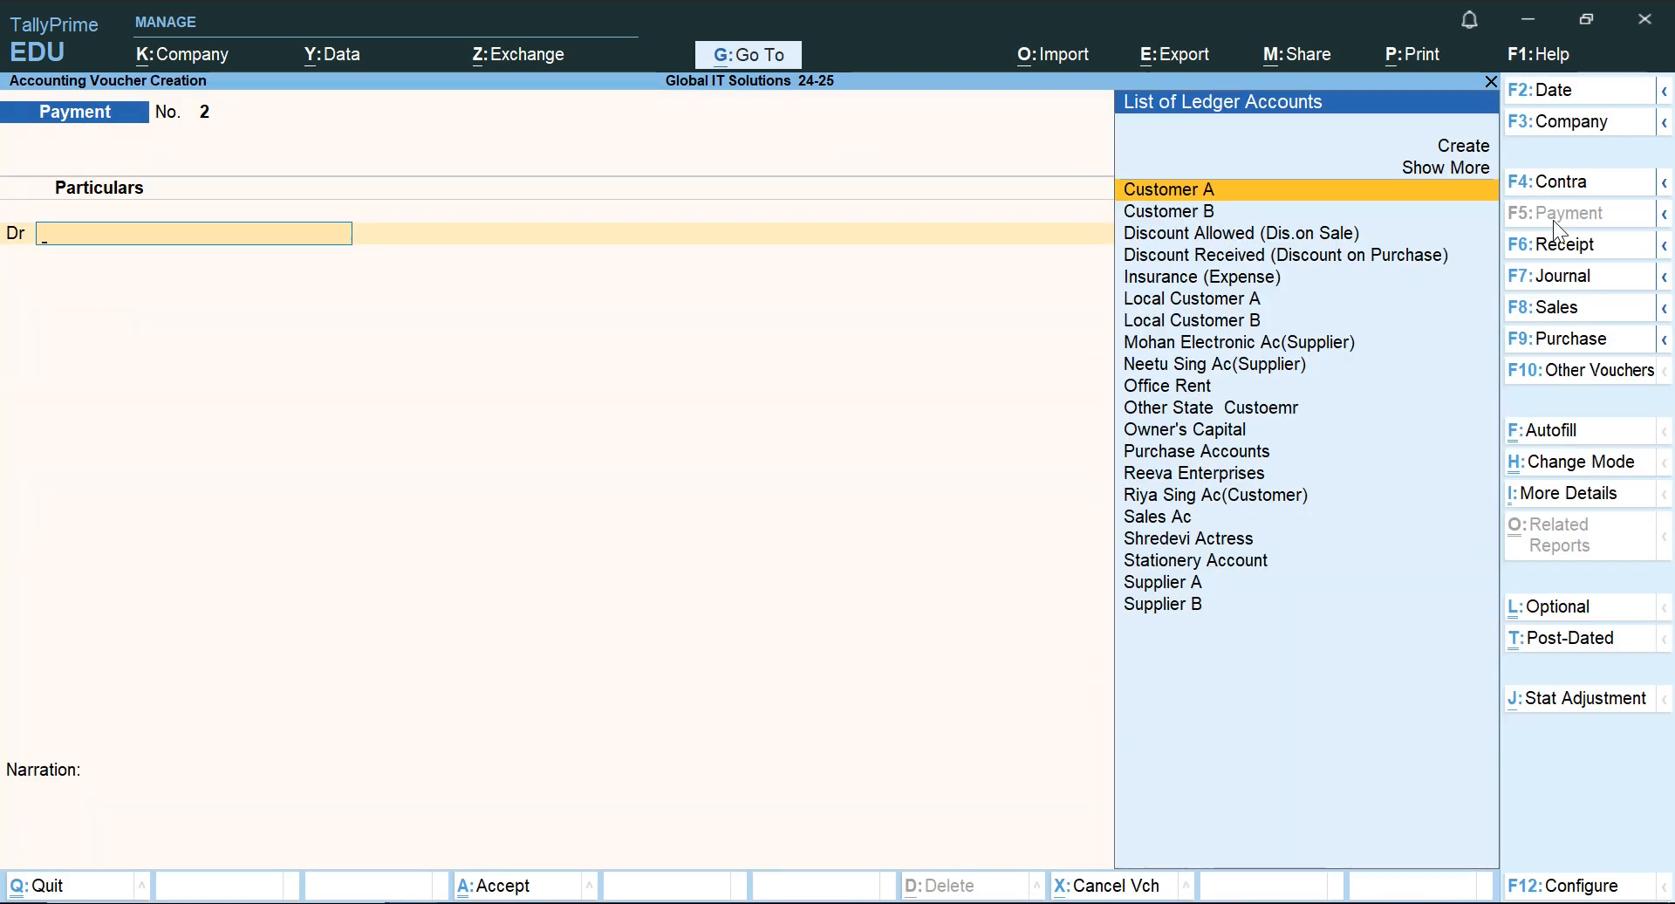
Review the 2.8.2024 Office Rent cash payment in the Word document, then return to TallyPrime.
key(alt+Tab)
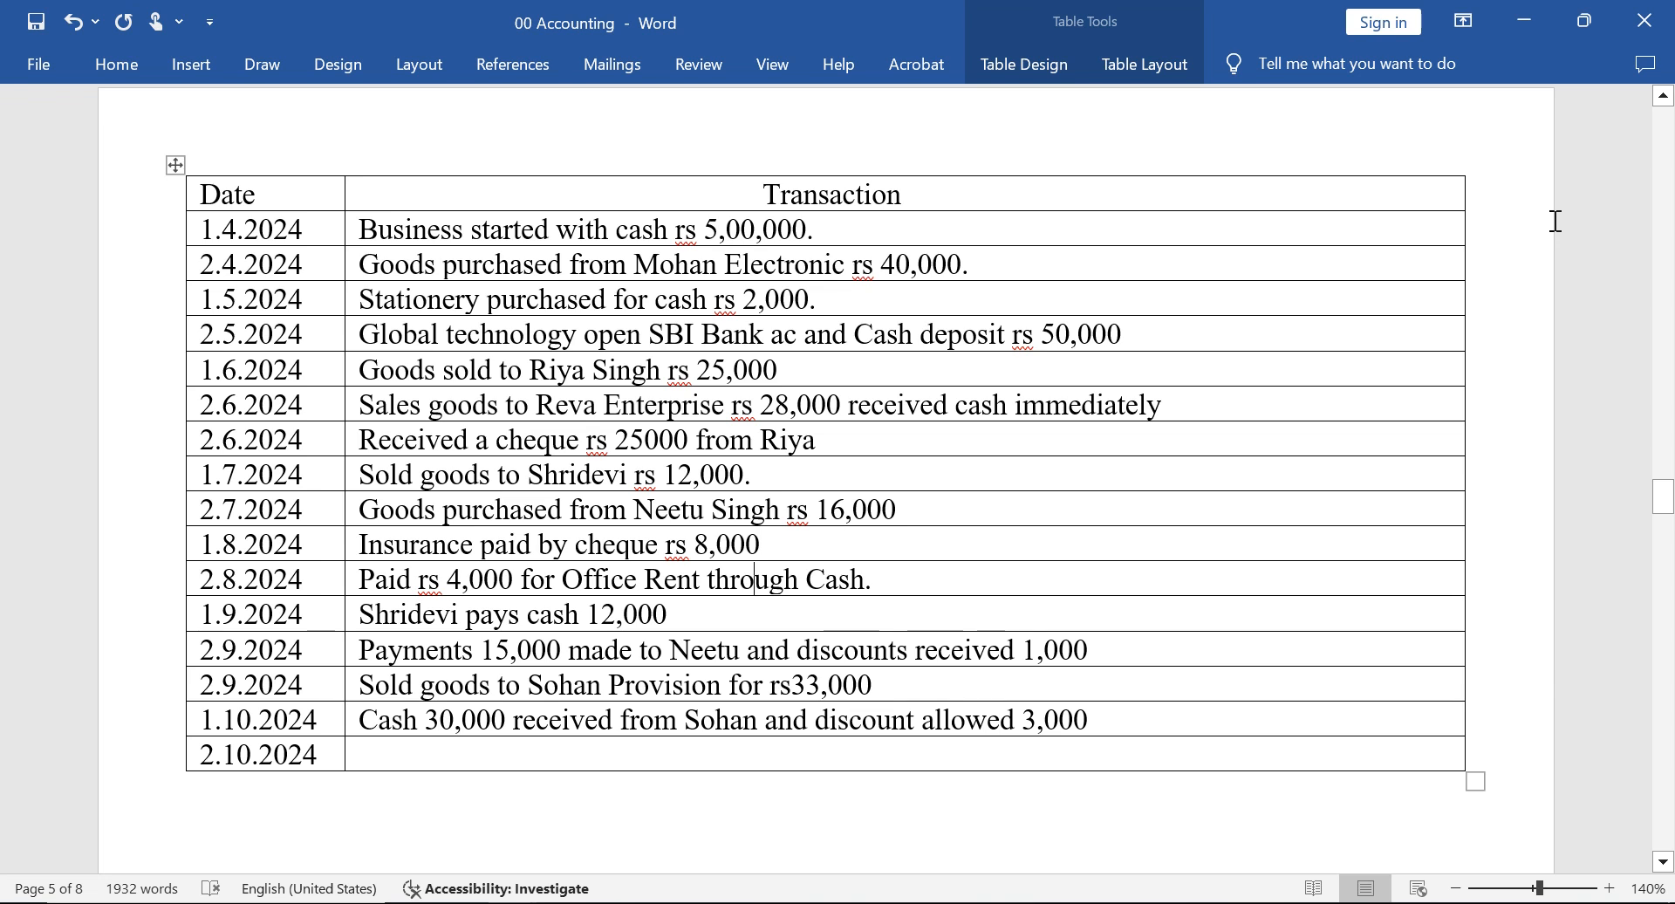
key(Left)
key(Left)
key(Left)
key(Left)
key(Left)
key(Left)
key(Left)
key(Left)
key(Left)
key(Left)
key(Right)
key(Right)
key(Right)
key(Right)
key(Right)
key(Right)
key(Right)
key(Right)
key(Right)
key(Right)
key(Right)
key(Right)
key(Right)
key(Right)
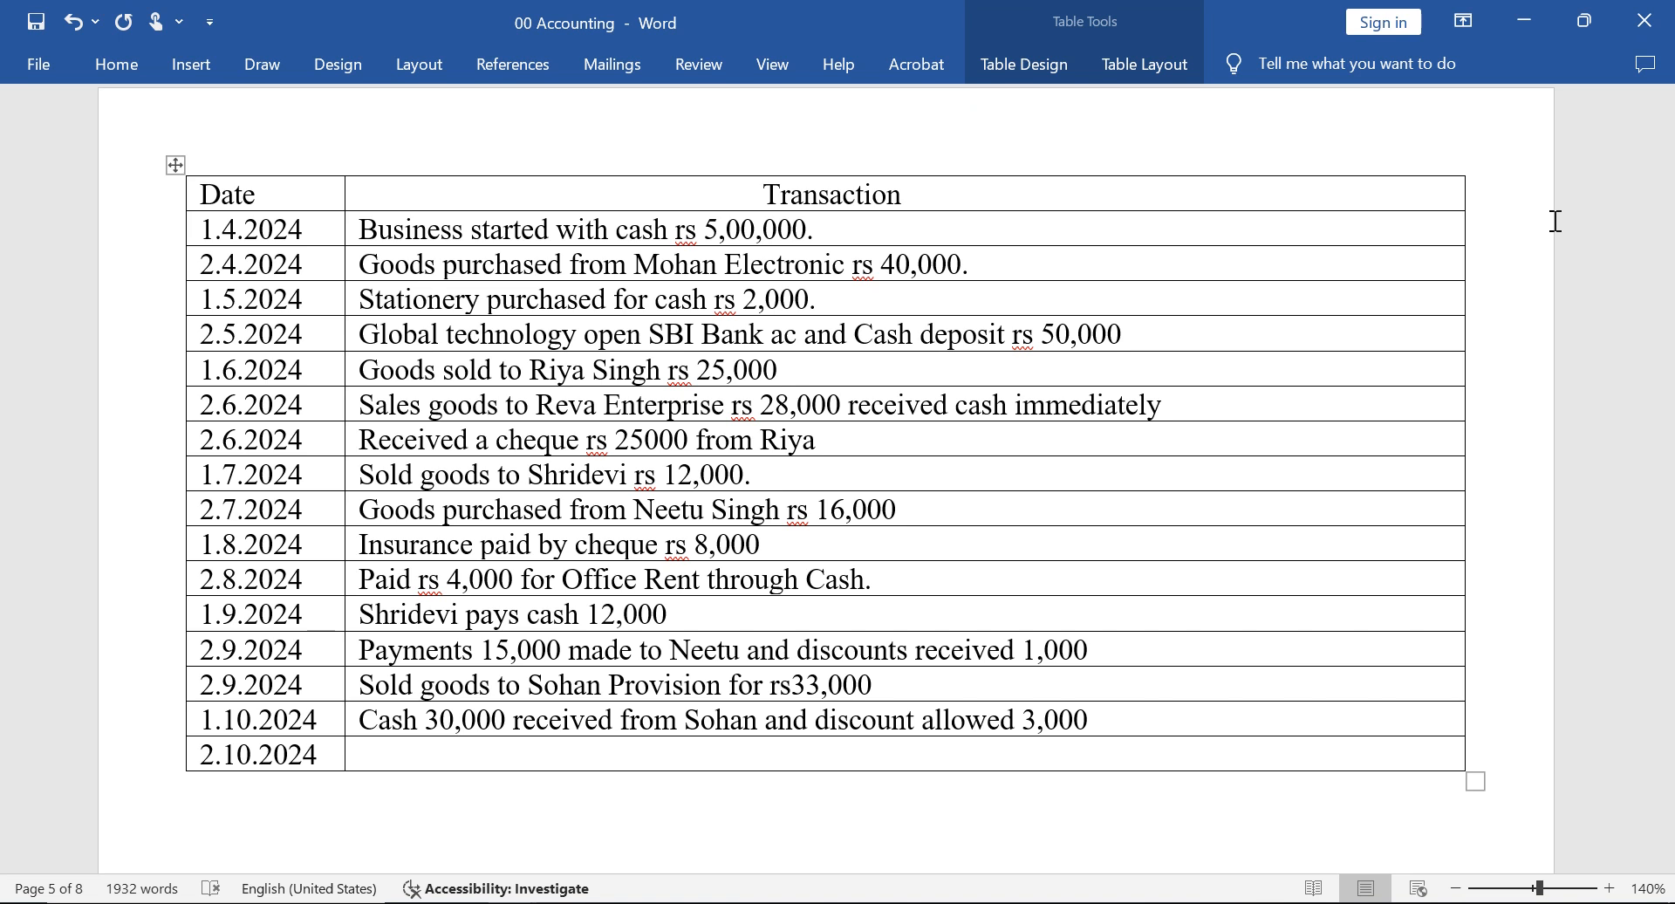
key(Left)
key(Left)
key(Left)
key(Left)
key(Left)
key(Left)
key(Left)
key(Left)
key(Left)
key(Left)
key(Left)
key(Left)
key(Left)
key(Left)
key(Left)
key(Left)
key(Left)
key(Left)
key(Left)
key(Left)
key(Left)
key(Left)
key(Left)
key(Left)
key(Left)
key(Left)
key(Left)
key(Right)
key(Right)
key(Right)
key(Right)
key(Right)
key(Right)
key(Right)
key(Right)
key(Right)
key(Right)
key(Right)
key(Right)
key(alt+Tab)
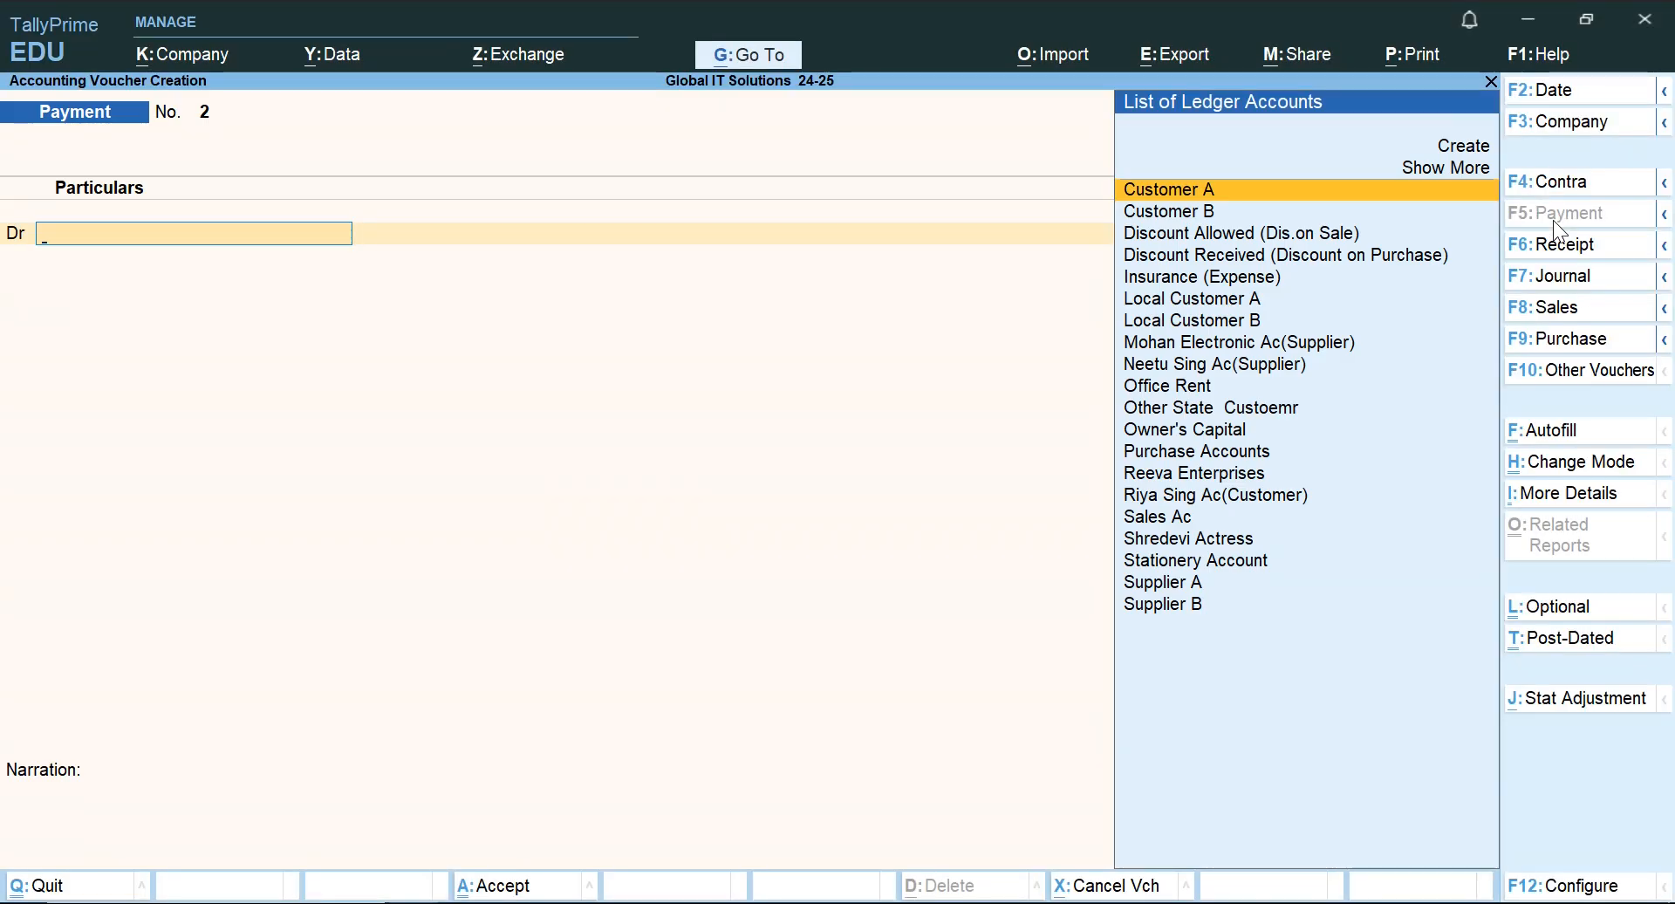
Set the new Payment voucher's date to 1-Jun-24.
key(F2)
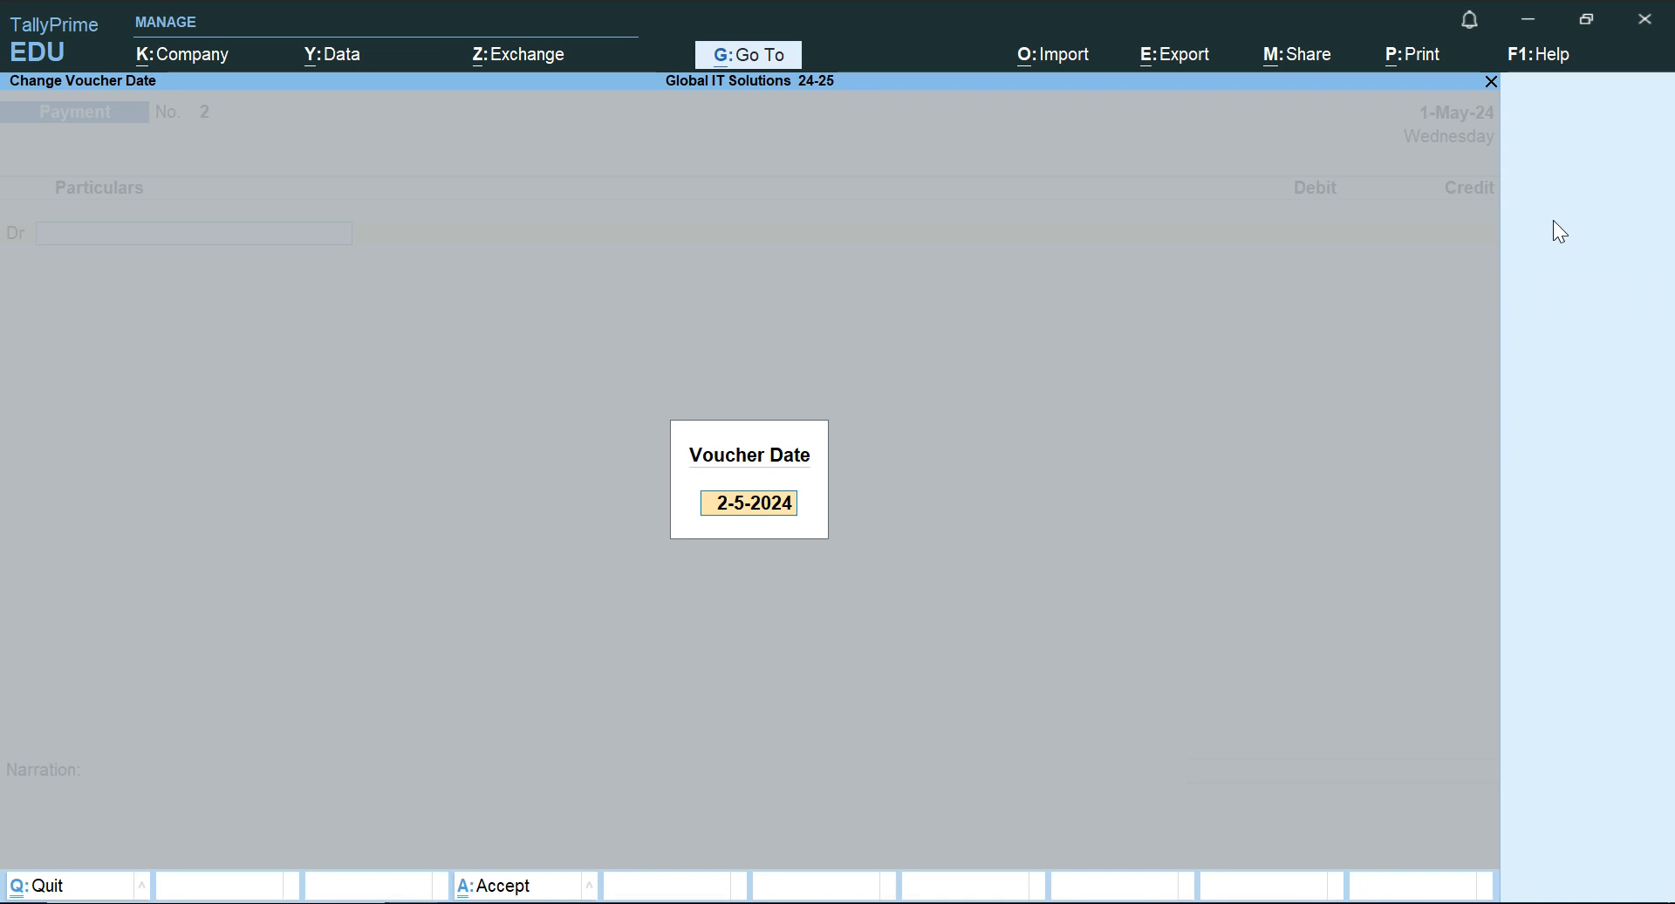
key(BackSpace)
text(jun)
key(Return)
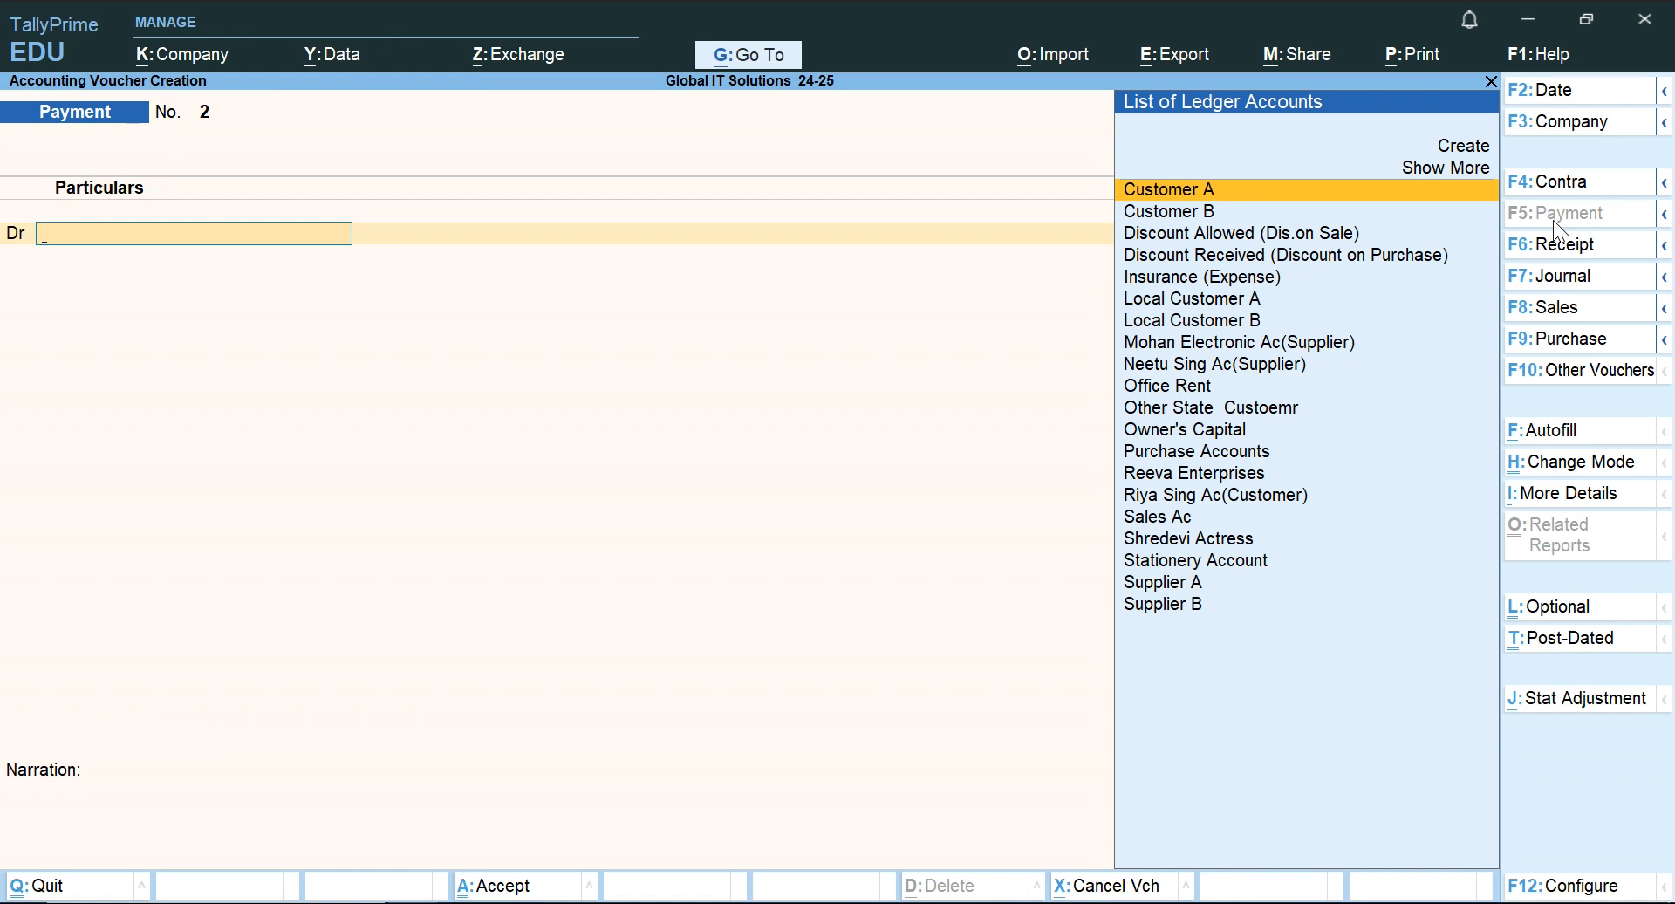
Choose Office Rent as the debit ledger of the Payment voucher with an amount of 4,000.
text(Off)
key(Return)
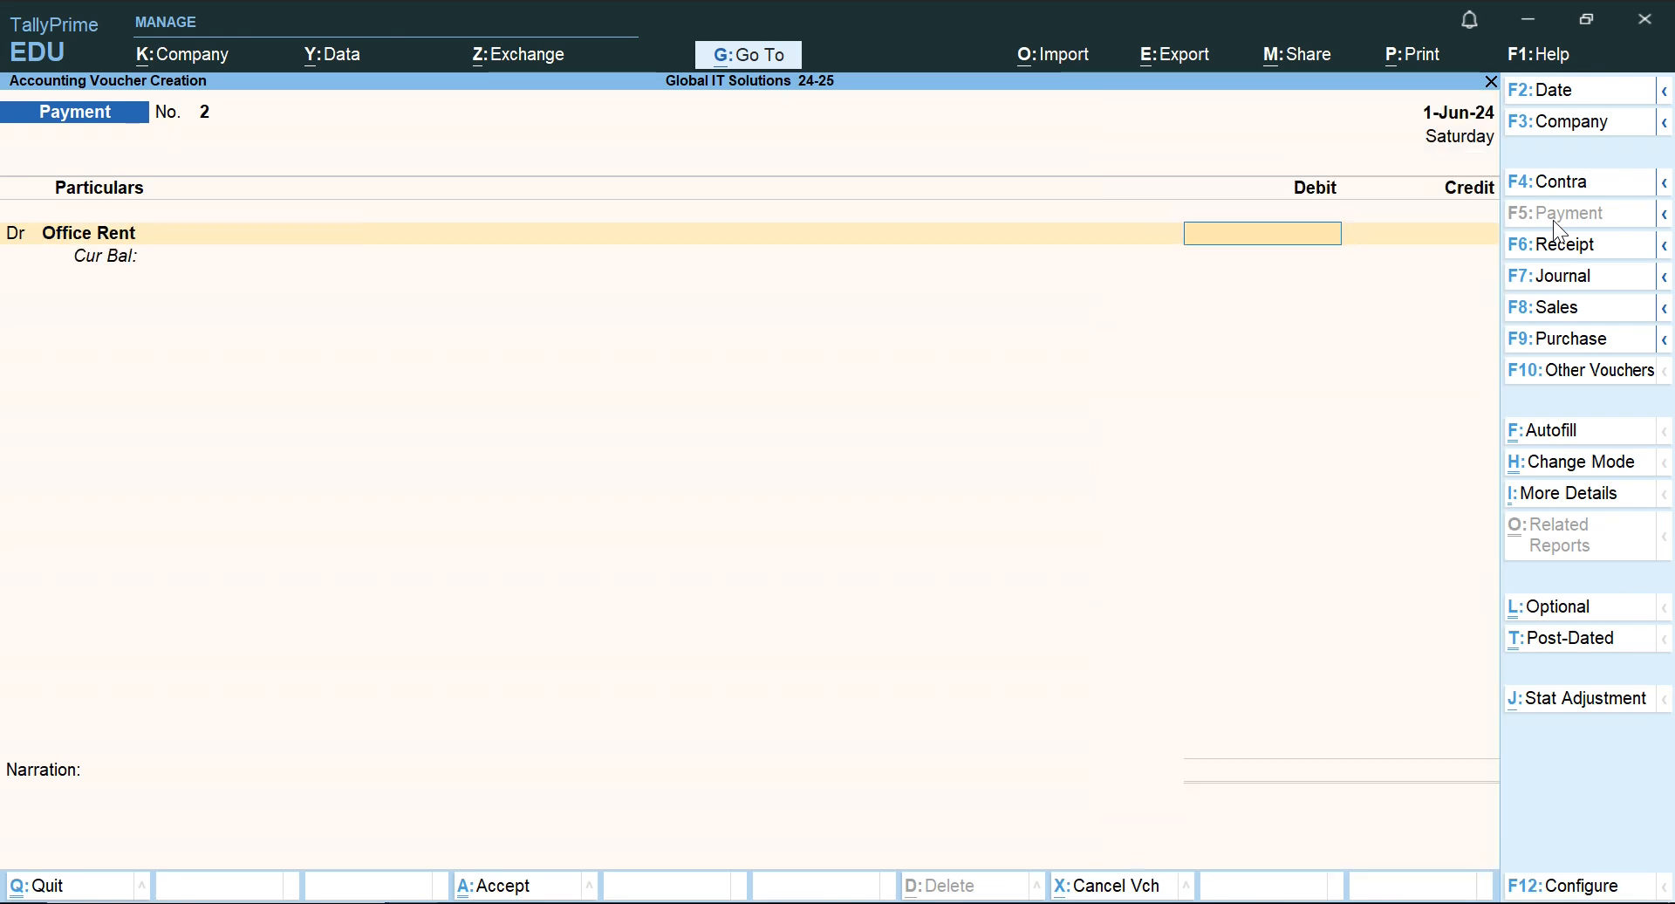
text(4000)
key(Return)
key(Return)
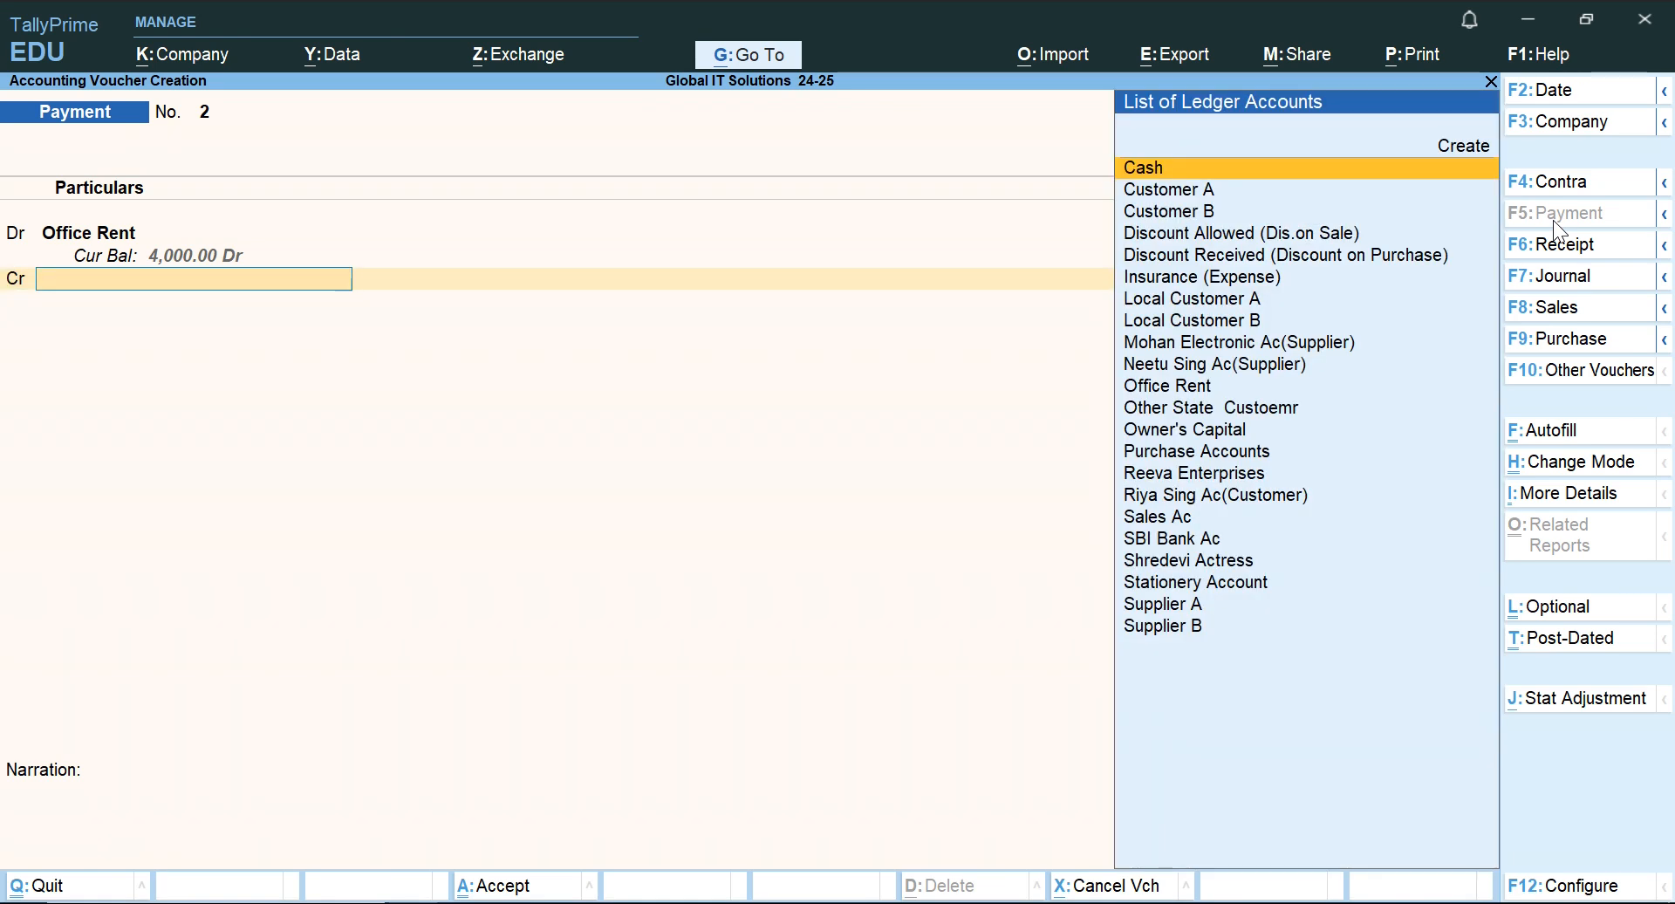
Credit Cash with 4,000 in the Office Rent Payment voucher.
text(Ca)
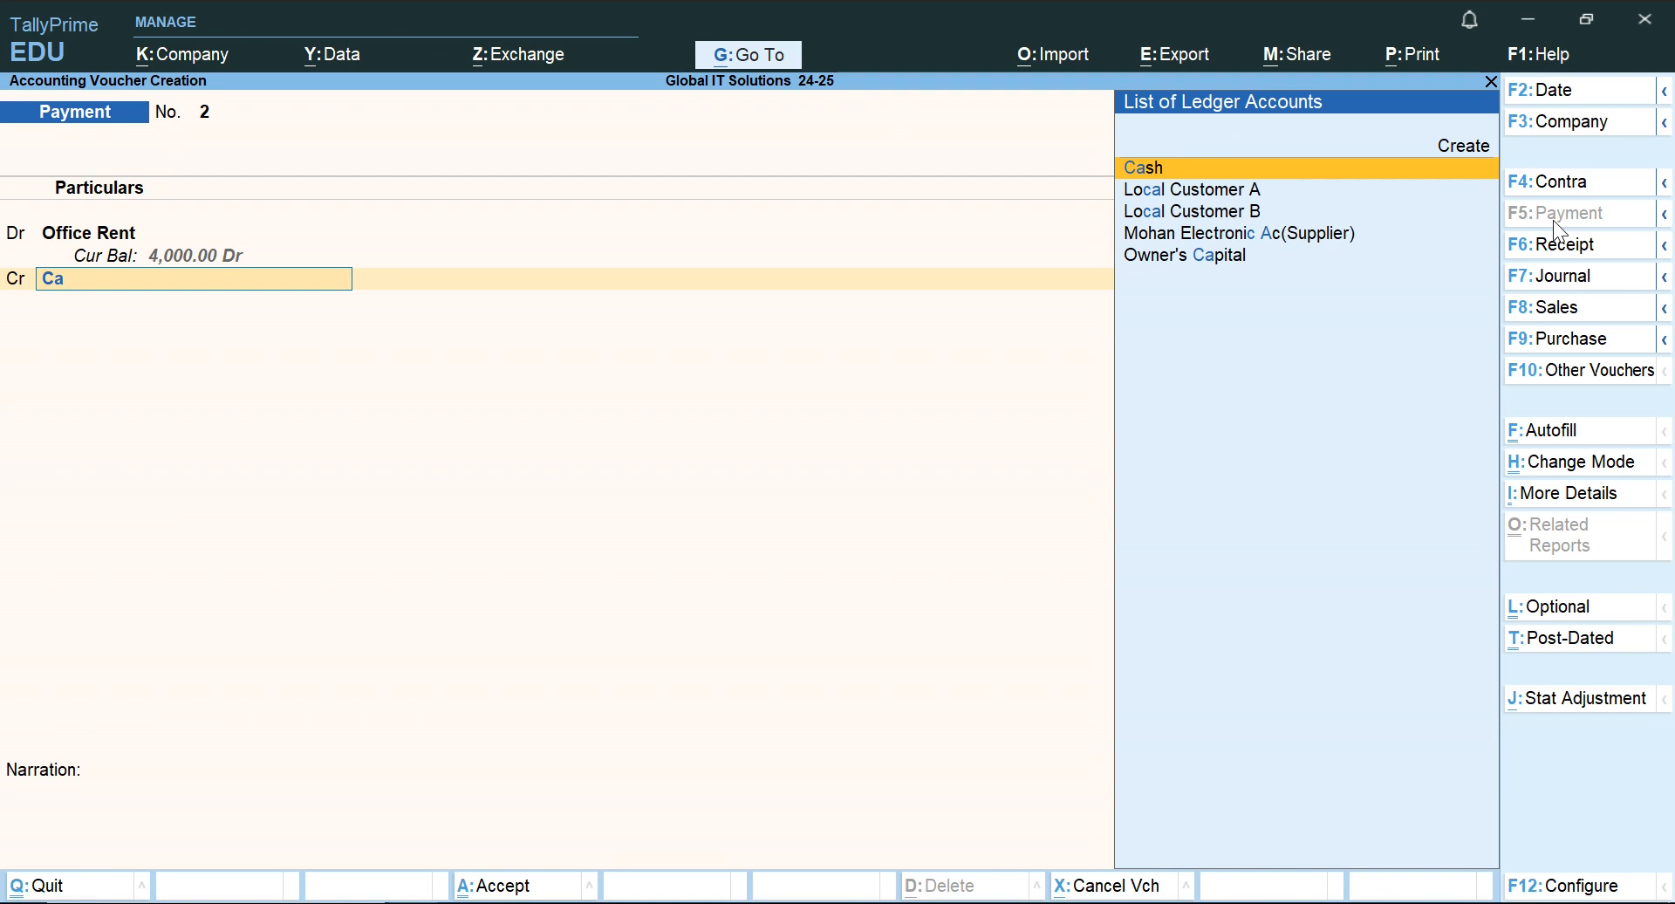
key(Return)
key(Return)
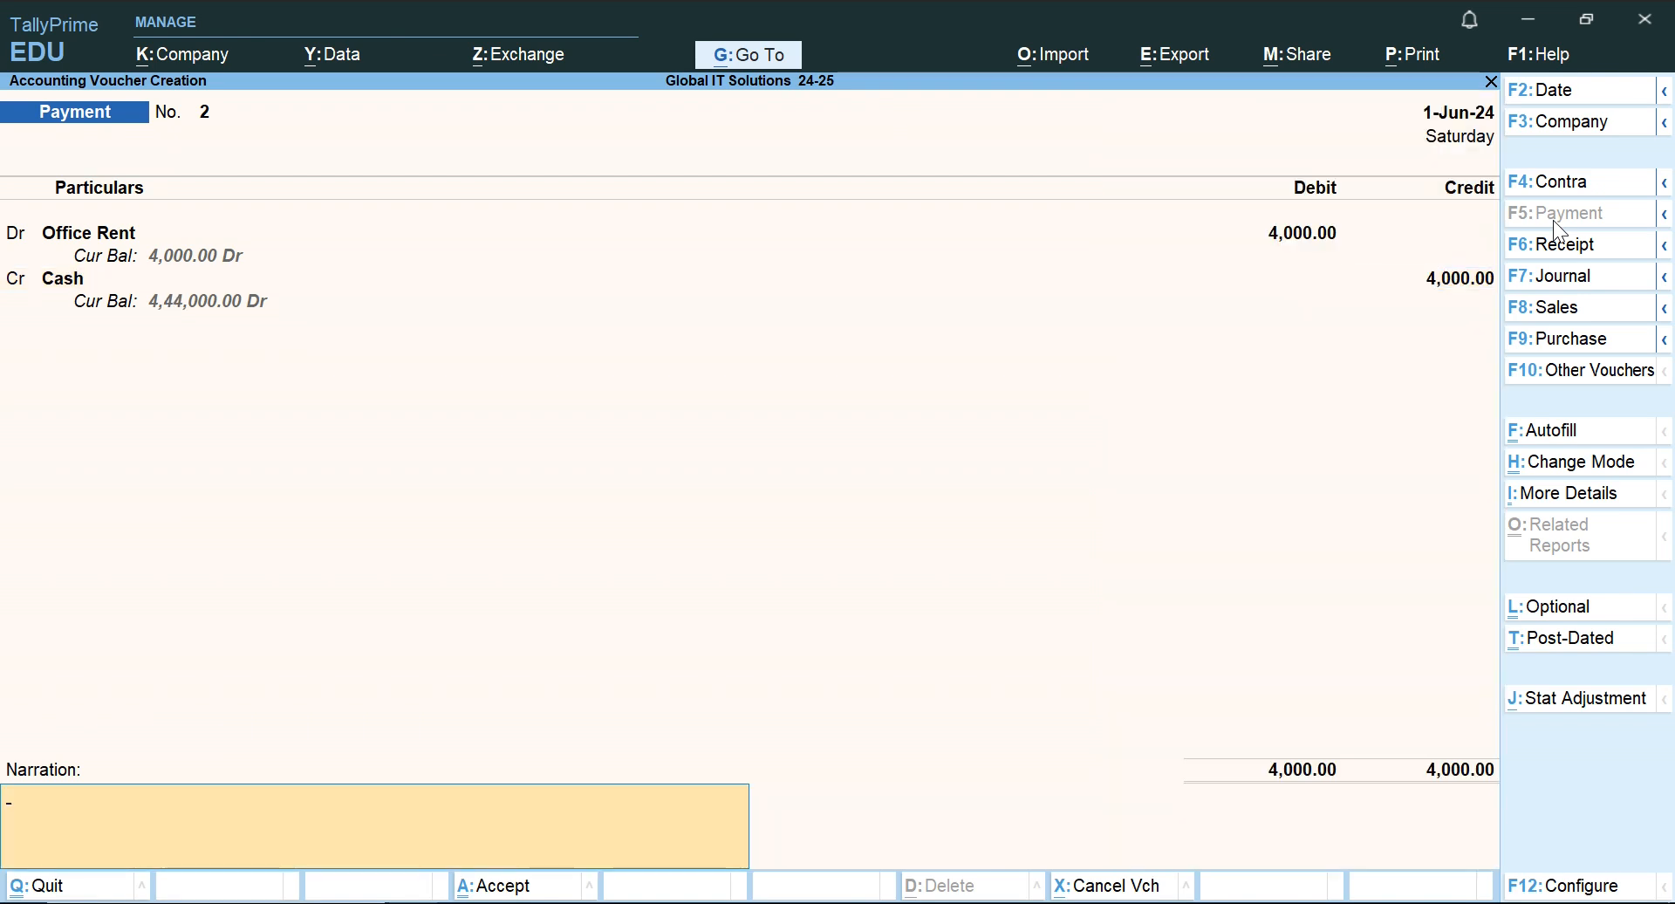
click(1574, 476)
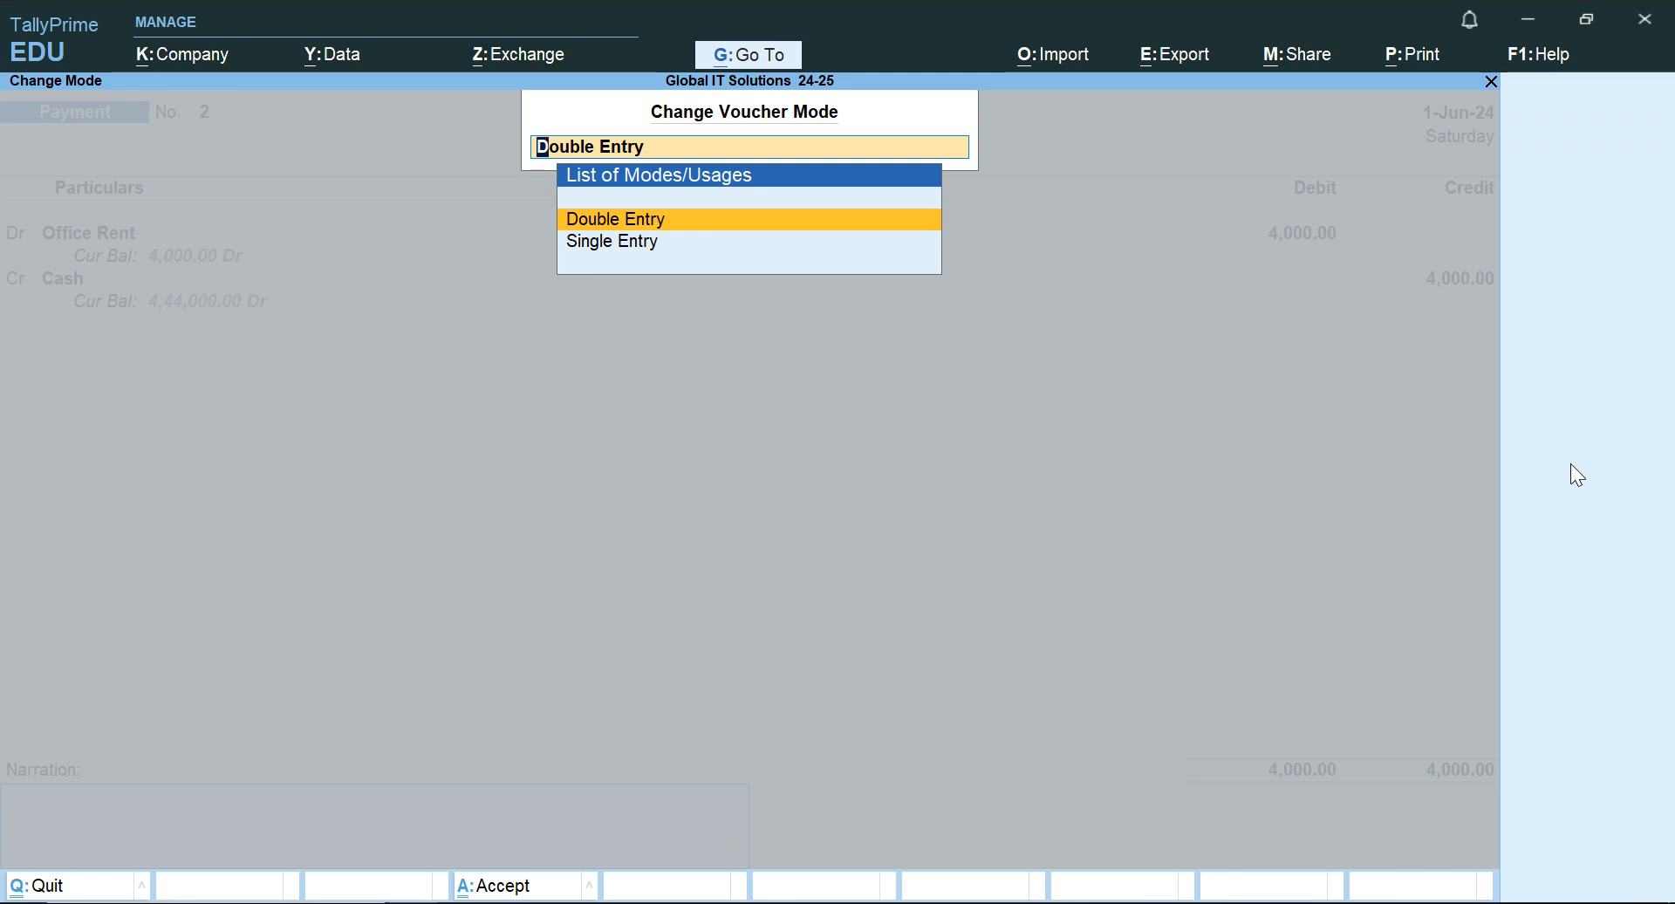
key(BackSpace)
key(Return)
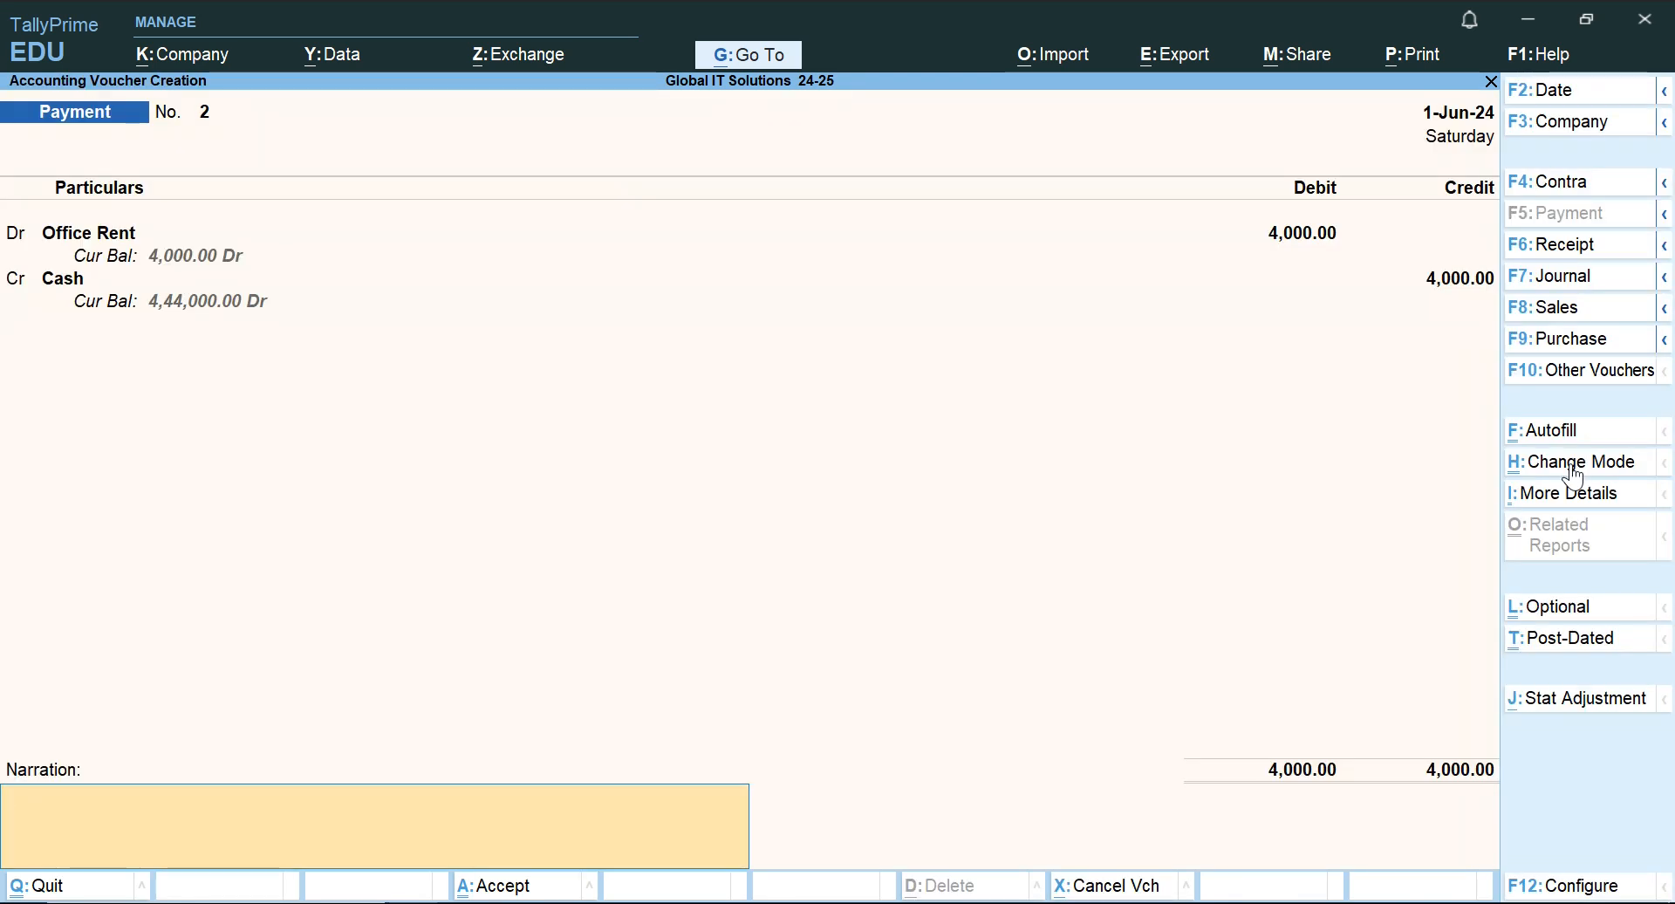
Leave the narration blank and save the Office Rent Payment voucher.
key(Return)
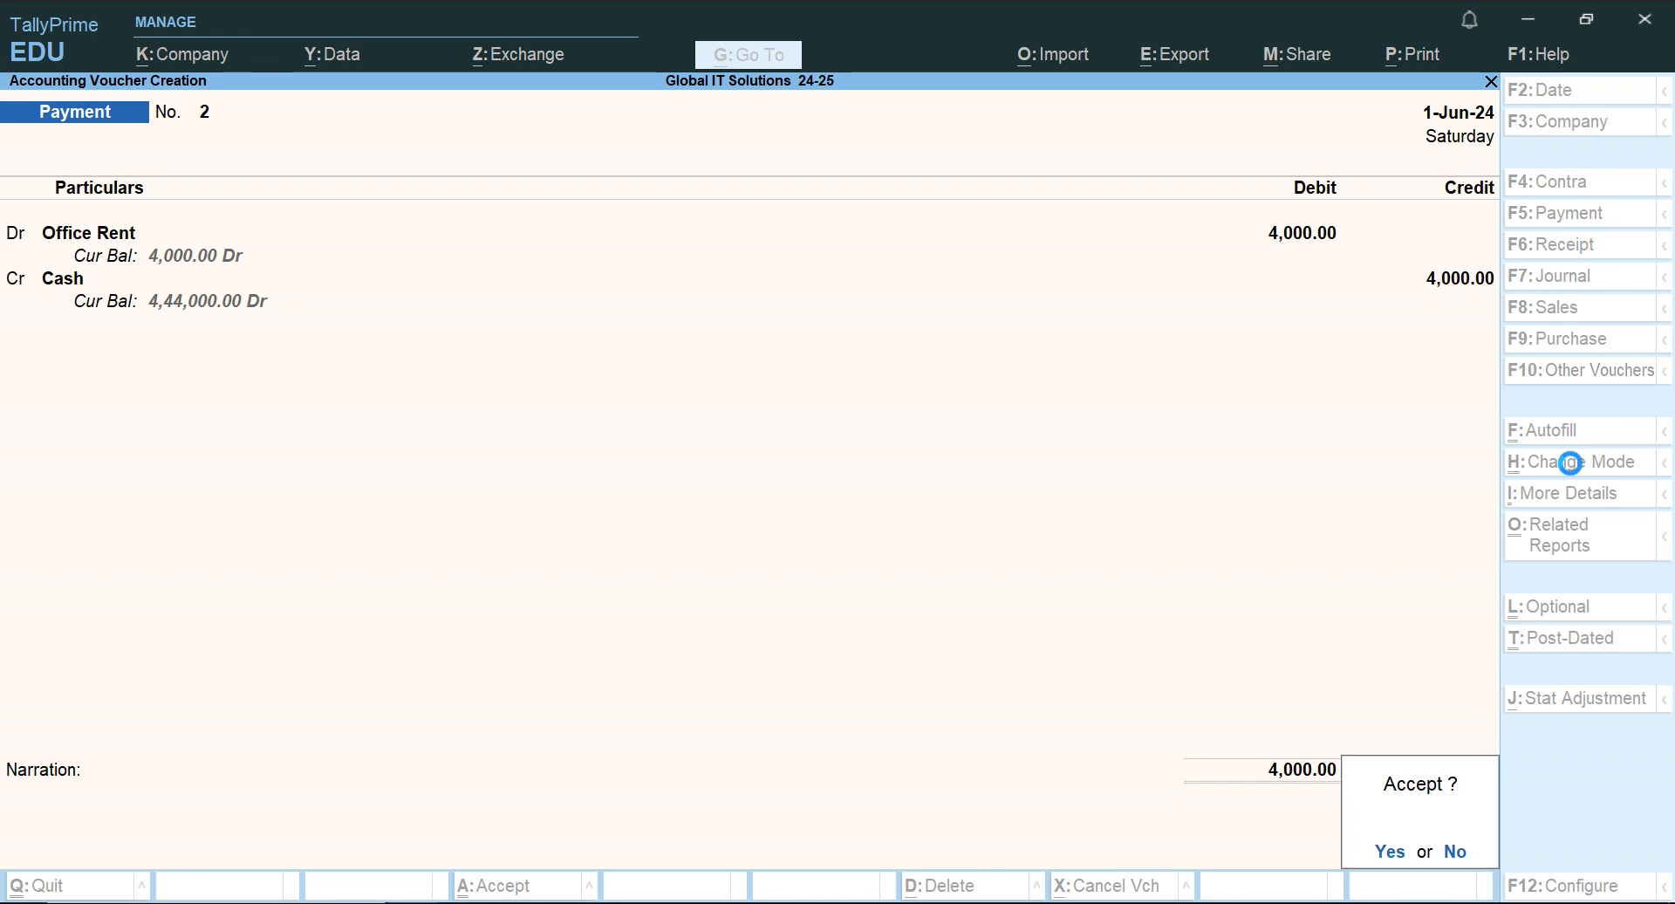
key(Return)
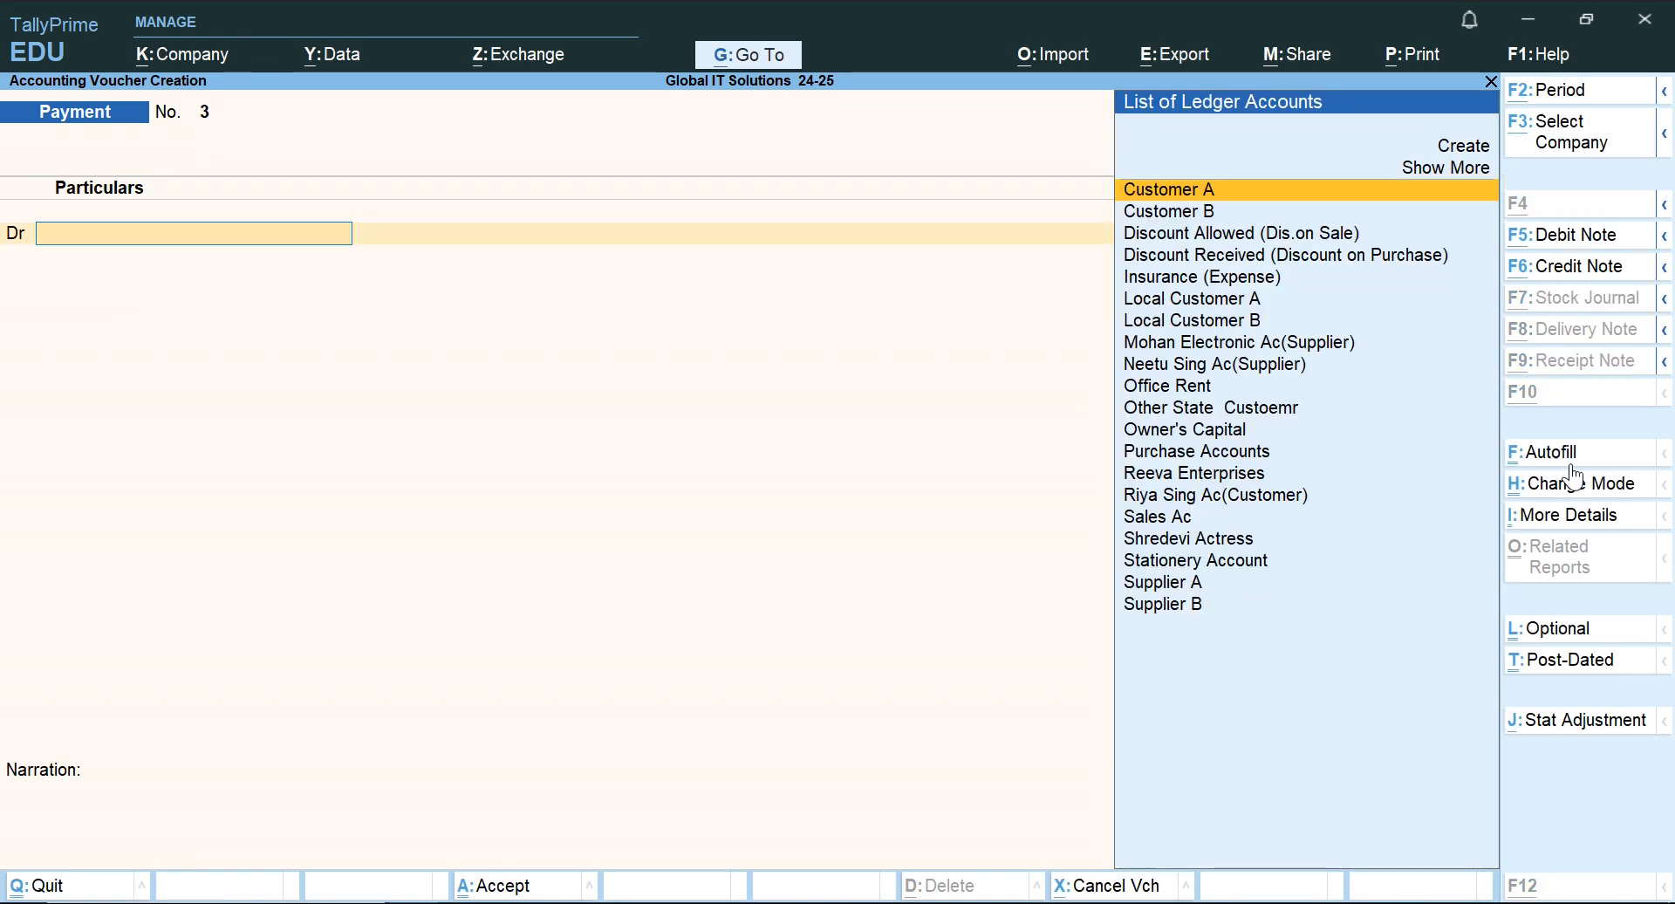
Mark the 1.9.2024 cash receipt row in the Word document, then start a Receipt voucher in TallyPrime.
key(alt+Tab)
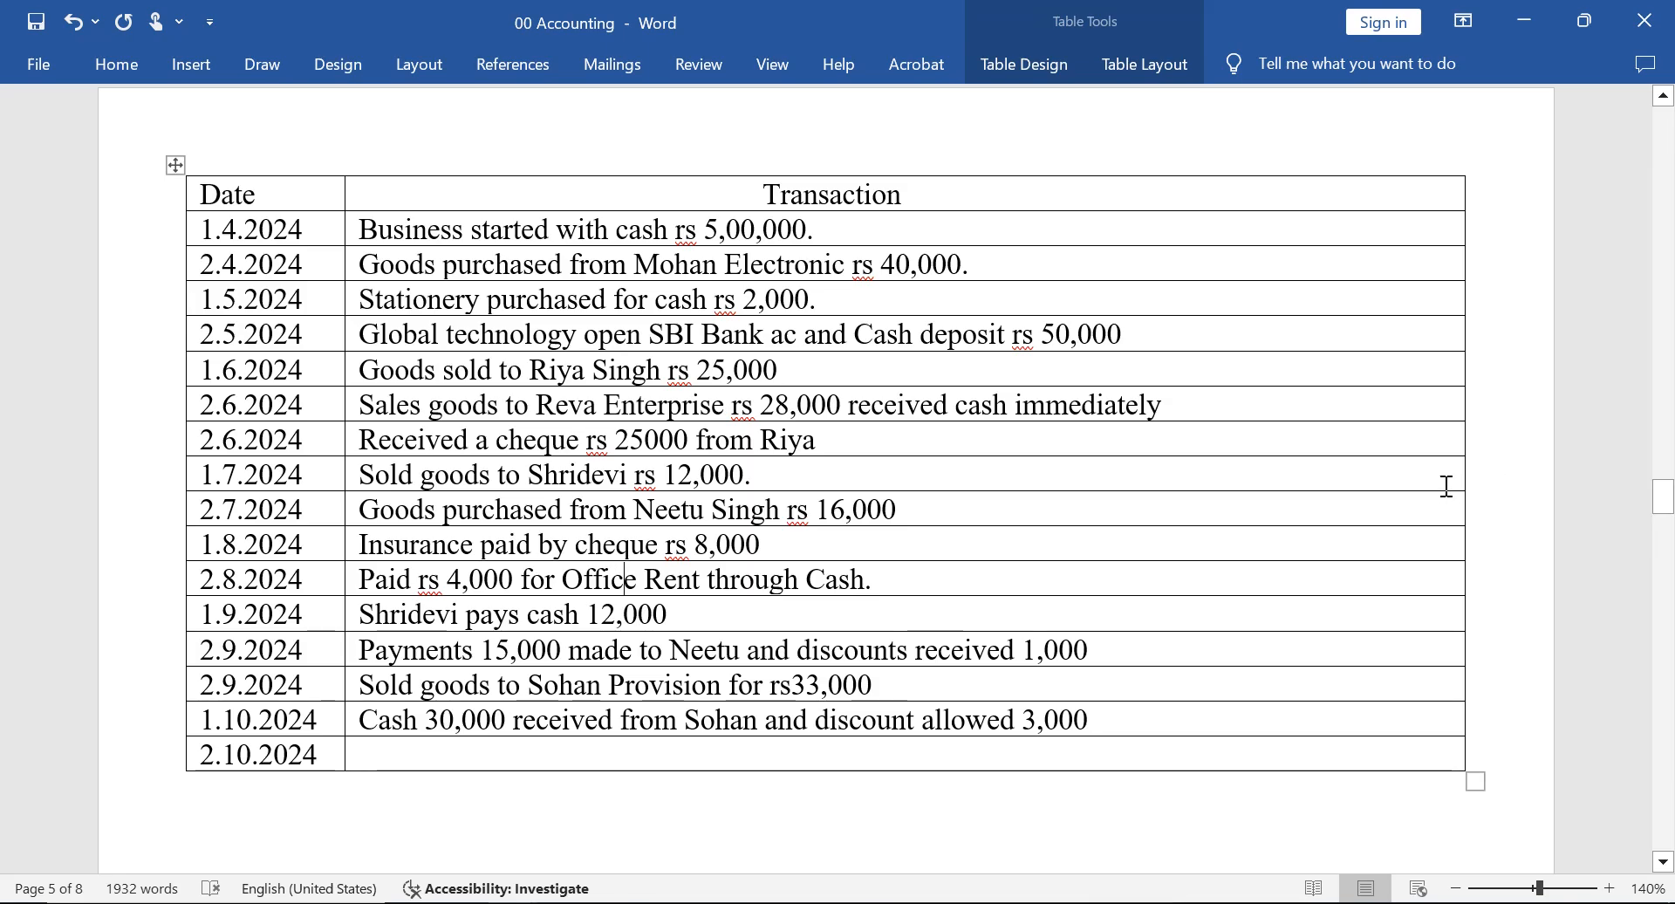
click(760, 620)
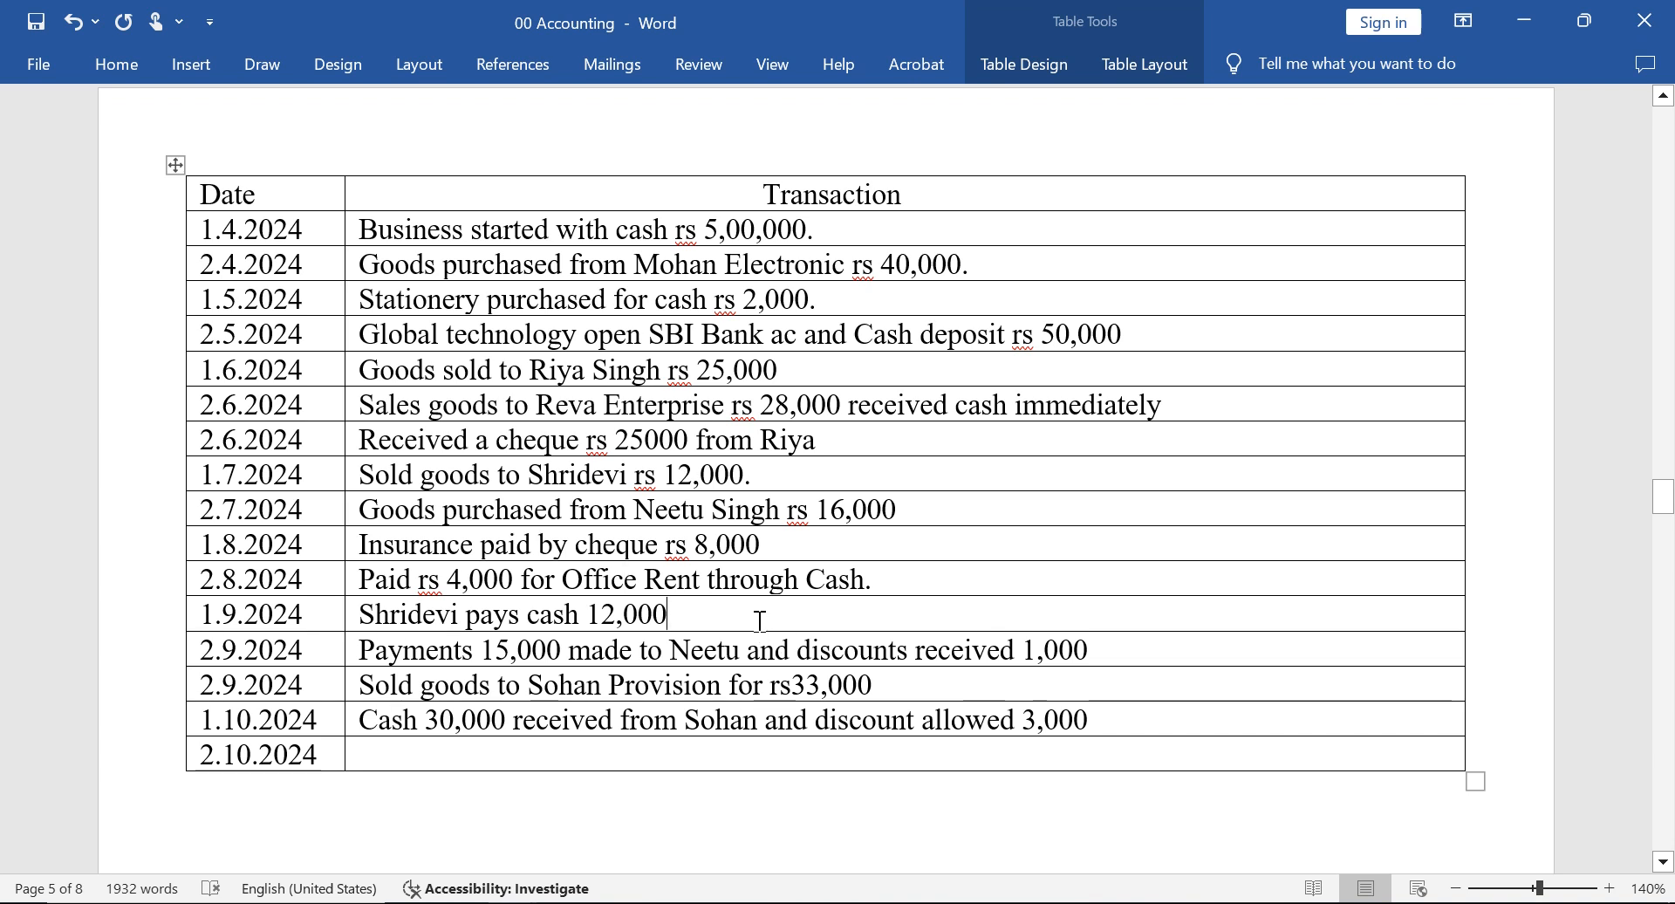
key(alt+Tab)
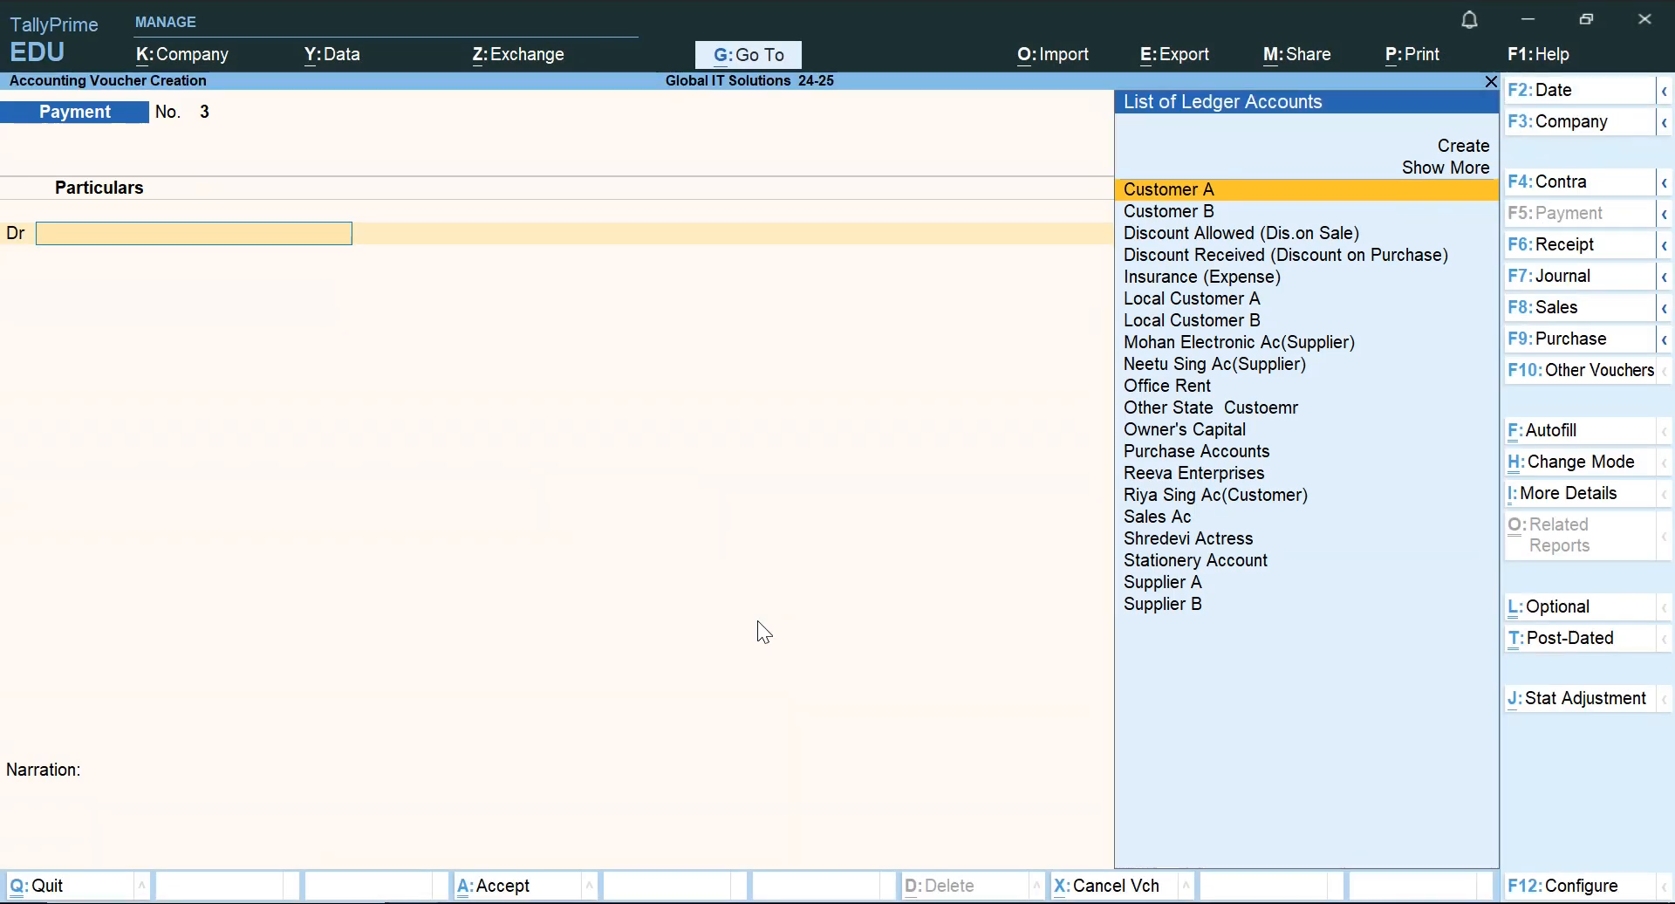
click(1562, 251)
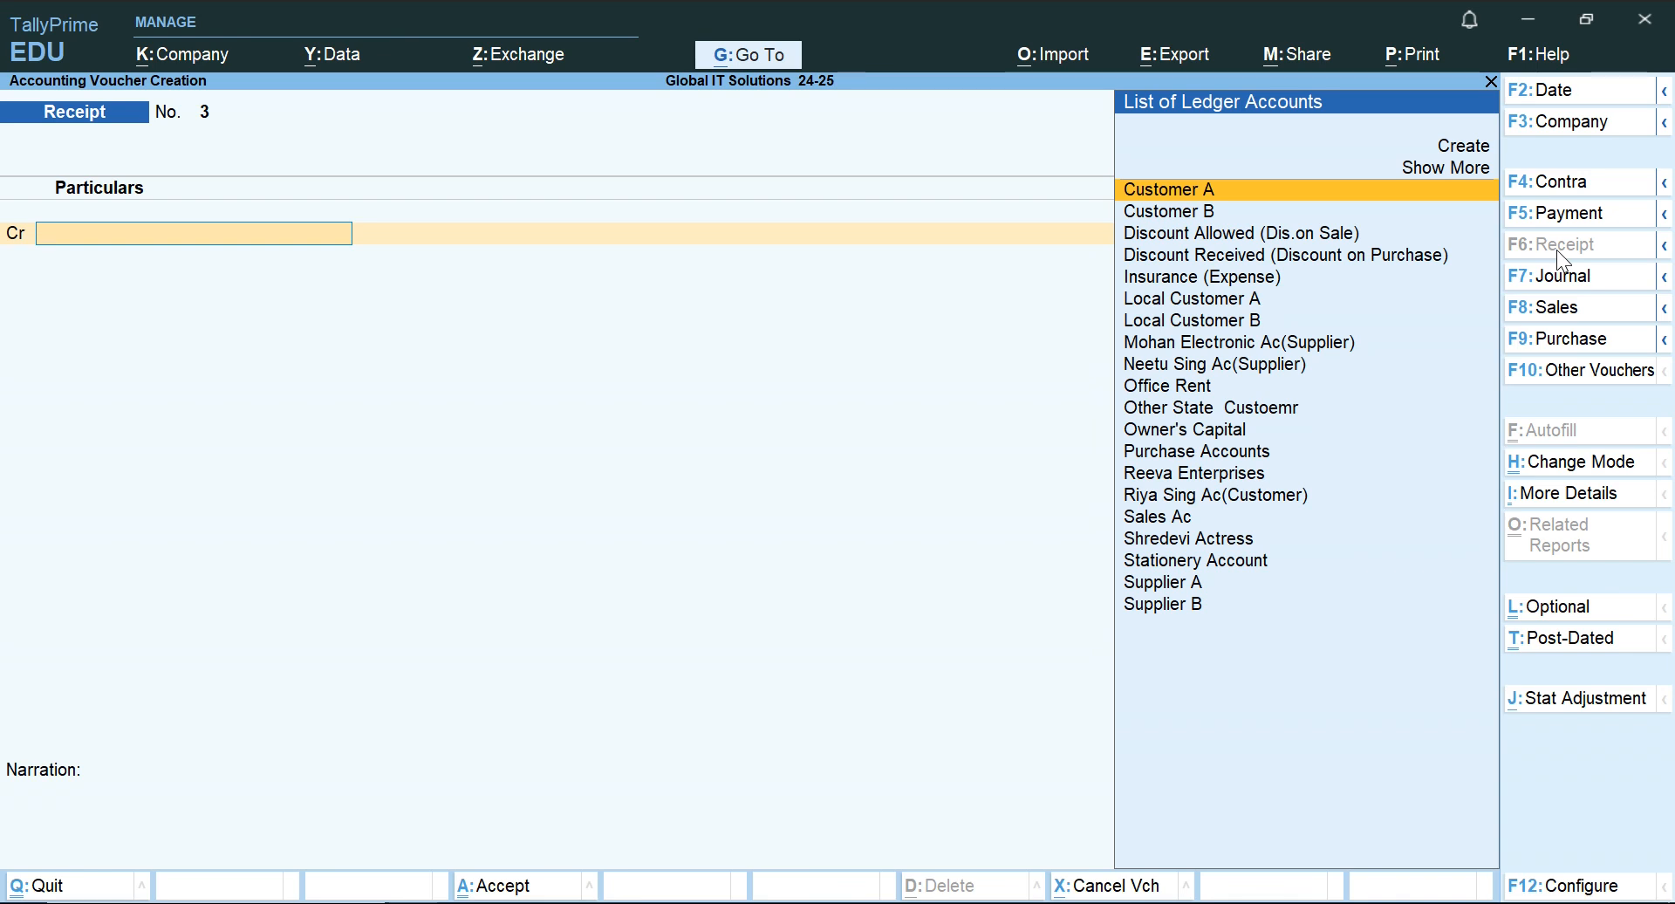
Credit the ledger of the customer named in the 1.9.2024 transaction with 12,000 in the Receipt voucher.
text(Sh)
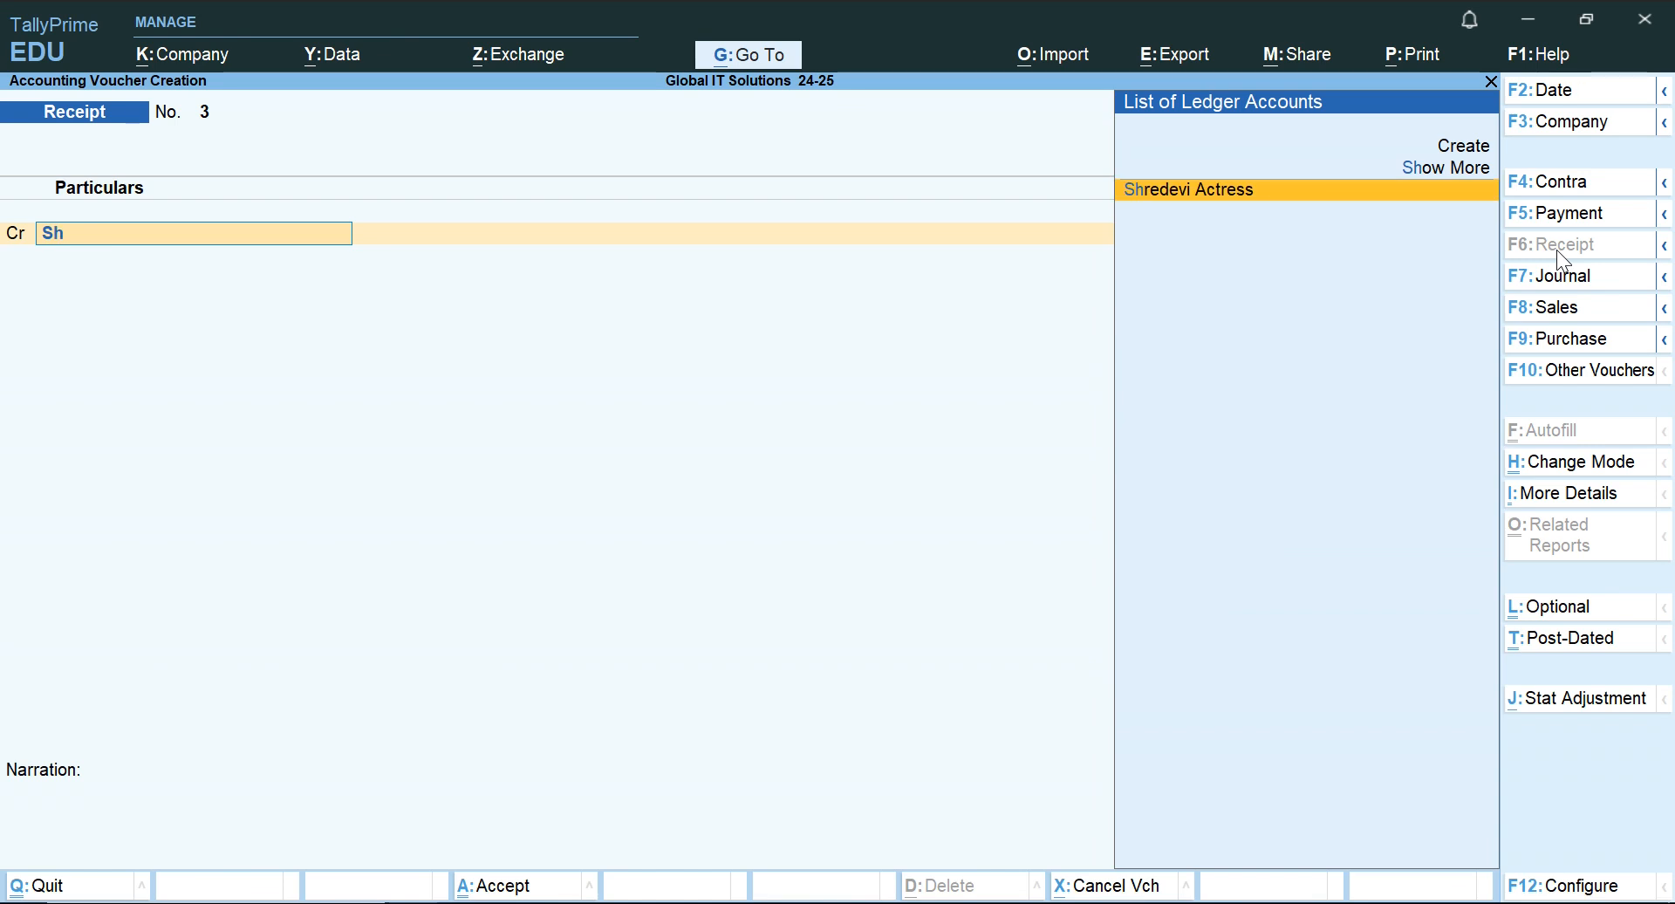
key(Return)
text(12)
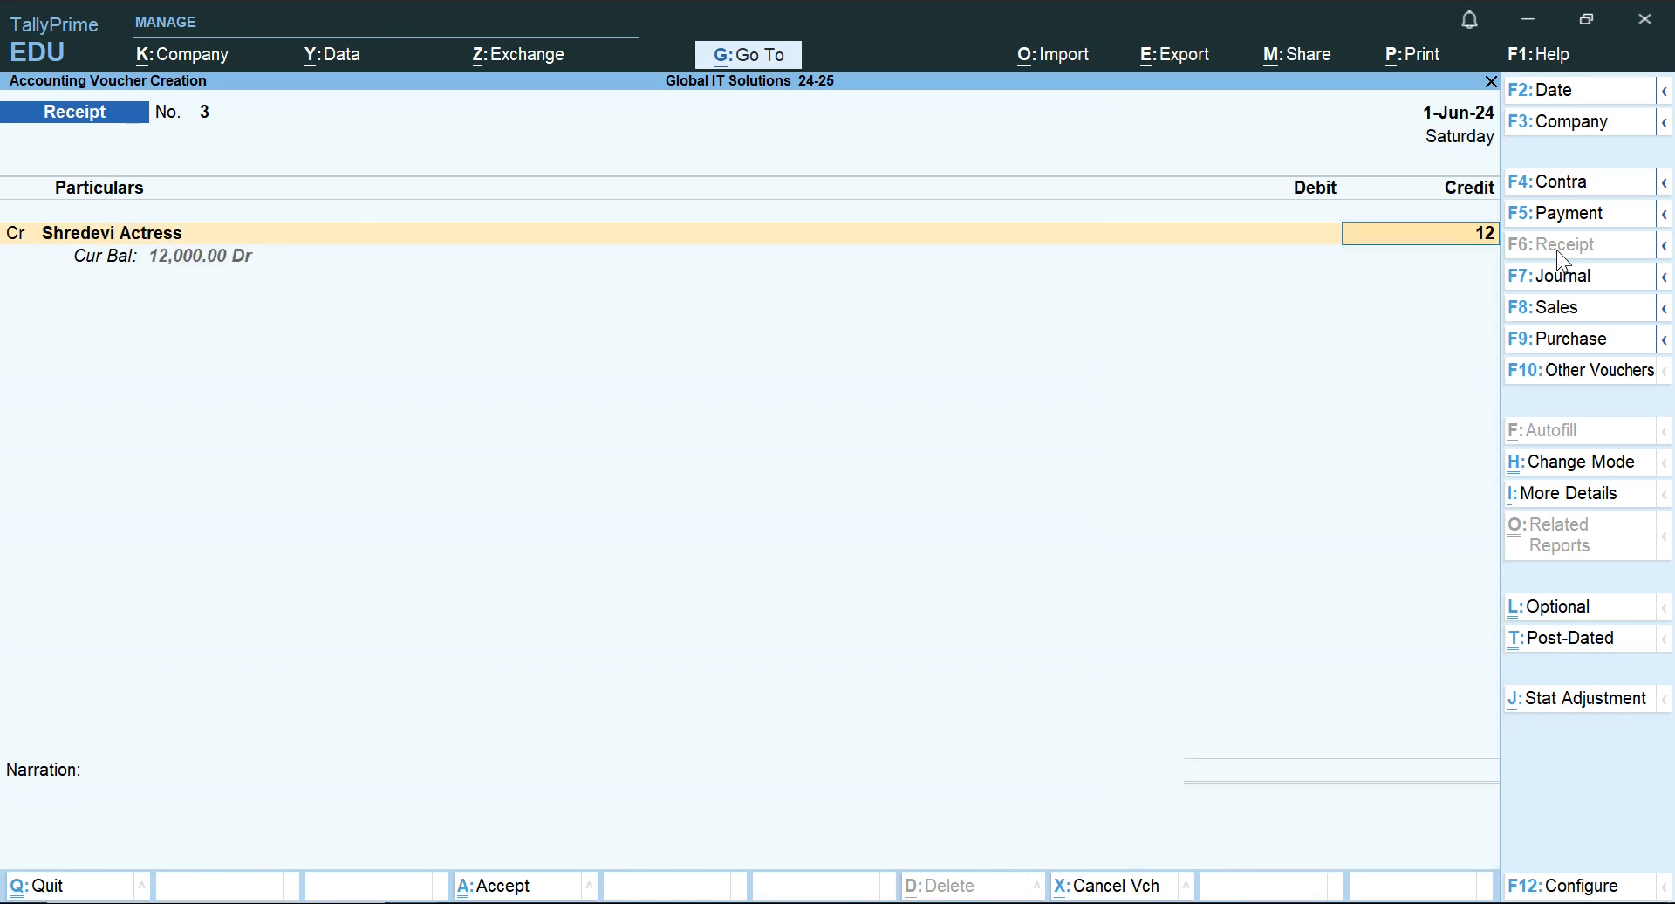
text(,000)
key(Return)
key(Return)
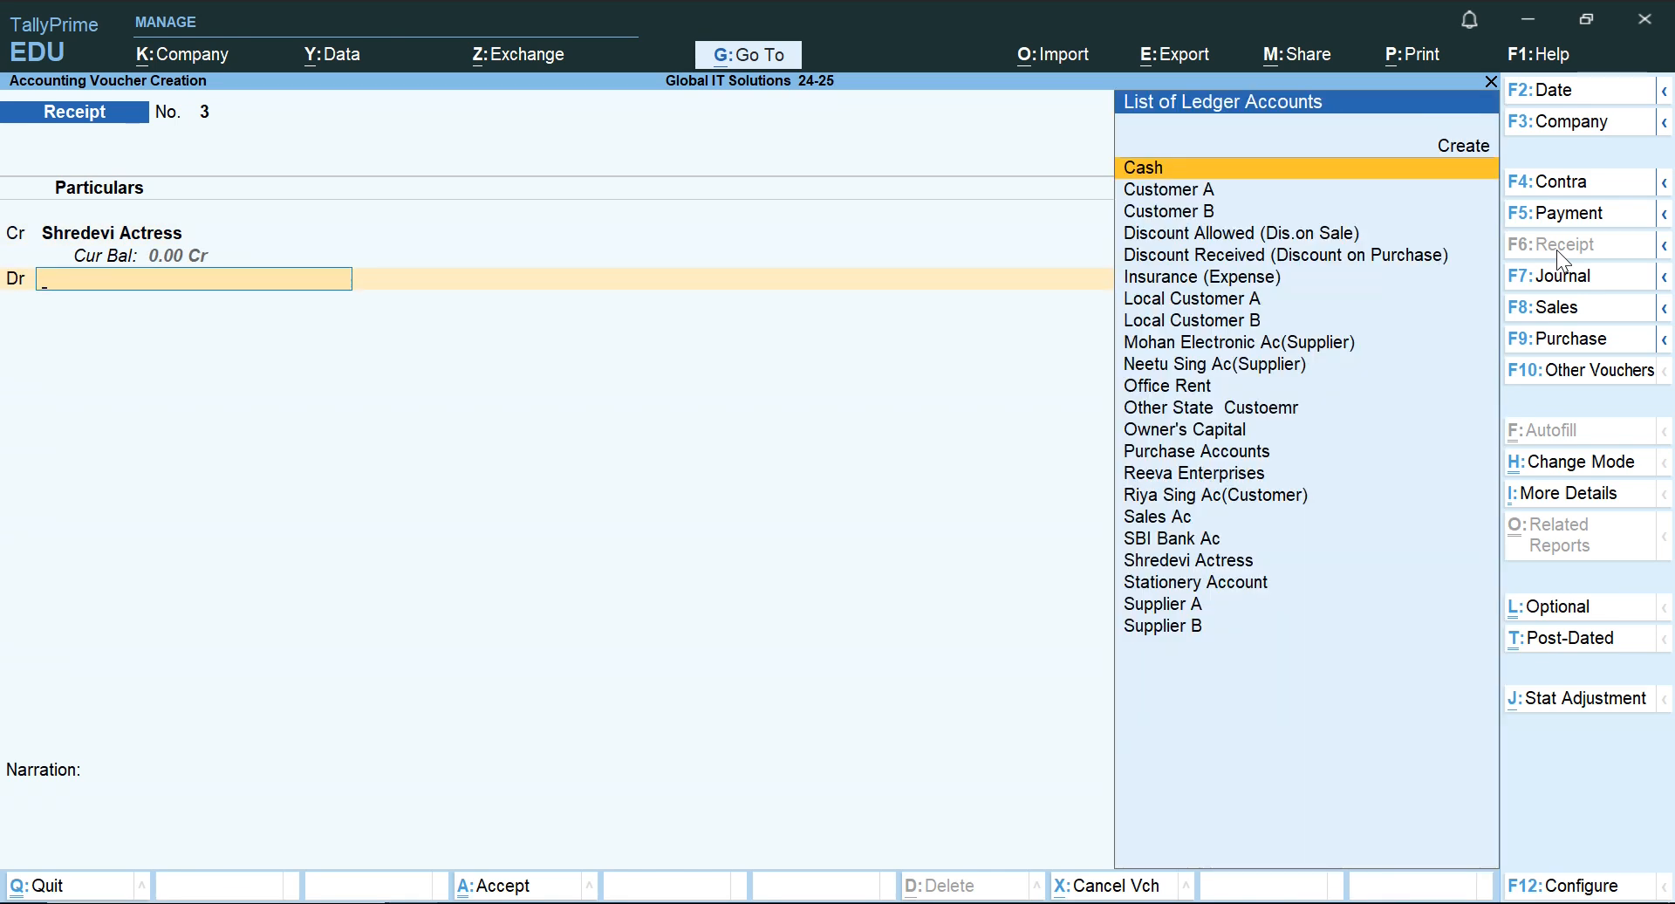
Recheck the transaction in Word, debit Cash with 12,000, and save the Receipt voucher without a narration.
key(alt+Tab)
key(alt+Tab)
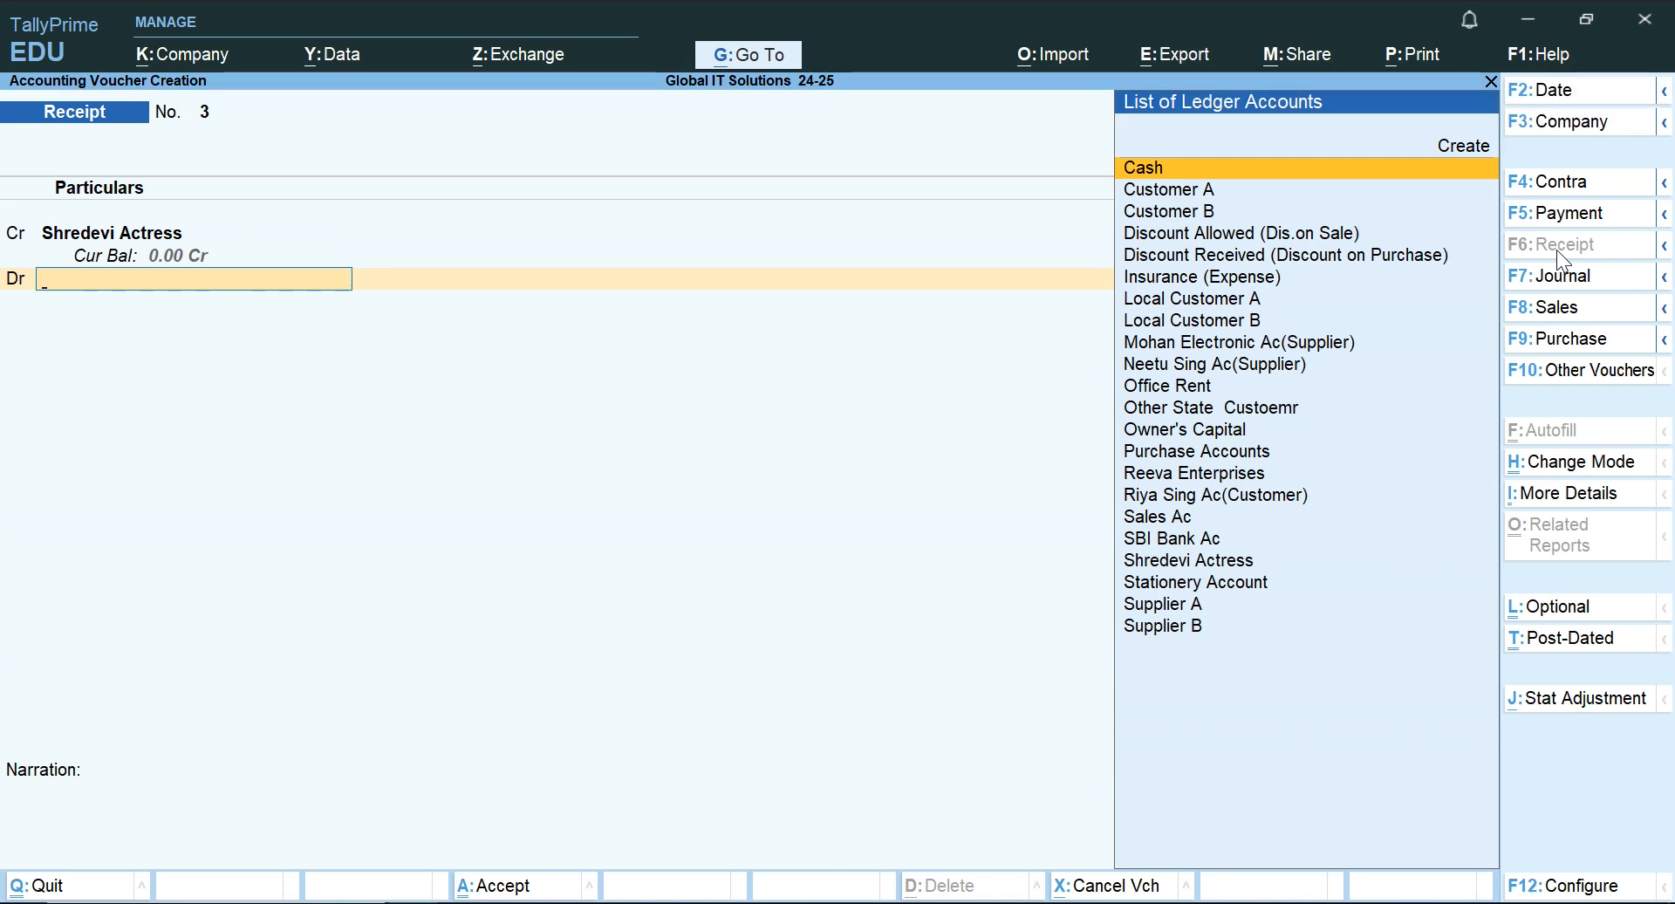
text(Cas)
key(Return)
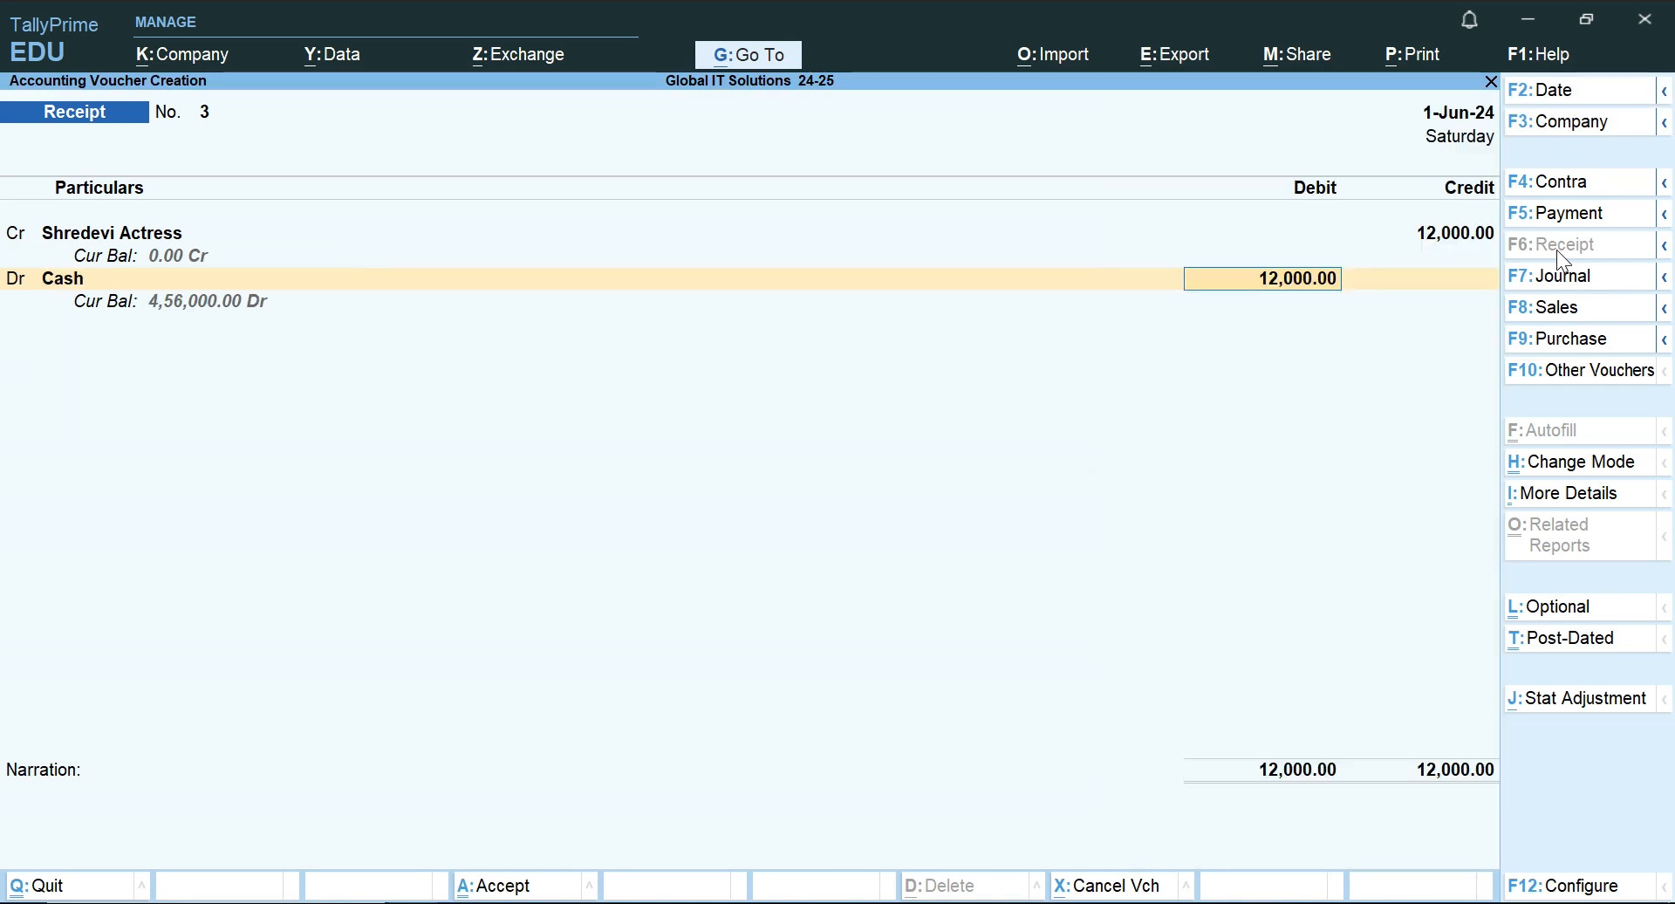
key(Return)
key(Return)
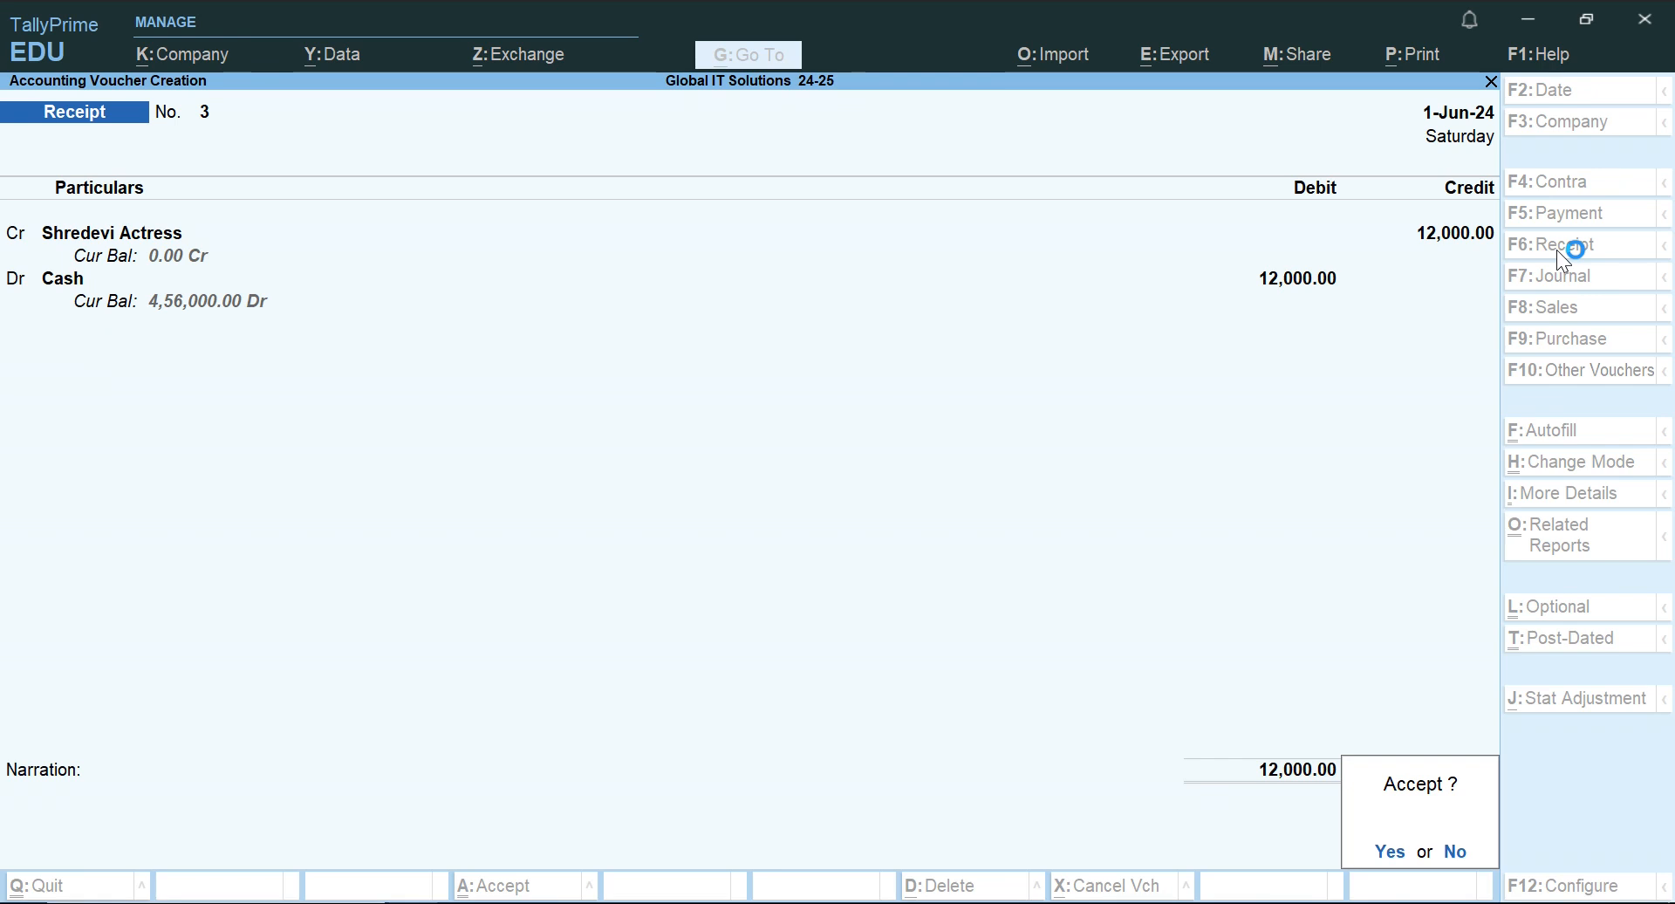
key(Return)
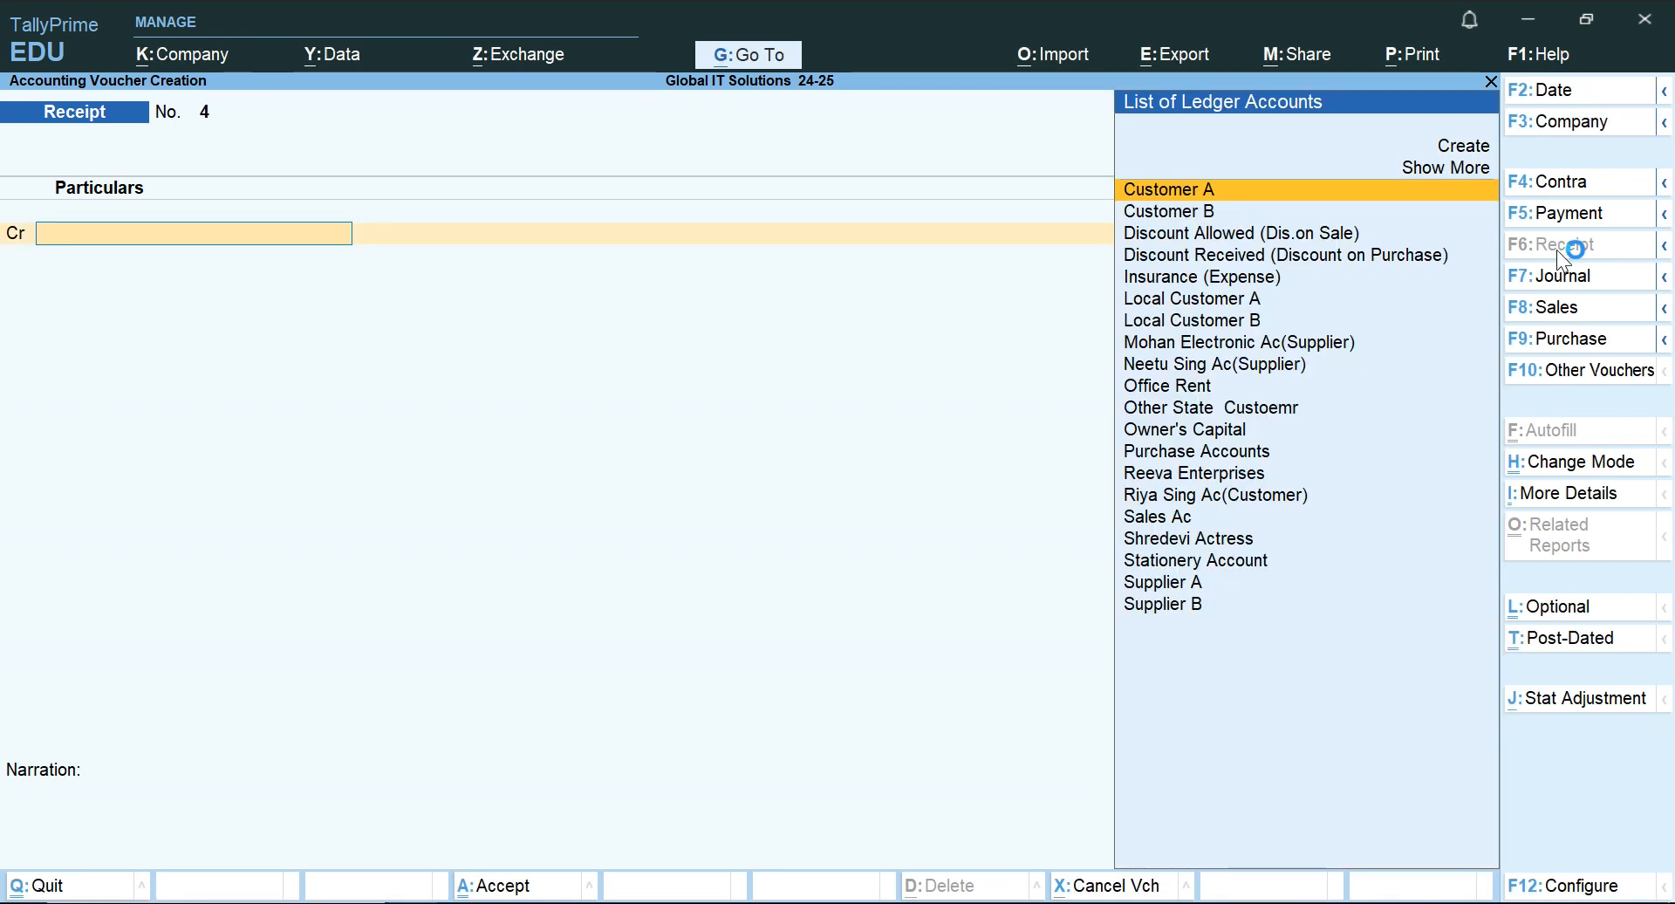
Review the 2.9.2024 supplier payment with discount received in the Word document, then return to TallyPrime.
key(alt+Tab)
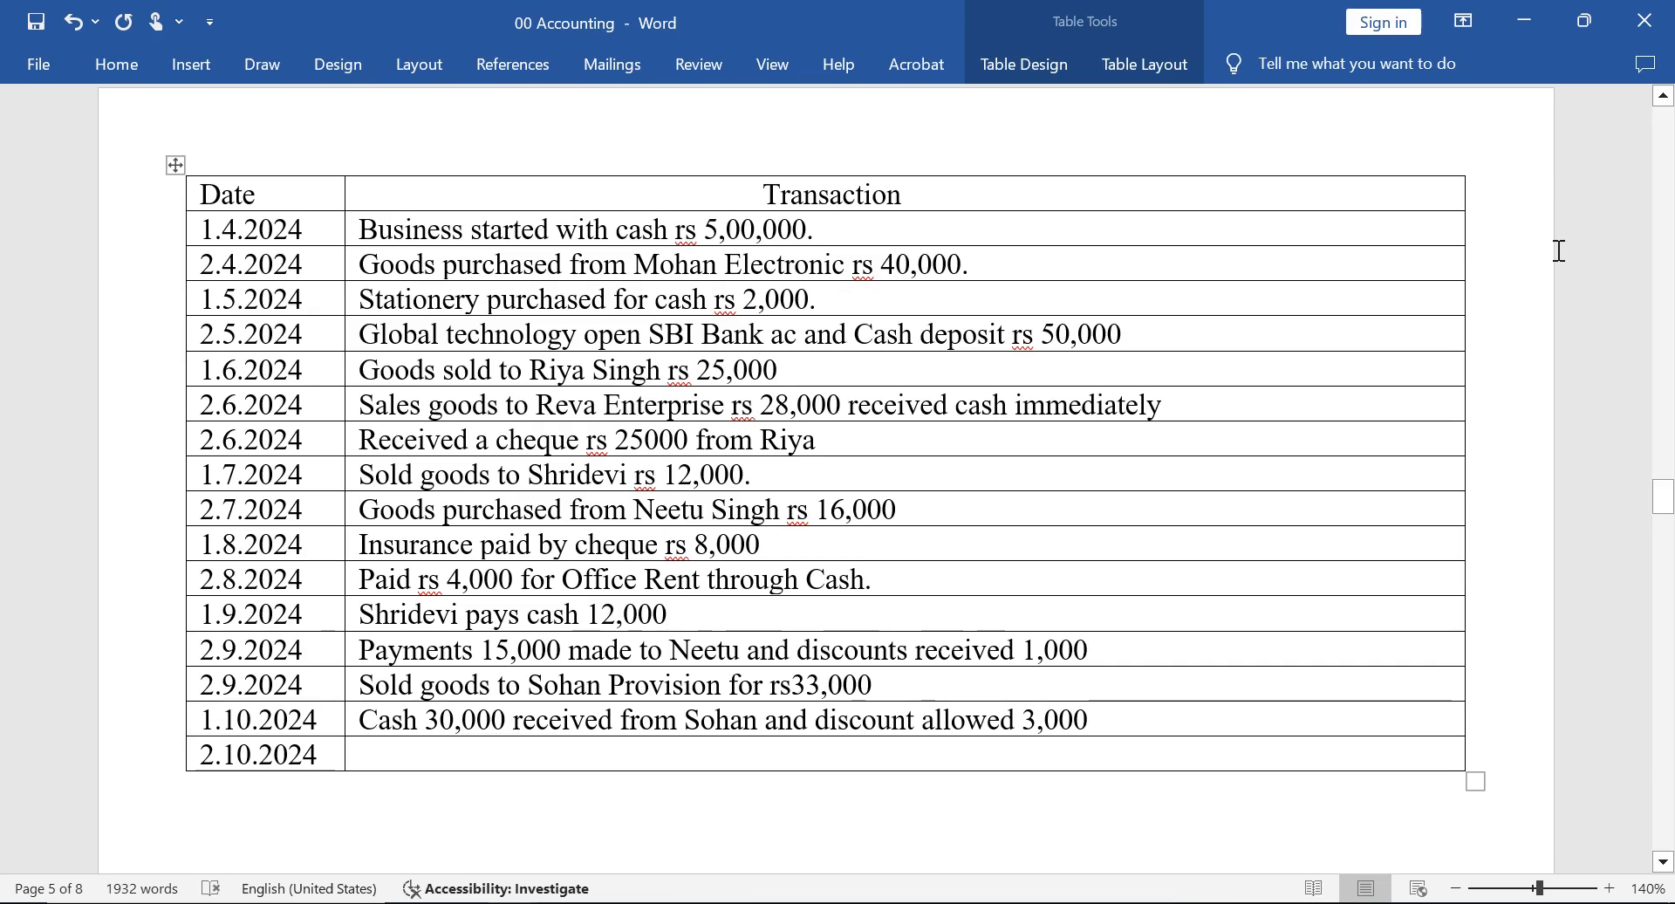
key(Down)
key(Left)
key(Left)
key(Left)
key(Left)
key(Left)
key(Left)
key(Left)
key(Left)
key(Left)
key(Left)
key(Left)
key(Right)
key(Right)
key(Right)
key(Right)
key(Right)
key(Right)
key(Right)
key(Right)
key(Right)
key(Right)
key(Right)
key(Right)
key(Right)
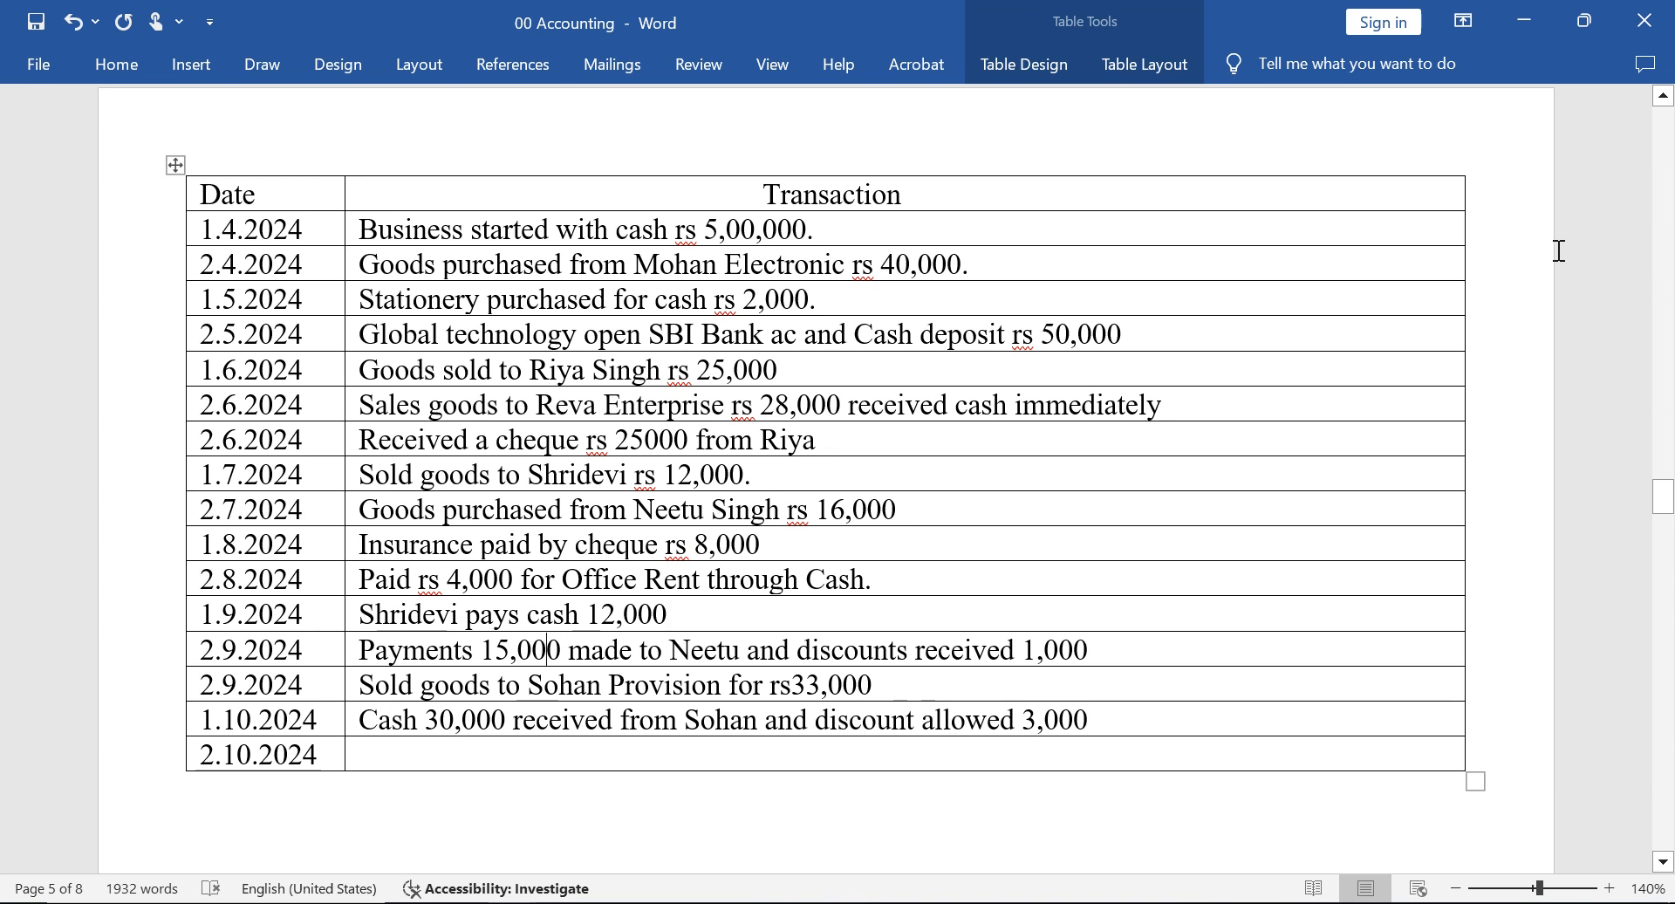
key(Right)
key(Right)
key(Right)
key(Right)
key(Right)
key(Right)
key(Right)
key(Right)
key(Right)
key(Right)
key(Right)
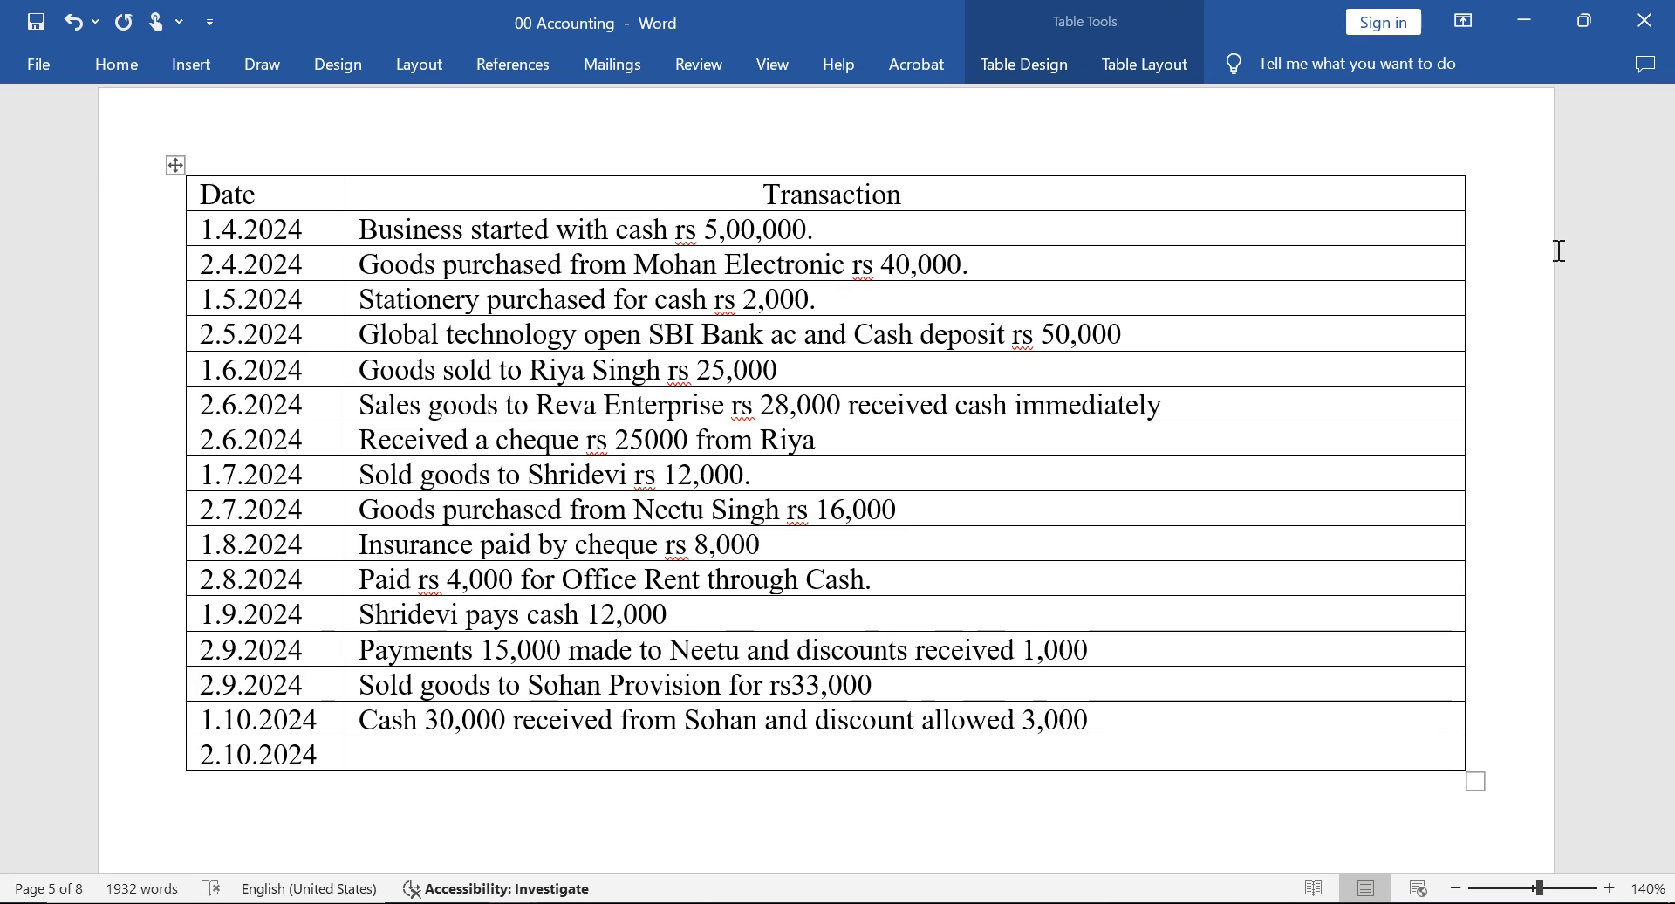
key(alt+Tab)
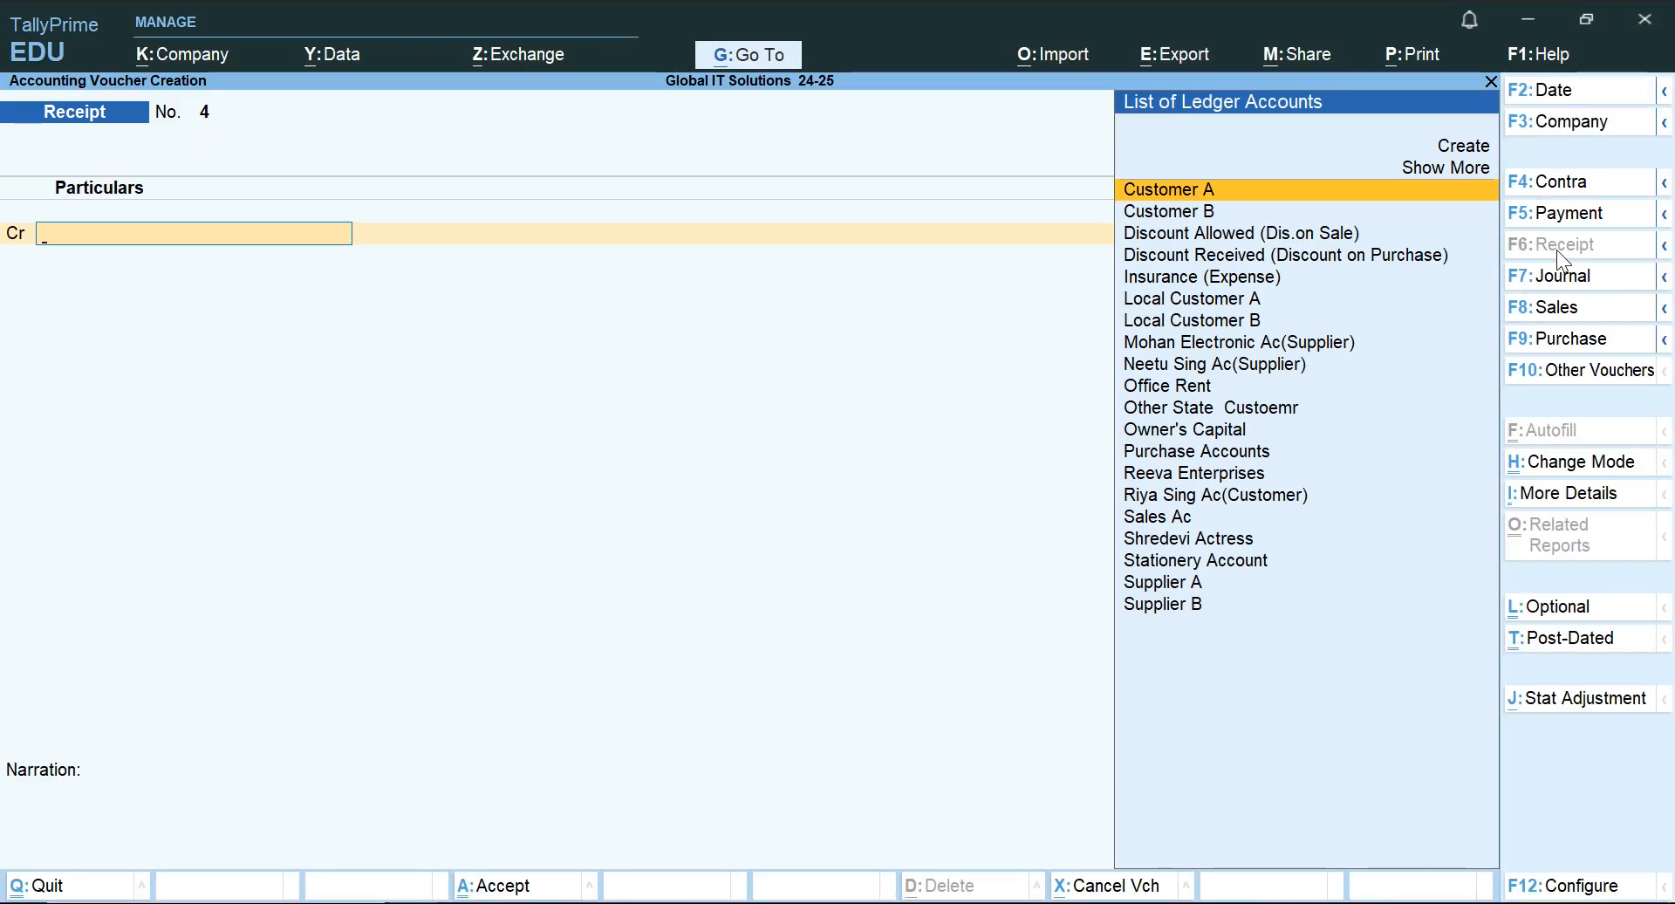
Start a Payment voucher and set its voucher date to 1-Jul-24.
click(1589, 216)
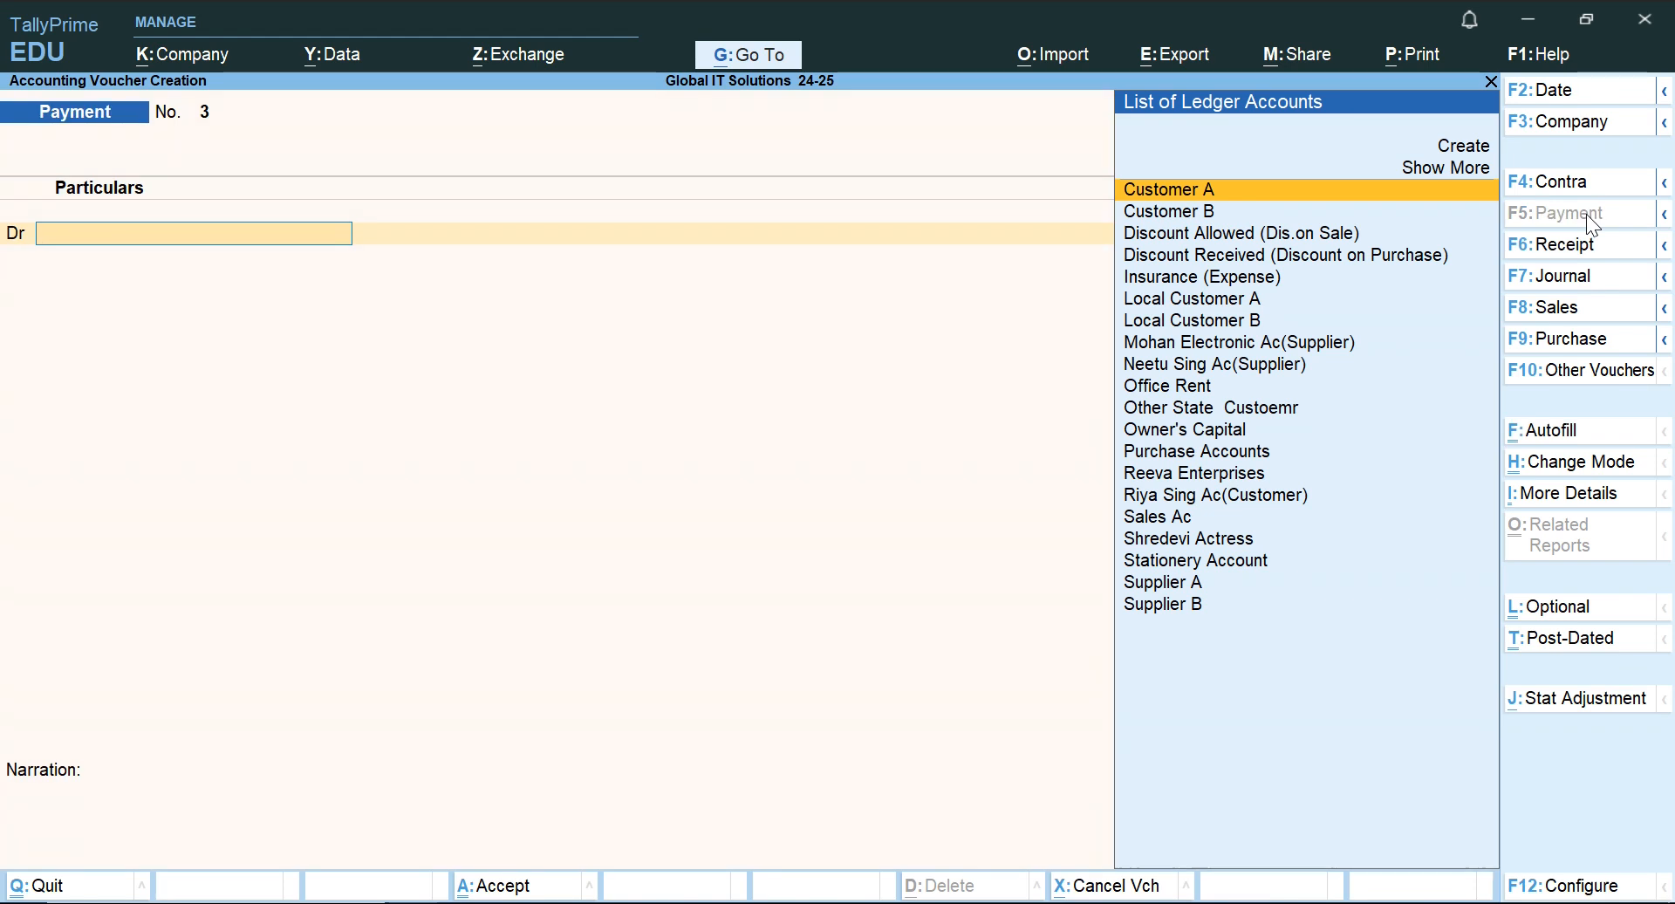
key(F2)
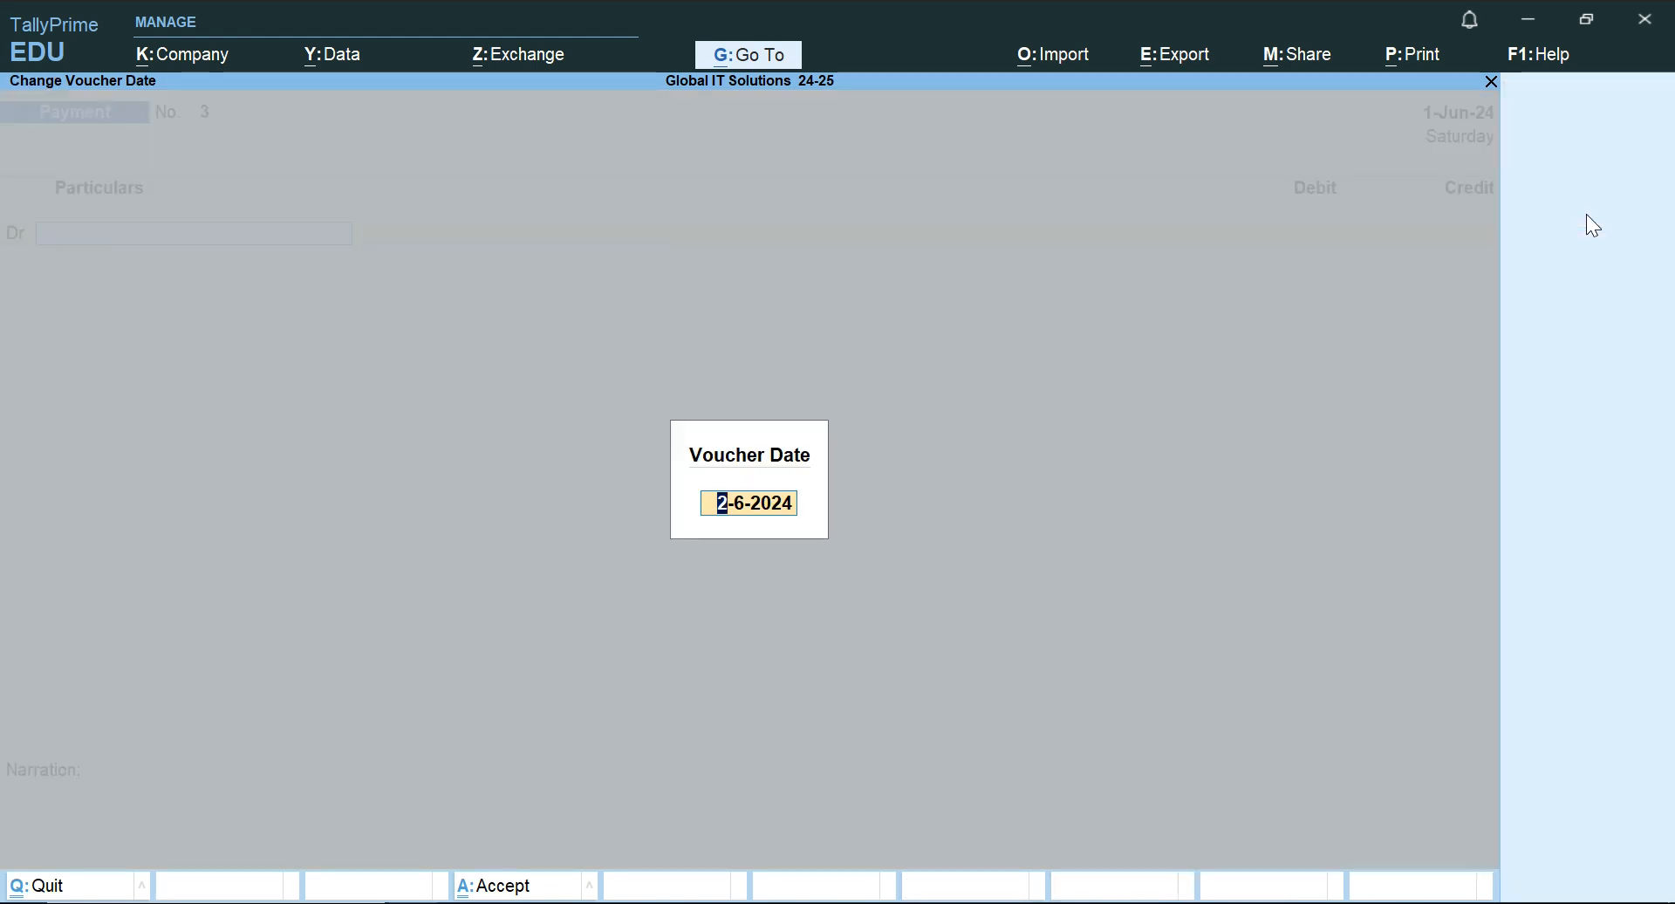
text(jul)
key(Return)
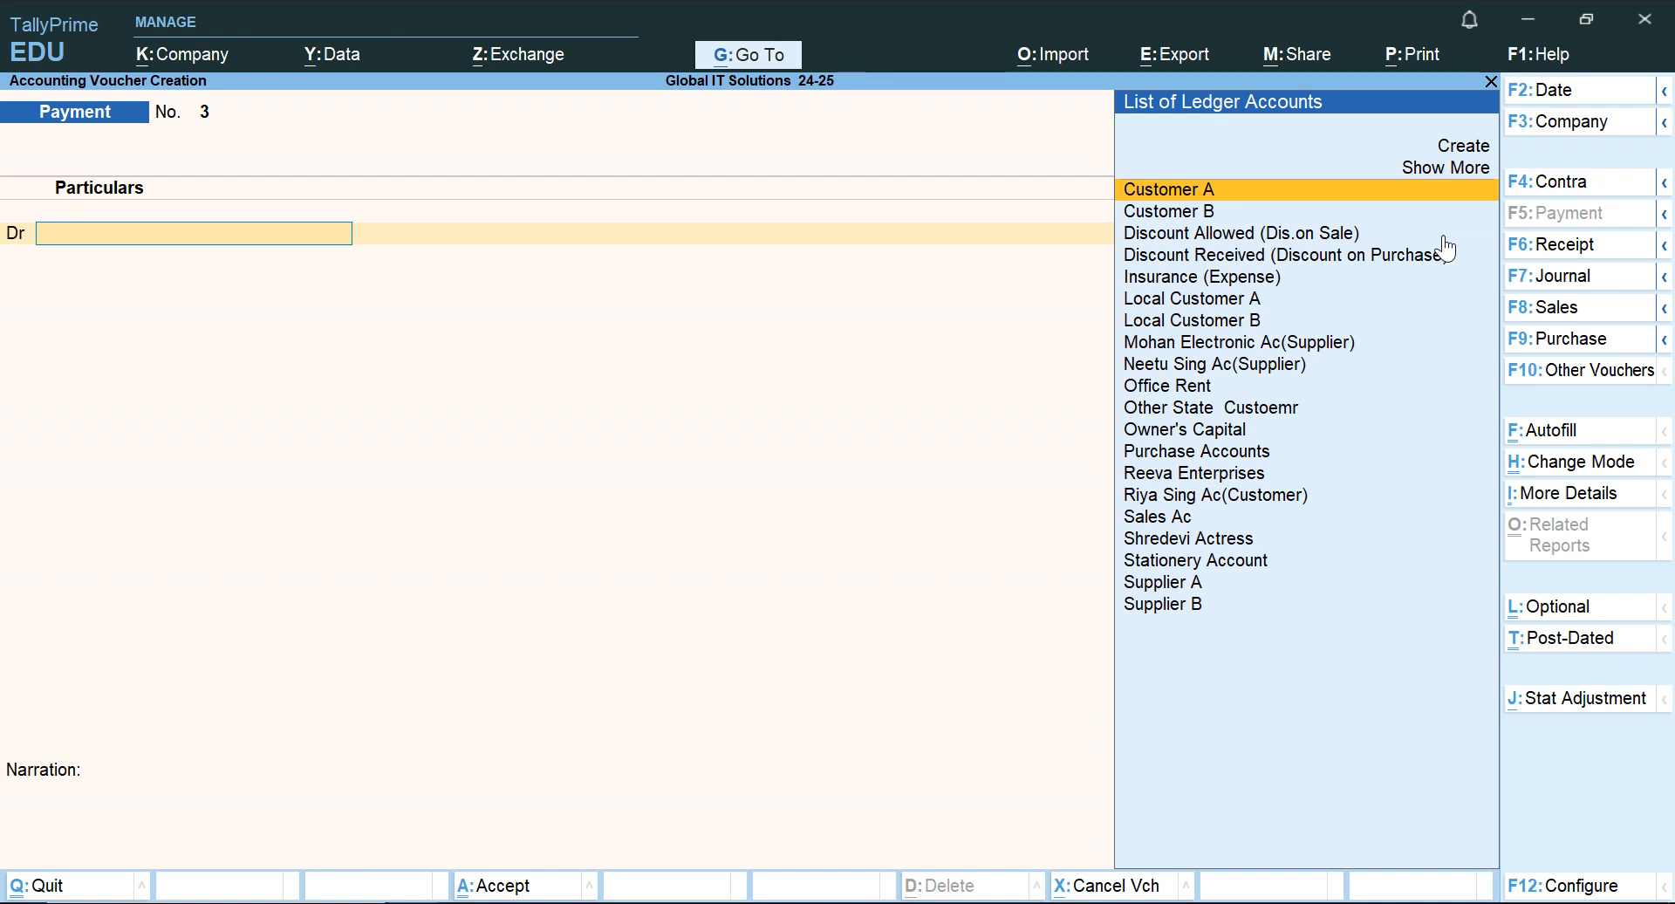
Debit the ledger of the supplier named in the 2.9.2024 payment with 16,000 in the Payment voucher.
text(Nee)
key(Return)
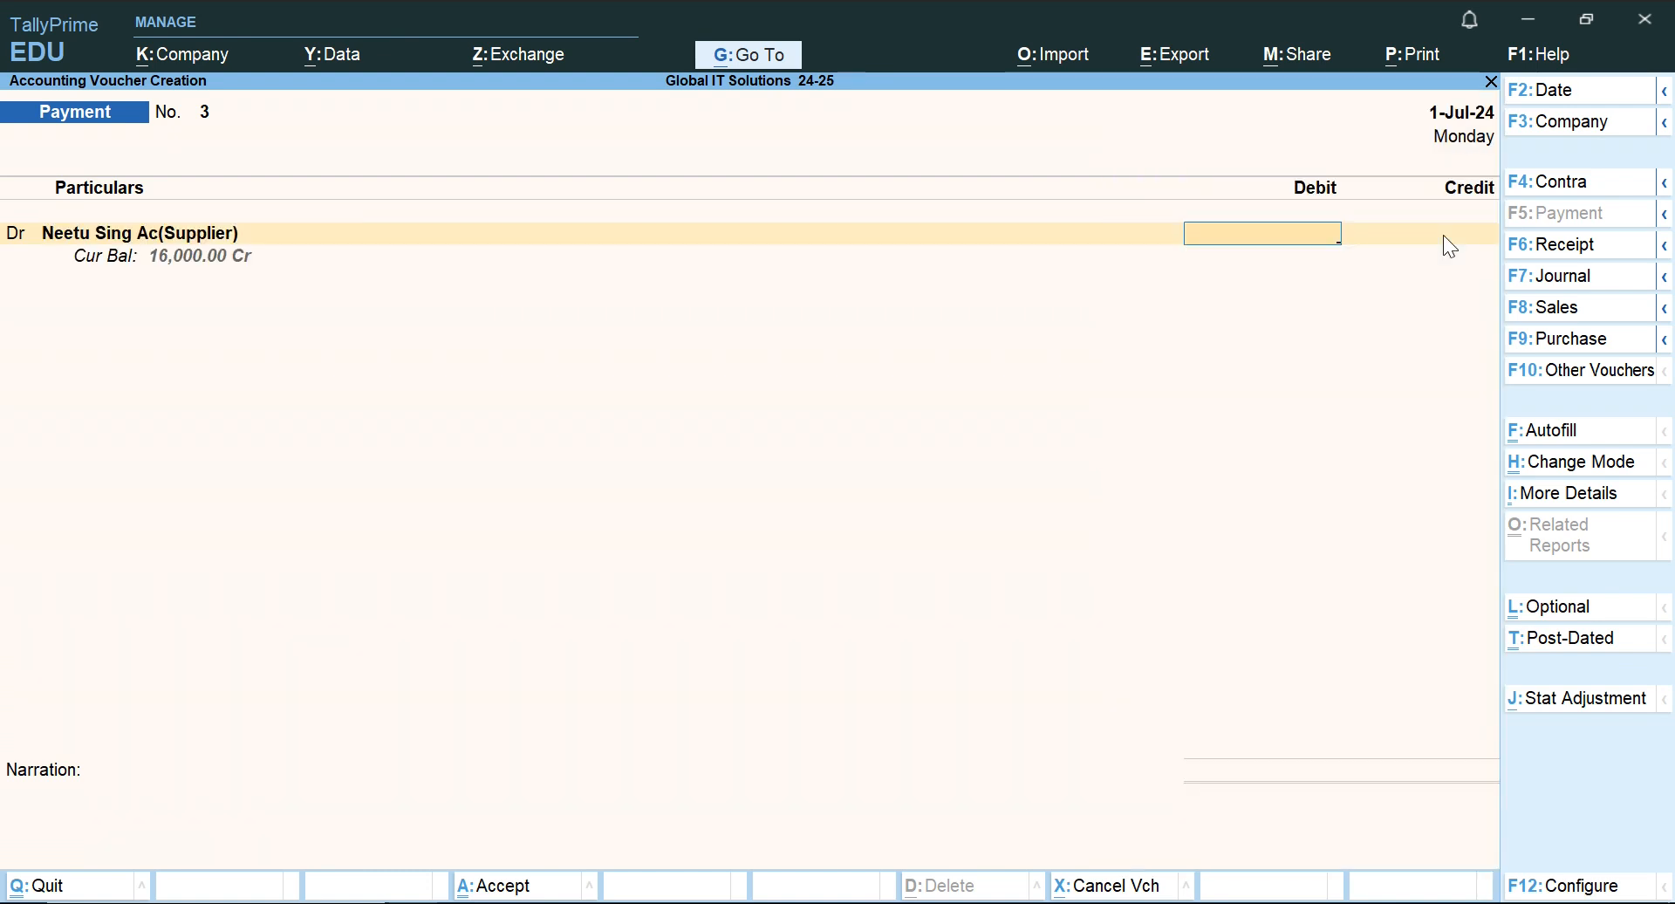
text(16000)
key(Return)
key(Return)
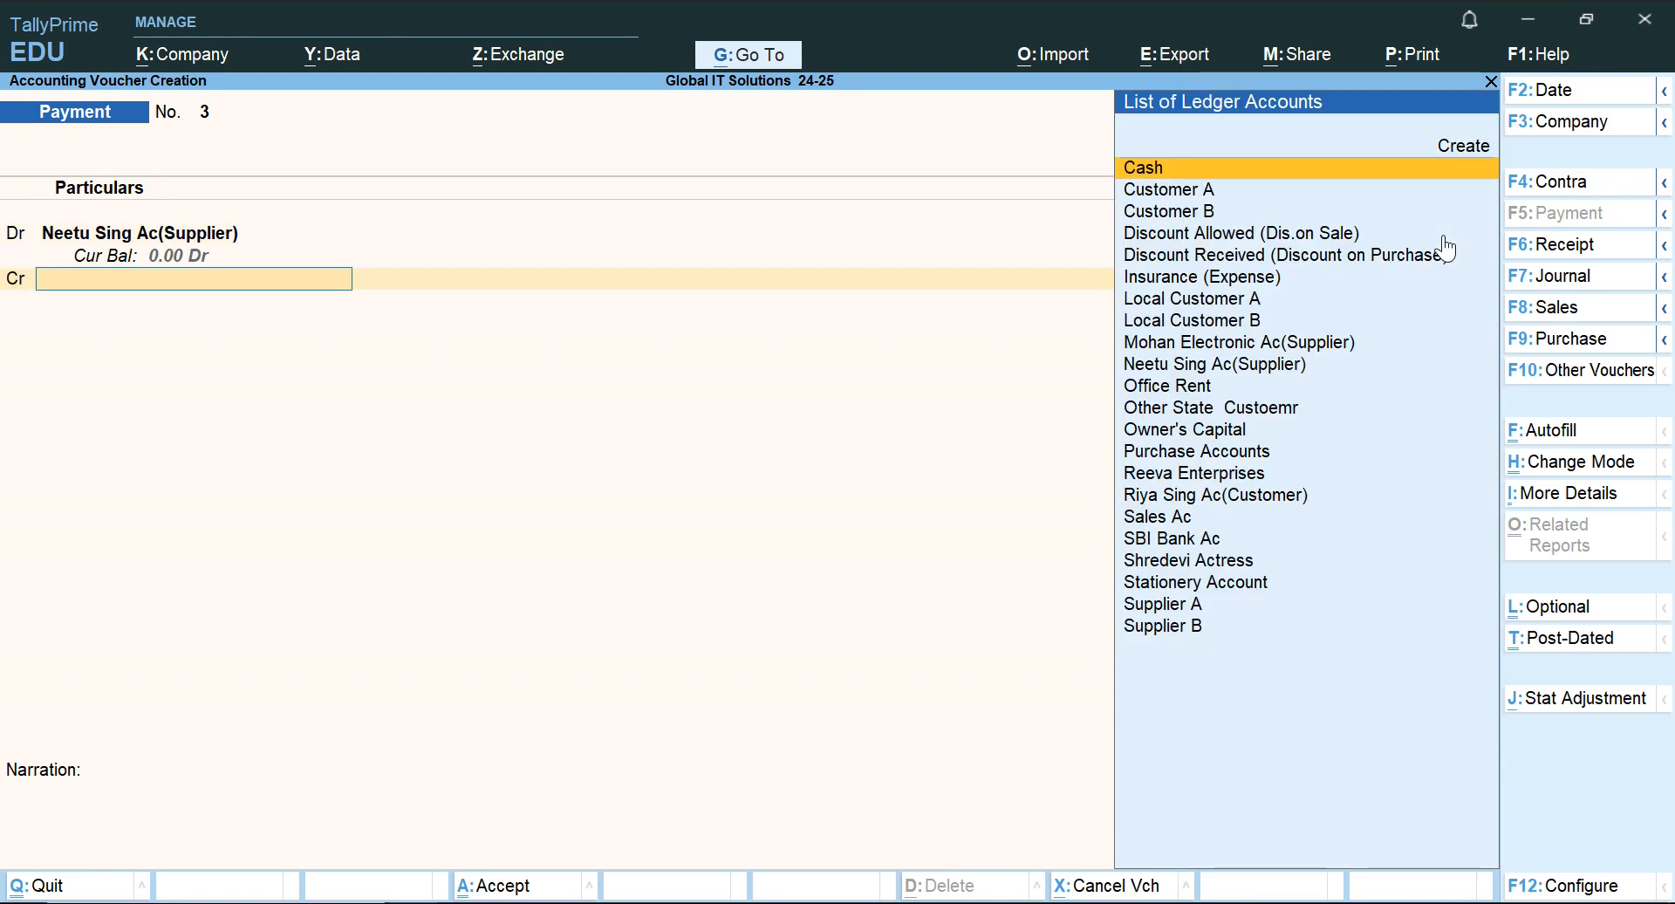
Switch to the Word document and insert "in Cash" after the supplier's name in the first 2.9.2024 transaction.
key(alt+Tab)
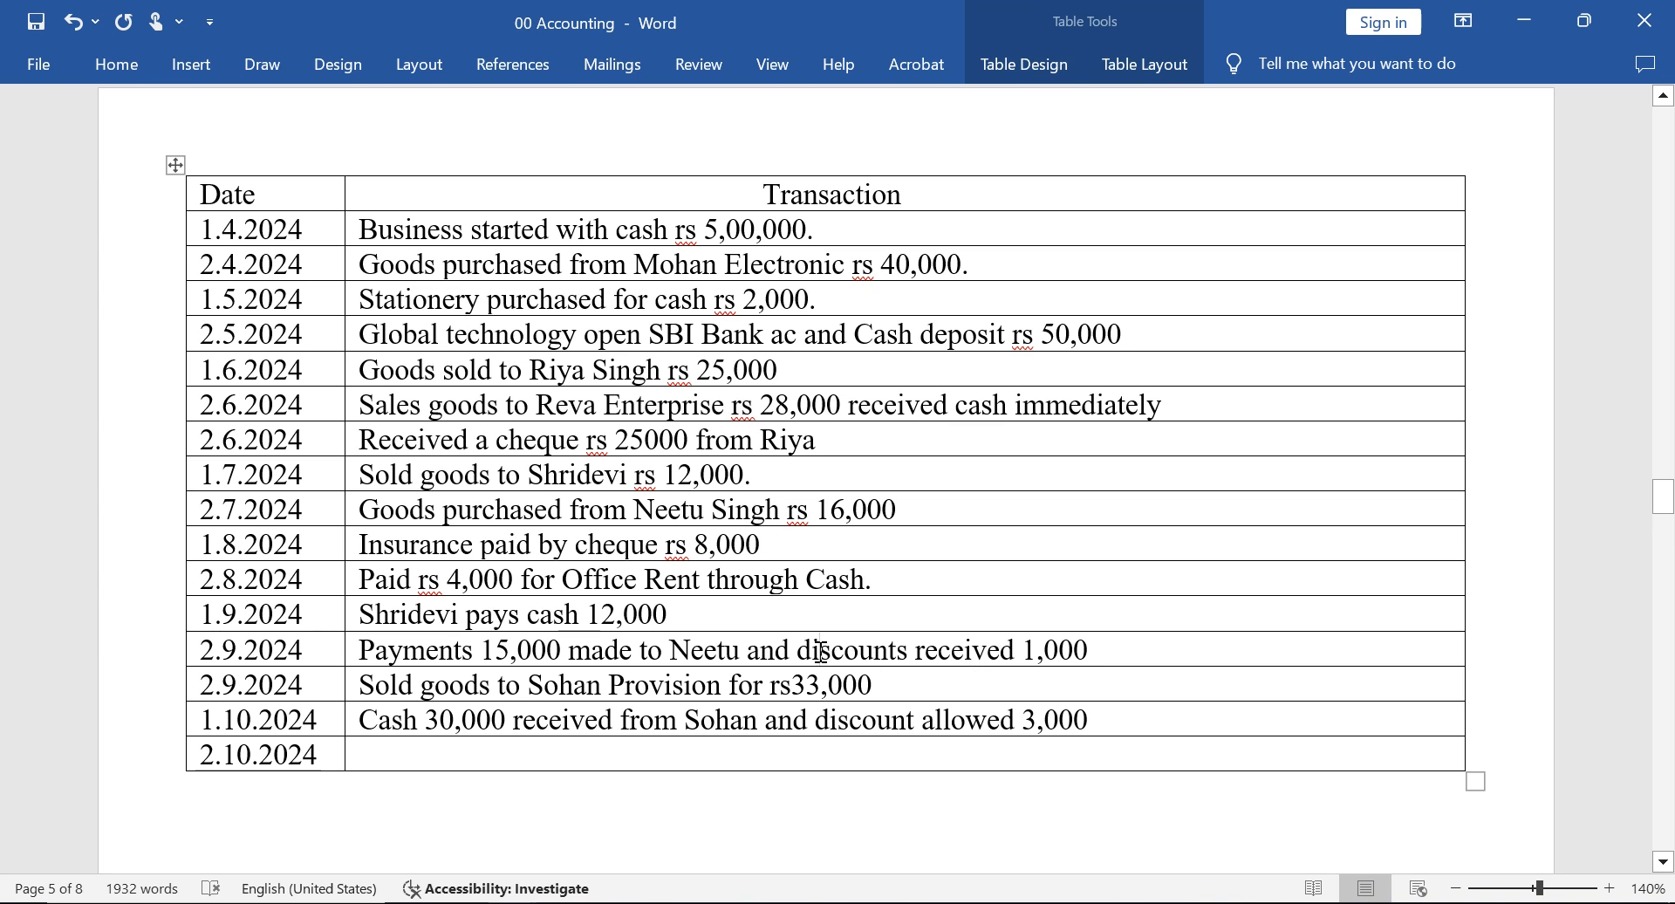
key(Left)
key(Left)
key(Left)
key(Left)
key(Left)
key(Left)
key(Left)
key(Left)
key(Left)
key(Left)
key(Left)
key(Left)
key(Left)
key(Left)
key(Left)
key(Left)
key(Left)
key(Left)
key(Left)
key(Left)
key(Left)
key(Left)
key(Left)
key(Left)
key(Left)
key(Left)
key(Left)
key(Left)
key(Left)
key(Left)
key(Left)
key(Left)
key(Left)
key(Left)
key(Left)
key(Left)
key(Left)
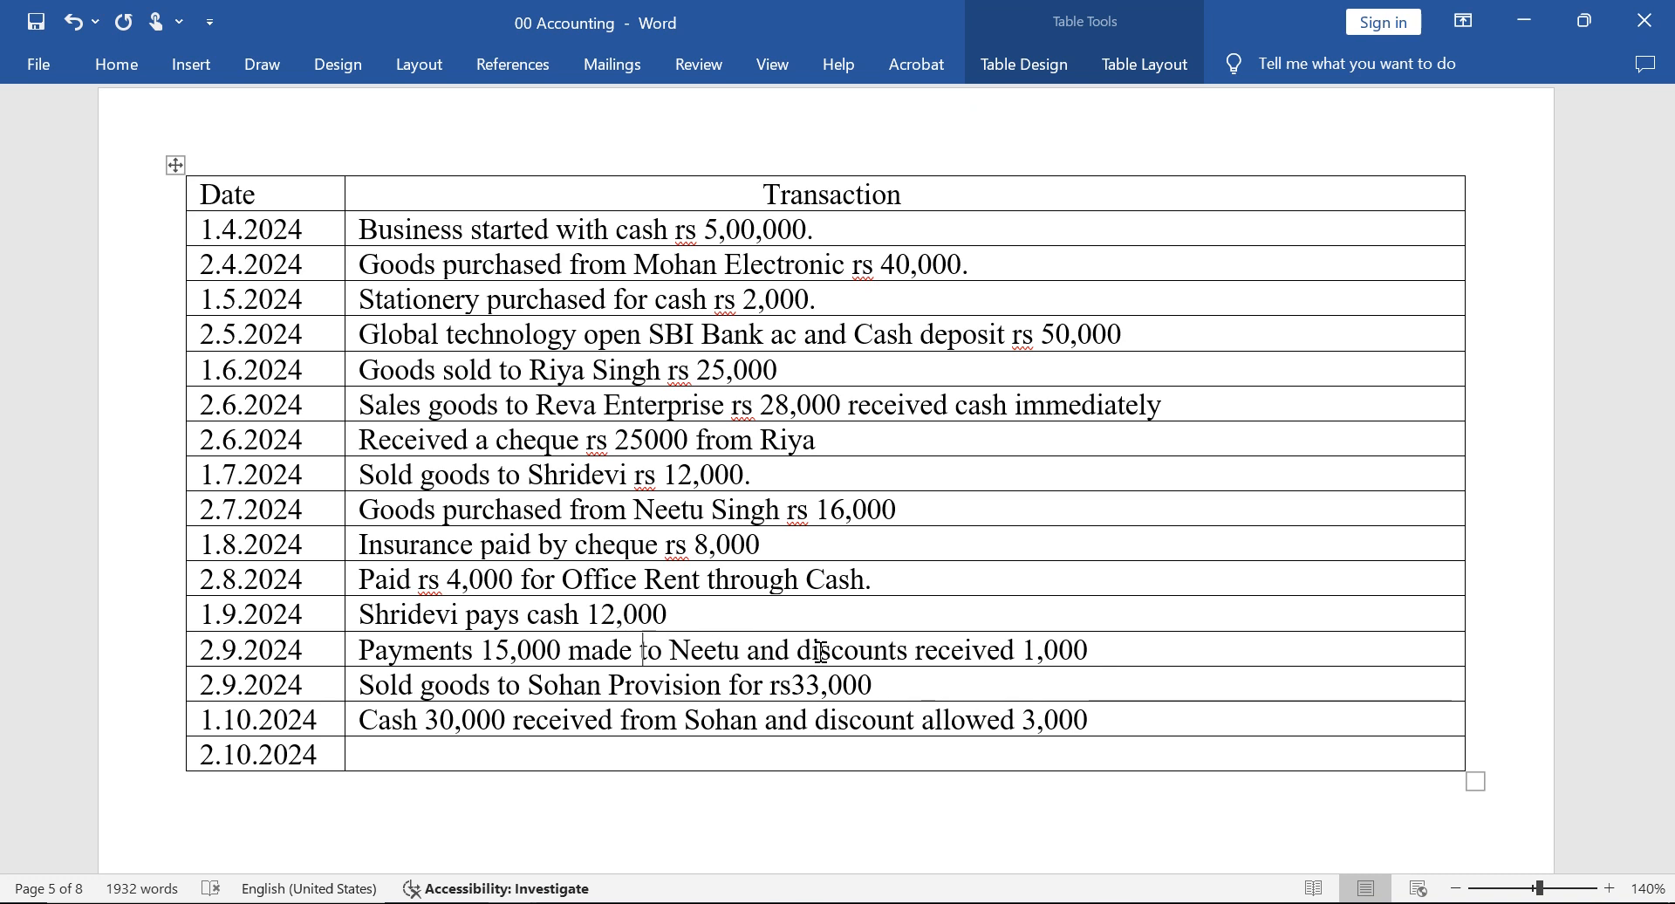
key(Right)
key(Right)
key(Right)
key(Right)
key(Right)
key(Right)
key(Right)
key(Right)
key(Right)
key(Right)
key(Right)
key(Right)
key(Right)
key(Right)
key(Right)
key(Right)
key(Right)
key(Right)
key(Right)
key(Right)
key(Right)
text(in Cash)
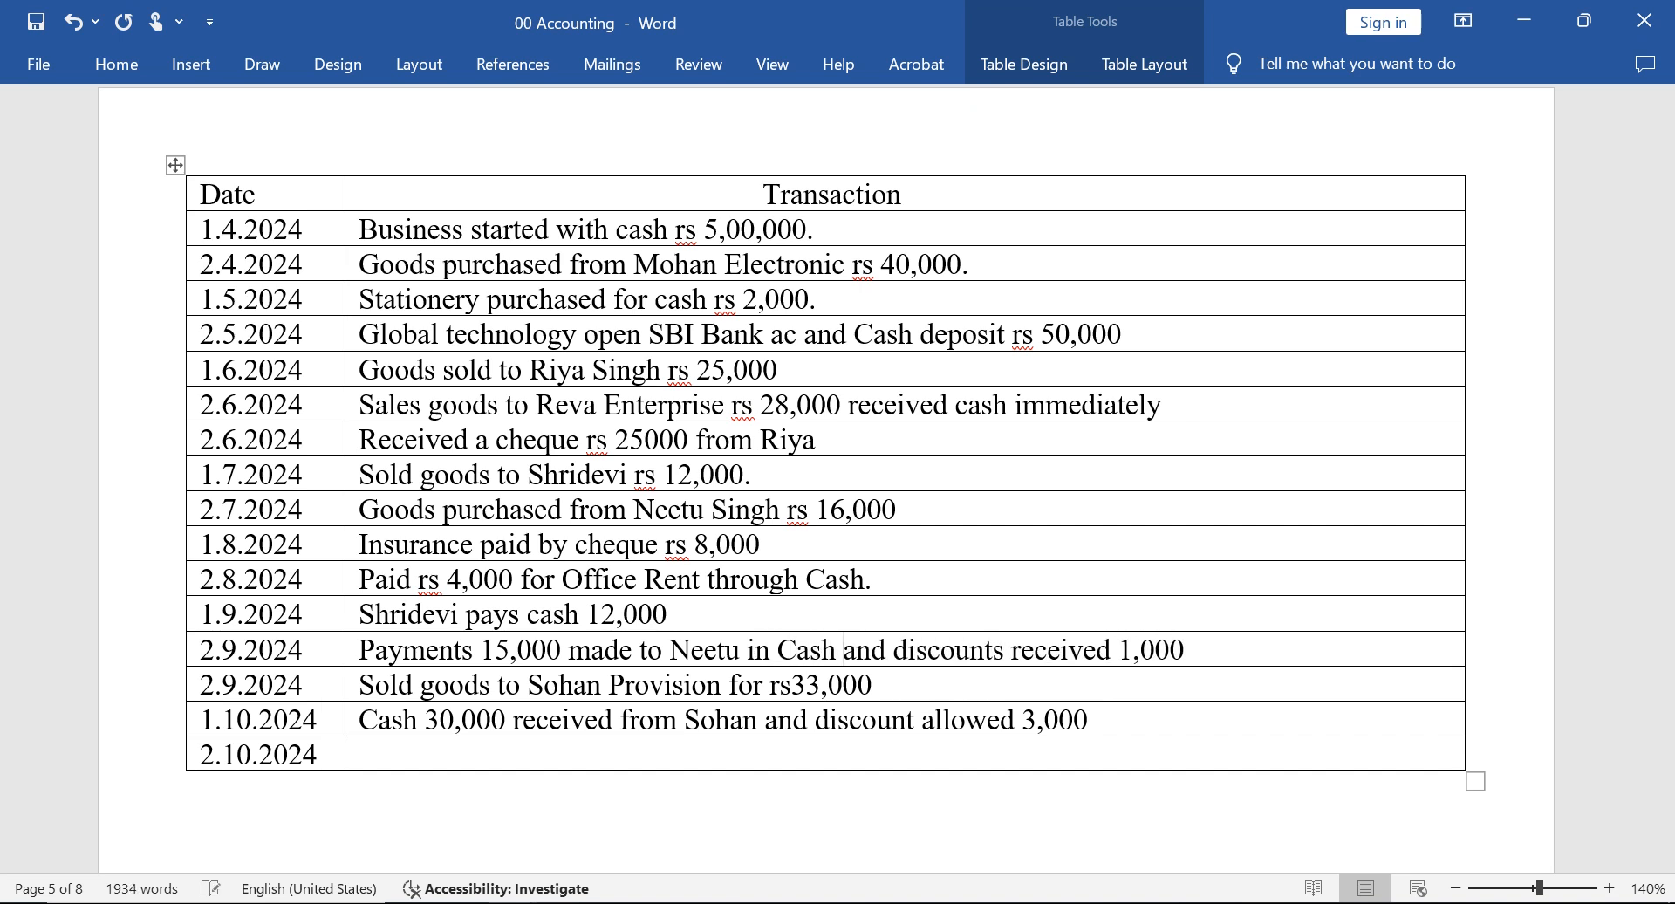
Insert "rs." before the 1,000 discount amount in the 2.9.2024 payment transaction.
key(Right)
key(Right)
key(Right)
key(Right)
key(Right)
key(Right)
key(Right)
key(Right)
key(Right)
key(Right)
key(Right)
key(Right)
key(Right)
key(Right)
key(Right)
key(Right)
key(Right)
key(Right)
key(Right)
key(Right)
key(Right)
key(Right)
text(rs)
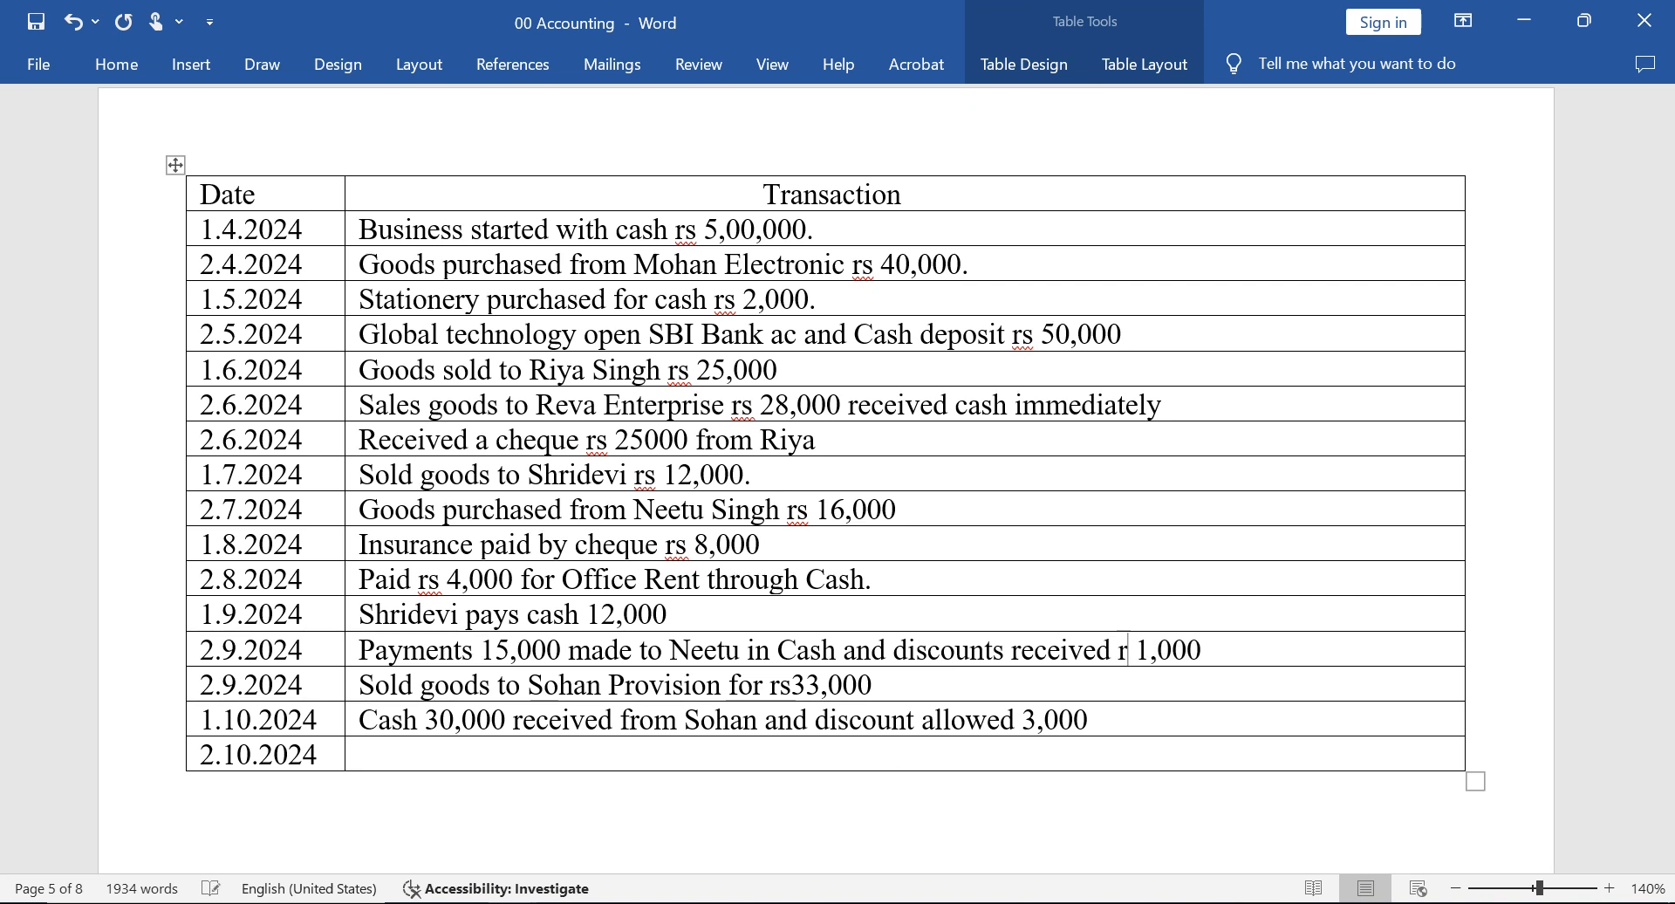
text(.)
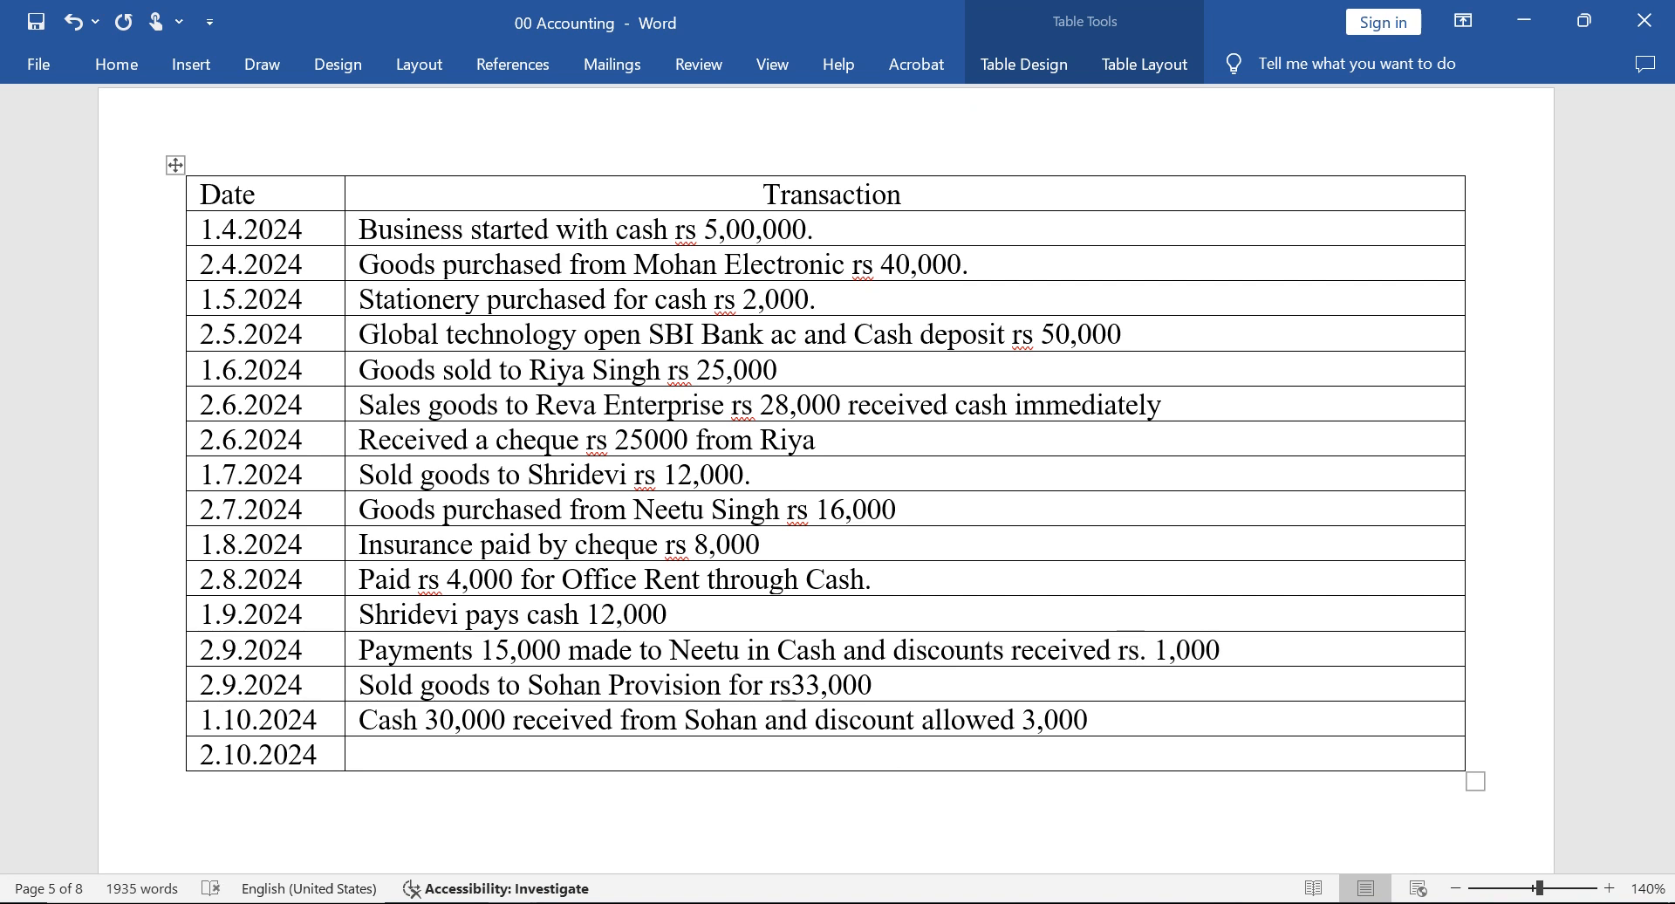
Return to TallyPrime and credit Cash with 15,000 in the Payment voucher.
key(alt+Tab)
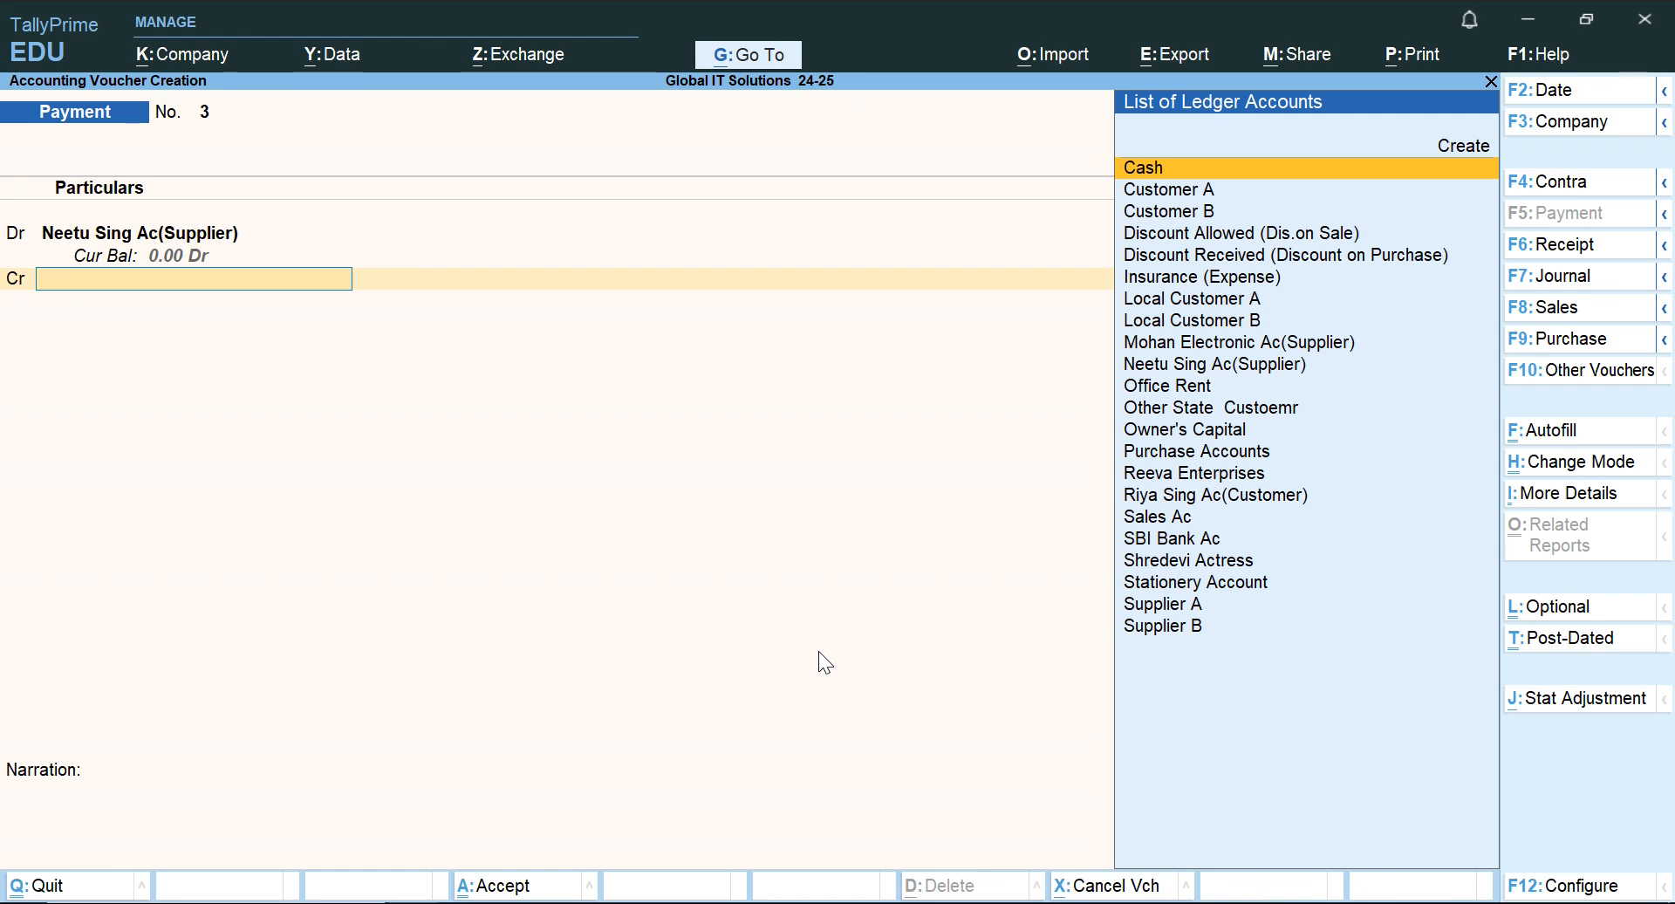
text(Cas)
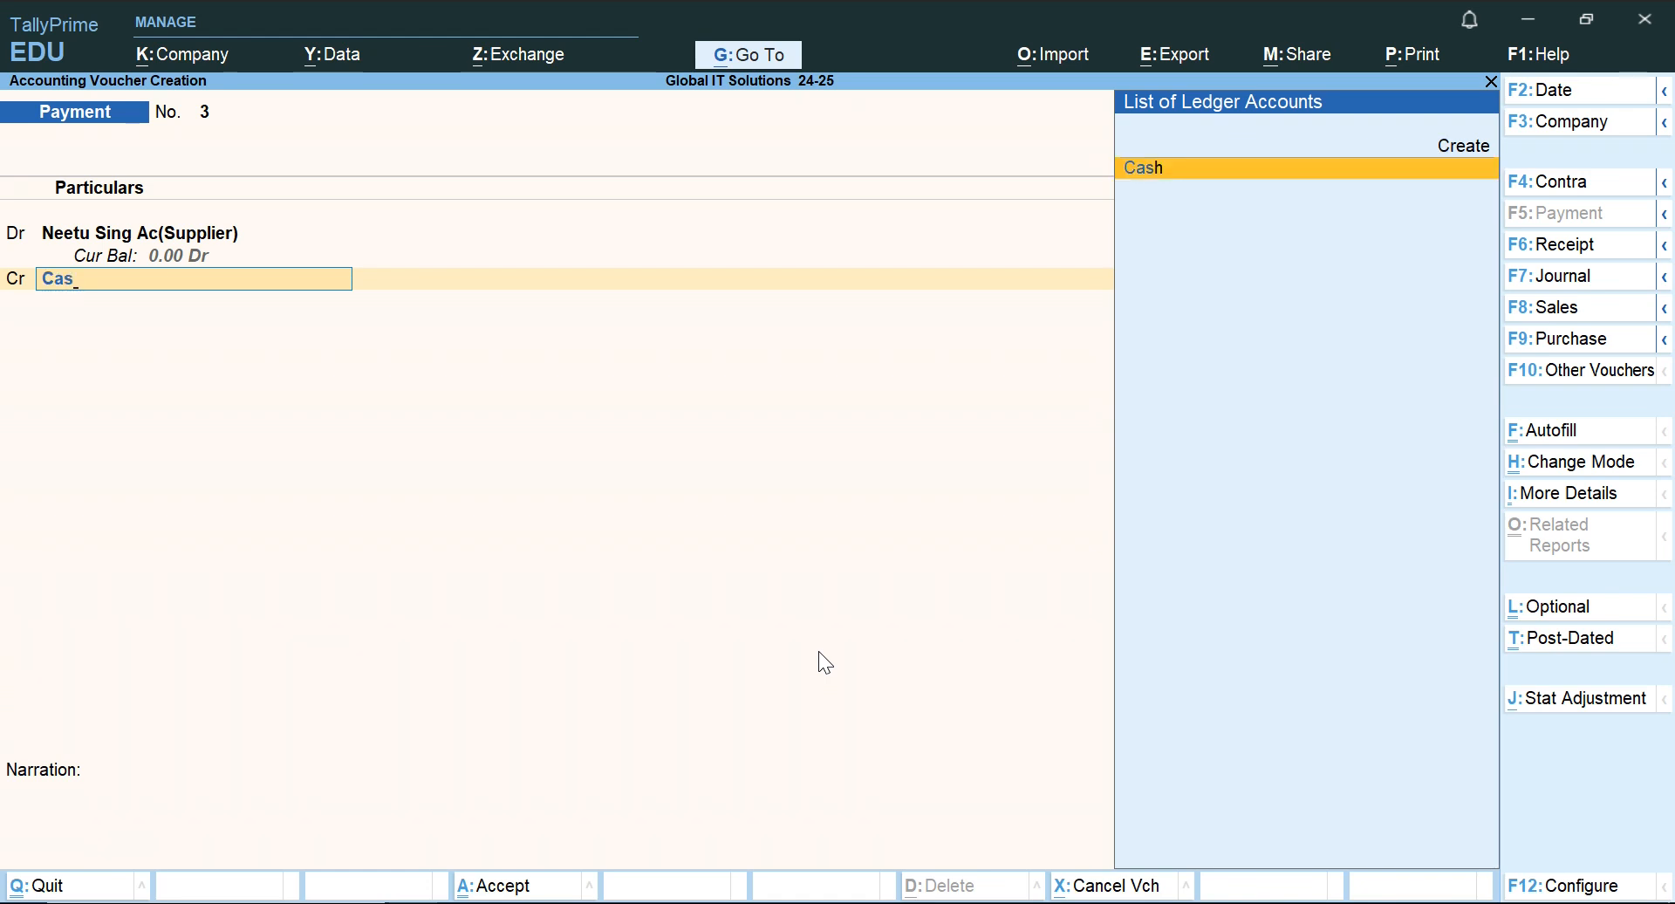
key(Return)
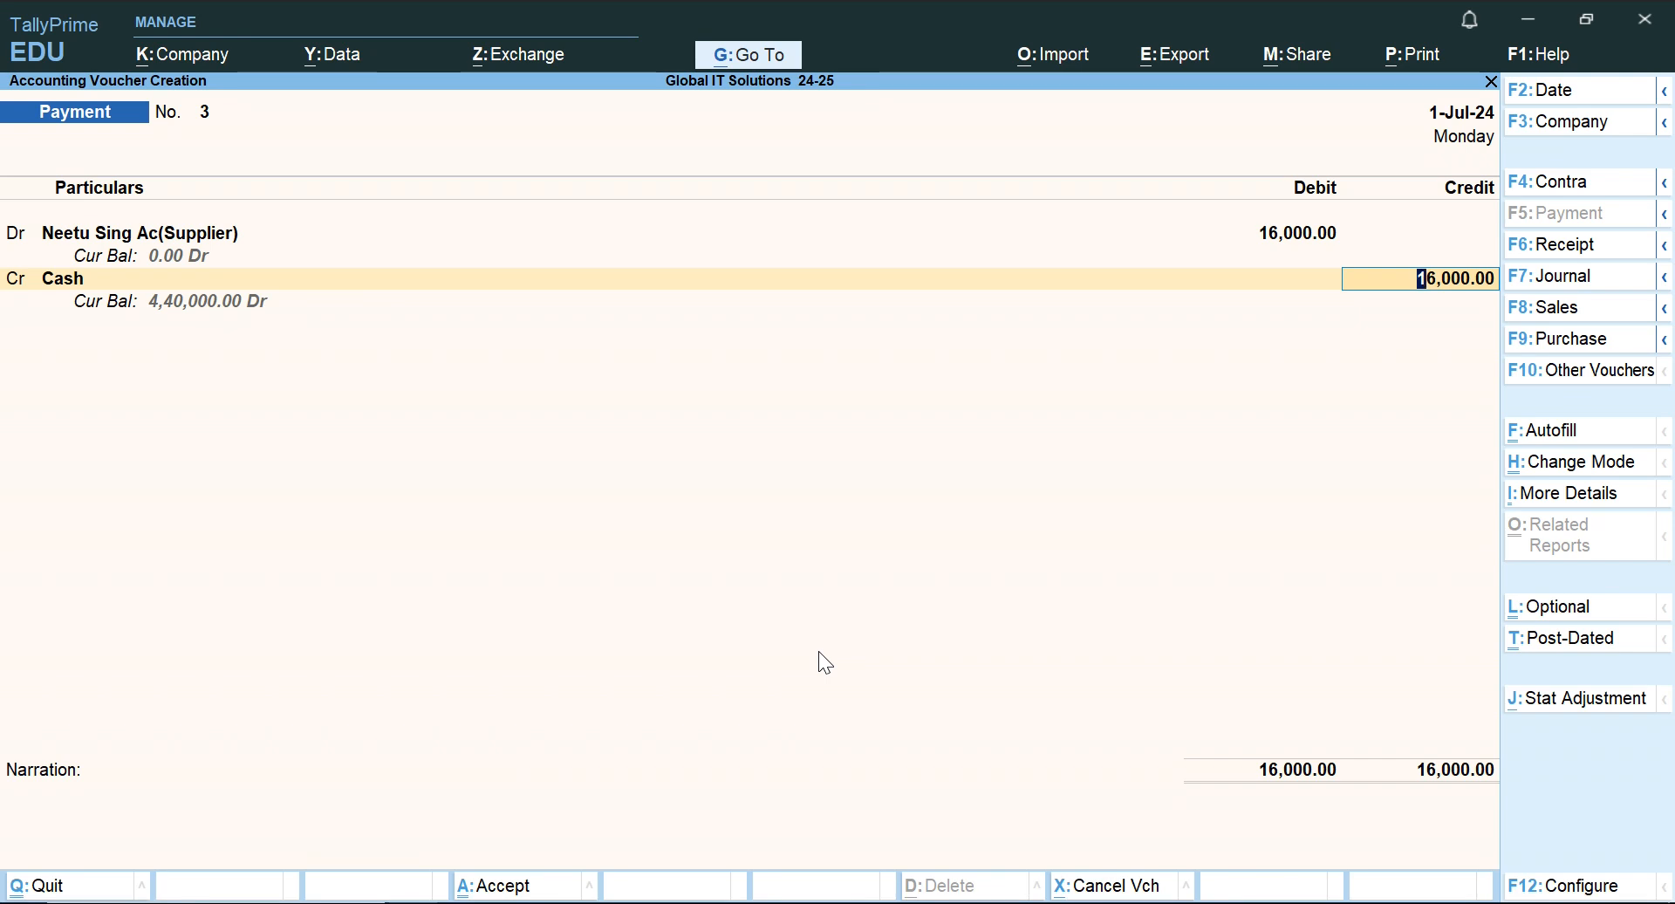
text(15000)
key(Return)
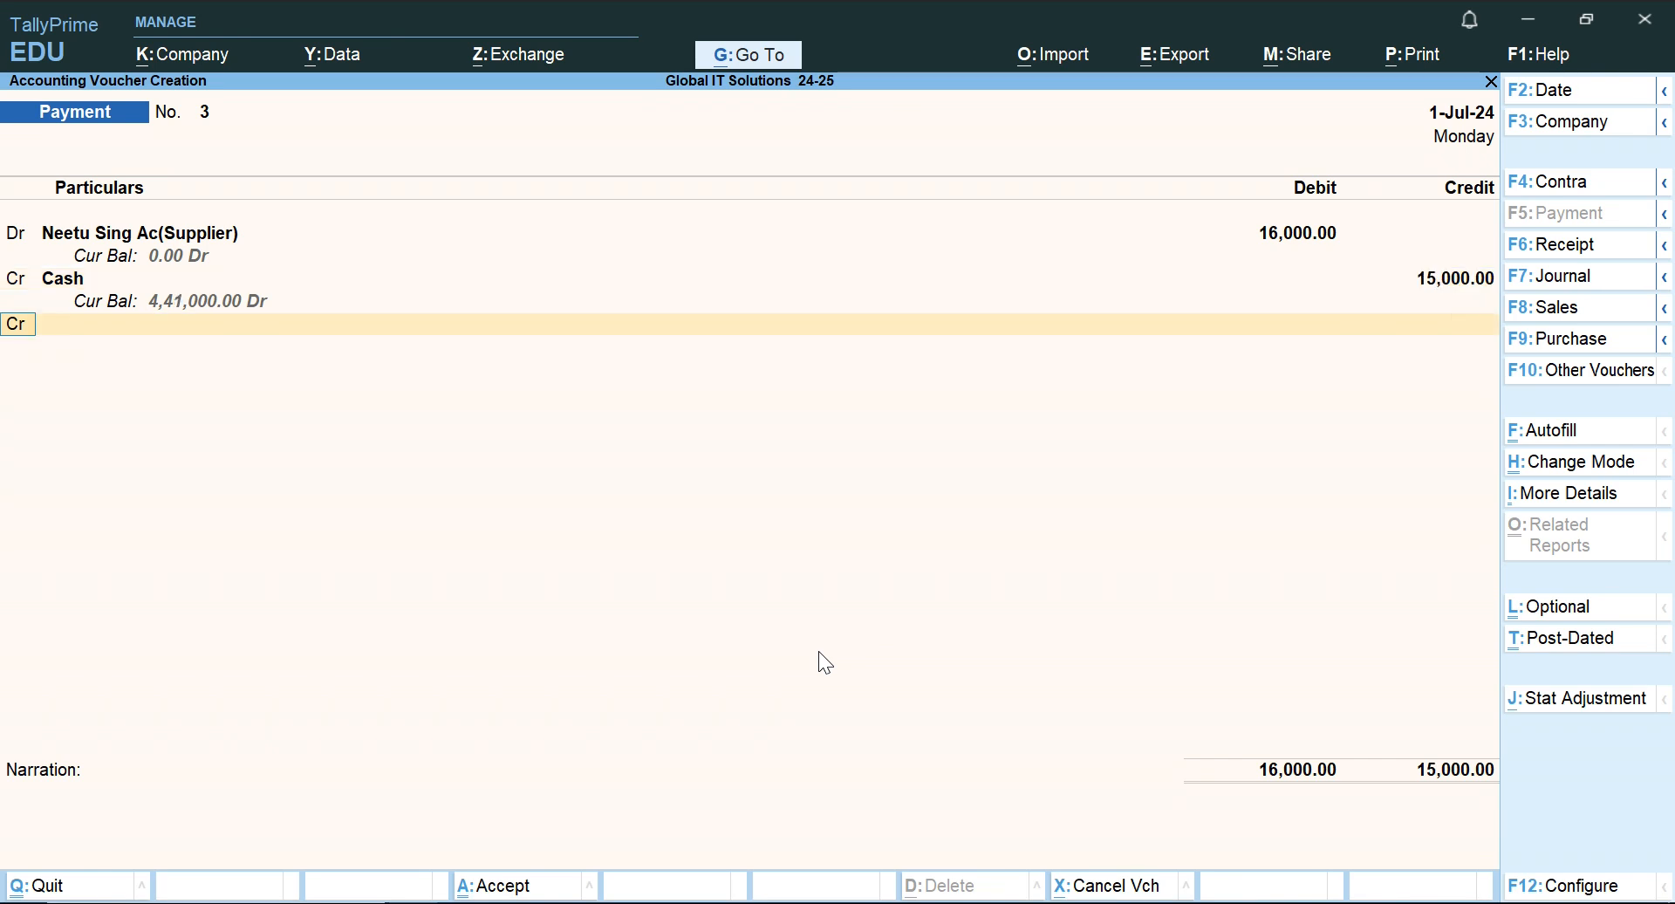
Add a second credit line for Discount Received (Discount on Purchase) with 1,000.
key(Return)
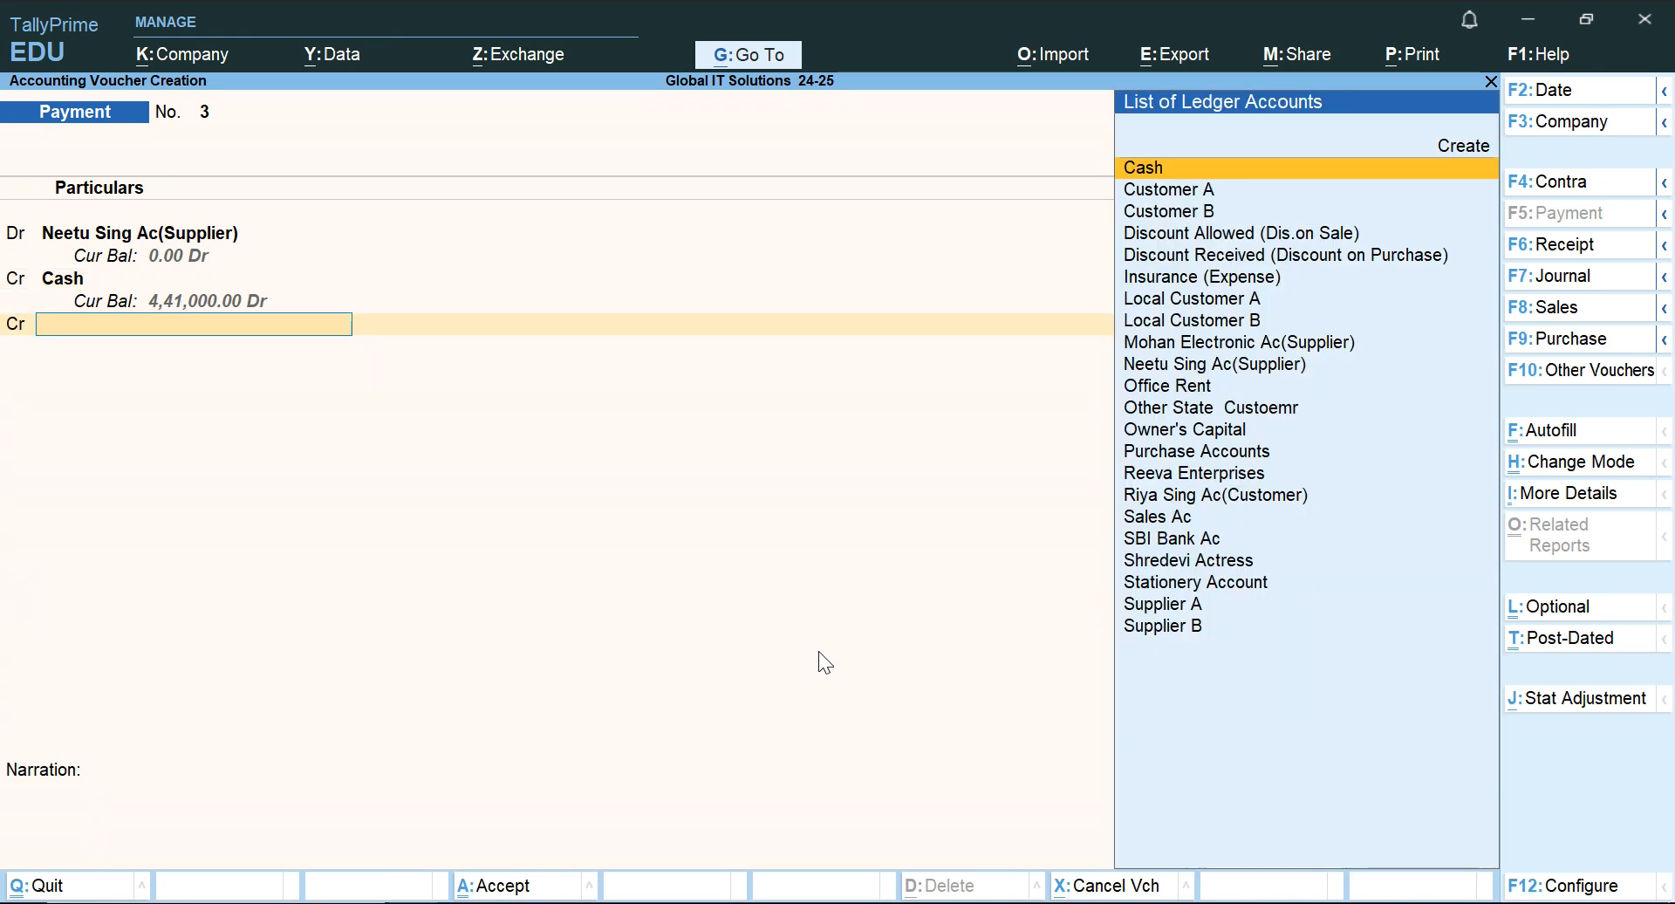
text(Di)
key(Return)
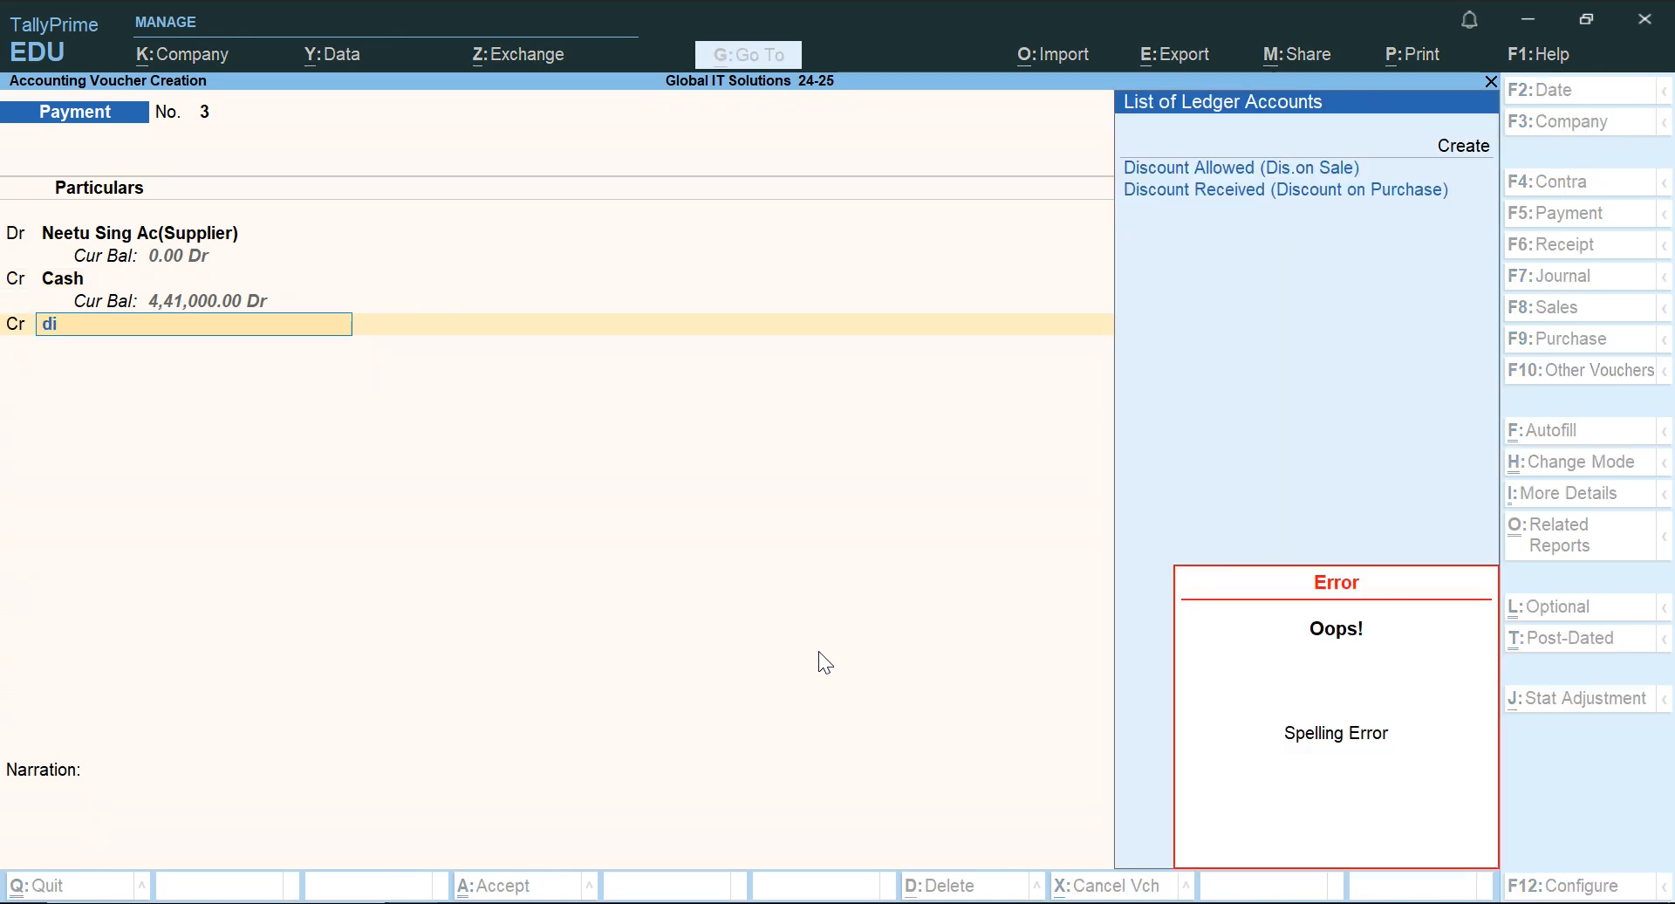
key(Down)
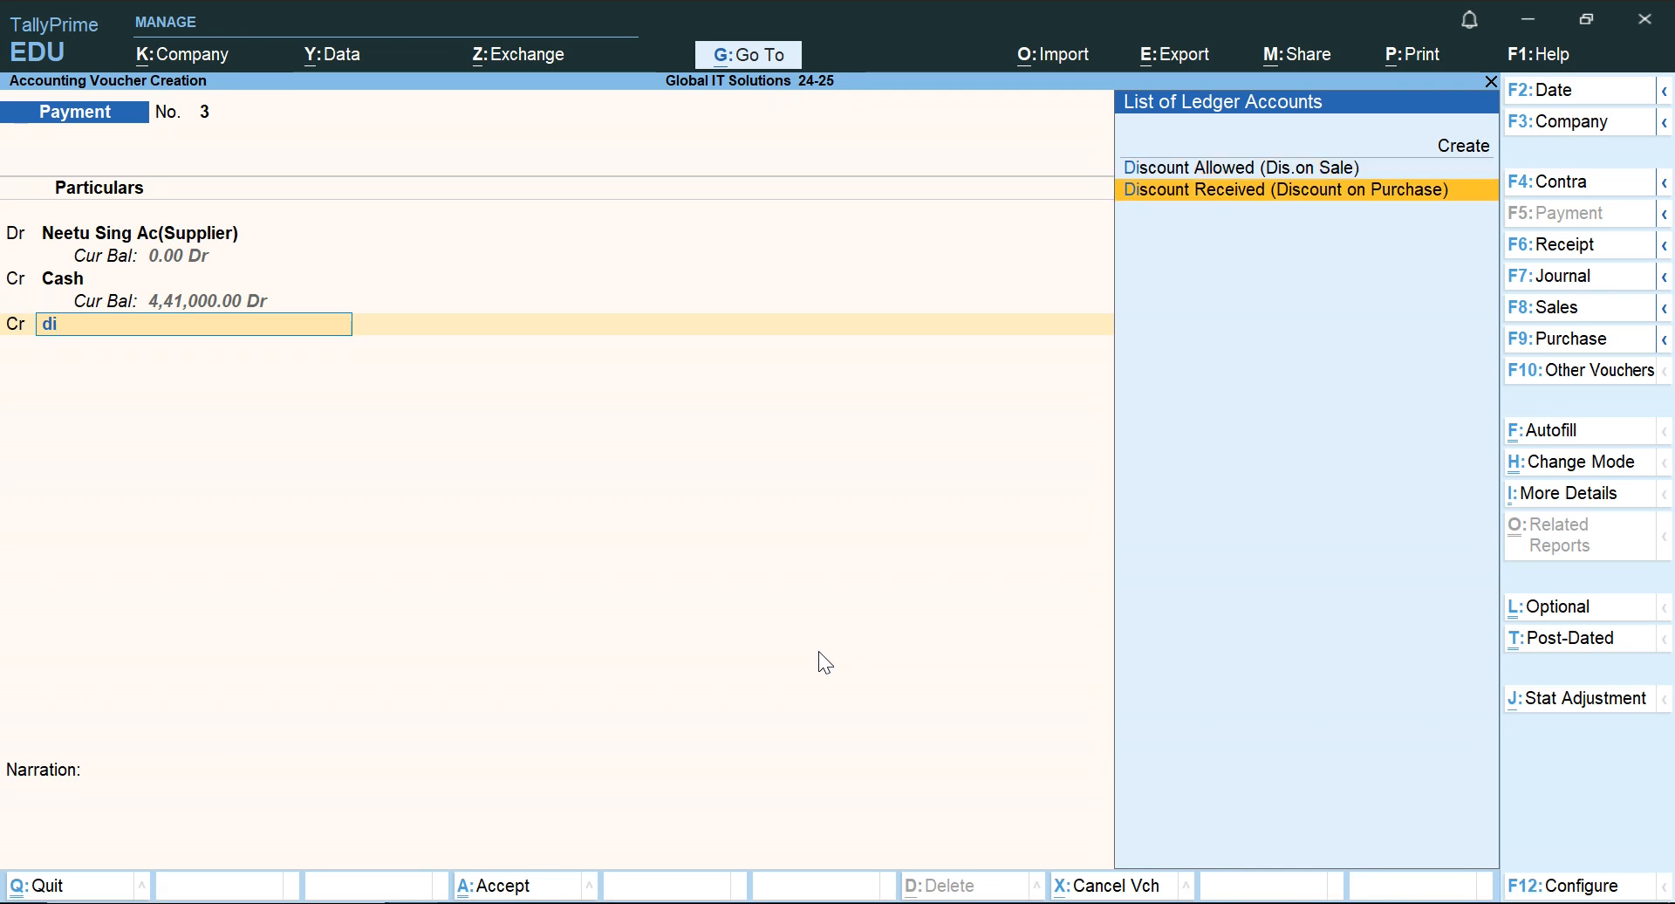
key(Return)
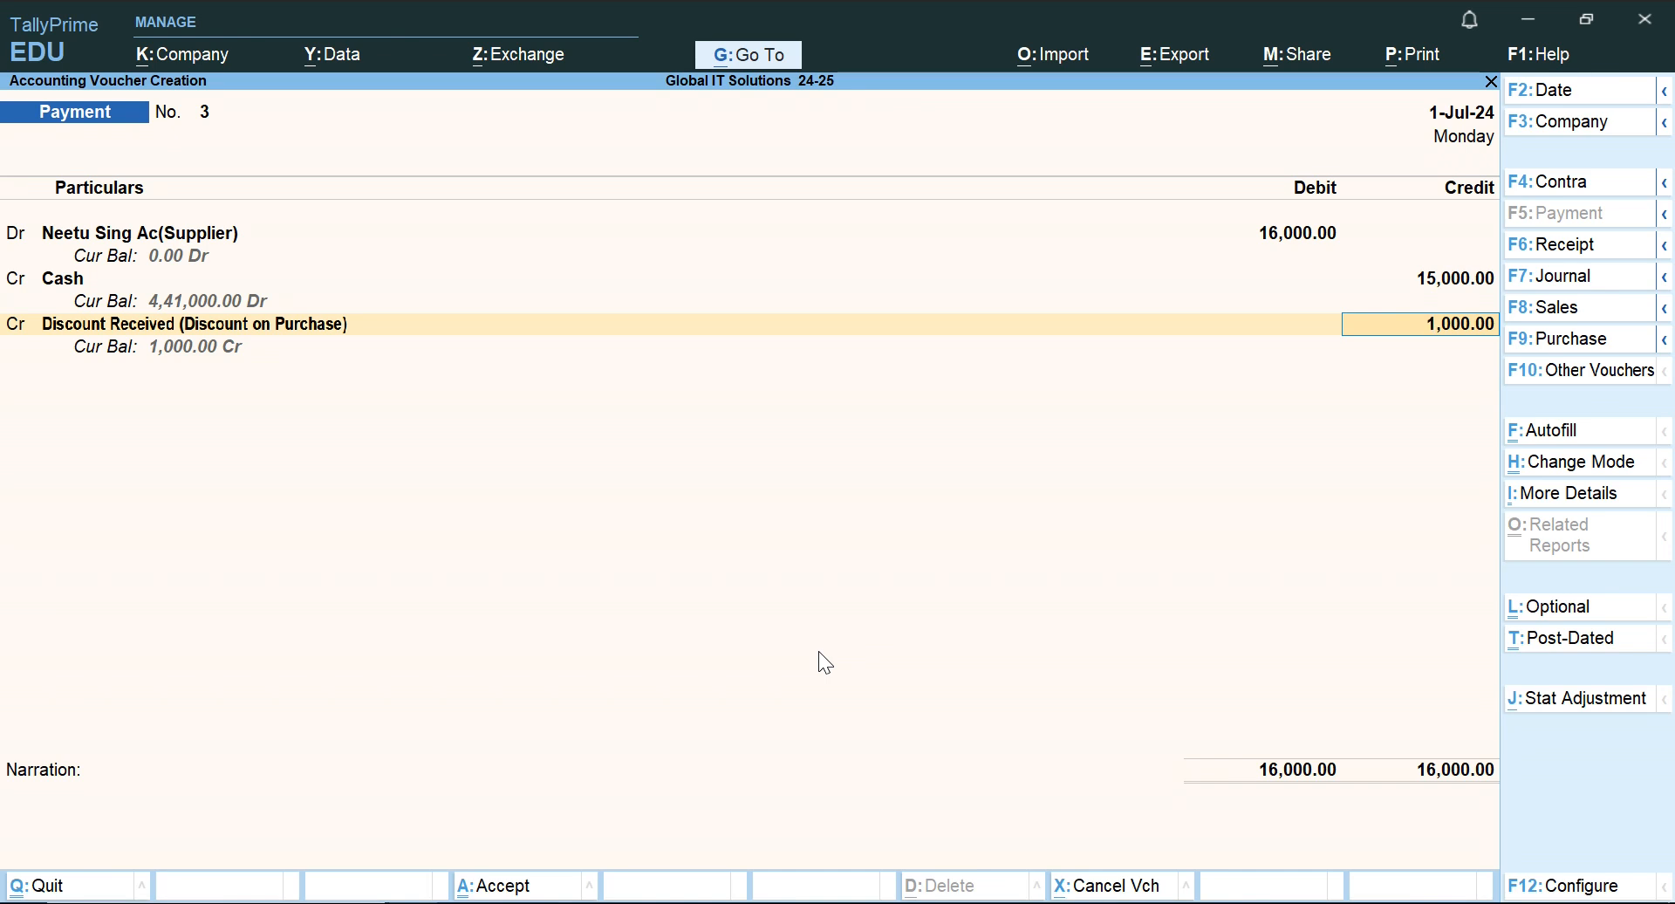
key(Return)
Alter the Discount Received (Discount on Purchase) ledger from within the voucher, setting its GST applicability to Not Applicable.
key(BackSpace)
key(BackSpace)
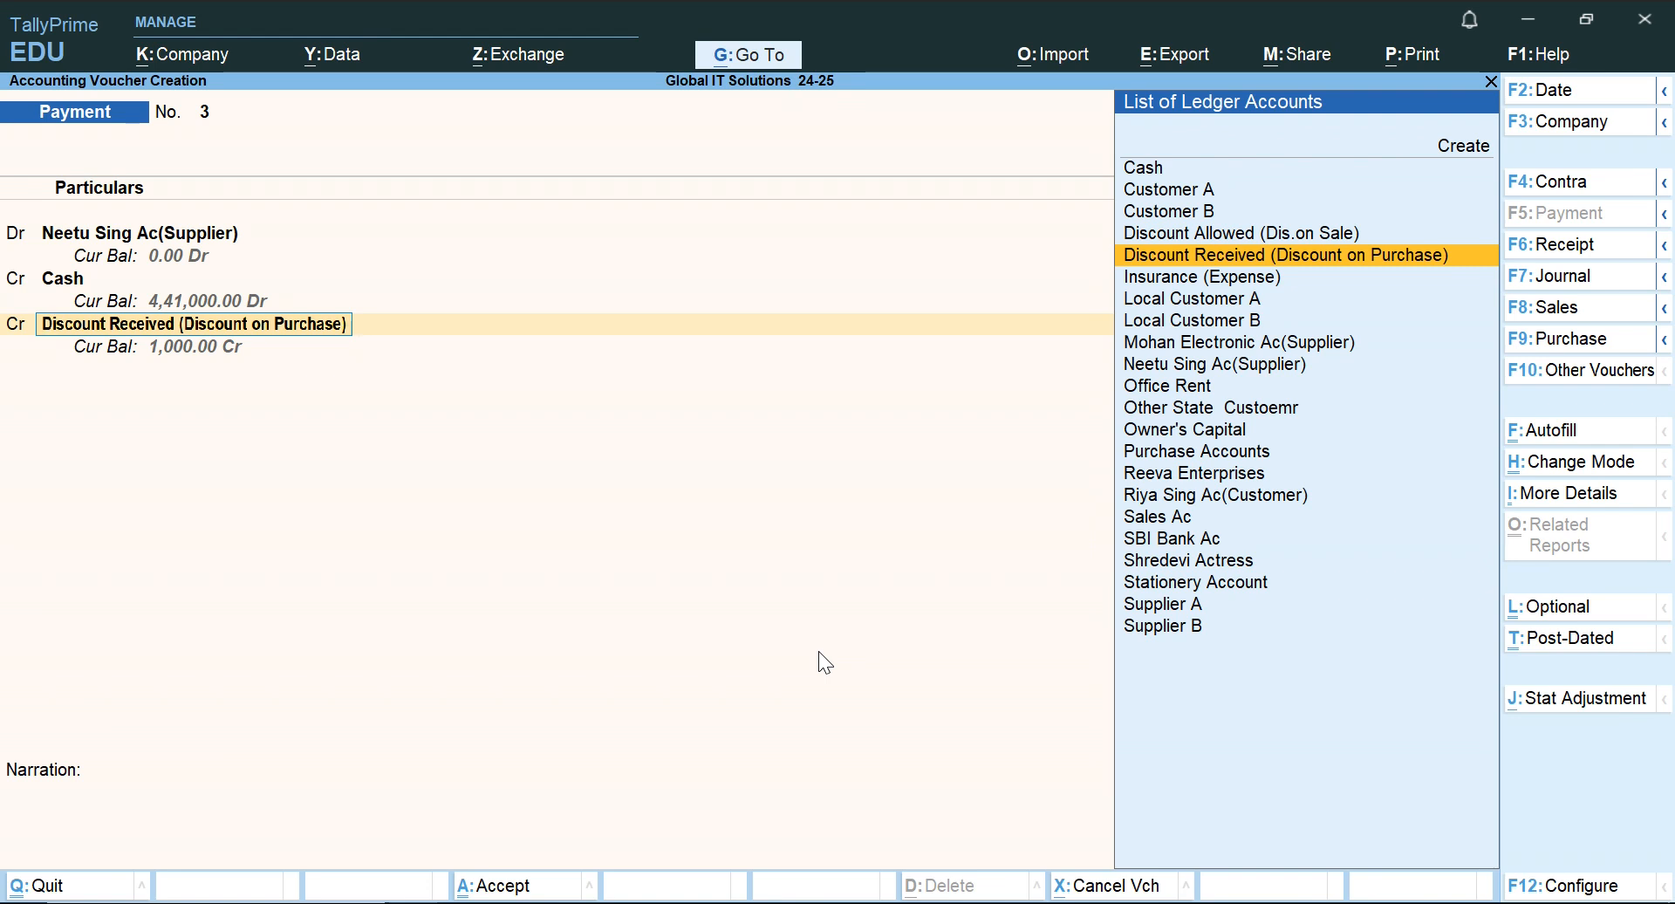
key(ctrl+Return)
key(Return)
key(Return)
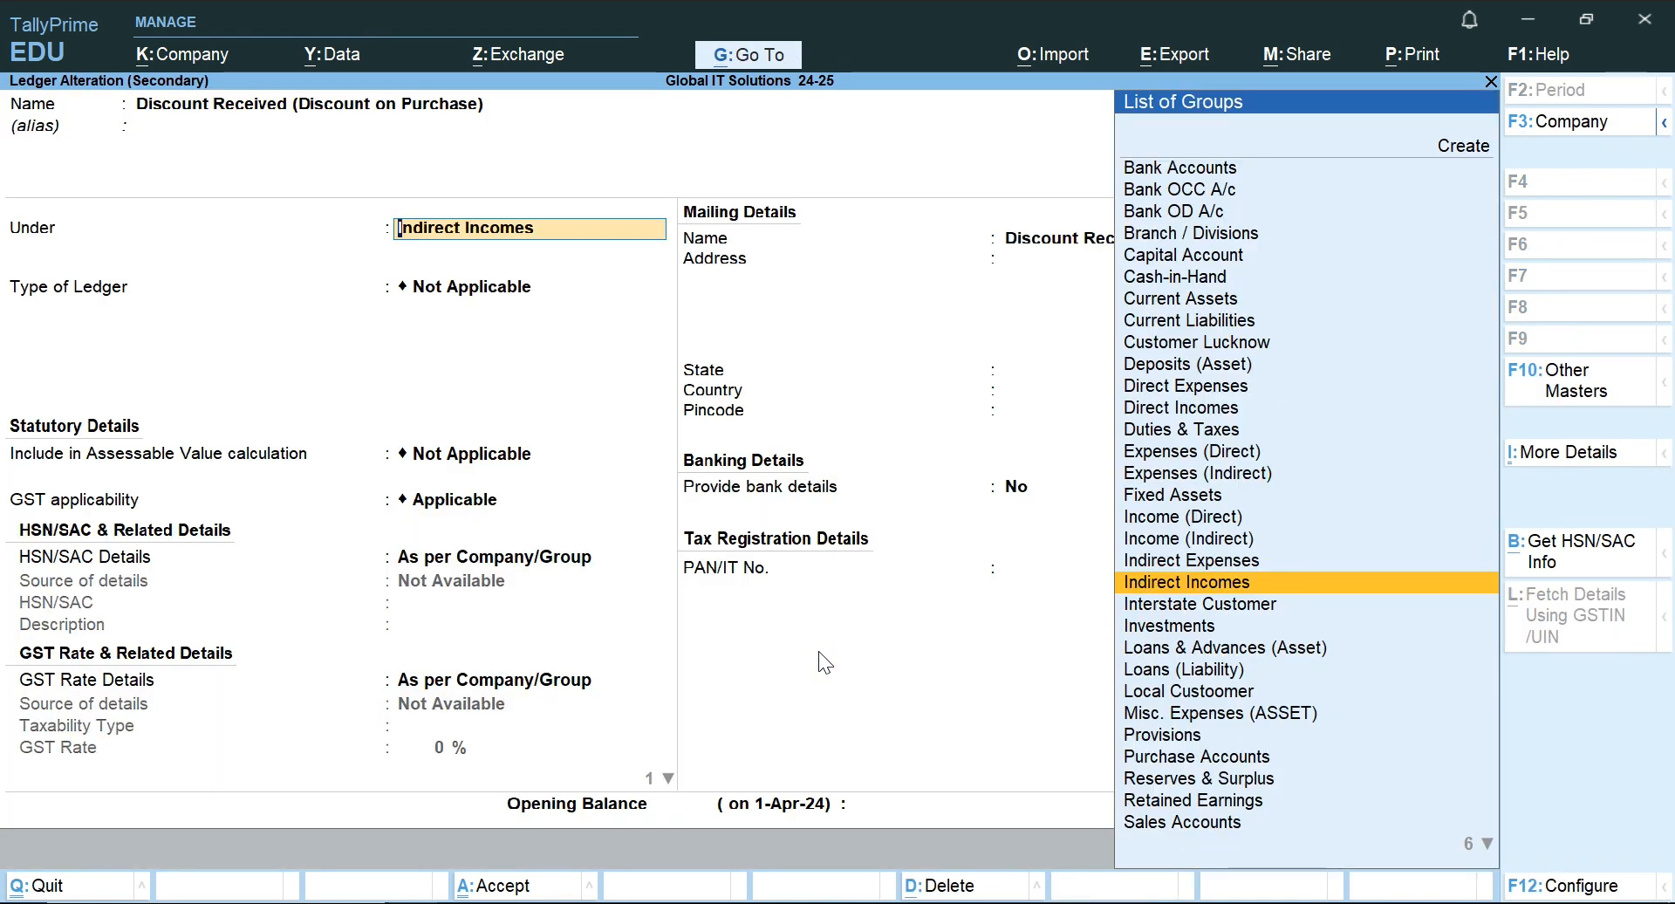
key(Return)
key(Return)
key(Return)
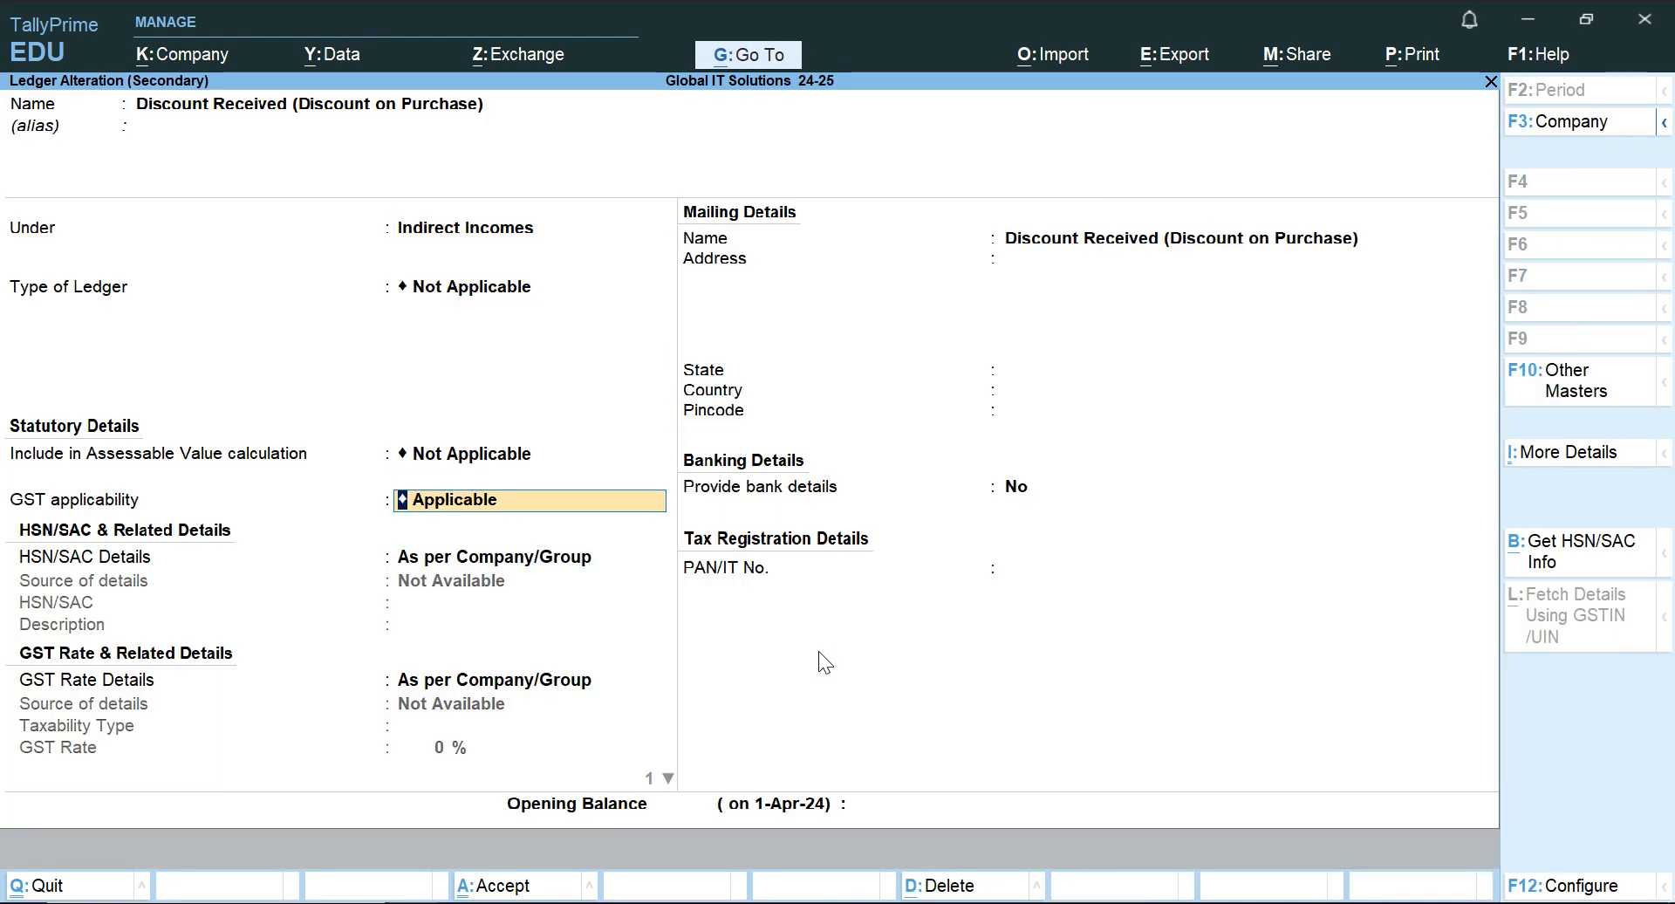
key(space)
key(Down)
key(Down)
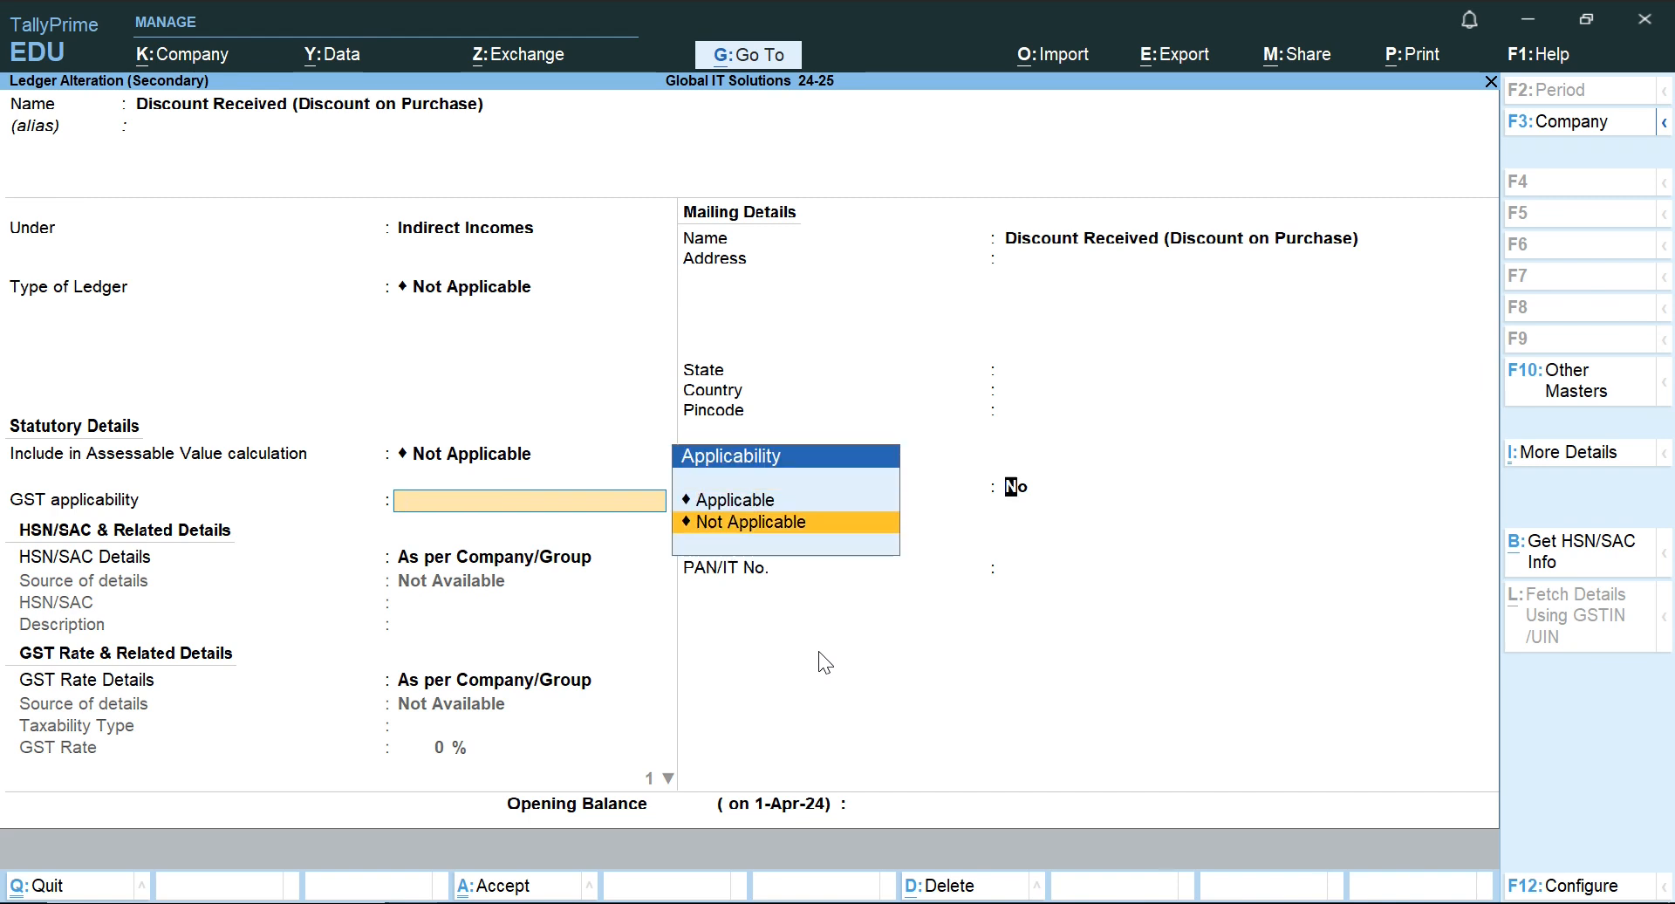
key(Return)
key(Return)
key(Return)
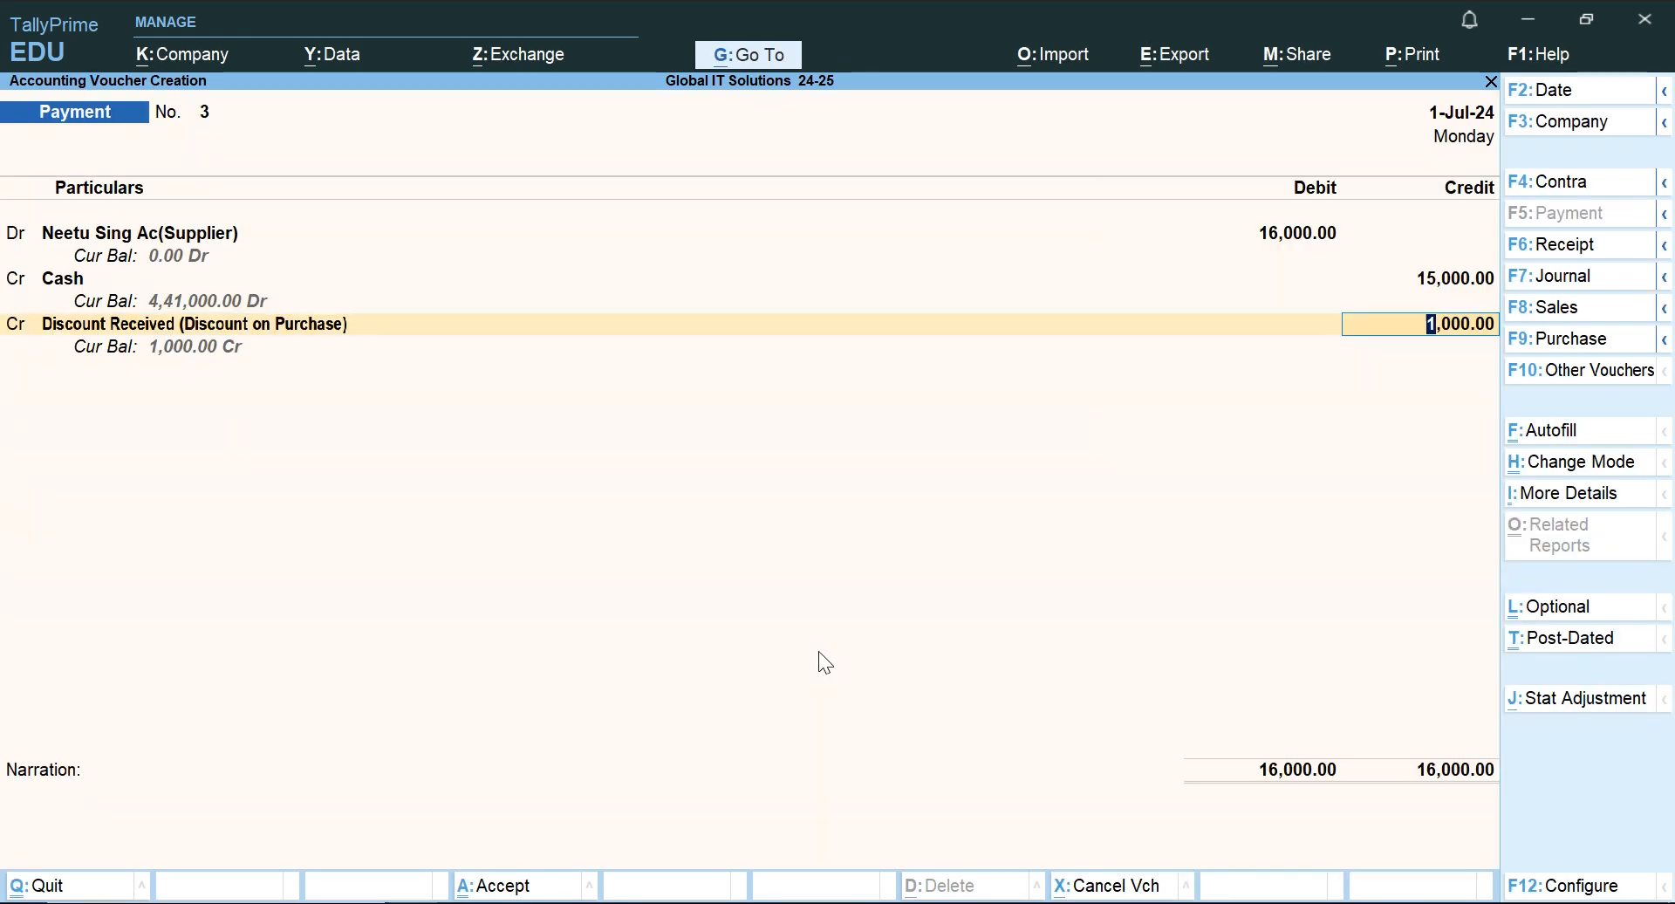
Accept the 1,000 discount line and save the Payment voucher without a narration.
key(Return)
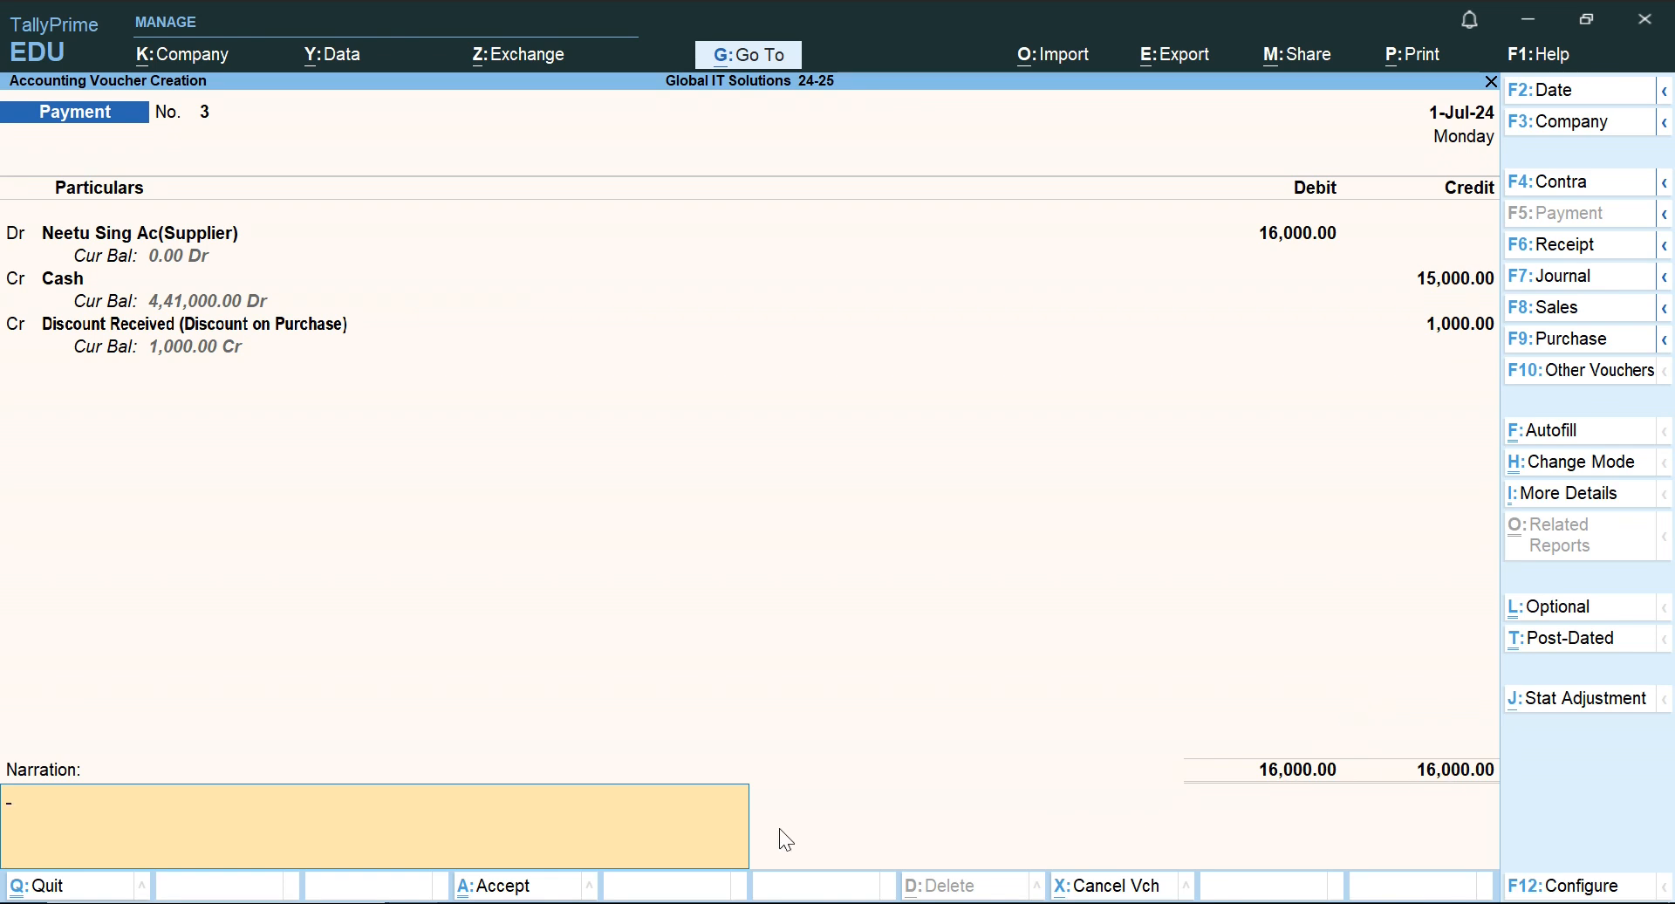
key(Return)
key(Return)
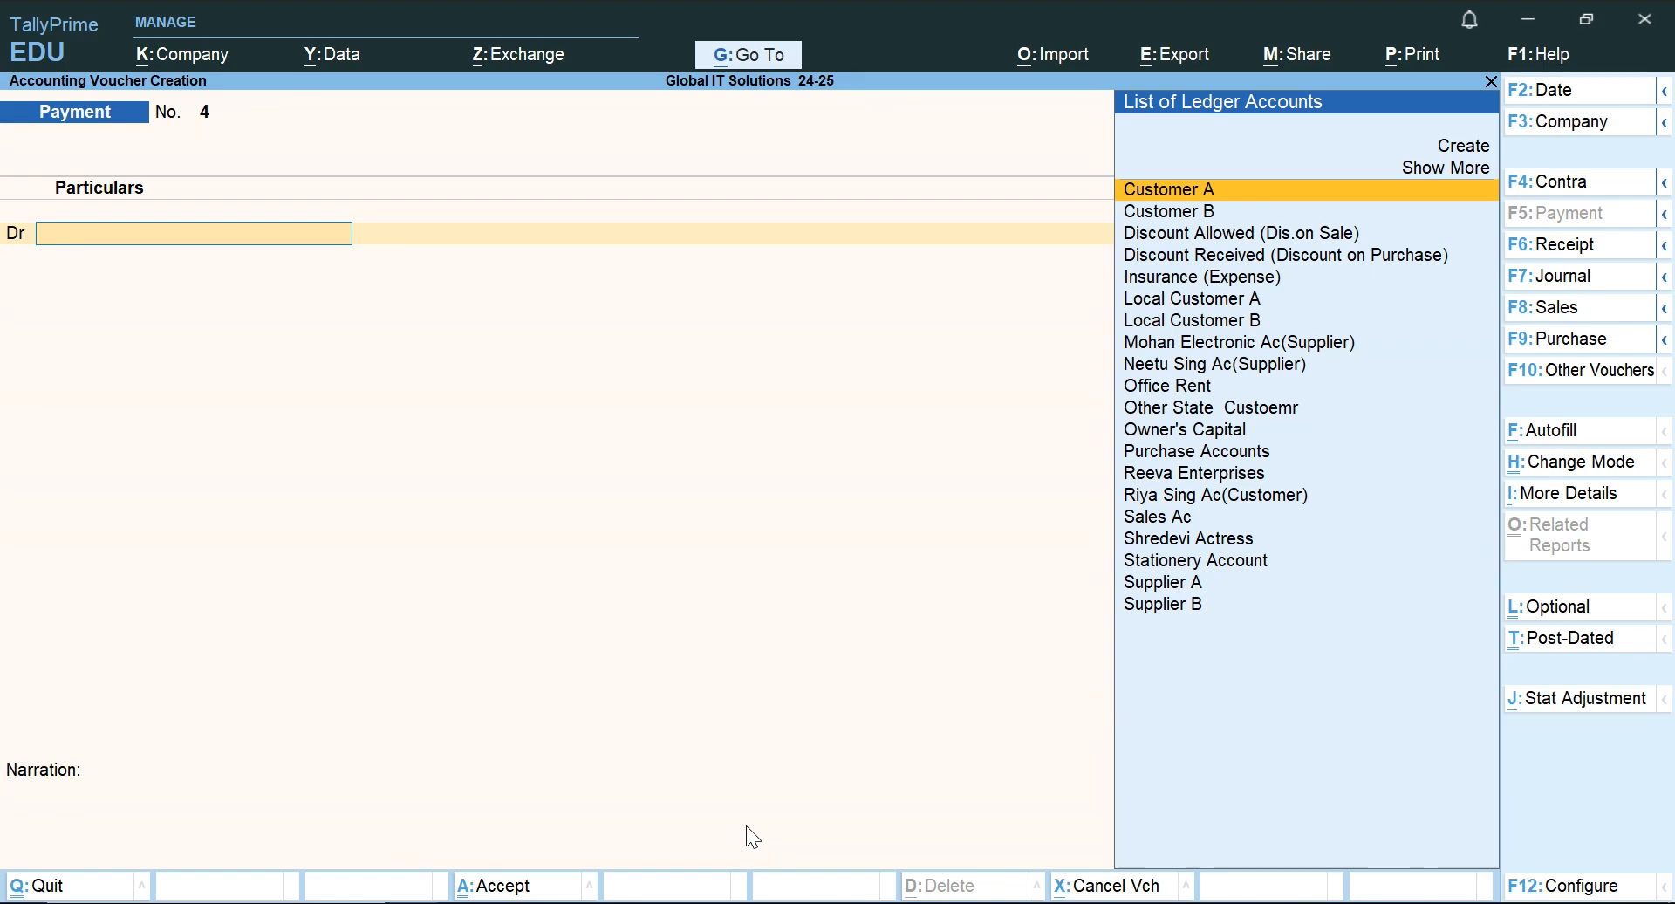
Read the 2.9.2024 goods sale in the Word document, then start a Sales voucher in TallyPrime.
key(alt+Tab)
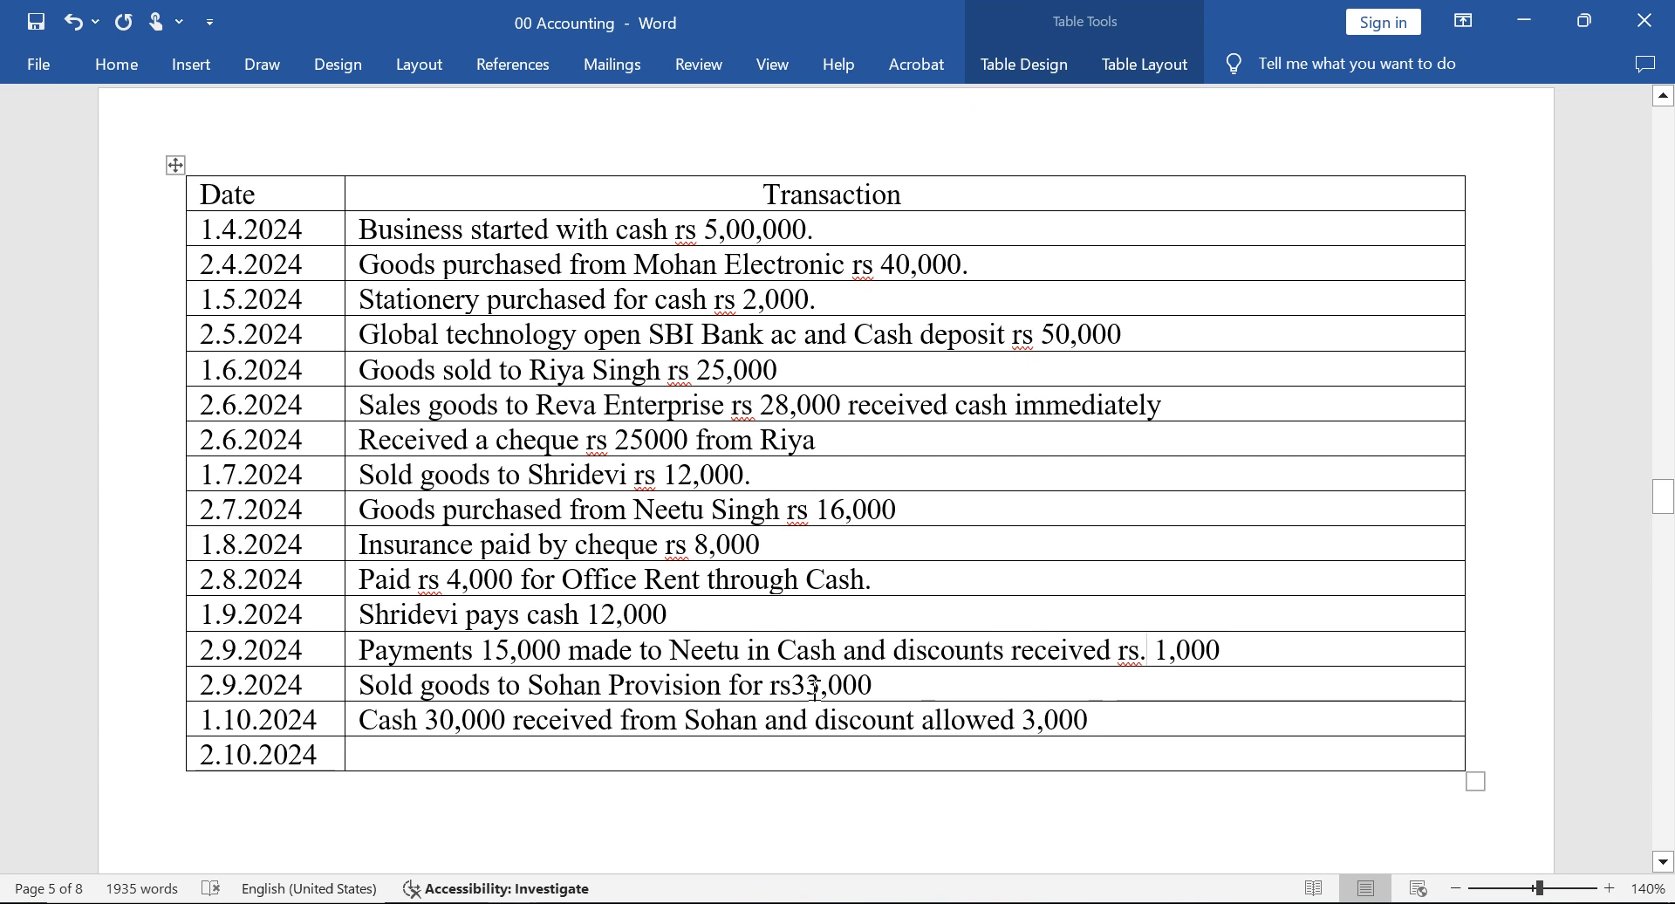
key(alt+Tab)
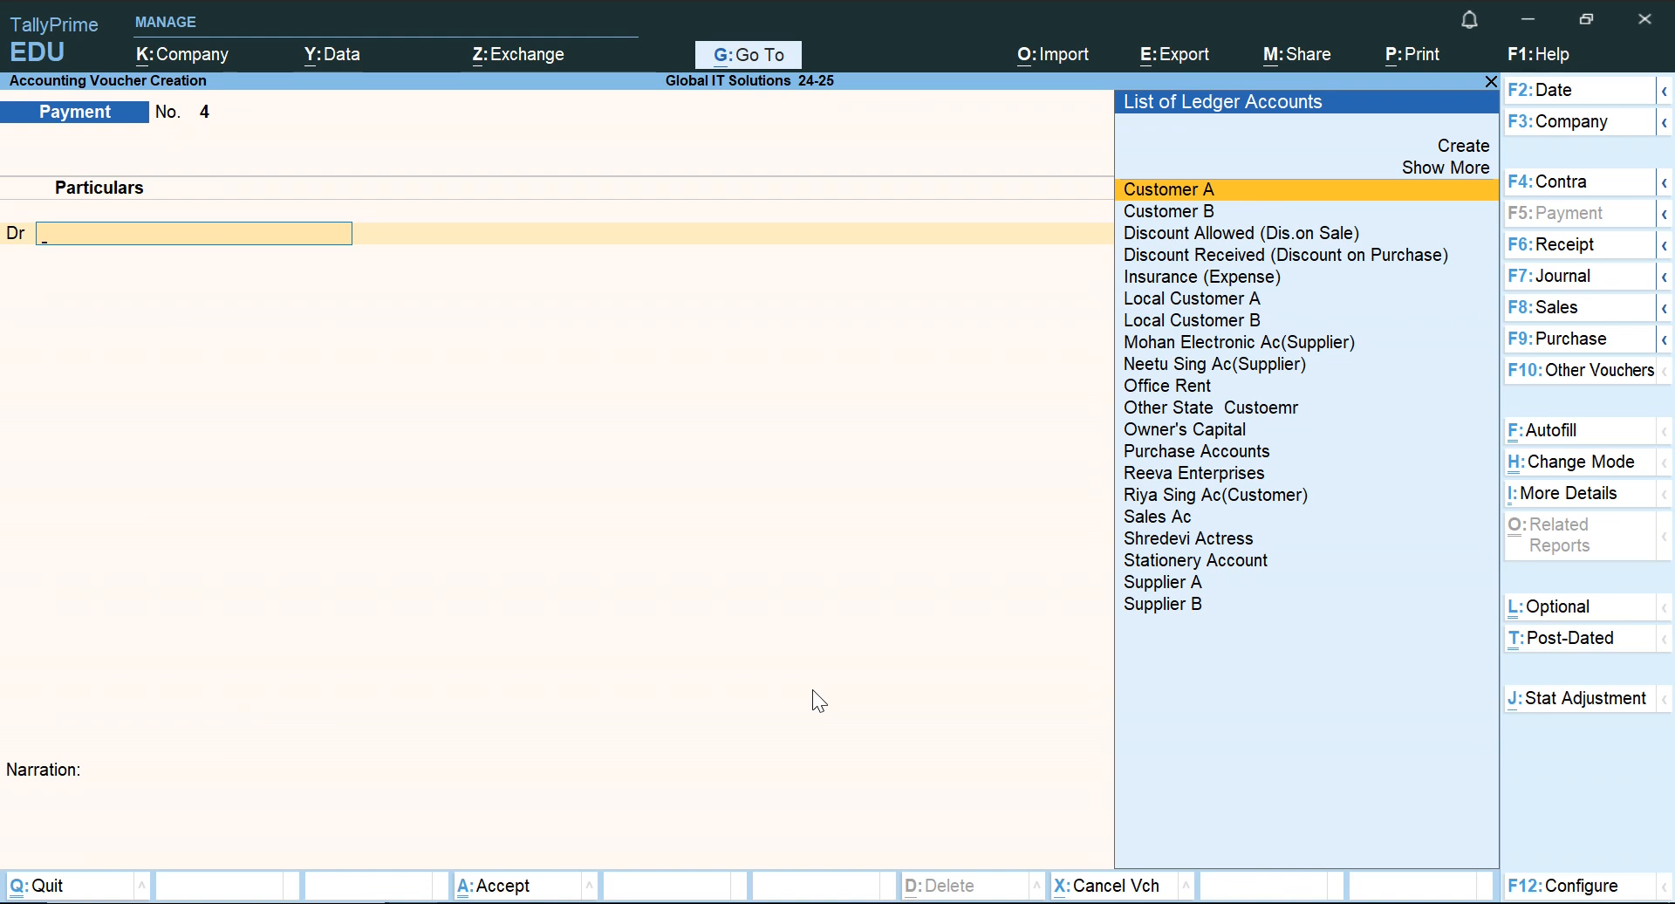
click(1553, 314)
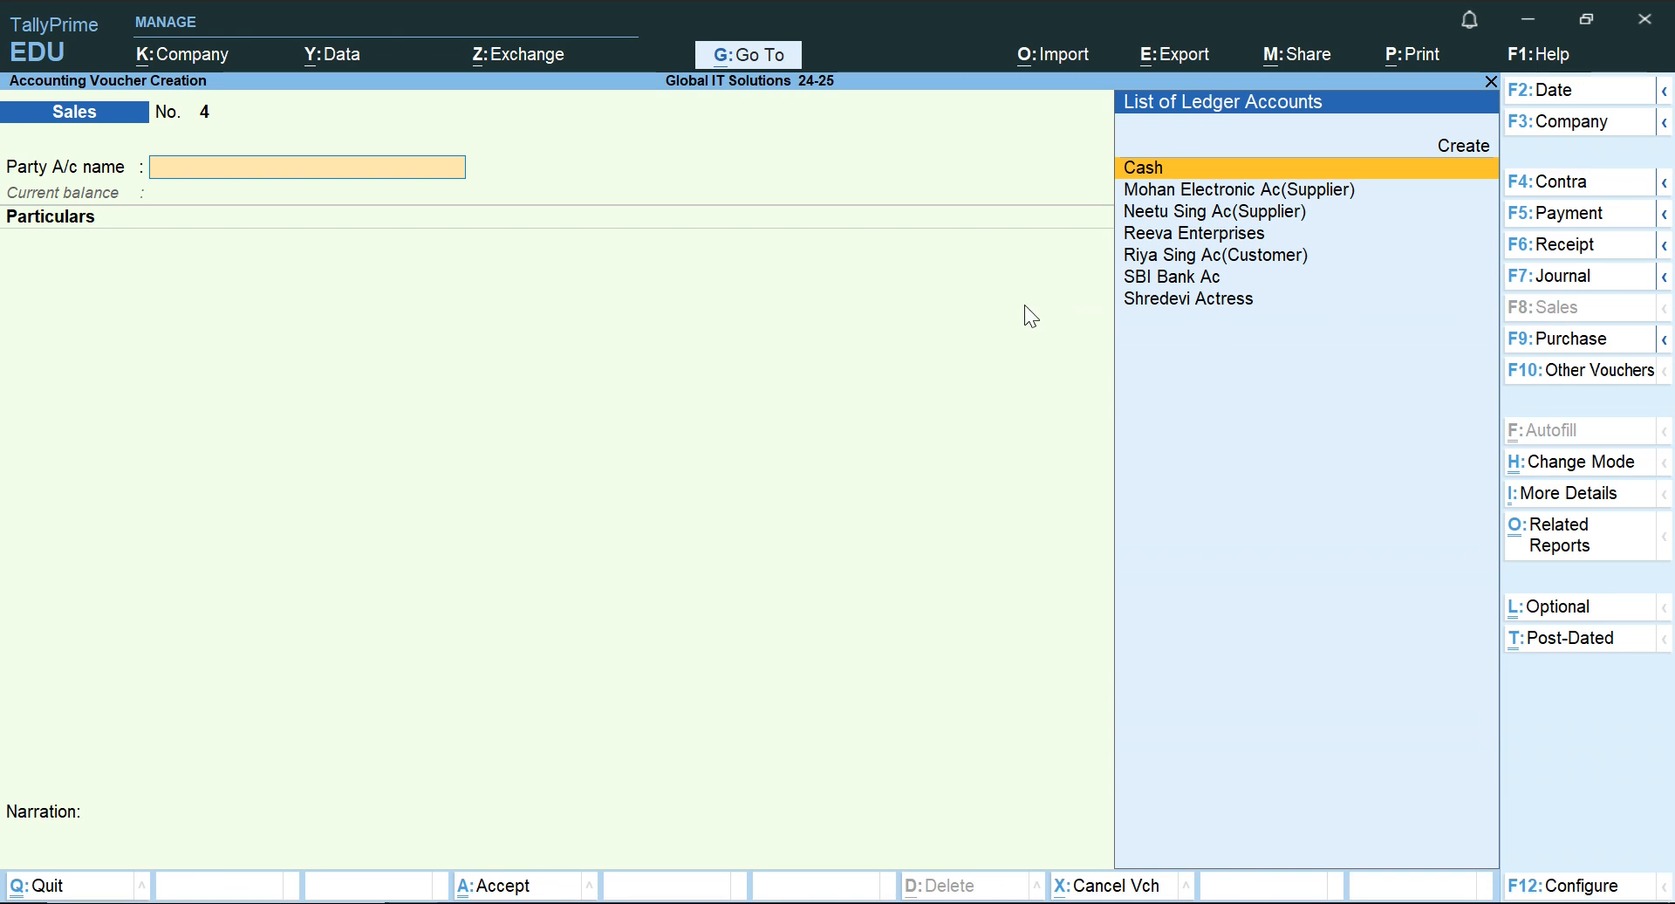
Look through the party ledgers for the customer of the 2.9.2024 sale and recheck the transaction in Word.
key(Down)
key(Up)
text(S)
key(Down)
key(Up)
key(Up)
key(Up)
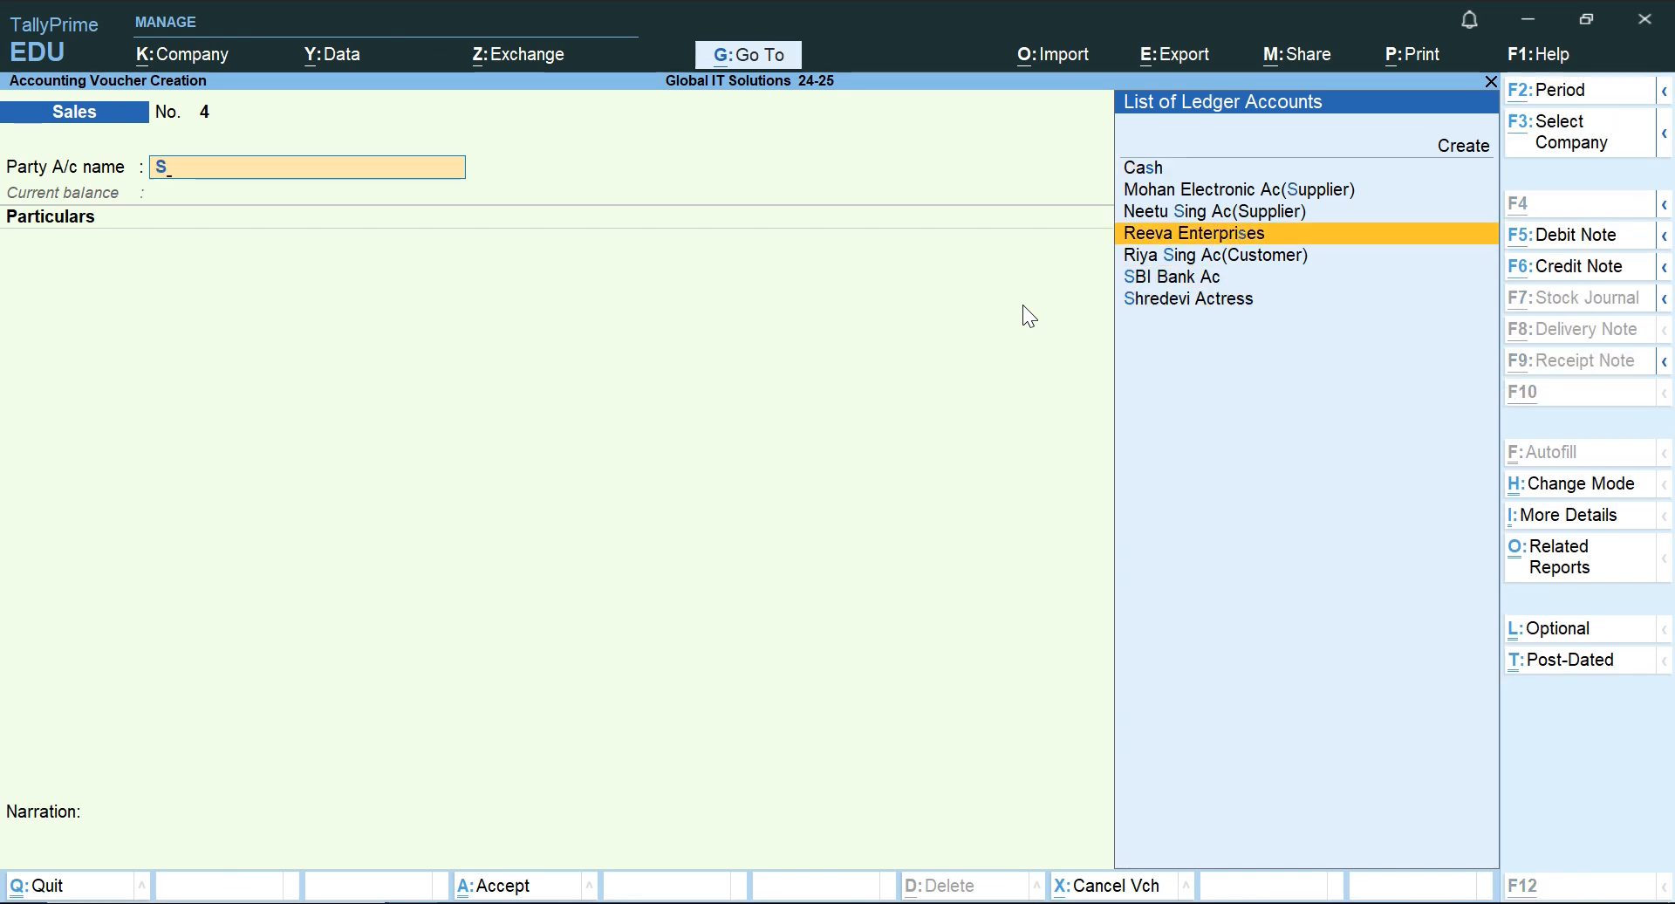
key(alt+Tab)
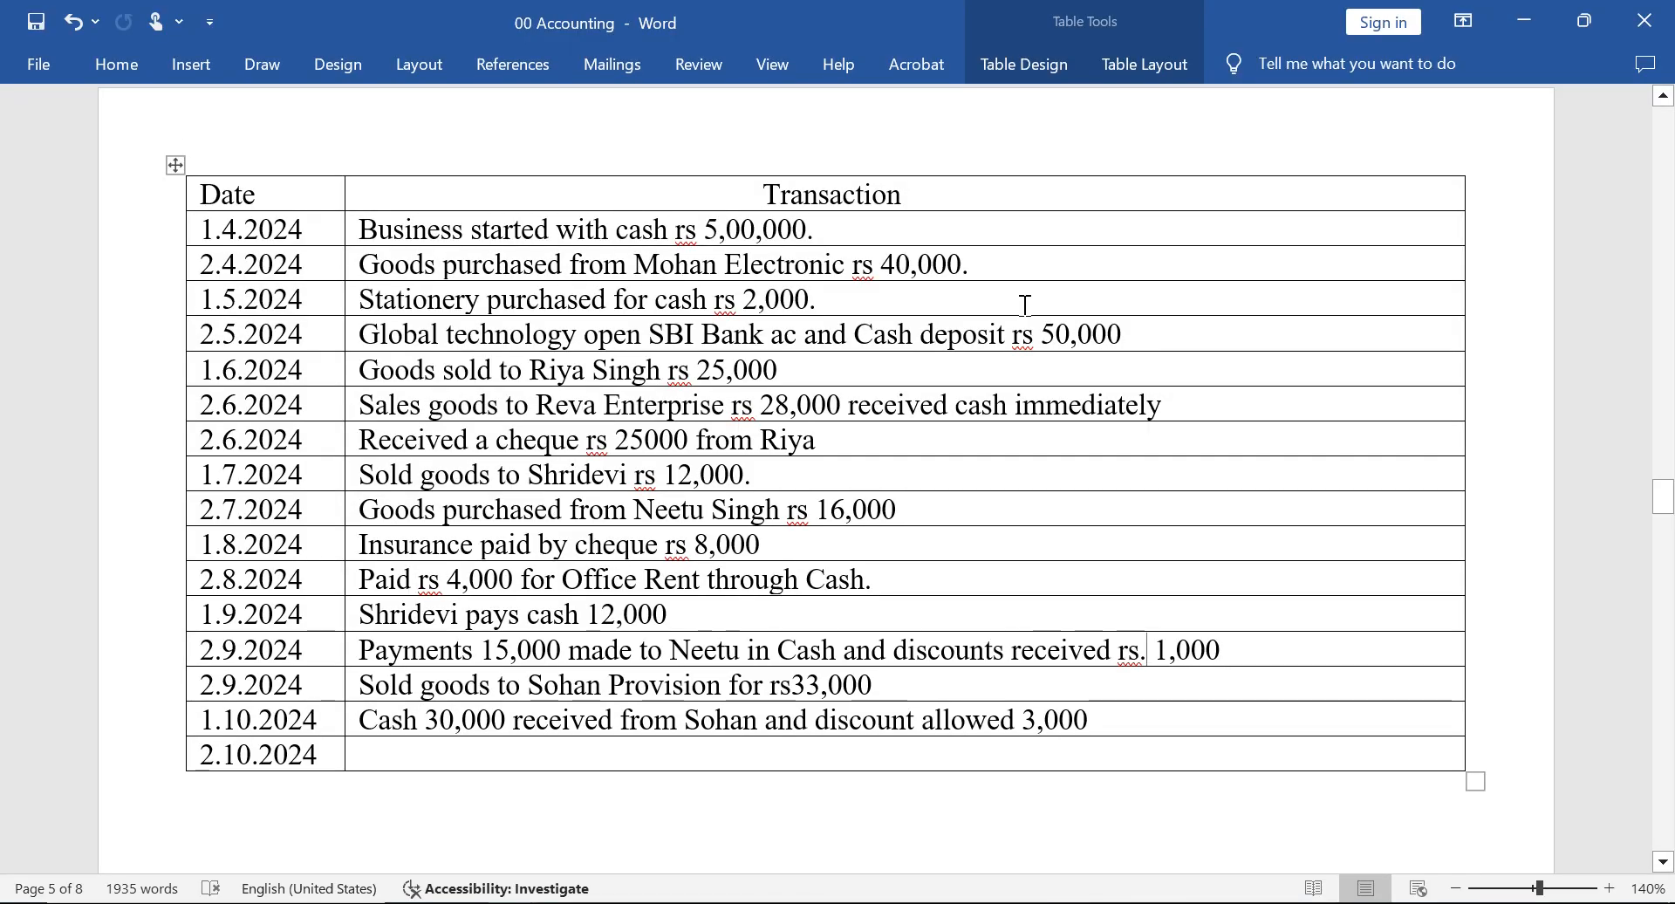
key(alt+Tab)
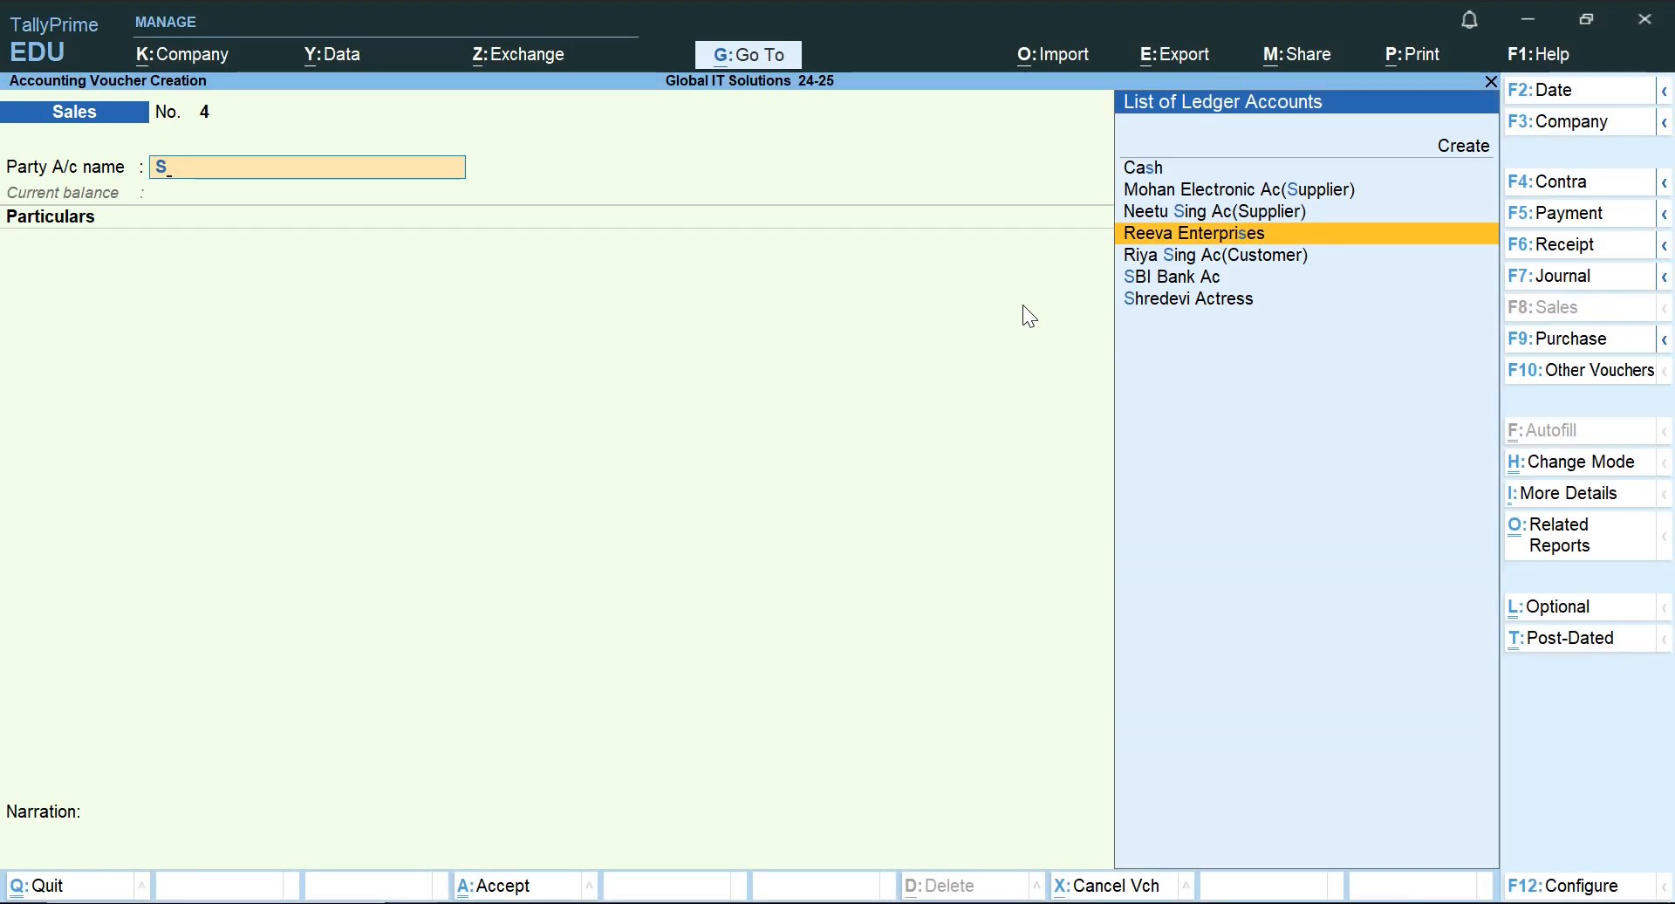
Create a new party ledger named Sohan Provision from within the Sales voucher.
key(Up)
key(Up)
key(Up)
key(Up)
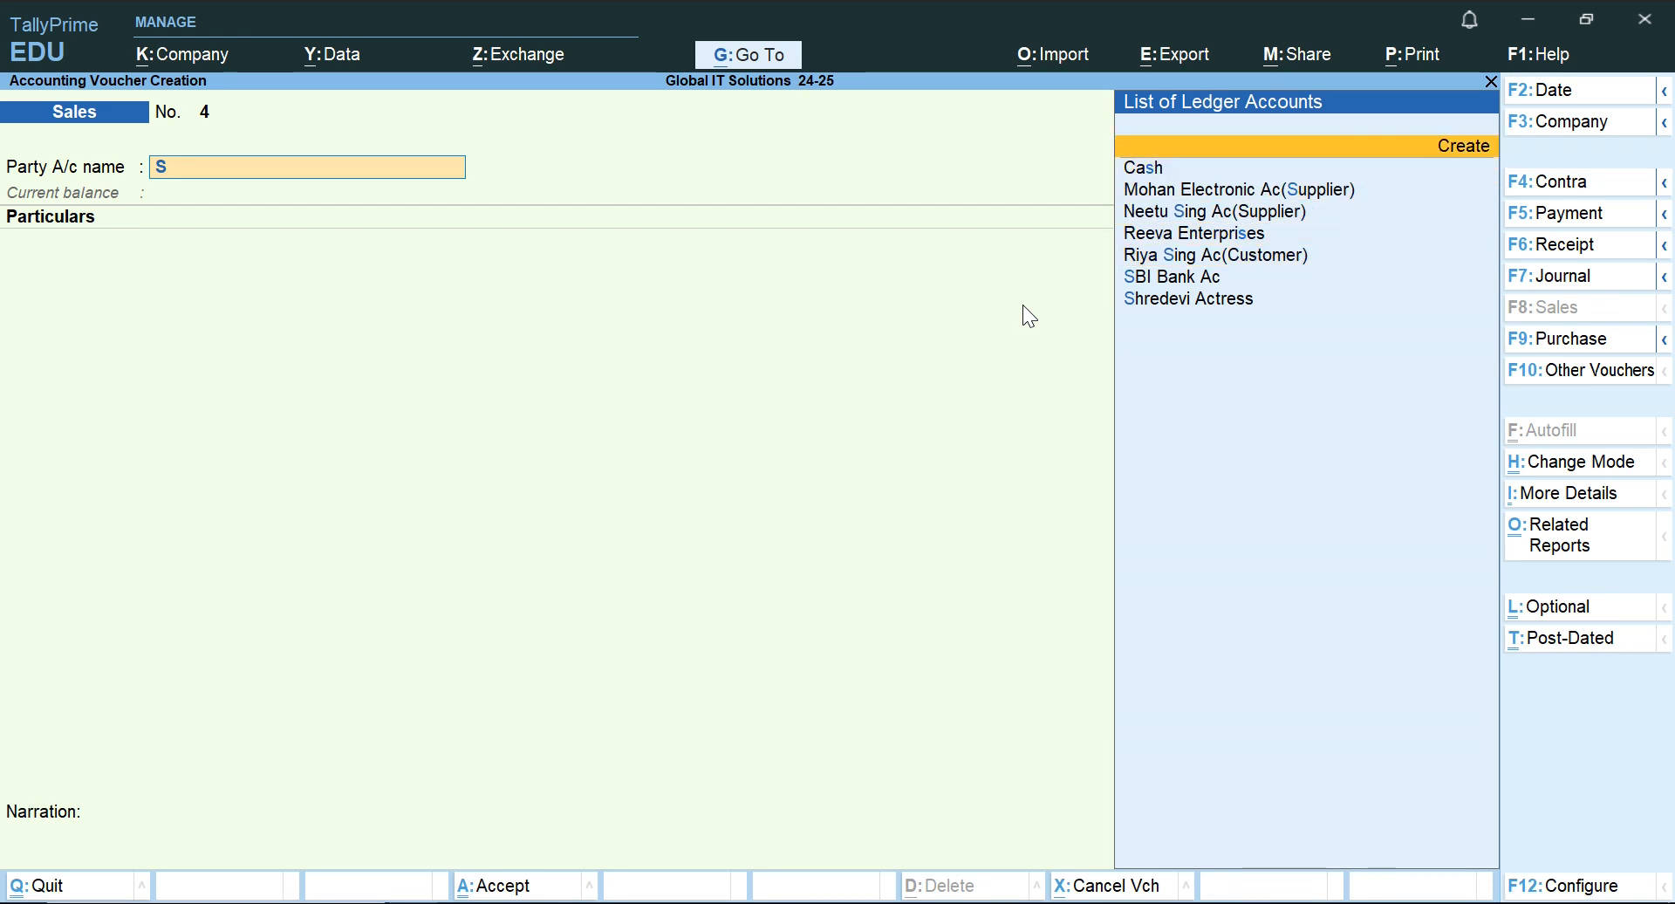
key(Return)
text(Sohan)
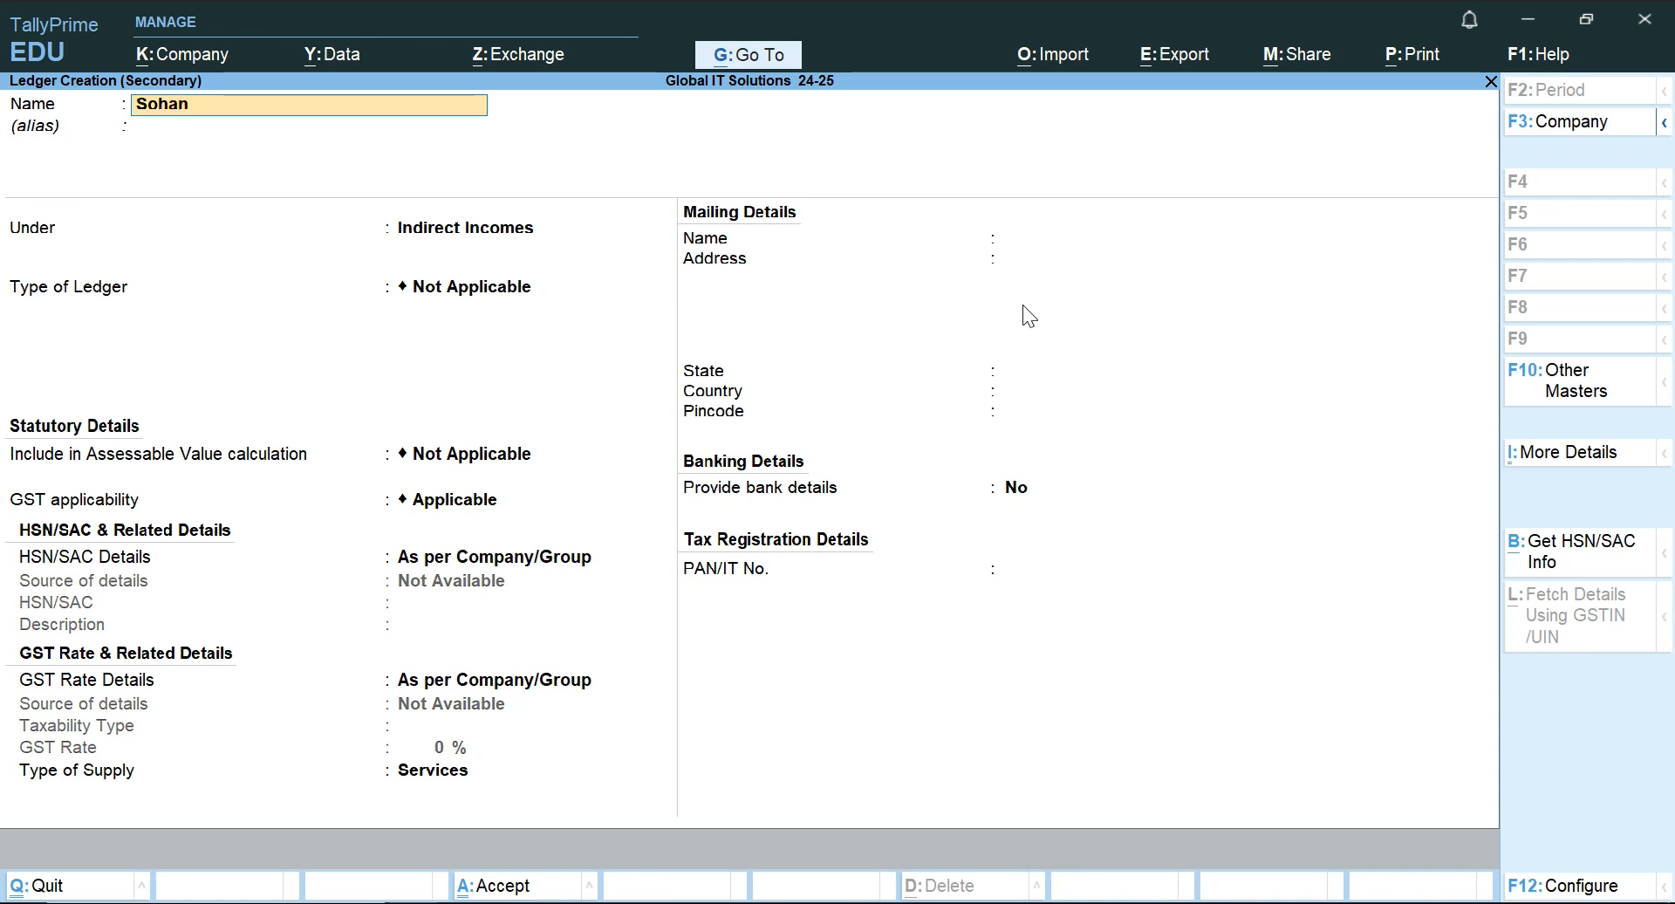
text( Provision)
key(Return)
key(Return)
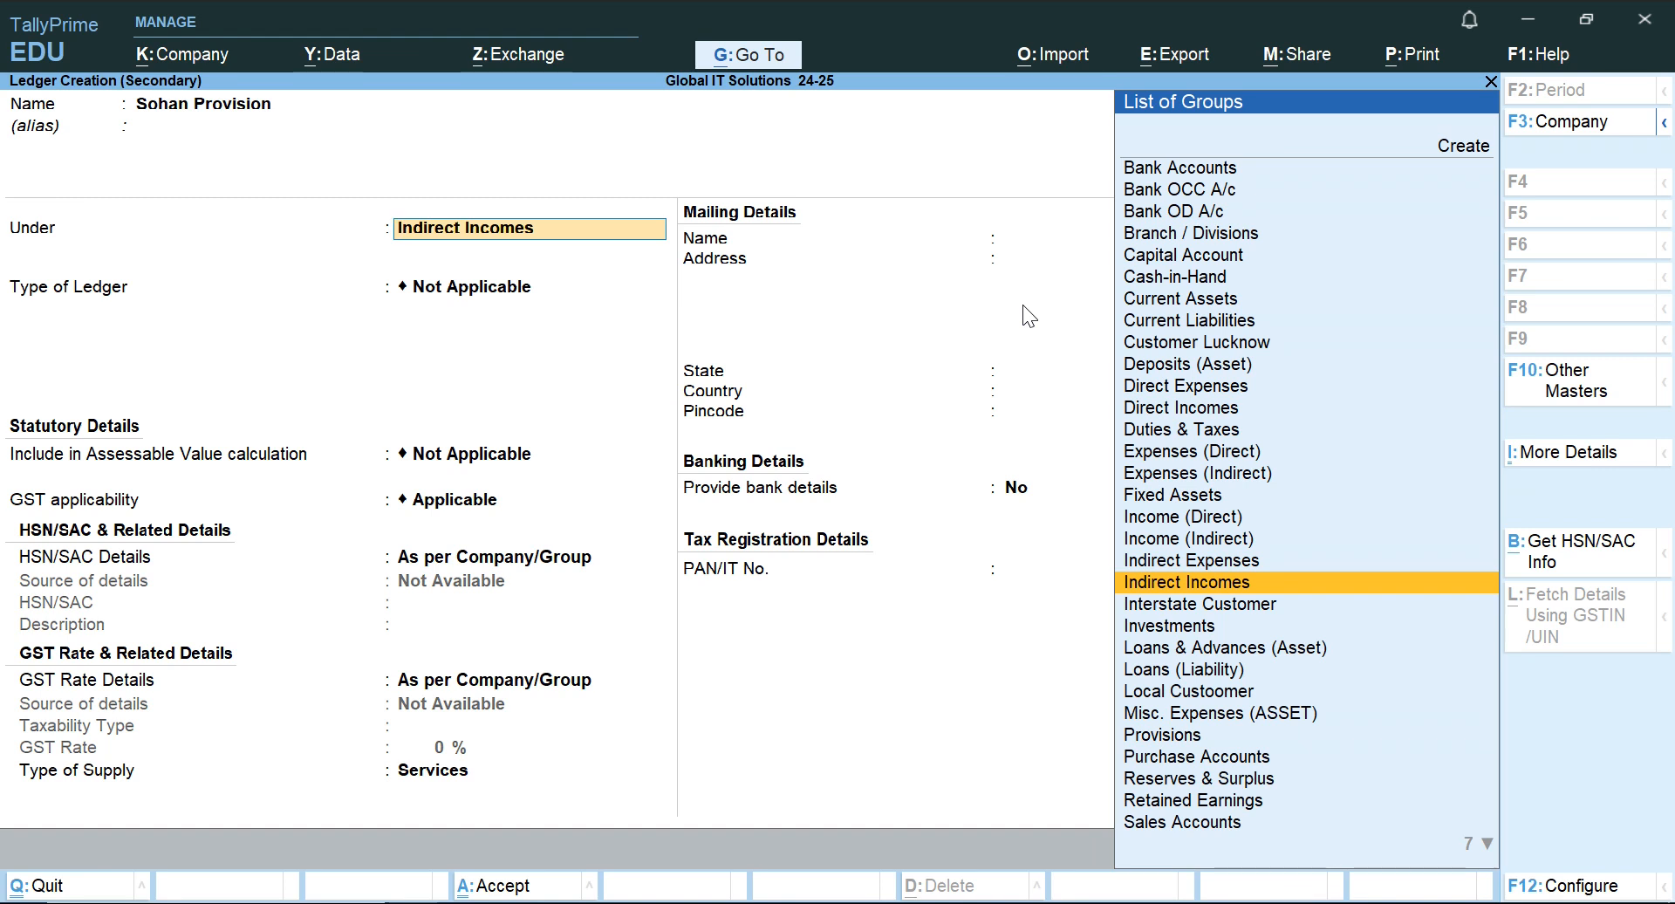
Place the Sohan Provision ledger under Sundry Debtors and save it with the default mailing and tax details.
text(Su)
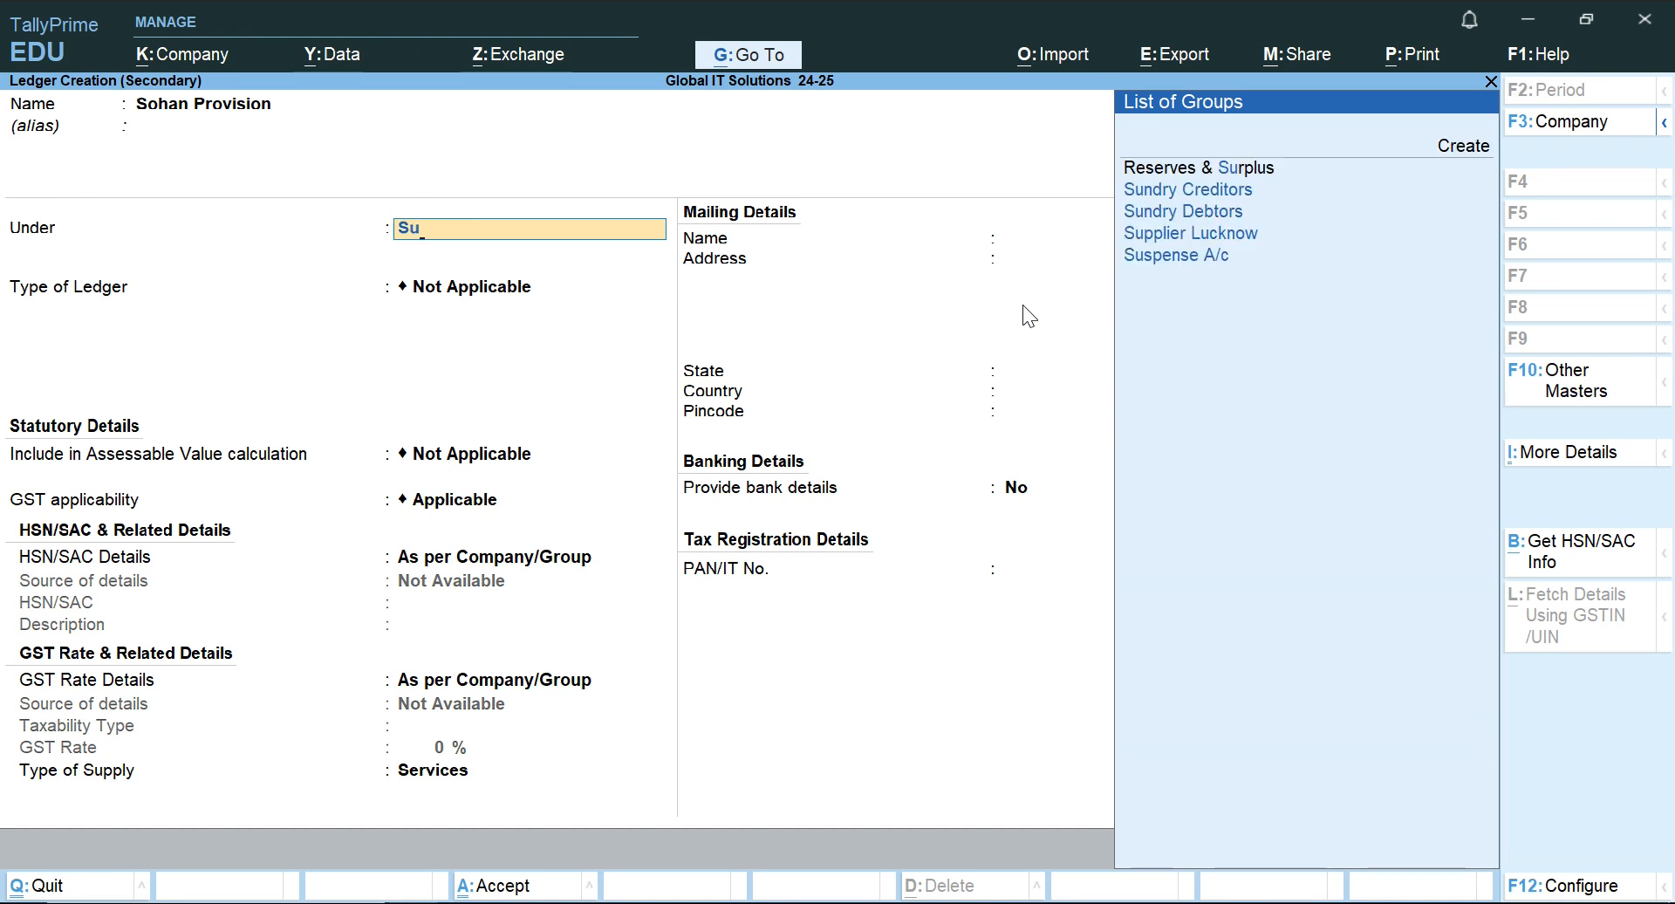
key(Down)
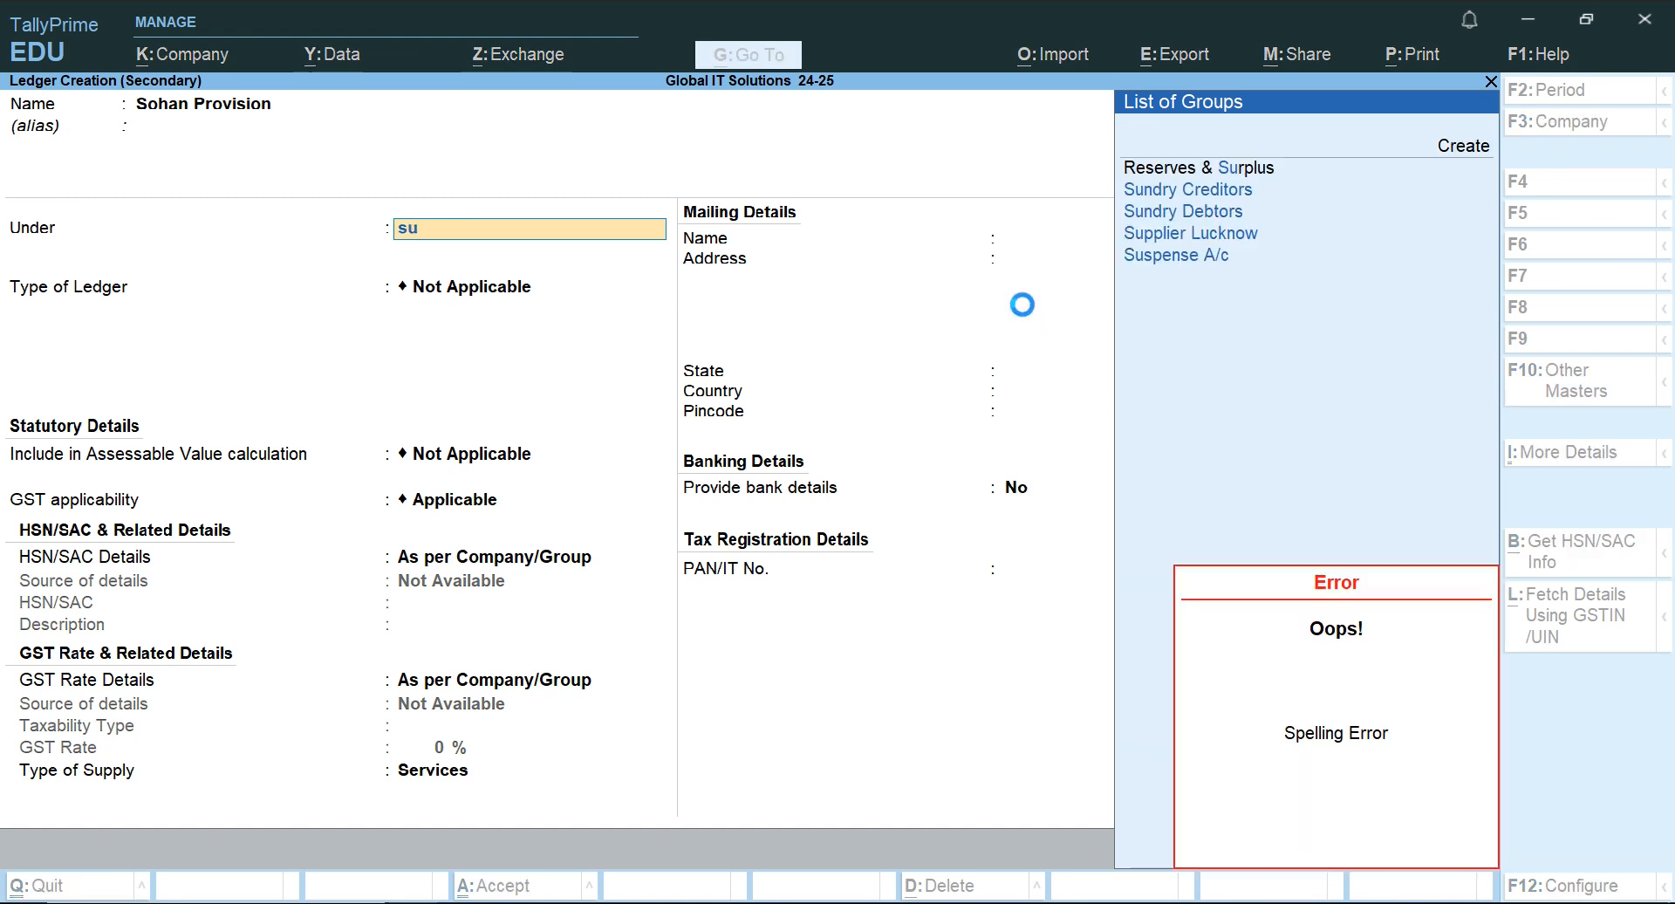
key(Down)
key(Down)
key(Down)
key(Down)
key(Up)
key(Up)
key(Return)
key(Return)
key(Return)
key(Return)
key(Return)
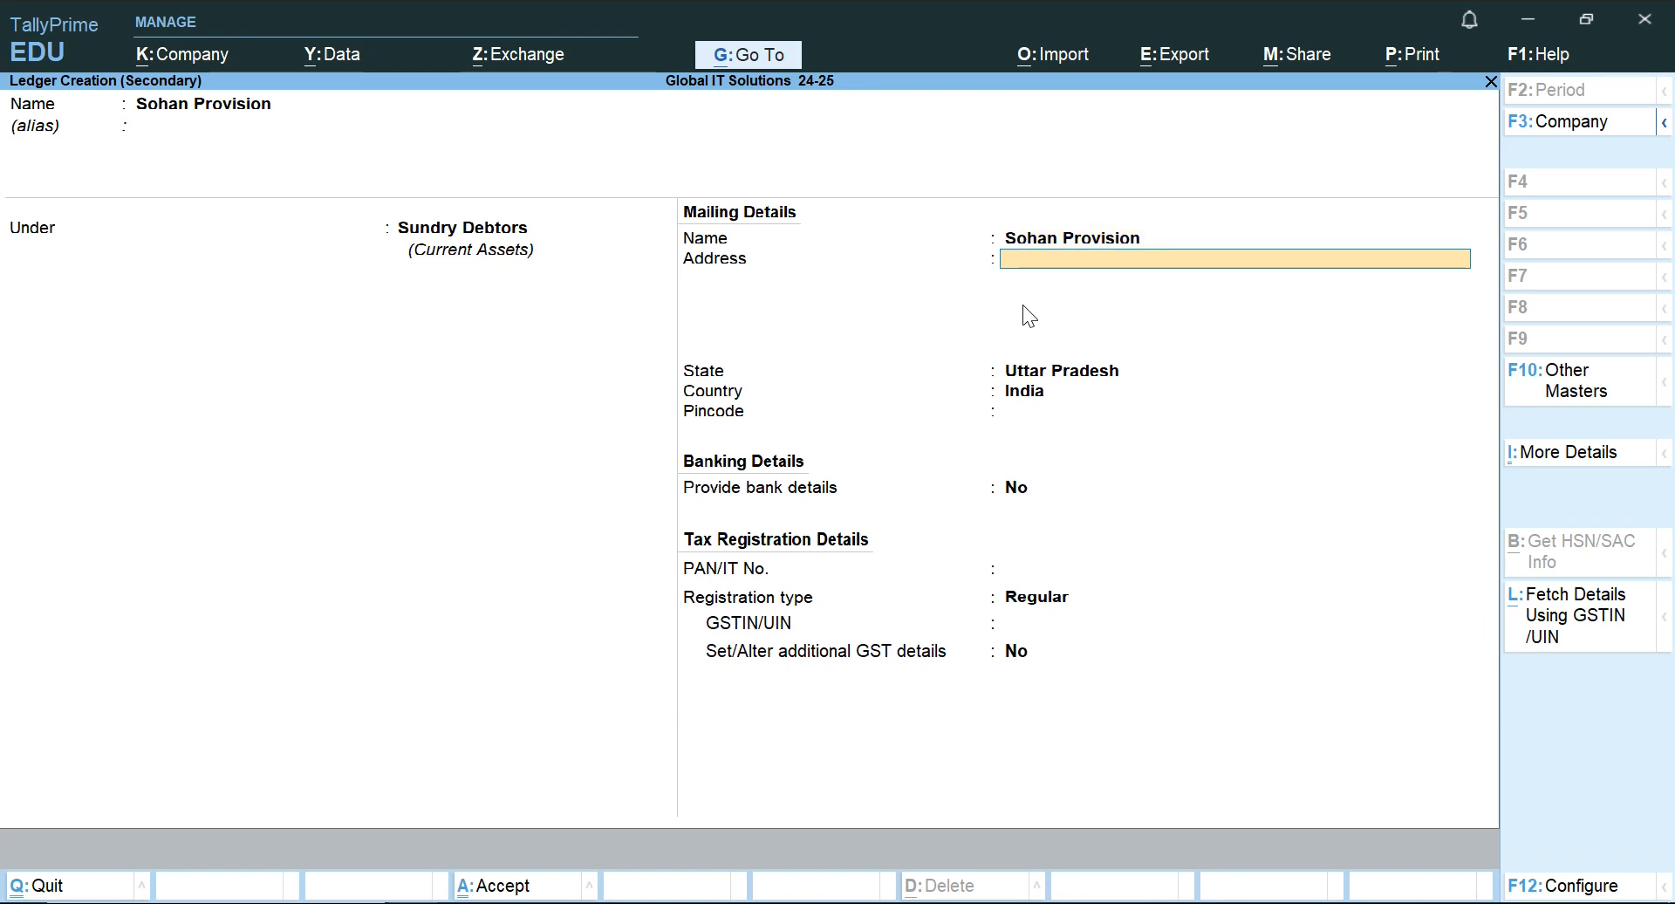
key(Return)
key(Return)
key(Return)
key(Return)
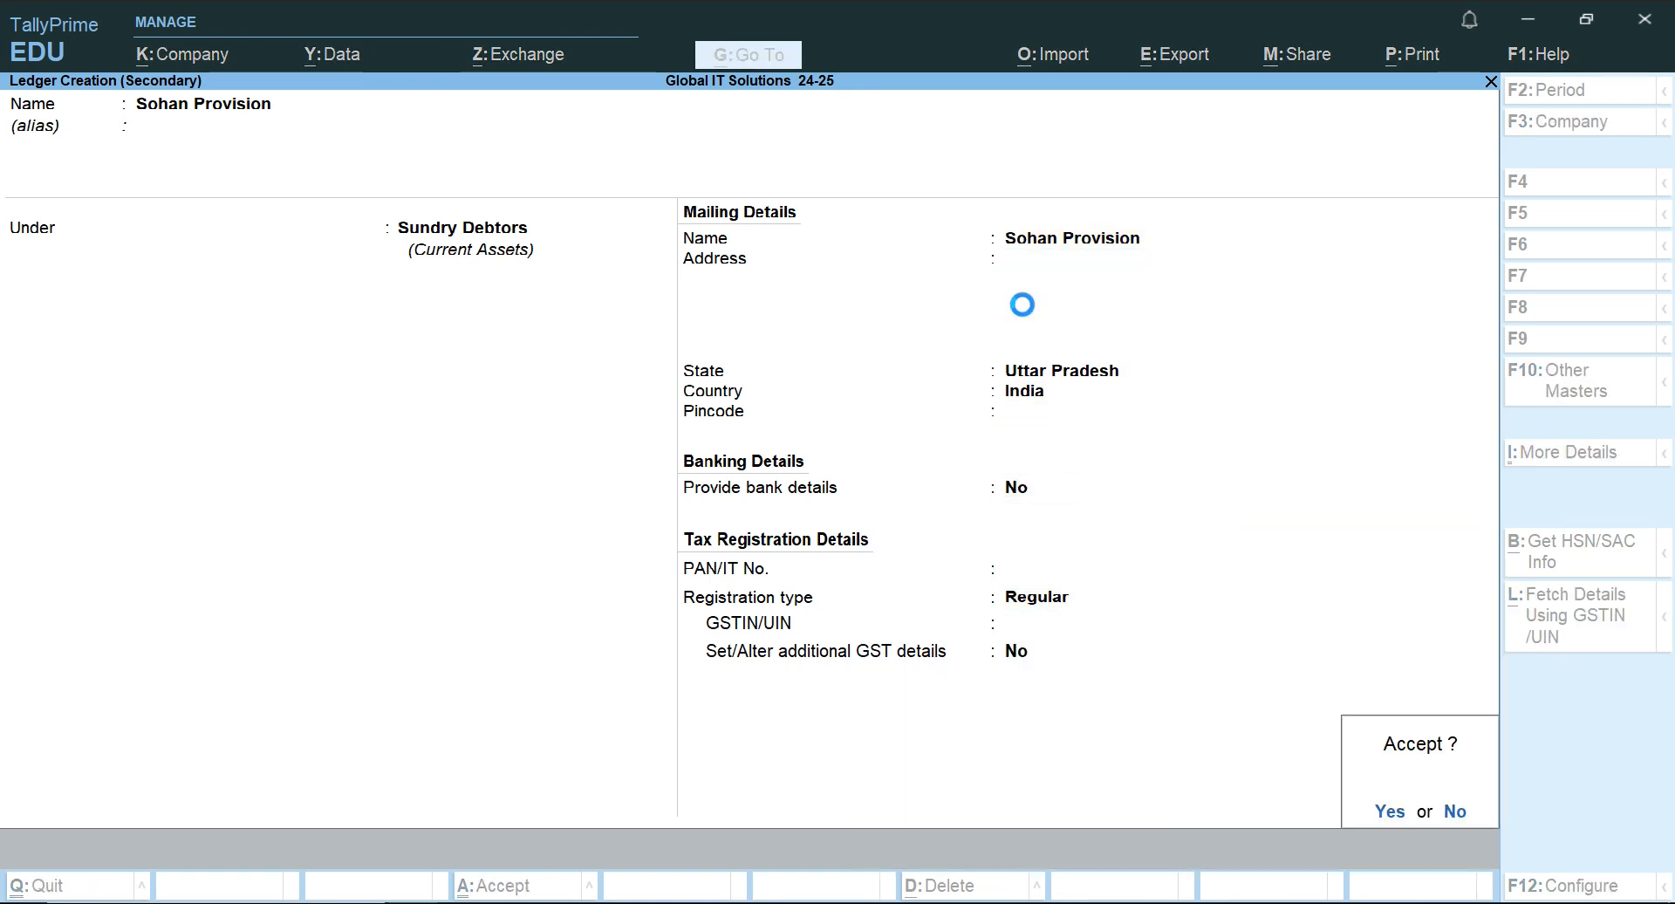
key(Return)
key(Return)
key(Return)
key(Return)
key(Return)
key(Return)
key(Return)
Accept the dispatch and party details for Sohan Provision without changes.
key(Return)
key(Return)
key(Return)
key(Return)
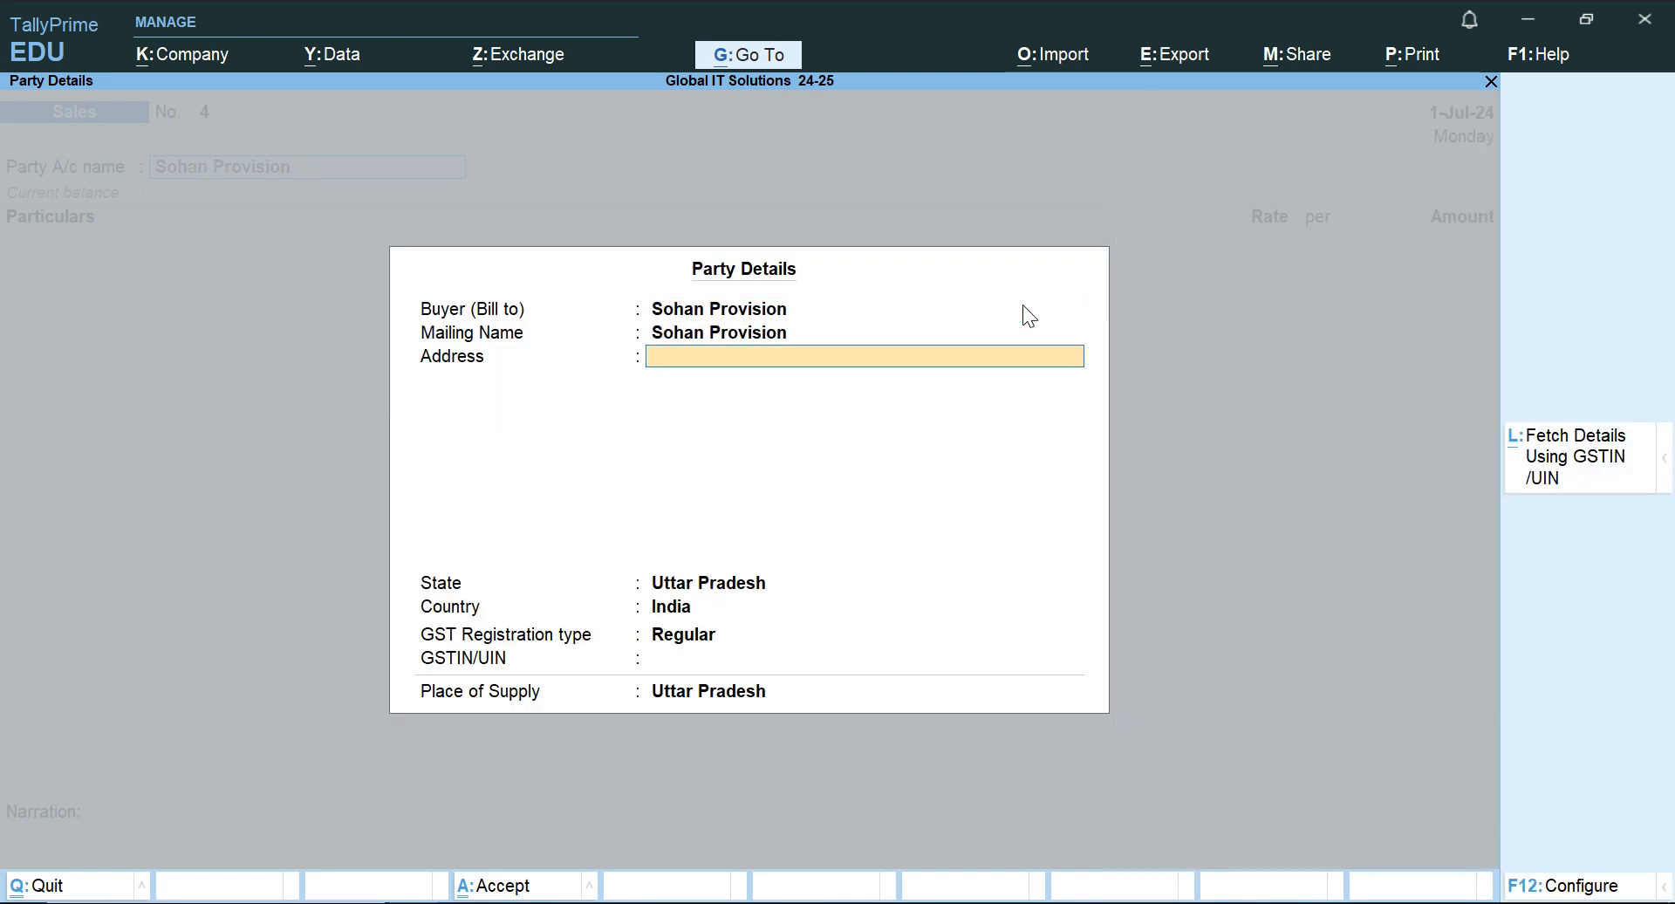
key(Return)
key(Return)
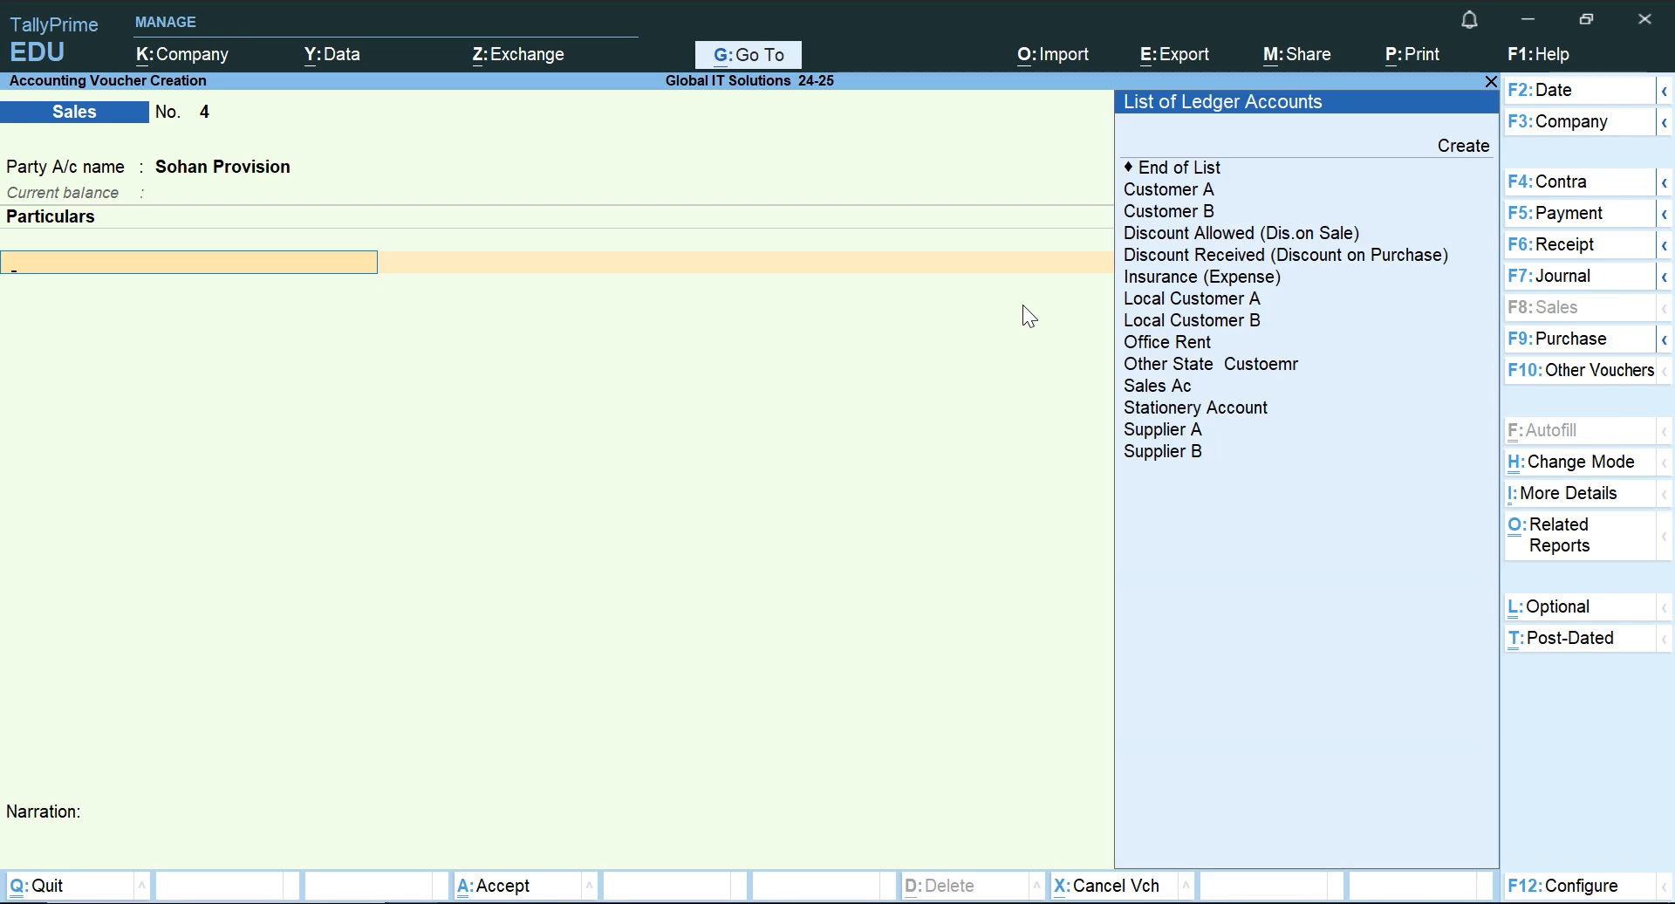
Choose Sales Ac as the sales ledger in the voucher's particulars.
text(Pu)
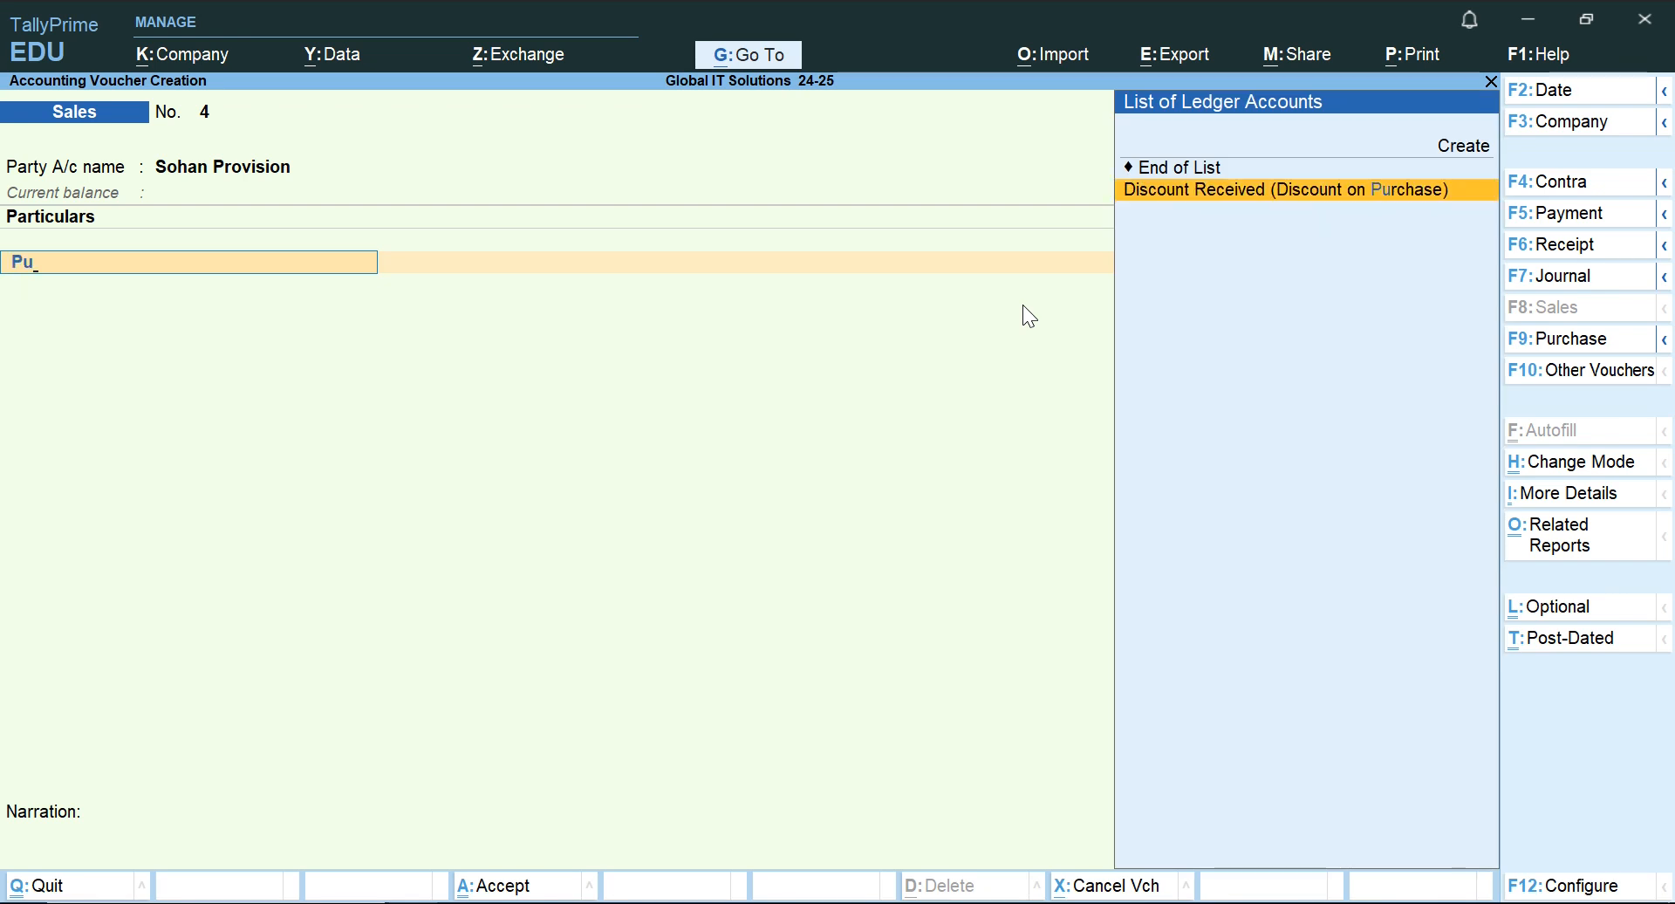
key(BackSpace)
key(BackSpace)
text(Sa)
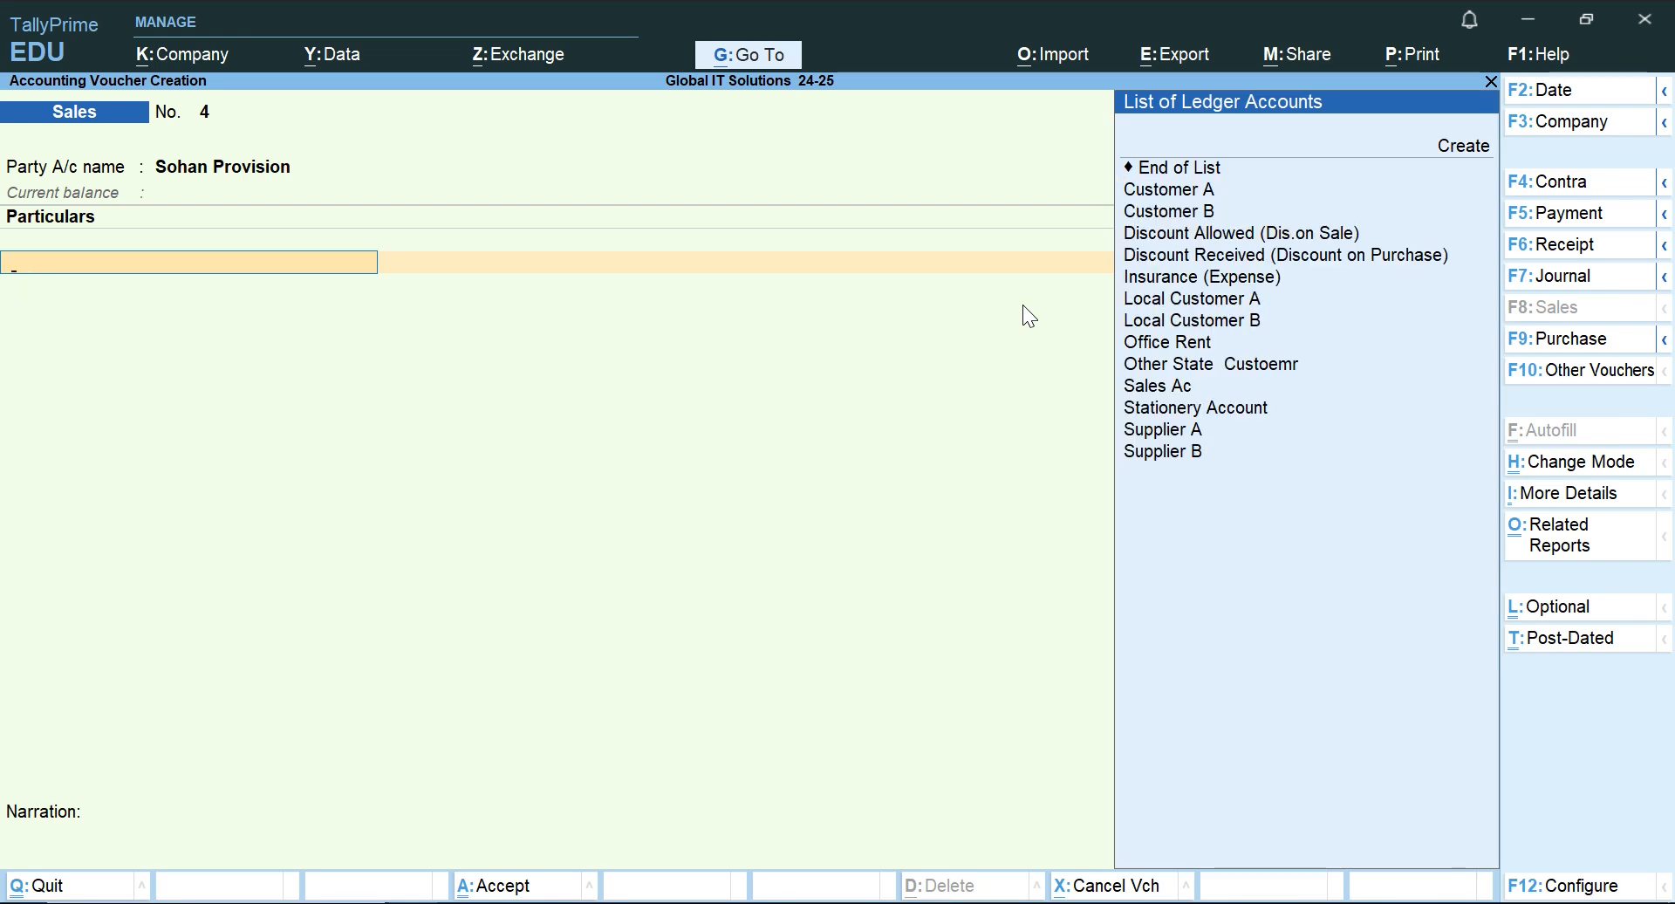
key(Return)
key(Return)
key(Return)
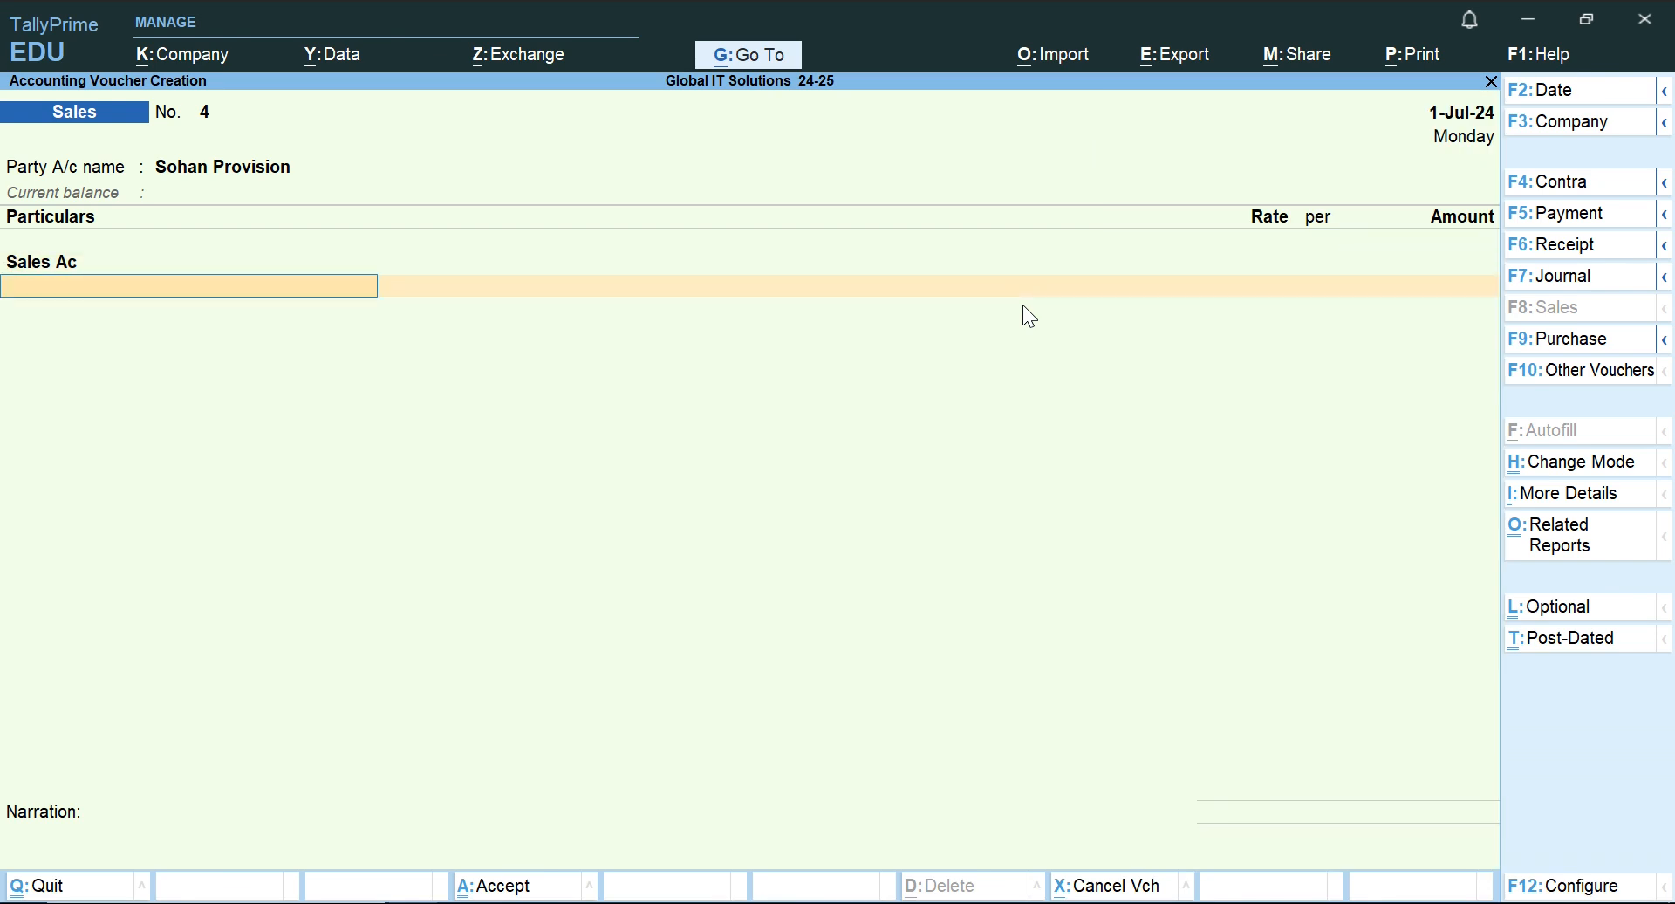
Alter the Sales Ac ledger from within the voucher, renaming it Sales Accounts, and return to its amount.
key(BackSpace)
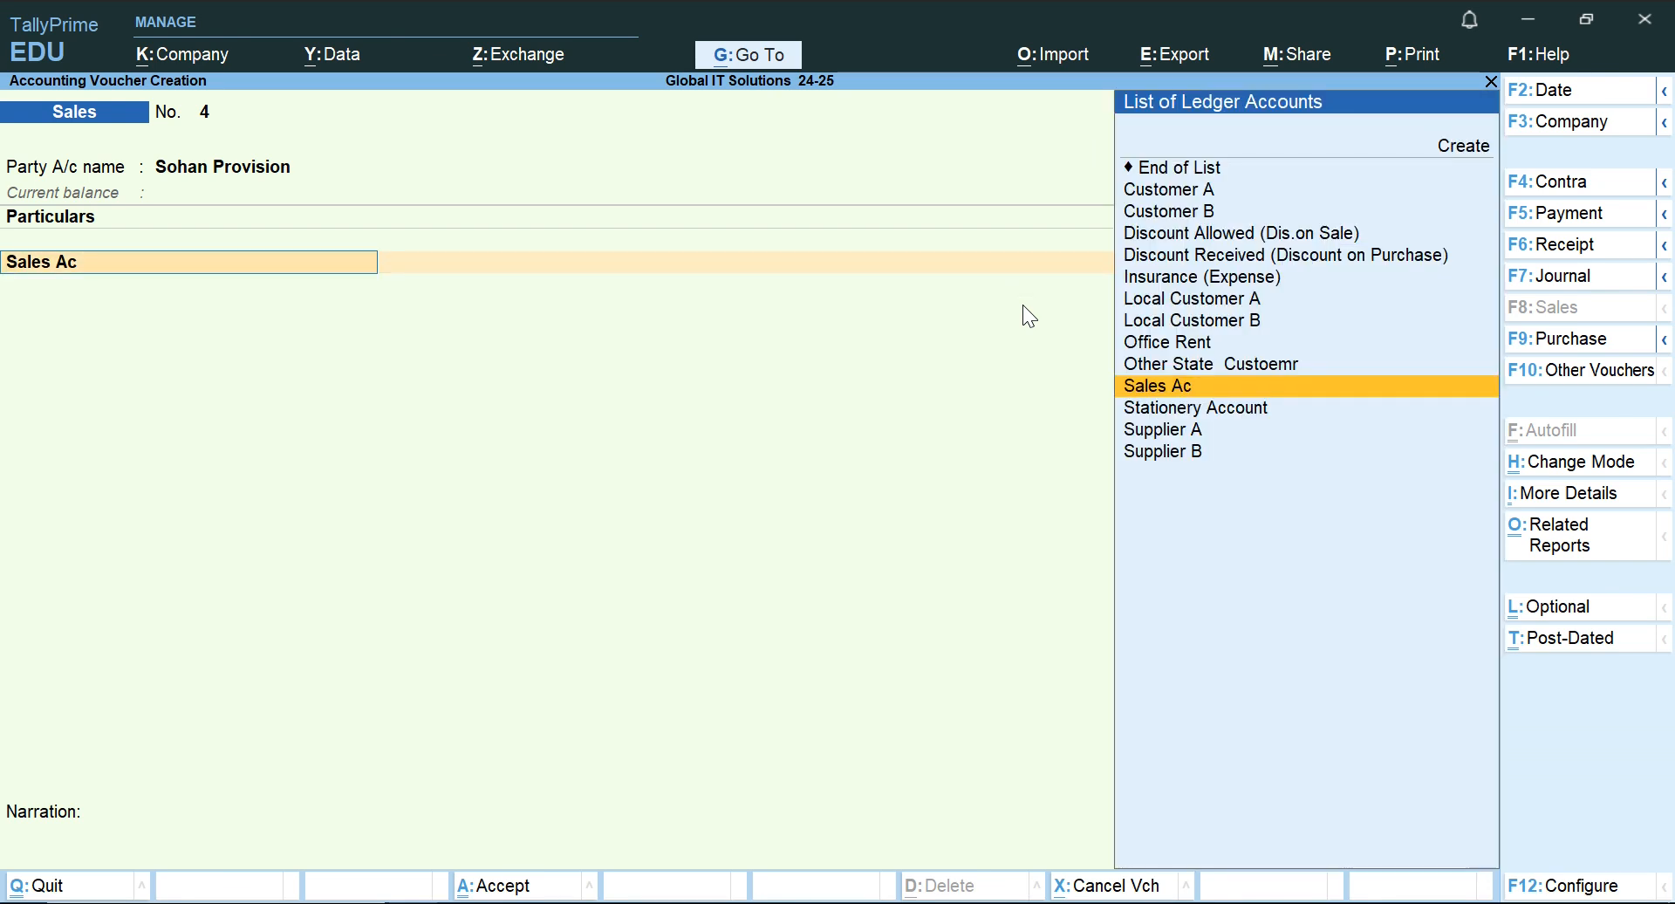
key(ctrl+Return)
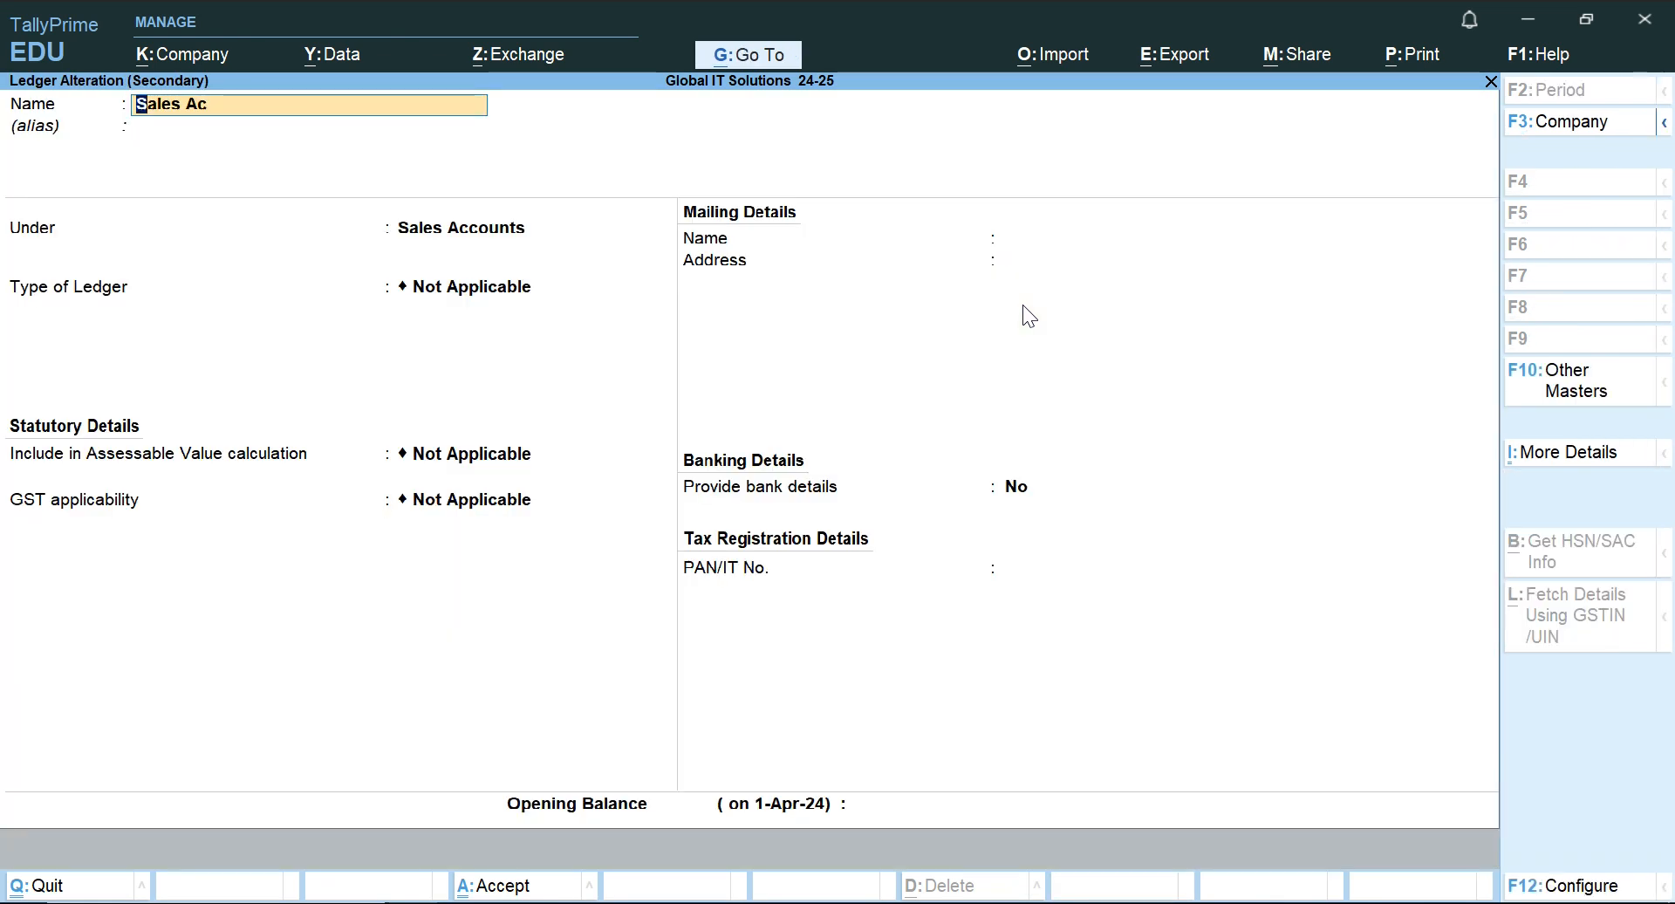
key(BackSpace)
text(ccoun)
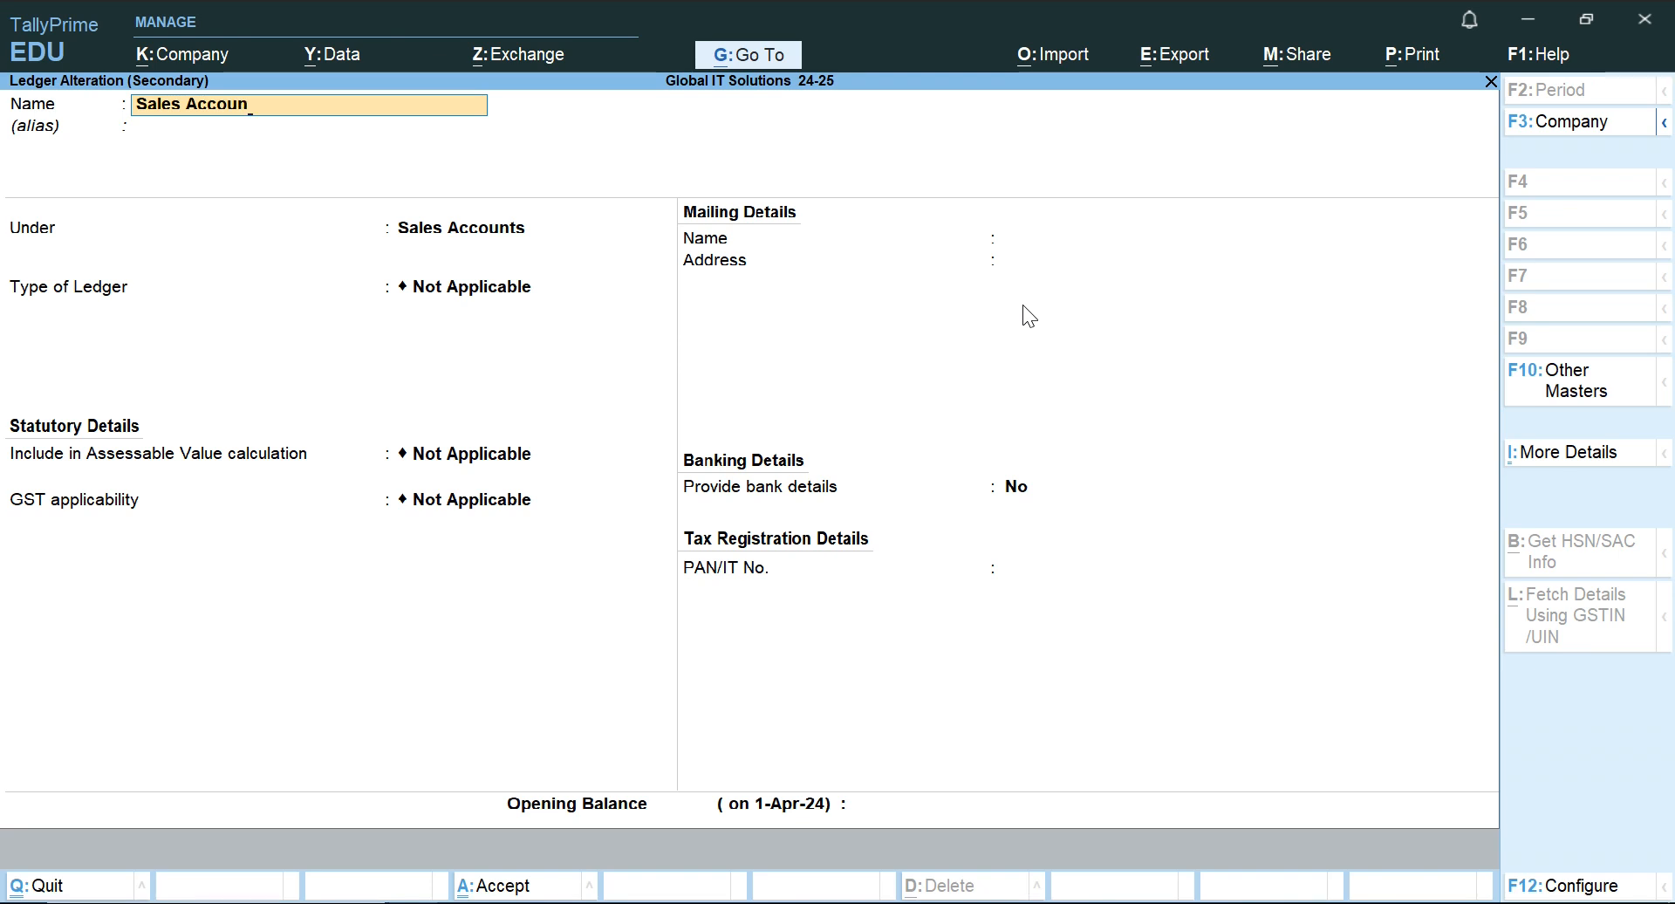
text(ts)
key(Return)
key(Return)
key(Return)
key(Return)
key(Return)
key(Return)
key(Return)
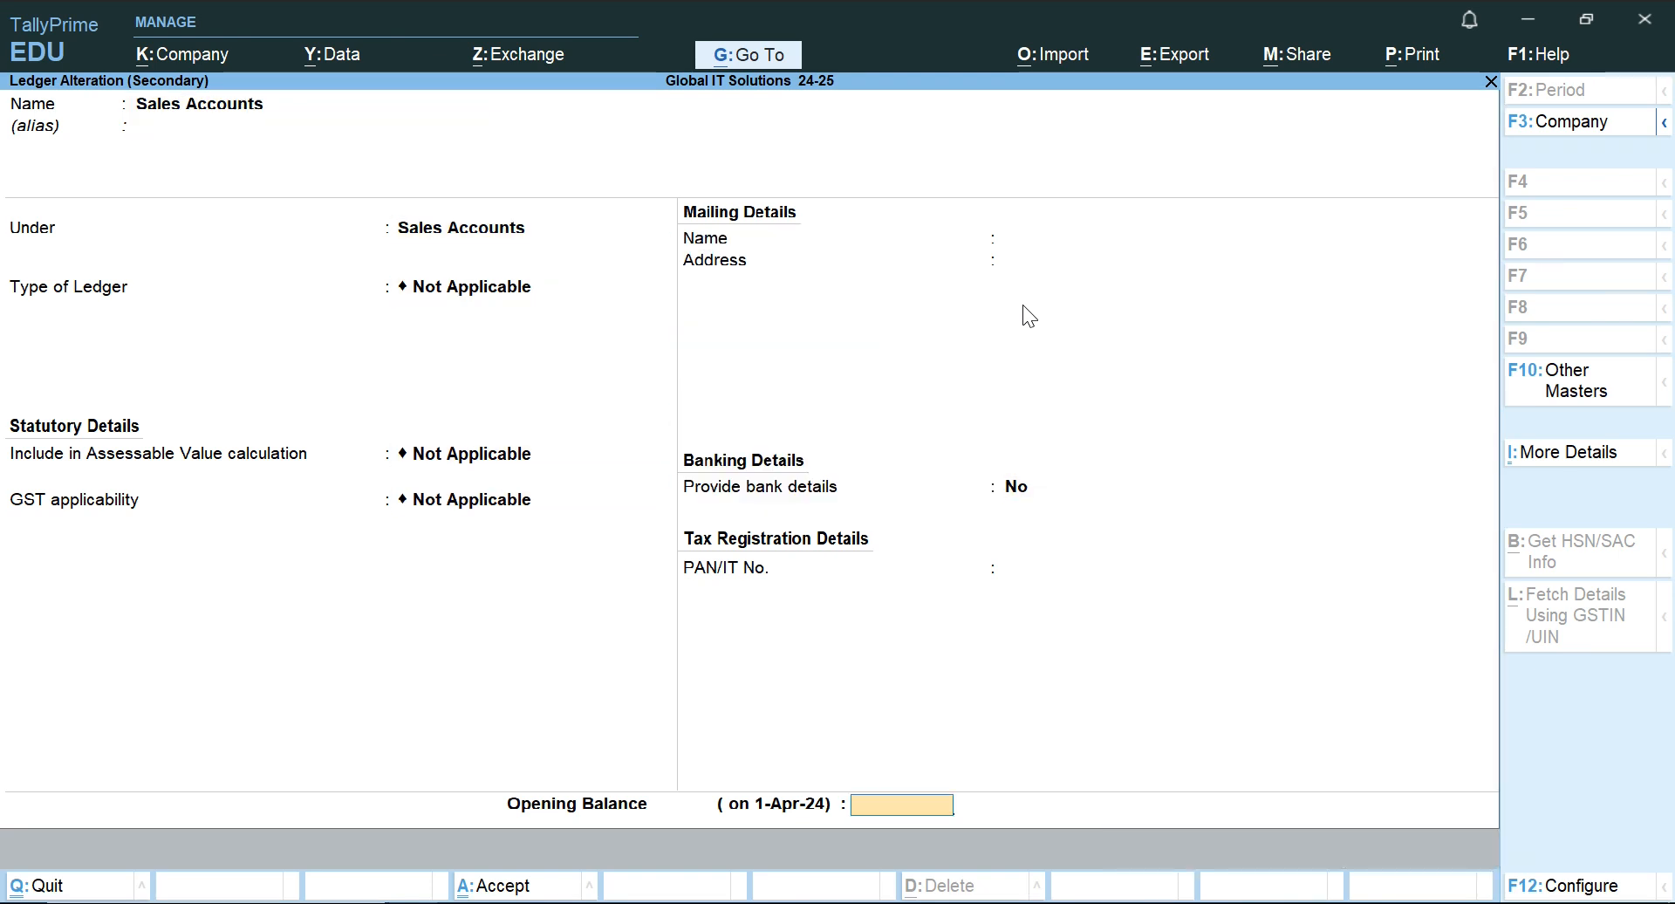
key(Return)
key(Return)
key(Return)
key(BackSpace)
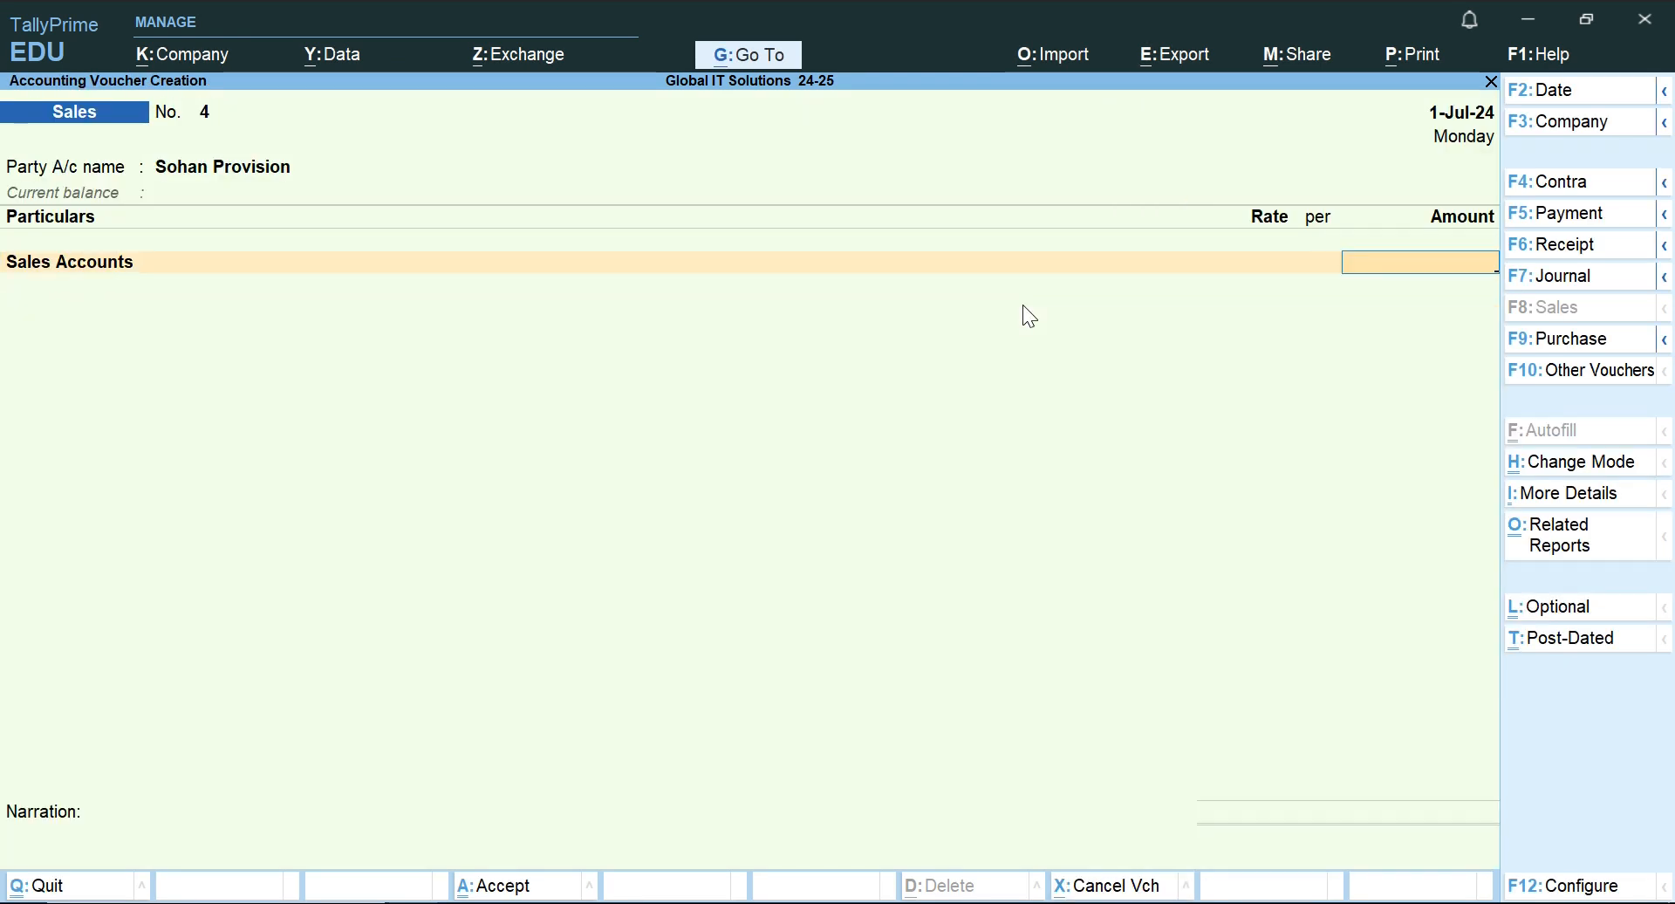
Recheck the sale in the Word document, enter 33,000 for Sales Accounts in TallyPrime and save the voucher without a narration.
key(alt+Tab)
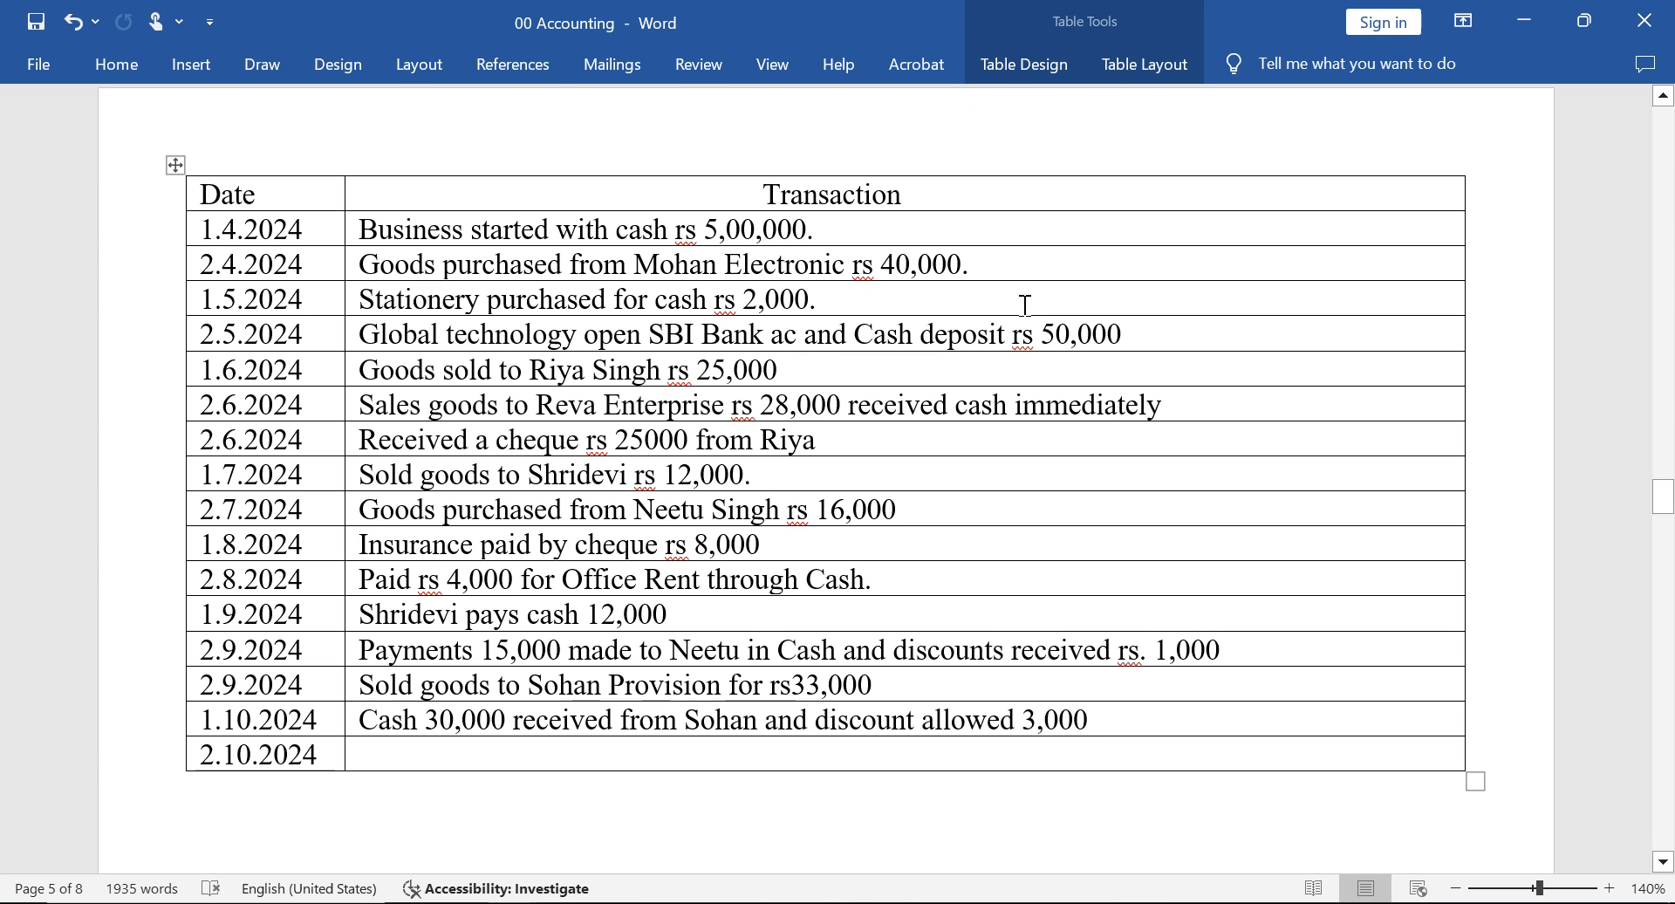
key(alt+Tab)
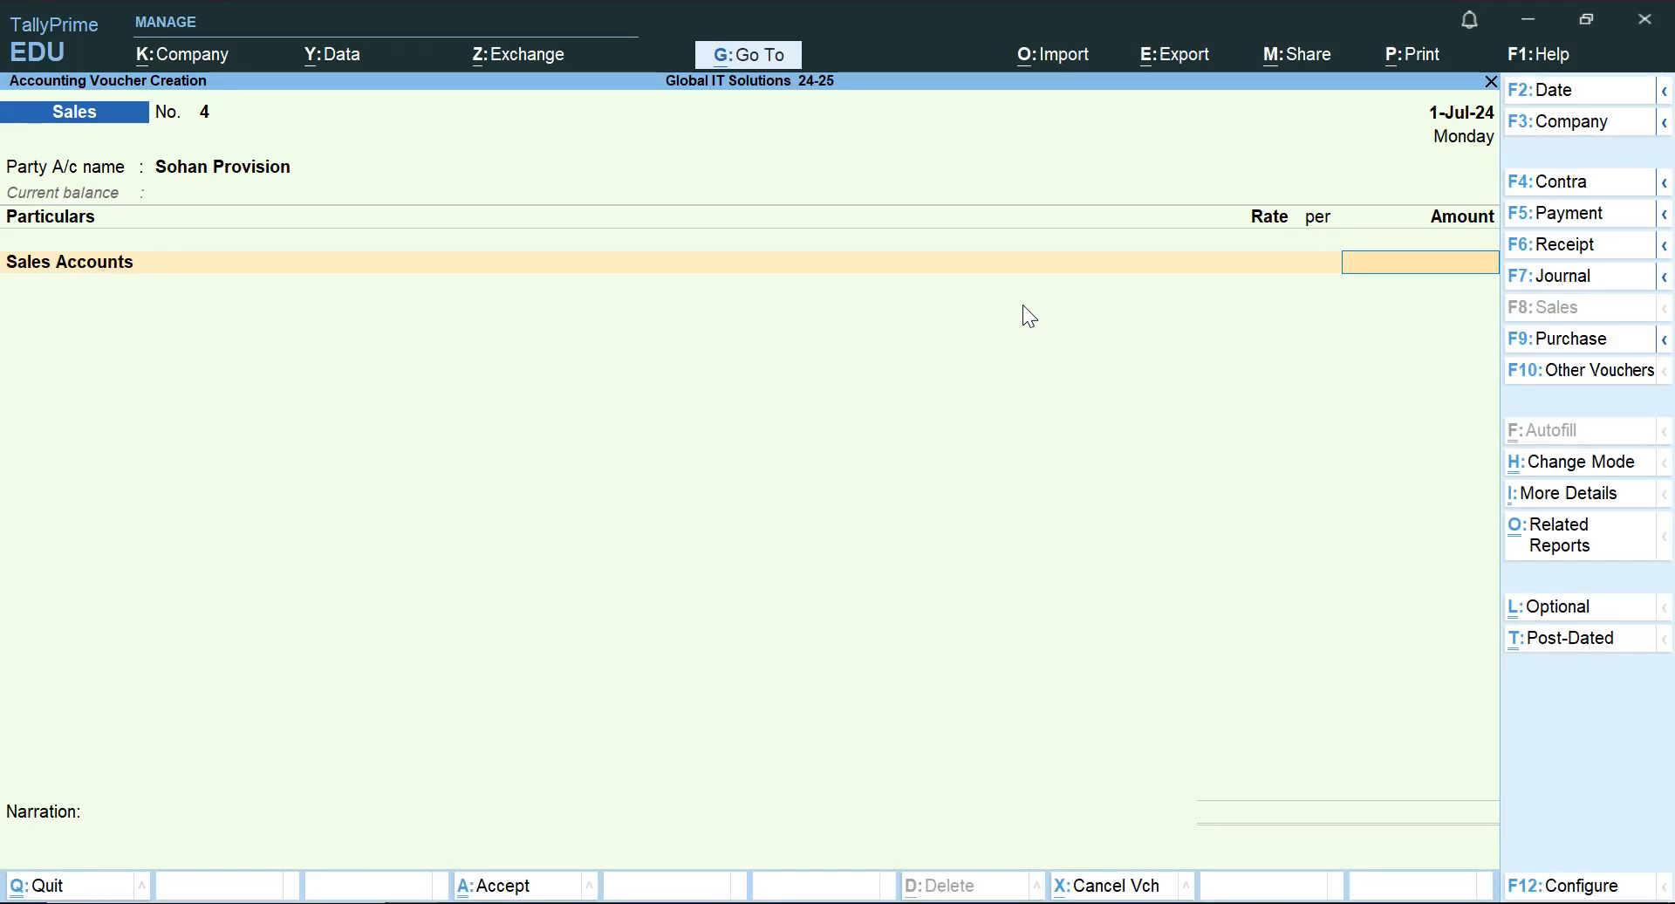
text(33000)
key(Return)
key(Return)
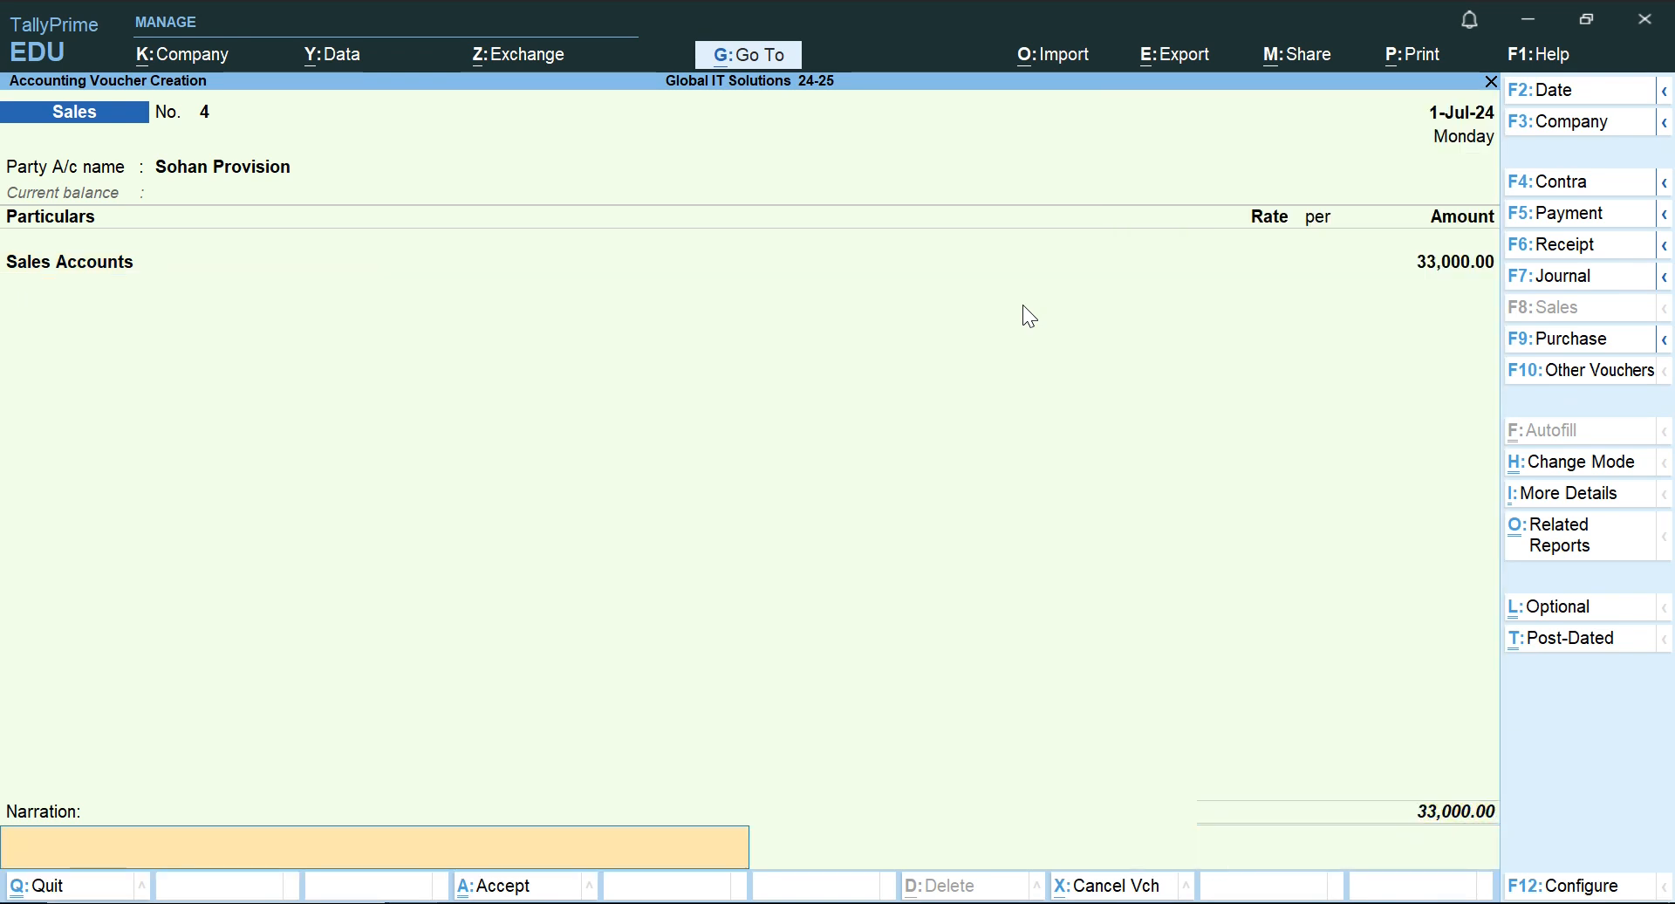
key(Return)
key(Return)
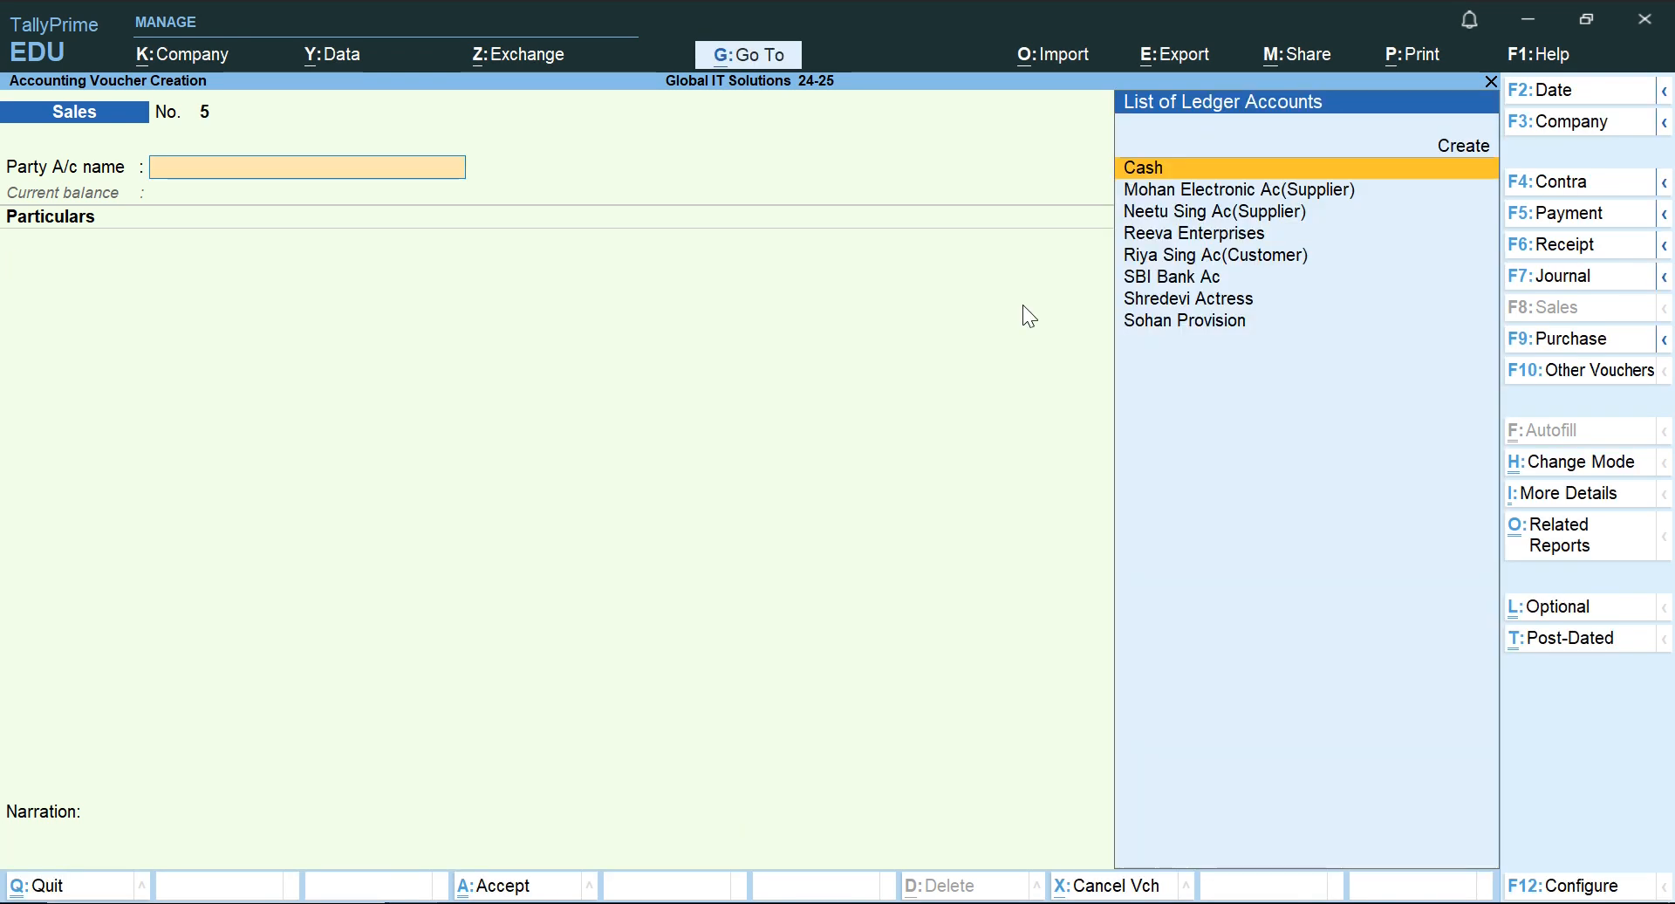
Read the 1.10.2024 transaction in the Word document, then start a Receipt voucher in TallyPrime crediting Sohan Provision with 33,000.
key(alt+Tab)
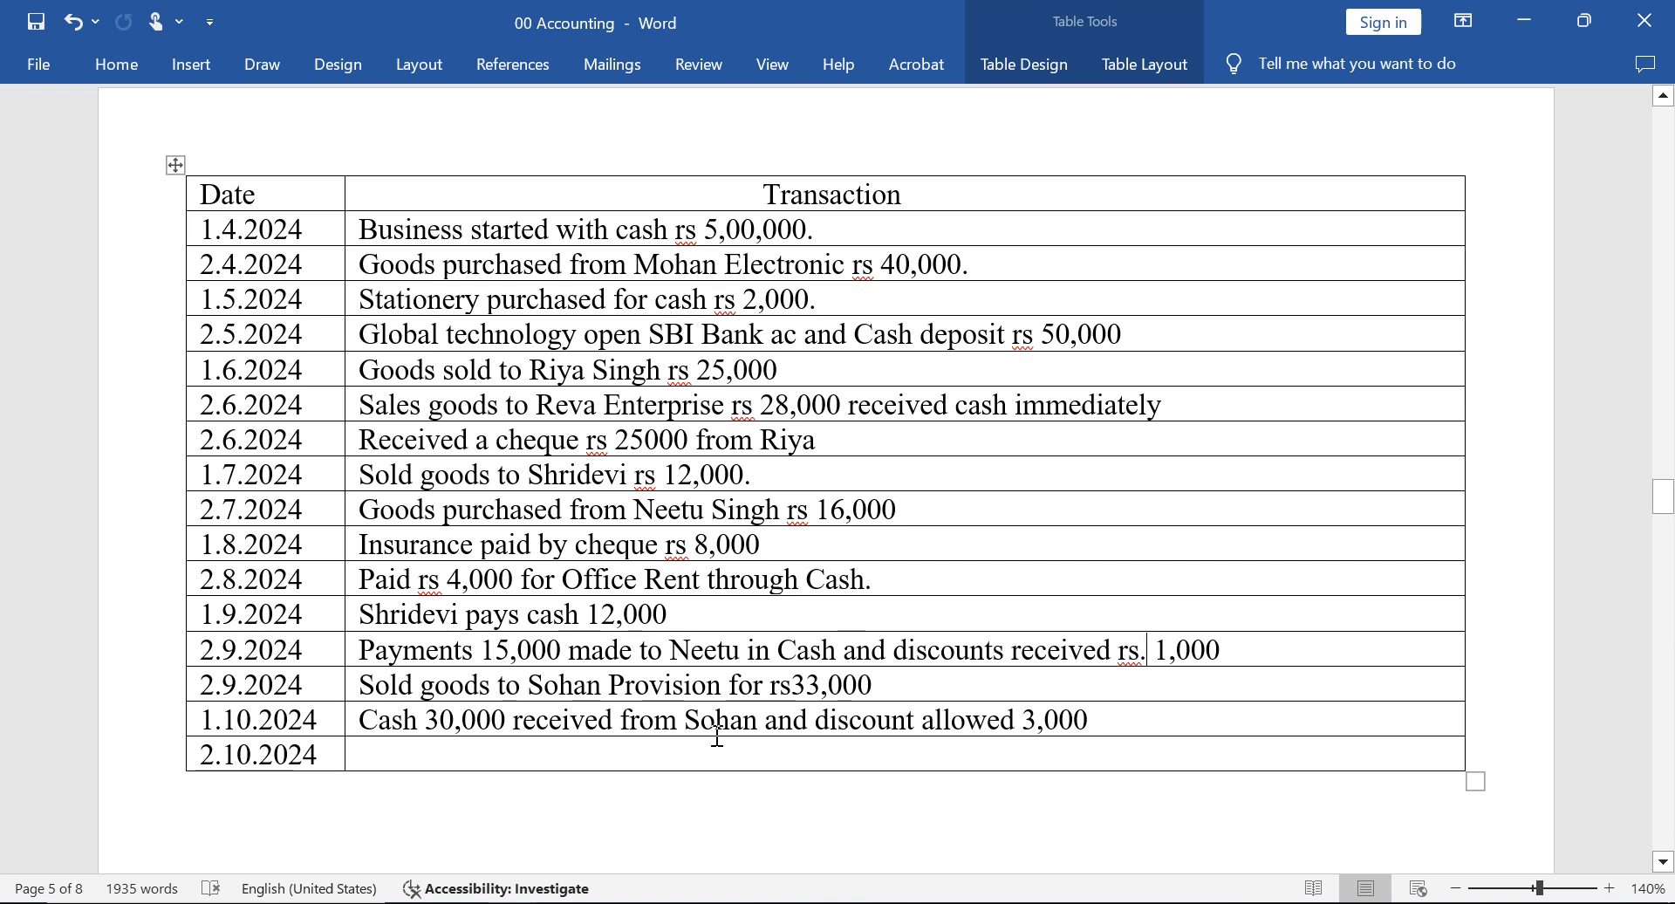
key(alt+Tab)
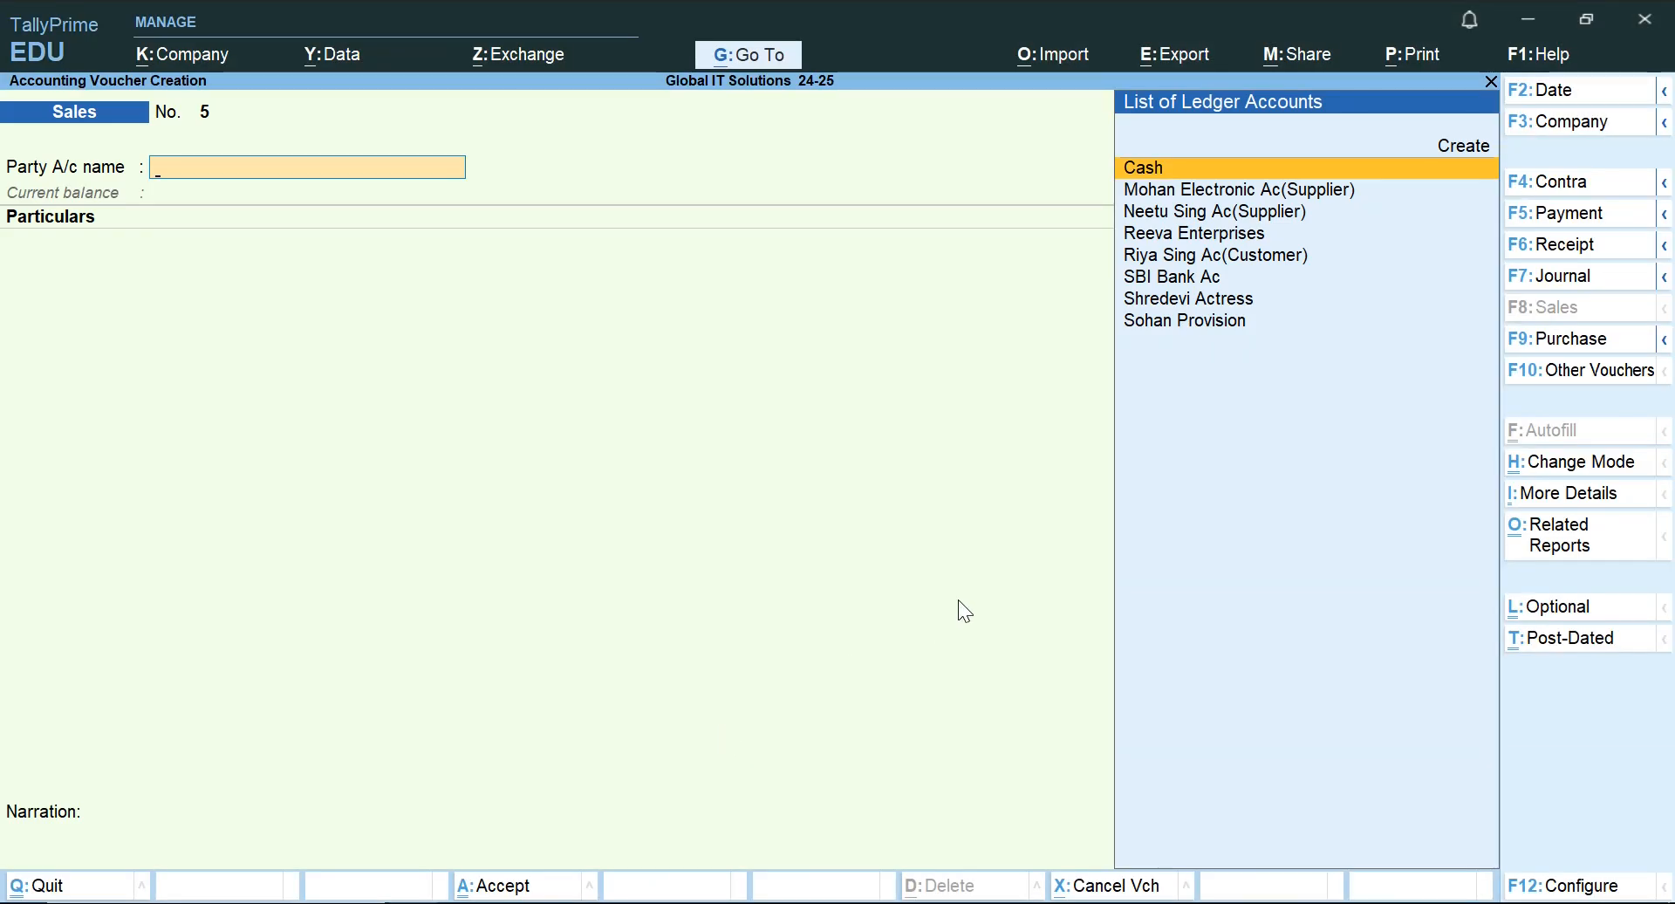
click(1590, 248)
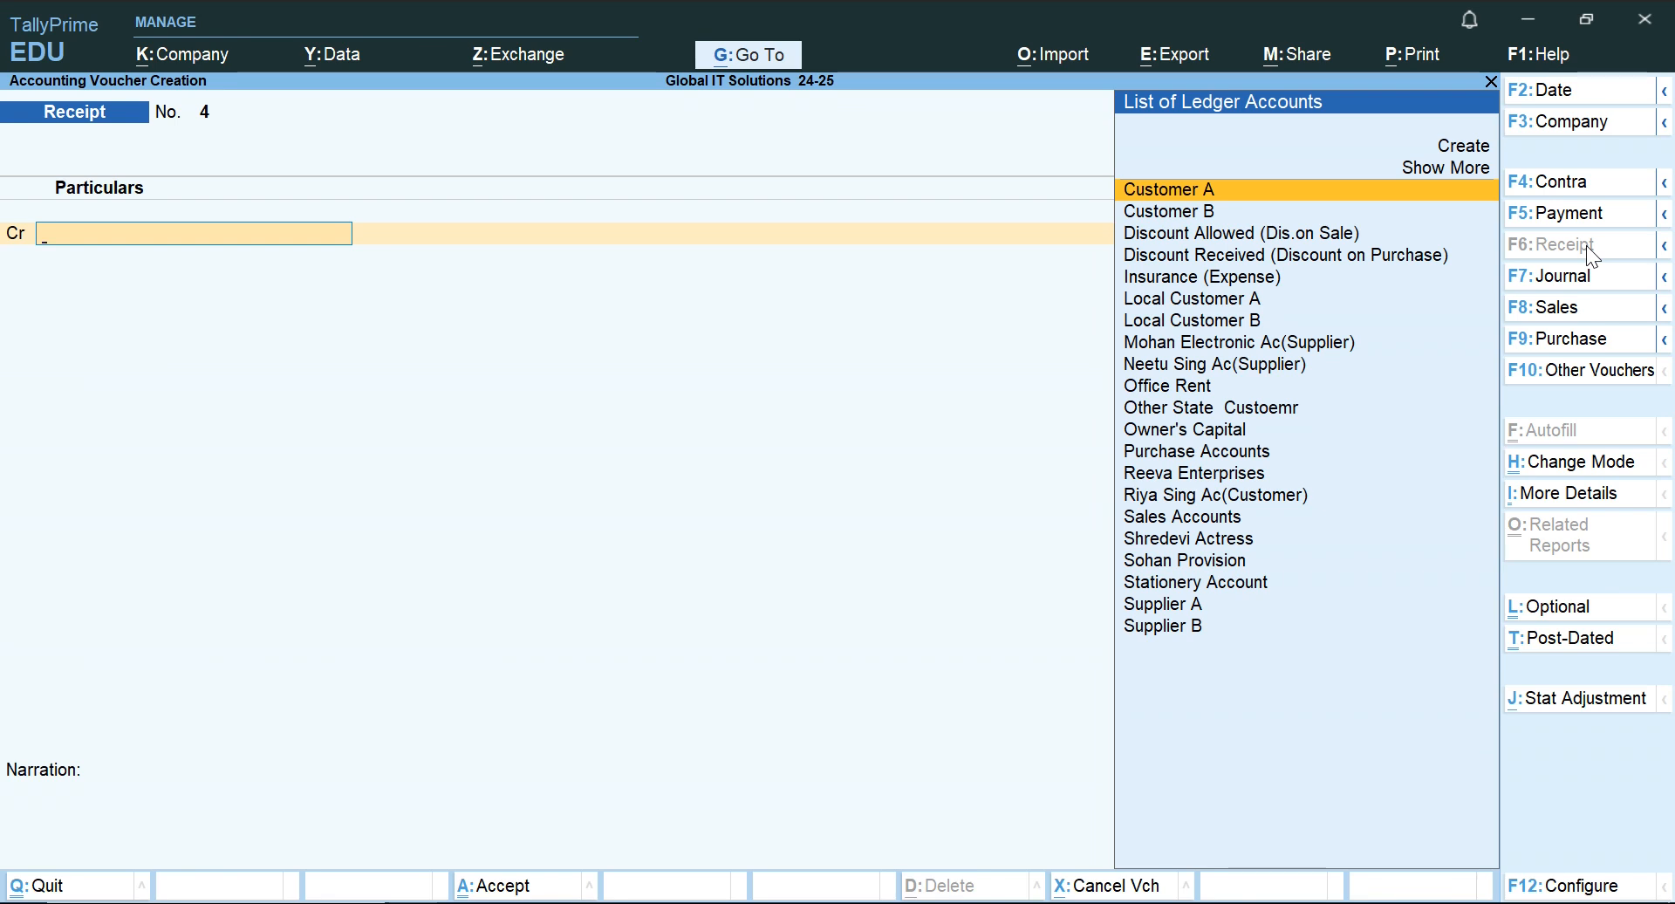
text(So)
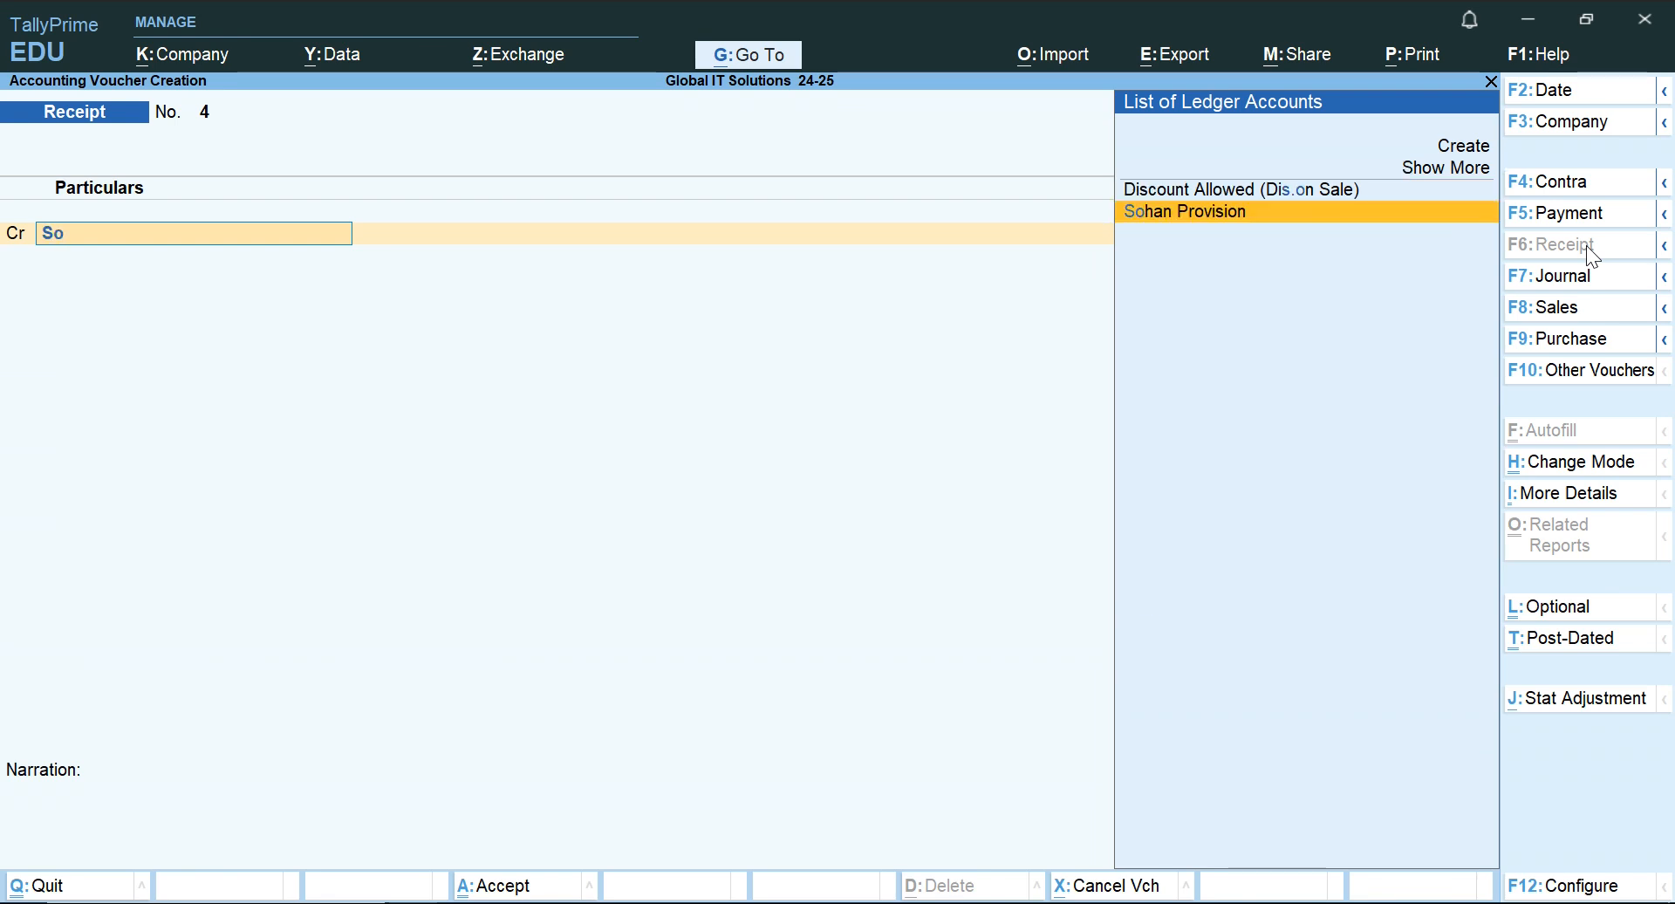
key(Return)
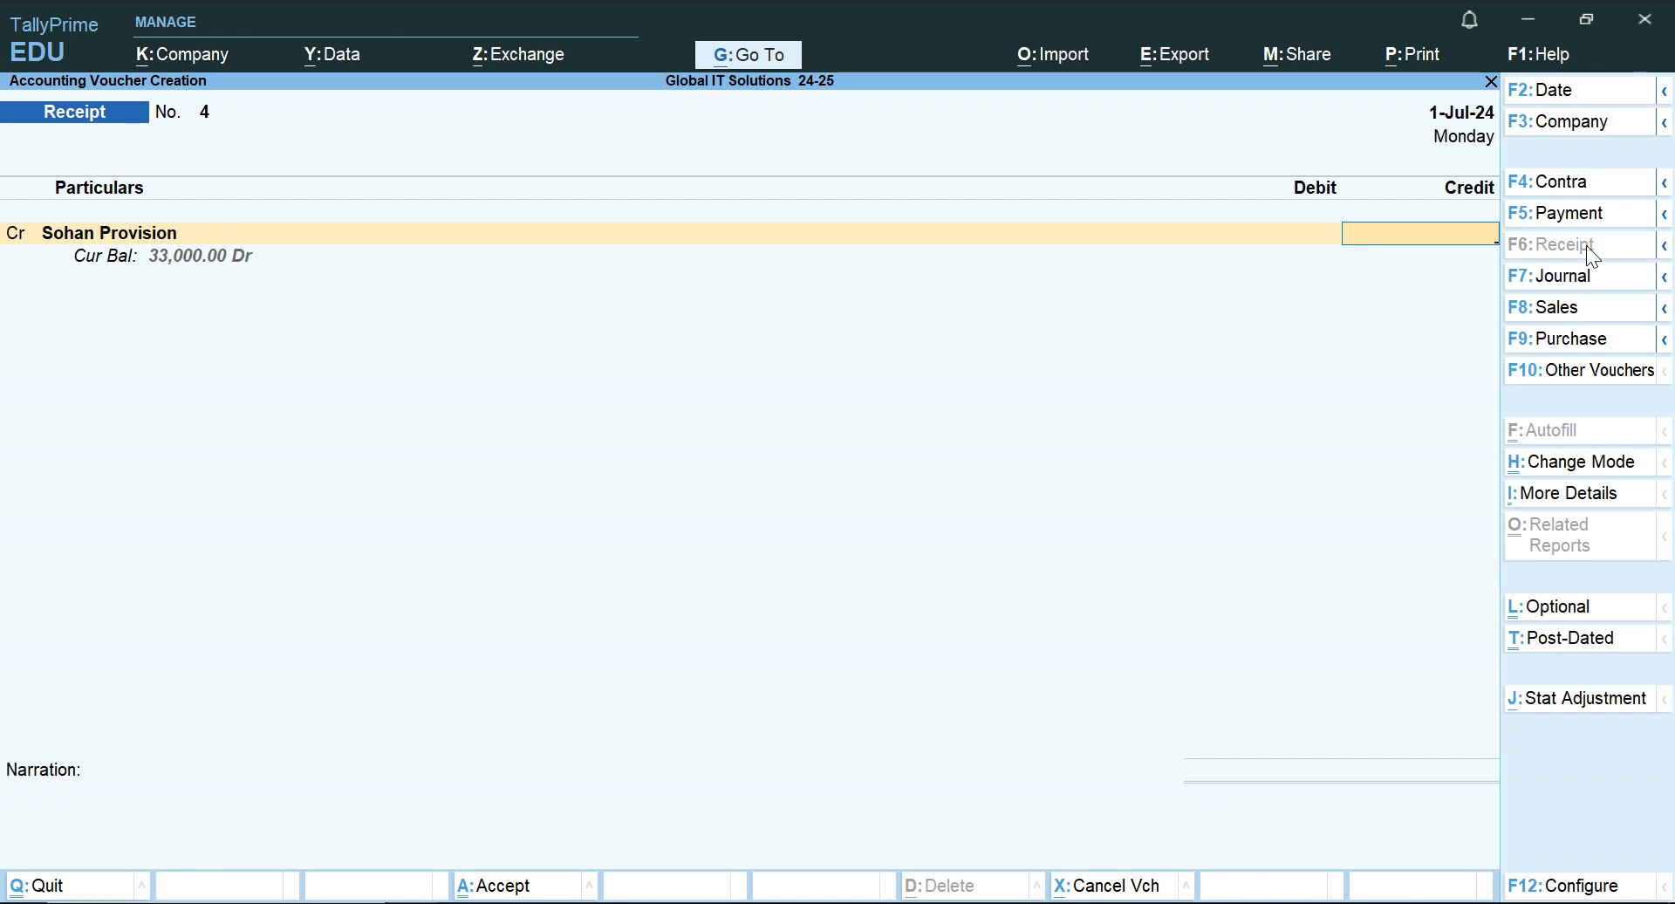
text(33,000)
key(Return)
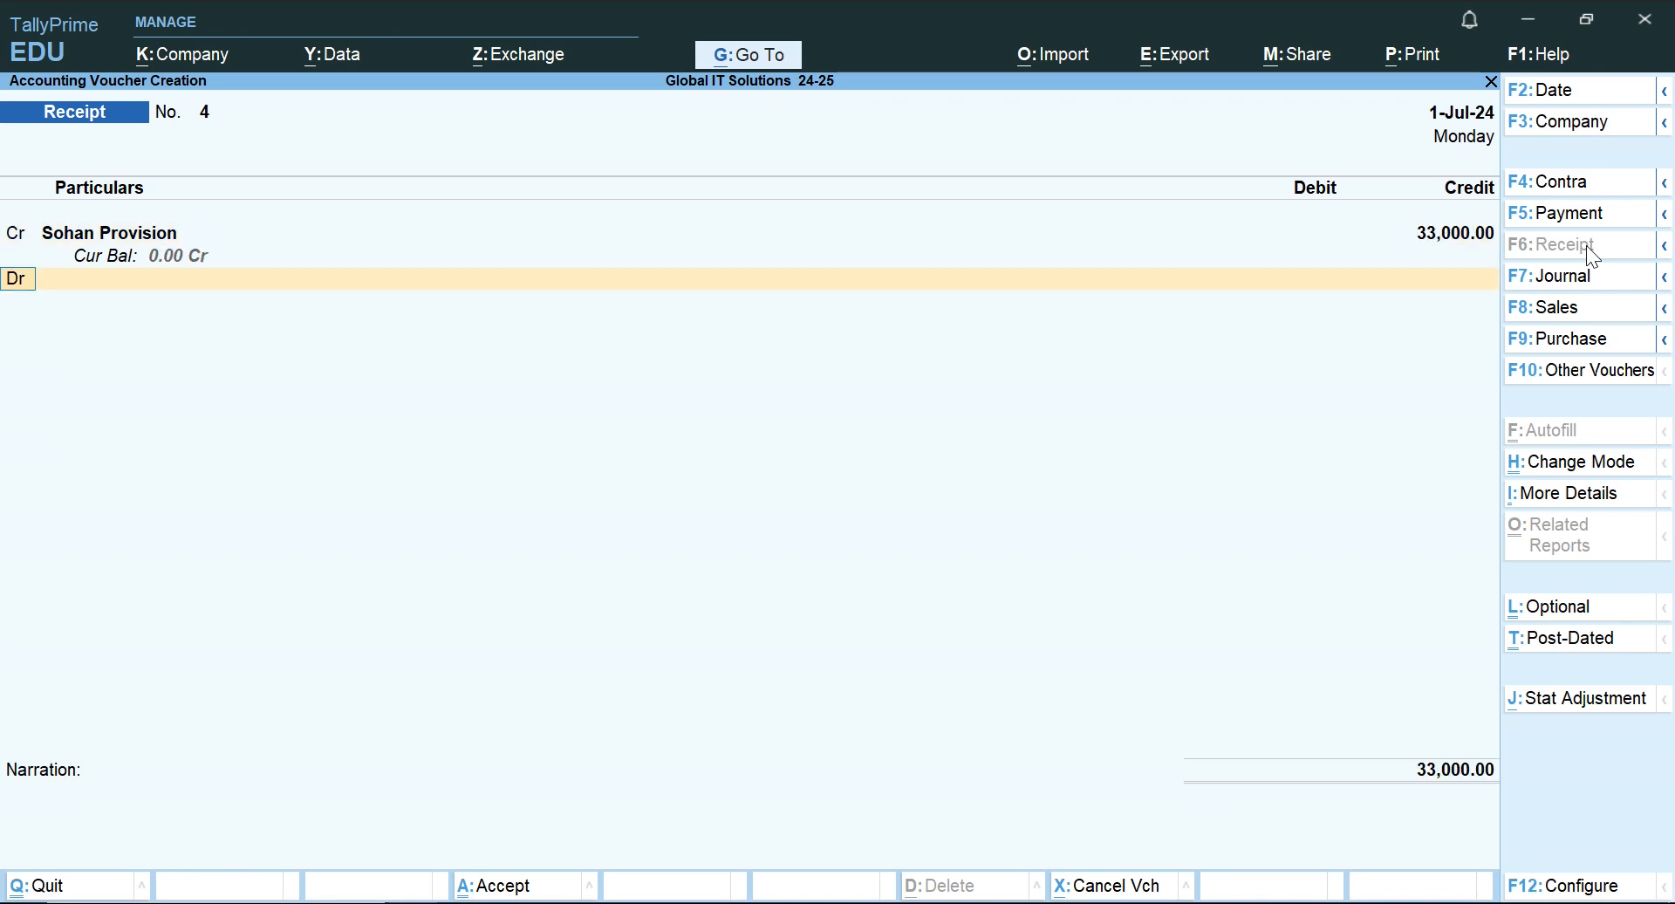
Debit Cash with 30,000 in the Receipt voucher and start another debit line.
key(Return)
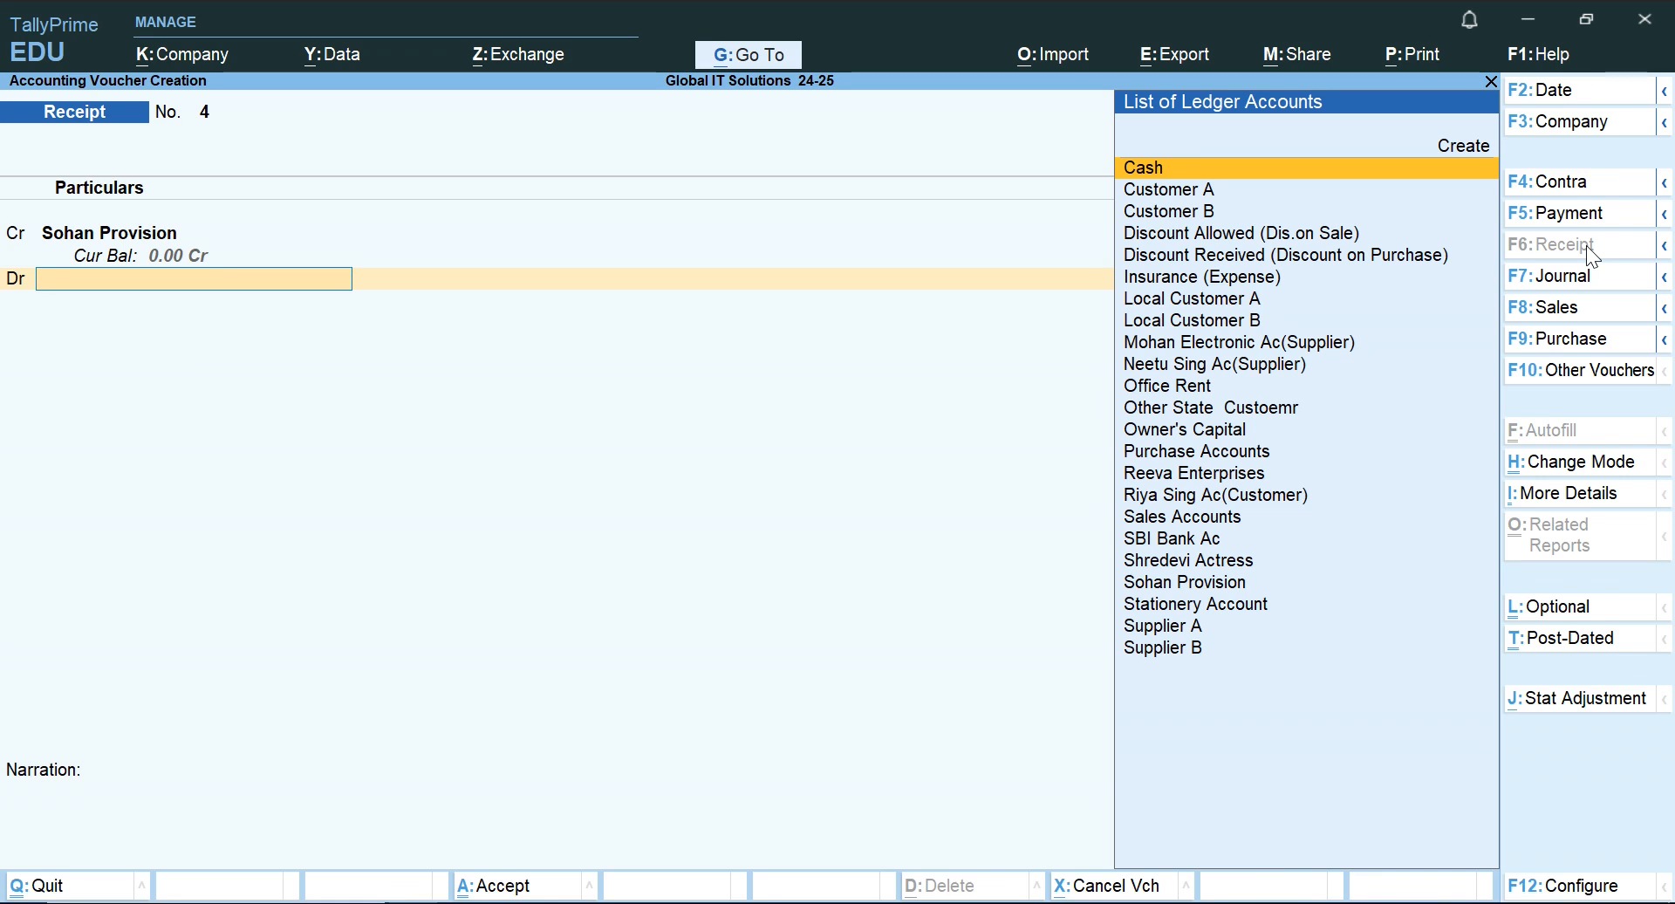
text(as)
key(Return)
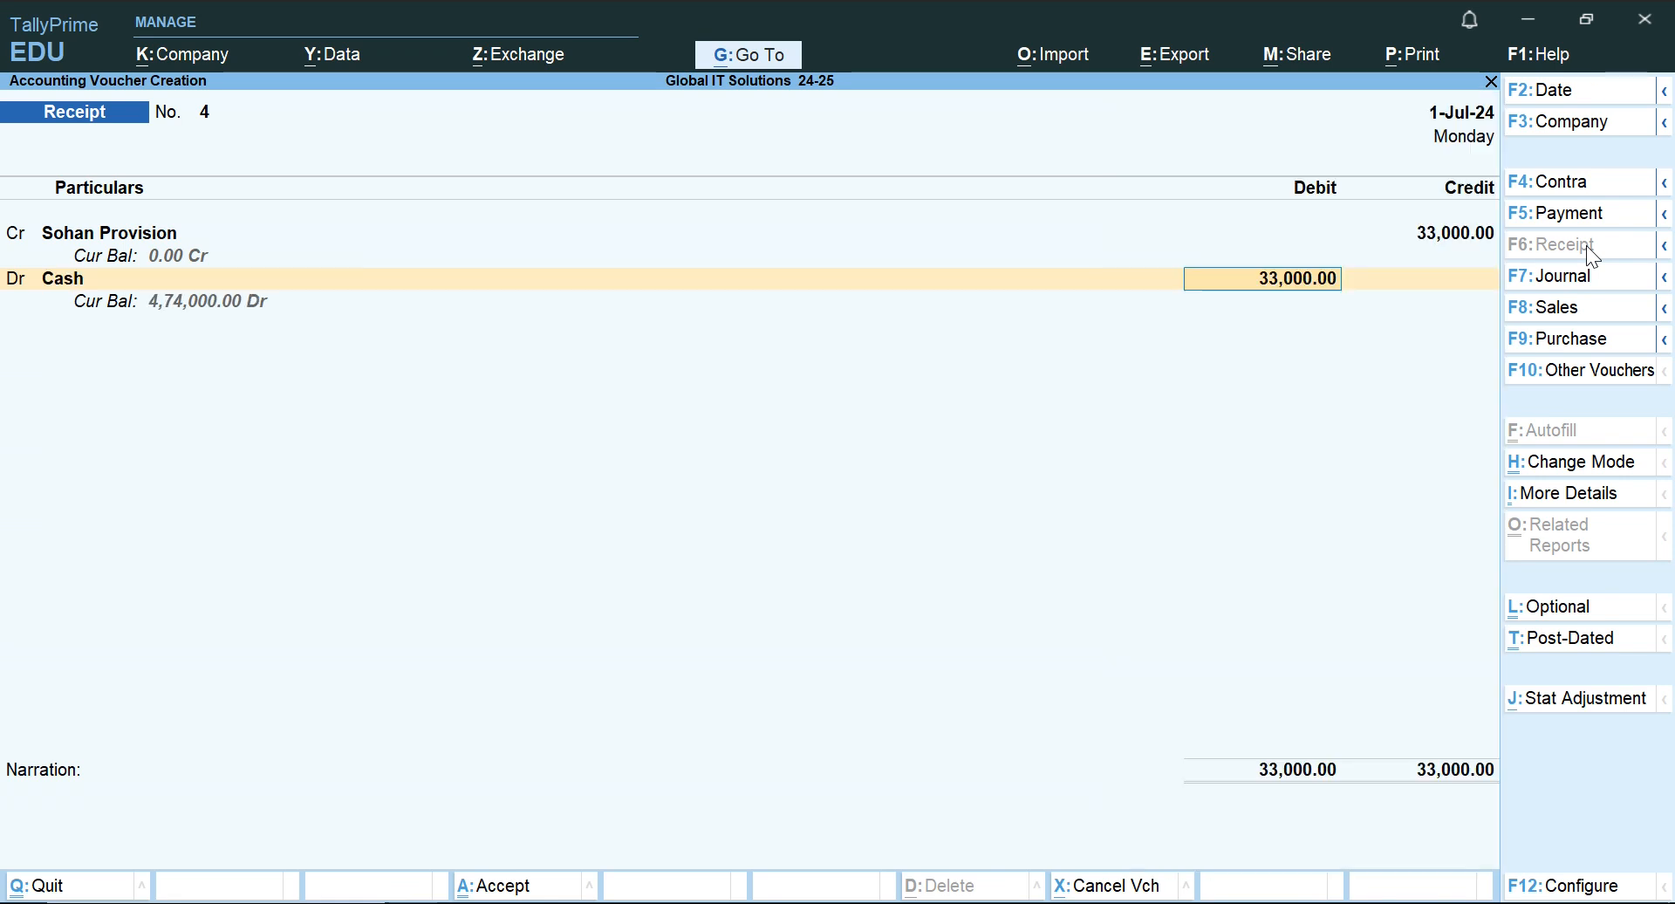
text(30,000)
key(Return)
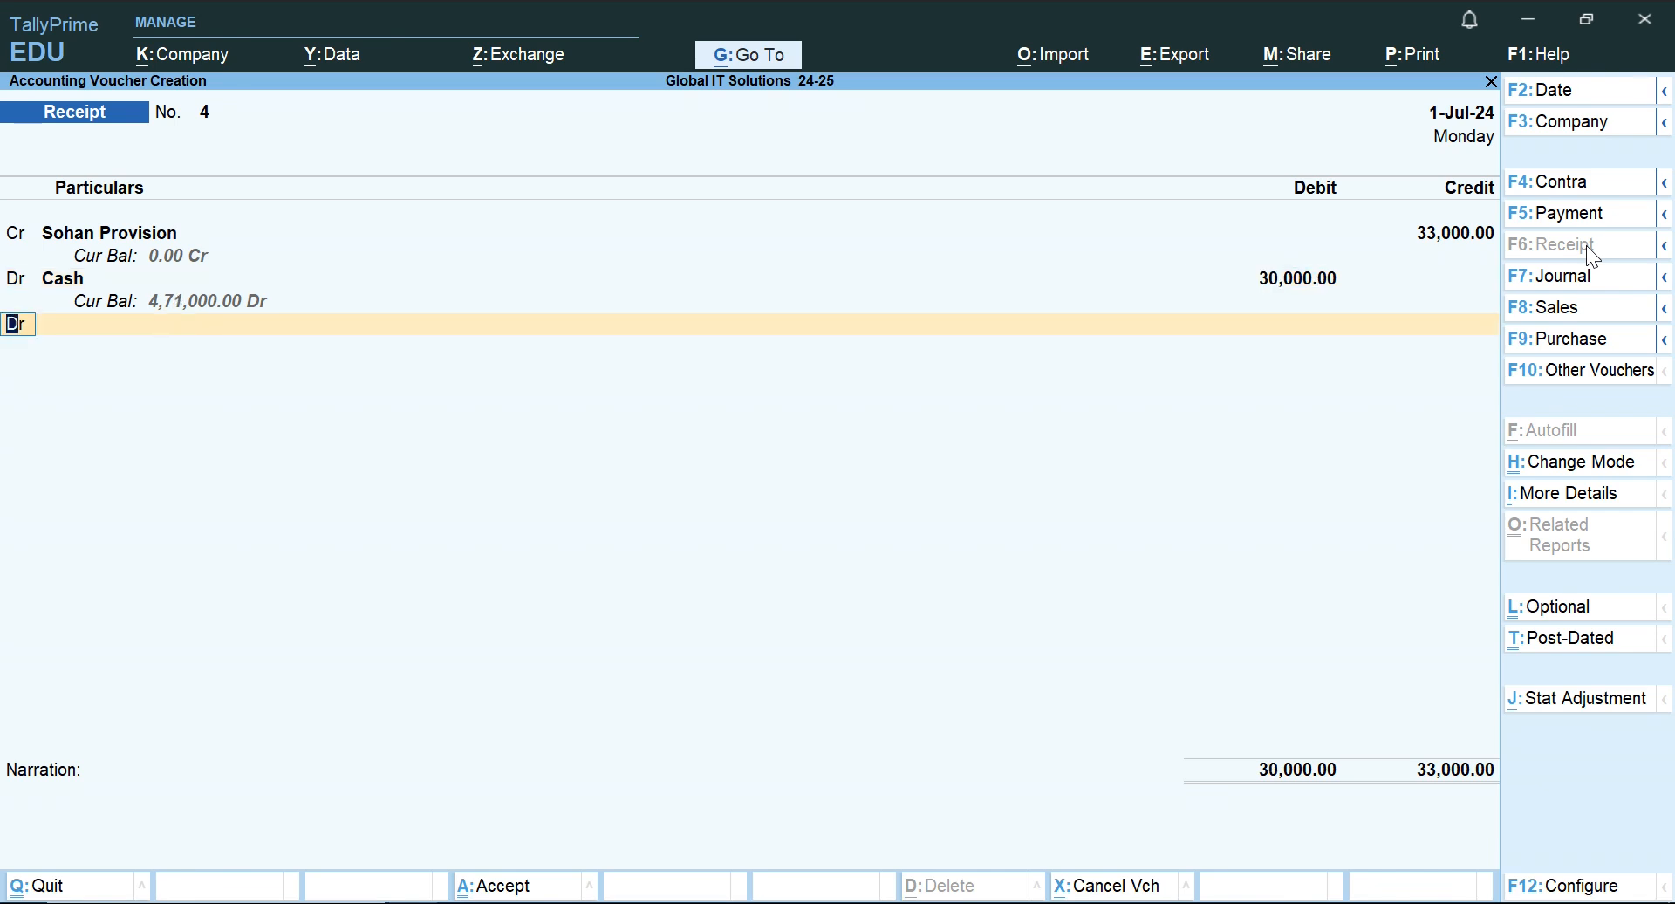
key(Return)
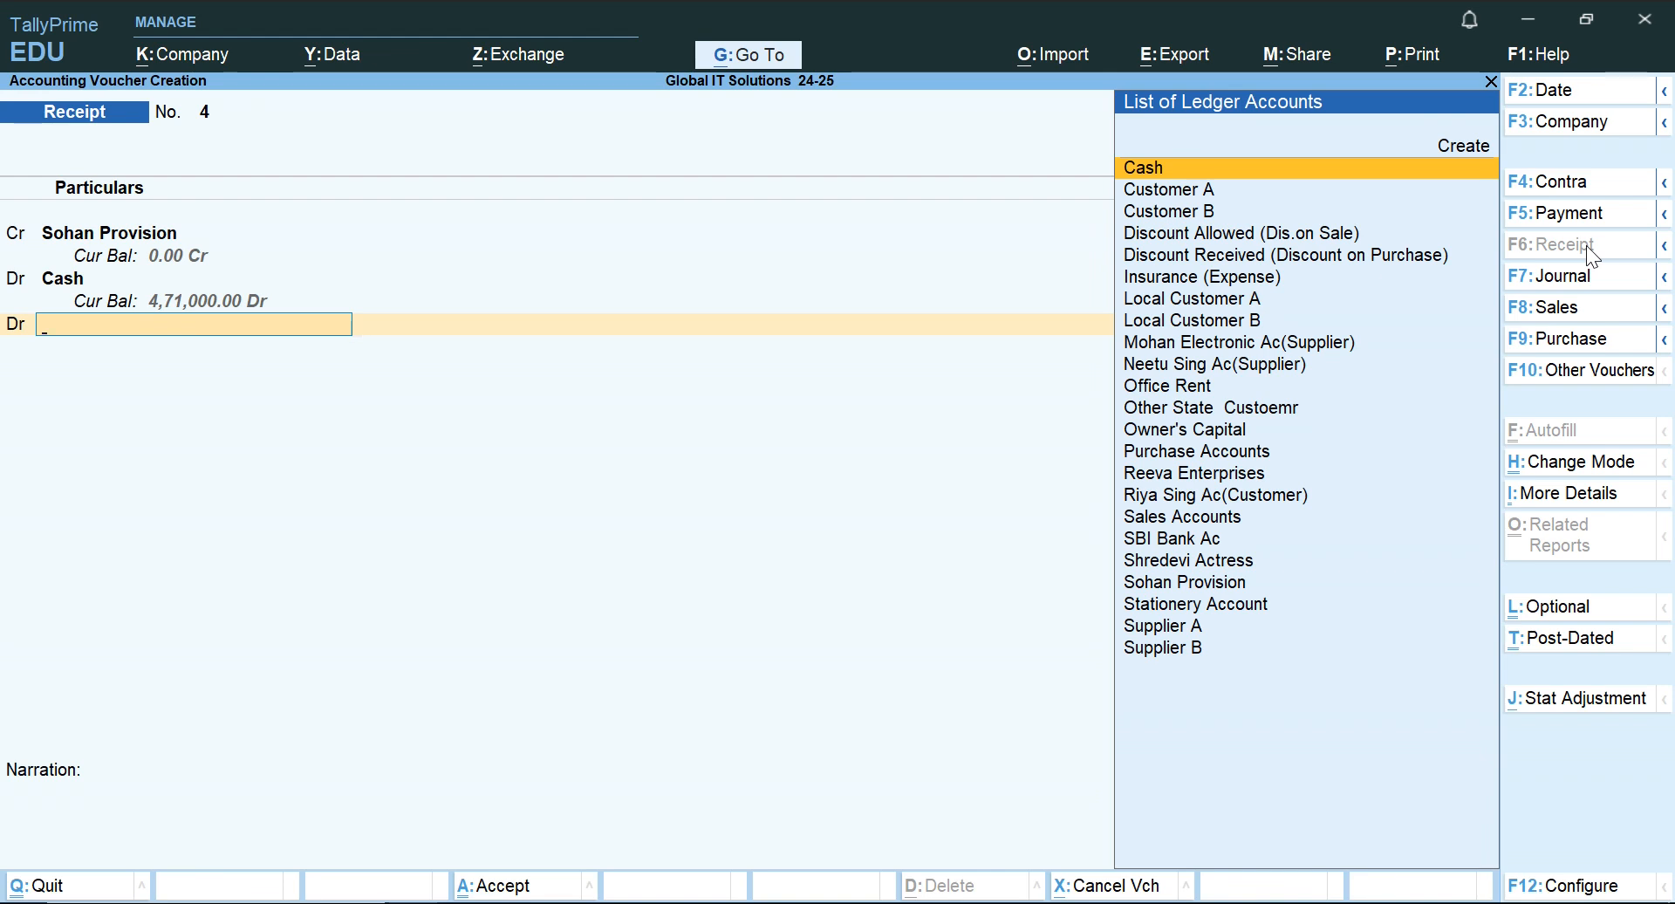
Debit Discount Allowed (Dis.on Sale) with 3,000 in the Receipt voucher and save it without a narration.
text(d)
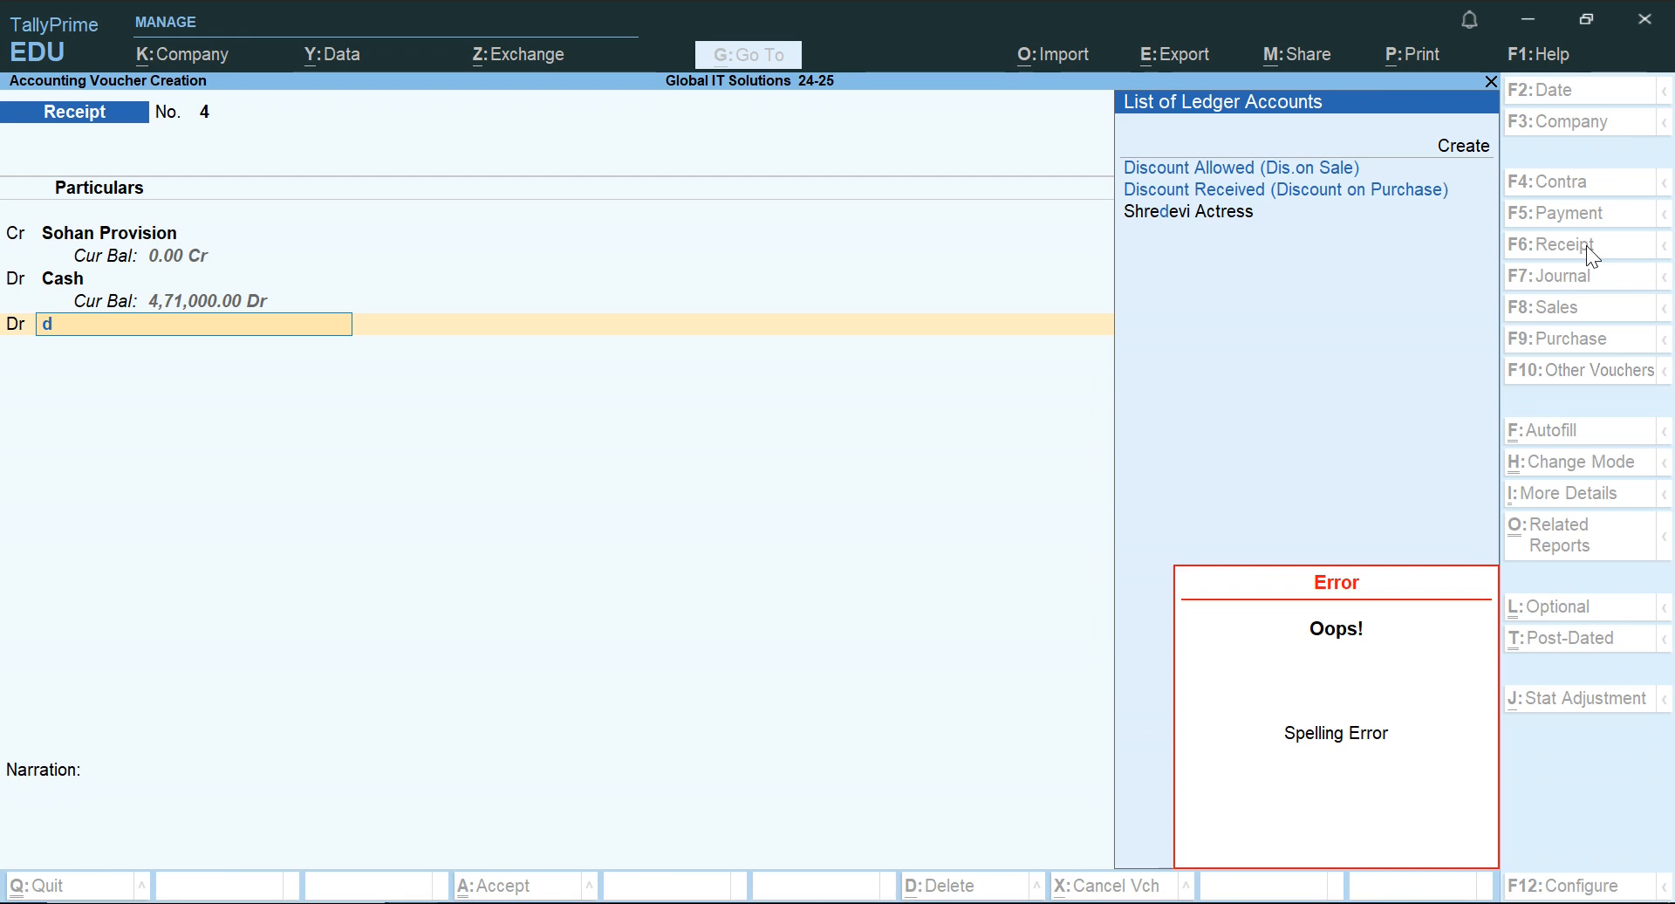
key(Return)
key(BackSpace)
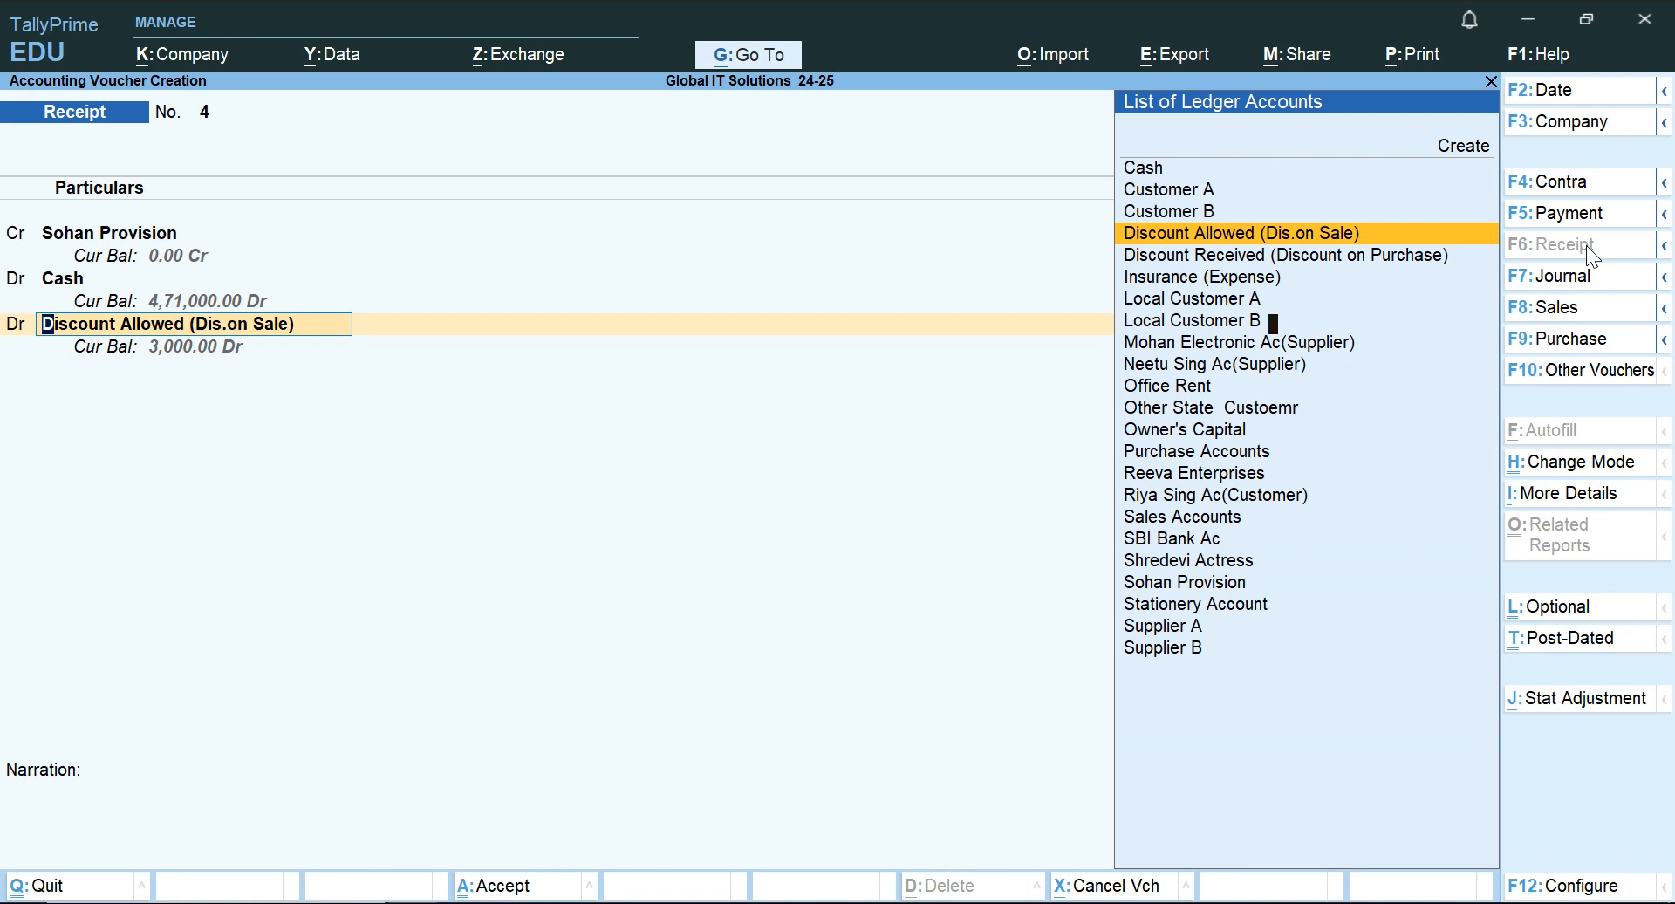
key(Return)
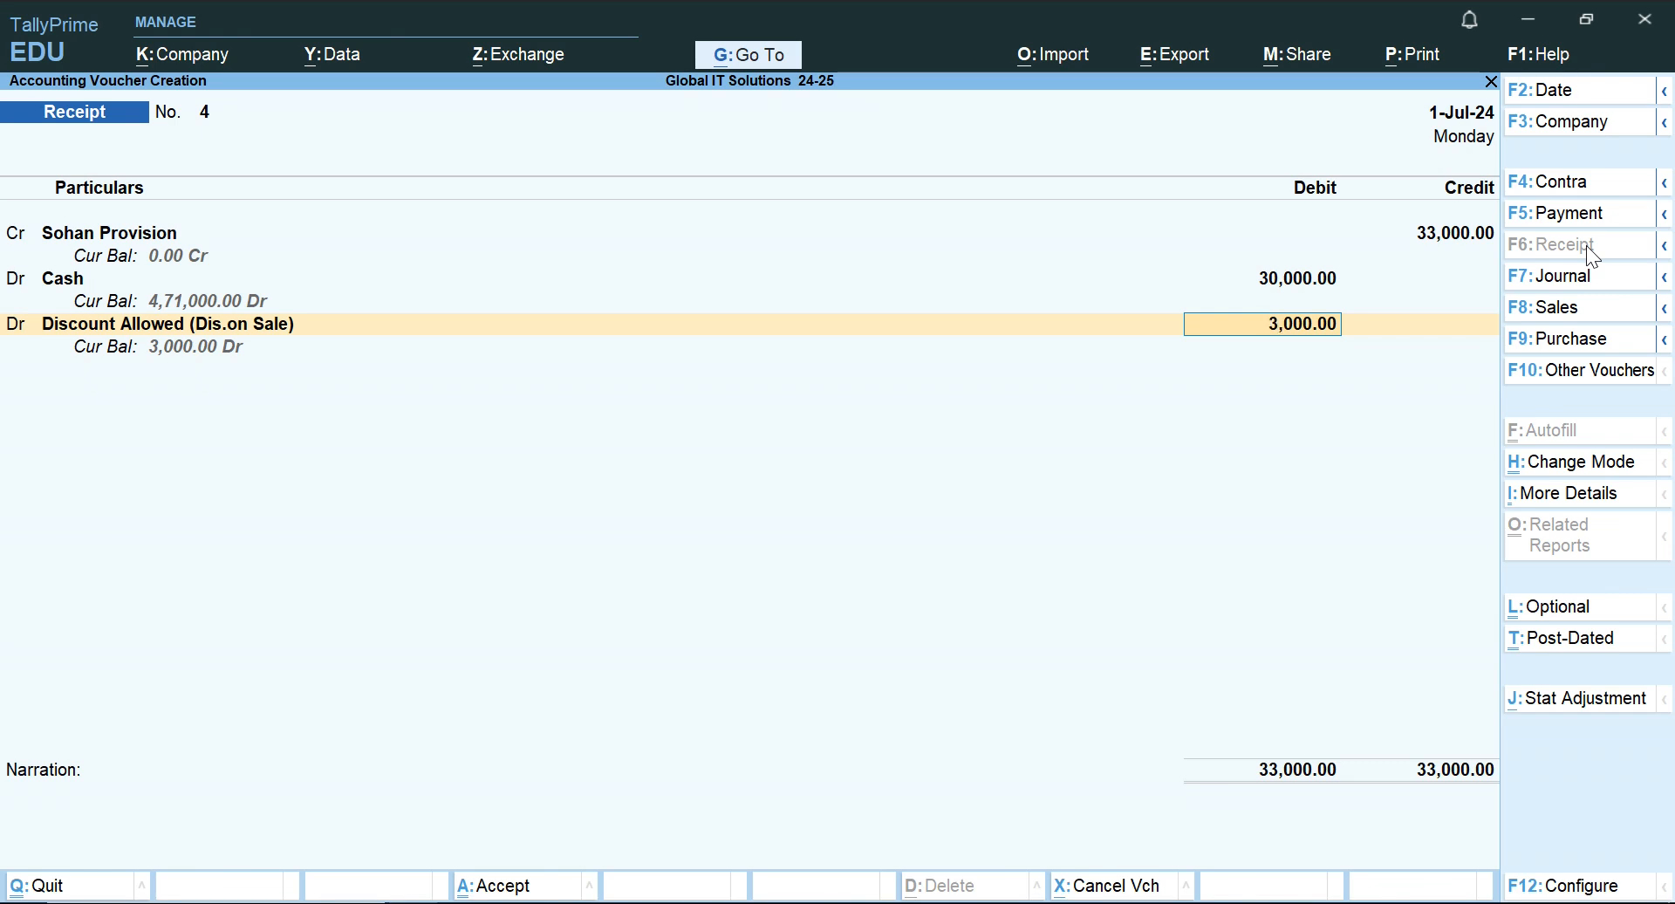
key(Return)
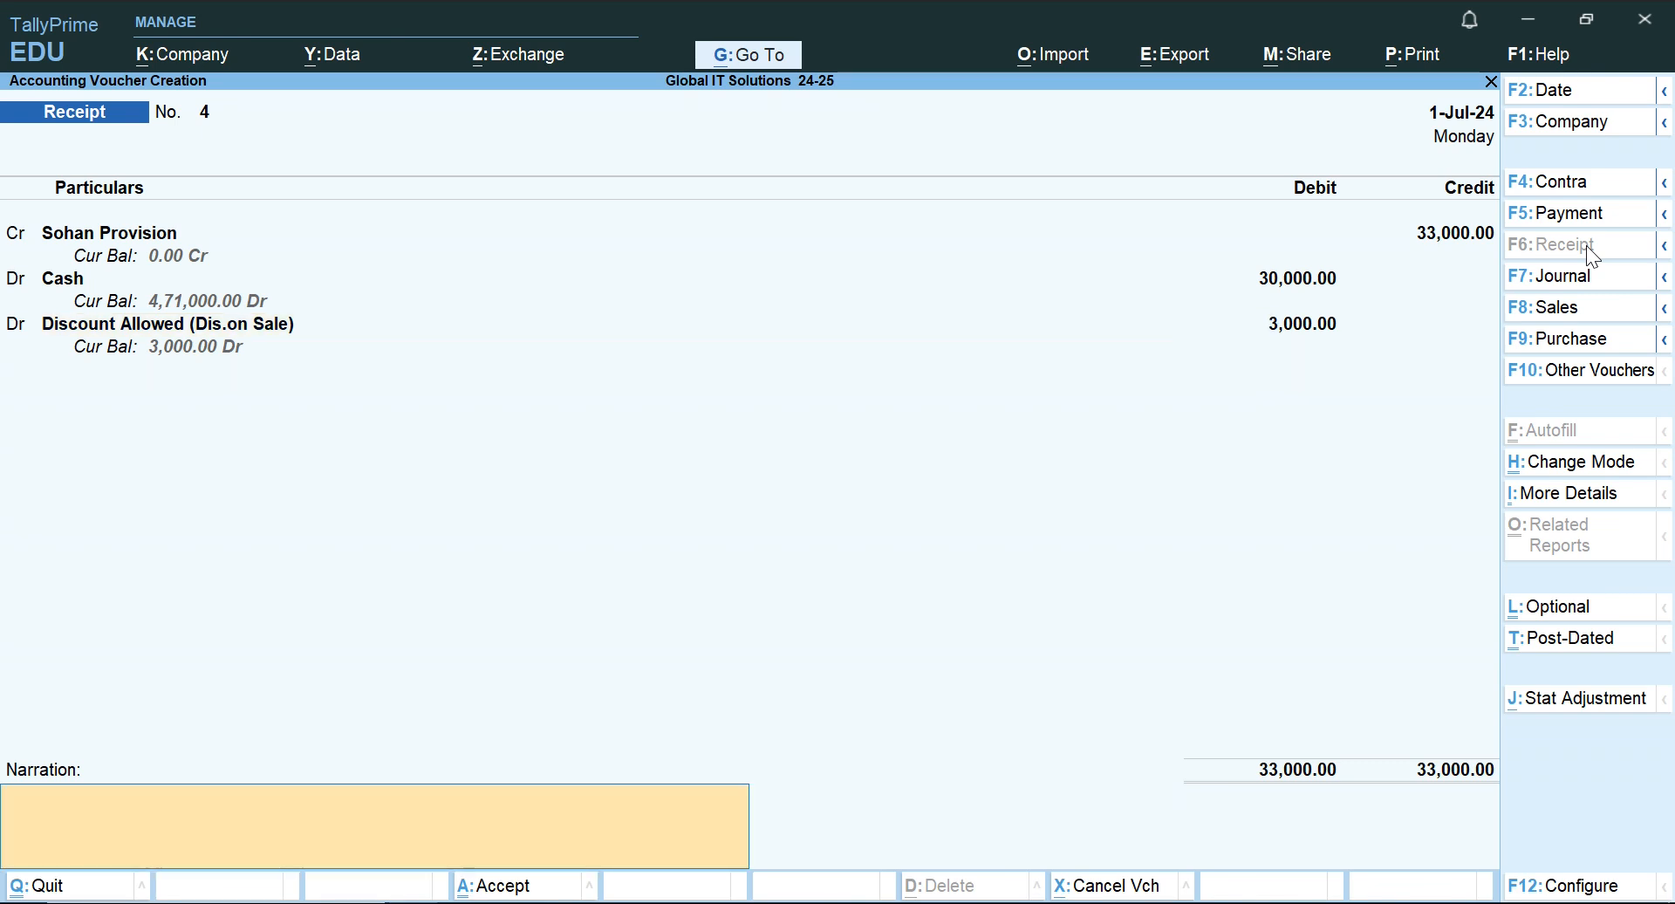
key(Return)
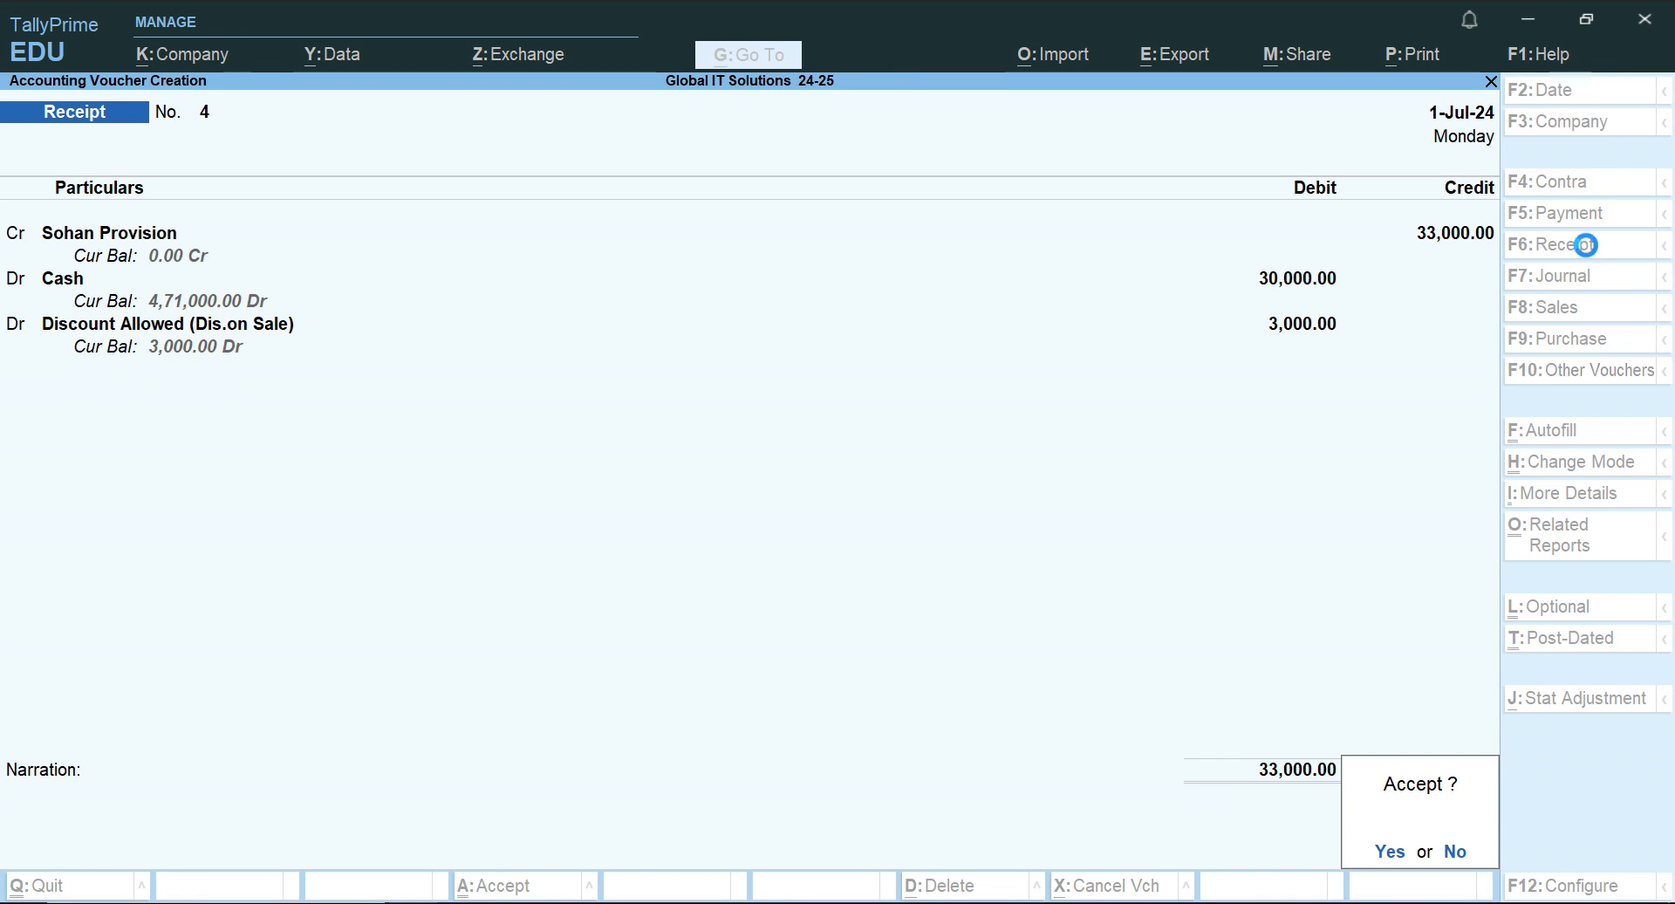
Switch to the Word document and check the transaction table for any entries still to record.
key(alt+Tab)
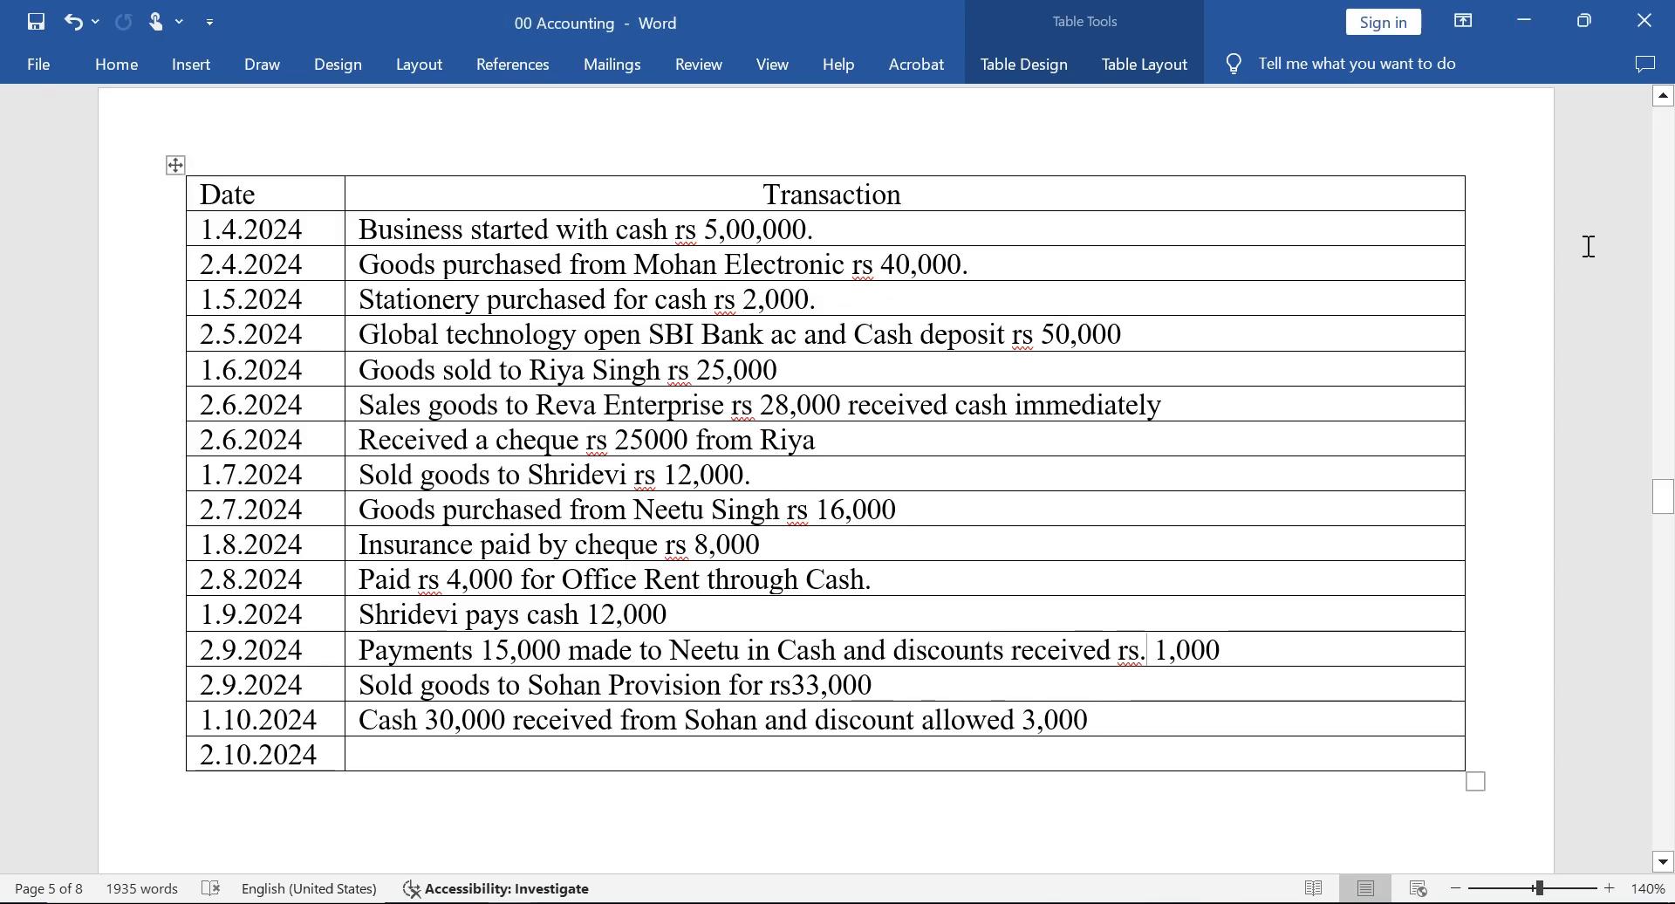
key(Down)
key(Down)
key(Down)
key(Down)
key(Down)
key(Down)
key(Down)
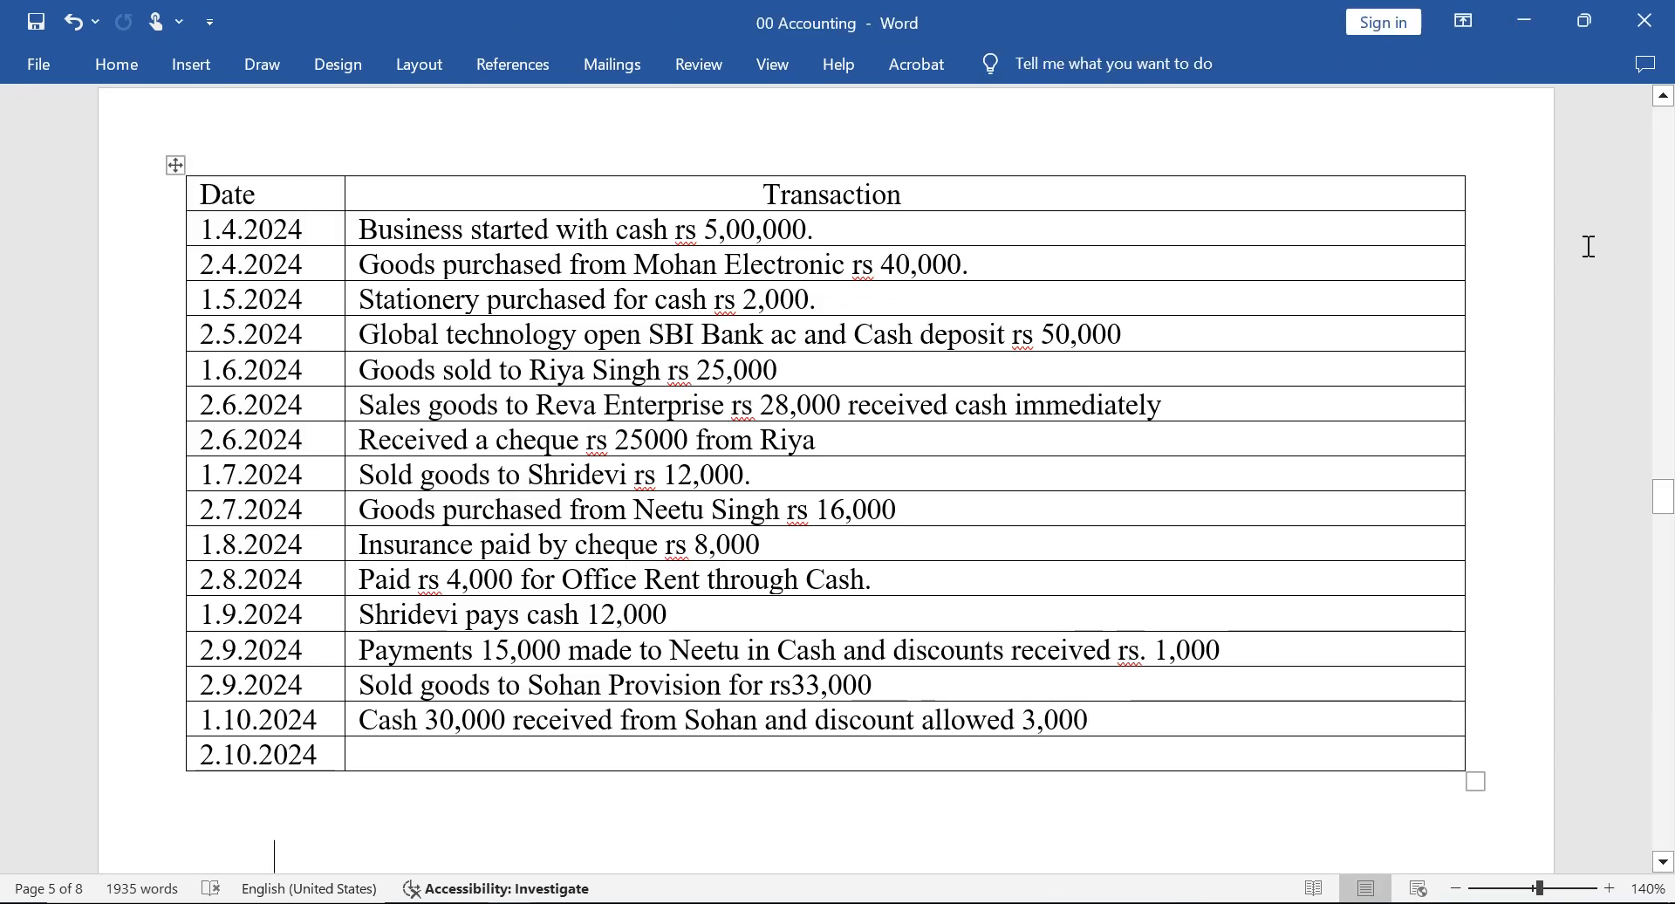
key(Down)
key(Up)
key(Up)
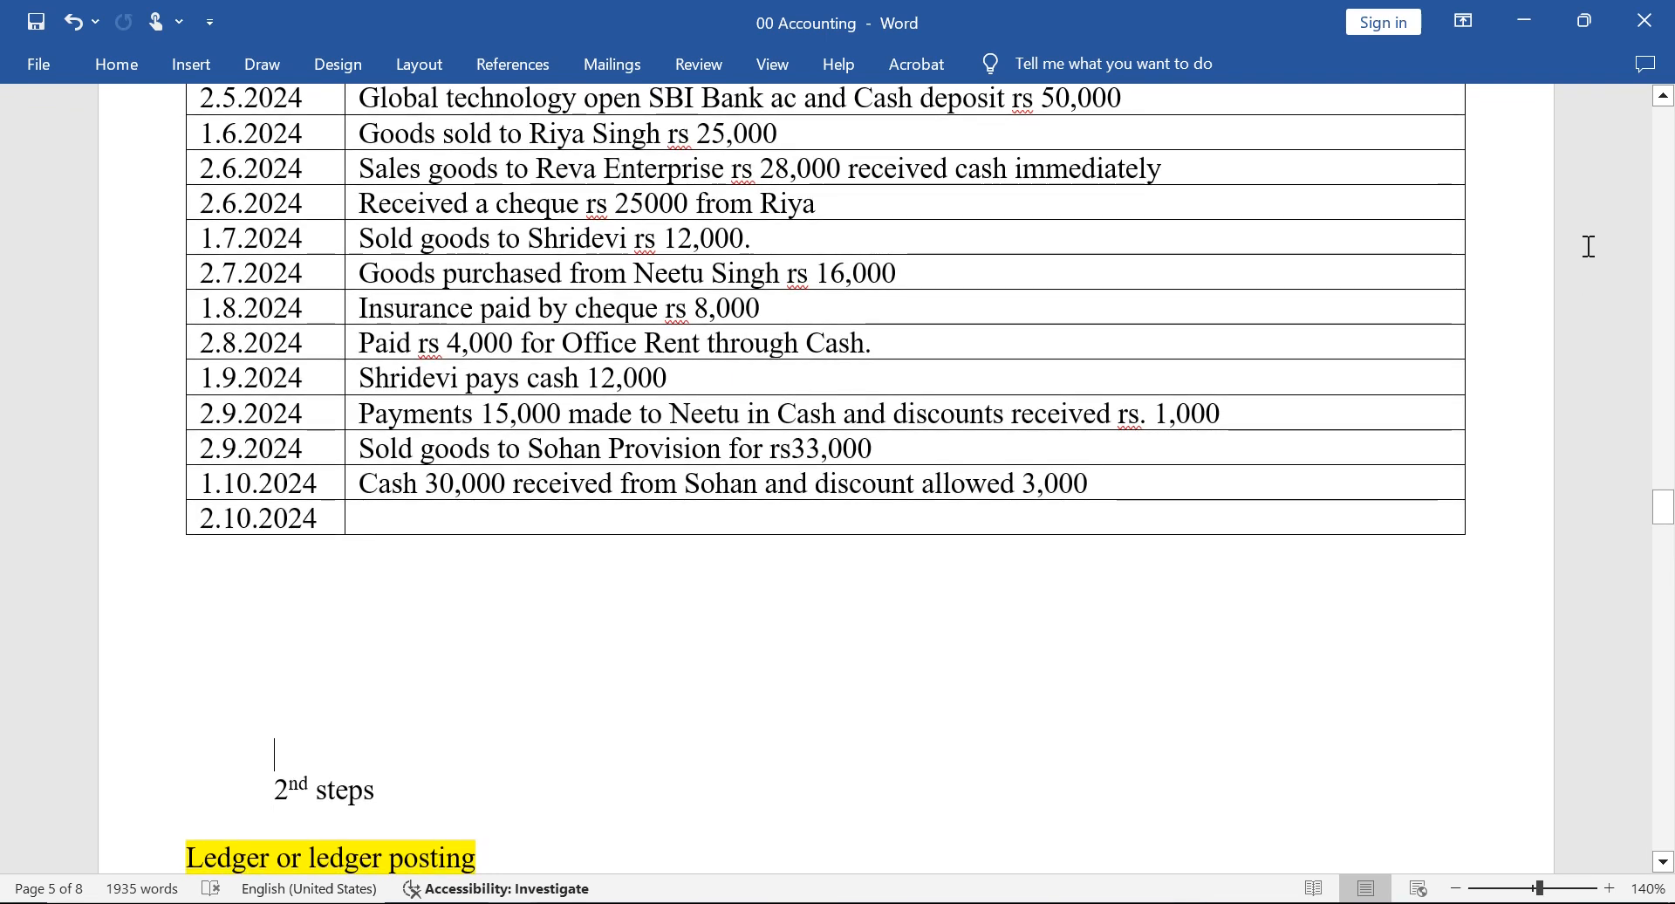
key(Up)
key(Up)
key(Up)
key(Up)
key(Up)
key(Up)
key(Up)
key(Up)
key(Up)
key(Up)
key(Up)
key(Up)
key(Up)
key(Up)
key(Up)
key(Up)
key(Up)
key(Up)
key(Up)
key(Up)
key(Up)
key(Up)
key(Up)
key(Up)
key(Up)
key(Up)
key(Up)
key(Up)
key(Up)
key(Down)
key(Down)
key(Down)
key(Down)
key(Down)
key(Down)
key(Down)
key(Down)
key(Down)
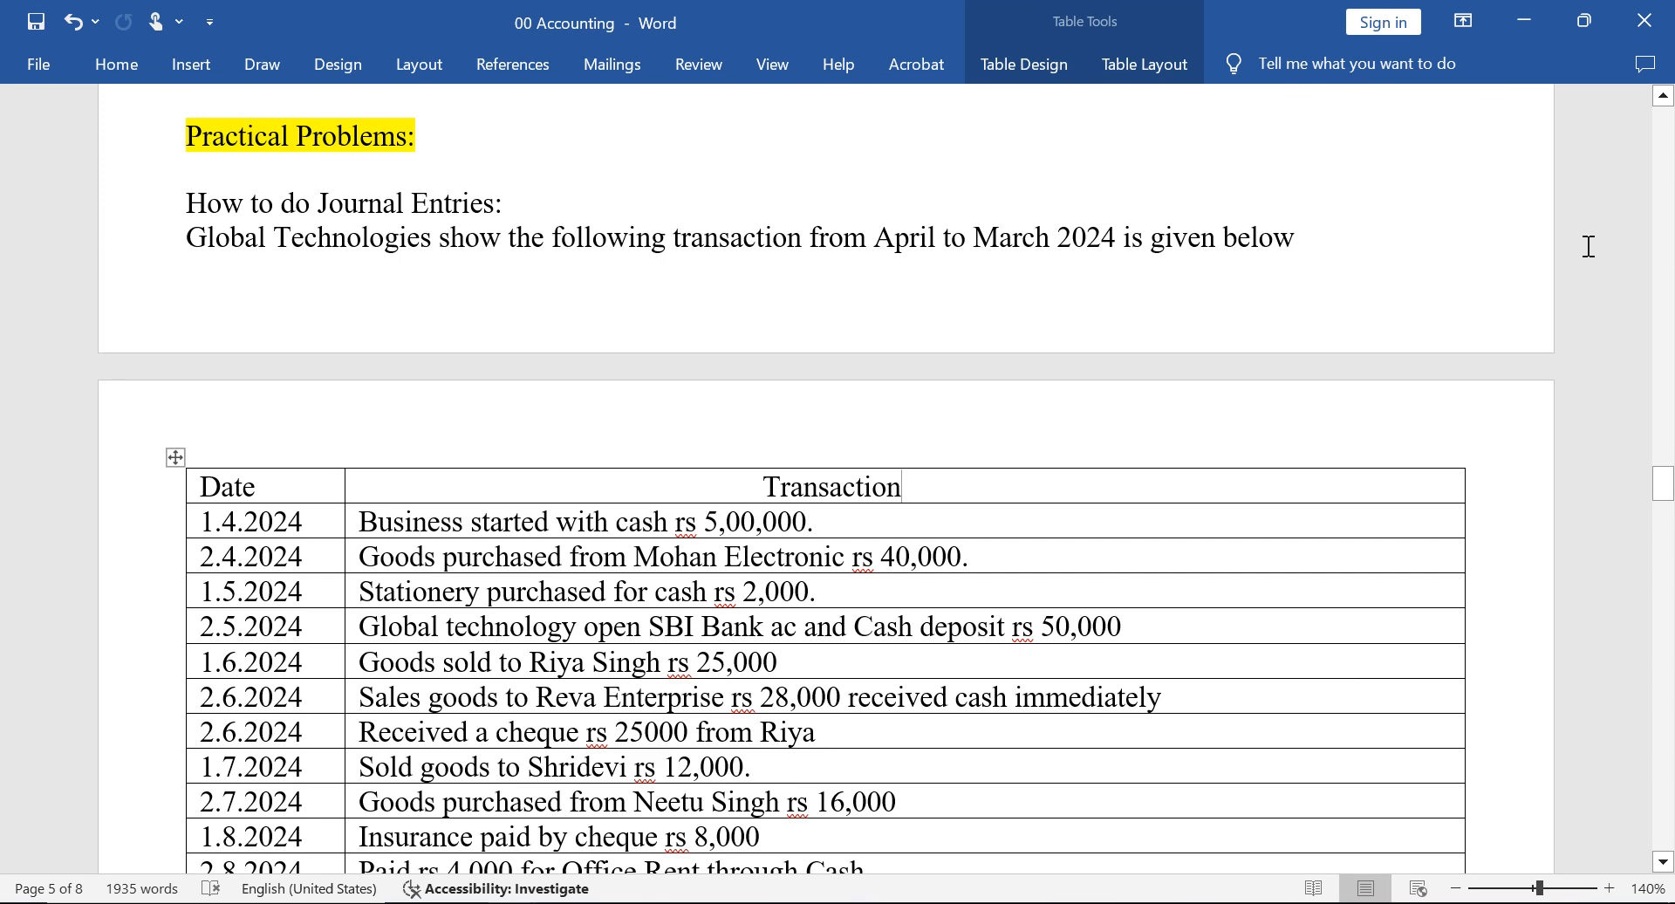
Switch back to TallyPrime, leave voucher creation and open the Day Book.
key(alt+Tab)
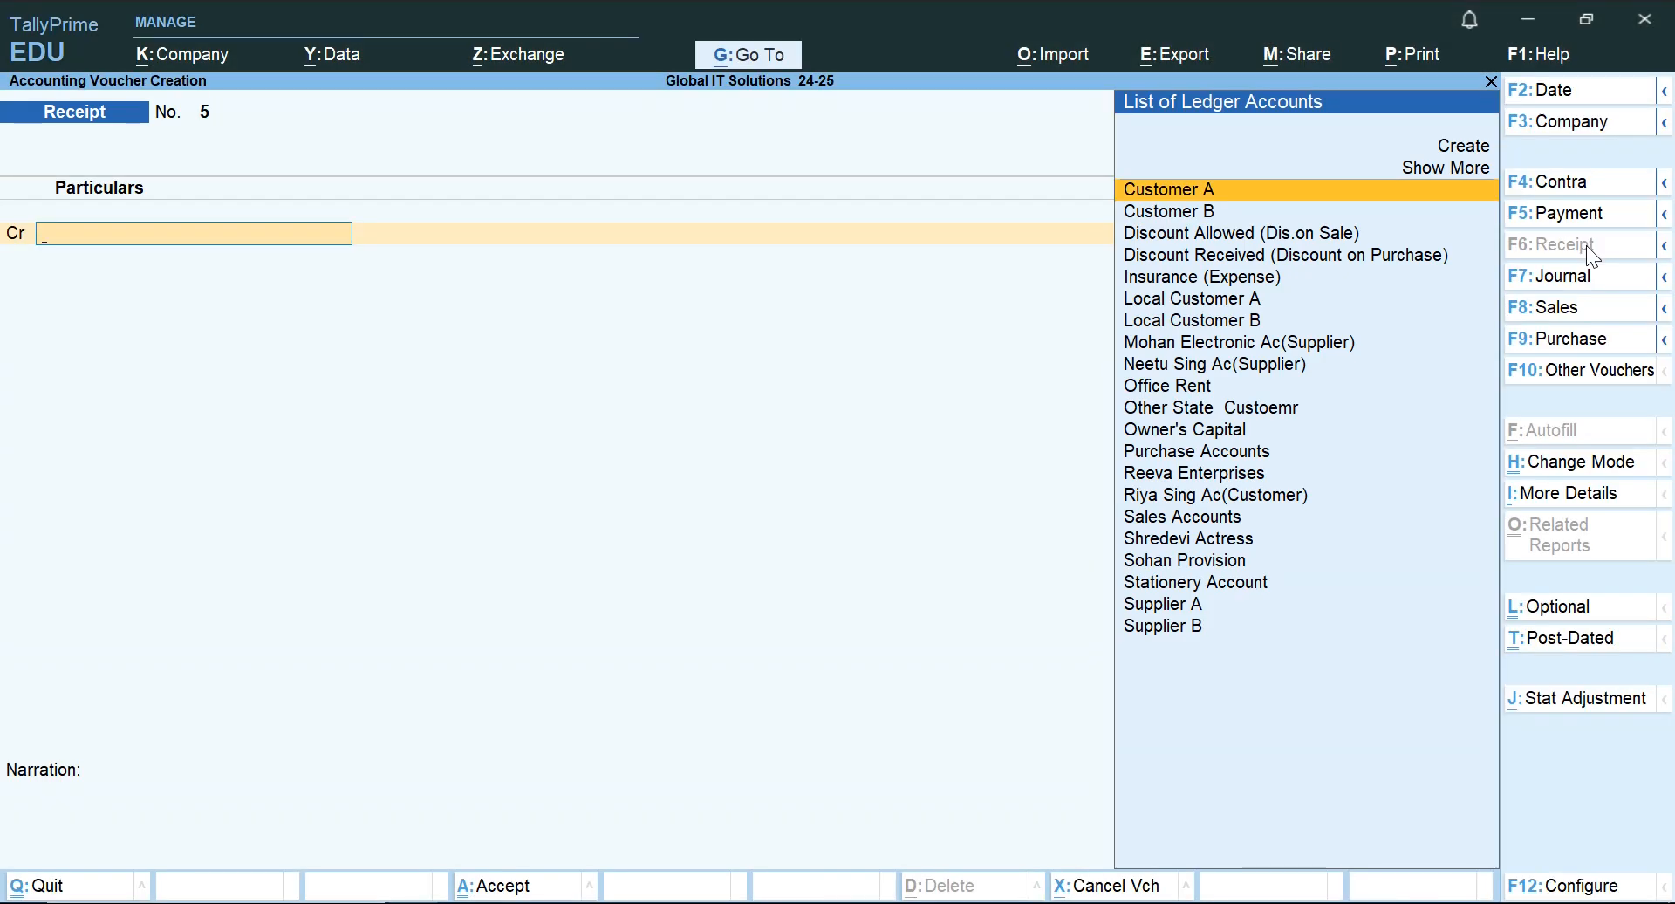
key(Escape)
key(Escape)
key(Escape)
key(Down)
key(Down)
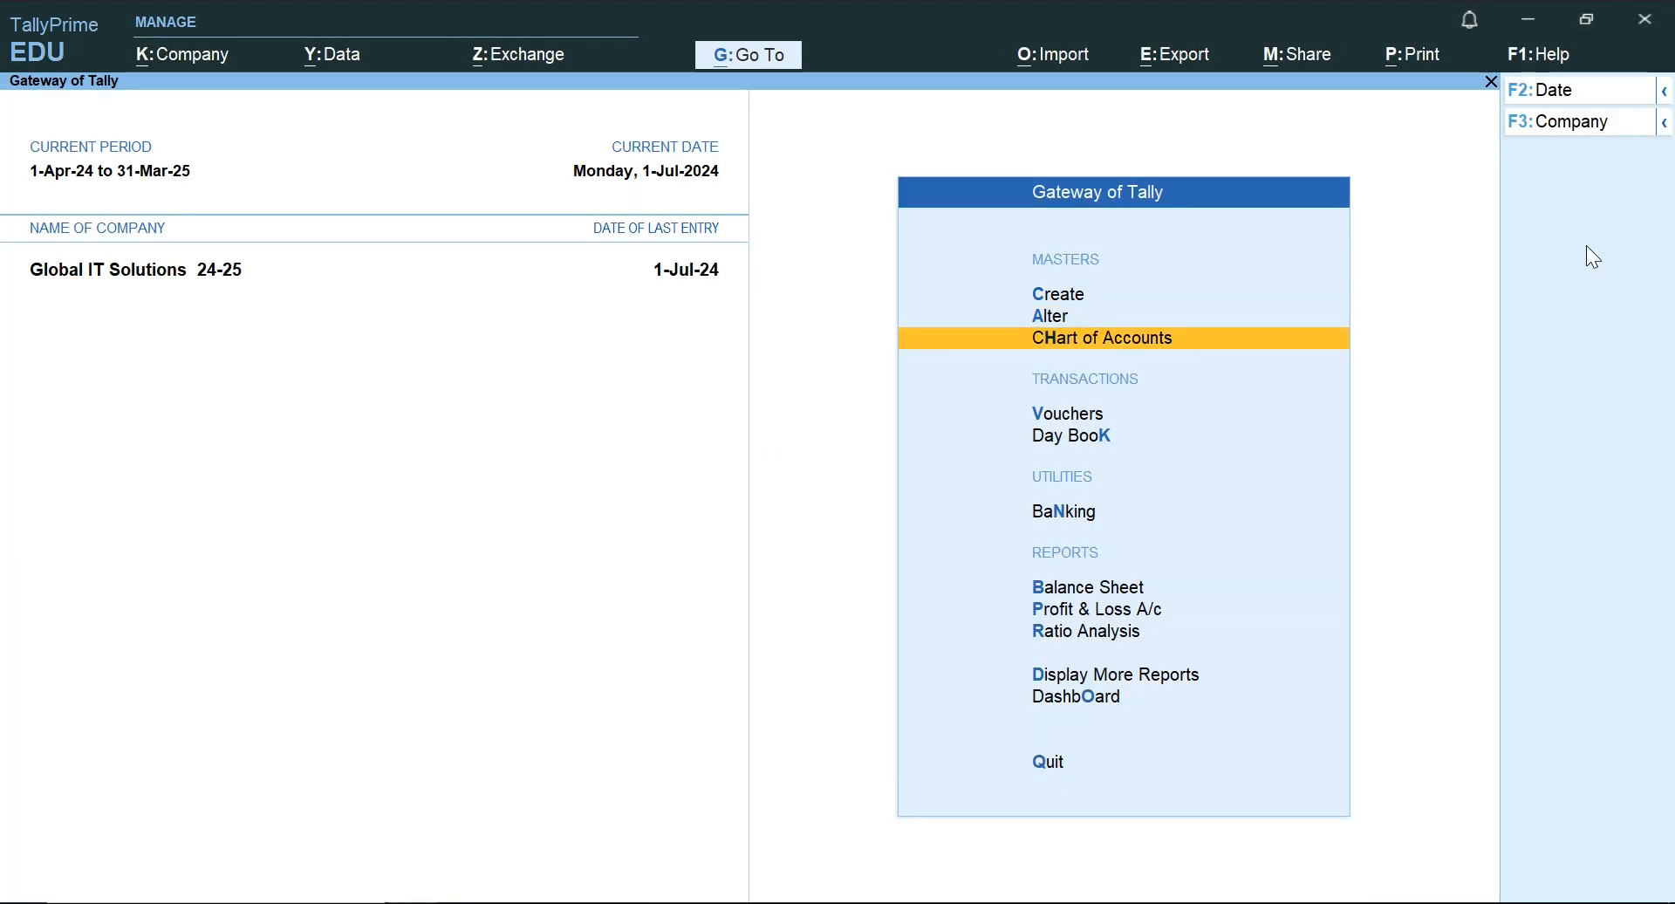
key(Down)
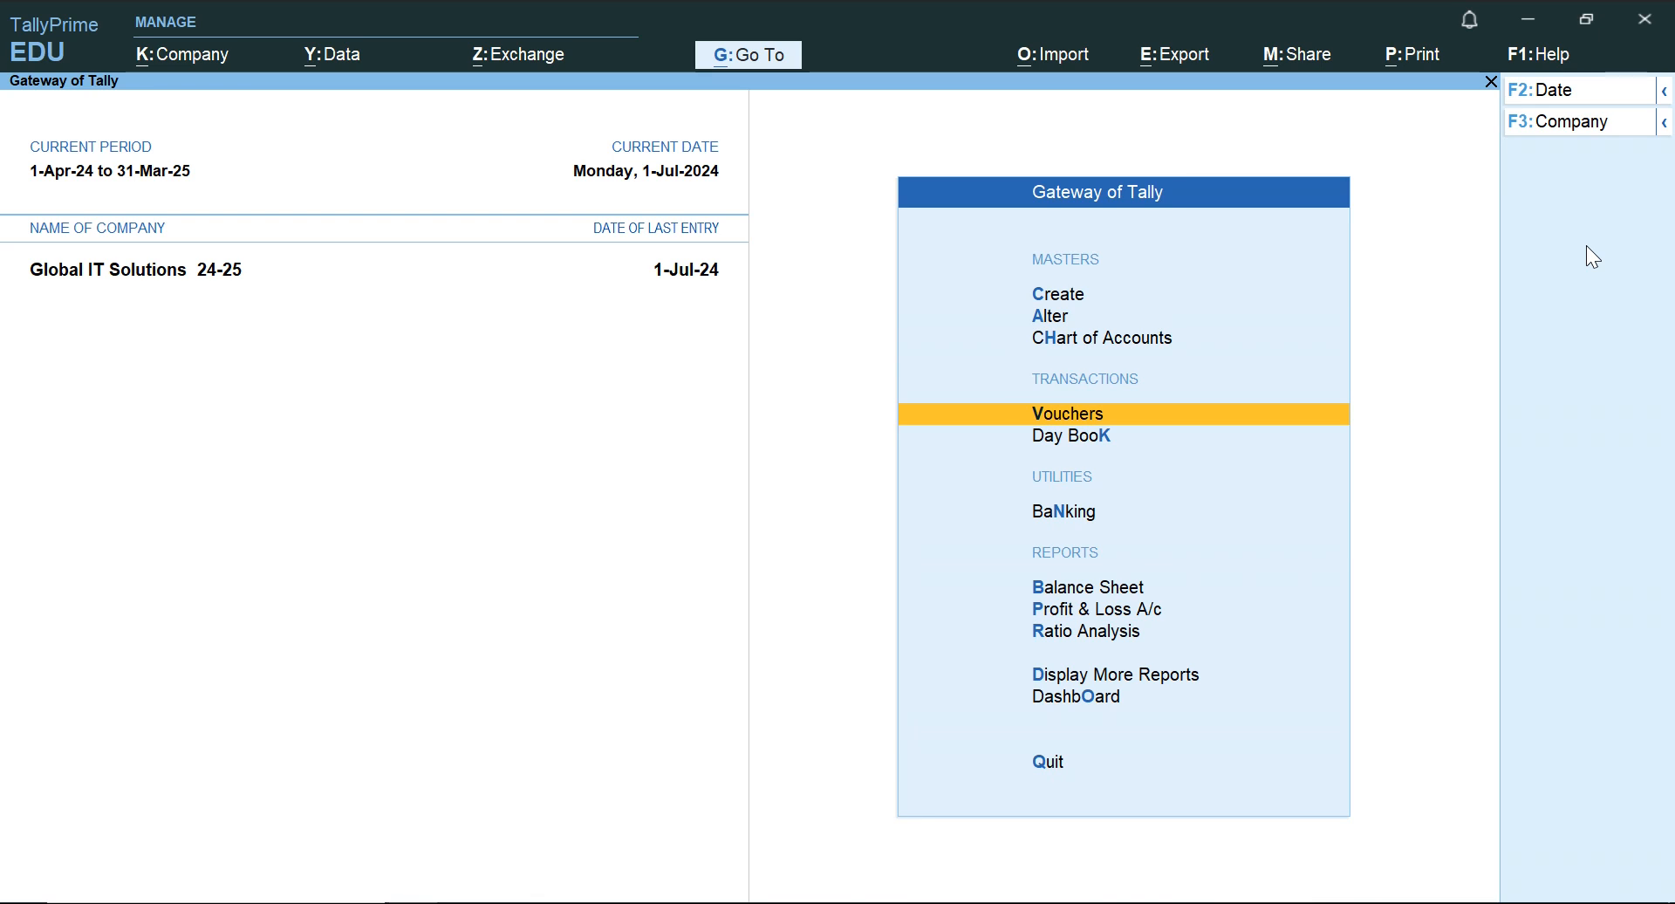
key(Down)
key(Return)
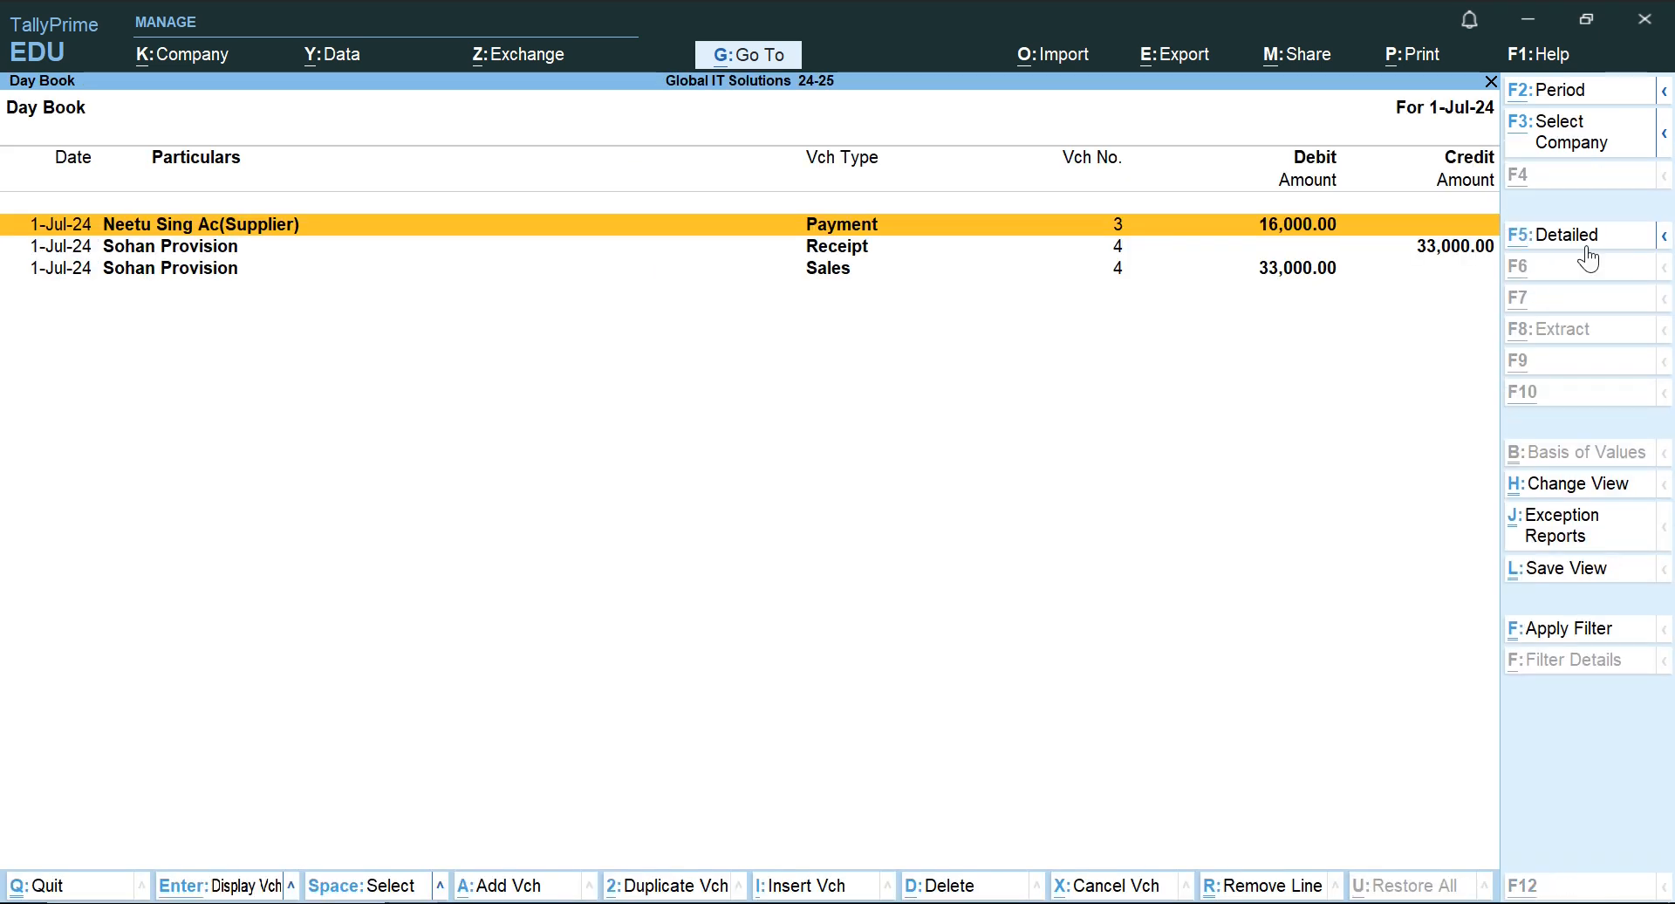
Set the Day Book period from 1-Apr-24 to 1-Jul-24.
key(alt+F2)
key(BackSpace)
key(Return)
key(BackSpace)
key(Return)
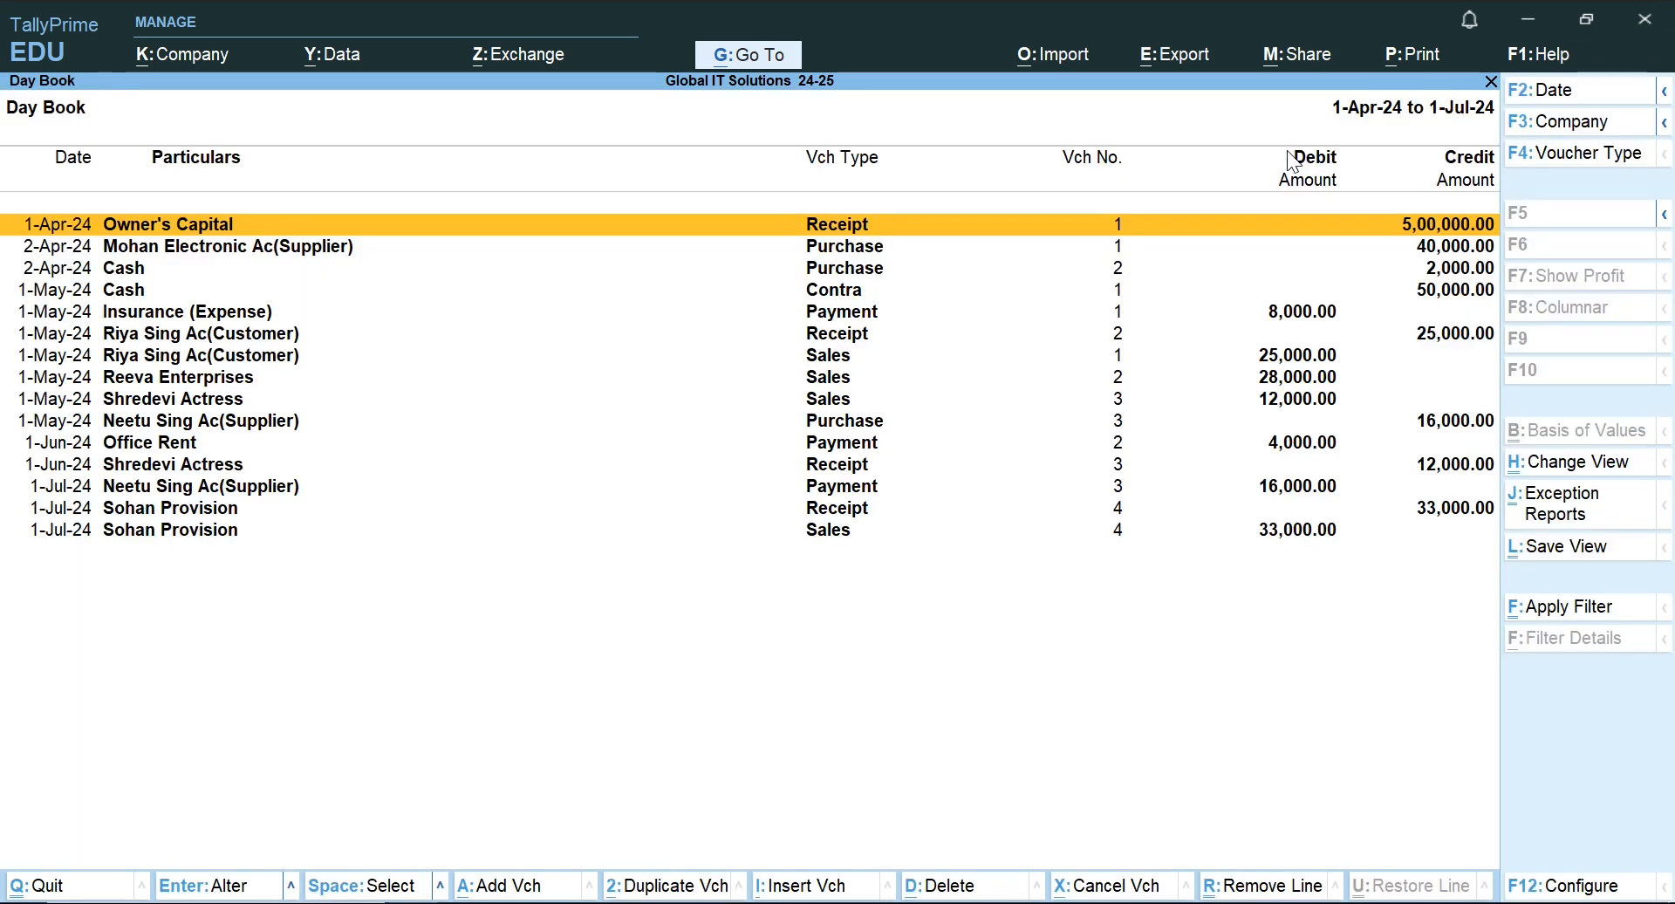
Look through the Day Book's voucher list from the Owner's Capital receipt to the last Sohan Provision sale.
key(Down)
key(Down)
key(Down)
key(Down)
key(Down)
key(Down)
key(Down)
key(Down)
key(Down)
key(Down)
key(Down)
key(Down)
key(Down)
key(Down)
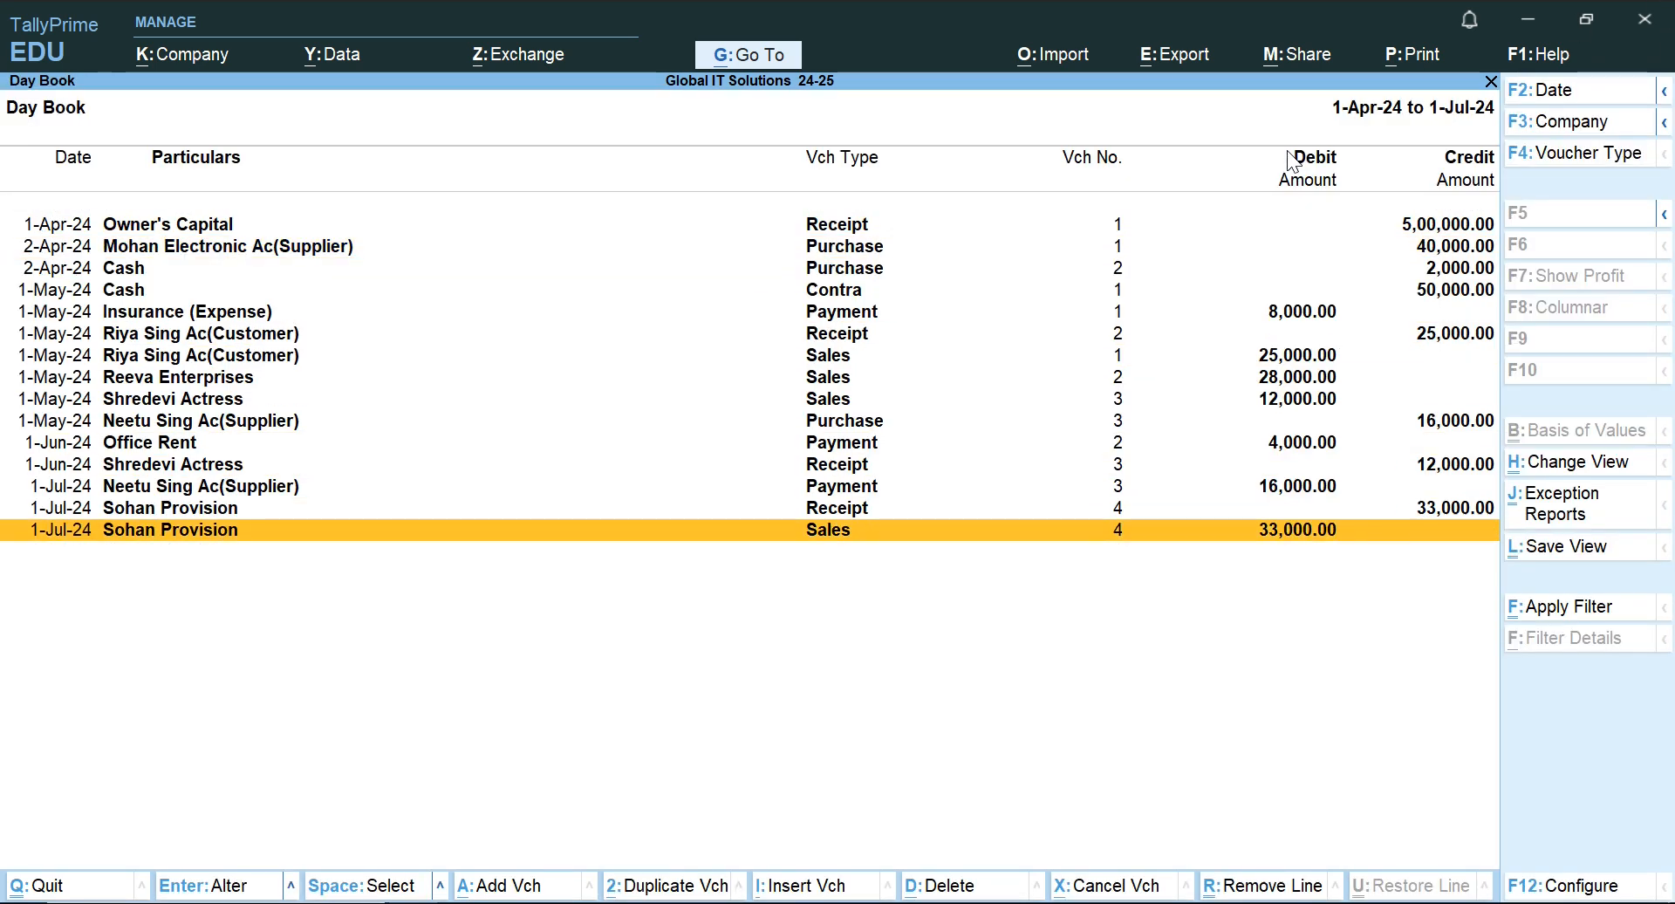
key(Up)
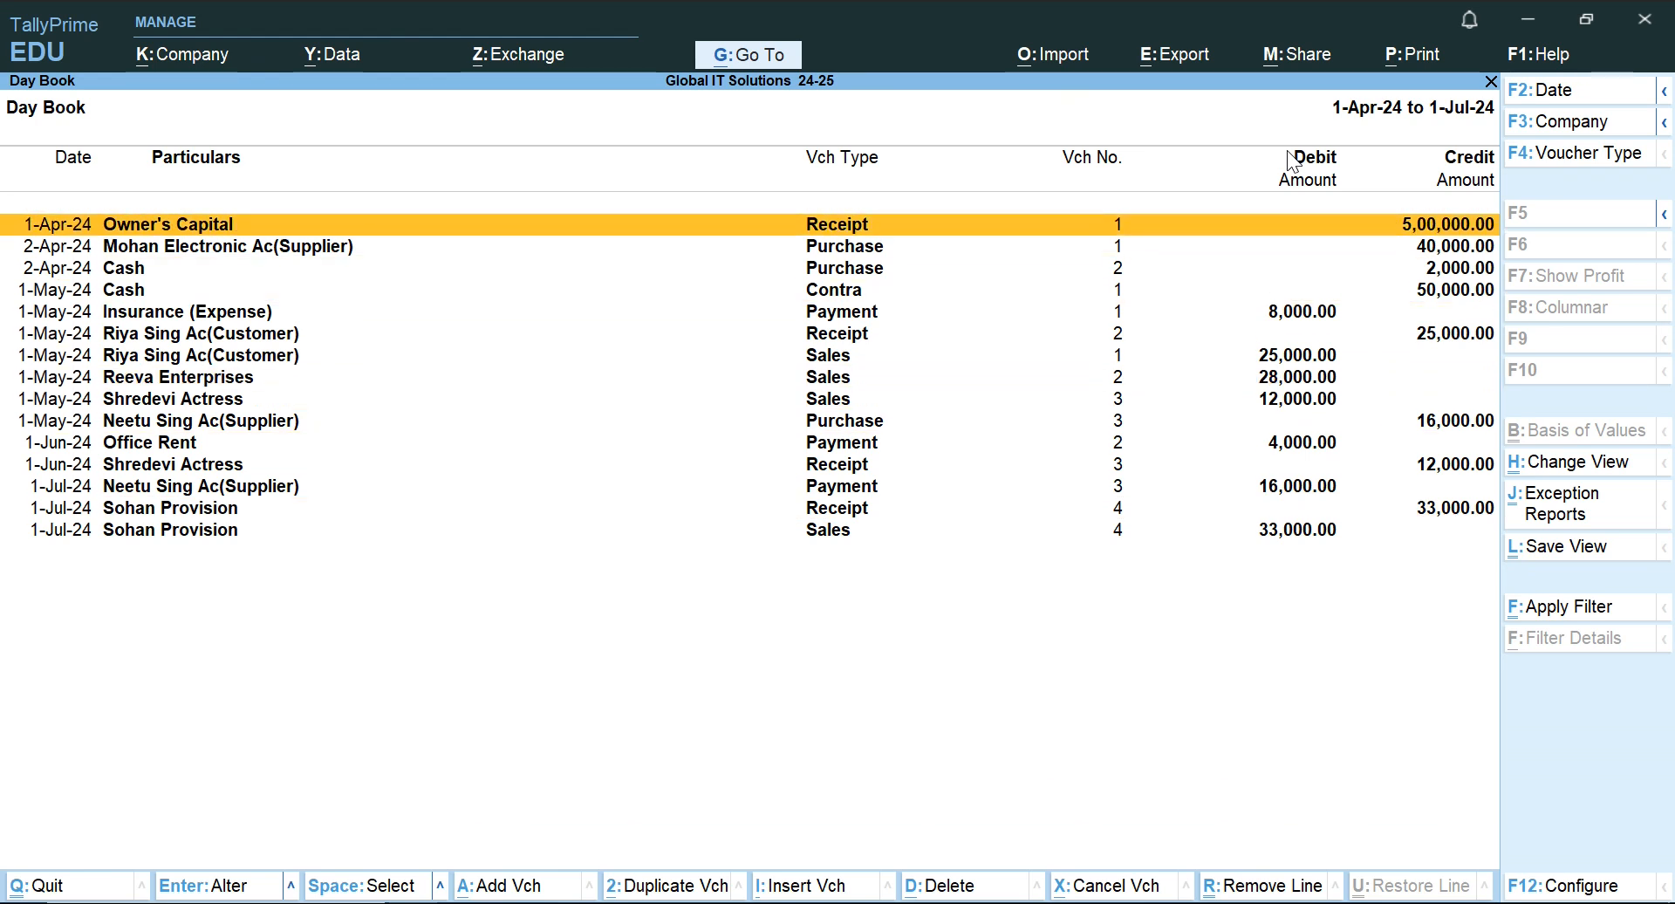
key(Return)
key(Escape)
click(1665, 123)
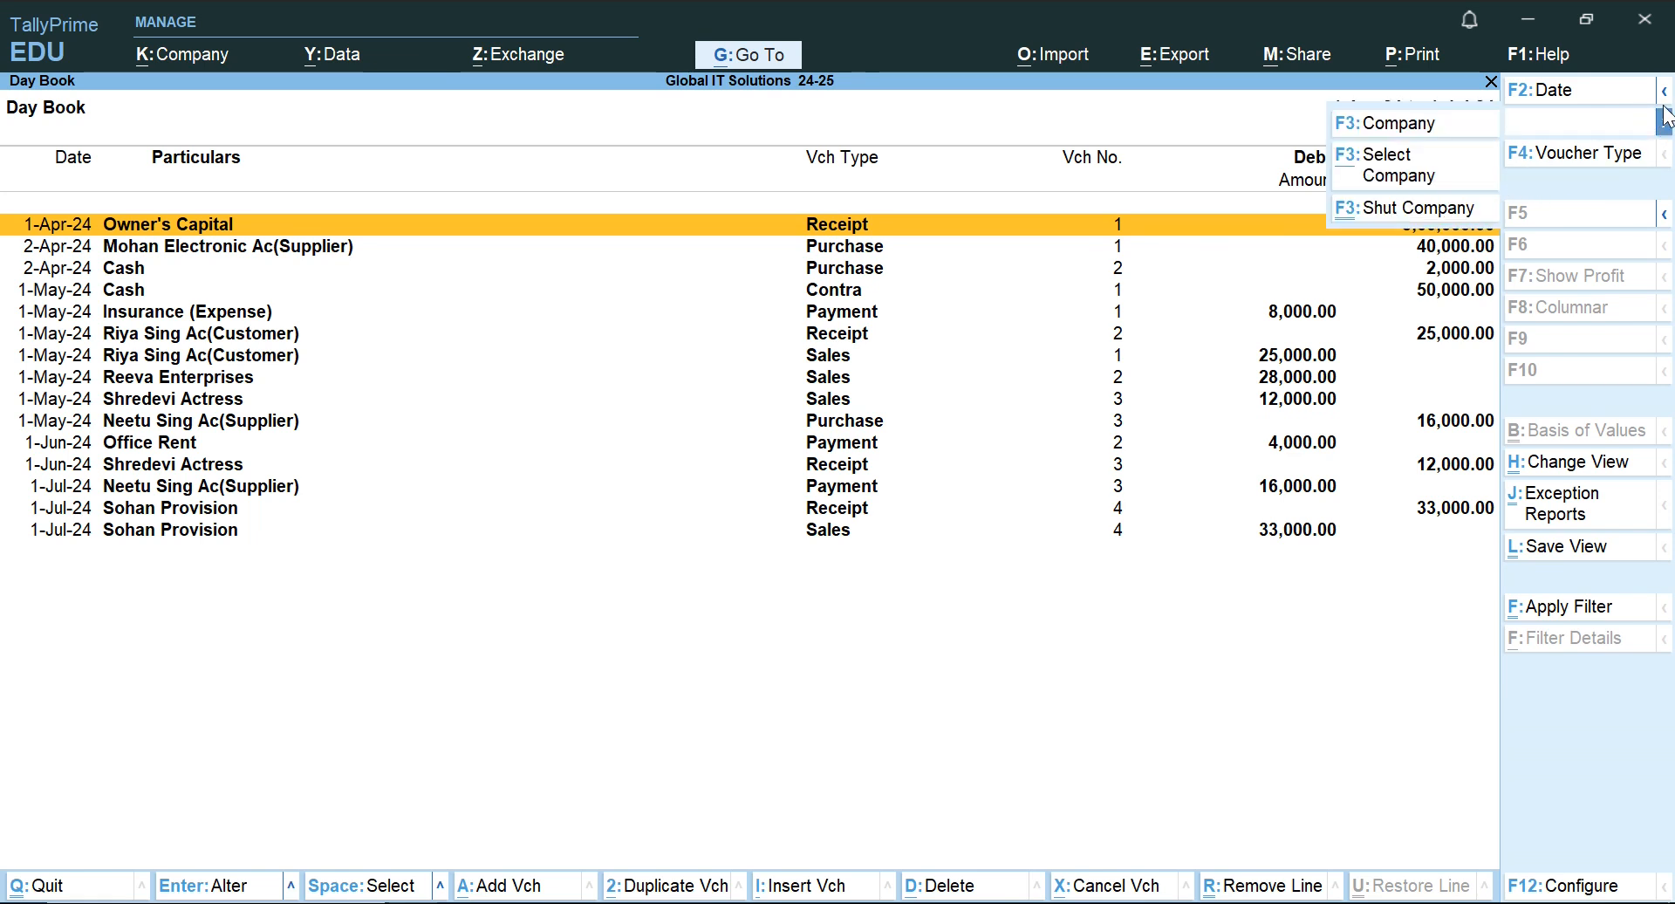
click(1665, 92)
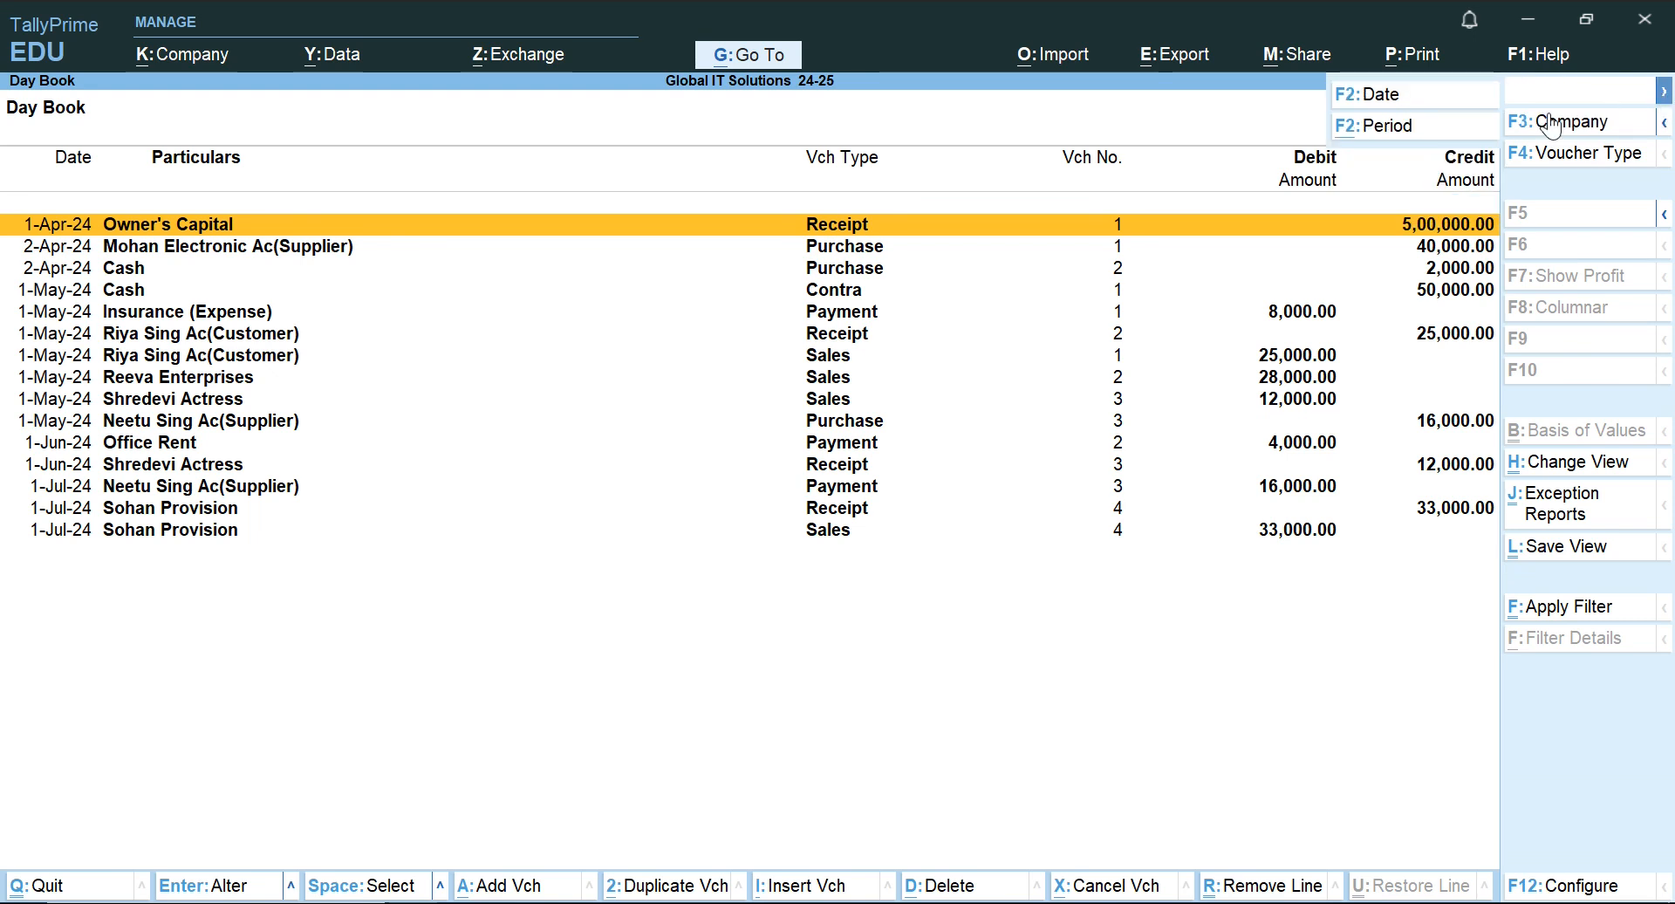
click(1190, 608)
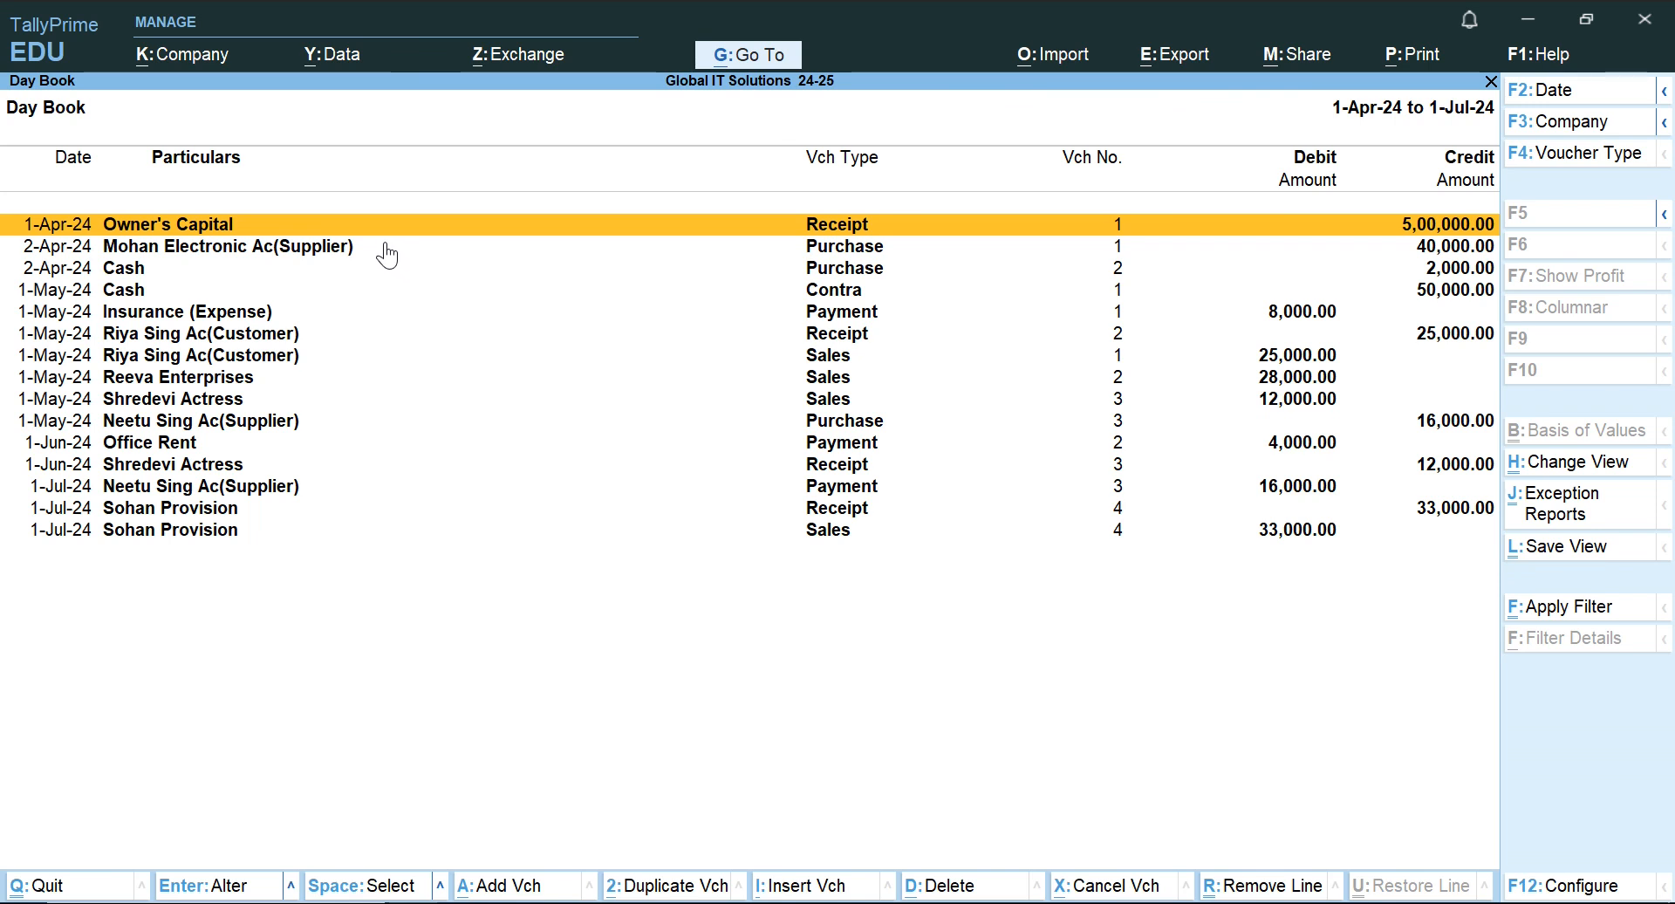
Show the Day Book in detailed form and examine the debit and credit lines of the Owner's Capital receipt.
key(alt+F1)
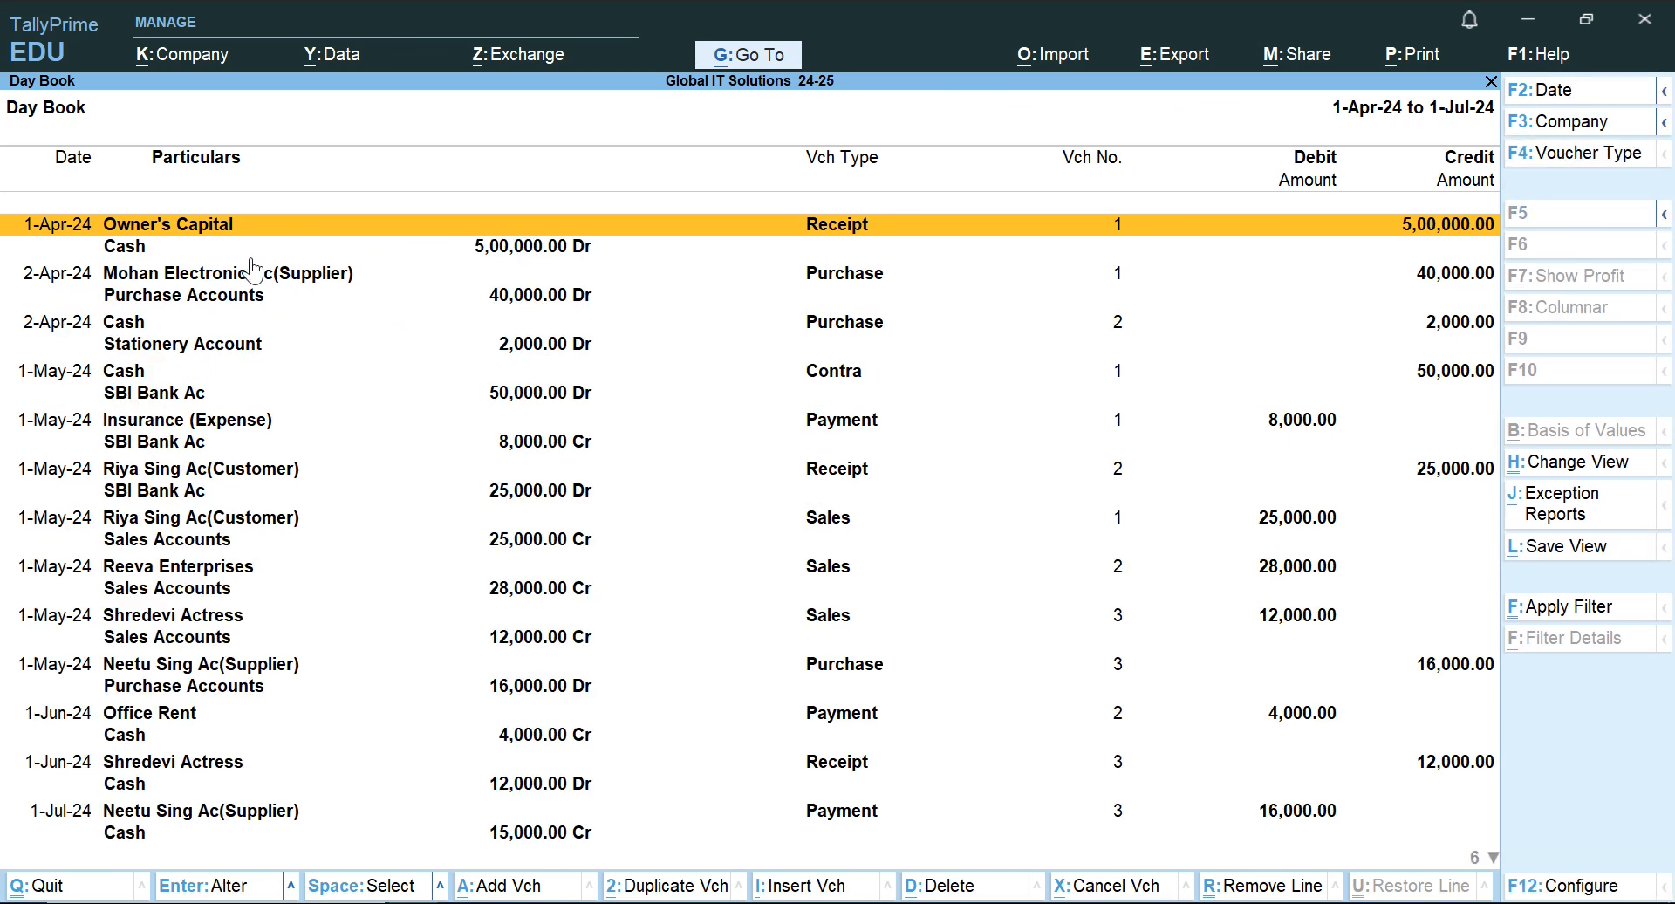
key(Down)
key(Up)
key(Down)
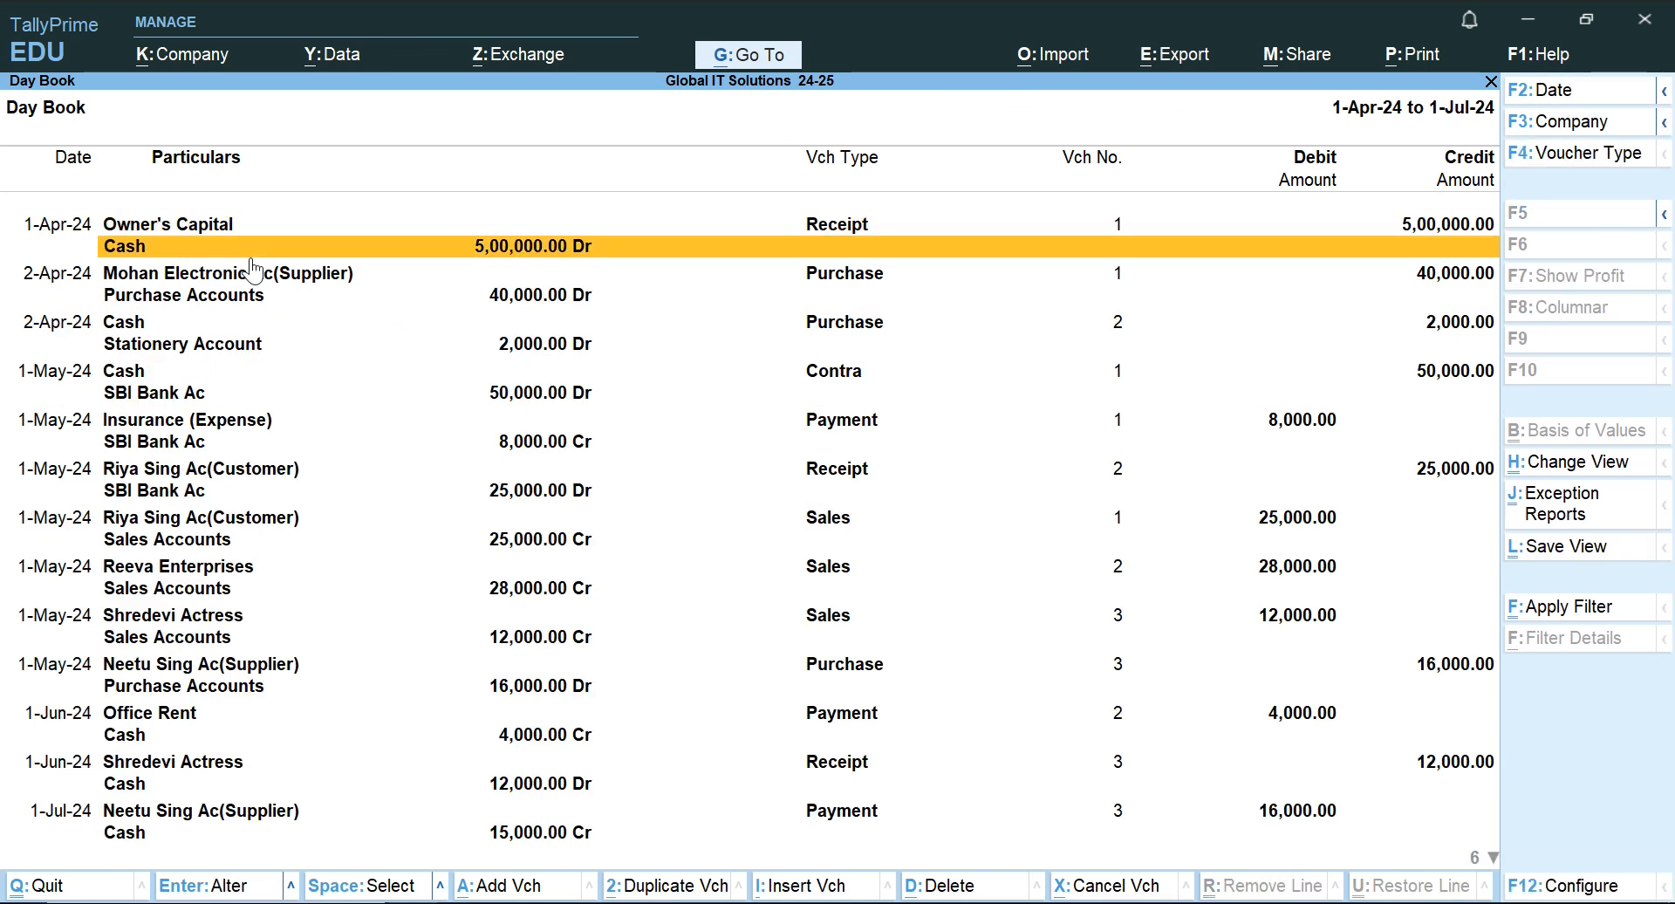
key(Up)
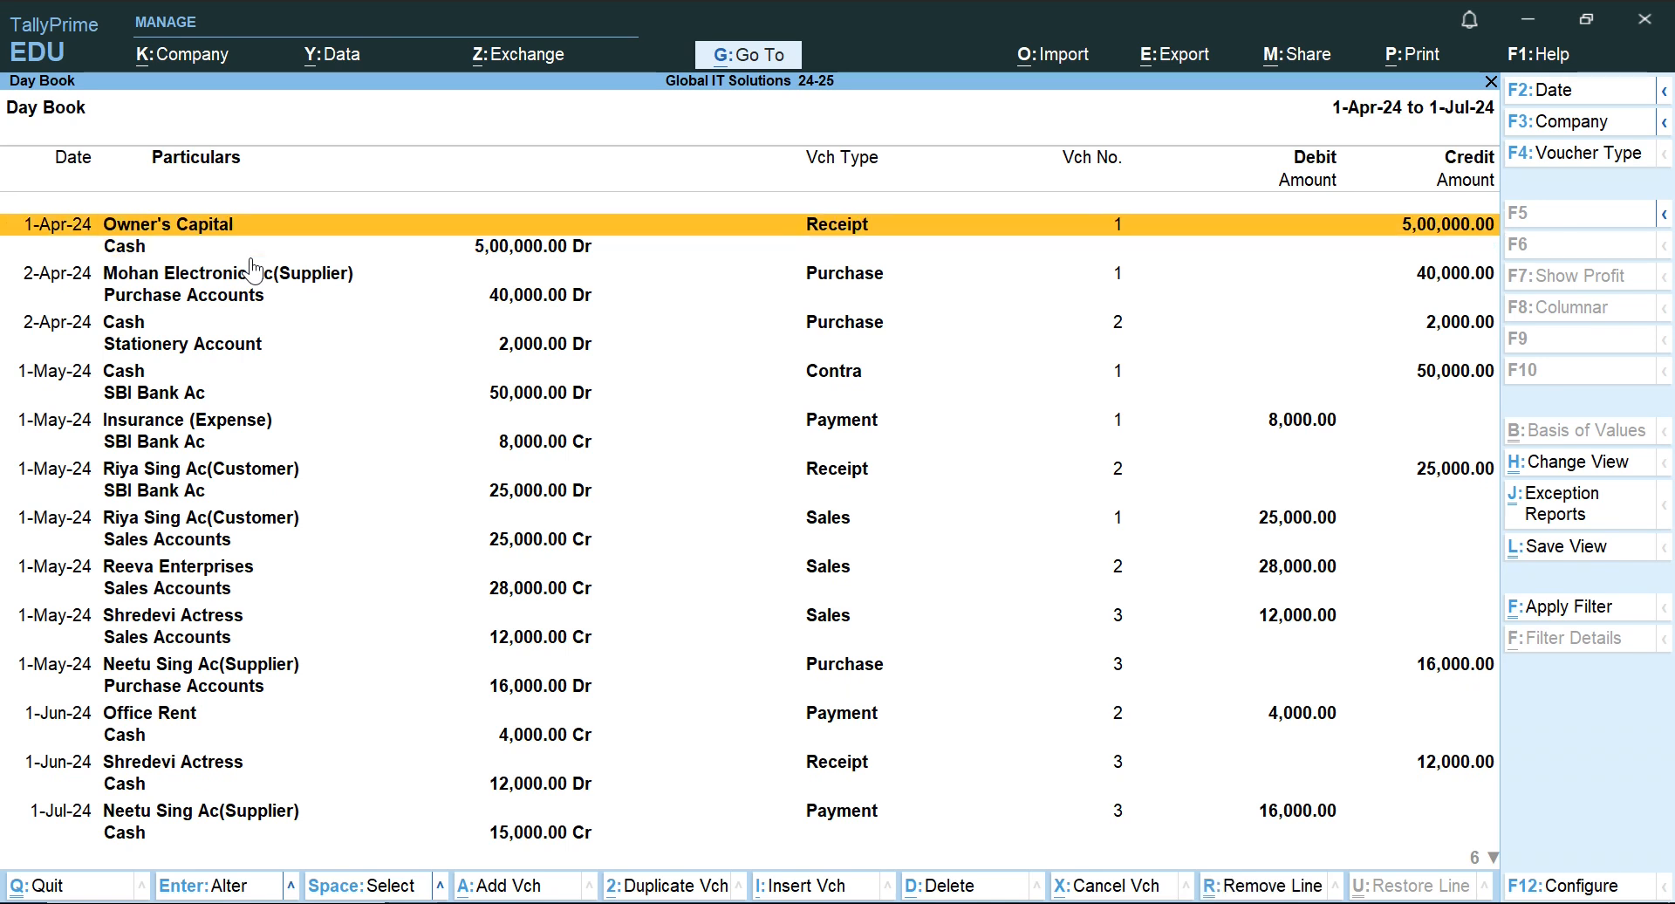
key(Down)
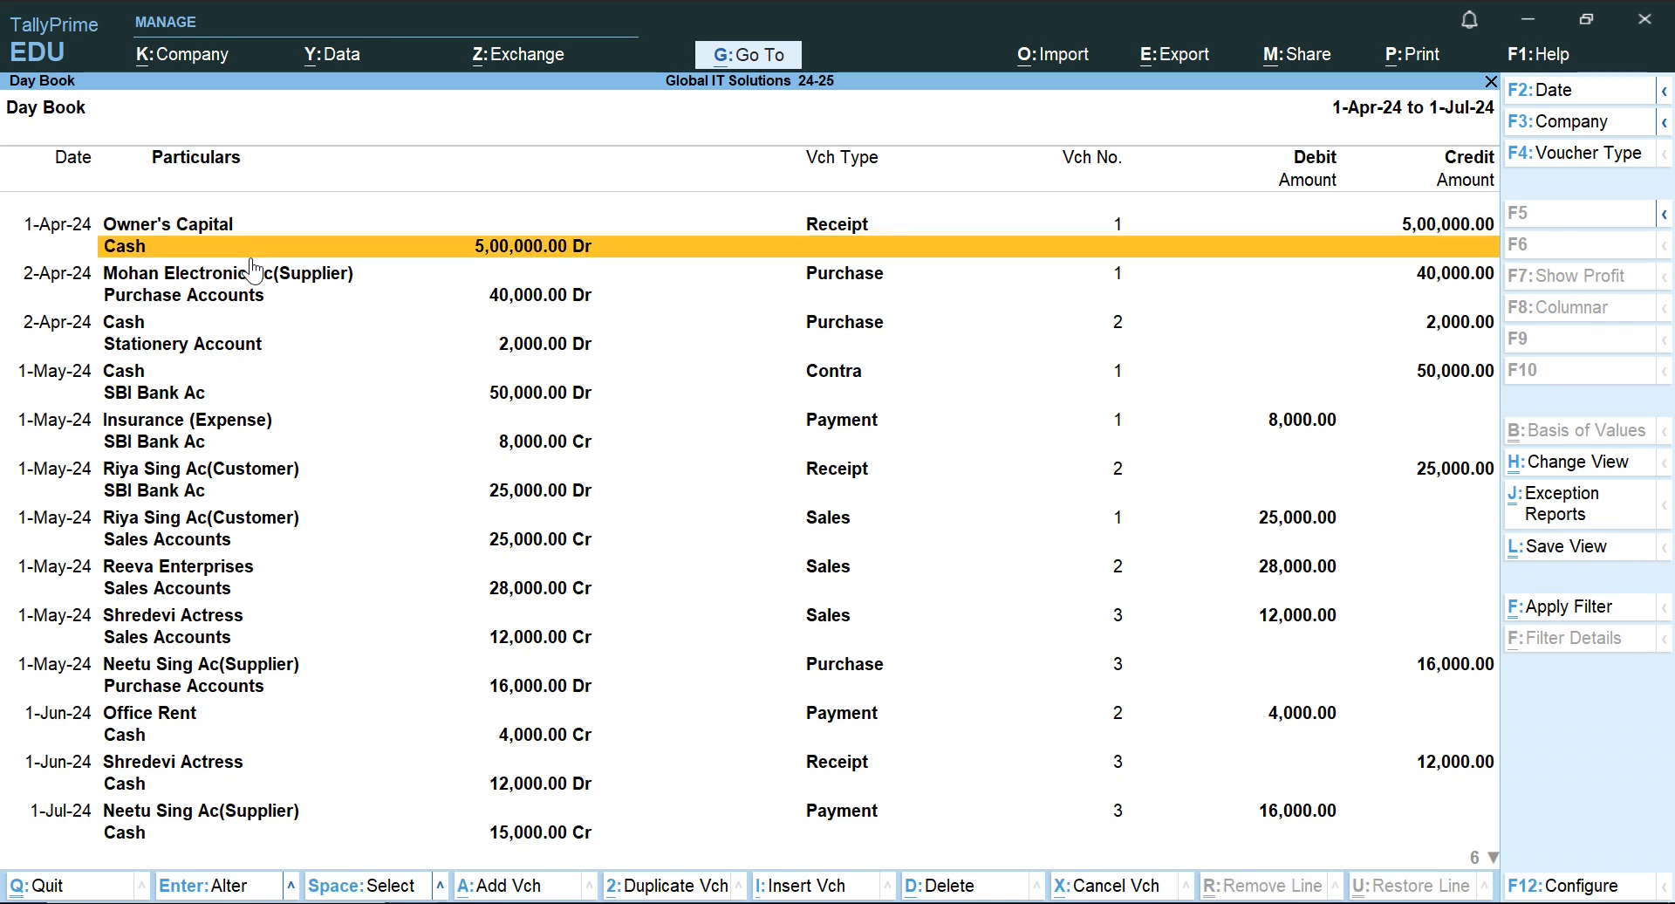
Examine both ledger lines of the Mohan Electronic purchase and the cash stationery purchase in the Day Book.
key(Down)
key(Down)
key(Up)
key(Down)
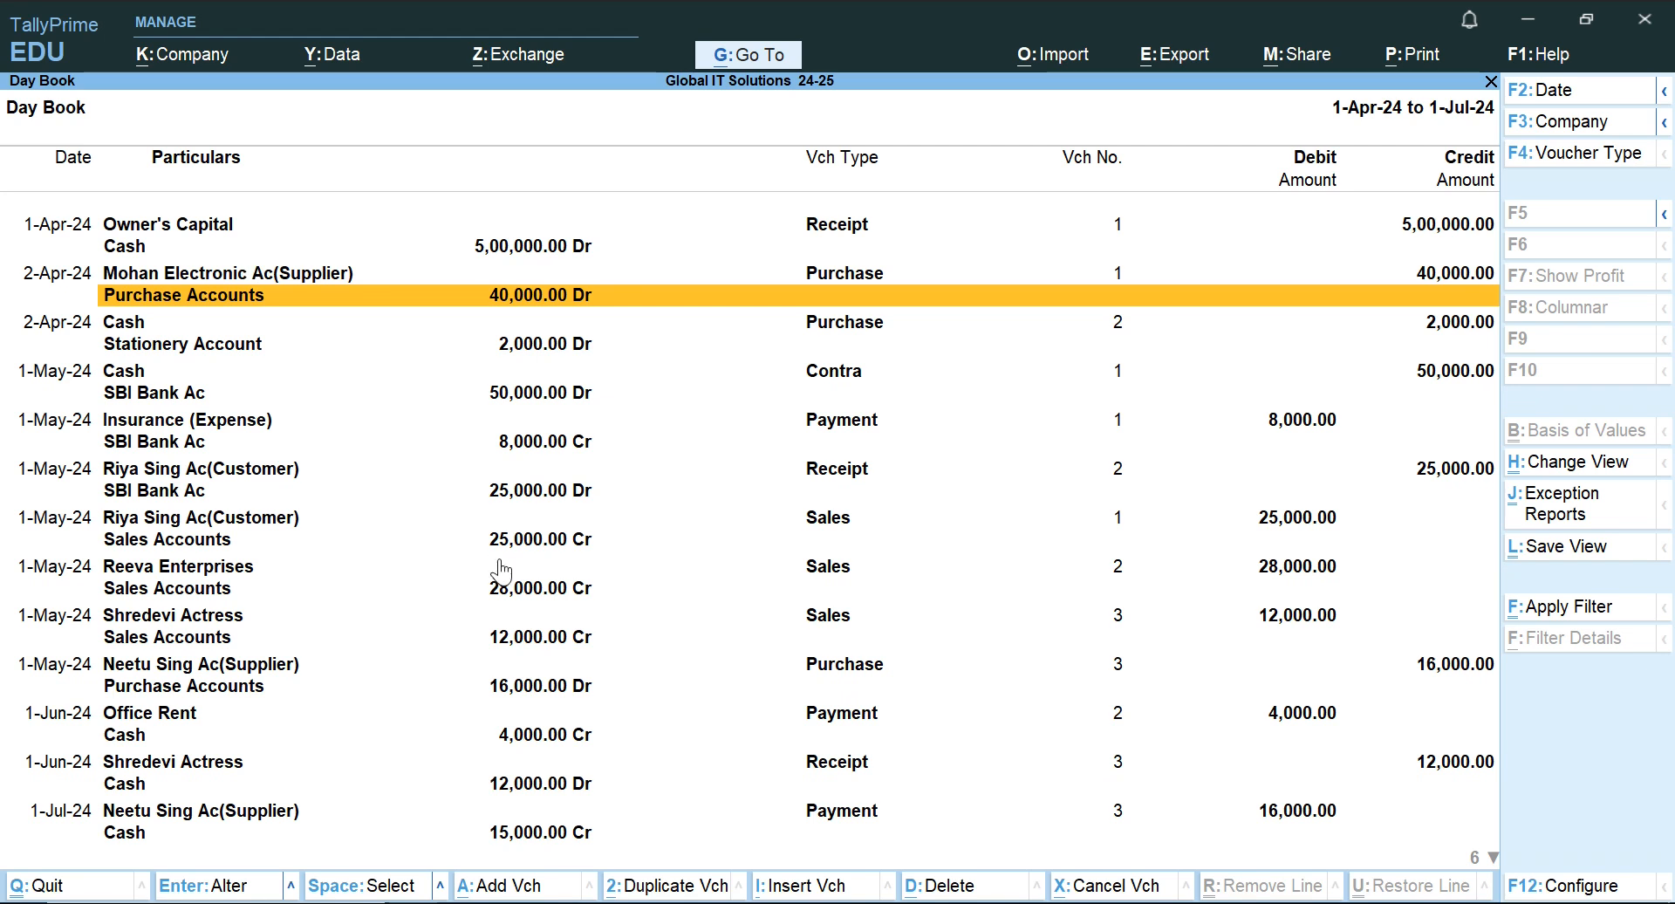
key(Up)
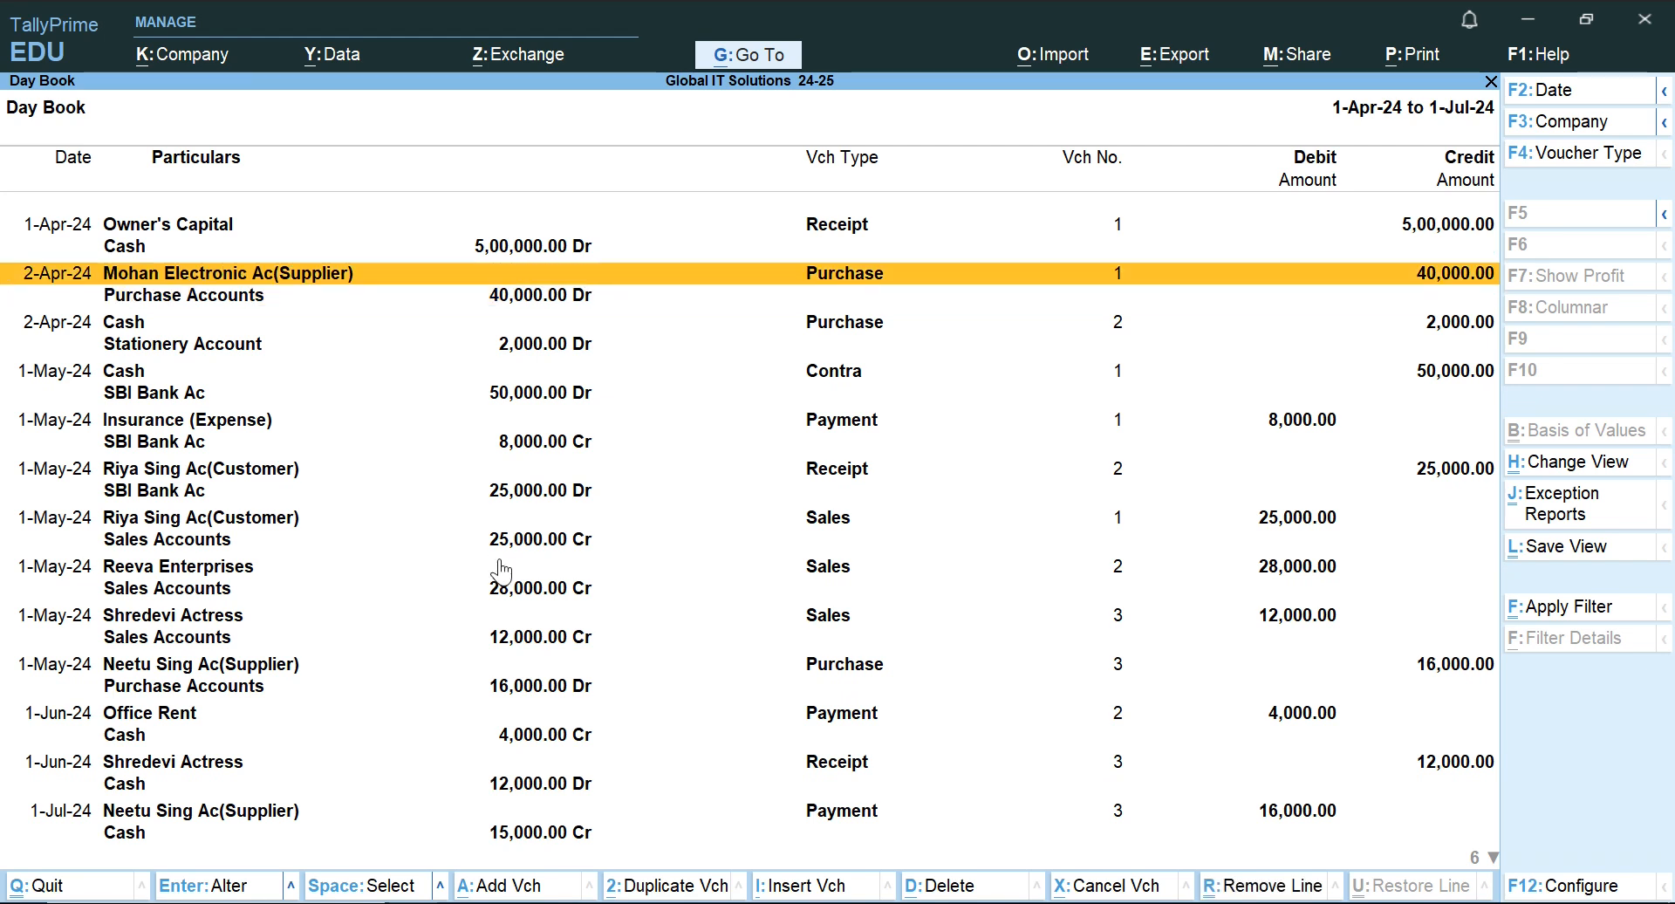
key(Down)
key(Down)
key(Down)
key(Up)
key(Down)
key(Up)
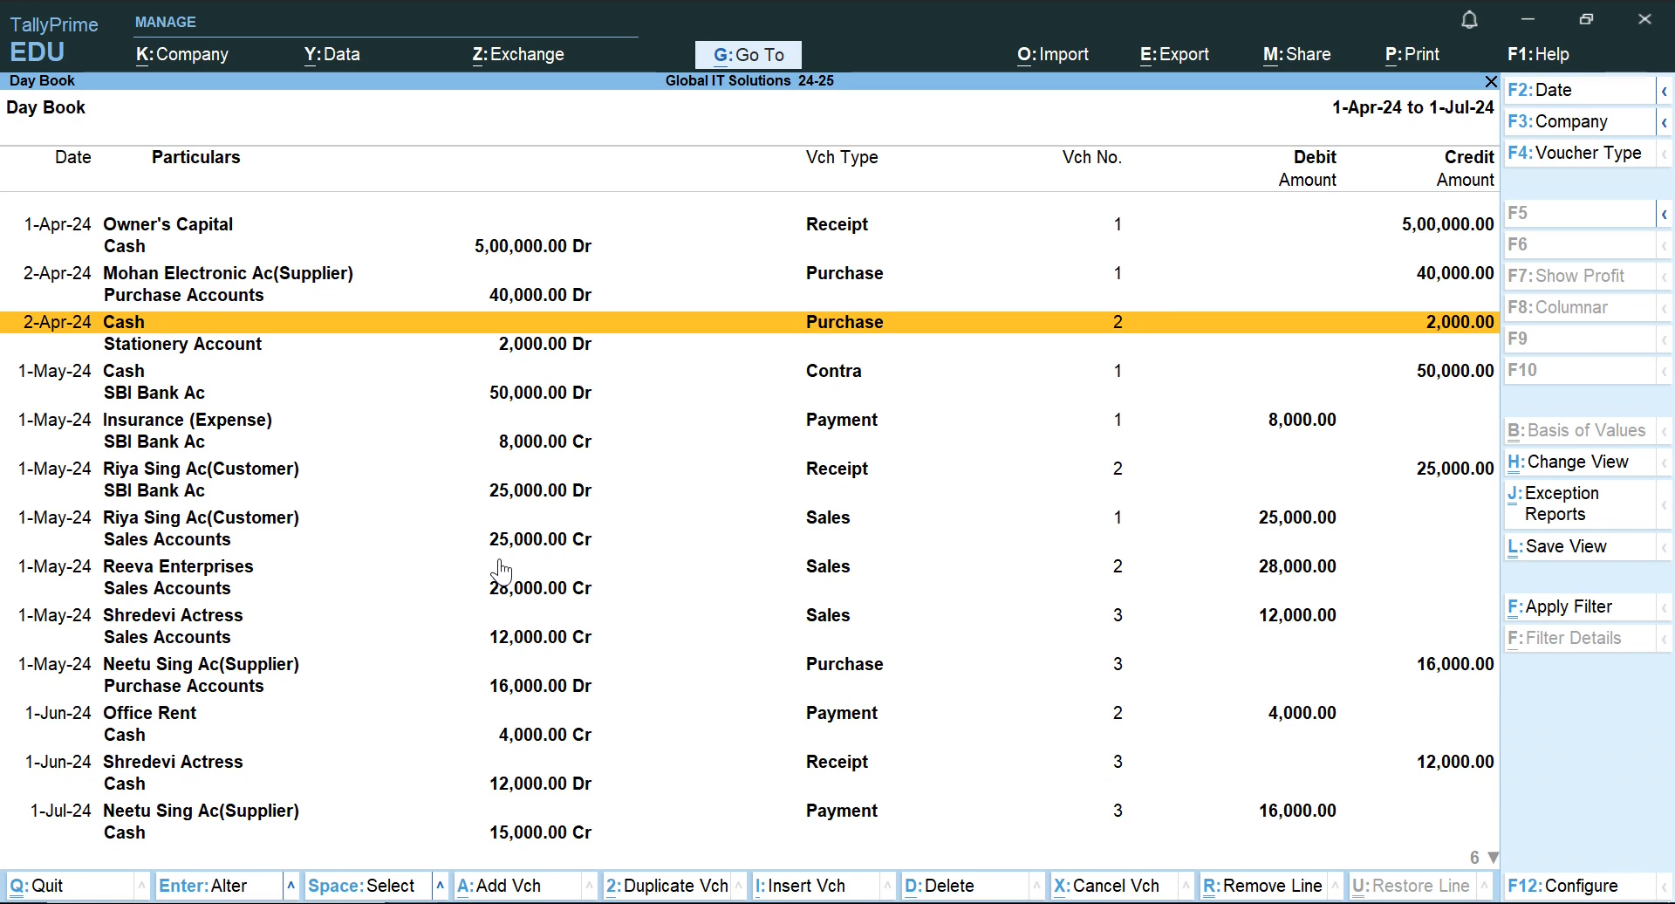
Examine the ledger lines of the SBI Bank contra entry and the insurance payment in the Day Book.
key(Down)
key(Down)
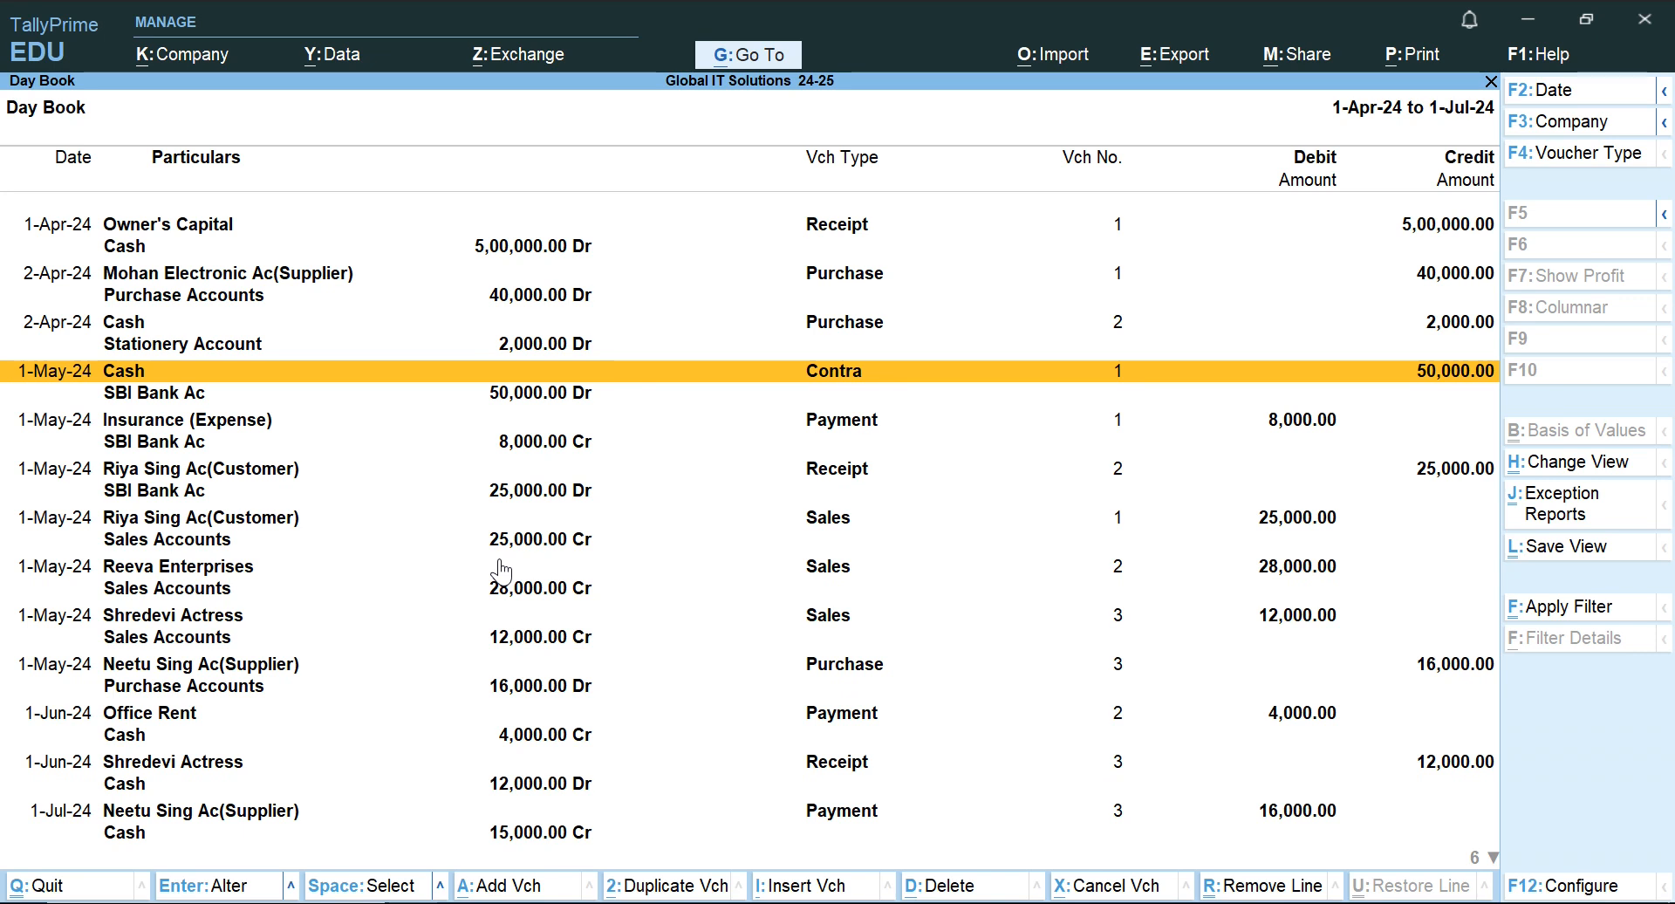
key(Down)
key(Up)
key(Down)
key(Down)
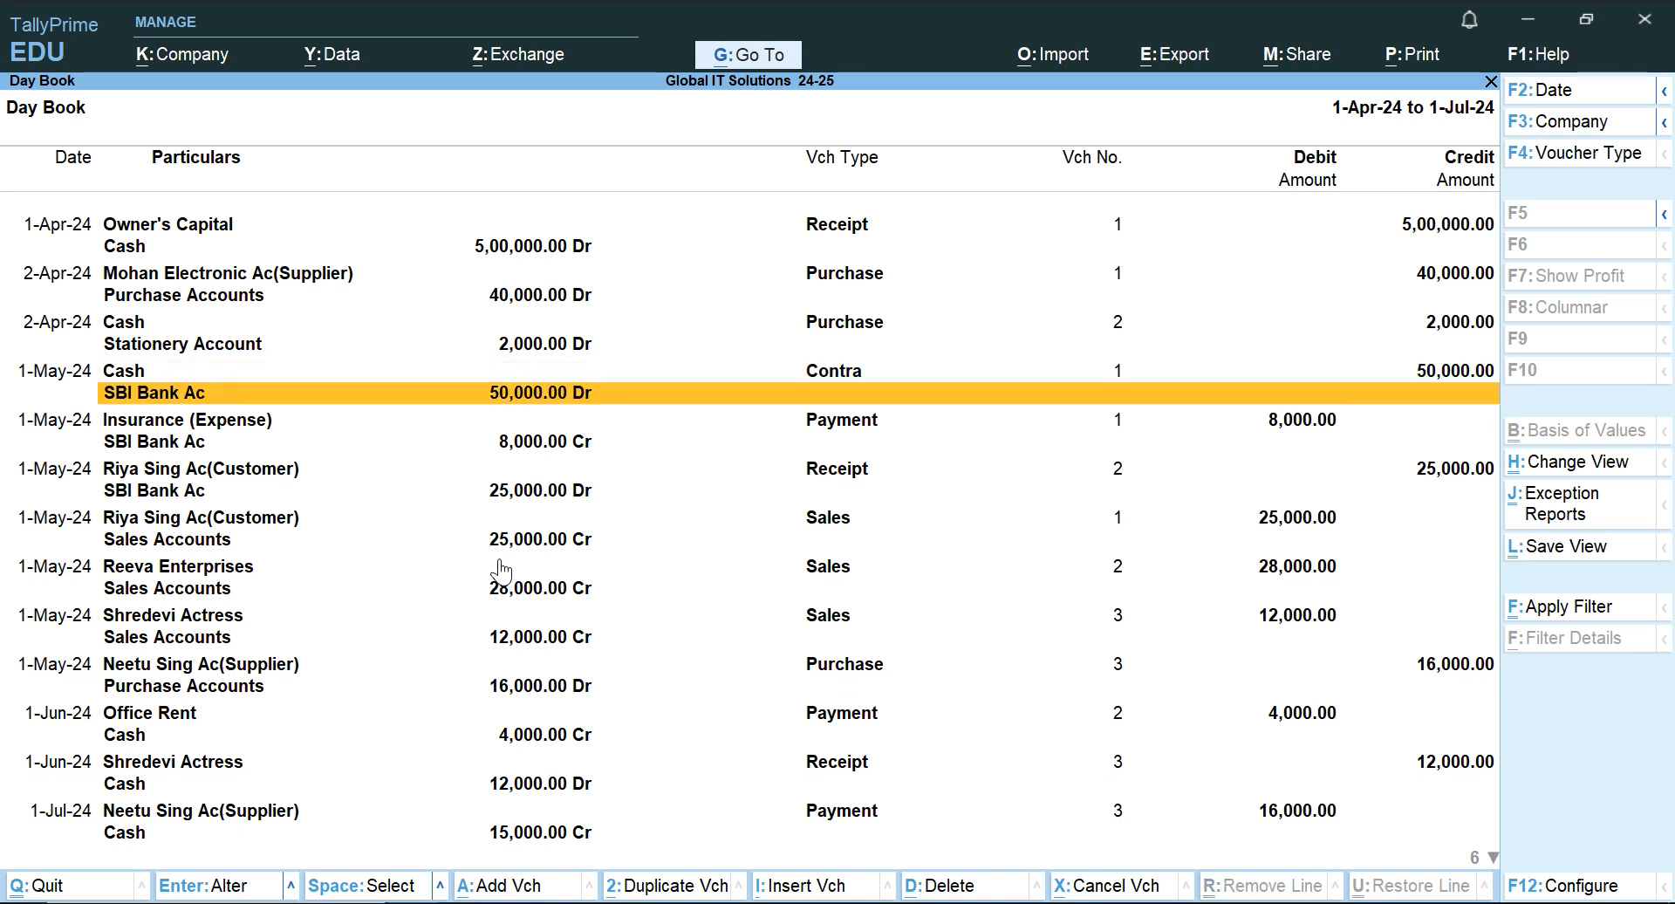
key(Down)
key(Up)
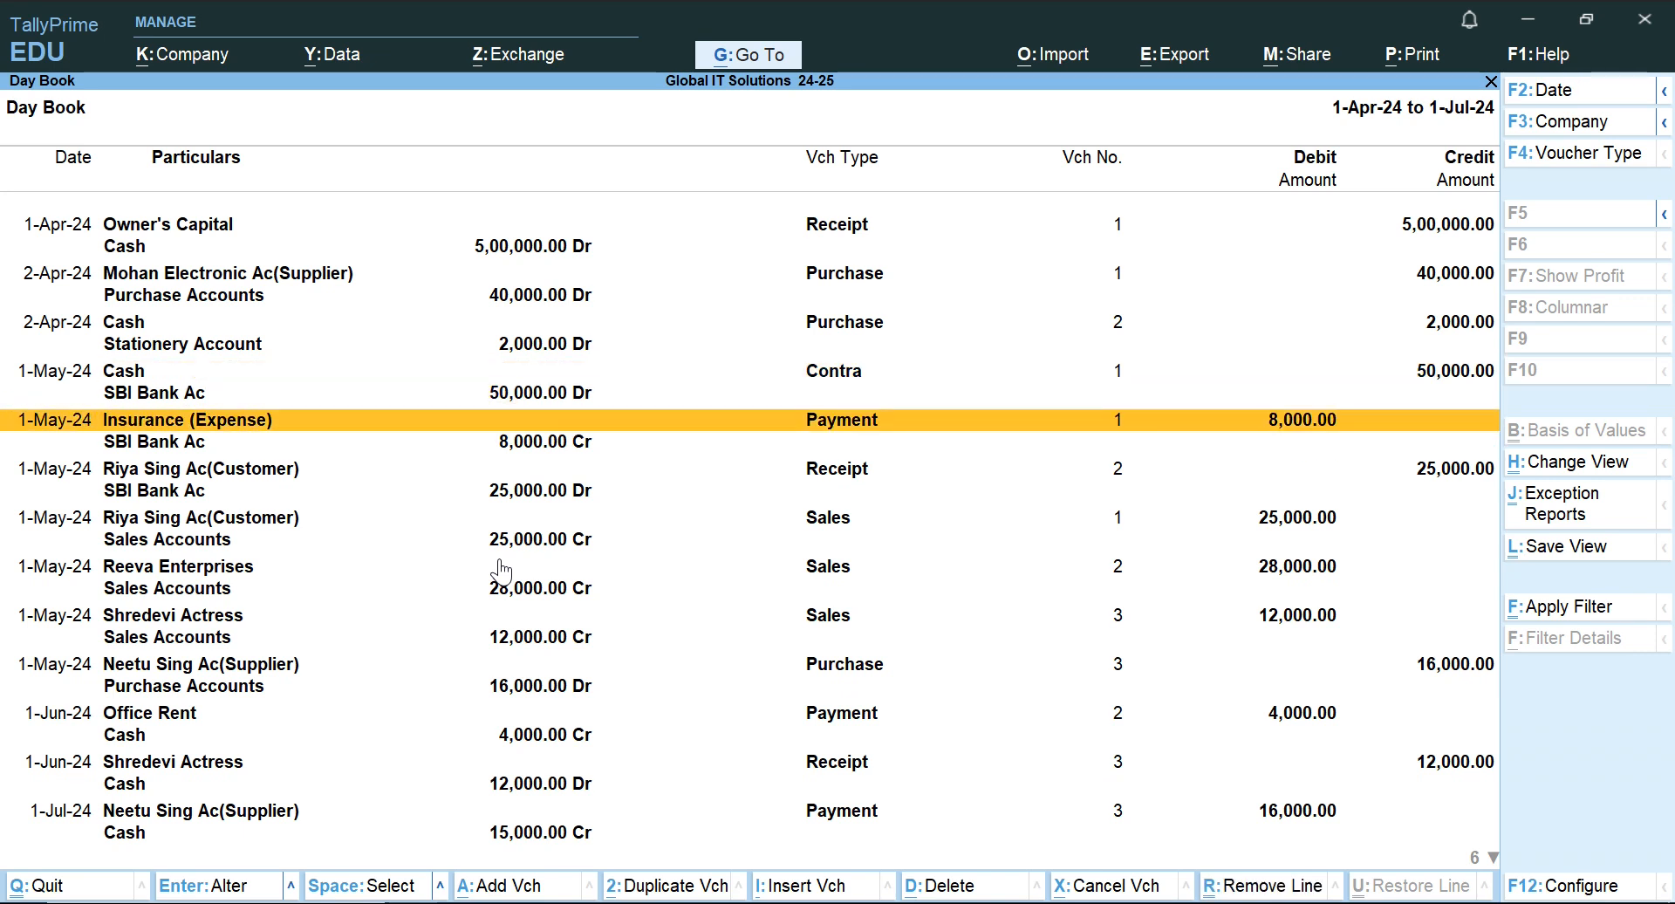
key(Down)
key(Up)
key(Up)
key(Down)
key(Down)
key(Down)
key(Up)
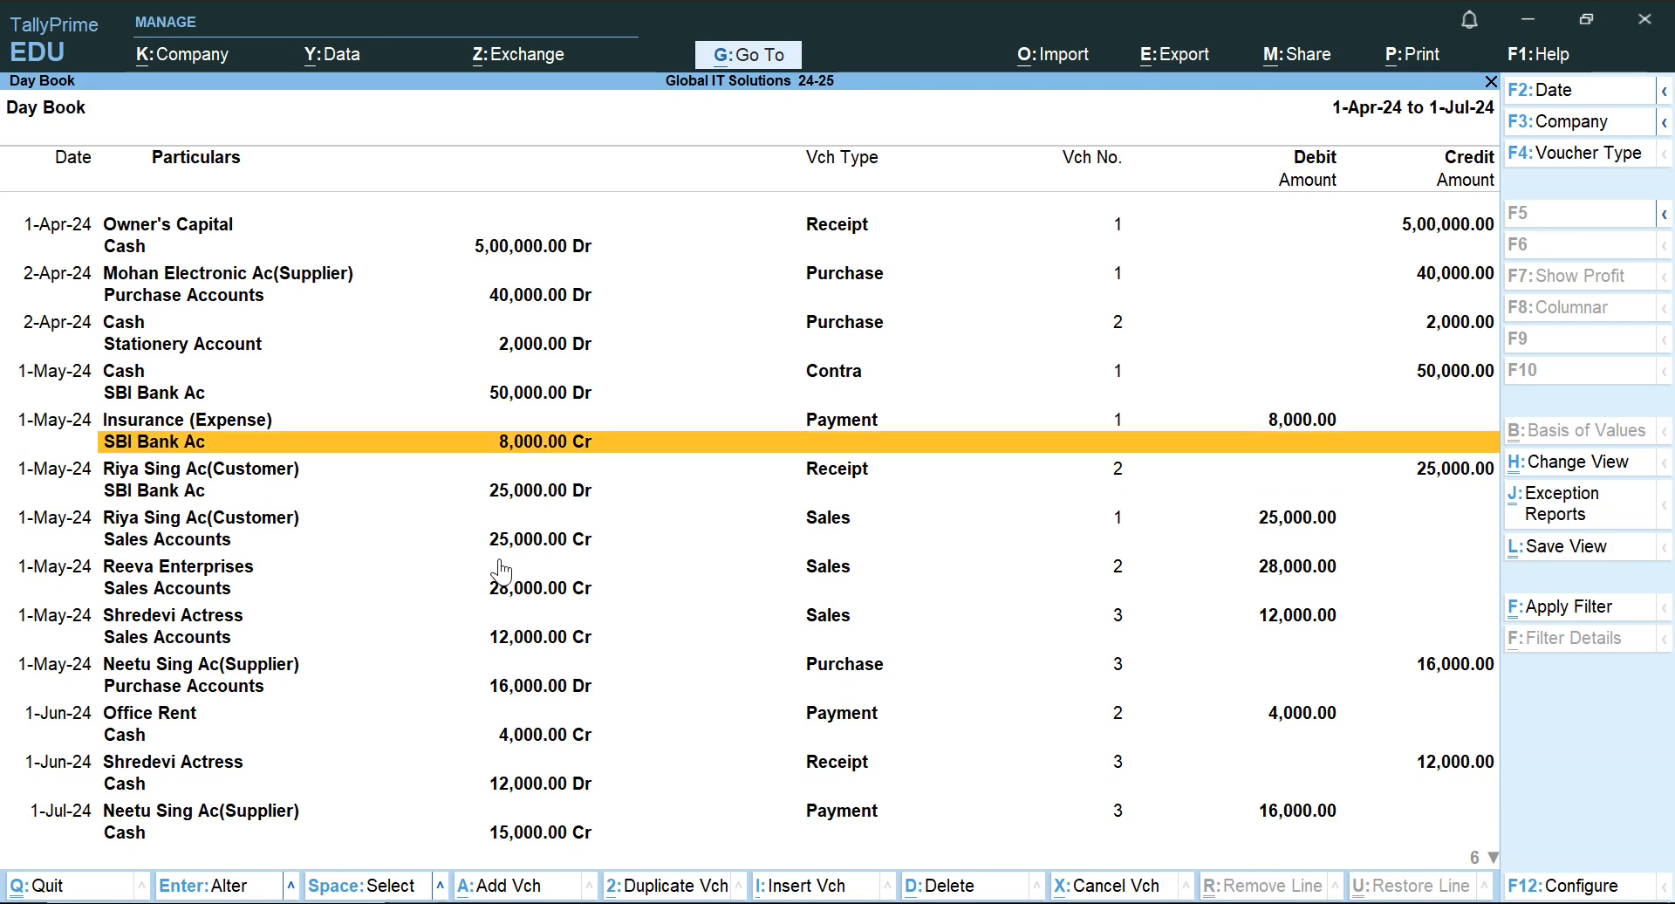
Close the Day Book and go to the additional reports in the Gateway of Tally.
key(Escape)
key(Escape)
key(Escape)
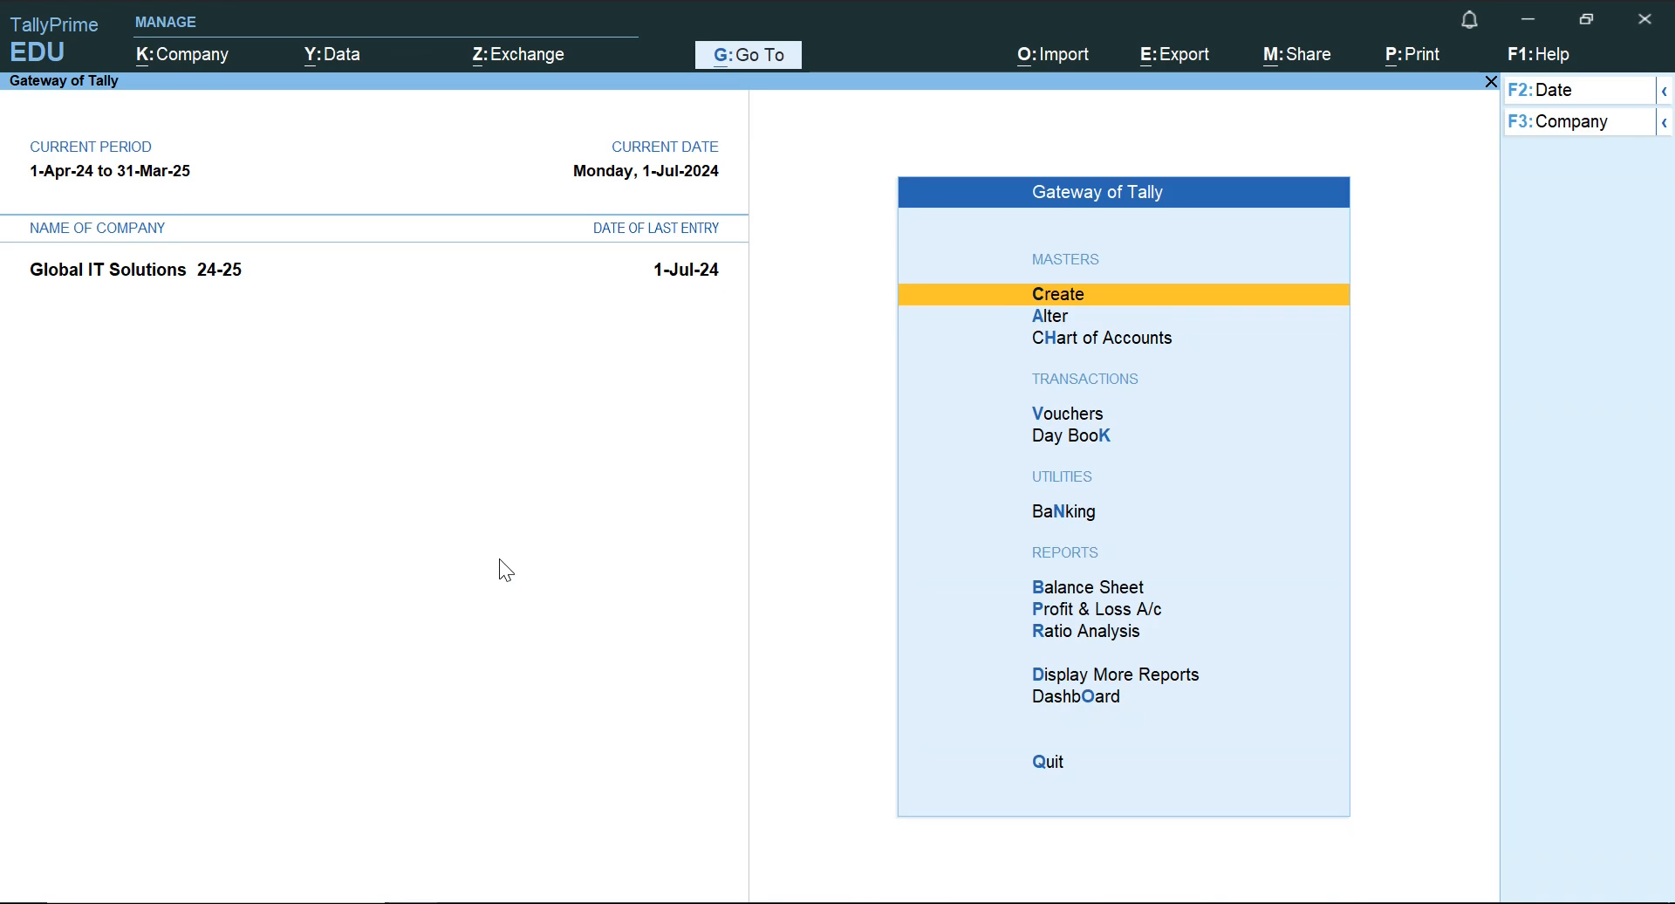
key(Down)
key(Down)
key(Down)
key(Down)
key(Down)
key(Down)
key(Down)
key(Down)
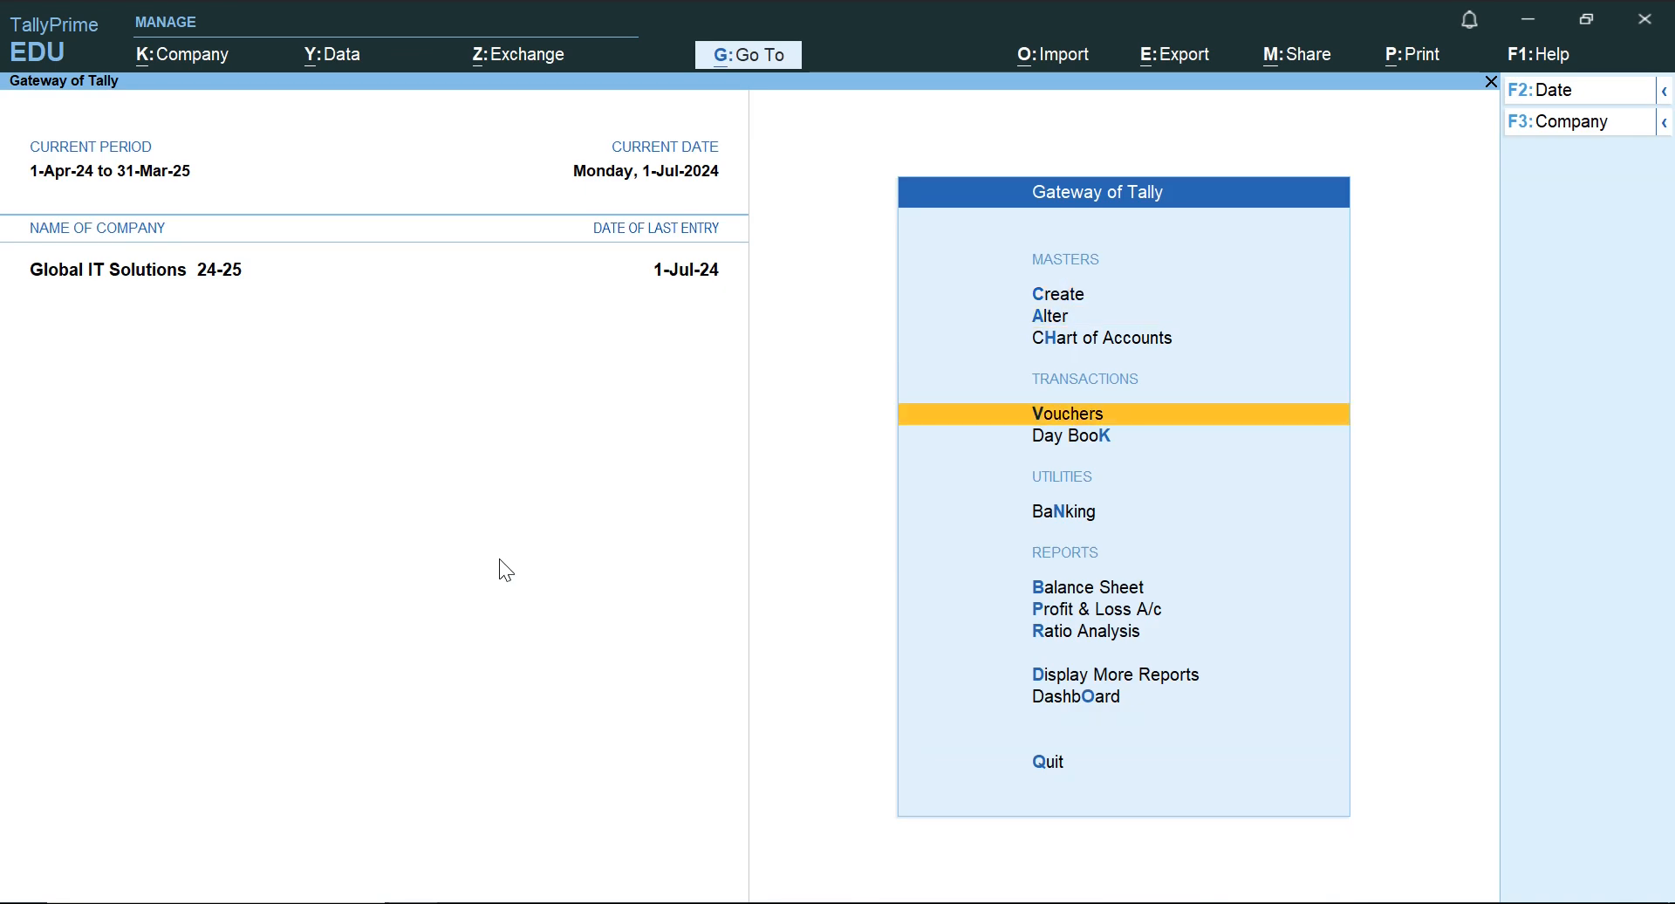
key(Down)
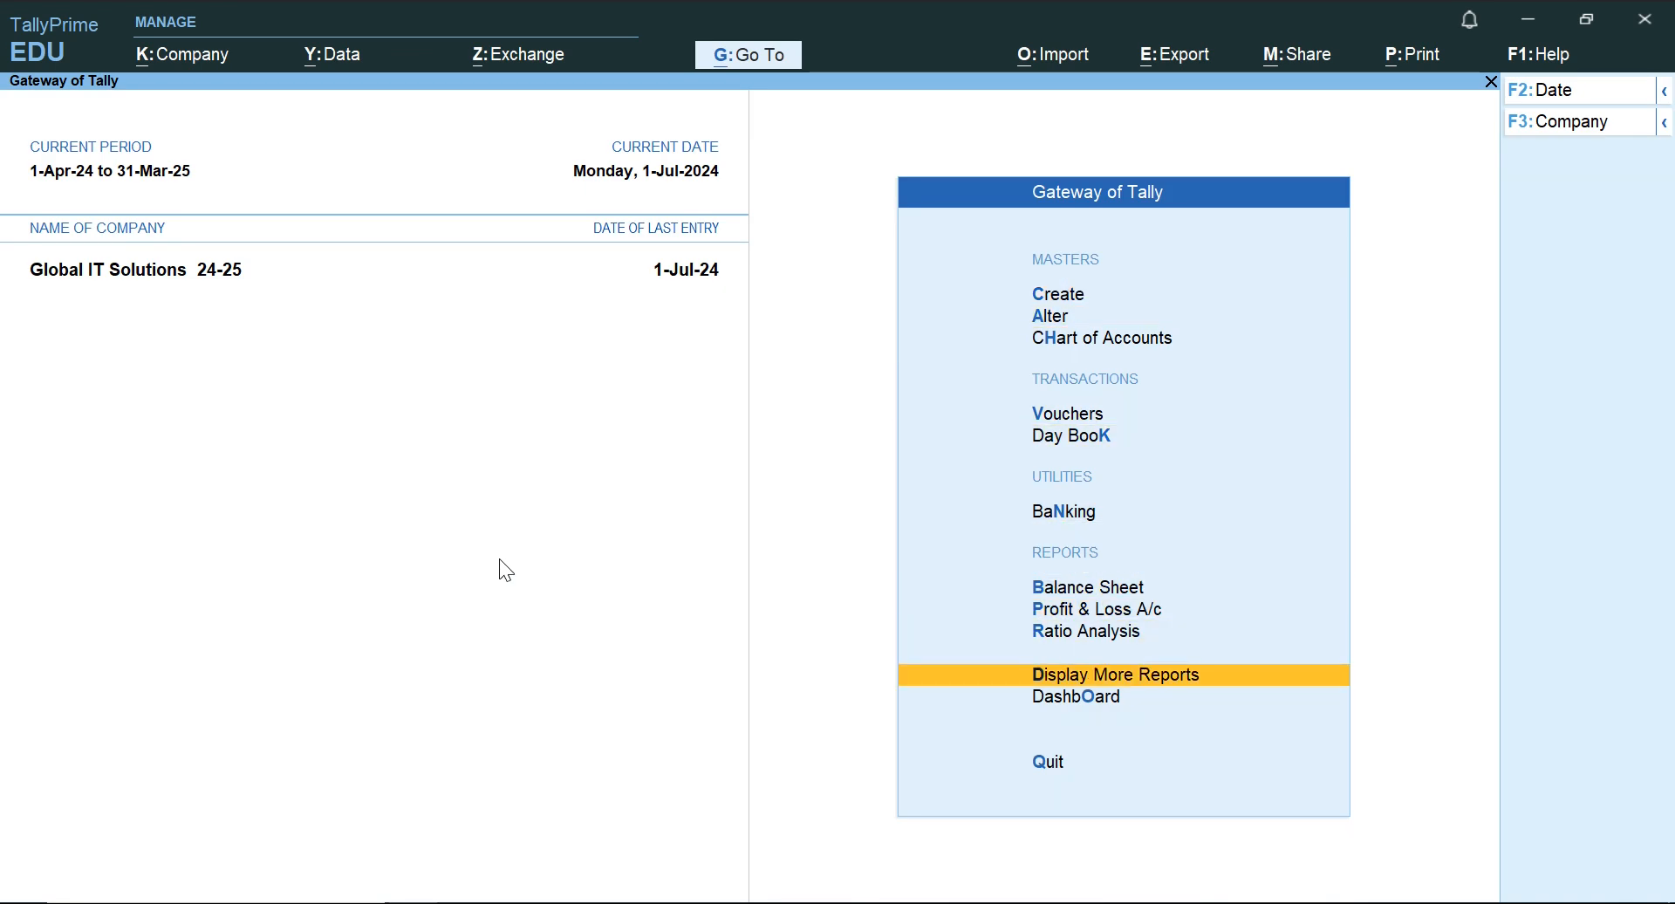
key(Up)
key(Up)
key(Down)
key(Down)
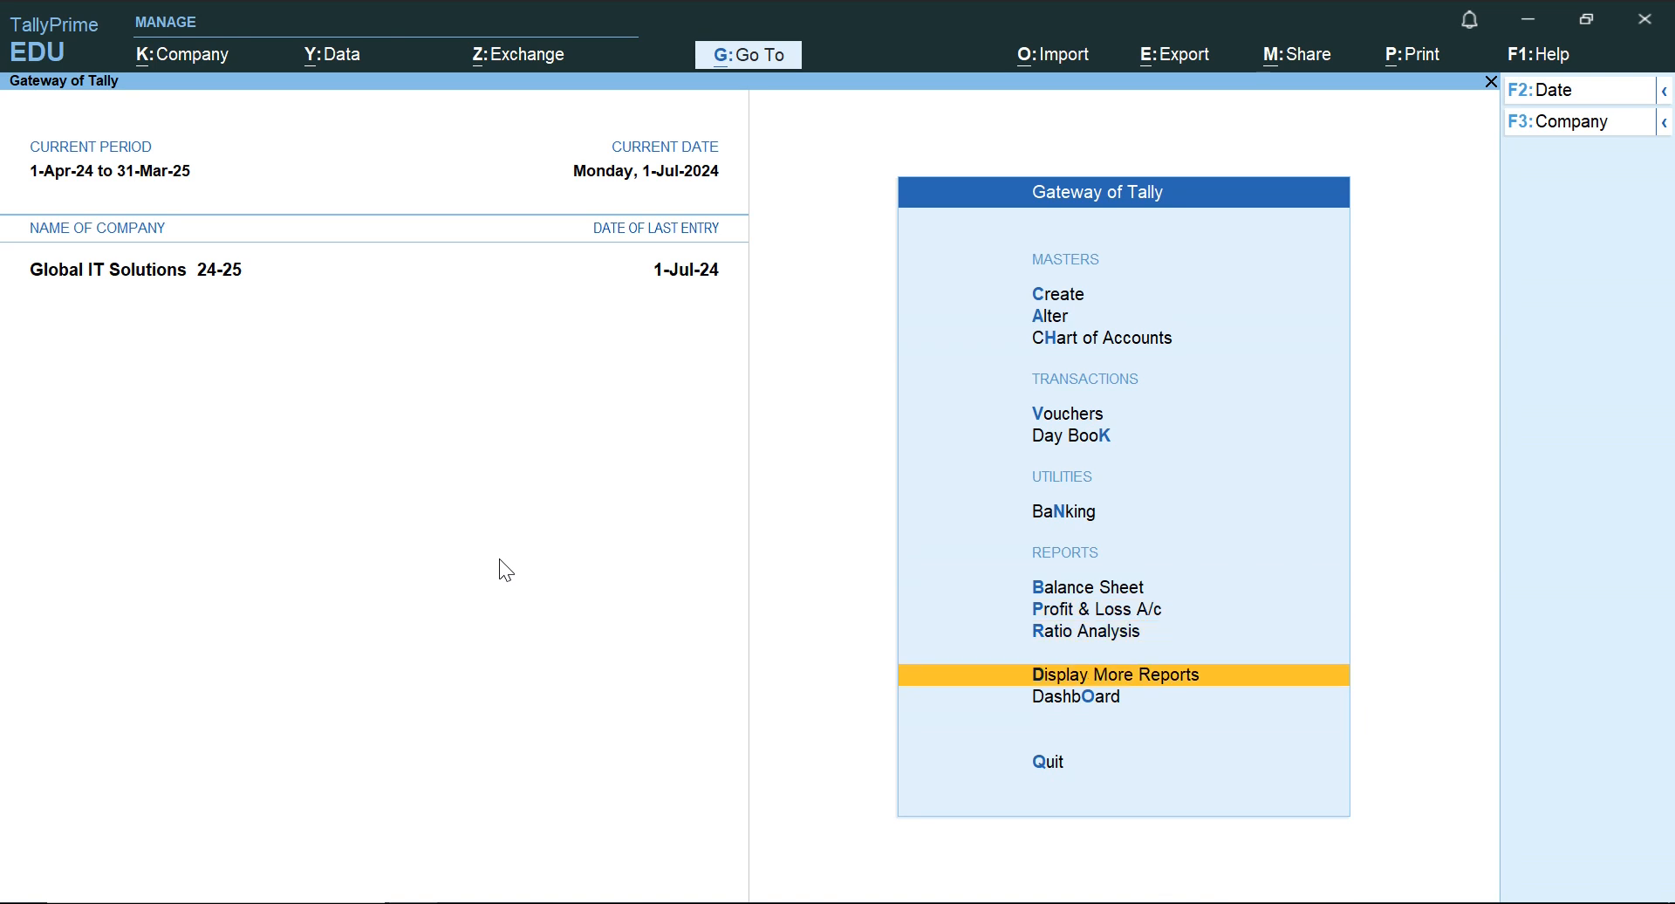
Open the ledger selection list from the account books among the additional reports.
key(Return)
key(Down)
key(Down)
key(Down)
key(Down)
key(Down)
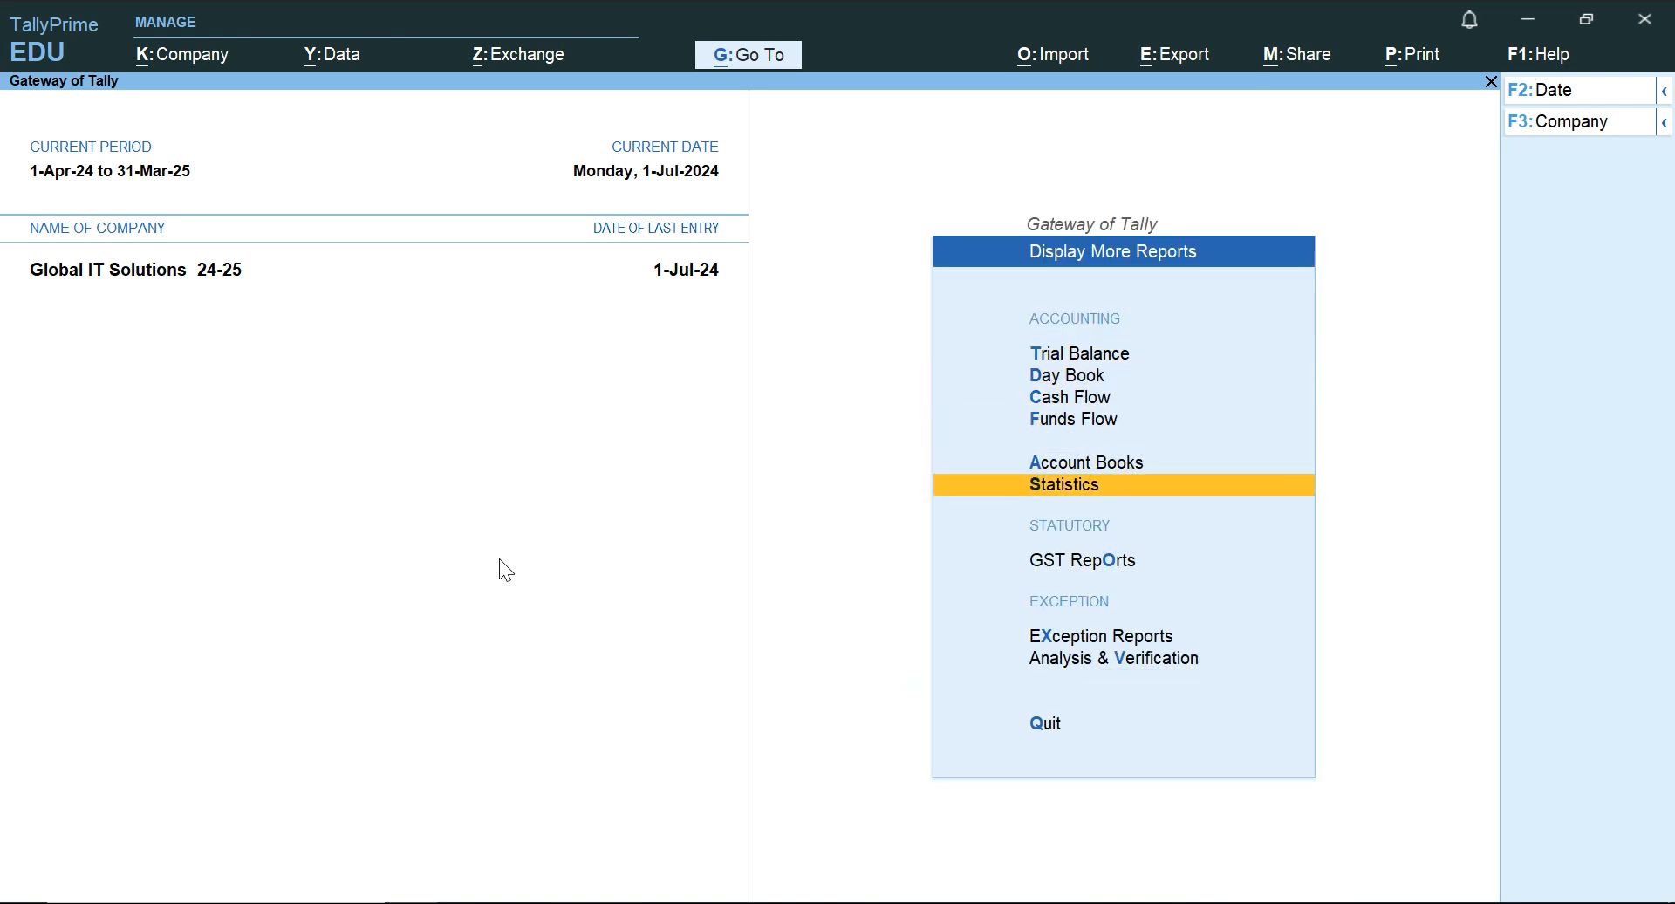
key(Up)
key(Return)
key(Down)
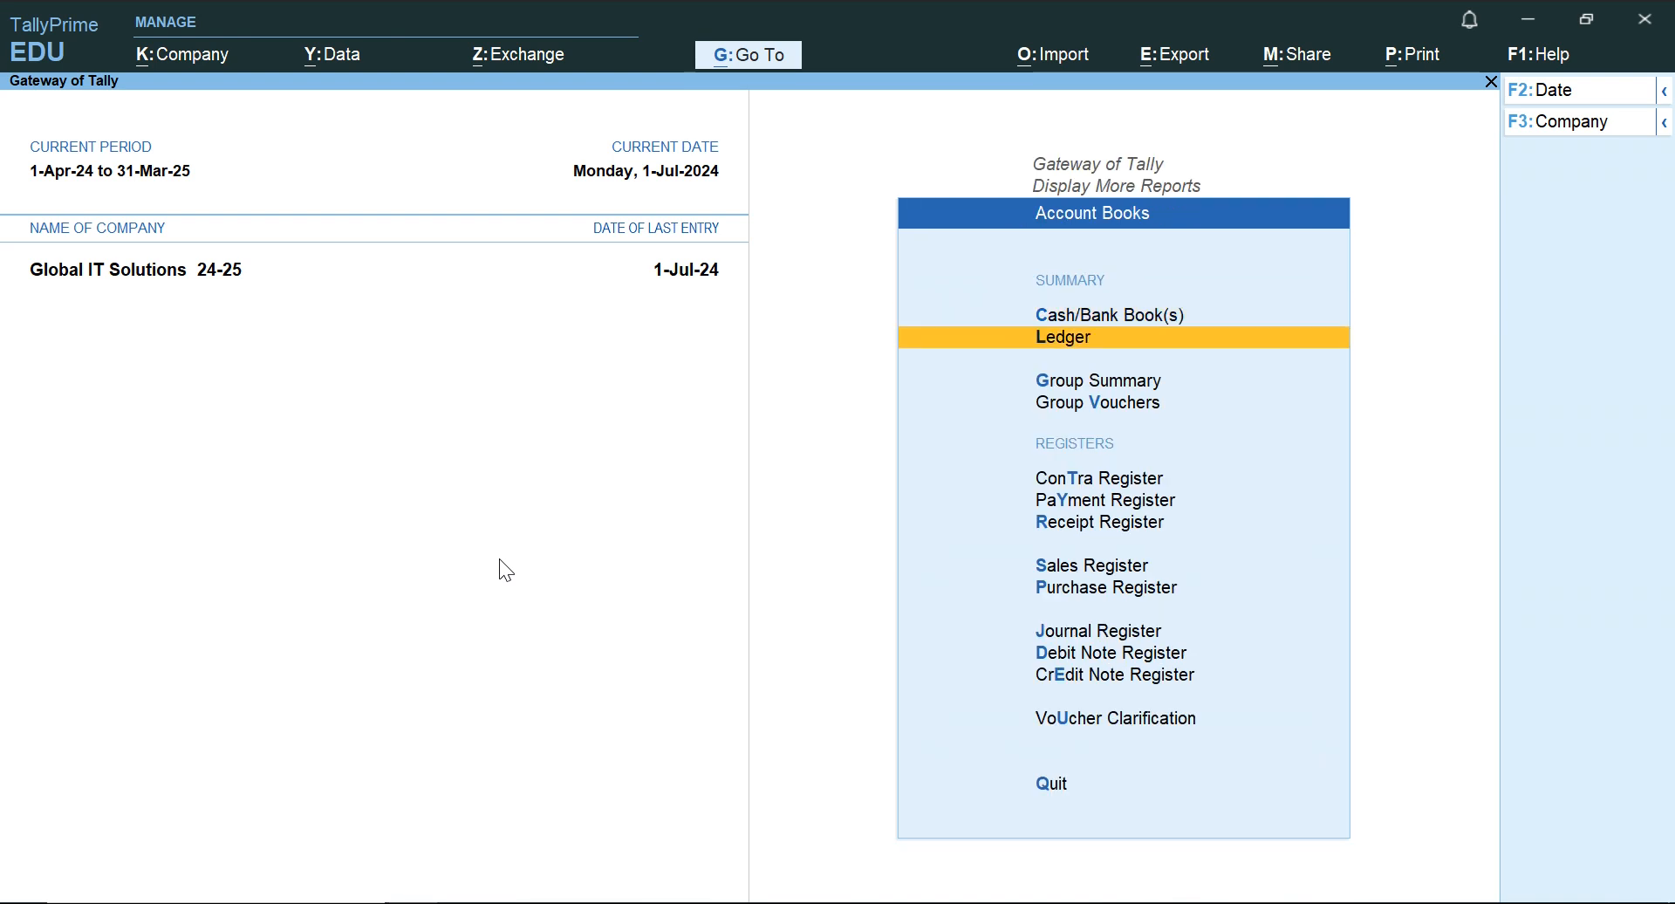
key(Return)
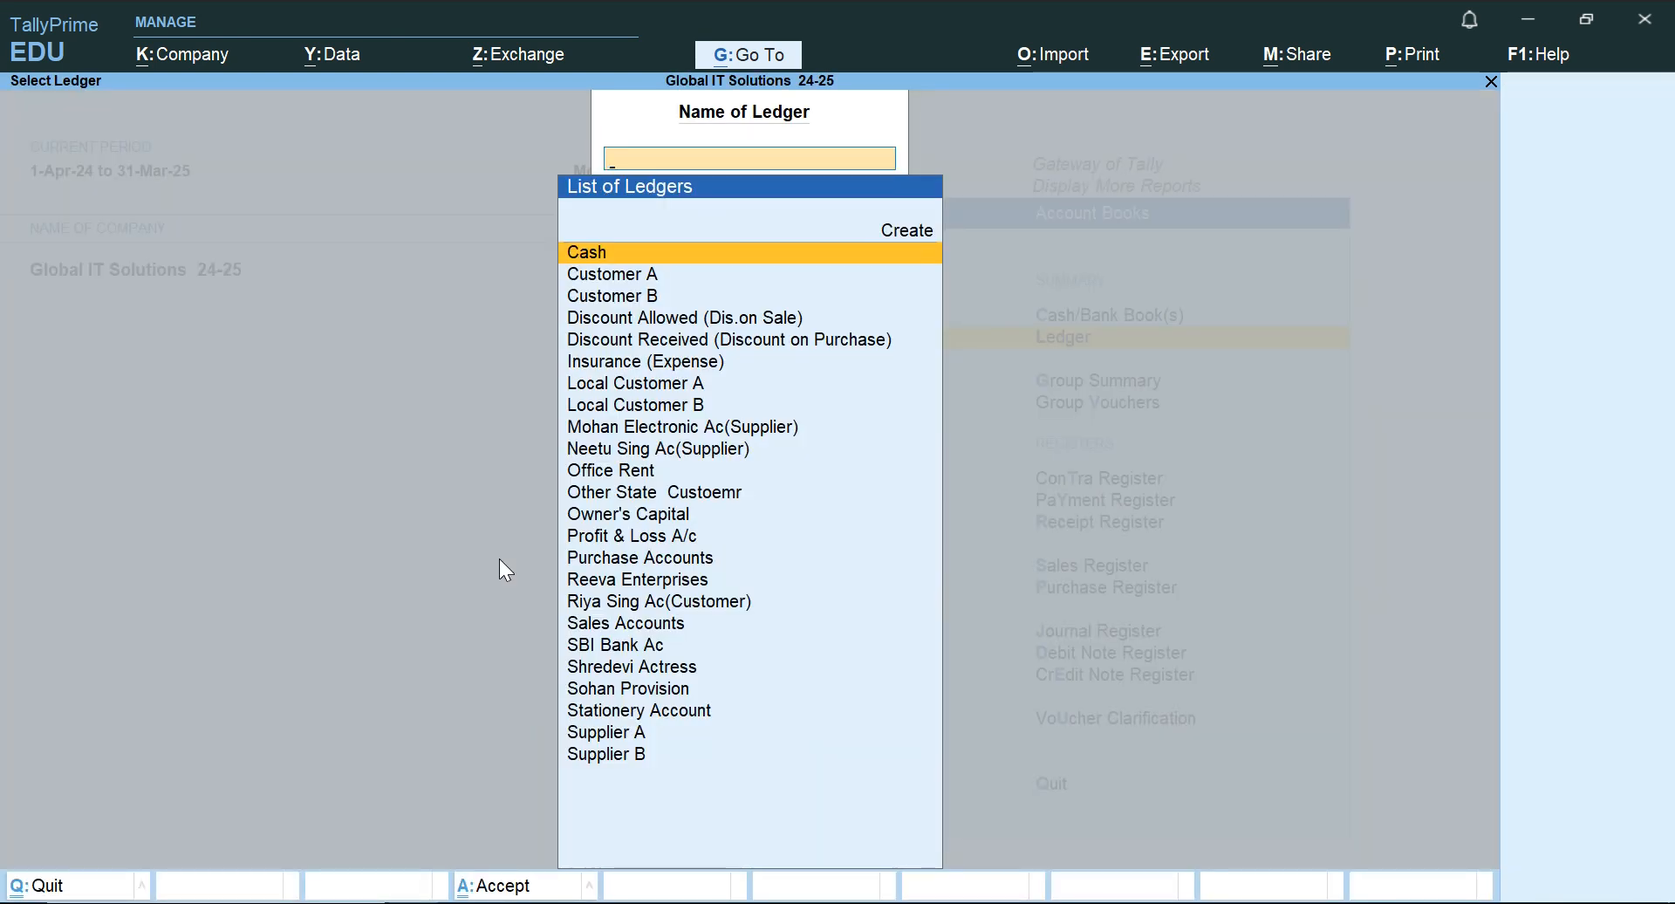
Check the Mohan Electronic purchase in the Word document and open the Mohan Electronic Ac(Supplier) ledger in TallyPrime.
key(alt+Tab)
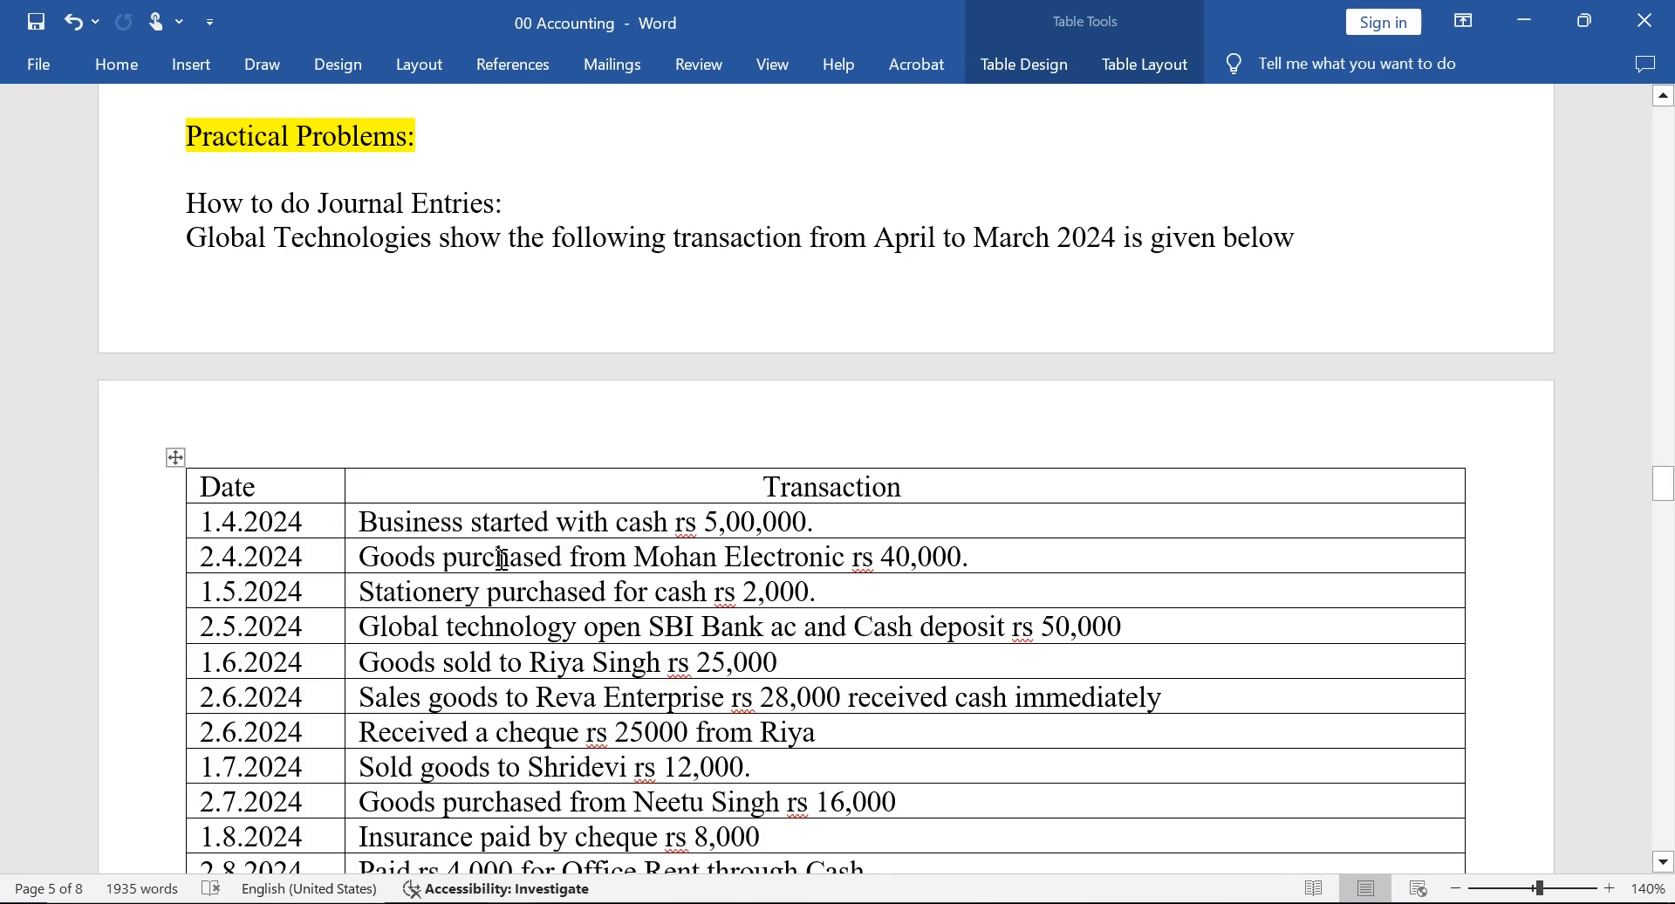
drag(445, 557, 658, 555)
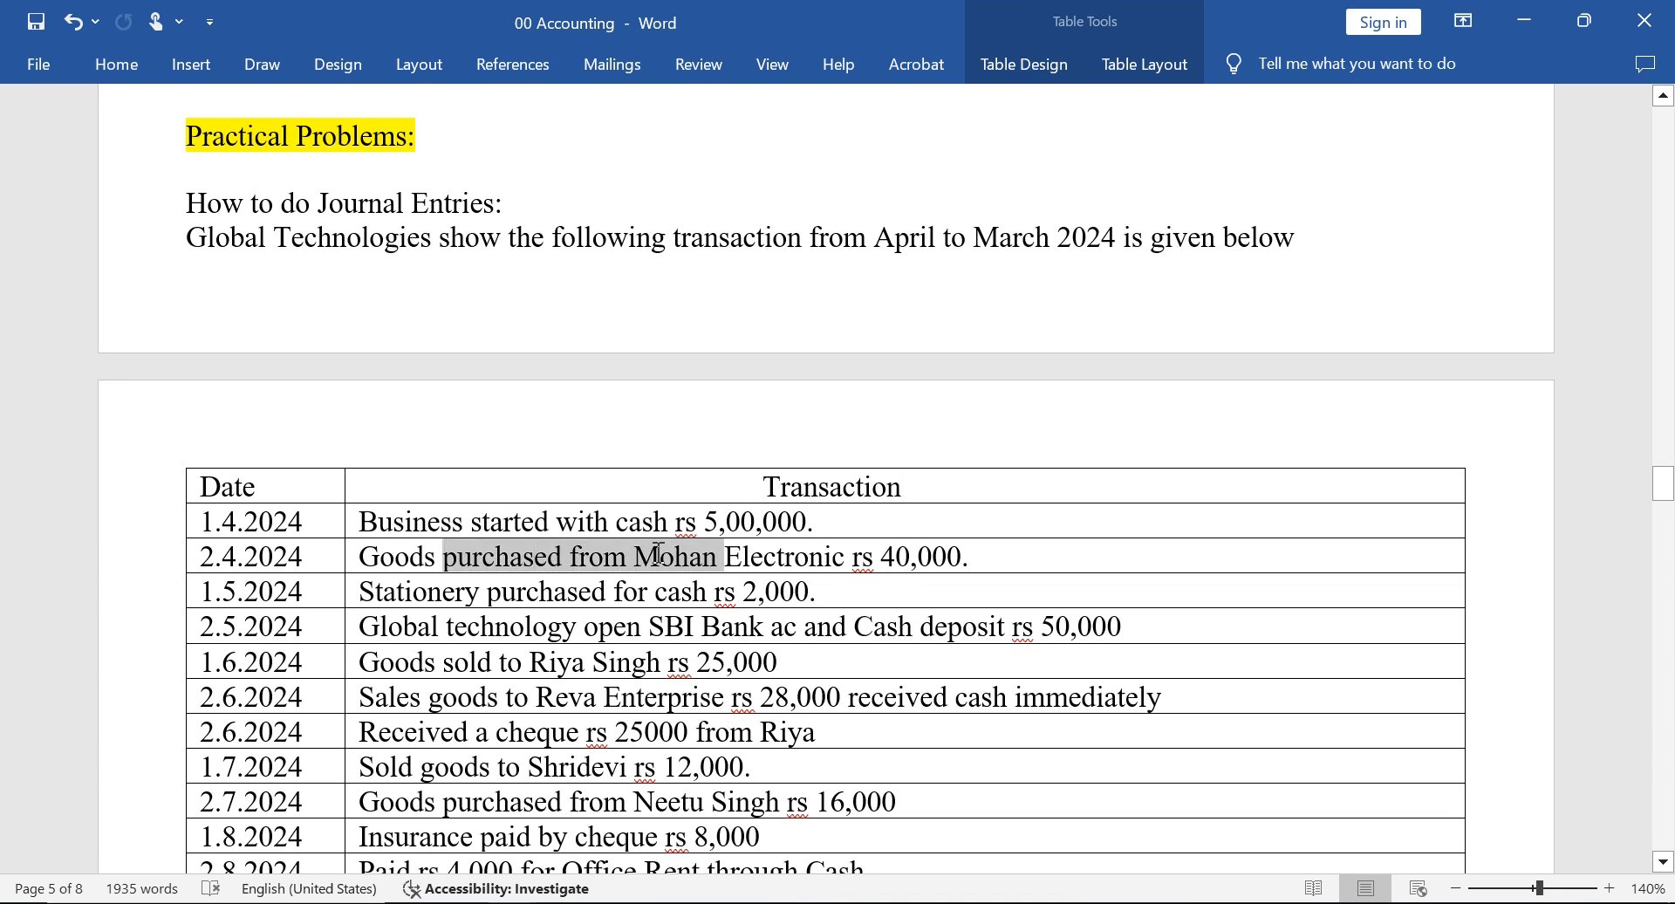
click(657, 555)
key(alt+Tab)
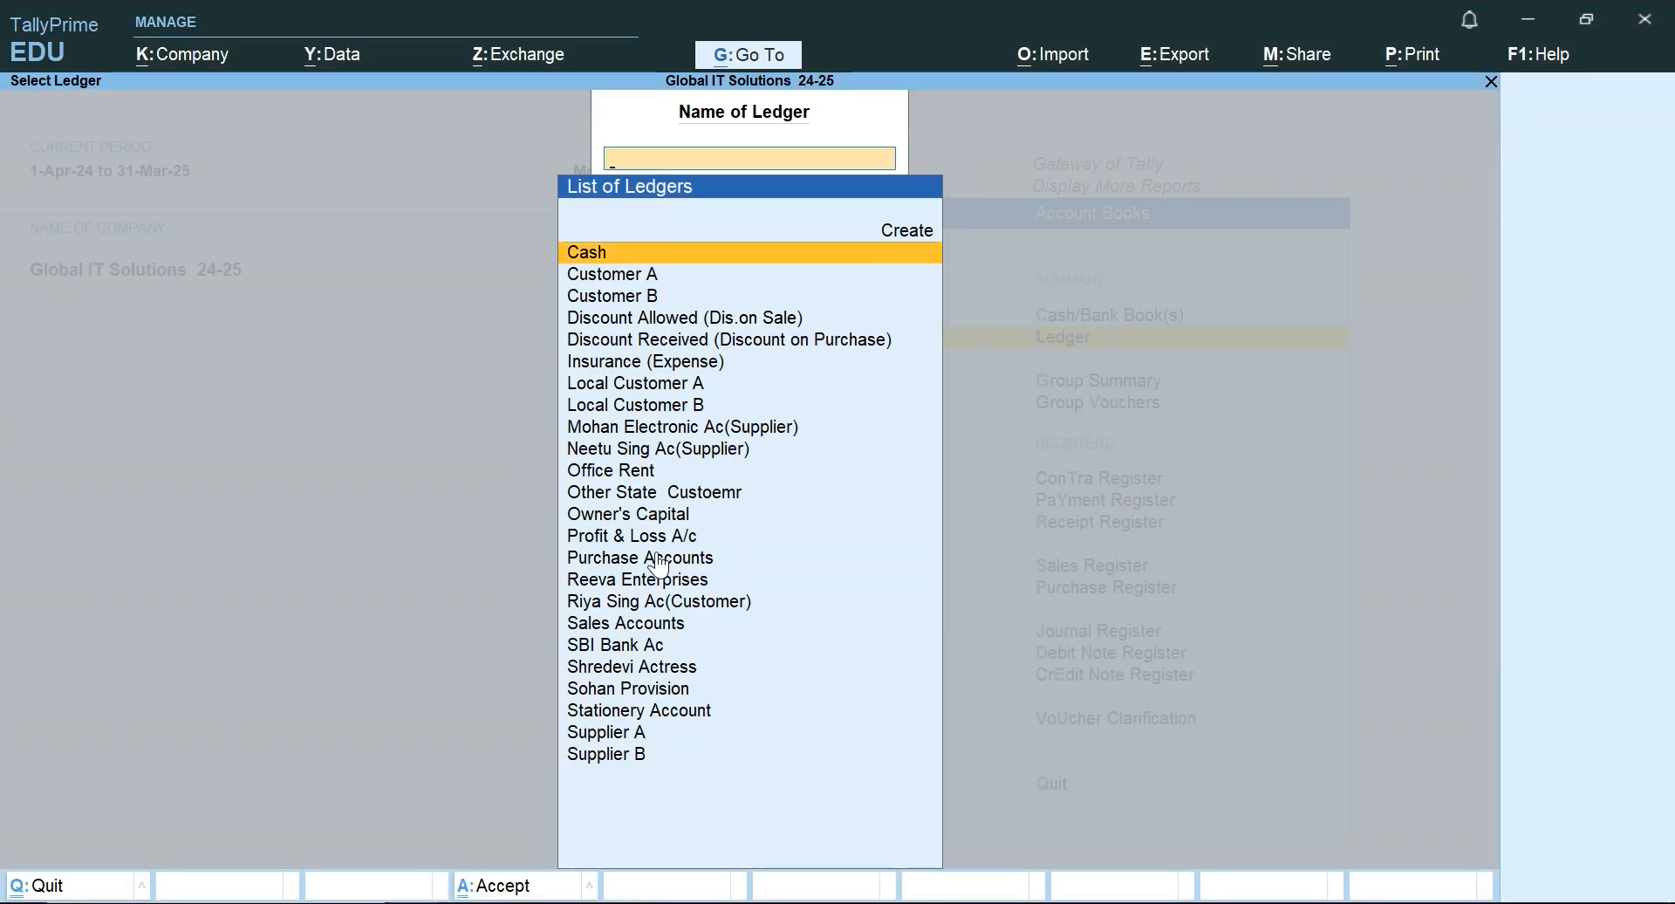
text(m)
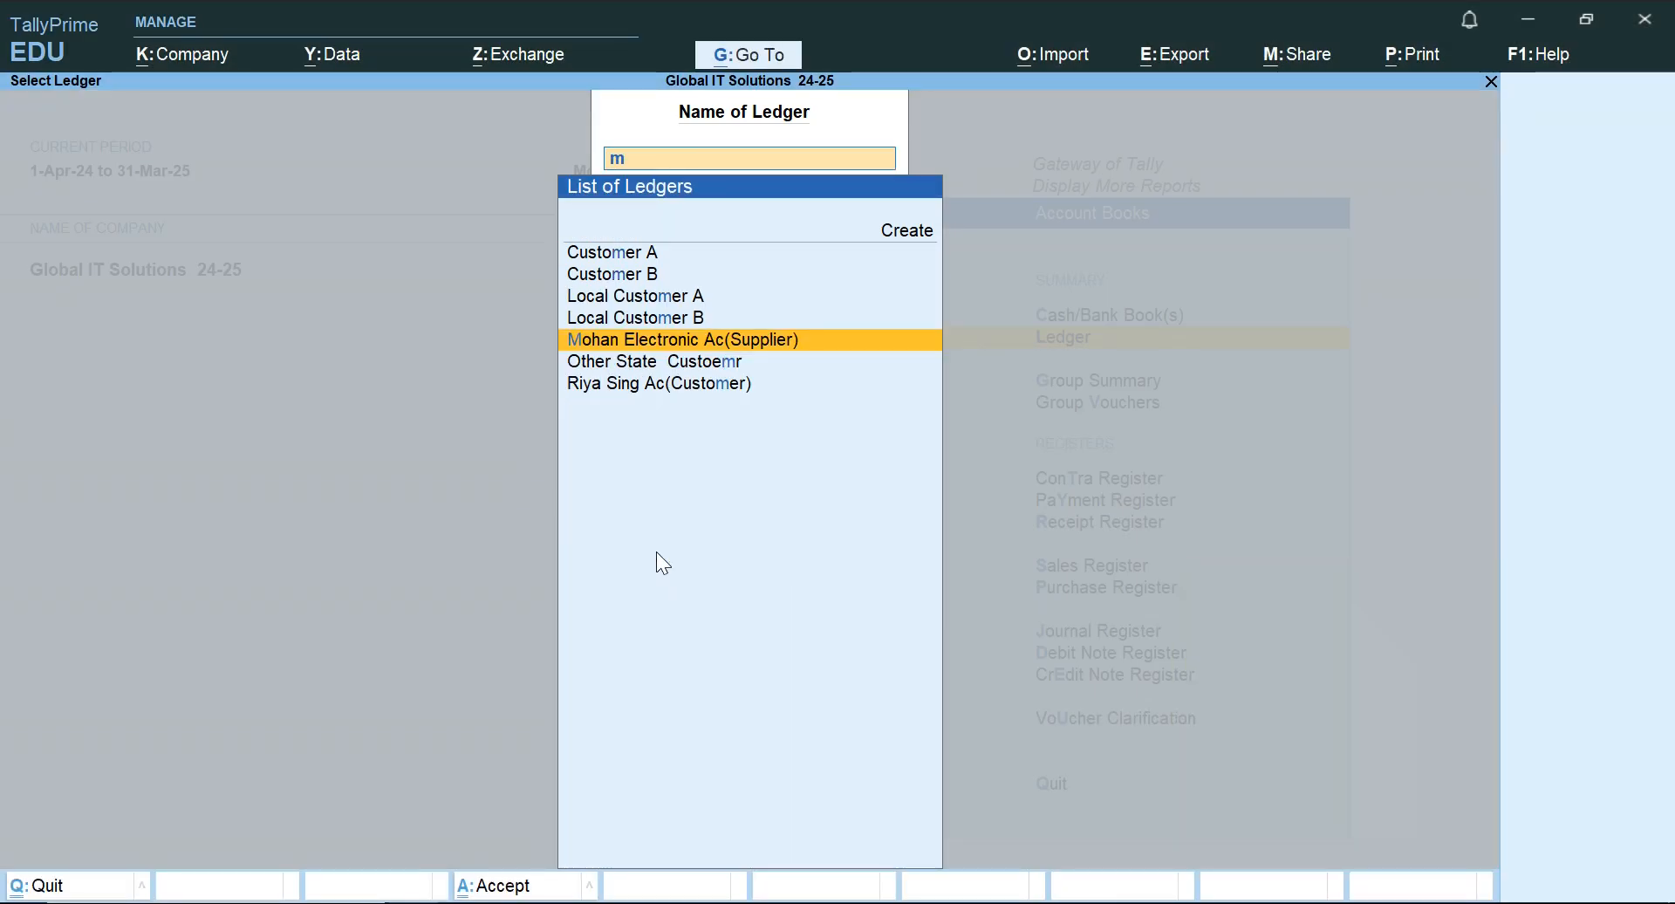
key(Return)
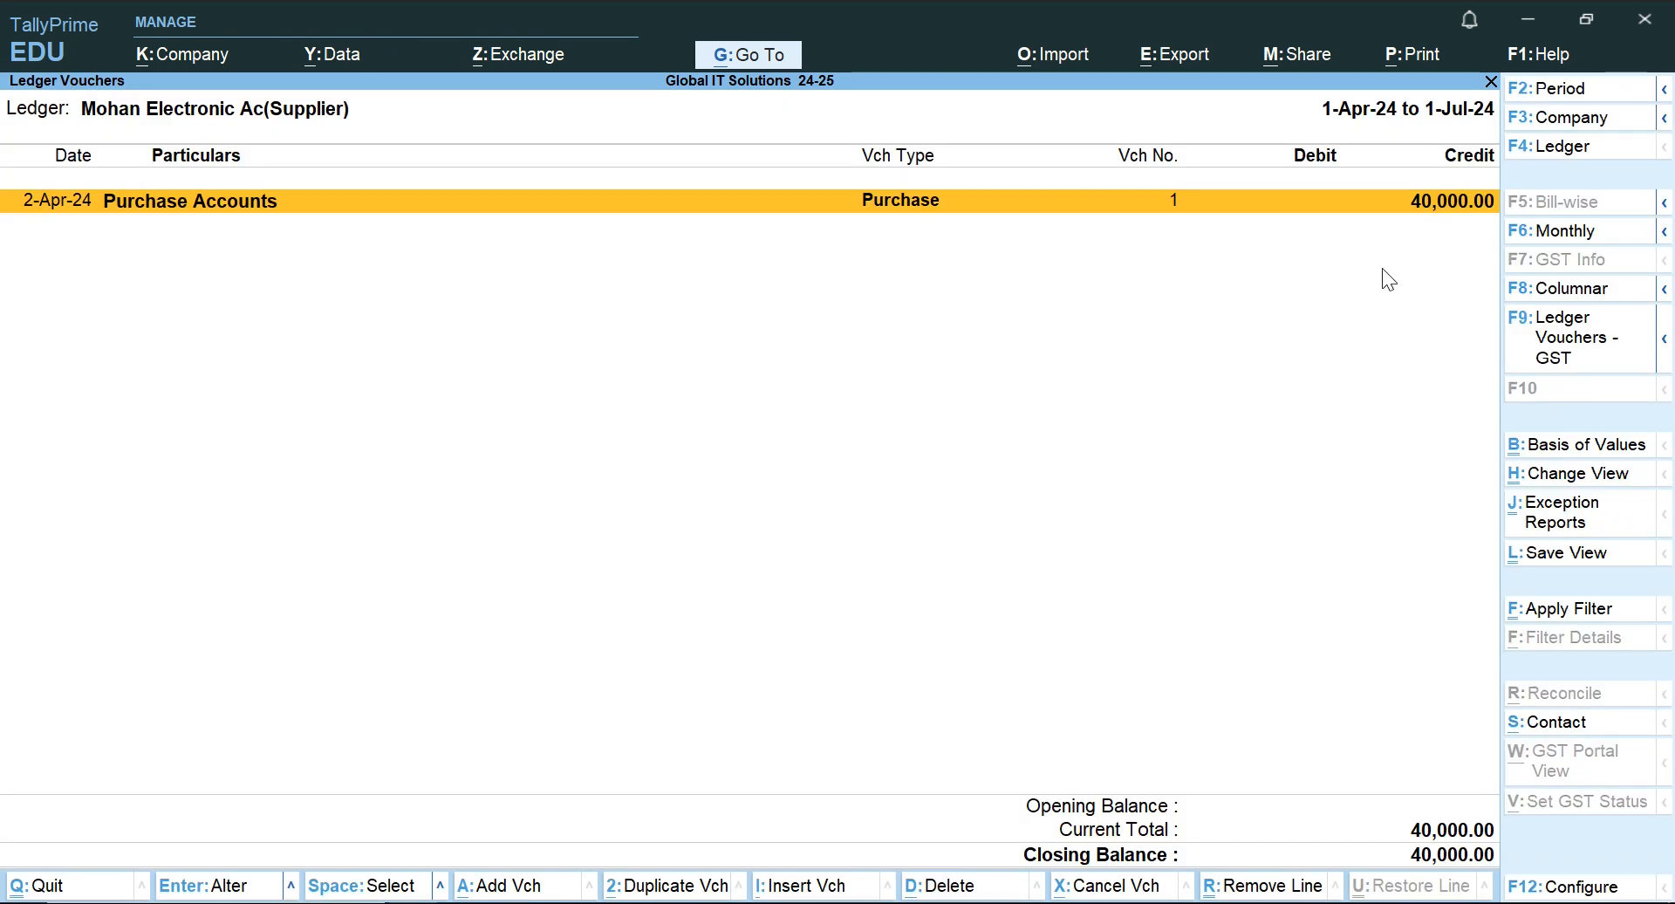
Try the detailed form of the Mohan Electronic ledger and confirm its report period of 1-Apr-24 to 1-Jul-24.
key(alt)
key(alt+F5)
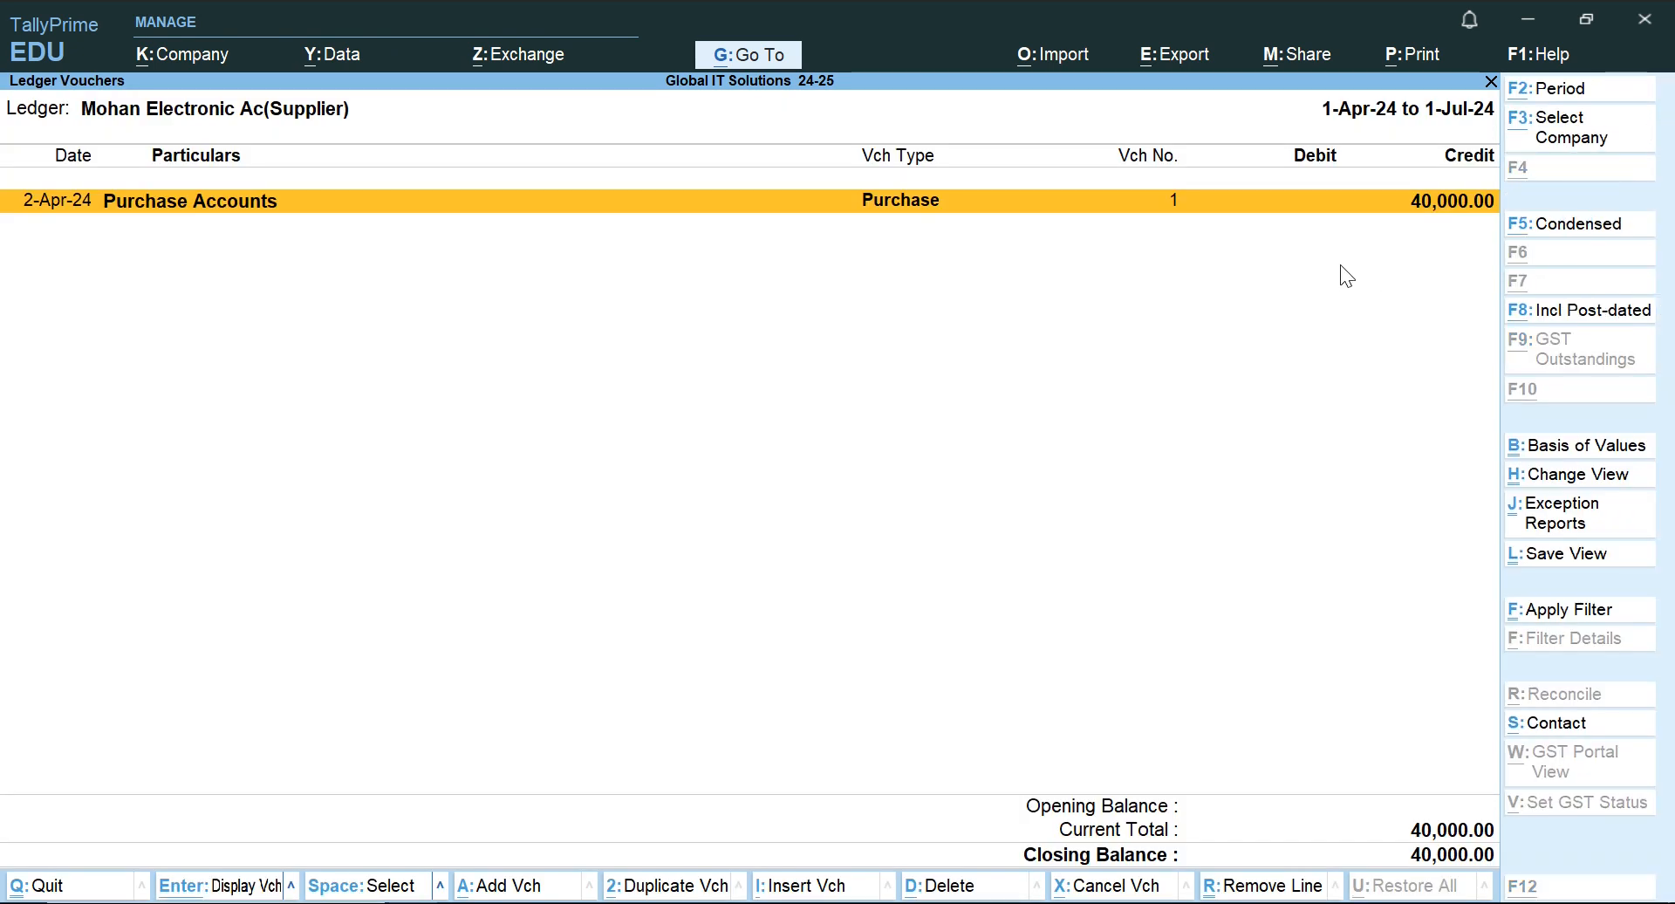
key(alt)
key(alt)
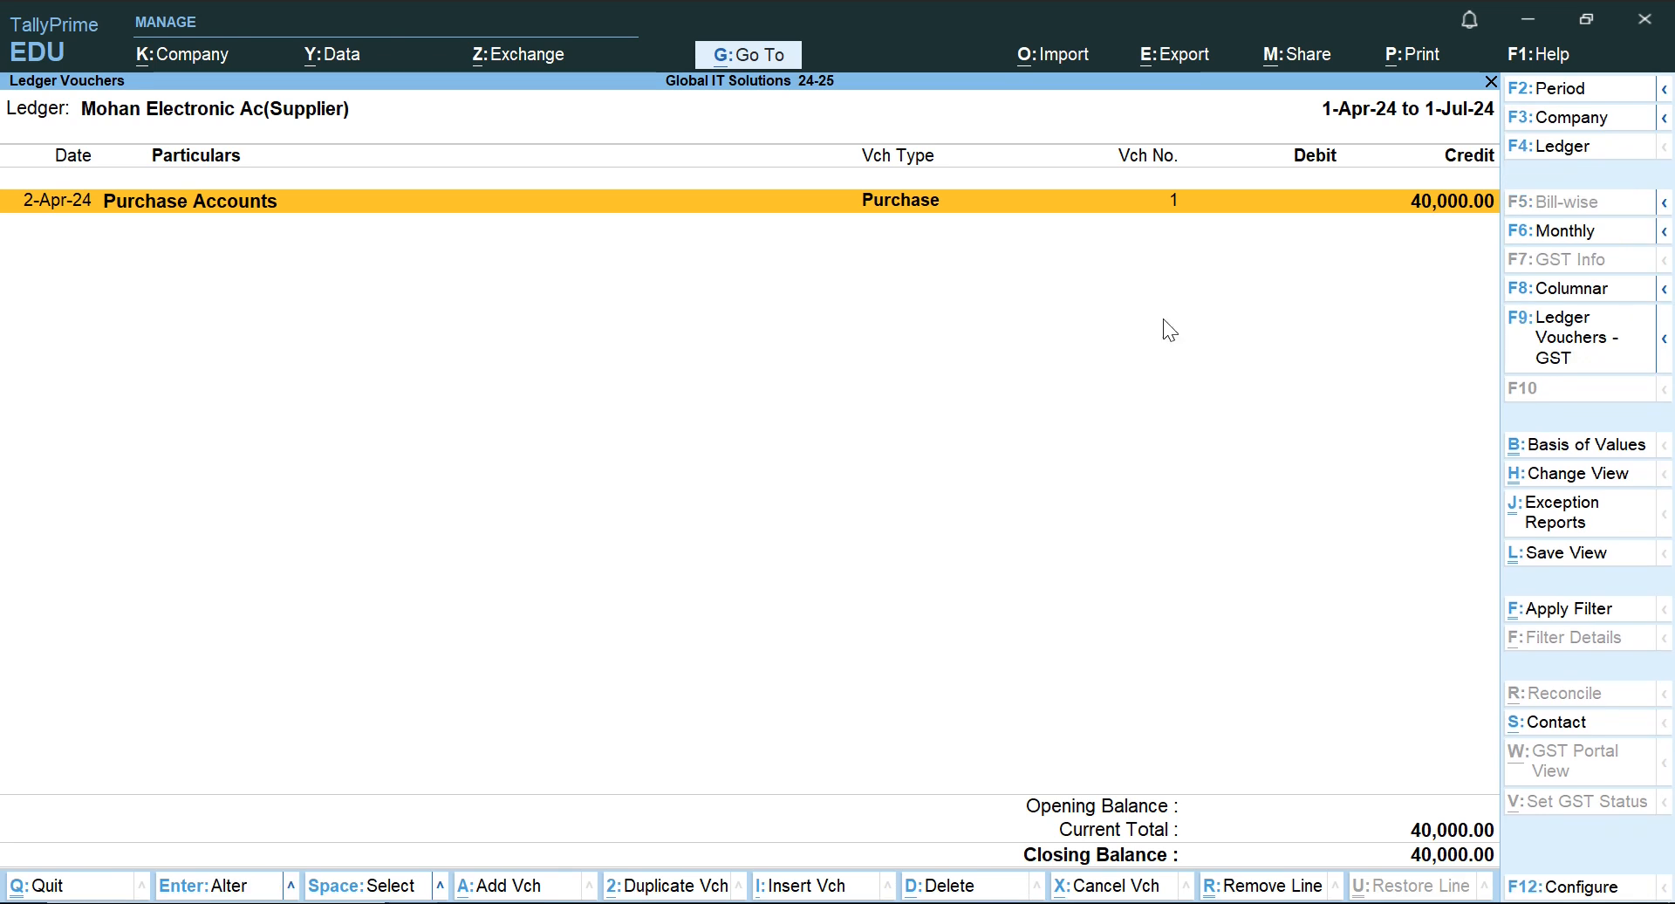
key(alt+F2)
key(Return)
key(Return)
Switch to Word and examine the wording of the Mohan Electronic goods purchase in the transaction table.
key(alt+Tab)
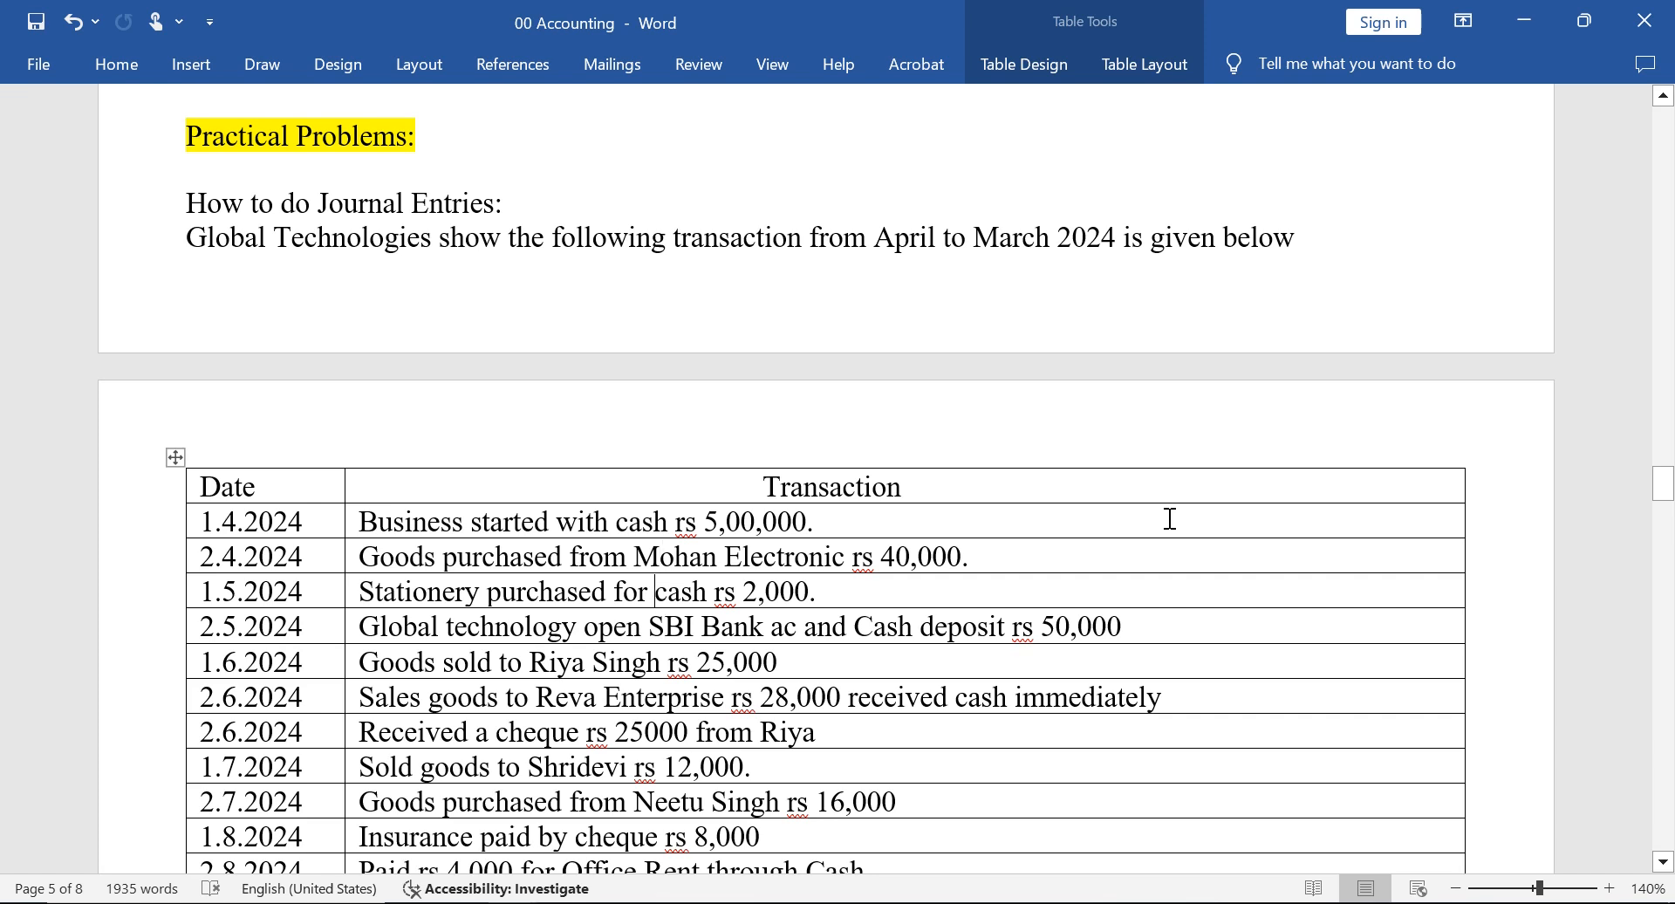
key(Up)
key(Up)
key(Left)
key(Left)
key(Left)
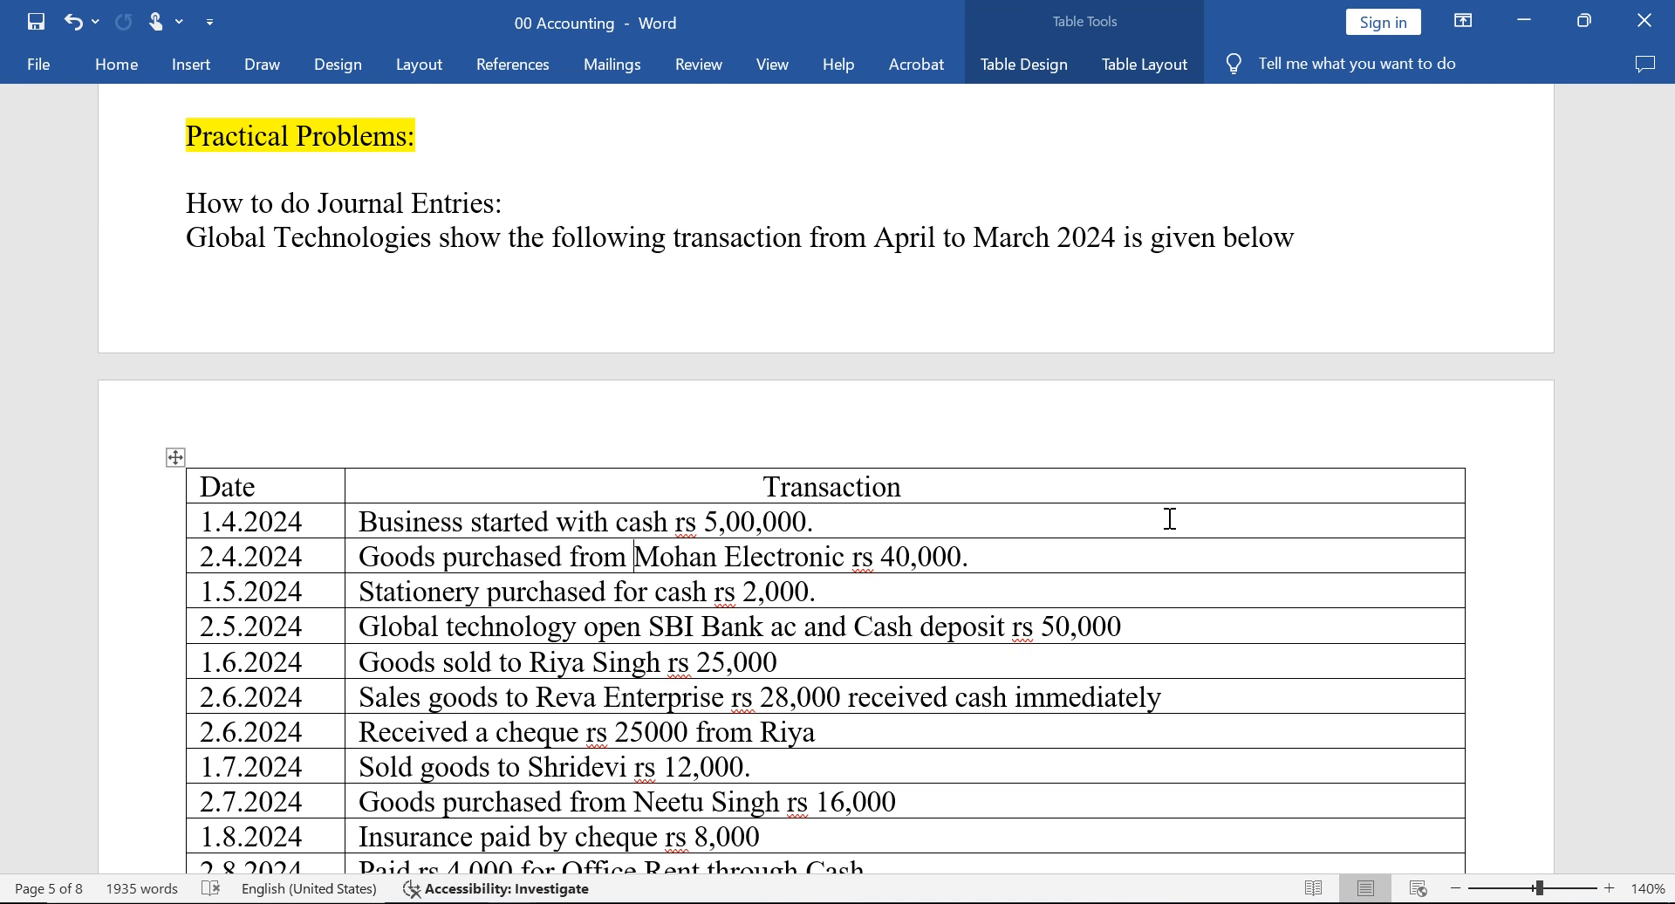
key(Left)
key(Left)
key(Left)
key(Left)
key(Left)
key(Left)
key(Left)
key(Right)
key(Right)
key(Right)
key(Right)
key(Right)
key(Right)
key(Right)
key(Right)
key(Right)
key(Right)
key(Right)
key(Right)
key(Right)
key(Right)
key(Right)
key(Right)
key(Right)
key(Right)
key(Right)
key(Right)
key(Right)
Switch to TallyPrime, view the purchase voucher behind the Mohan Electronic ledger entry, and quit it without saving.
key(alt+Tab)
key(Return)
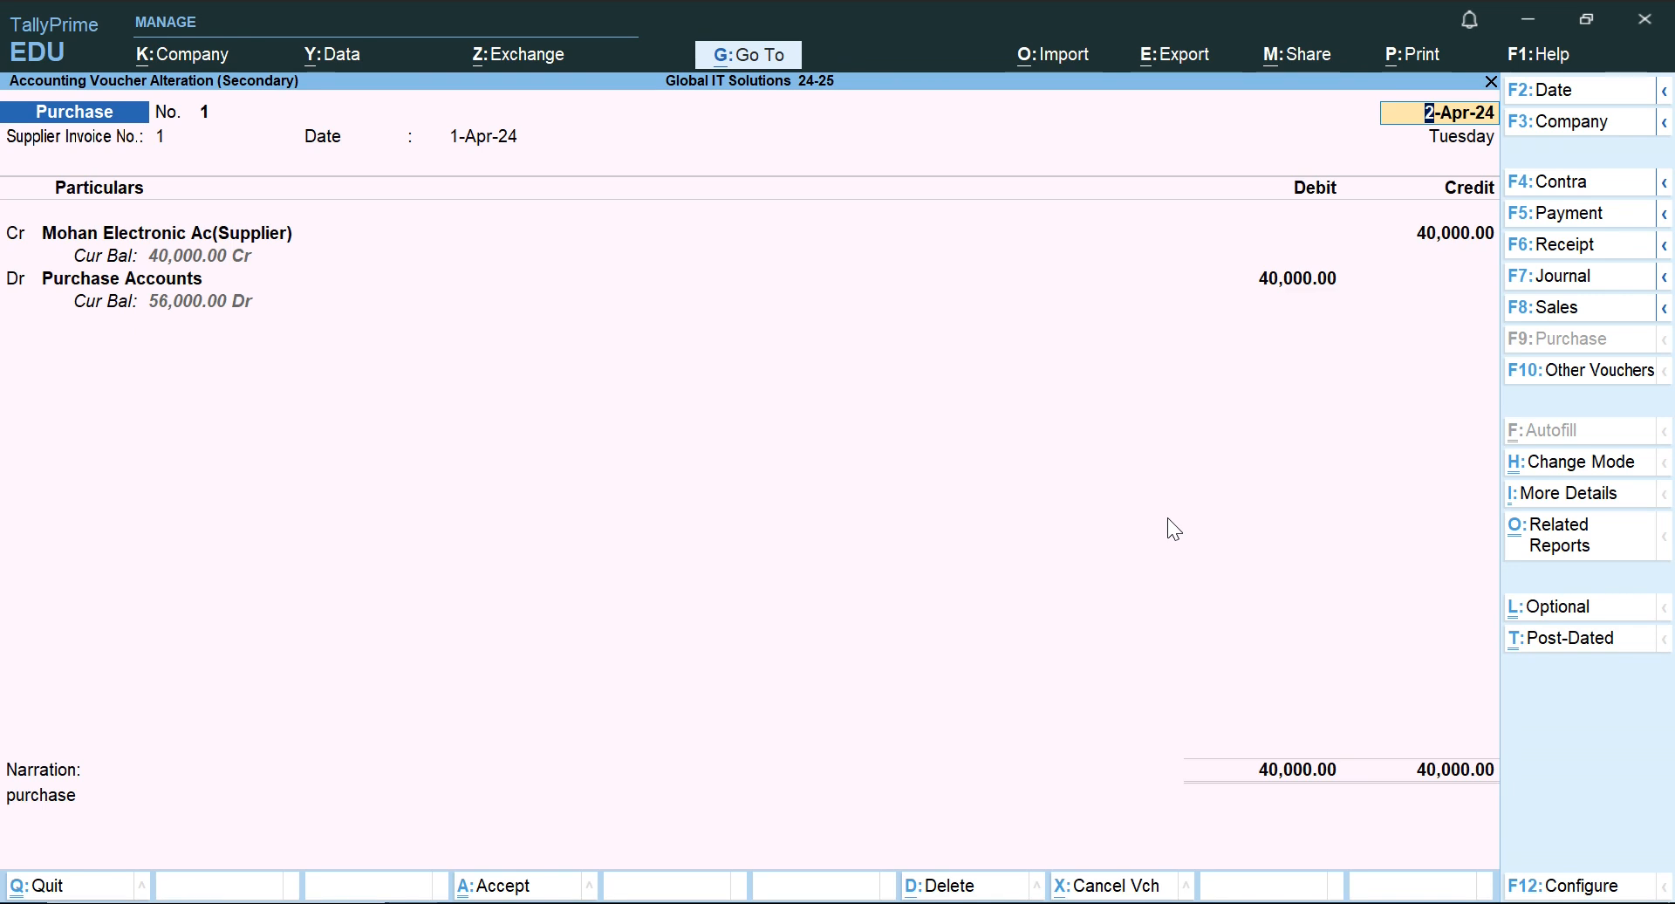
key(BackSpace)
key(Escape)
key(y)
Check the Word transaction again and reopen the Mohan Electronic purchase voucher at its credit ledger line.
key(alt+Tab)
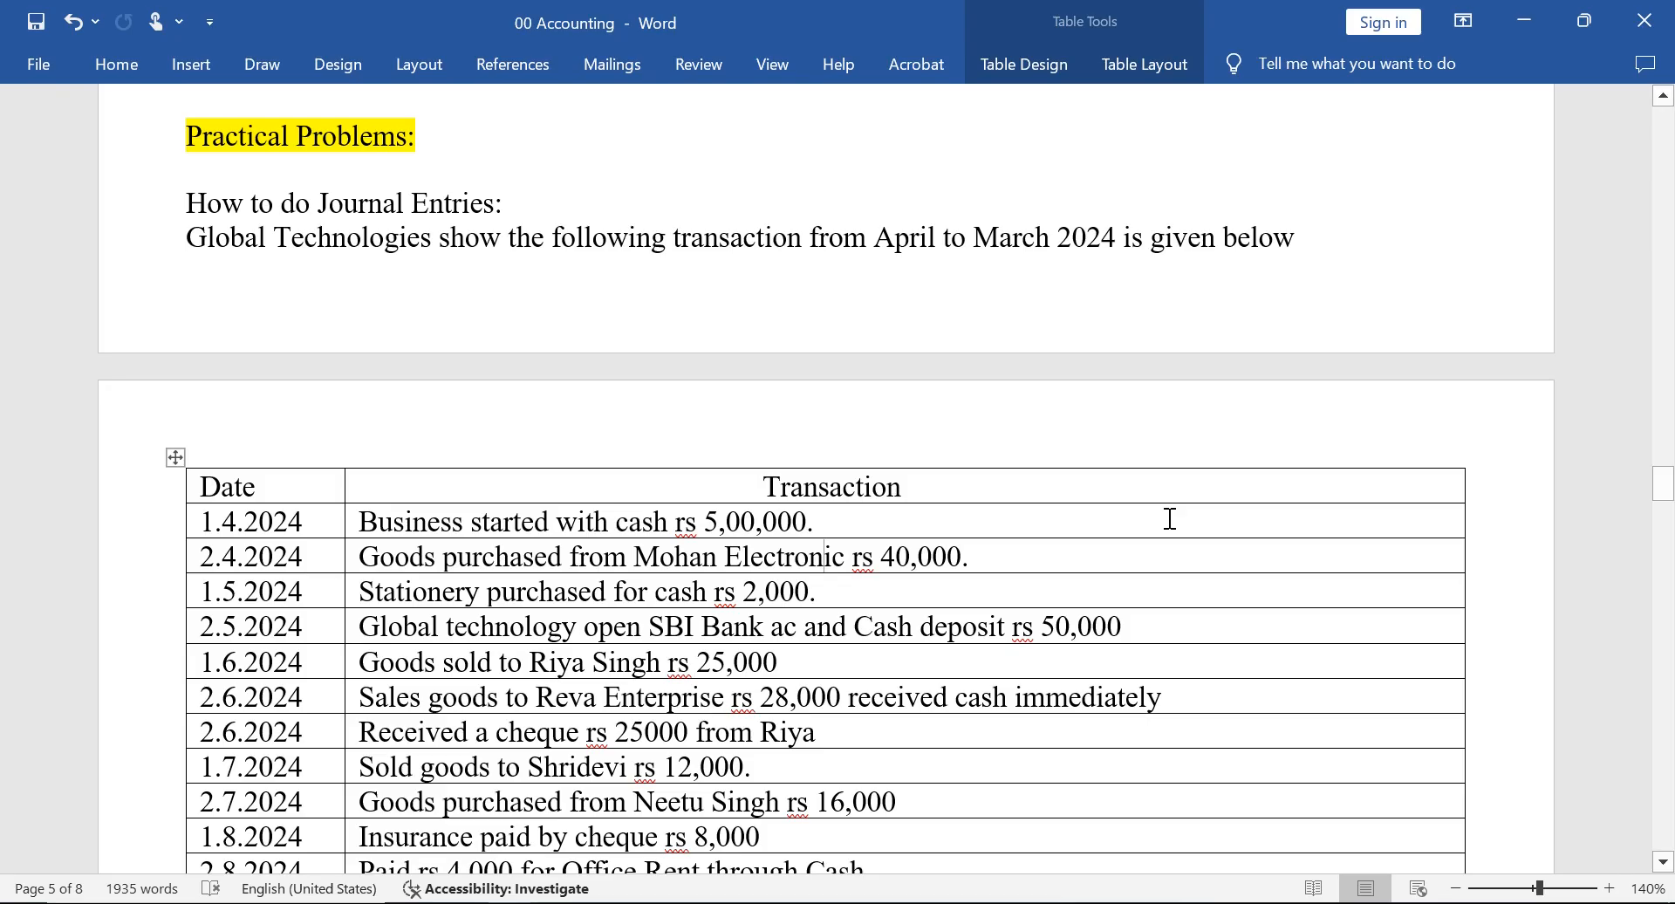
key(alt+Tab)
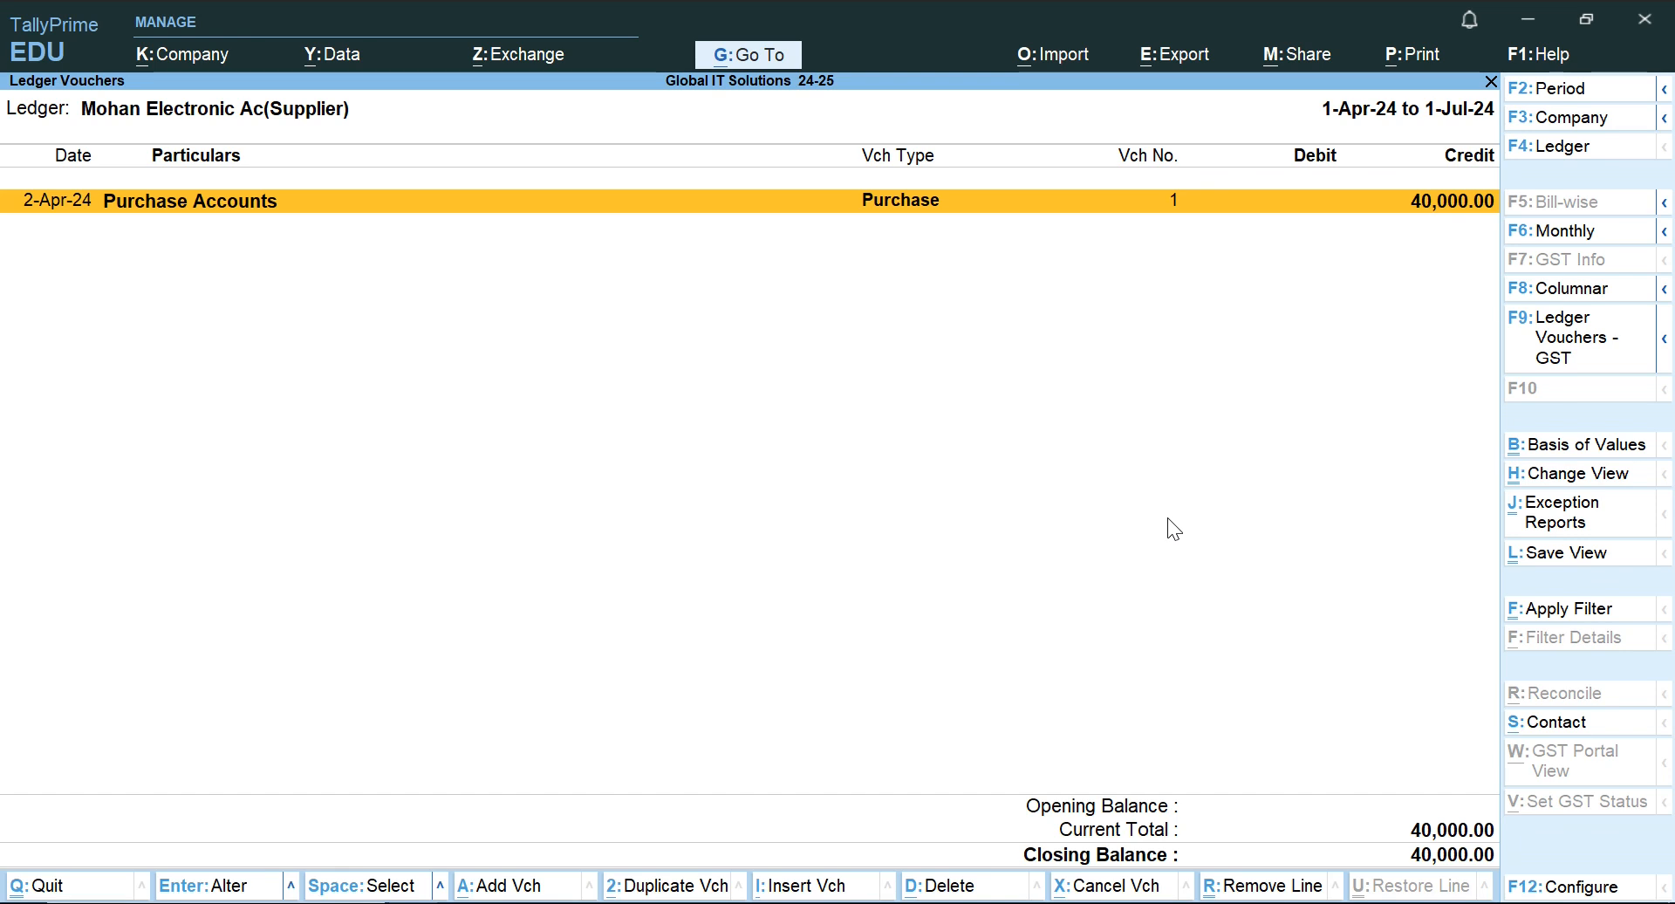
key(Return)
key(Return)
key(Return)
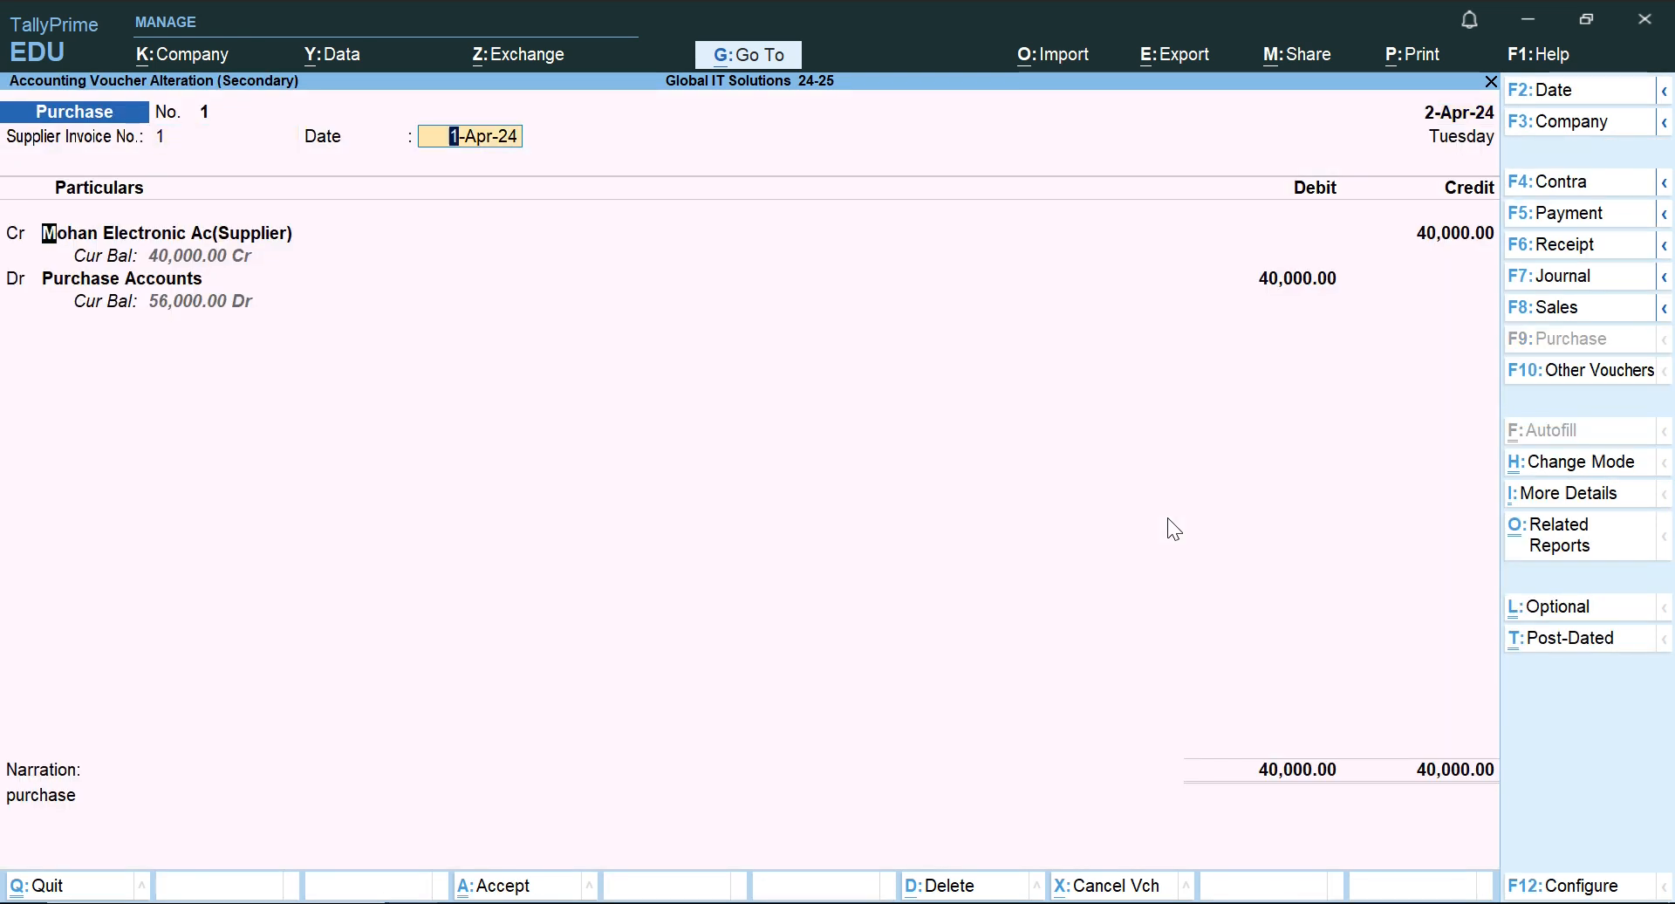
key(Return)
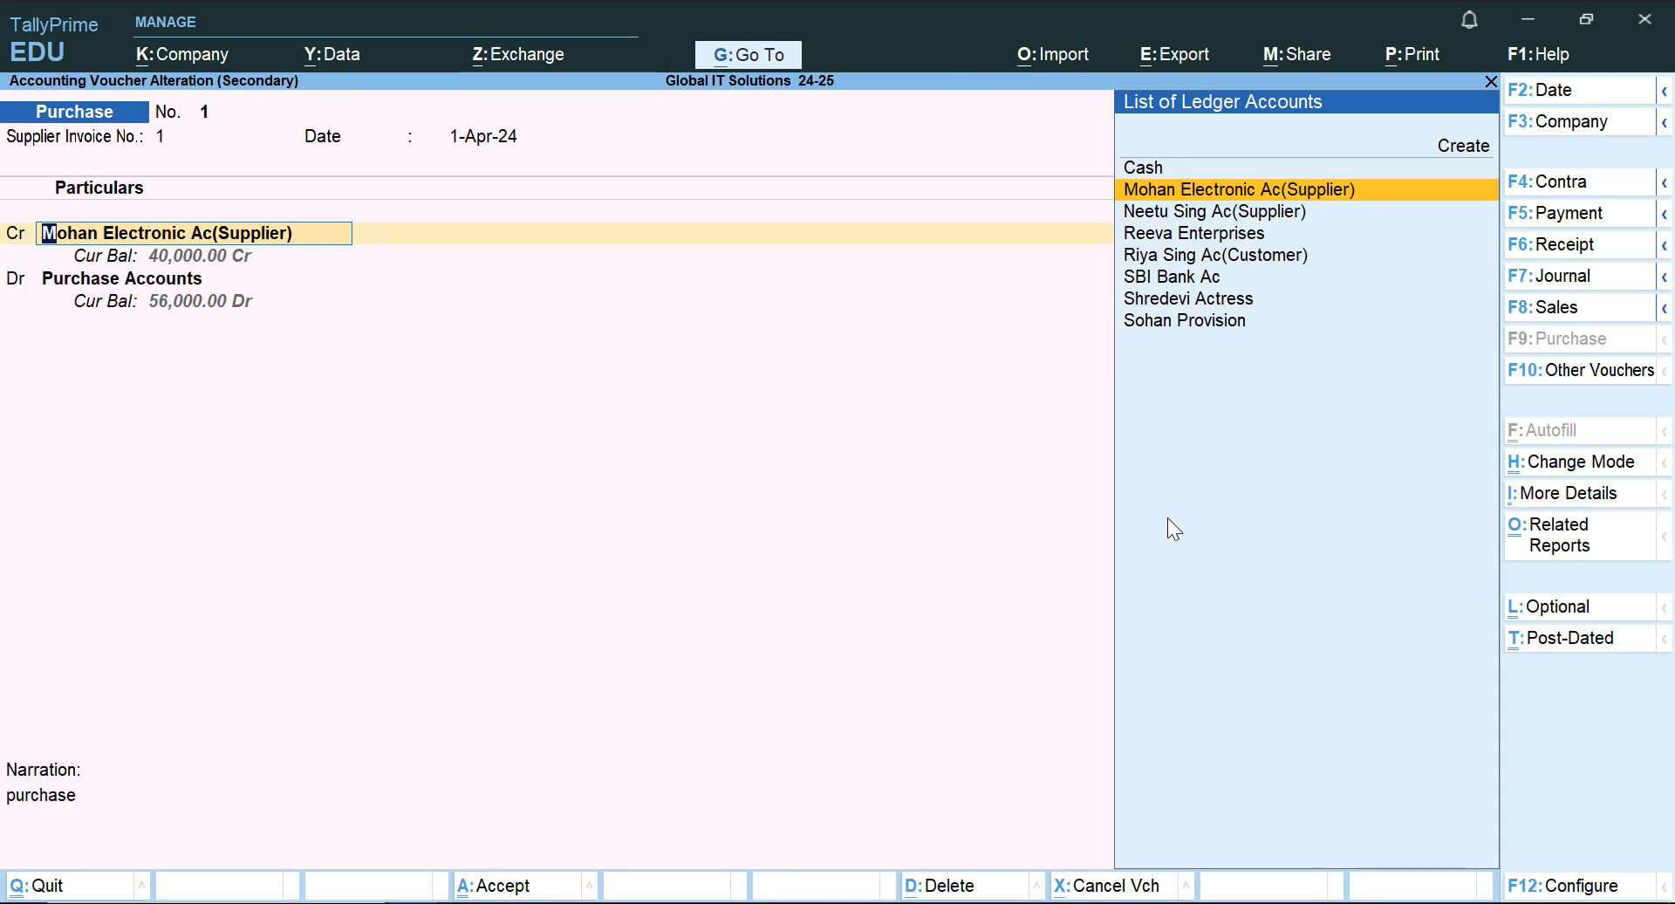
Switch to Word and add "on Credit" after "Mohan Electronic" in the 2.4.2024 purchase transaction.
key(alt+Tab)
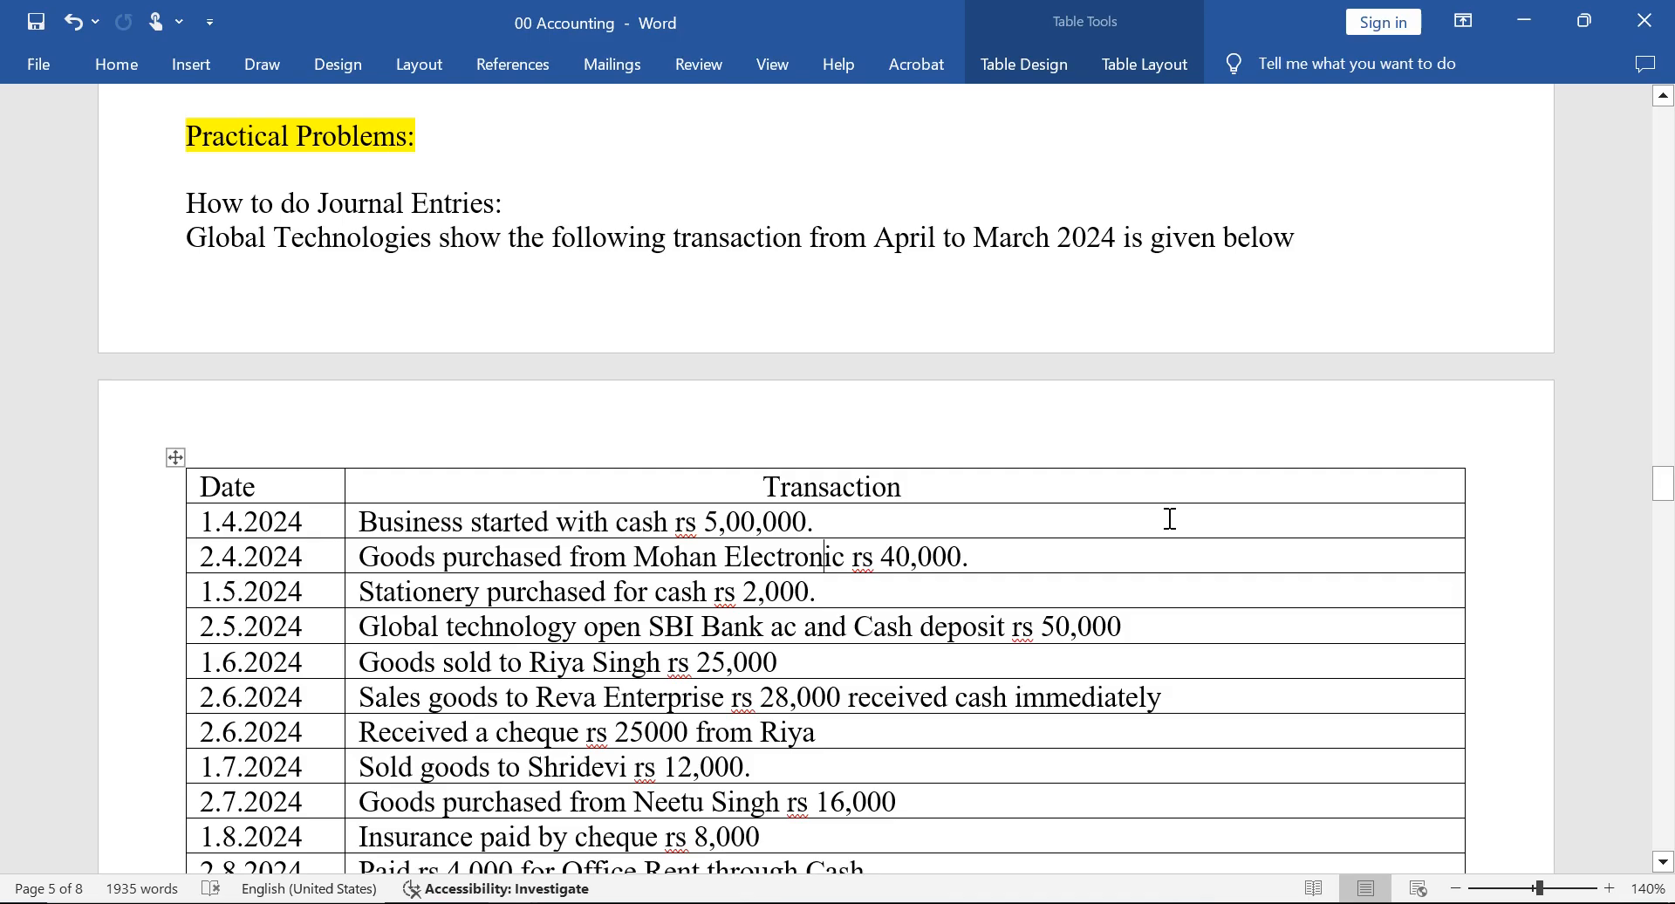
key(Right)
key(Right)
key(Right)
key(Left)
key(Left)
key(Left)
key(Left)
key(Left)
key(Left)
key(Left)
key(Left)
key(Right)
key(Right)
key(Right)
key(Right)
key(Right)
key(Right)
key(Right)
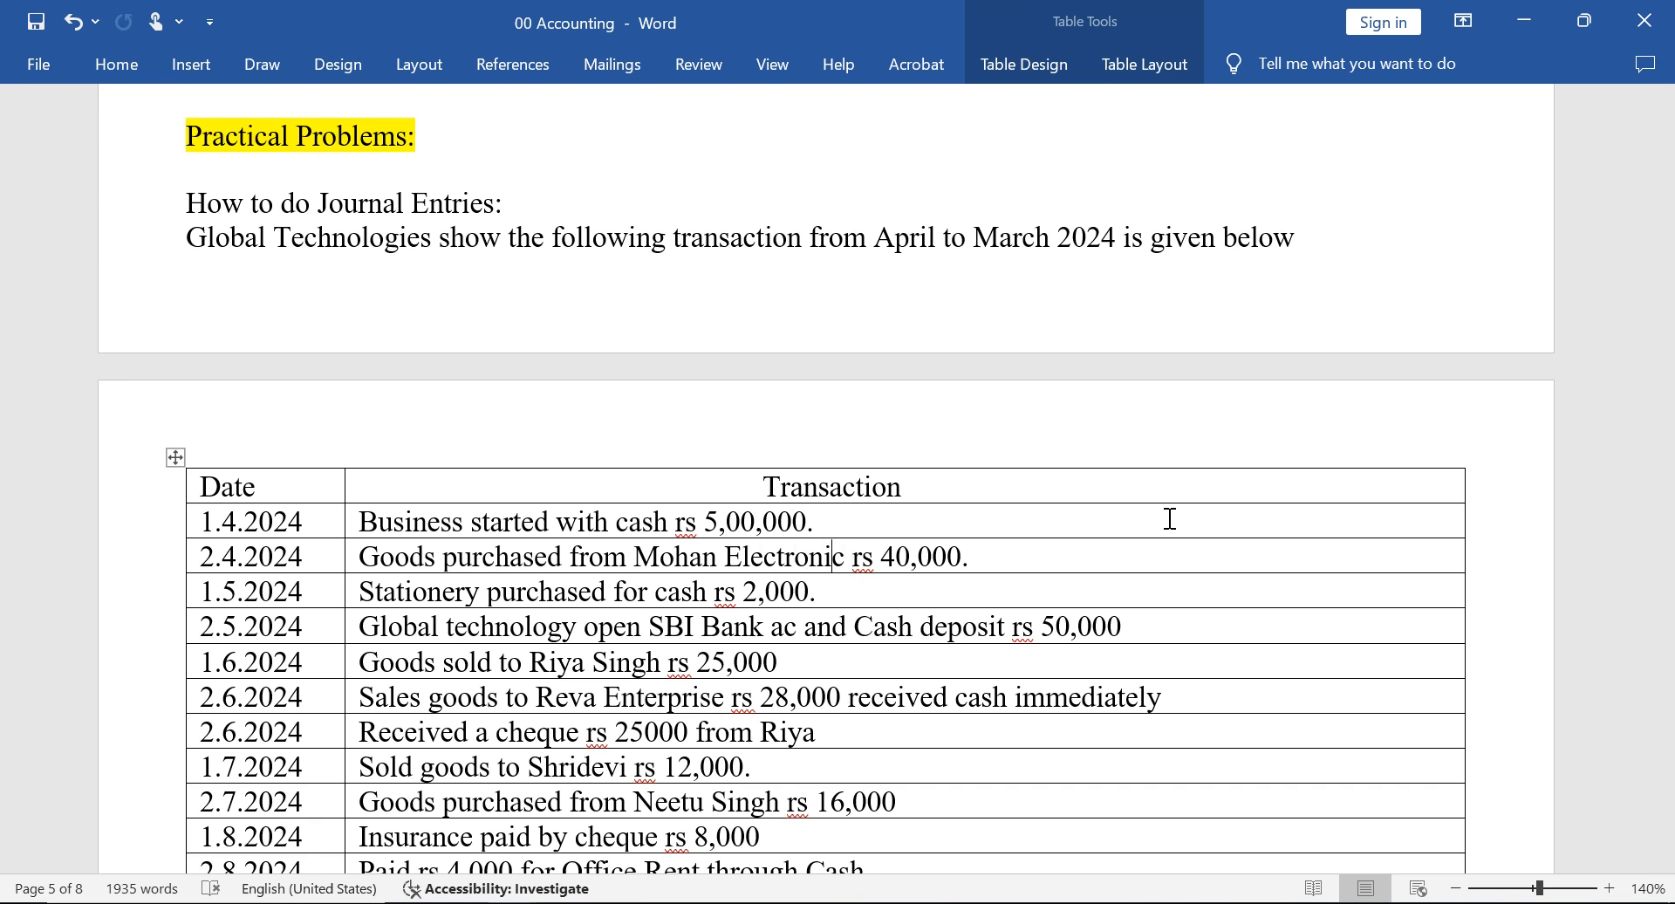
text(for)
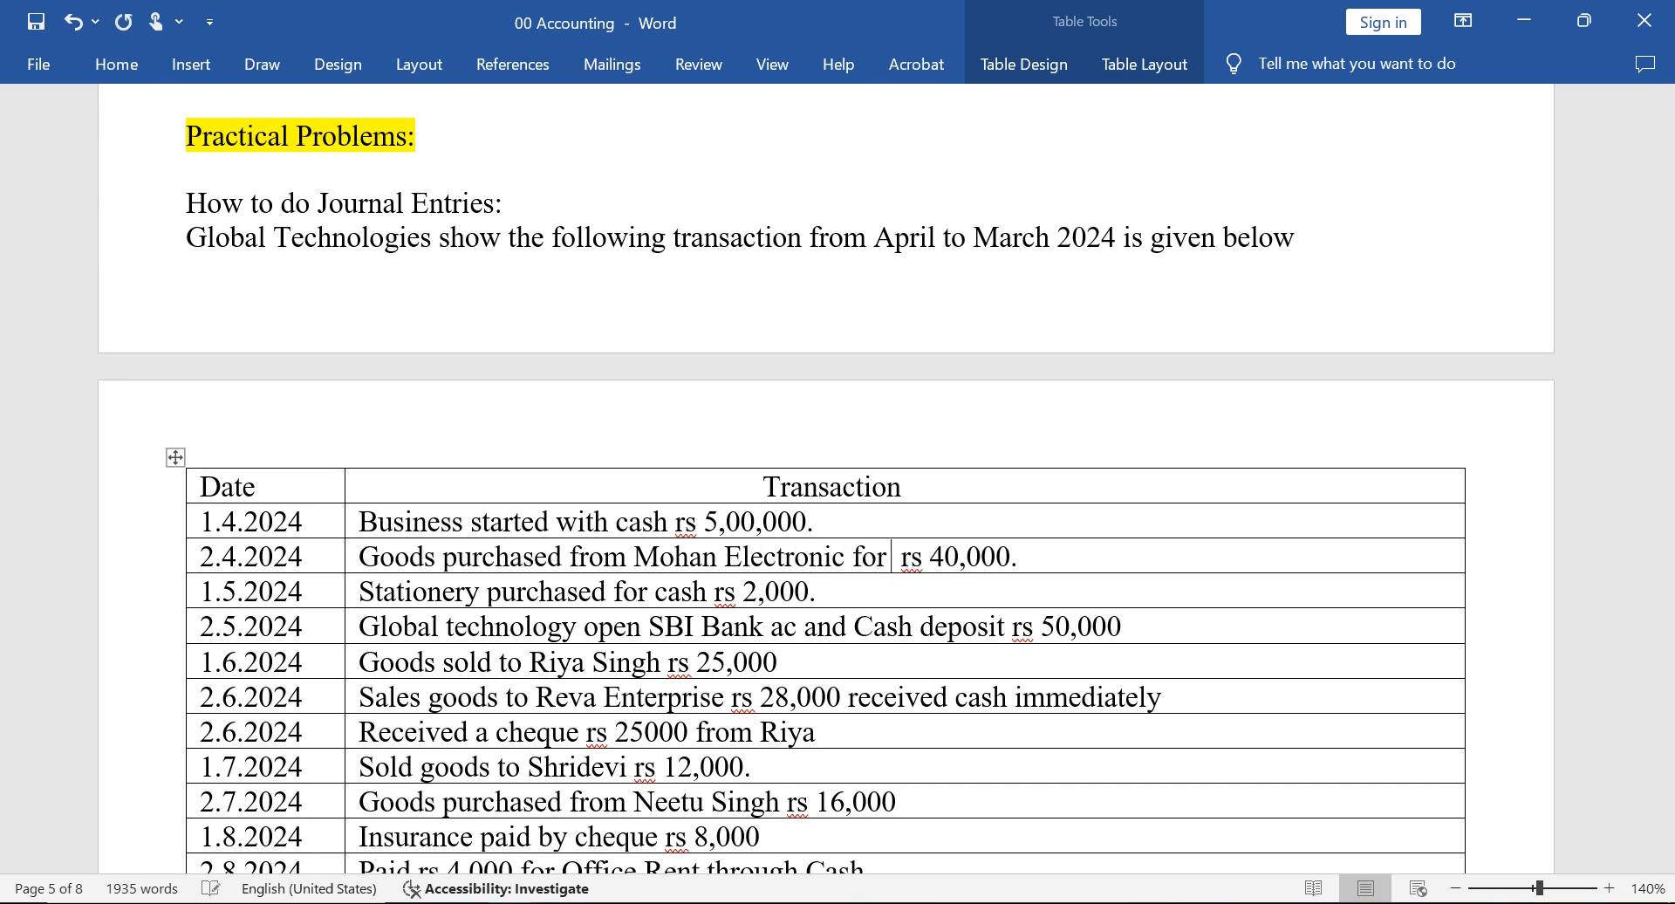
key(BackSpace)
key(BackSpace)
key(BackSpace)
key(BackSpace)
text(on Credi)
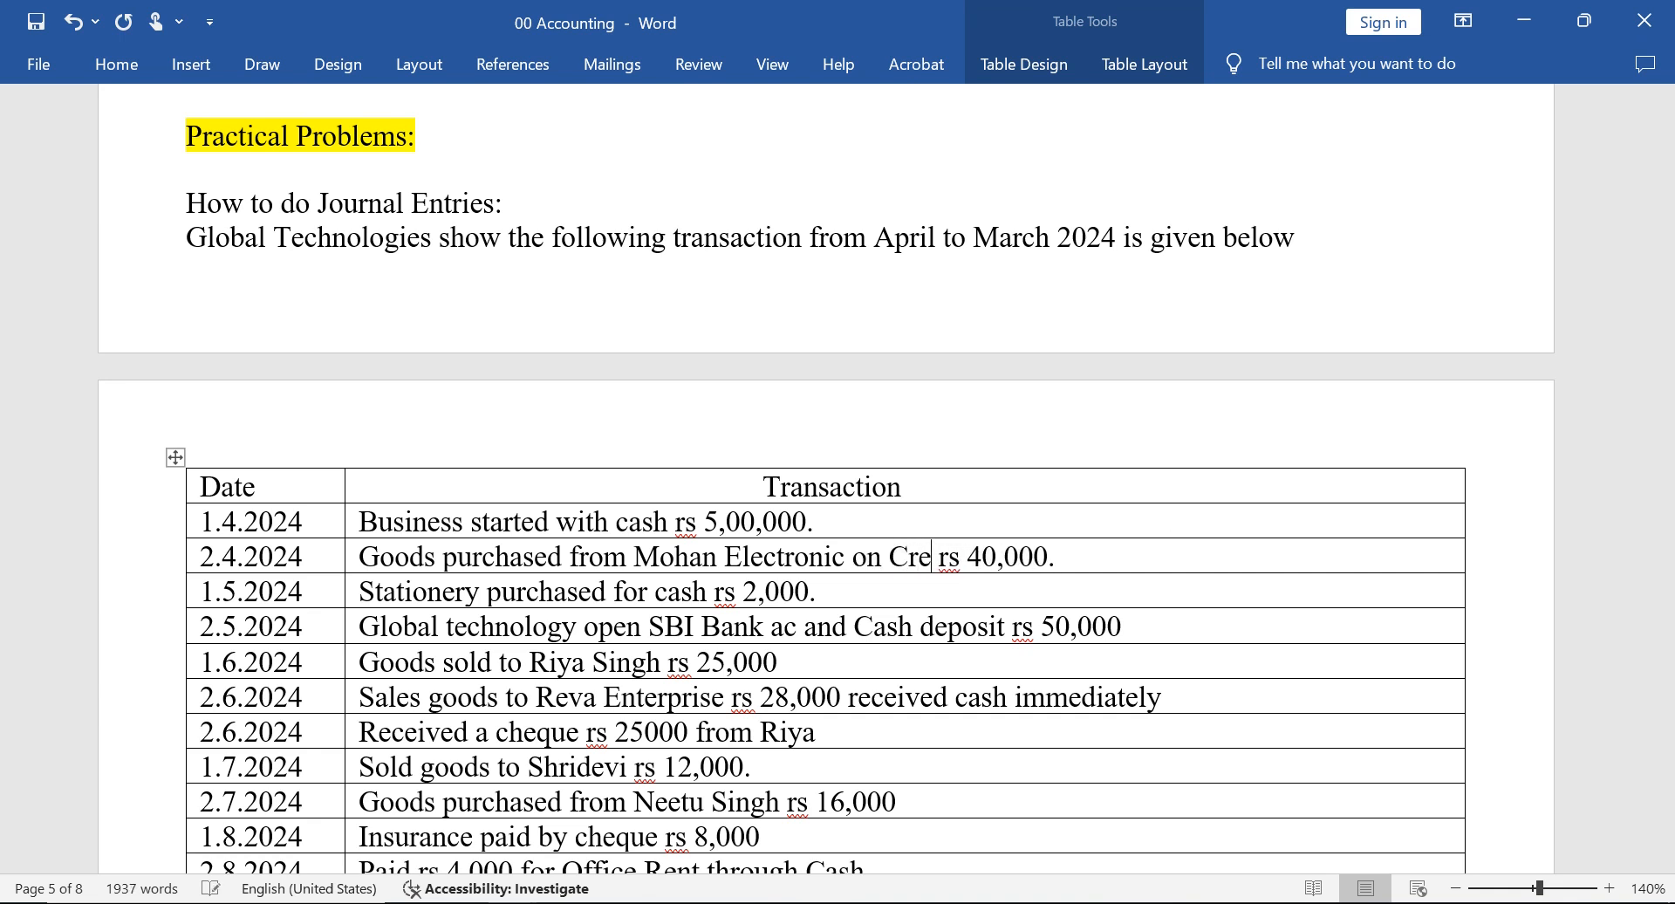
text(t)
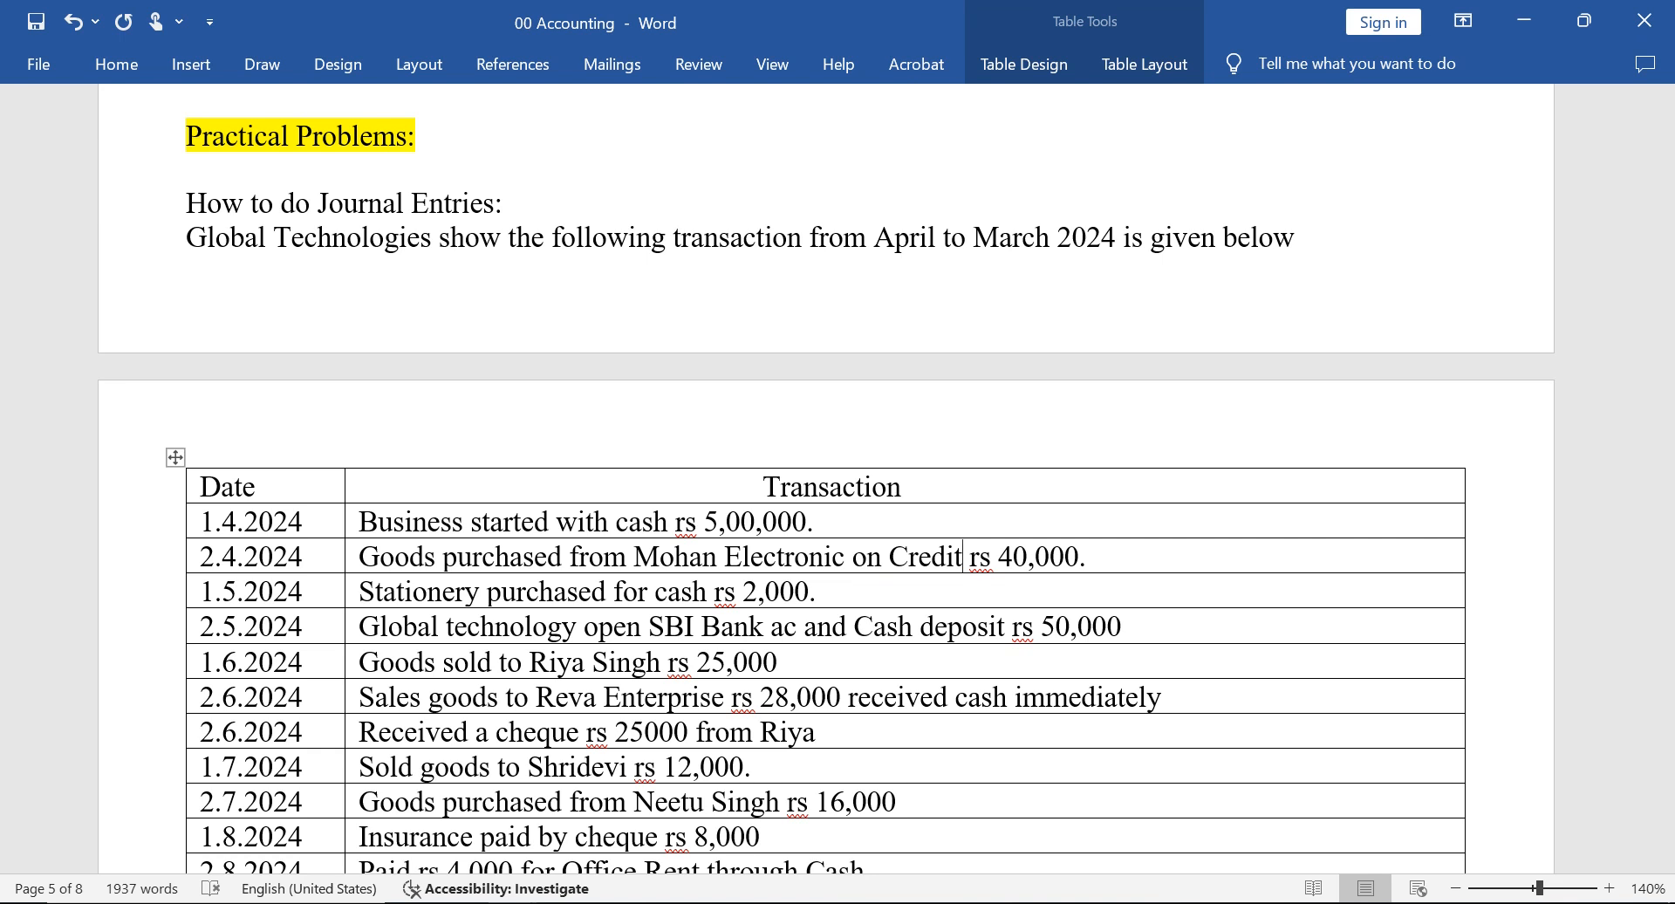
Look back through the Word document from its end, past the ledger posting notes, to the Practical Problems transaction table.
key(ctrl+a)
key(ctrl+End)
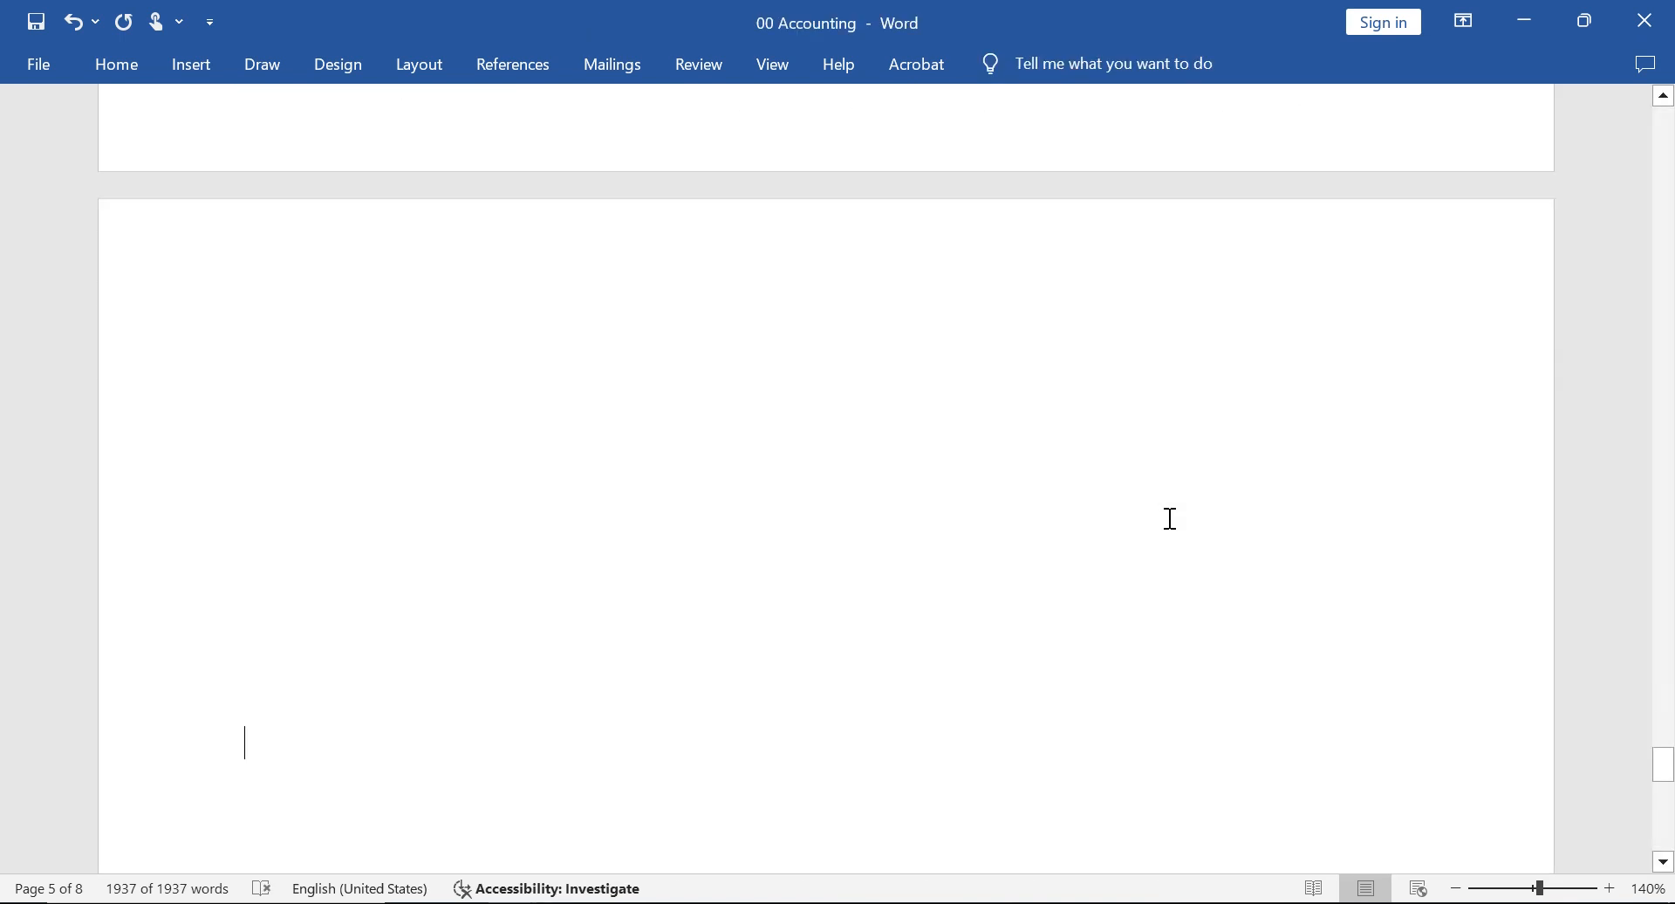
key(Up)
key(Up)
key(Up)
key(Up)
key(Up)
key(Up)
key(Up)
key(Up)
key(Up)
key(Up)
key(Up)
key(Up)
key(Up)
key(Up)
key(Up)
key(Up)
key(Up)
key(Up)
key(Up)
key(Up)
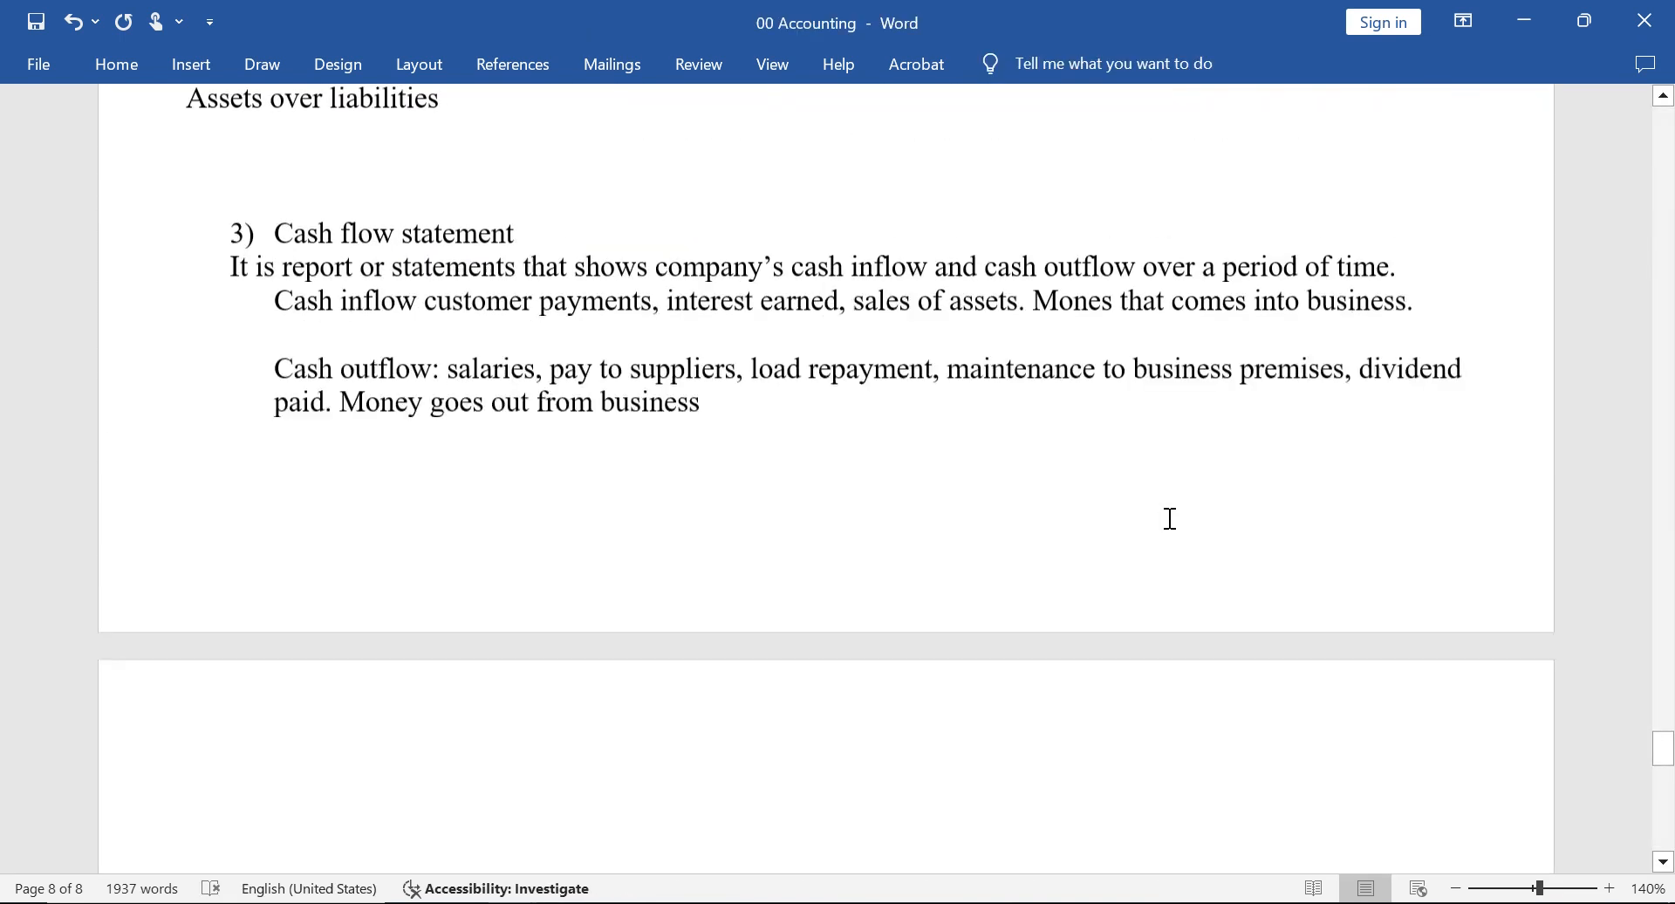
key(Up)
key(Up)
key(Up)
key(Up)
key(Up)
key(Up)
key(Up)
key(Up)
key(Up)
key(Up)
key(Up)
key(Up)
key(Up)
key(Up)
key(Up)
key(Up)
key(Up)
key(Up)
key(Up)
key(Up)
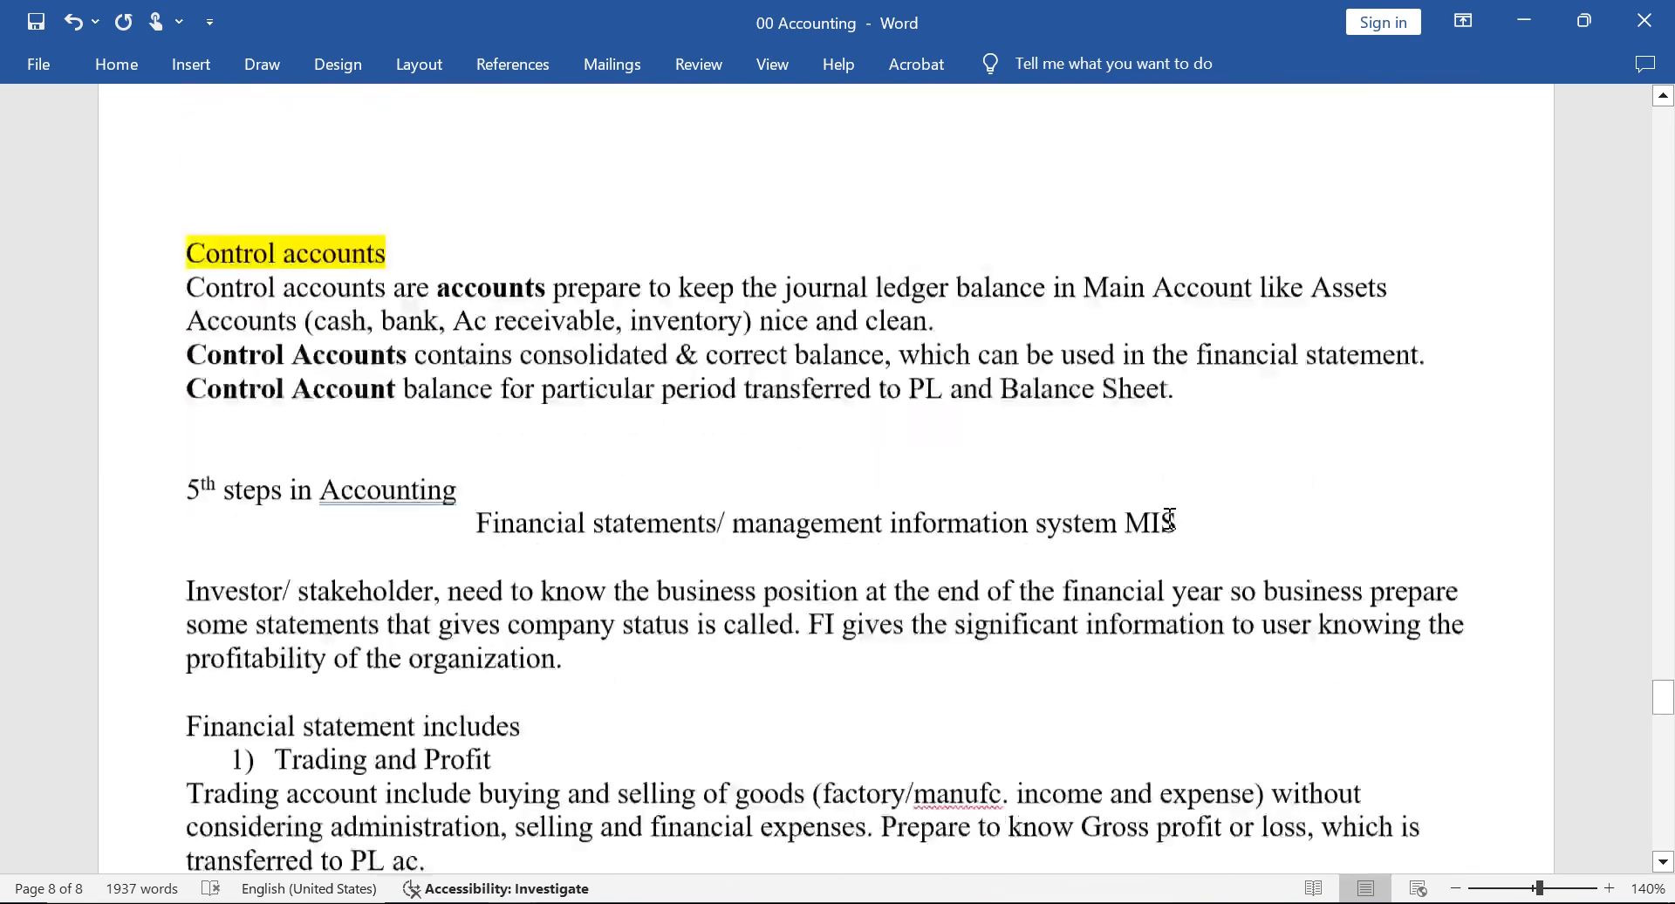
key(Up)
key(Up)
key(Up)
key(Up)
key(Up)
key(Up)
key(Up)
key(Up)
key(Up)
key(Up)
key(Up)
key(Up)
key(Up)
key(Up)
key(Up)
key(Up)
key(Up)
key(Up)
key(Up)
key(Up)
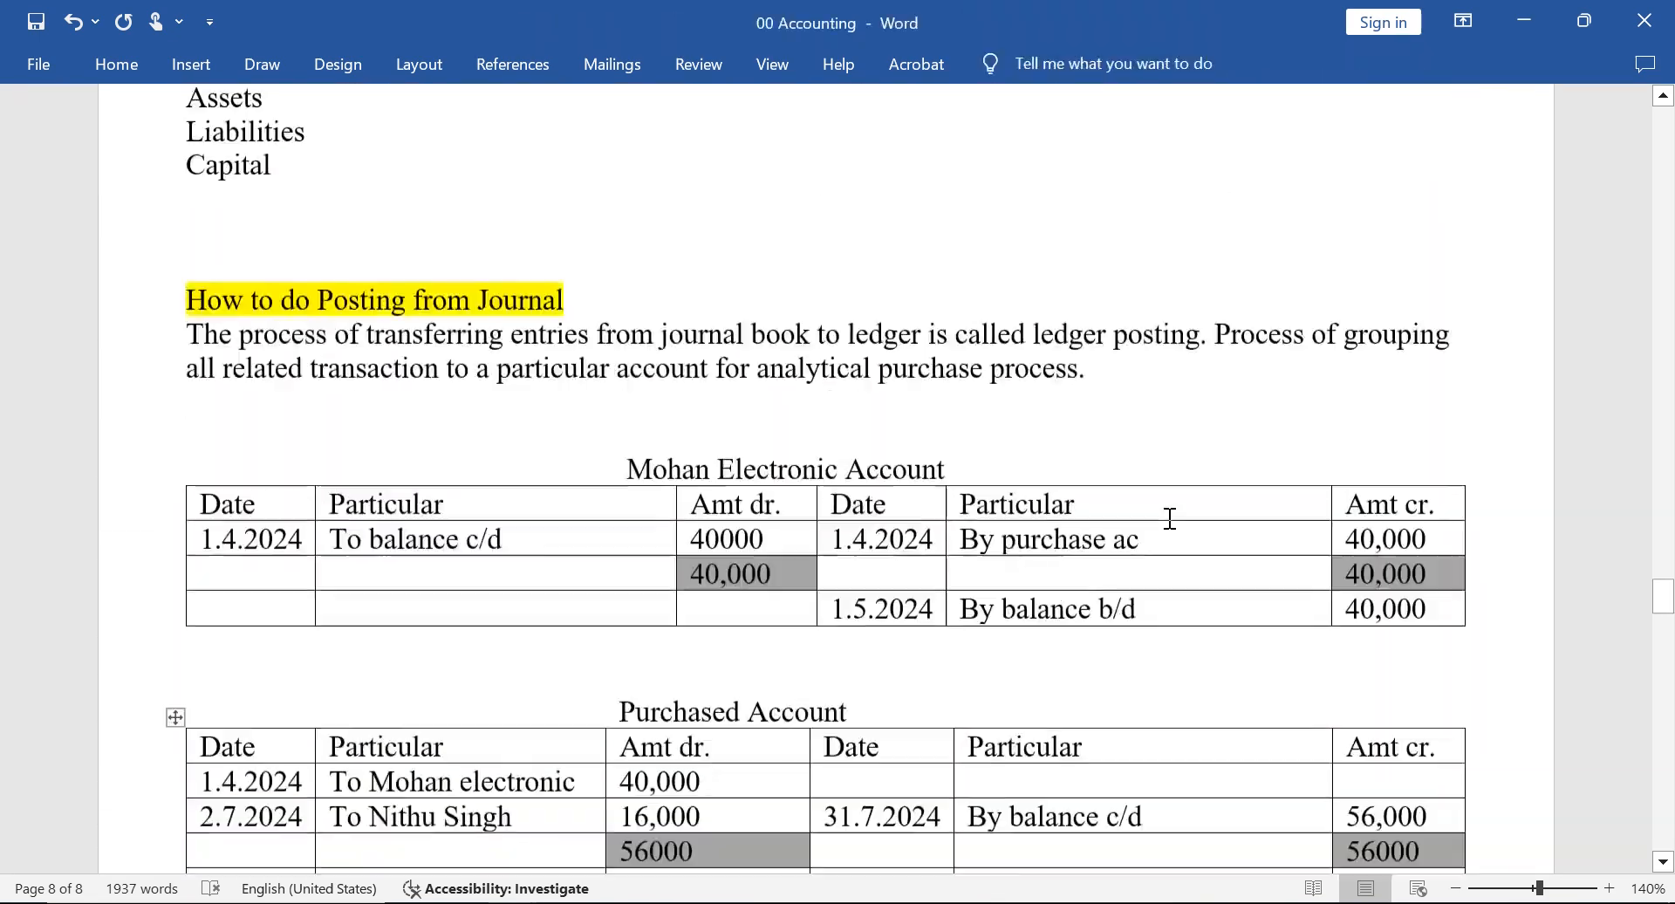
key(Up)
key(Up)
key(Up)
key(Up)
key(Up)
key(Up)
key(Up)
key(Up)
key(Up)
key(Up)
key(Up)
key(Up)
key(Up)
key(Up)
key(Up)
key(Up)
key(Up)
key(Up)
key(Up)
key(Up)
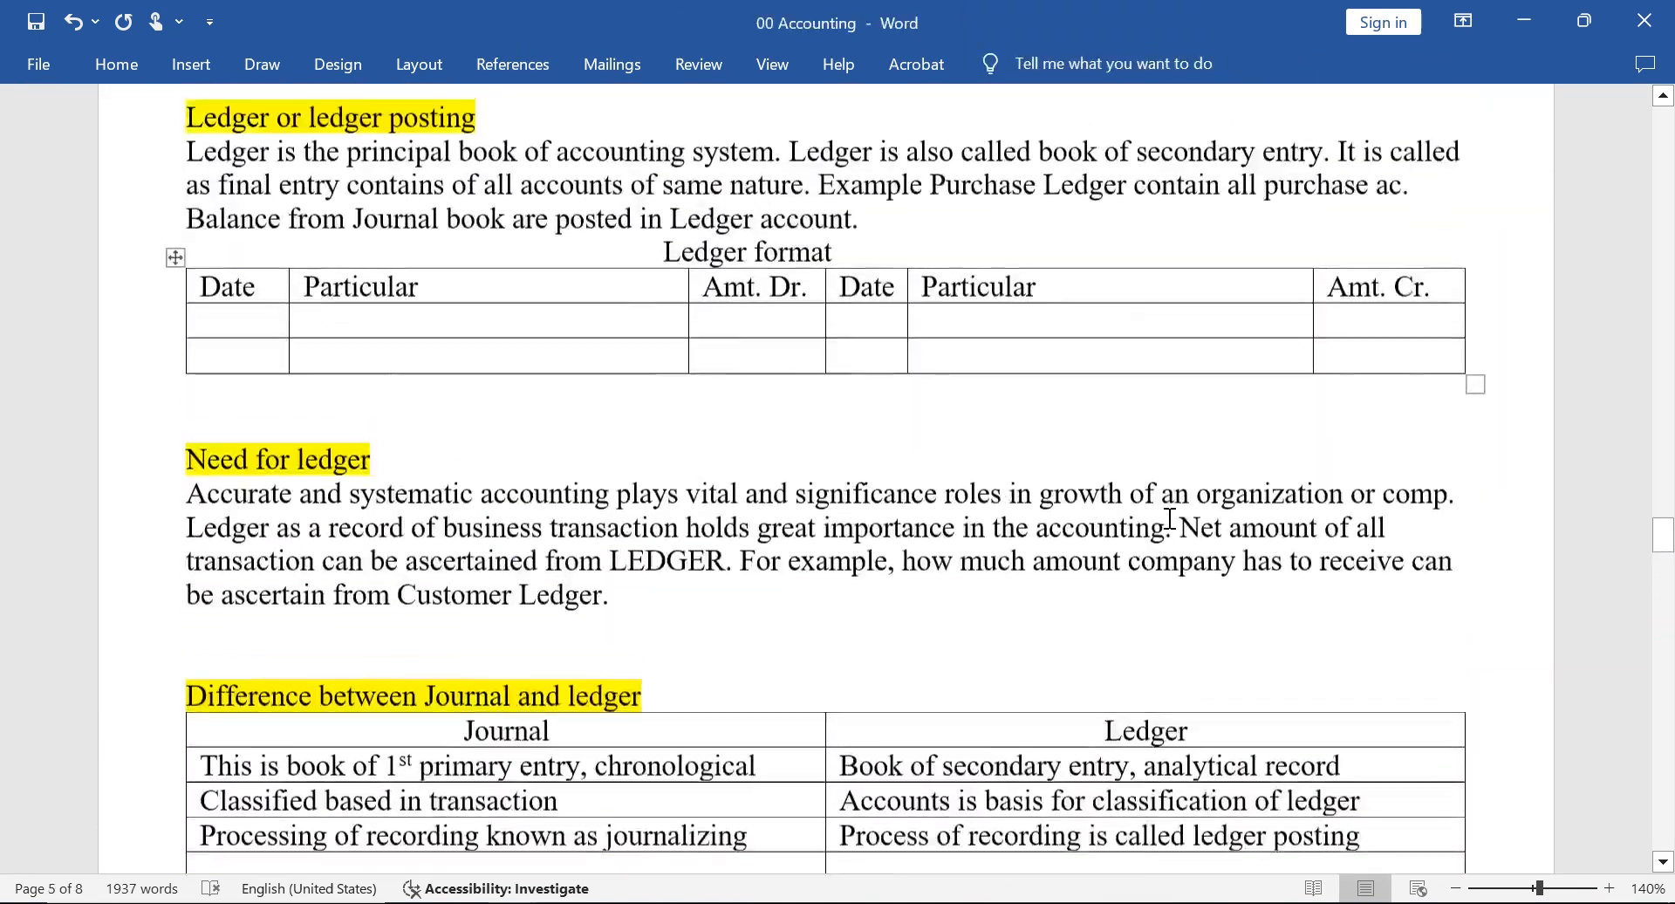
key(Up)
key(Up)
key(Up)
key(Up)
key(Up)
key(Up)
key(Up)
key(Up)
key(Up)
key(Up)
key(Up)
key(Up)
key(Up)
key(Up)
key(Up)
key(Up)
key(Up)
key(Up)
key(Up)
key(Up)
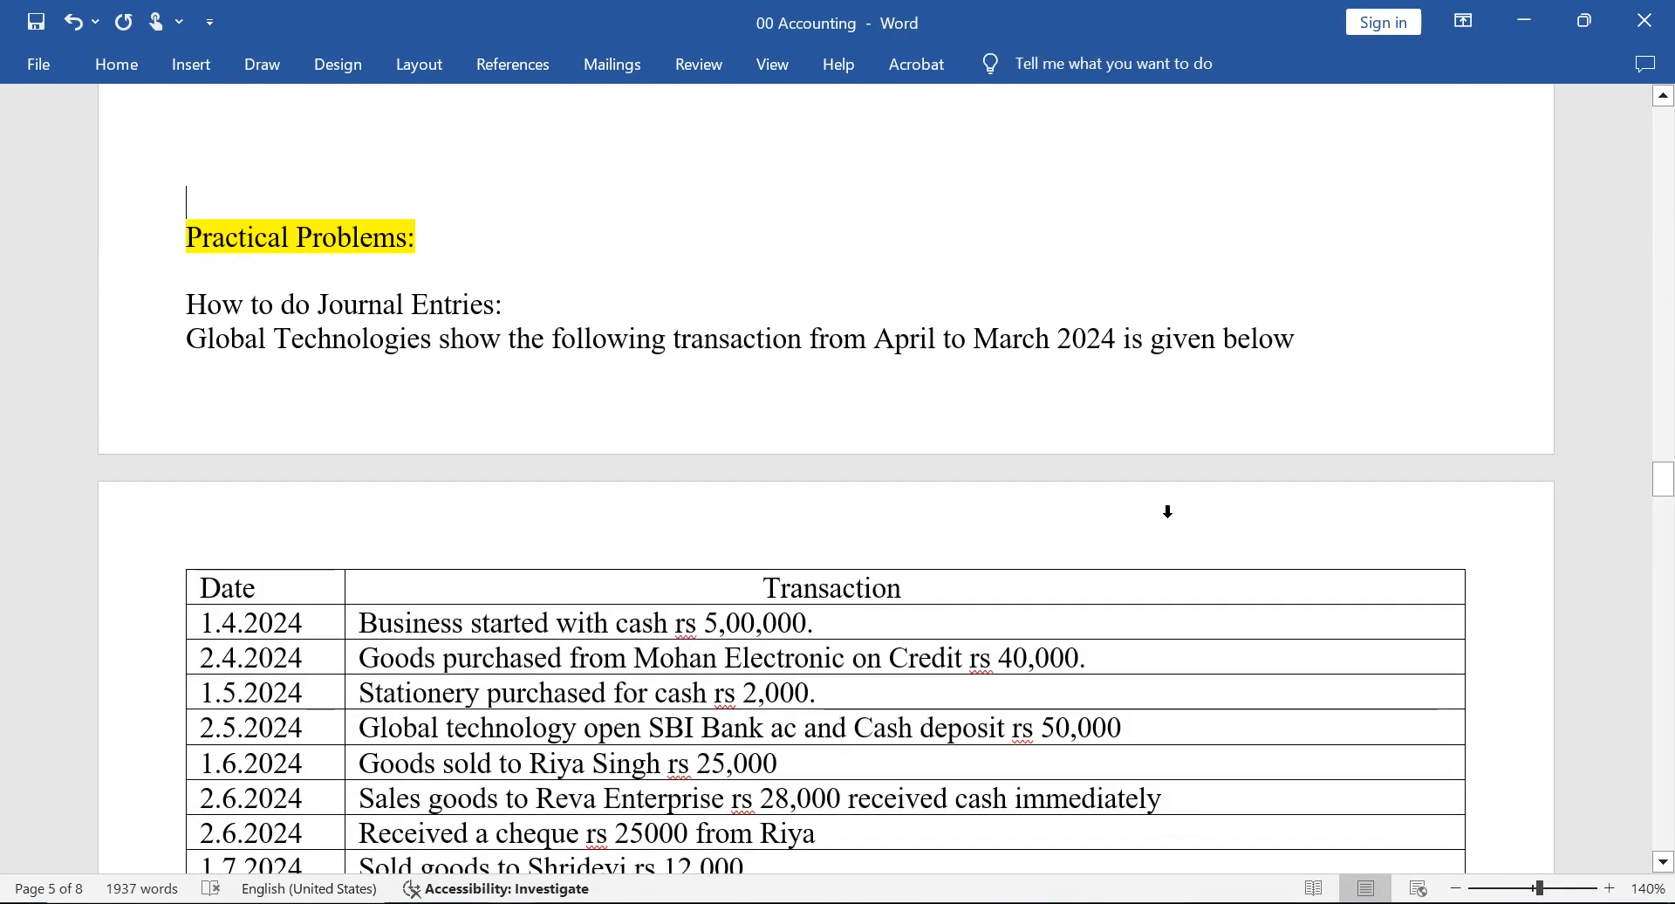
click(1149, 654)
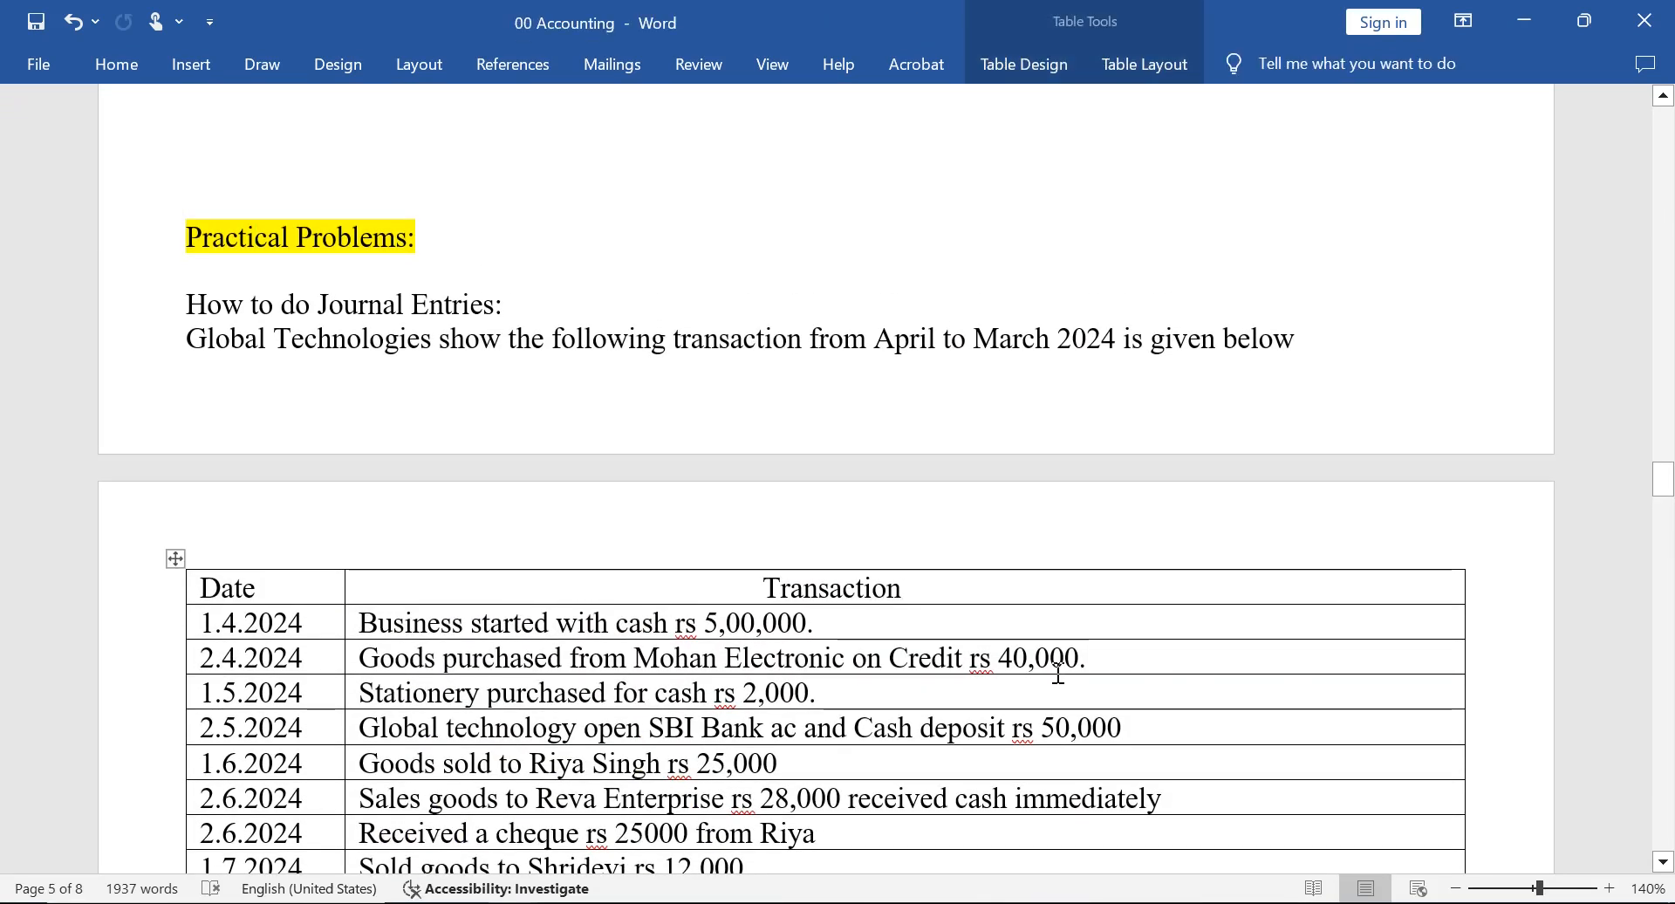
Switch to TallyPrime and quit the Mohan Electronic purchase voucher without saving, returning to its ledger.
key(alt+Tab)
key(Escape)
key(Escape)
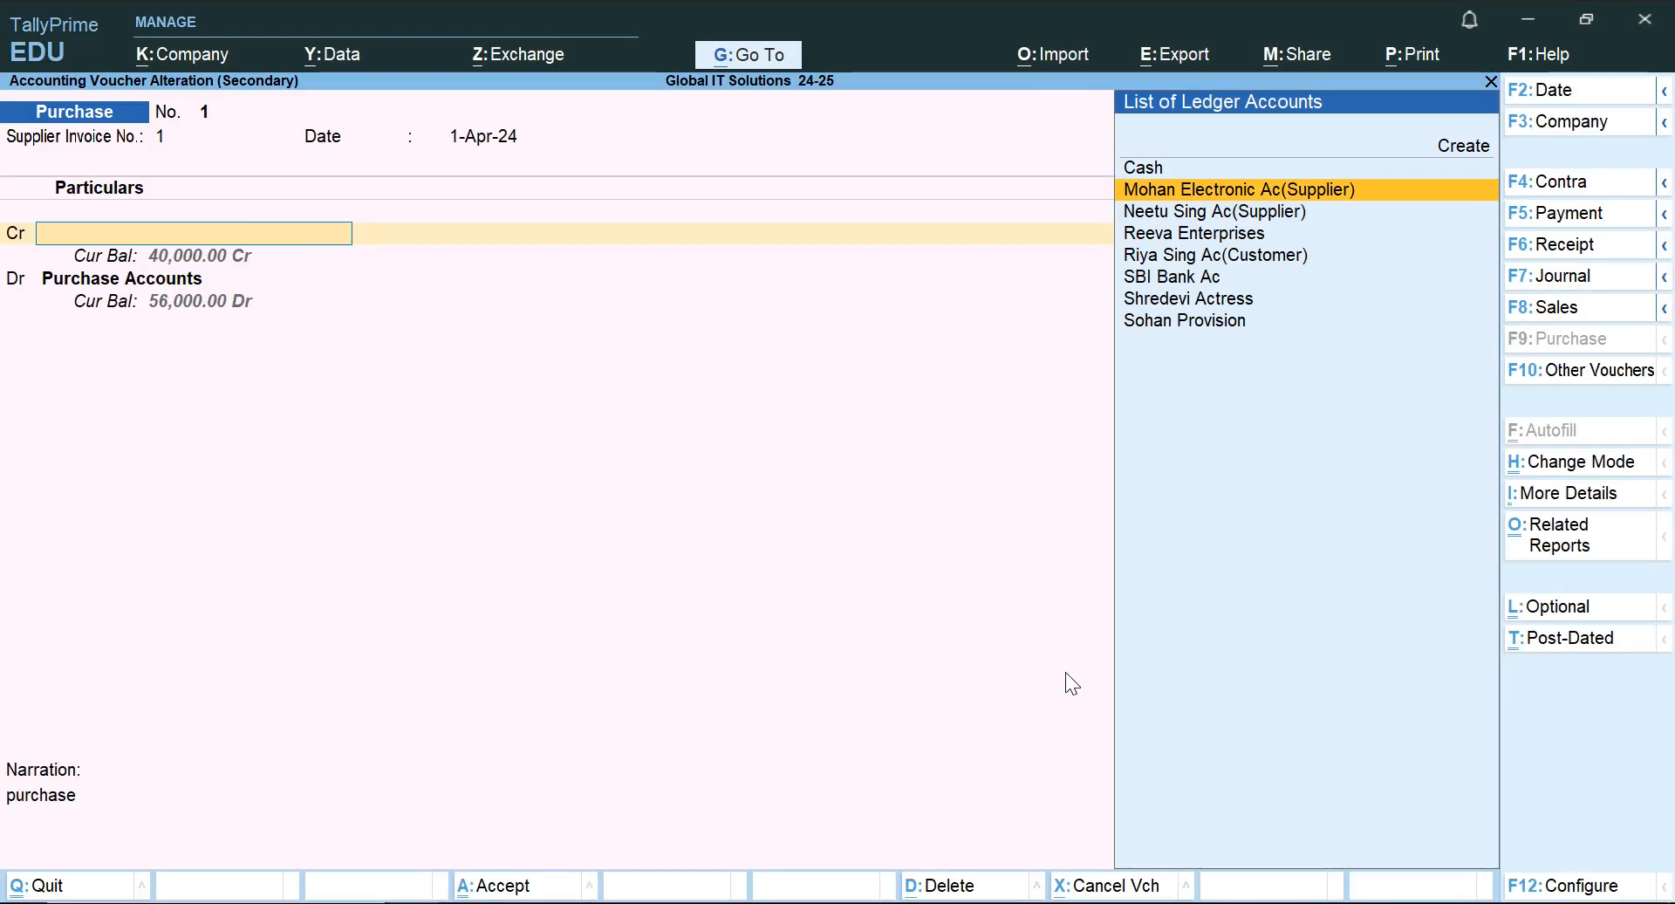
key(y)
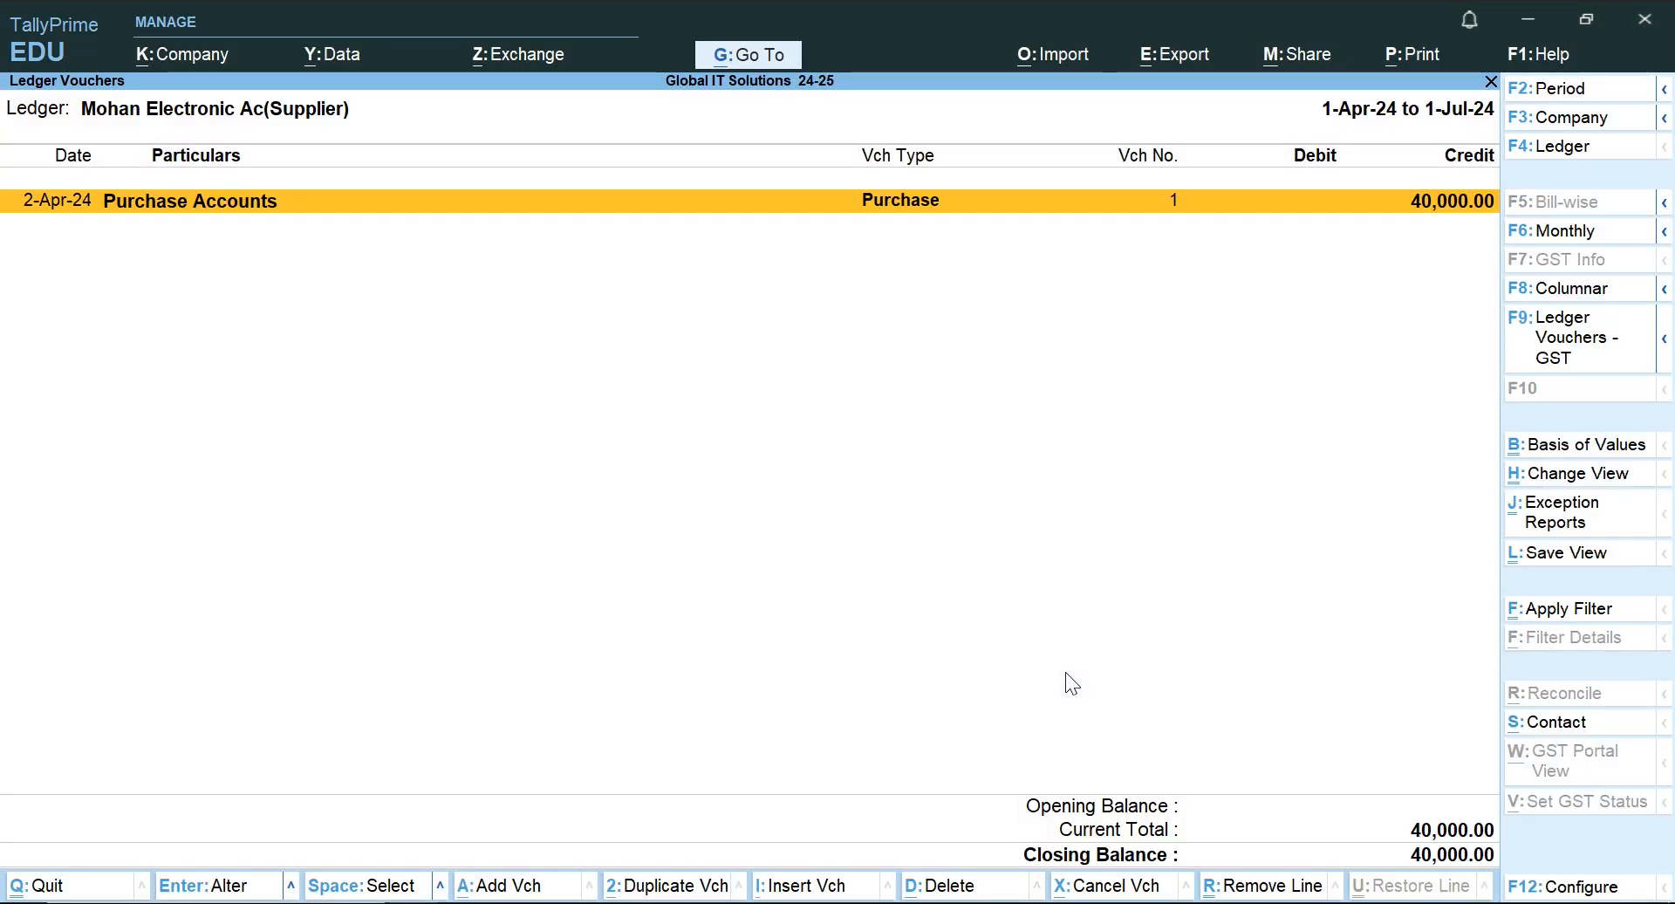
Return to the list of ledgers and open the ledger of the account marked (Customer) just below Reeva Enterprises.
key(Escape)
key(Up)
key(Up)
key(Up)
key(Up)
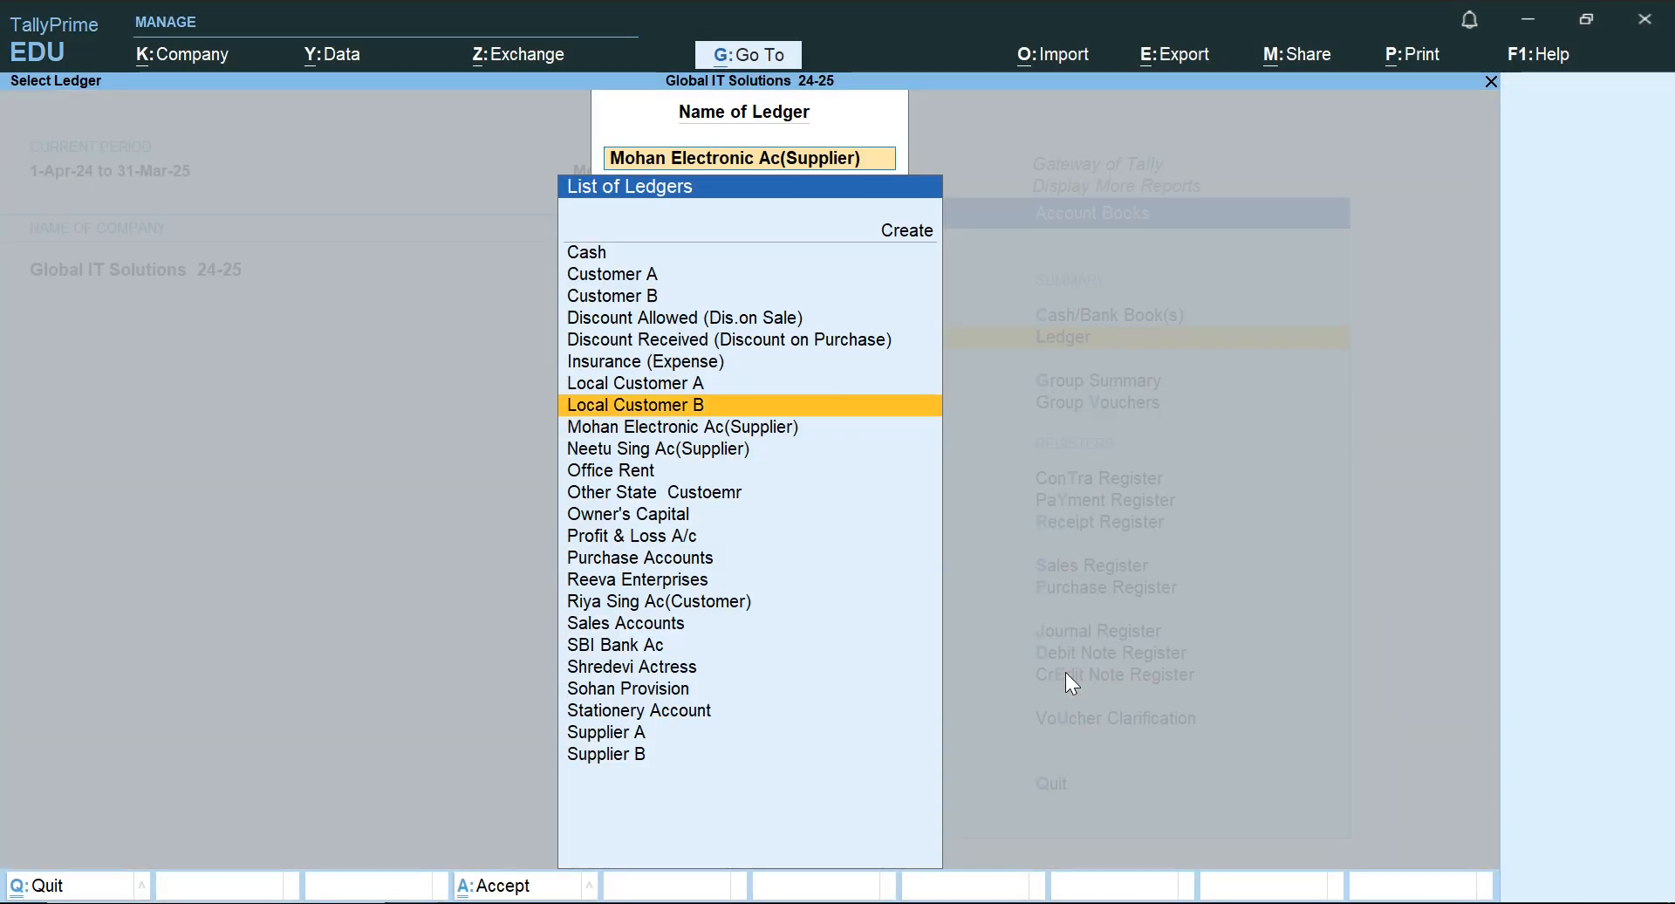
key(Up)
key(Up)
key(Up)
key(Up)
key(Up)
key(Down)
key(Down)
key(Down)
key(Down)
key(Down)
key(Down)
key(Down)
key(Down)
key(Down)
key(Down)
key(Down)
key(Down)
key(Down)
key(Down)
key(Down)
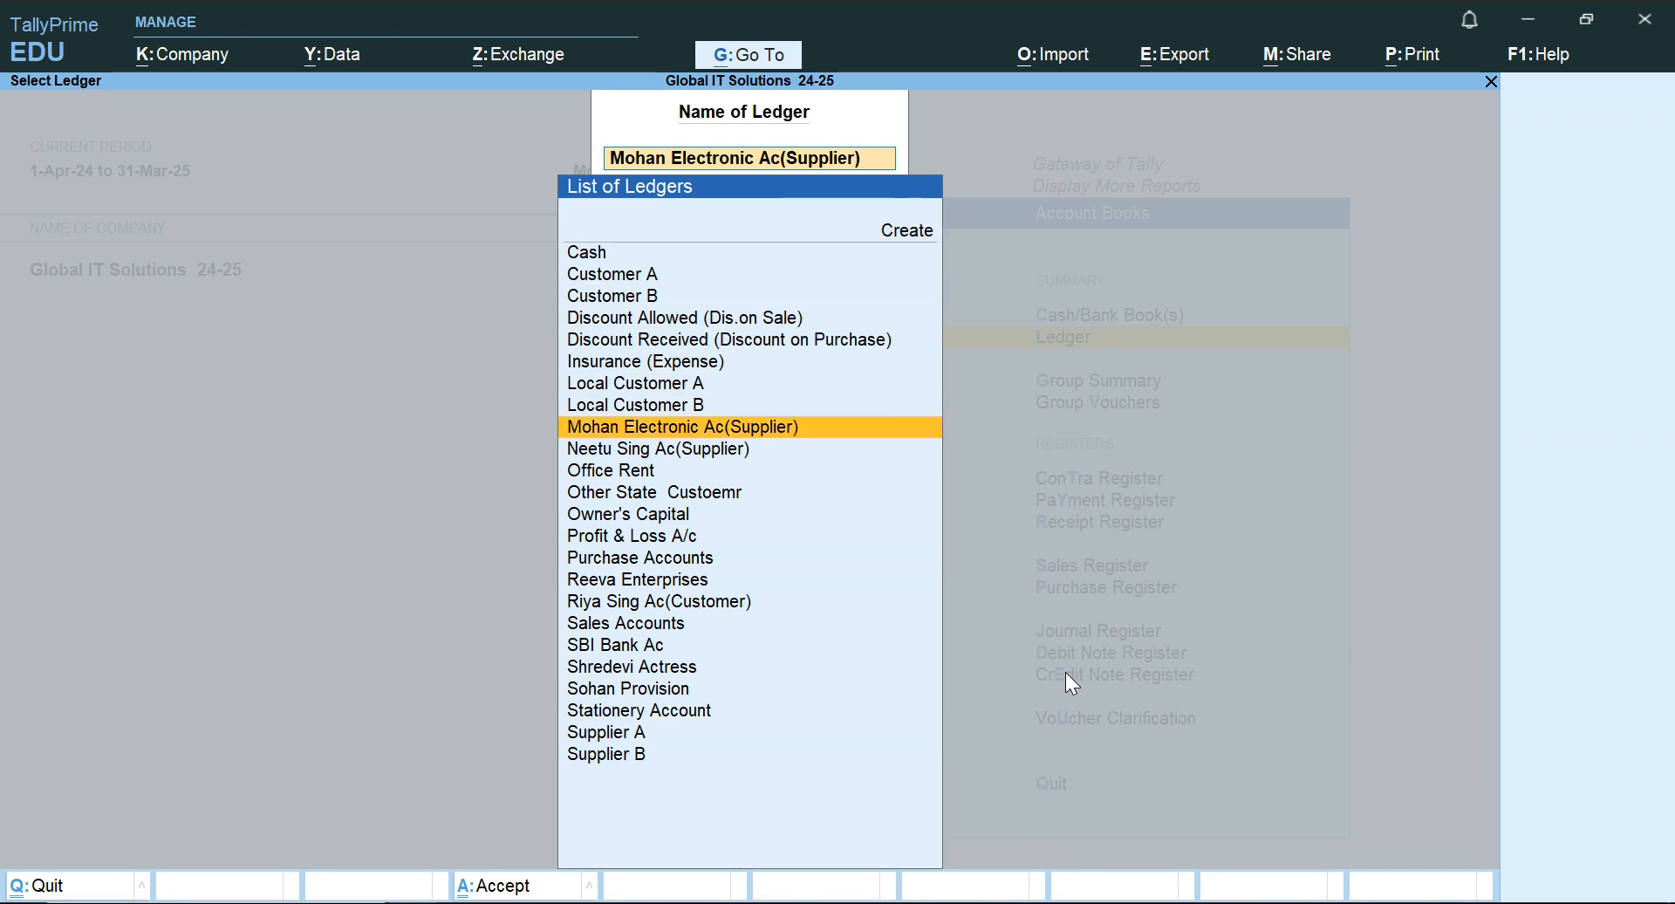
key(Down)
key(Down)
key(Return)
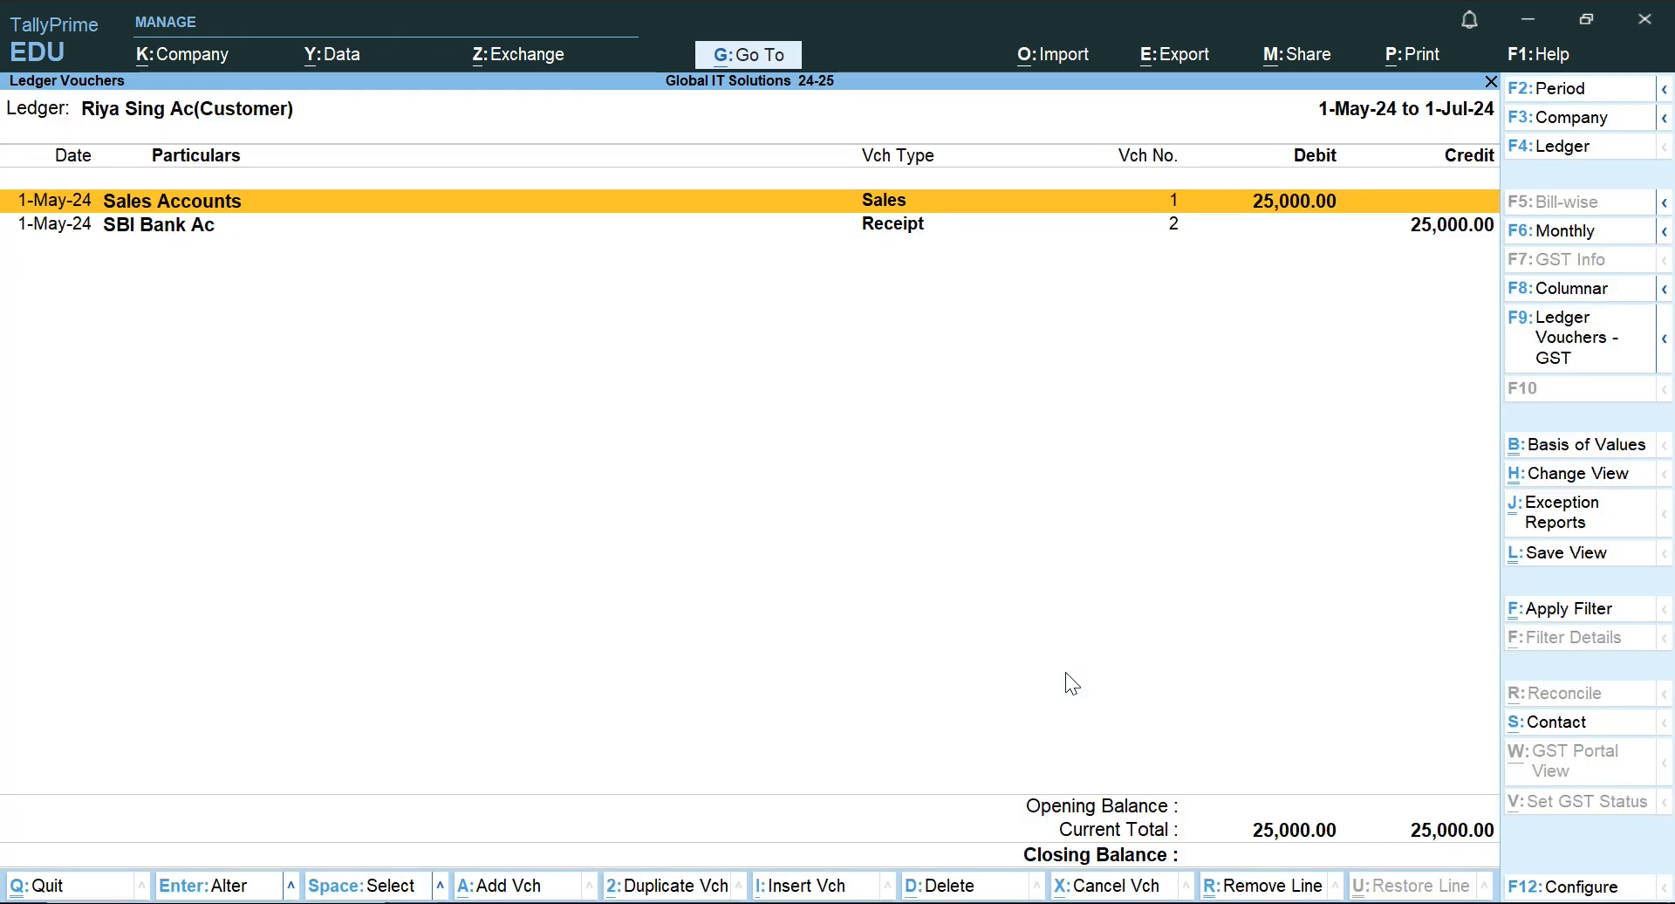
Set the customer ledger's period to start on 1-4-24 and review its sales and receipt entries.
key(F2)
text(1-4-24)
key(Return)
key(Return)
key(Return)
key(Down)
key(Up)
key(Down)
key(Up)
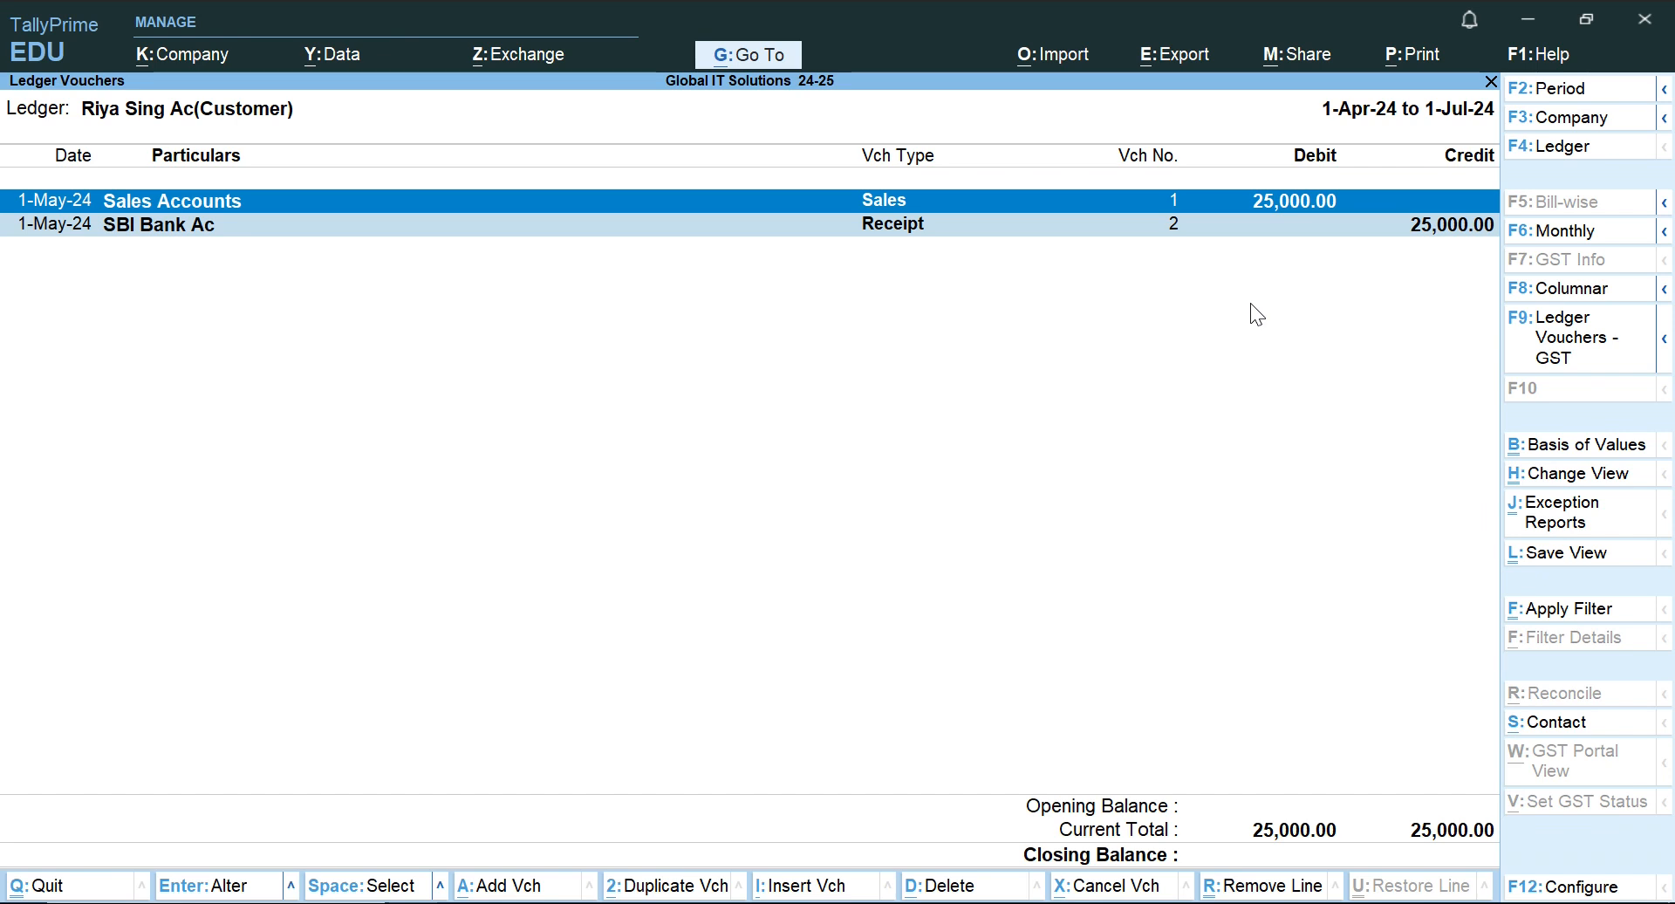
Leave the customer ledger and the account books and open the Trial Balance.
key(Escape)
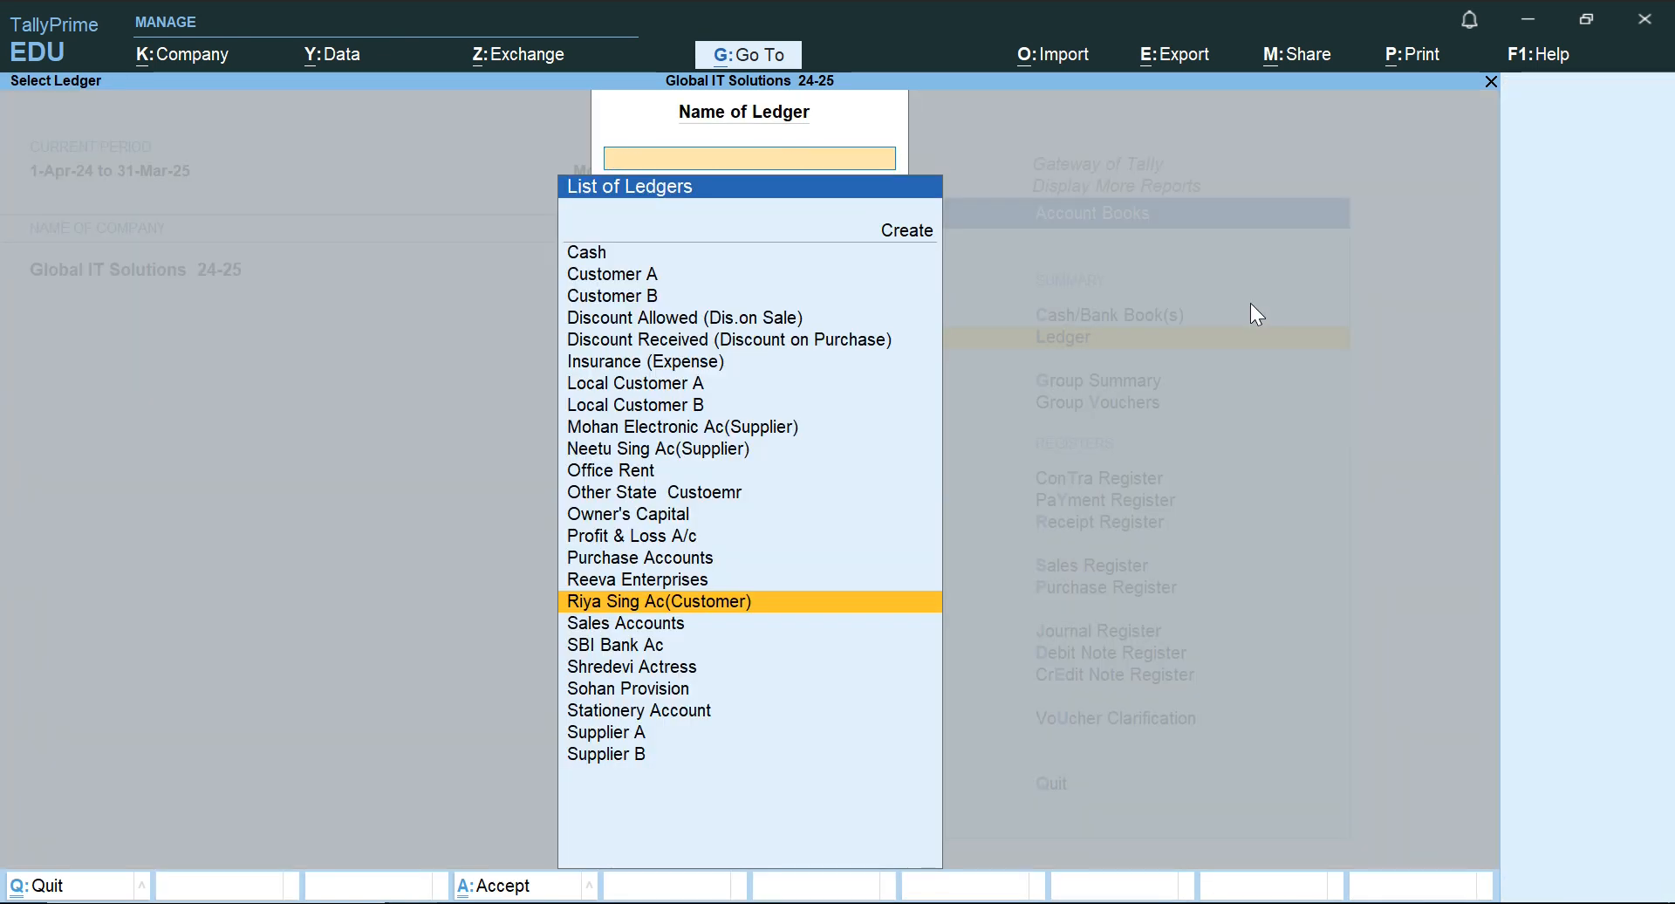
key(Escape)
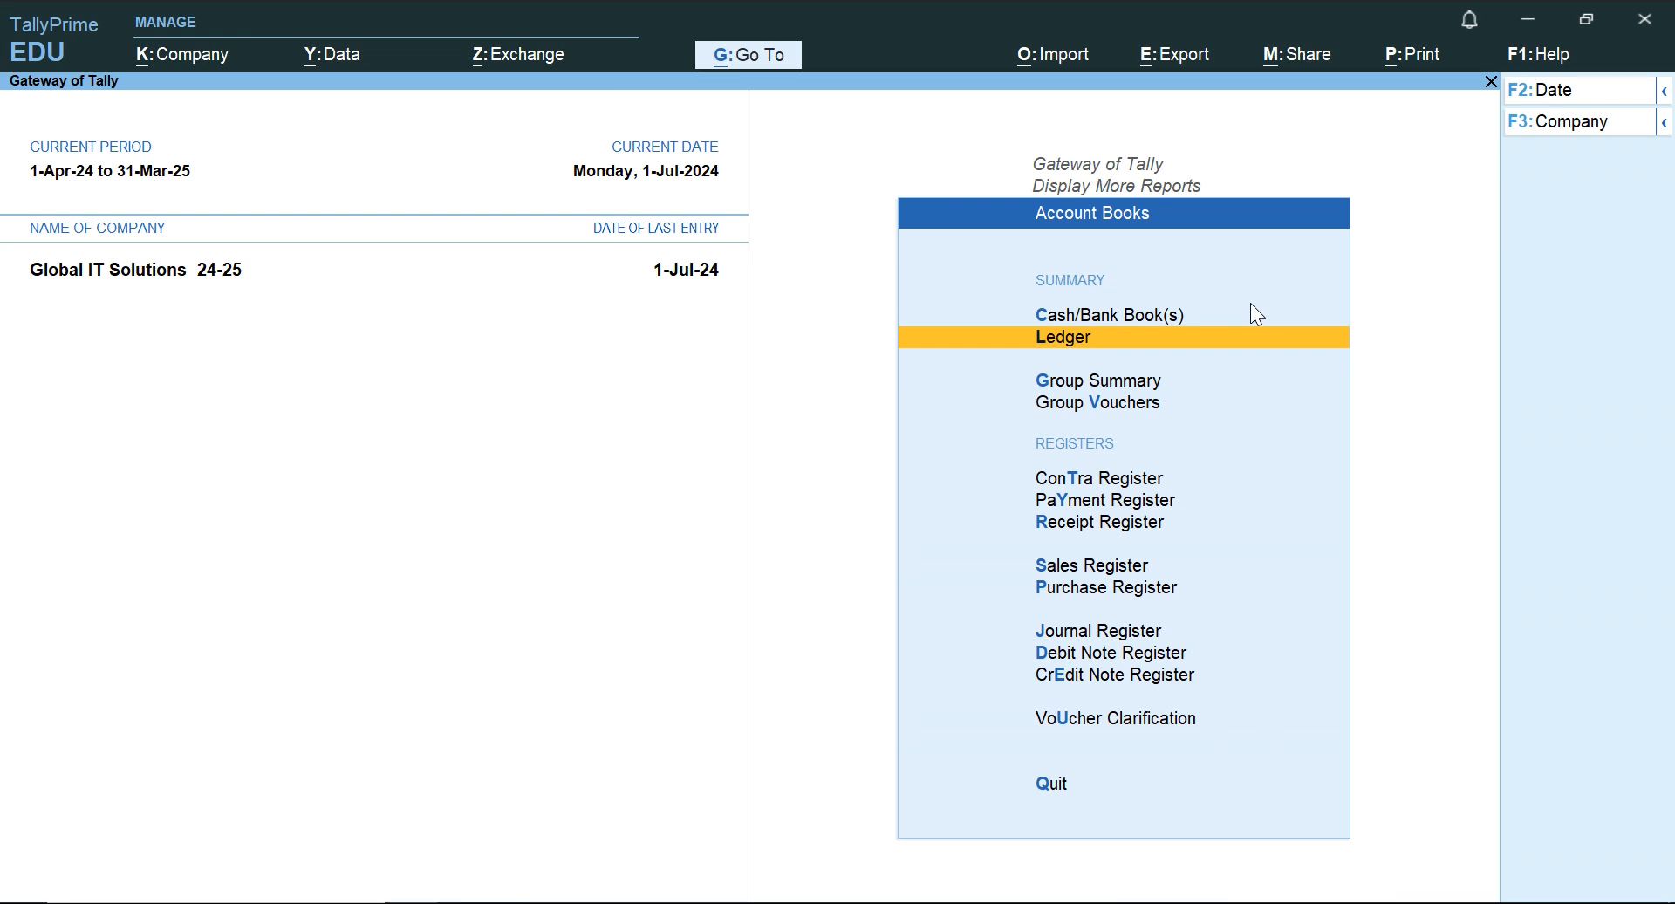
key(Escape)
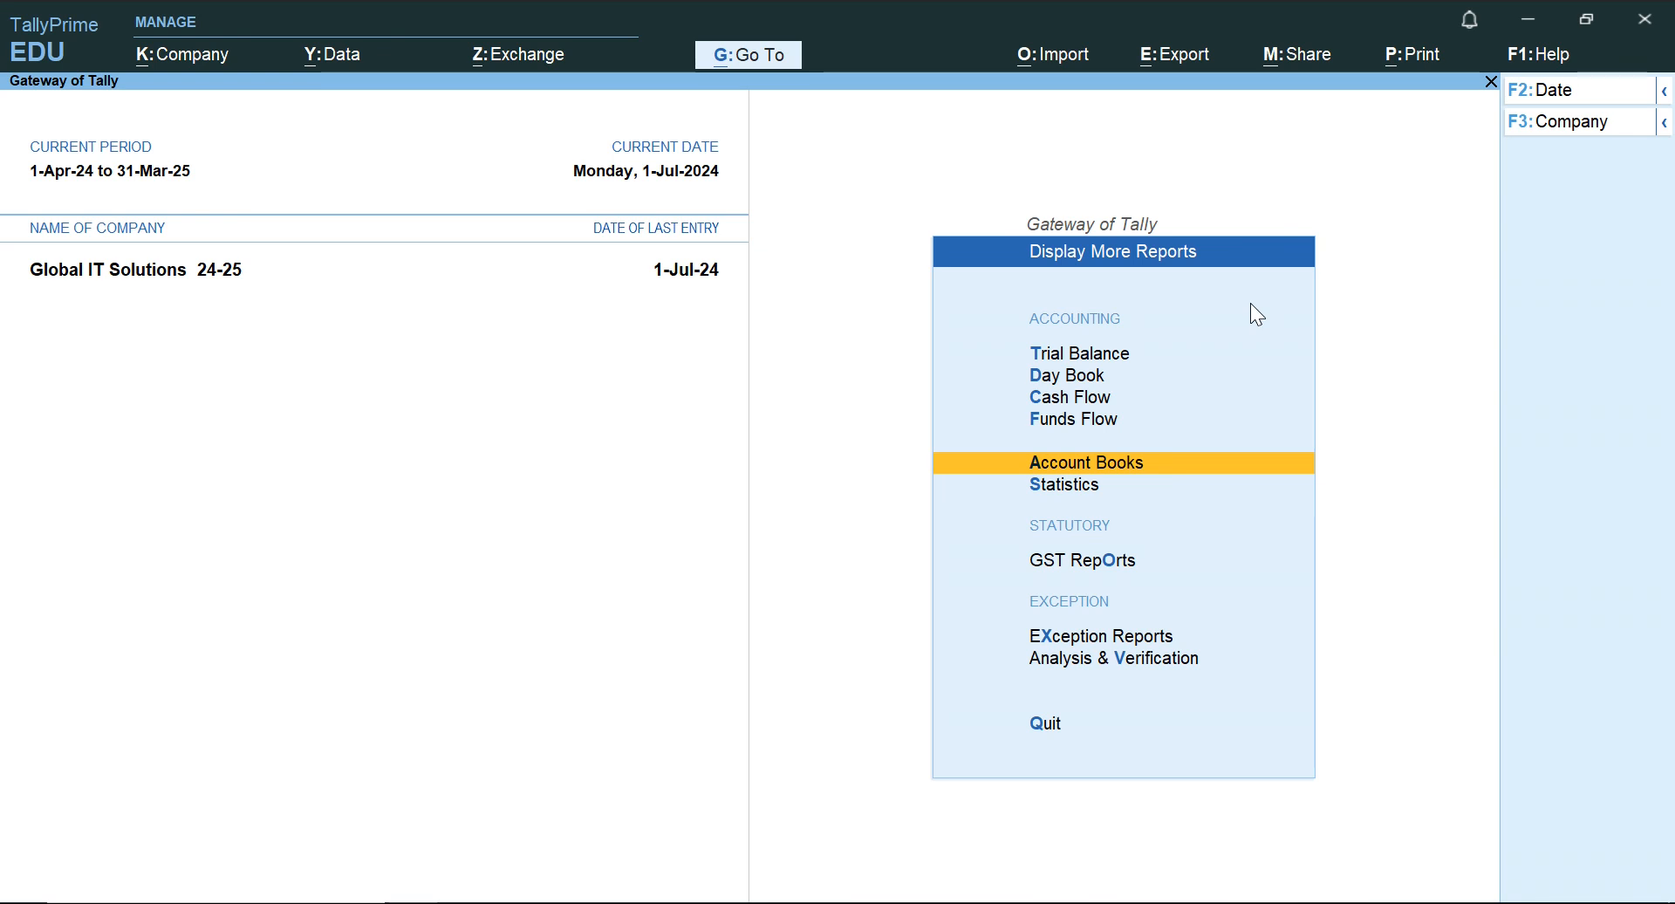
key(Up)
key(Up)
key(Up)
key(Up)
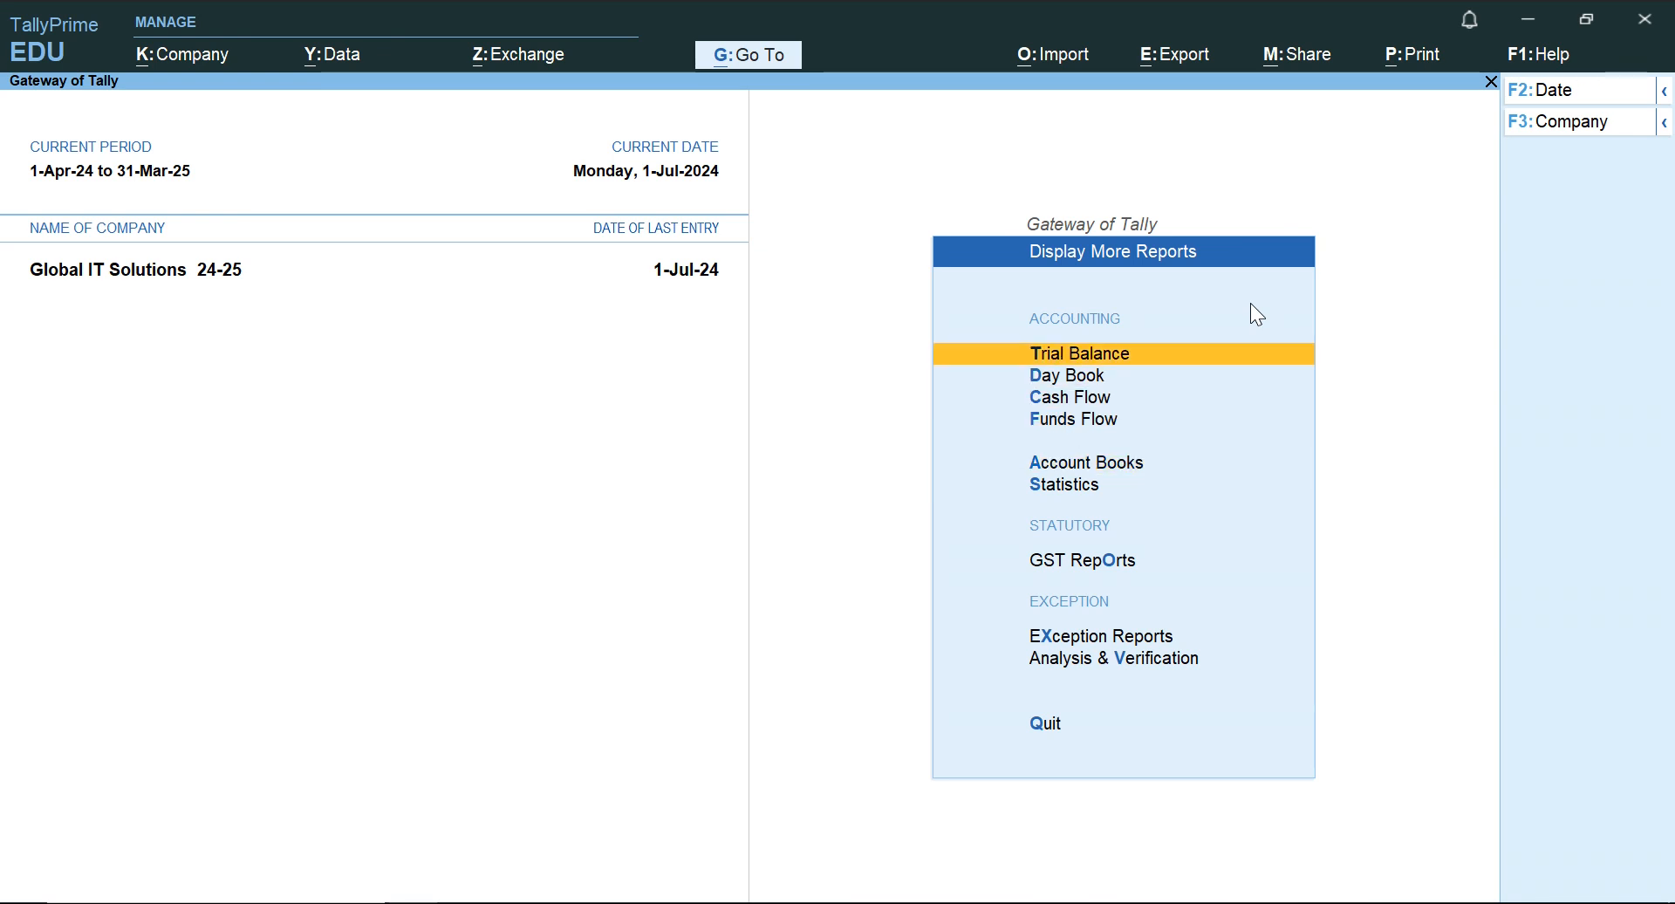
key(Return)
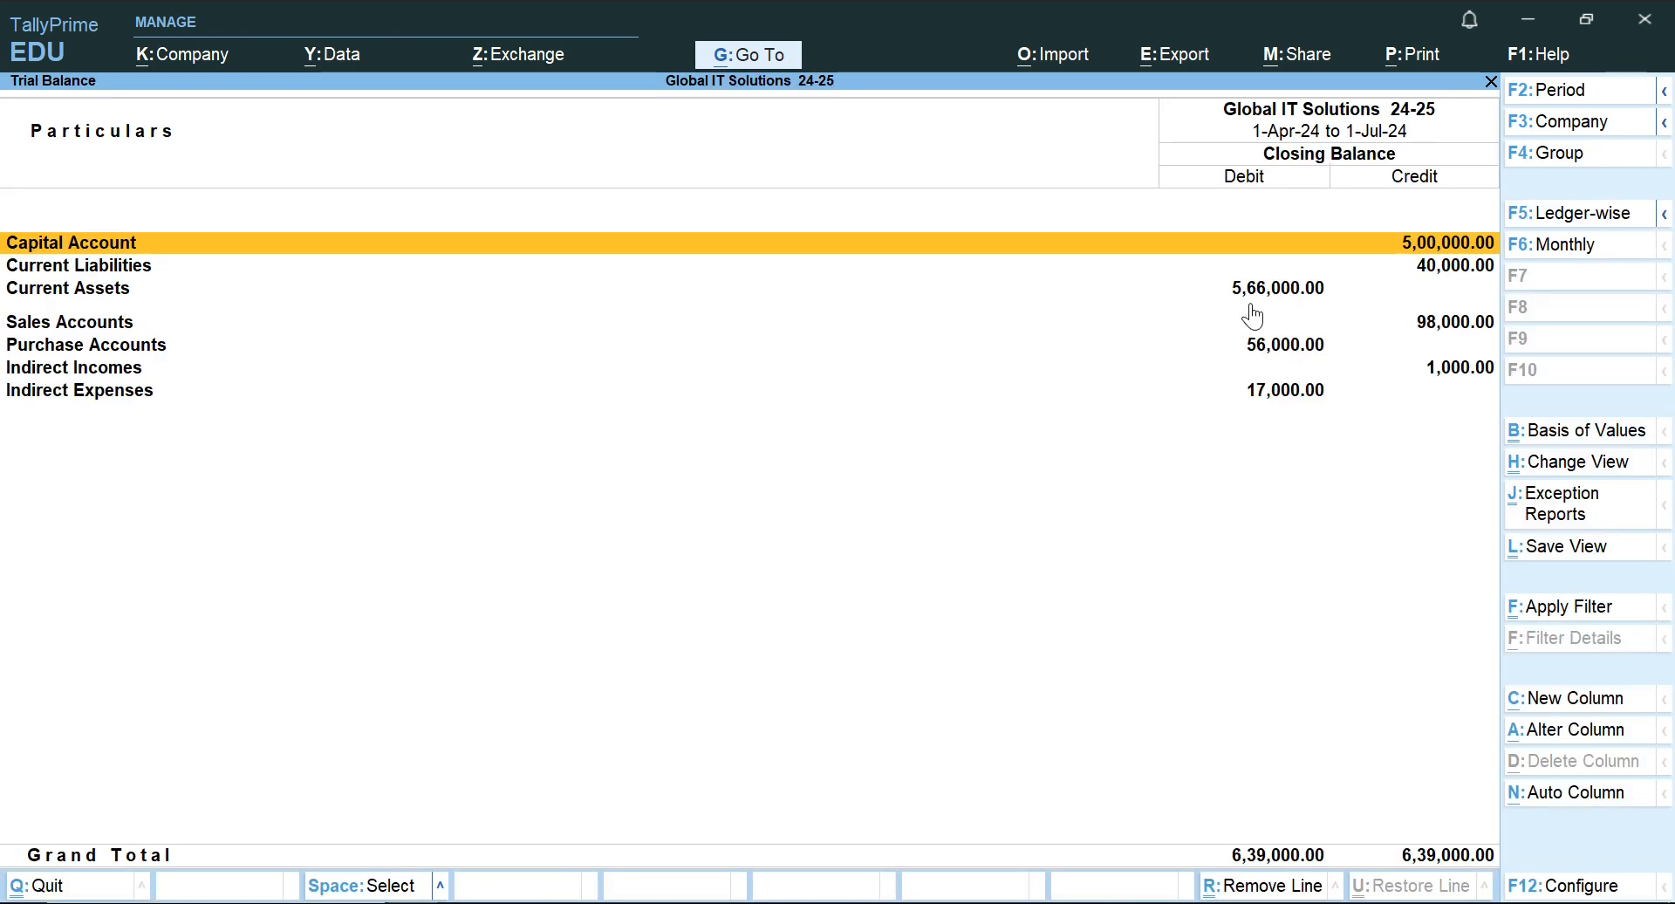
Examine the Trial Balance groups, concentrating on Capital Account, Current Liabilities and Current Assets and their debit or credit side.
key(Down)
key(Down)
key(Down)
key(Down)
key(Down)
key(Down)
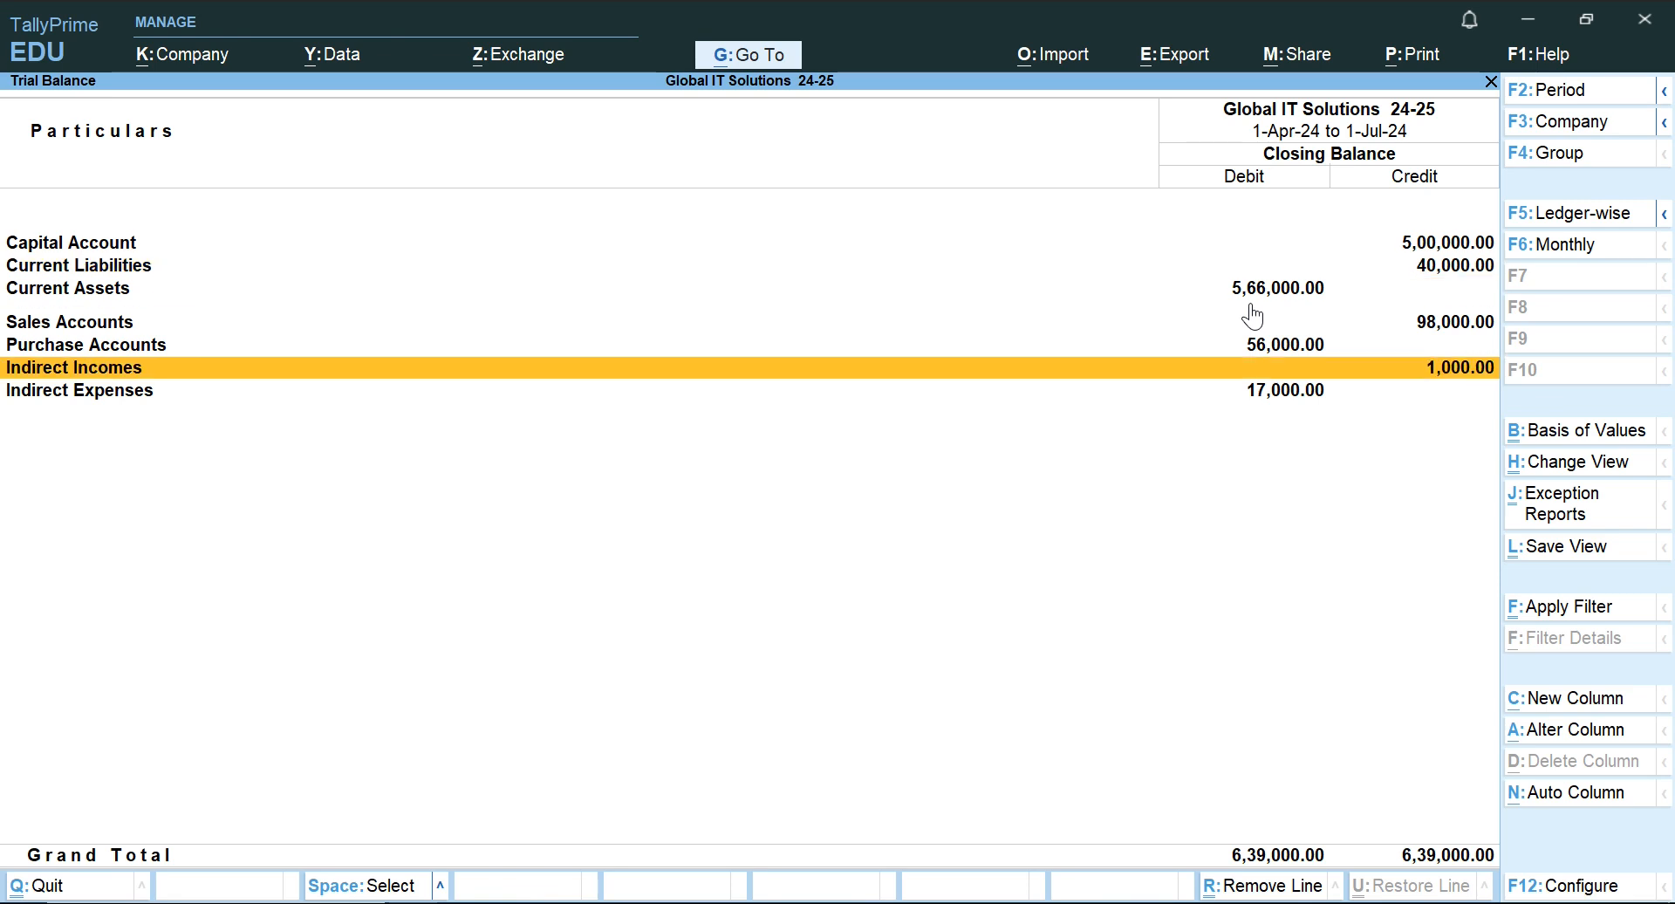
key(Up)
key(Up)
key(Up)
key(Up)
key(Up)
key(Up)
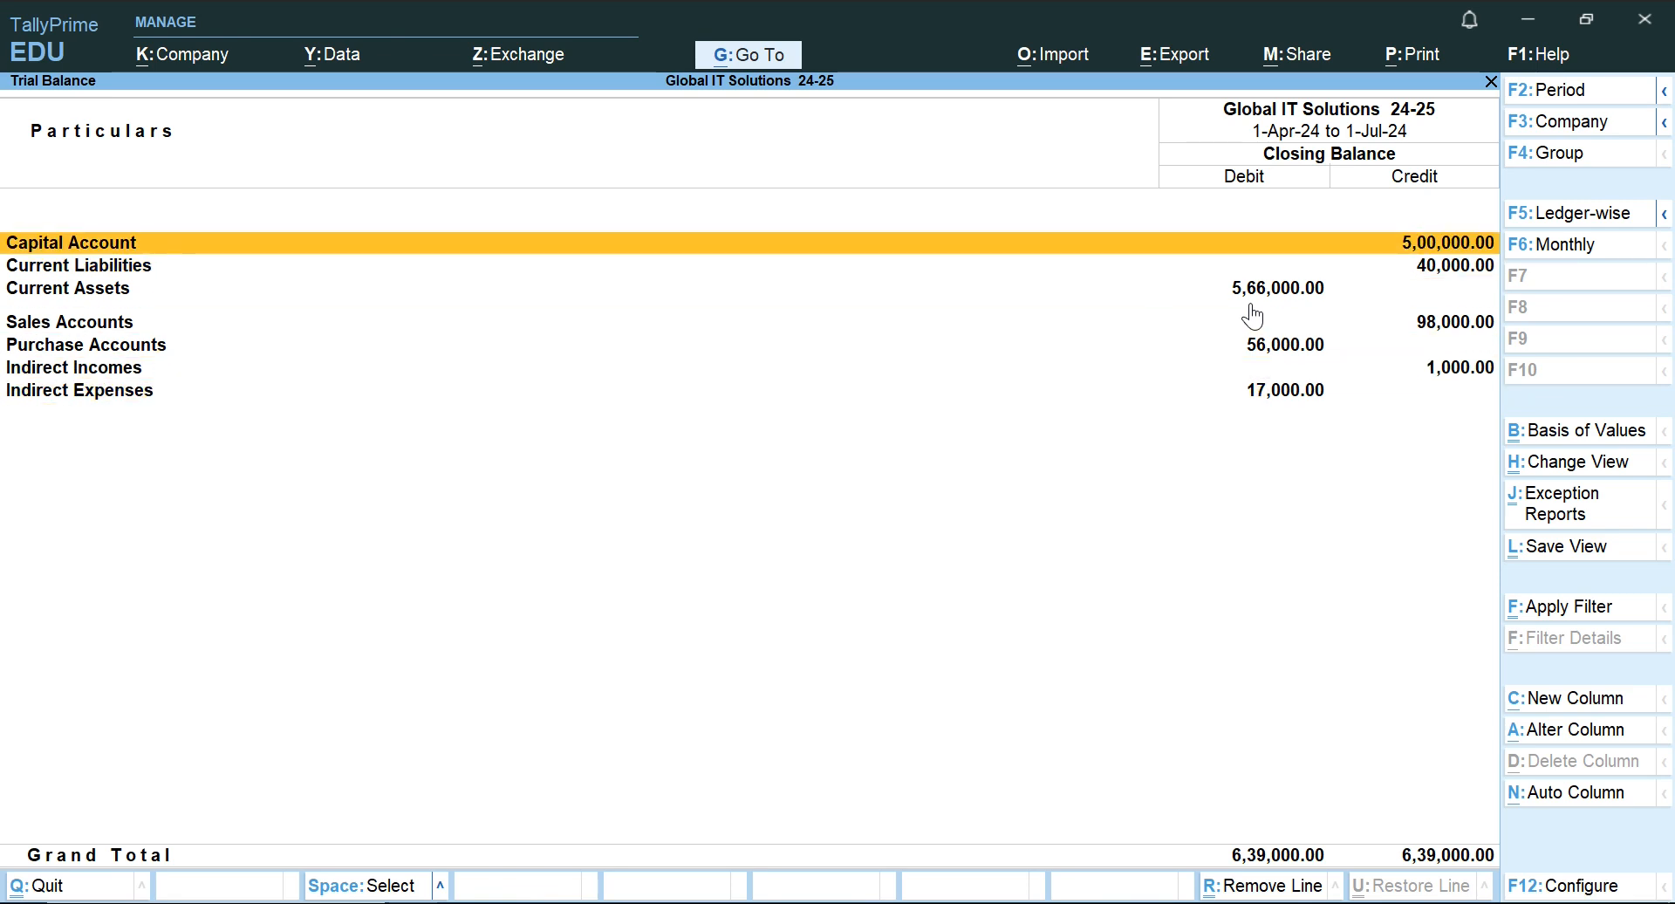
key(Down)
key(Up)
key(Down)
key(Down)
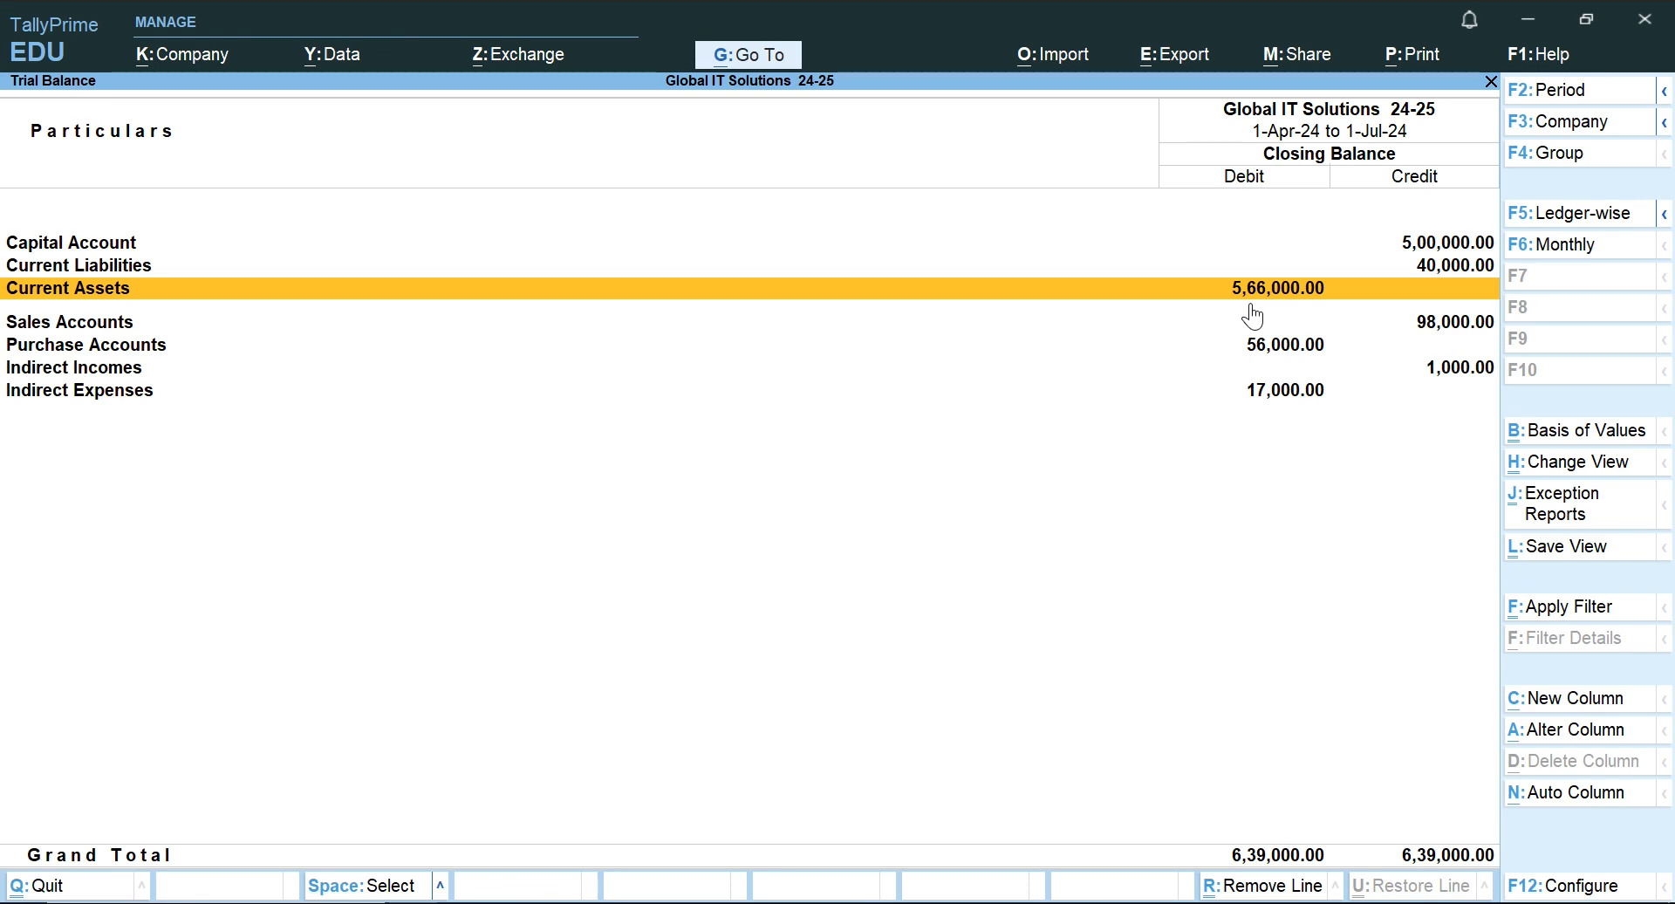
Compare the Sales Accounts and Purchase Accounts lines in the Trial Balance.
key(Down)
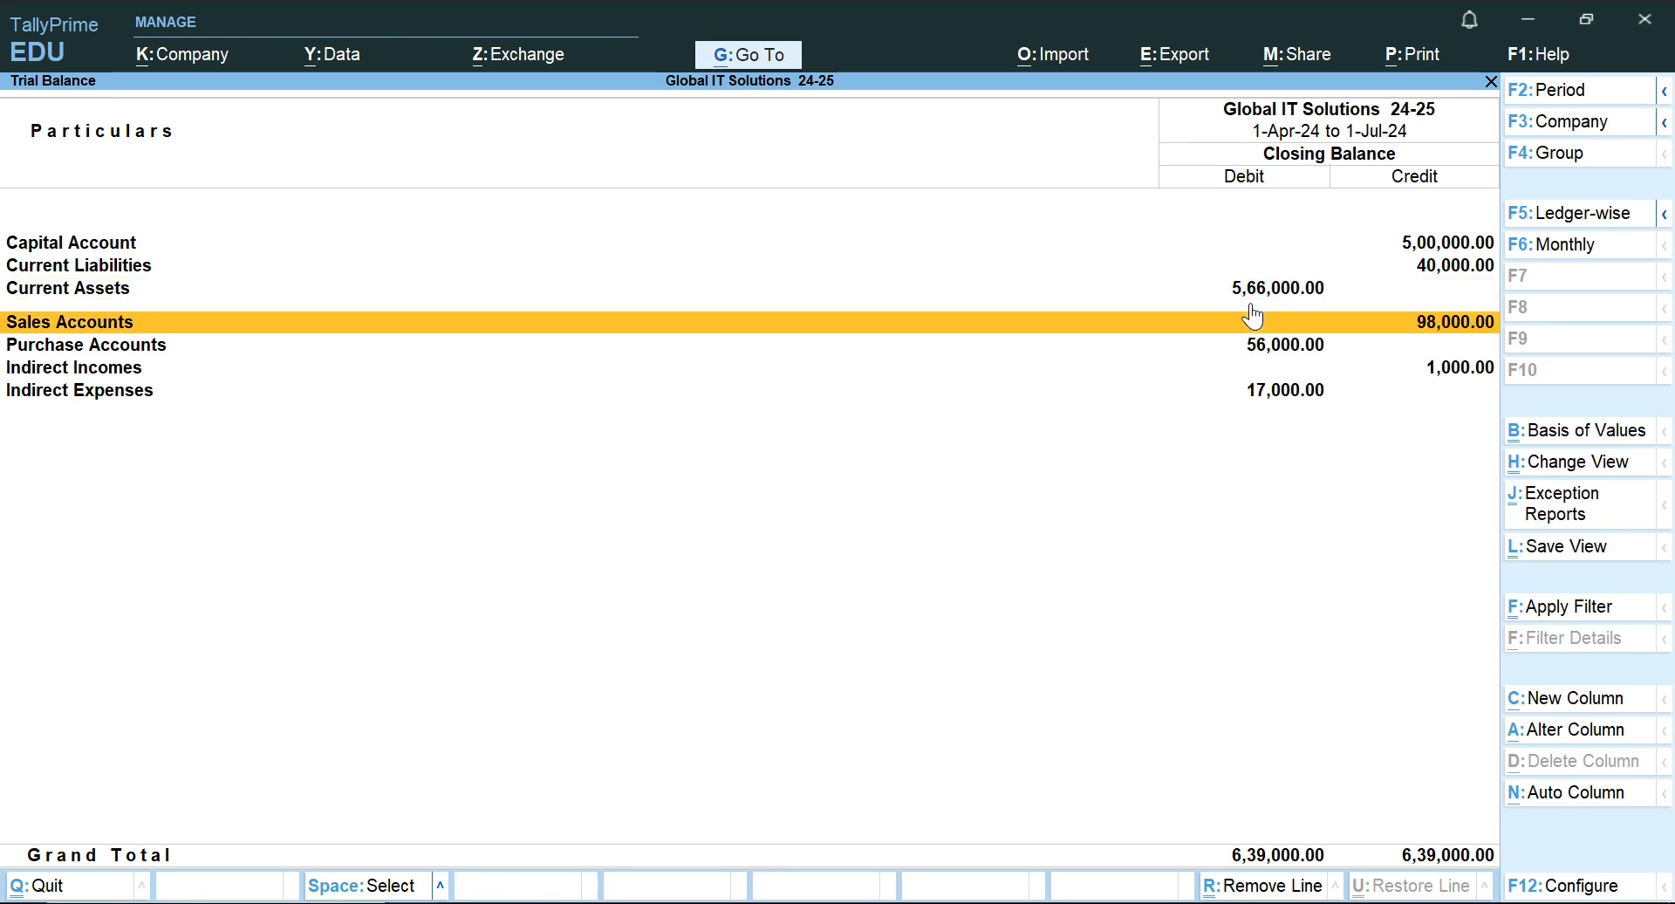
key(Up)
key(Down)
key(Down)
key(Up)
key(Down)
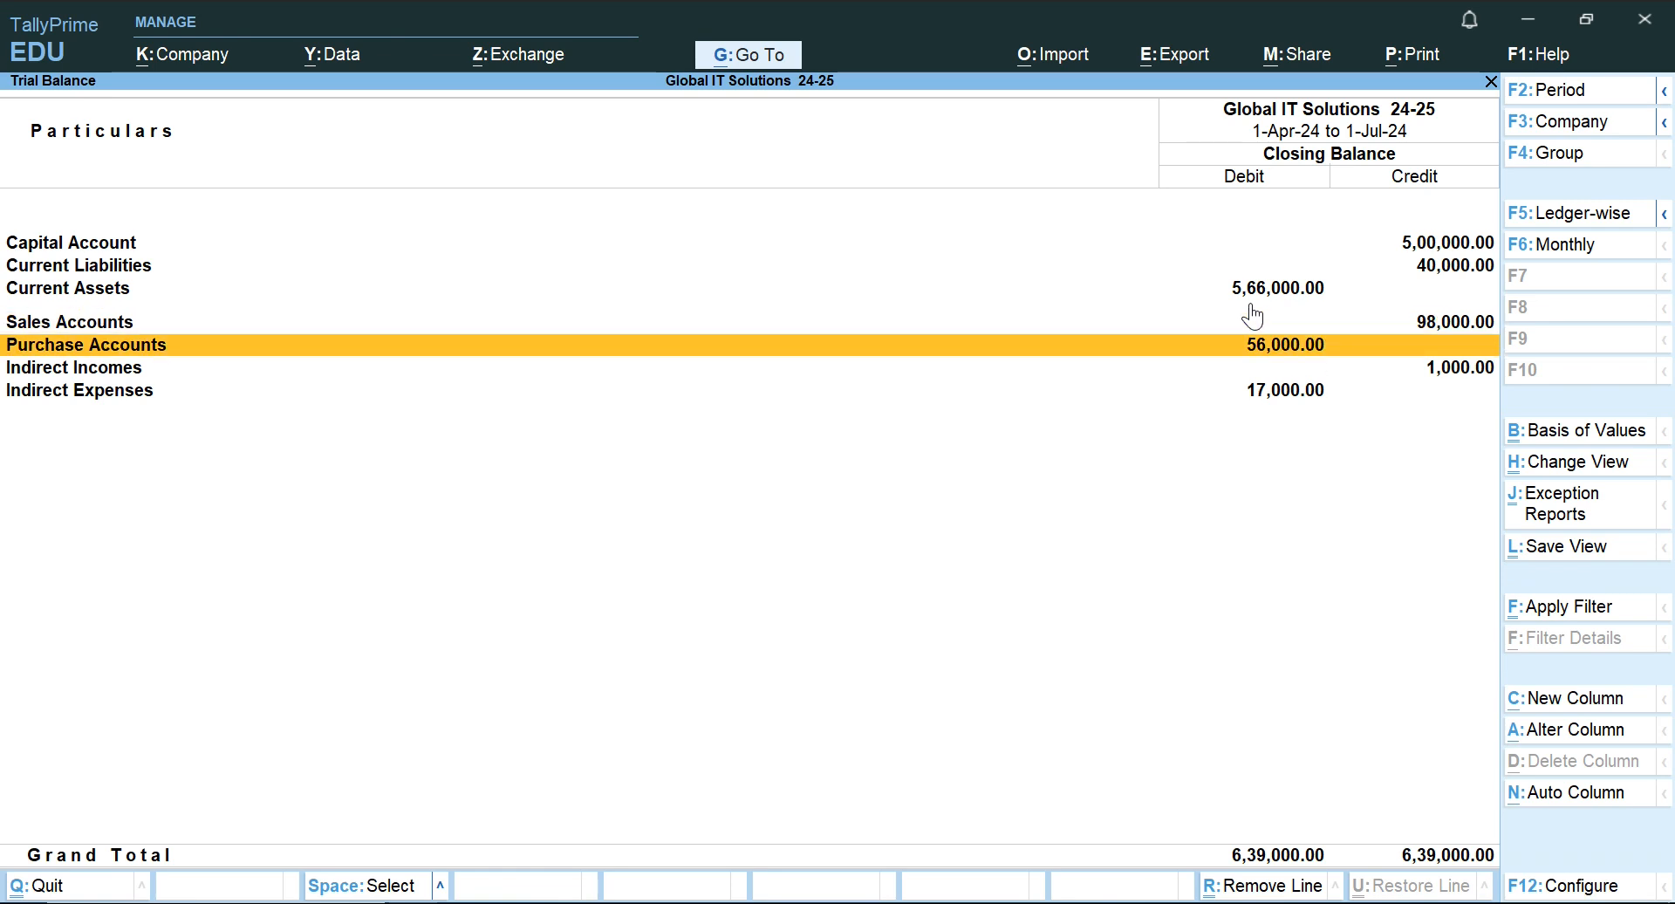
Compare the Indirect Incomes and Indirect Expenses lines of the Trial Balance and check the debit and credit grand totals.
key(Down)
key(Up)
key(Down)
key(Down)
key(Up)
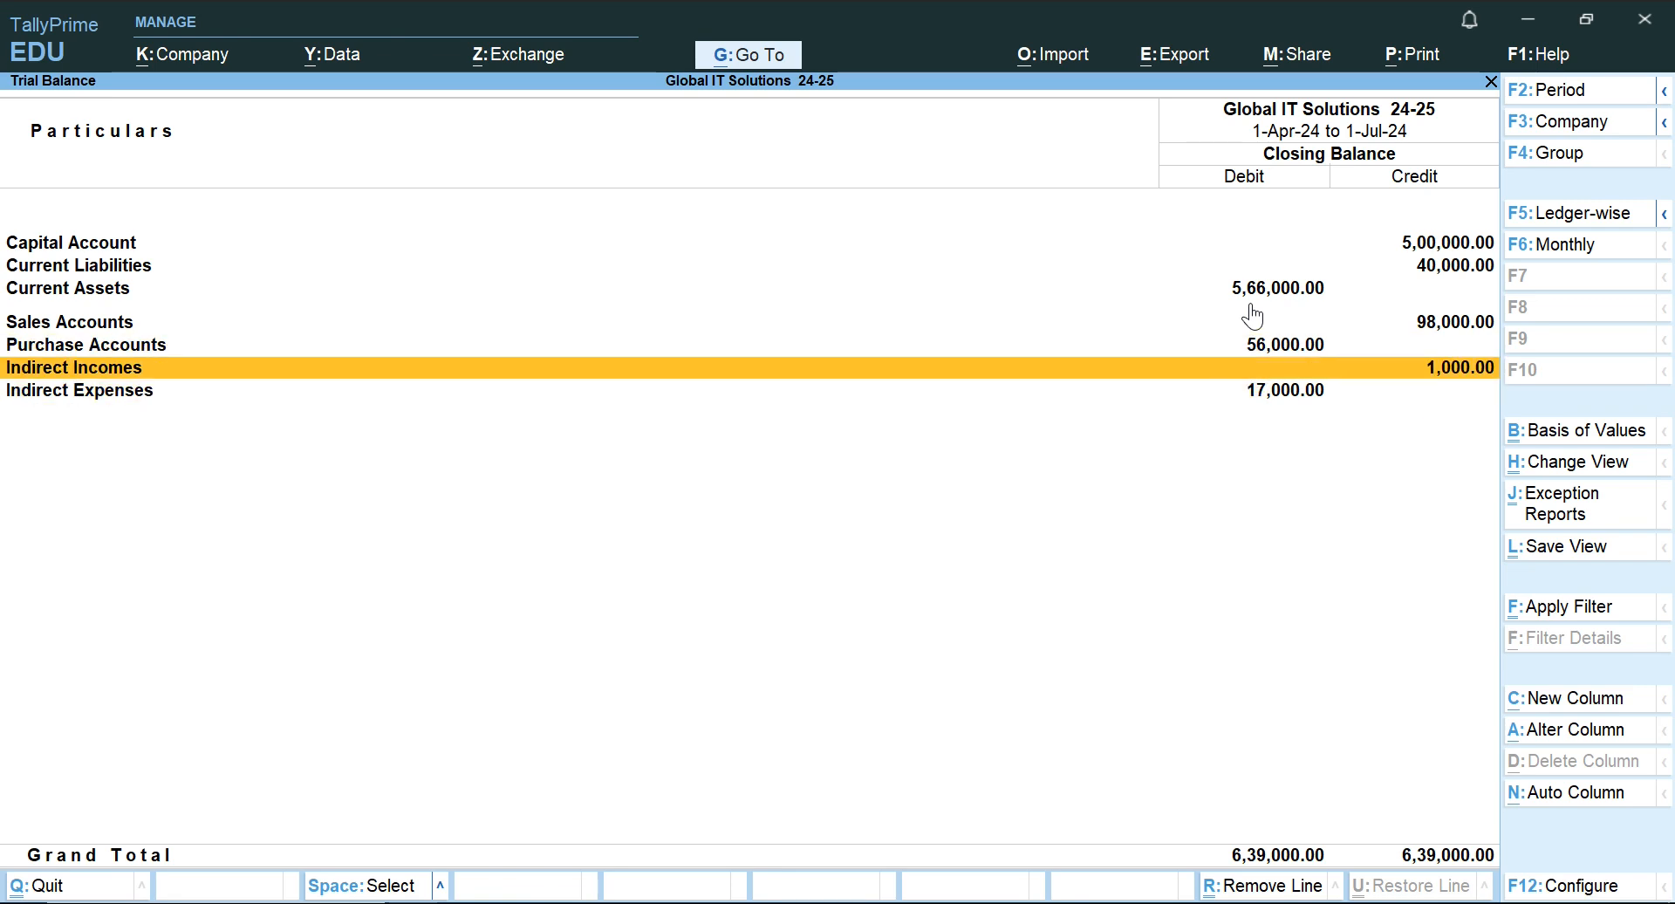
key(Down)
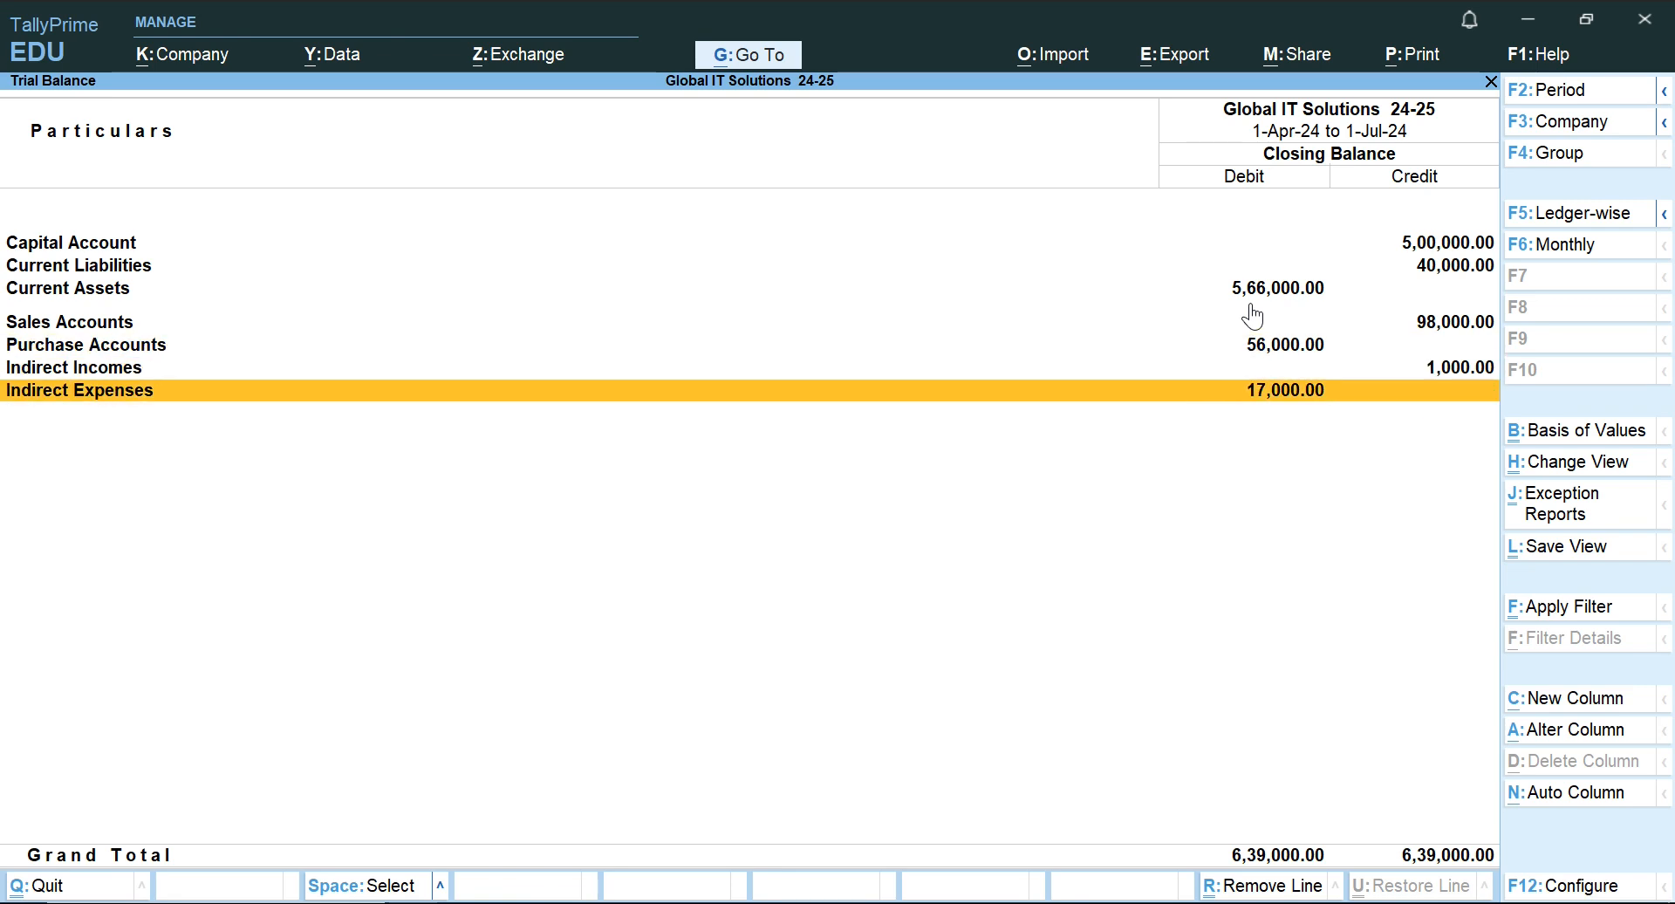
key(Up)
key(Down)
key(Up)
key(Down)
key(Up)
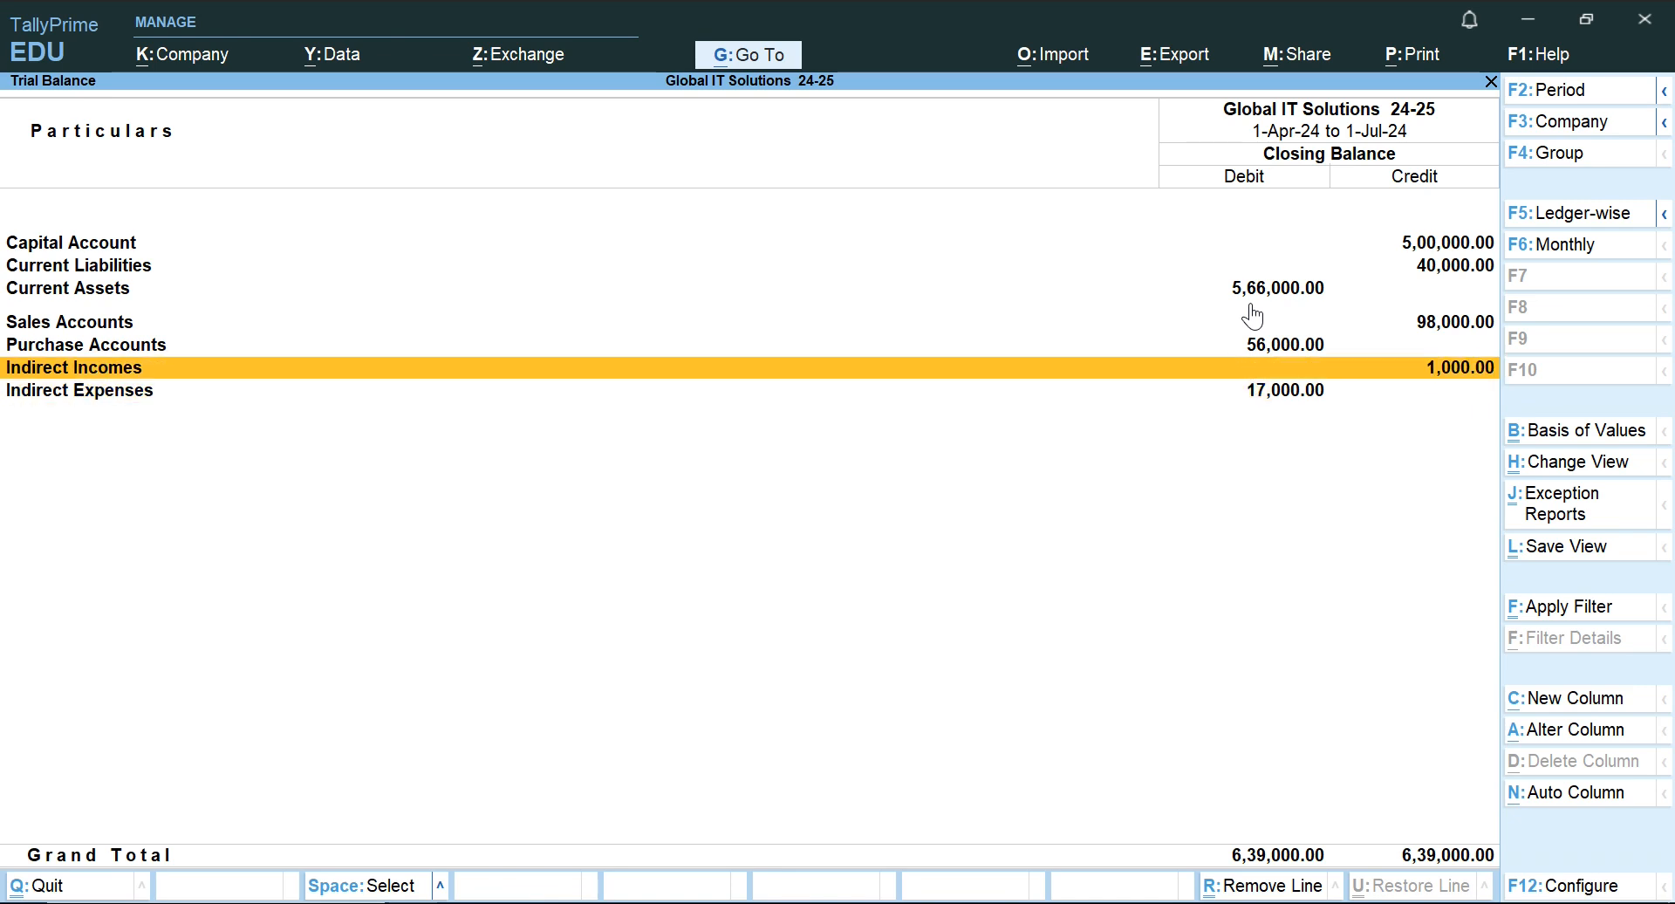
key(Down)
key(Up)
key(Down)
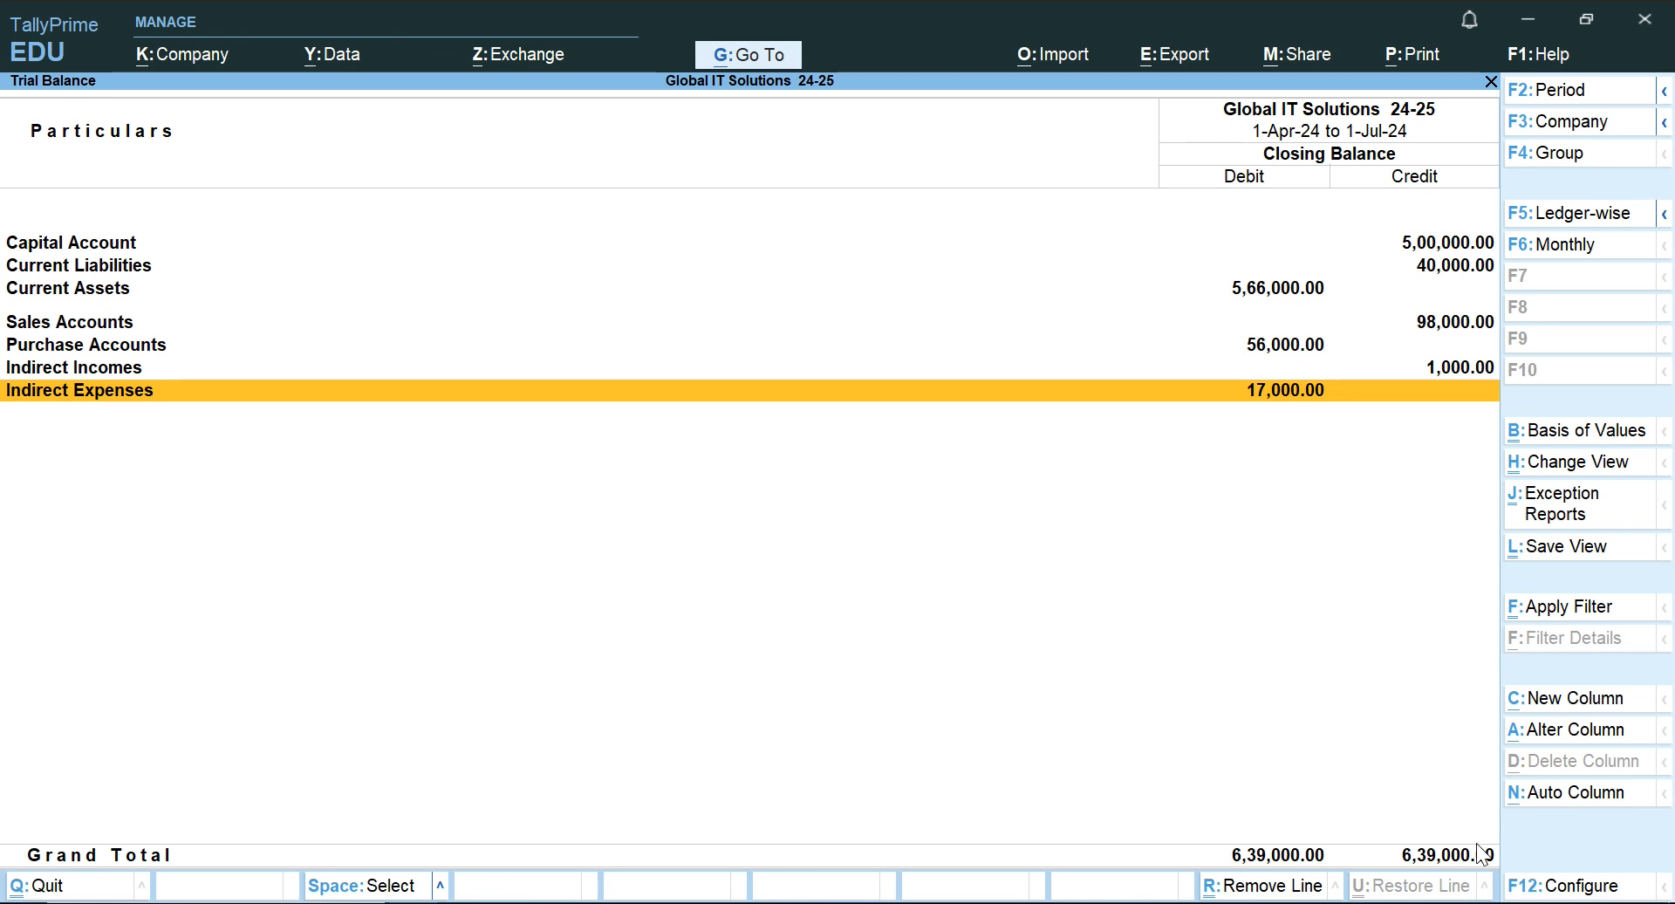
Leave the Trial Balance and open the Profit & Loss A/c report.
key(Escape)
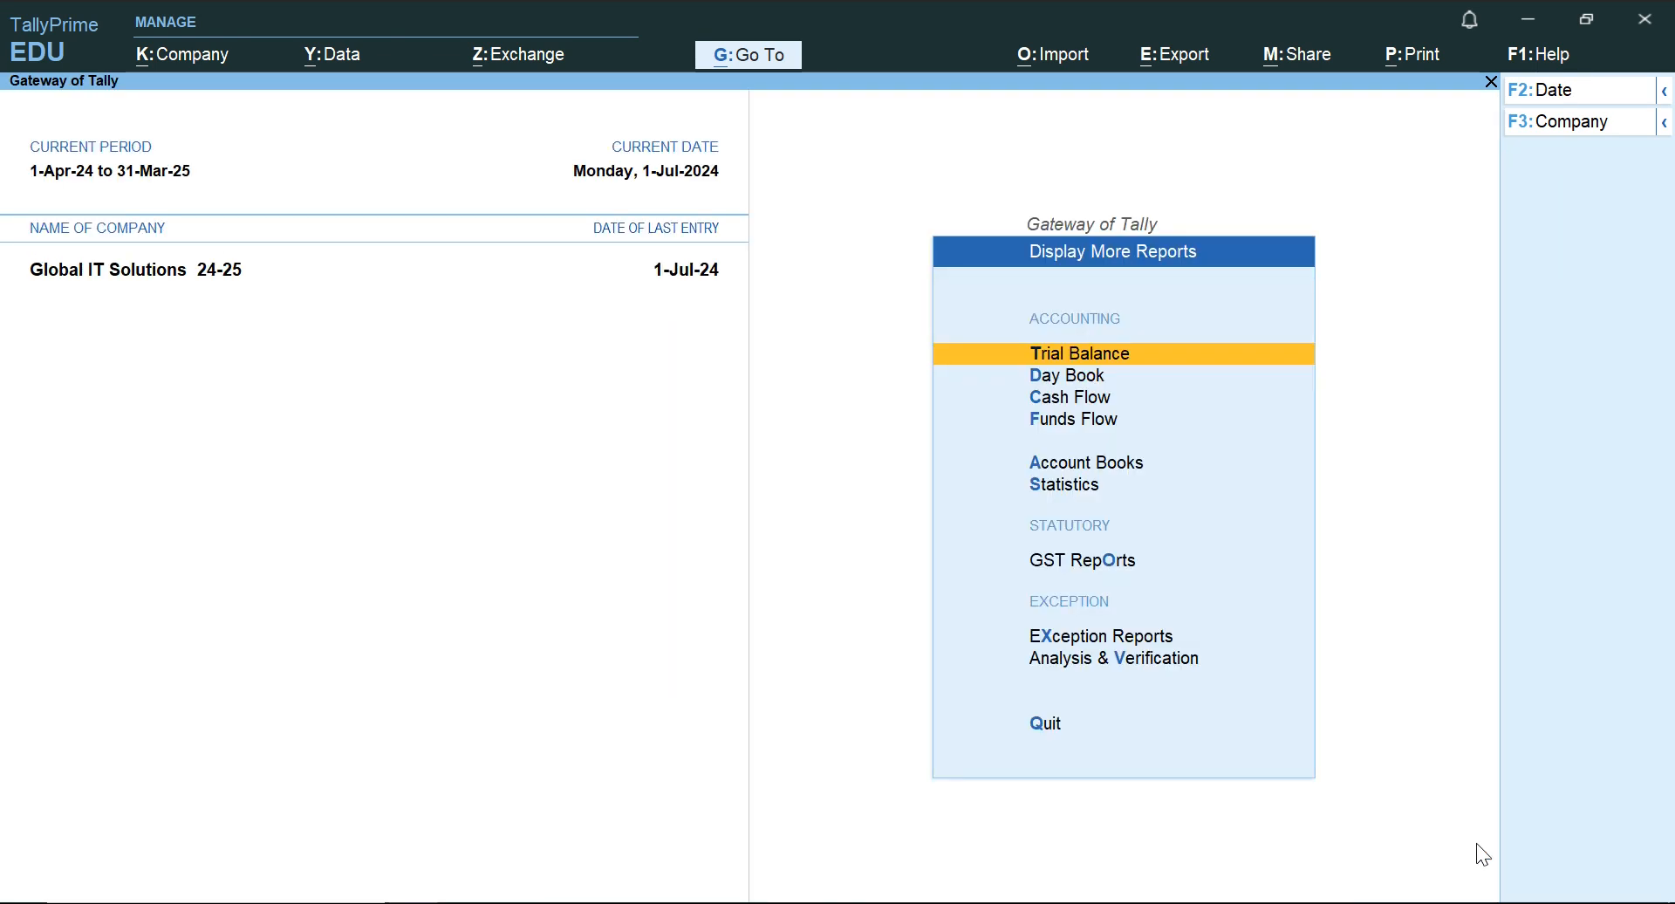
key(Escape)
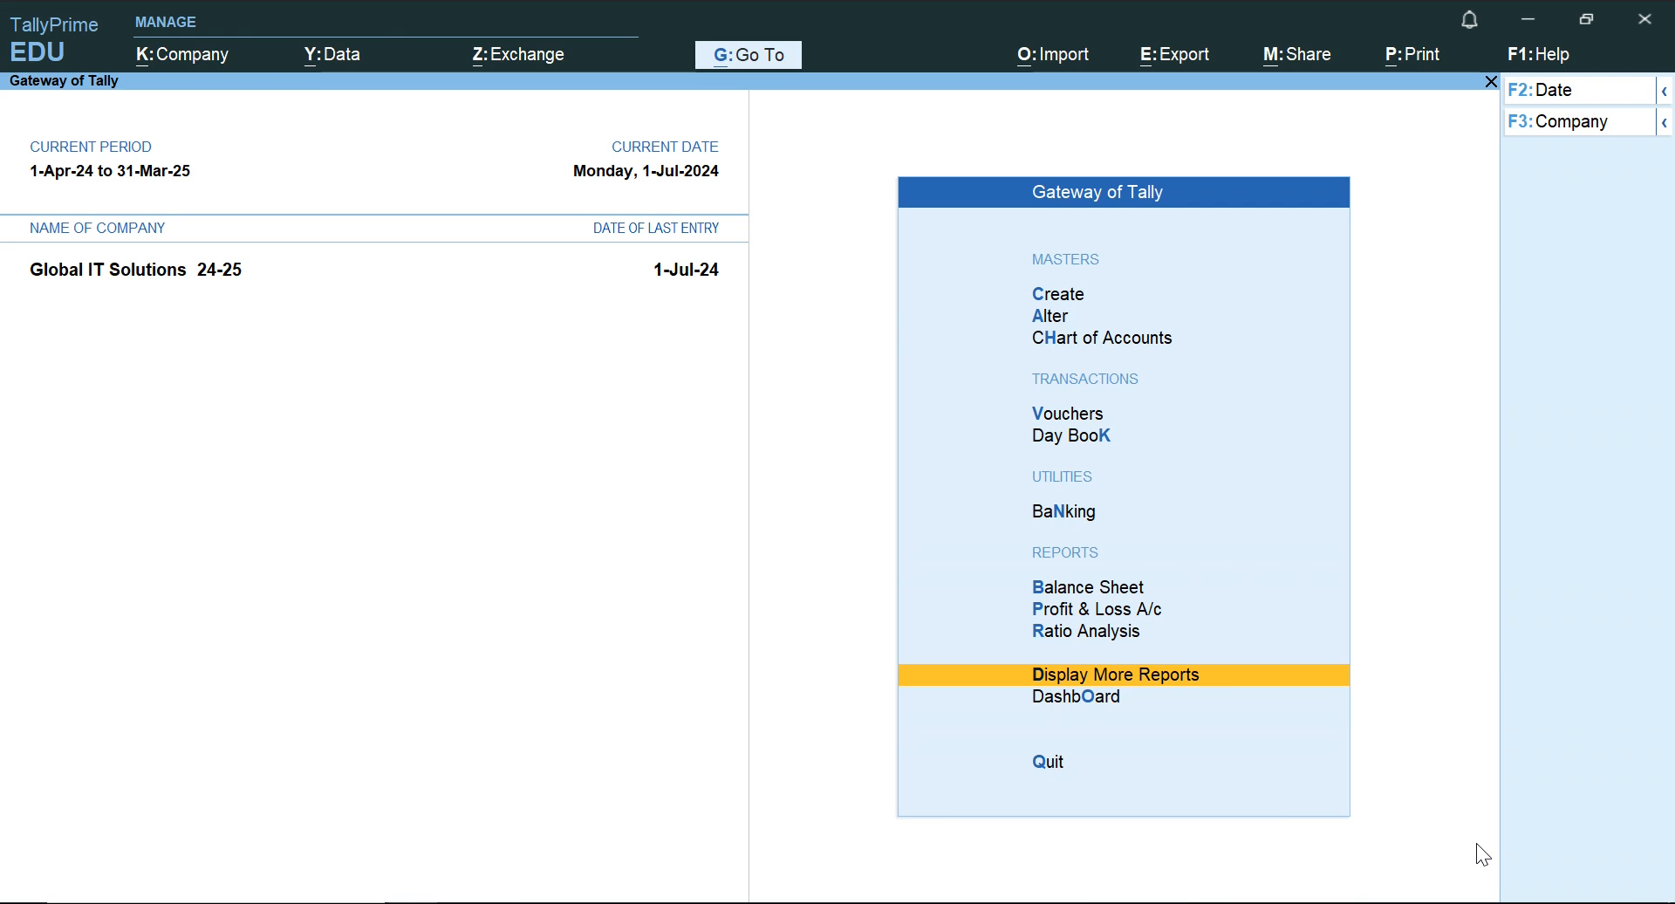
key(Up)
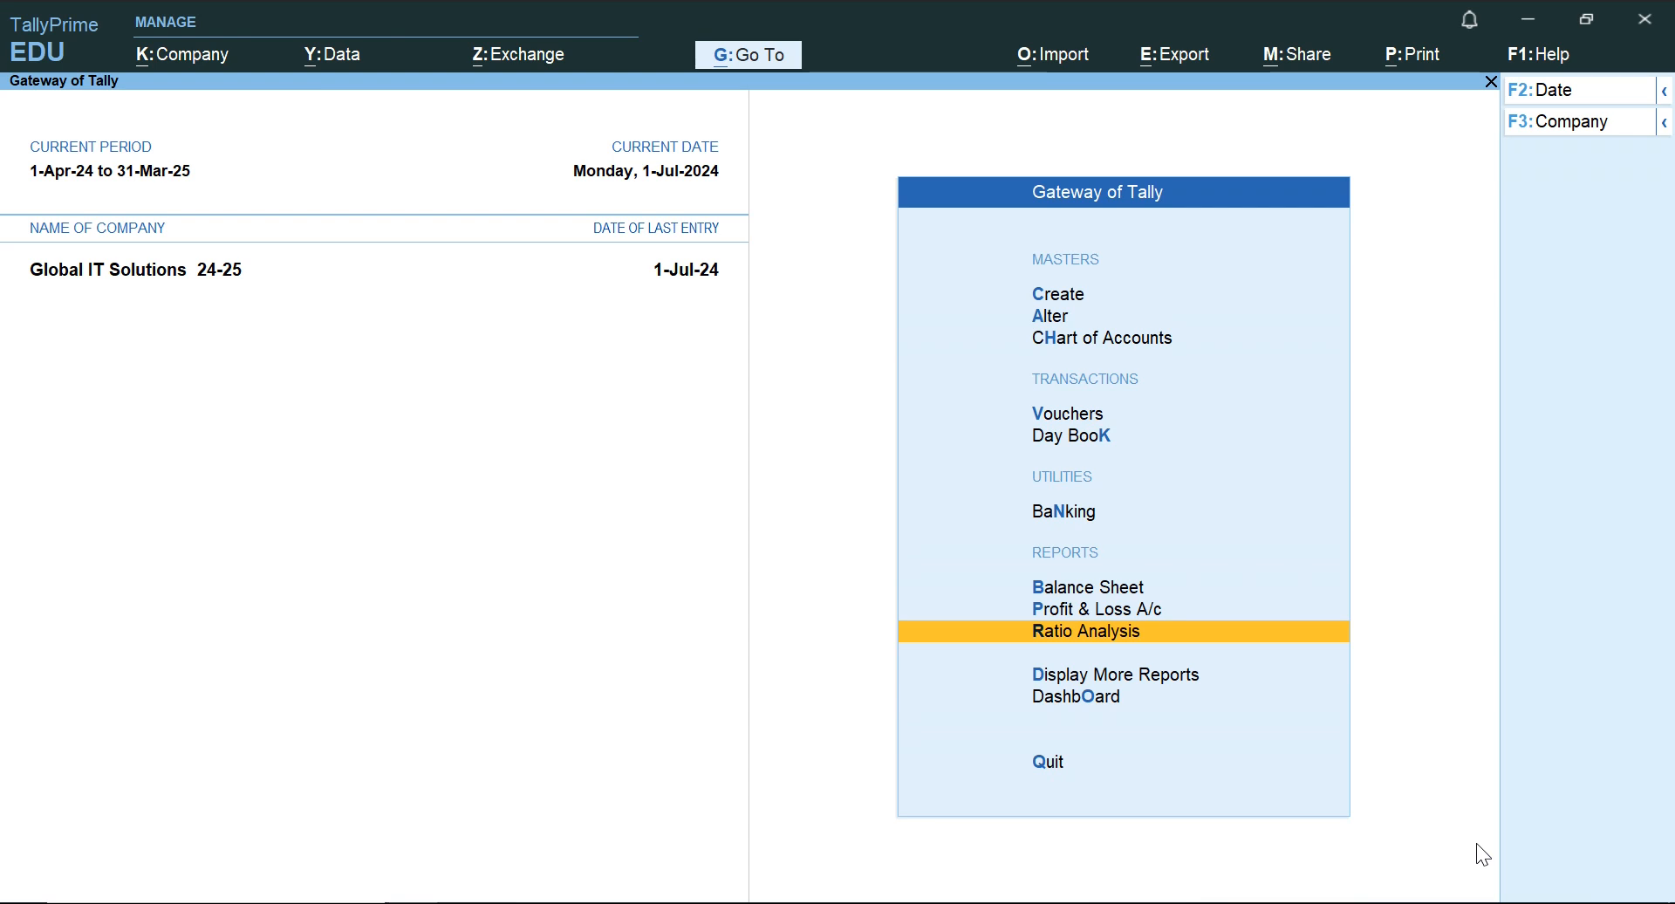
key(Up)
key(Up)
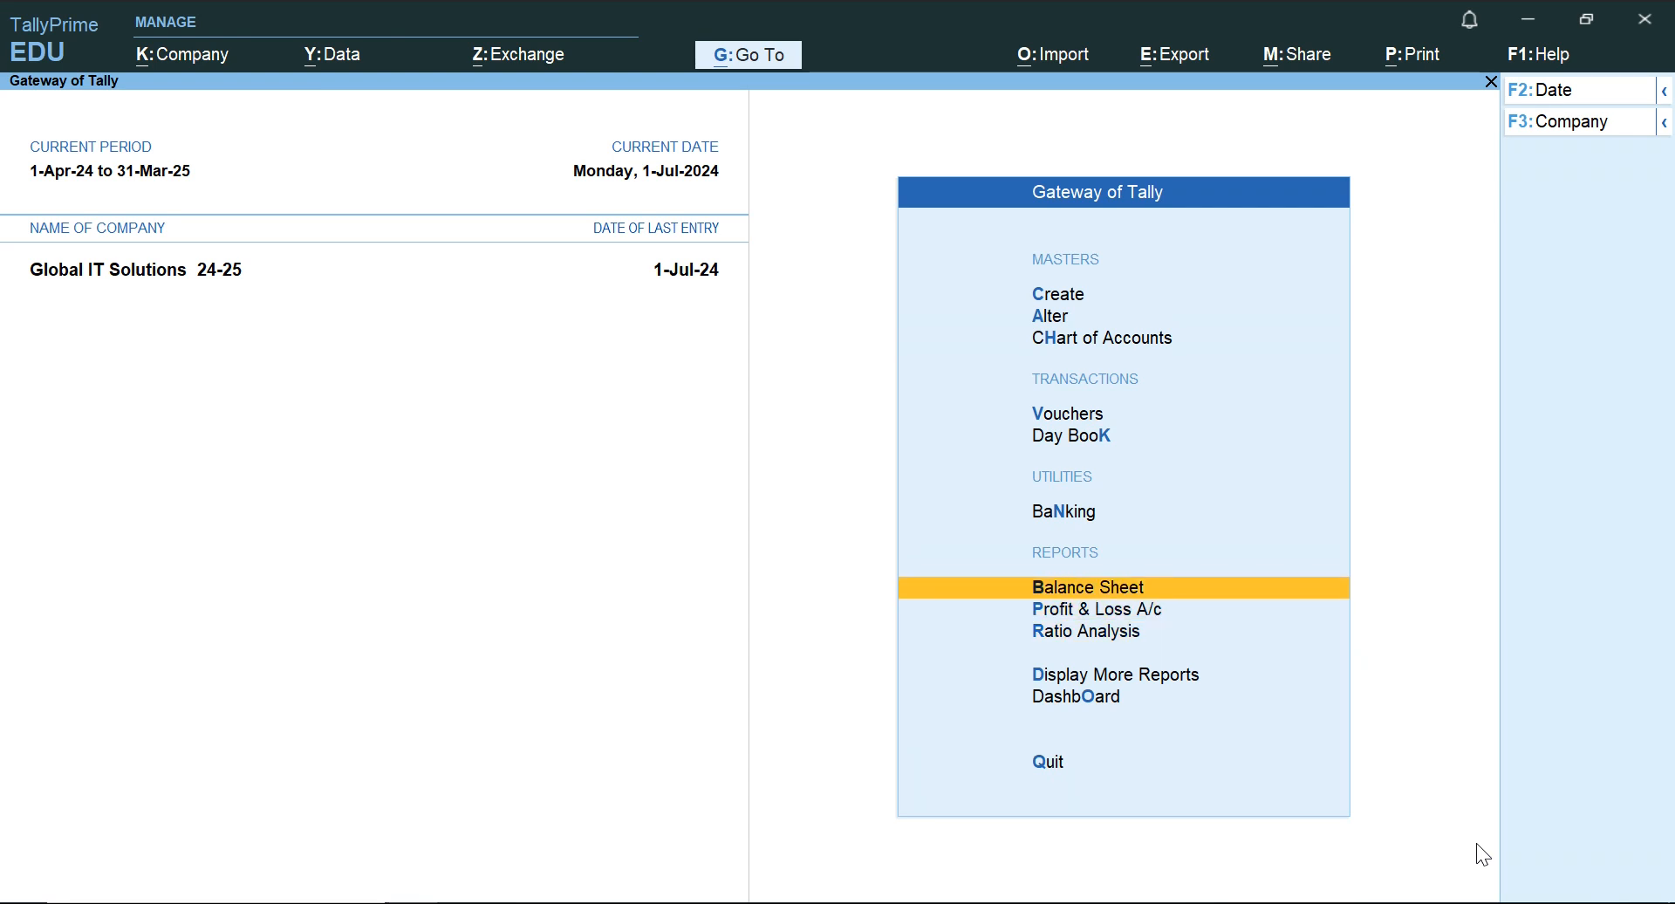
key(Down)
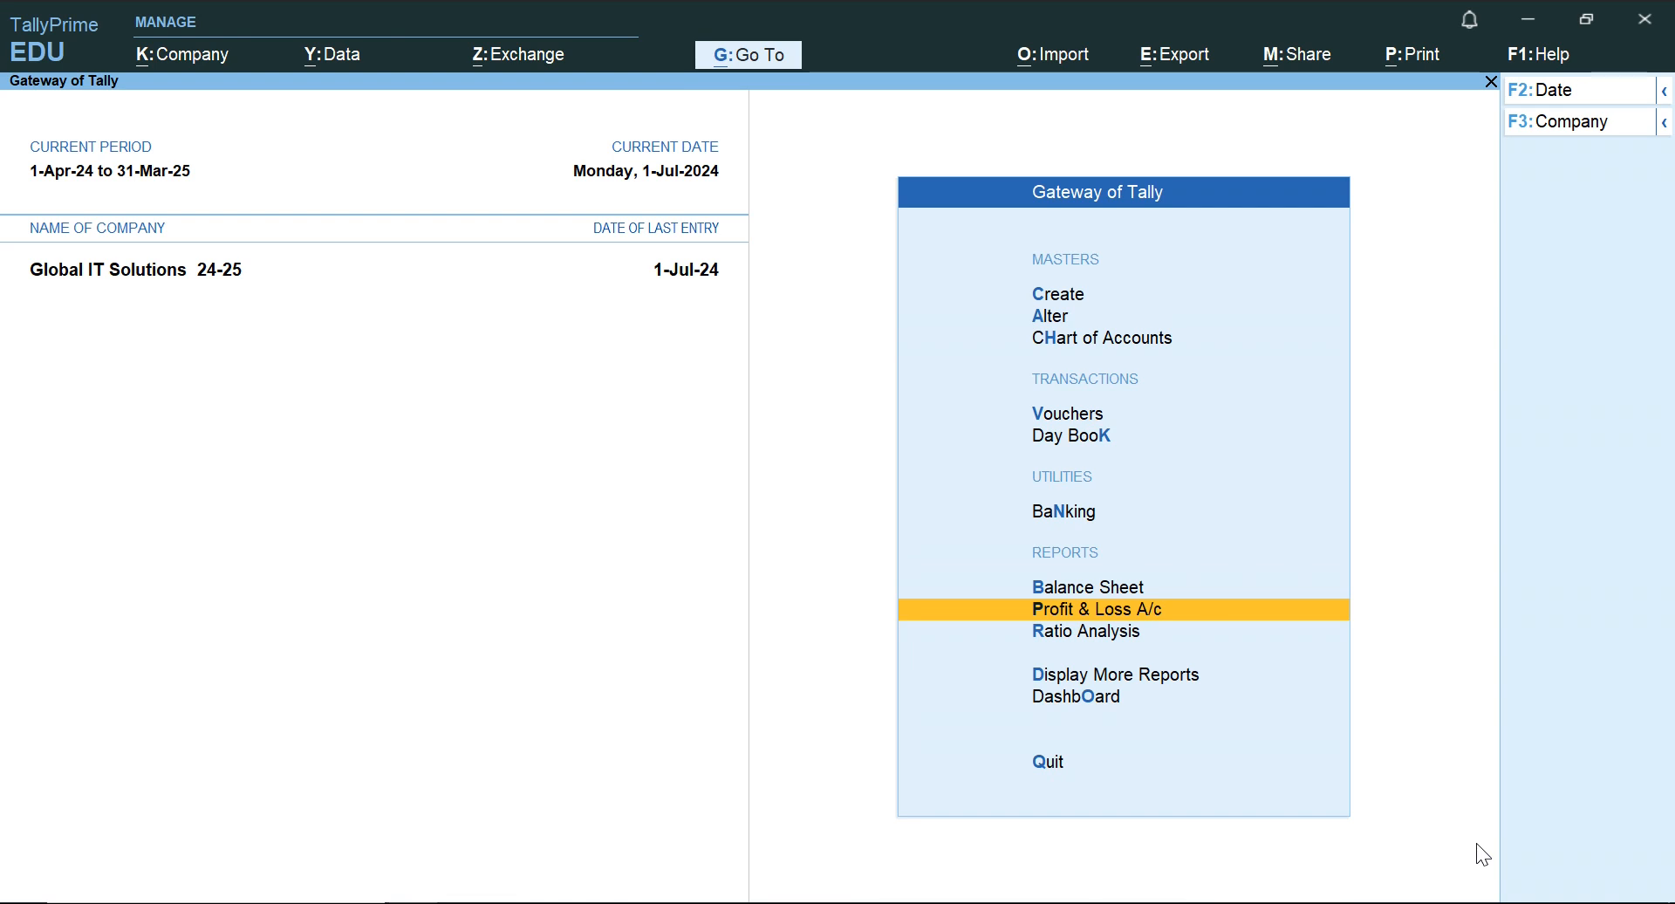
key(Down)
key(Up)
key(Return)
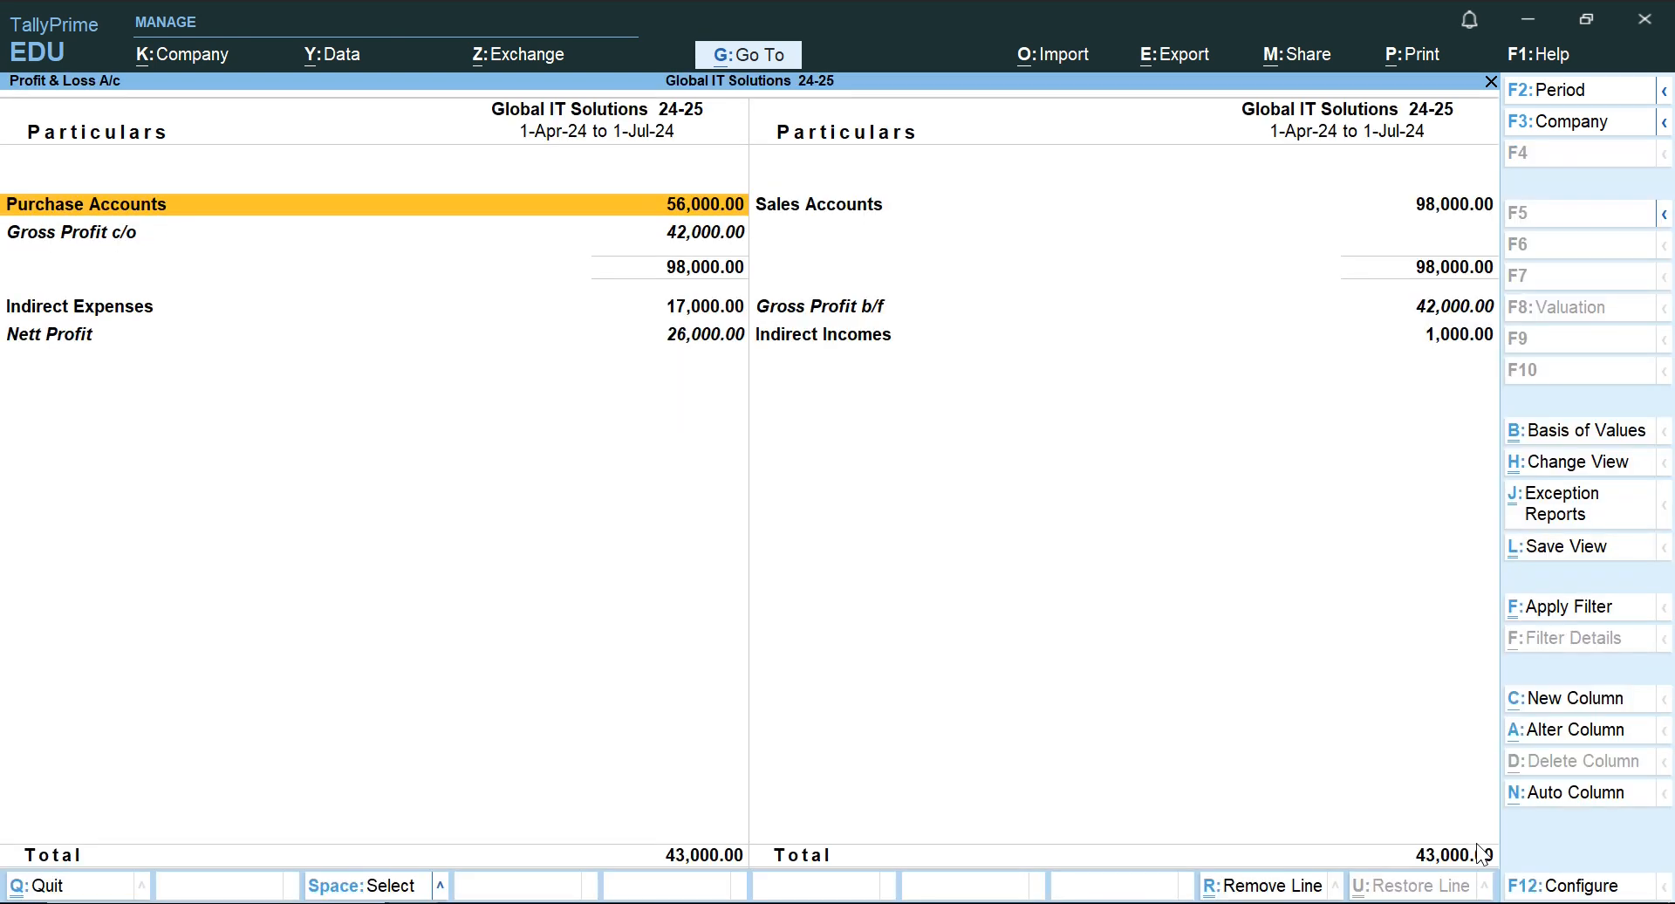
Look over both sides of the Profit & Loss A/c and expand the report to its detailed view.
key(alt)
key(alt+F2)
key(space)
key(Return)
key(Return)
key(Right)
key(Down)
key(Down)
key(Left)
key(Up)
key(Up)
key(Up)
key(alt+F5)
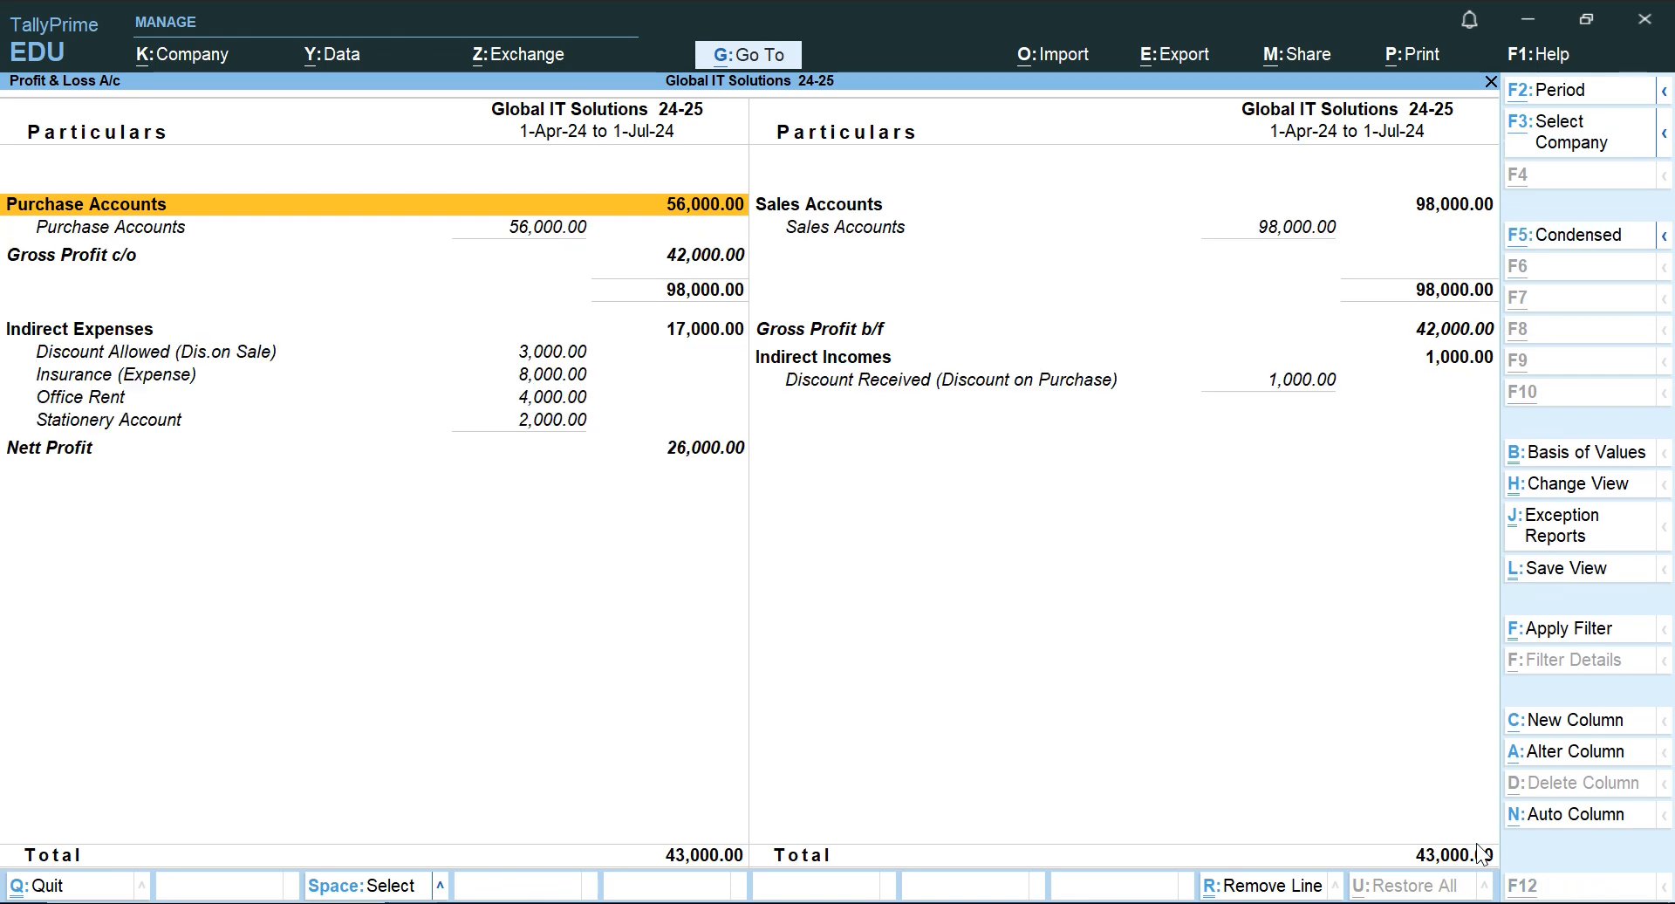
Compare the purchase and sales ledger lines in the Profit & Loss A/c with the Gross Profit c/o line.
key(Down)
key(Up)
key(Down)
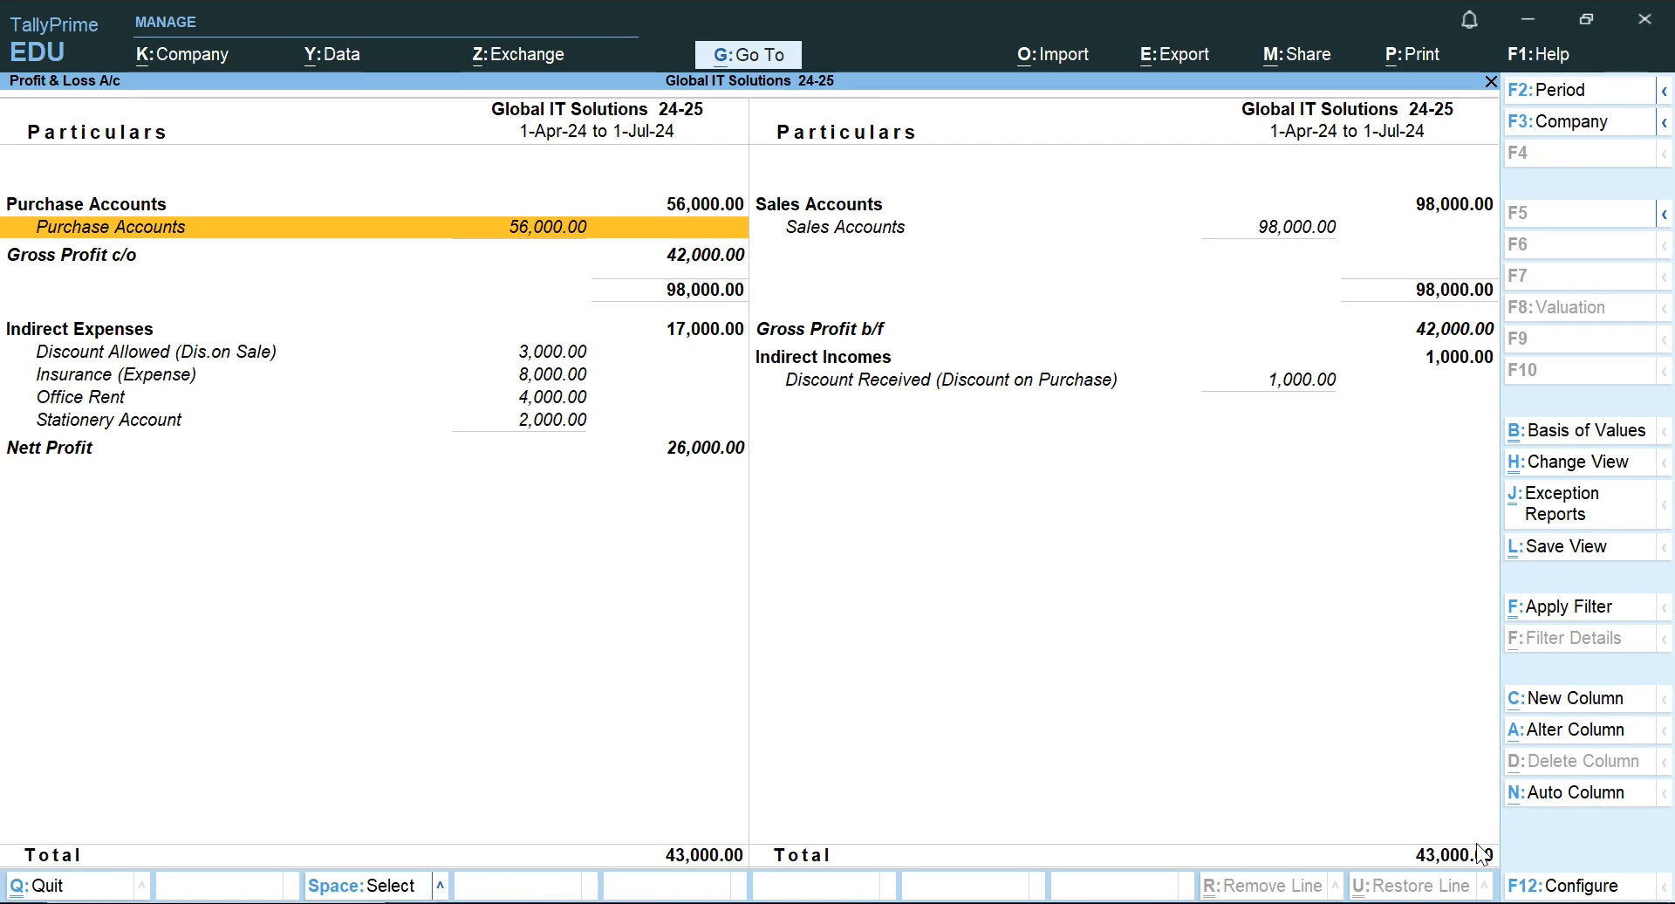
key(Right)
key(Up)
key(Down)
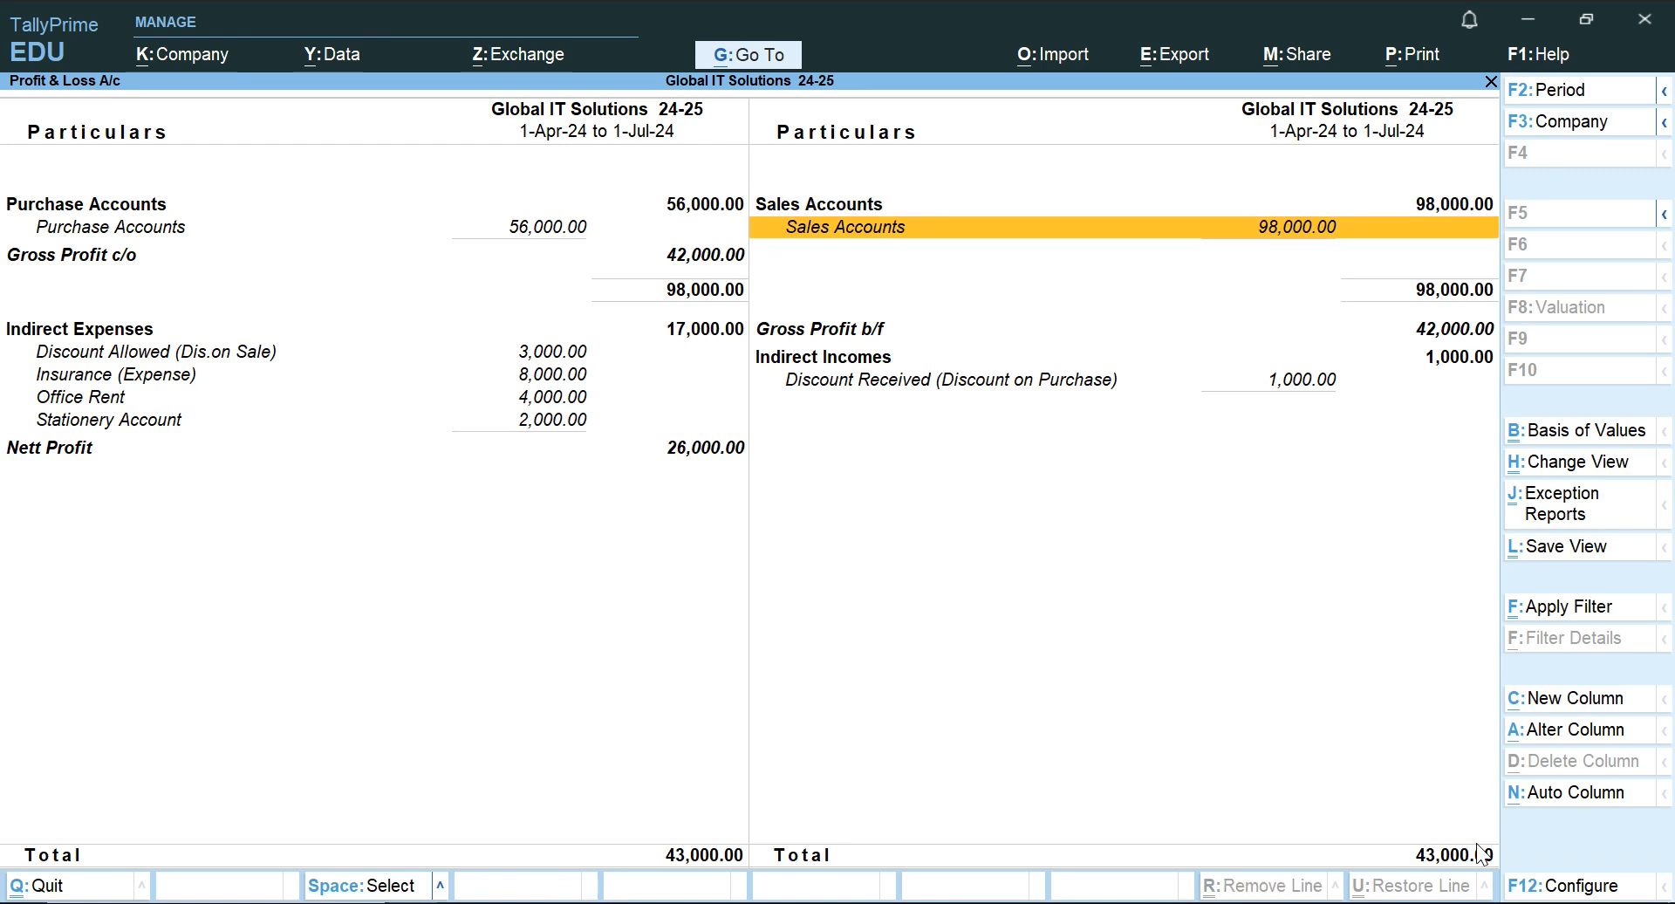
key(Down)
key(Up)
key(Left)
key(Down)
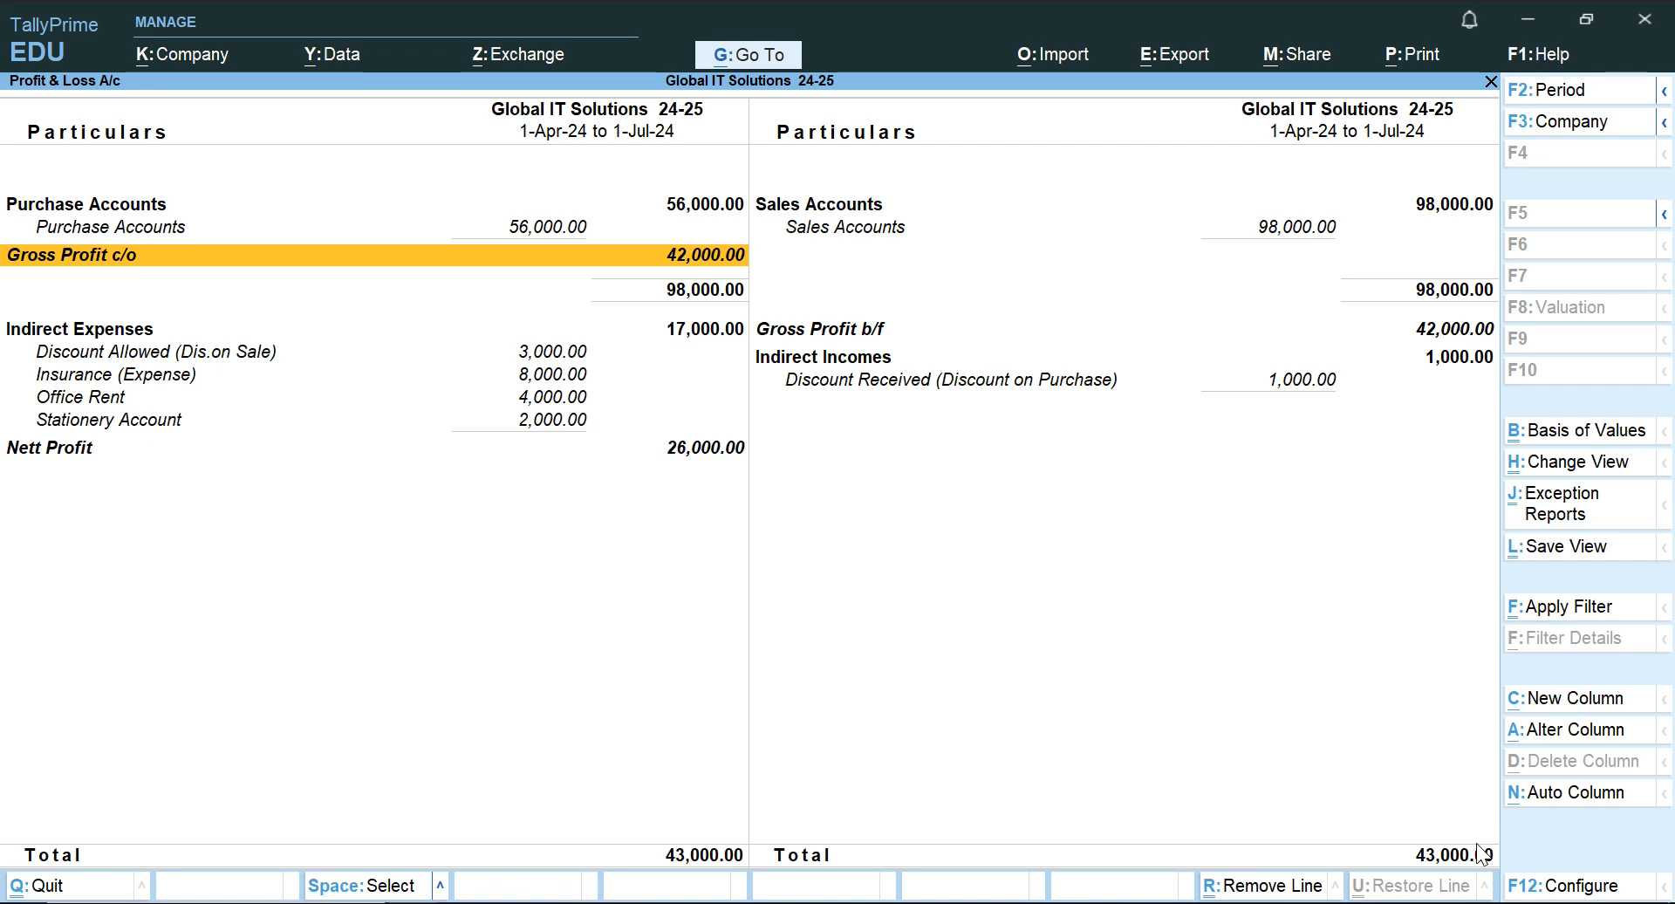
Examine the Indirect Expenses heading, Gross Profit b/f and the Discount Received line under Indirect Incomes.
key(Down)
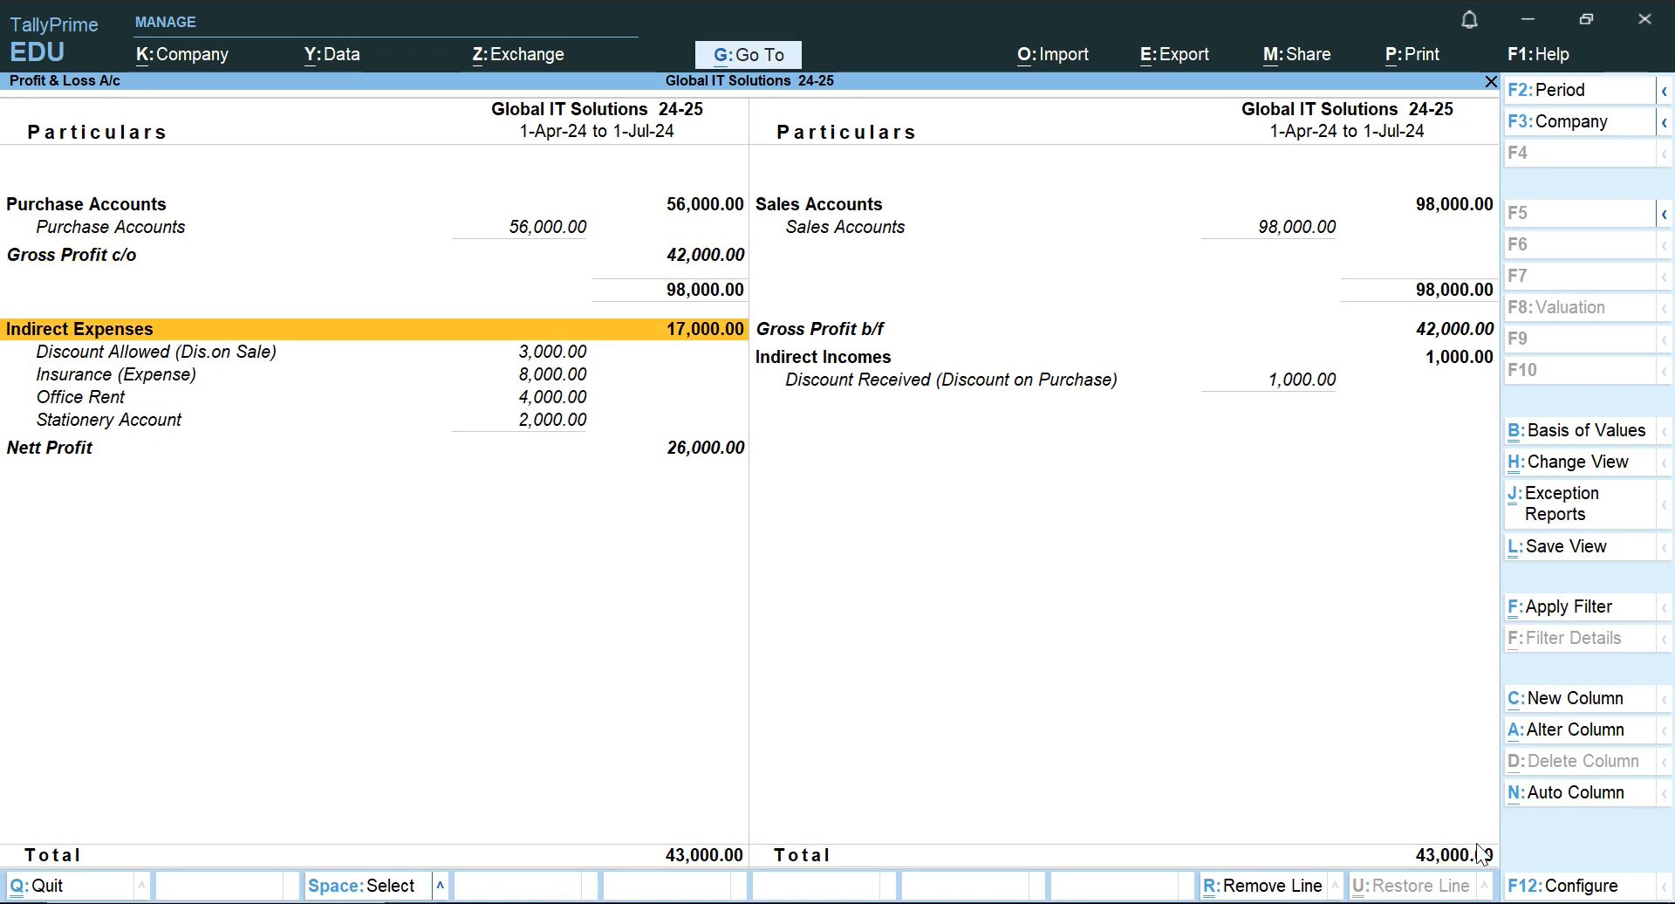
key(Right)
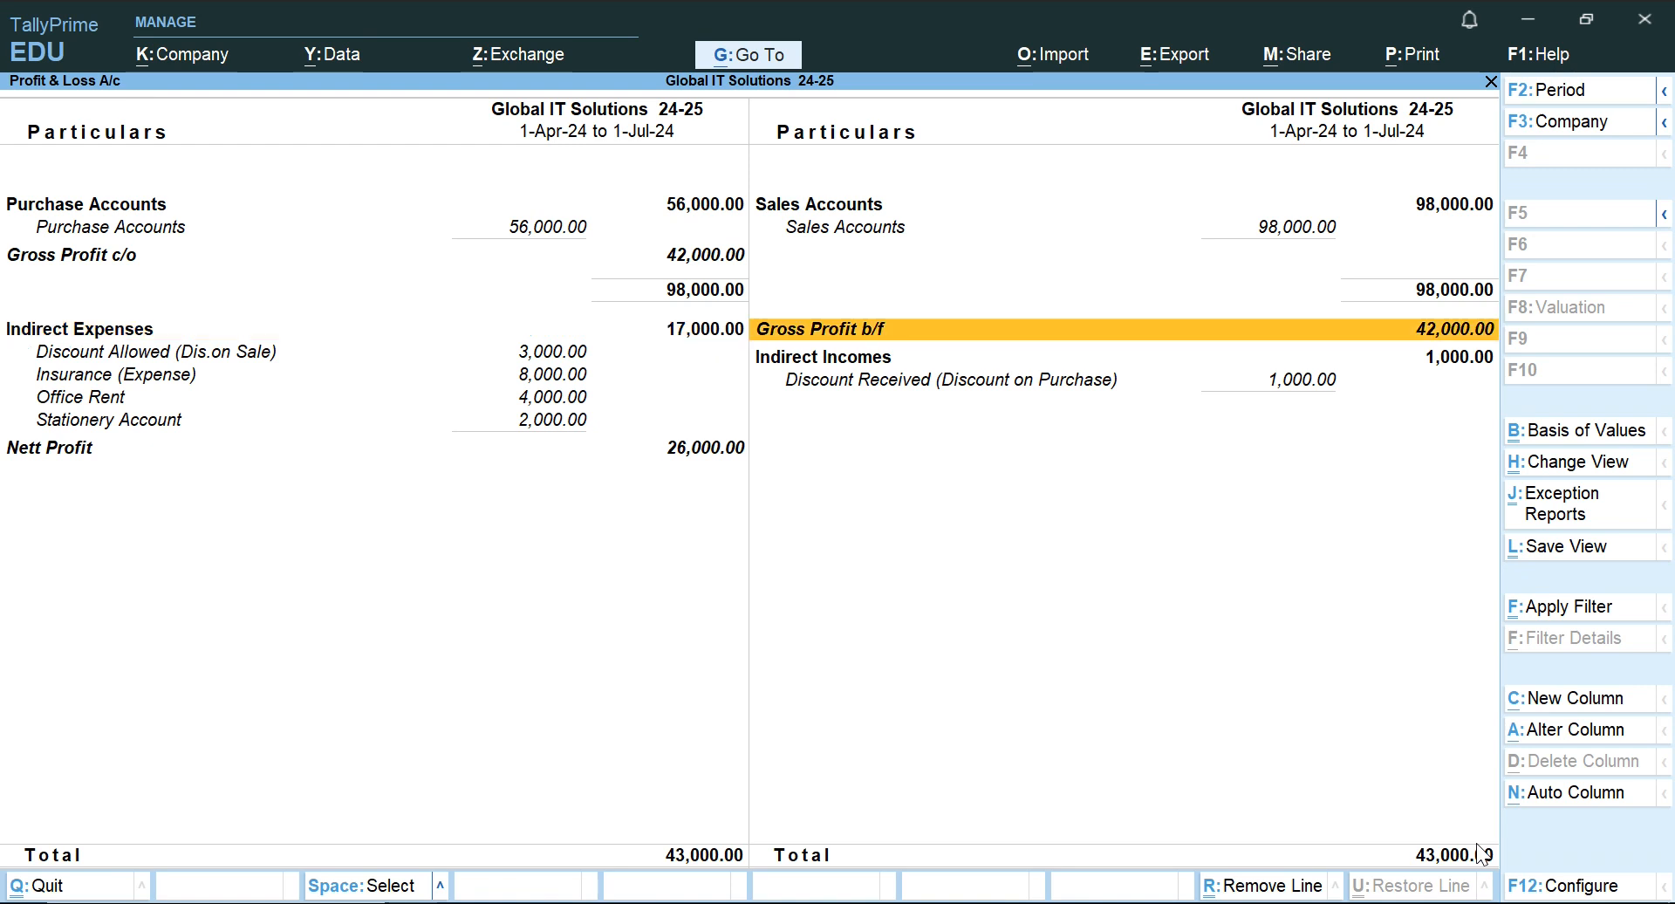
key(Down)
key(Down)
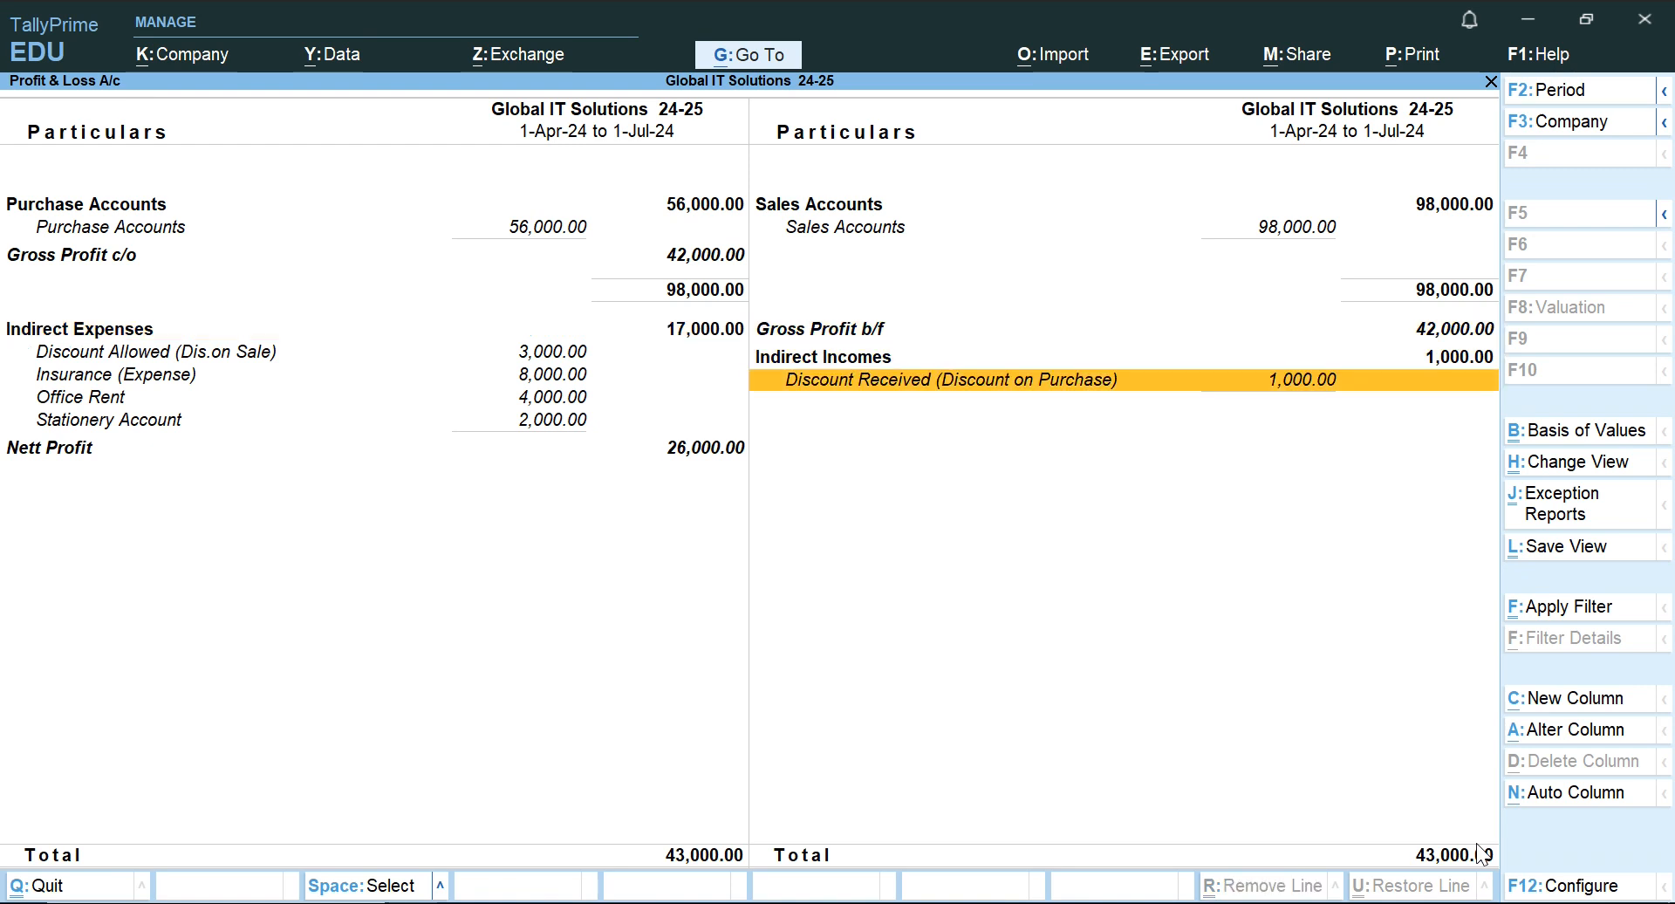
key(Up)
key(Down)
key(Left)
key(Up)
key(Down)
key(Up)
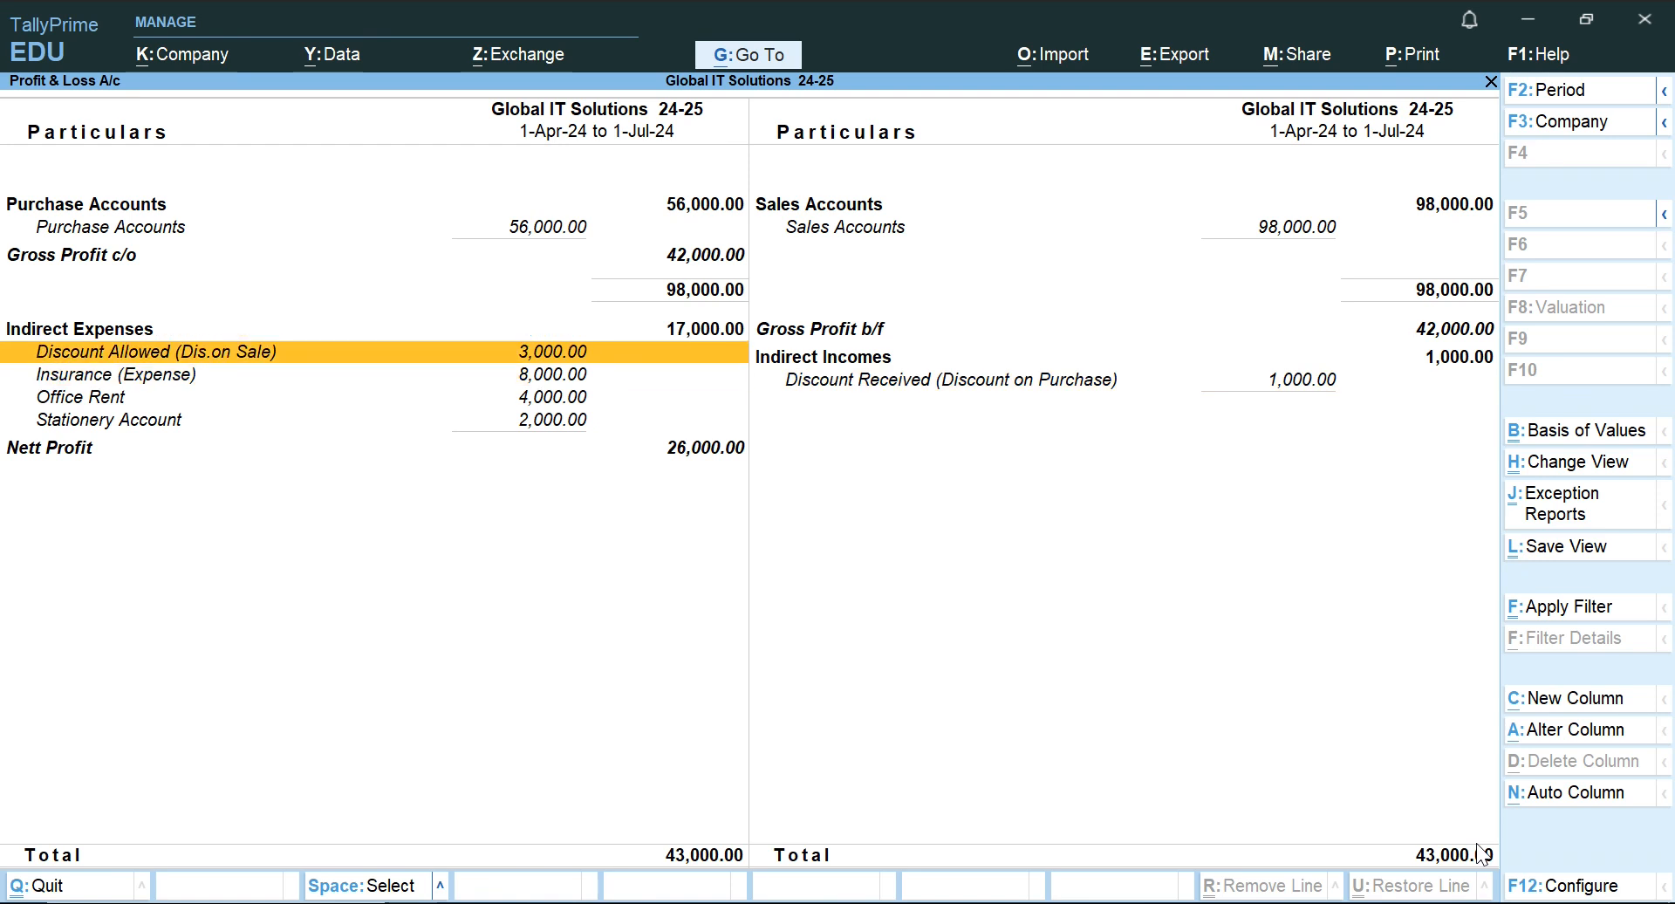
Go through the indirect expense ledgers: Discount Allowed, Insurance, Office Rent and Stationery Account.
key(Down)
key(Up)
key(Down)
key(Down)
key(Up)
key(Down)
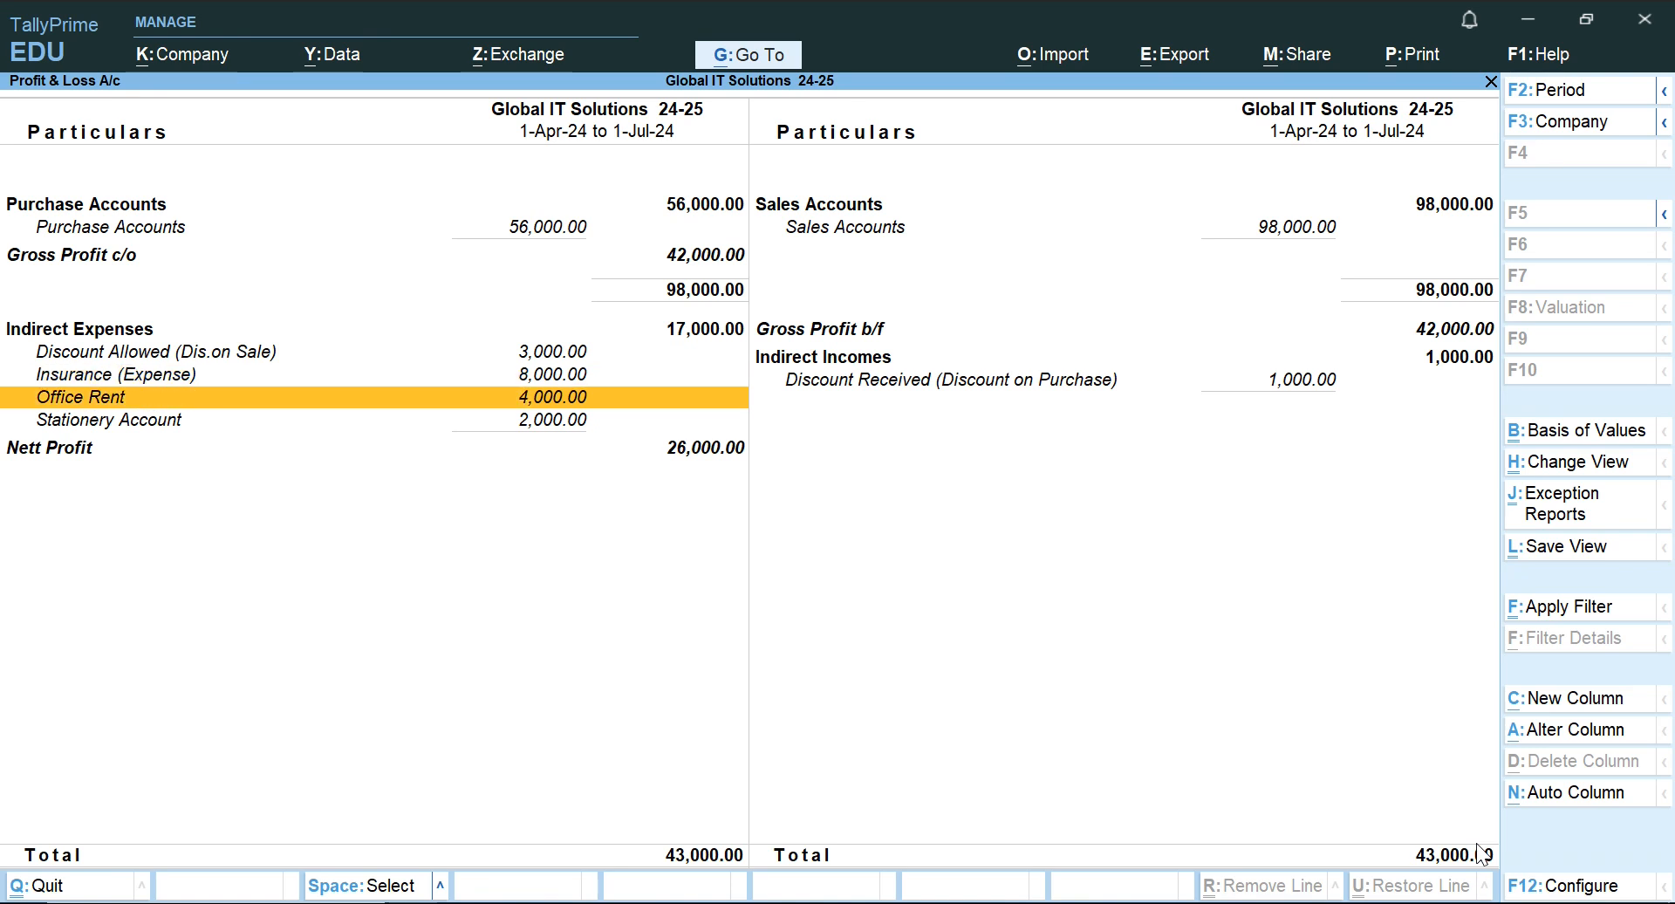
key(Down)
key(Up)
key(Up)
key(Up)
key(Up)
key(Up)
key(Up)
key(Up)
key(Down)
key(Down)
key(Down)
key(Down)
key(Down)
key(Down)
key(Down)
key(Down)
key(Up)
Recheck the Indirect Expenses total against the income side, ending on the Gross Profit b/f line.
key(Up)
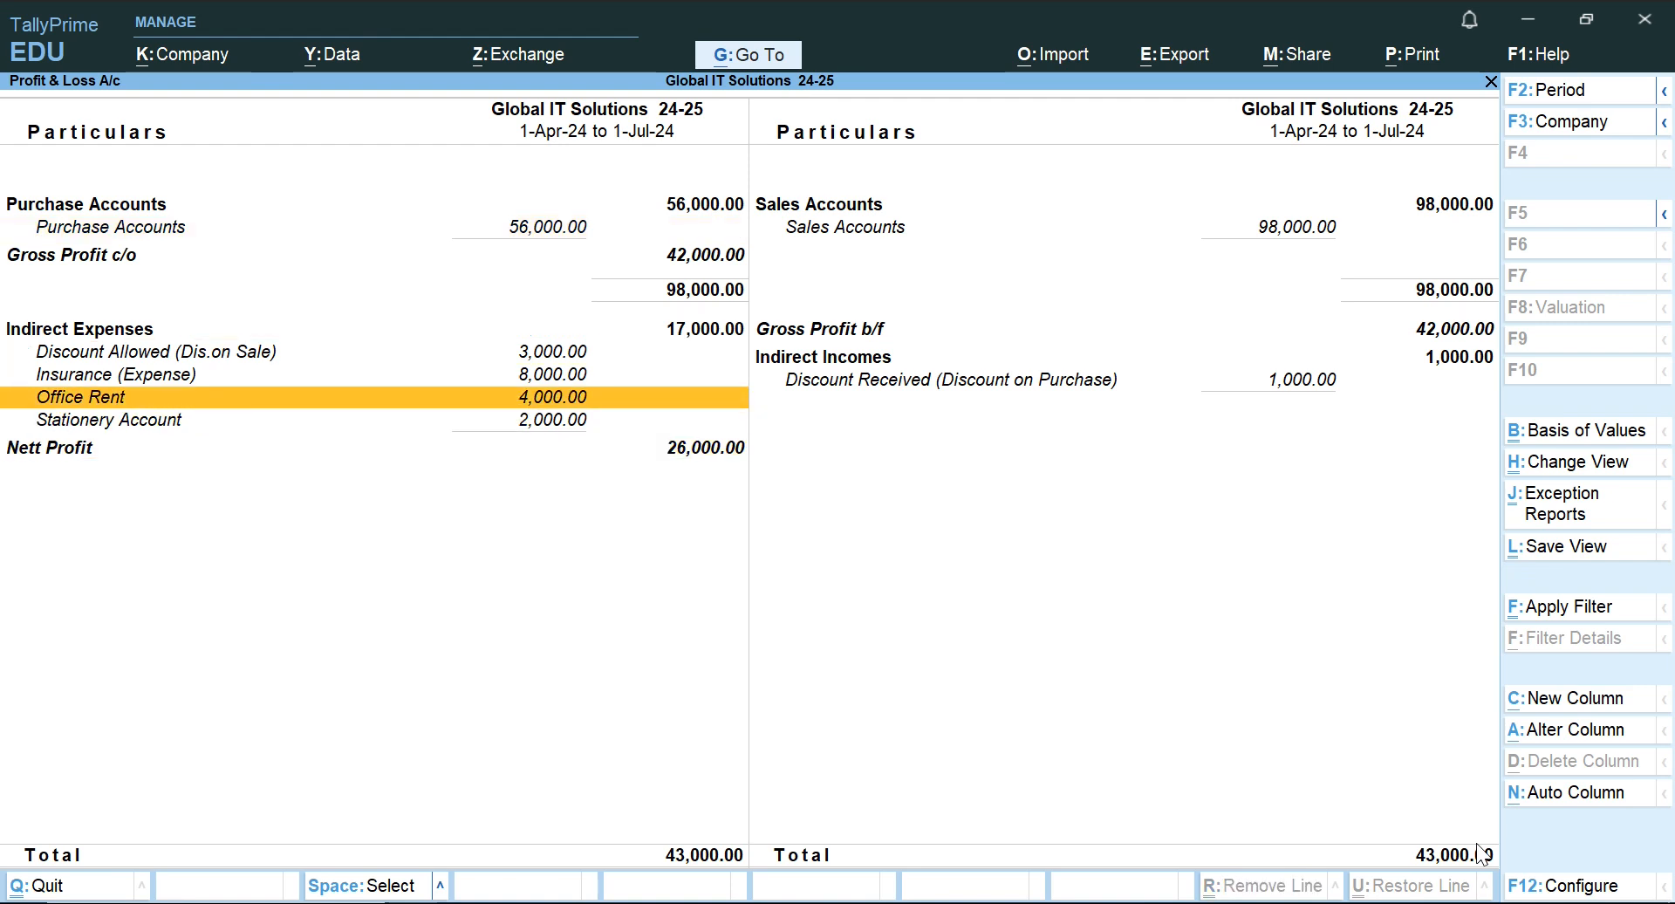
key(Up)
key(Right)
key(Up)
key(Up)
key(Left)
Examine the Gross Profit b/f, Indirect Incomes and Discount Received lines on the income side.
key(Up)
key(Down)
key(Right)
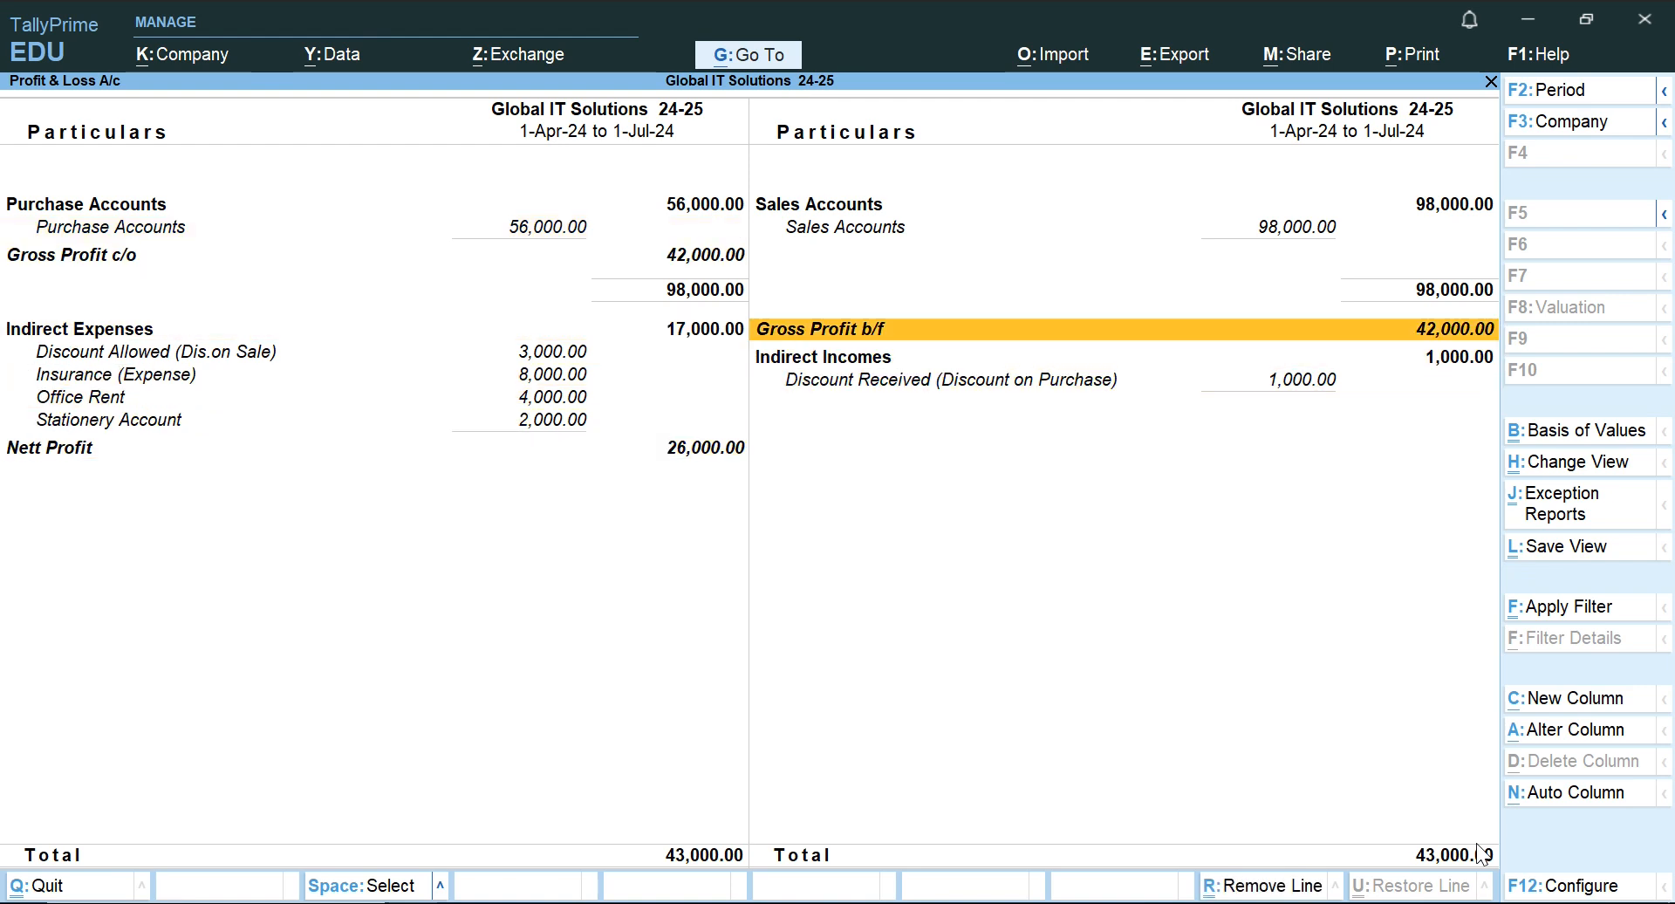
key(Down)
key(Up)
key(Up)
key(Down)
key(Down)
key(Up)
key(Down)
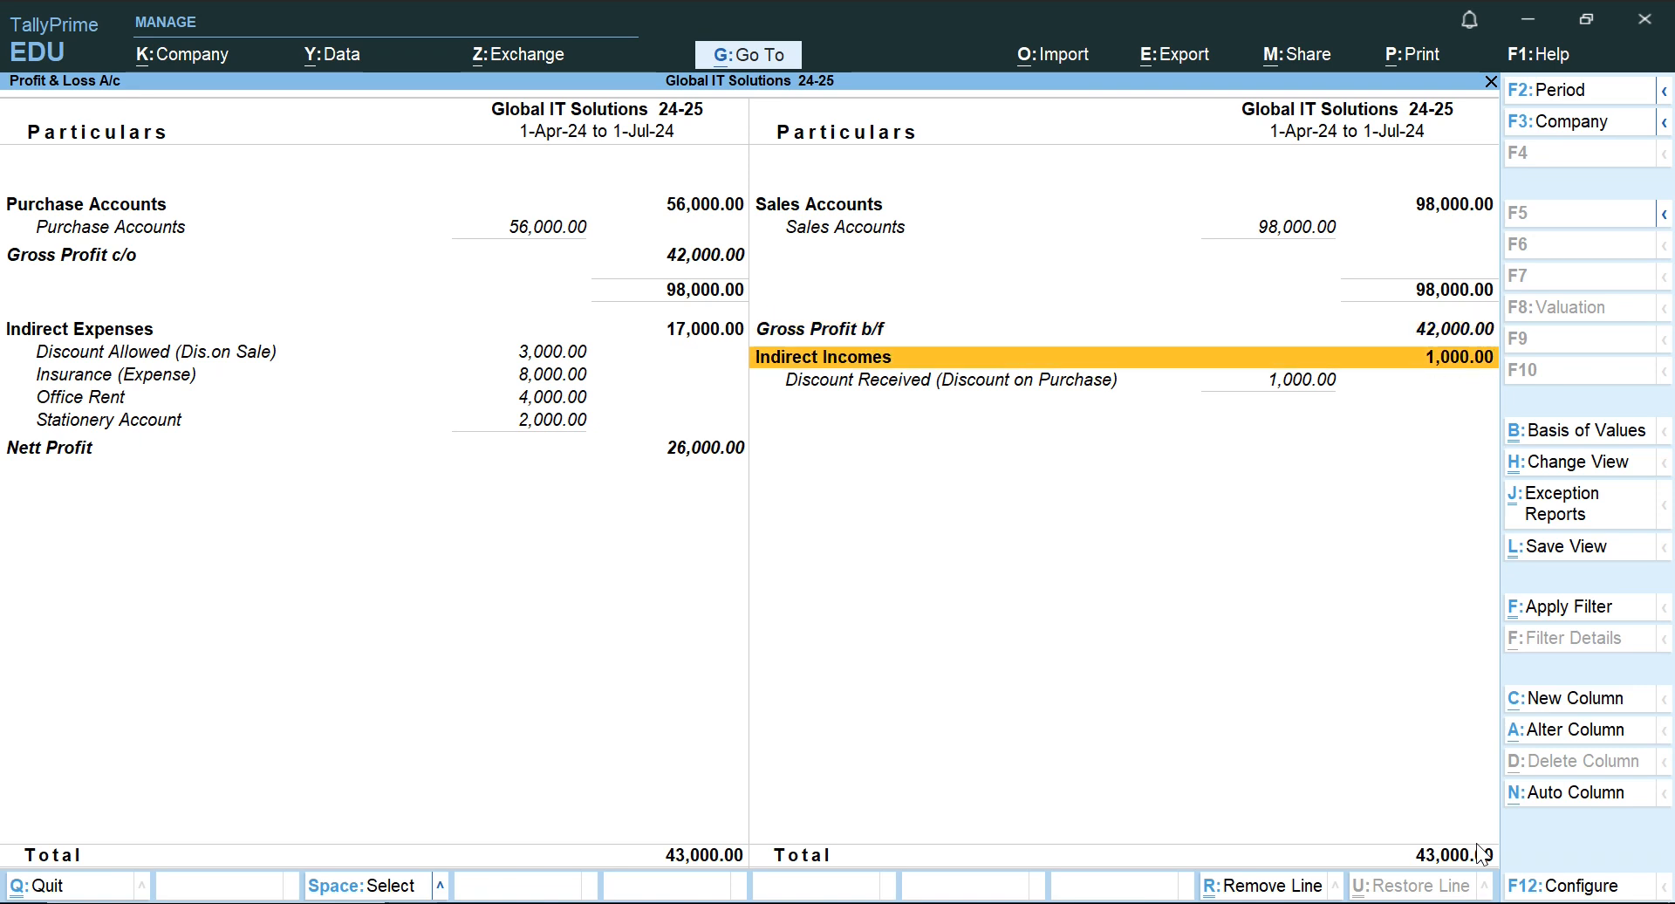
Review the expense lines from Insurance through Office Rent and Stationery Account to Nett Profit.
key(Down)
key(Left)
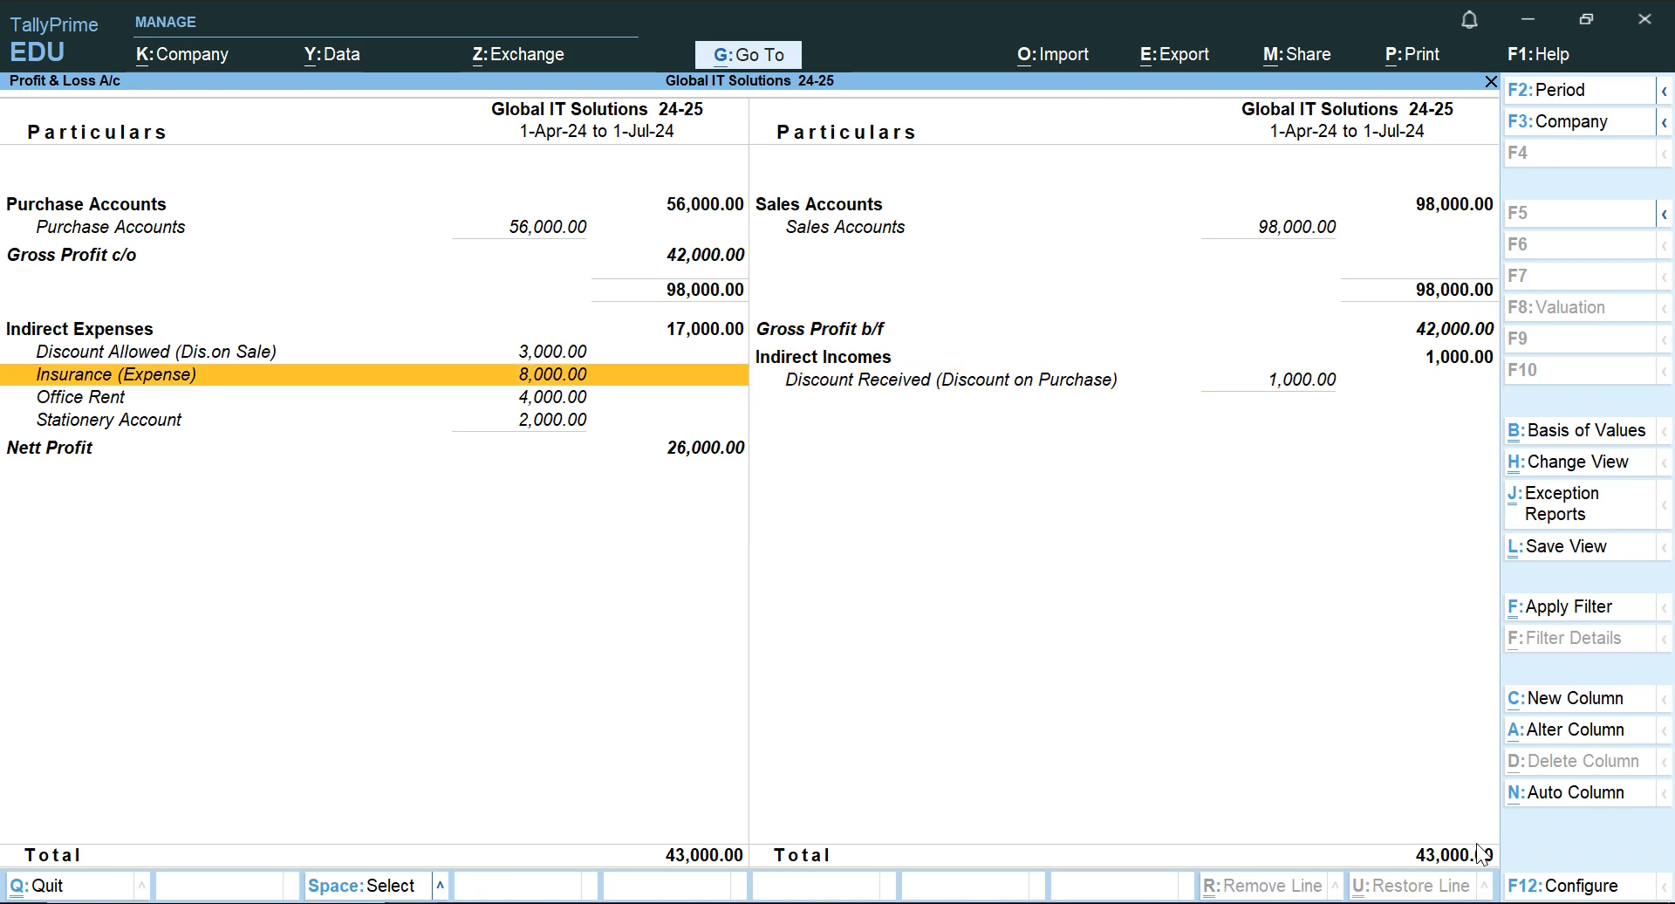
key(Down)
key(Down)
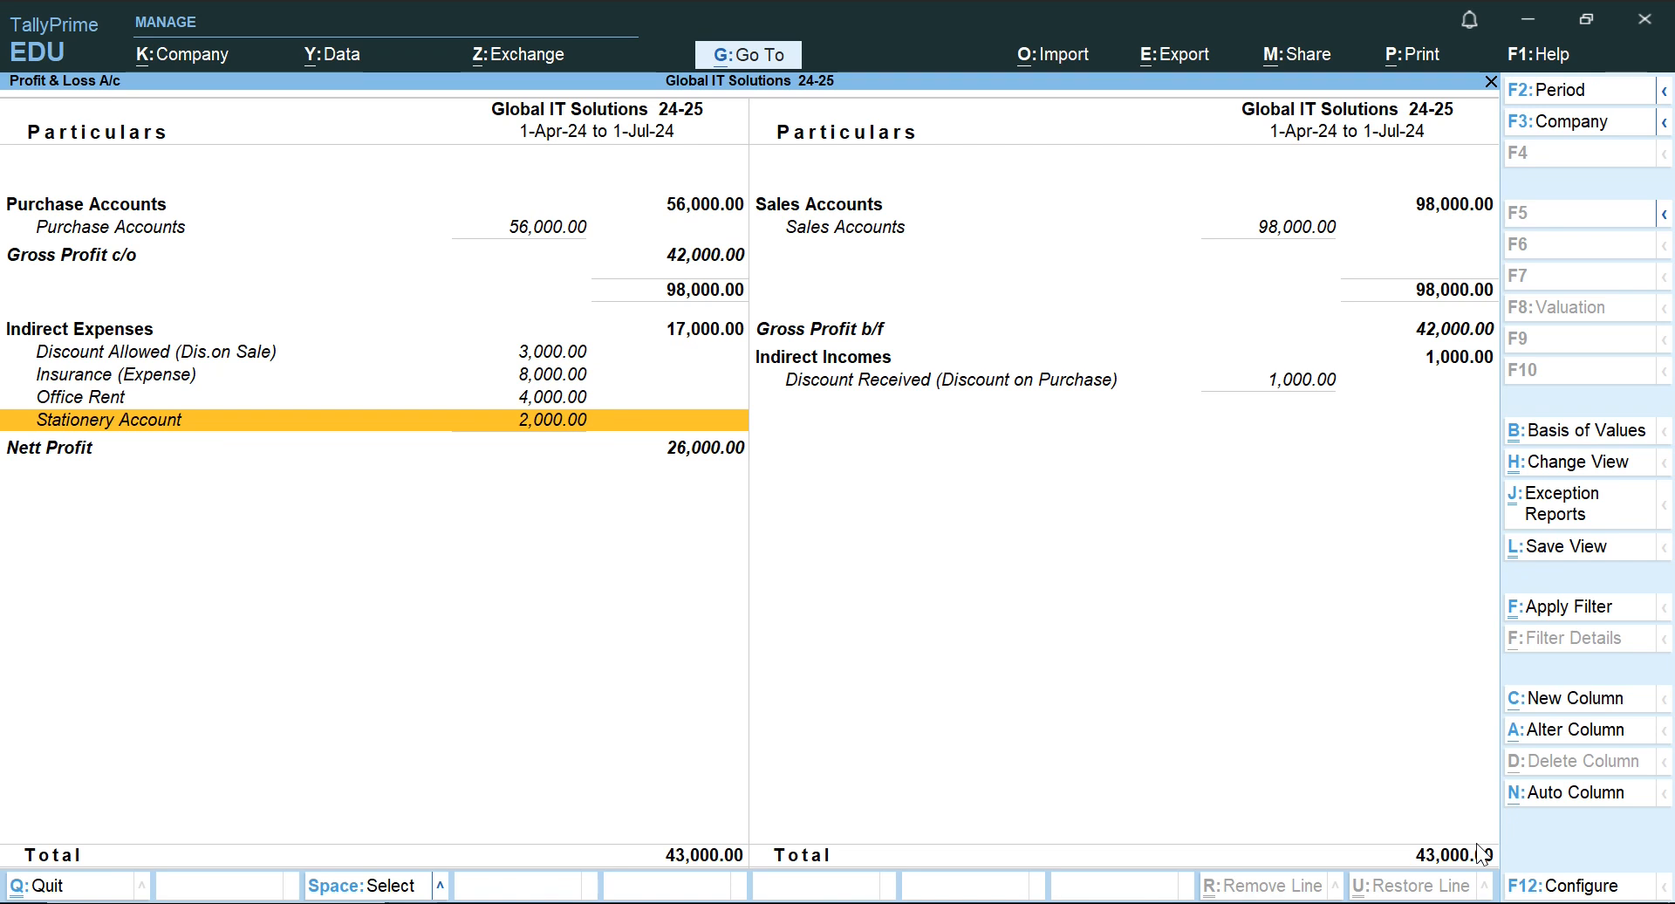
key(Down)
key(Up)
key(Down)
key(Up)
key(Up)
key(Up)
key(Up)
key(Up)
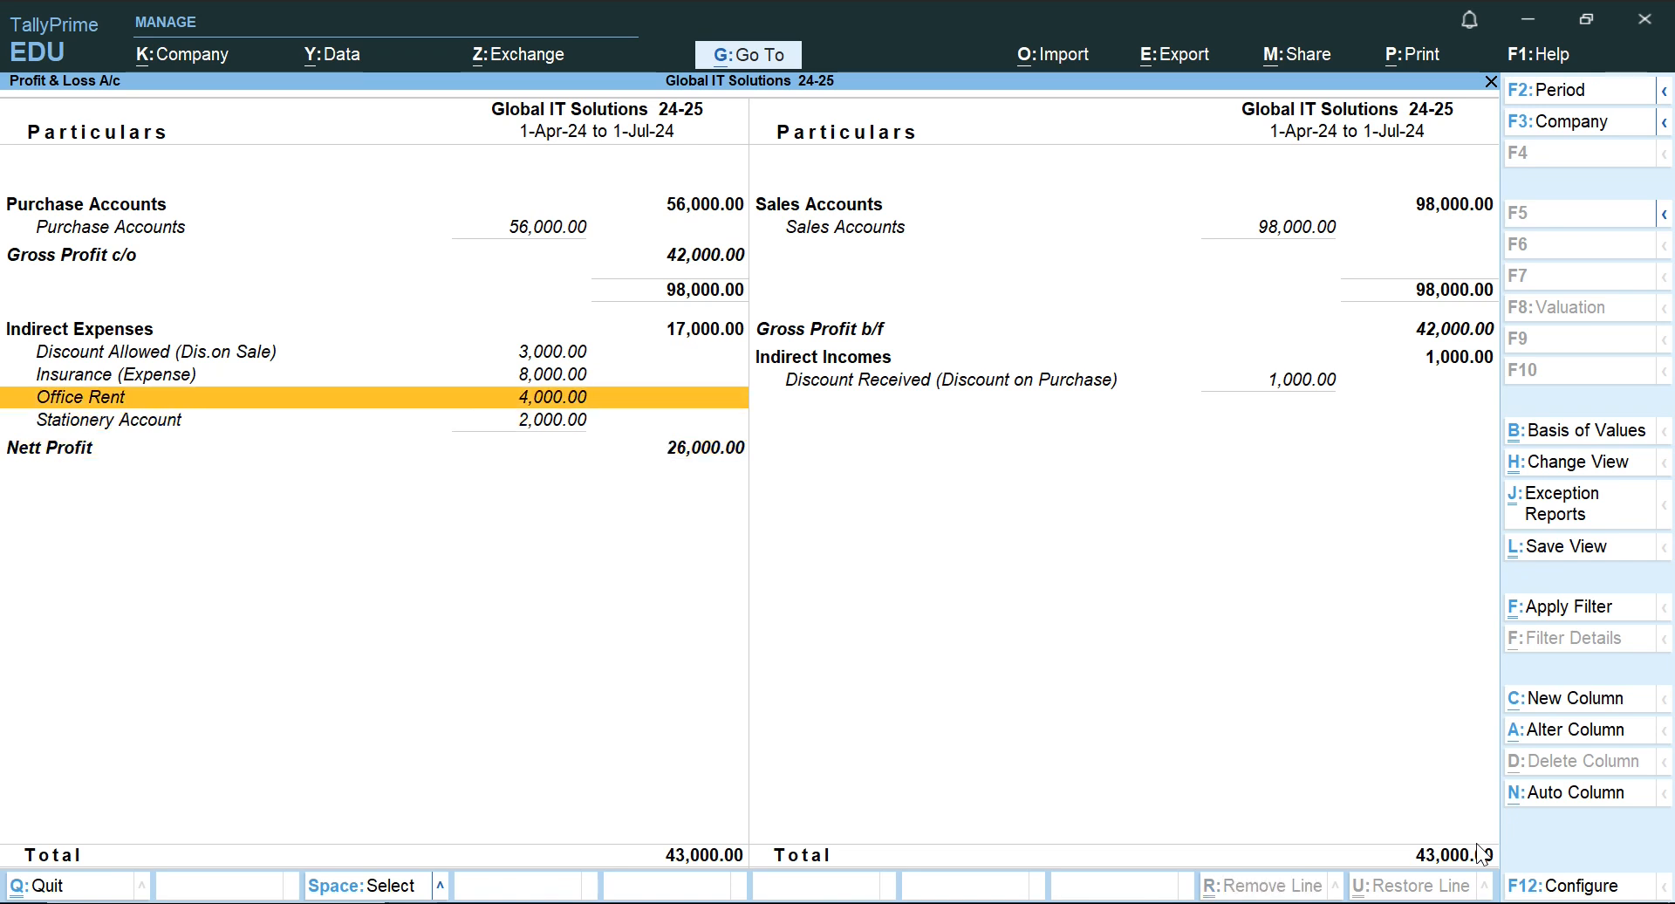
Mark the Discount Allowed, Insurance and Office Rent lines under Indirect Expenses.
key(Down)
key(Down)
key(Up)
key(Up)
key(Down)
key(space)
key(space)
key(space)
Compare Gross Profit b/f with the Indirect Expenses heading, and follow the expense lines down to Nett Profit.
key(Up)
key(Up)
key(Up)
key(Up)
key(Right)
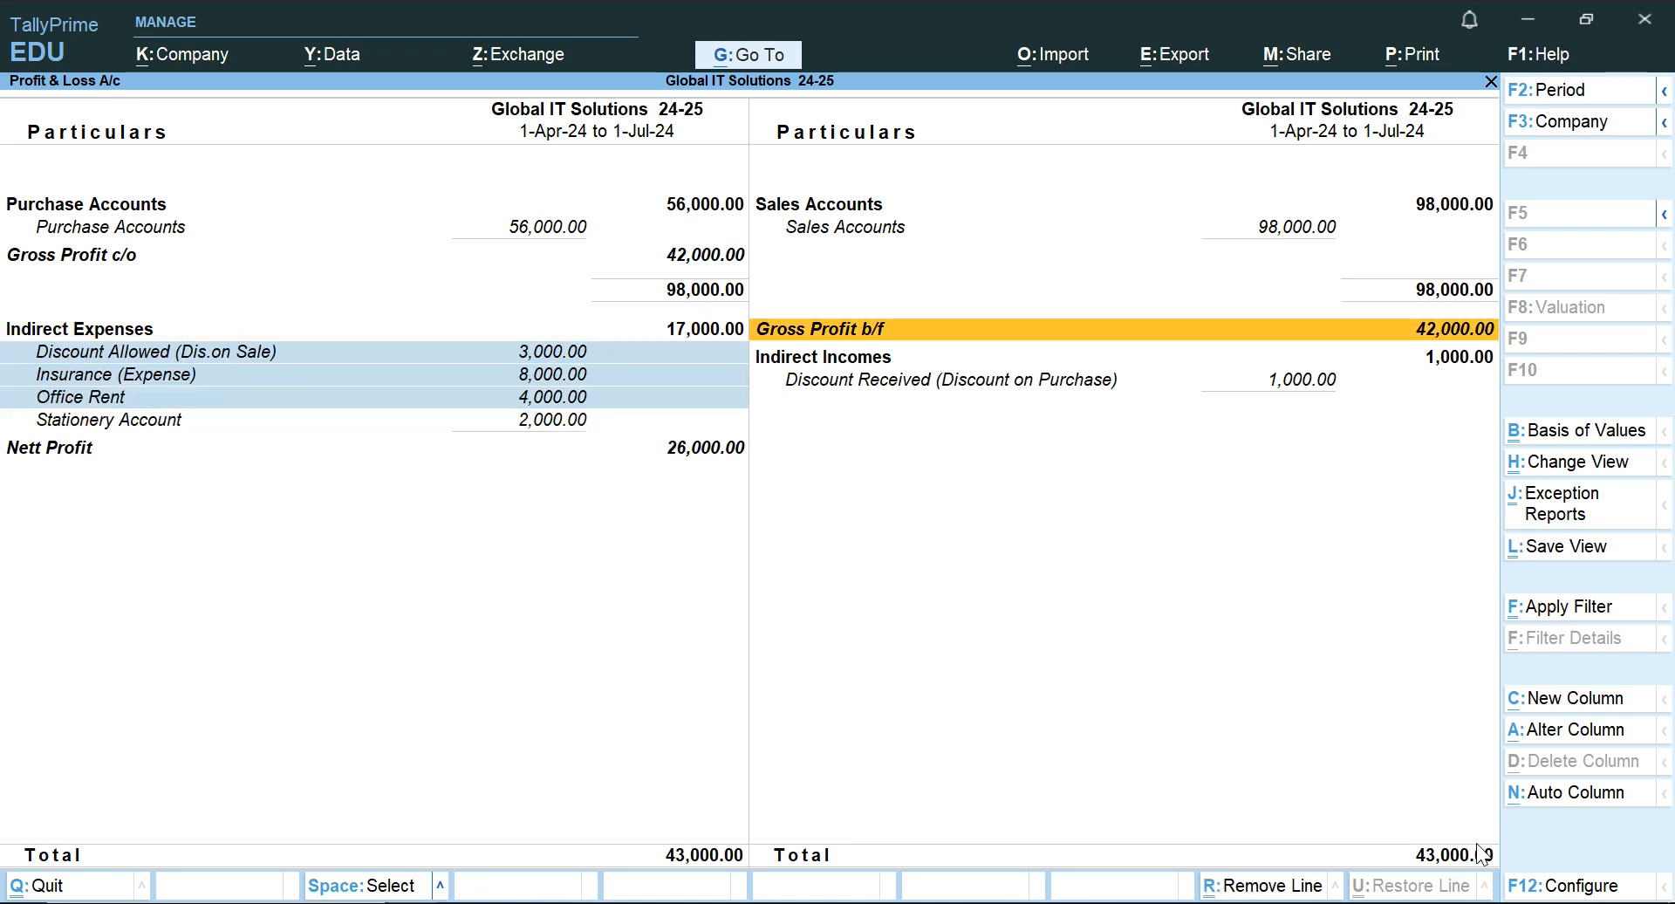
key(Left)
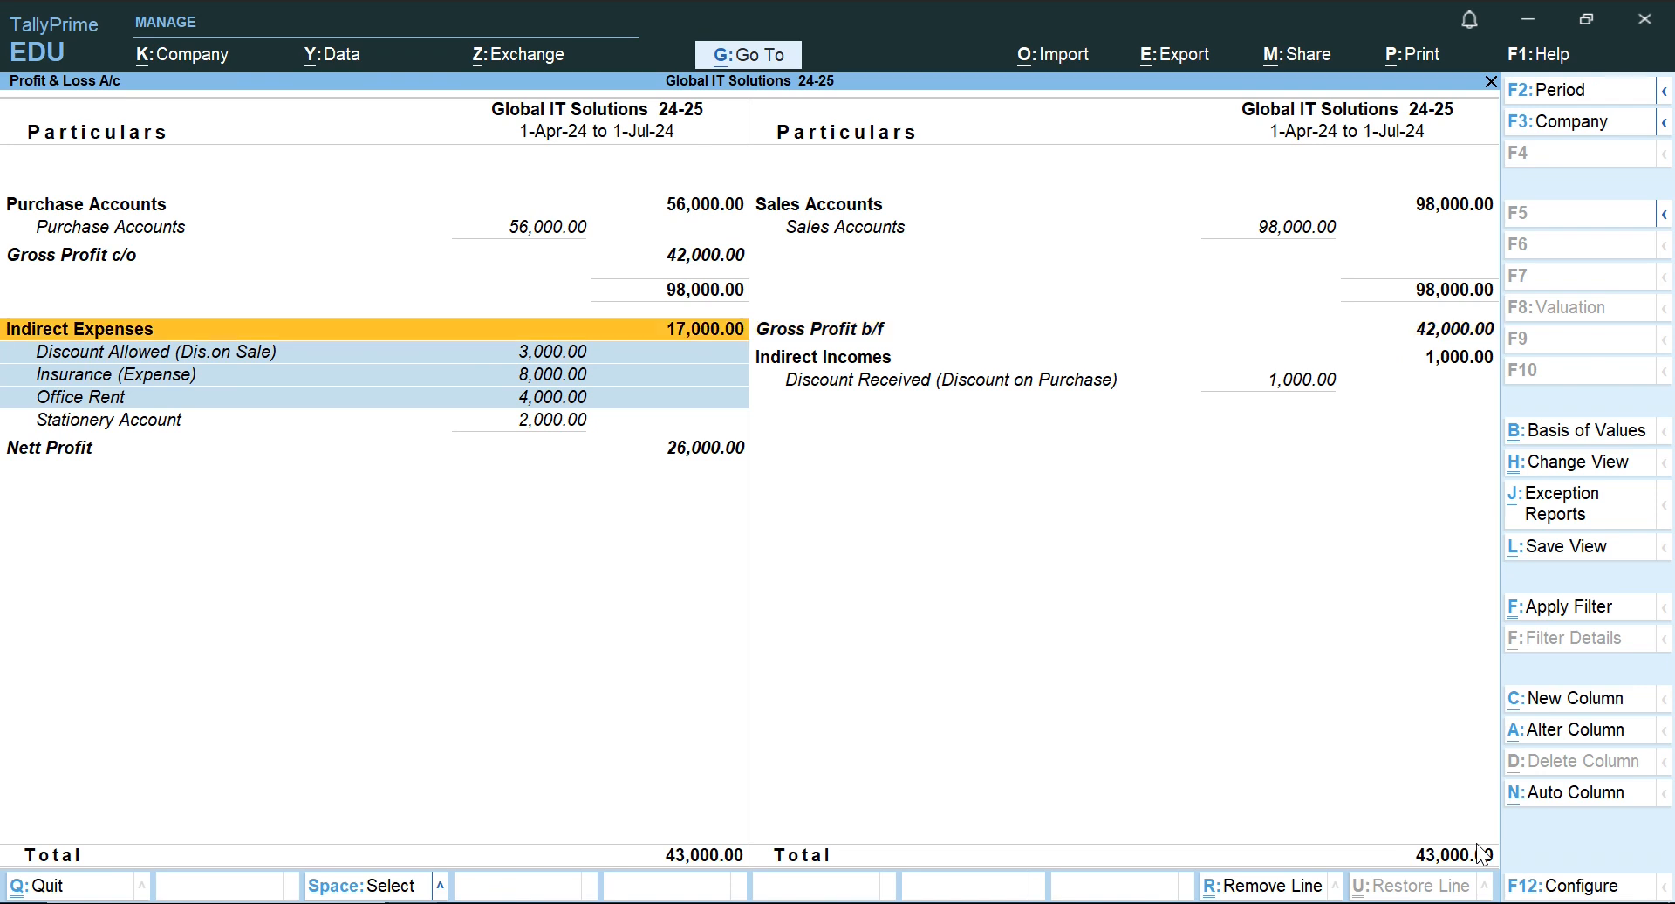
key(Down)
key(Up)
key(Down)
key(Down)
key(Down)
key(Down)
key(Down)
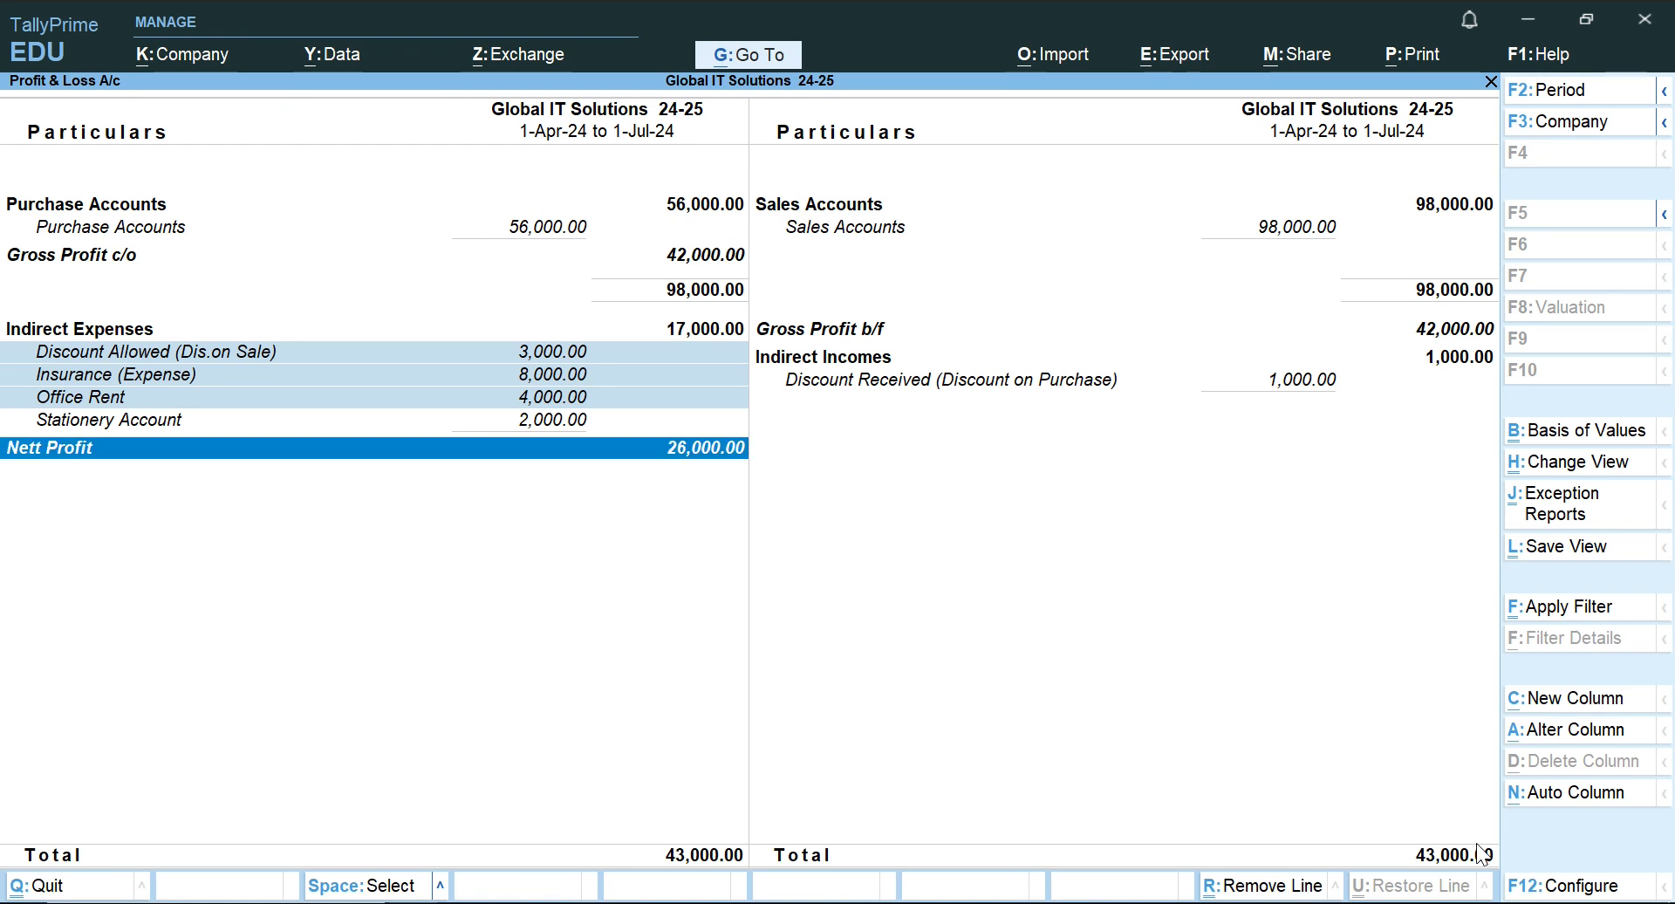
Leave the Profit & Loss A/c and show the Balance Sheet in detailed view, keeping its default period.
key(Escape)
key(Escape)
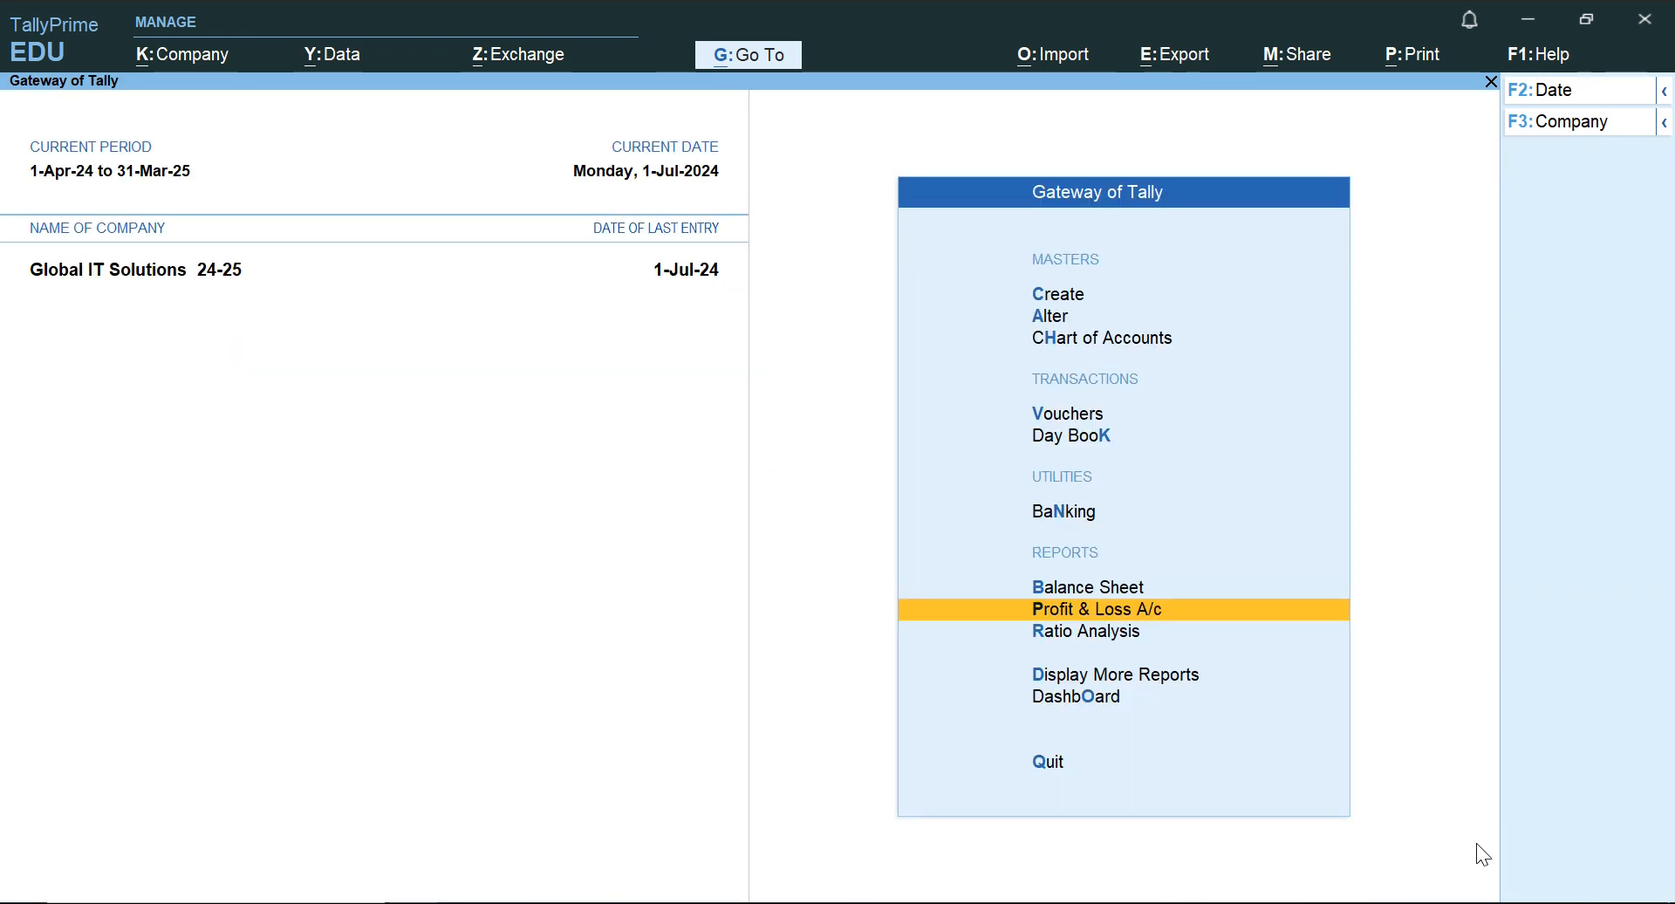
key(Up)
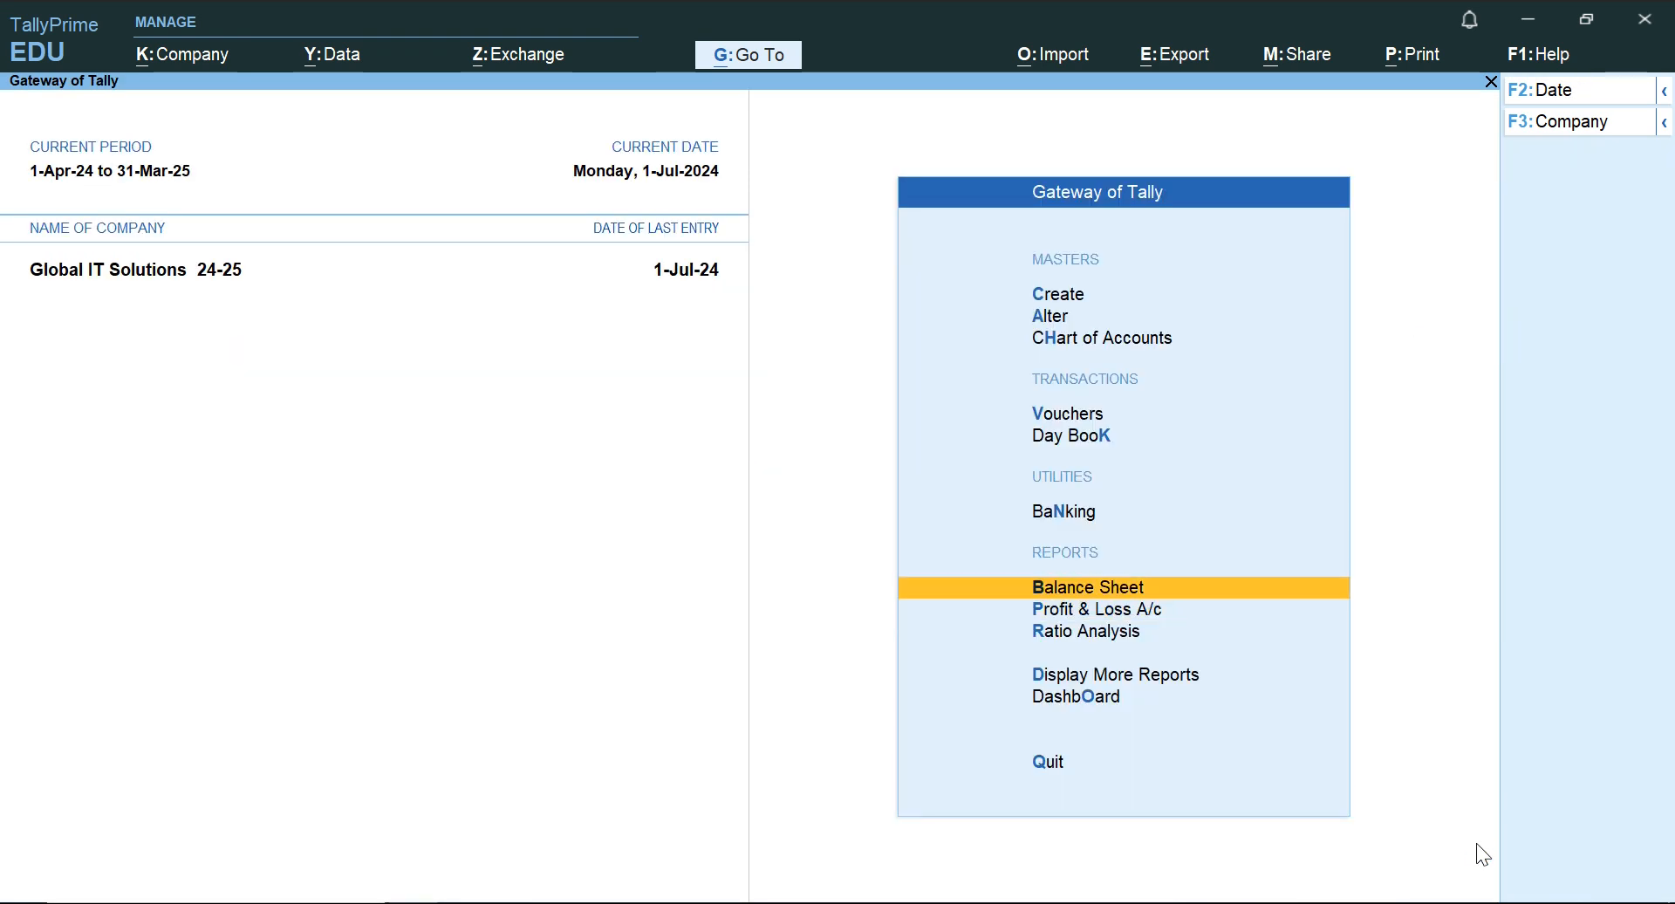
key(Return)
key(F2)
key(Return)
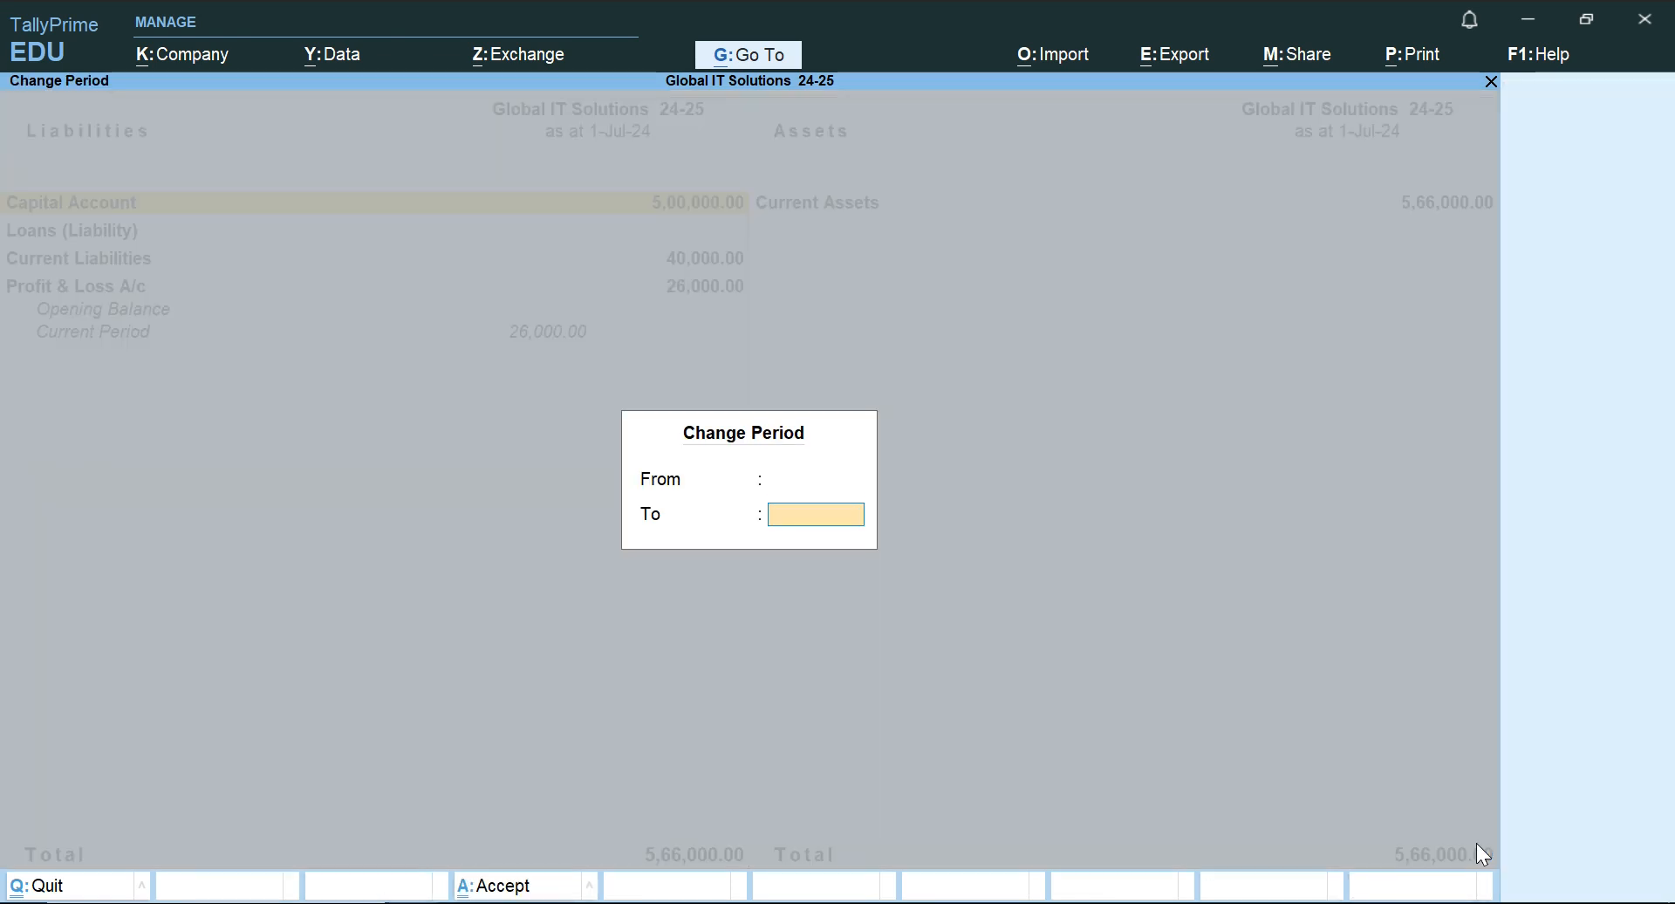
key(Return)
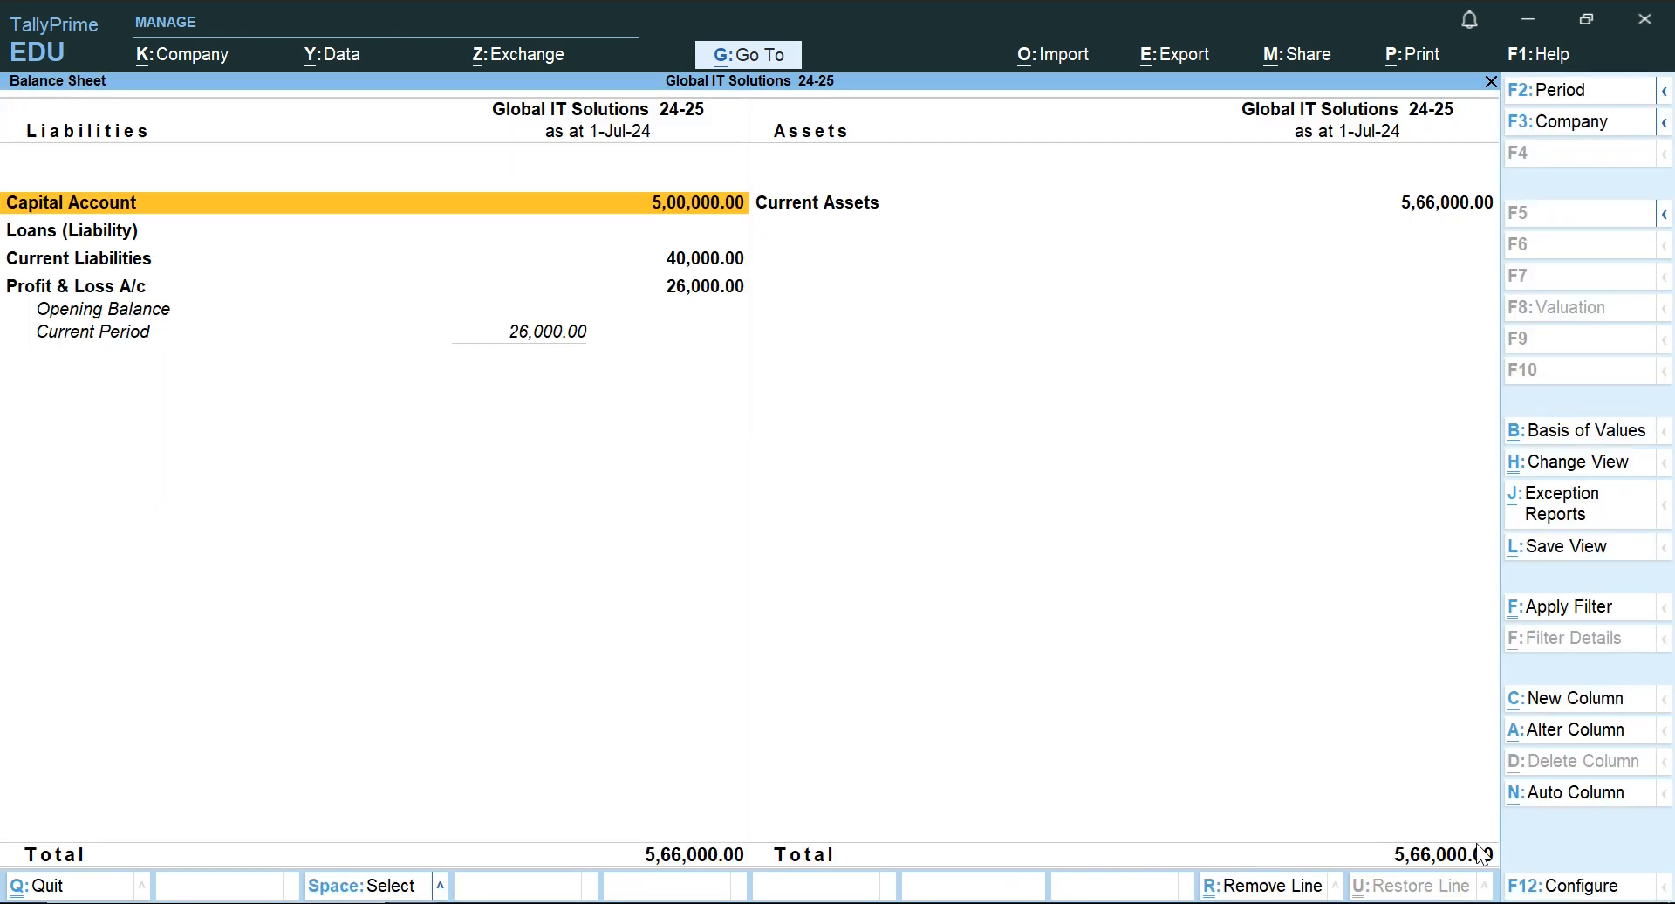
key(alt+F5)
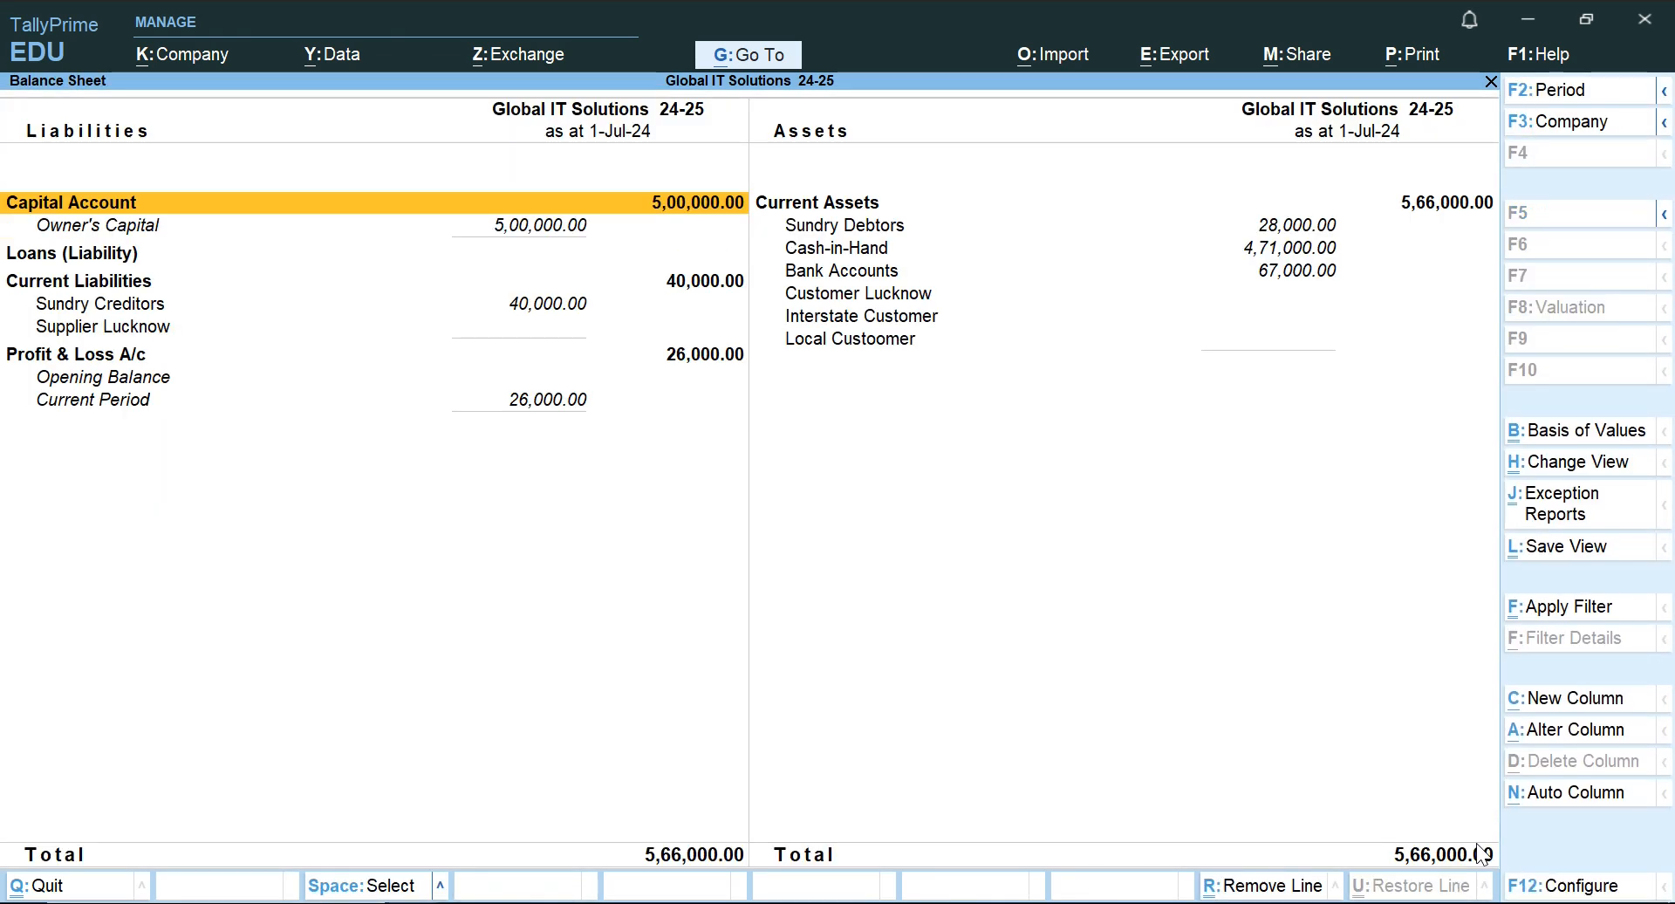
Look through the ledger groups listed under Current Assets in the Balance Sheet.
key(Right)
key(Down)
key(Up)
key(Down)
Go through the liabilities side, covering Capital Account, Loans (Liability) and Current Liabilities.
key(Down)
key(Down)
key(Down)
key(Down)
key(Down)
key(Up)
key(Left)
key(Up)
key(Up)
key(Up)
key(Down)
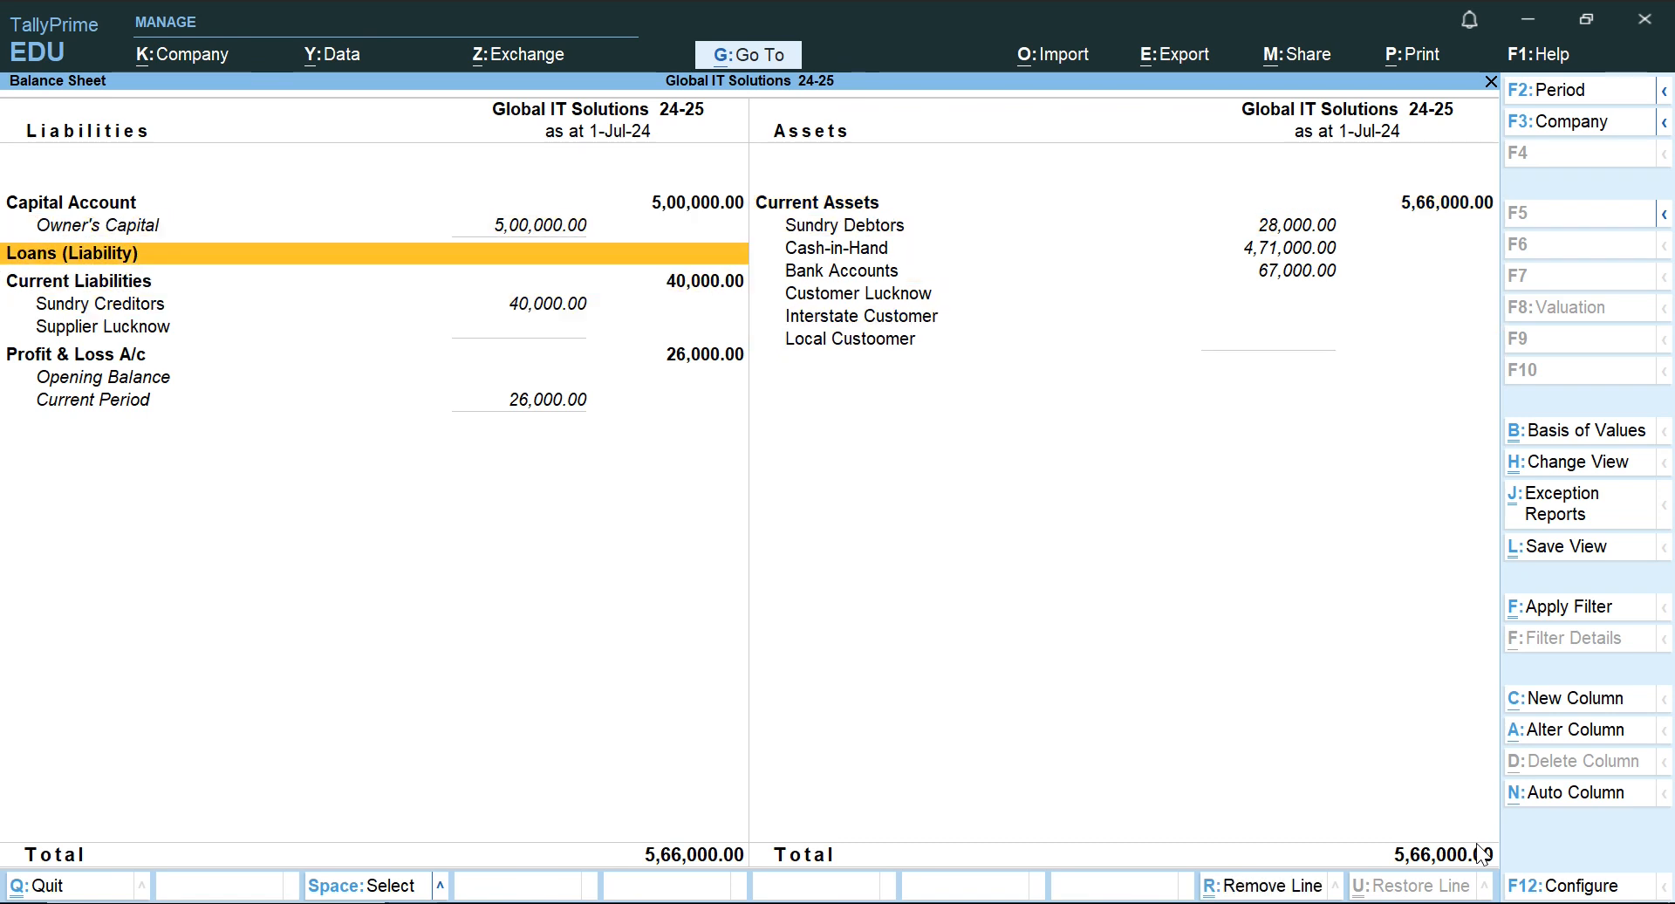
Check the Sundry Debtors, Cash-in-Hand and Bank Accounts lines under Current Assets.
key(Down)
key(Down)
key(Down)
key(Down)
key(Up)
key(Up)
key(Up)
key(Up)
key(Up)
key(Up)
key(Right)
key(Down)
key(Down)
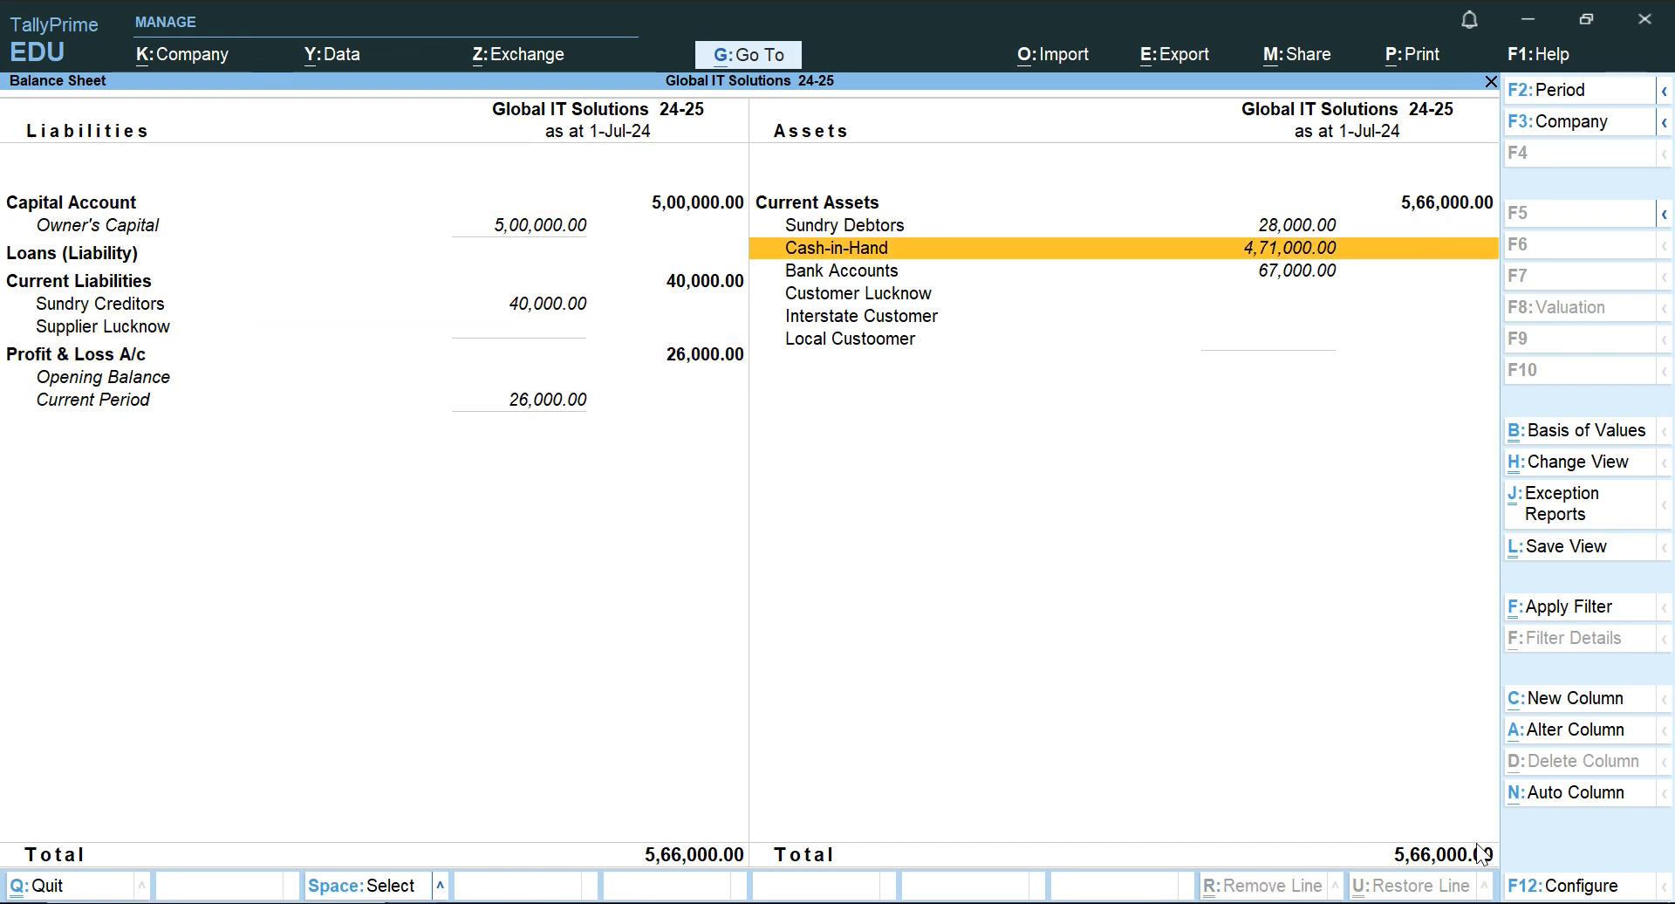
Review the liability lines from Owner's Capital through Current Liabilities and Sundry Creditors to Profit & Loss A/c.
key(Down)
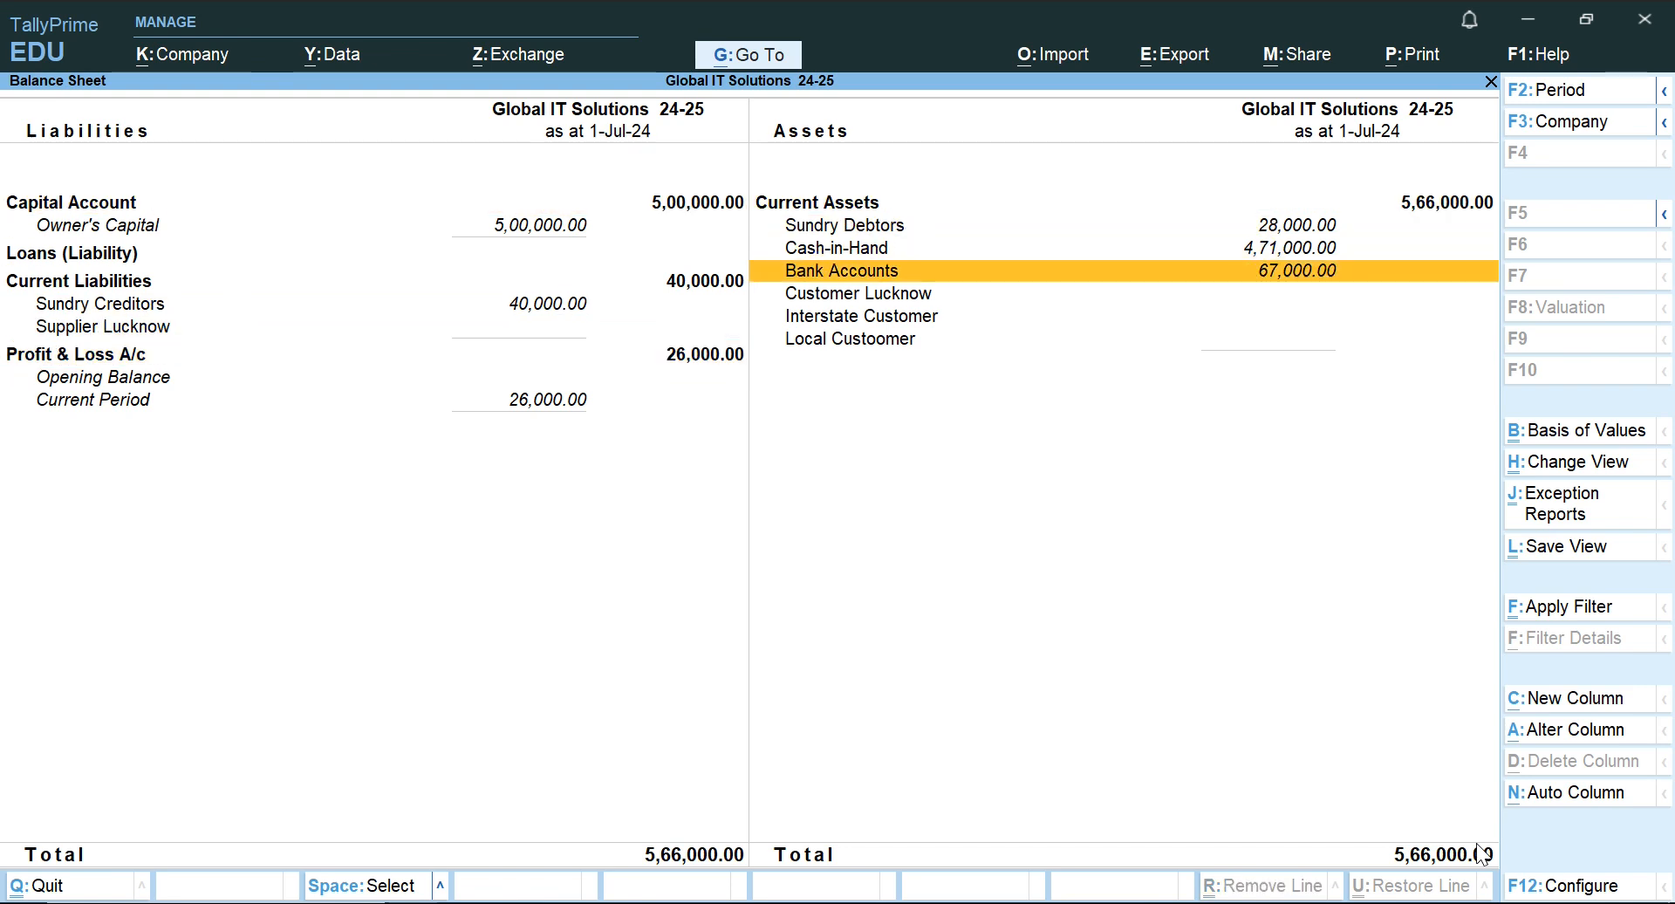
key(Left)
key(Down)
key(Up)
key(Up)
key(Down)
key(Up)
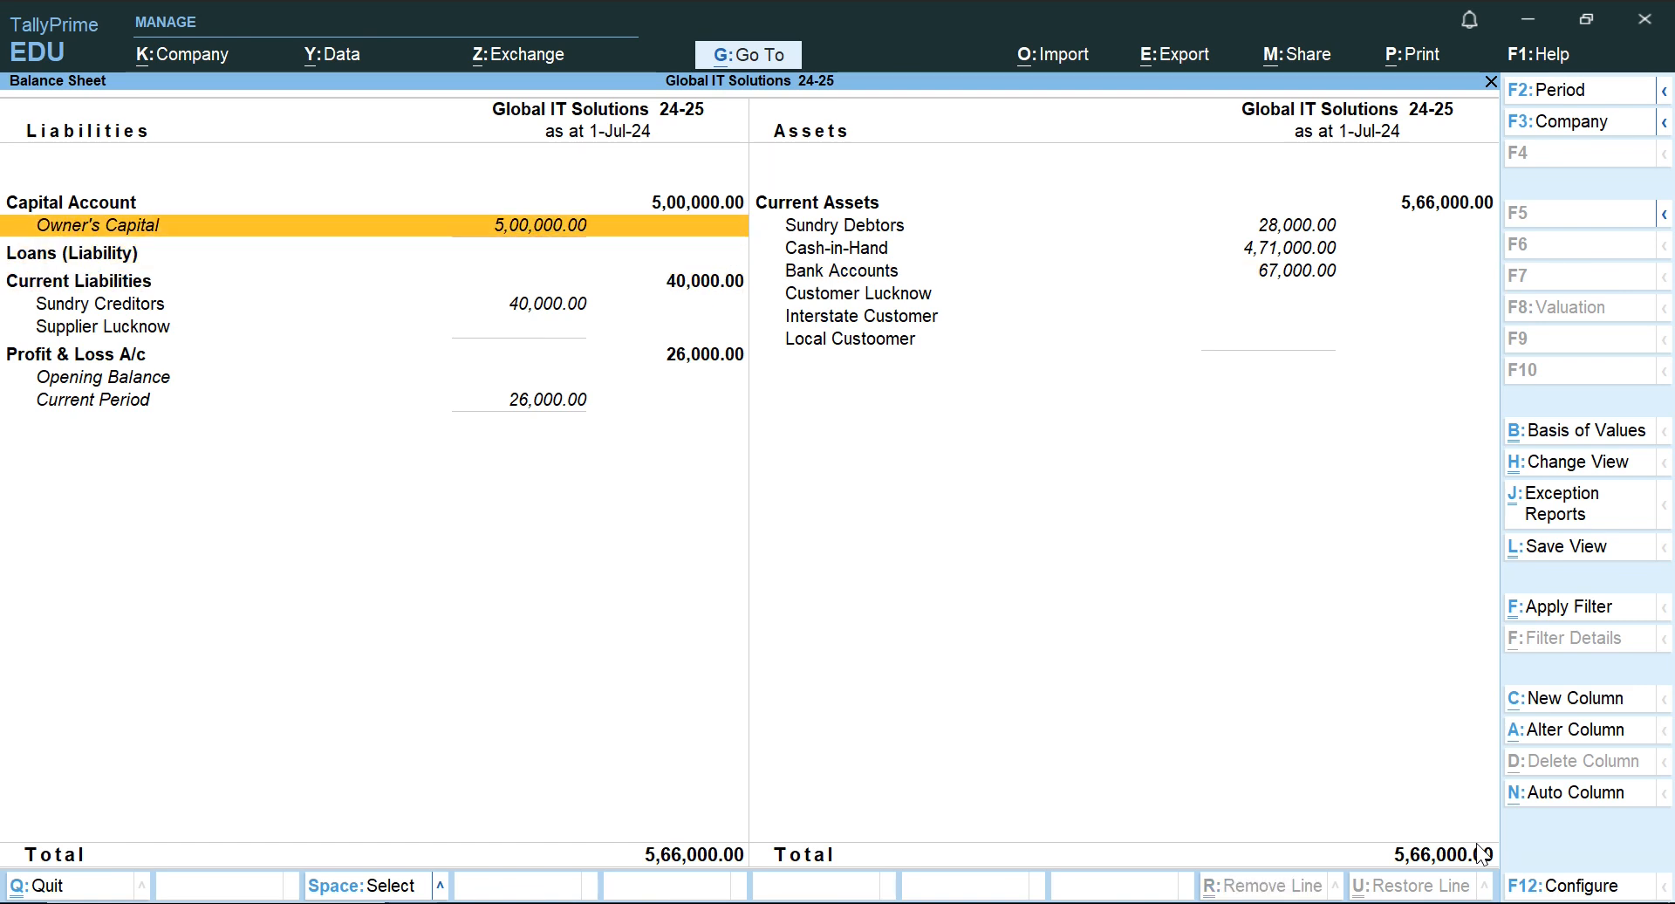
key(Down)
key(Down)
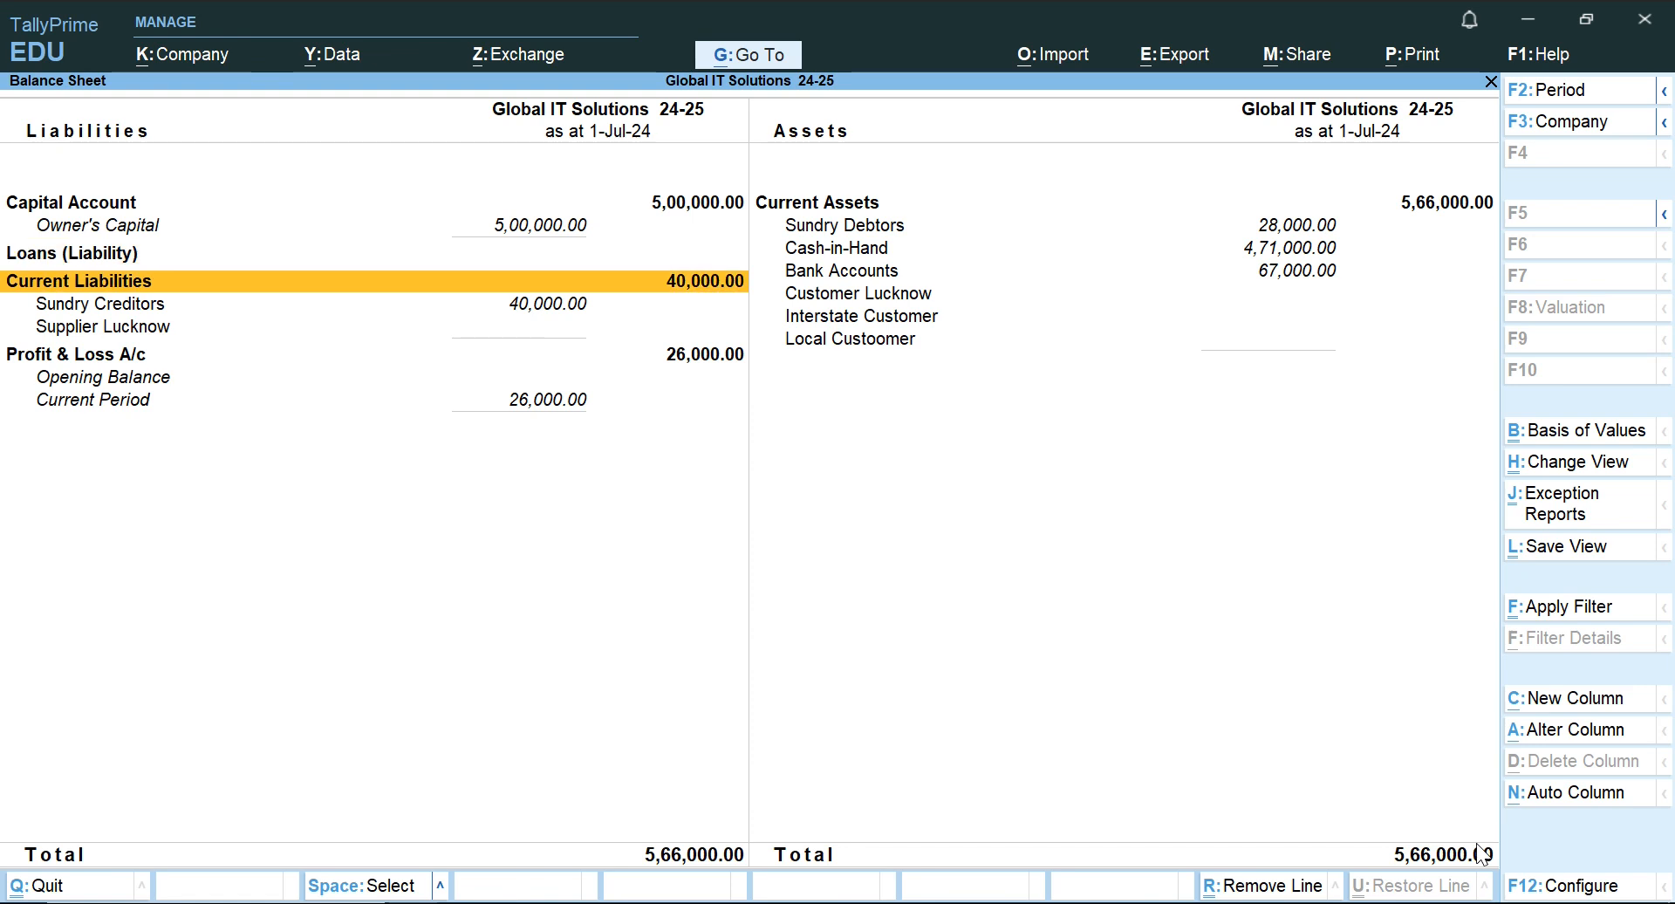
key(Down)
key(Down)
key(Down)
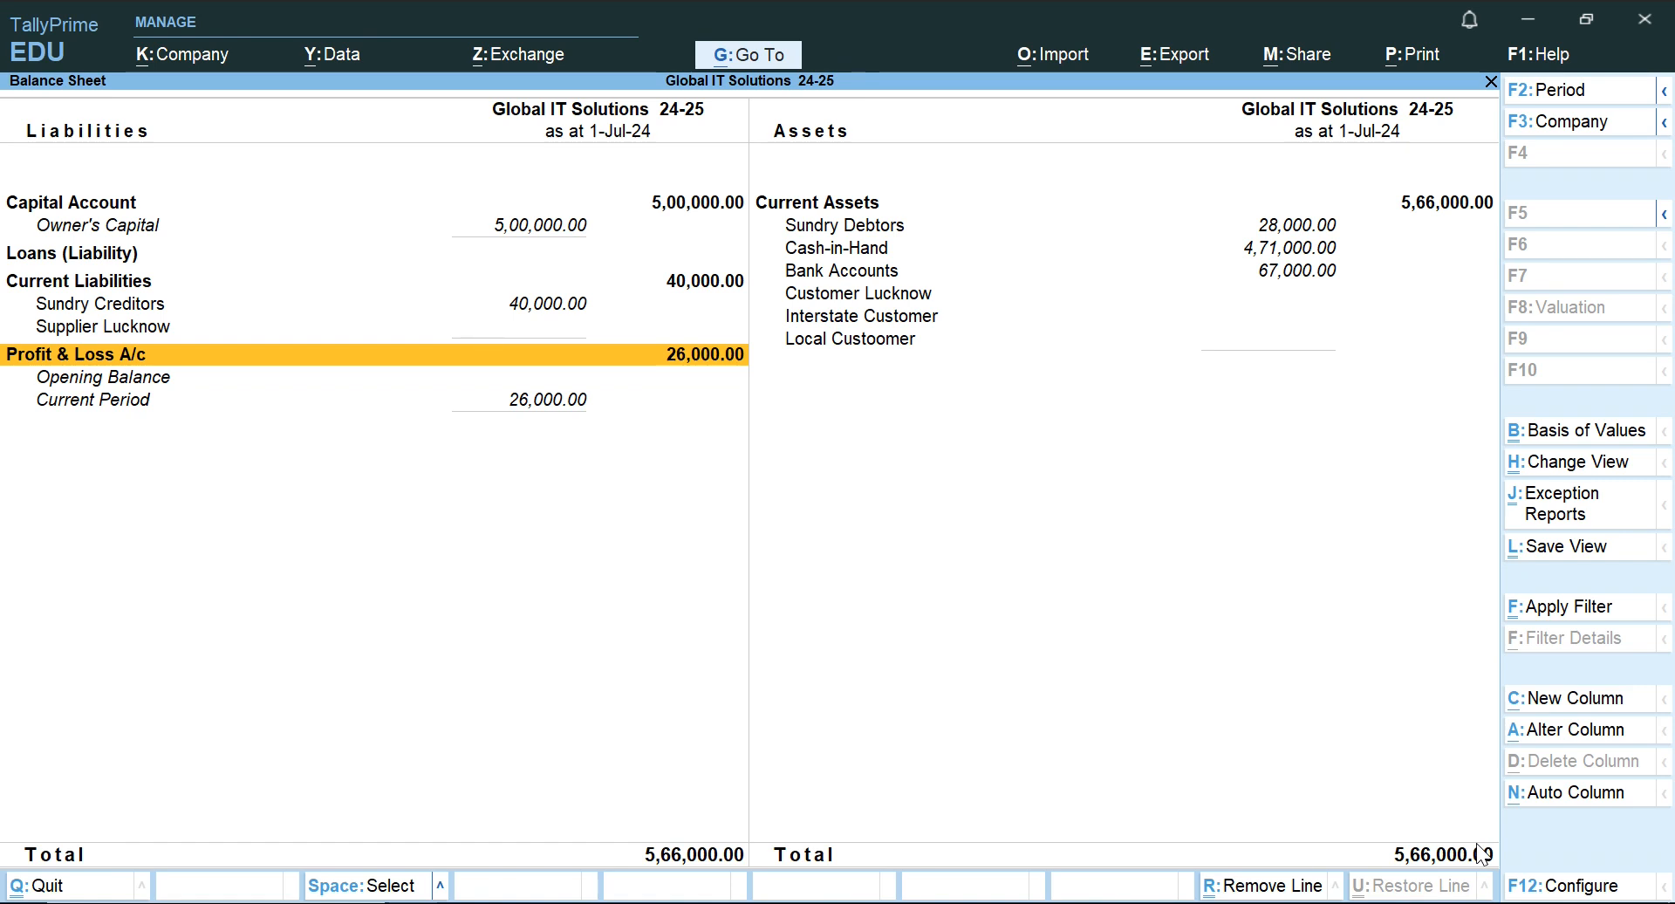
Compare the liabilities and assets sides of the Balance Sheet around their lower lines and totals.
key(Right)
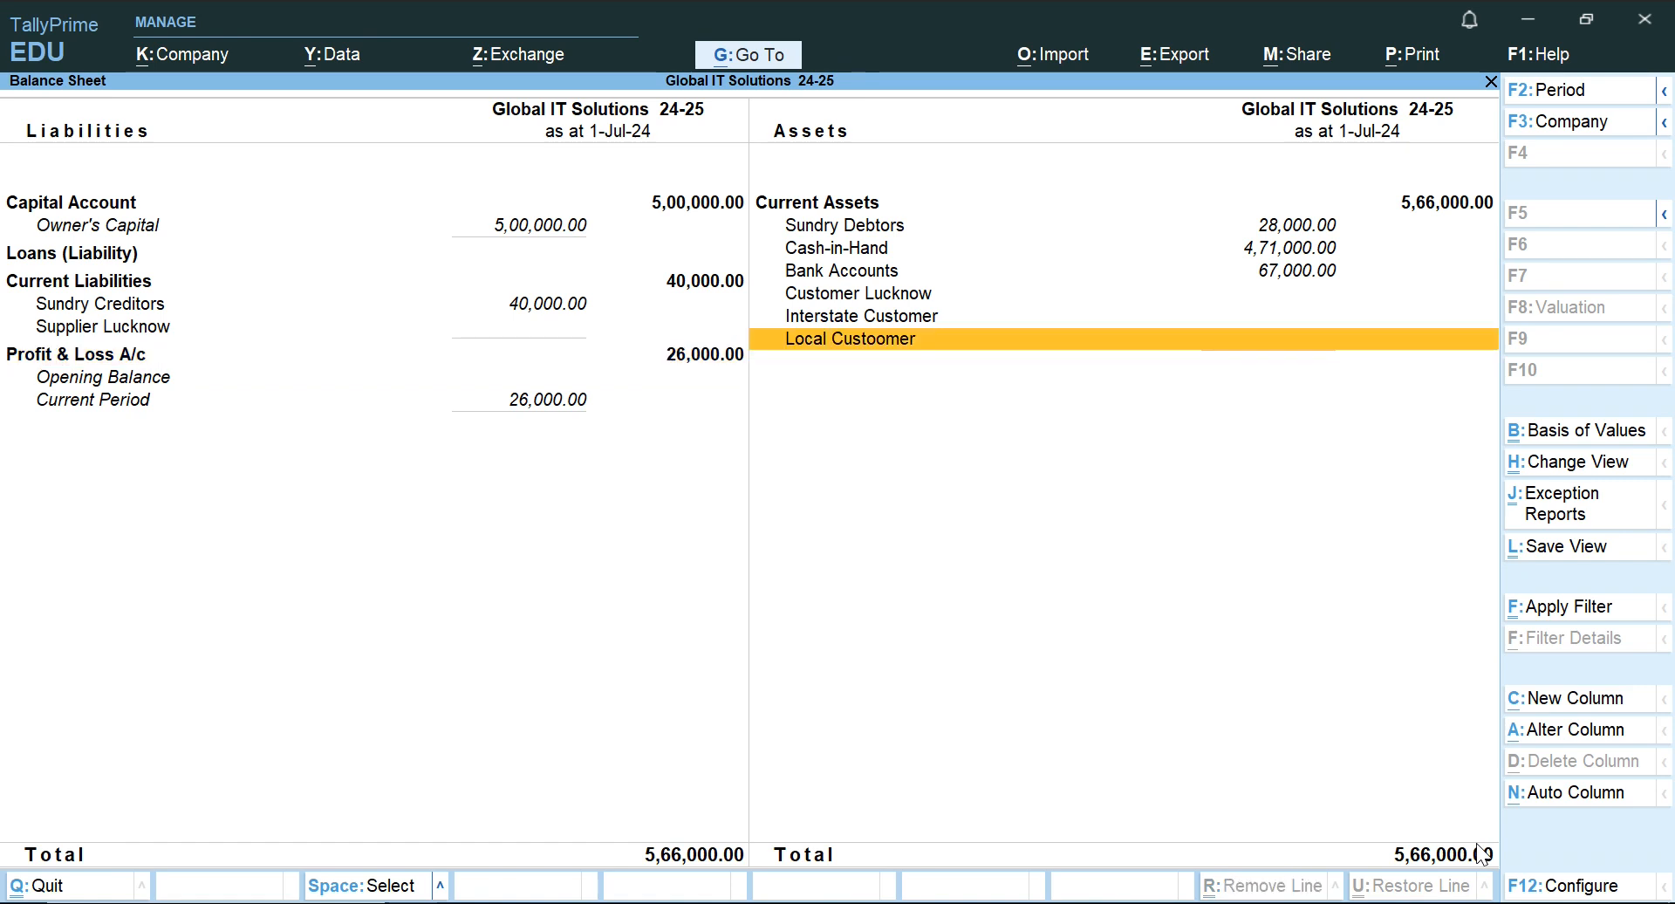
key(Left)
key(Right)
key(Left)
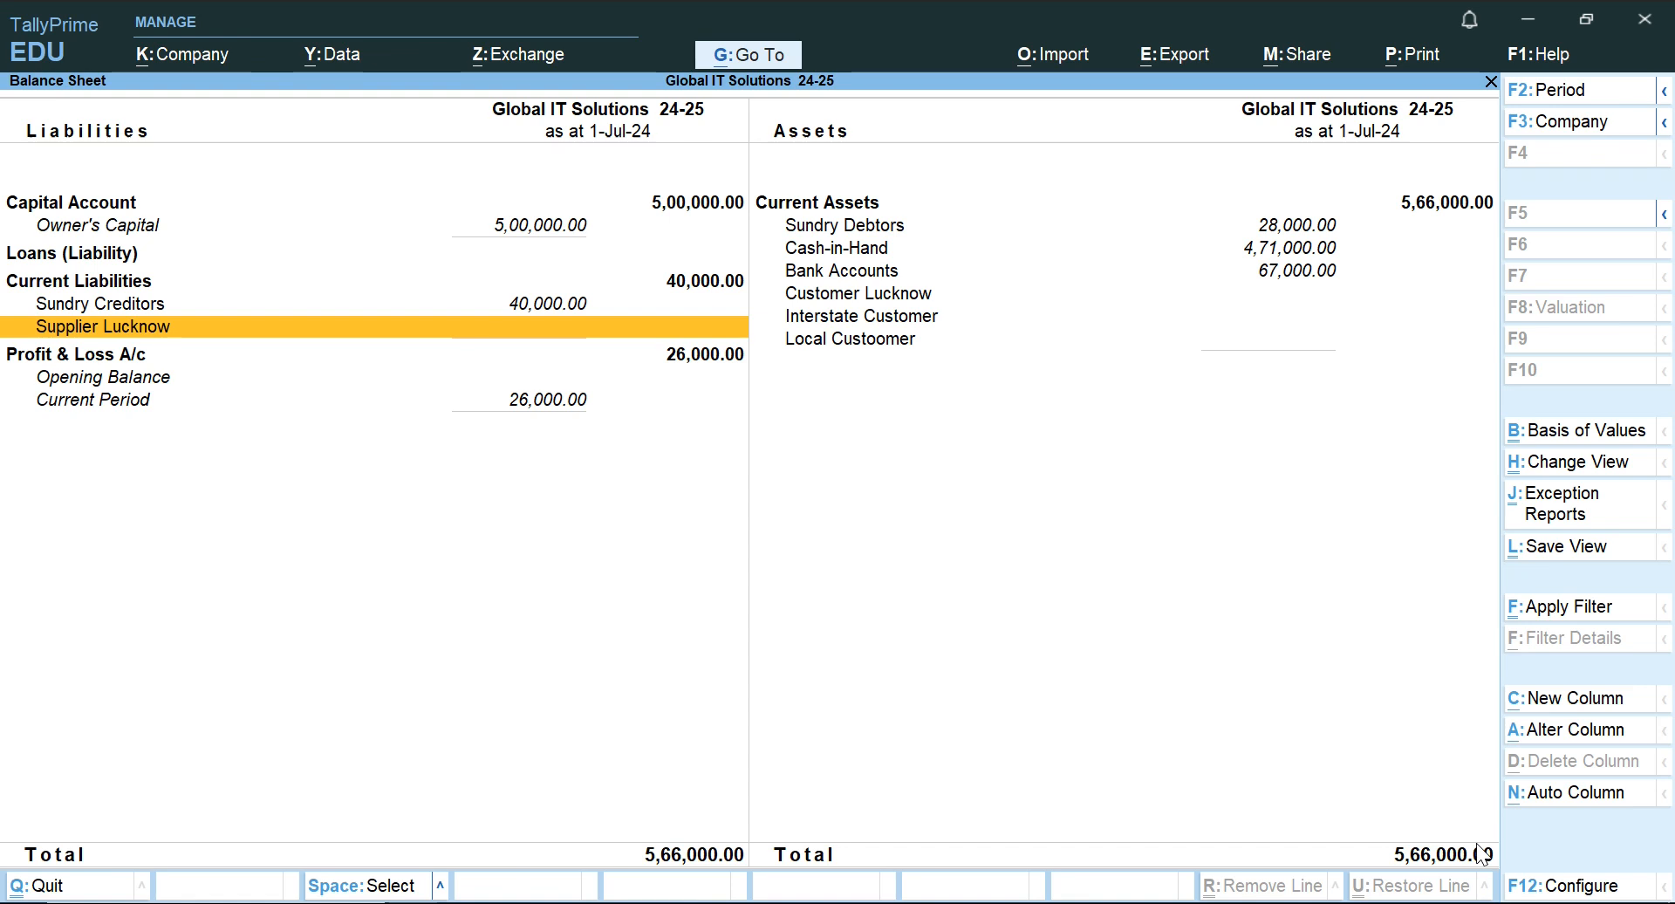
key(Down)
key(Right)
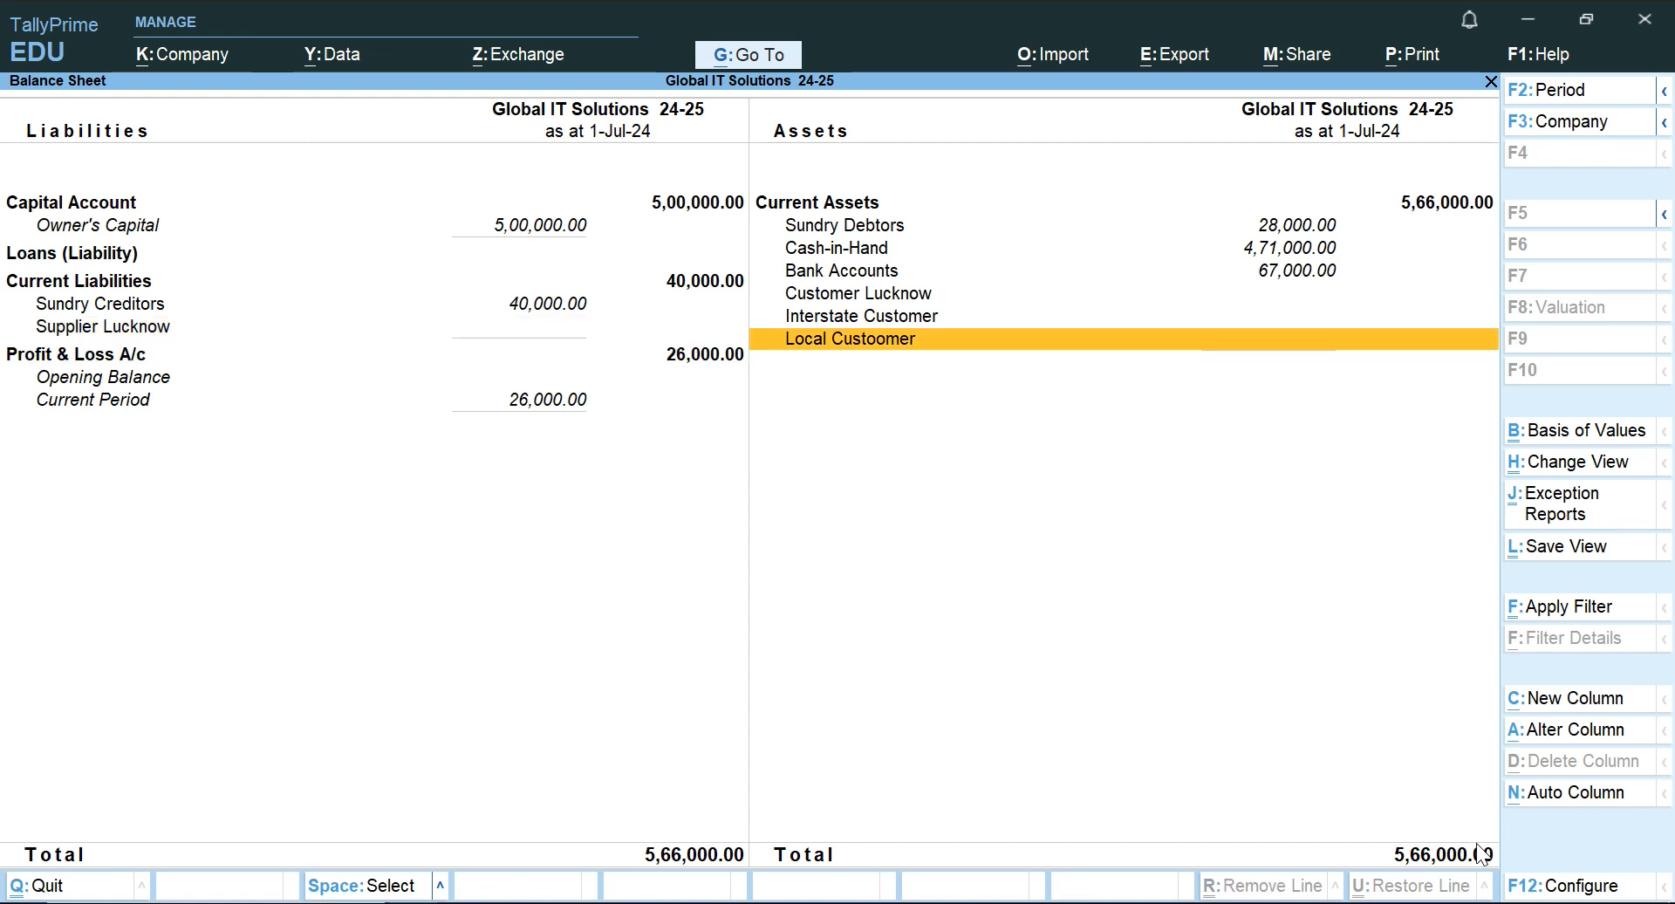
Close the Balance Sheet and return to the Gateway of Tally, declining to quit the program.
key(Escape)
key(Escape)
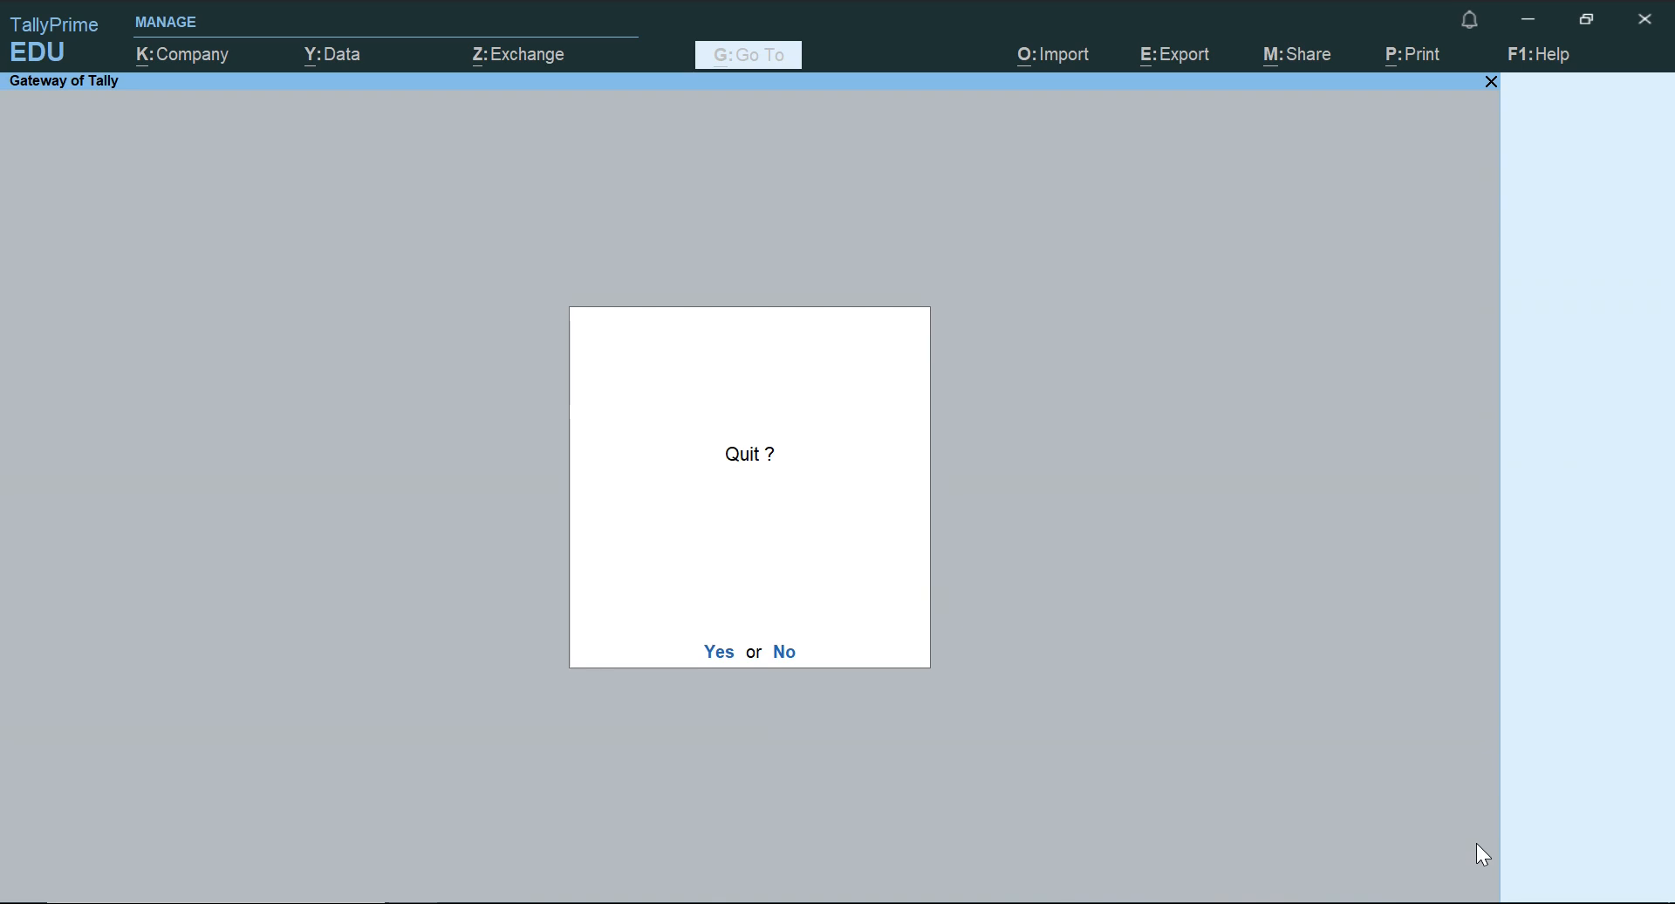
key(n)
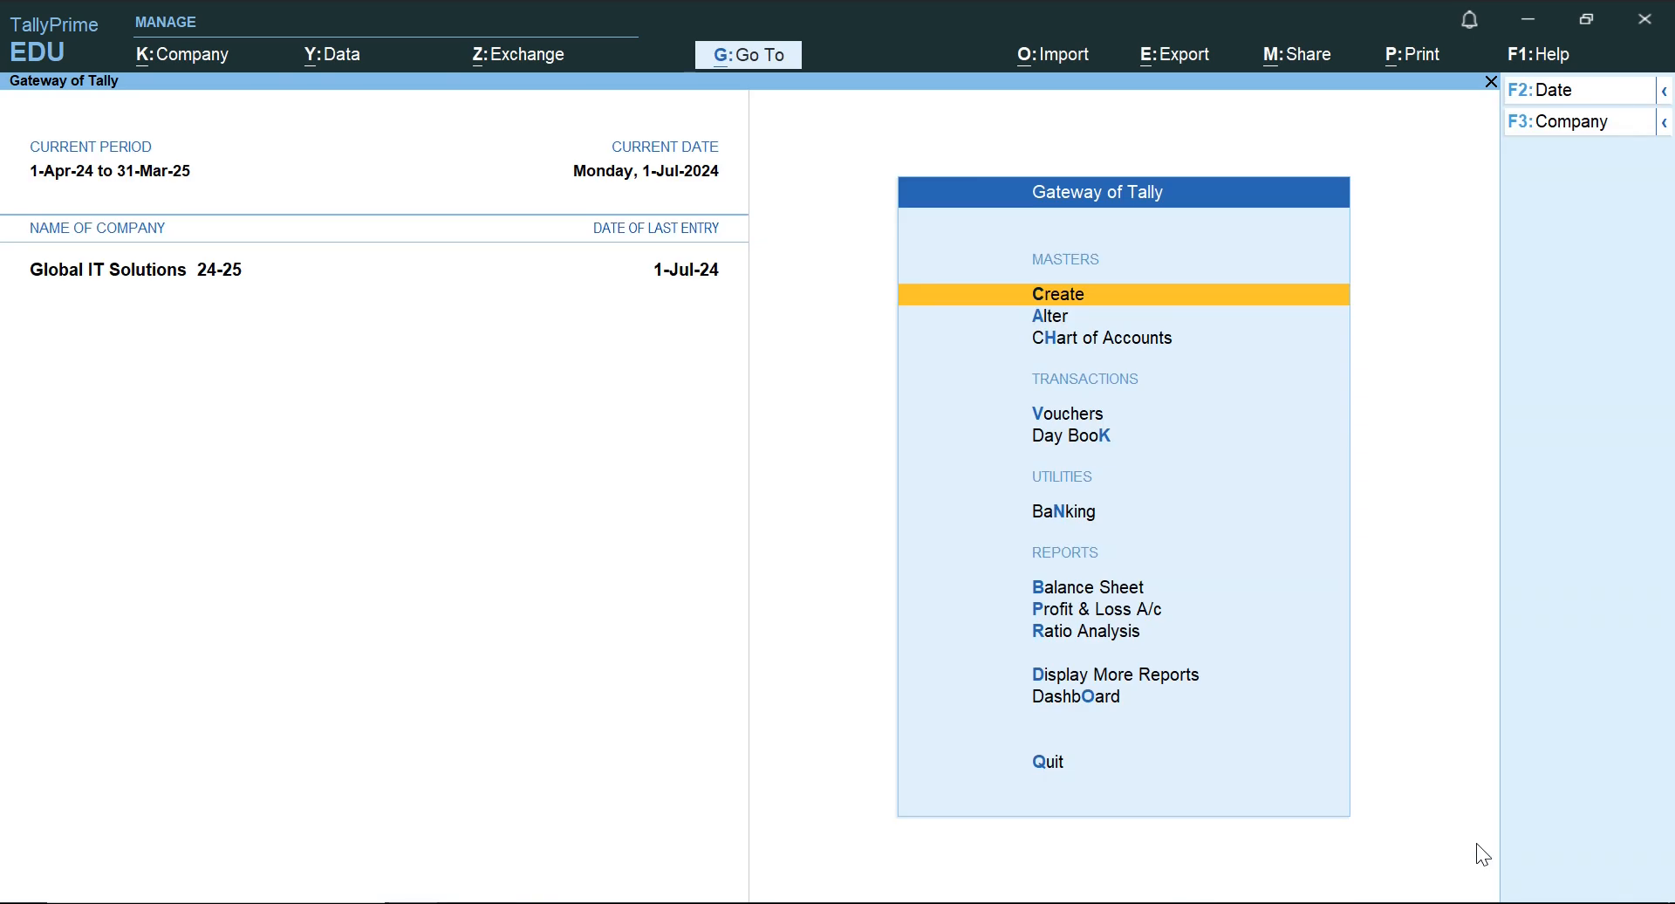